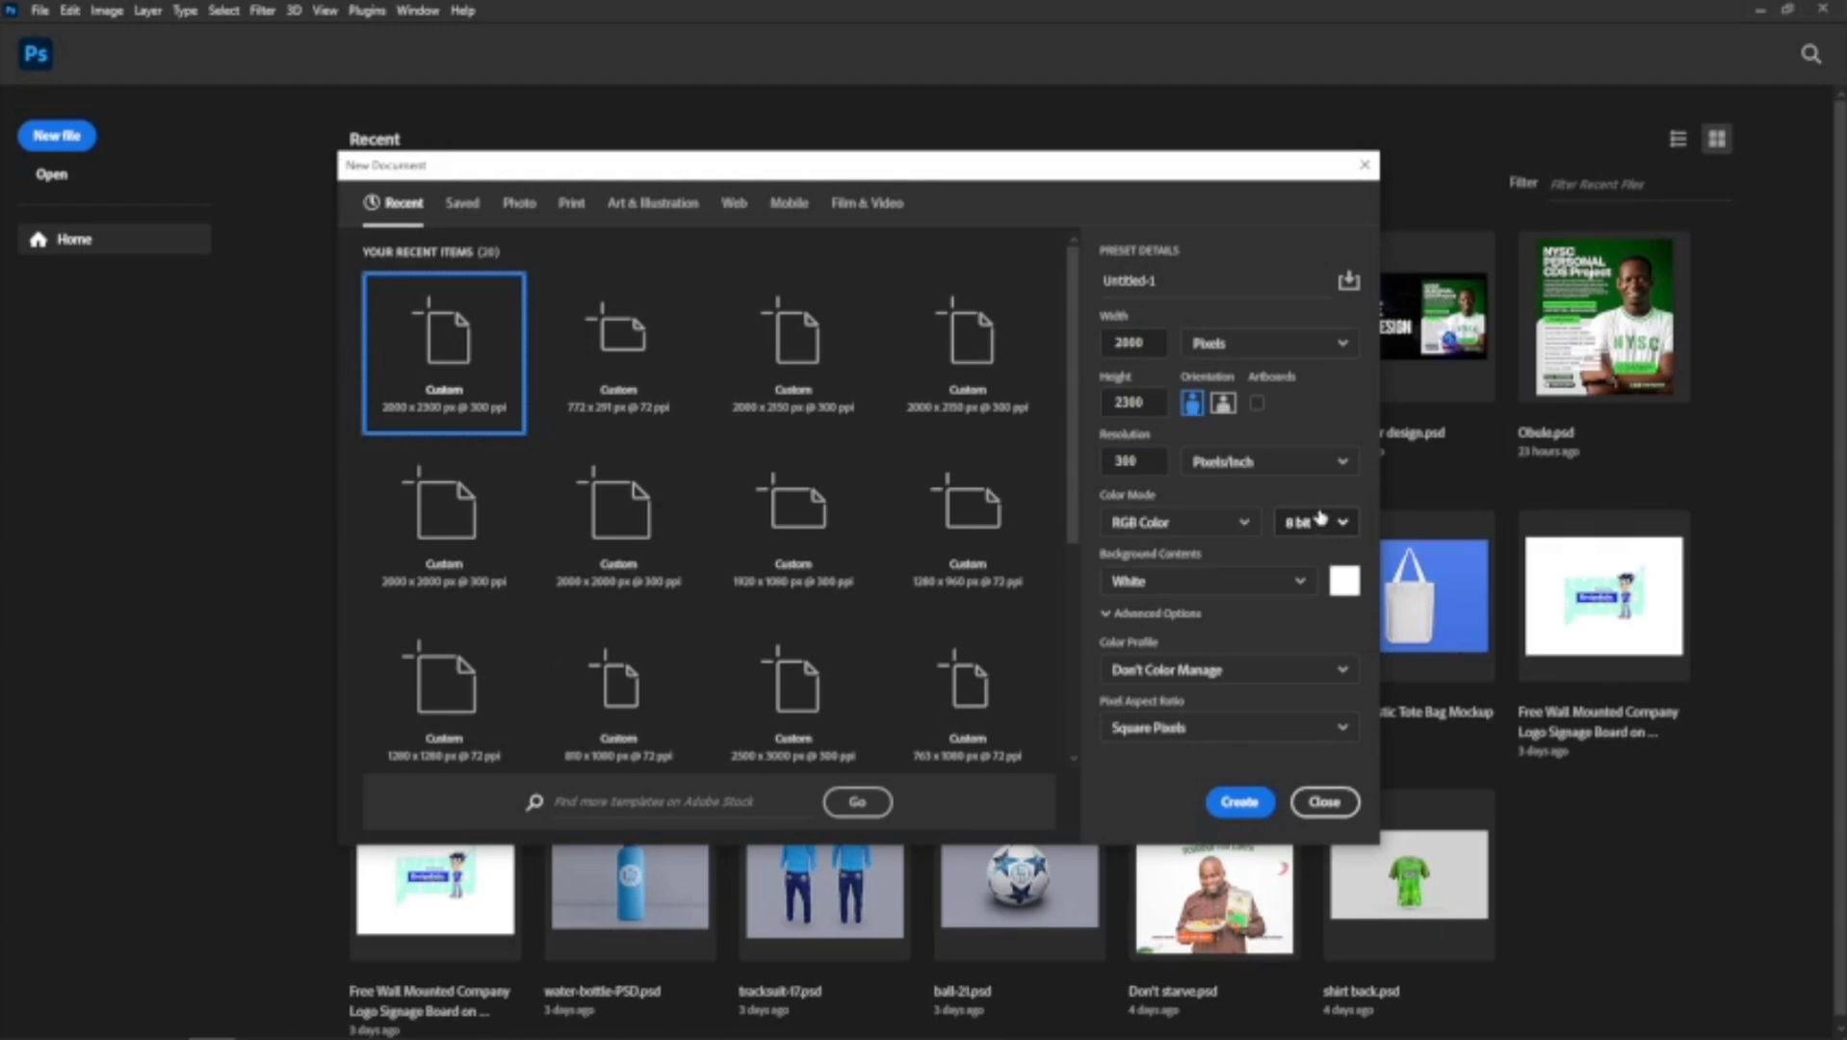
Create a new 2000 x 2300 px RGB document at 300 ppi with a white background
{"action": "left_click", "coordinate": [1239, 802]}
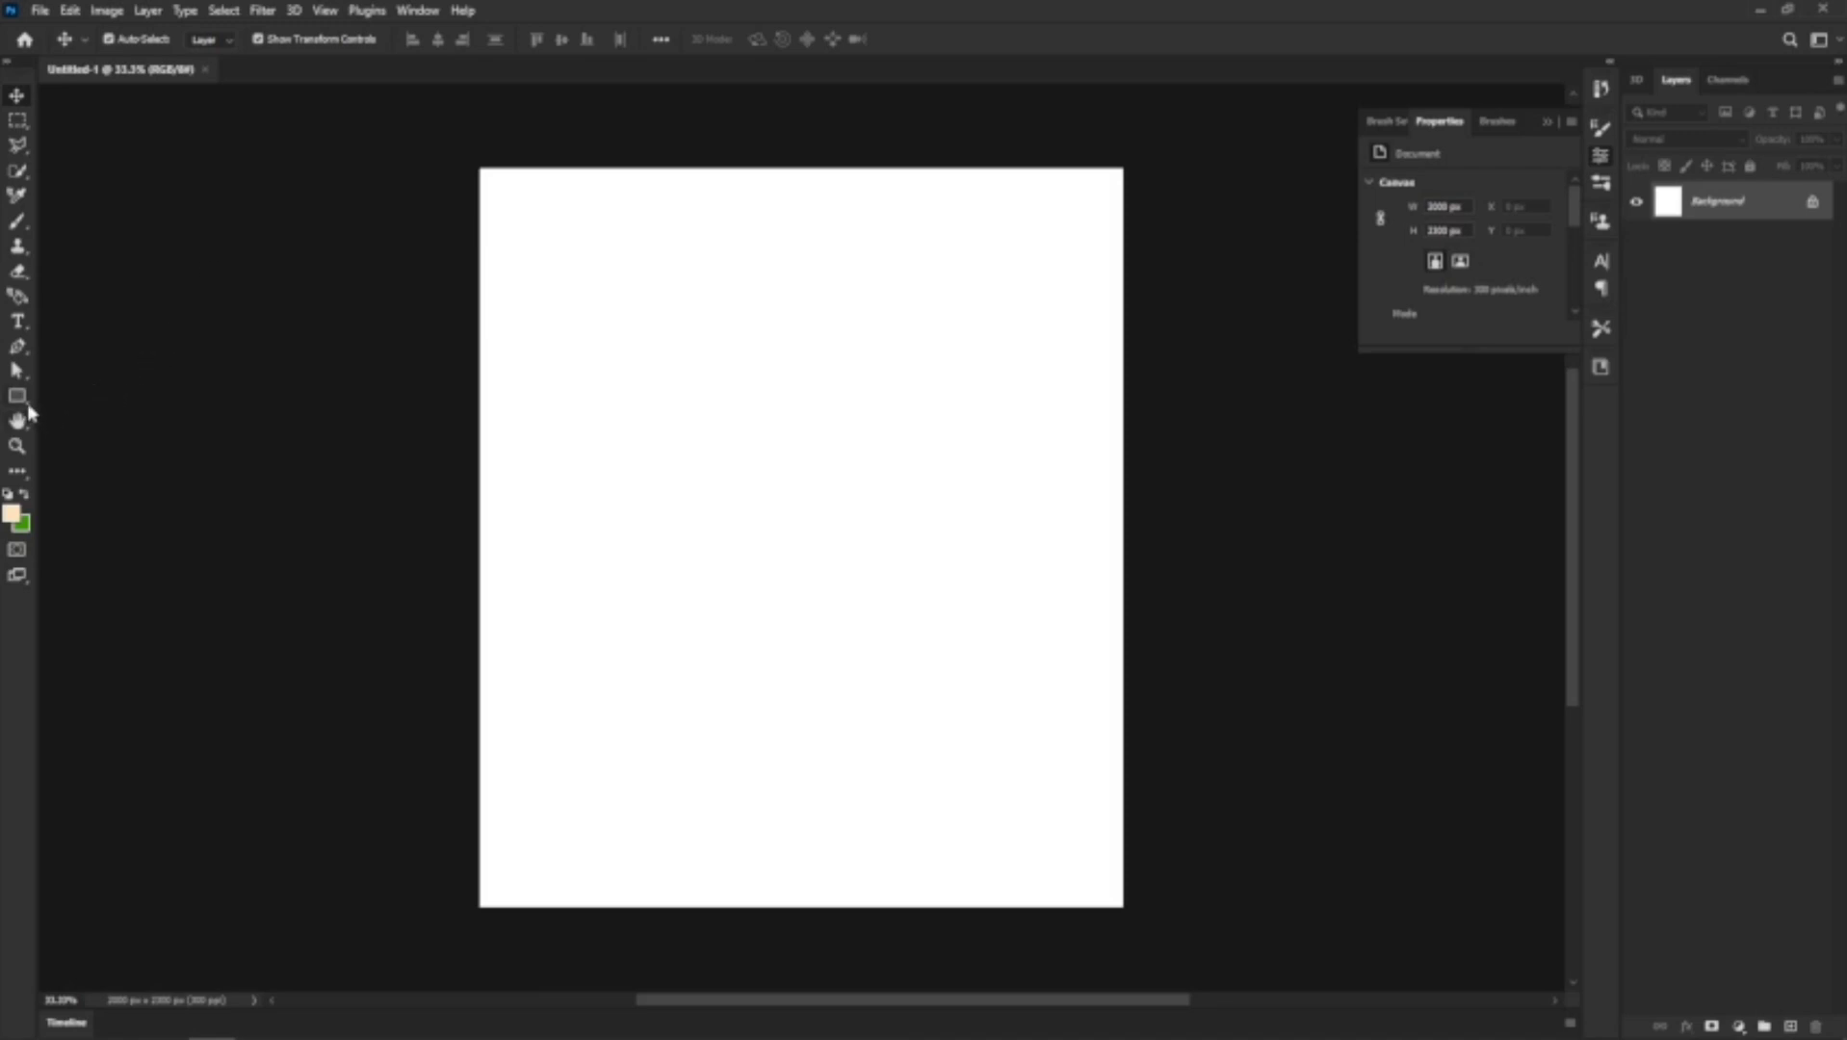
{"action": "left_click", "coordinate": [325, 11]}
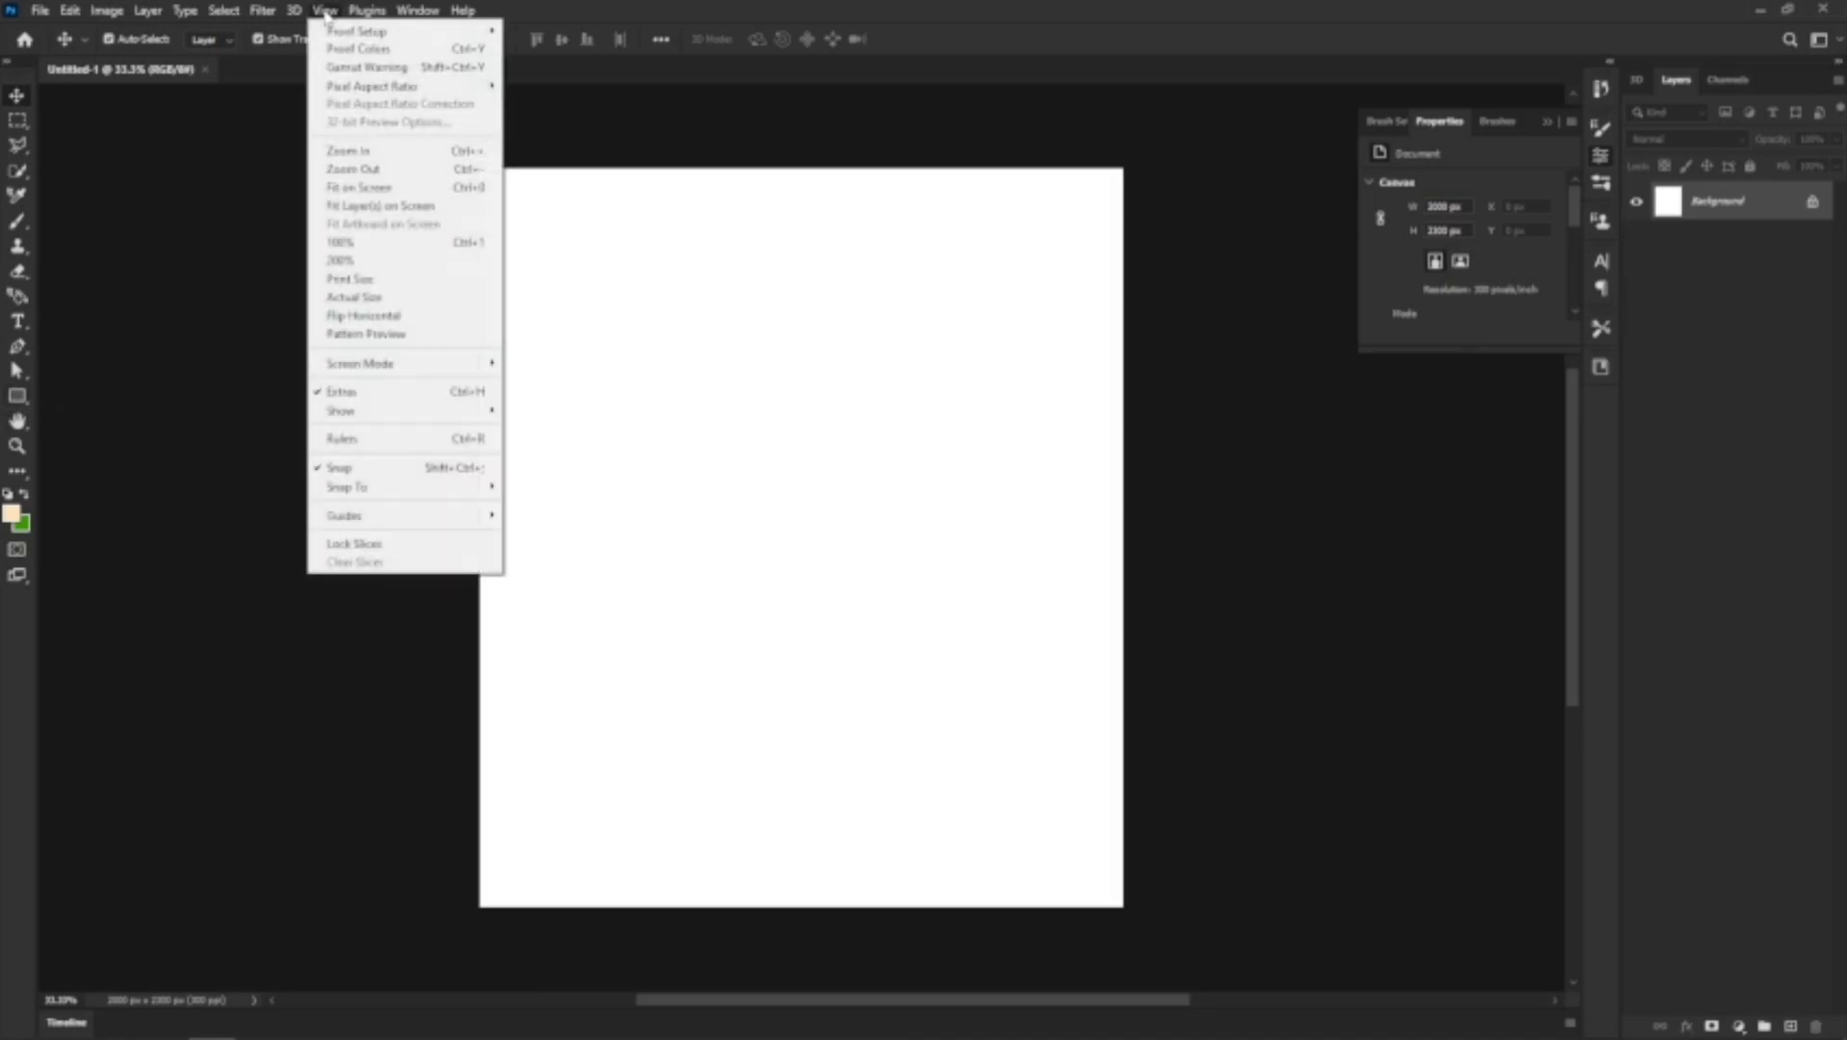
{"action": "mouse_move", "coordinate": [461, 516]}
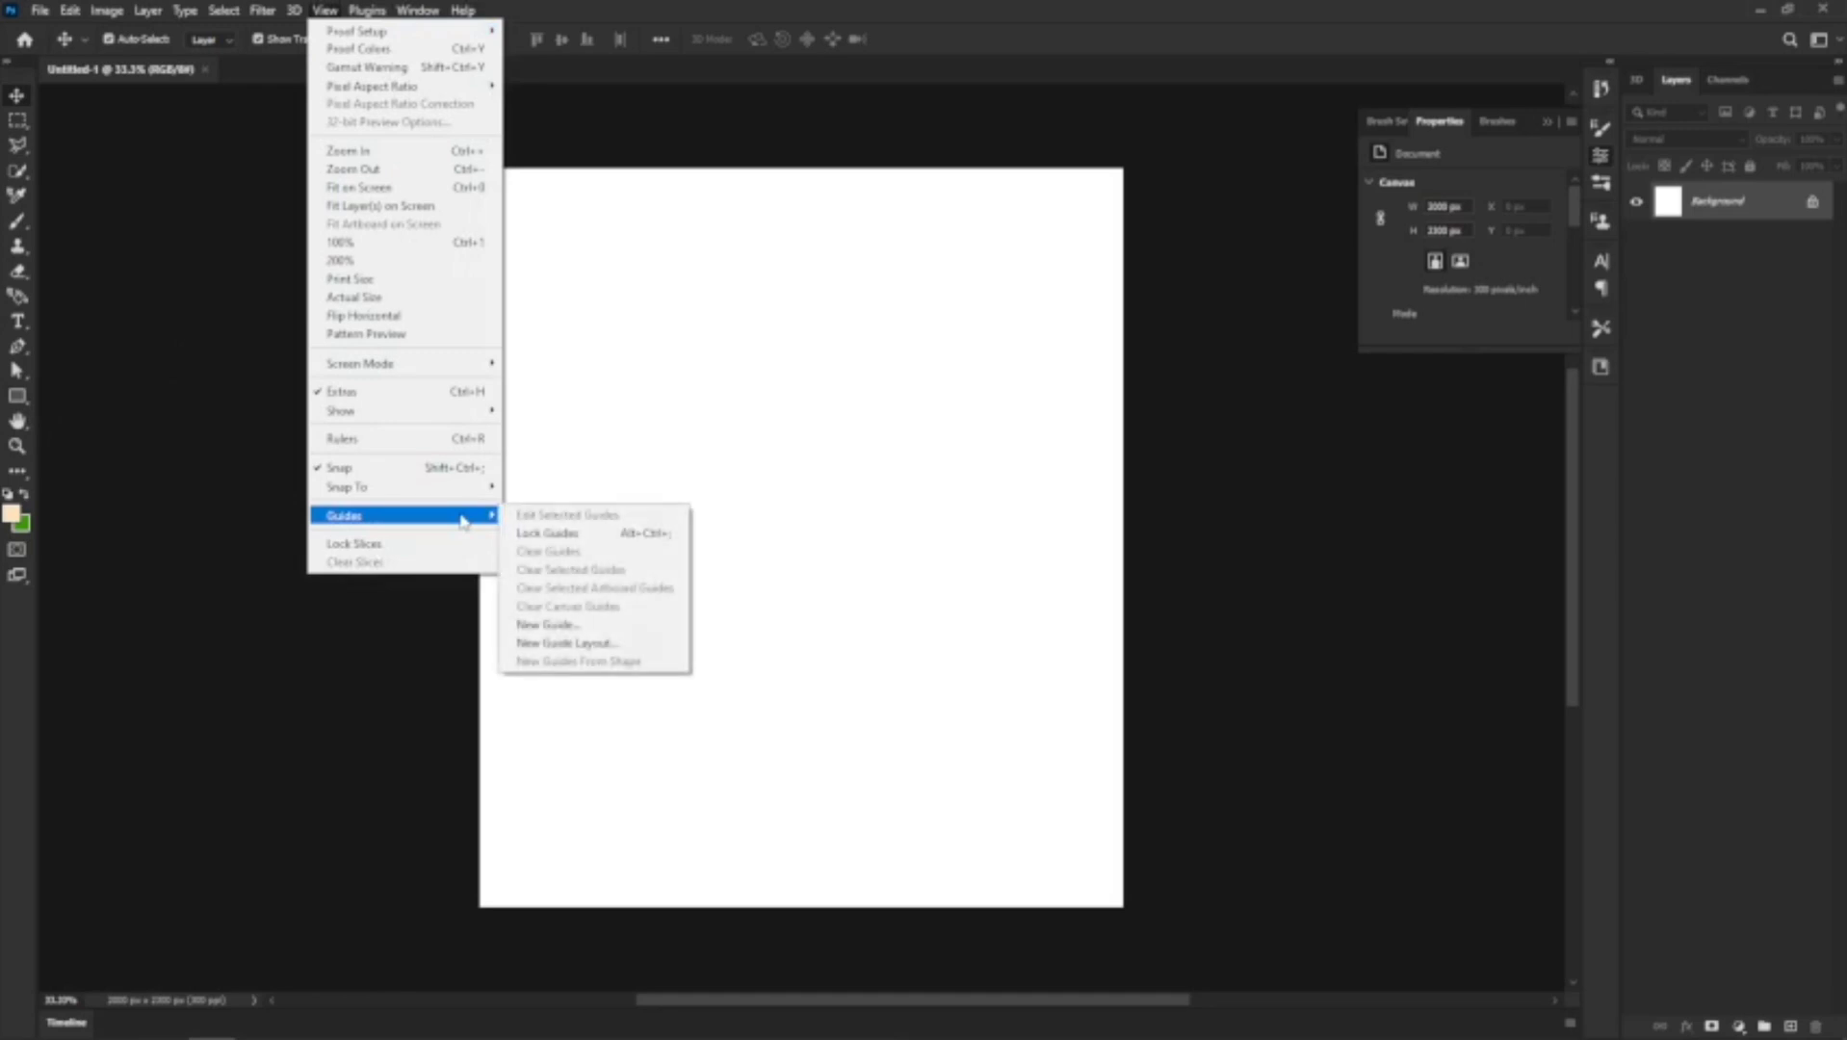
{"action": "left_click", "coordinate": [554, 644]}
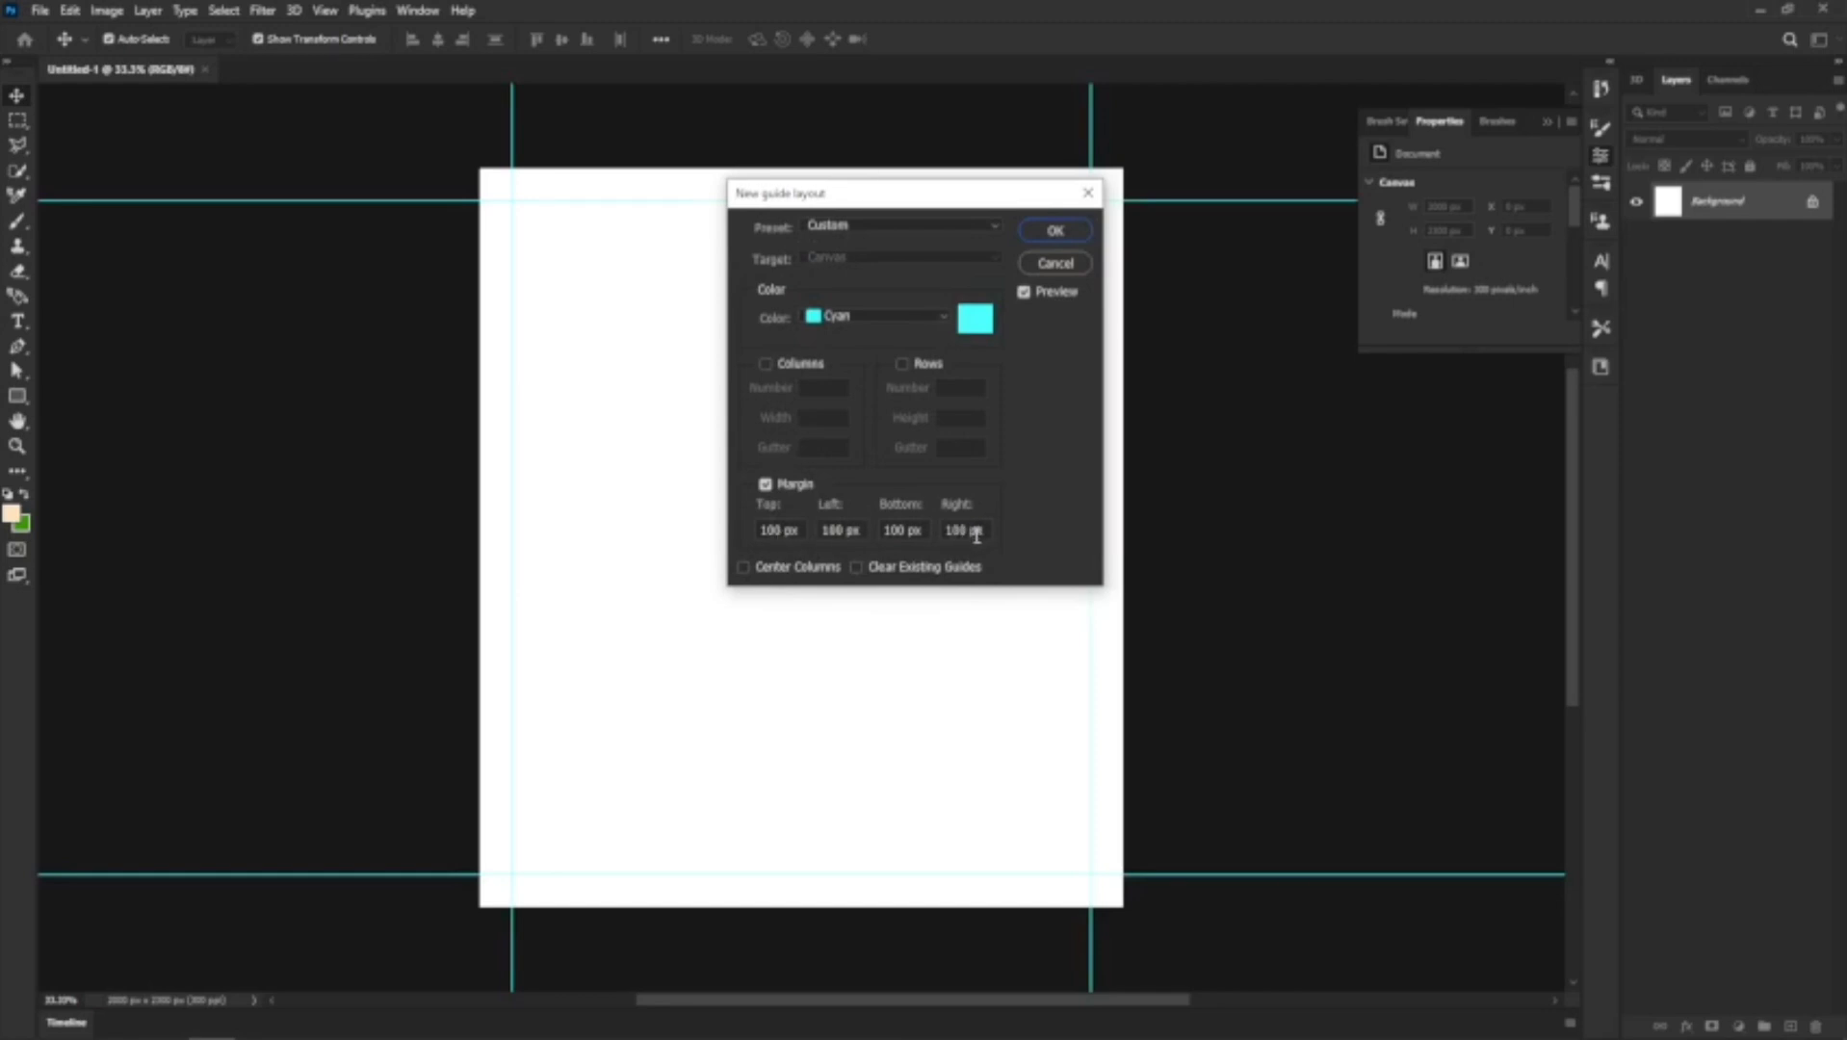
{"action": "left_click", "coordinate": [1088, 195]}
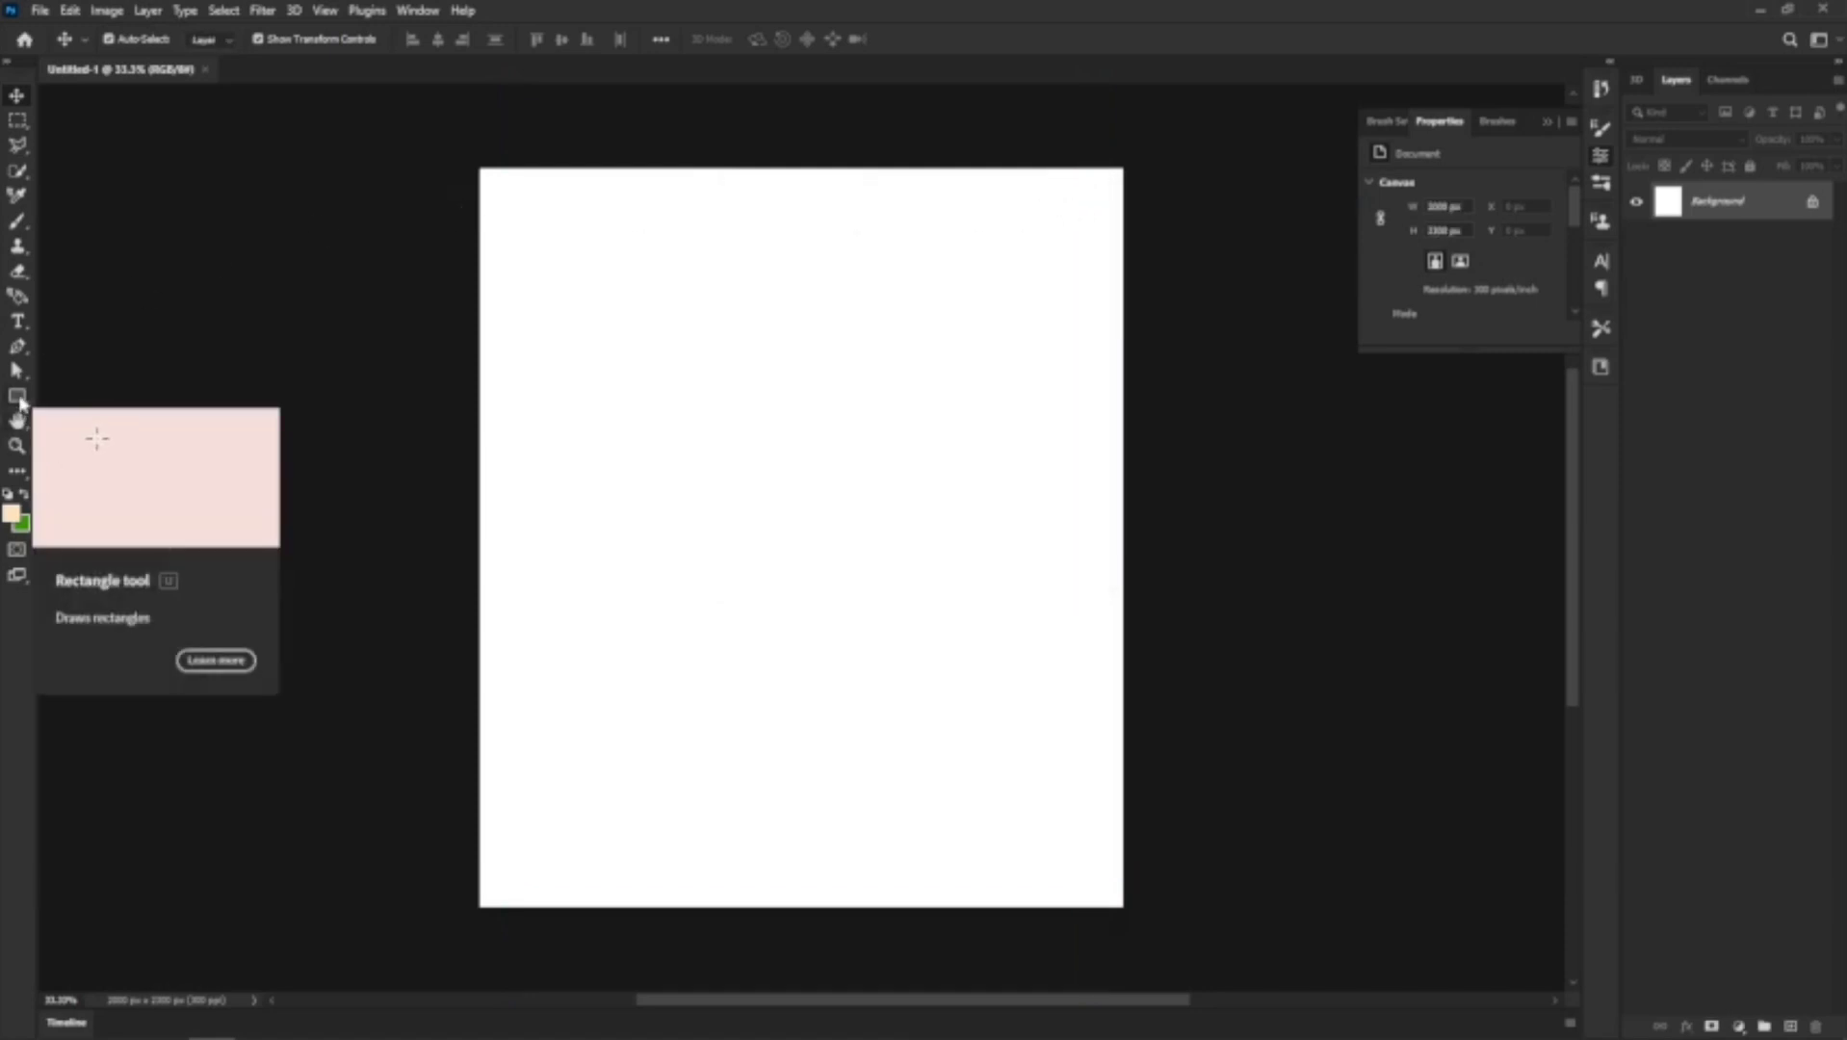
Draw a 270 px square in the upper-left area of the canvas and shrink it to about 219 px
{"action": "left_click", "coordinate": [18, 398]}
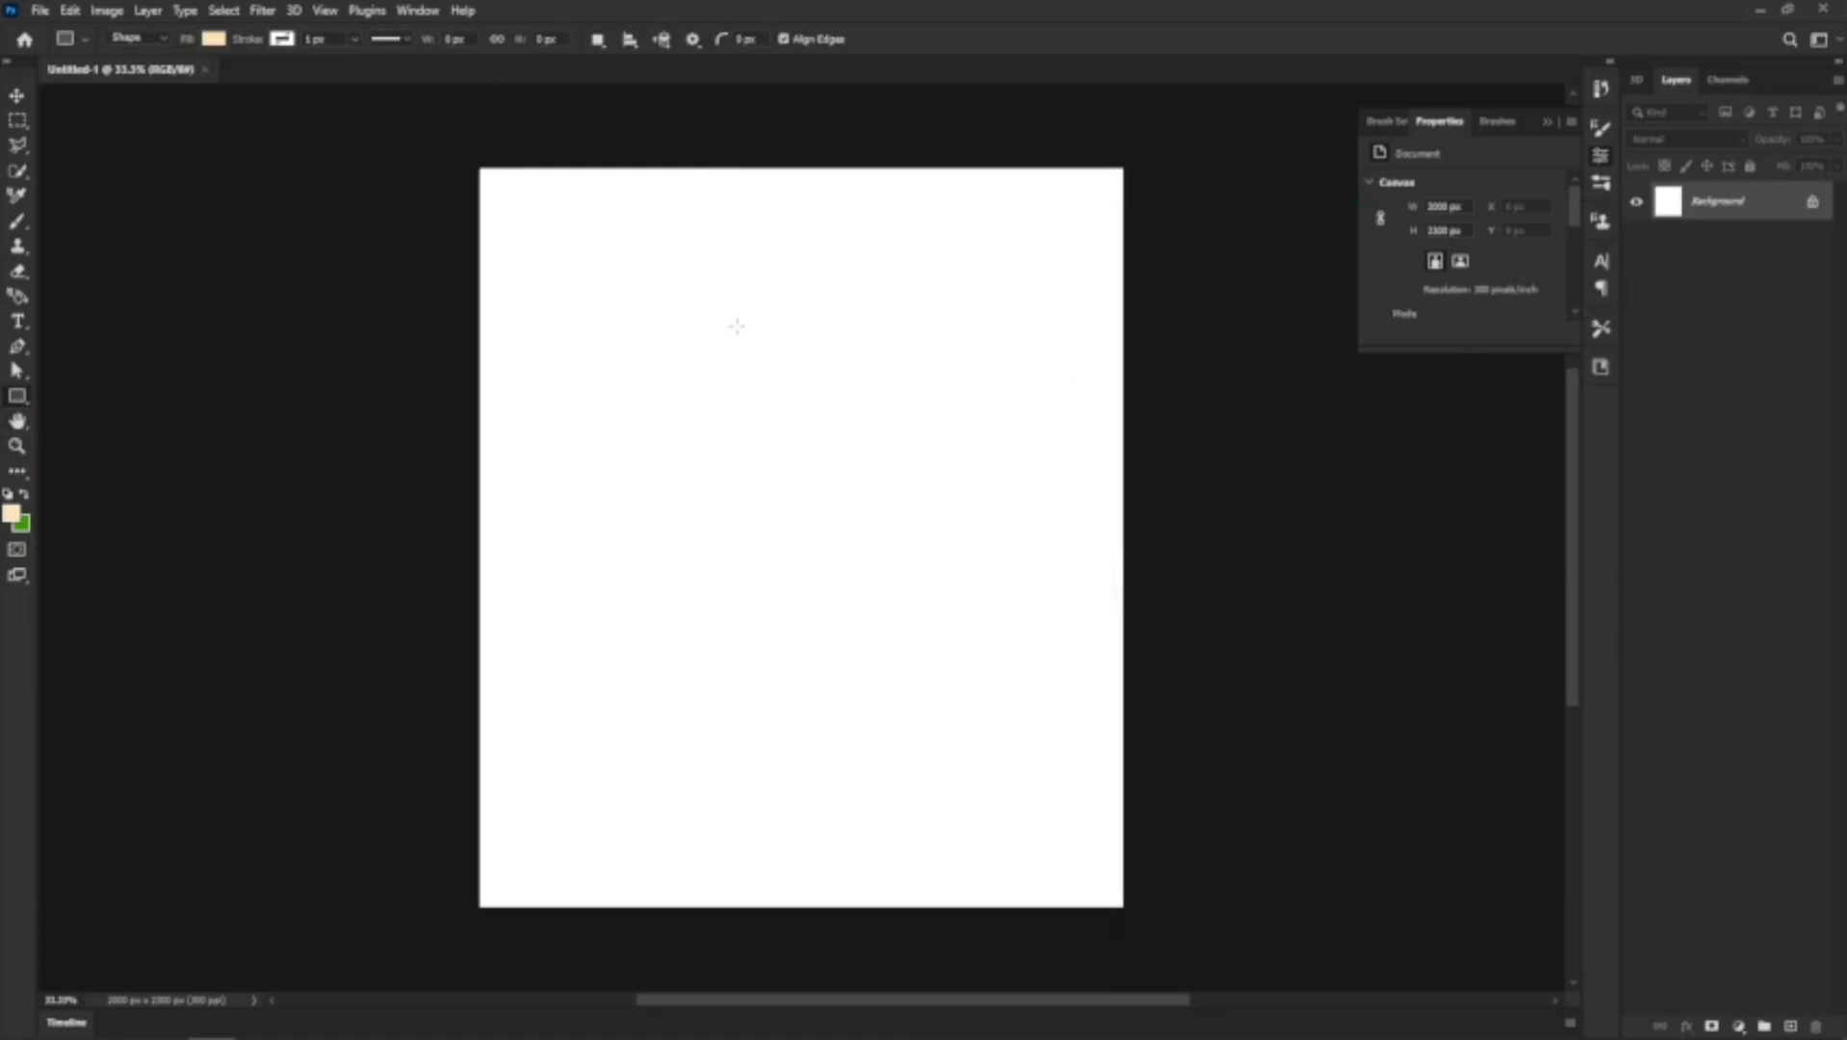
{"action": "left_click_drag", "start_coordinate": [575, 295], "coordinate": [665, 378]}
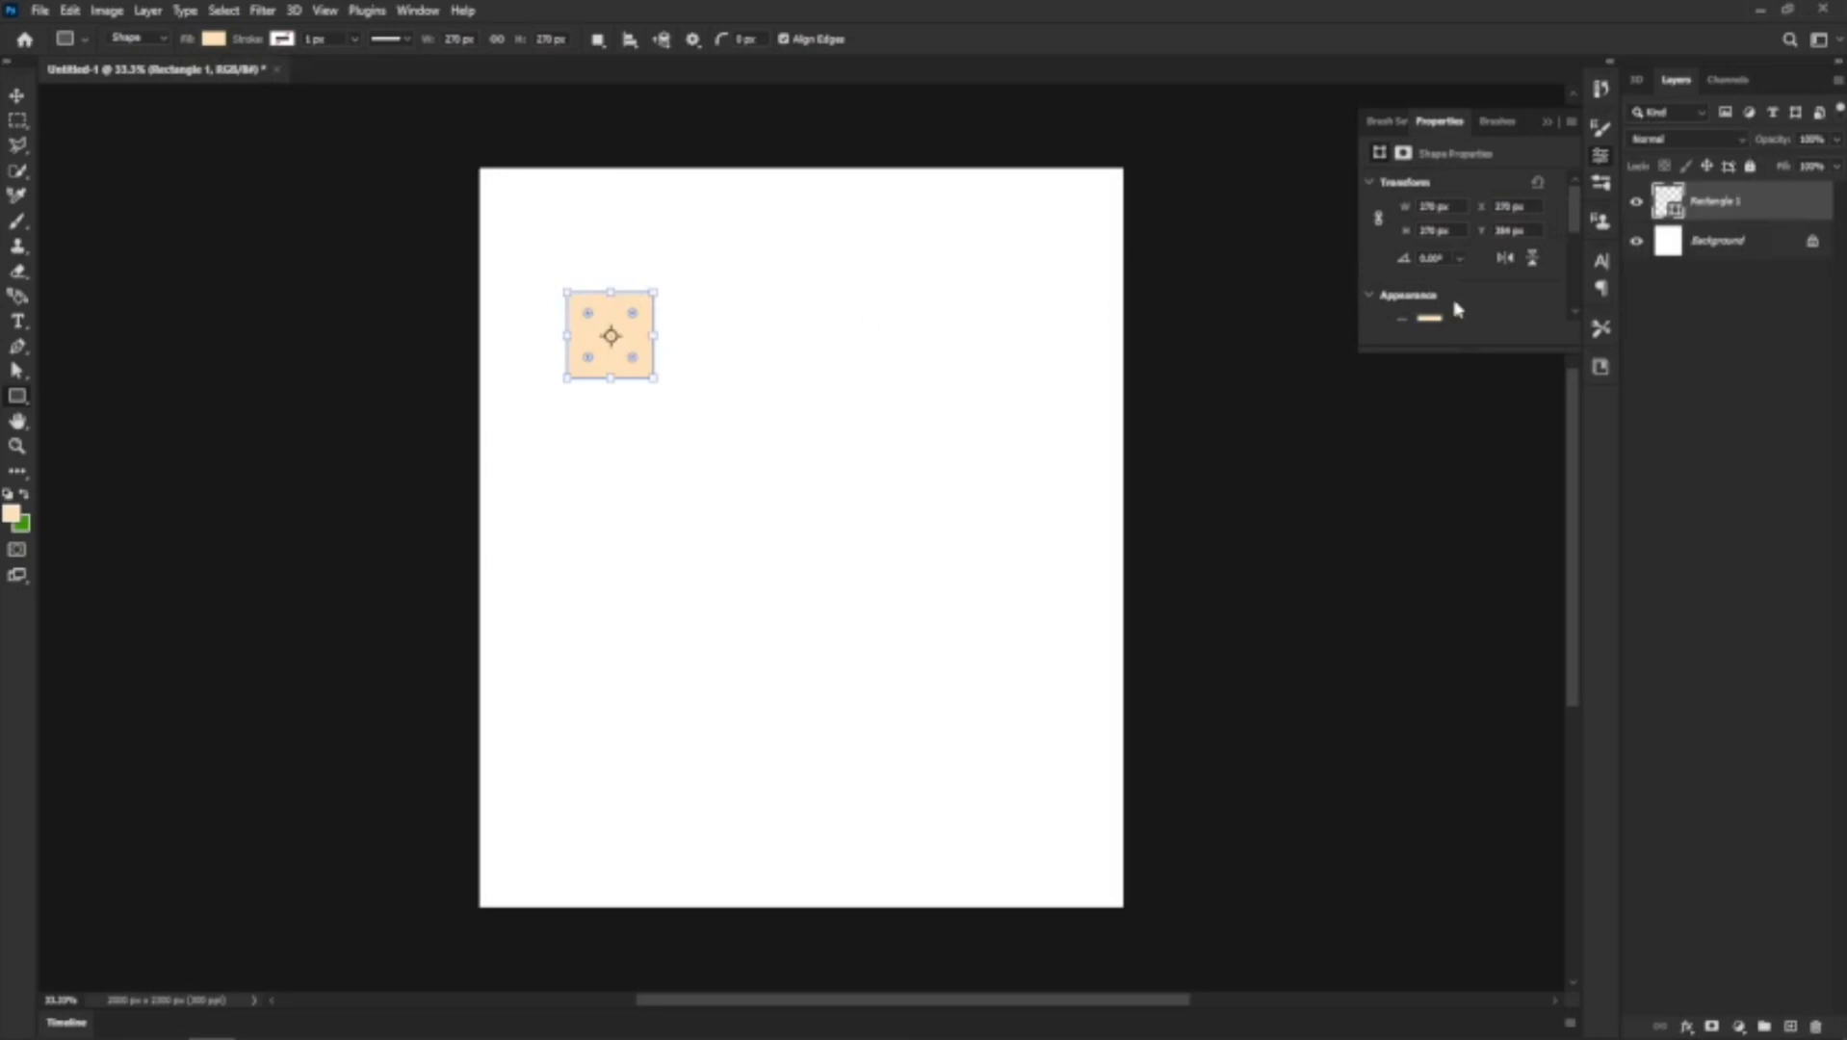
{"action": "scroll", "coordinate": [1458, 308], "scroll_direction": "down", "scroll_amount": 3}
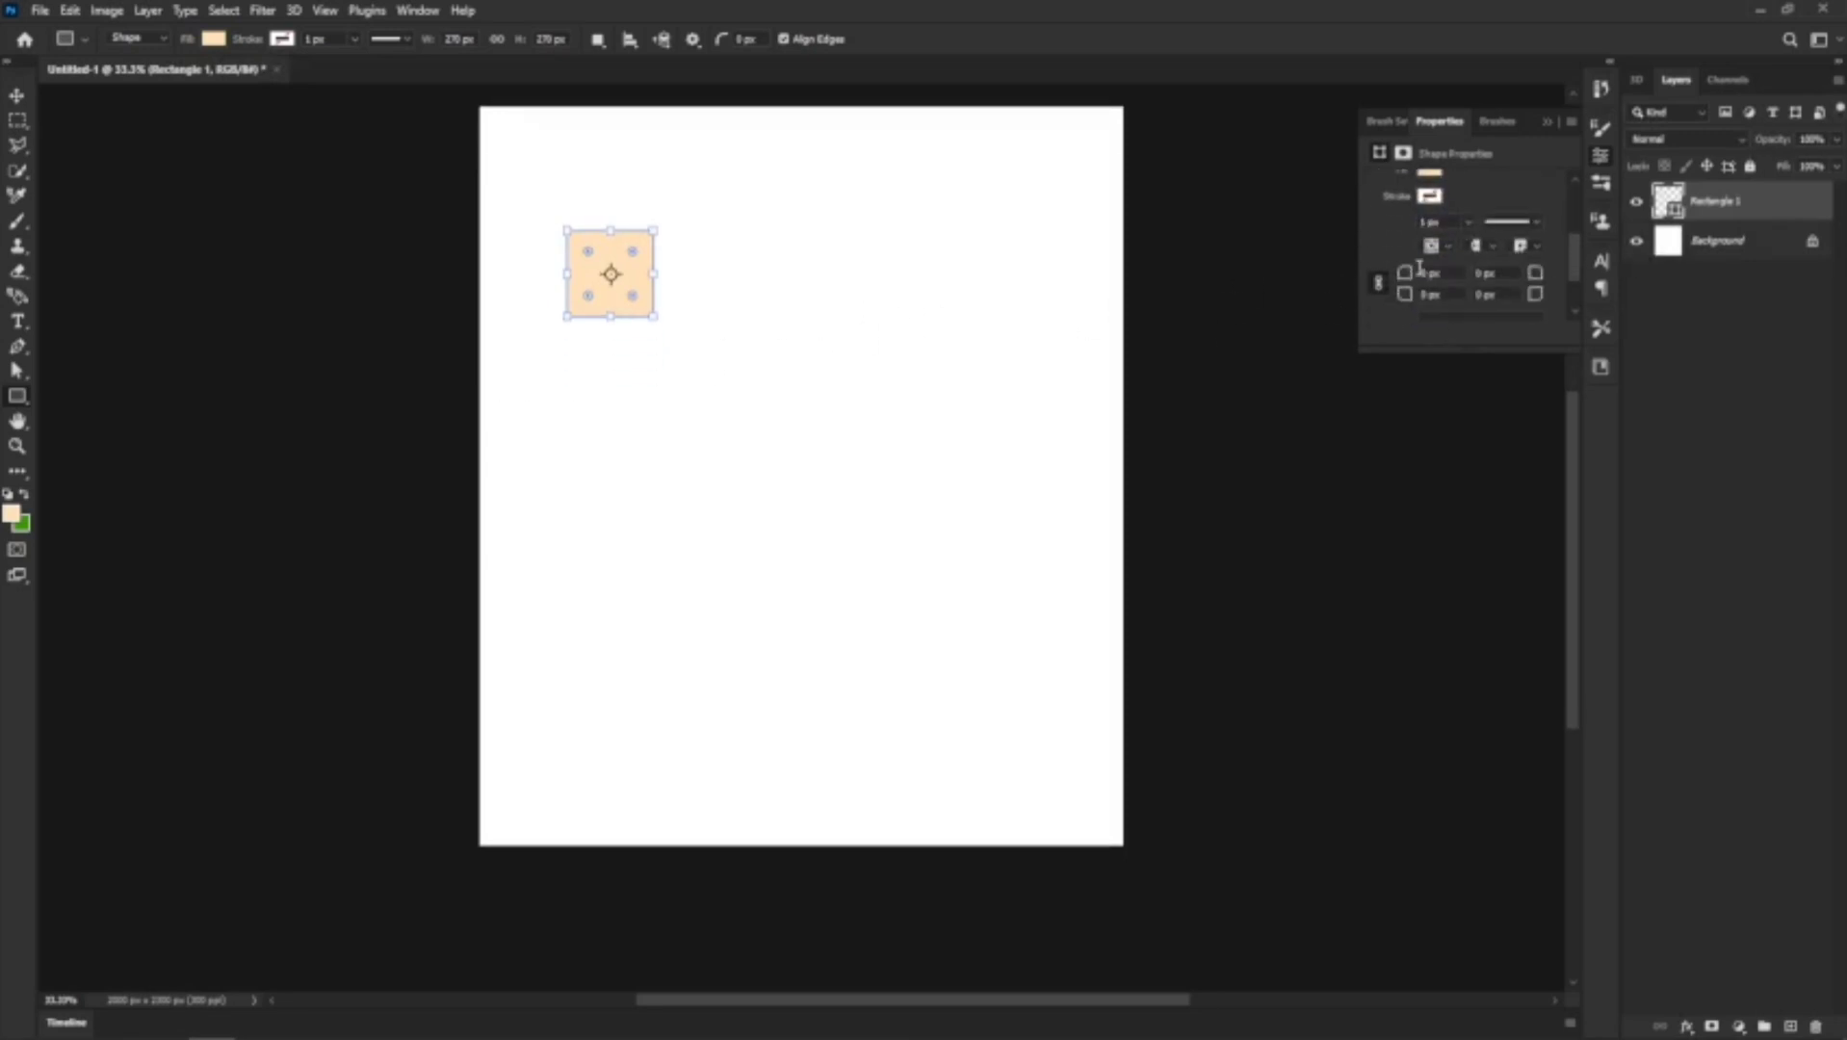
{"action": "scroll", "coordinate": [1419, 267], "scroll_direction": "down", "scroll_amount": 2}
{"action": "scroll", "coordinate": [643, 345], "scroll_direction": "up", "scroll_amount": 1}
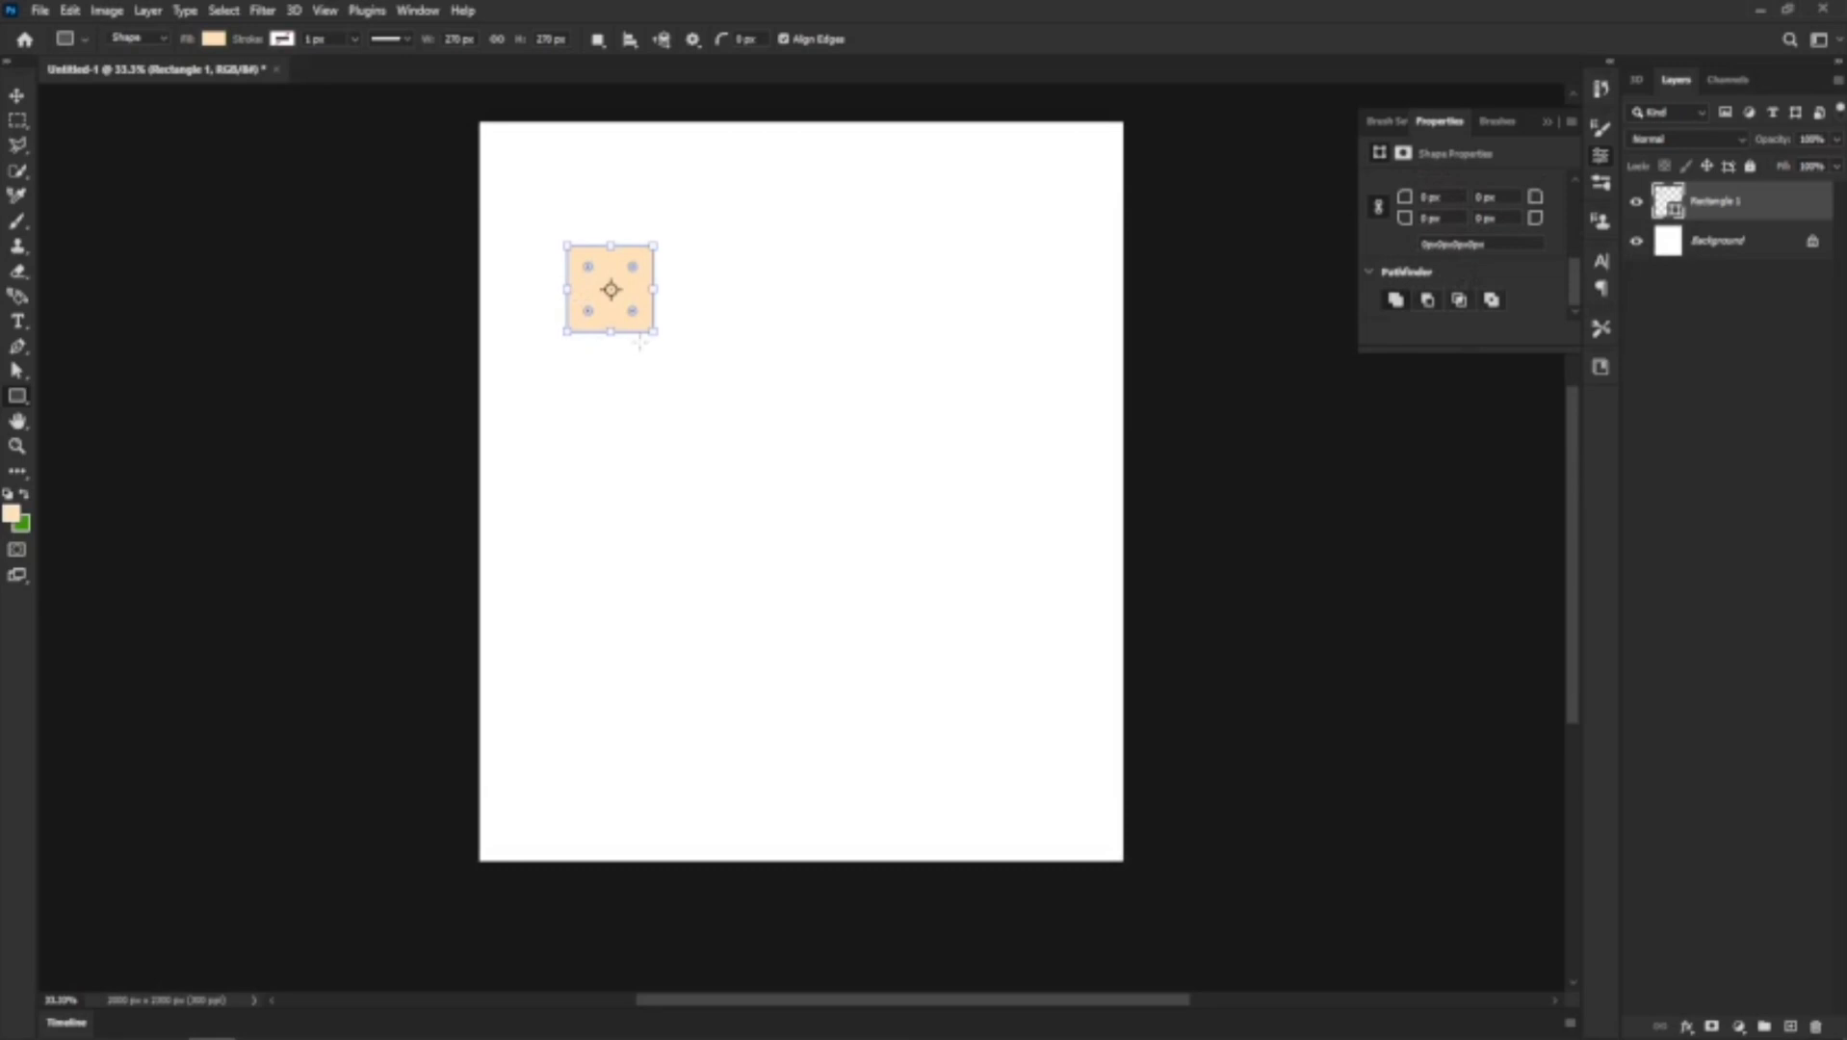
{"action": "left_click_drag", "start_coordinate": [659, 335], "coordinate": [640, 323]}
{"action": "scroll", "coordinate": [643, 360], "scroll_direction": "down", "scroll_amount": 1}
{"action": "scroll", "coordinate": [643, 360], "scroll_direction": "up", "scroll_amount": 2}
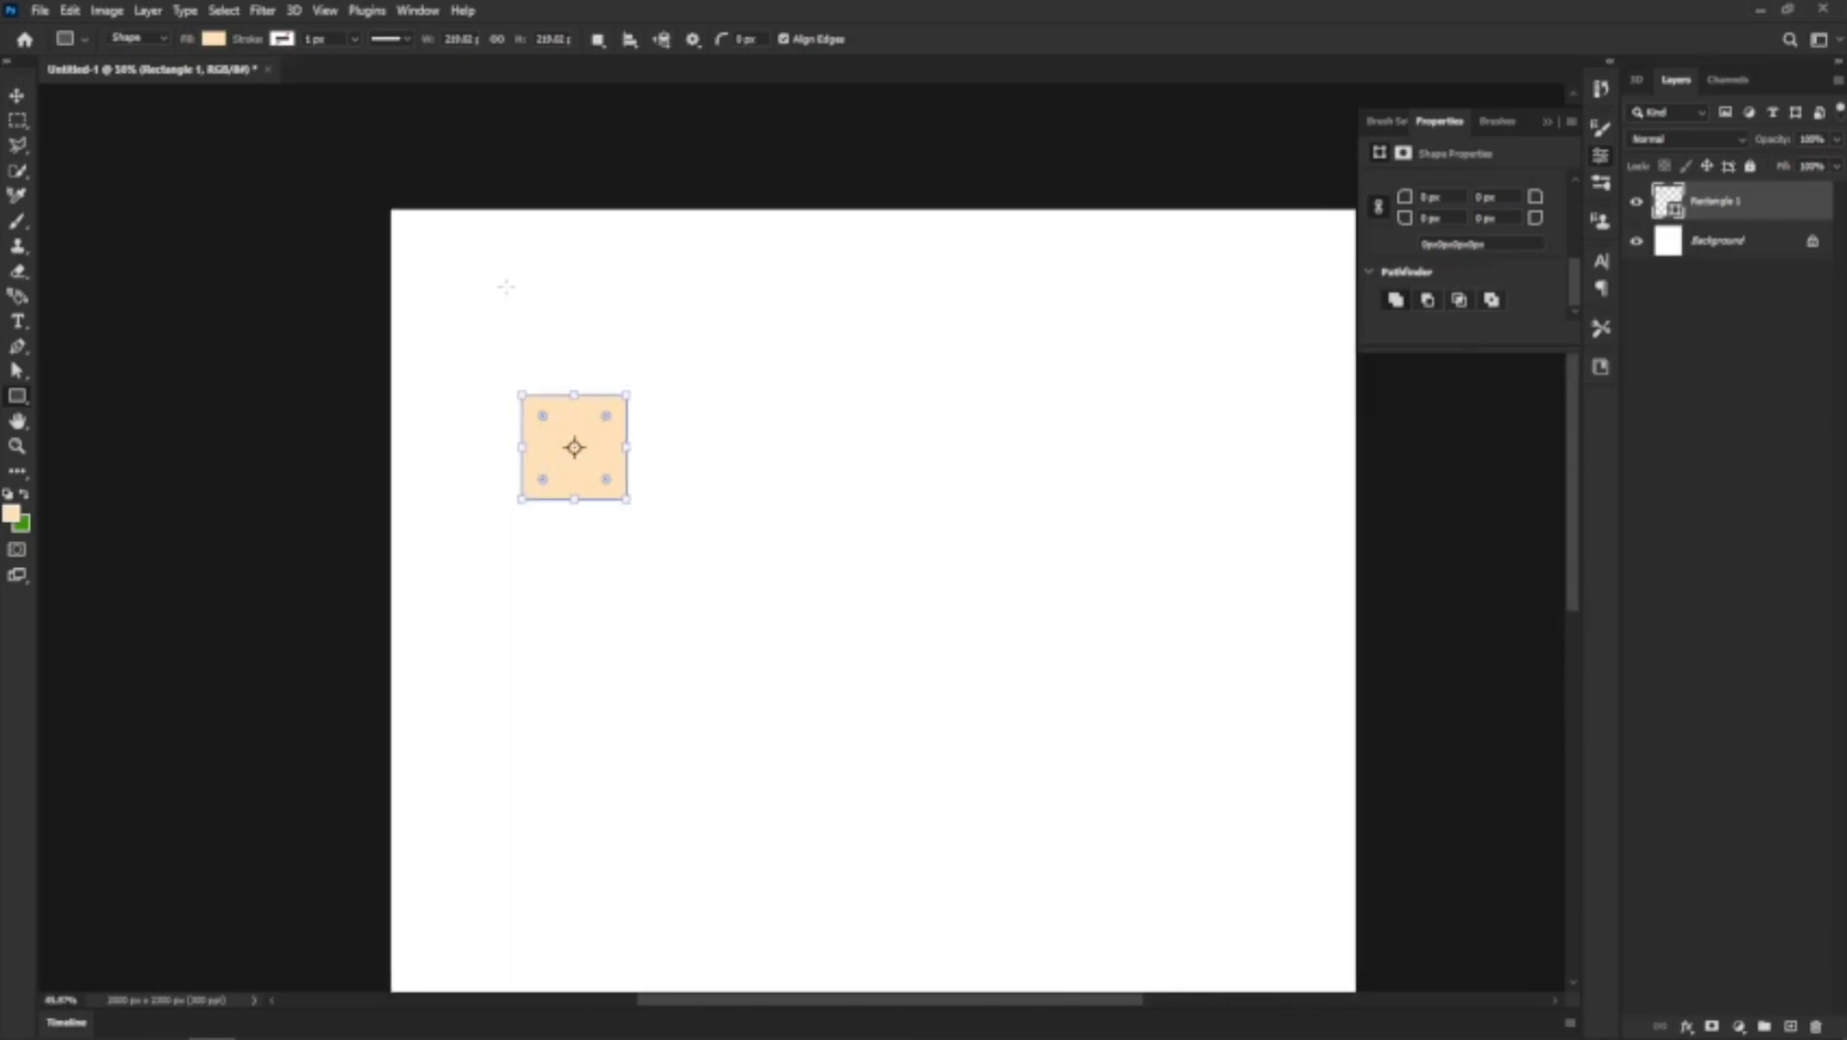
Snap the square into the canvas's upper-left corner and place ruler guides along its right and lower edges
{"action": "left_click", "coordinate": [20, 98]}
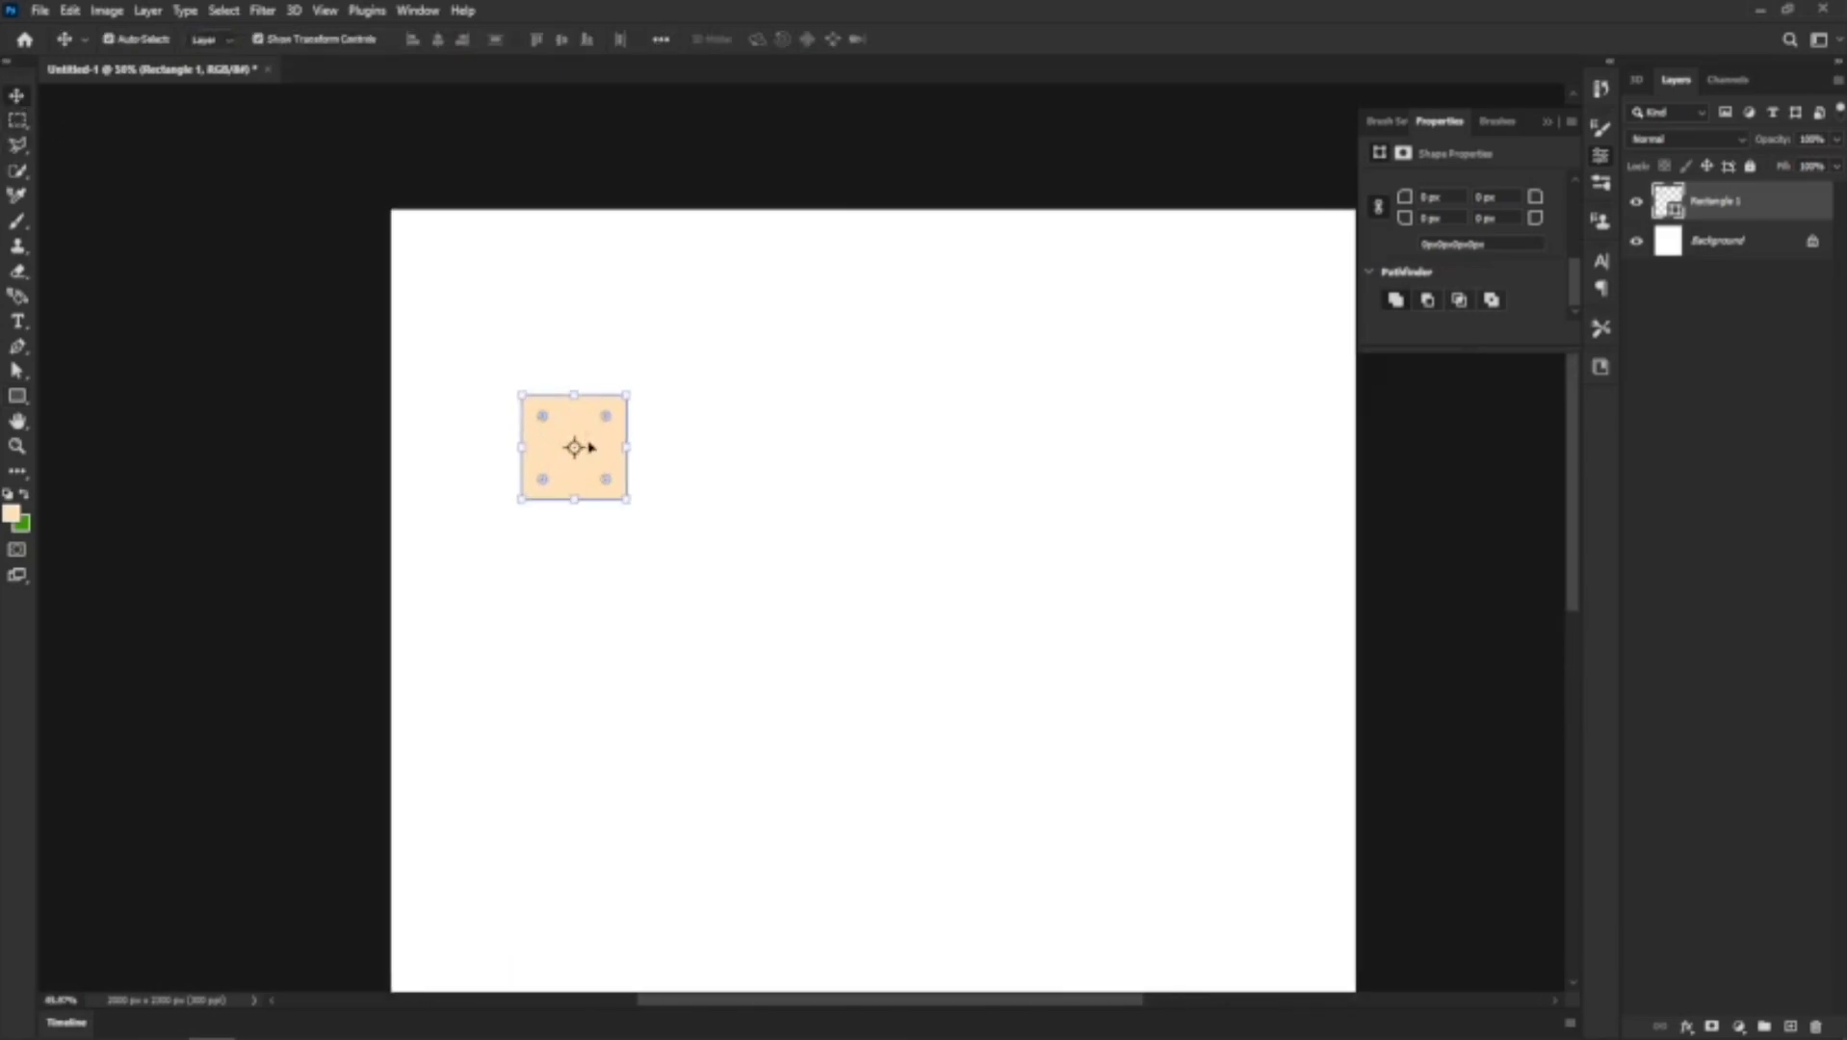
{"action": "left_click_drag", "start_coordinate": [589, 447], "coordinate": [461, 263]}
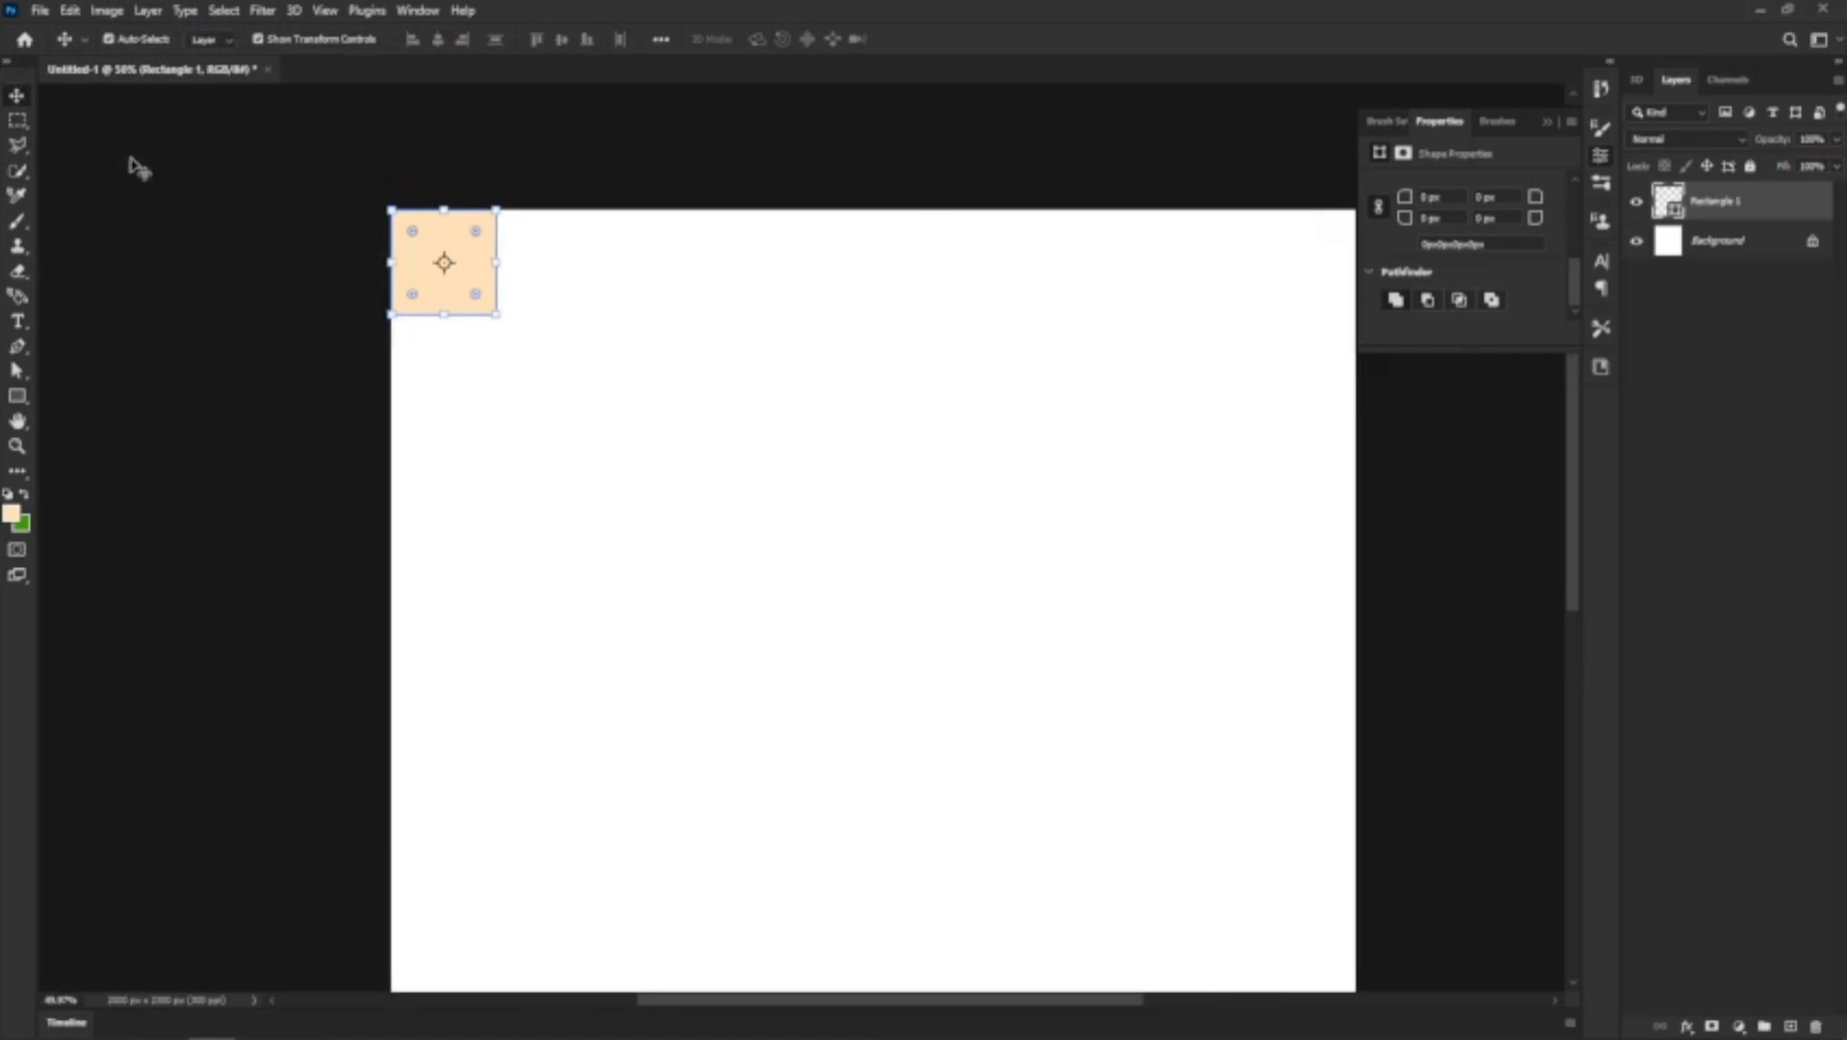
{"action": "key", "text": "ctrl+r"}
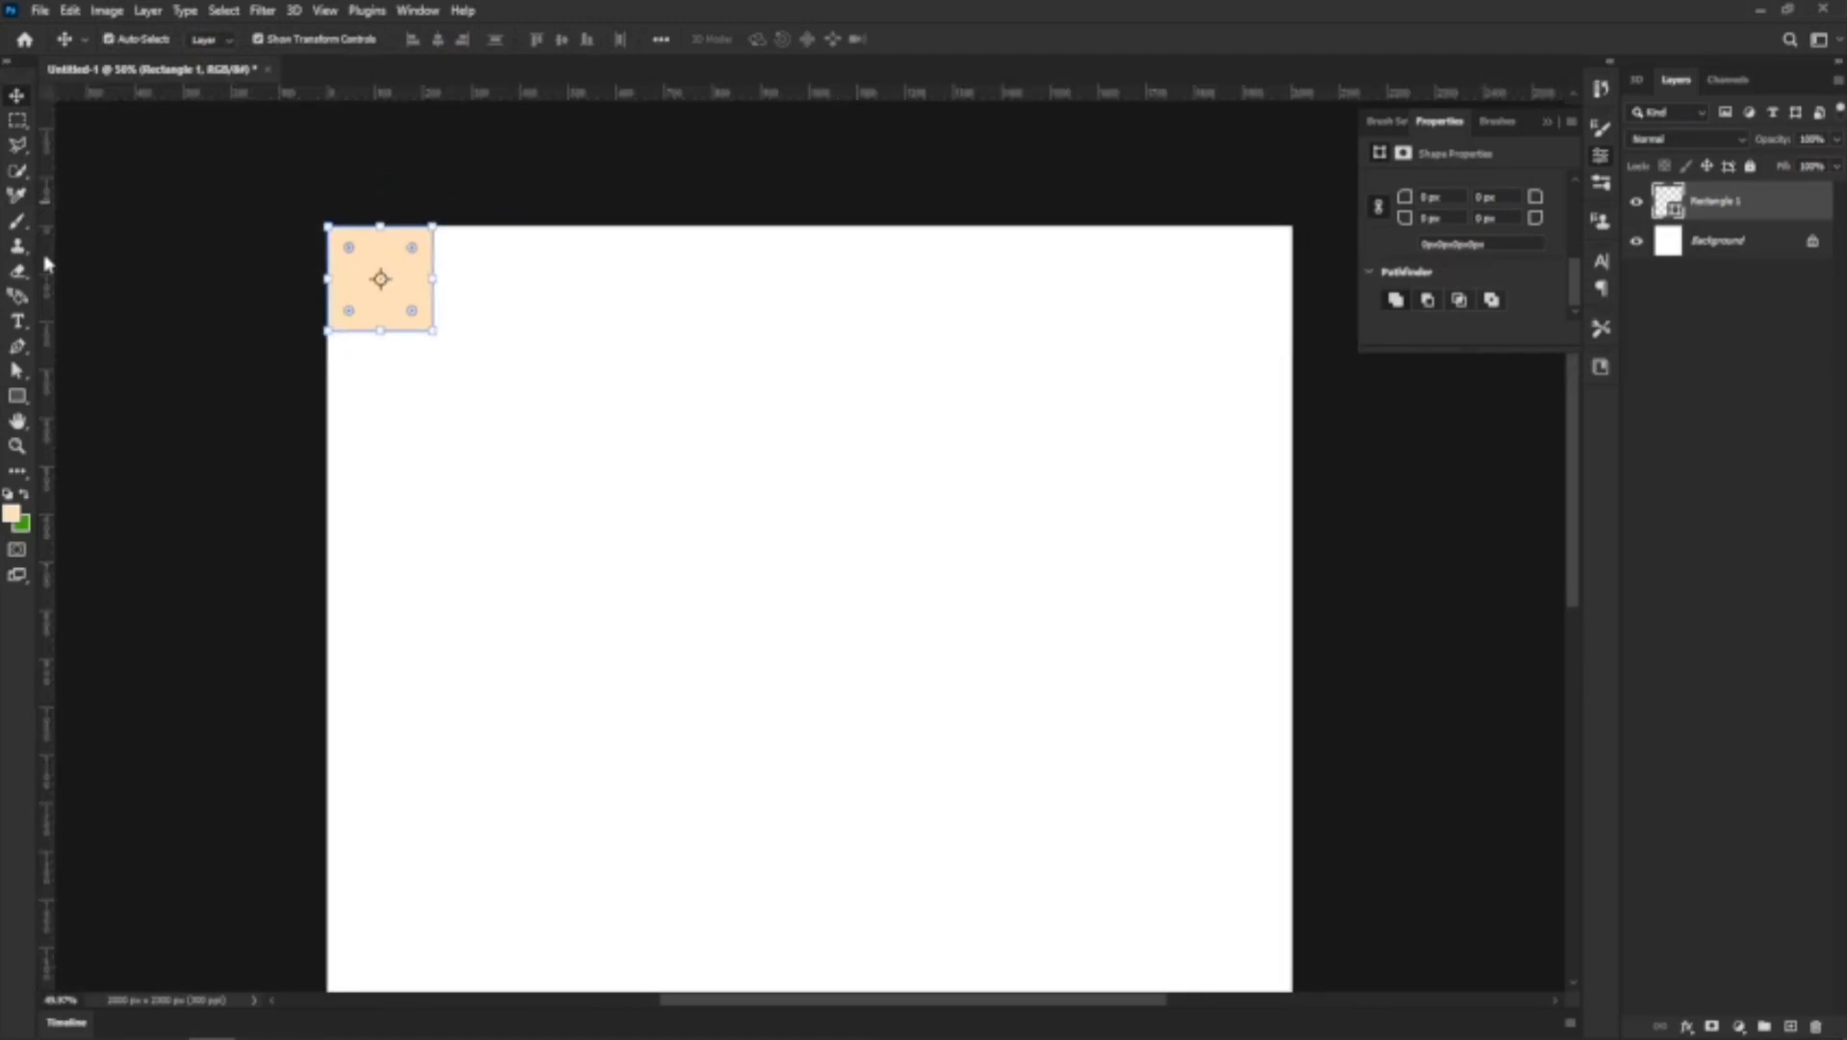
{"action": "left_click_drag", "start_coordinate": [48, 266], "coordinate": [430, 306]}
{"action": "left_click_drag", "start_coordinate": [394, 102], "coordinate": [381, 330]}
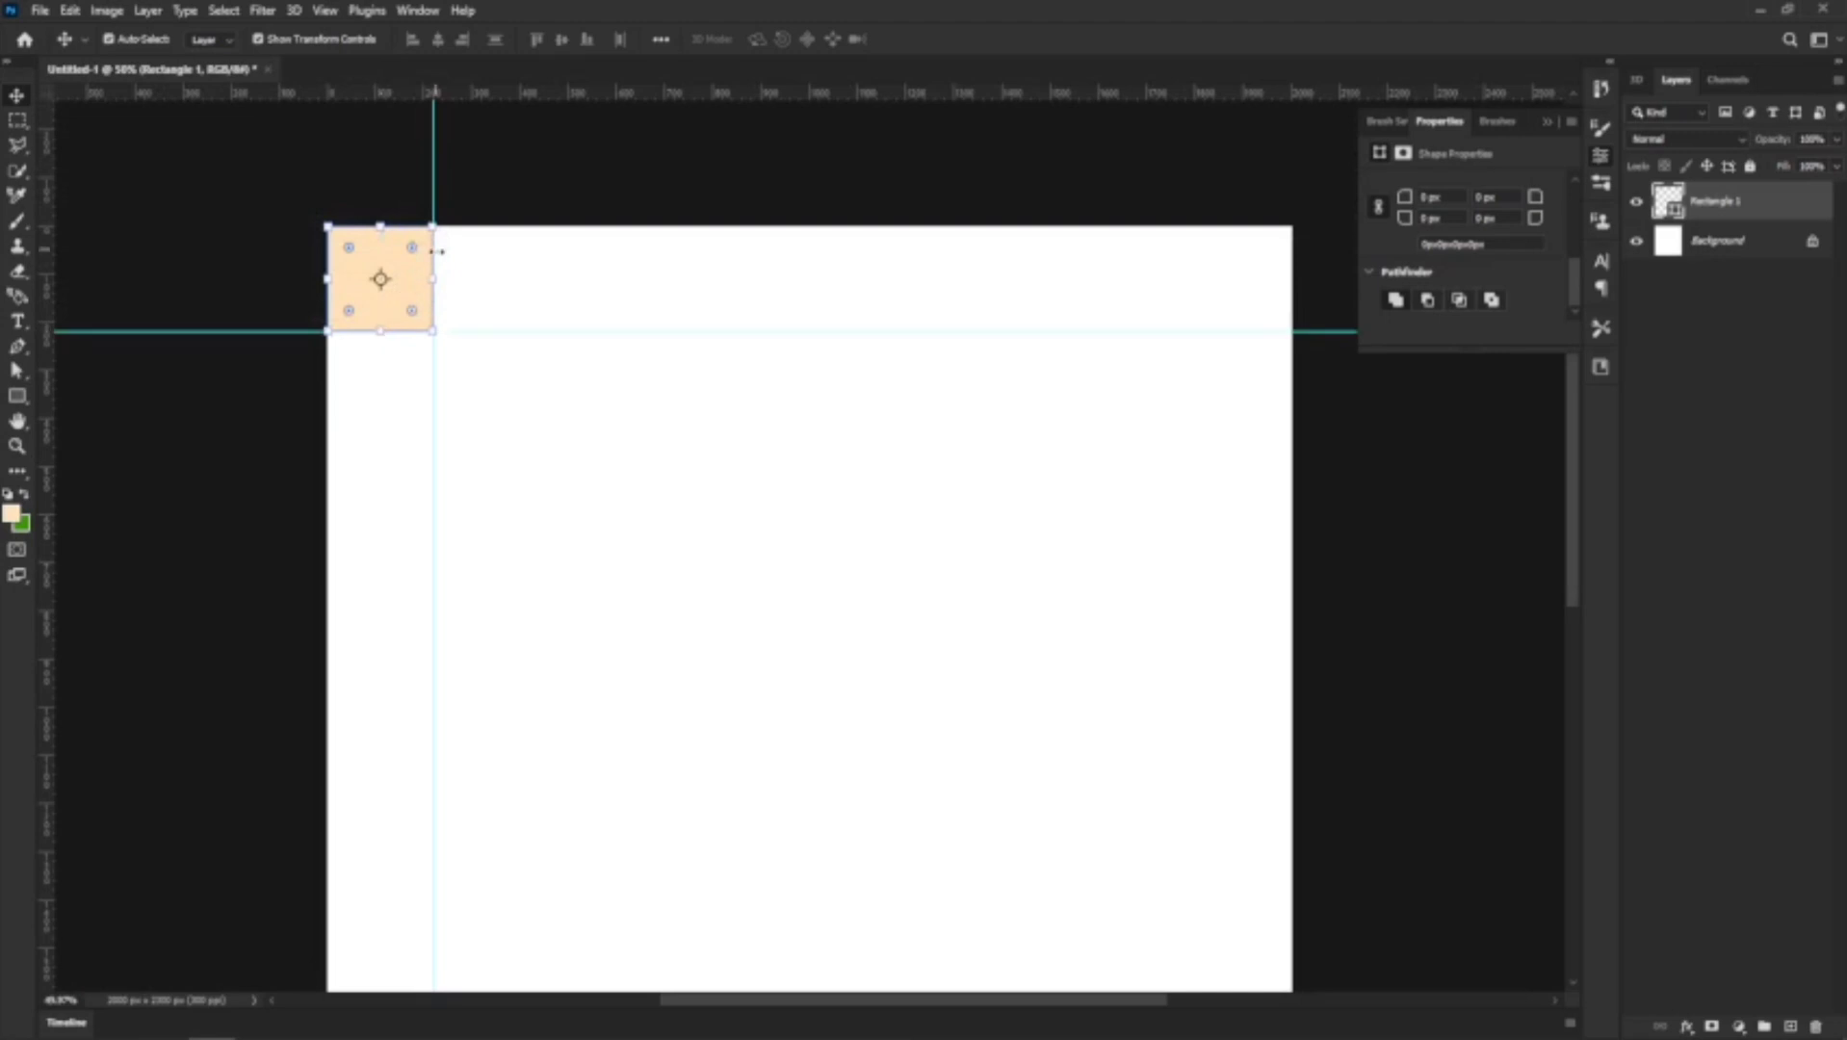
Move the square into the canvas's lower-right corner and place guides along its upper and left edges
{"action": "scroll", "coordinate": [379, 270], "scroll_direction": "down", "scroll_amount": 3}
{"action": "left_click_drag", "start_coordinate": [380, 186], "coordinate": [1121, 742]}
{"action": "scroll", "coordinate": [1080, 545], "scroll_direction": "down", "scroll_amount": 10}
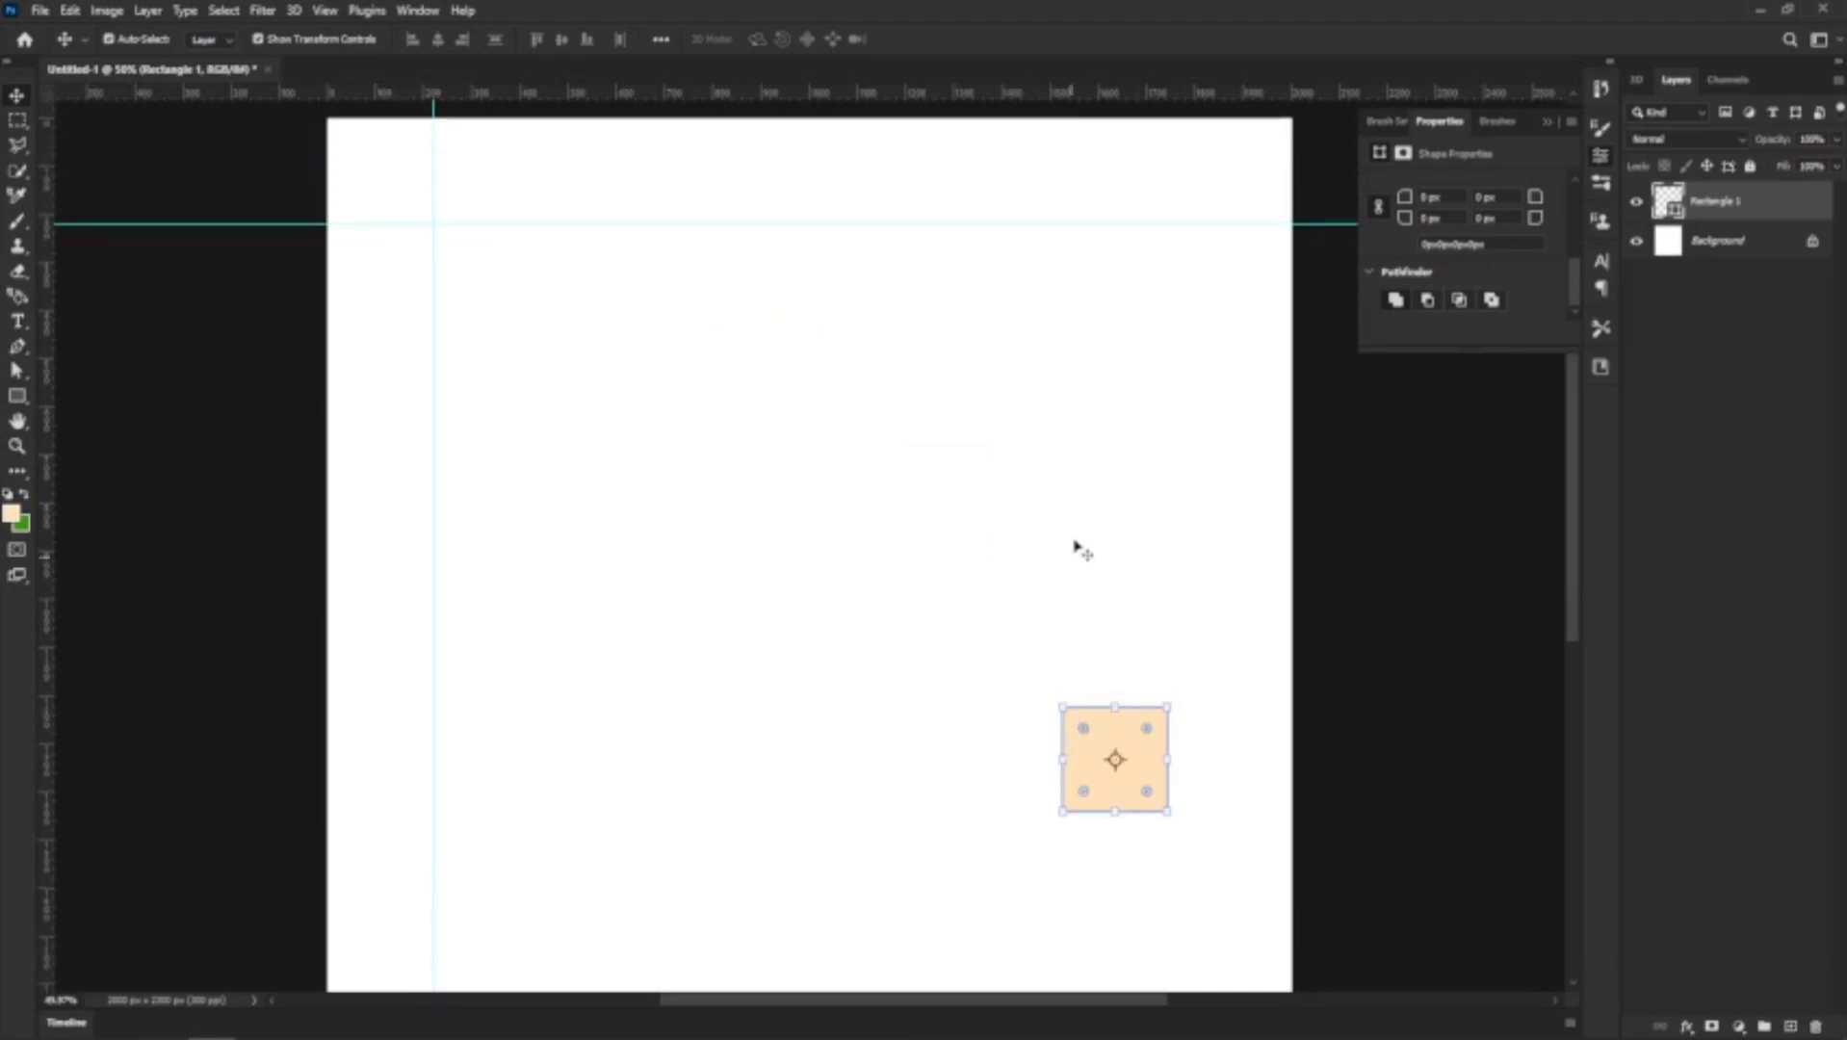
{"action": "left_click_drag", "start_coordinate": [1104, 360], "coordinate": [1238, 768]}
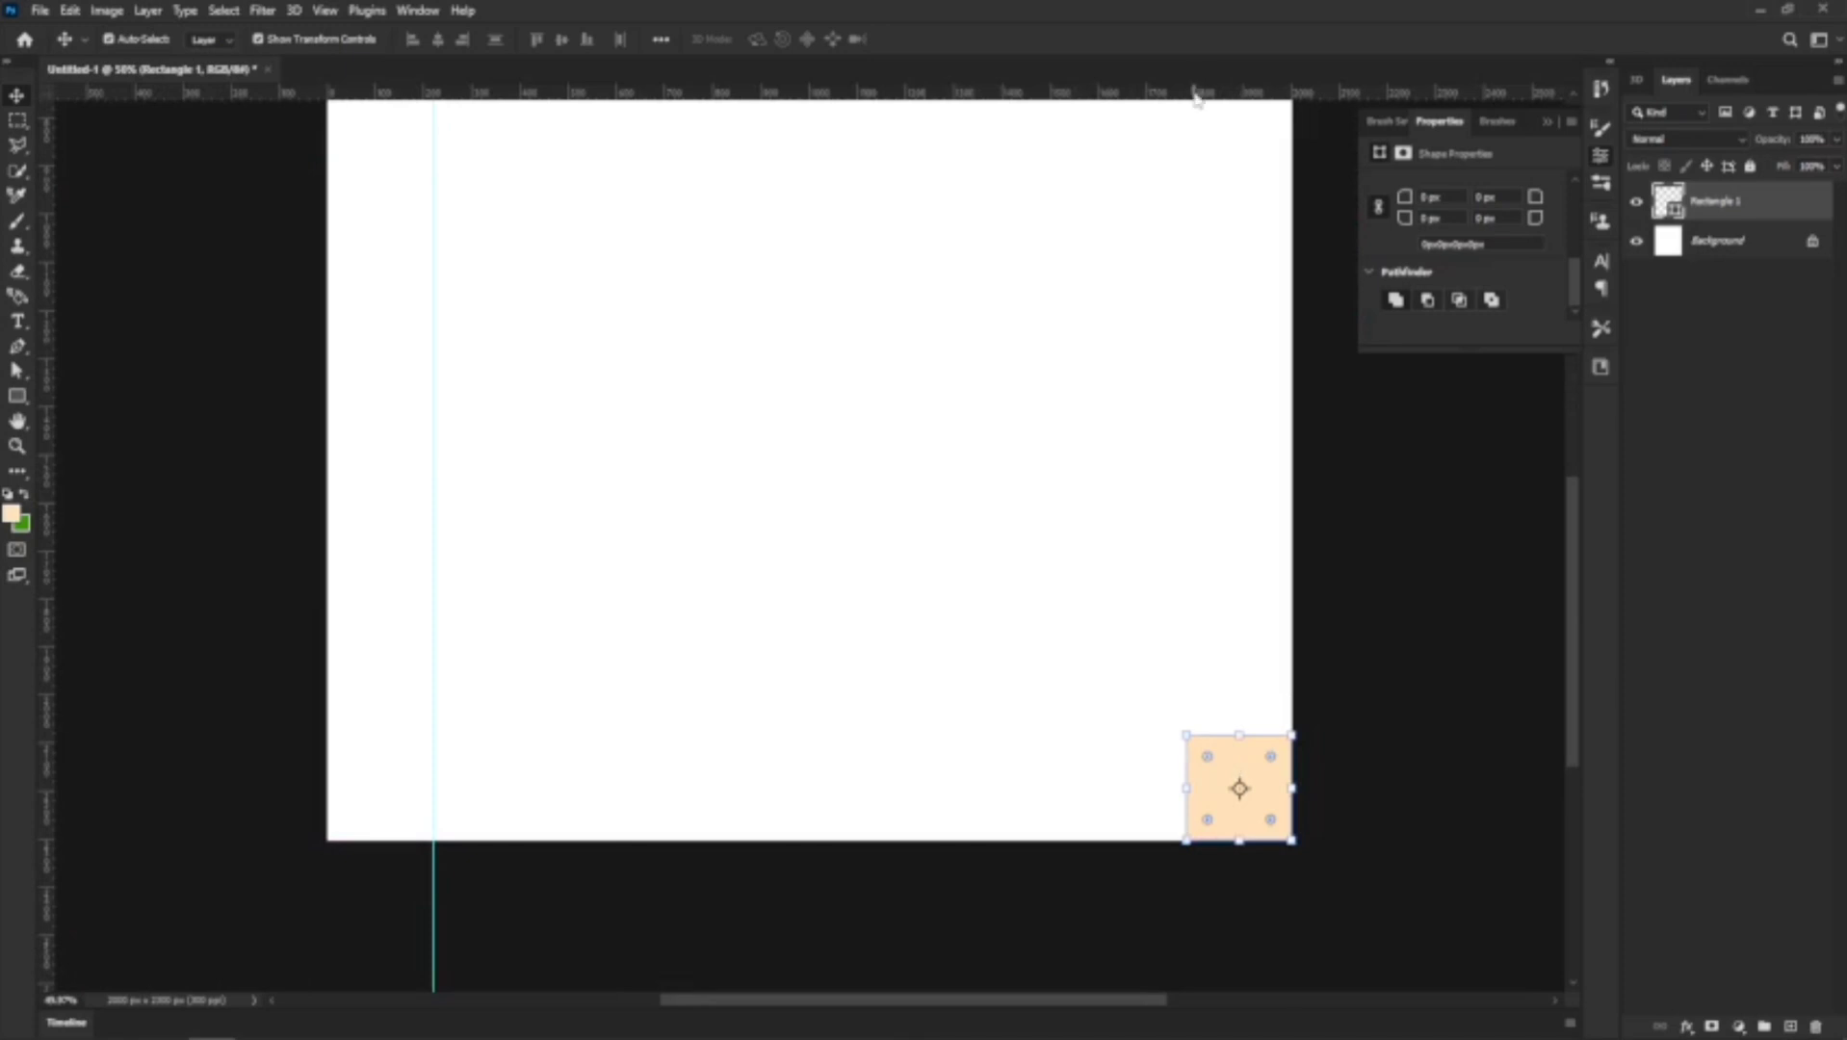
{"action": "left_click_drag", "start_coordinate": [1196, 97], "coordinate": [1220, 740]}
{"action": "left_click_drag", "start_coordinate": [44, 823], "coordinate": [1185, 780]}
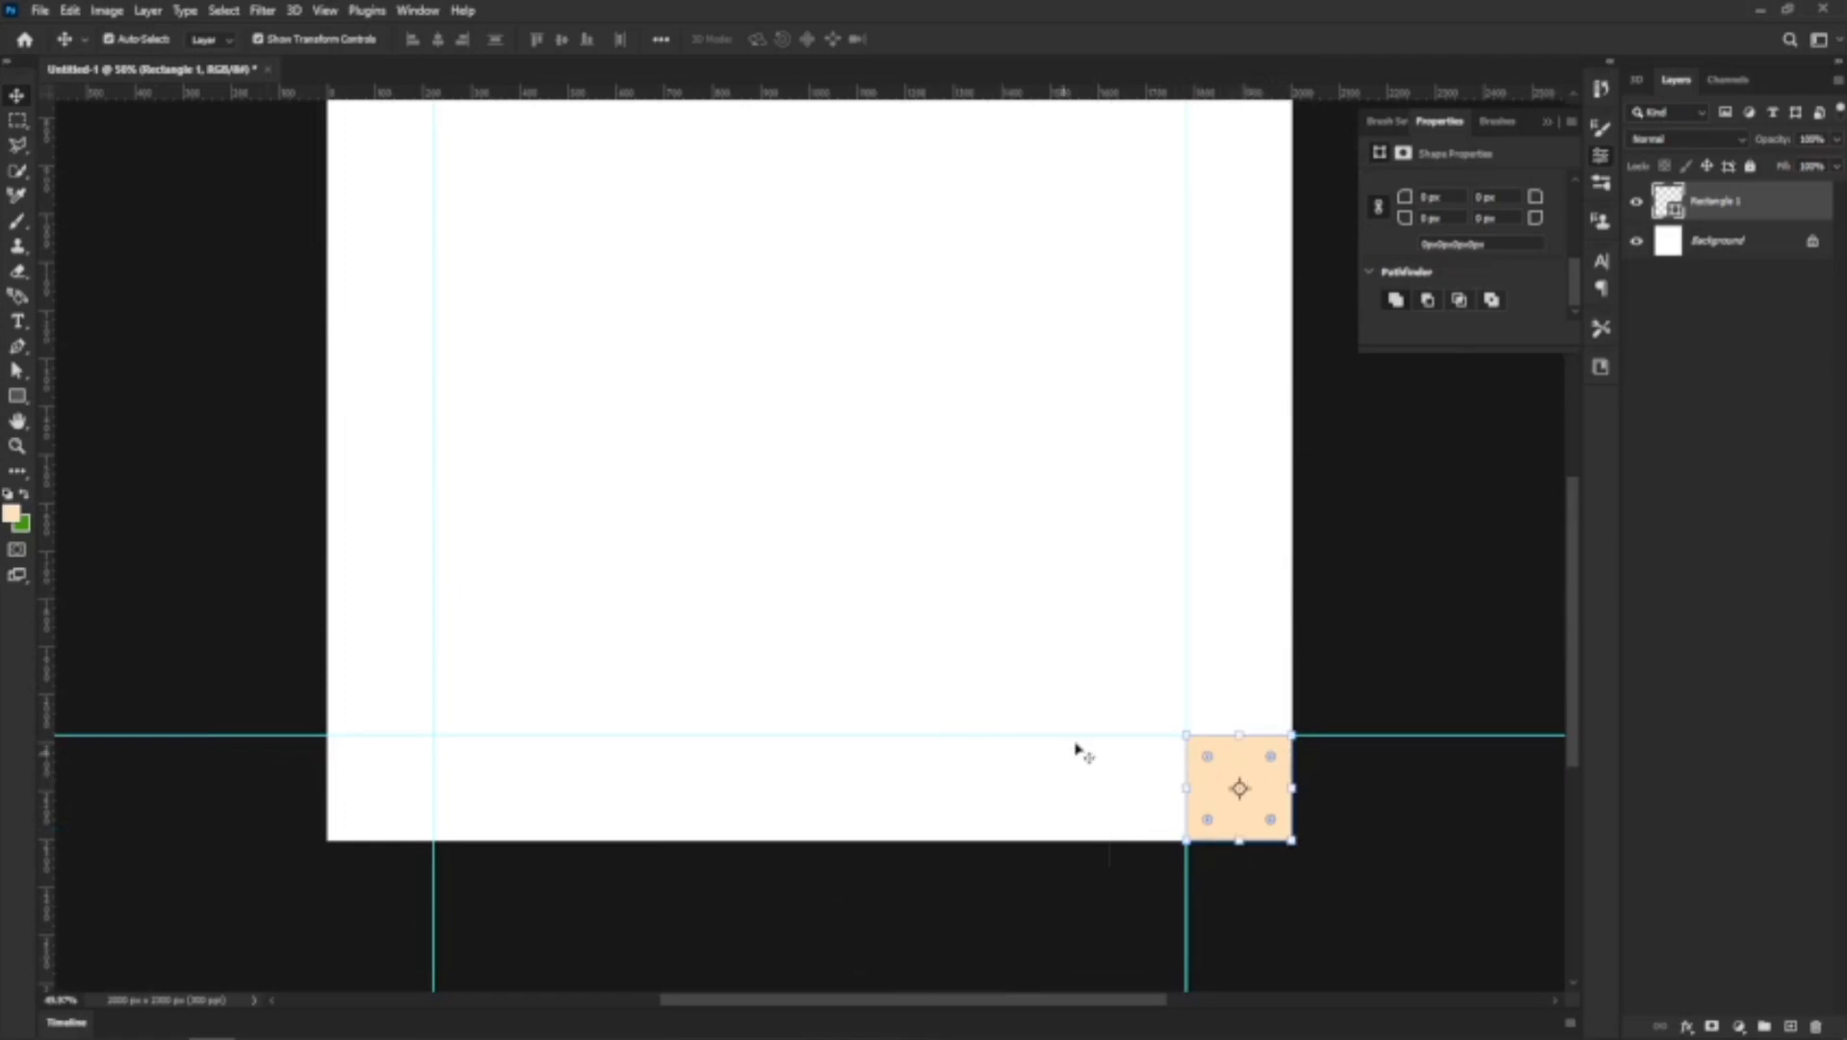
Delete the helper square, keeping only the four margin guides on the canvas
{"action": "key", "text": "Delete"}
{"action": "key", "text": "ctrl+0"}
{"action": "scroll", "coordinate": [1043, 489], "scroll_direction": "up", "scroll_amount": 1}
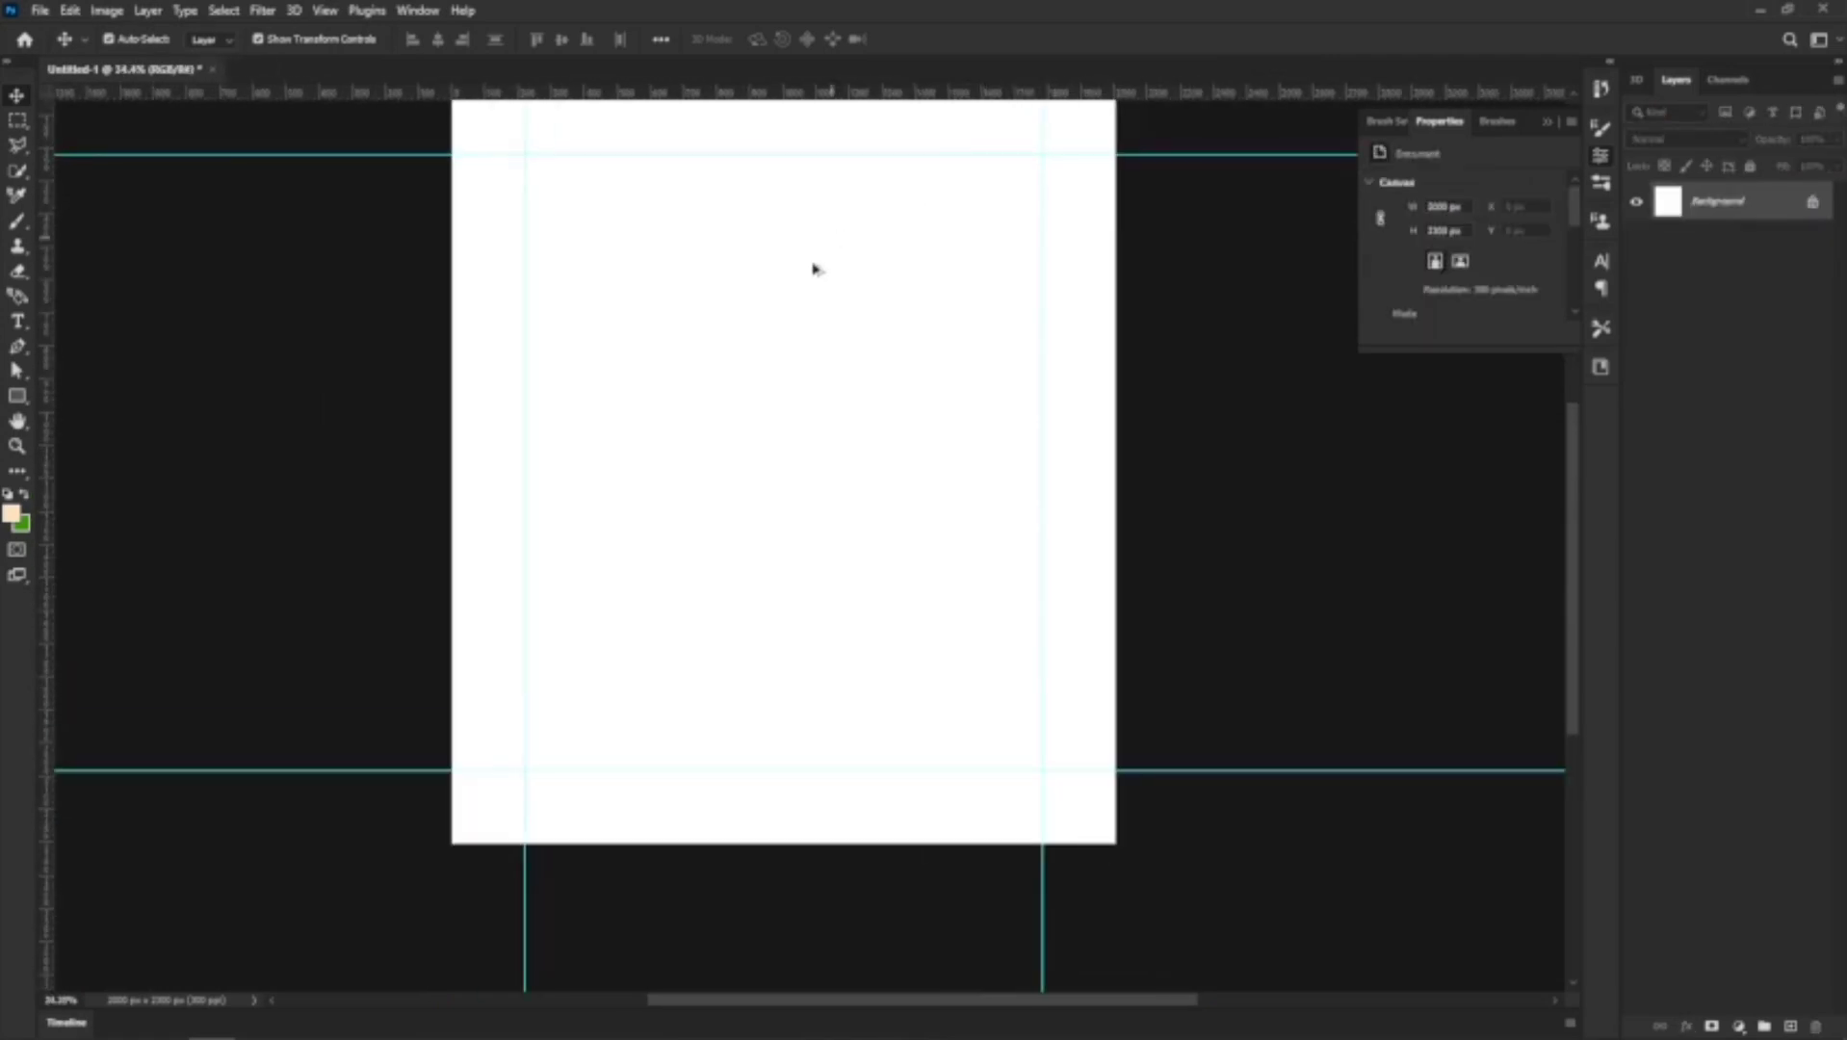
{"action": "scroll", "coordinate": [791, 441], "scroll_direction": "up", "scroll_amount": 2}
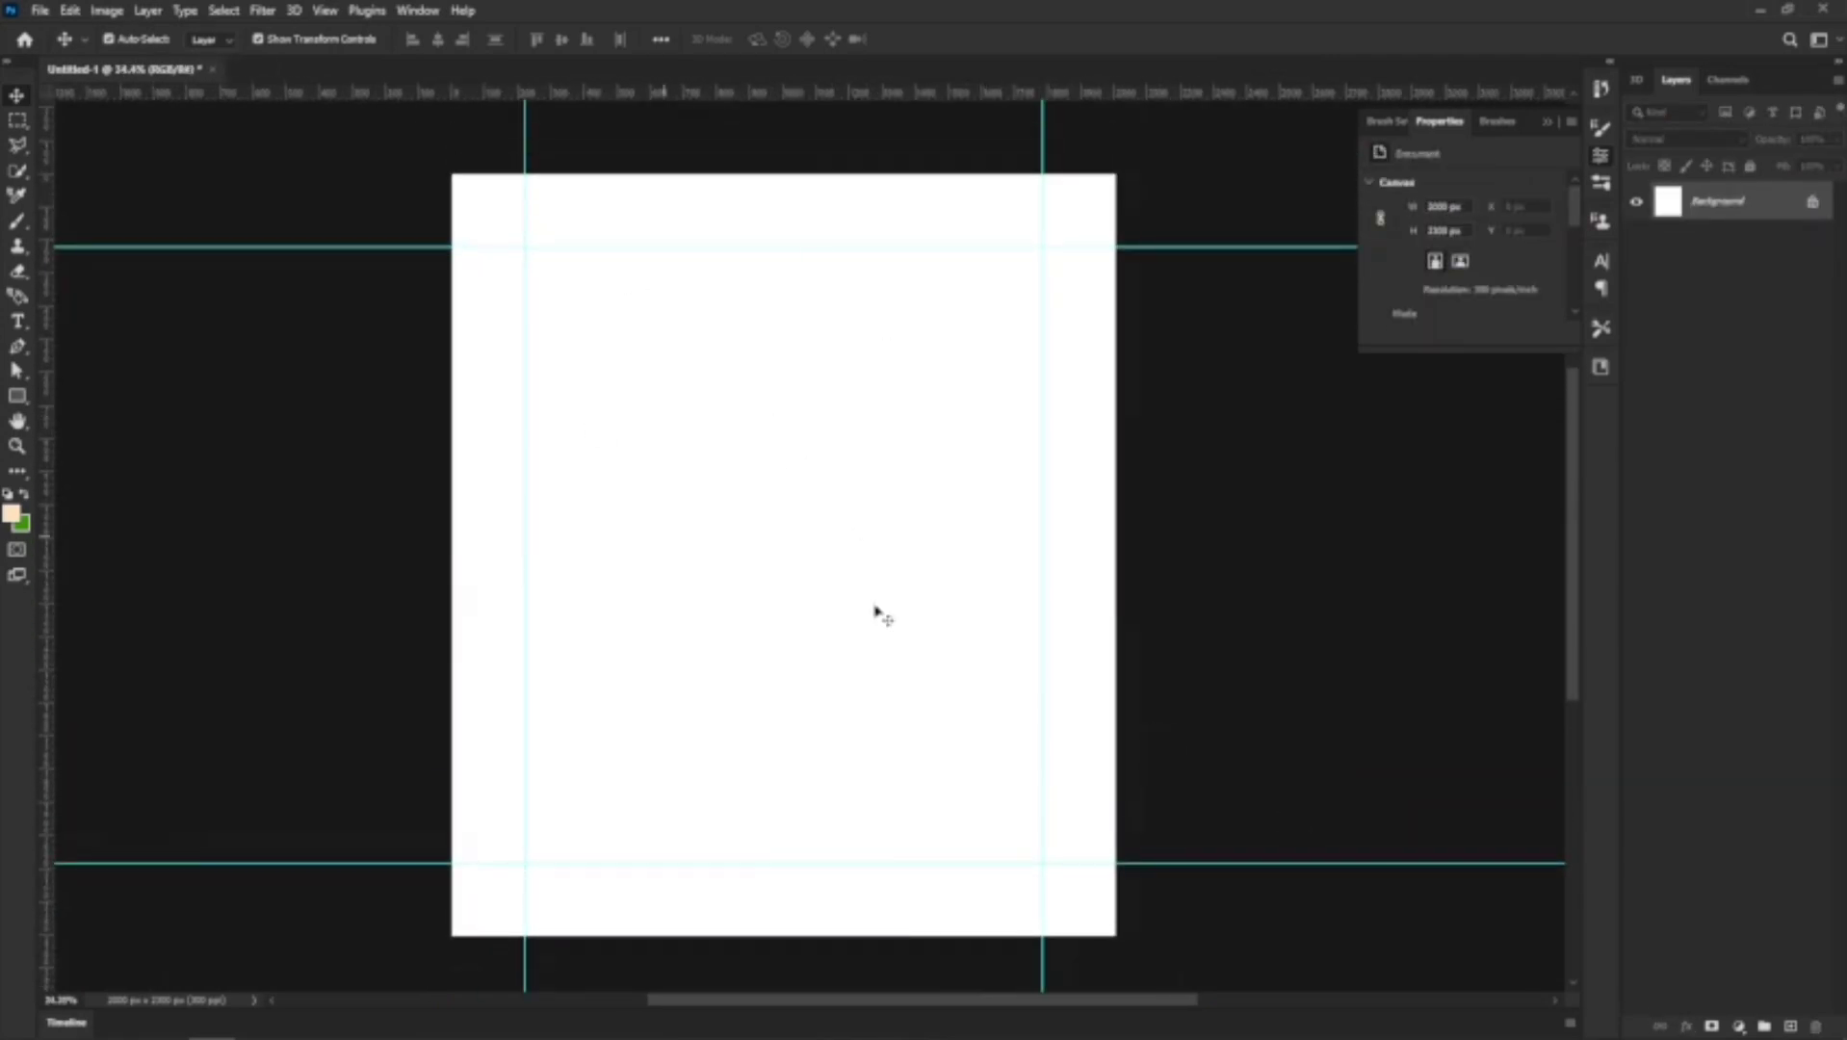
{"action": "scroll", "coordinate": [660, 392], "scroll_direction": "down", "scroll_amount": 1}
{"action": "scroll", "coordinate": [602, 358], "scroll_direction": "up", "scroll_amount": 2}
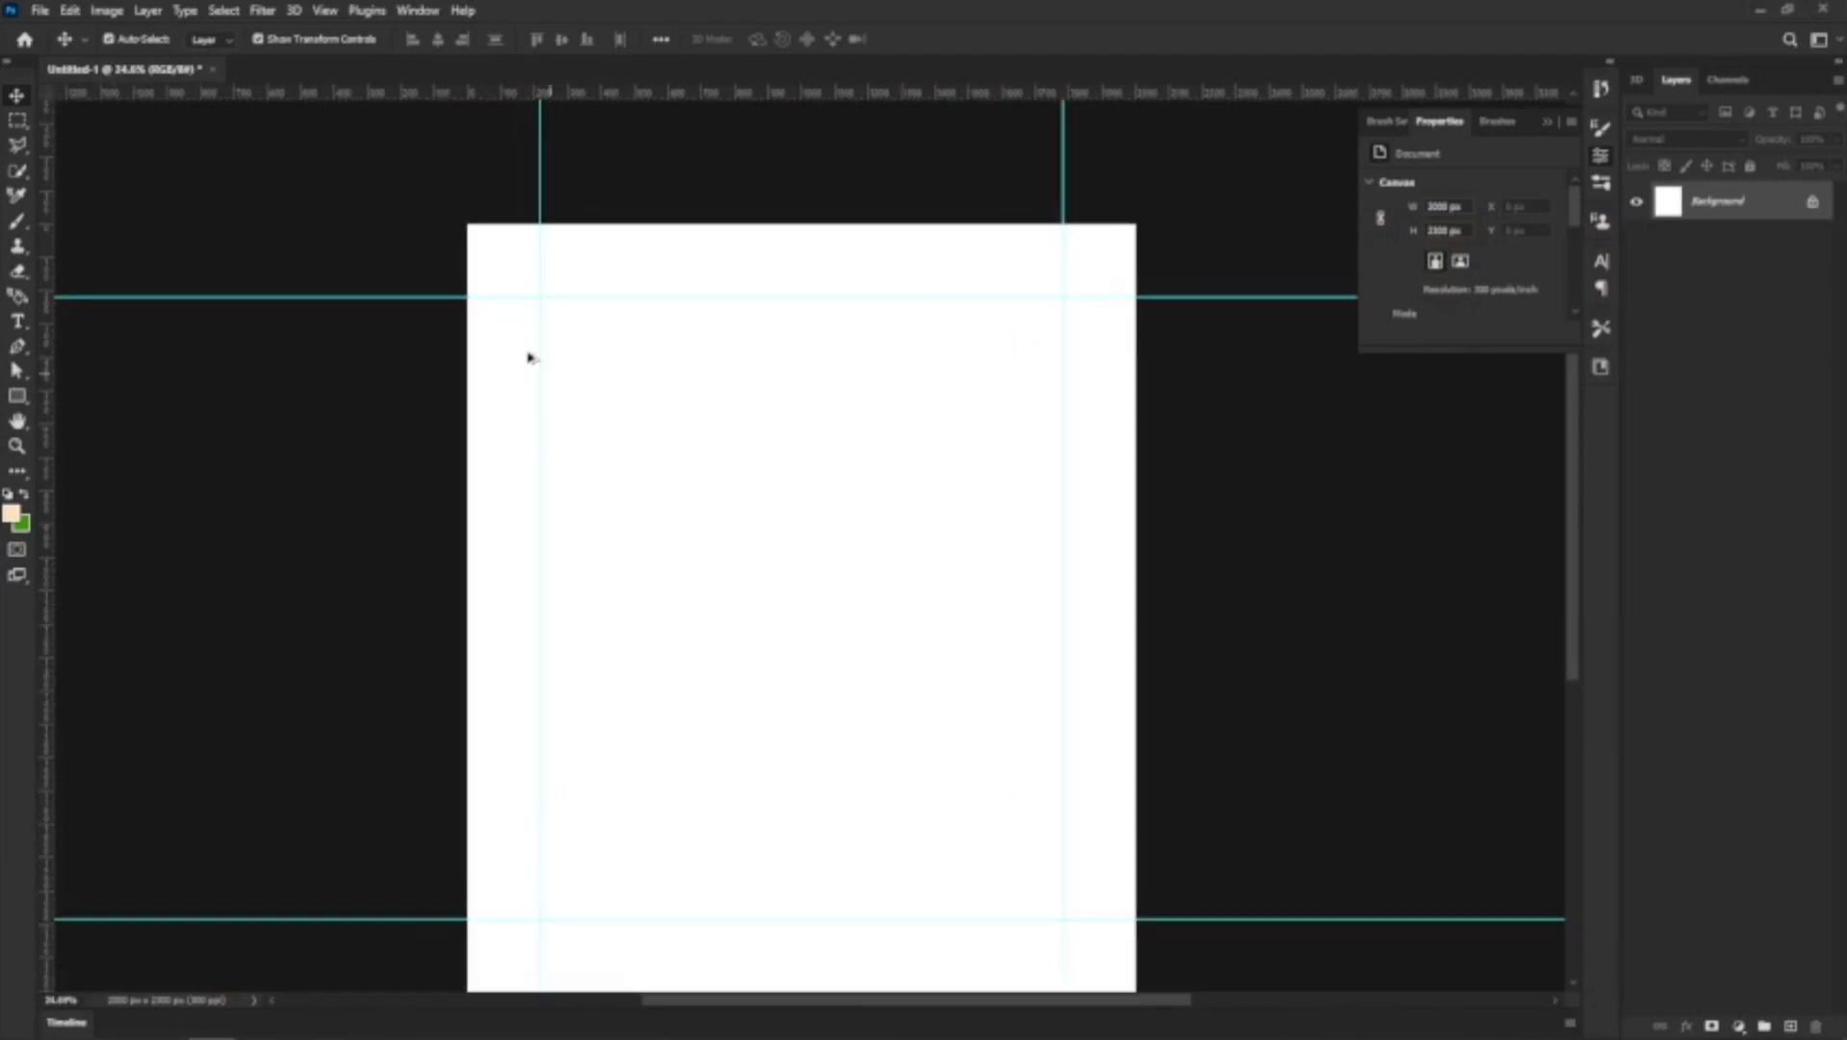
{"action": "scroll", "coordinate": [647, 508], "scroll_direction": "down", "scroll_amount": 2}
{"action": "scroll", "coordinate": [644, 507], "scroll_direction": "up", "scroll_amount": 1}
Undo the helper square together with its moves and the four manually placed guides
{"action": "key", "text": "ctrl+v"}
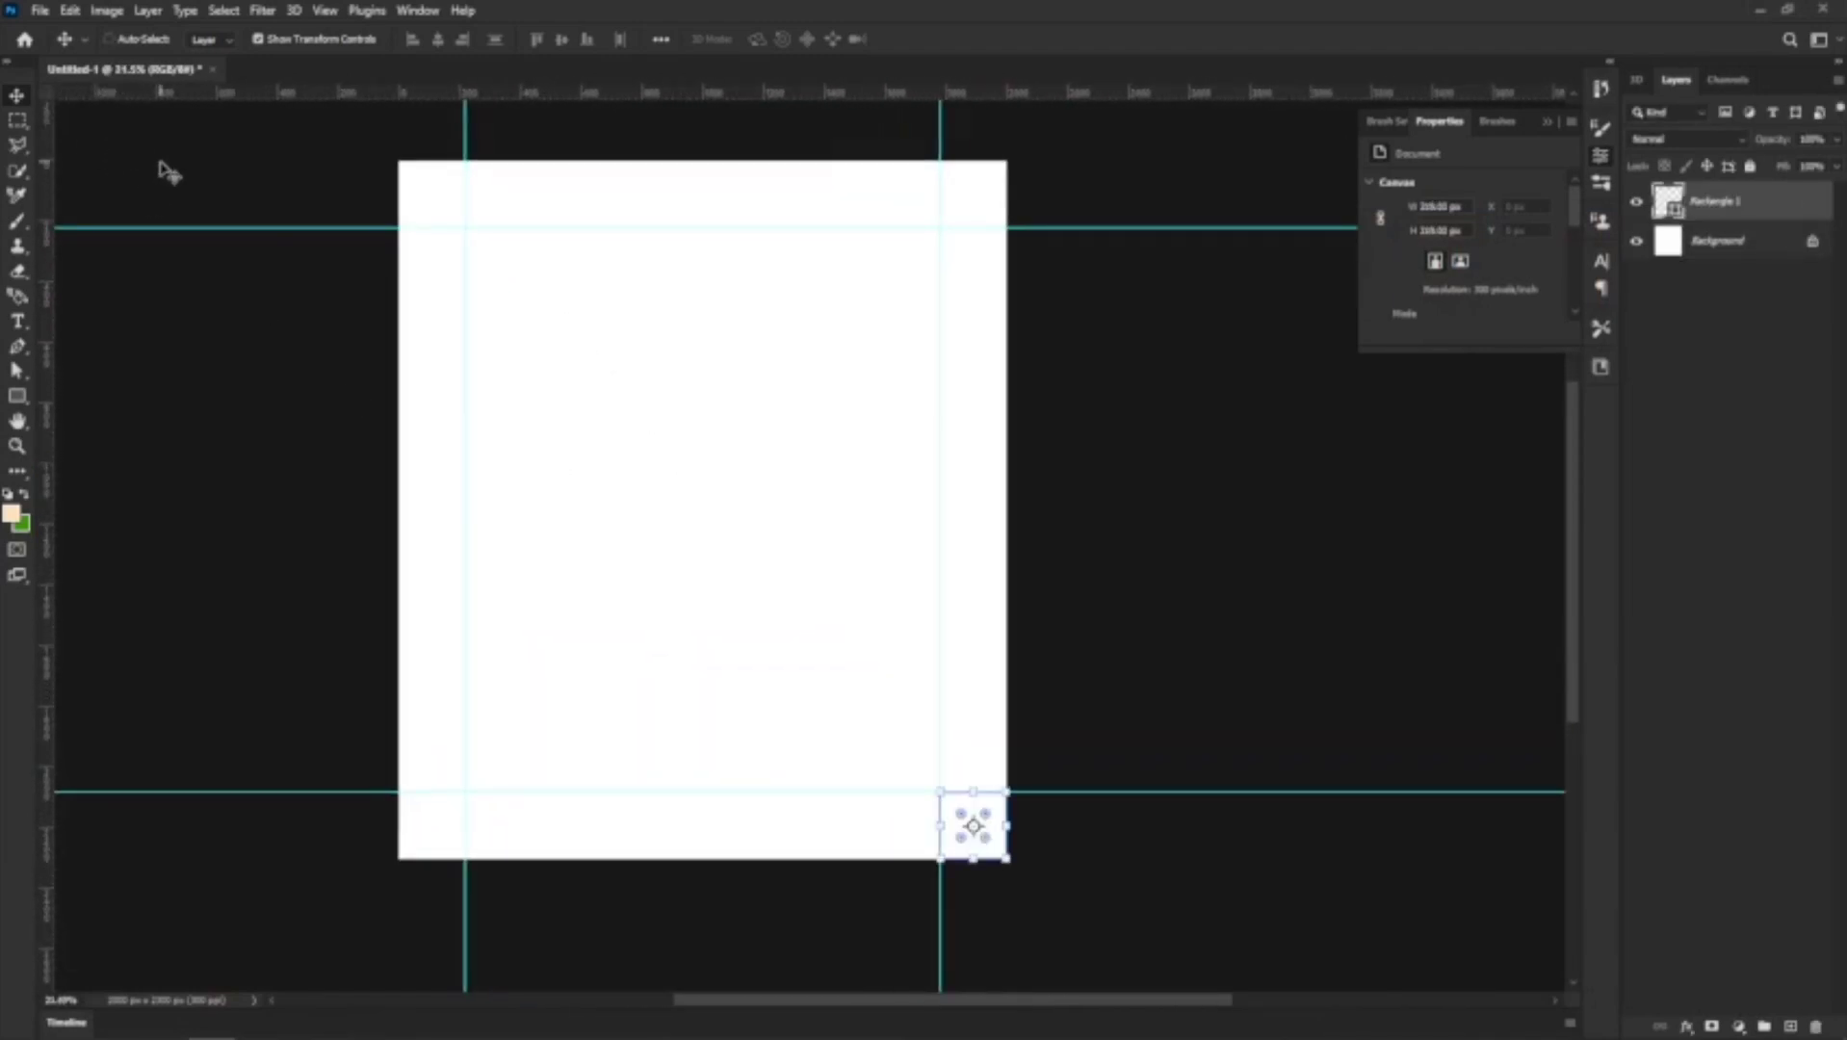
{"action": "key", "text": "ctrl+z"}
{"action": "key", "text": "ctrl+z"}
{"action": "key", "text": "ctrl+z"}
{"action": "key", "text": "ctrl+z"}
{"action": "key", "text": "ctrl+z"}
{"action": "key", "text": "ctrl+z"}
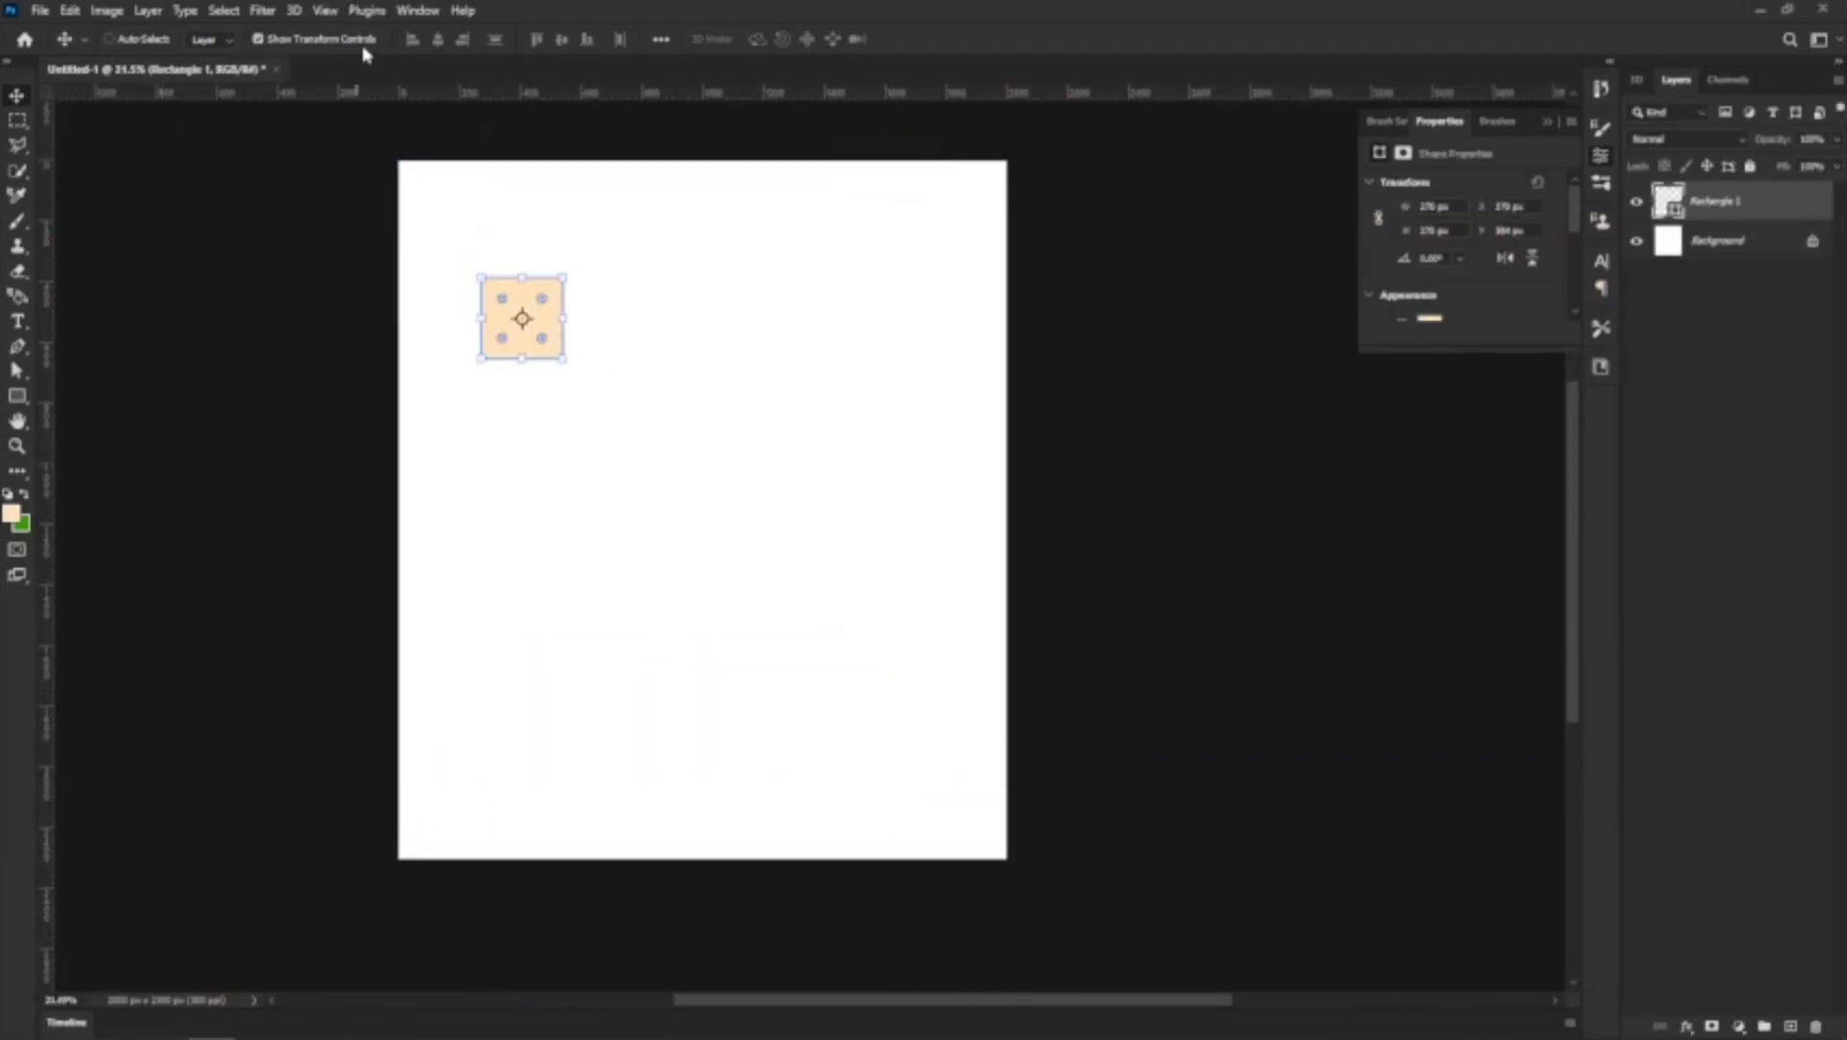
Add a new guide layout with 100 px margins on all four sides and no columns or rows
{"action": "left_click", "coordinate": [332, 14]}
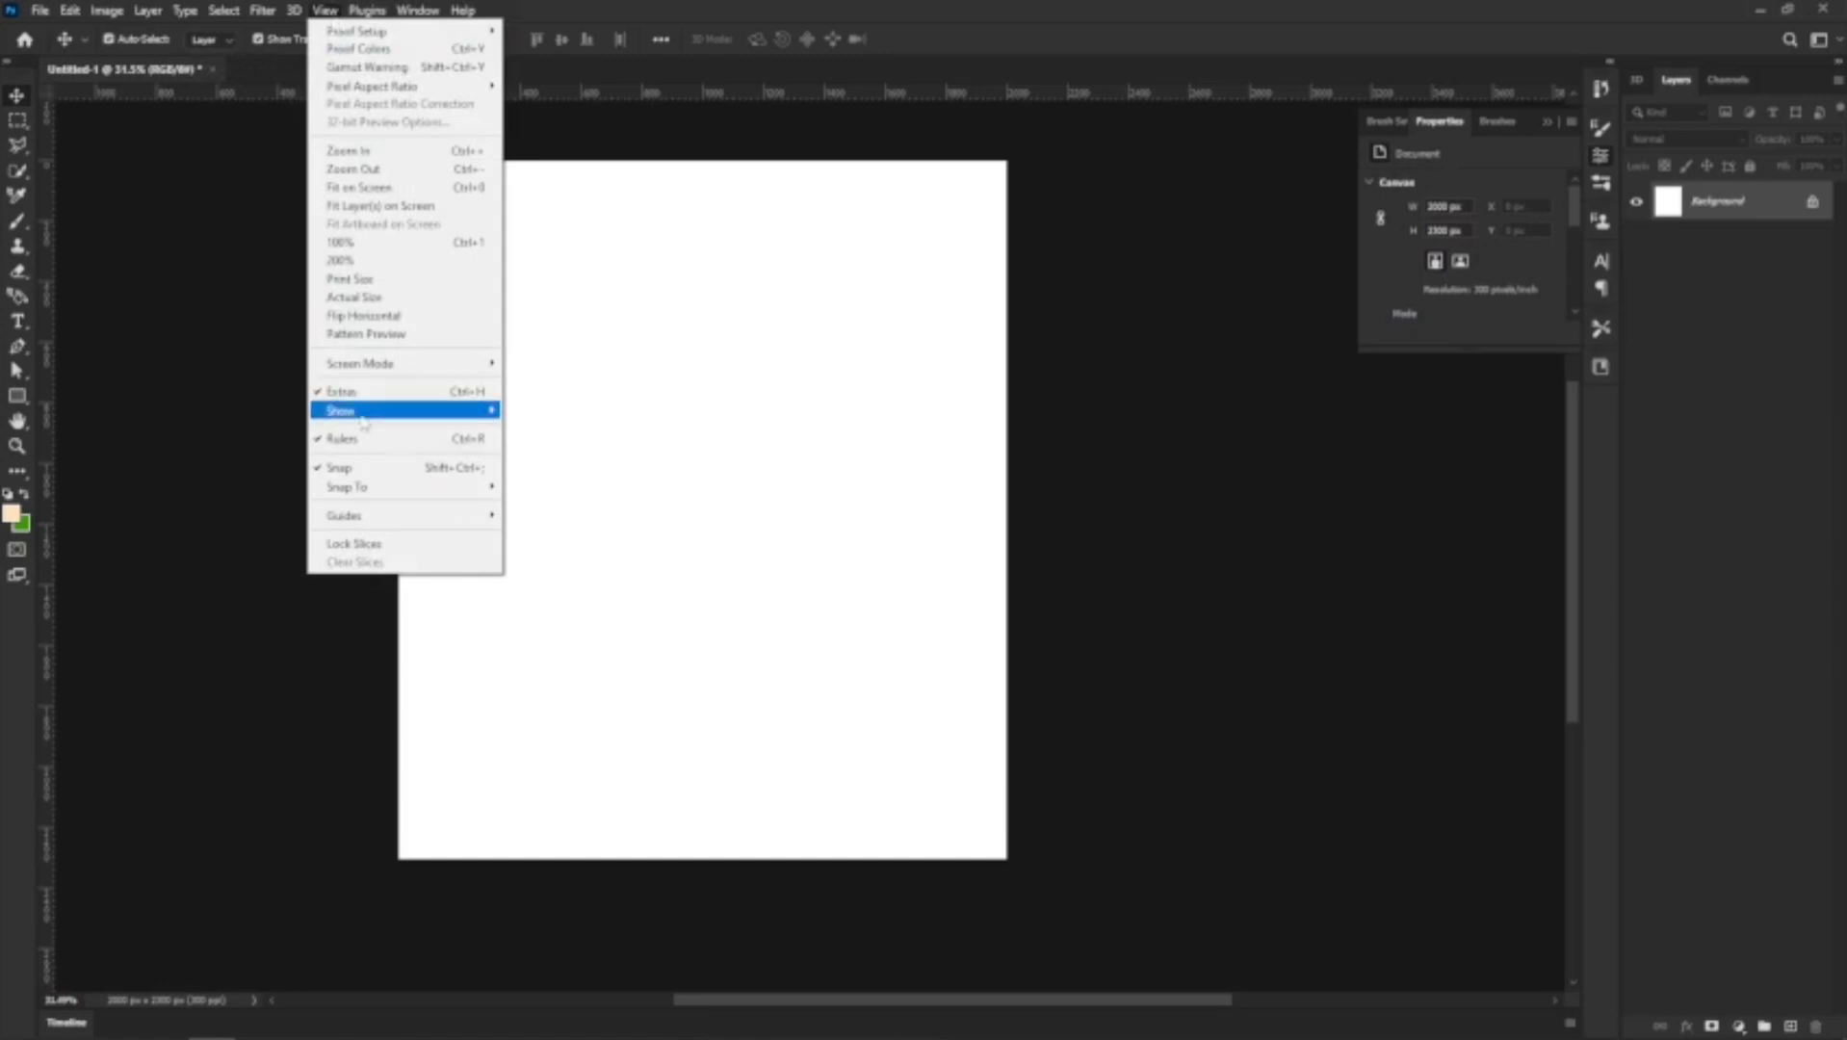
{"action": "mouse_move", "coordinate": [405, 517]}
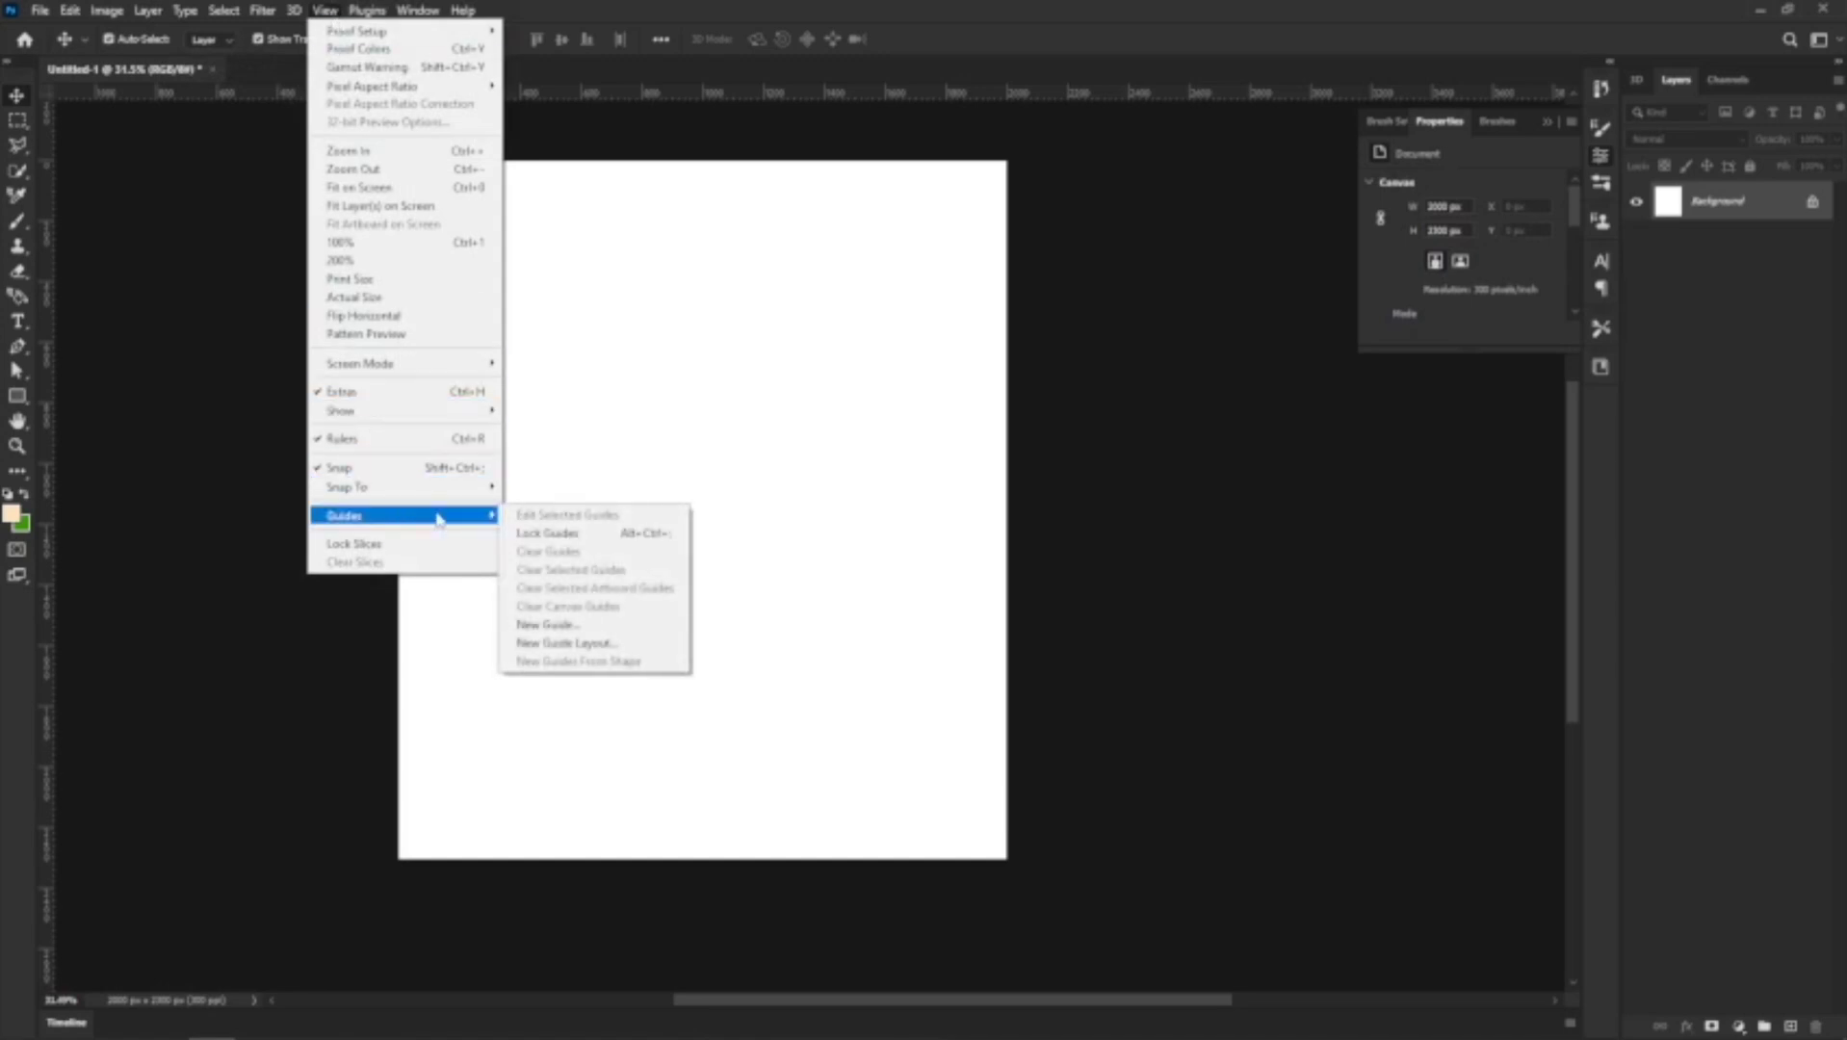
{"action": "left_click", "coordinate": [538, 646]}
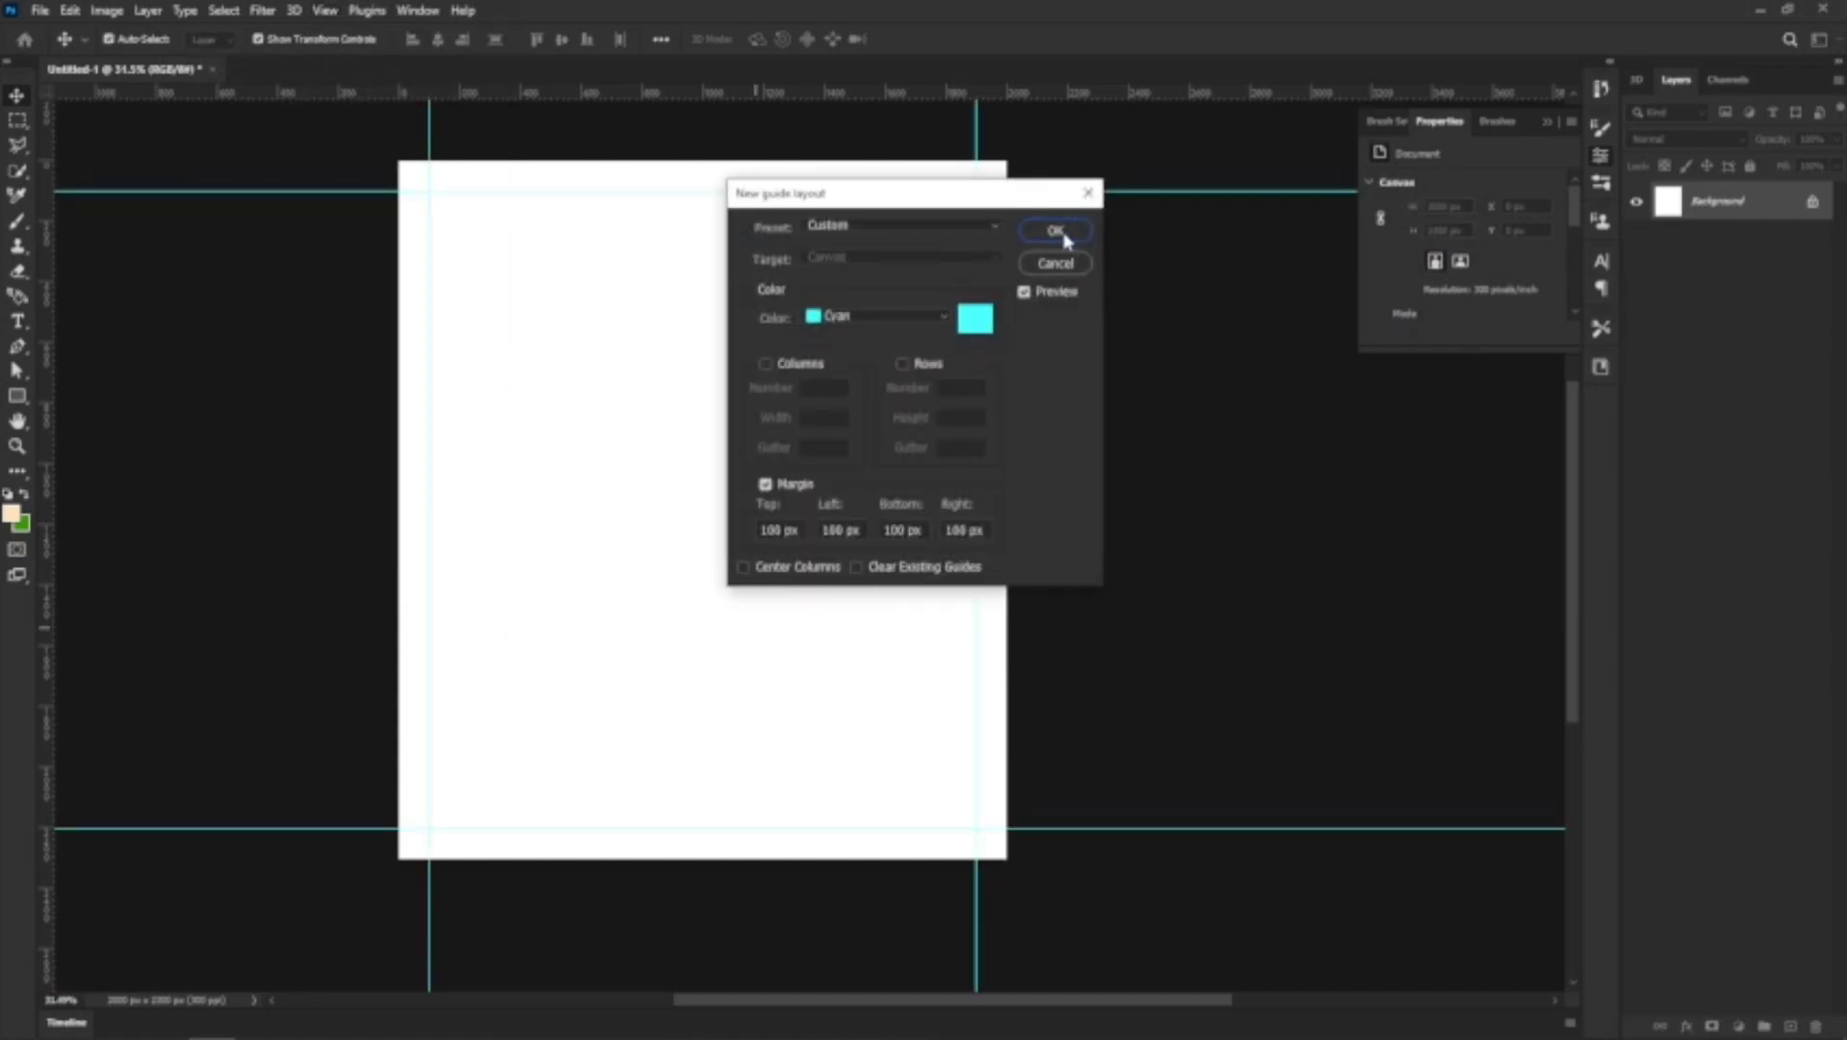
{"action": "left_click", "coordinate": [1057, 232]}
{"action": "scroll", "coordinate": [747, 495], "scroll_direction": "down", "scroll_amount": 2}
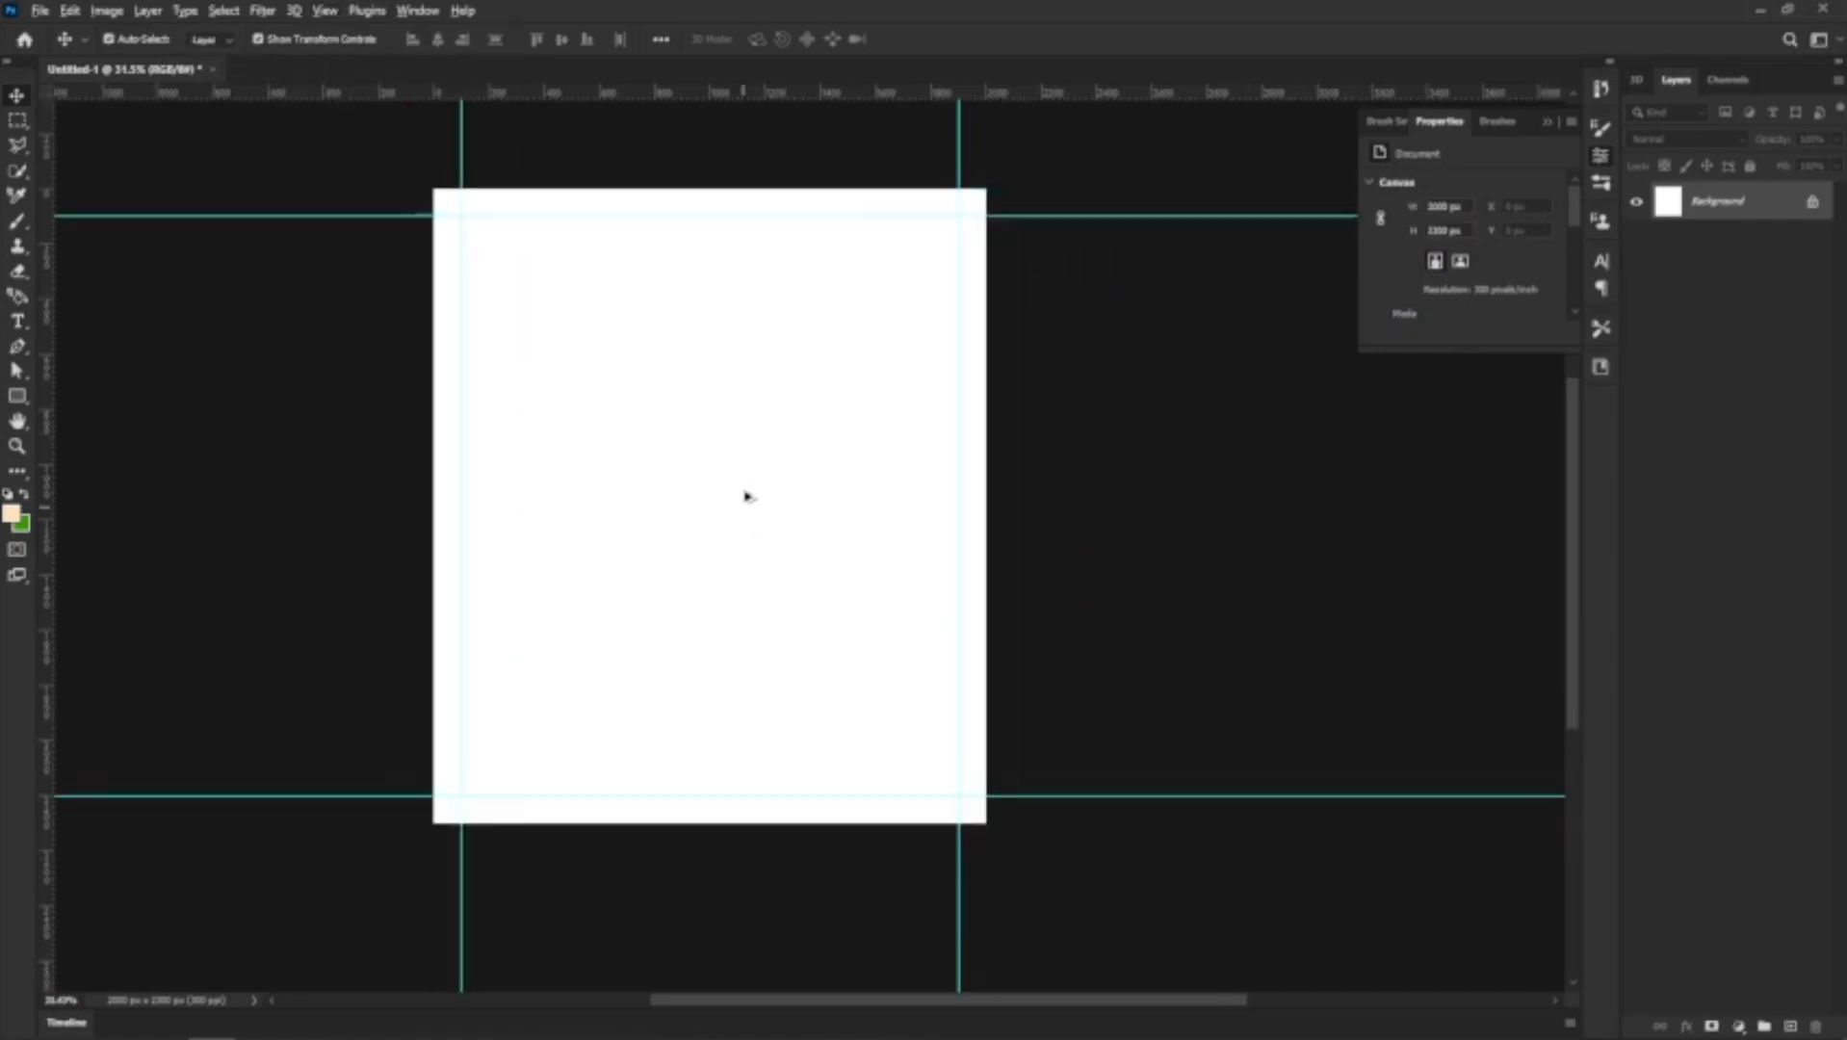
{"action": "scroll", "coordinate": [707, 408], "scroll_direction": "up", "scroll_amount": 1}
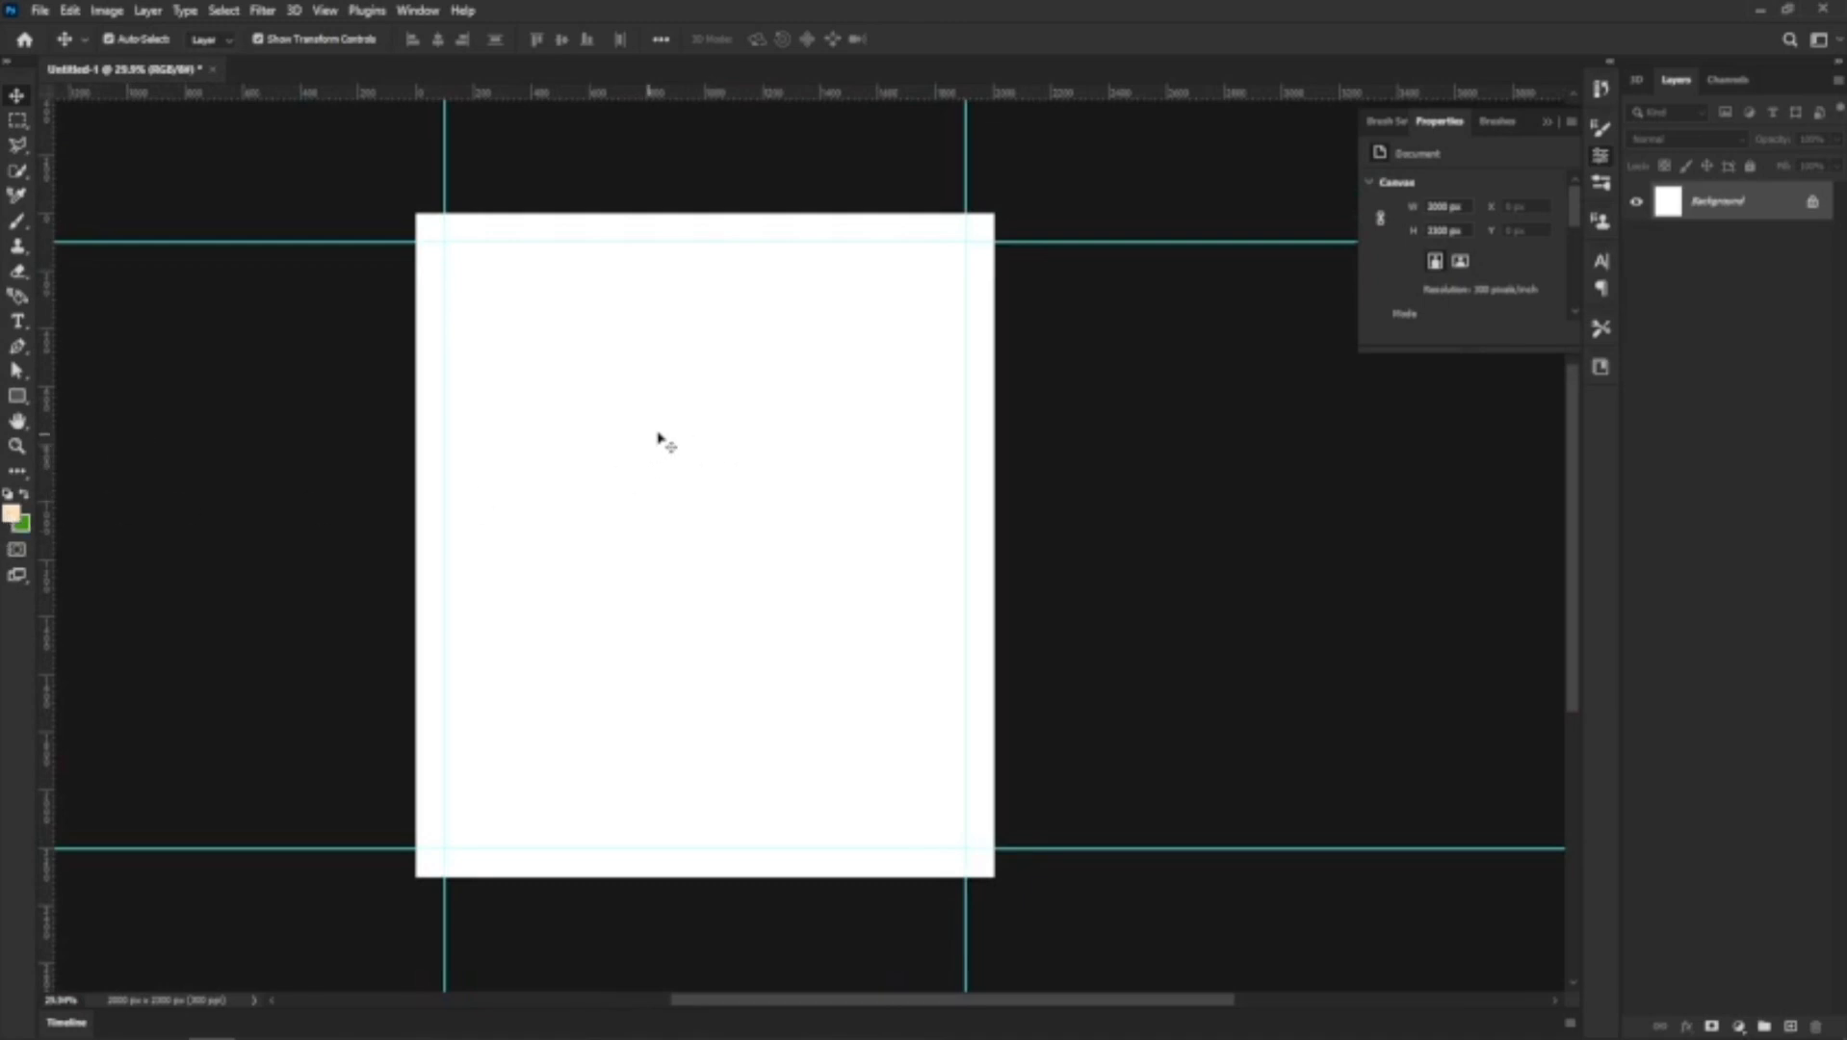
Confirm the cream colour ffe1b7 as the foreground colour
{"action": "left_click", "coordinate": [12, 515]}
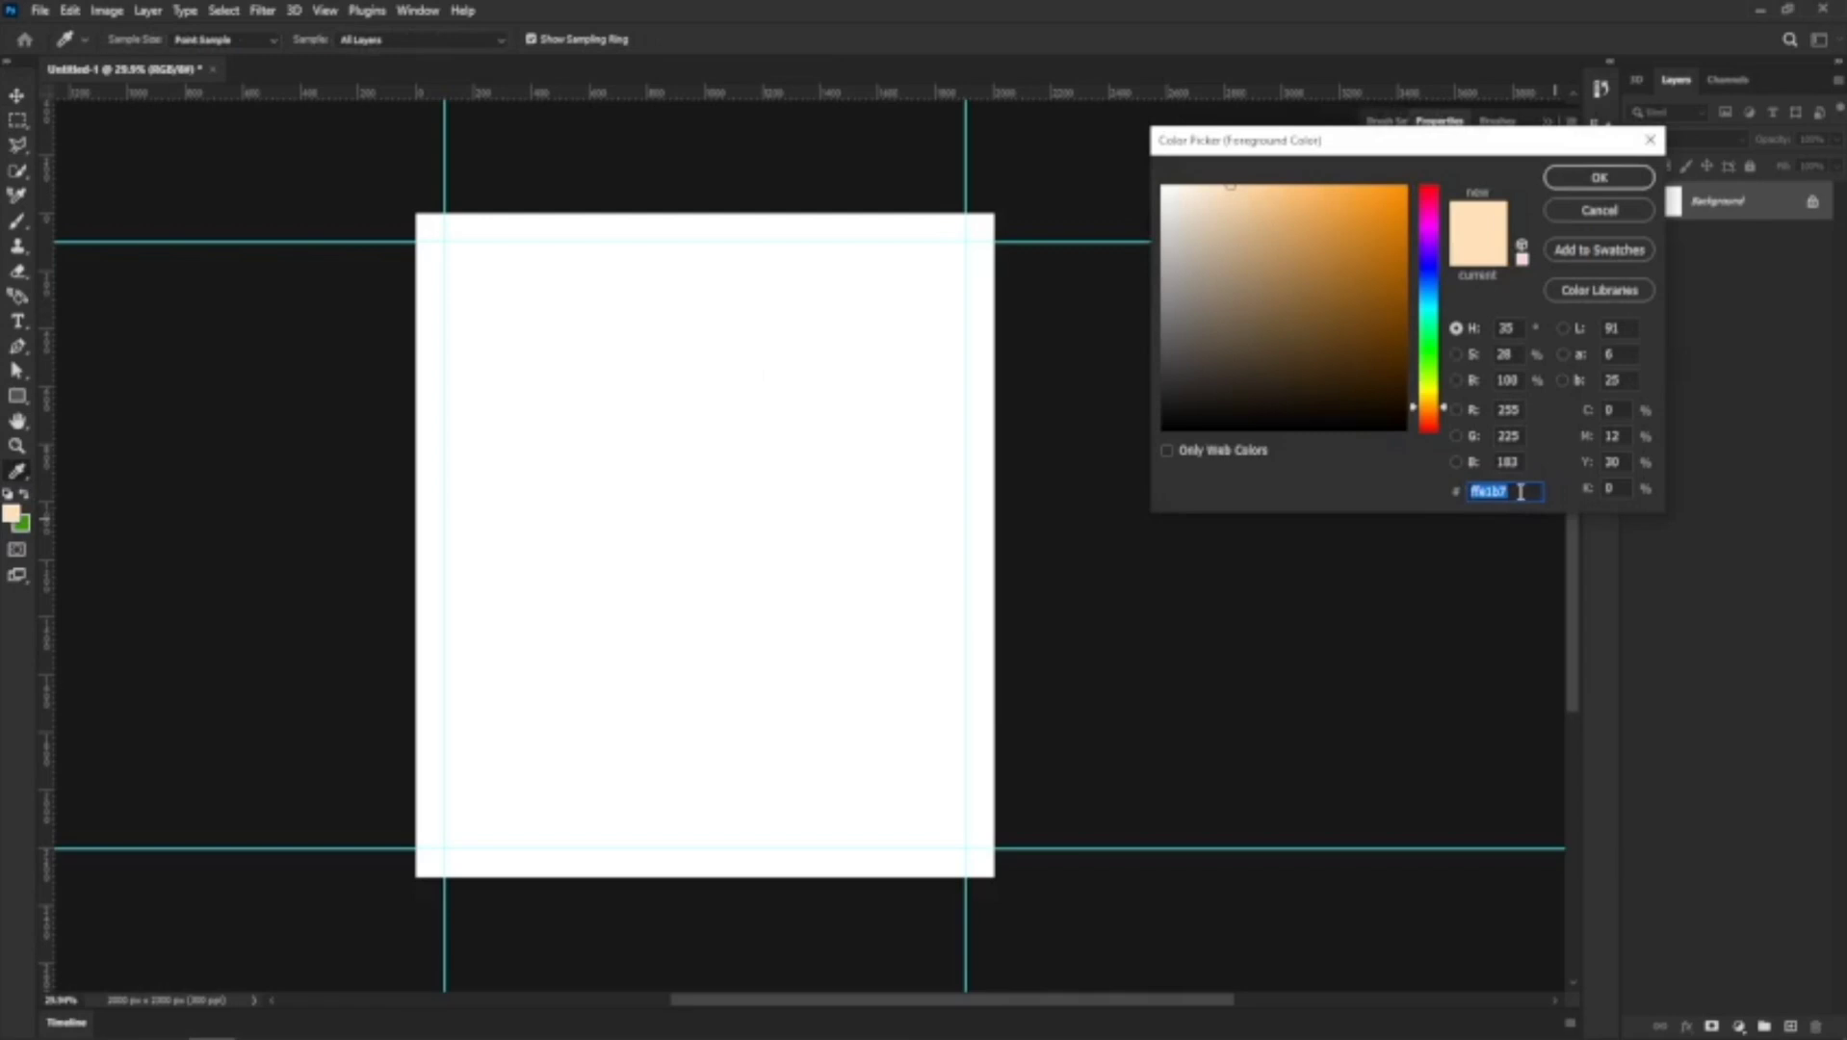
{"action": "left_click", "coordinate": [1587, 181]}
{"action": "key", "text": "v"}
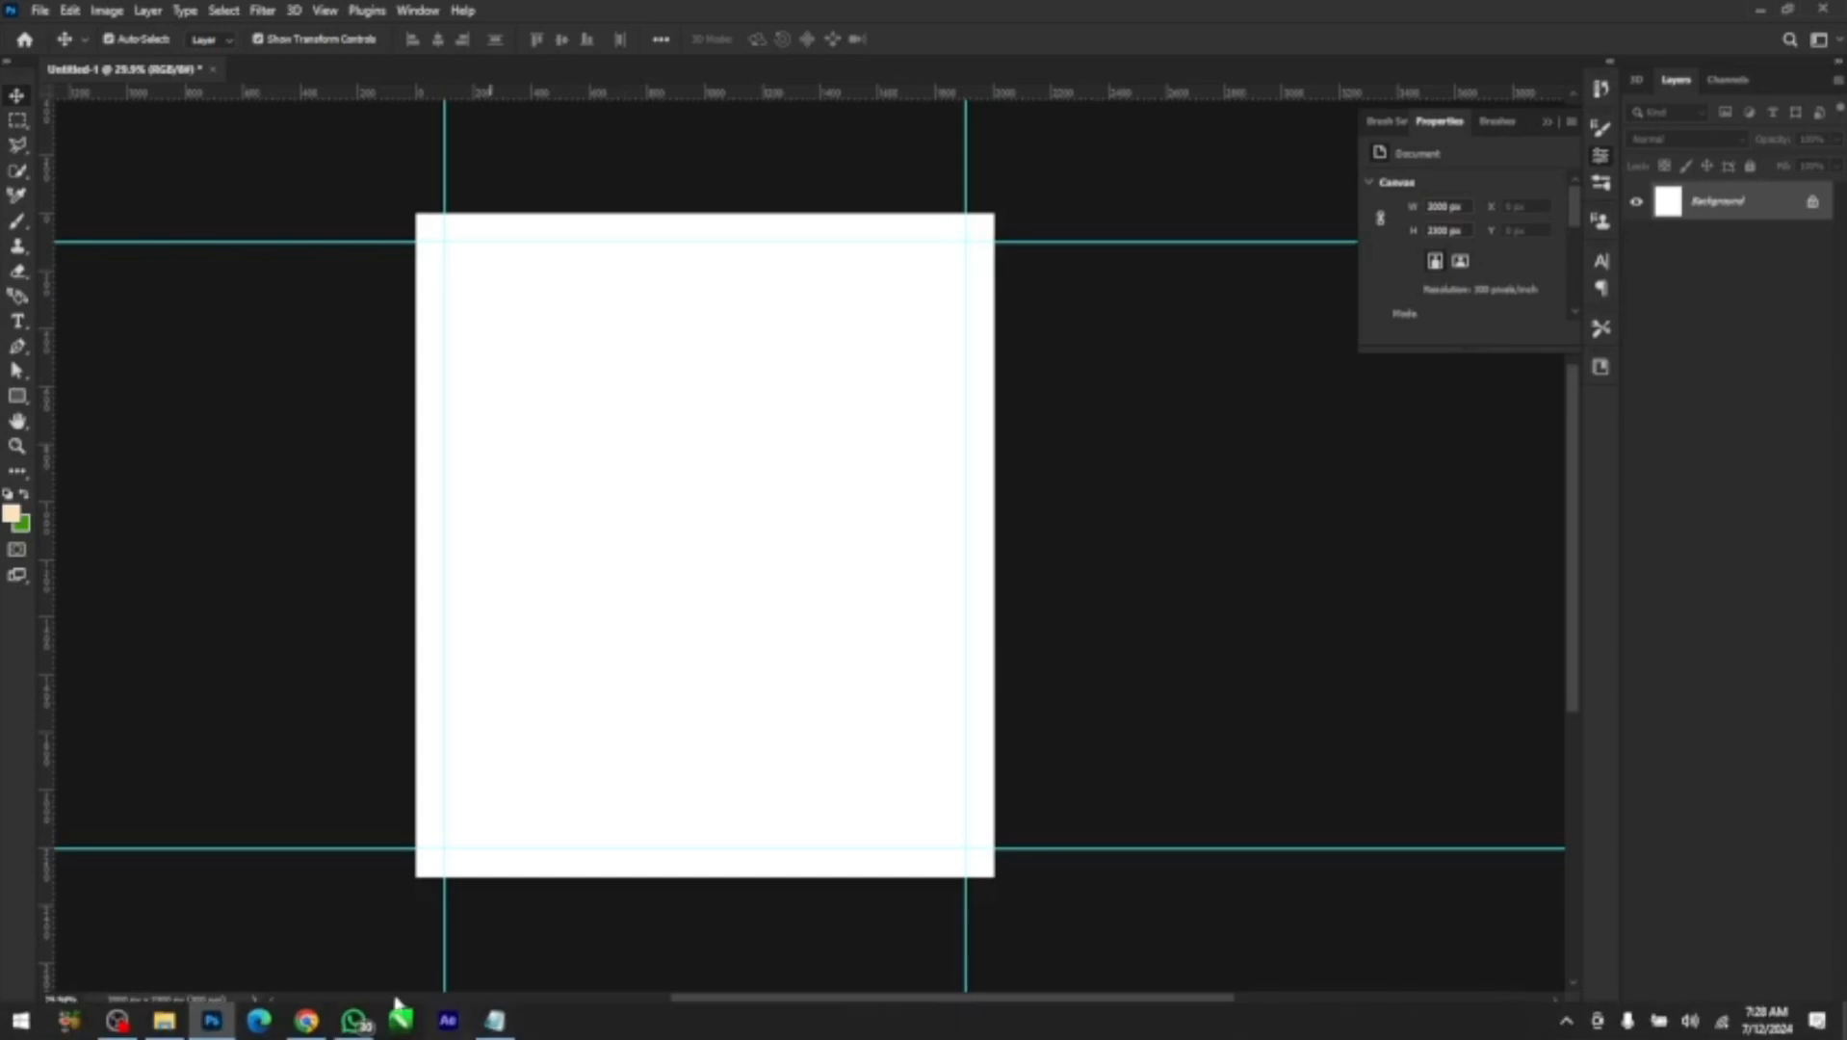
{"action": "left_click", "coordinate": [494, 1026]}
{"action": "left_click", "coordinate": [605, 481]}
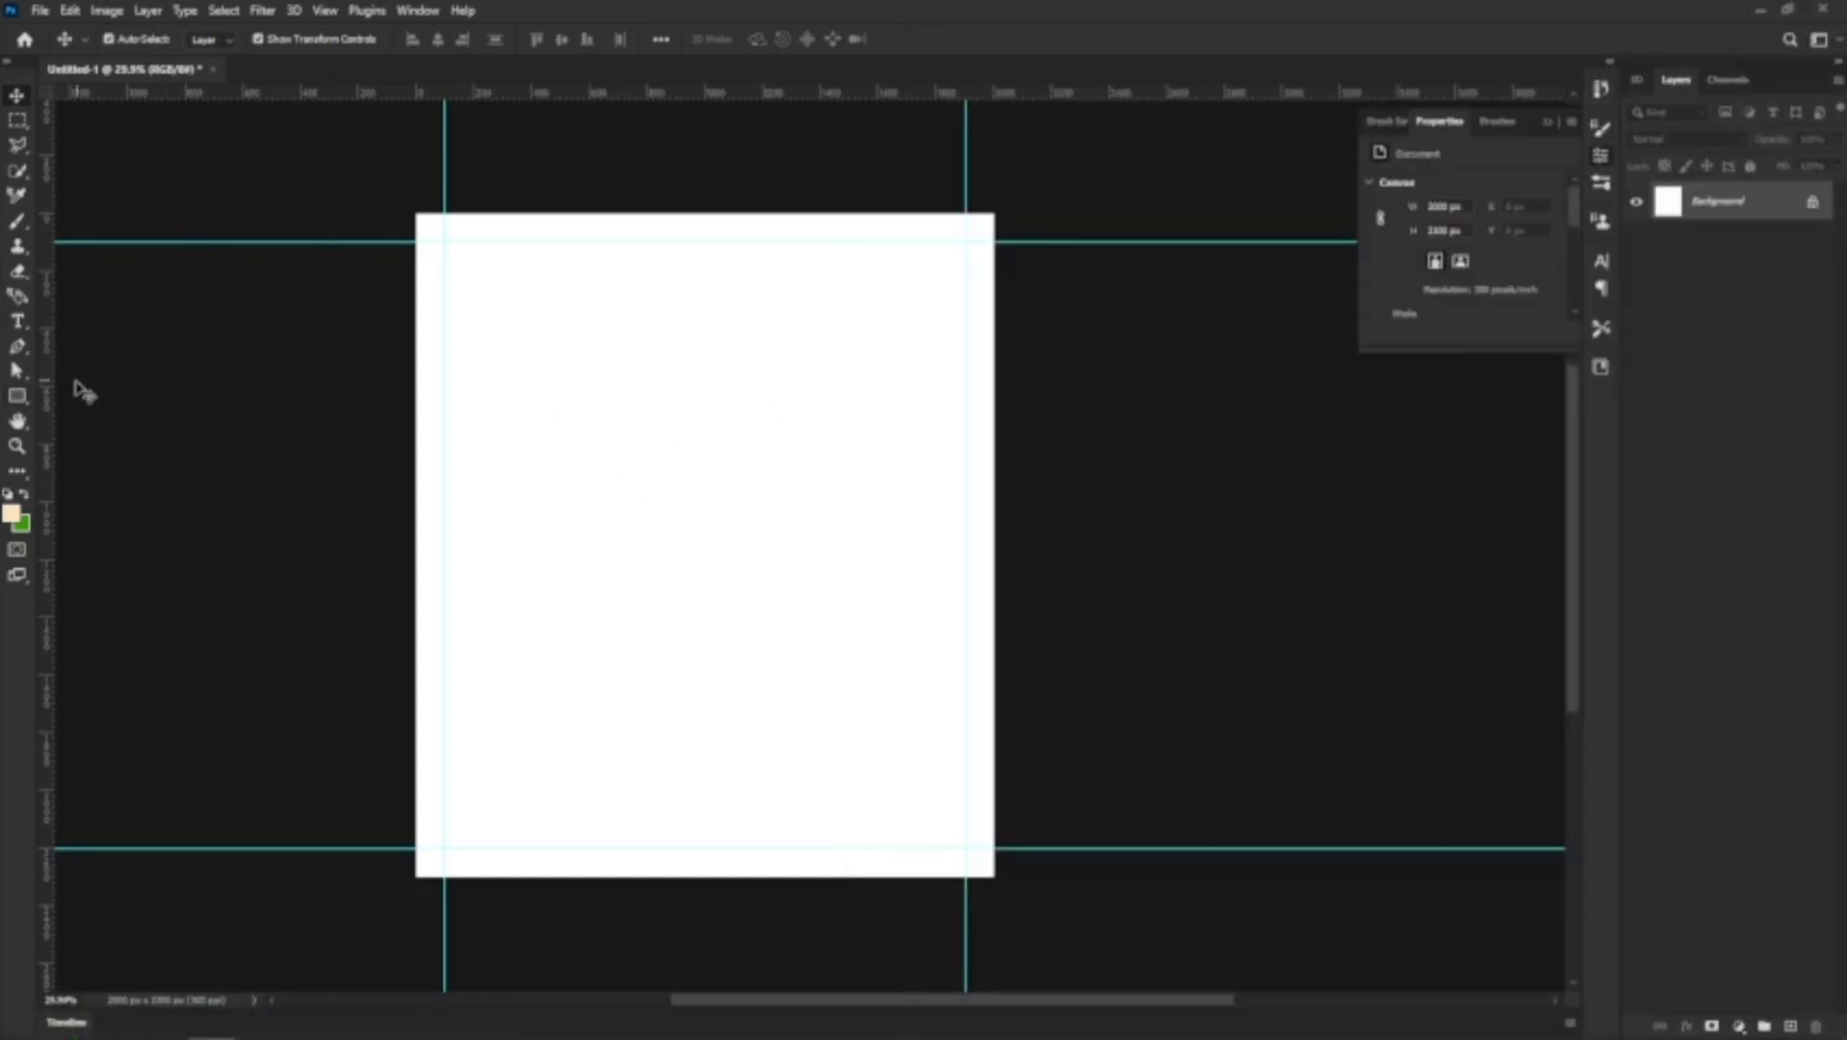
Fill the Background layer with the cream foreground colour using the Paint Bucket tool
{"action": "key", "text": "i"}
{"action": "left_click", "coordinate": [17, 471]}
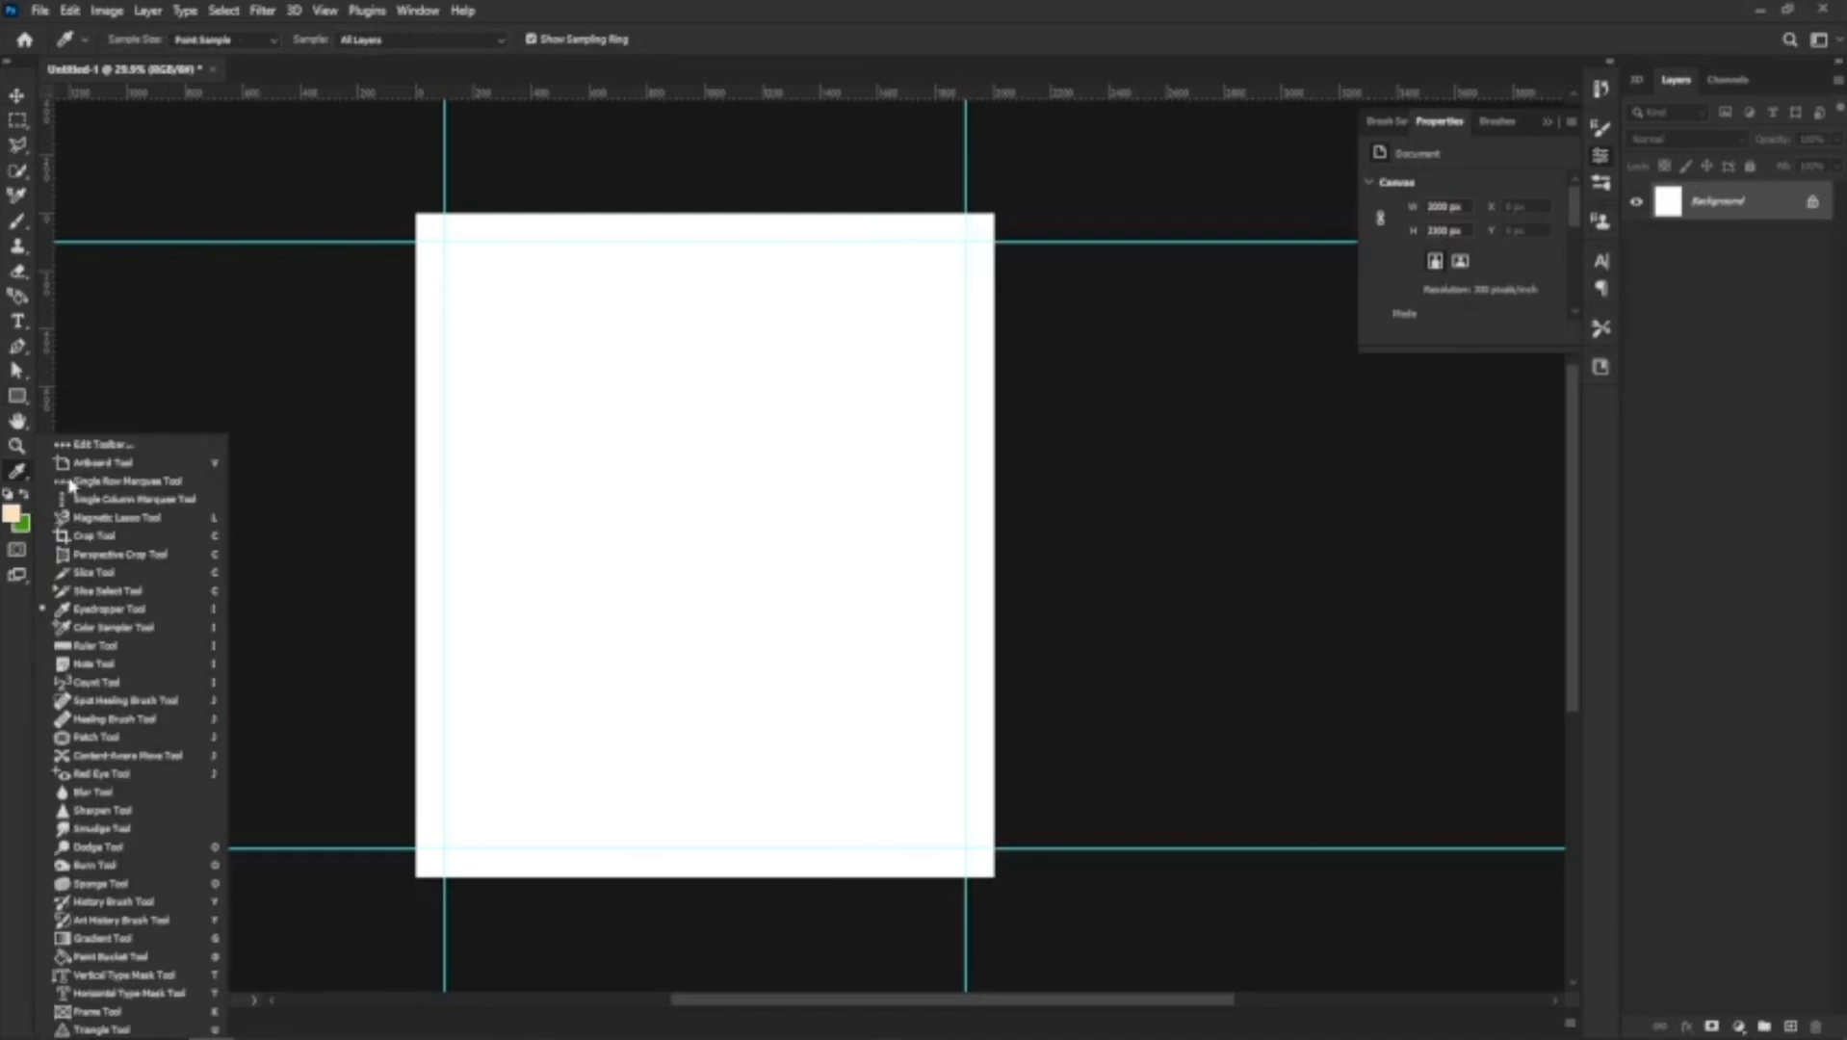
{"action": "left_click", "coordinate": [97, 956]}
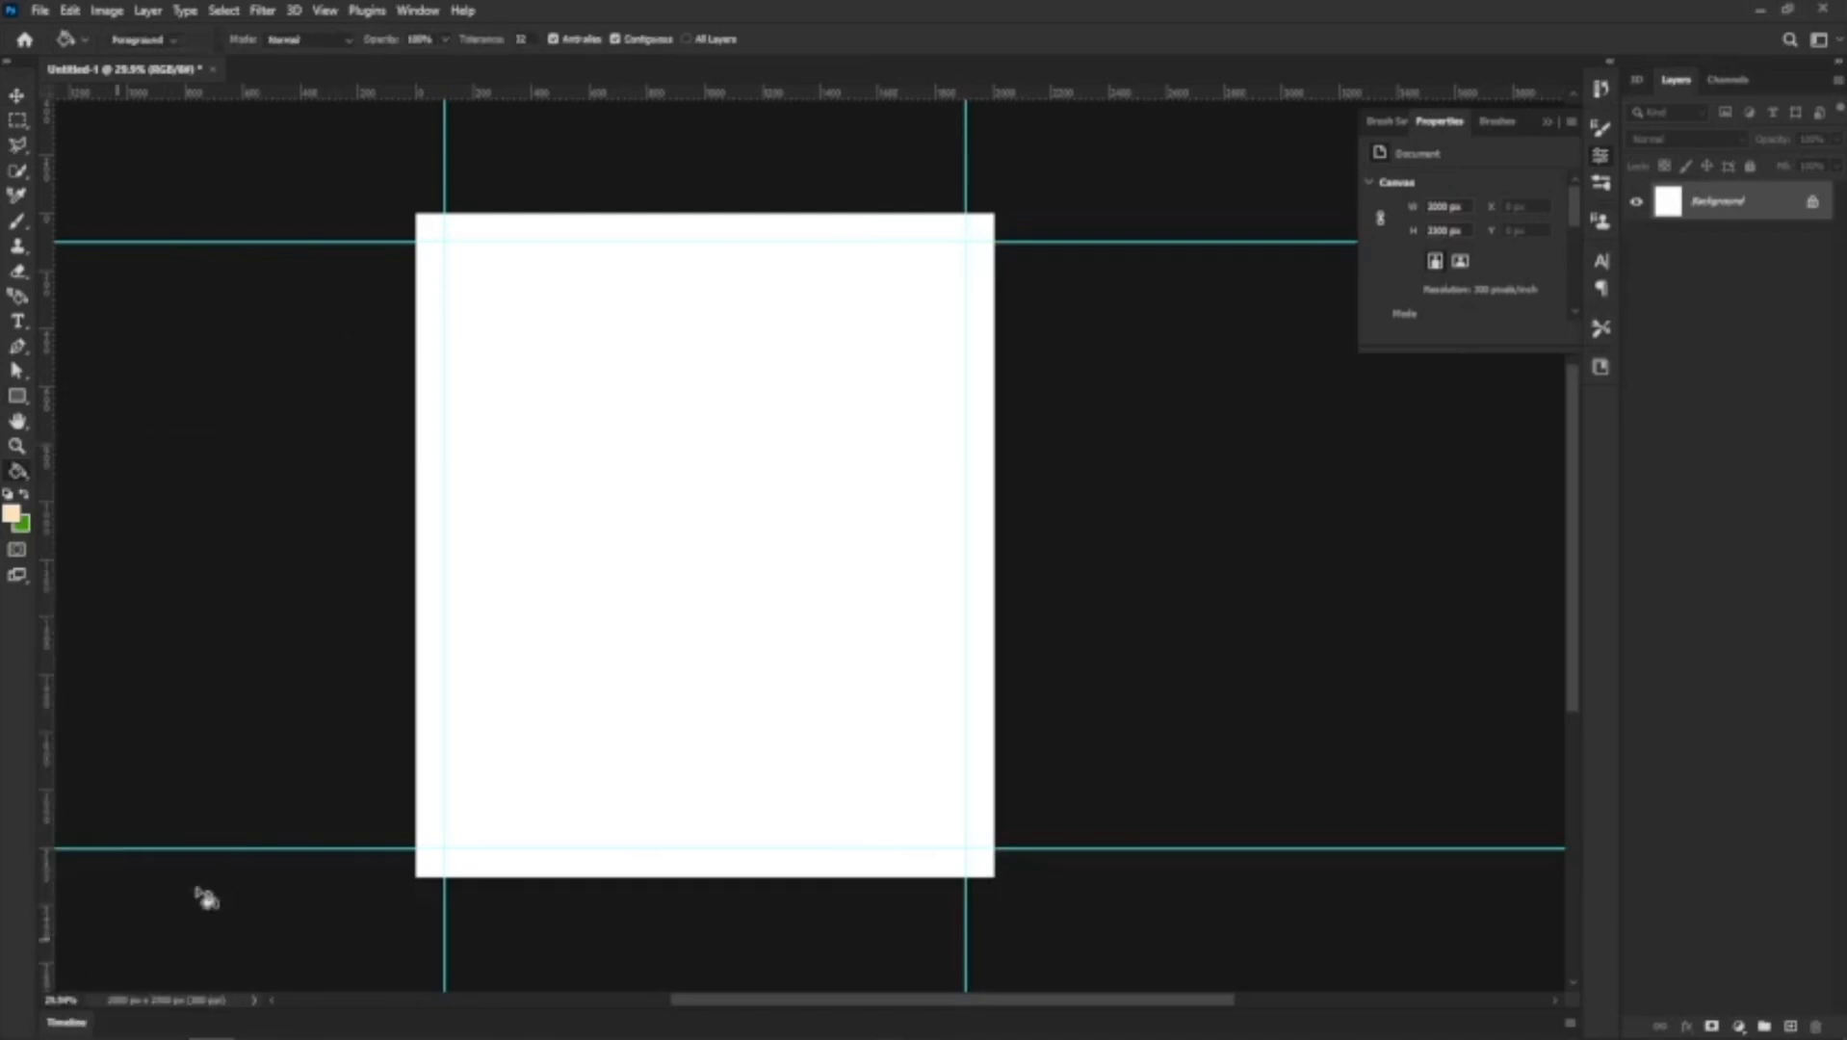
{"action": "left_click", "coordinate": [655, 493]}
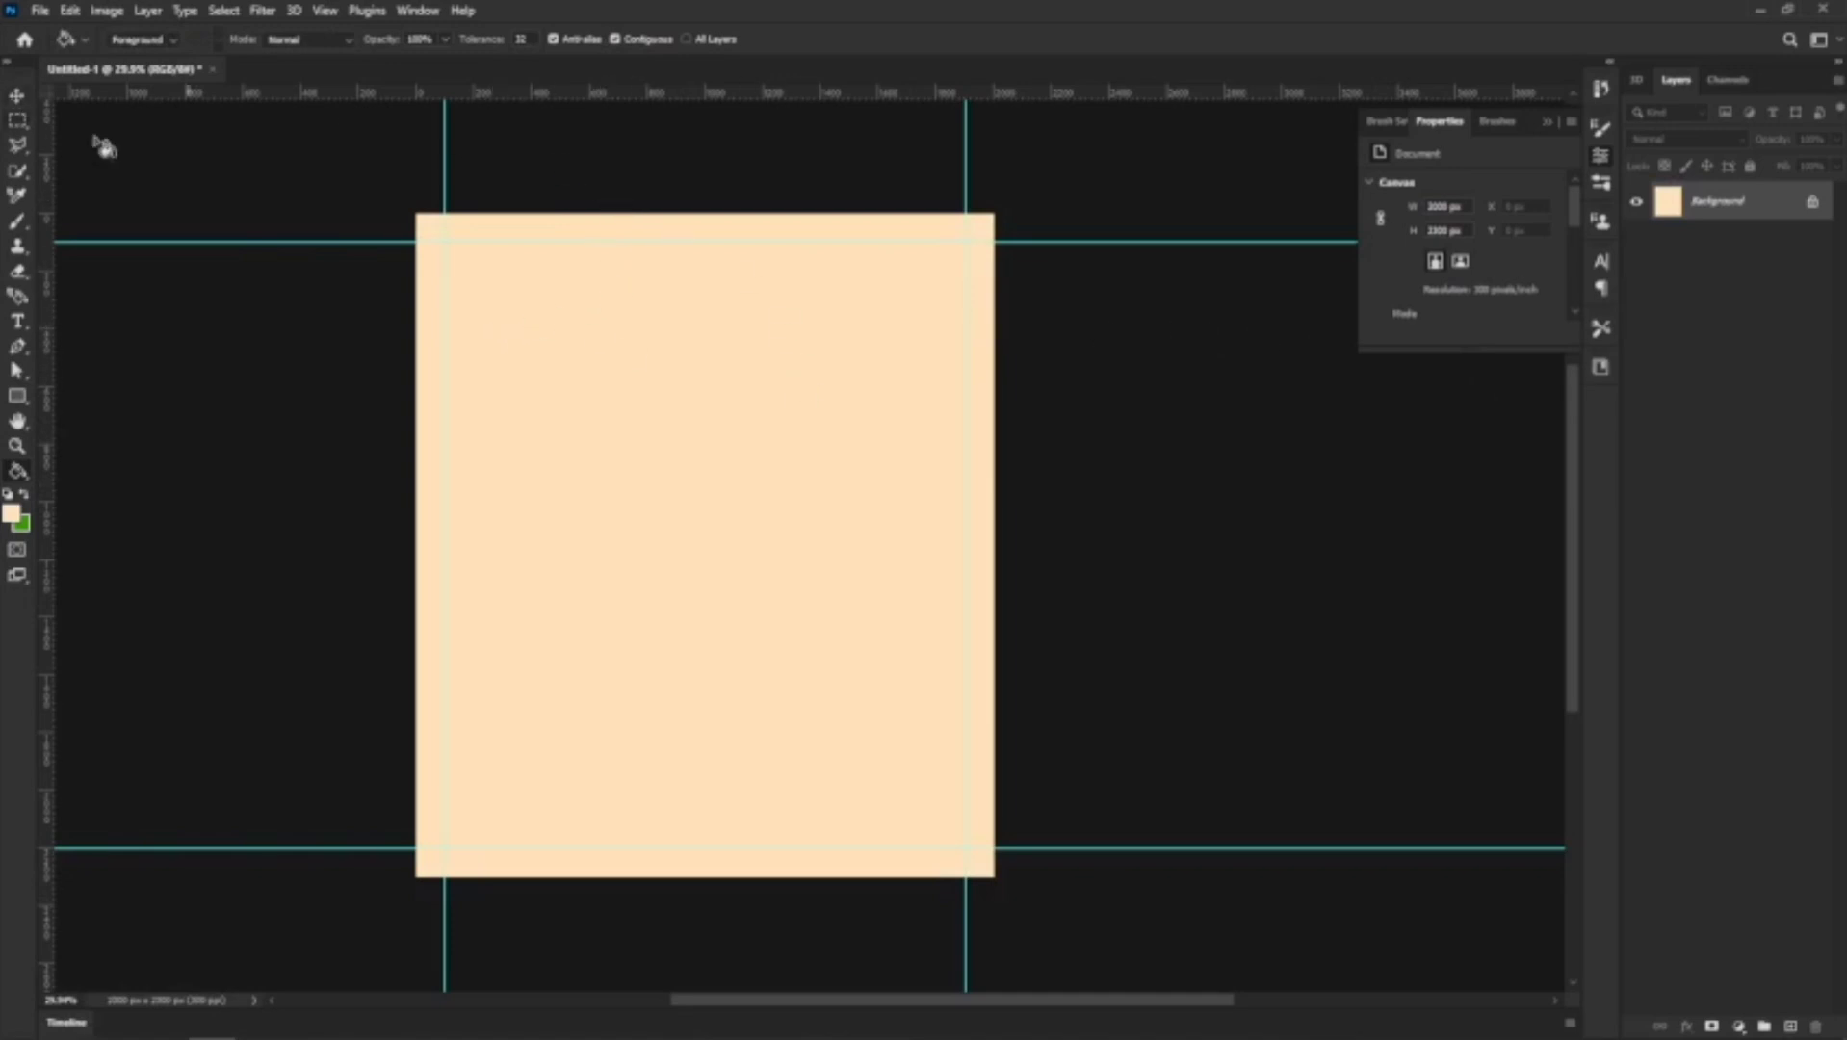
{"action": "left_click", "coordinate": [16, 95]}
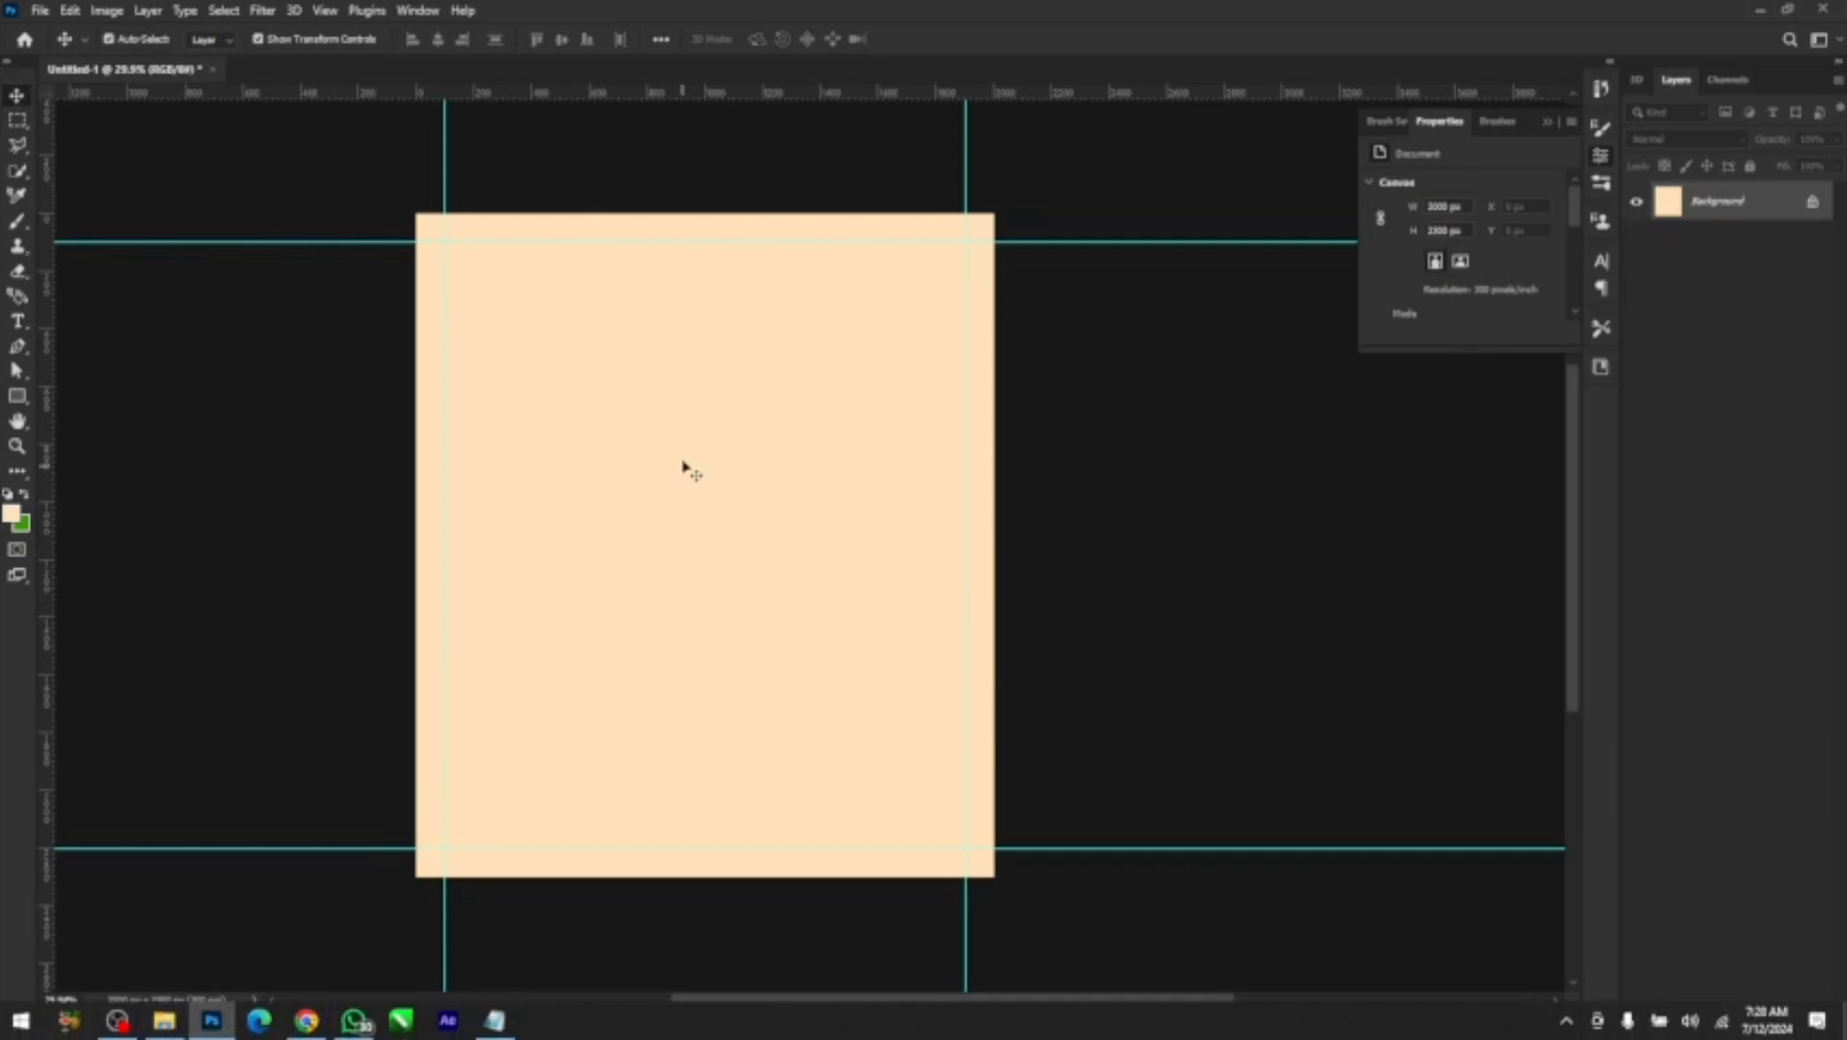
Place white-crinkled-paper-texture-background.jpg from the athelete flier folder onto the Photoshop canvas
{"action": "left_click", "coordinate": [166, 1028]}
{"action": "left_click", "coordinate": [655, 249]}
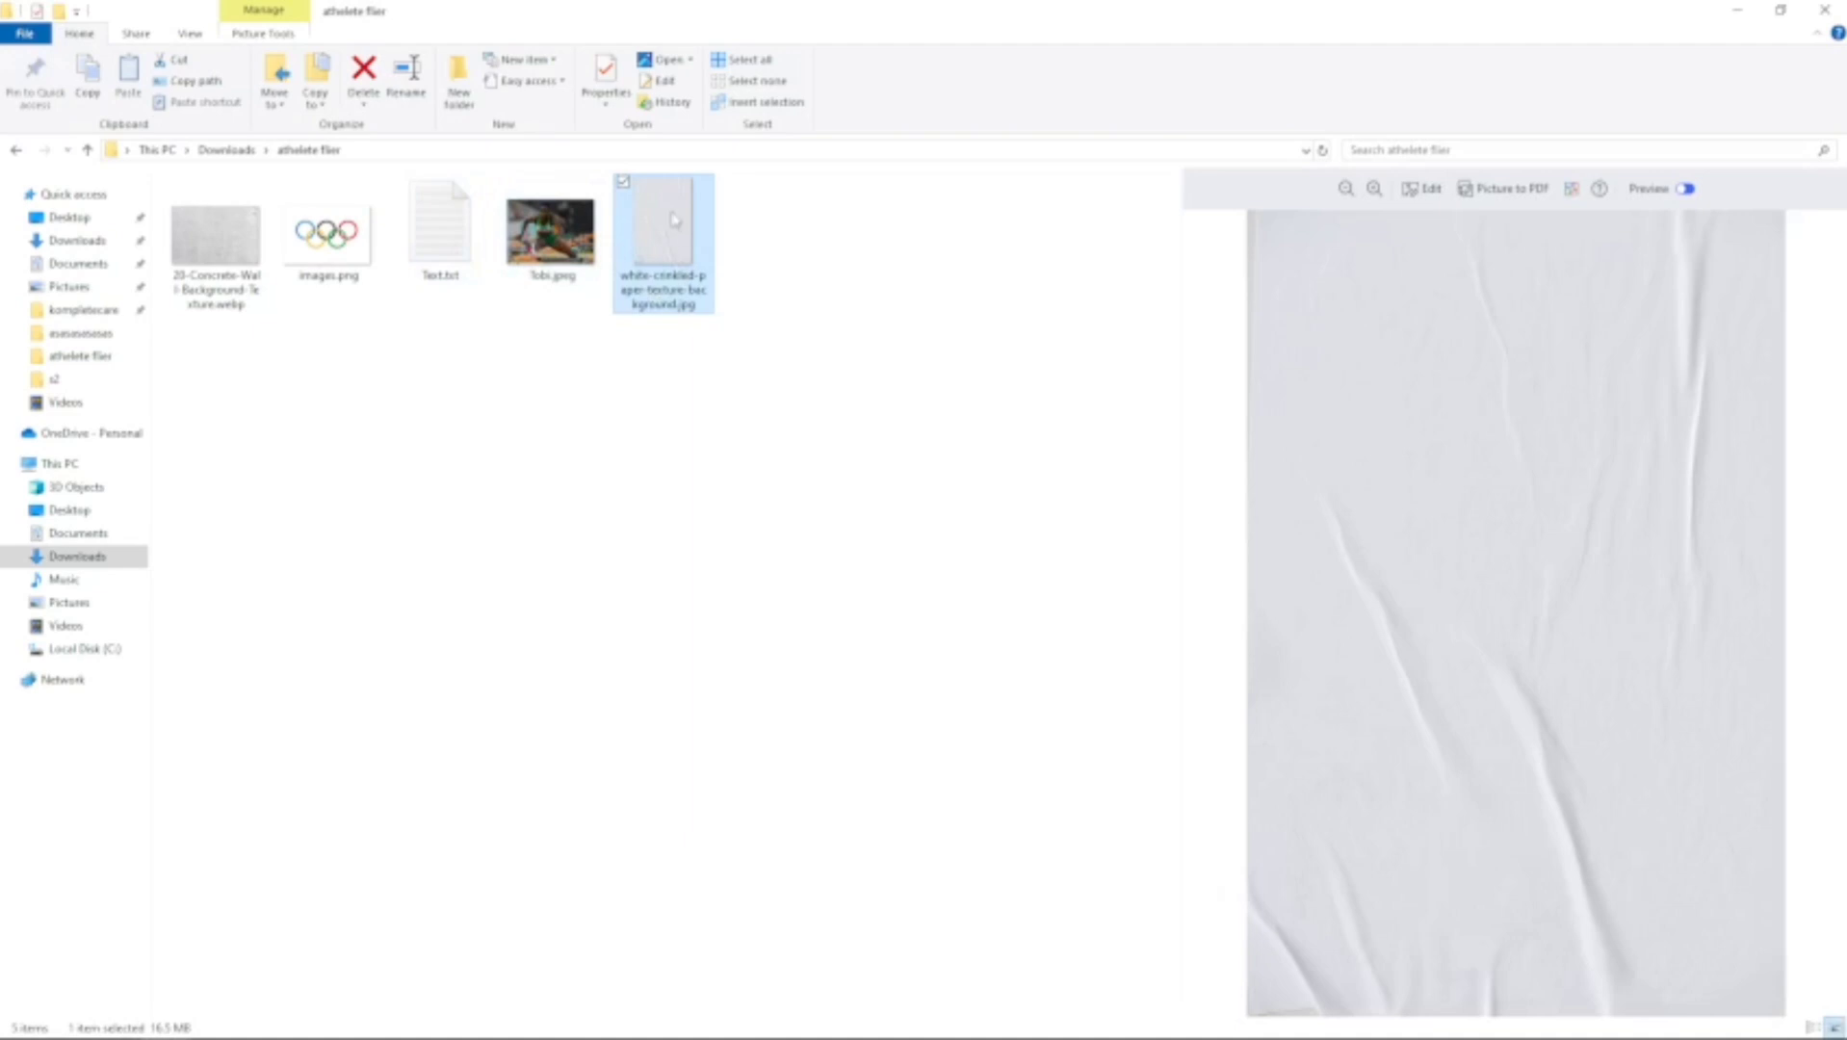
{"action": "left_click_drag", "start_coordinate": [674, 220], "coordinate": [751, 528]}
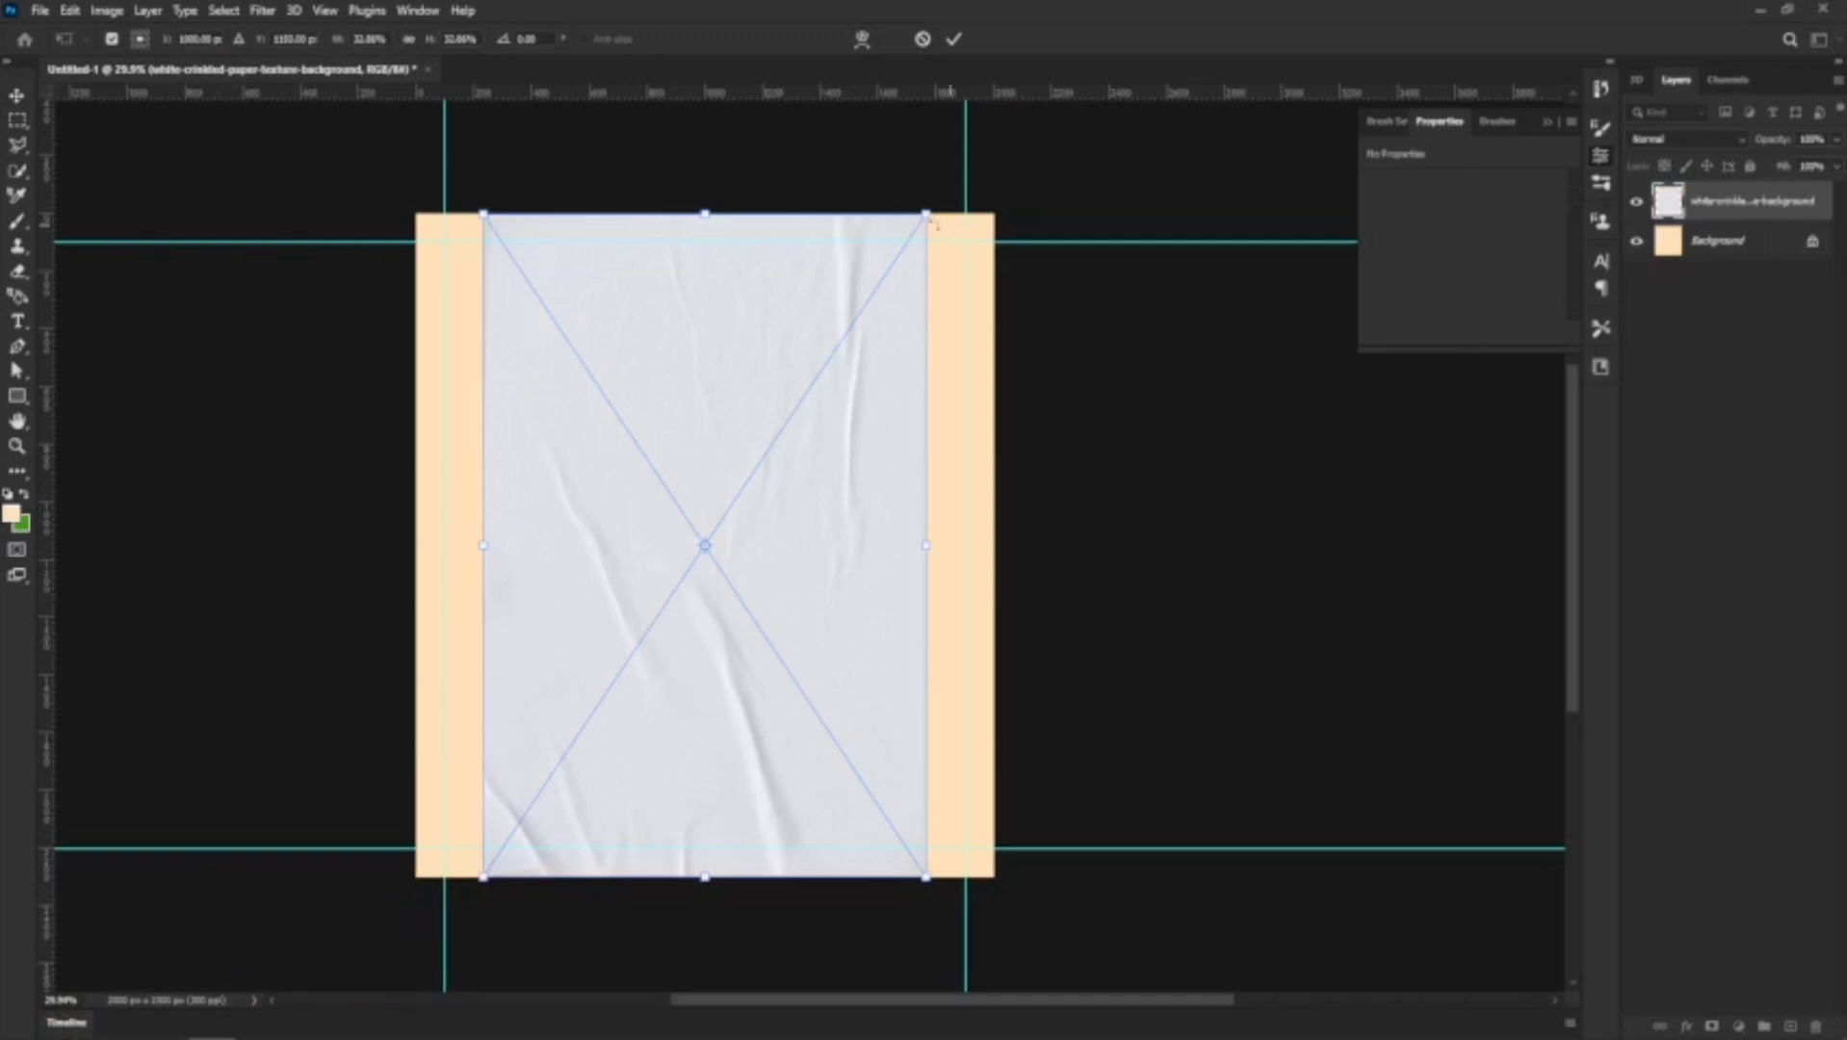
Scale the paper texture up to about 45% so it covers the whole canvas and set its blend mode to Linear Burn
{"action": "left_click_drag", "start_coordinate": [929, 216], "coordinate": [1045, 108]}
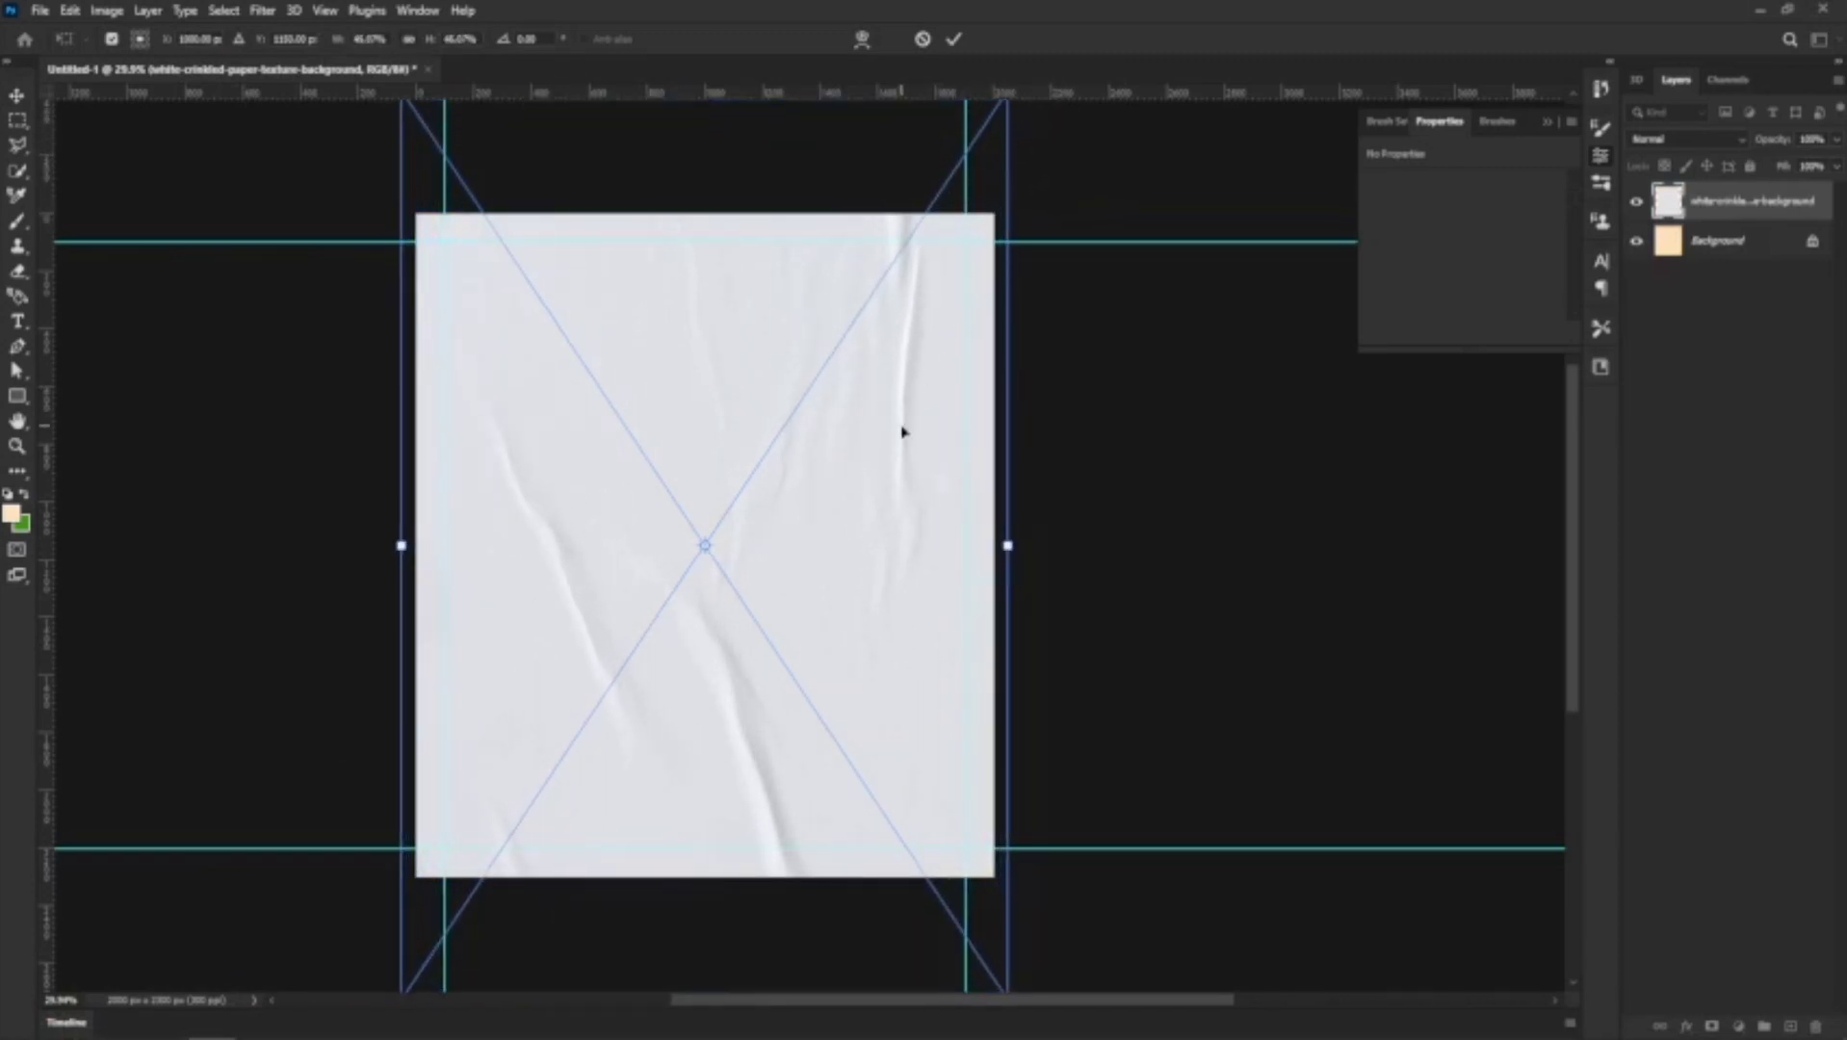
{"action": "key", "text": "Return"}
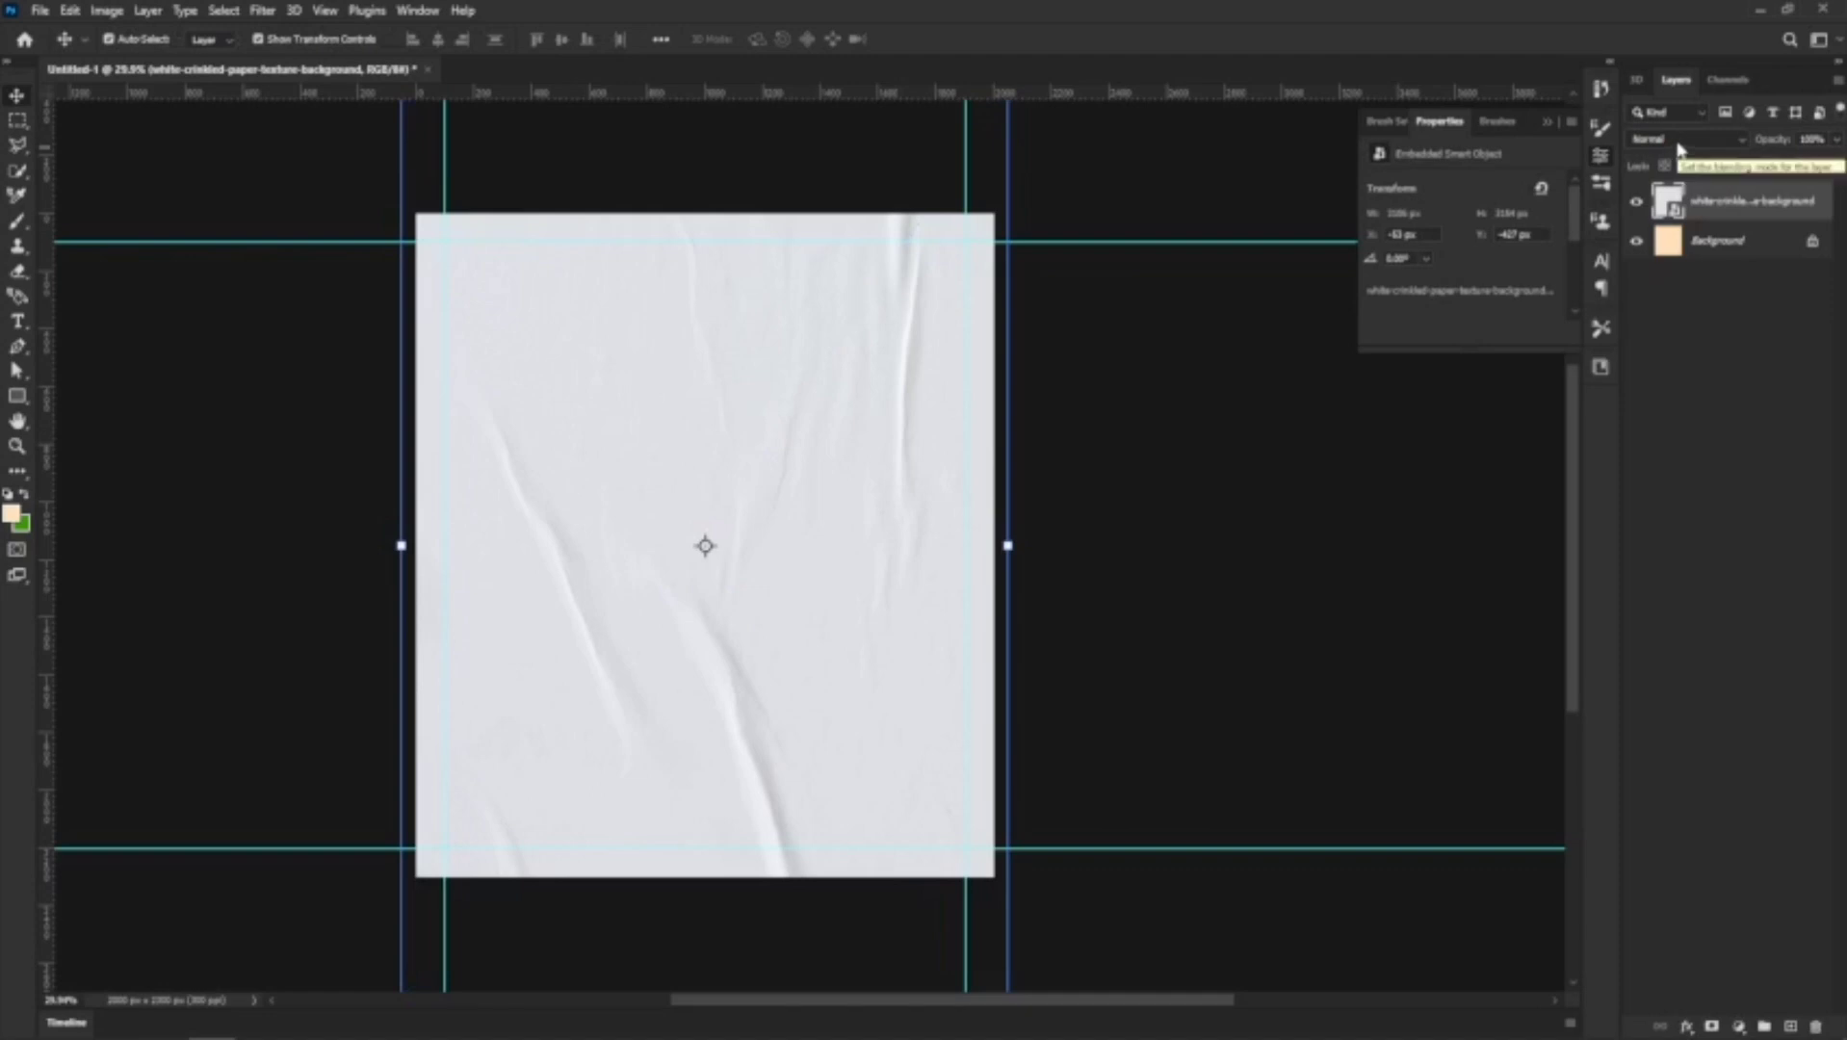
{"action": "left_click", "coordinate": [1683, 139]}
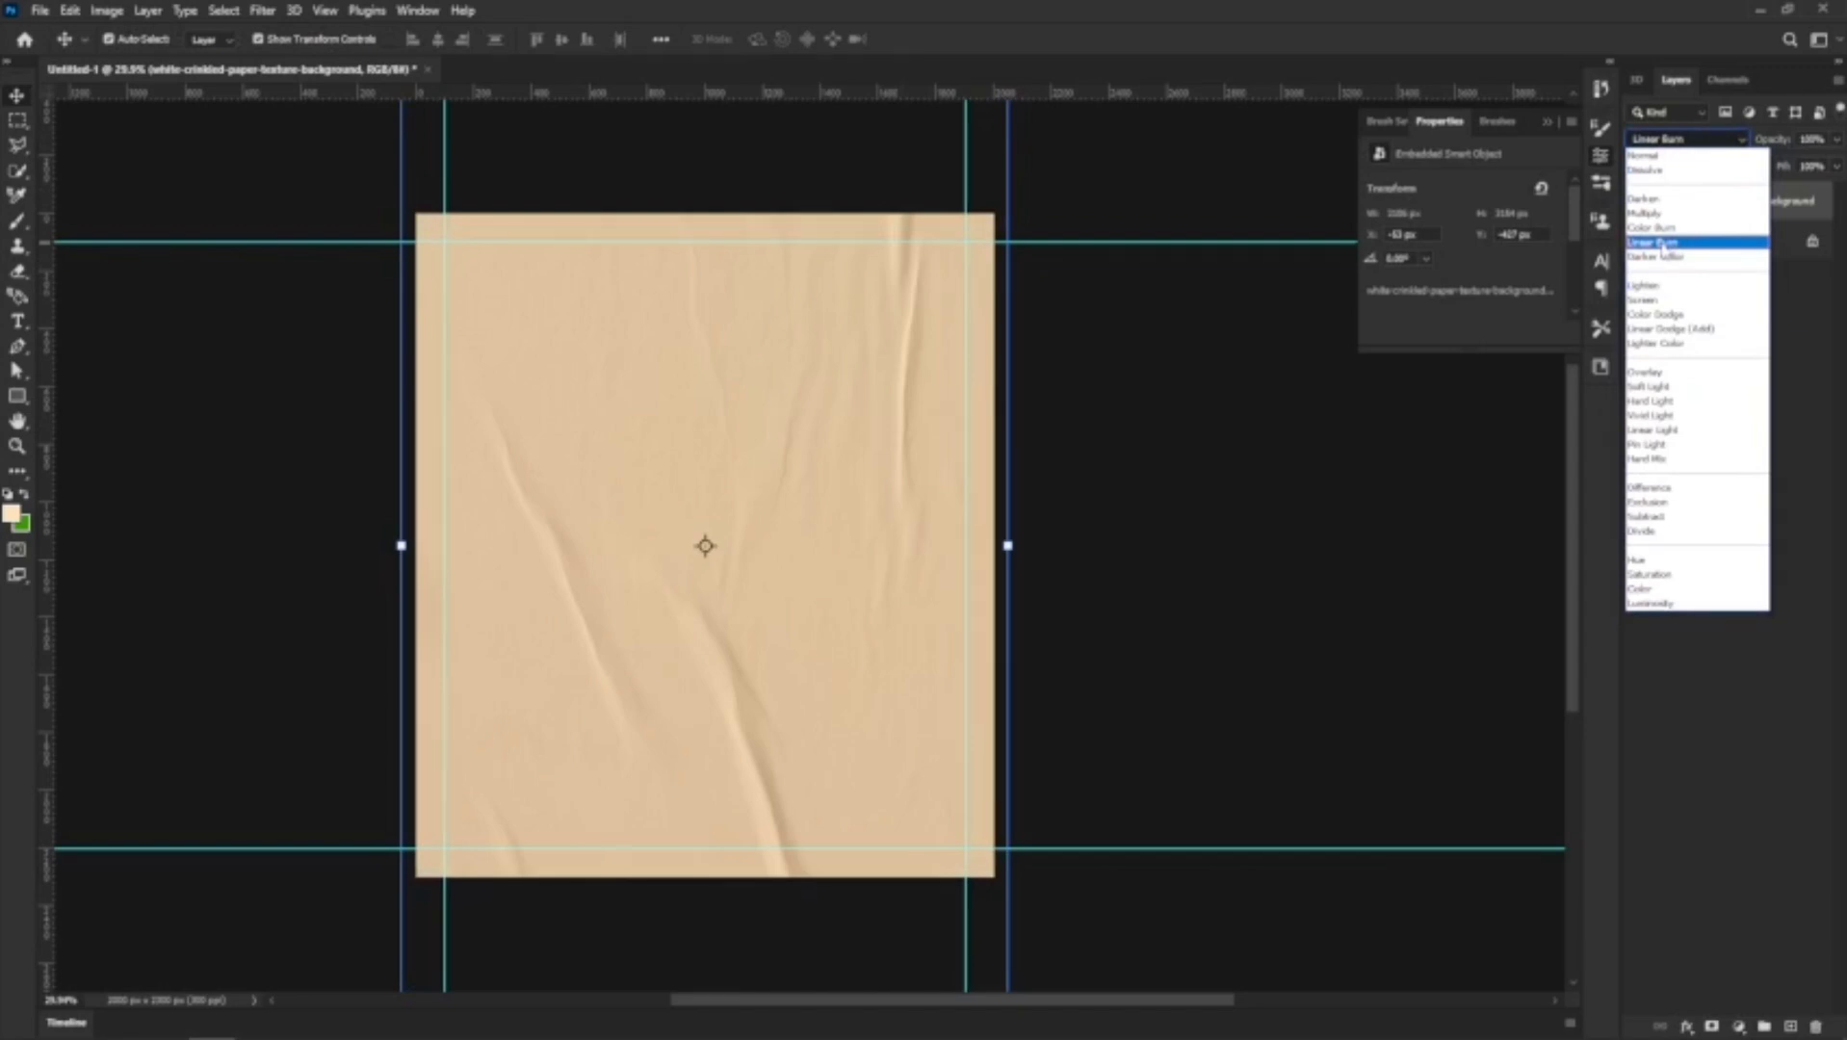
{"action": "left_click", "coordinate": [1663, 243]}
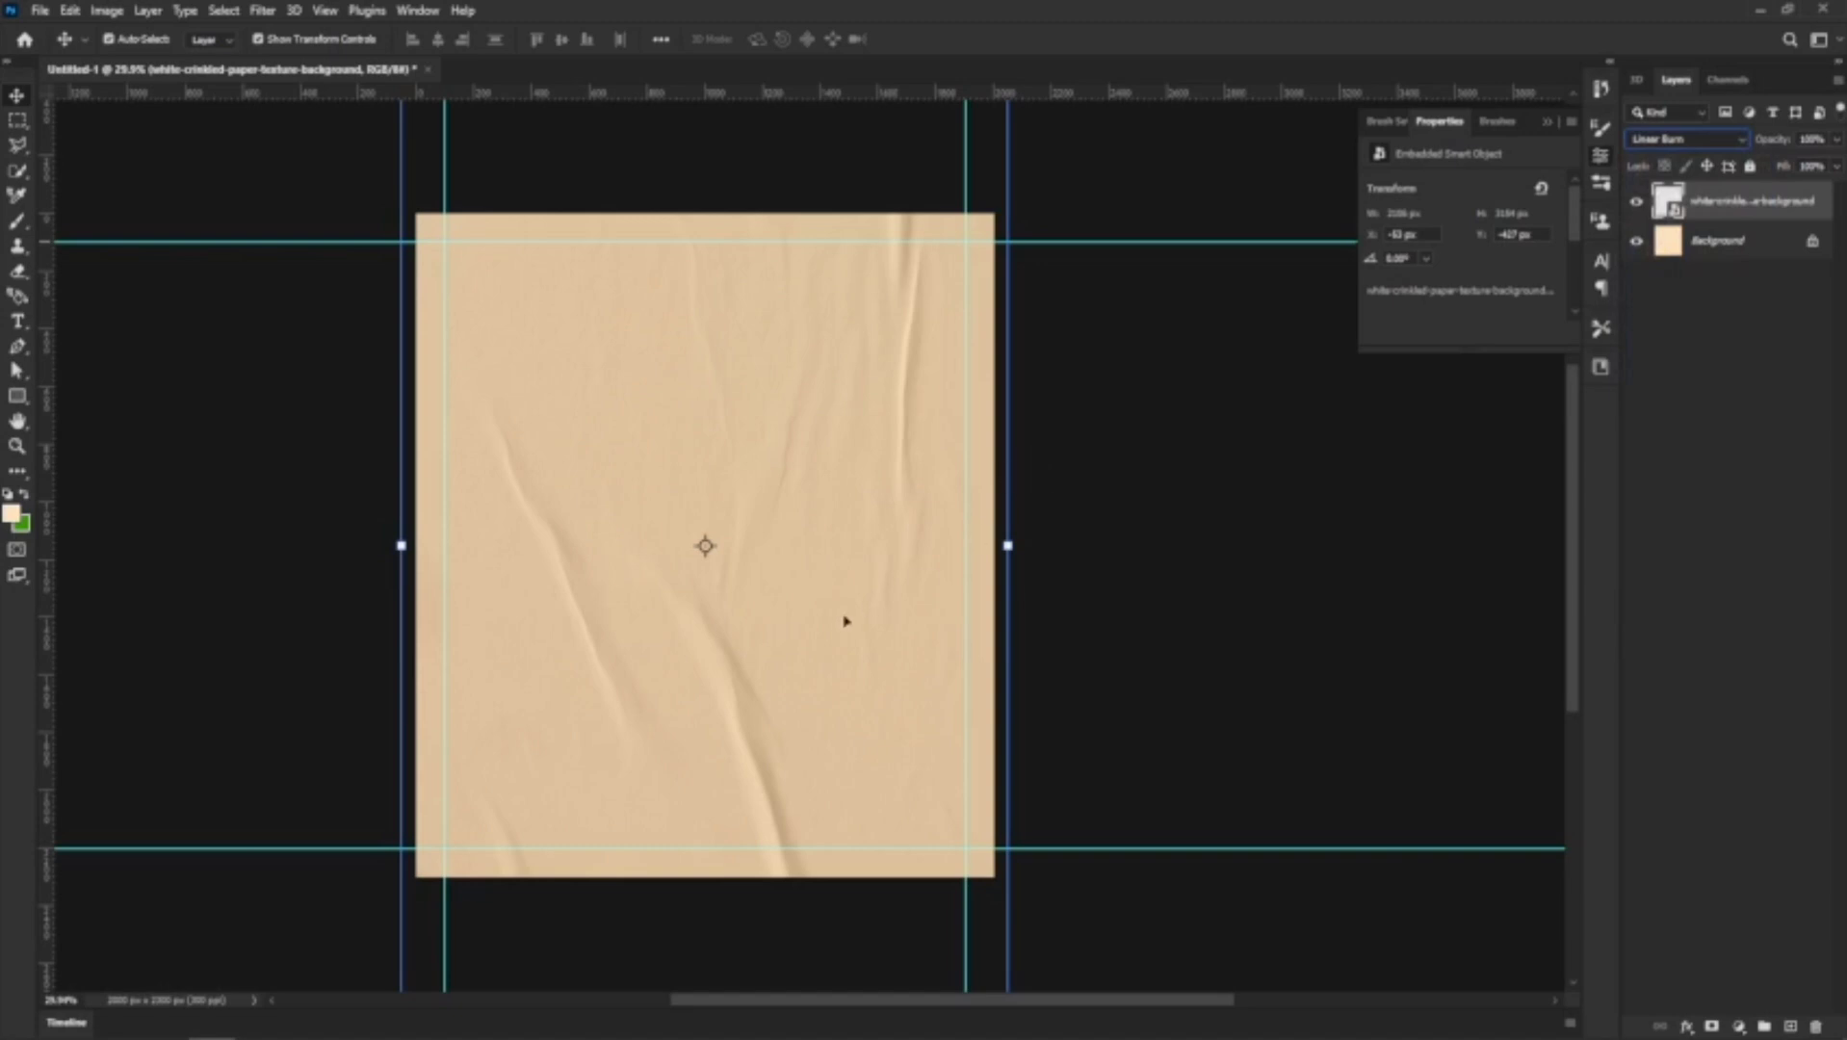
Apply the Add Noise filter with Uniform distribution to the Background layer
{"action": "left_click", "coordinate": [1670, 250]}
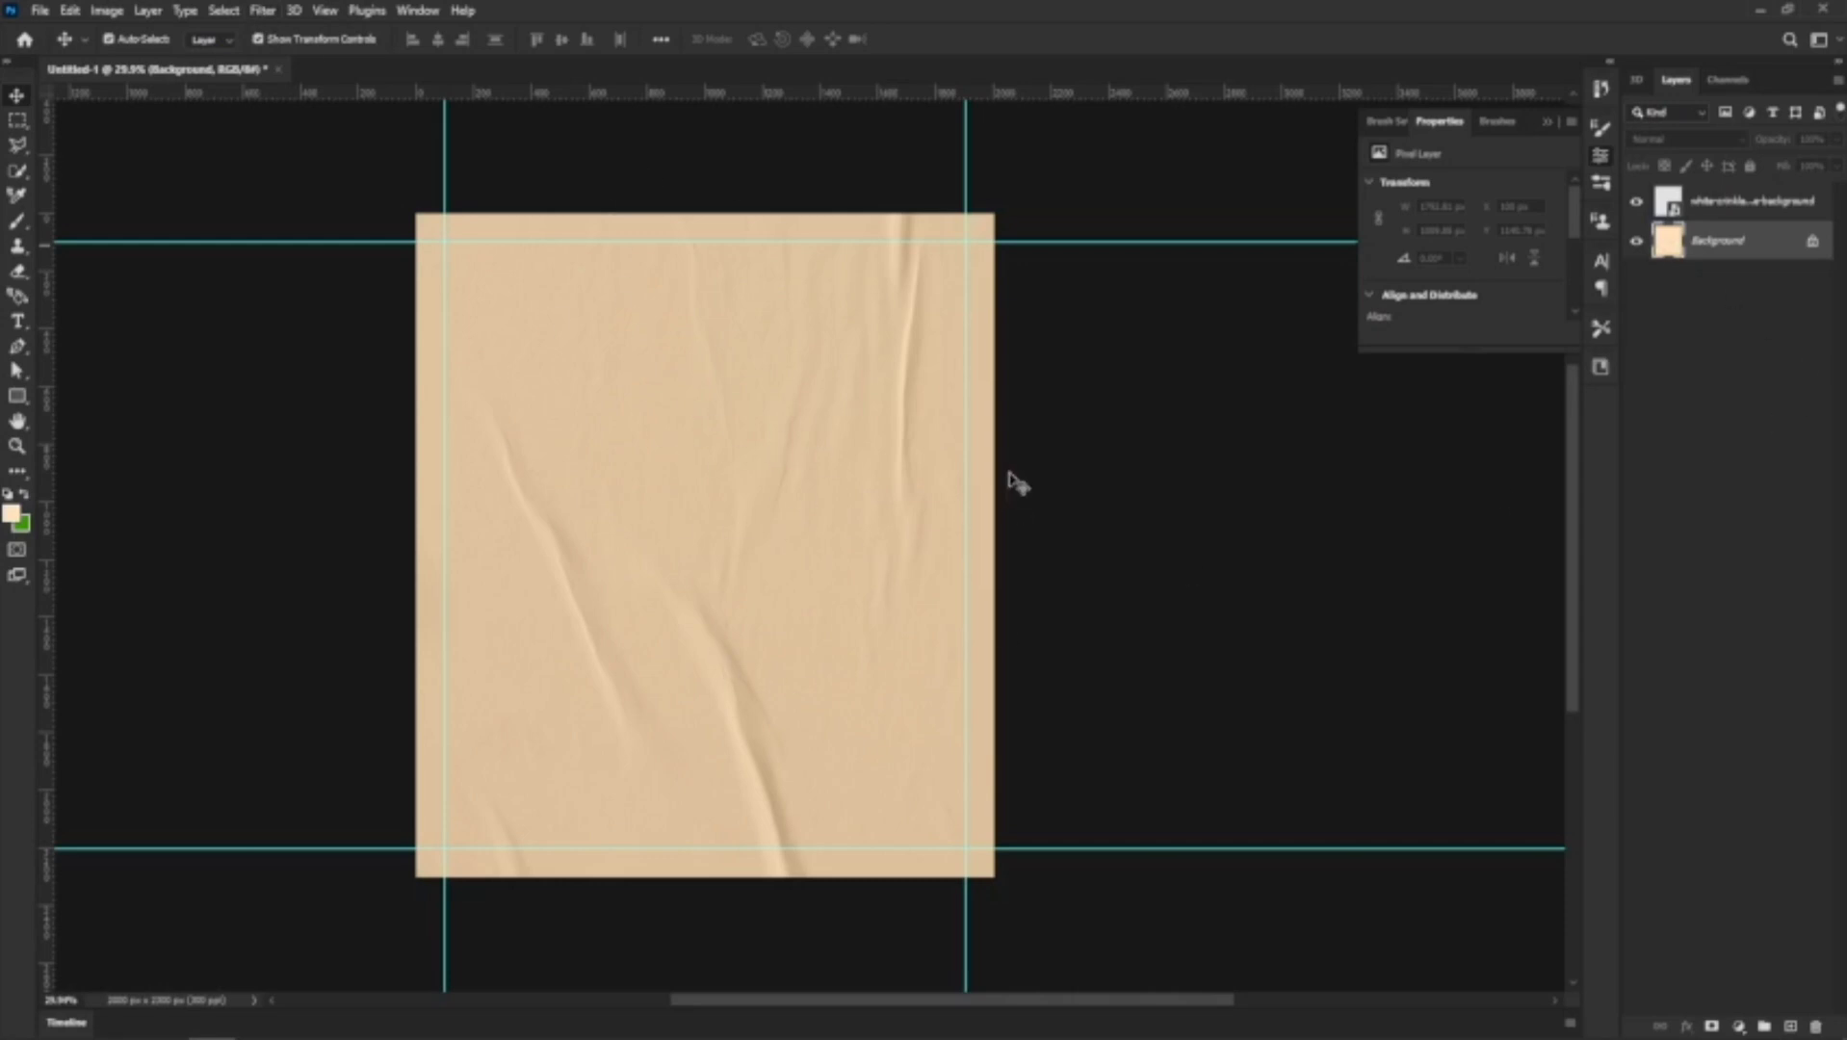
{"action": "left_click", "coordinate": [263, 12]}
{"action": "mouse_move", "coordinate": [371, 309]}
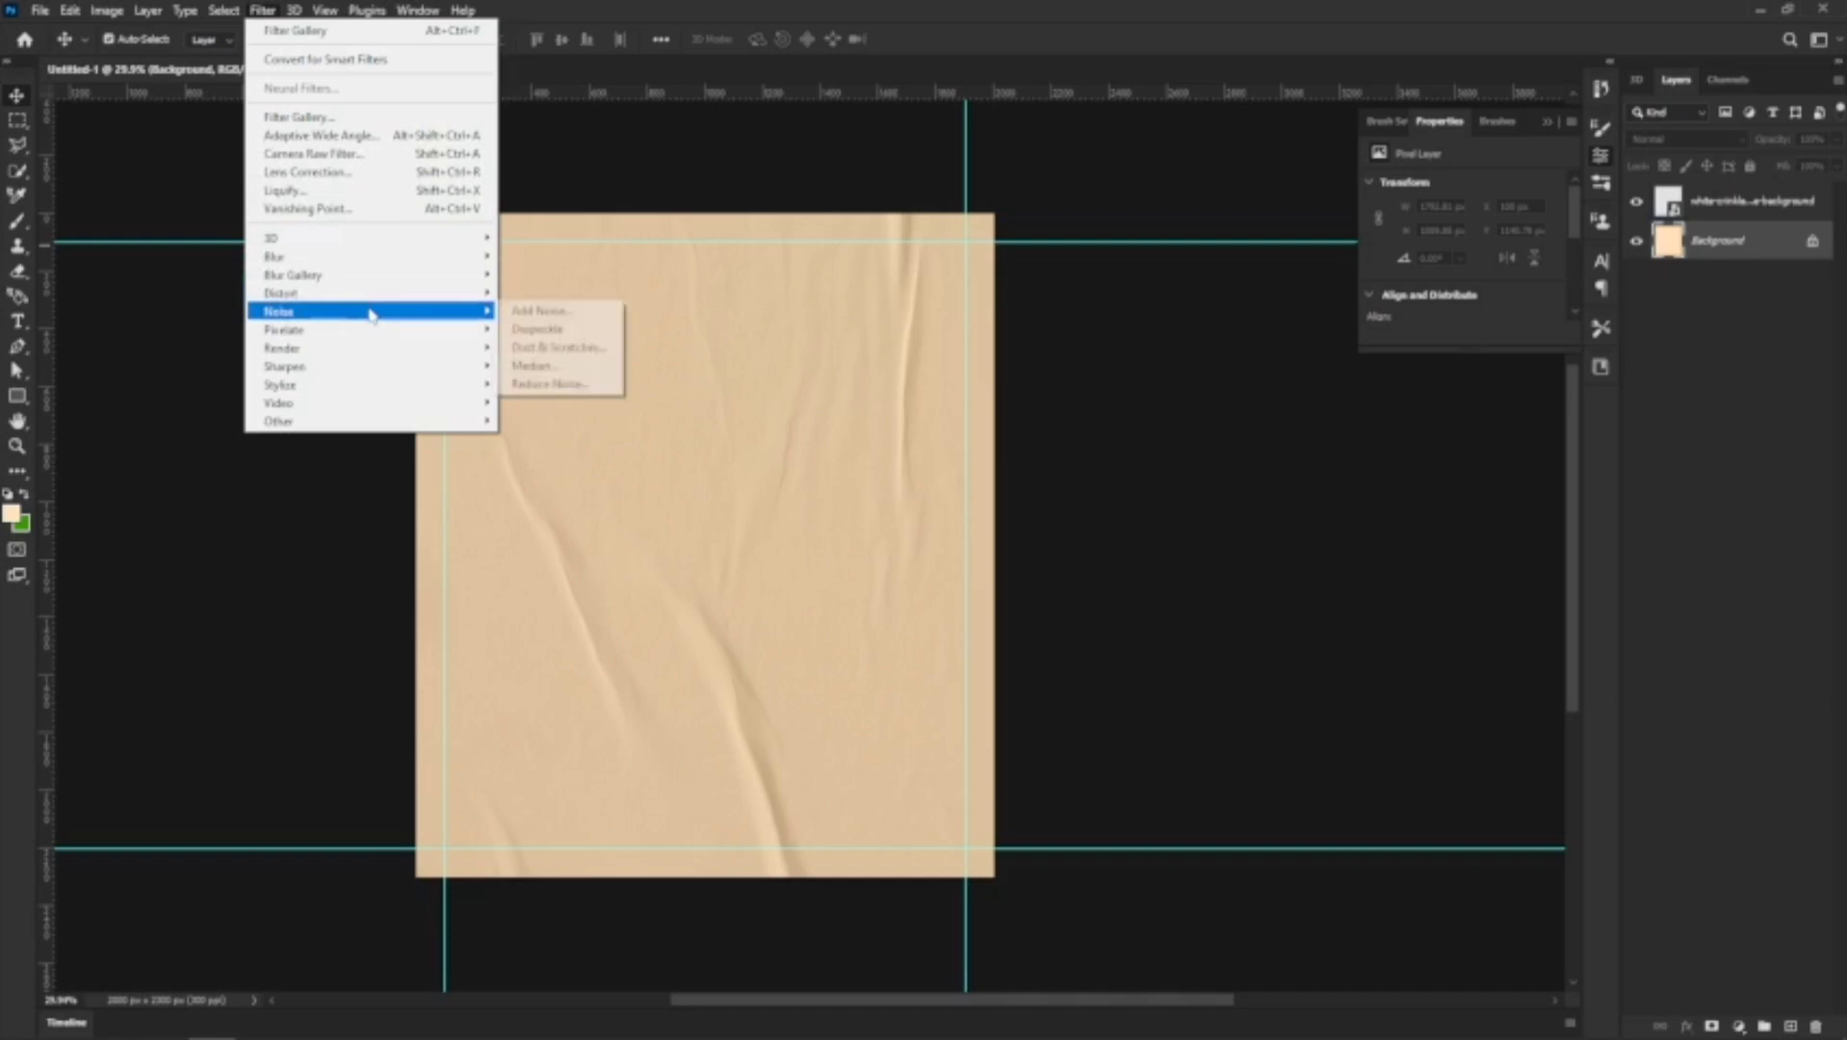
{"action": "left_click", "coordinate": [544, 318]}
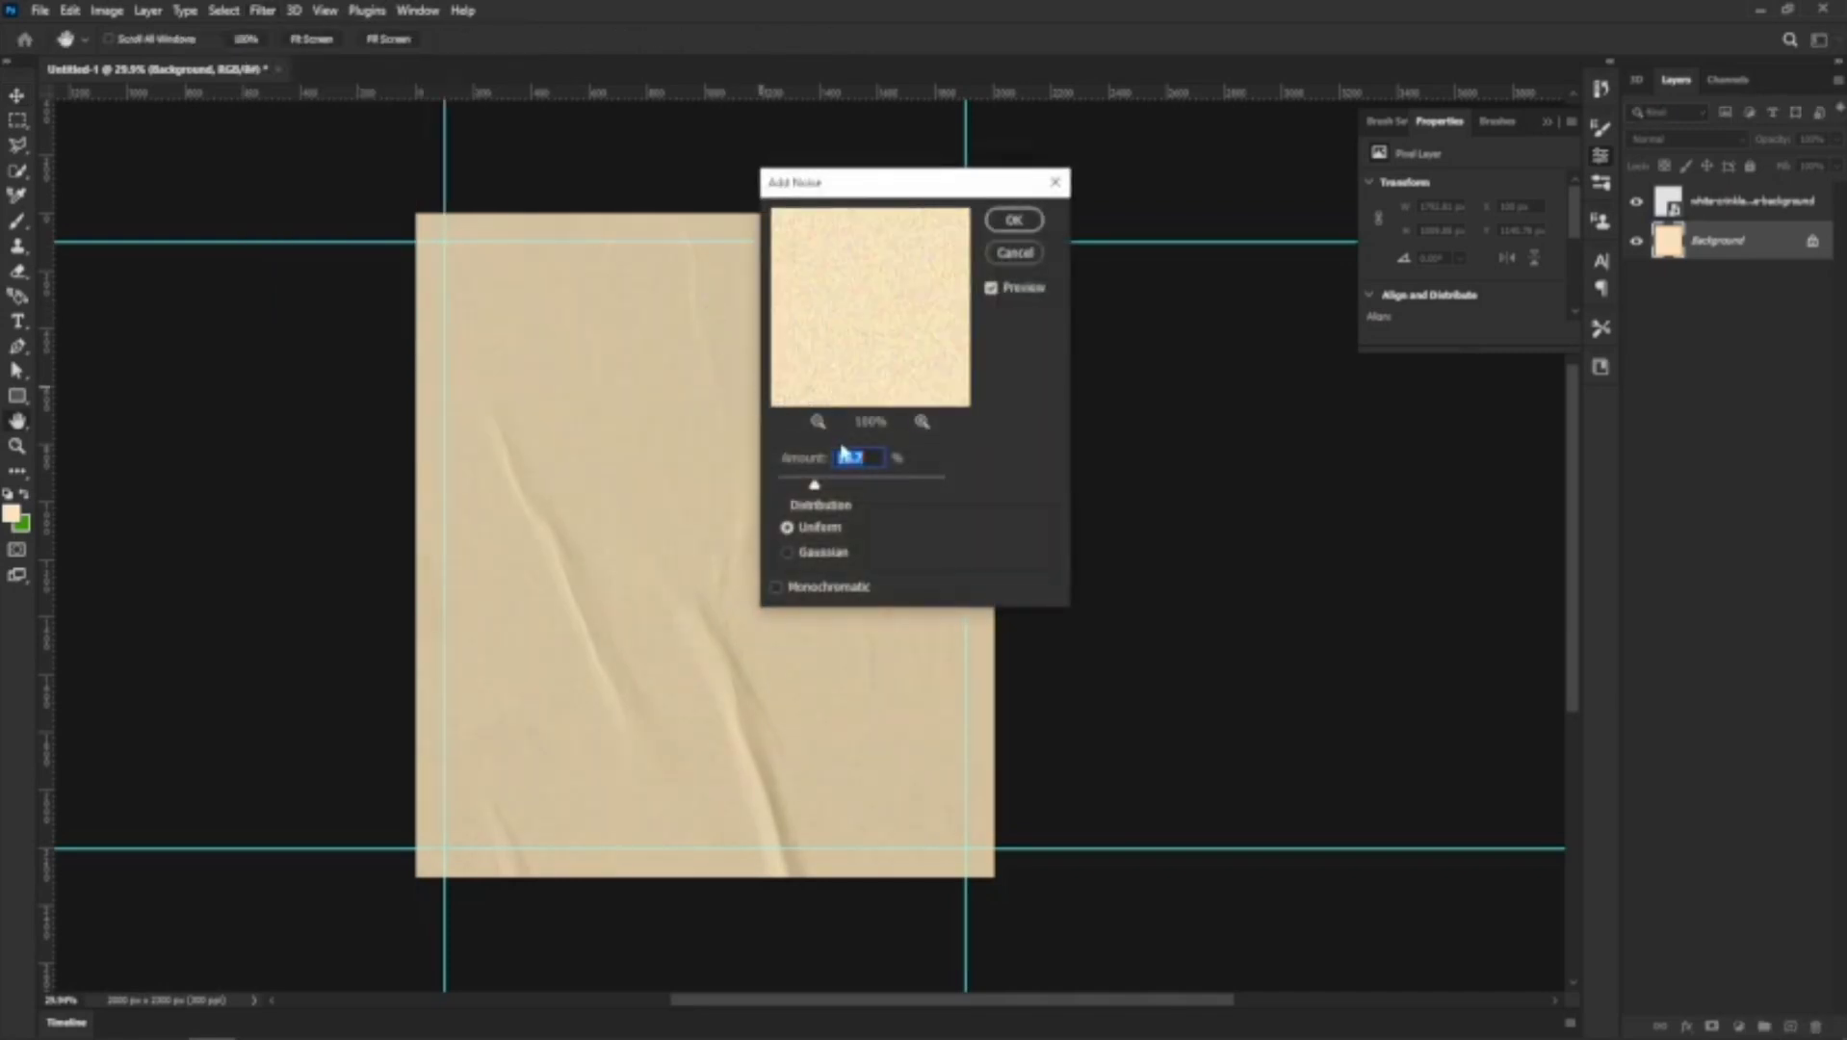
{"action": "left_click", "coordinate": [1013, 220]}
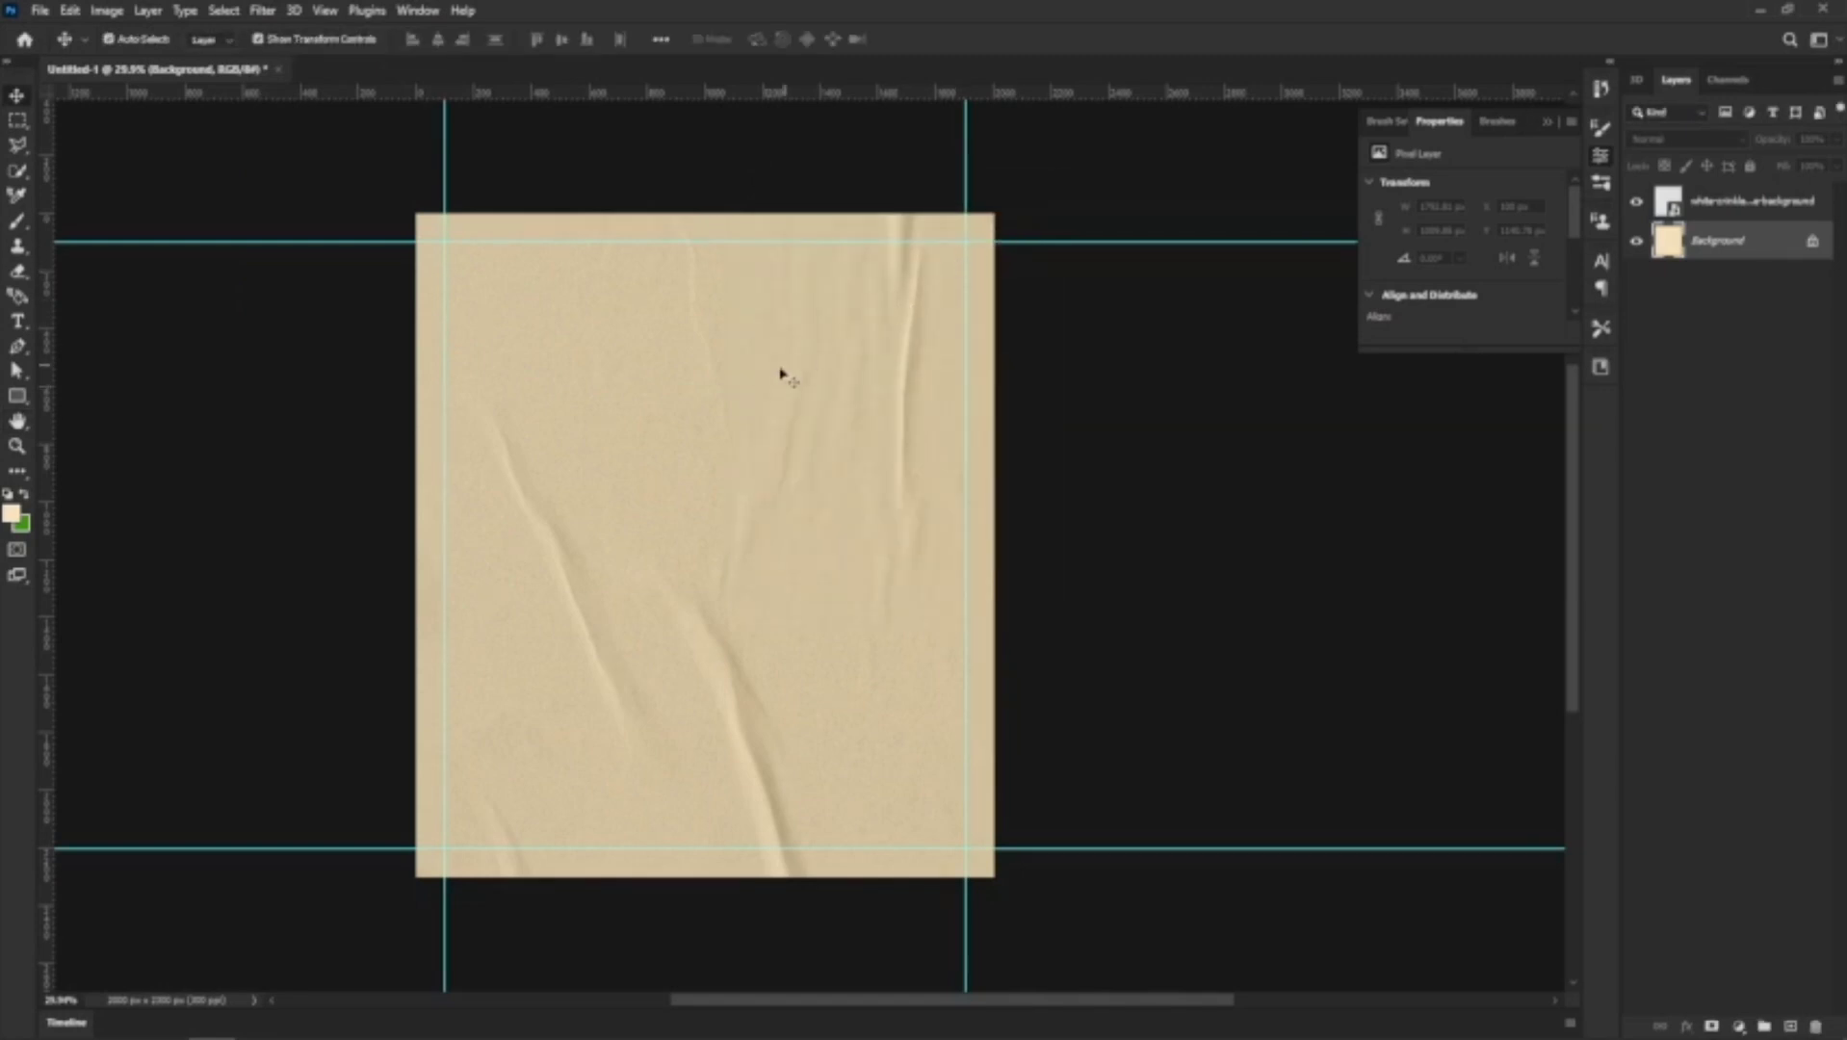
Examine the noise grain and paper creases of the textured background up close and as a whole
{"action": "scroll", "coordinate": [783, 376], "scroll_direction": "up", "scroll_amount": 4}
{"action": "scroll", "coordinate": [715, 419], "scroll_direction": "up", "scroll_amount": 2}
{"action": "scroll", "coordinate": [705, 408], "scroll_direction": "down", "scroll_amount": 5}
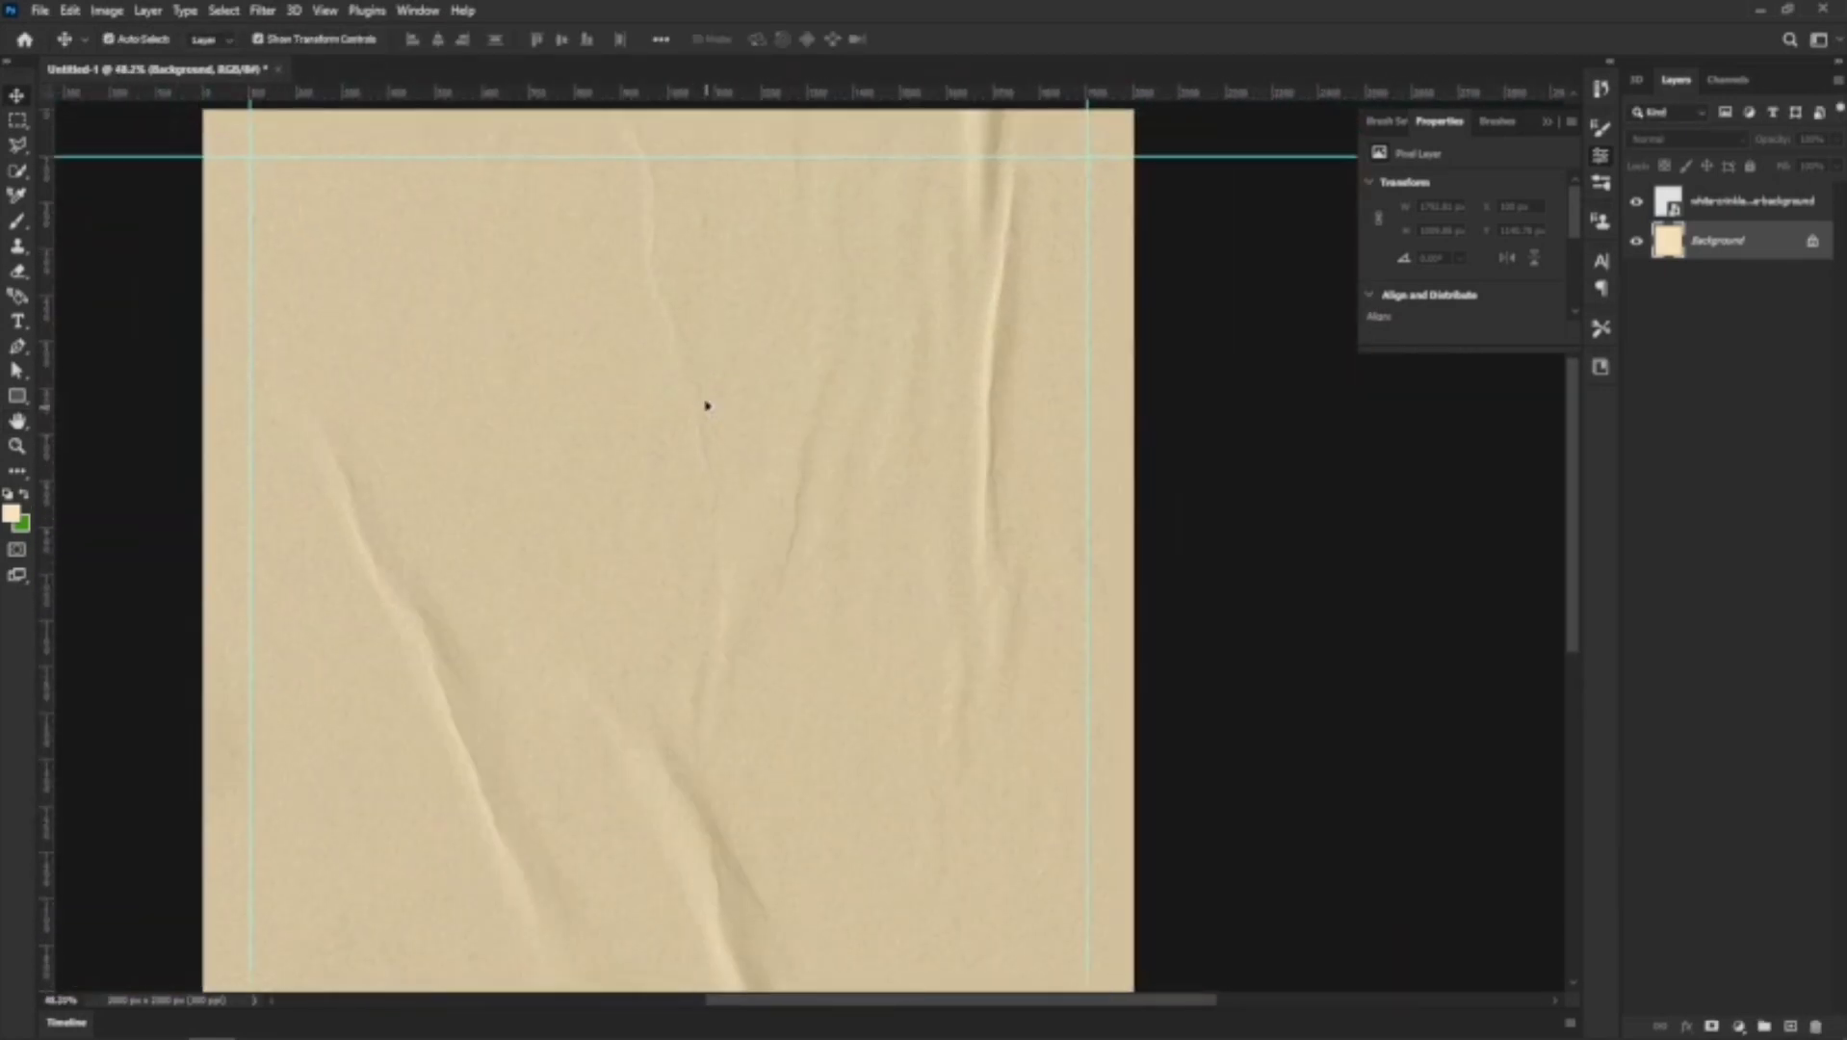
{"action": "scroll", "coordinate": [688, 400], "scroll_direction": "up", "scroll_amount": 5}
{"action": "scroll", "coordinate": [643, 490], "scroll_direction": "down", "scroll_amount": 2}
{"action": "scroll", "coordinate": [639, 474], "scroll_direction": "up", "scroll_amount": 1}
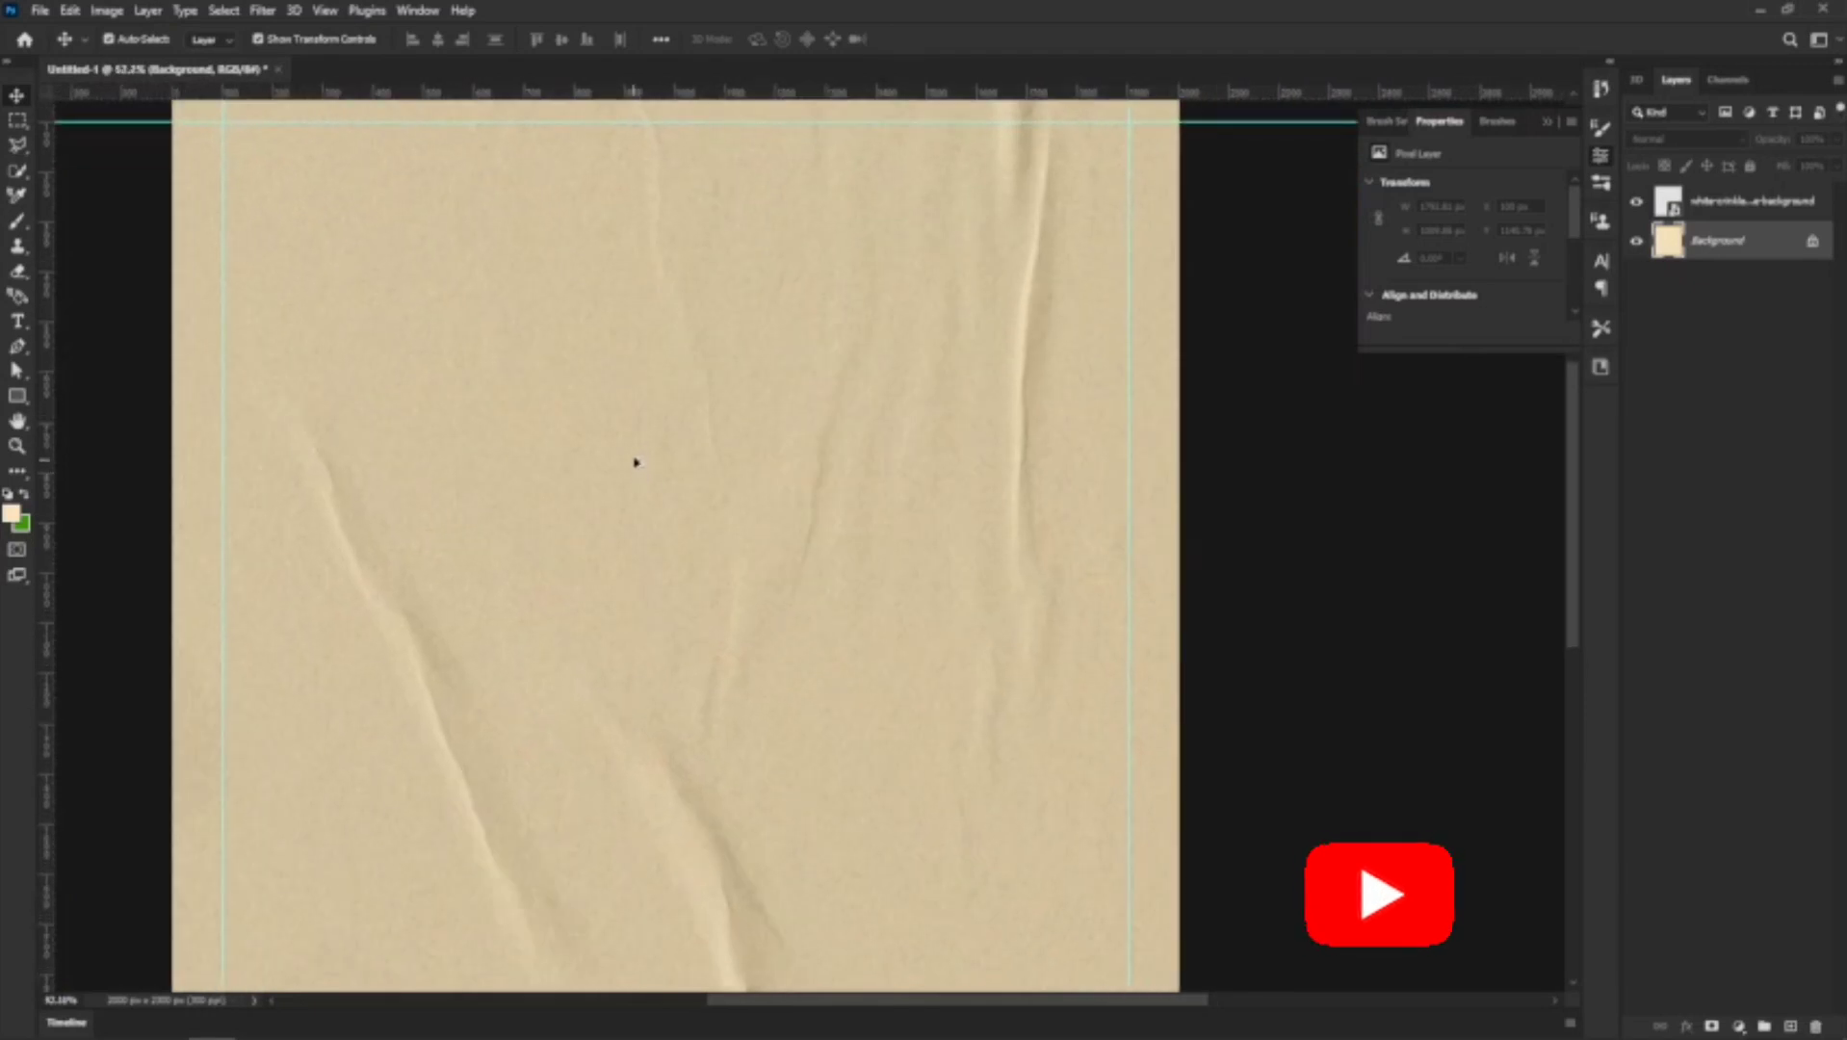
{"action": "scroll", "coordinate": [634, 461], "scroll_direction": "down", "scroll_amount": 2}
{"action": "scroll", "coordinate": [626, 443], "scroll_direction": "up", "scroll_amount": 1}
{"action": "scroll", "coordinate": [664, 453], "scroll_direction": "down", "scroll_amount": 1}
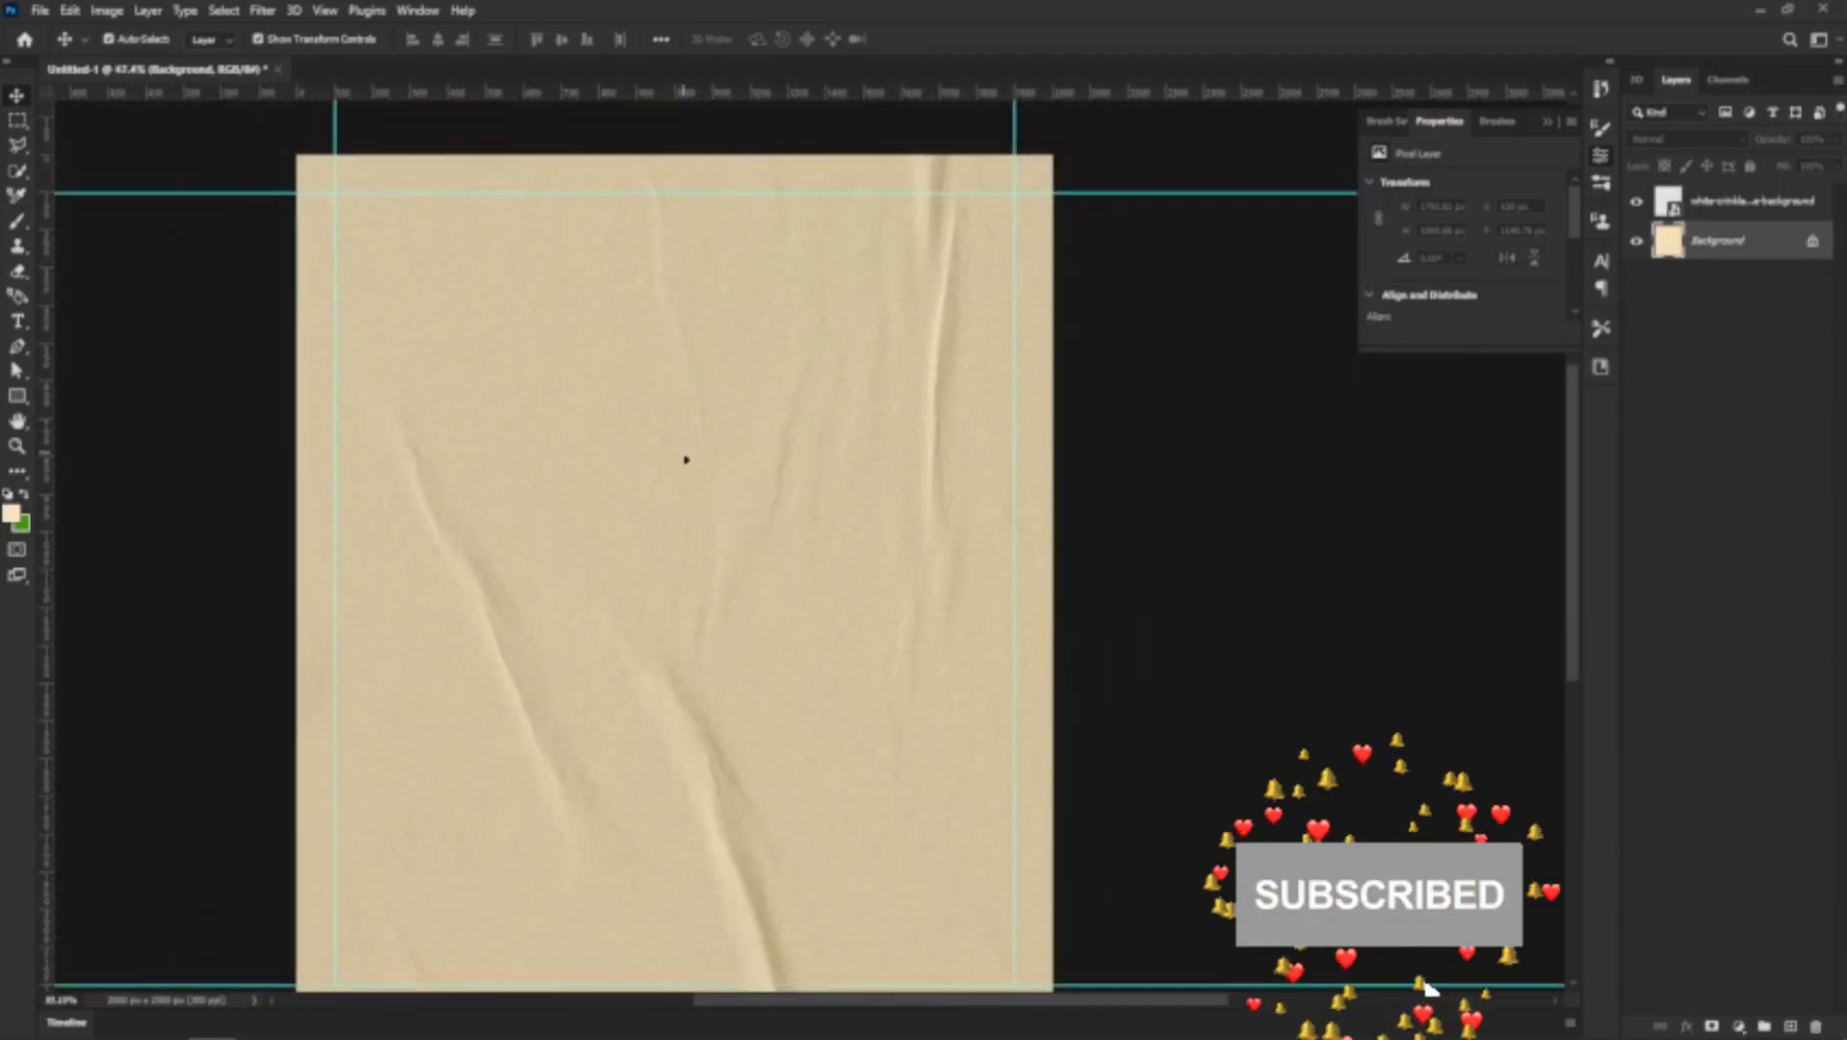
{"action": "scroll", "coordinate": [679, 395], "scroll_direction": "down", "scroll_amount": 2}
{"action": "scroll", "coordinate": [686, 413], "scroll_direction": "up", "scroll_amount": 1}
{"action": "scroll", "coordinate": [616, 496], "scroll_direction": "down", "scroll_amount": 1}
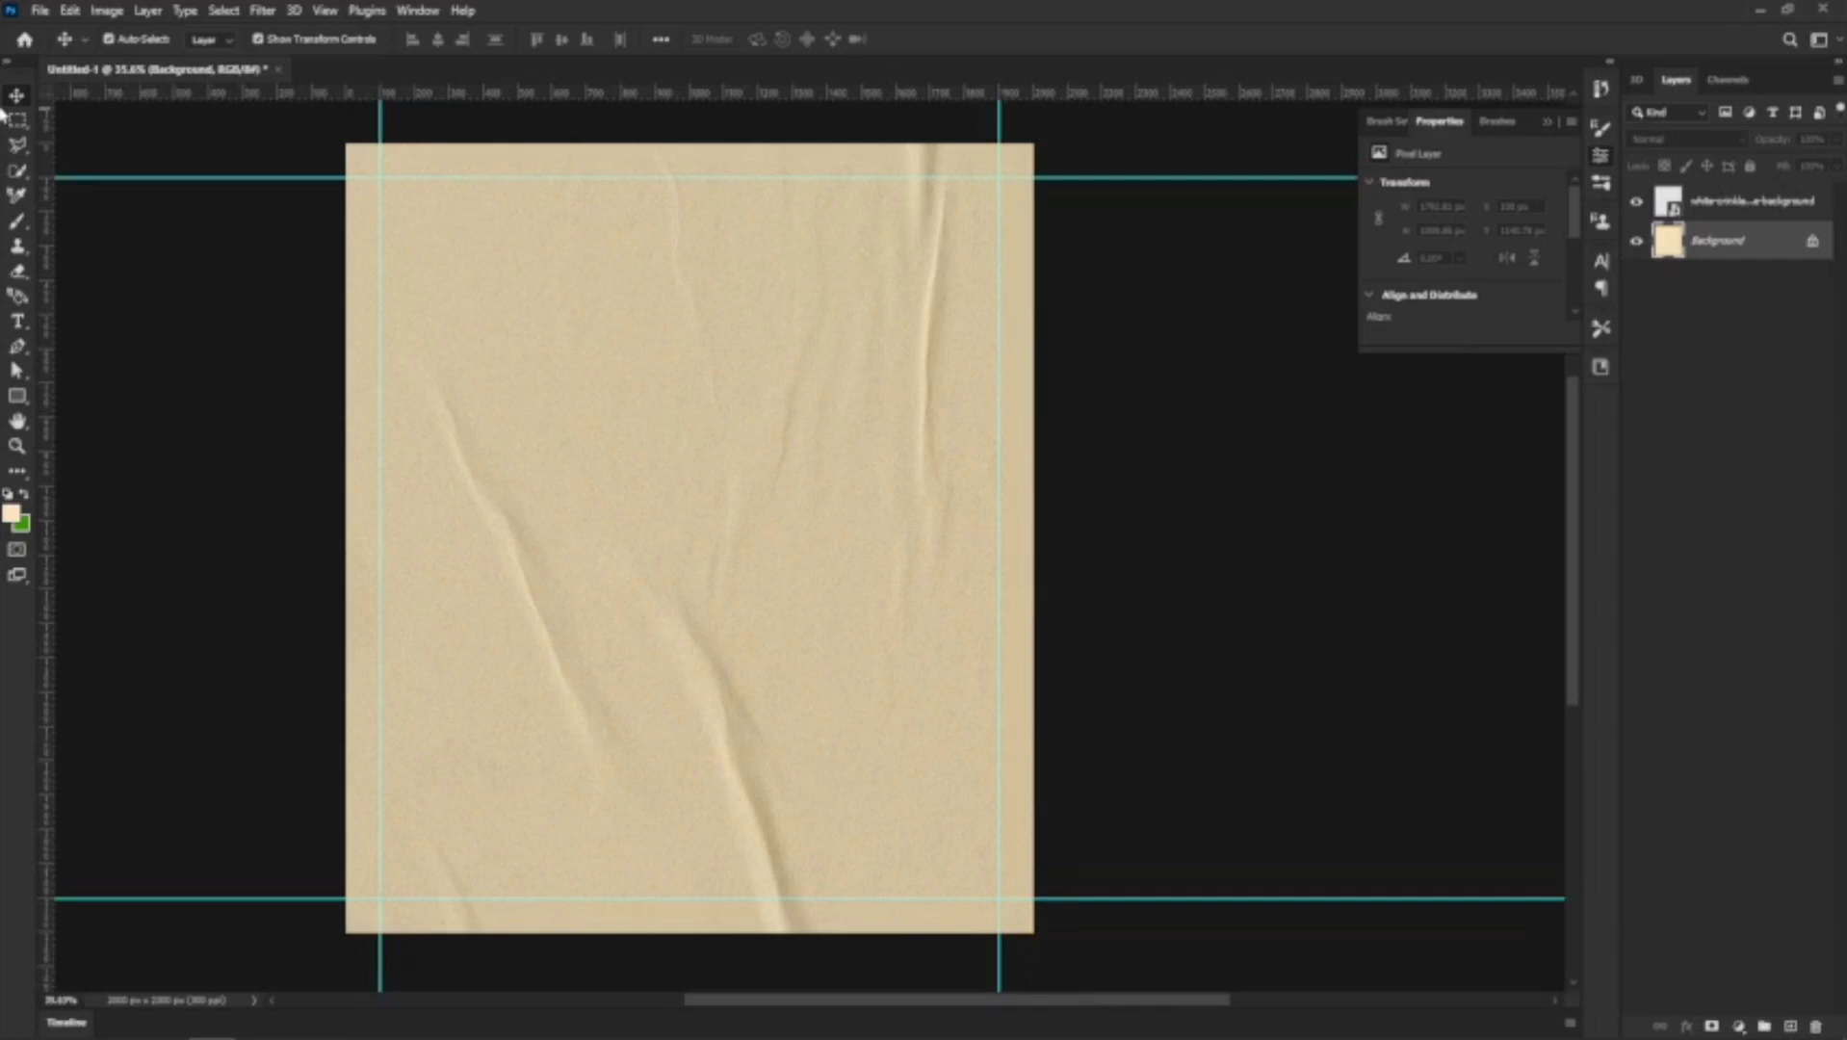
Create a placeholder text layer in the lower part of the canvas and move it above the paper texture layer
{"action": "left_click", "coordinate": [17, 322]}
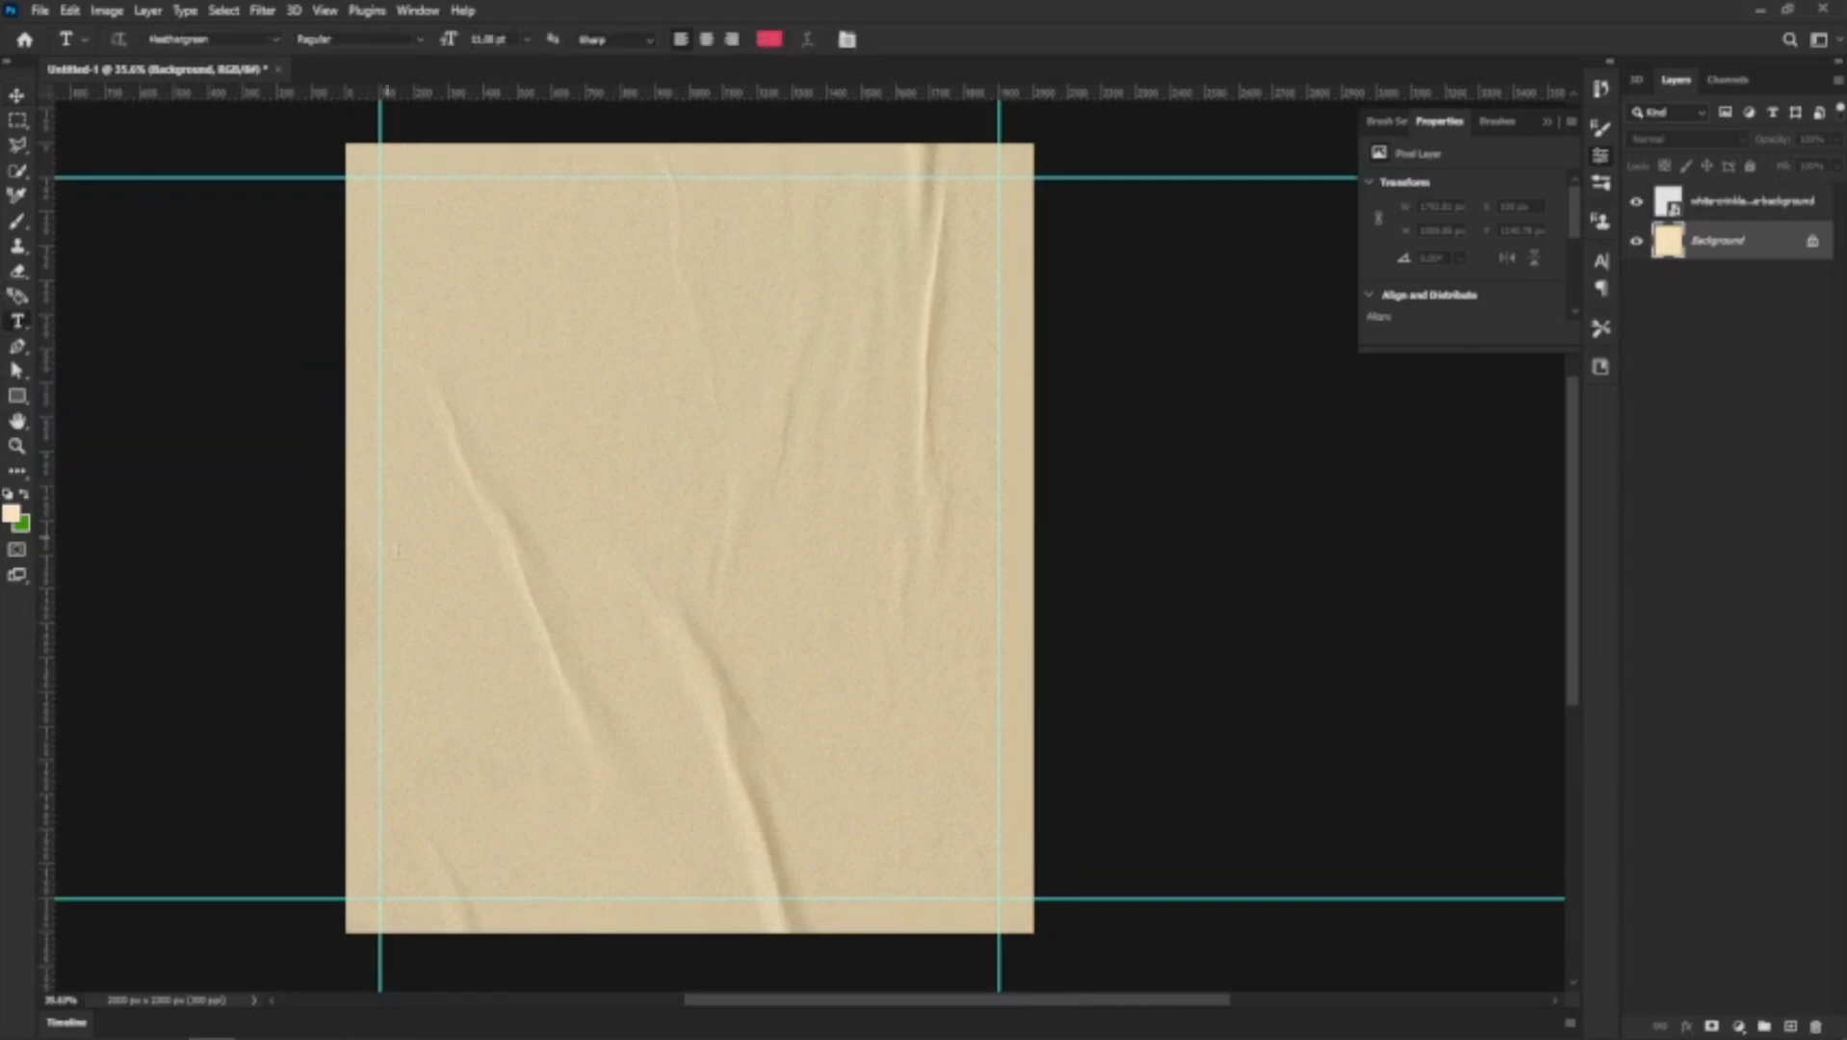
{"action": "left_click", "coordinate": [454, 579]}
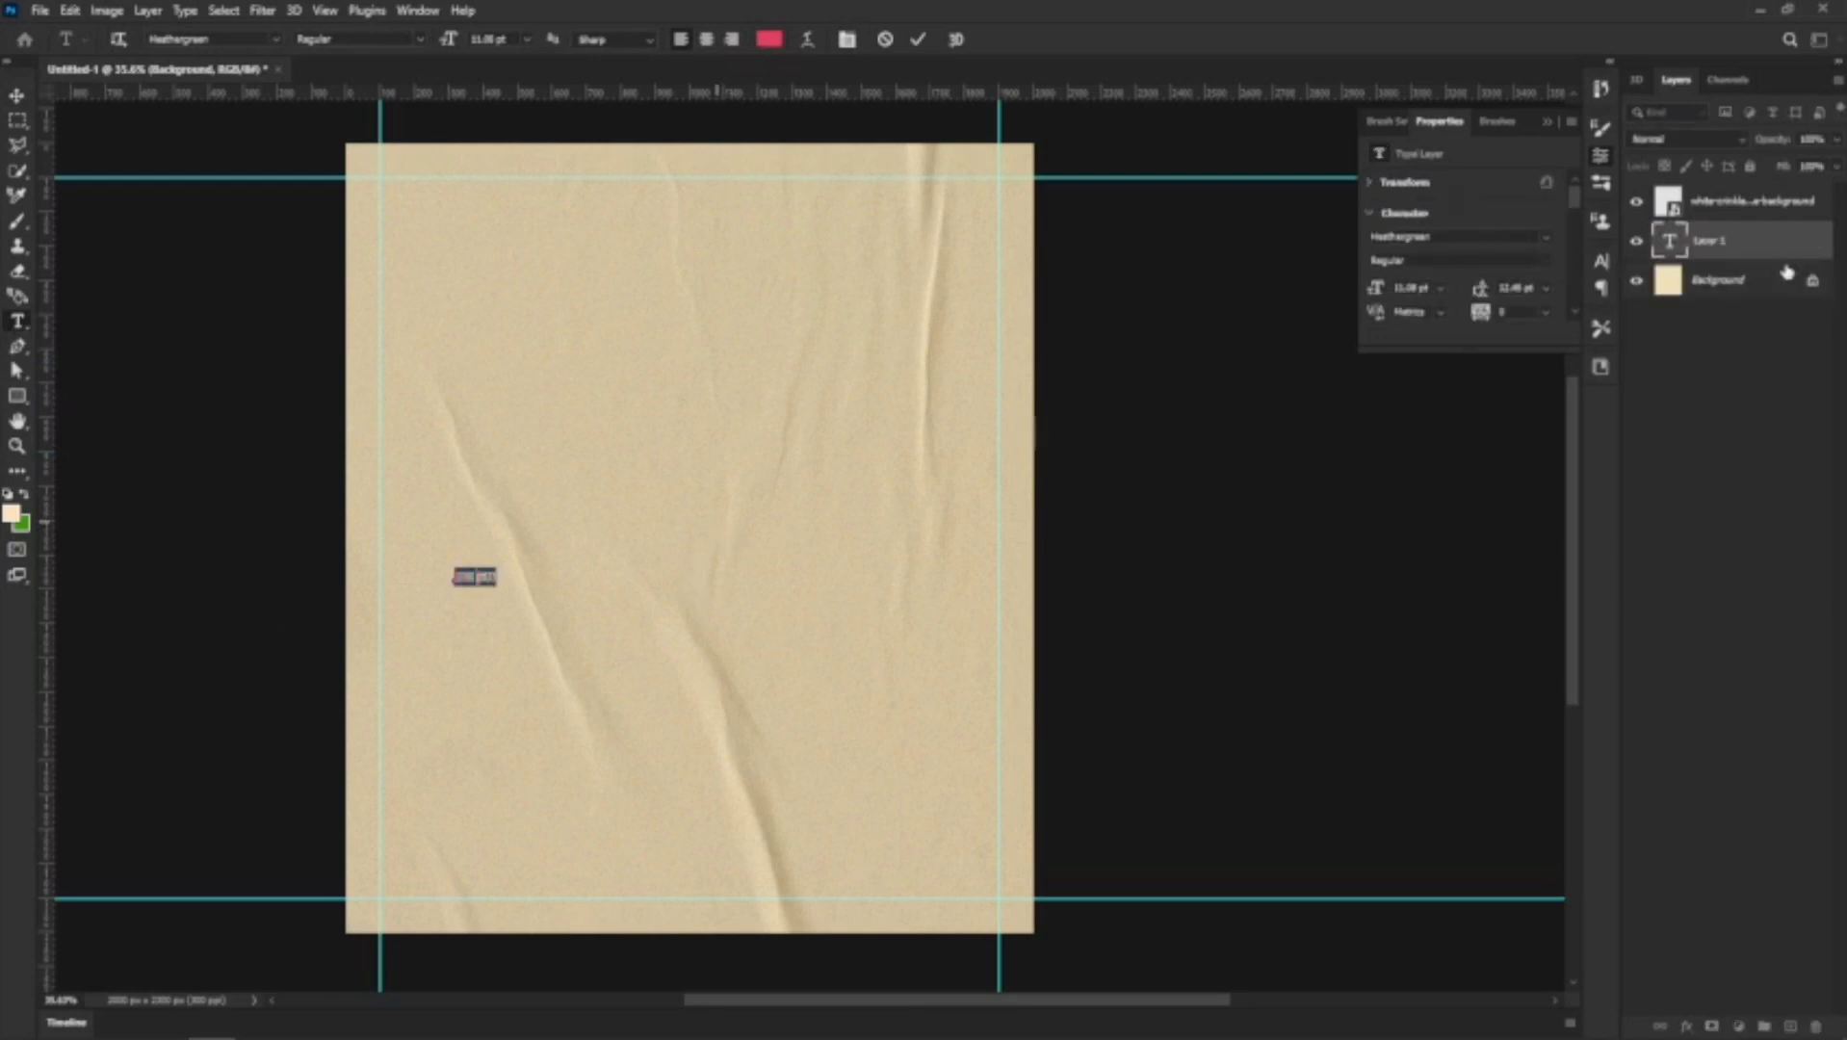
{"action": "left_click", "coordinate": [1736, 245]}
{"action": "left_click_drag", "start_coordinate": [1747, 218], "coordinate": [1666, 202]}
{"action": "double_click", "coordinate": [1667, 203]}
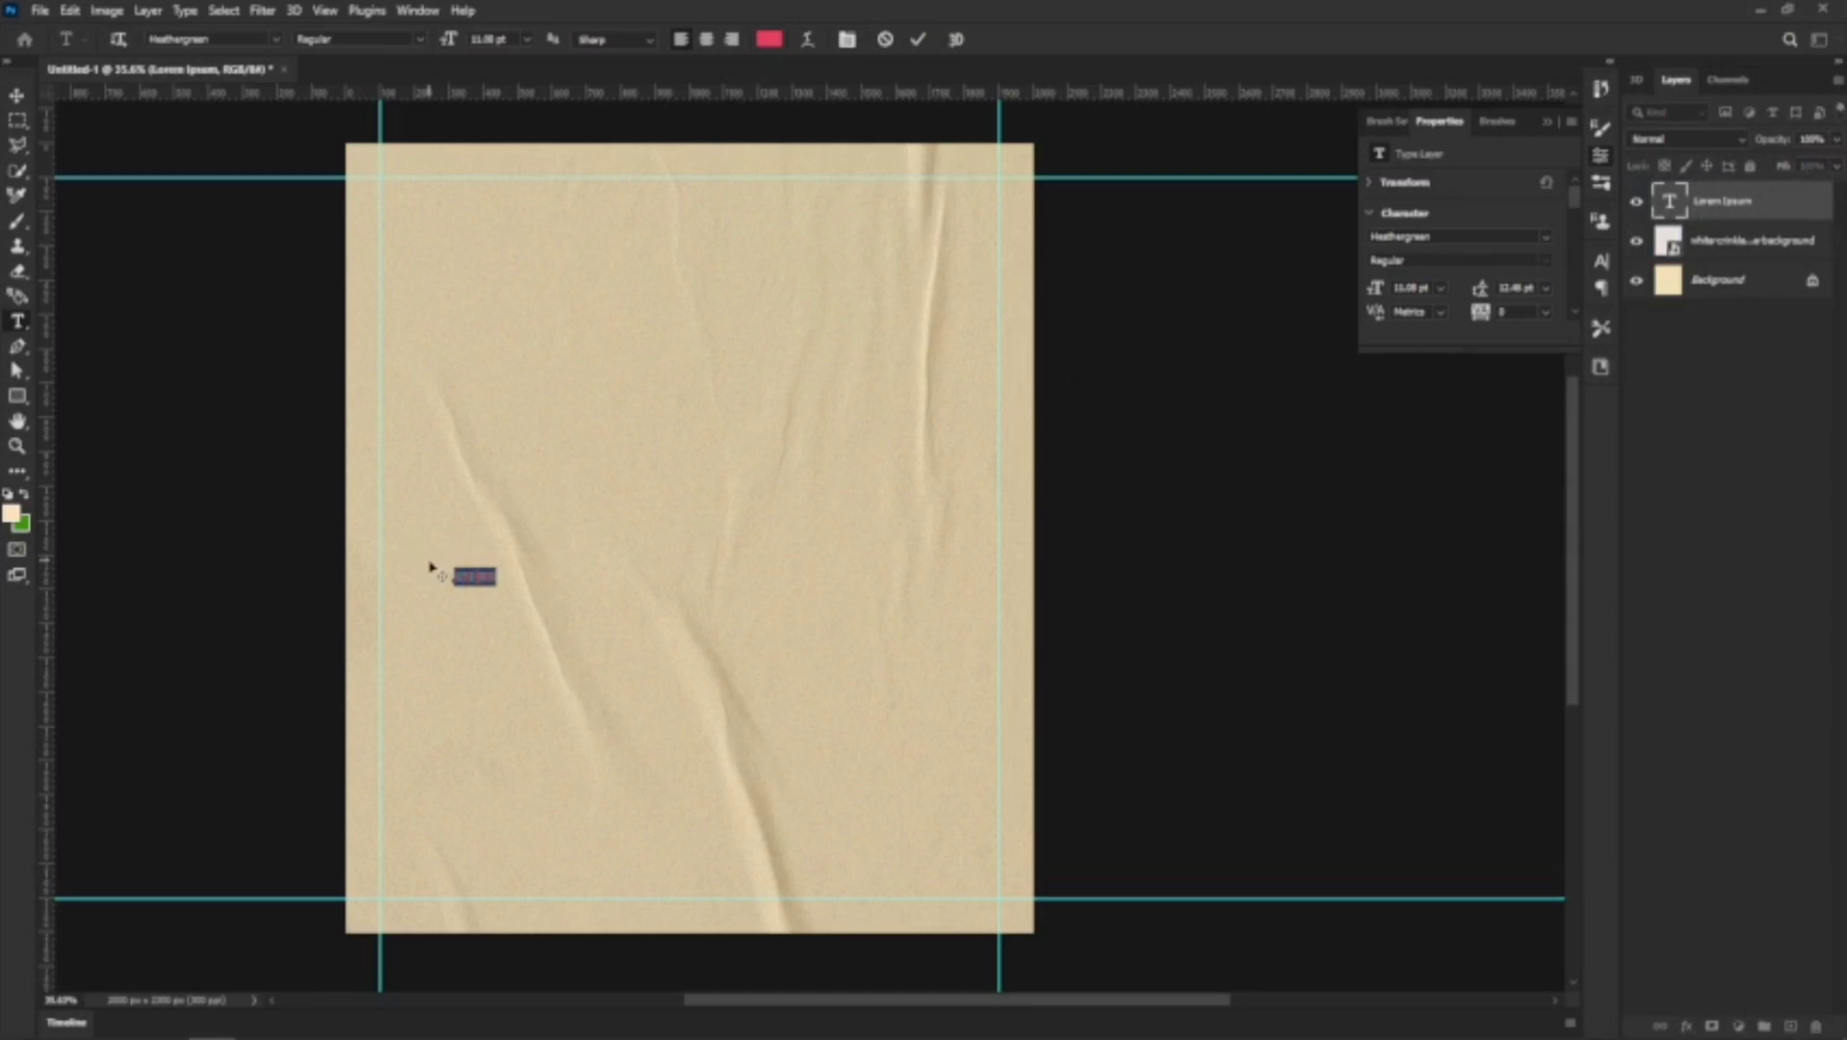
Copy the word Hurdles from Text.txt in Notepad and paste it over the placeholder text in Photoshop
{"action": "left_click", "coordinate": [494, 1020]}
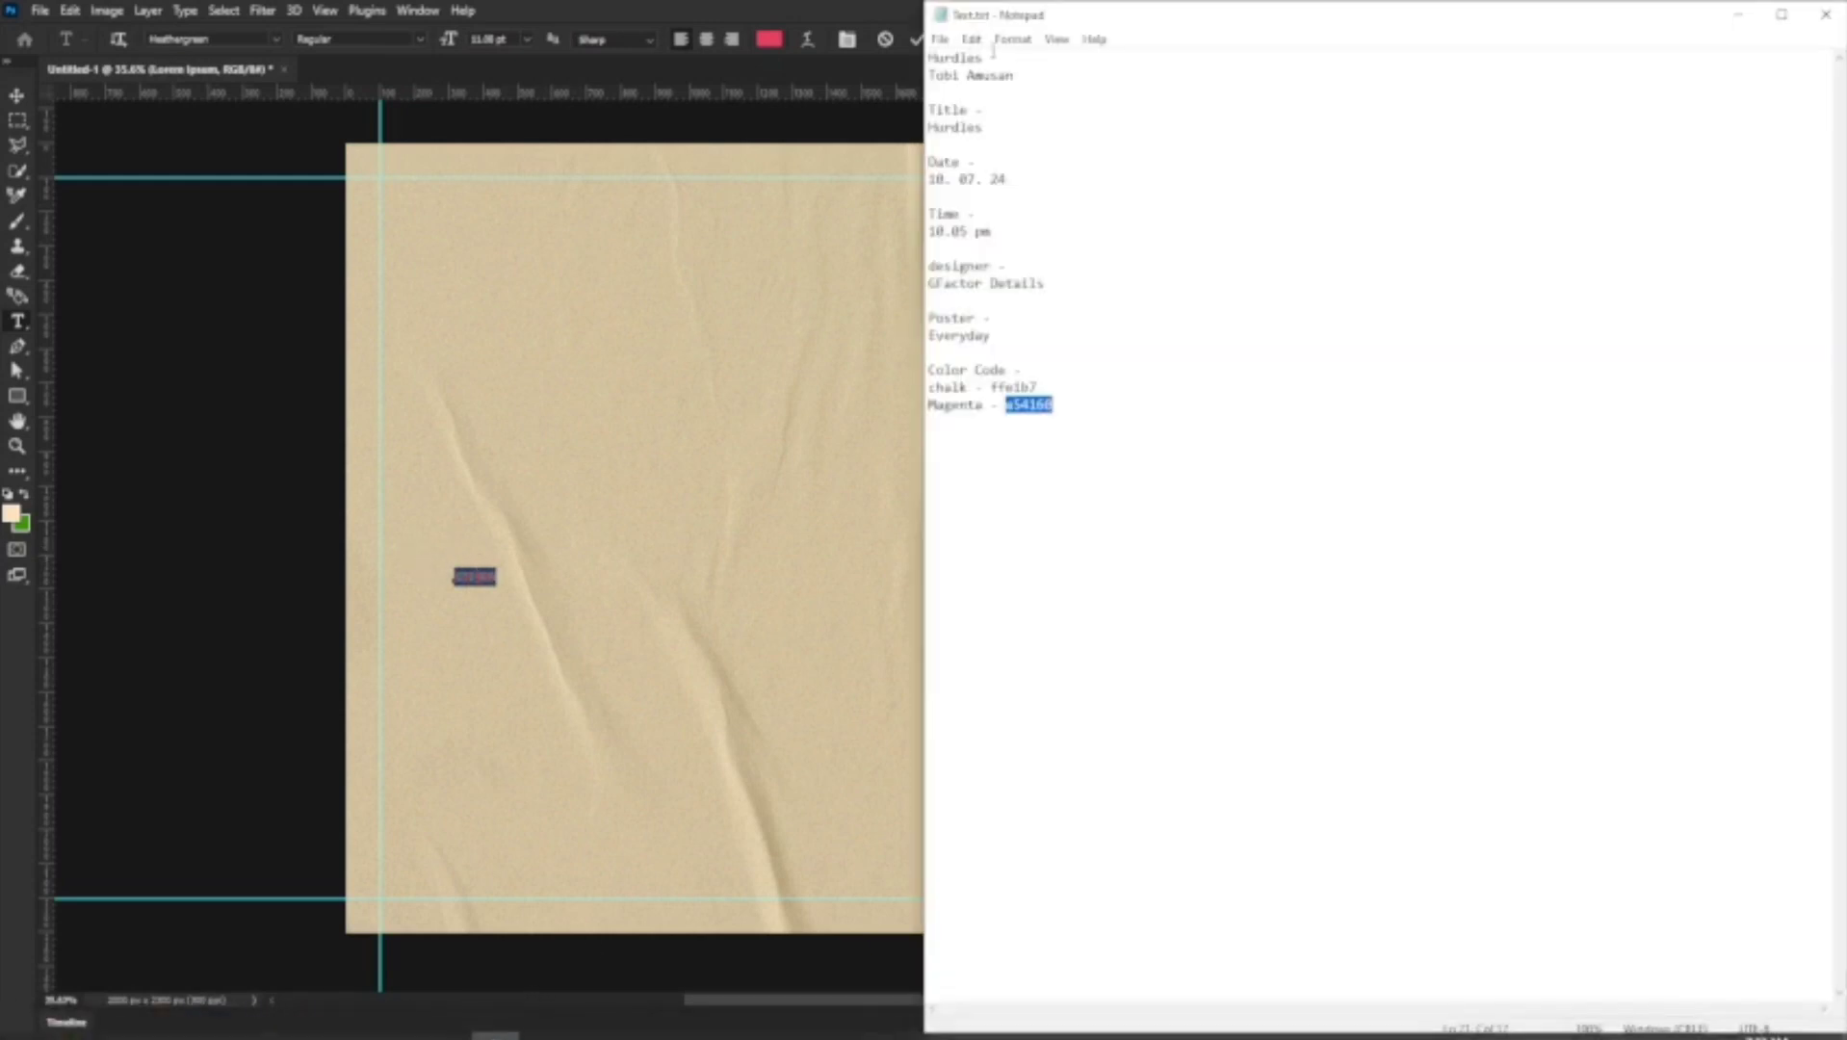
{"action": "double_click", "coordinate": [955, 58]}
{"action": "key", "text": "ctrl+c"}
{"action": "key", "text": "alt+Tab"}
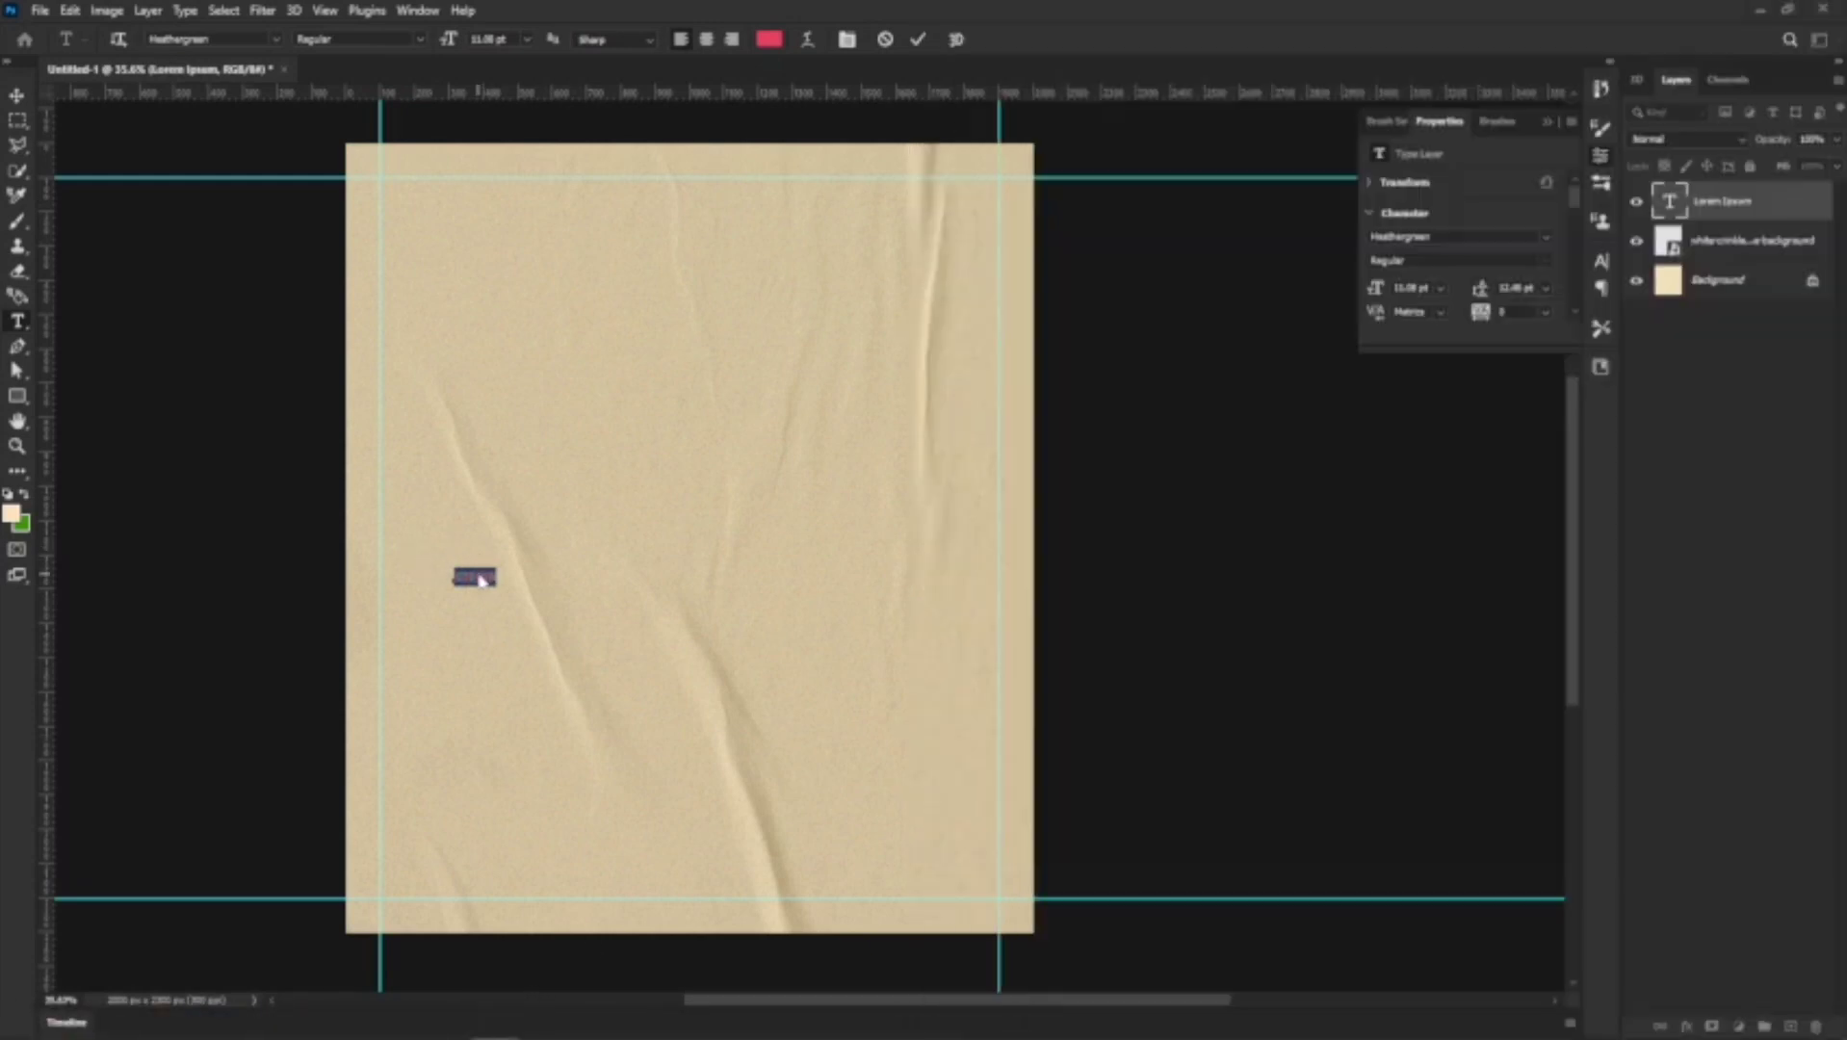
{"action": "key", "text": "ctrl+v"}
Enlarge the Hurdles text to about 232 pt so it fills most of the flier's lower part
{"action": "key", "text": "ctrl+a"}
{"action": "left_click", "coordinate": [17, 95]}
{"action": "key", "text": "ctrl+t"}
{"action": "left_click_drag", "start_coordinate": [481, 586], "coordinate": [966, 945]}
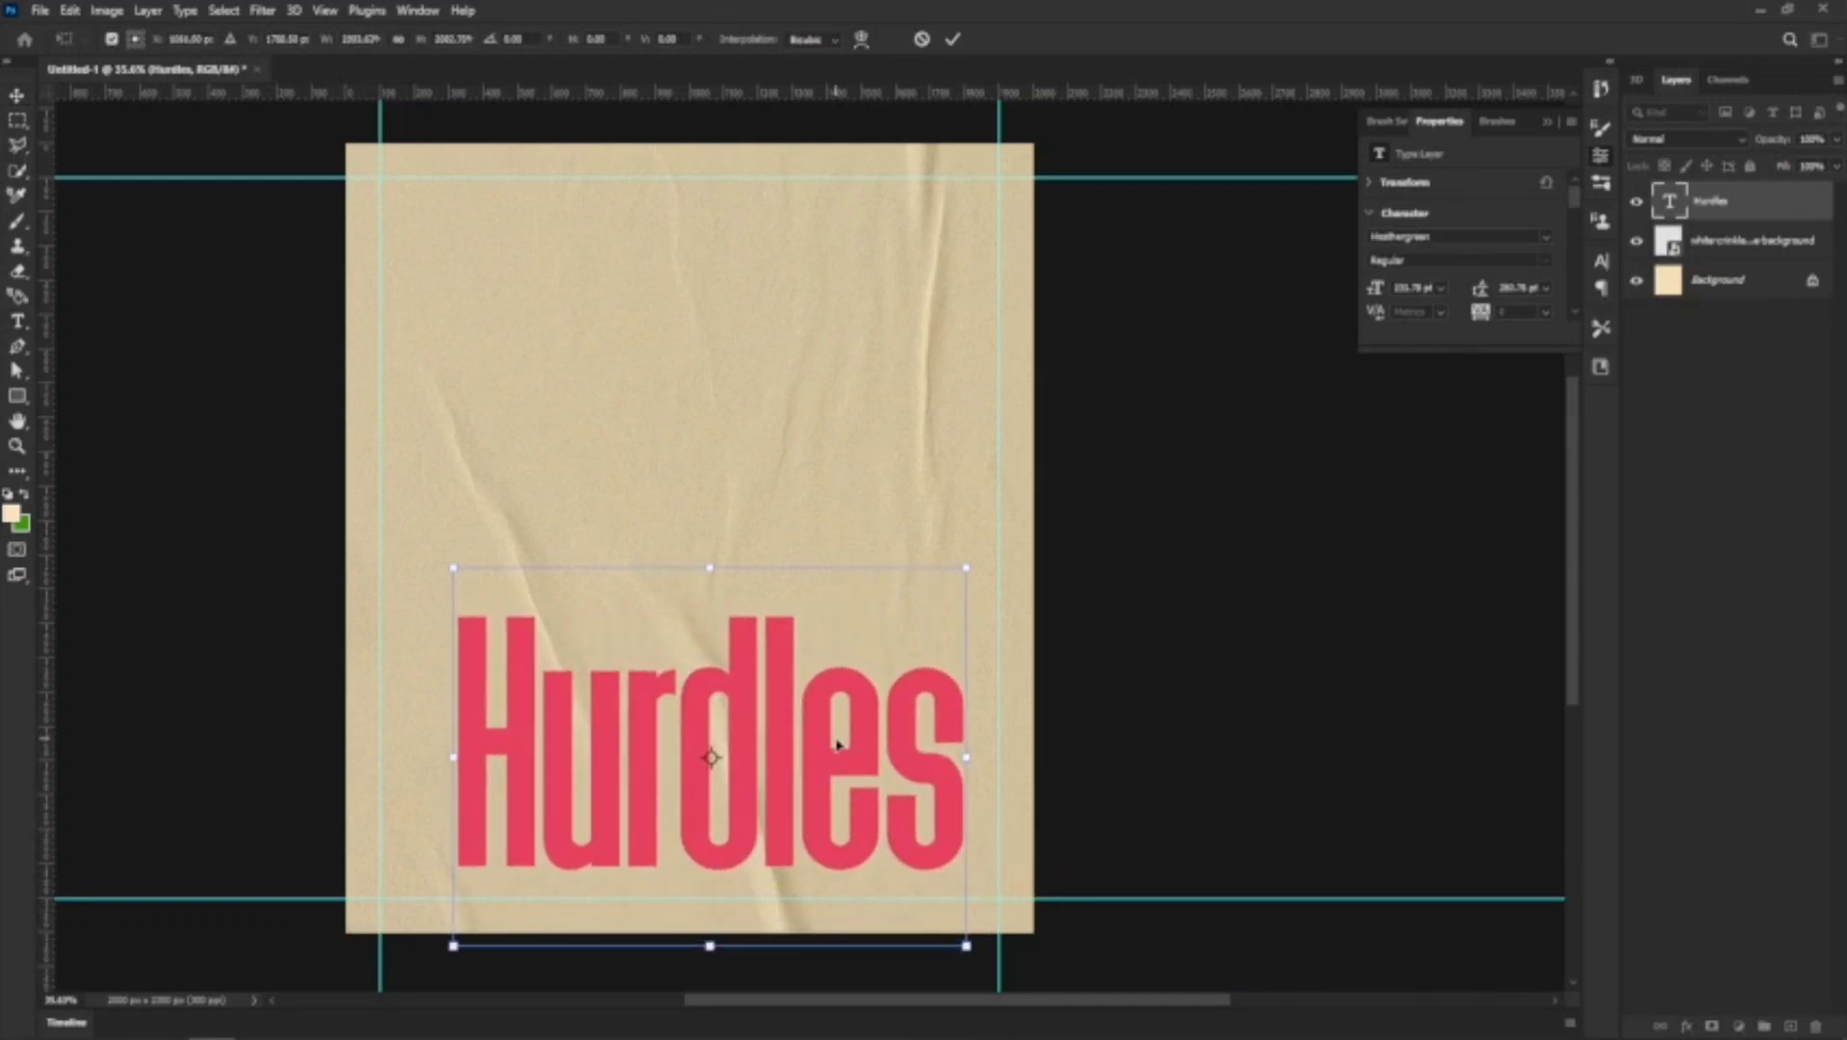
{"action": "key", "text": "Return"}
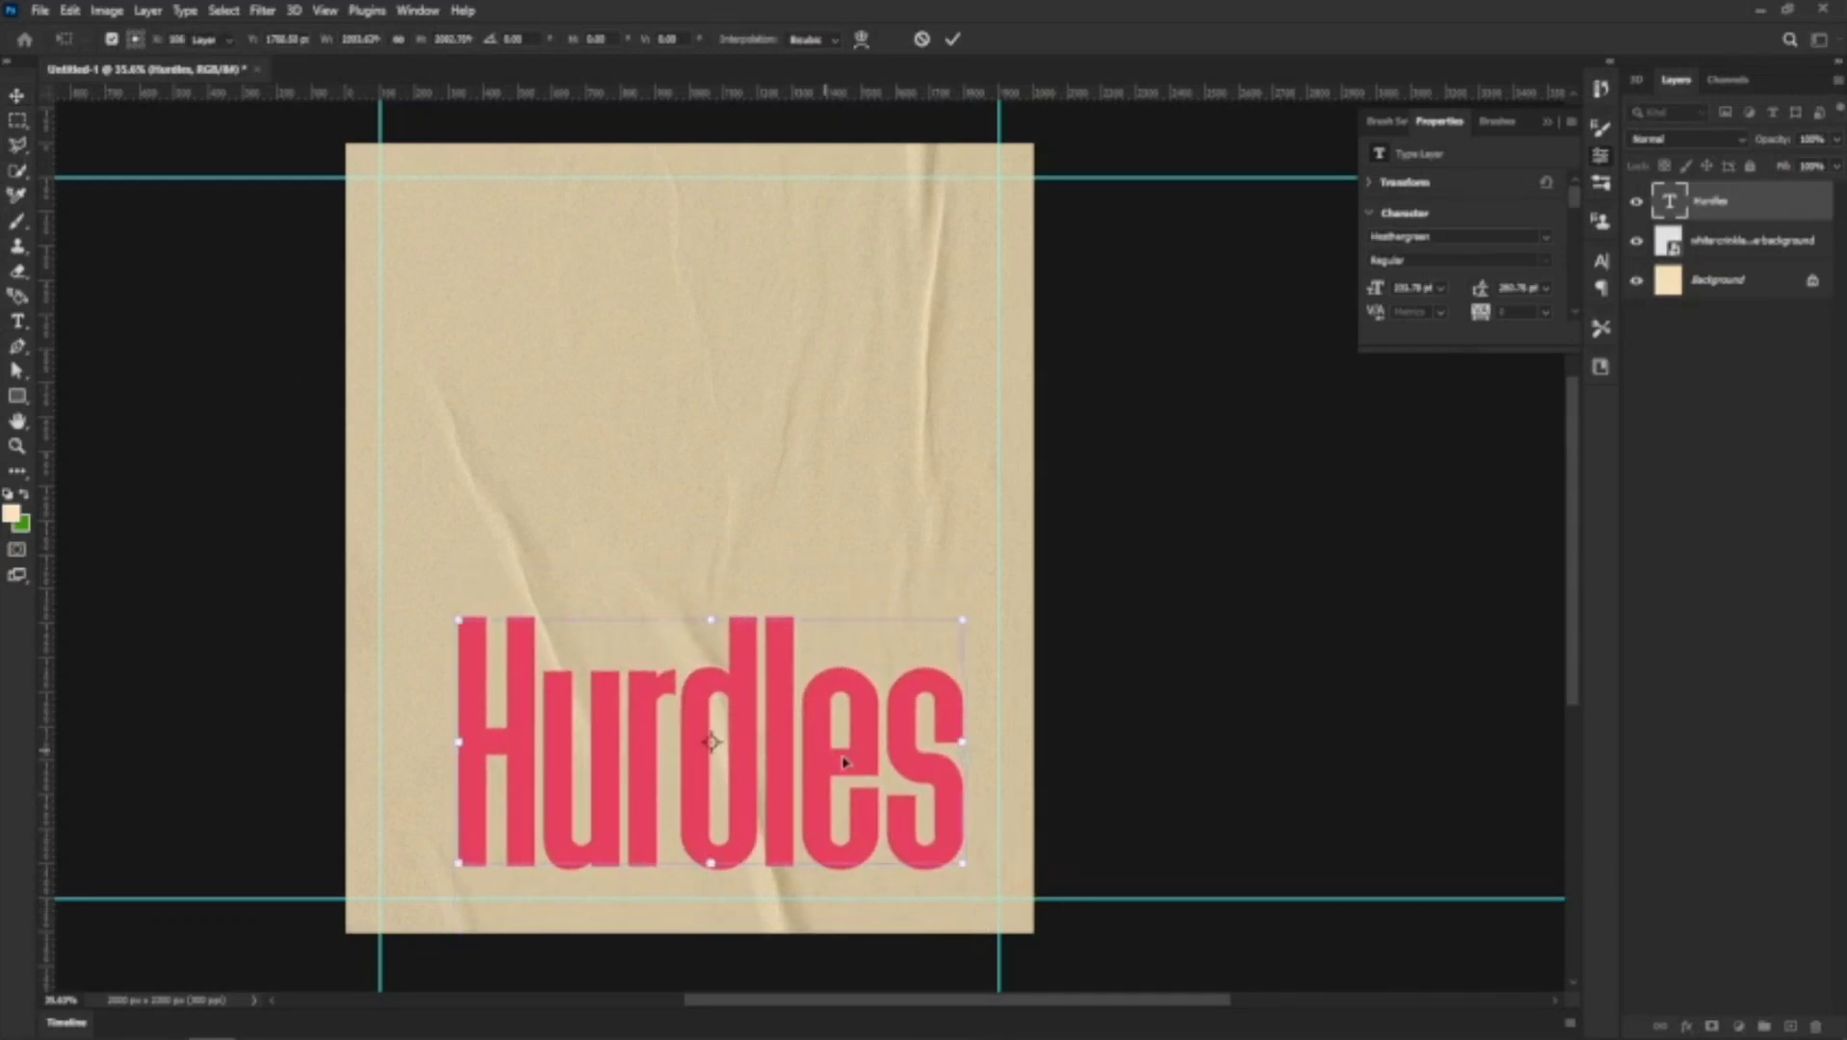
Try the Cabinet Grotesk font on the Hurdles text and restore Heathergreen Regular
{"action": "left_click", "coordinate": [1402, 237]}
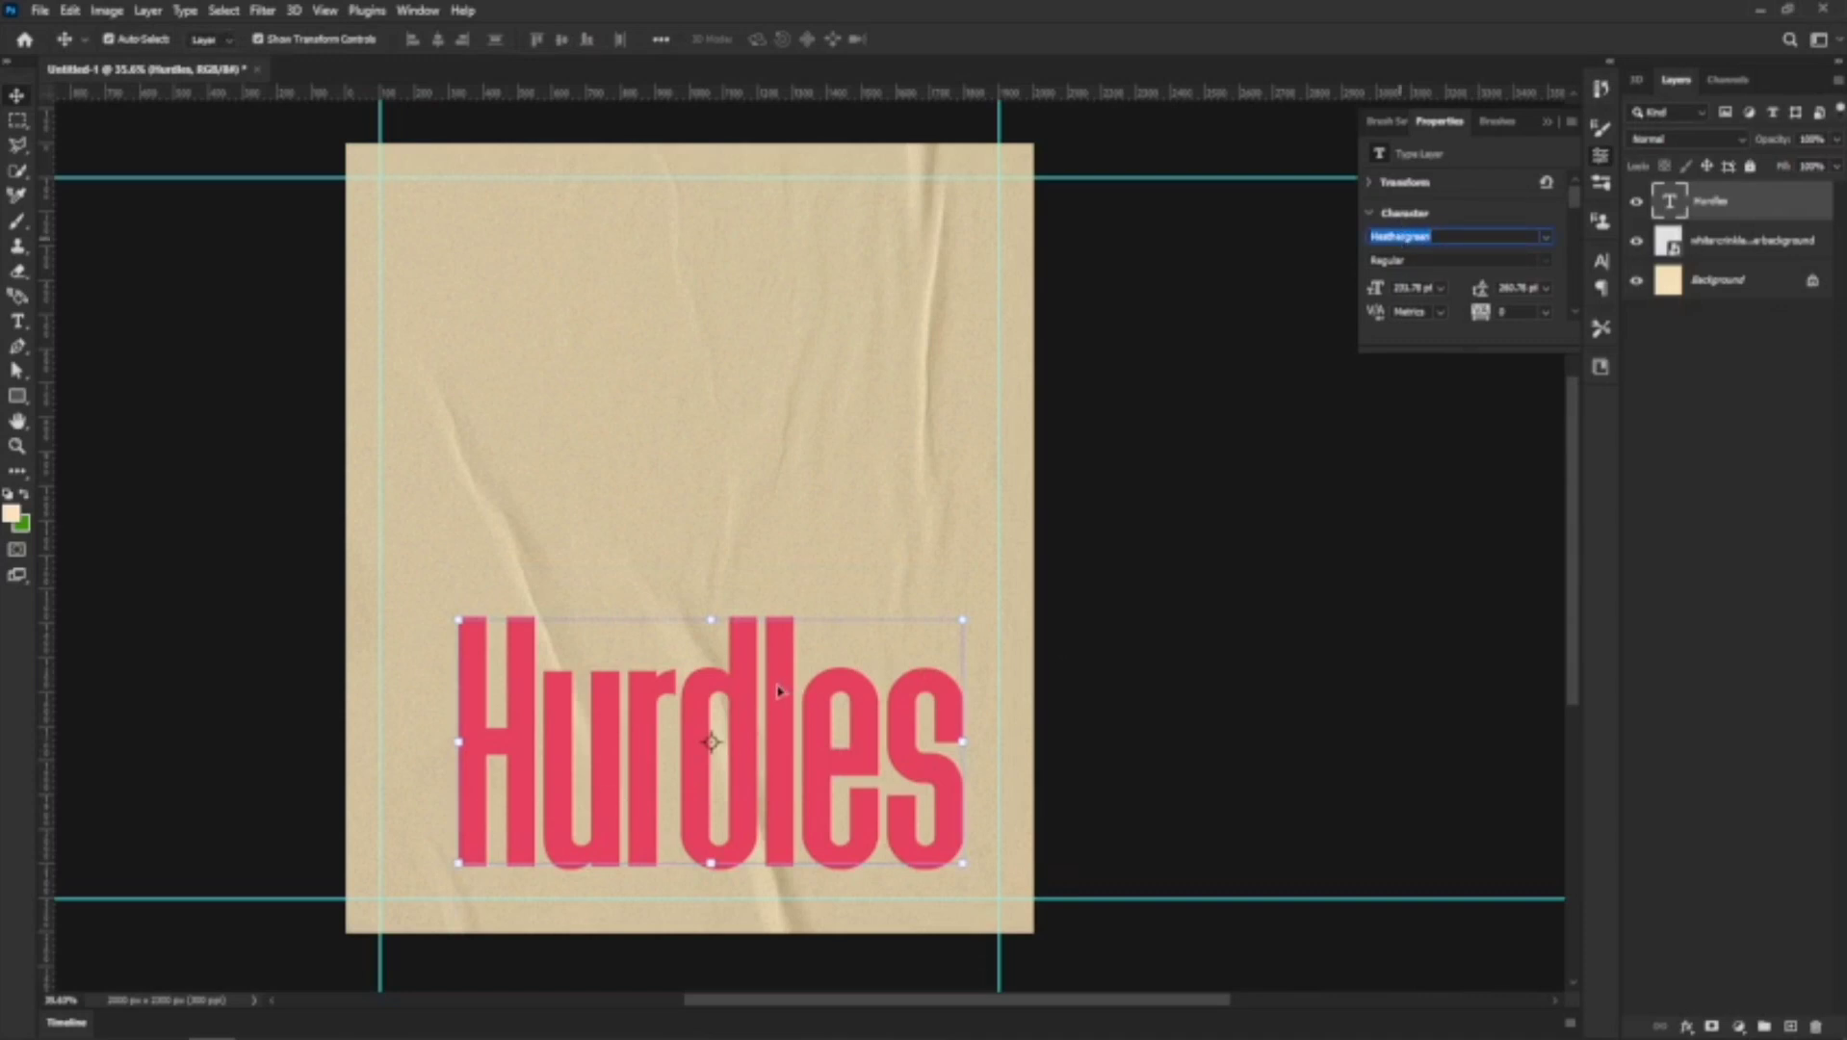
{"action": "type", "text": "c"}
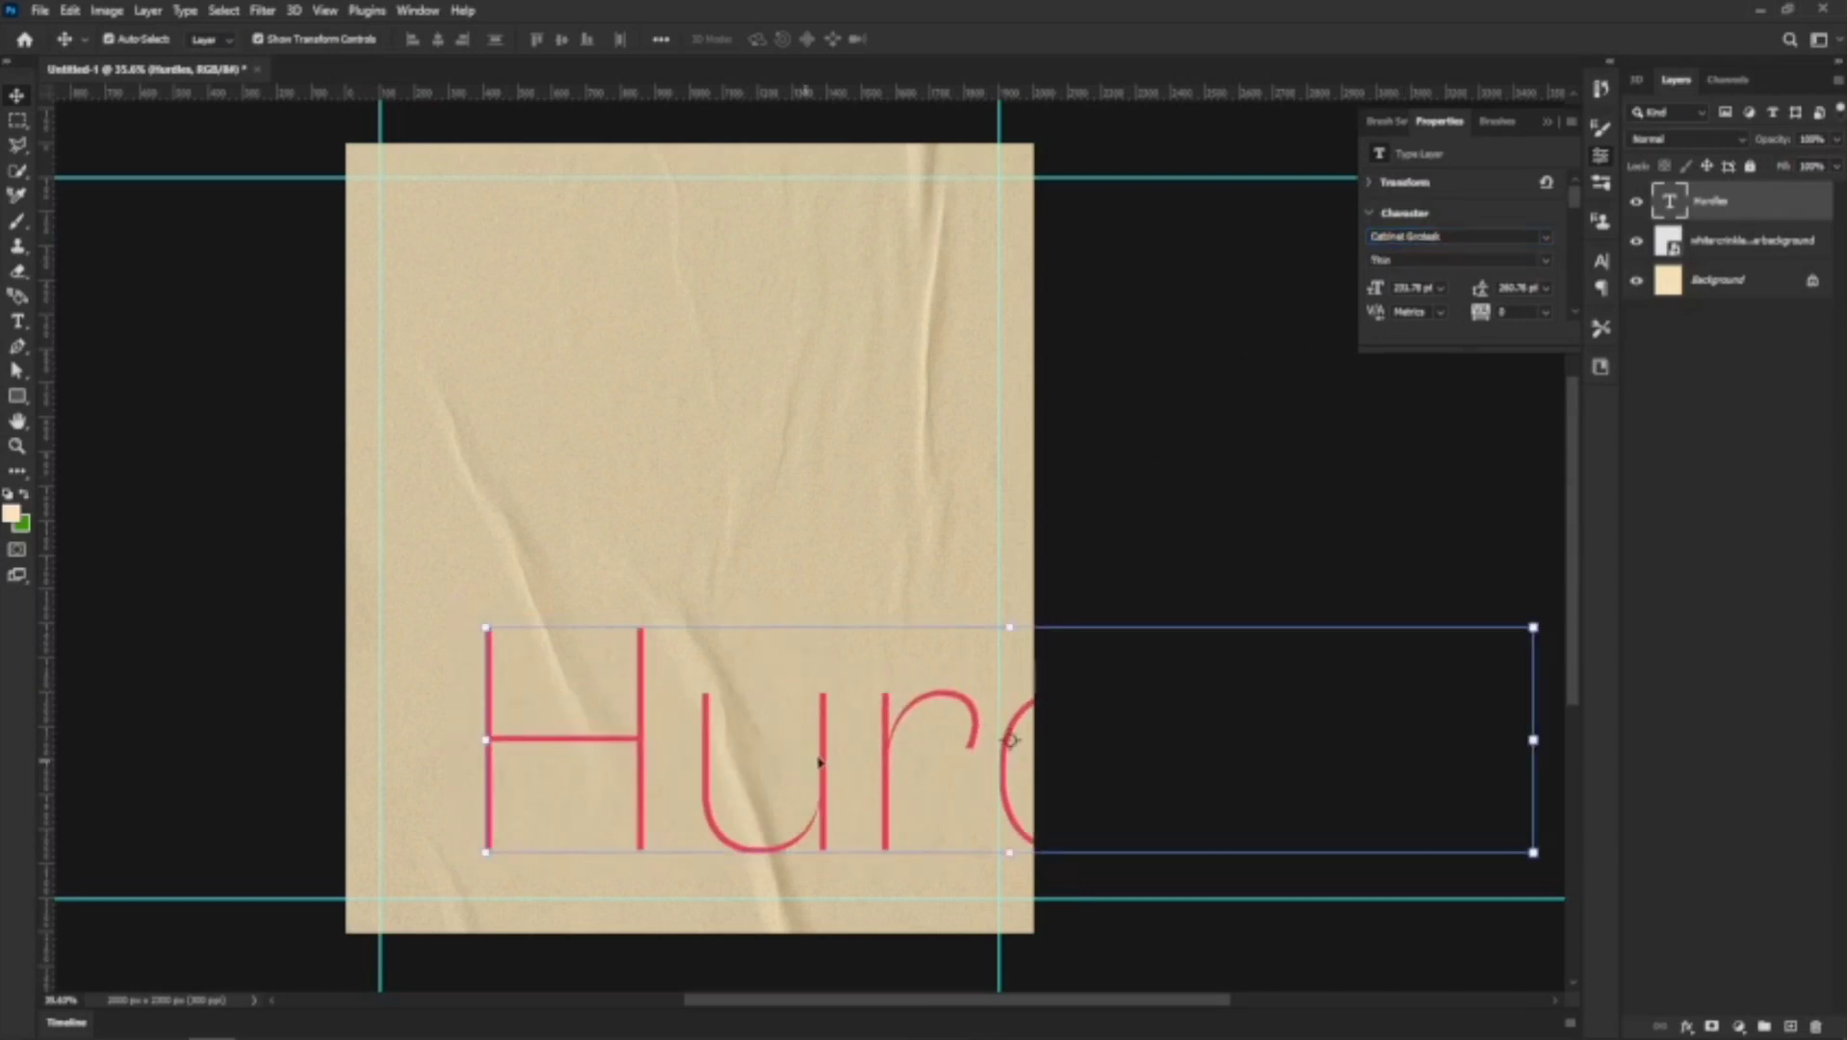
{"action": "left_click", "coordinate": [1454, 236]}
{"action": "type", "text": "heat"}
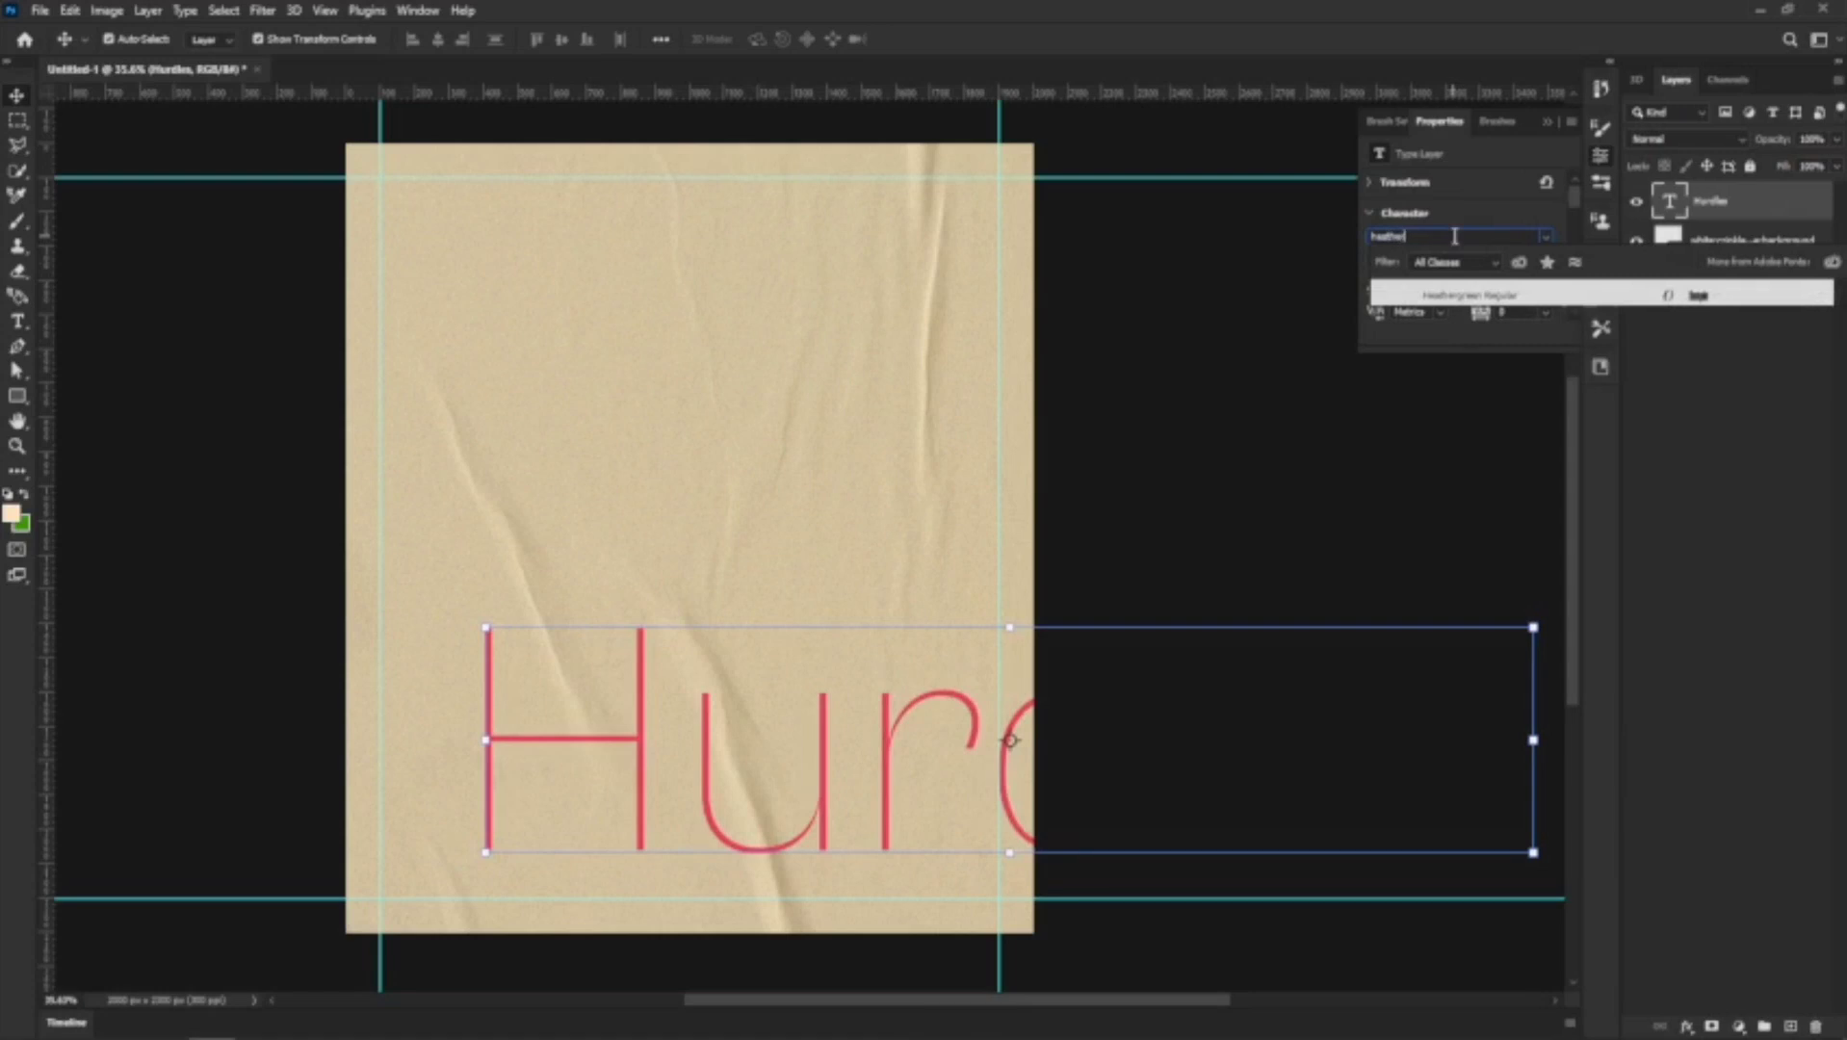
{"action": "type", "text": "he"}
{"action": "key", "text": "Return"}
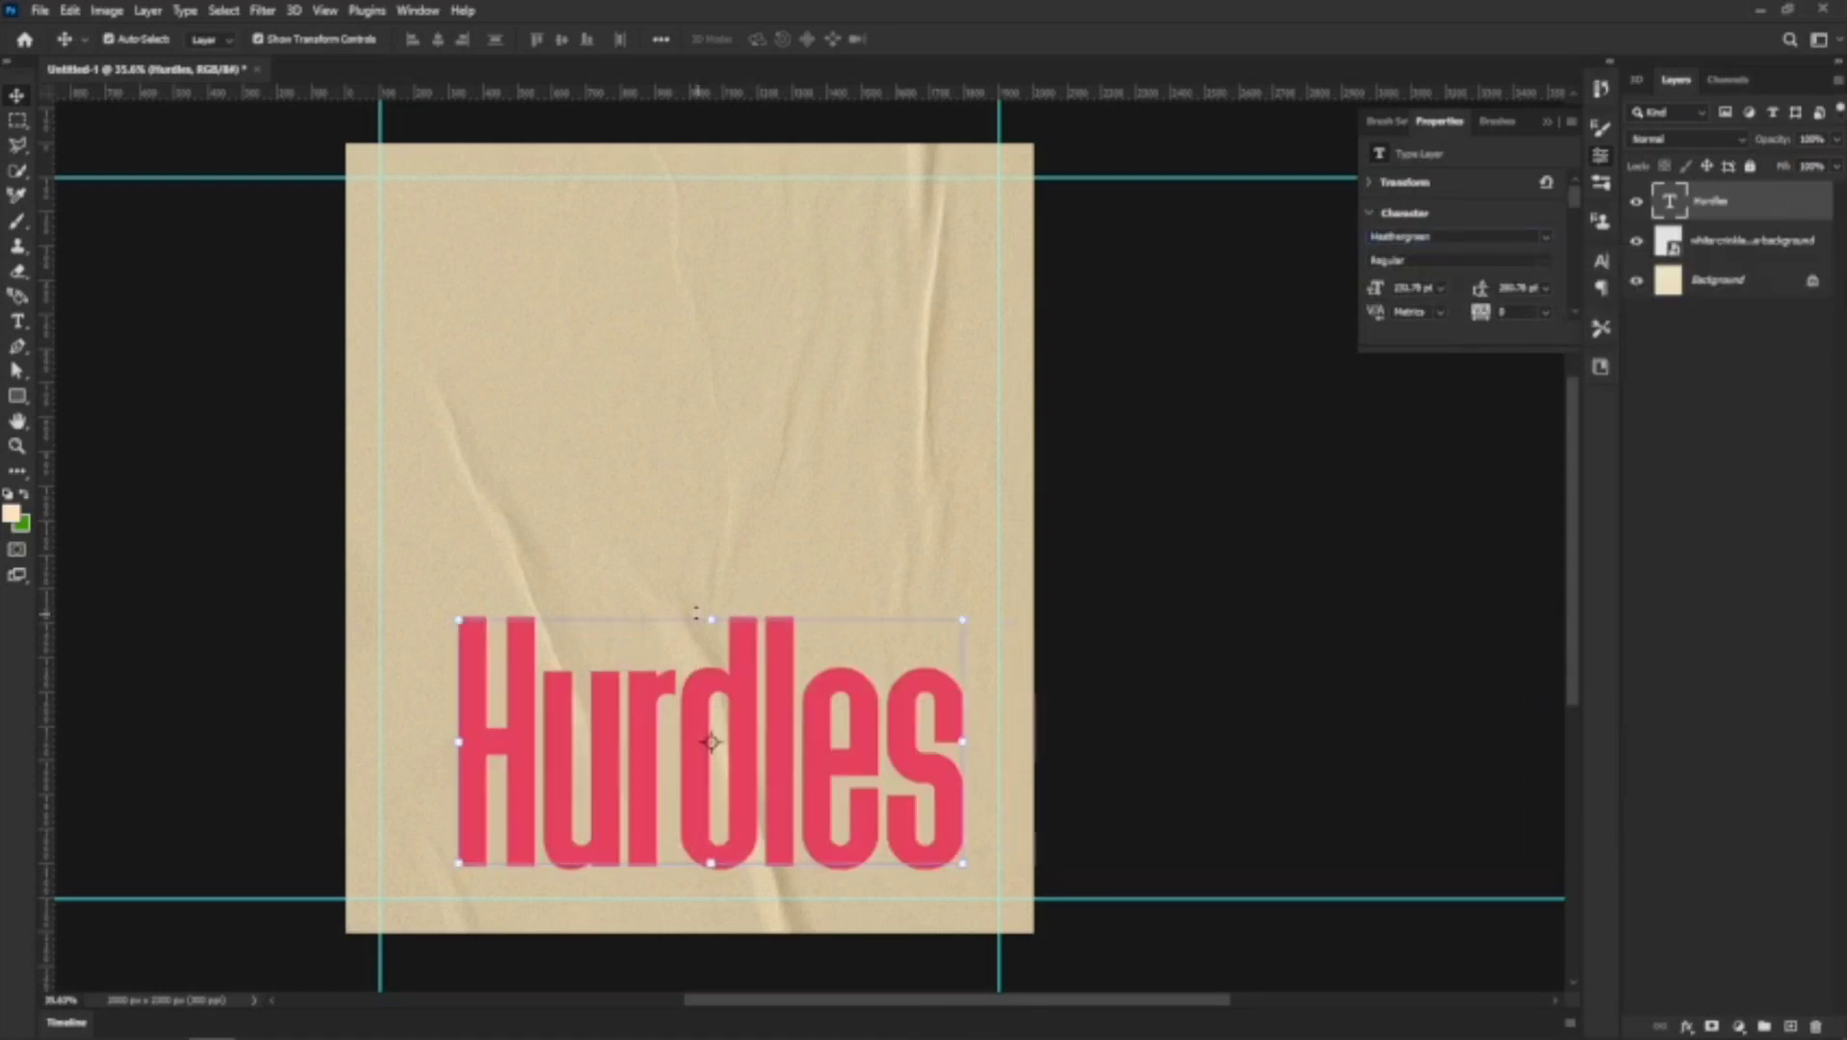
Set the whole Hurdles text in all caps
{"action": "double_click", "coordinate": [732, 701]}
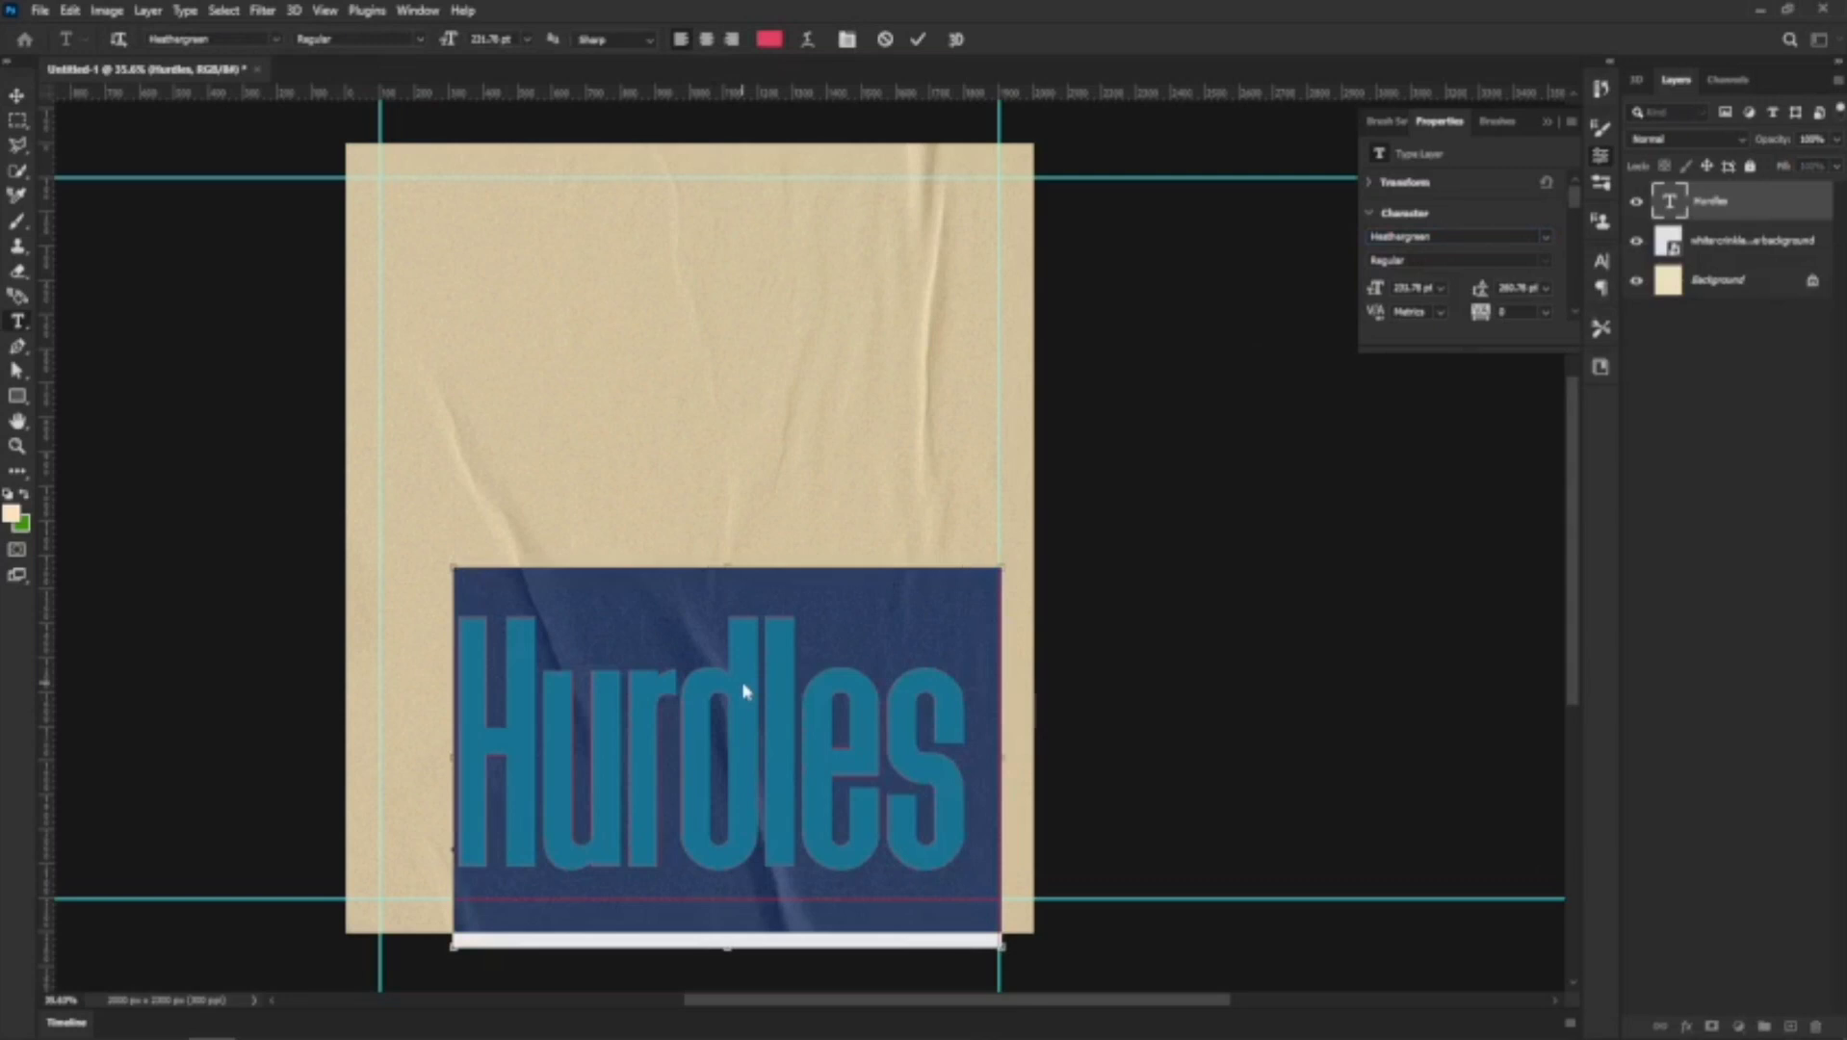
{"action": "key", "text": "ctrl+shift+k"}
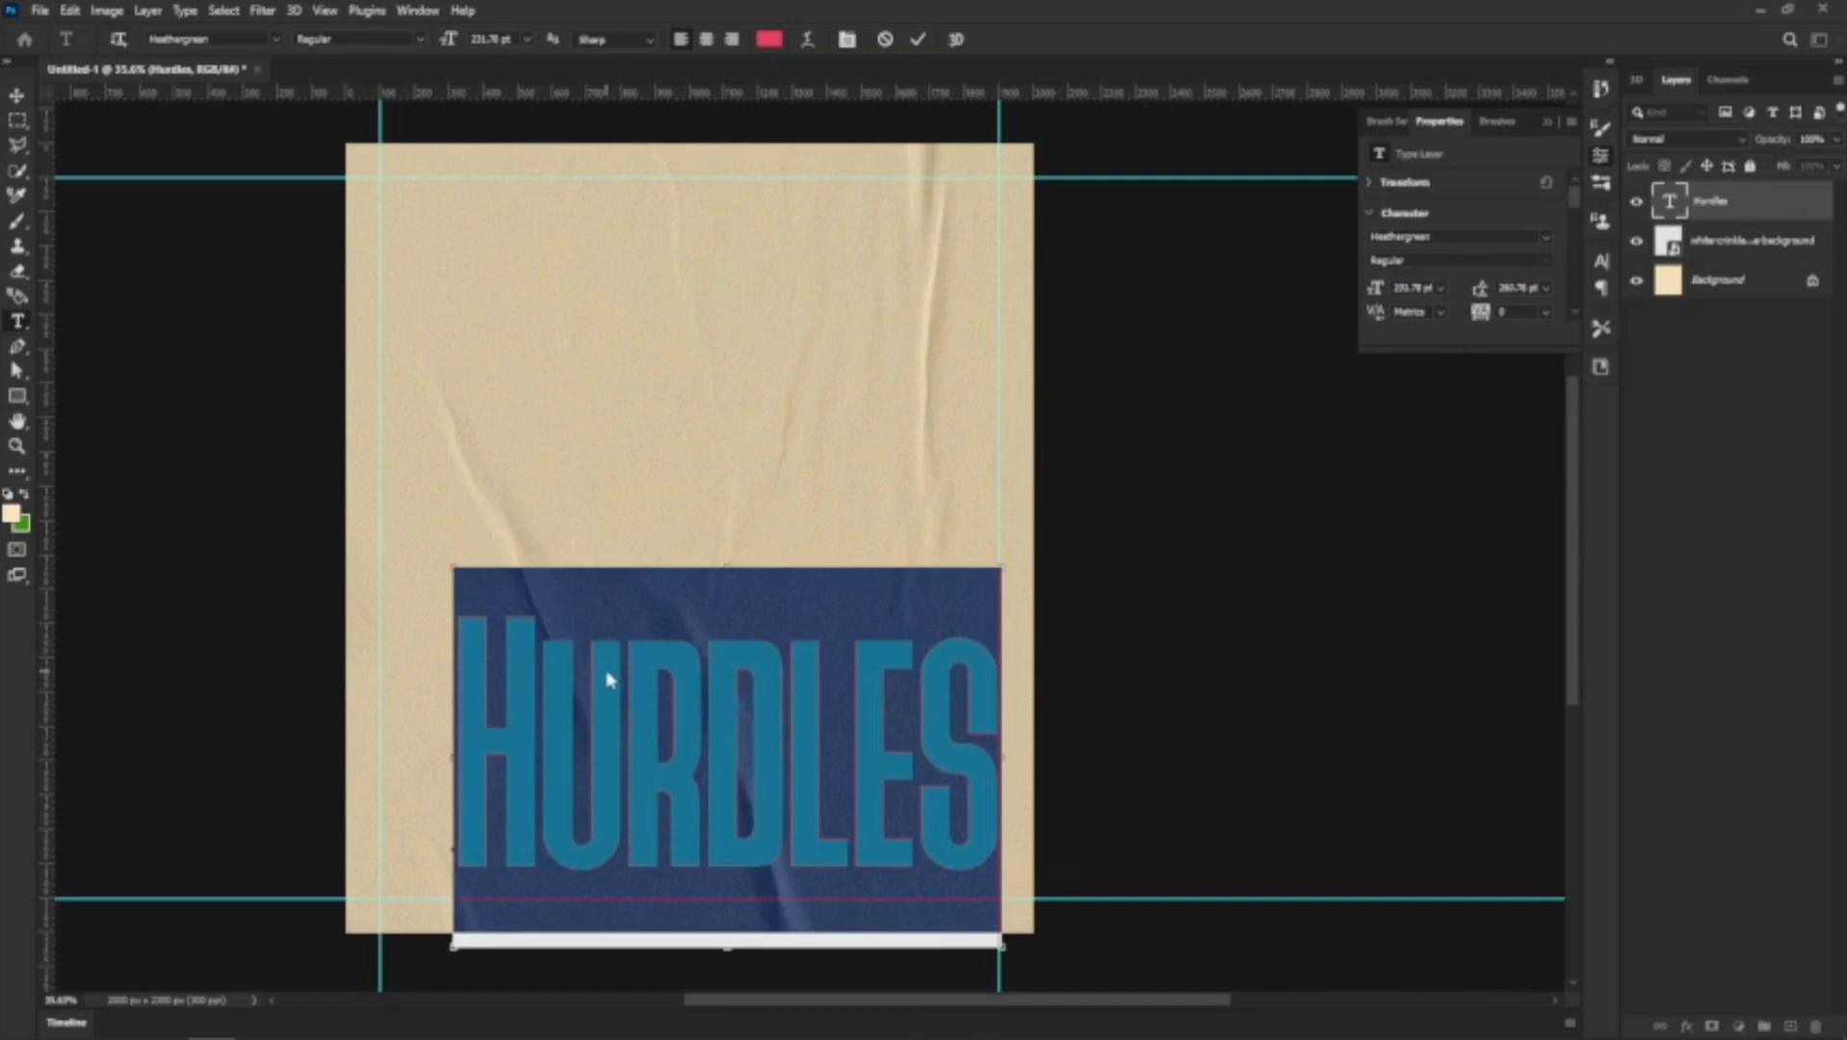
{"action": "left_click", "coordinate": [12, 99]}
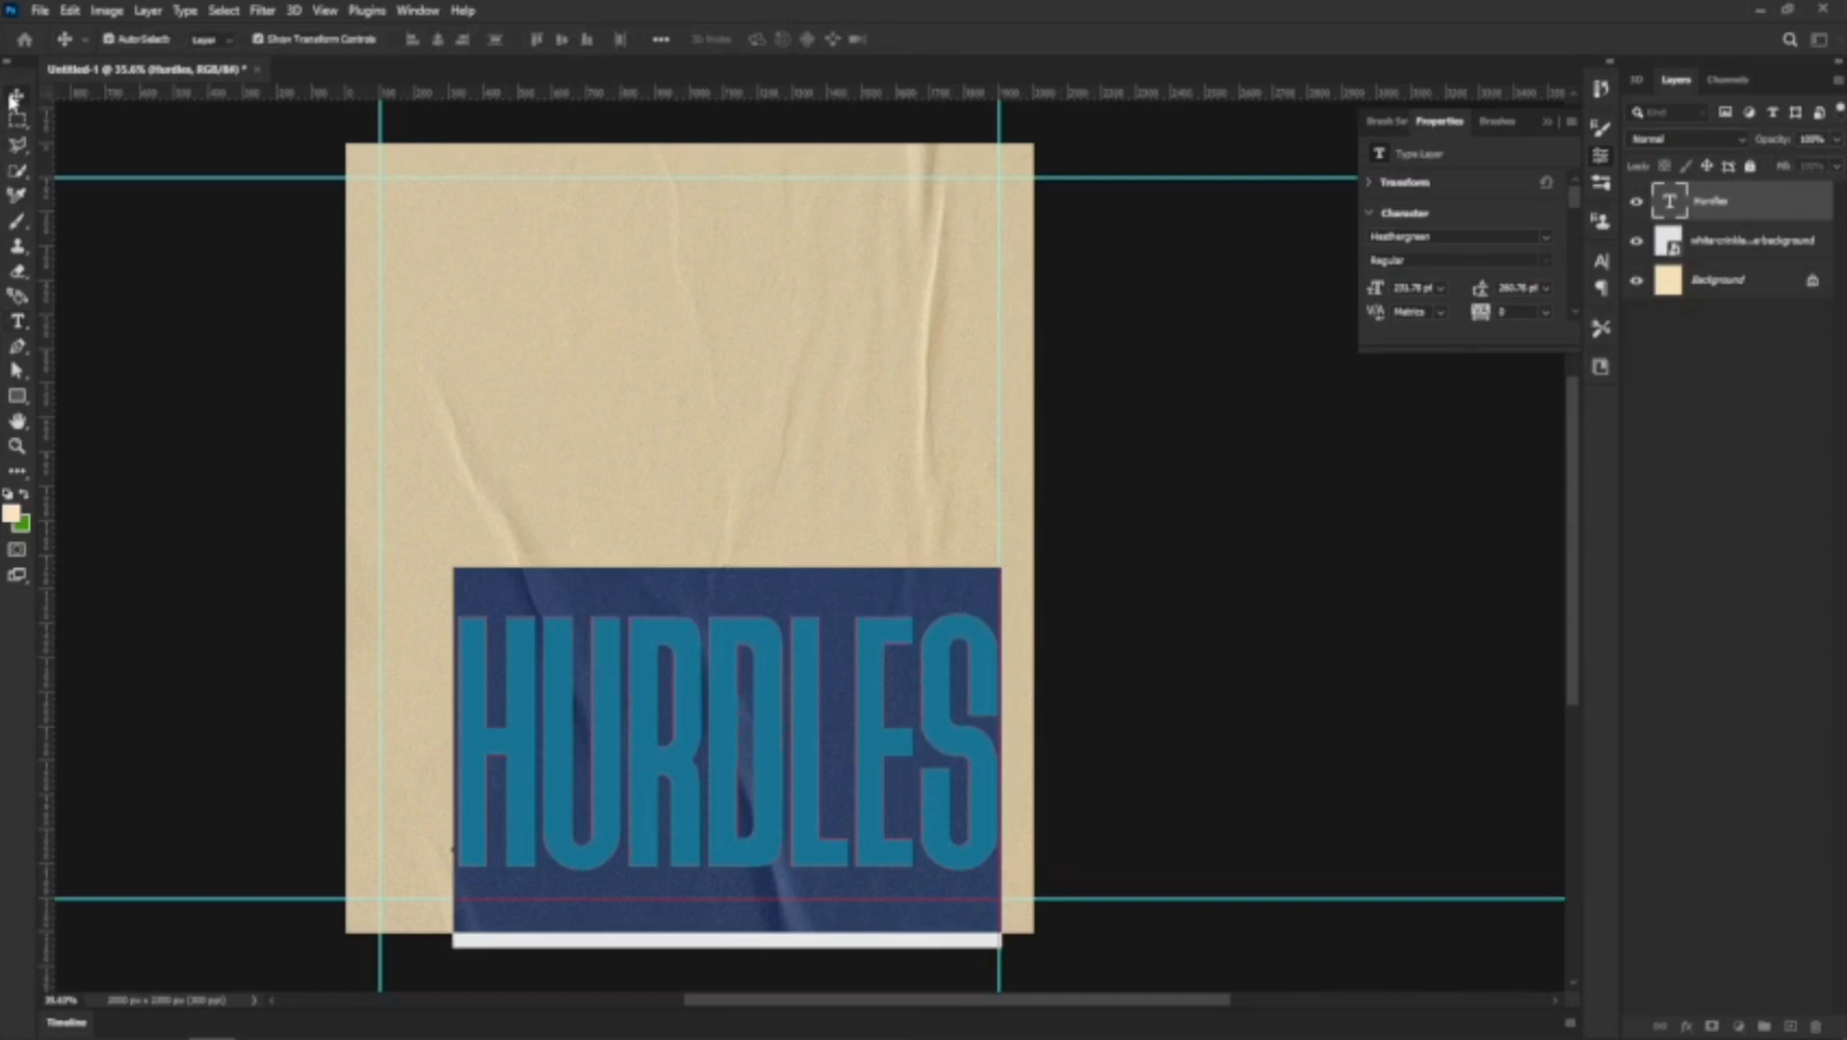
Scale the HURDLES title to about 266 pt so it spans the side margin guides, and position it just above the bottom guide
{"action": "left_click_drag", "start_coordinate": [780, 669], "coordinate": [741, 648]}
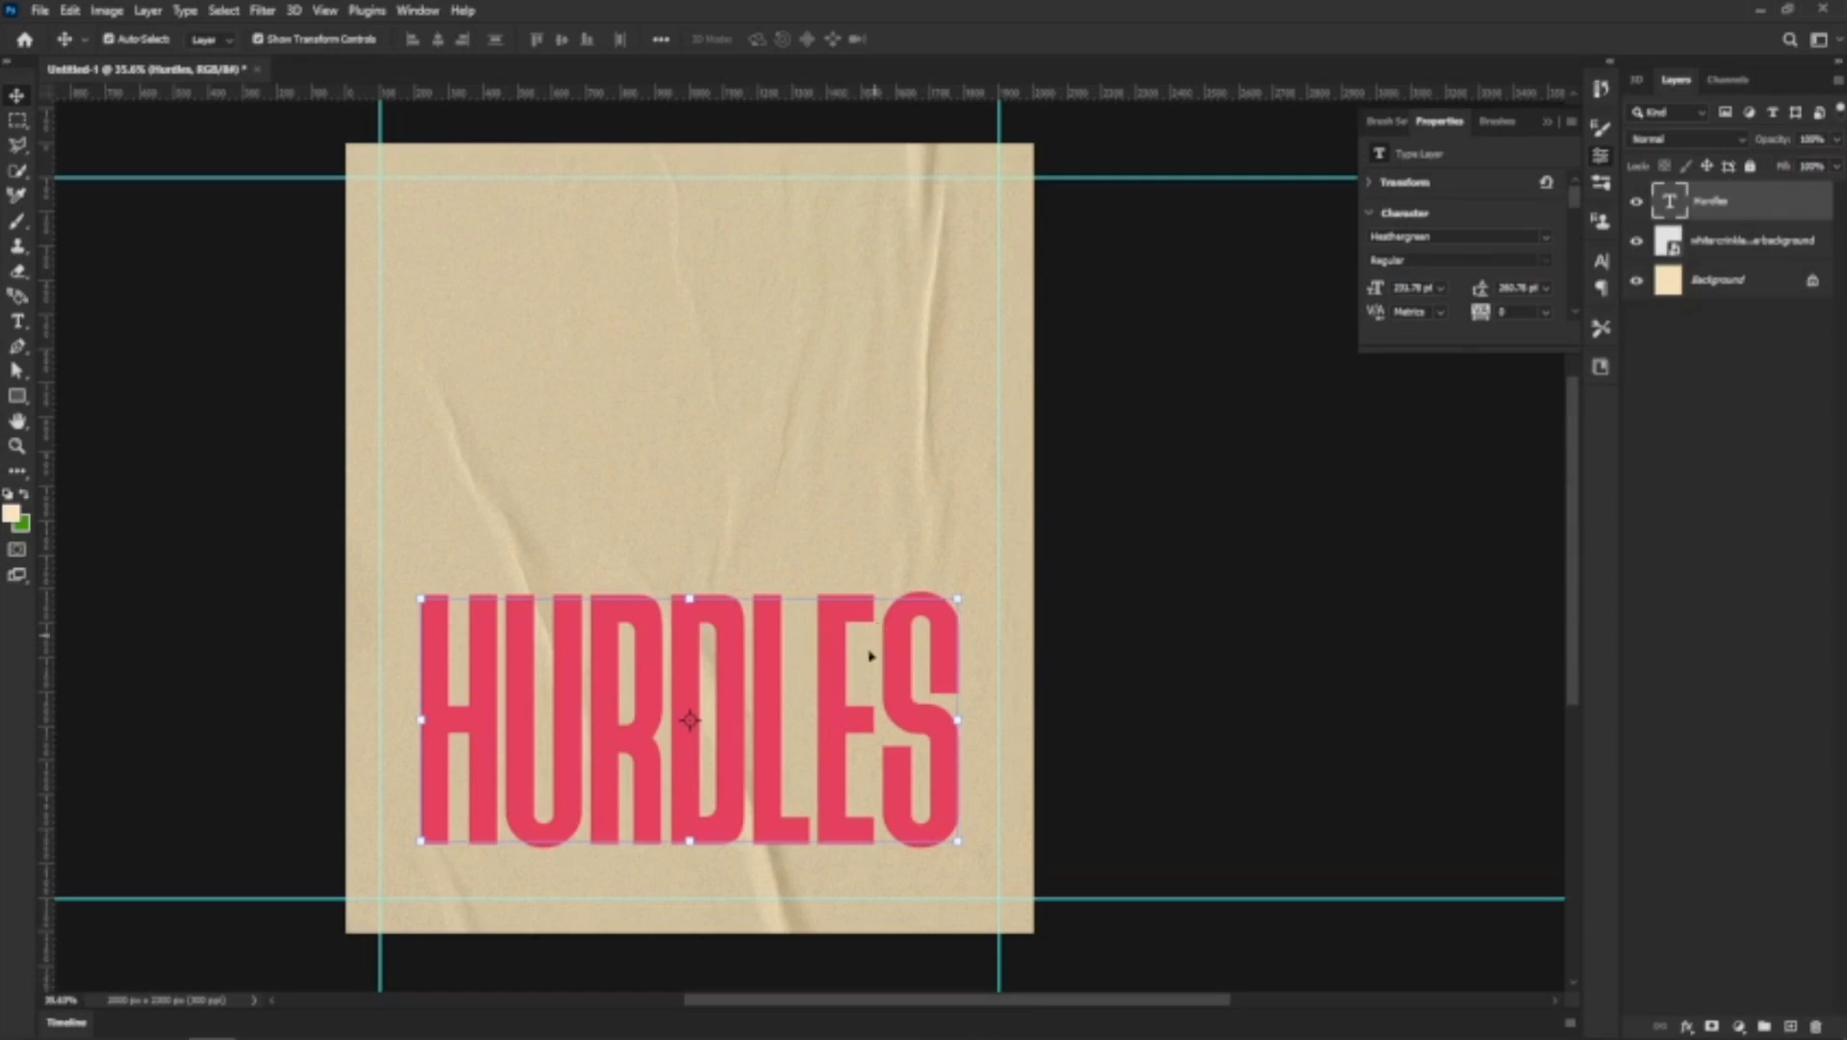
{"action": "key", "text": "ctrl+t"}
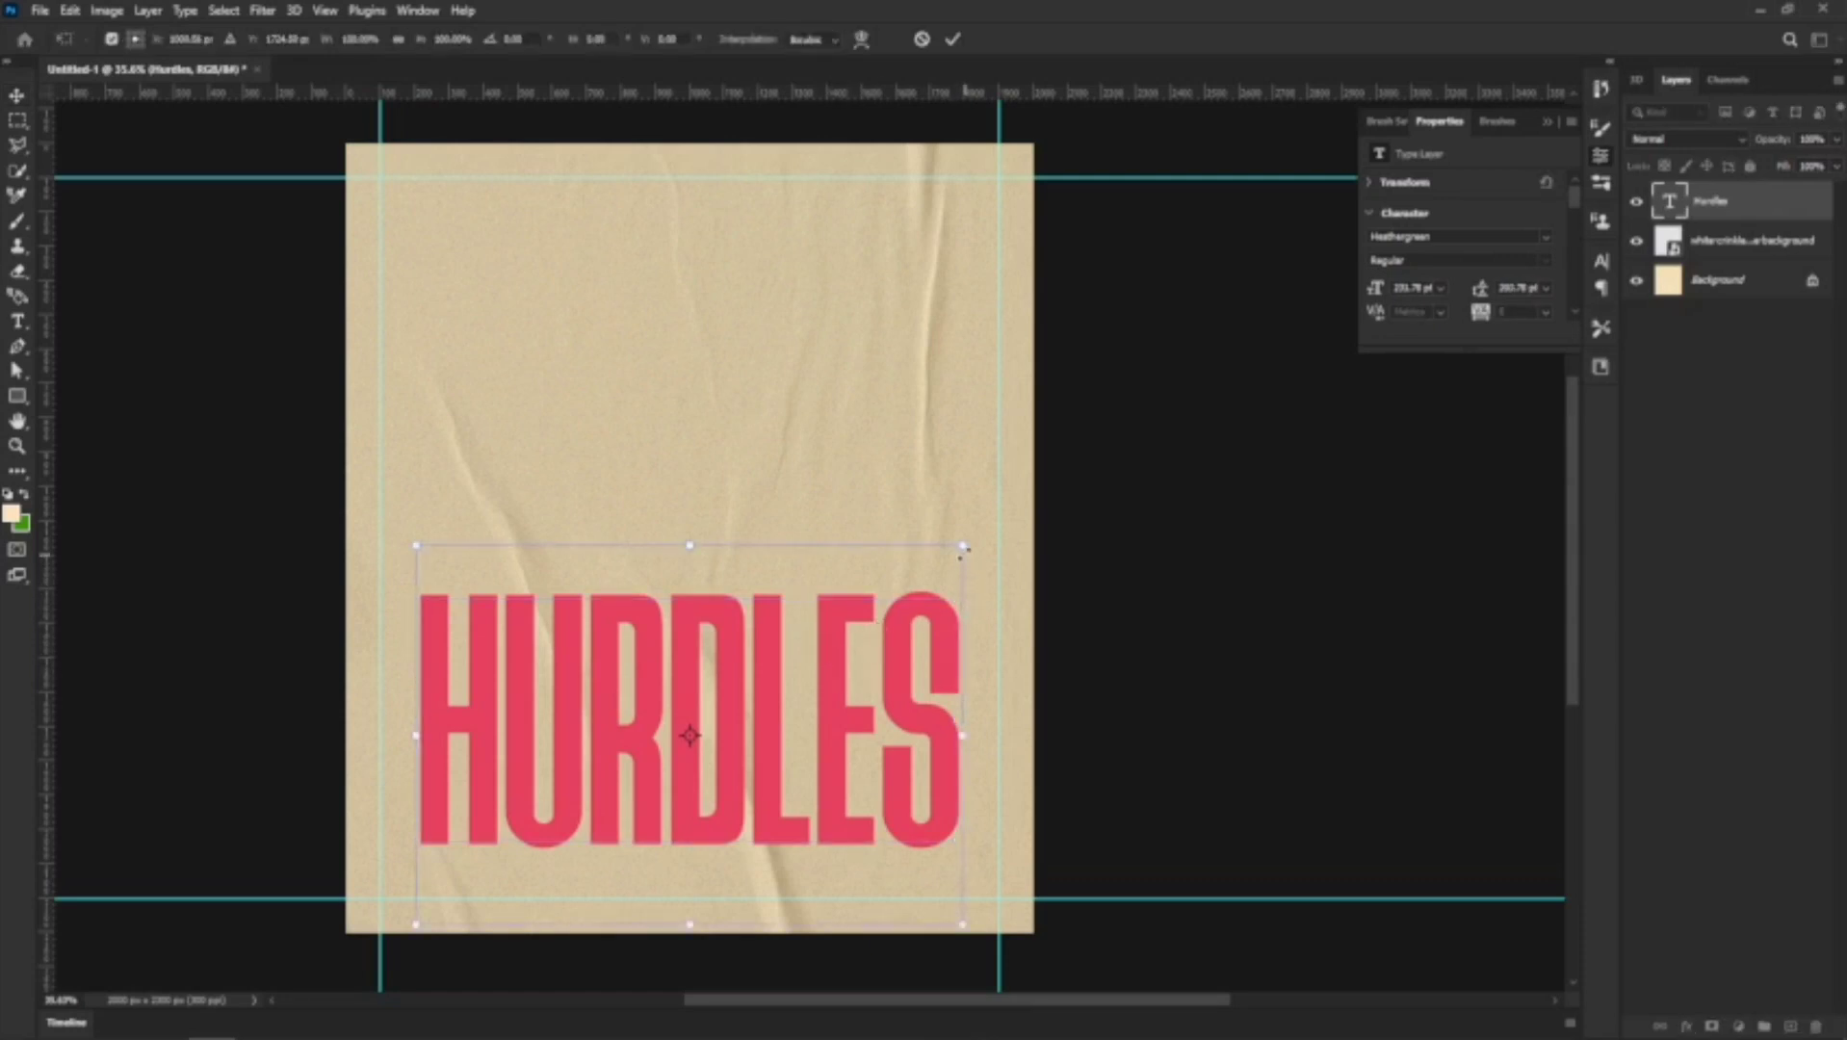
{"action": "left_click_drag", "start_coordinate": [964, 544], "coordinate": [988, 498]}
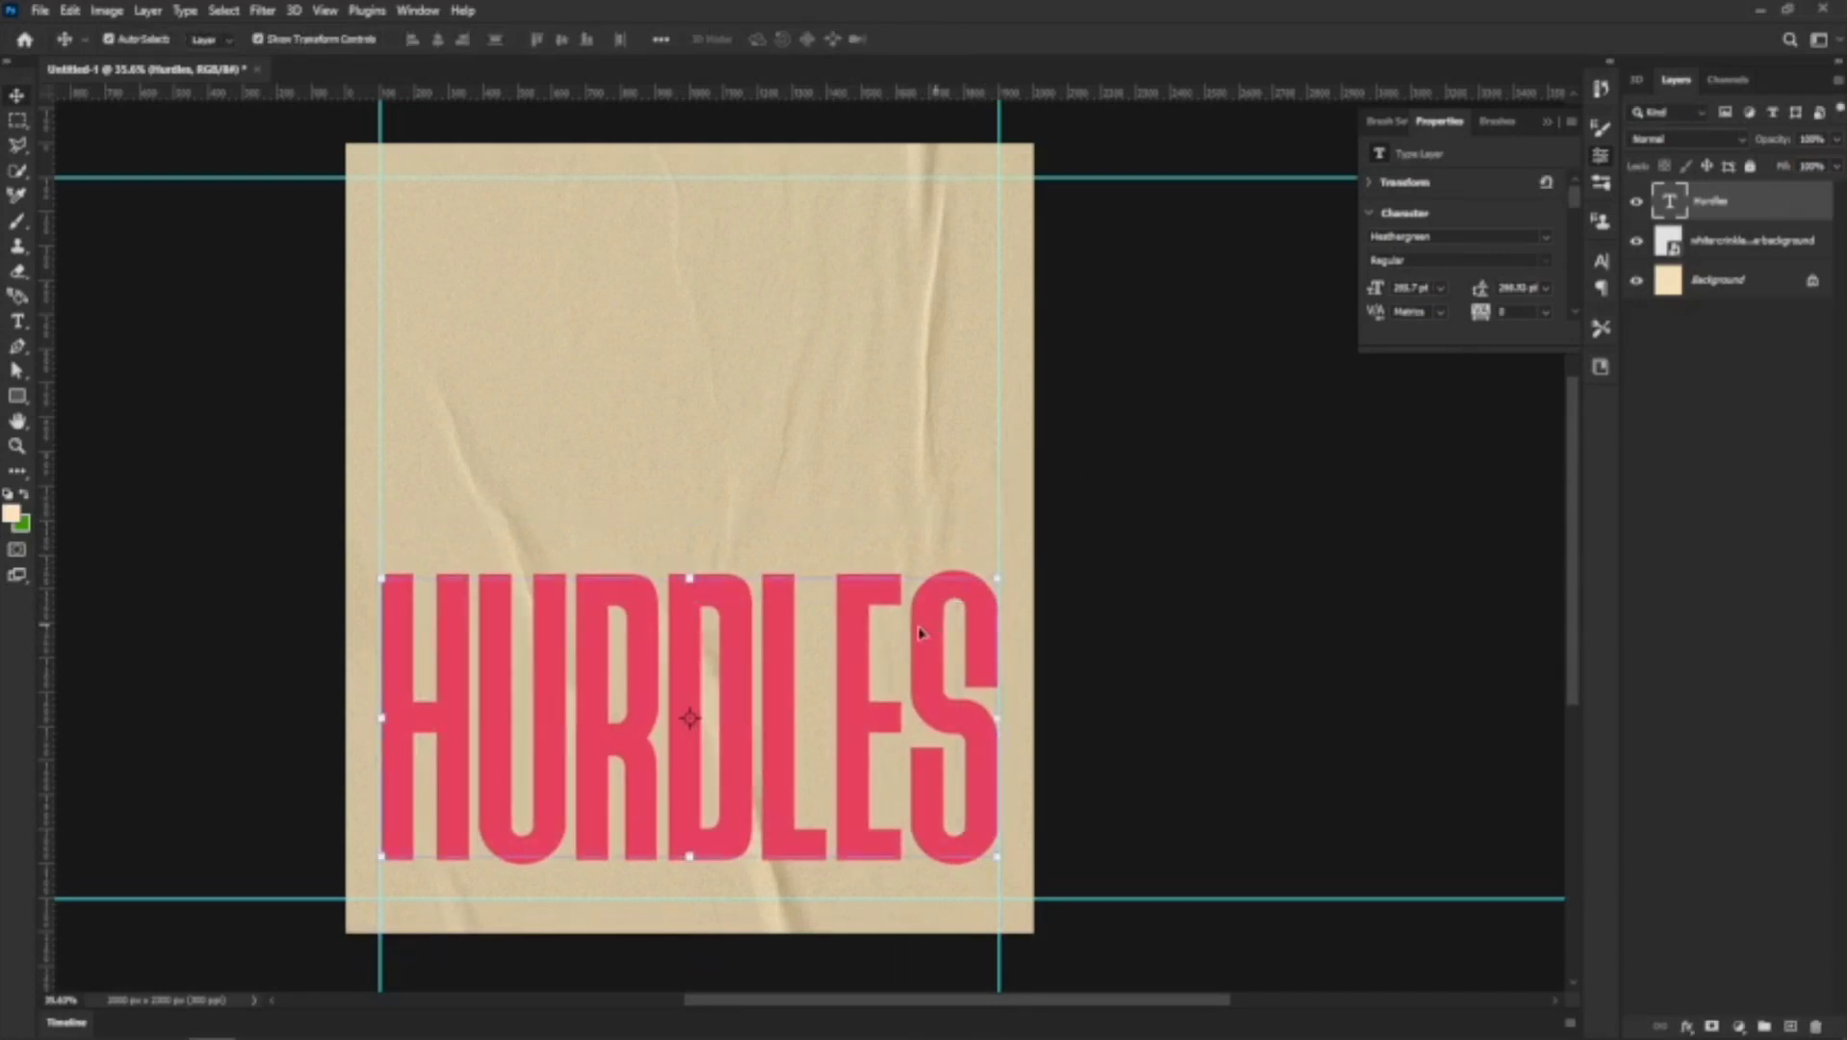
{"action": "key", "text": "Return"}
{"action": "scroll", "coordinate": [655, 674], "scroll_direction": "up", "scroll_amount": 2}
{"action": "mouse_move", "coordinate": [654, 655]}
{"action": "left_mouse_down"}
{"action": "mouse_move", "coordinate": [648, 691]}
{"action": "mouse_move", "coordinate": [652, 645]}
{"action": "mouse_move", "coordinate": [658, 666]}
{"action": "left_mouse_up"}
Examine how the HURDLES title fits against the side and bottom margin guides
{"action": "scroll", "coordinate": [662, 678], "scroll_direction": "down", "scroll_amount": 3}
{"action": "scroll", "coordinate": [669, 685], "scroll_direction": "up", "scroll_amount": 2}
{"action": "scroll", "coordinate": [674, 684], "scroll_direction": "up", "scroll_amount": 1}
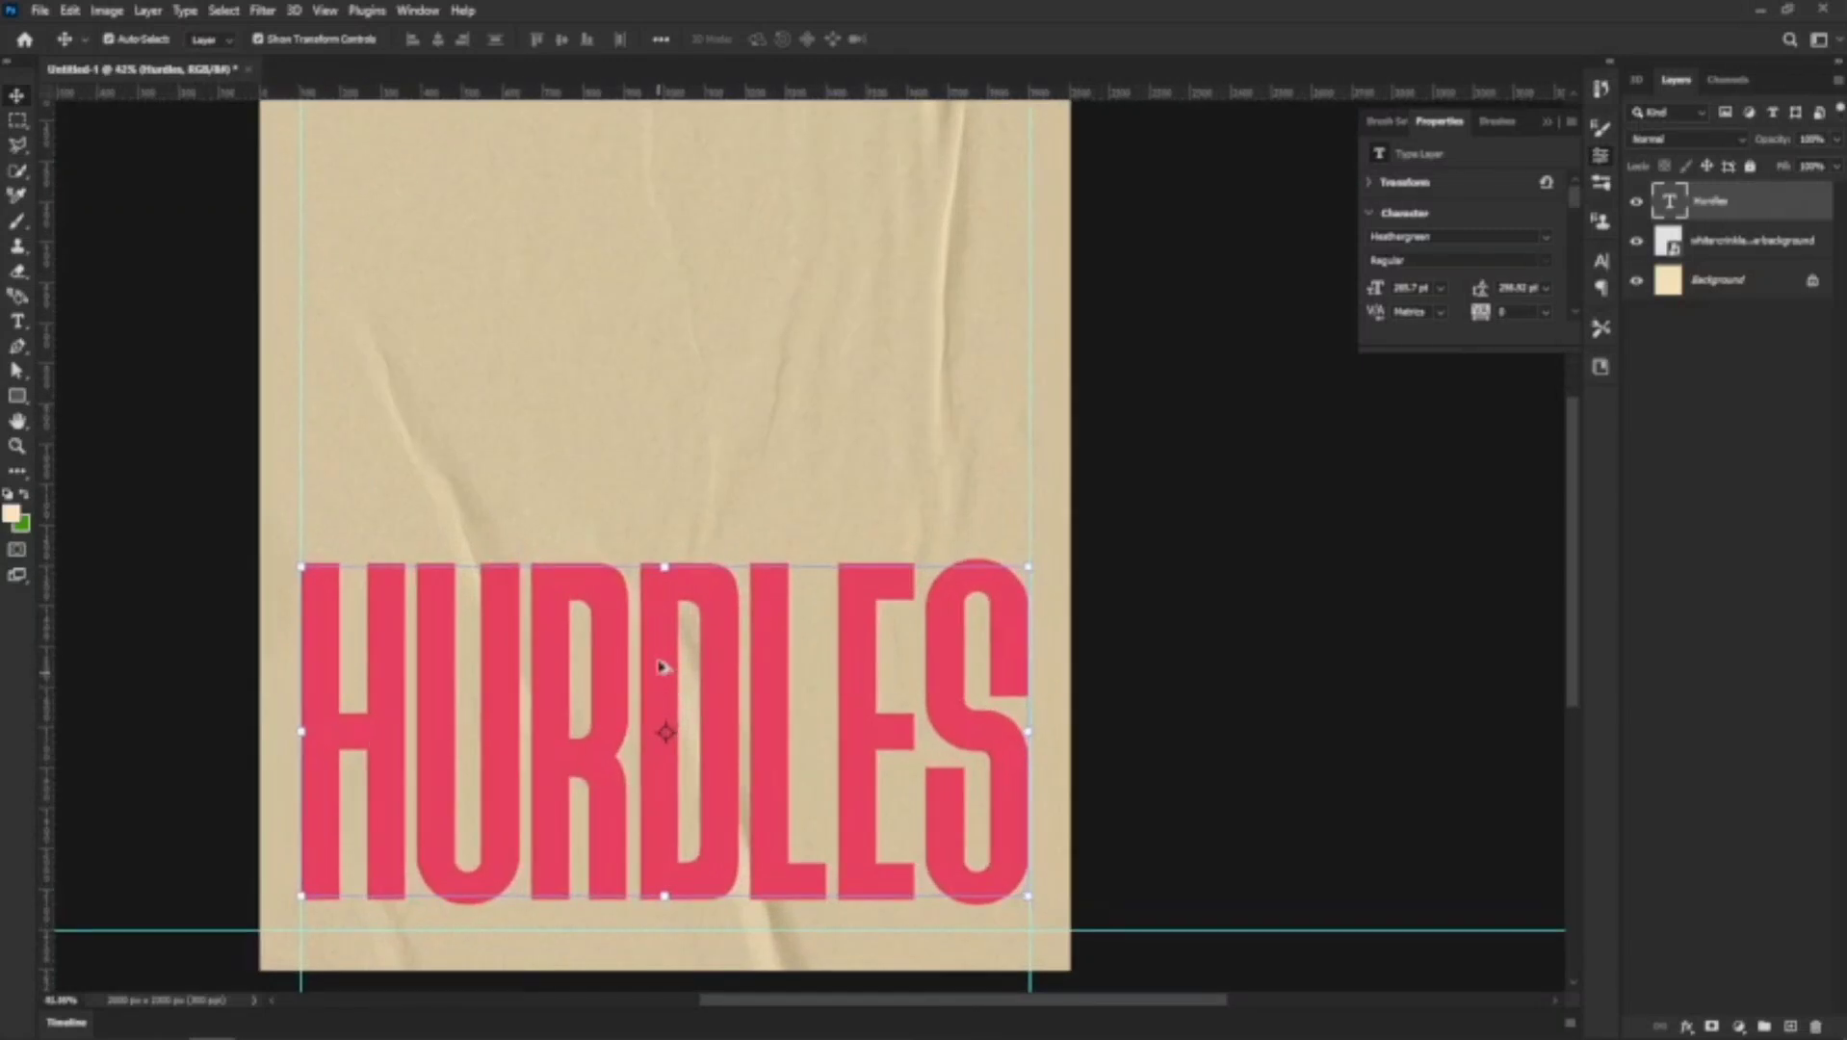
{"action": "scroll", "coordinate": [635, 650], "scroll_direction": "up", "scroll_amount": 1}
{"action": "scroll", "coordinate": [770, 578], "scroll_direction": "down", "scroll_amount": 2}
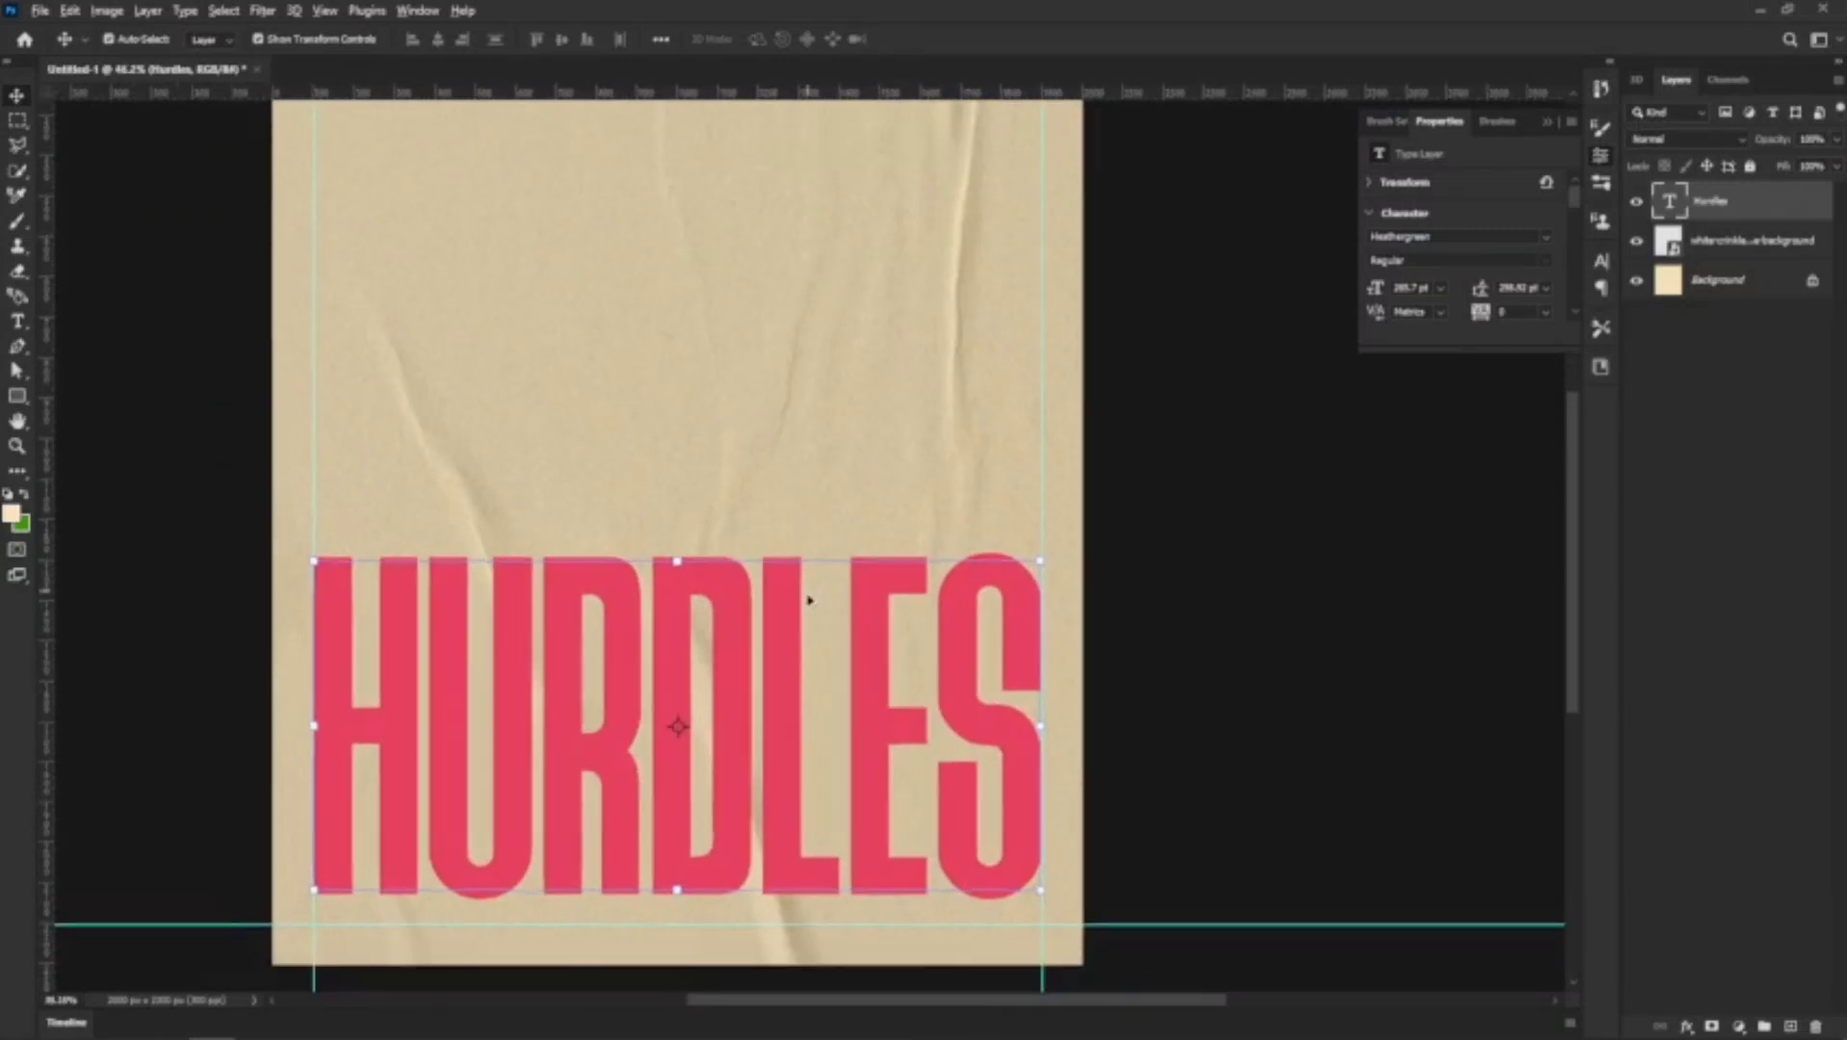
{"action": "scroll", "coordinate": [742, 626], "scroll_direction": "up", "scroll_amount": 2}
{"action": "scroll", "coordinate": [732, 631], "scroll_direction": "up", "scroll_amount": 1}
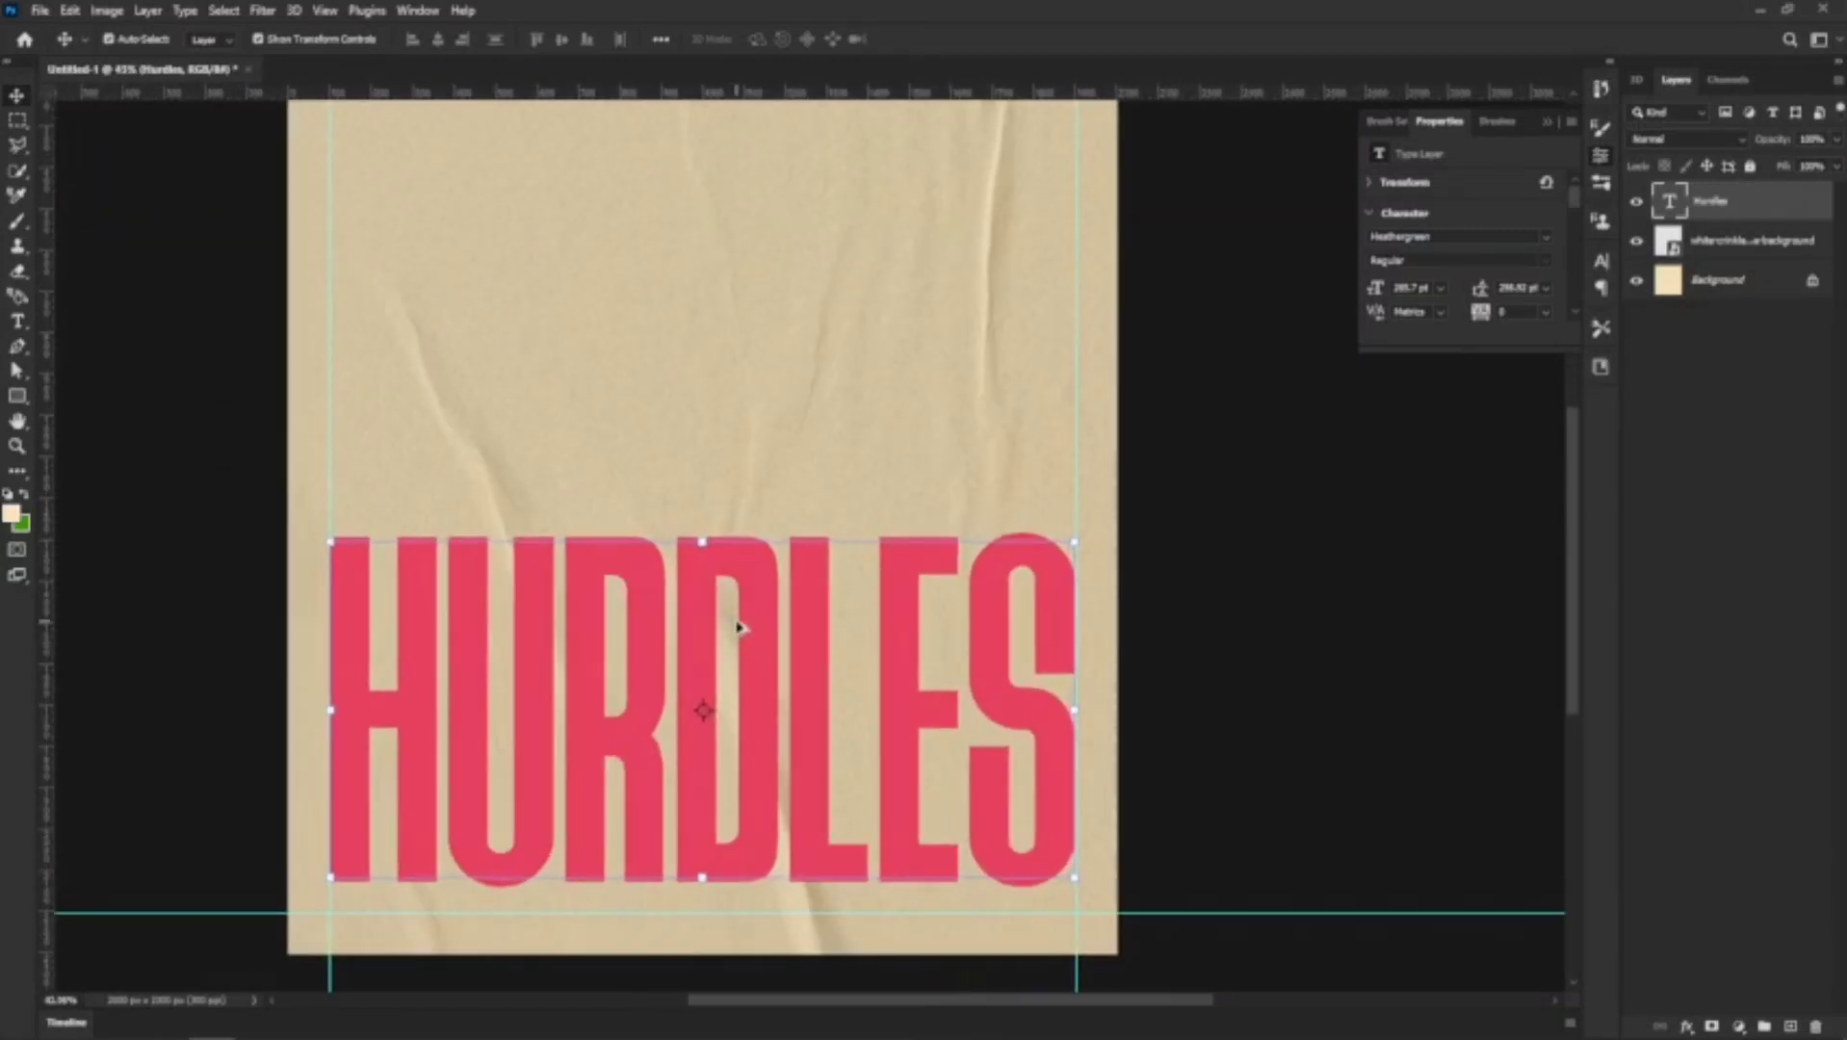
{"action": "scroll", "coordinate": [595, 663], "scroll_direction": "down", "scroll_amount": 2}
{"action": "scroll", "coordinate": [624, 686], "scroll_direction": "up", "scroll_amount": 1}
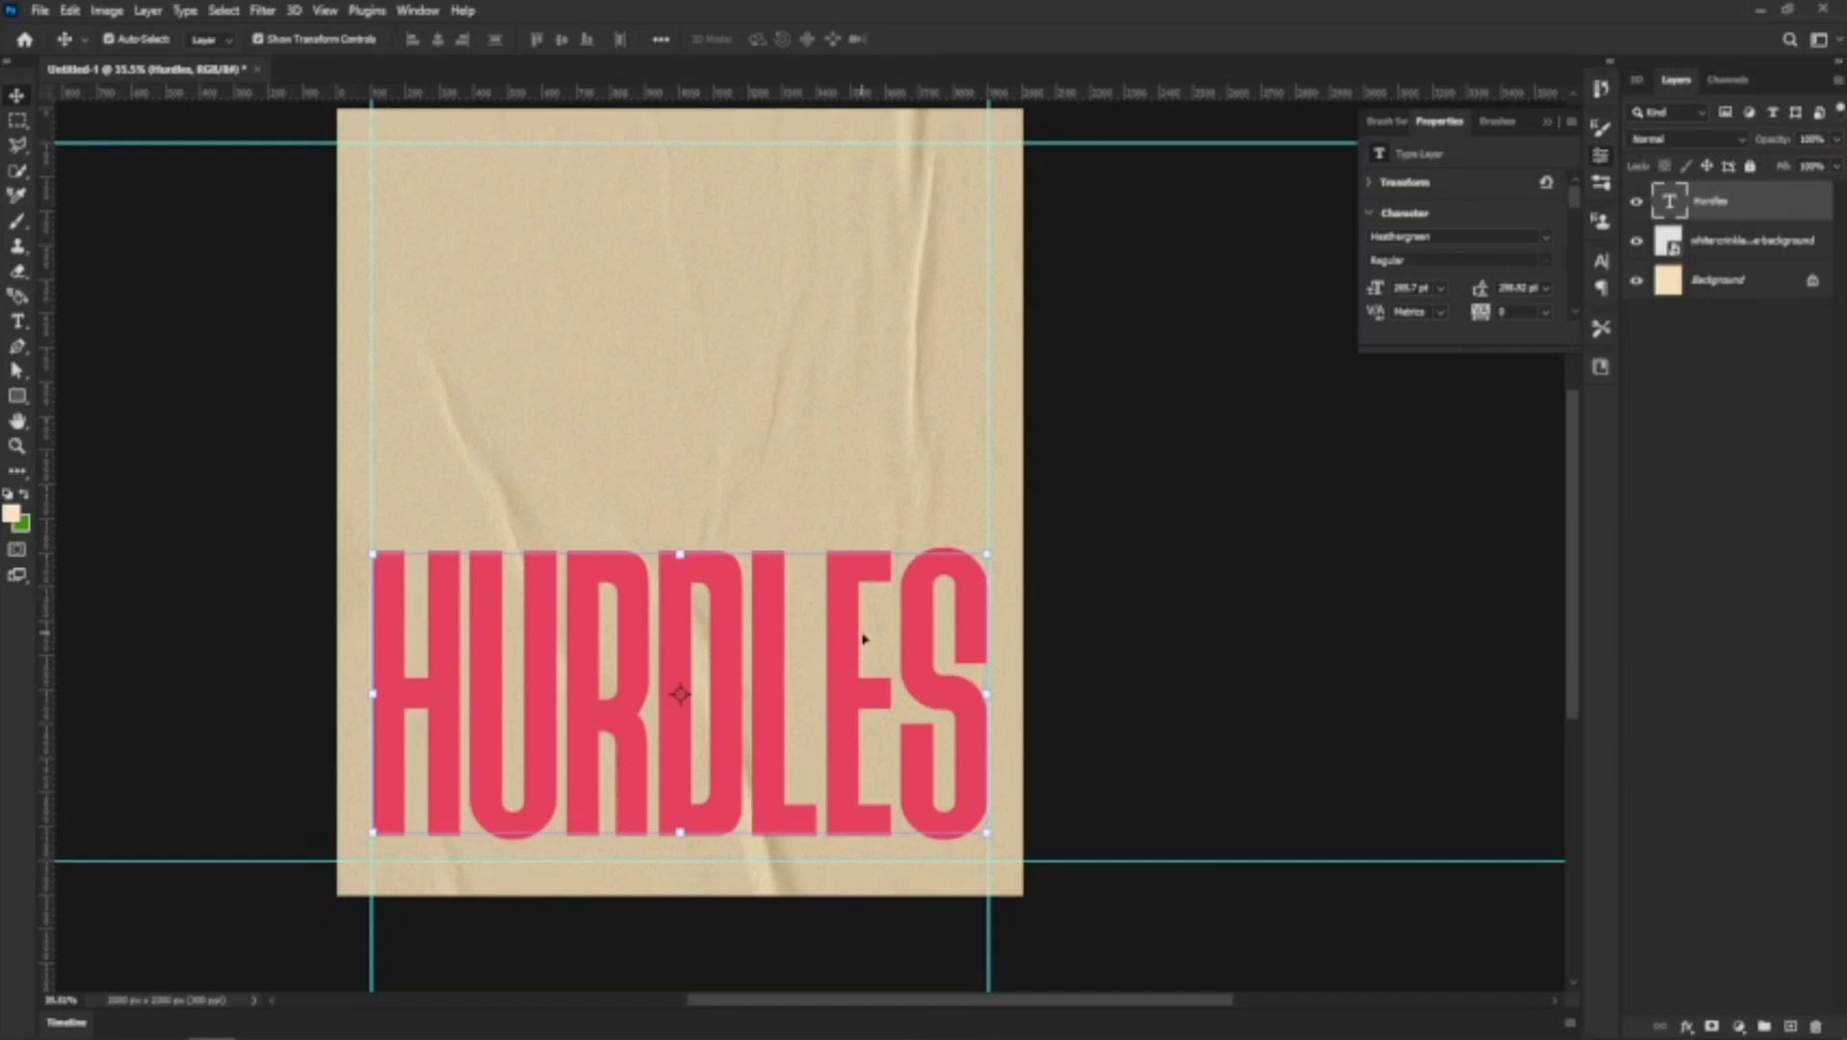
Add a Gradient Overlay effect to the HURDLES text layer
{"action": "scroll", "coordinate": [538, 742], "scroll_direction": "up", "scroll_amount": 1}
{"action": "scroll", "coordinate": [544, 722], "scroll_direction": "down", "scroll_amount": 2}
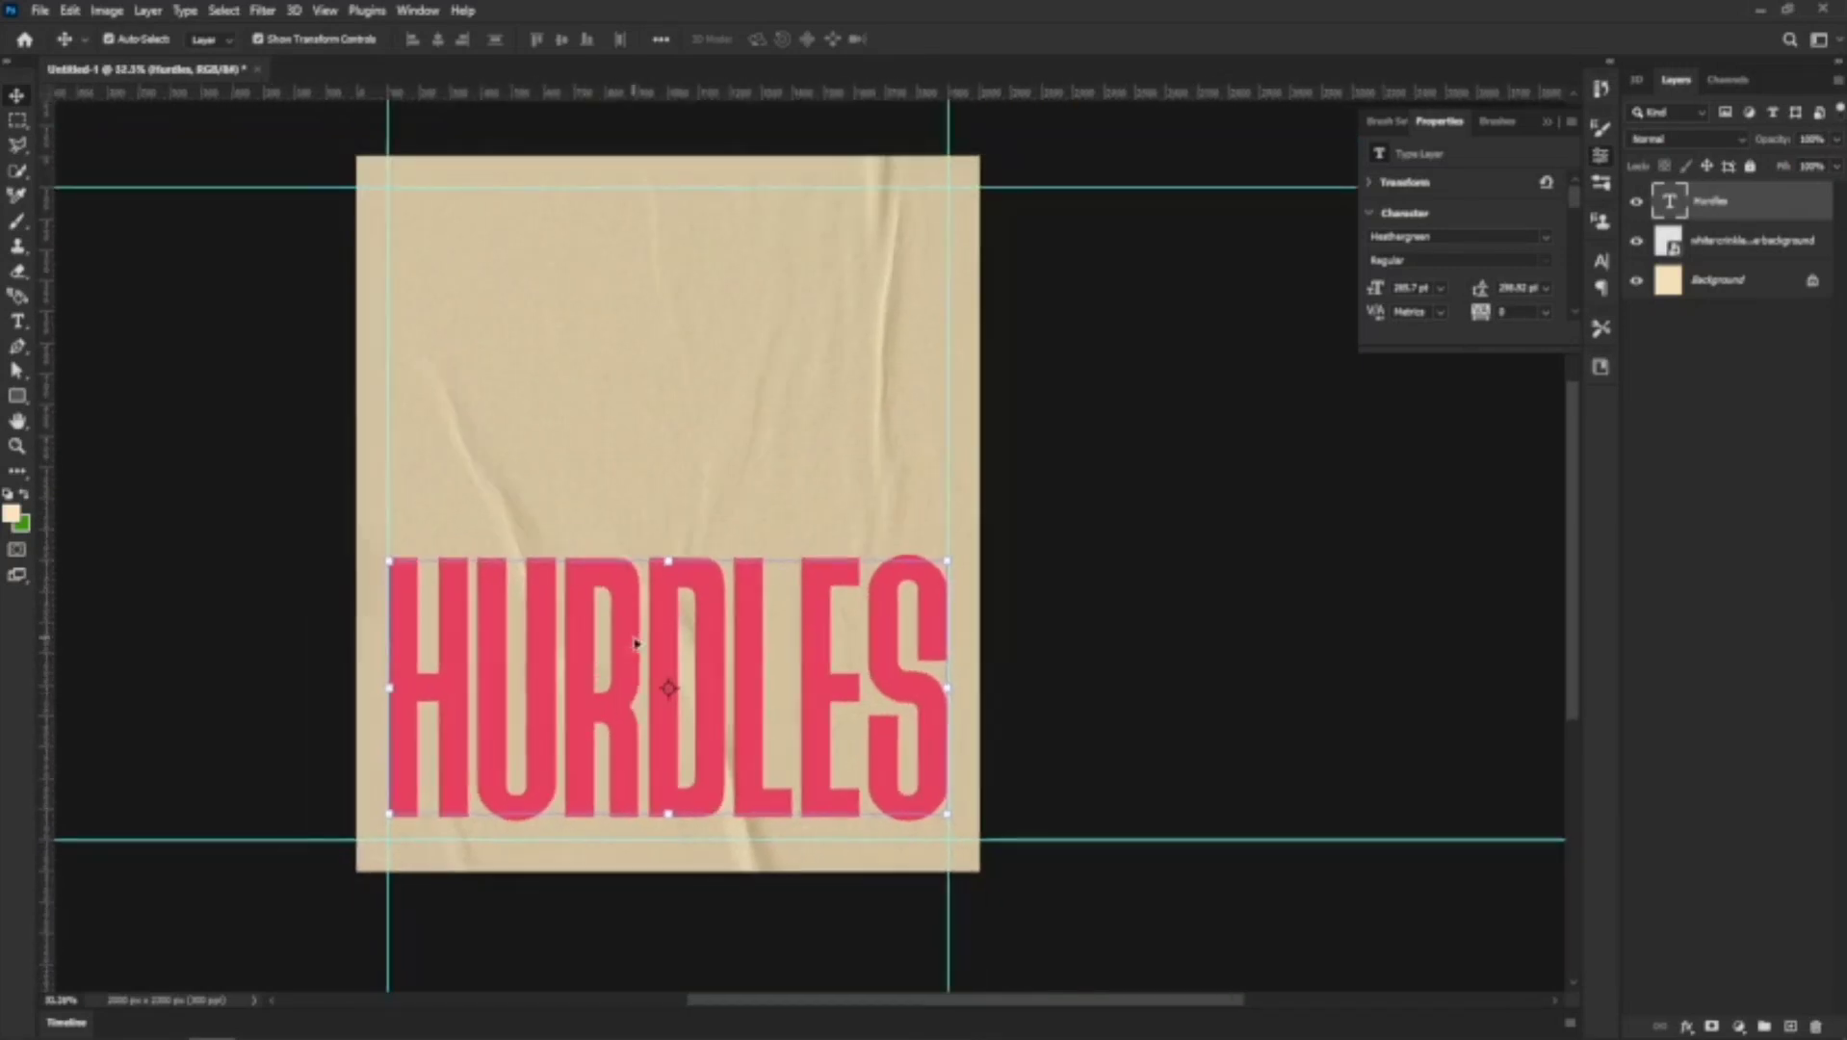
{"action": "scroll", "coordinate": [659, 702], "scroll_direction": "up", "scroll_amount": 1}
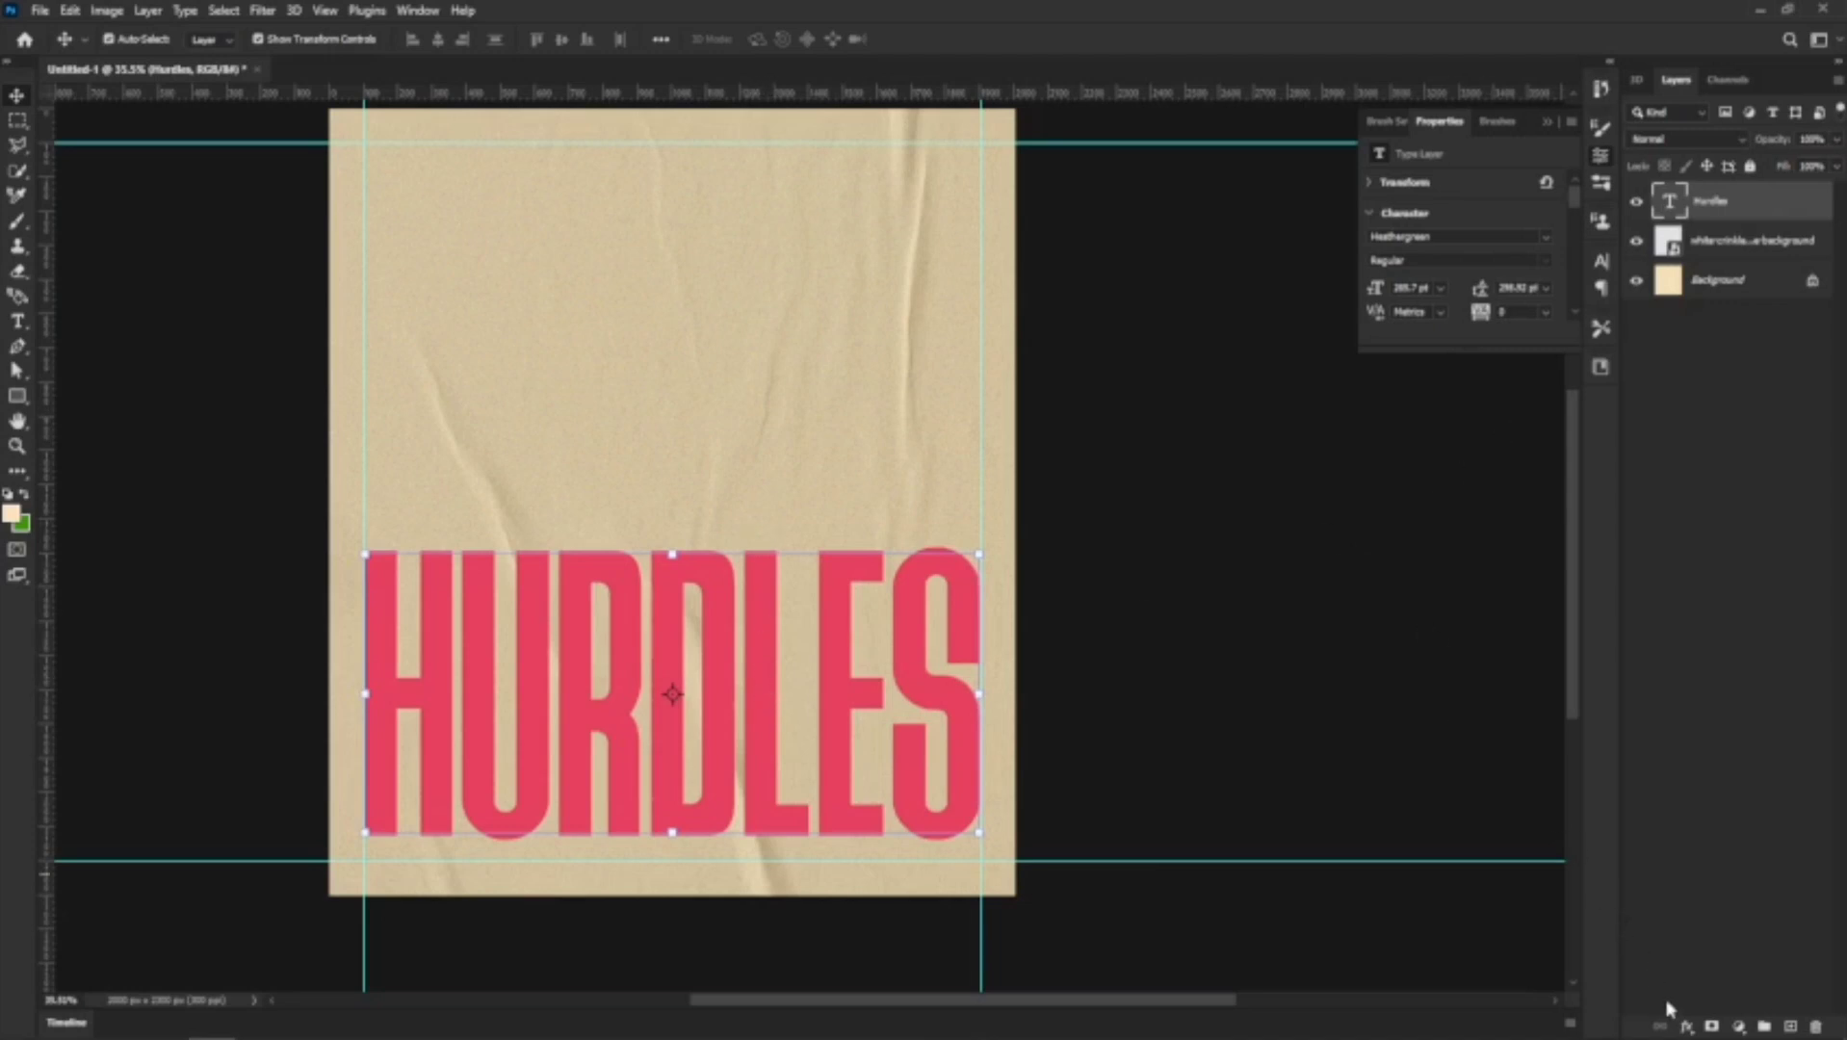
{"action": "left_click", "coordinate": [1686, 1031]}
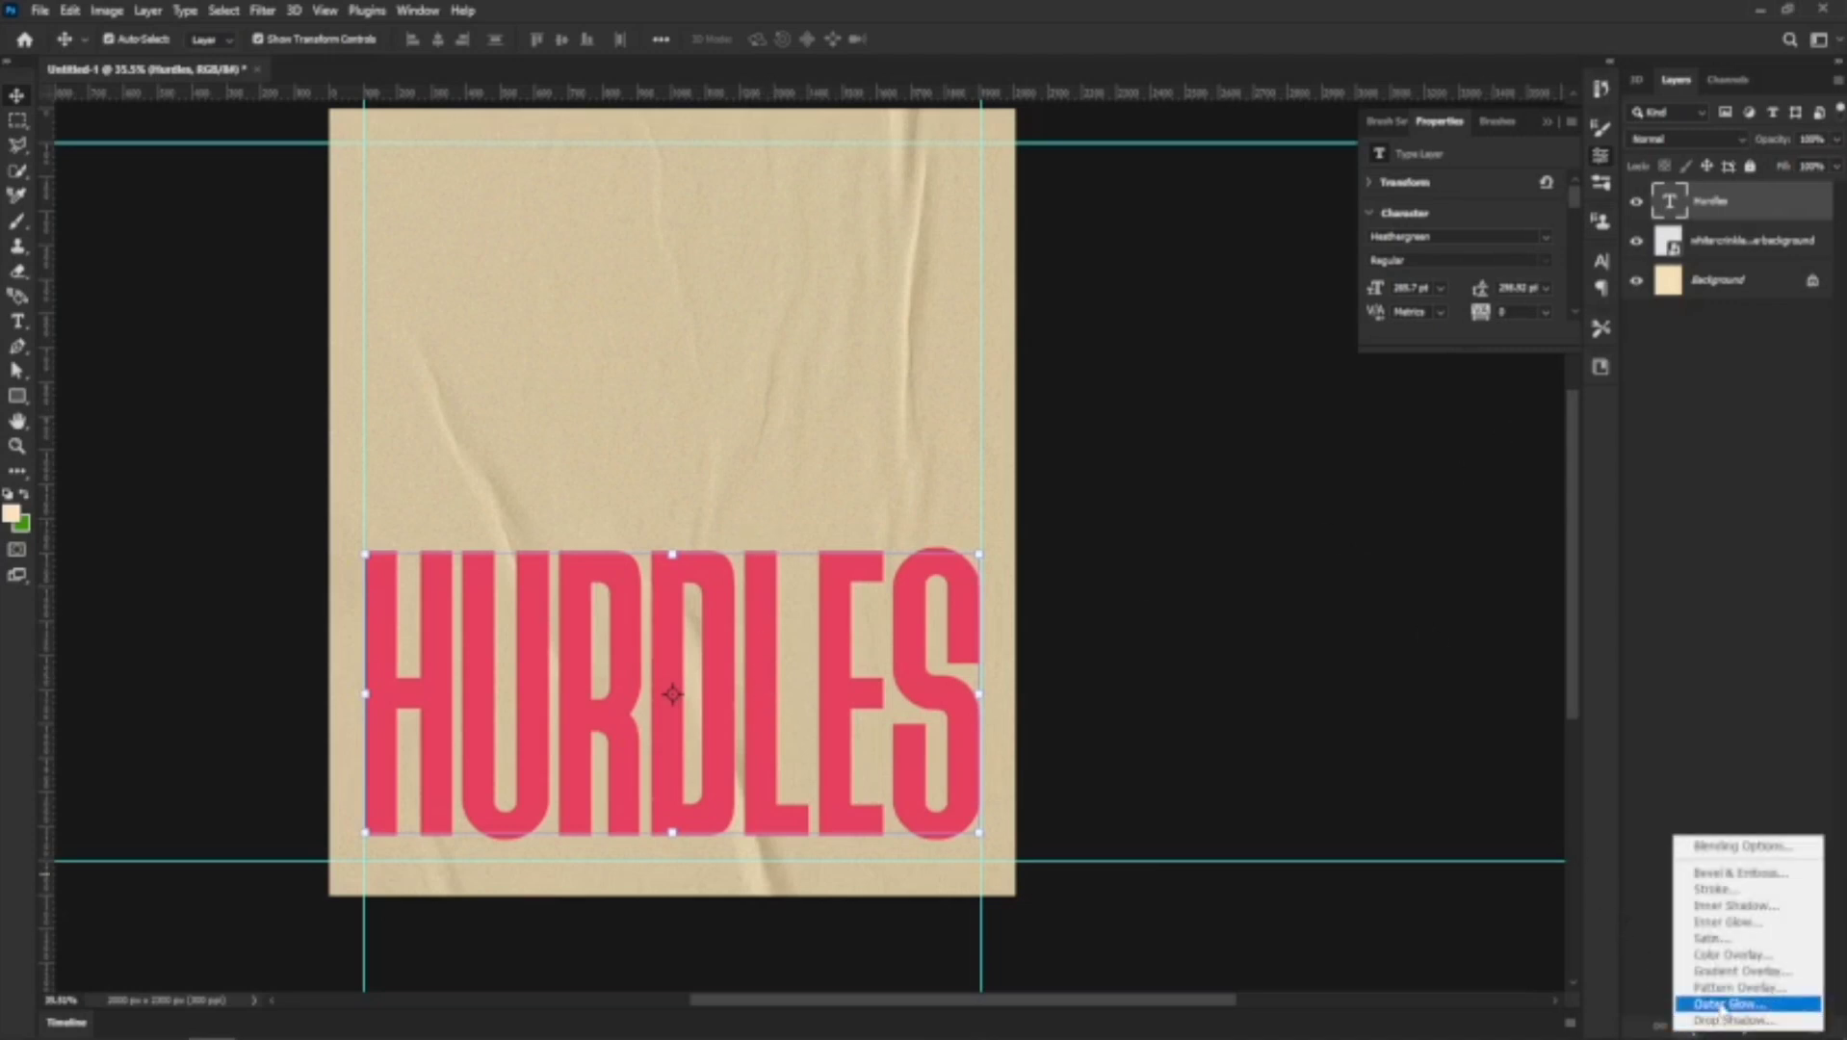
{"action": "left_click", "coordinate": [1733, 971]}
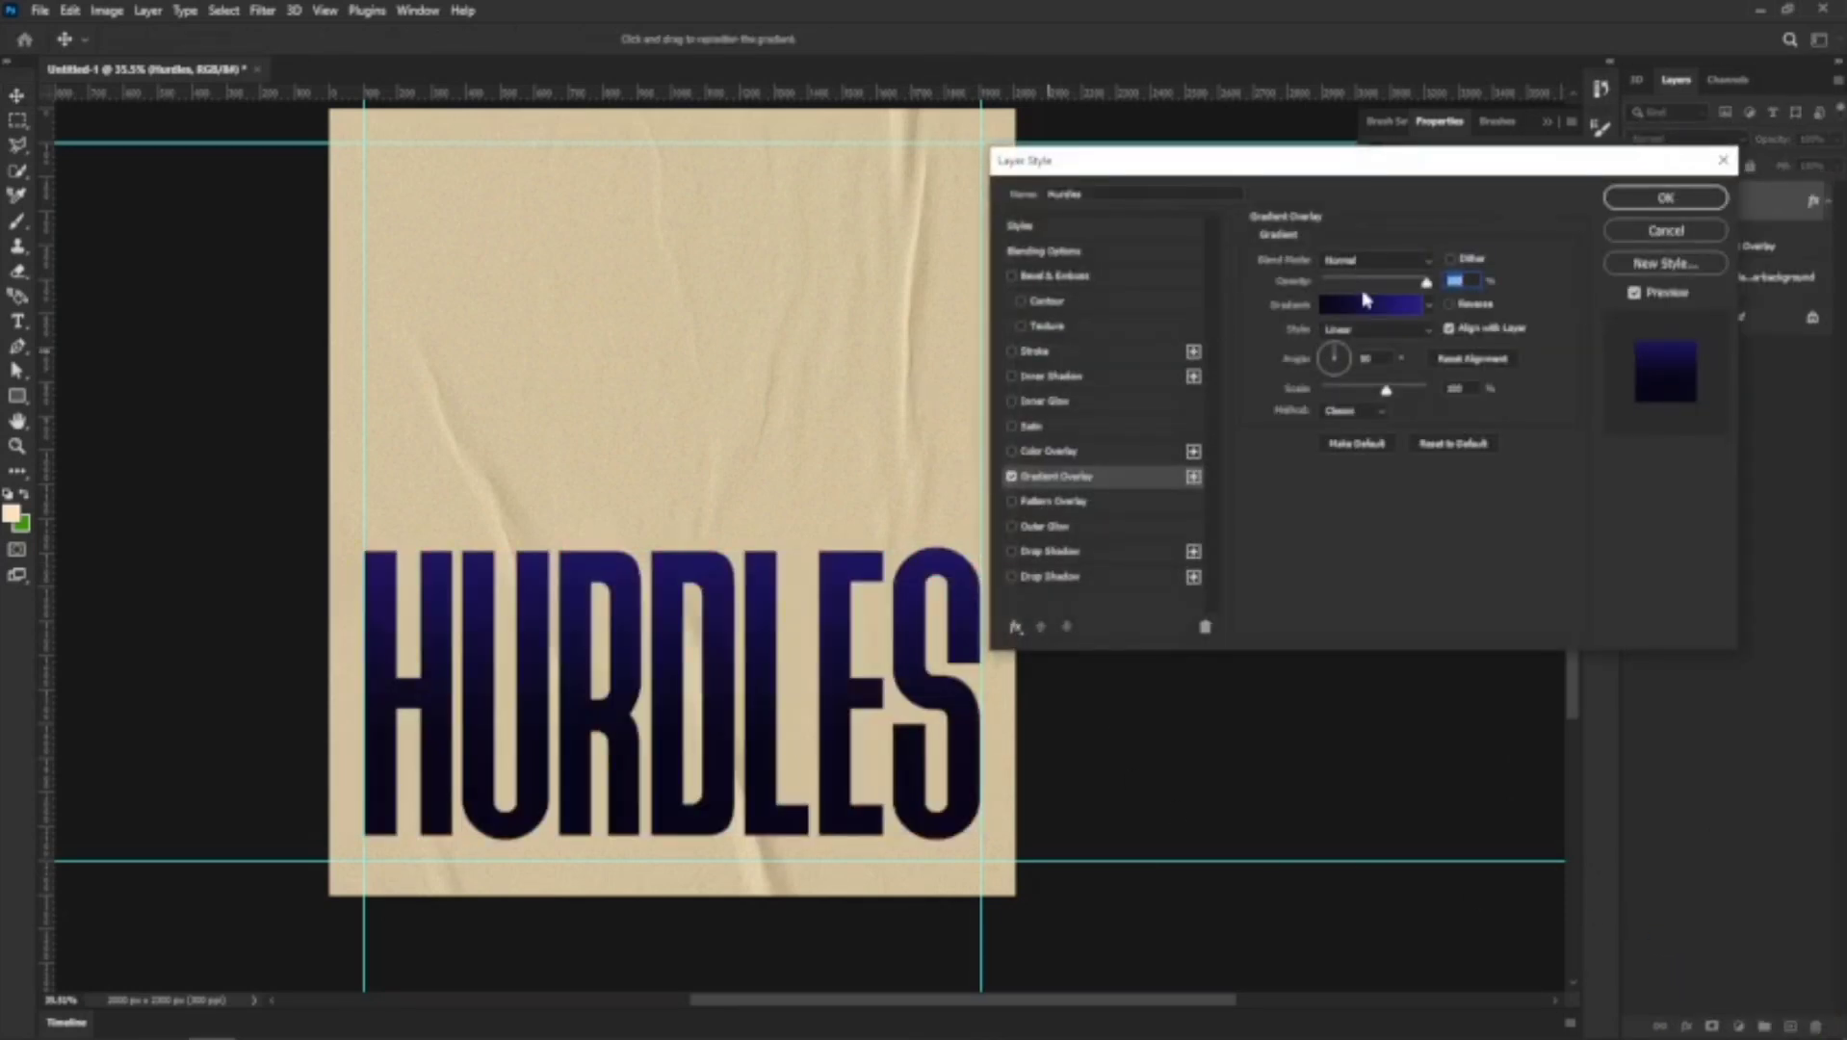
Copy the Magenta code e54160 from Text.txt and set it as the colour of the overlay gradient's end stop
{"action": "left_click", "coordinate": [1362, 306]}
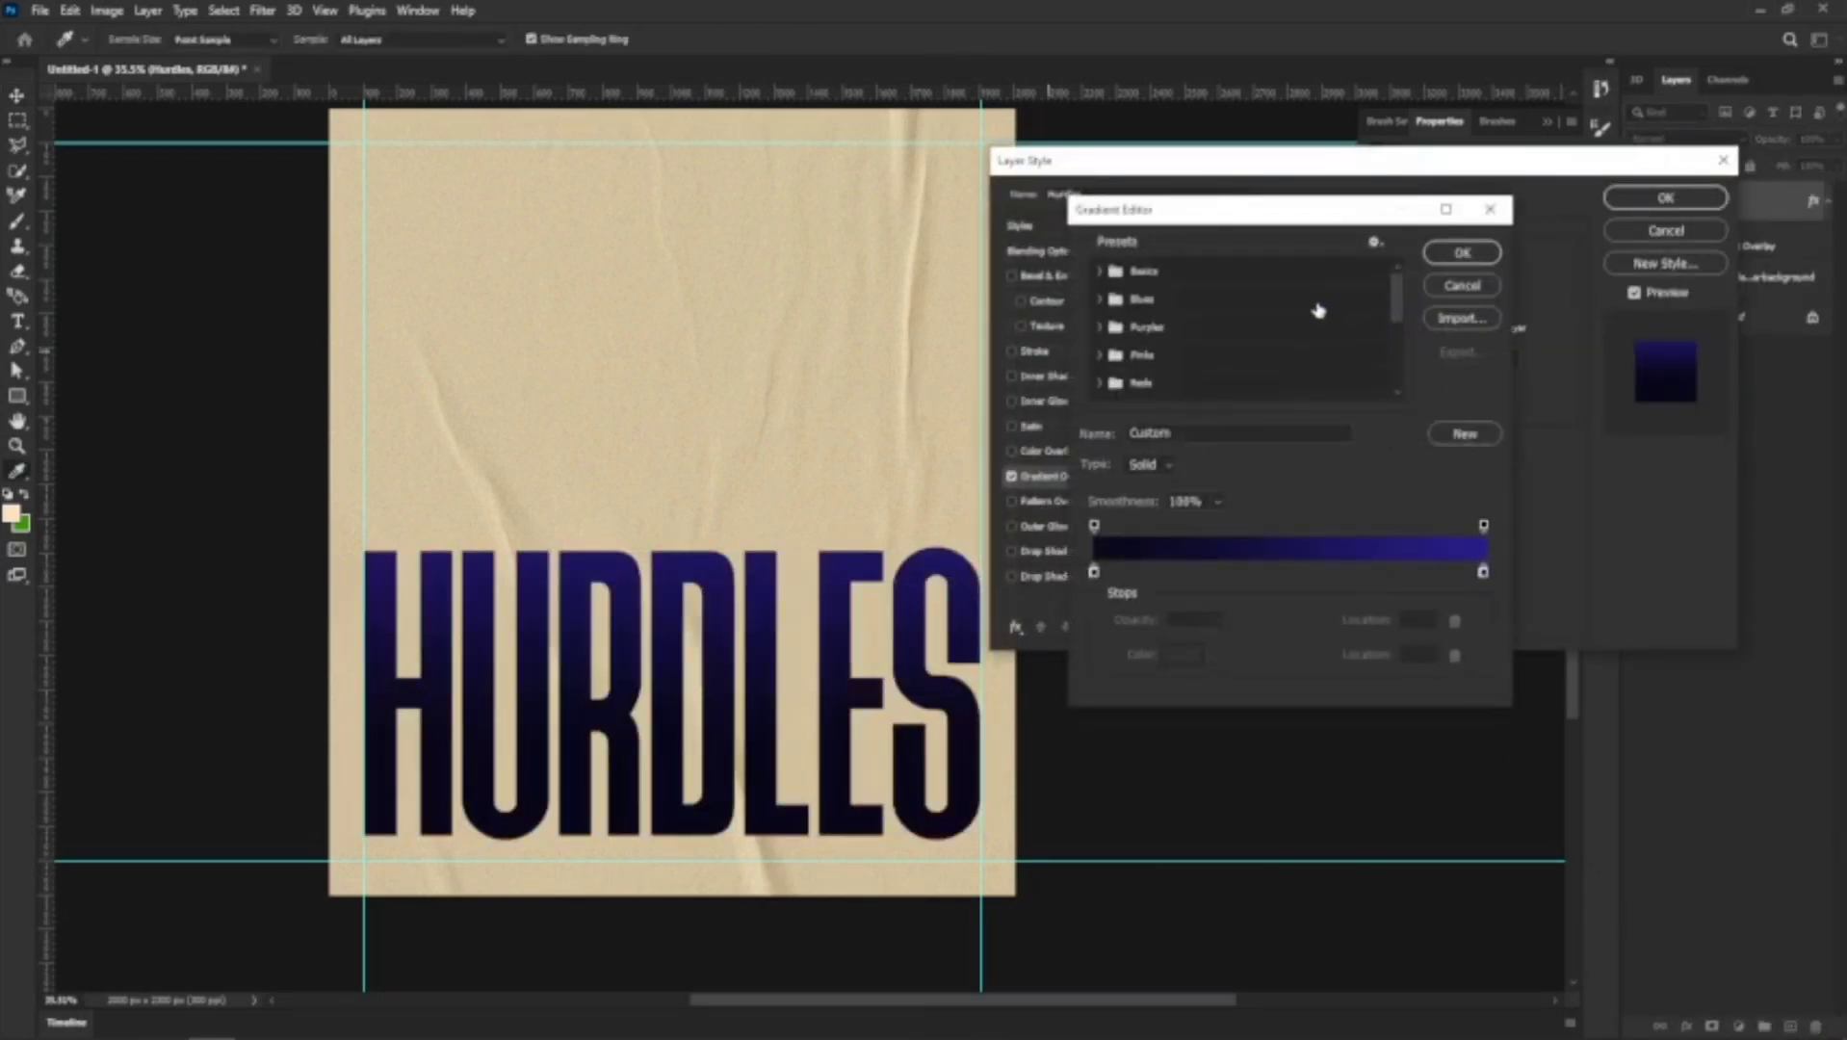
{"action": "left_click", "coordinate": [494, 1019]}
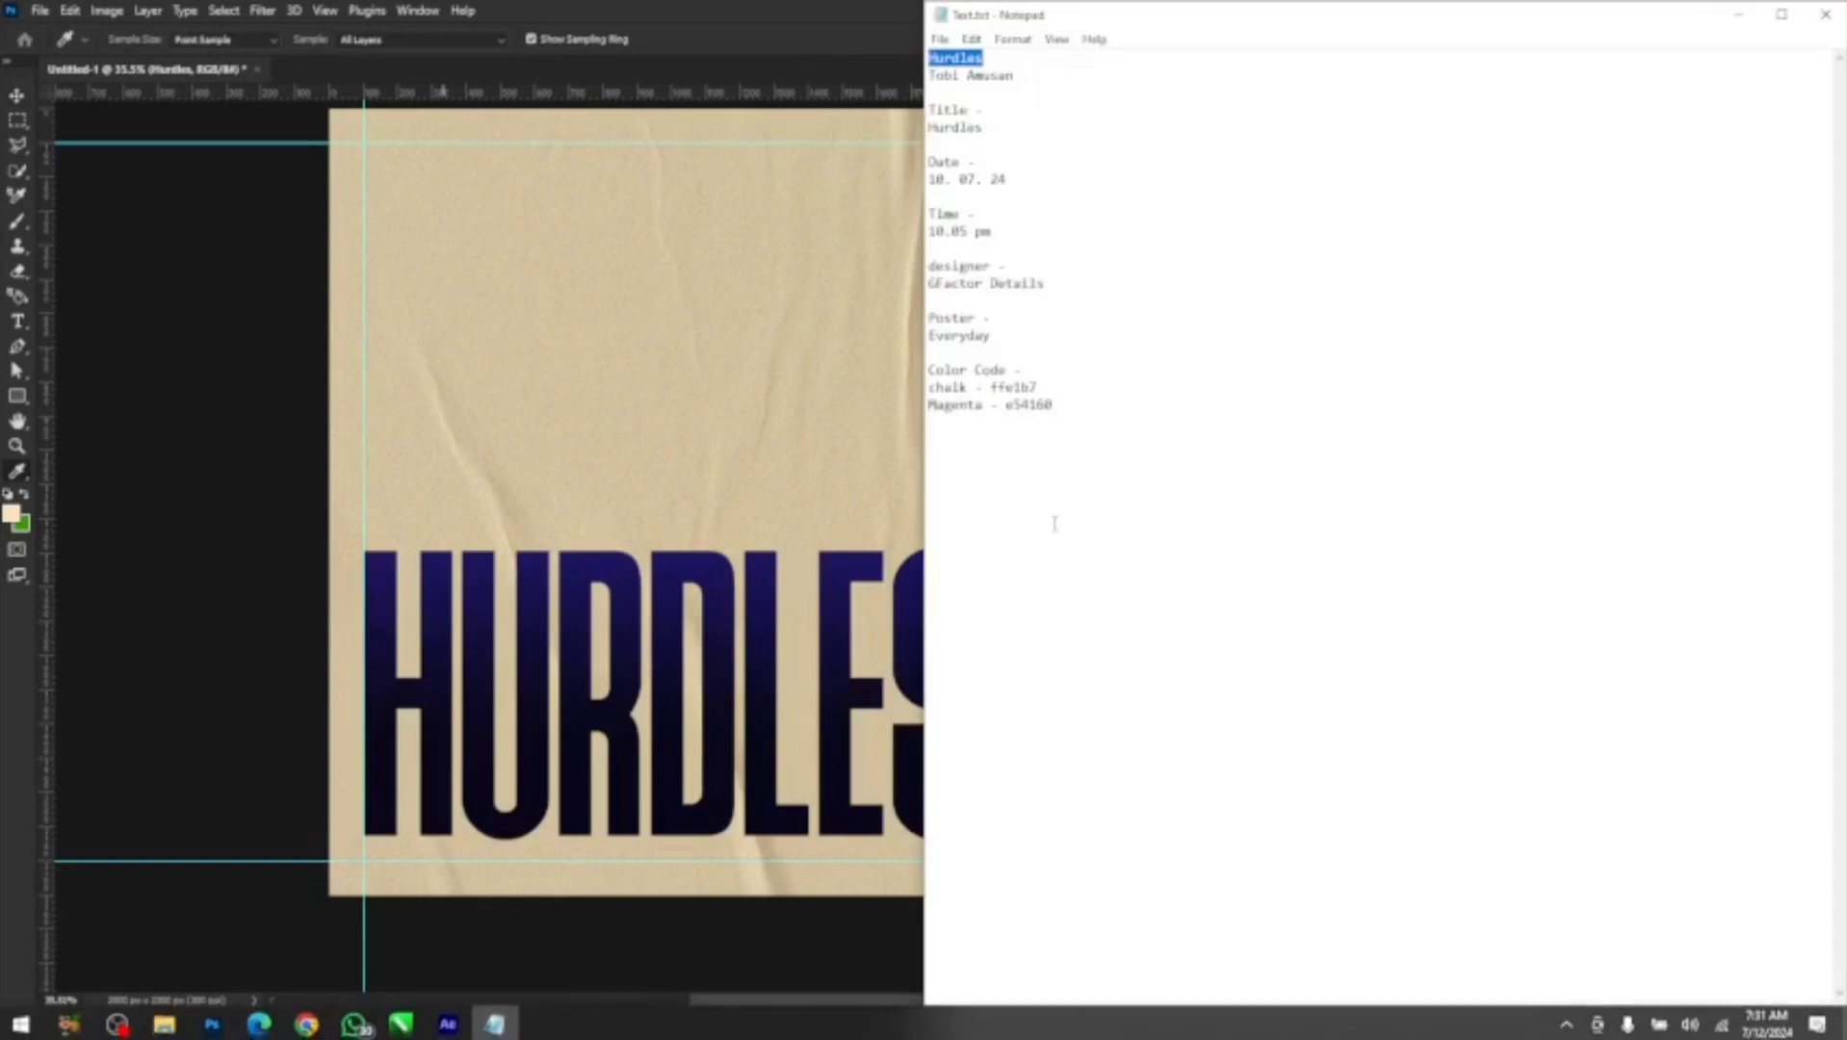
{"action": "double_click", "coordinate": [1030, 406]}
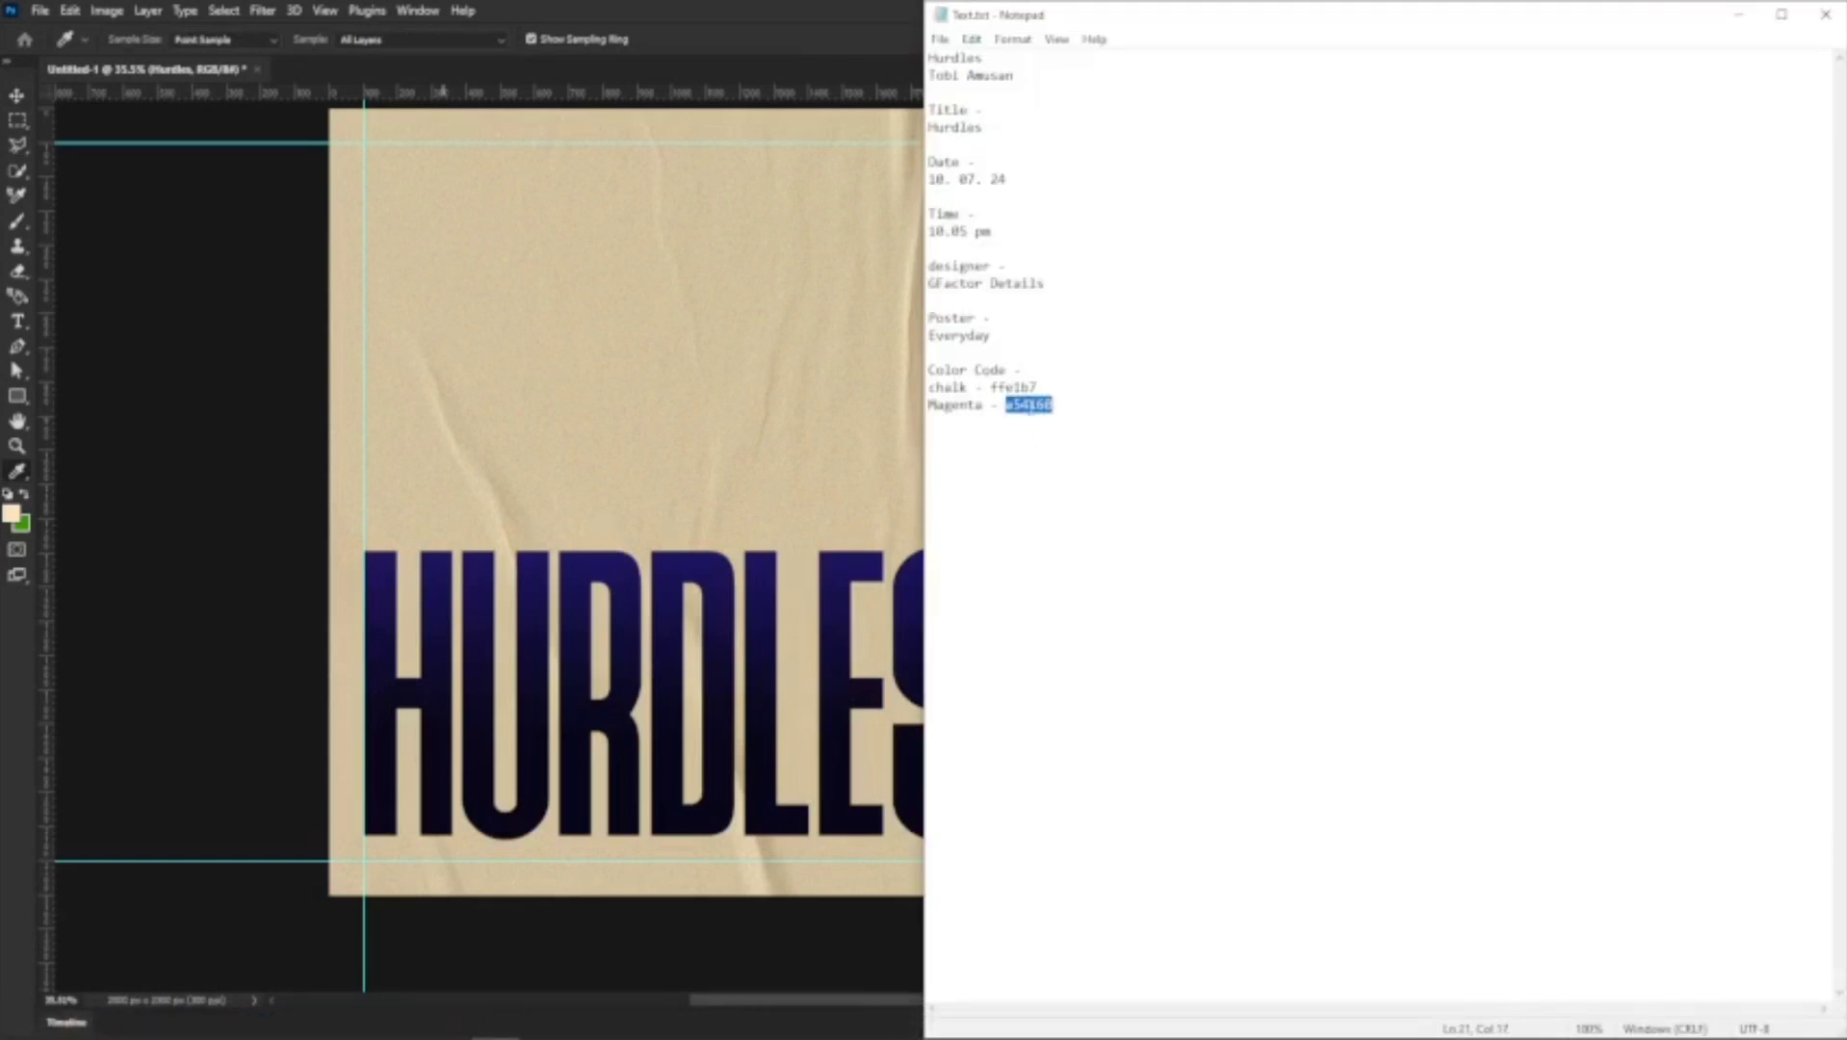
{"action": "left_click", "coordinate": [1738, 14]}
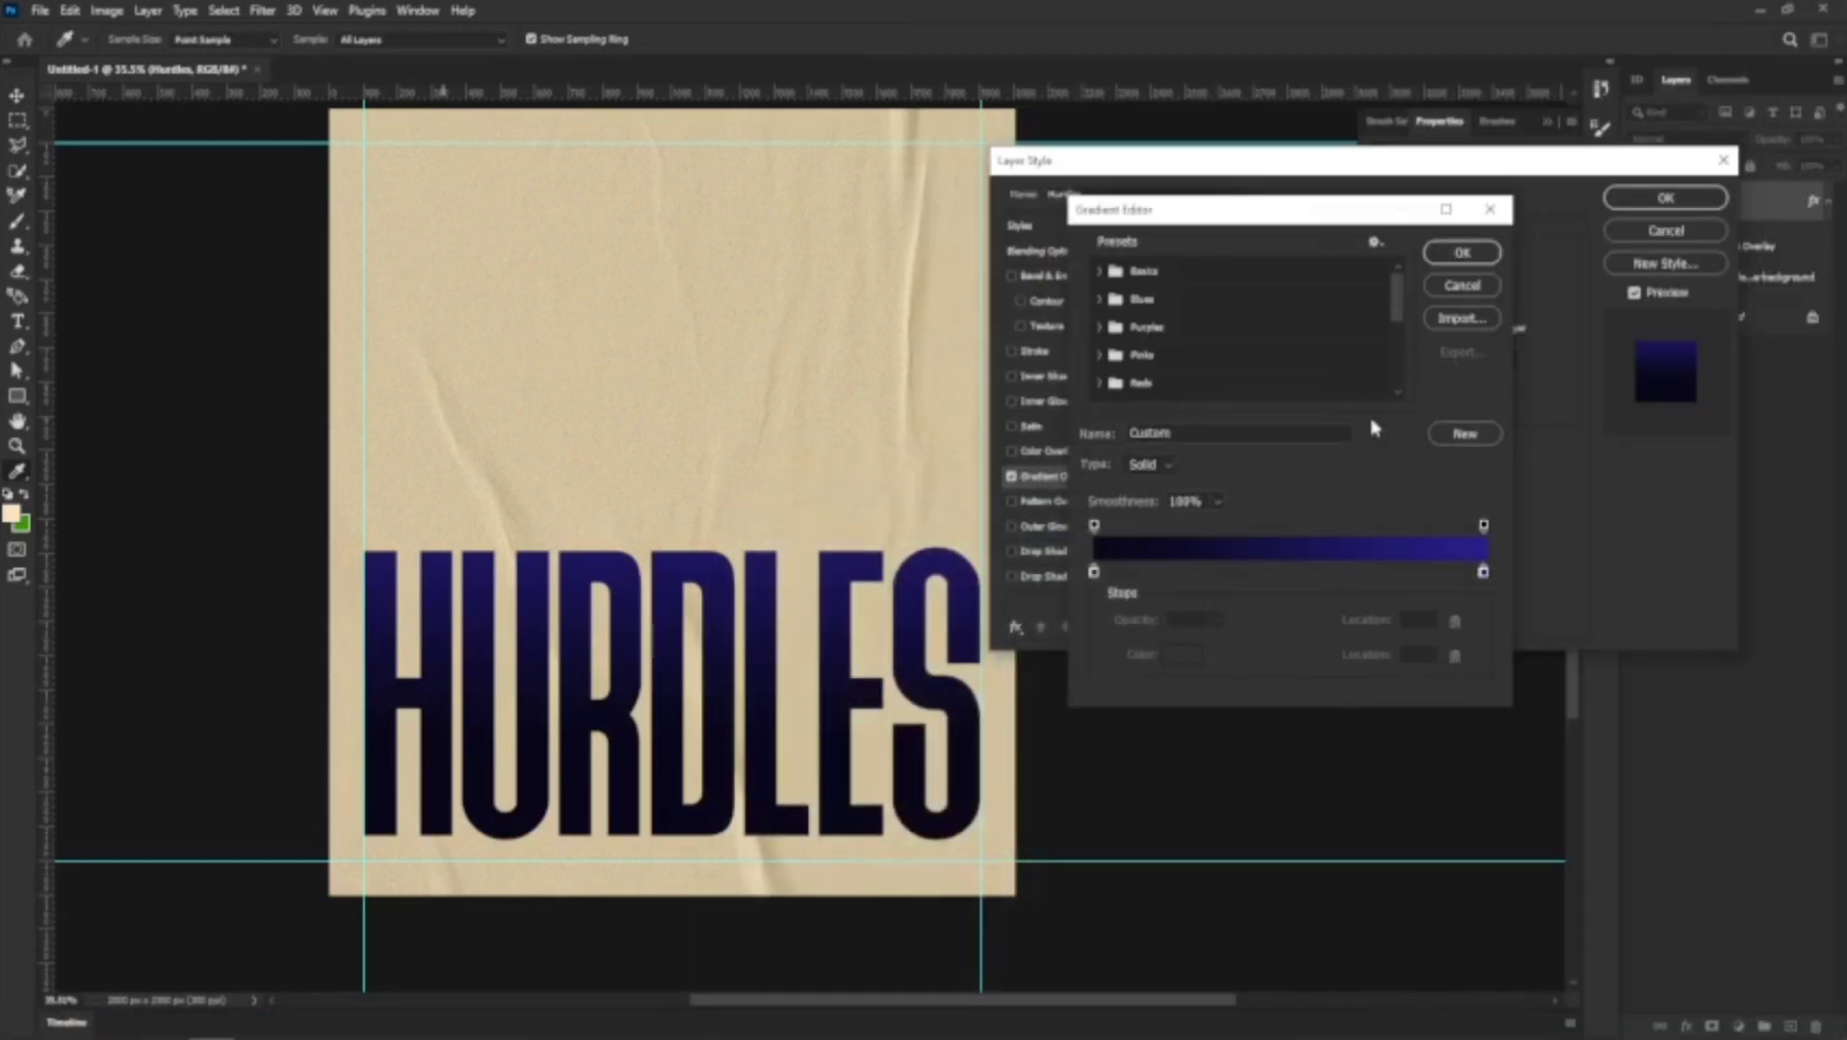
{"action": "left_click", "coordinate": [1484, 574]}
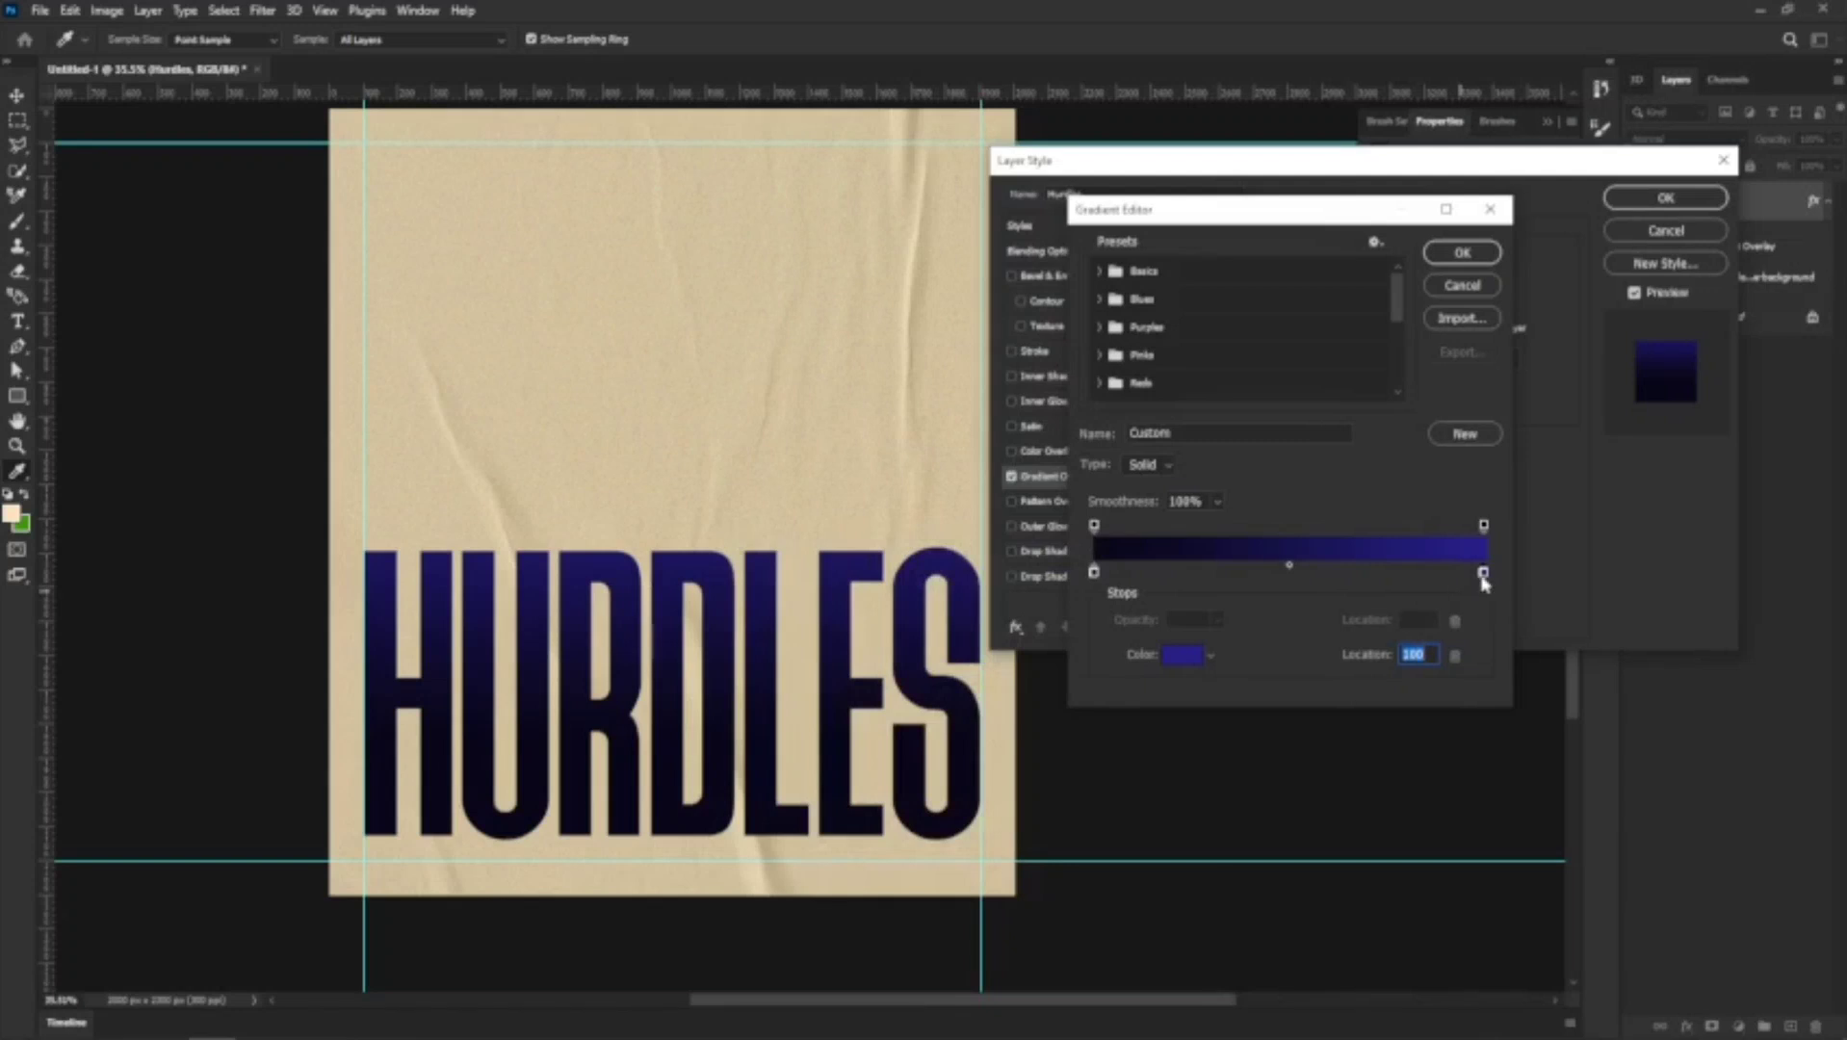
{"action": "left_click", "coordinate": [1180, 659]}
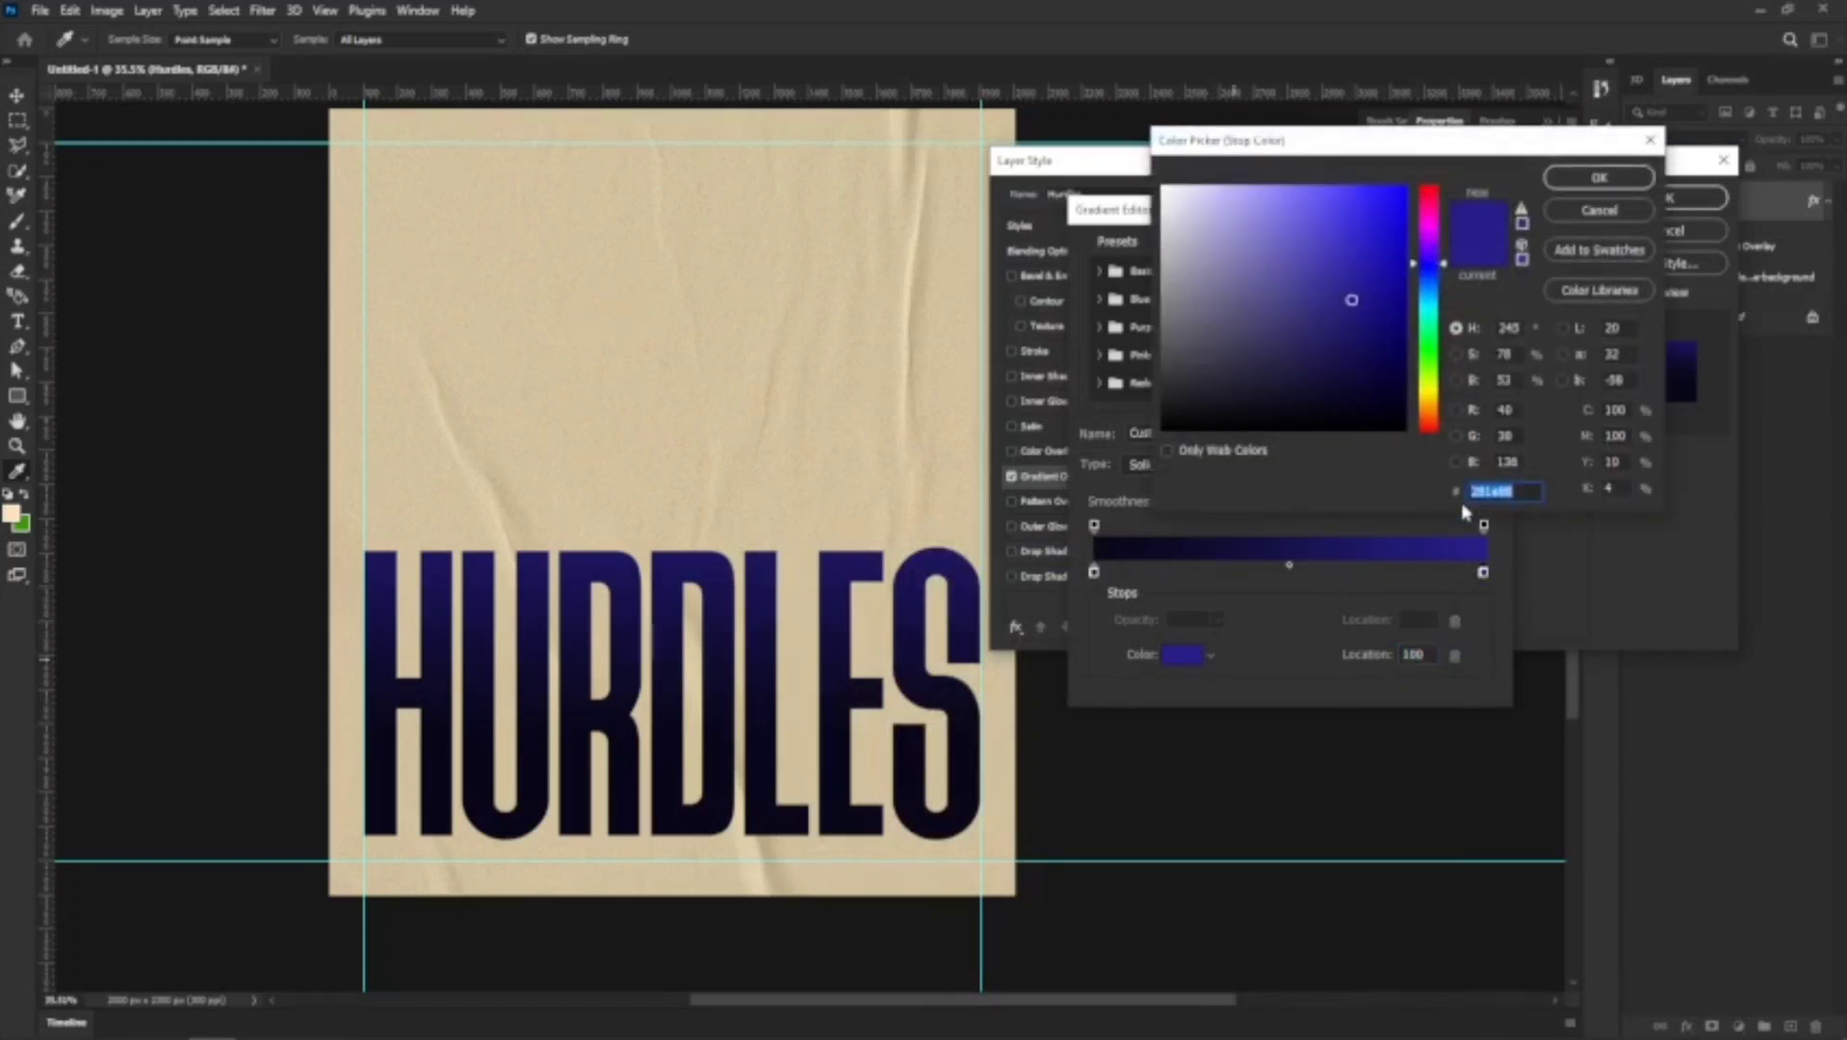
{"action": "type", "text": "e54160"}
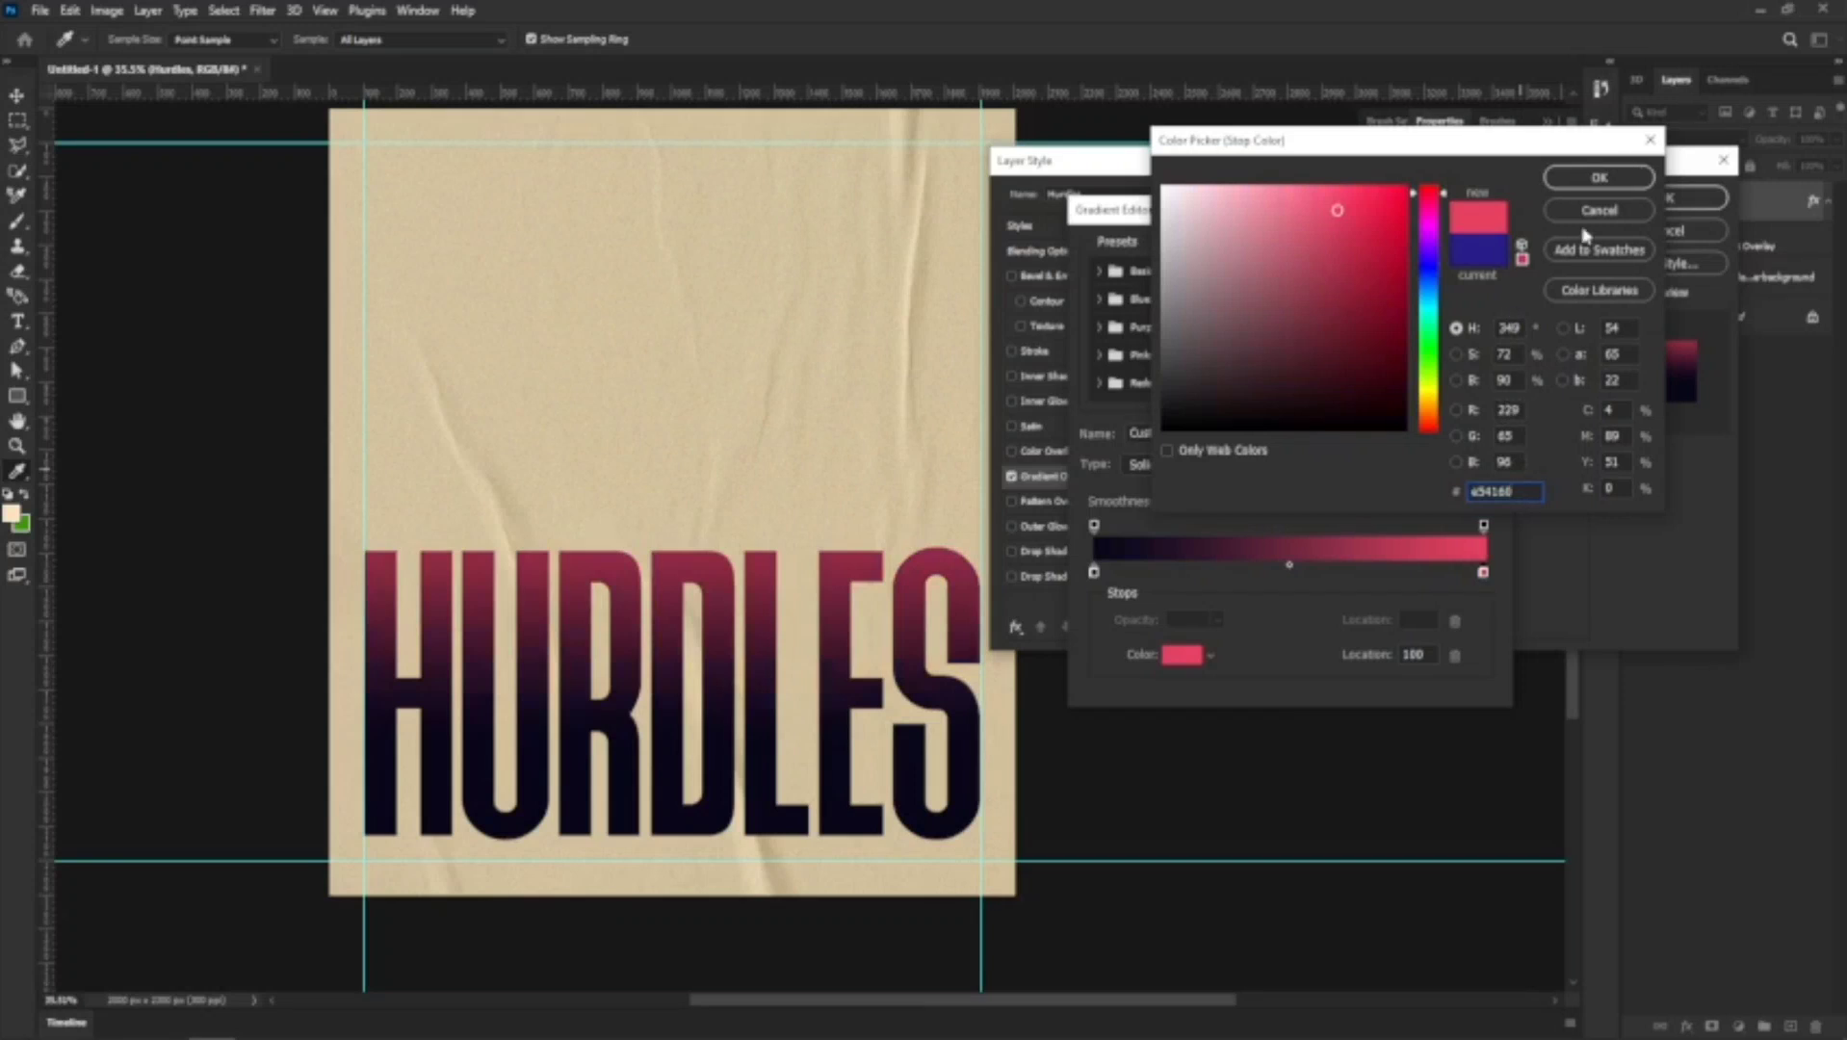
{"action": "left_click", "coordinate": [1622, 180]}
Match the gradient's start stop to the magenta, darken it to a6334a, and apply the gradient overlay to the title
{"action": "left_click", "coordinate": [1094, 573]}
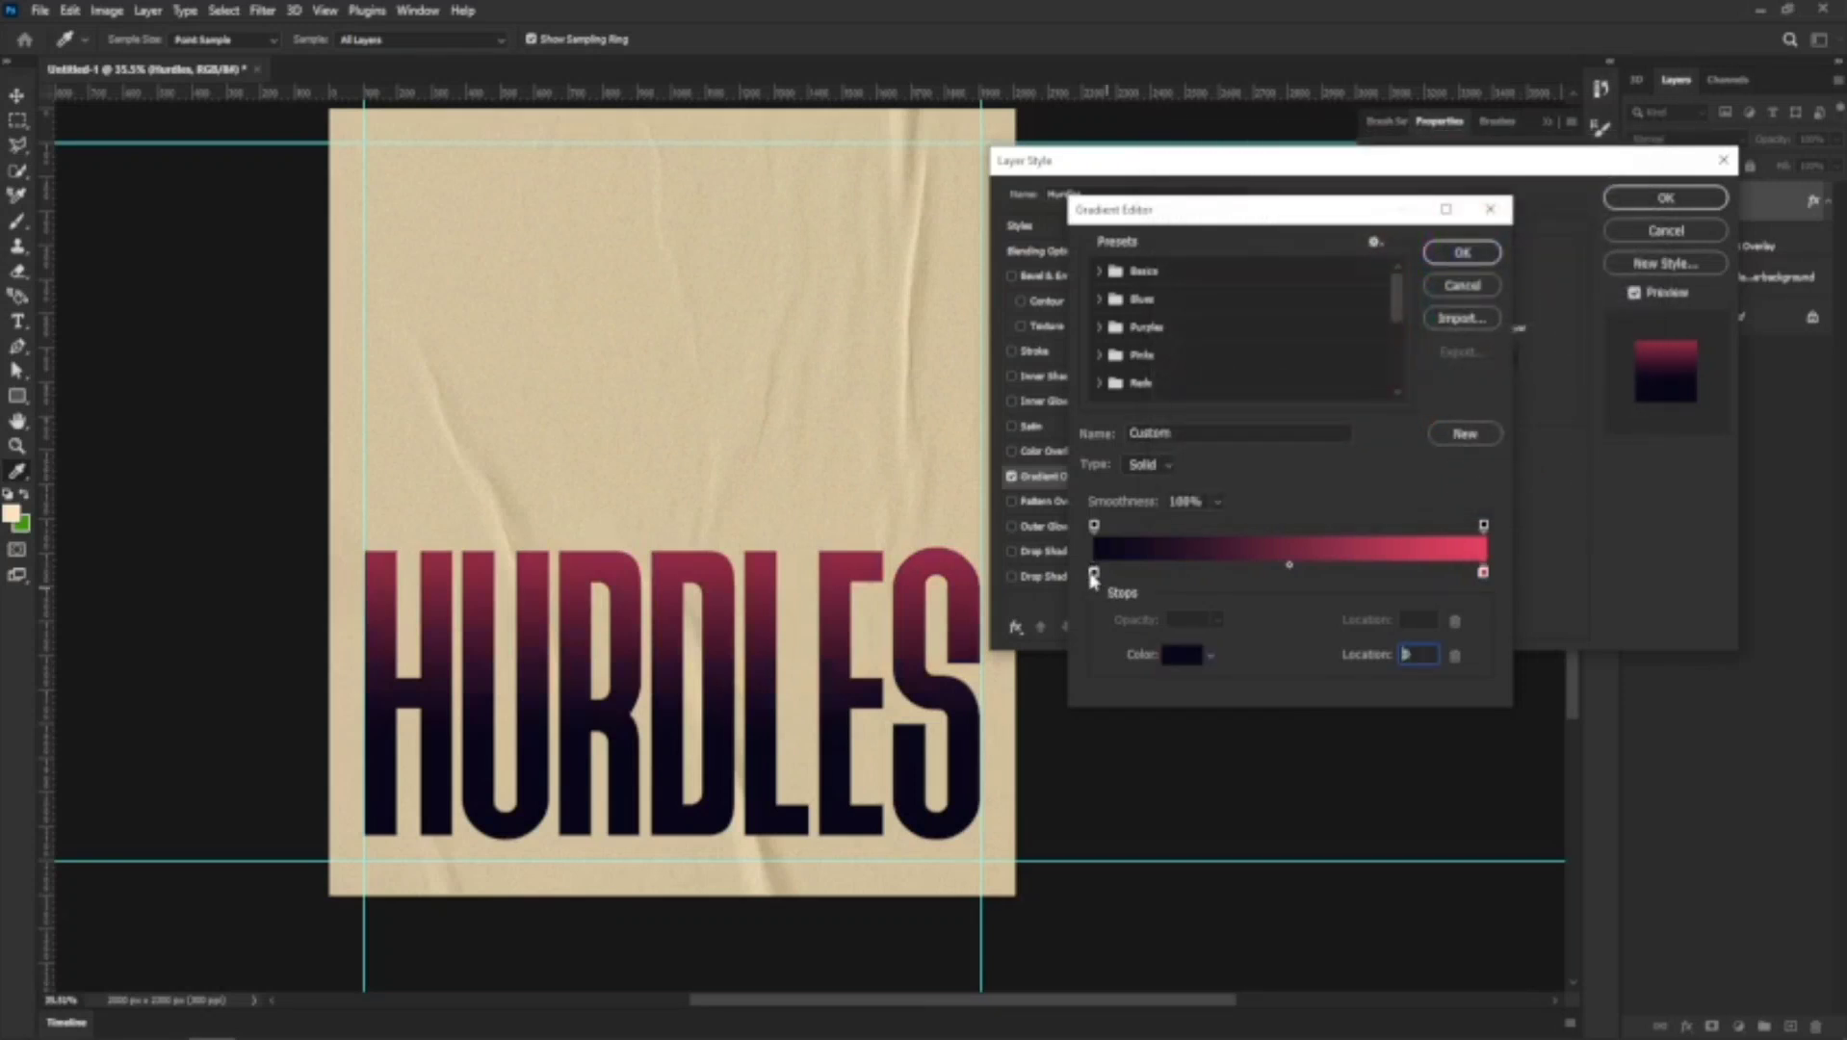
{"action": "left_click", "coordinate": [1456, 544]}
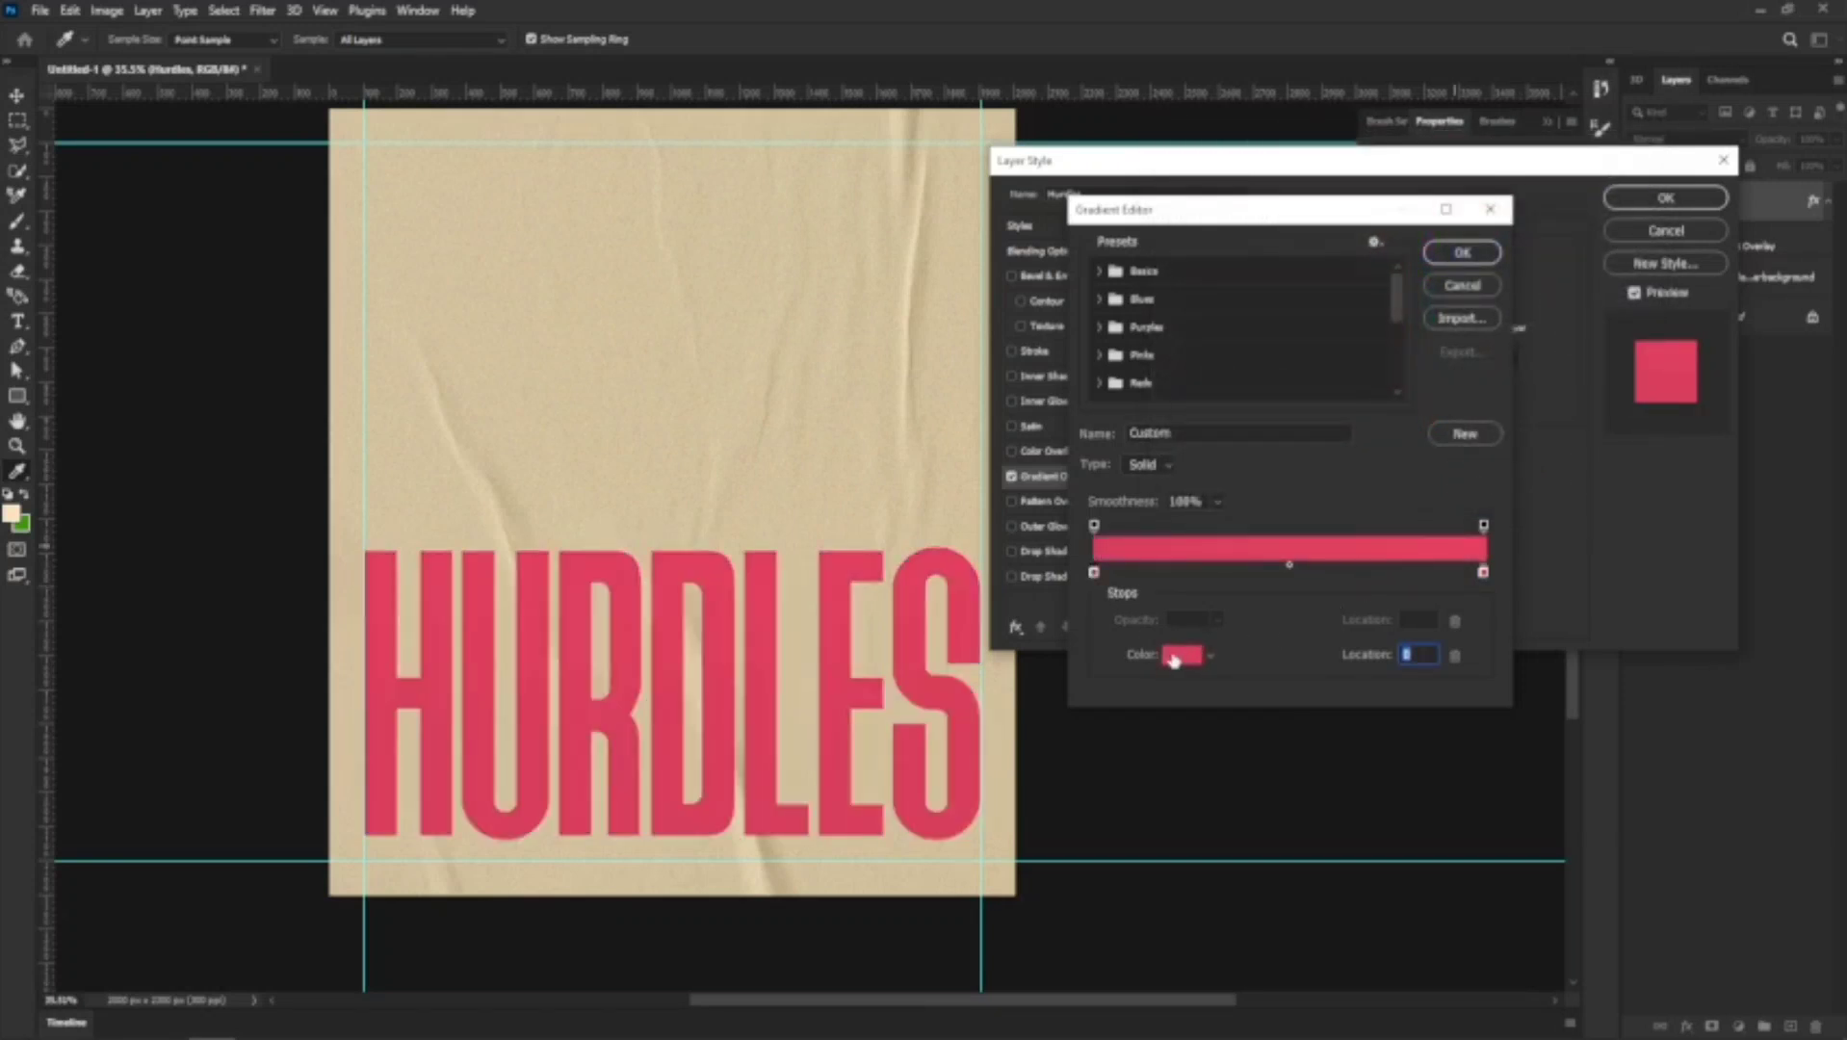
{"action": "left_click", "coordinate": [1173, 659]}
{"action": "left_click_drag", "start_coordinate": [1329, 279], "coordinate": [1331, 271]}
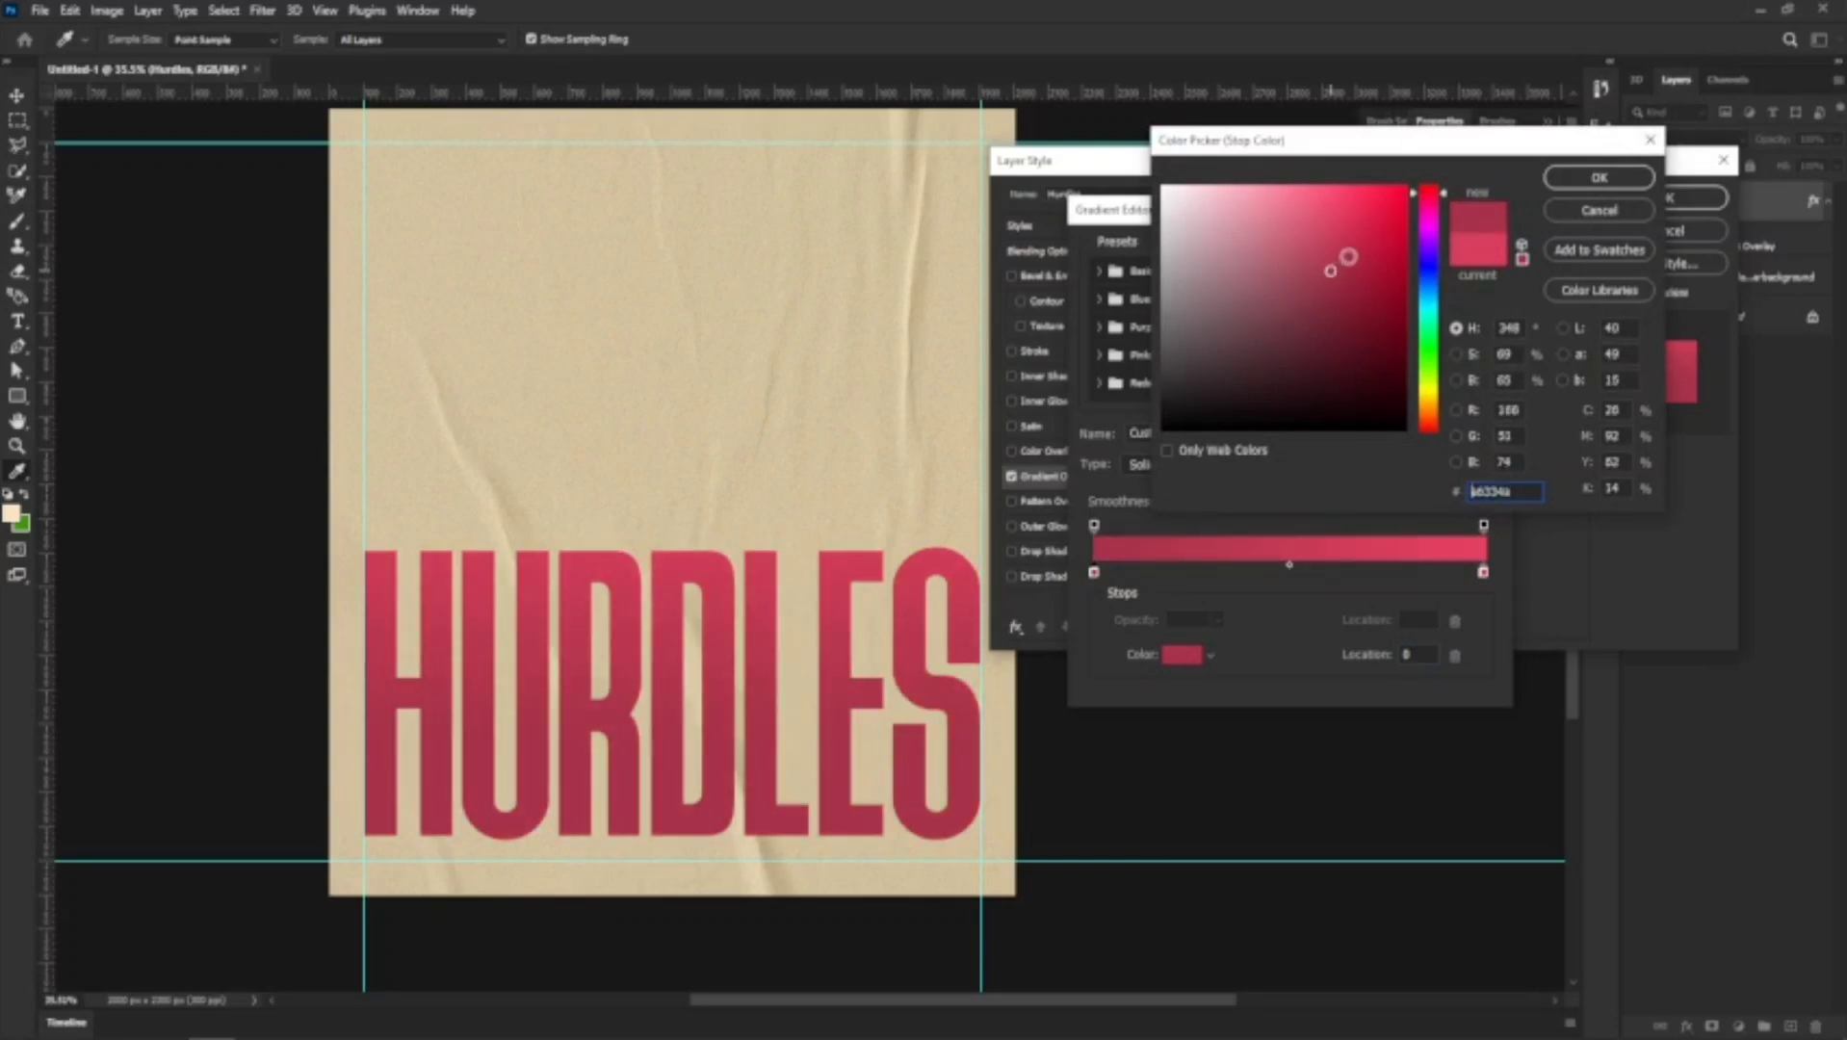
{"action": "left_click", "coordinate": [1598, 179]}
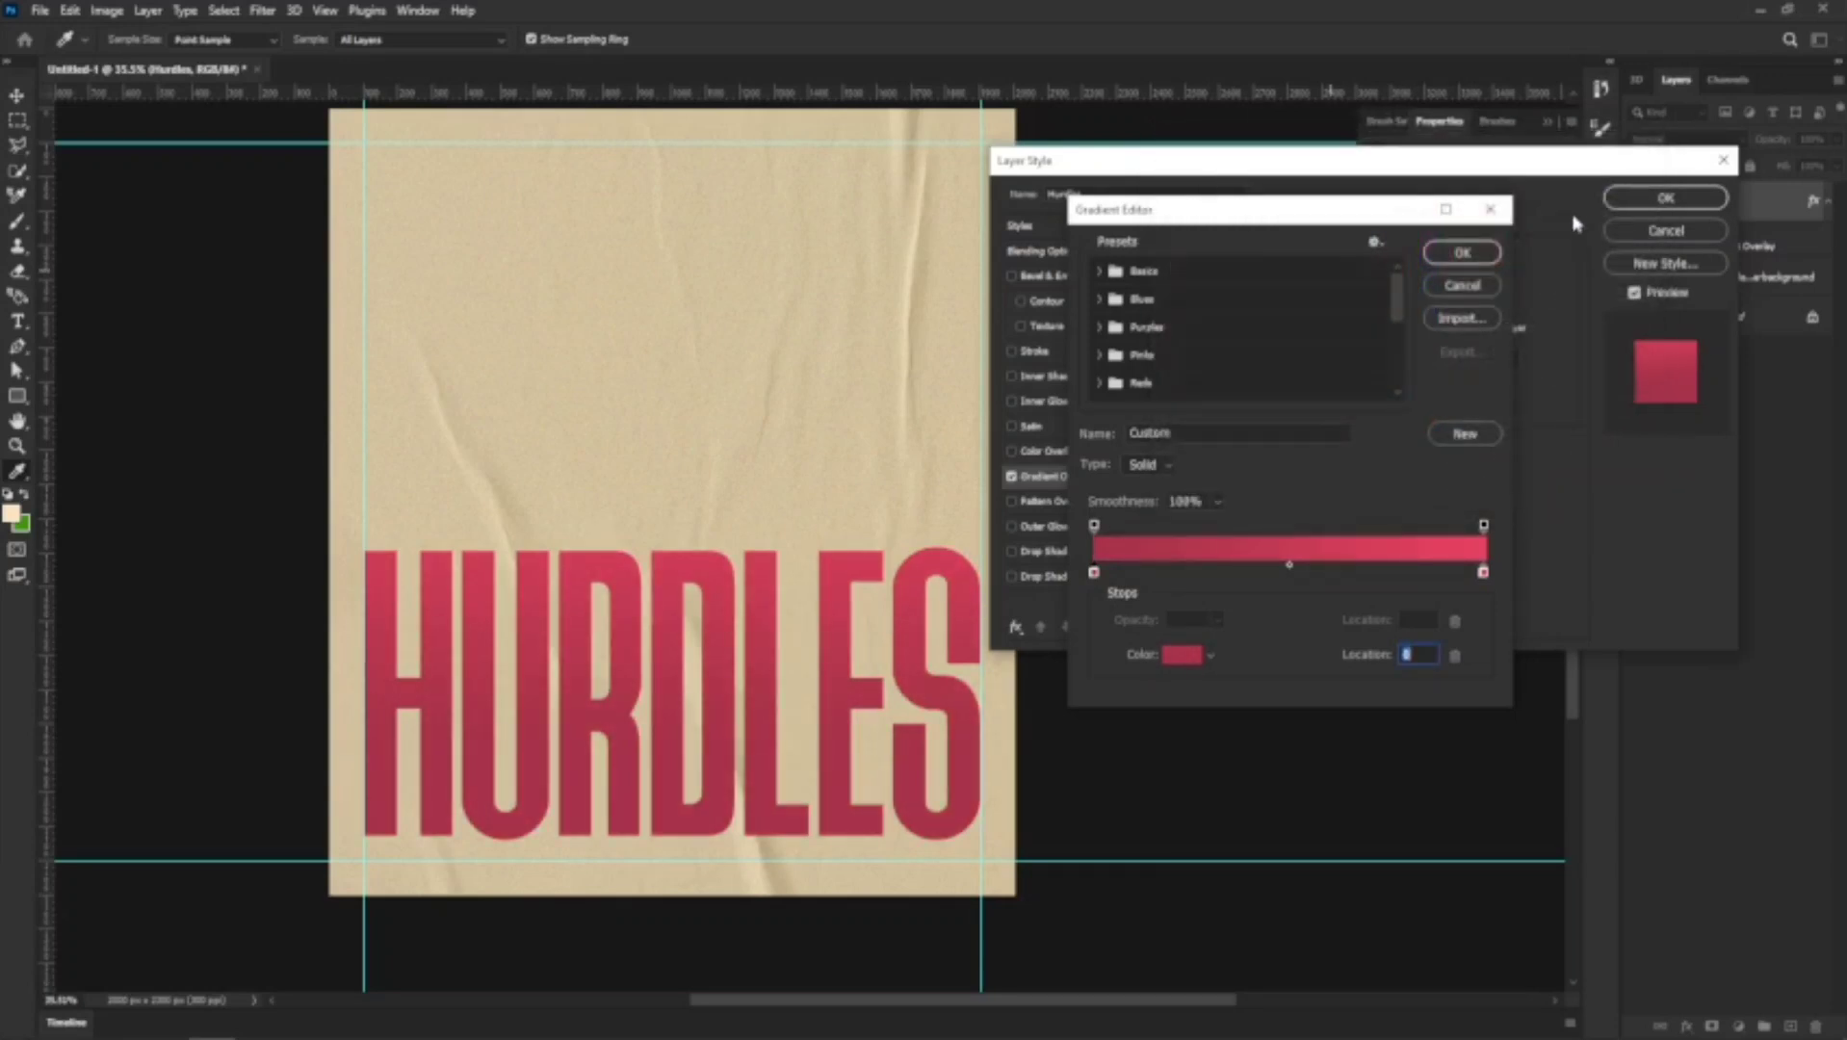
{"action": "left_click", "coordinate": [1461, 253]}
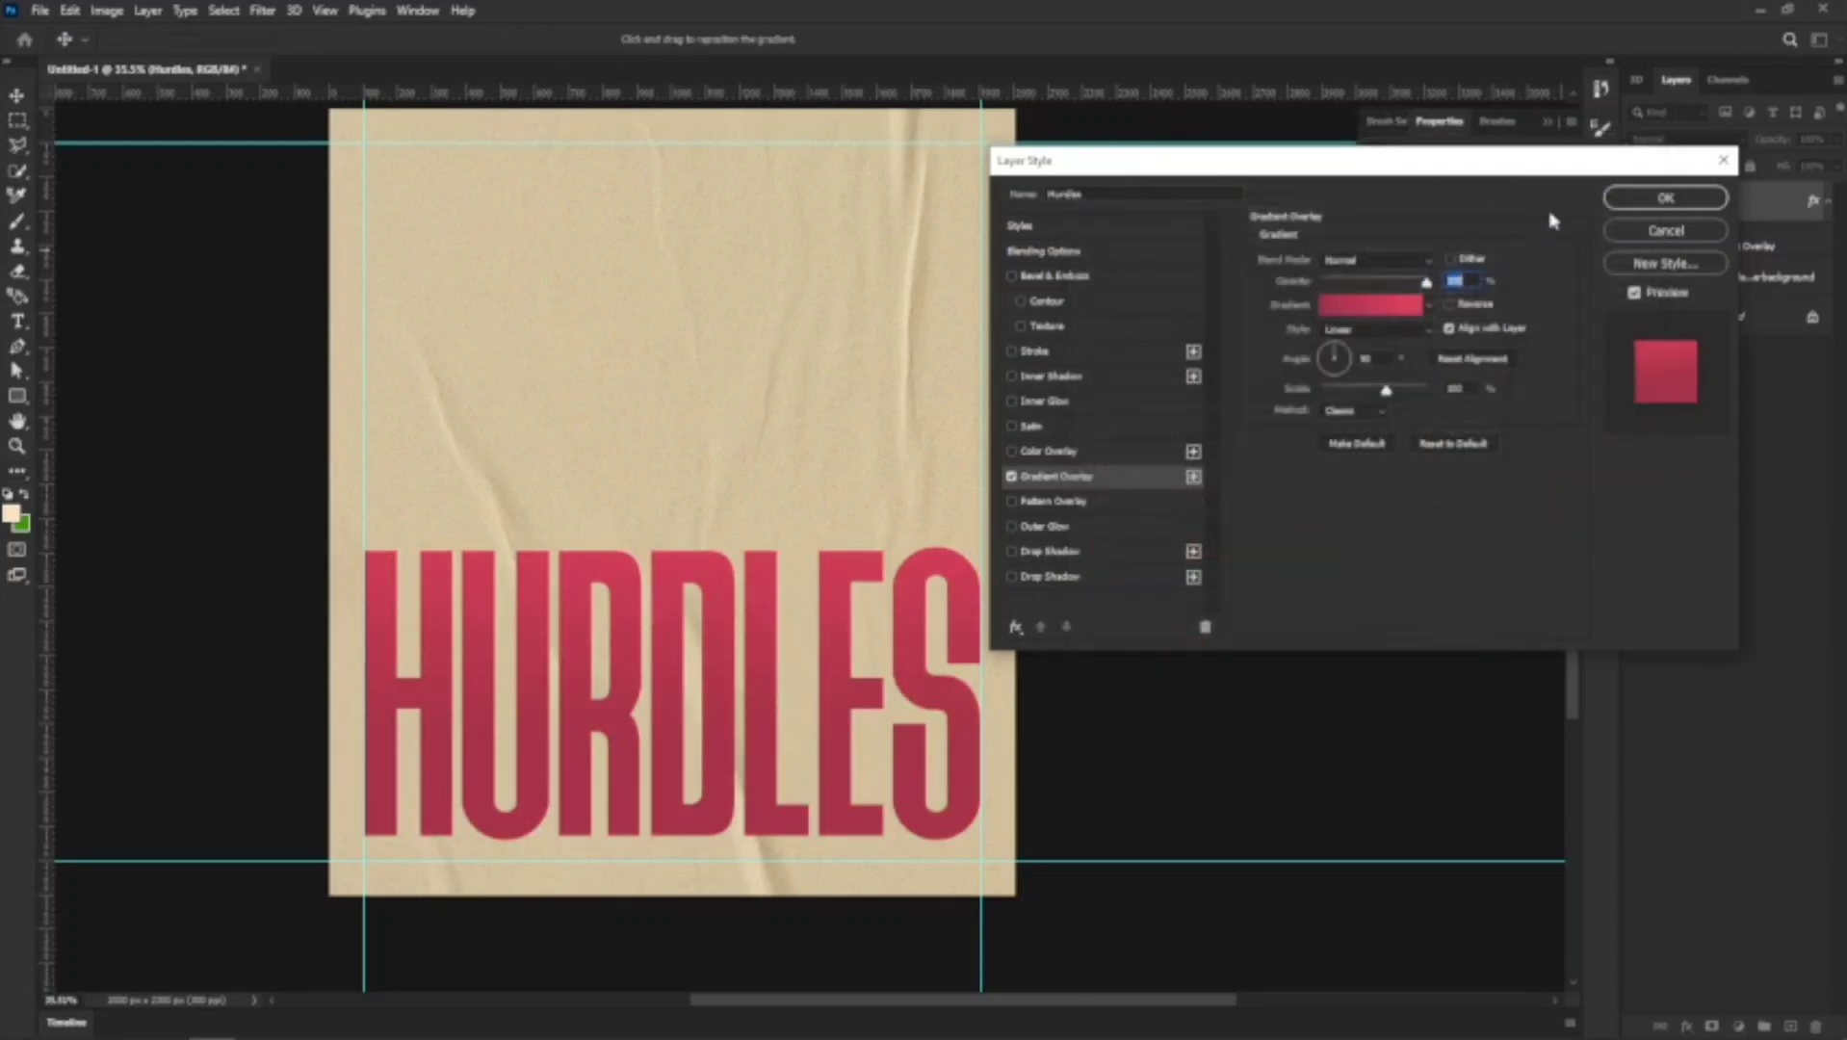
{"action": "left_click", "coordinate": [1656, 202]}
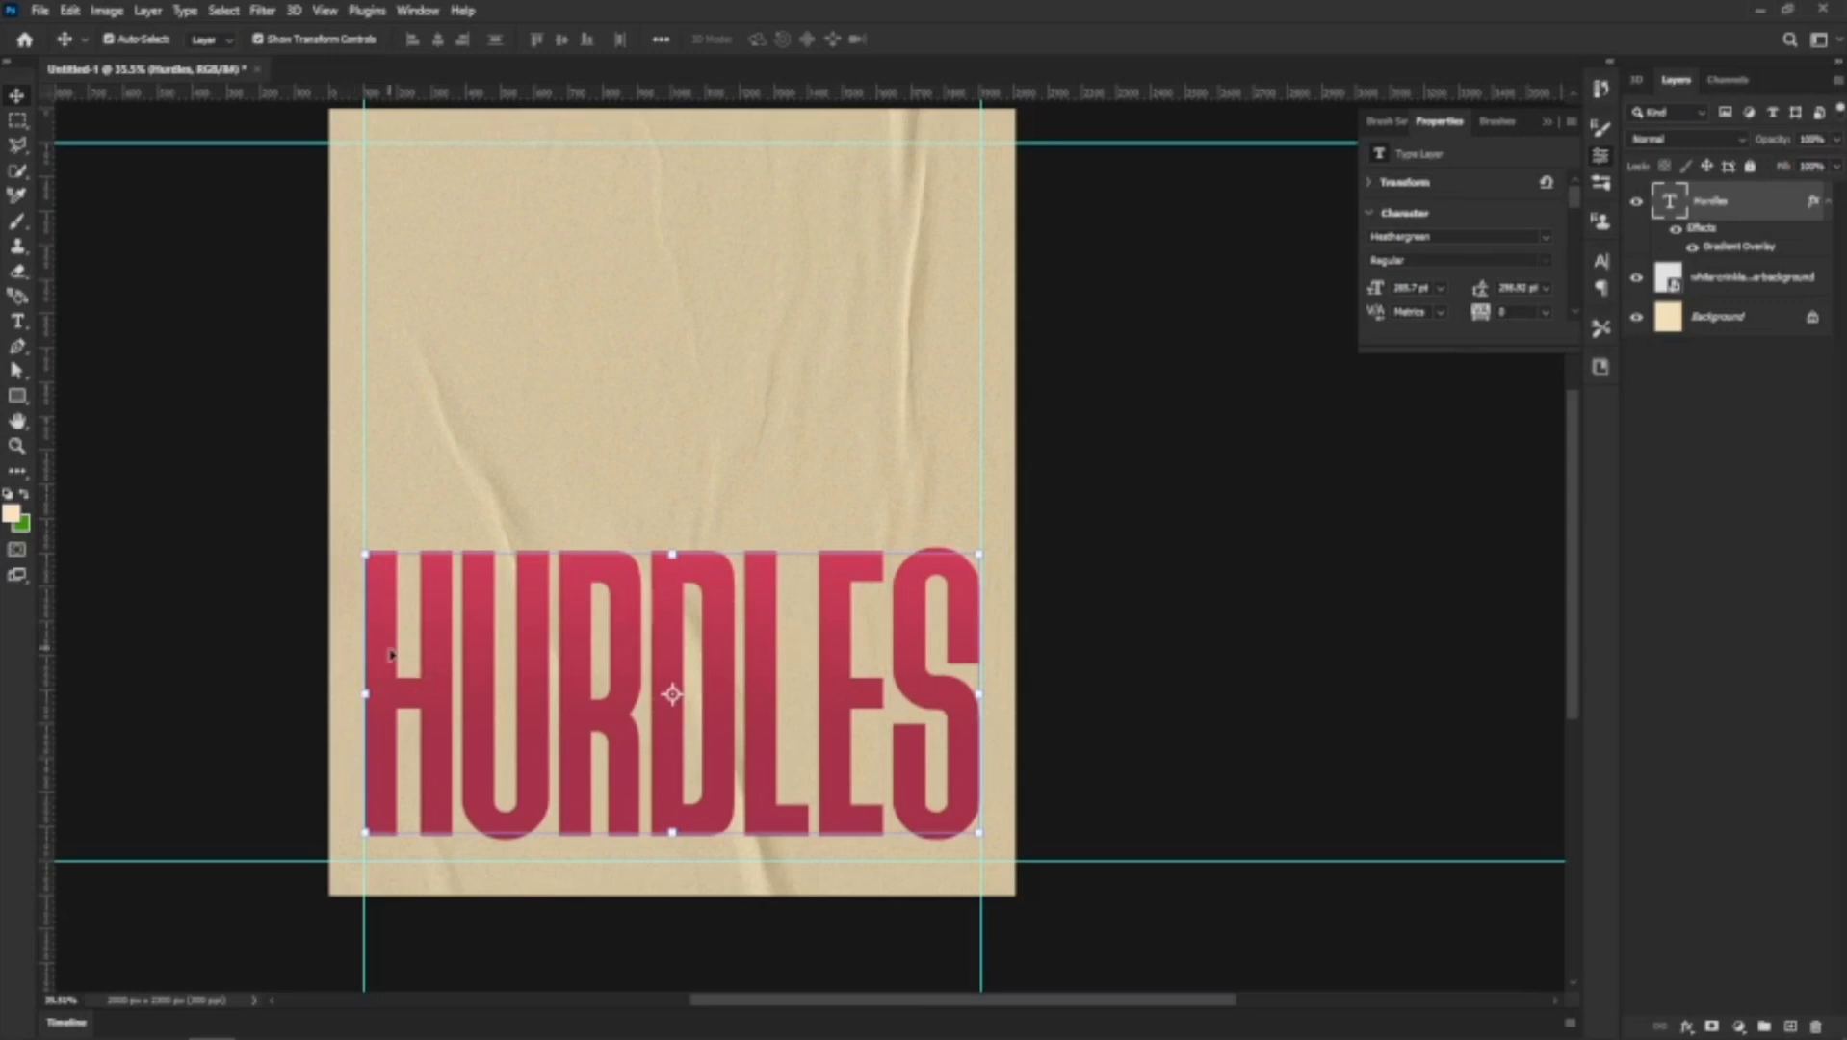
{"action": "scroll", "coordinate": [709, 664], "scroll_direction": "down", "scroll_amount": 3}
{"action": "scroll", "coordinate": [734, 479], "scroll_direction": "up", "scroll_amount": 3}
{"action": "scroll", "coordinate": [708, 466], "scroll_direction": "down", "scroll_amount": 3}
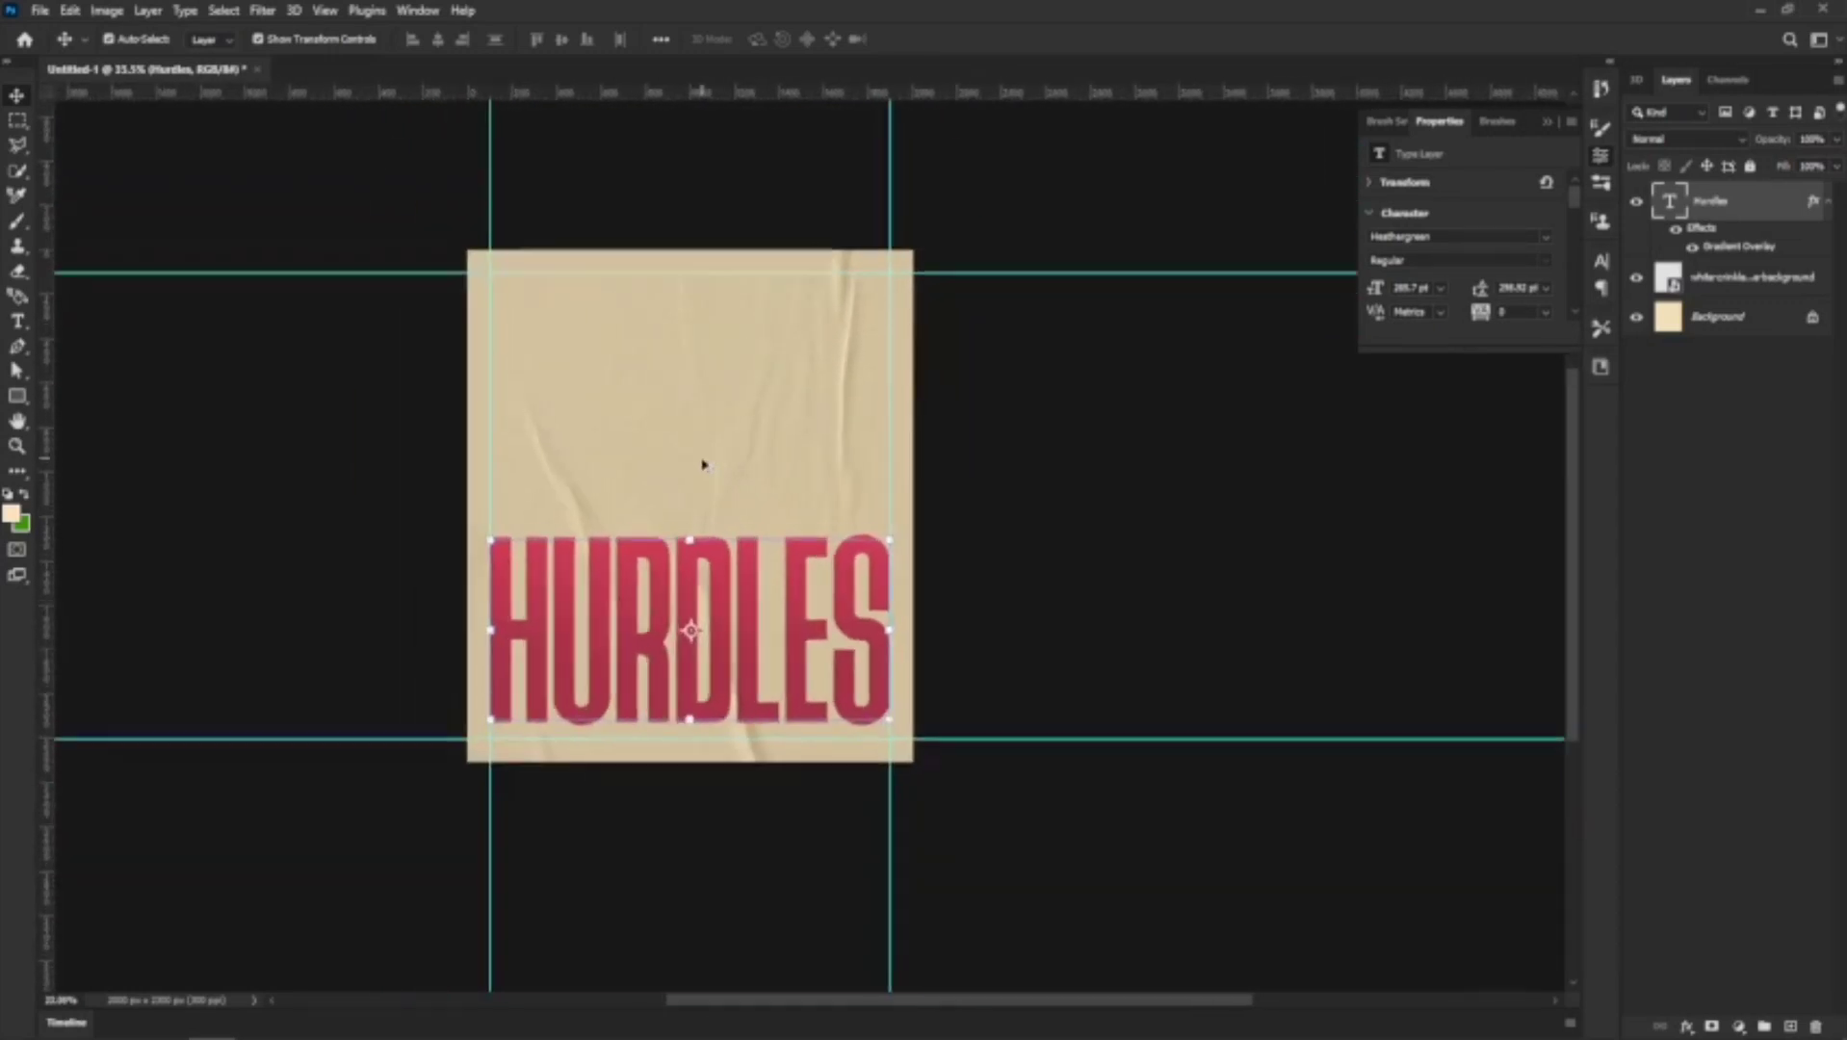
{"action": "scroll", "coordinate": [706, 283], "scroll_direction": "up", "scroll_amount": 3}
{"action": "scroll", "coordinate": [713, 385], "scroll_direction": "up", "scroll_amount": 3}
{"action": "scroll", "coordinate": [691, 342], "scroll_direction": "down", "scroll_amount": 3}
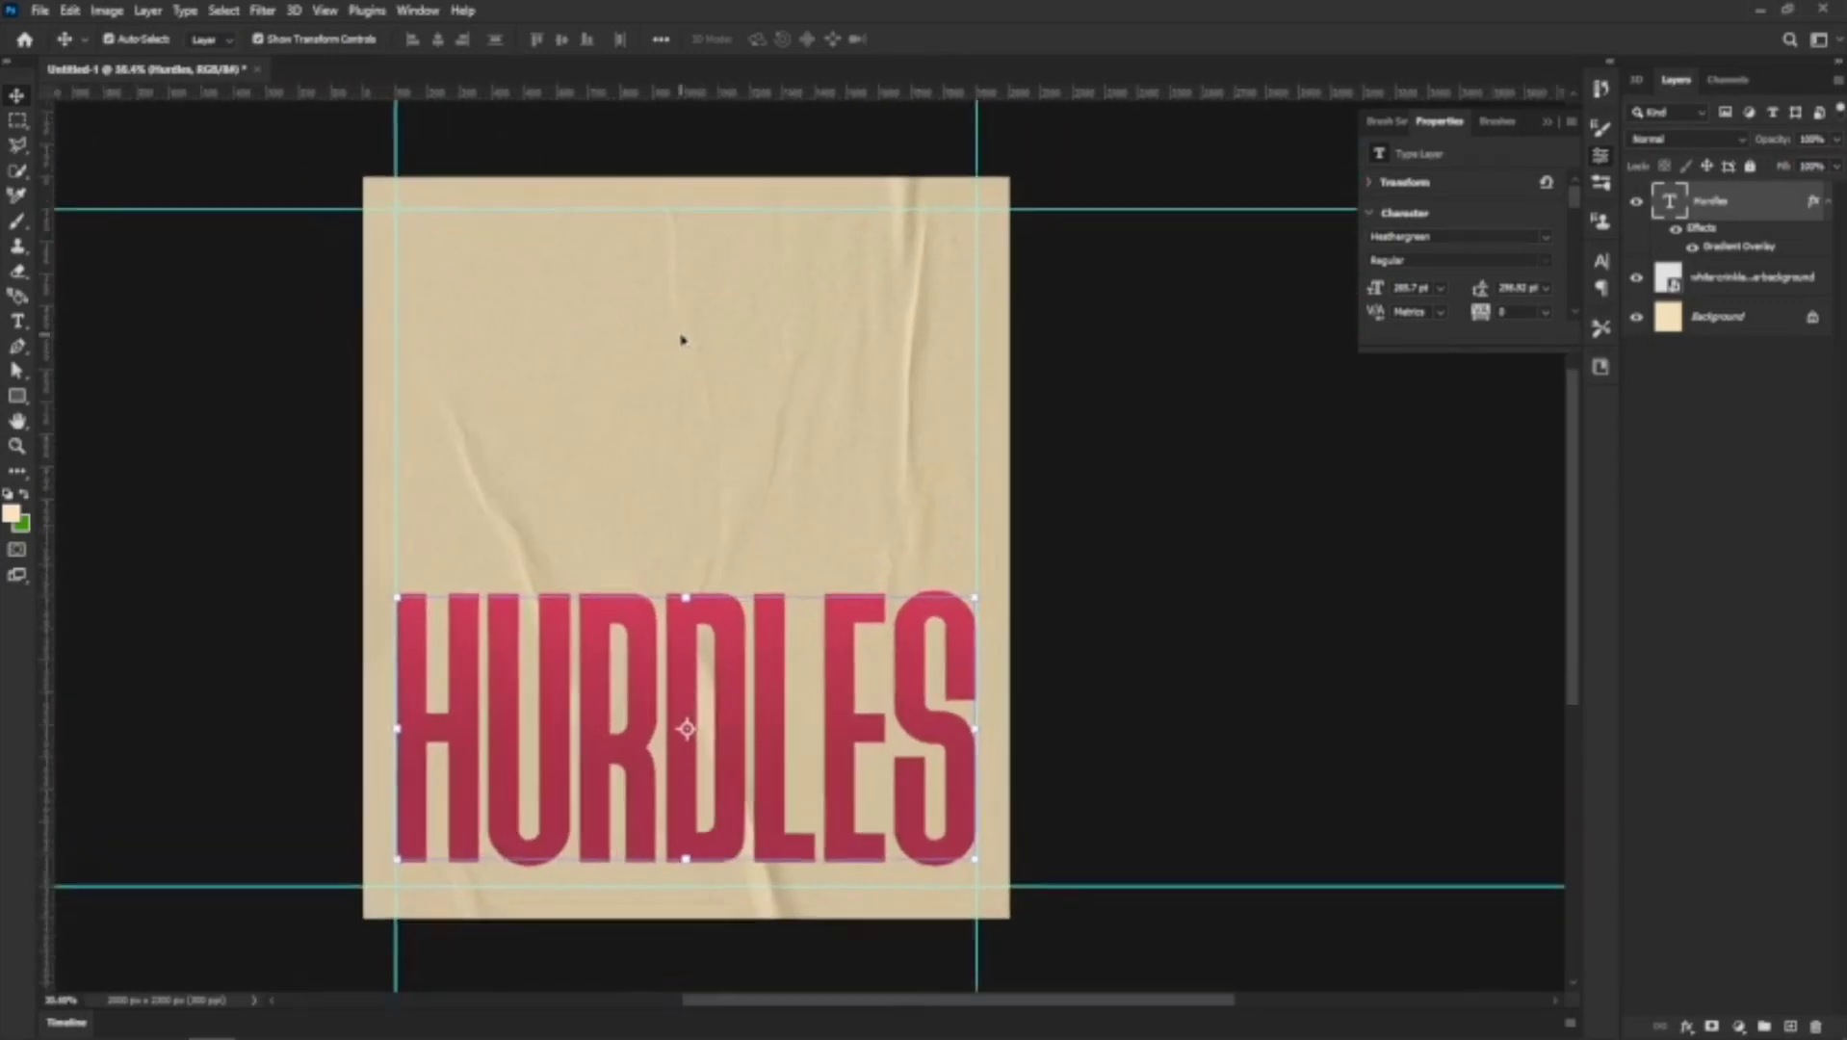
{"action": "scroll", "coordinate": [676, 338], "scroll_direction": "up", "scroll_amount": 3}
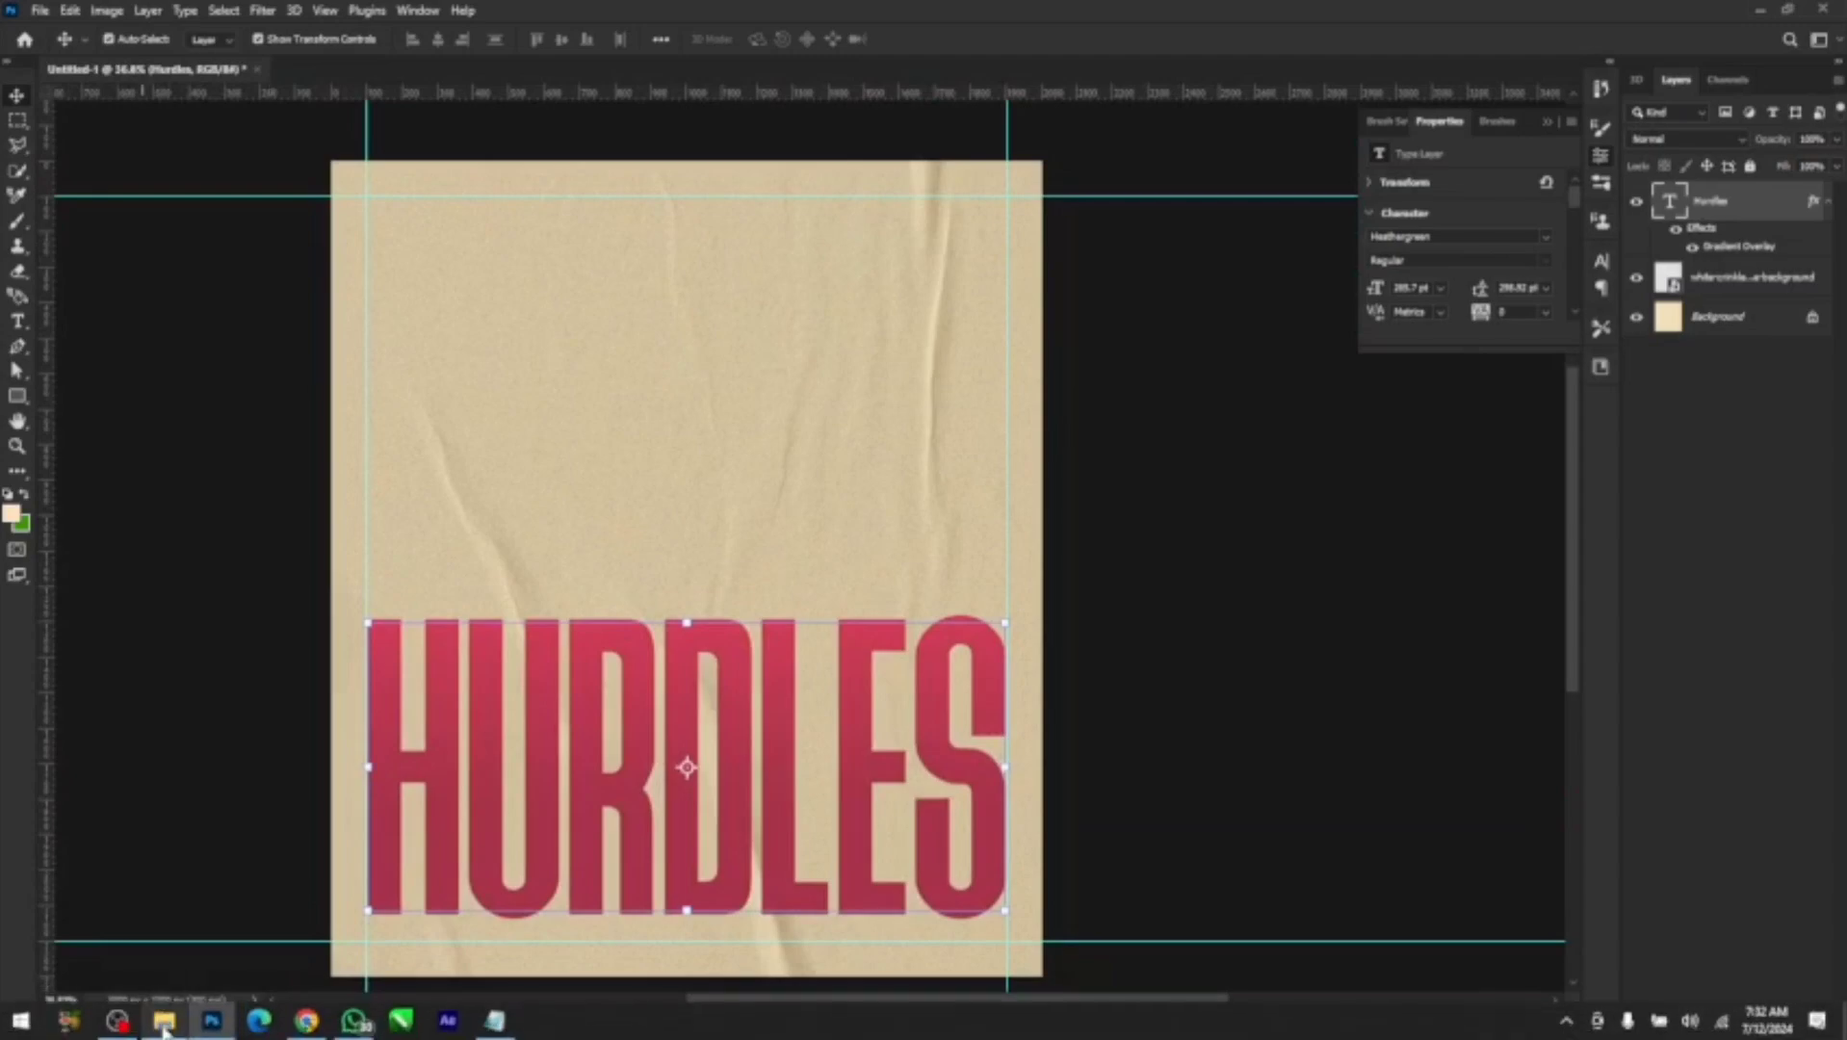
Place Tobi.jpeg from the athelete flier folder, scale it to about 1785 px wide, and align its upper edge with the top margin guide
{"action": "left_click", "coordinate": [163, 1029]}
{"action": "left_click", "coordinate": [551, 232]}
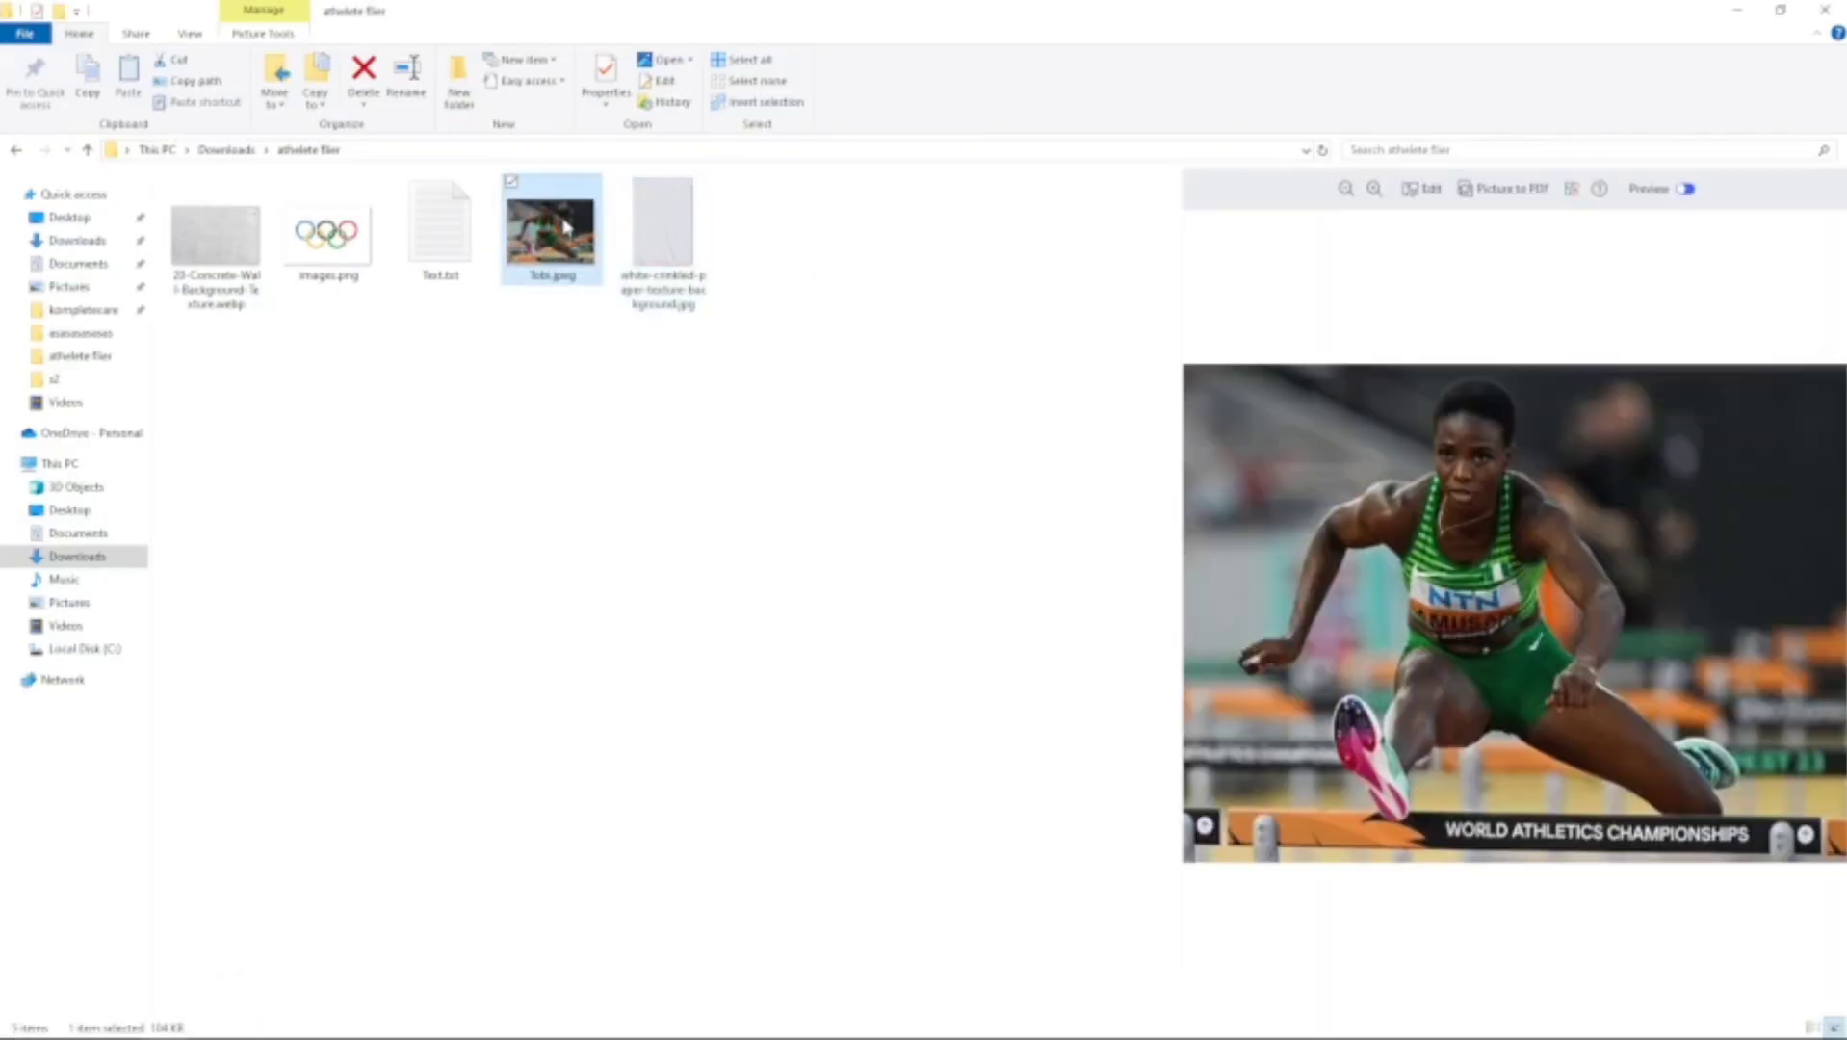
{"action": "left_click_drag", "start_coordinate": [566, 231], "coordinate": [712, 341]}
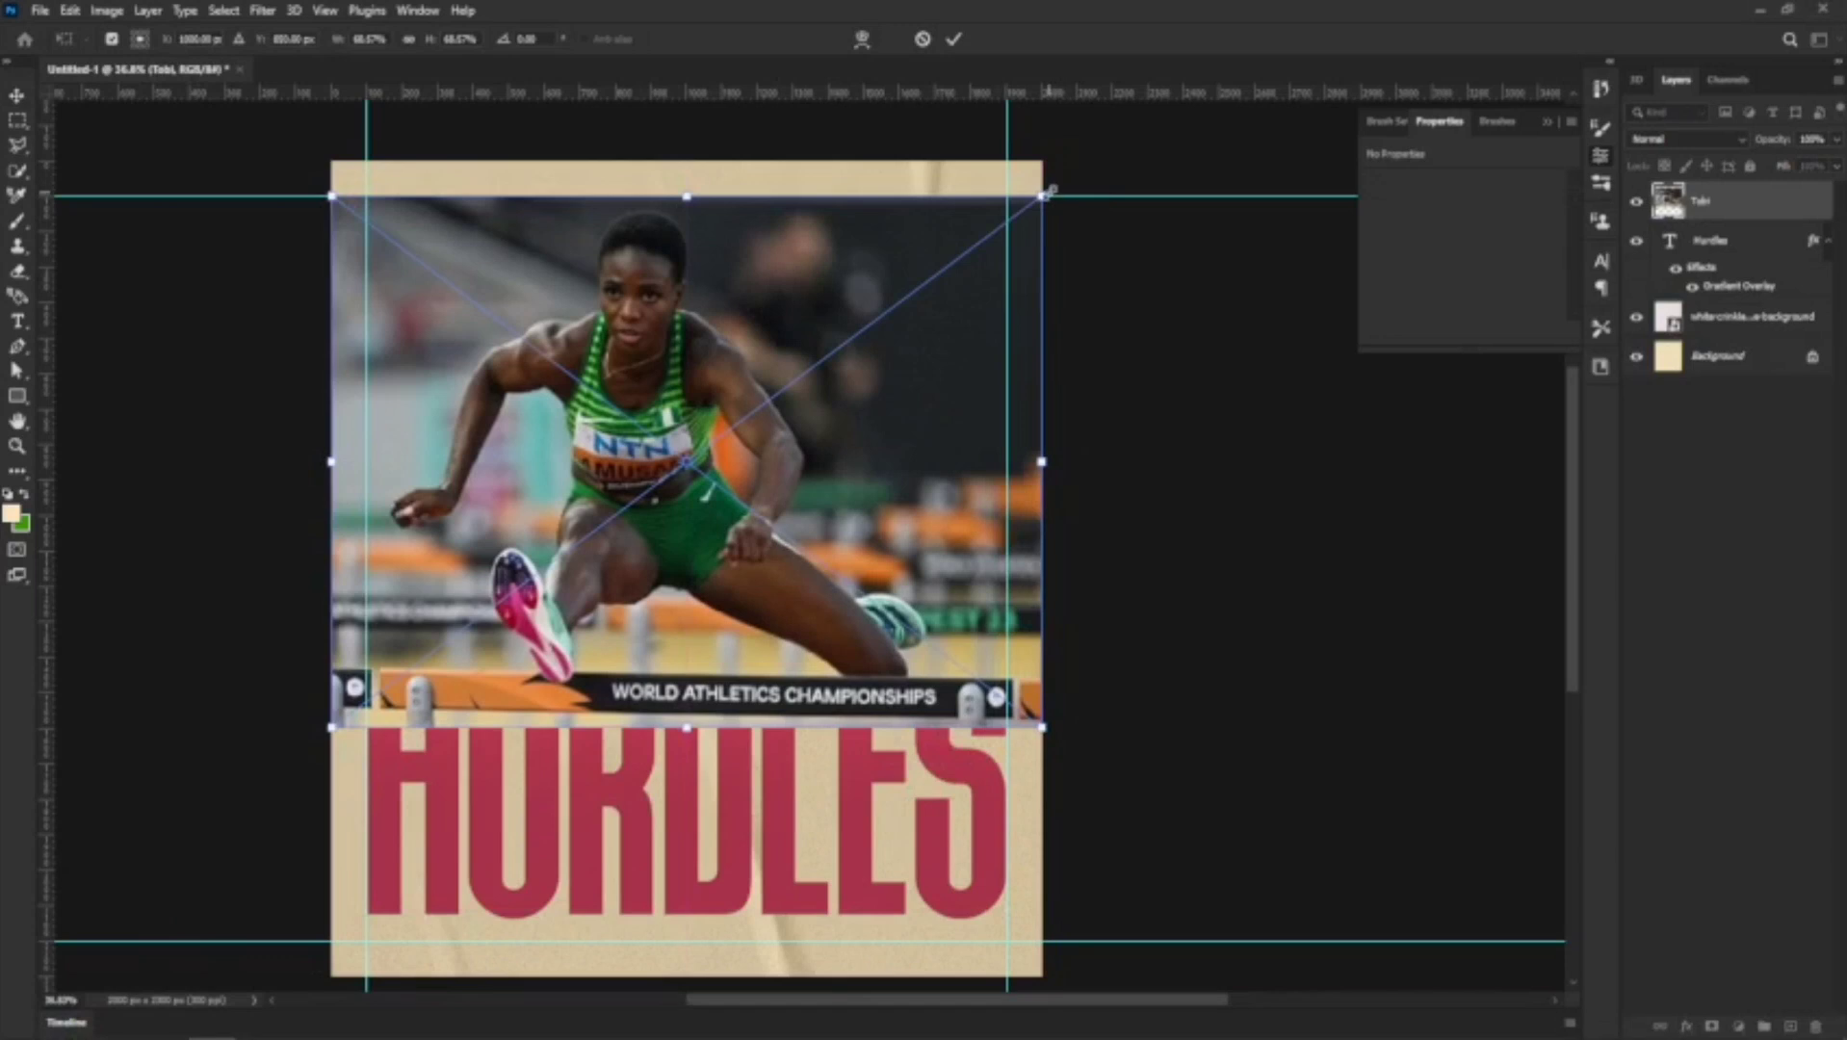
{"action": "left_click_drag", "start_coordinate": [1043, 197], "coordinate": [1004, 225]}
{"action": "mouse_move", "coordinate": [811, 460]}
{"action": "left_mouse_down"}
{"action": "mouse_move", "coordinate": [832, 426]}
{"action": "mouse_move", "coordinate": [836, 440]}
{"action": "left_mouse_up"}
{"action": "key", "text": "Return"}
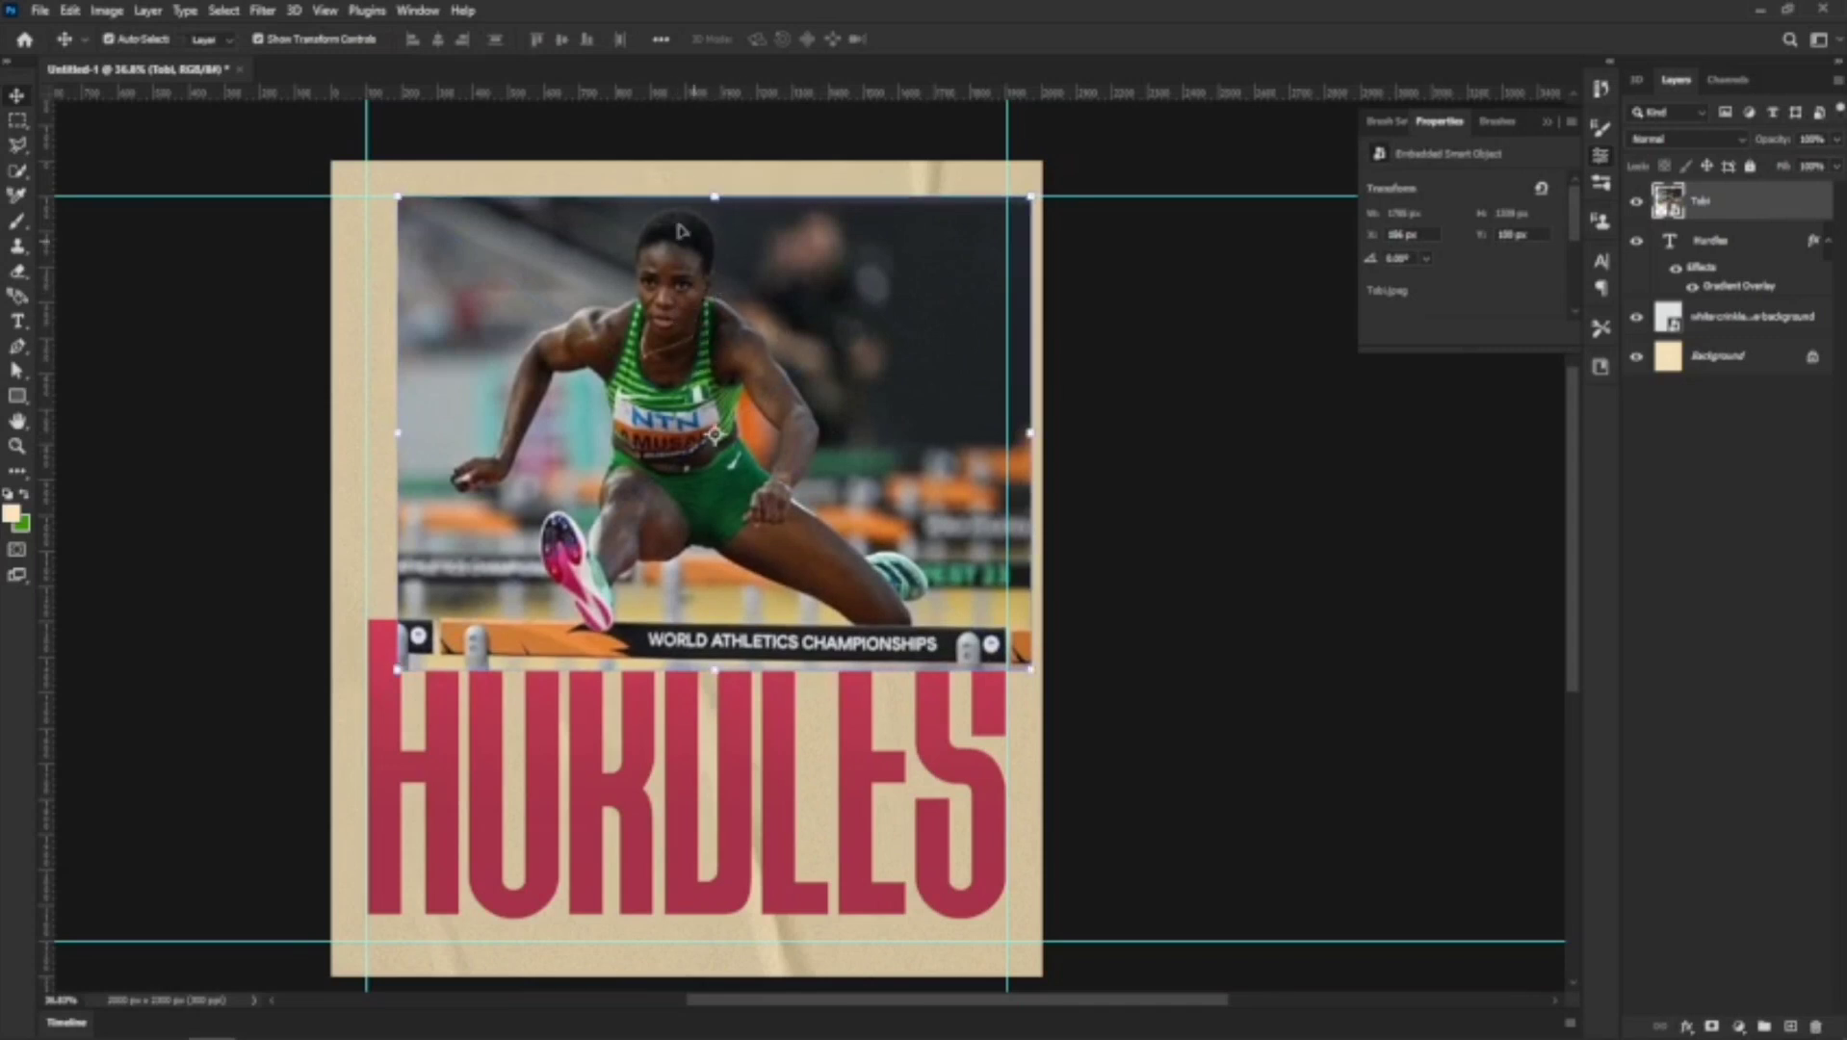
Select the athlete in the placed photo with Select Subject
{"action": "left_click", "coordinate": [264, 12]}
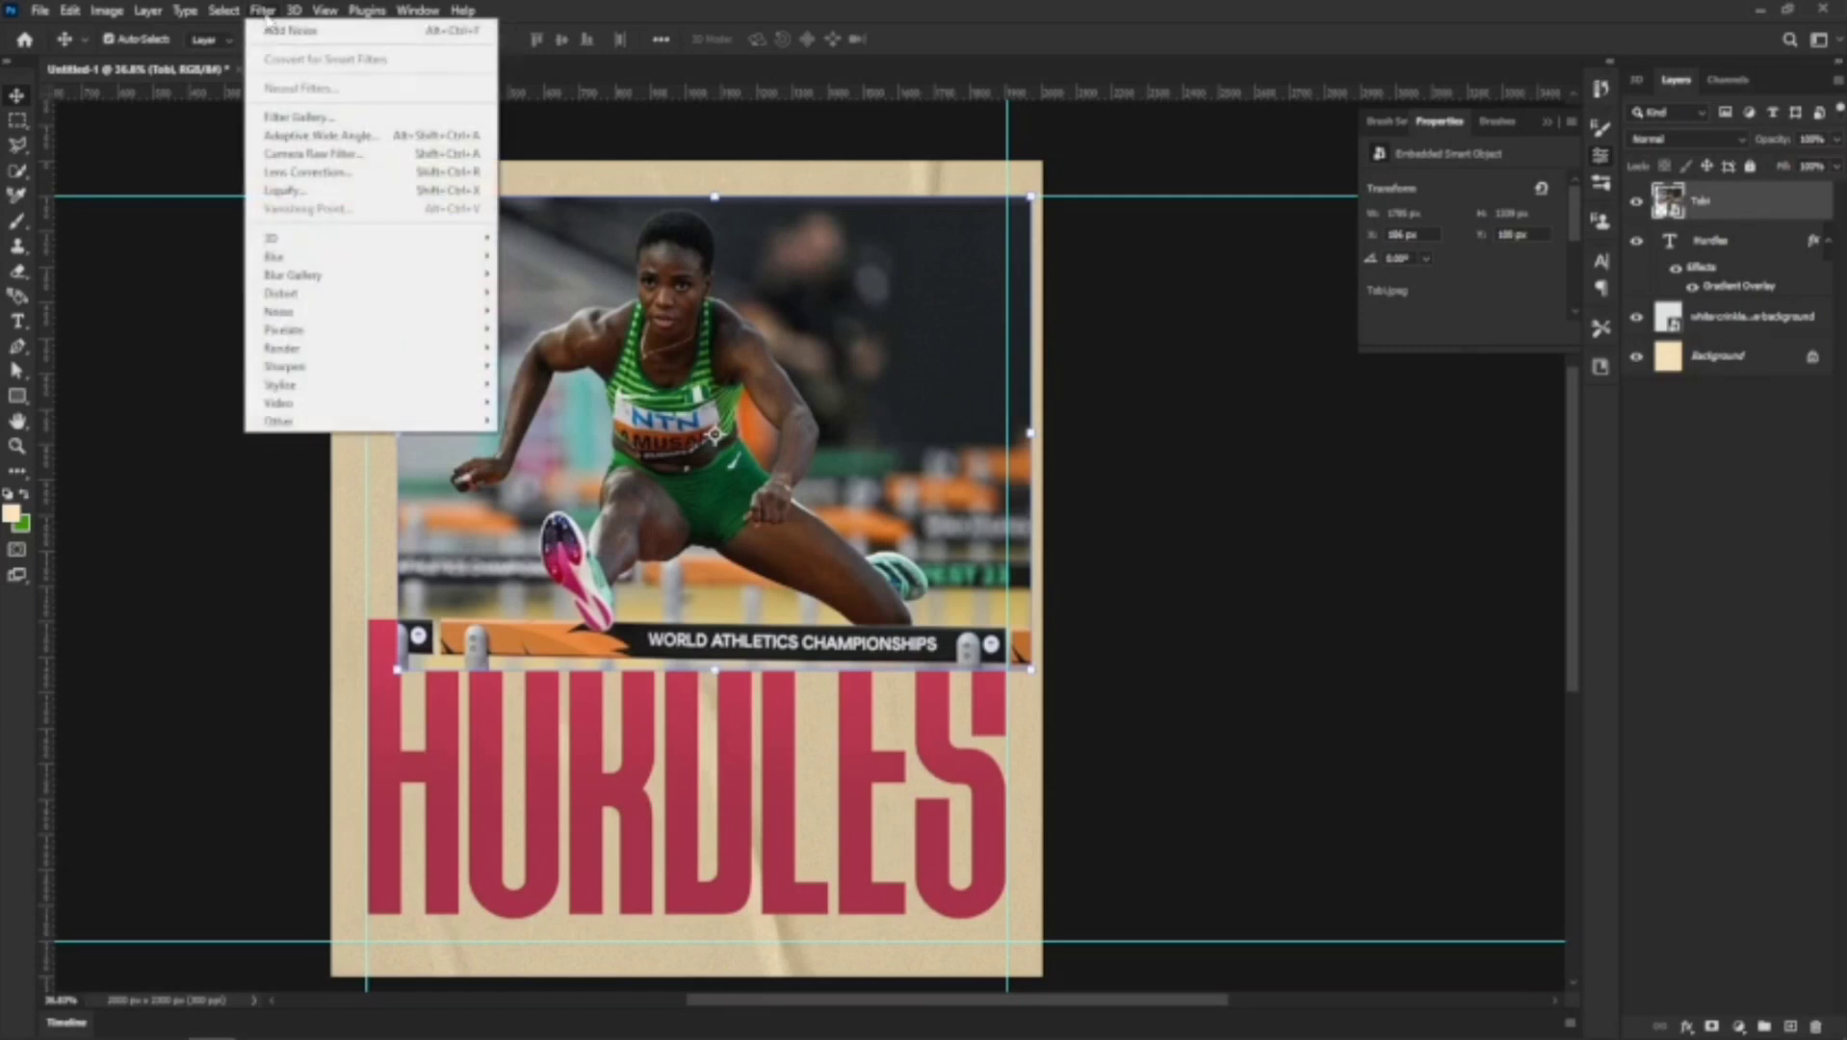
{"action": "left_click", "coordinate": [253, 11]}
{"action": "left_click", "coordinate": [234, 11]}
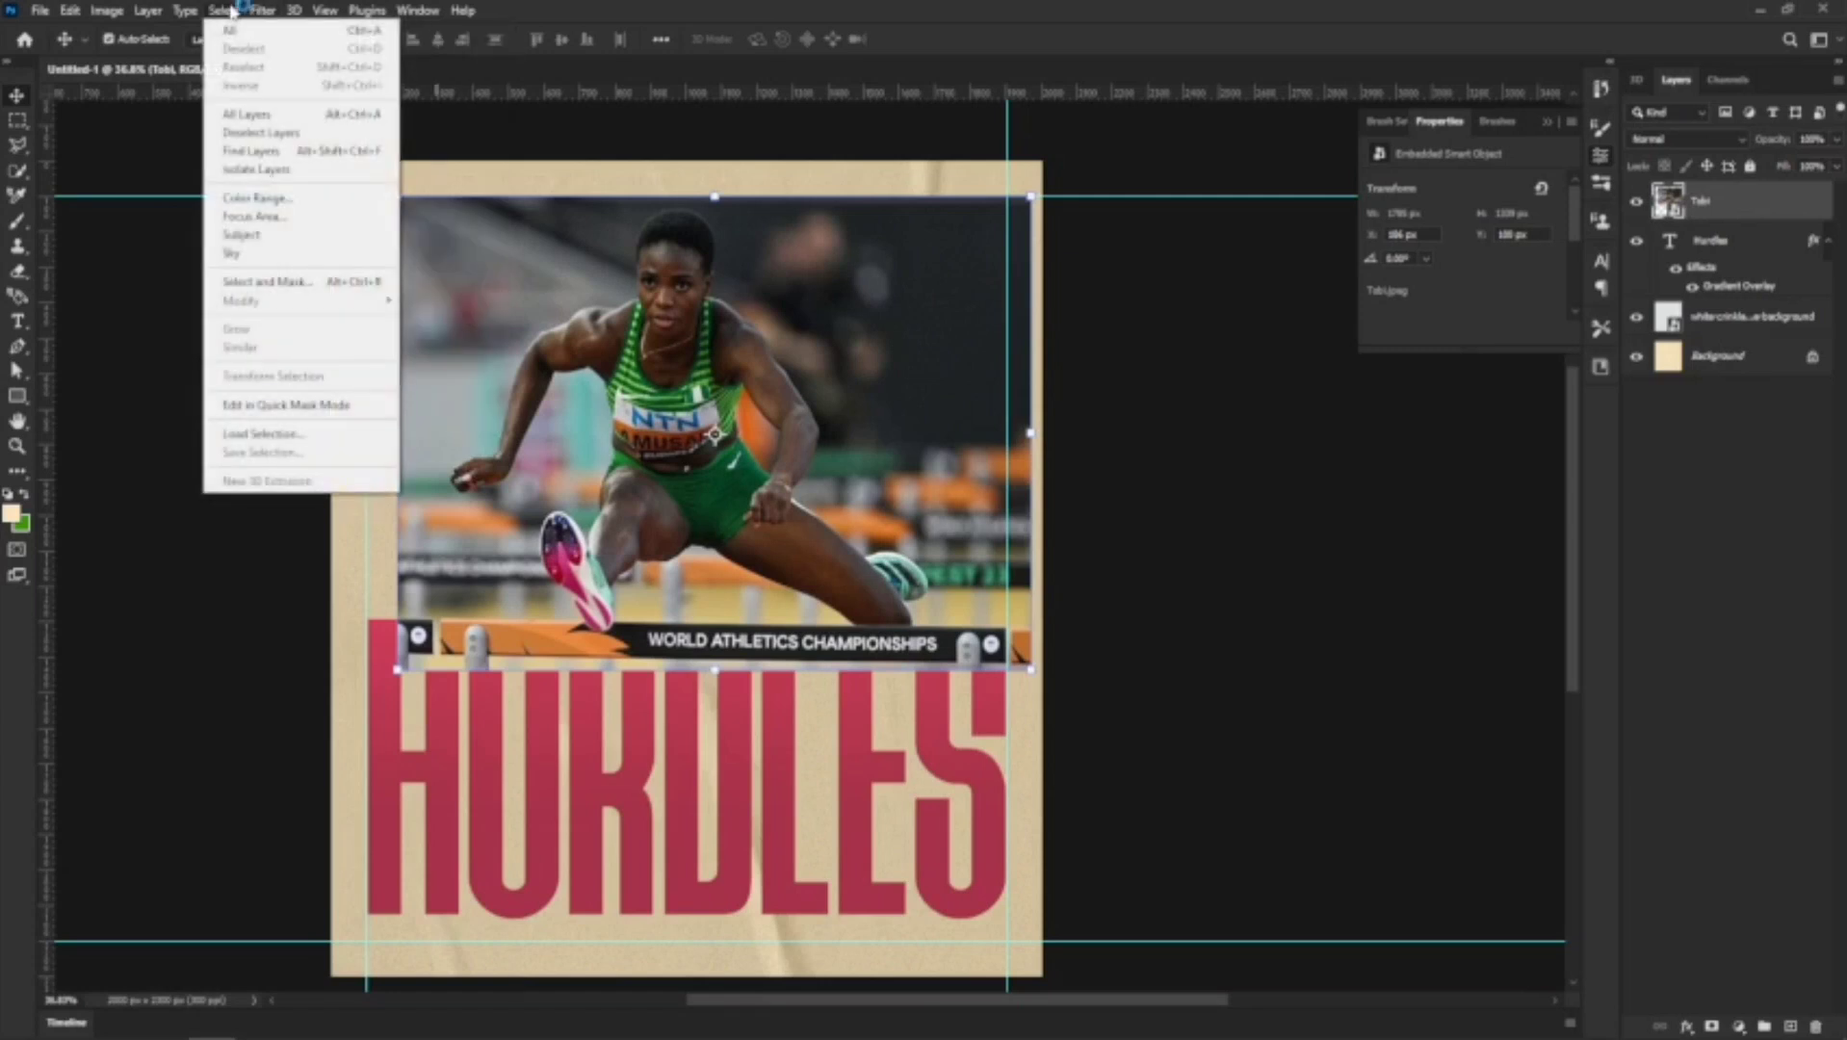
{"action": "left_click", "coordinate": [242, 236]}
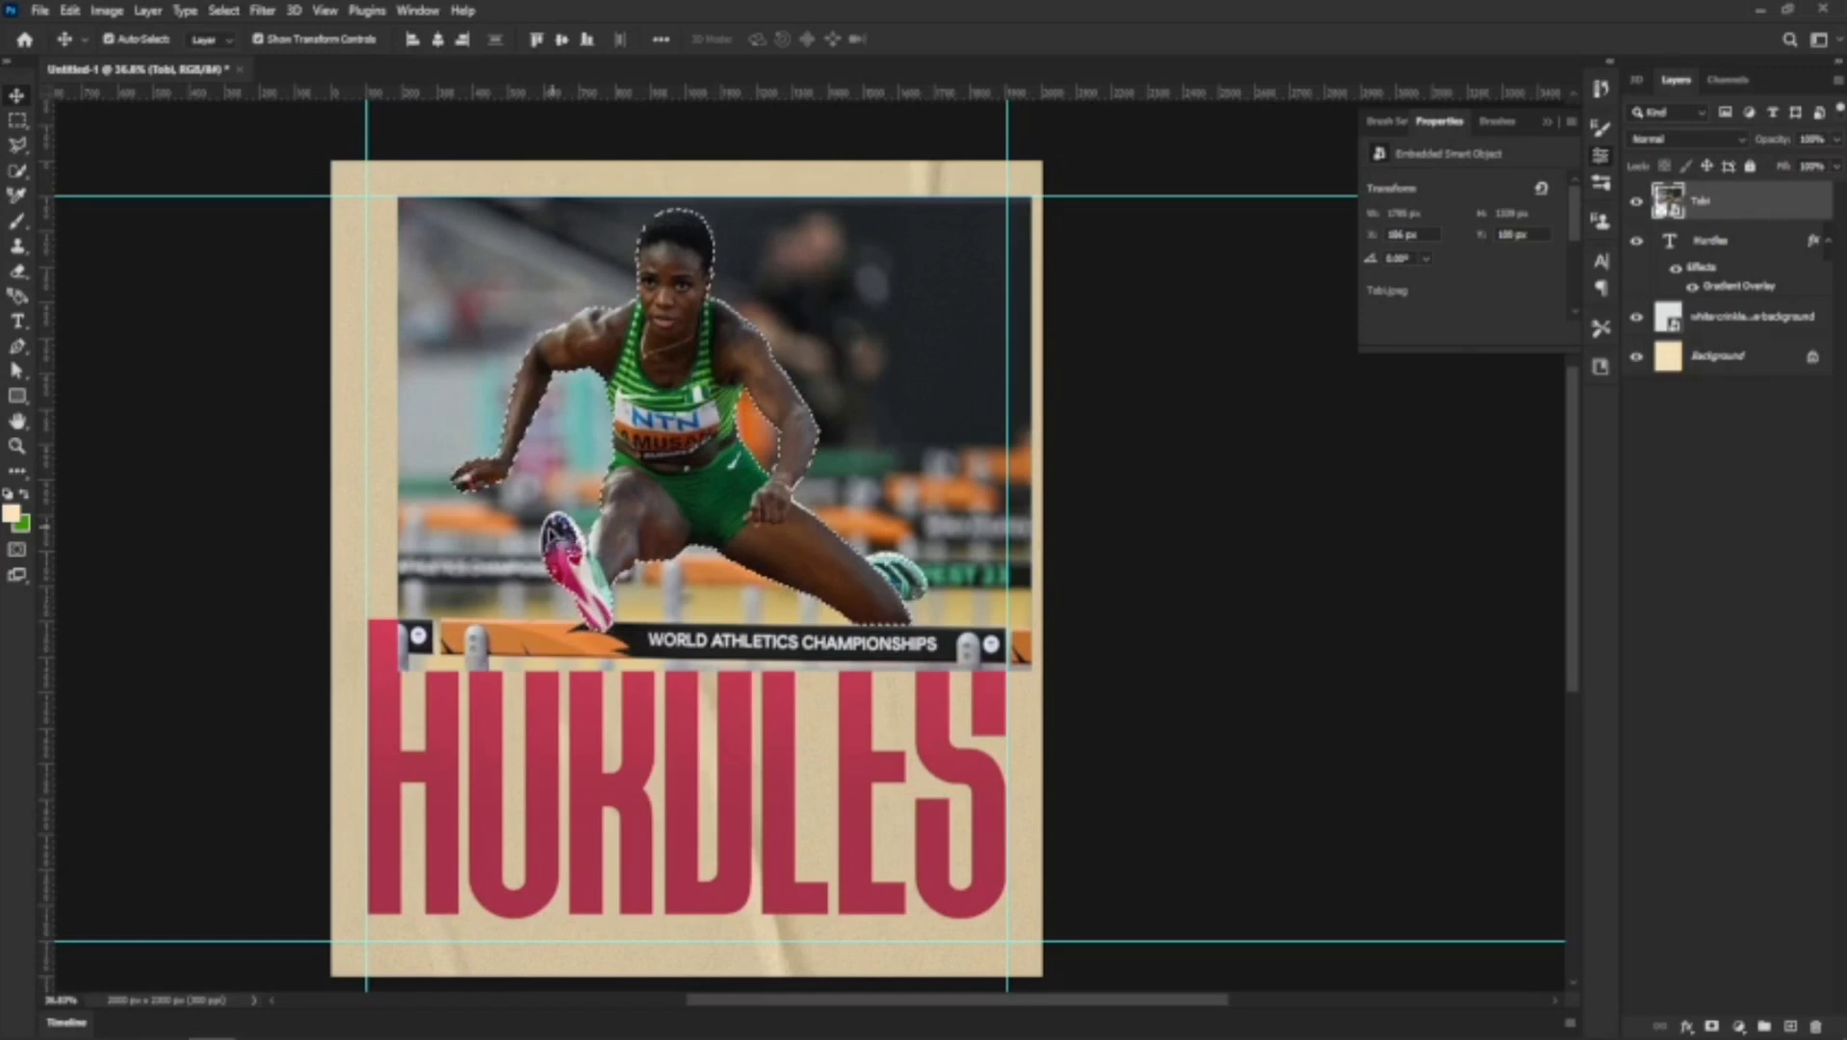
Add the unselected upper part of the athlete's front shoe sole to the selection with the Quick Selection tool
{"action": "scroll", "coordinate": [597, 549], "scroll_direction": "up", "scroll_amount": 8}
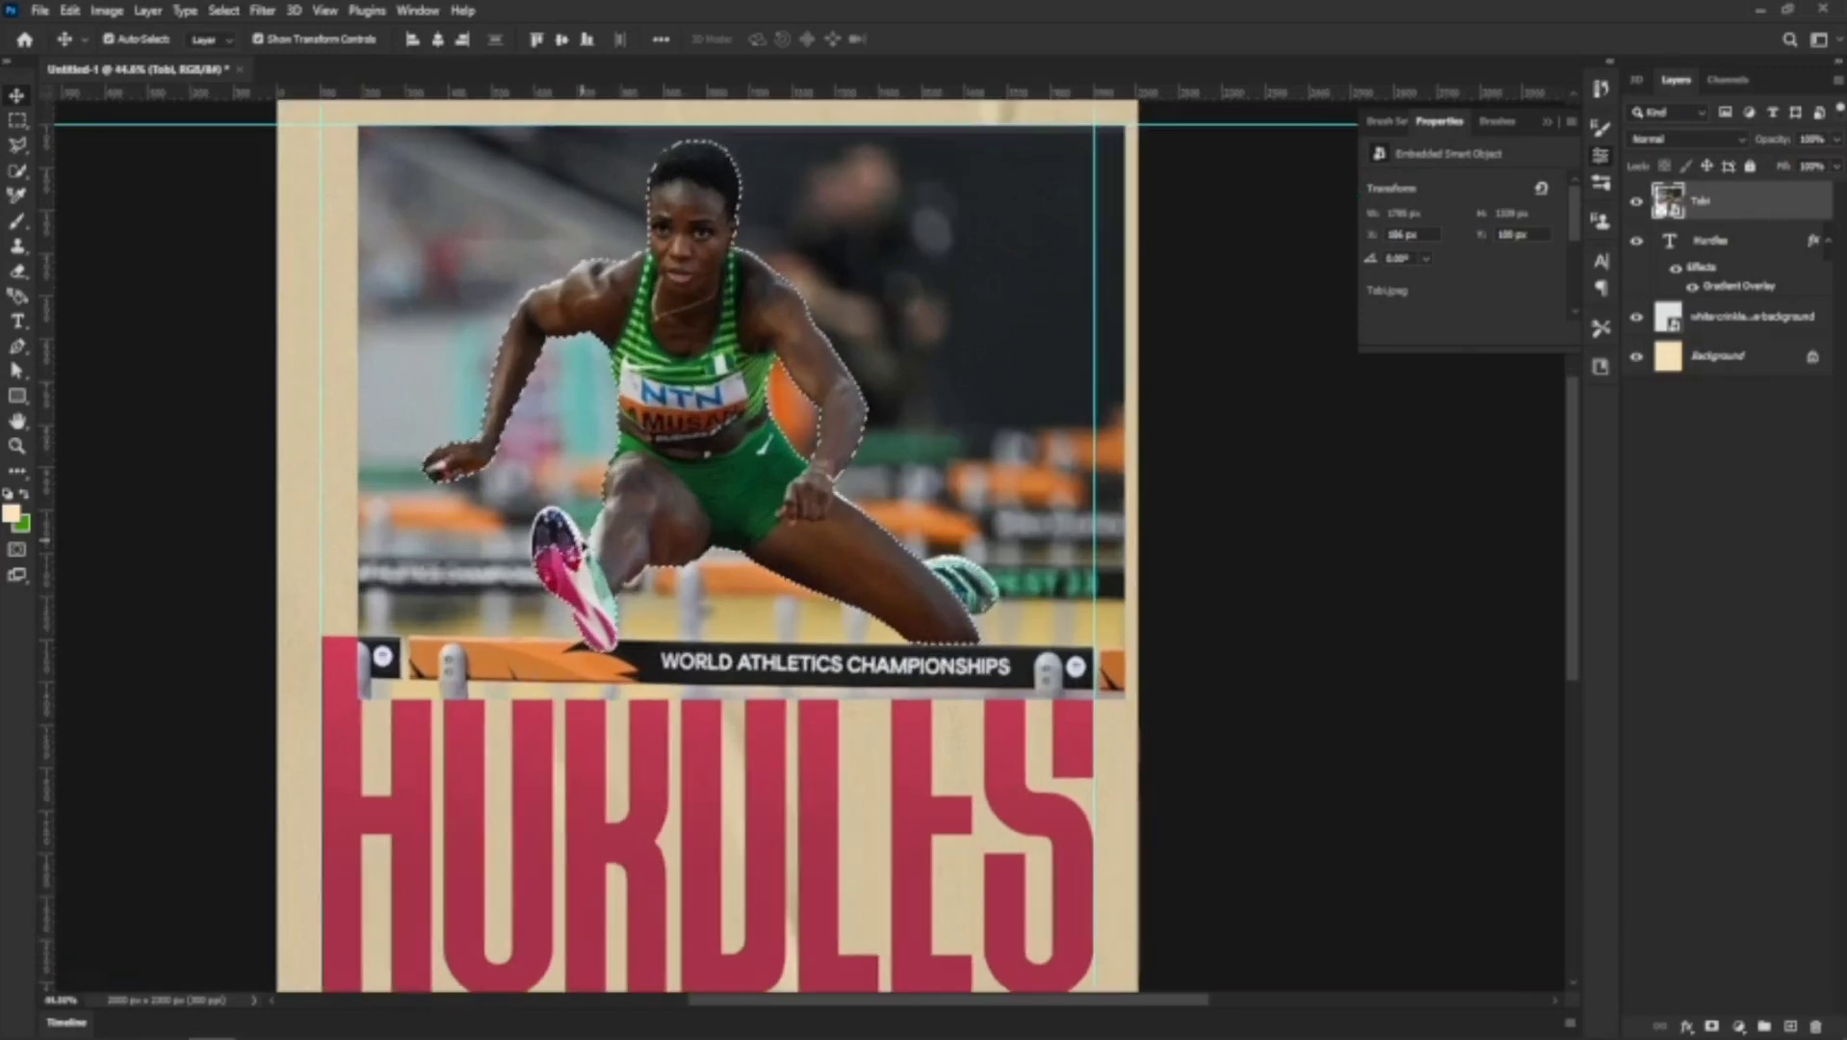
{"action": "scroll", "coordinate": [546, 544], "scroll_direction": "up", "scroll_amount": 4}
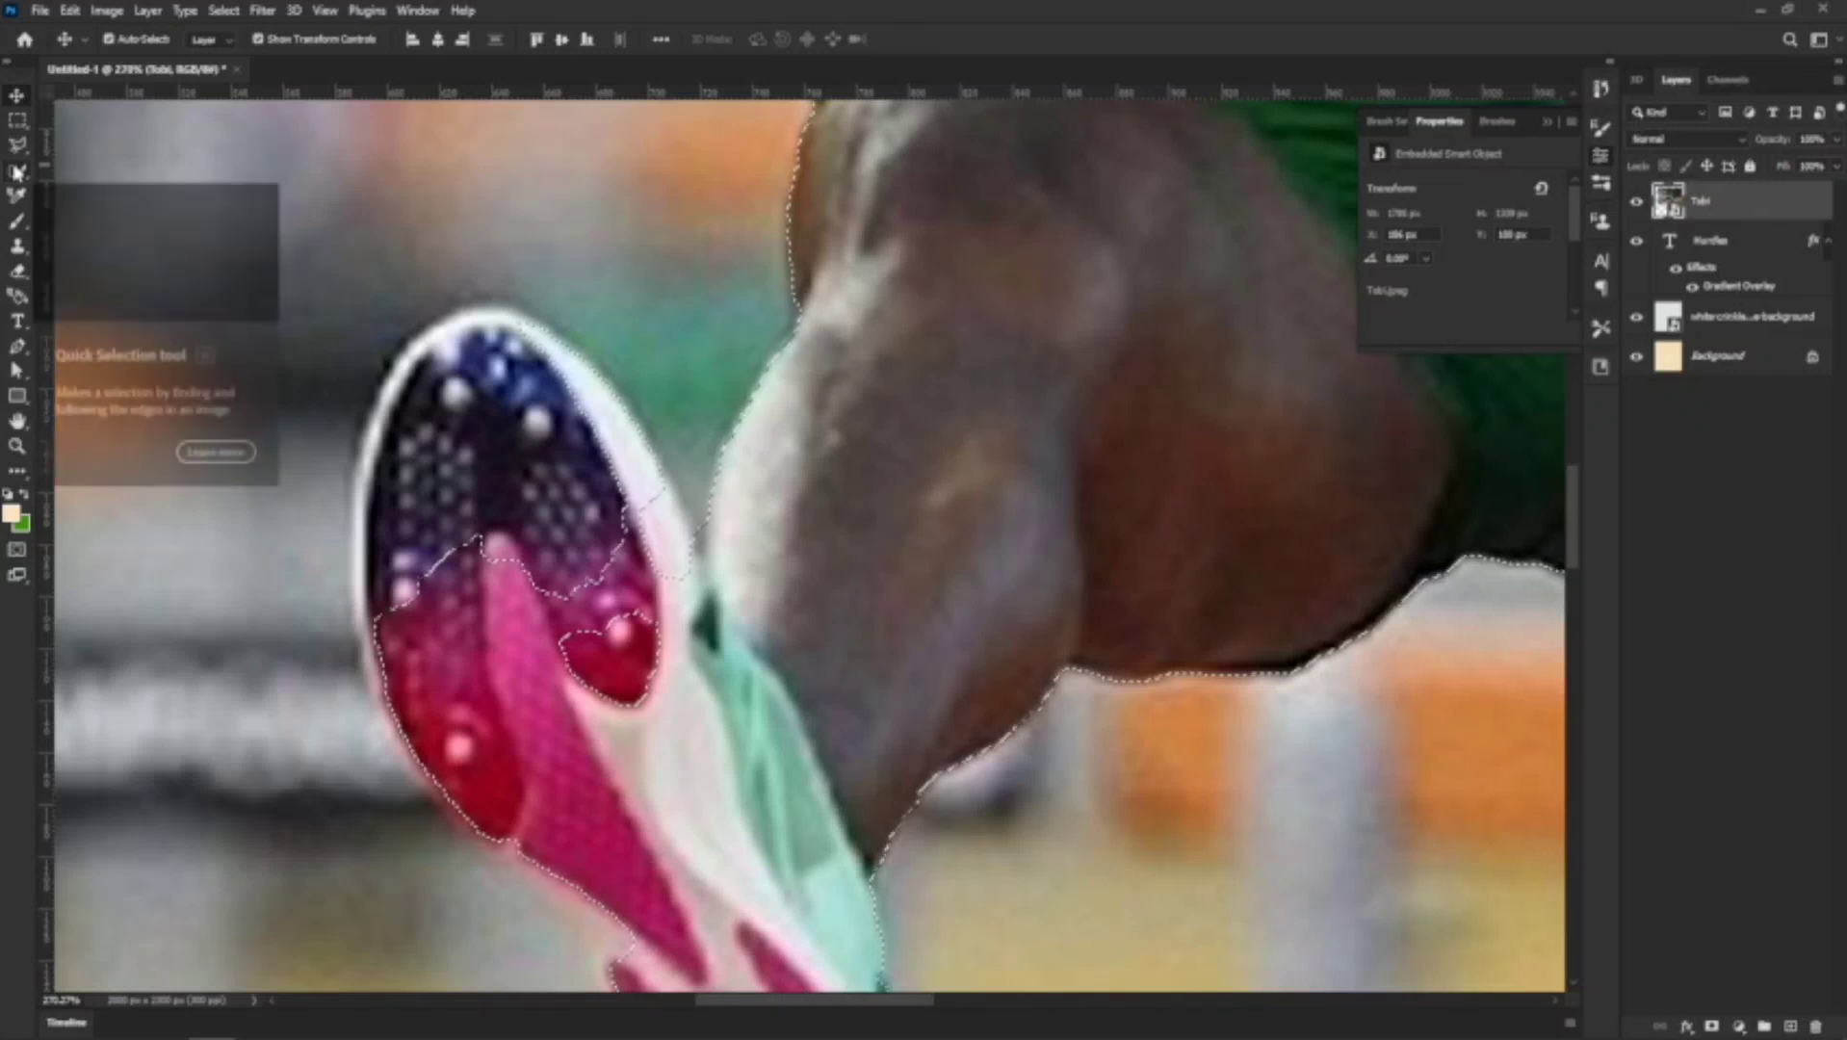
{"action": "left_click", "coordinate": [22, 174]}
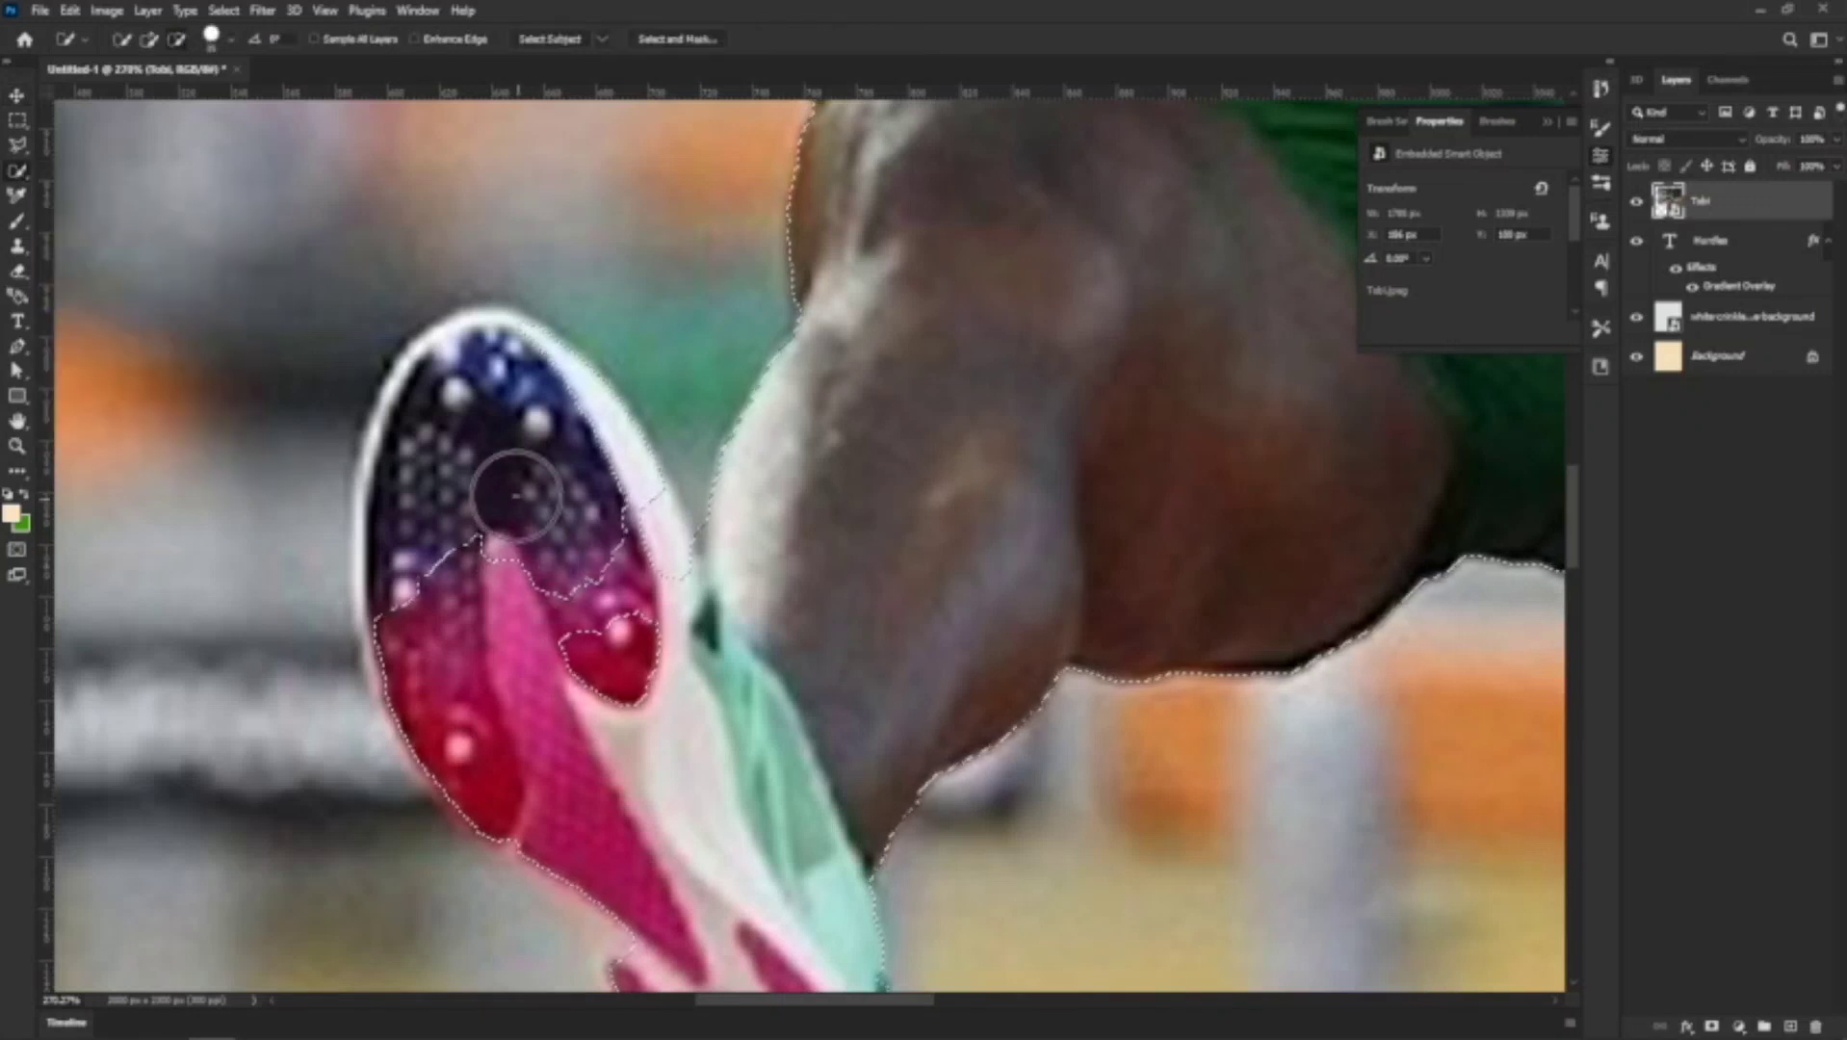
{"action": "mouse_move", "coordinate": [476, 381]}
{"action": "left_mouse_down"}
{"action": "mouse_move", "coordinate": [520, 388]}
{"action": "mouse_move", "coordinate": [478, 361]}
{"action": "mouse_move", "coordinate": [422, 417]}
{"action": "mouse_move", "coordinate": [400, 578]}
{"action": "mouse_move", "coordinate": [437, 612]}
{"action": "mouse_move", "coordinate": [427, 495]}
{"action": "mouse_move", "coordinate": [479, 552]}
{"action": "mouse_move", "coordinate": [611, 578]}
{"action": "mouse_move", "coordinate": [640, 552]}
{"action": "left_mouse_up"}
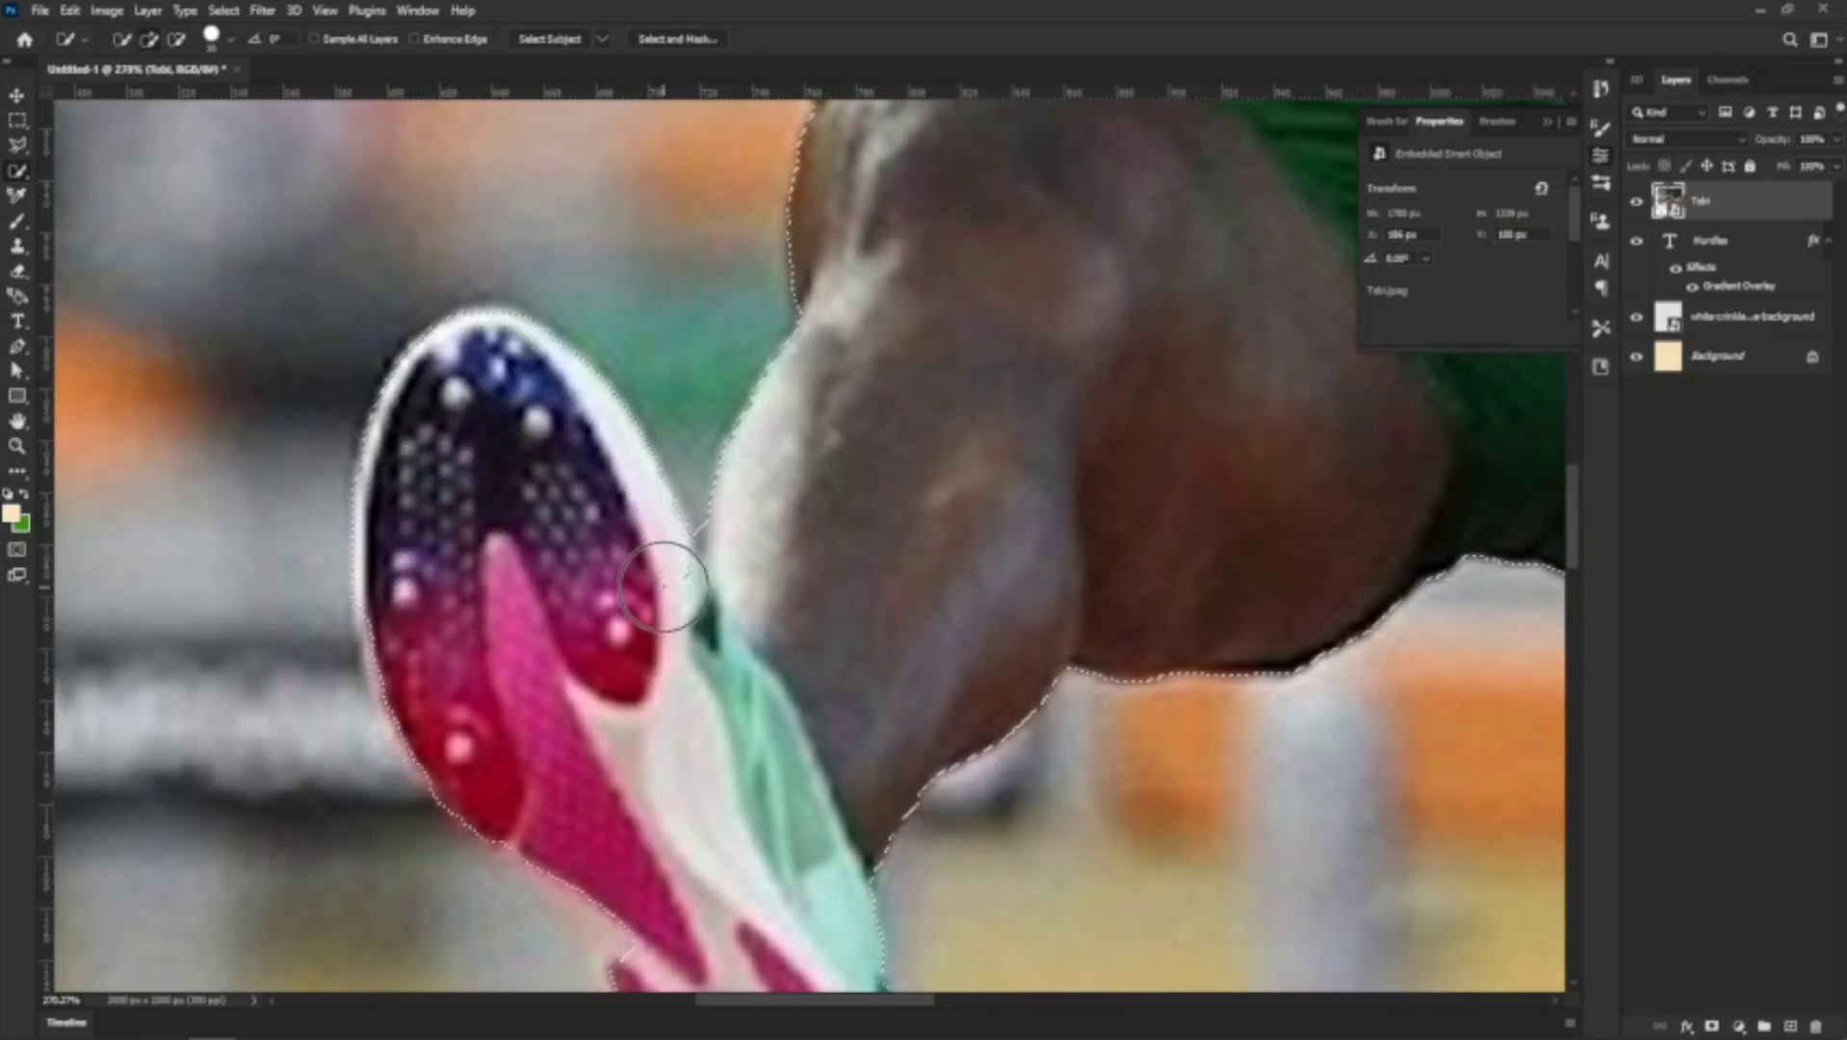
Extend the athlete selection over the missing part of the rear shoe with the Quick Selection tool
{"action": "key", "text": "ctrl+0"}
{"action": "scroll", "coordinate": [710, 671], "scroll_direction": "down", "scroll_amount": 3}
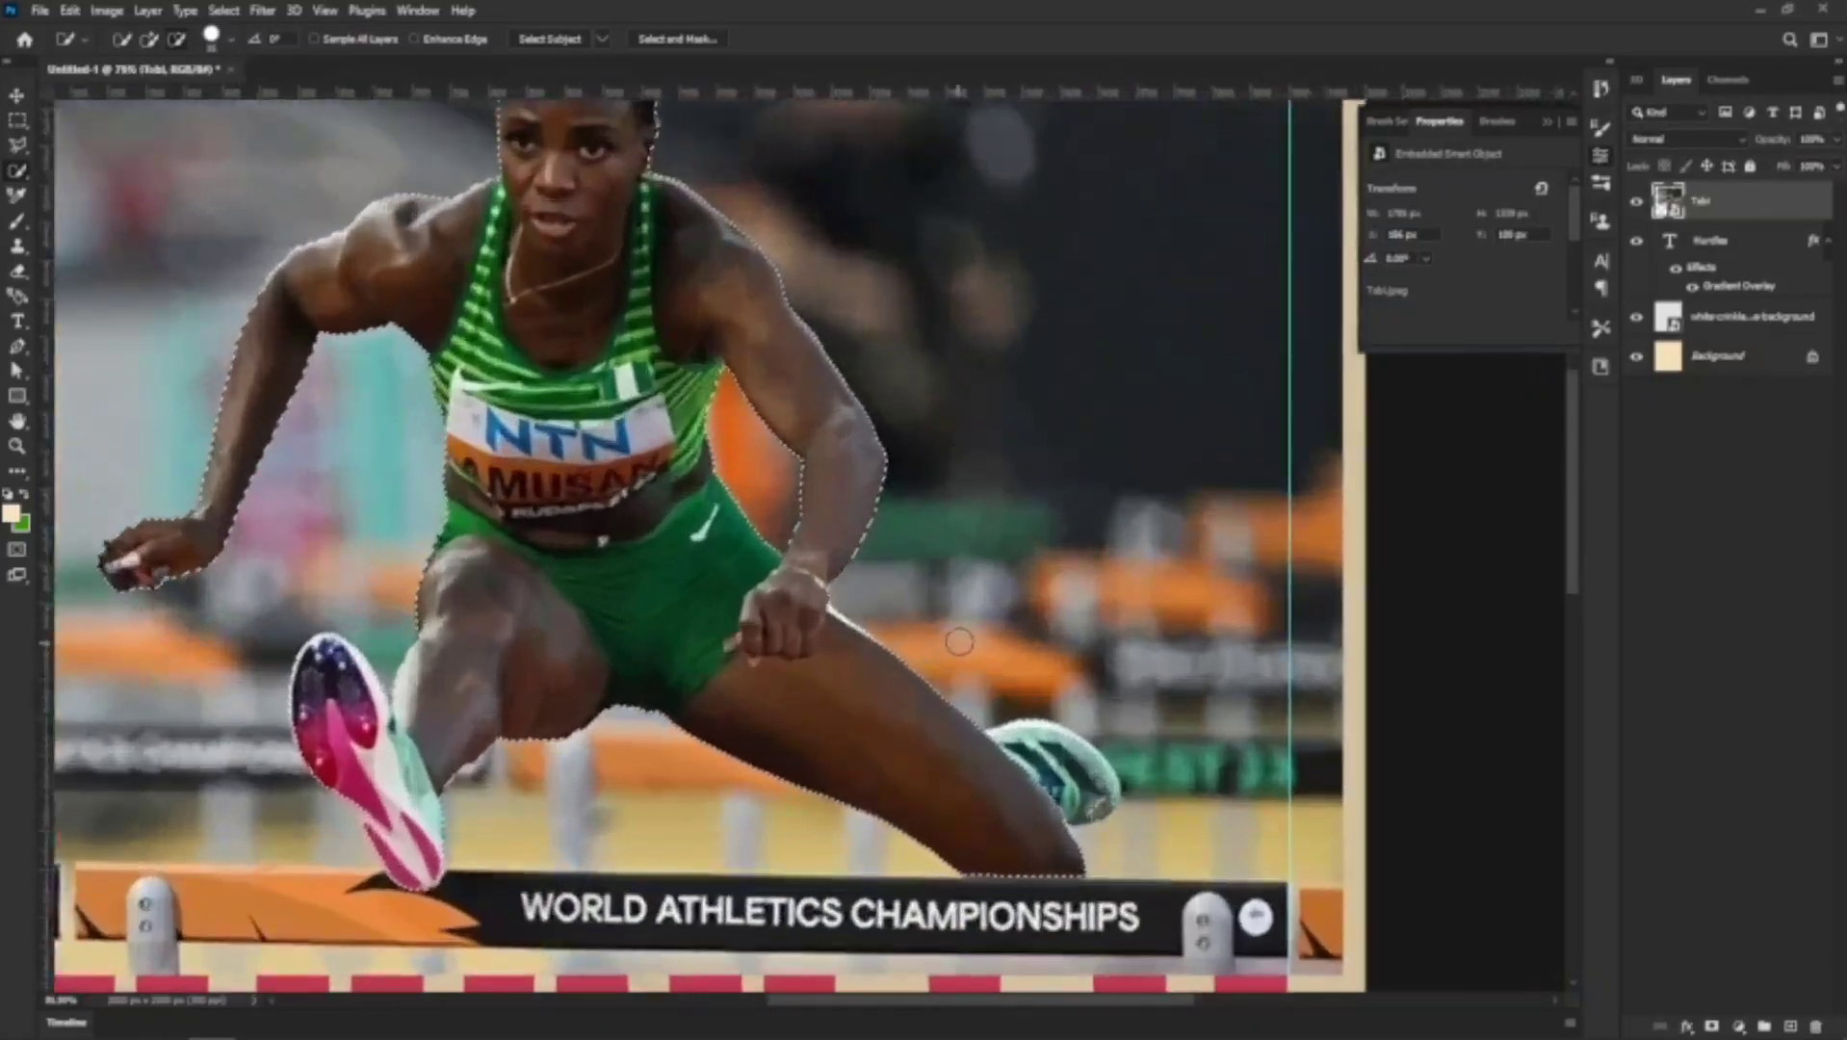
{"action": "scroll", "coordinate": [1085, 796], "scroll_direction": "up", "scroll_amount": 5}
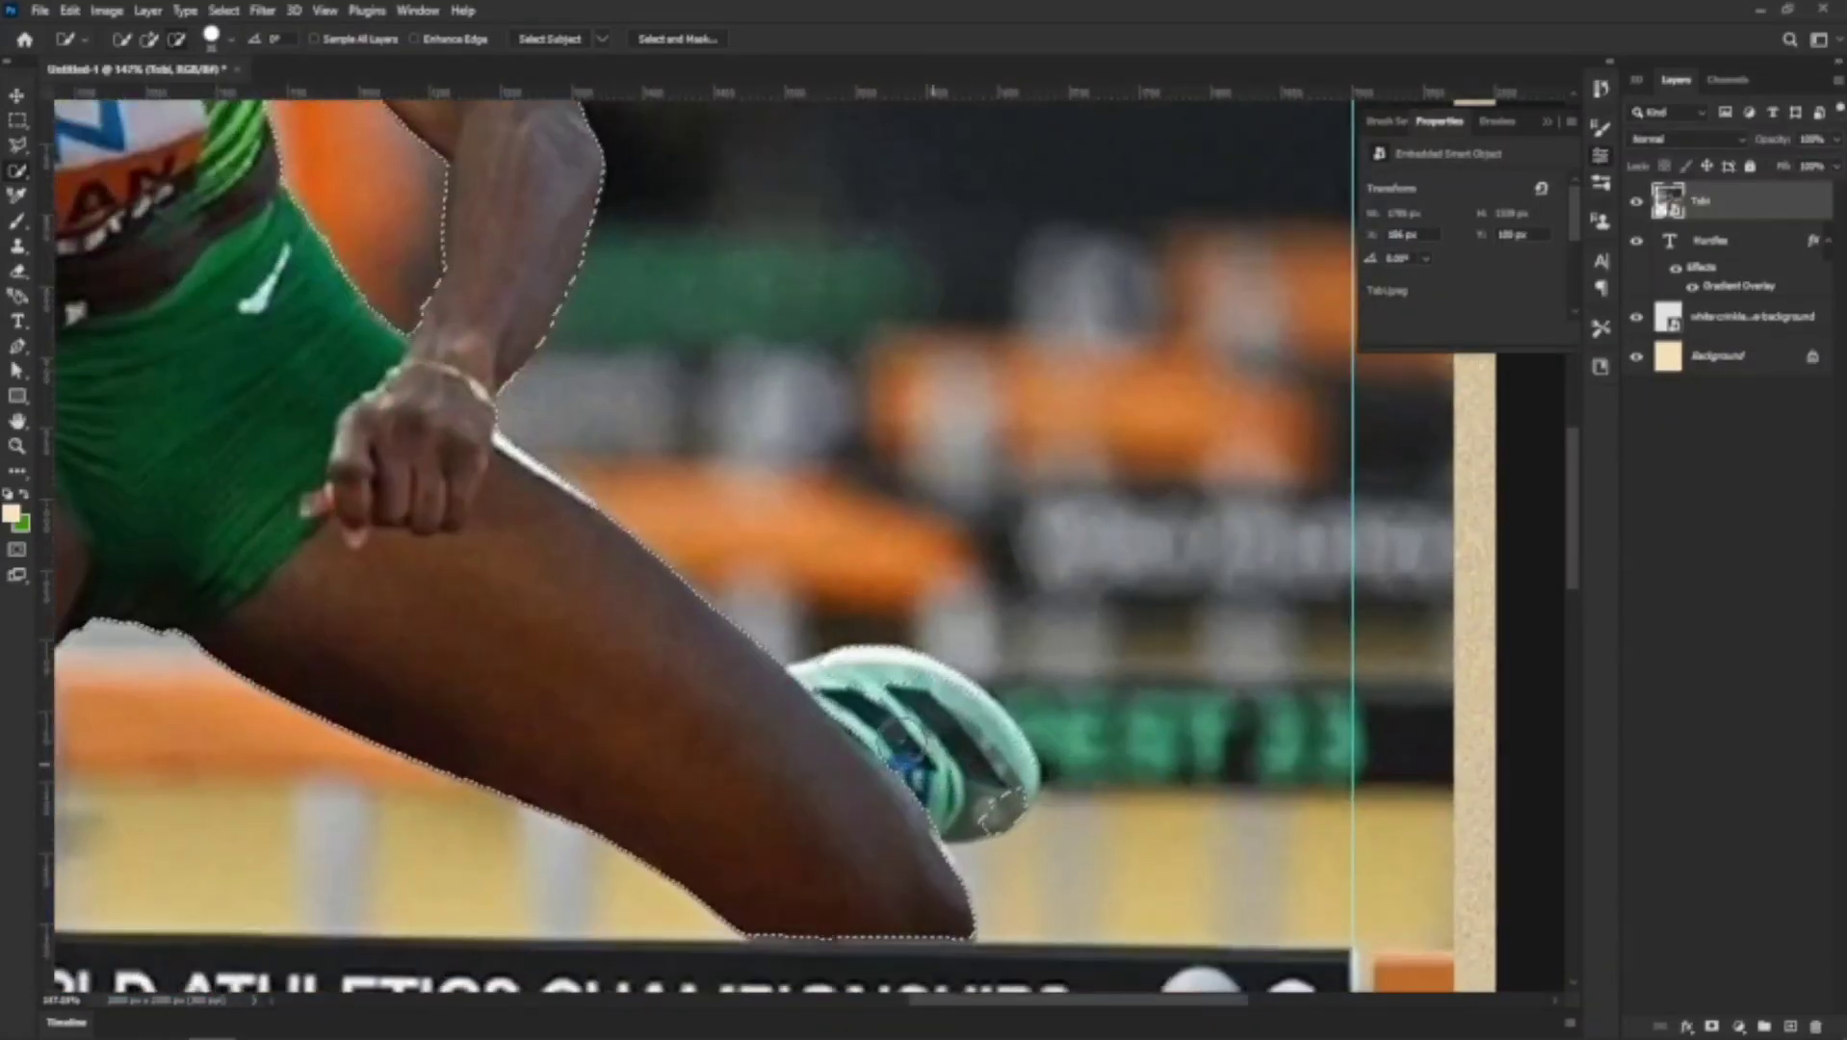
{"action": "mouse_move", "coordinate": [768, 652]}
{"action": "left_mouse_down"}
{"action": "mouse_move", "coordinate": [904, 708]}
{"action": "mouse_move", "coordinate": [883, 679]}
{"action": "mouse_move", "coordinate": [1113, 821]}
{"action": "mouse_move", "coordinate": [1115, 790]}
{"action": "mouse_move", "coordinate": [923, 844]}
{"action": "left_mouse_up"}
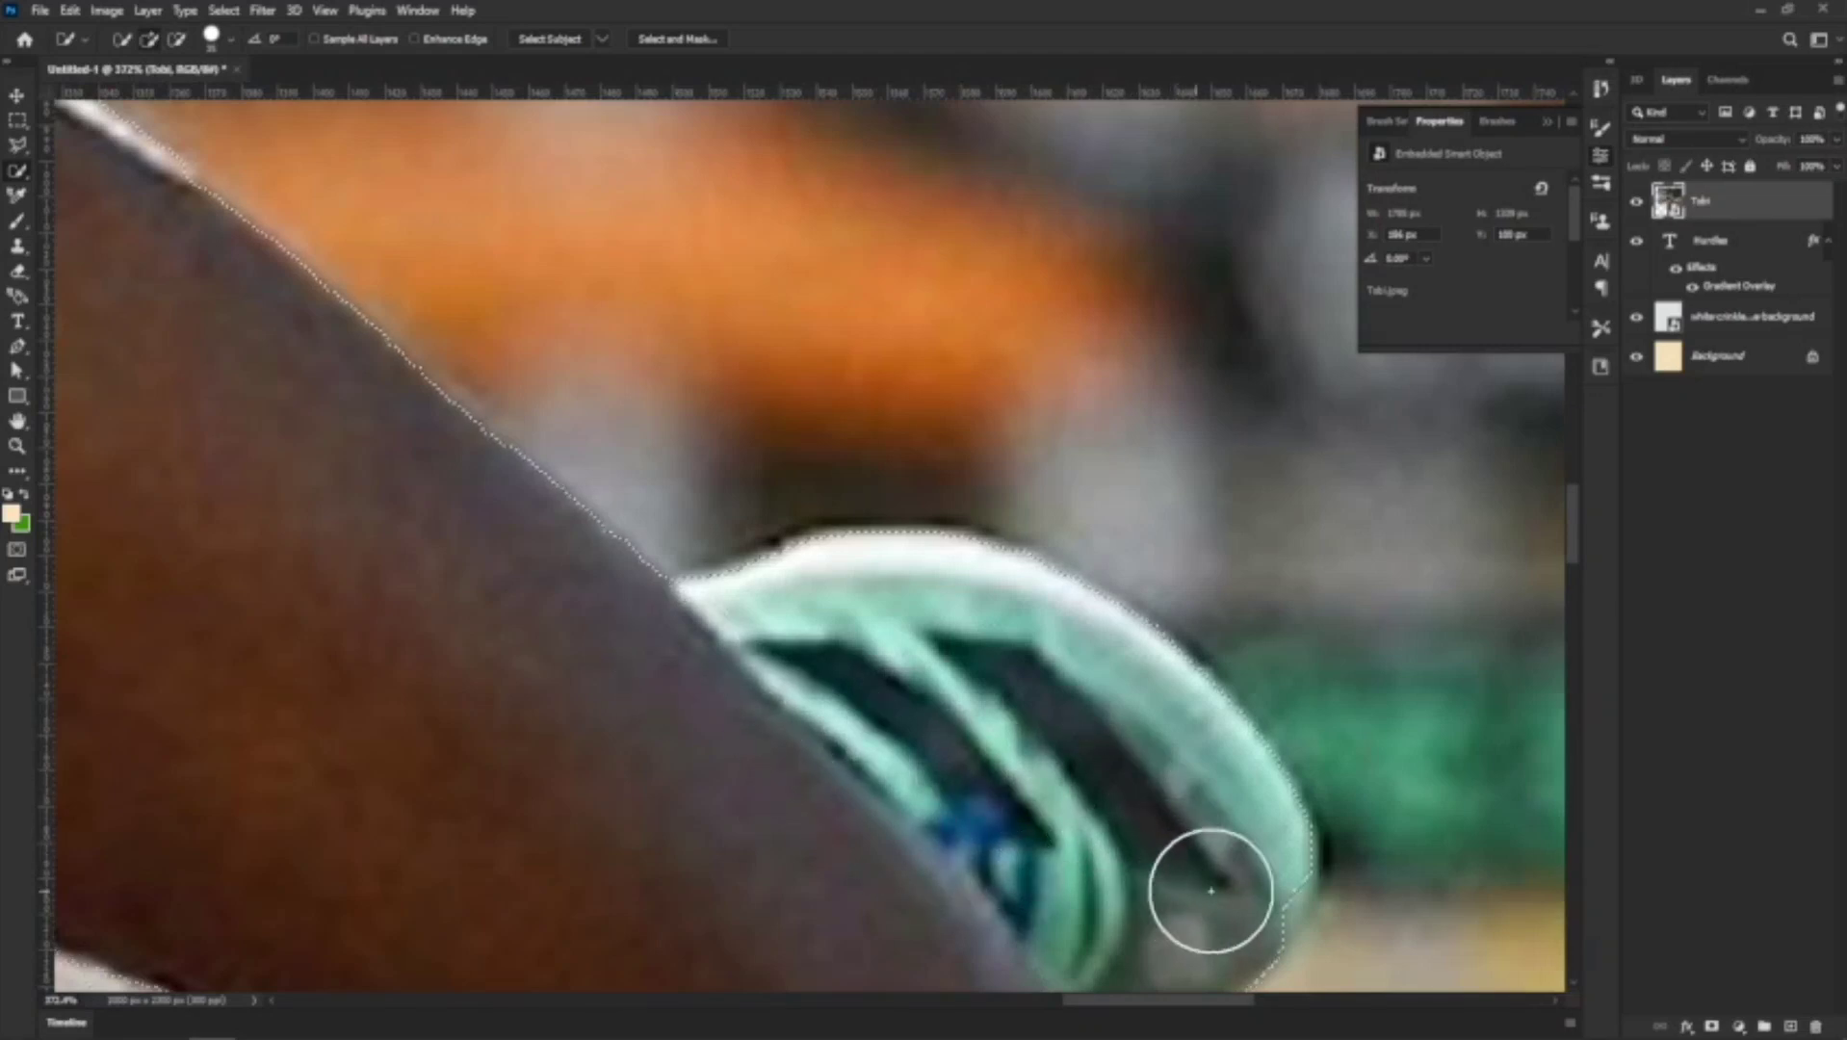
Refine the athlete selection along the lower sole edge of the front shoe with the Quick Selection tool
{"action": "scroll", "coordinate": [958, 703], "scroll_direction": "down", "scroll_amount": 5}
{"action": "scroll", "coordinate": [960, 720], "scroll_direction": "down", "scroll_amount": 3}
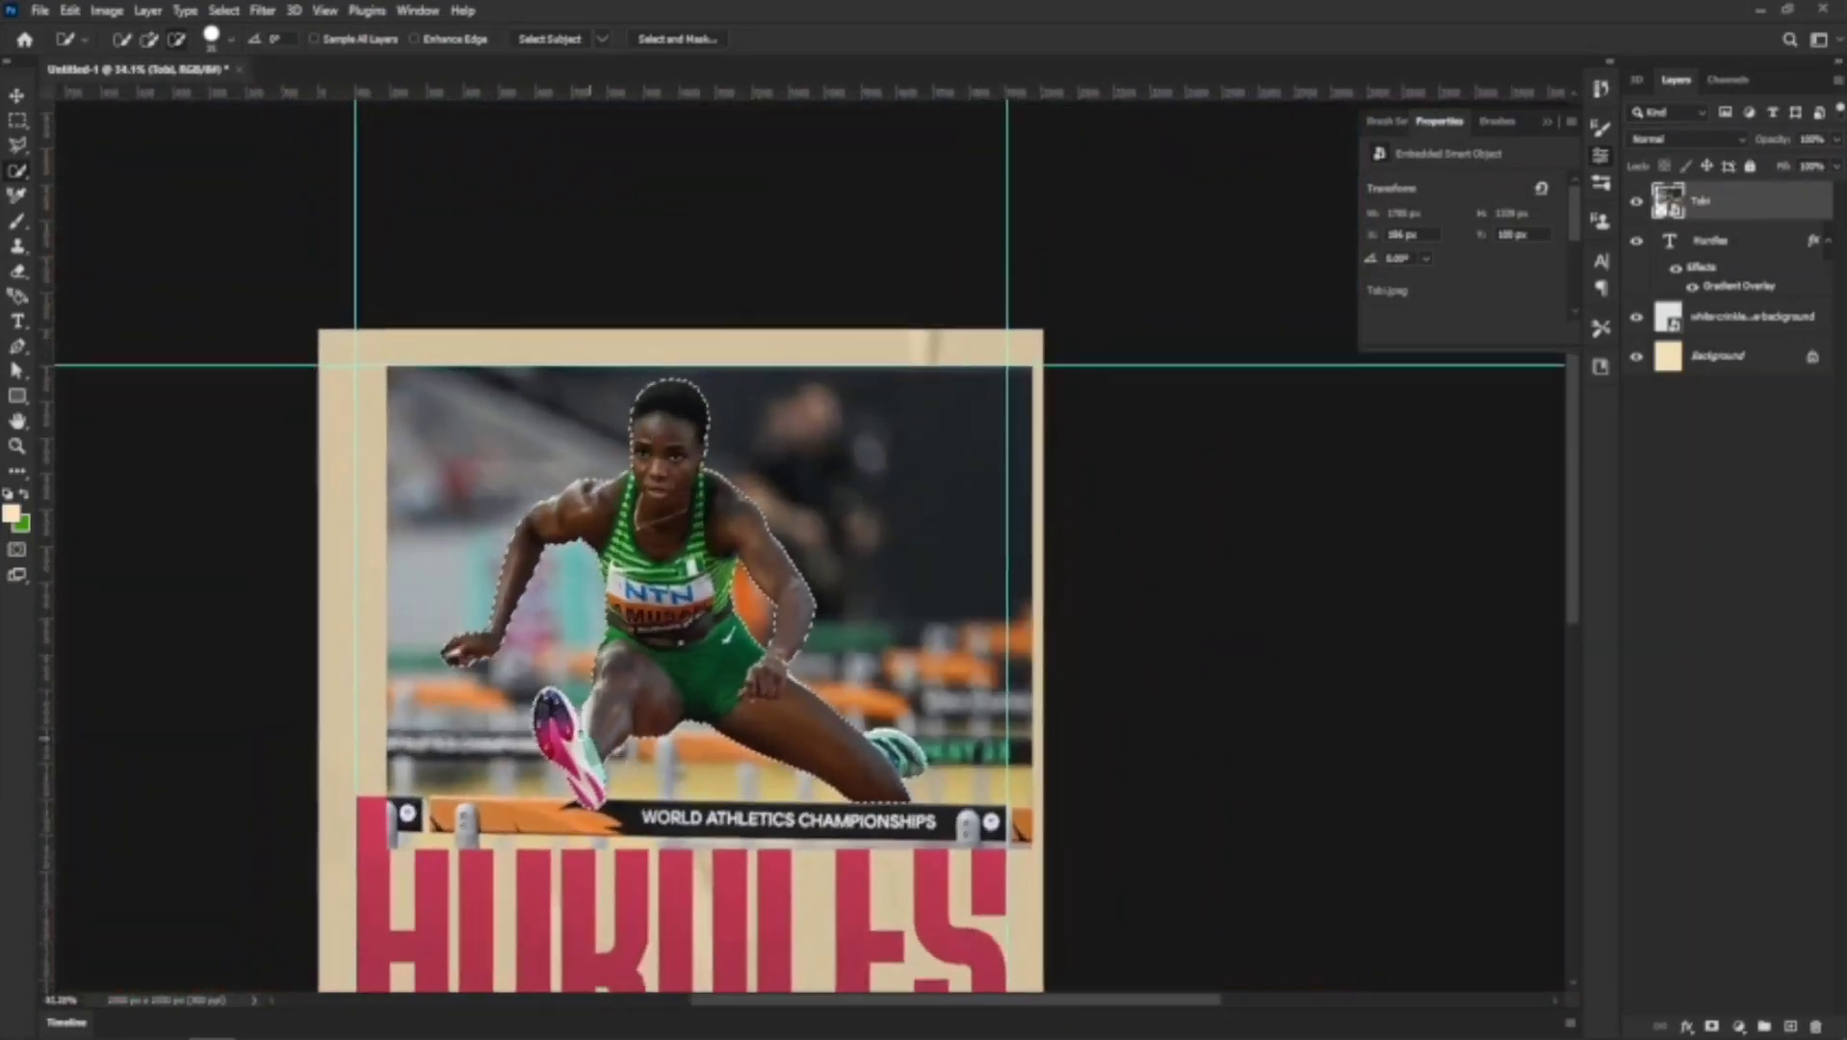
{"action": "scroll", "coordinate": [576, 848], "scroll_direction": "up", "scroll_amount": 6}
{"action": "scroll", "coordinate": [576, 847], "scroll_direction": "up", "scroll_amount": 6}
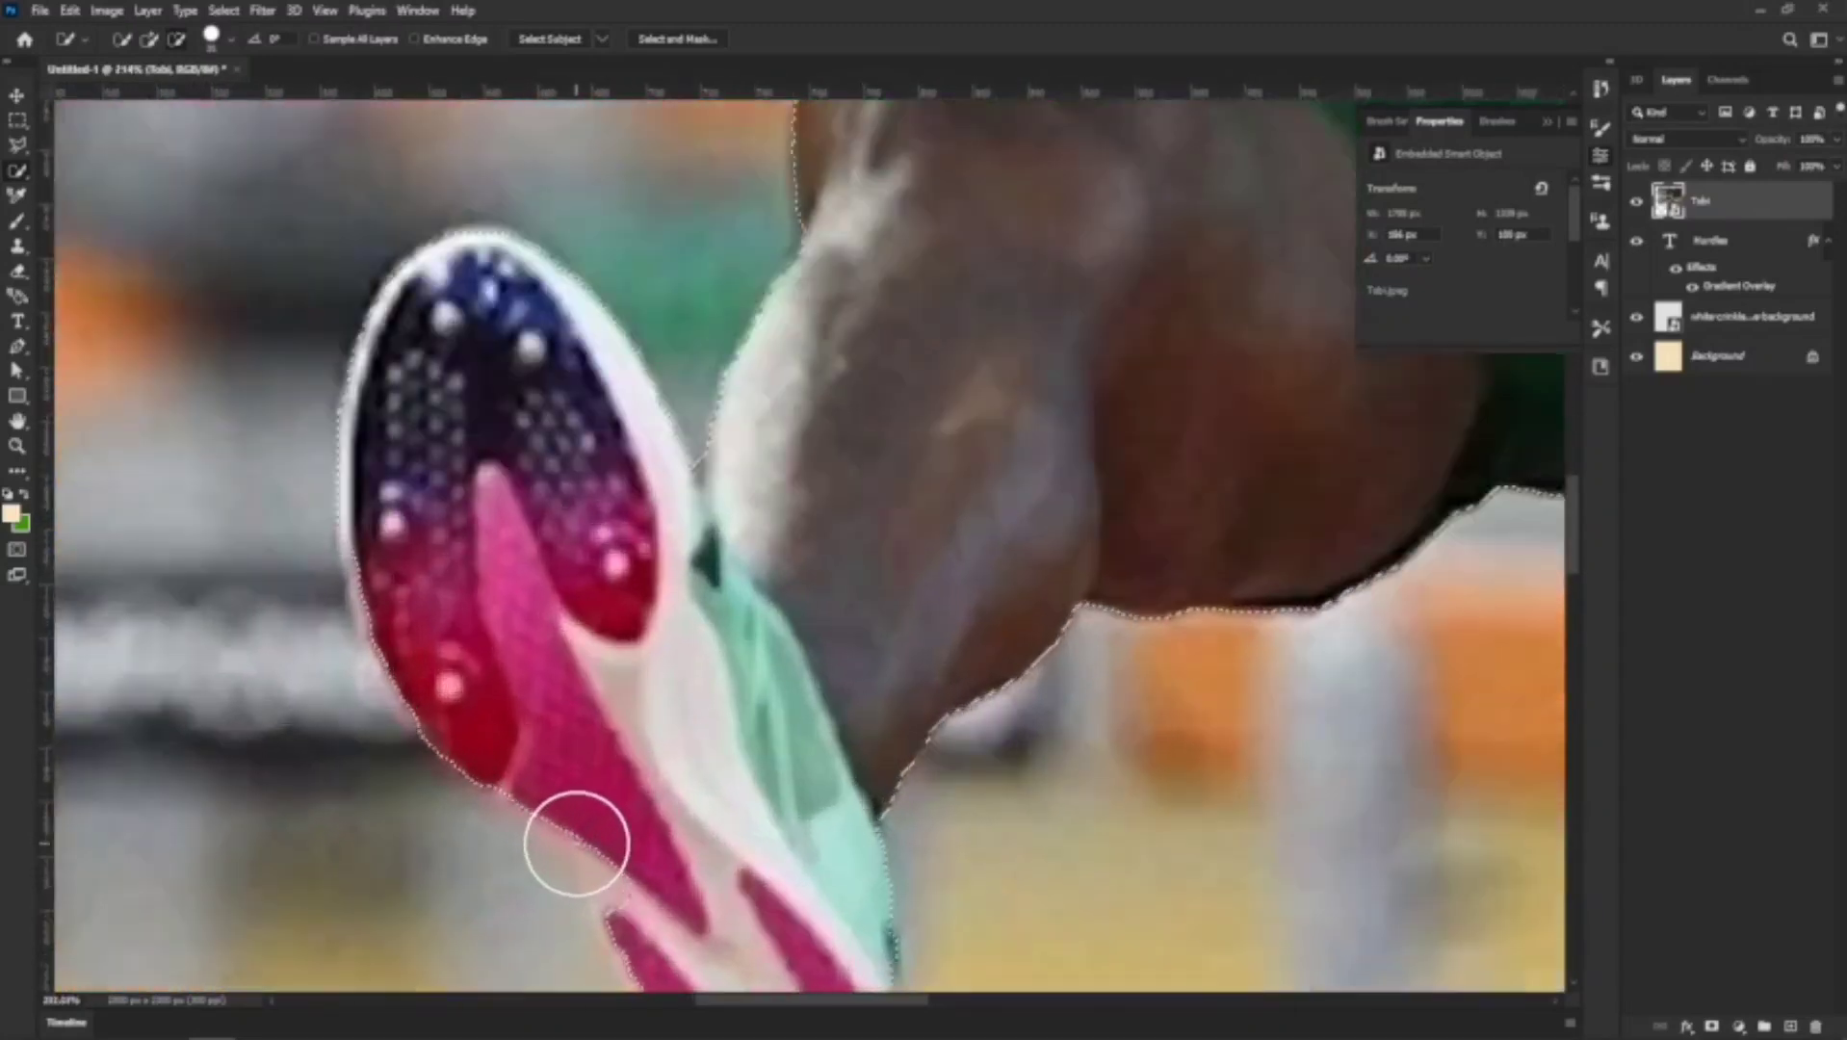
{"action": "scroll", "coordinate": [488, 776], "scroll_direction": "down", "scroll_amount": 6}
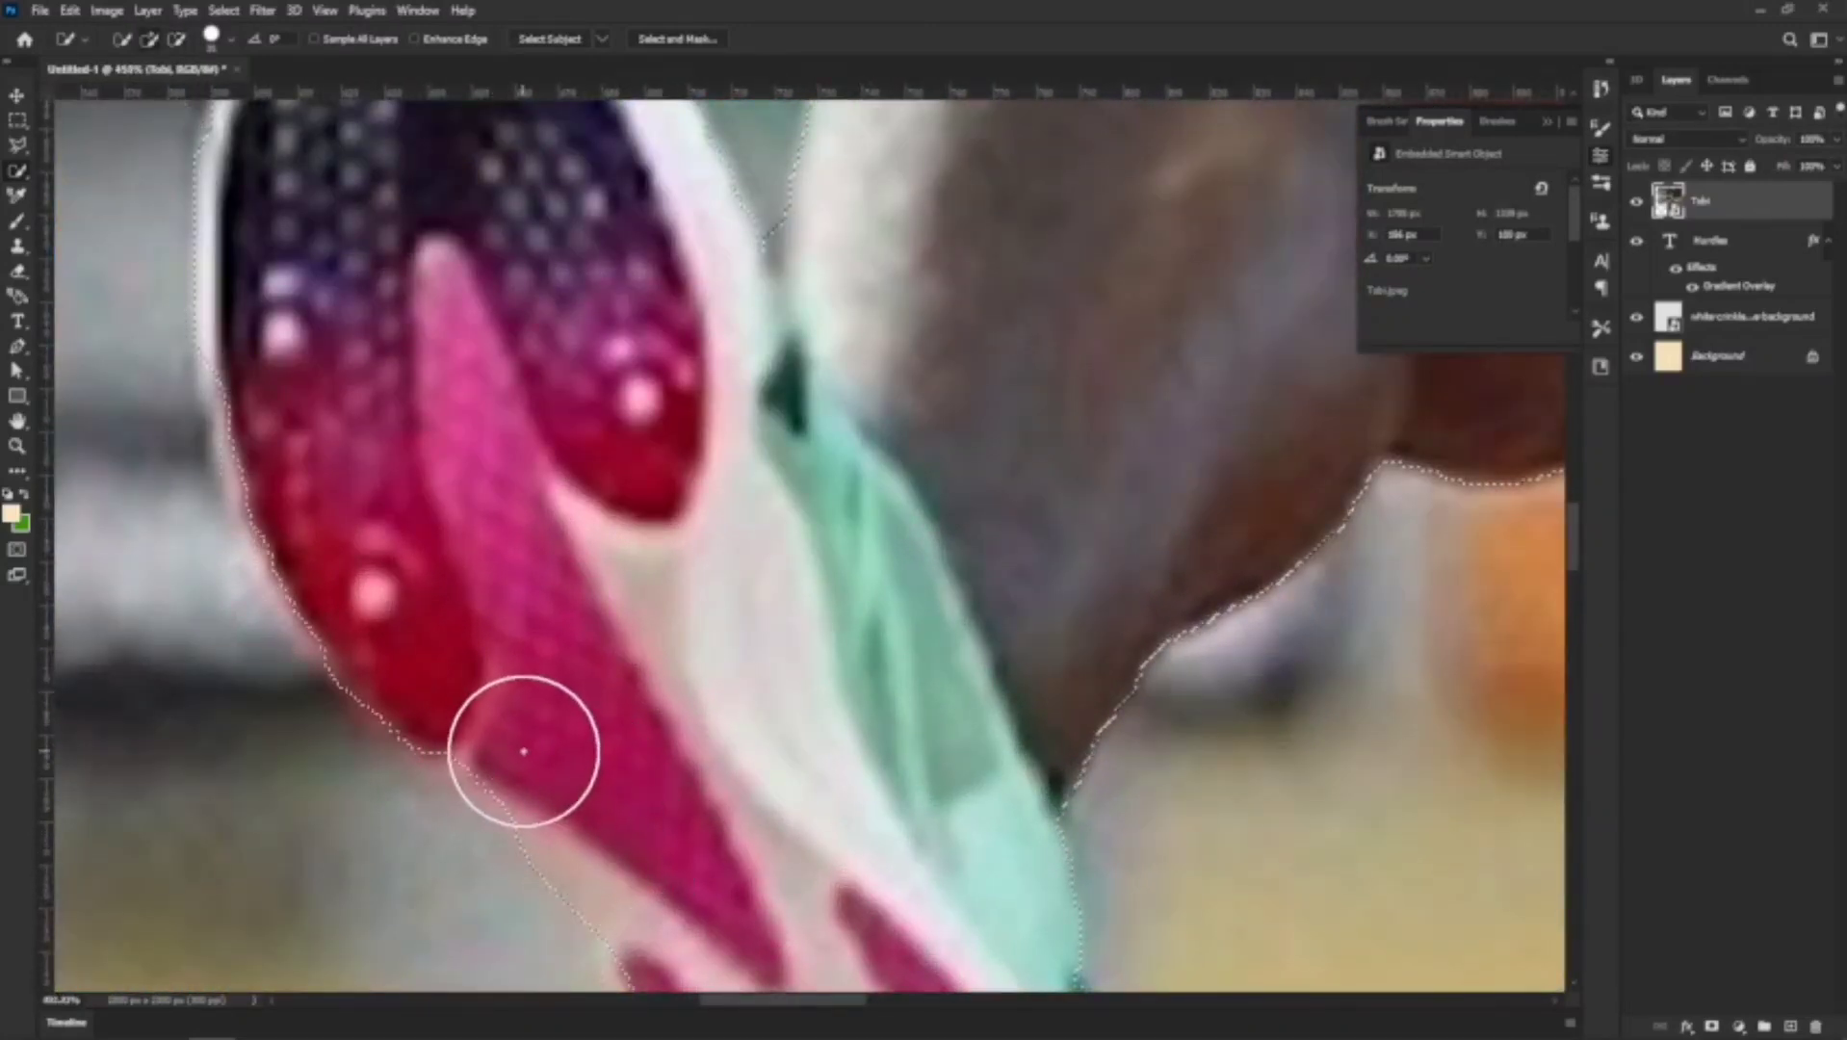
{"action": "scroll", "coordinate": [754, 470], "scroll_direction": "down", "scroll_amount": 5}
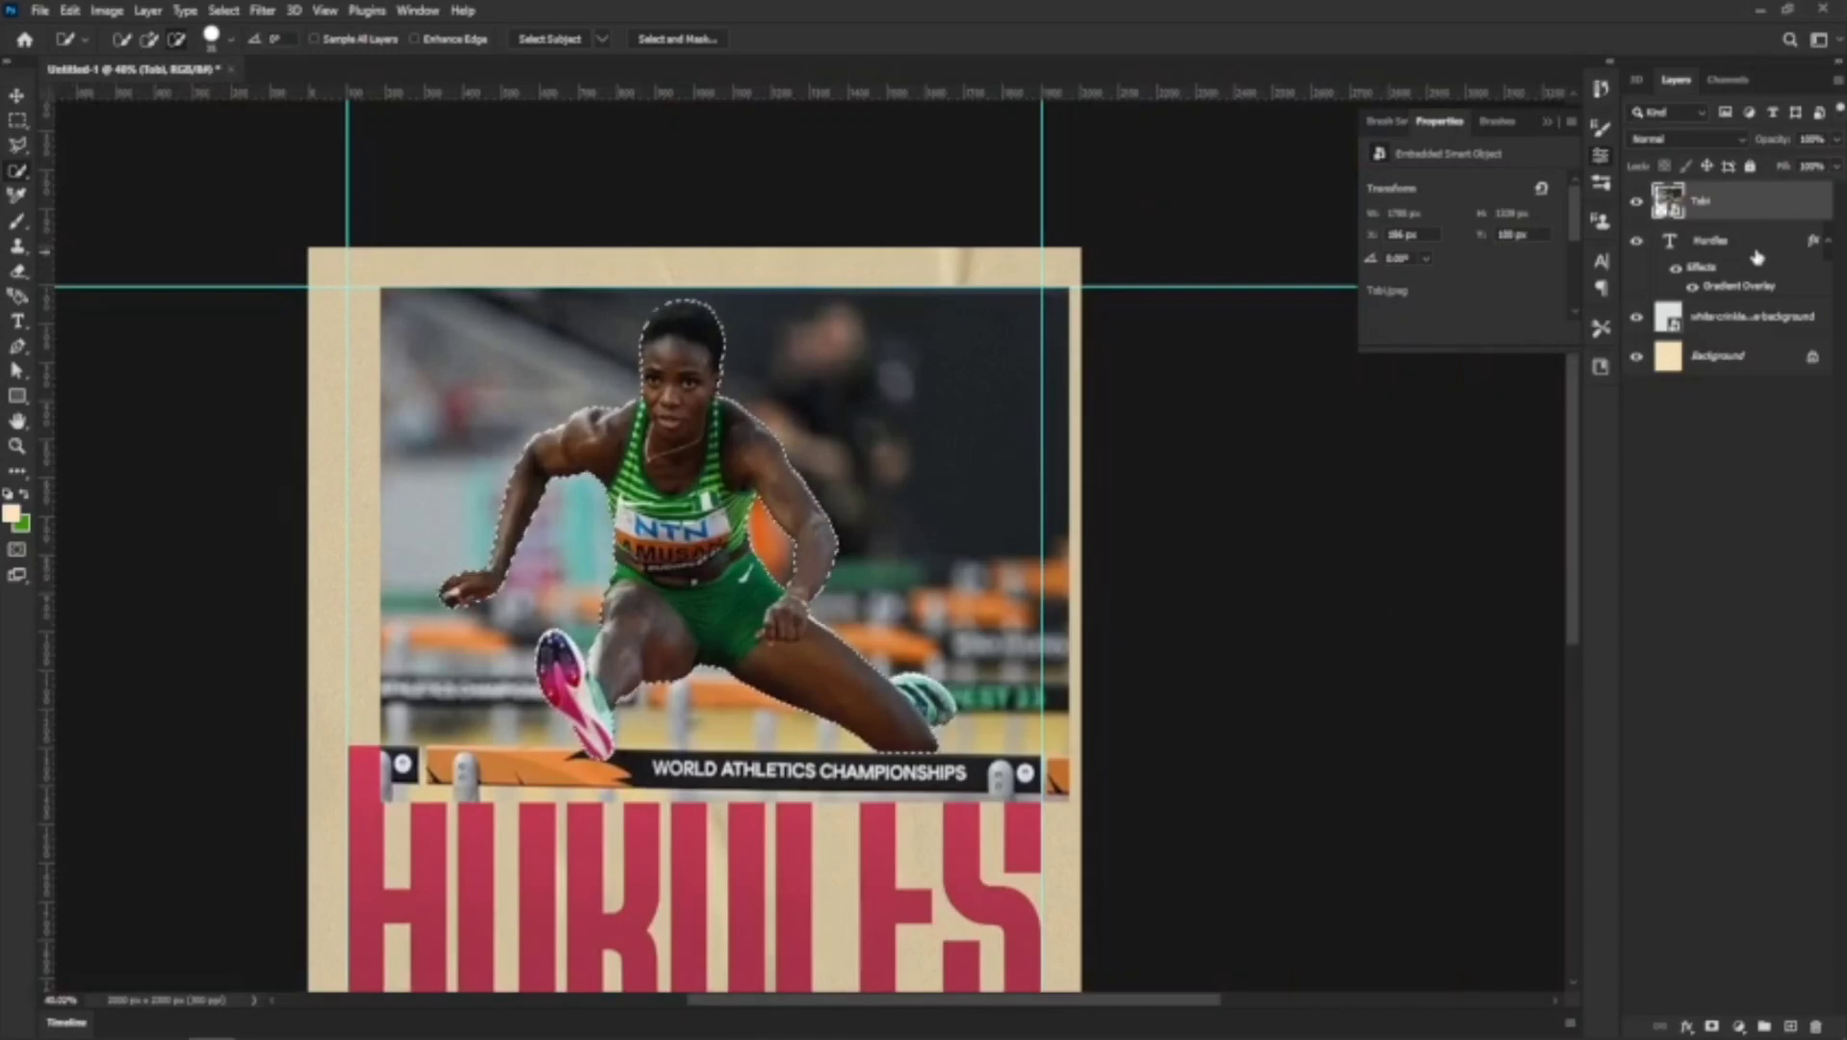
Add a layer mask to the Tobi photo from the athlete selection to hide the stadium background
{"action": "left_click", "coordinate": [1713, 1026]}
{"action": "scroll", "coordinate": [677, 599], "scroll_direction": "down", "scroll_amount": 2}
{"action": "scroll", "coordinate": [677, 599], "scroll_direction": "up", "scroll_amount": 2}
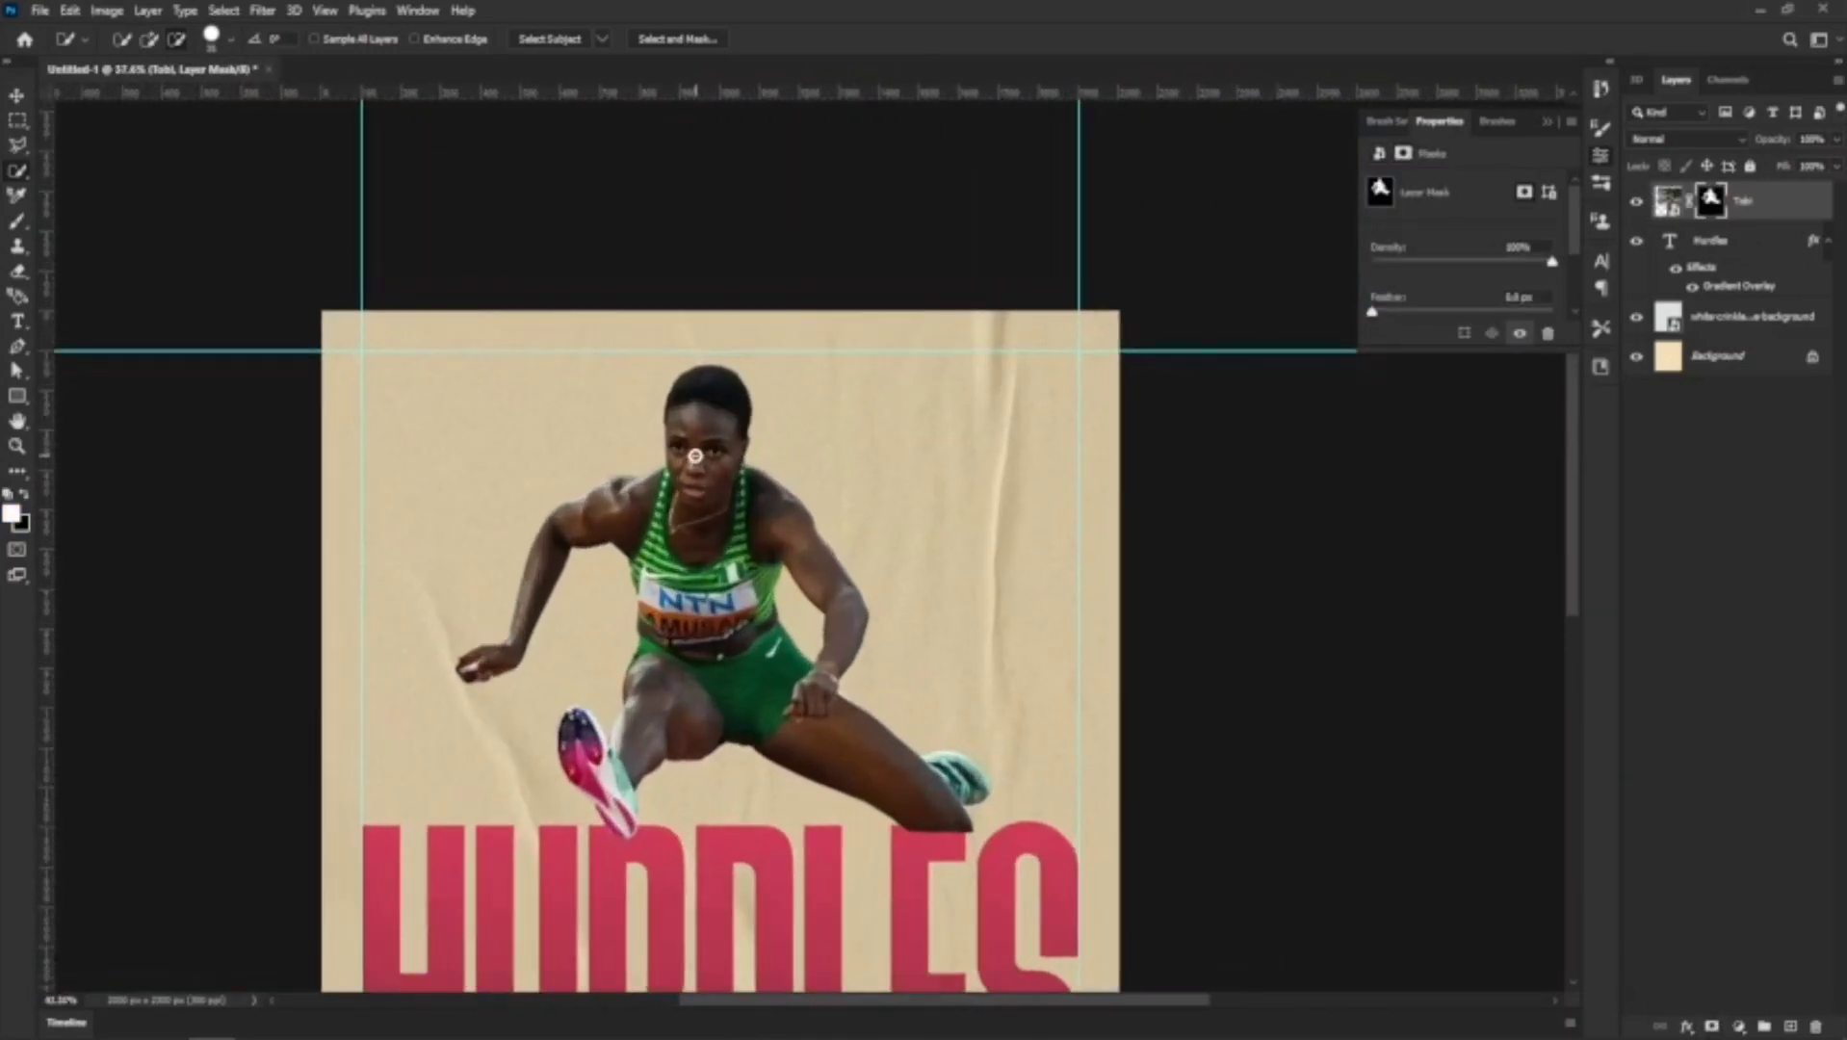
{"action": "scroll", "coordinate": [712, 578], "scroll_direction": "down", "scroll_amount": 2}
{"action": "scroll", "coordinate": [754, 549], "scroll_direction": "up", "scroll_amount": 2}
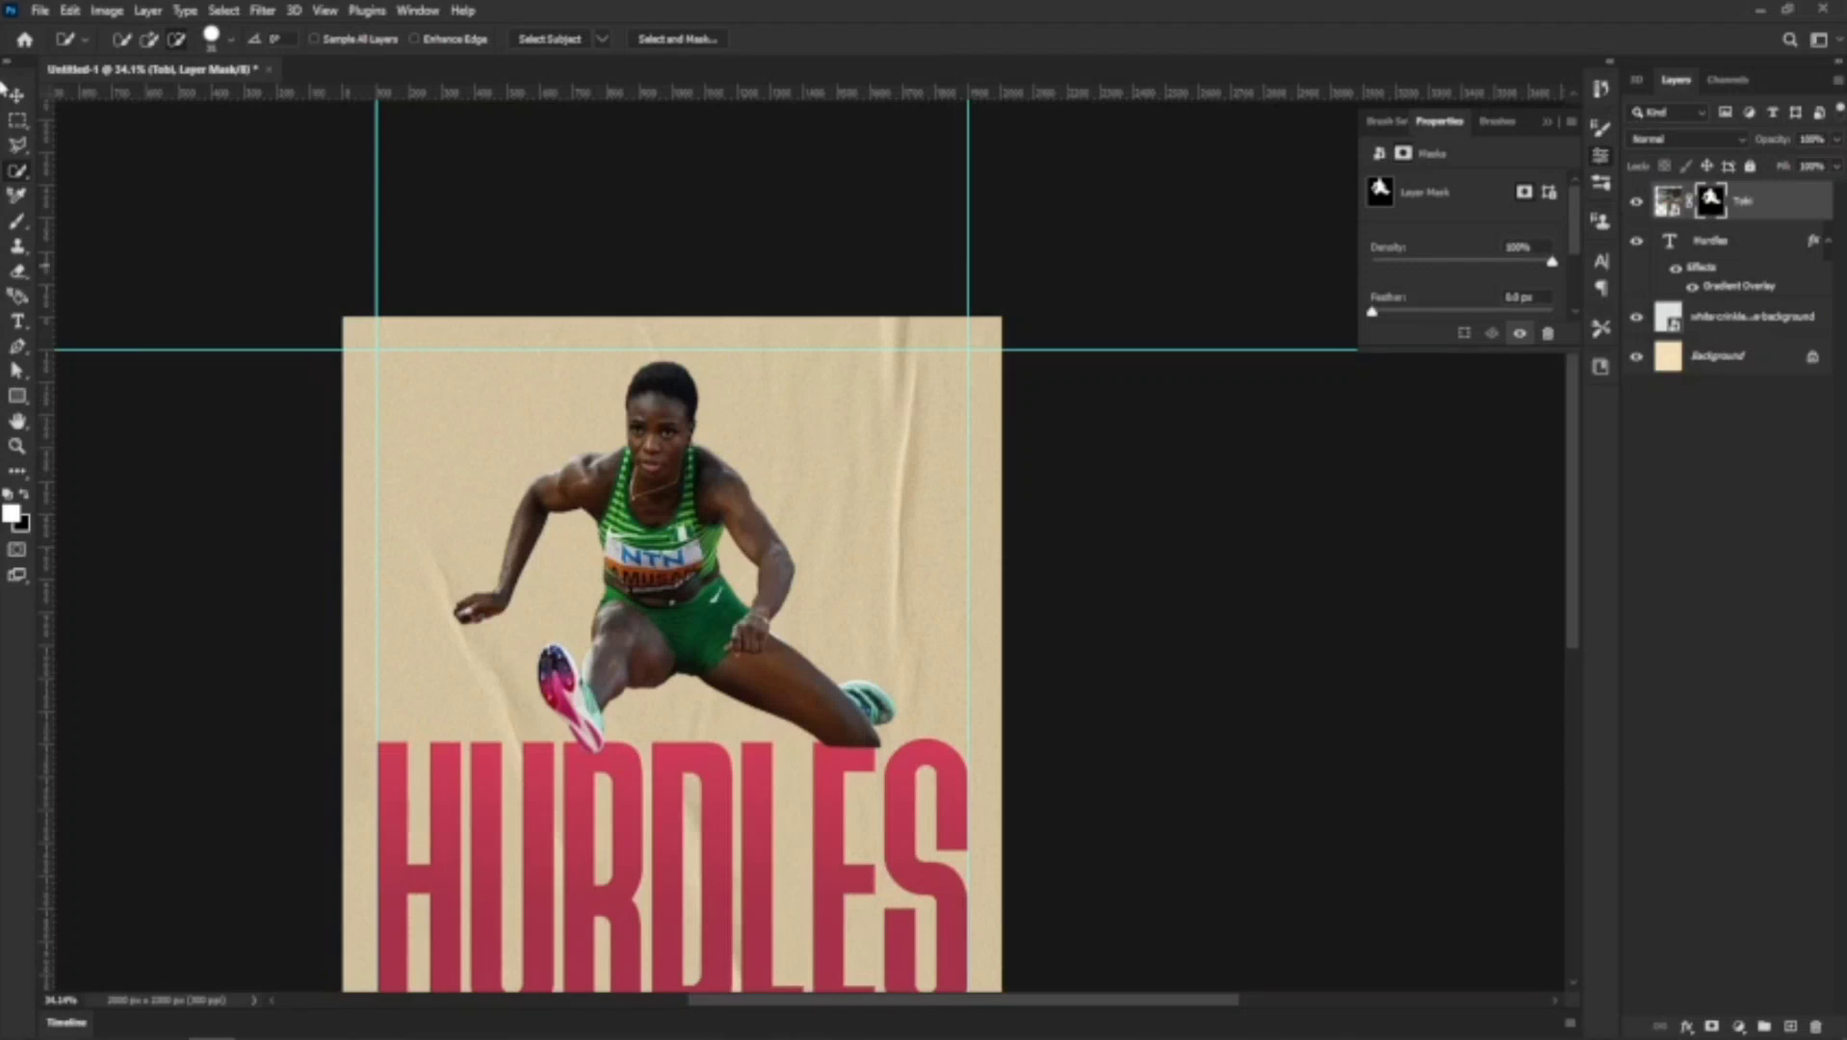
Move the cut-out athlete down so the front shoe and rear knee overlap the tops of the HURDLES letters
{"action": "left_click", "coordinate": [16, 94]}
{"action": "mouse_move", "coordinate": [693, 542]}
{"action": "left_mouse_down"}
{"action": "mouse_move", "coordinate": [687, 573]}
{"action": "mouse_move", "coordinate": [690, 559]}
{"action": "left_mouse_up"}
{"action": "scroll", "coordinate": [616, 636], "scroll_direction": "up", "scroll_amount": 5}
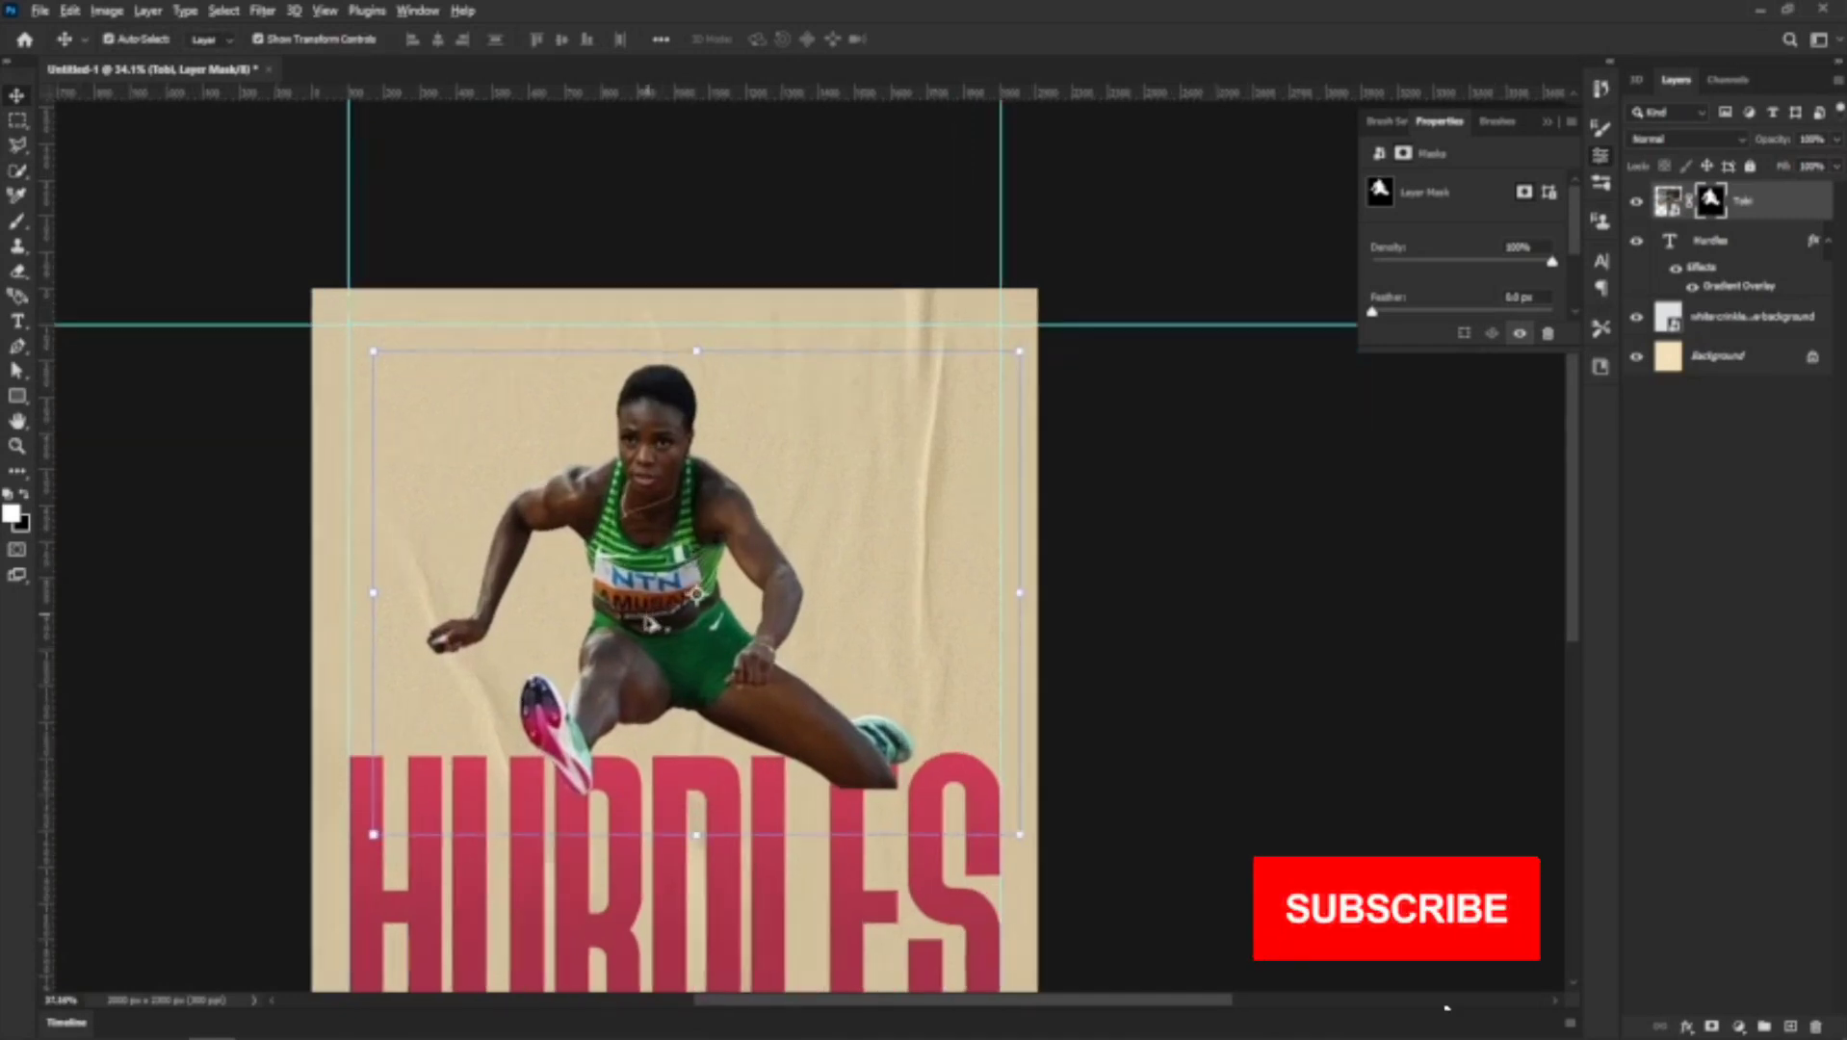
{"action": "scroll", "coordinate": [543, 677], "scroll_direction": "down", "scroll_amount": 4}
{"action": "scroll", "coordinate": [680, 482], "scroll_direction": "up", "scroll_amount": 4}
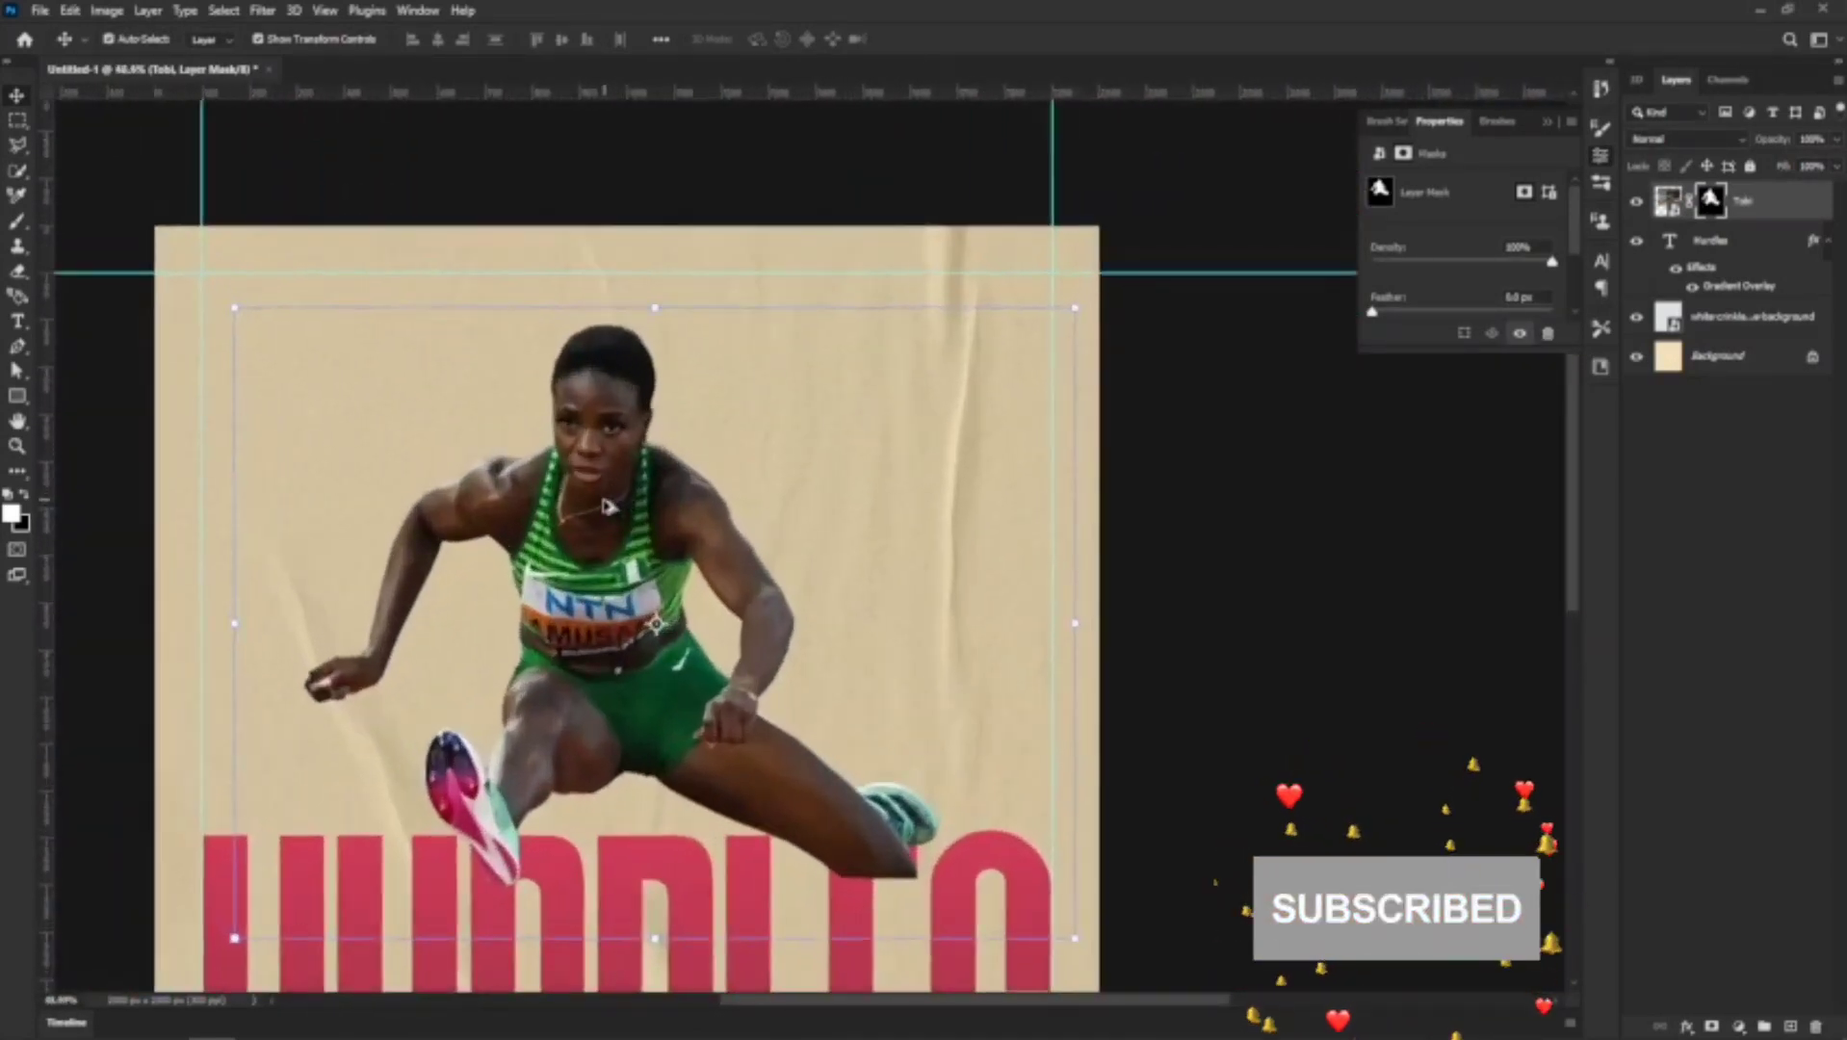
{"action": "scroll", "coordinate": [680, 481], "scroll_direction": "down", "scroll_amount": 3}
{"action": "scroll", "coordinate": [713, 674], "scroll_direction": "up", "scroll_amount": 3}
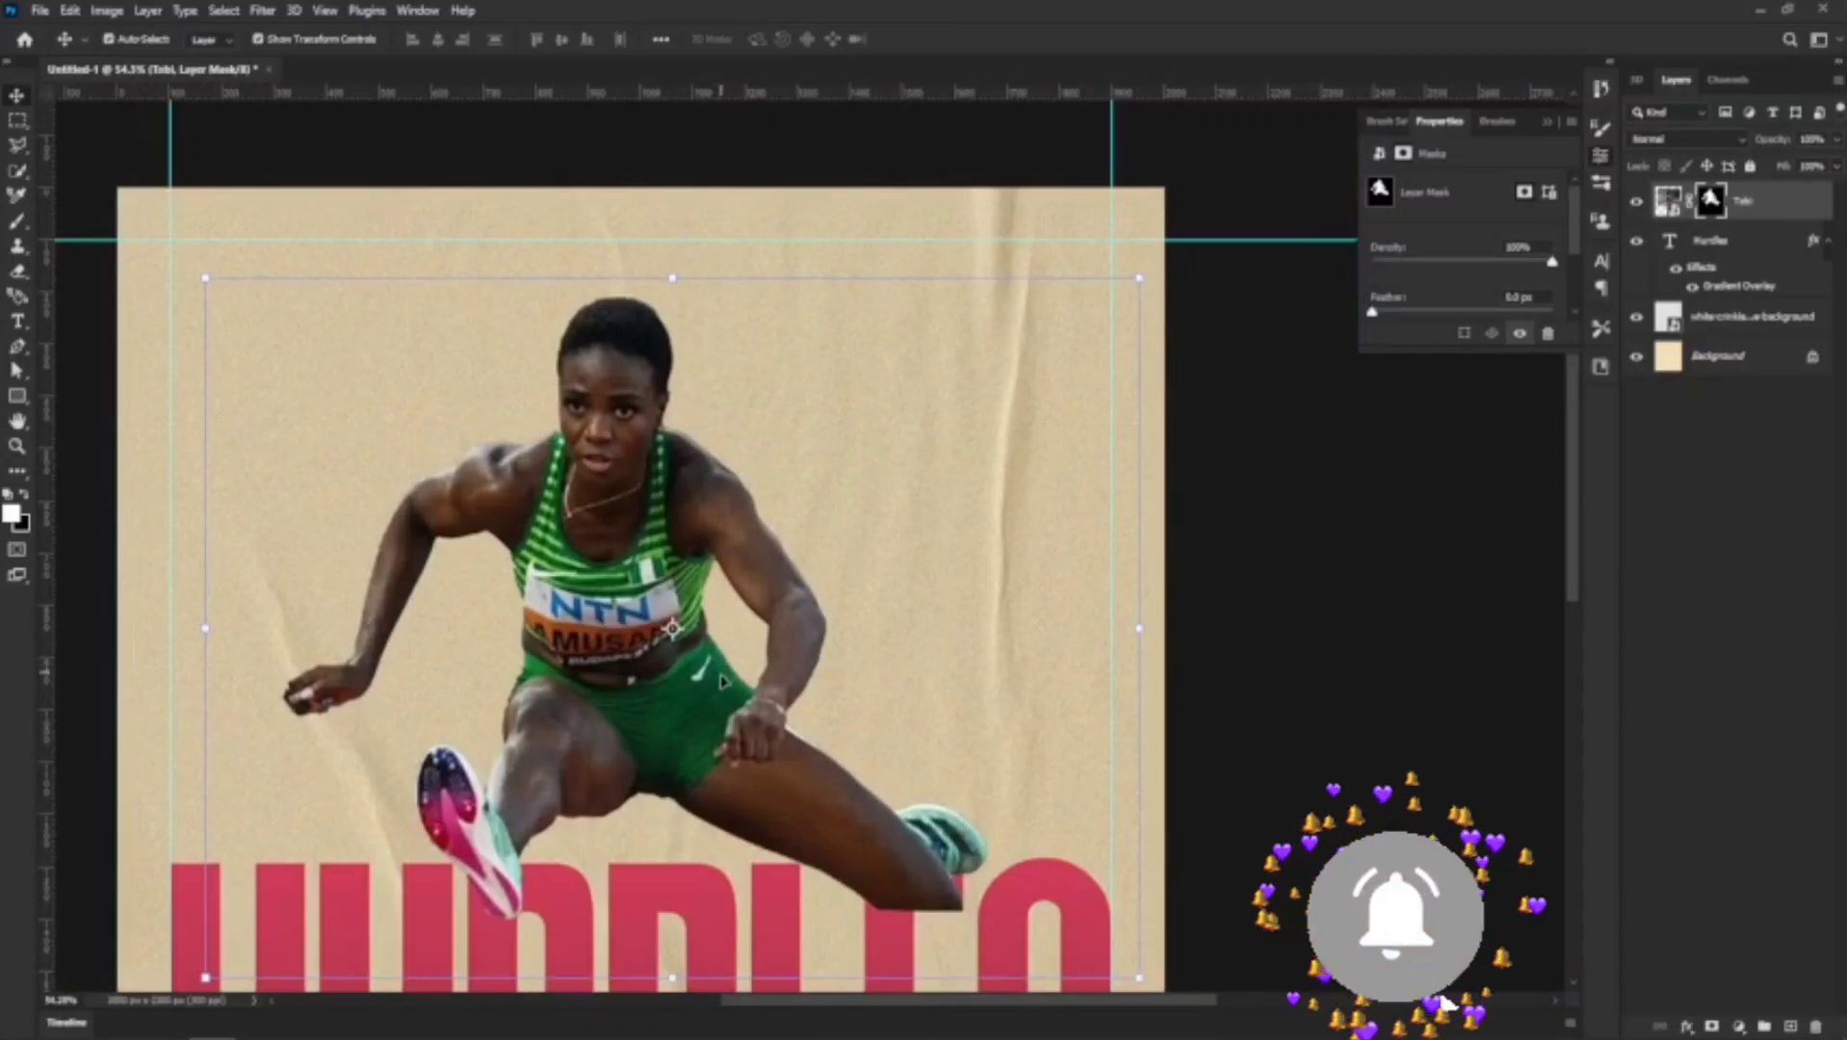
{"action": "left_click_drag", "start_coordinate": [739, 697], "coordinate": [713, 680]}
Examine the athlete's cut-out edges around the hair, face, shoulders and arms
{"action": "scroll", "coordinate": [819, 690], "scroll_direction": "down", "scroll_amount": 3}
{"action": "scroll", "coordinate": [794, 631], "scroll_direction": "up", "scroll_amount": 2}
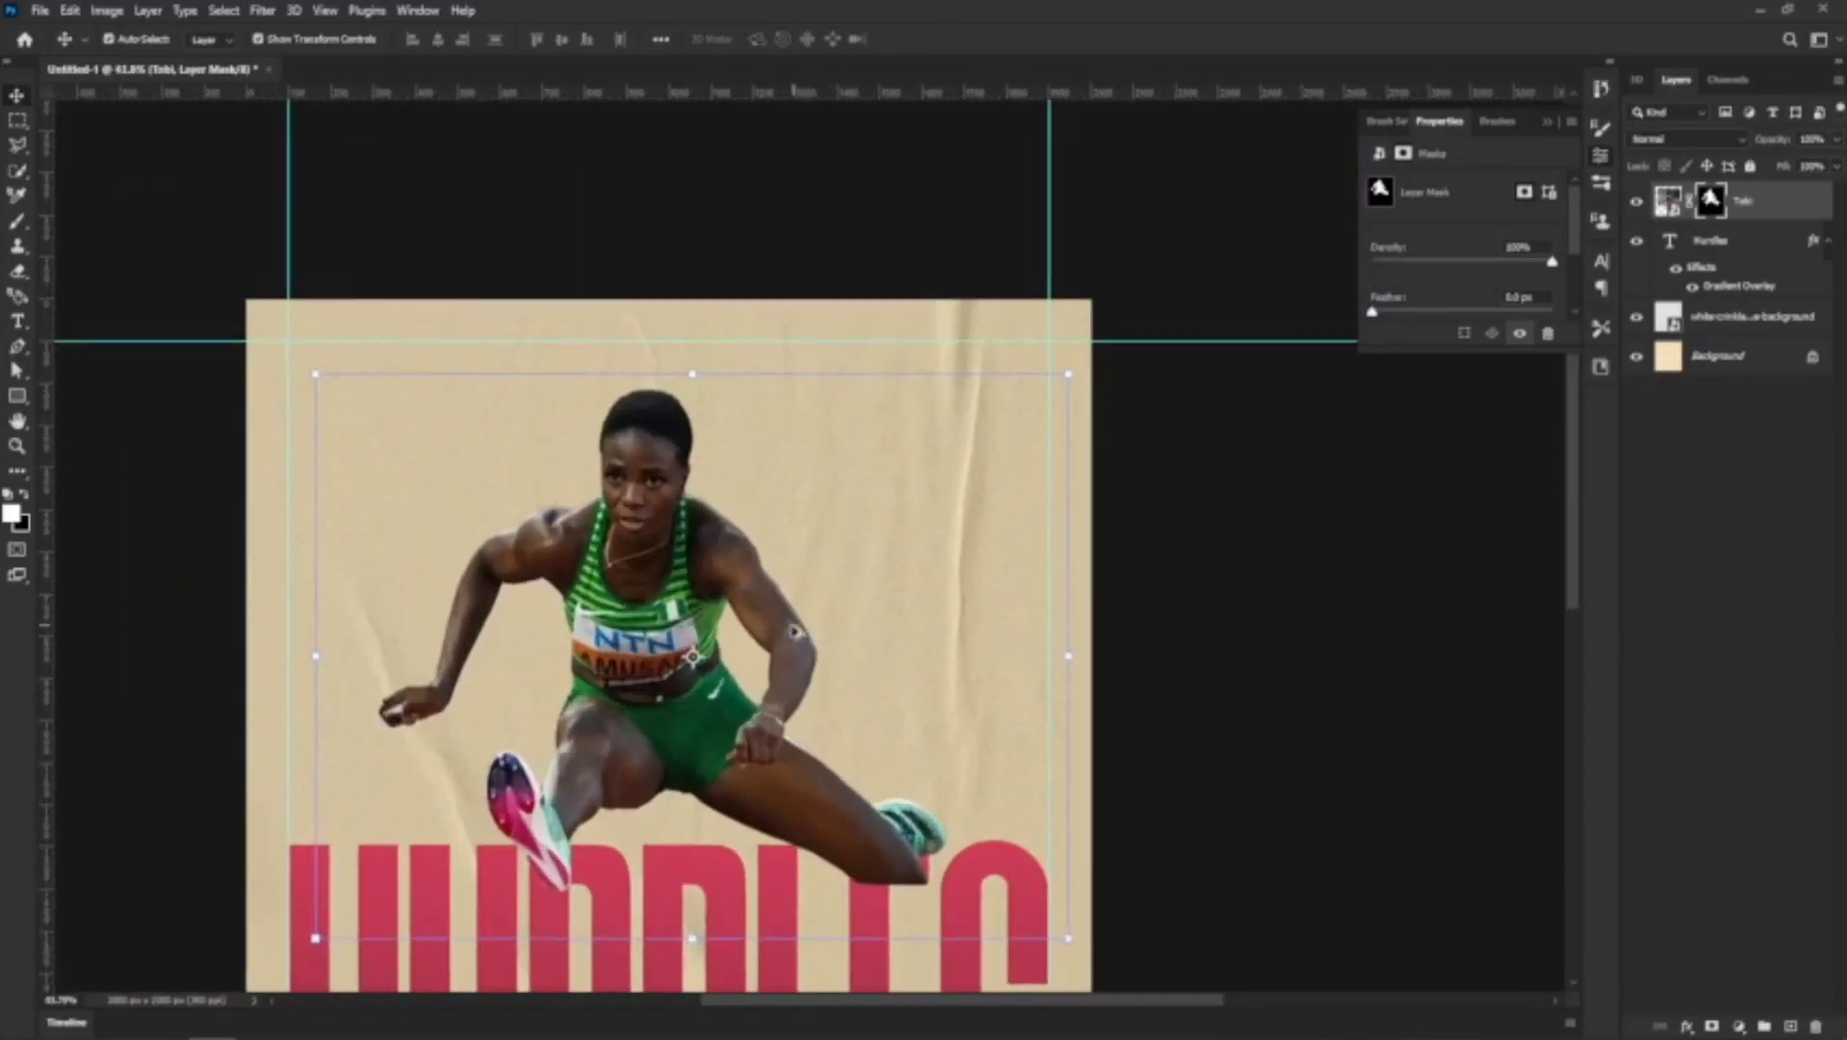
{"action": "scroll", "coordinate": [779, 540], "scroll_direction": "down", "scroll_amount": 2}
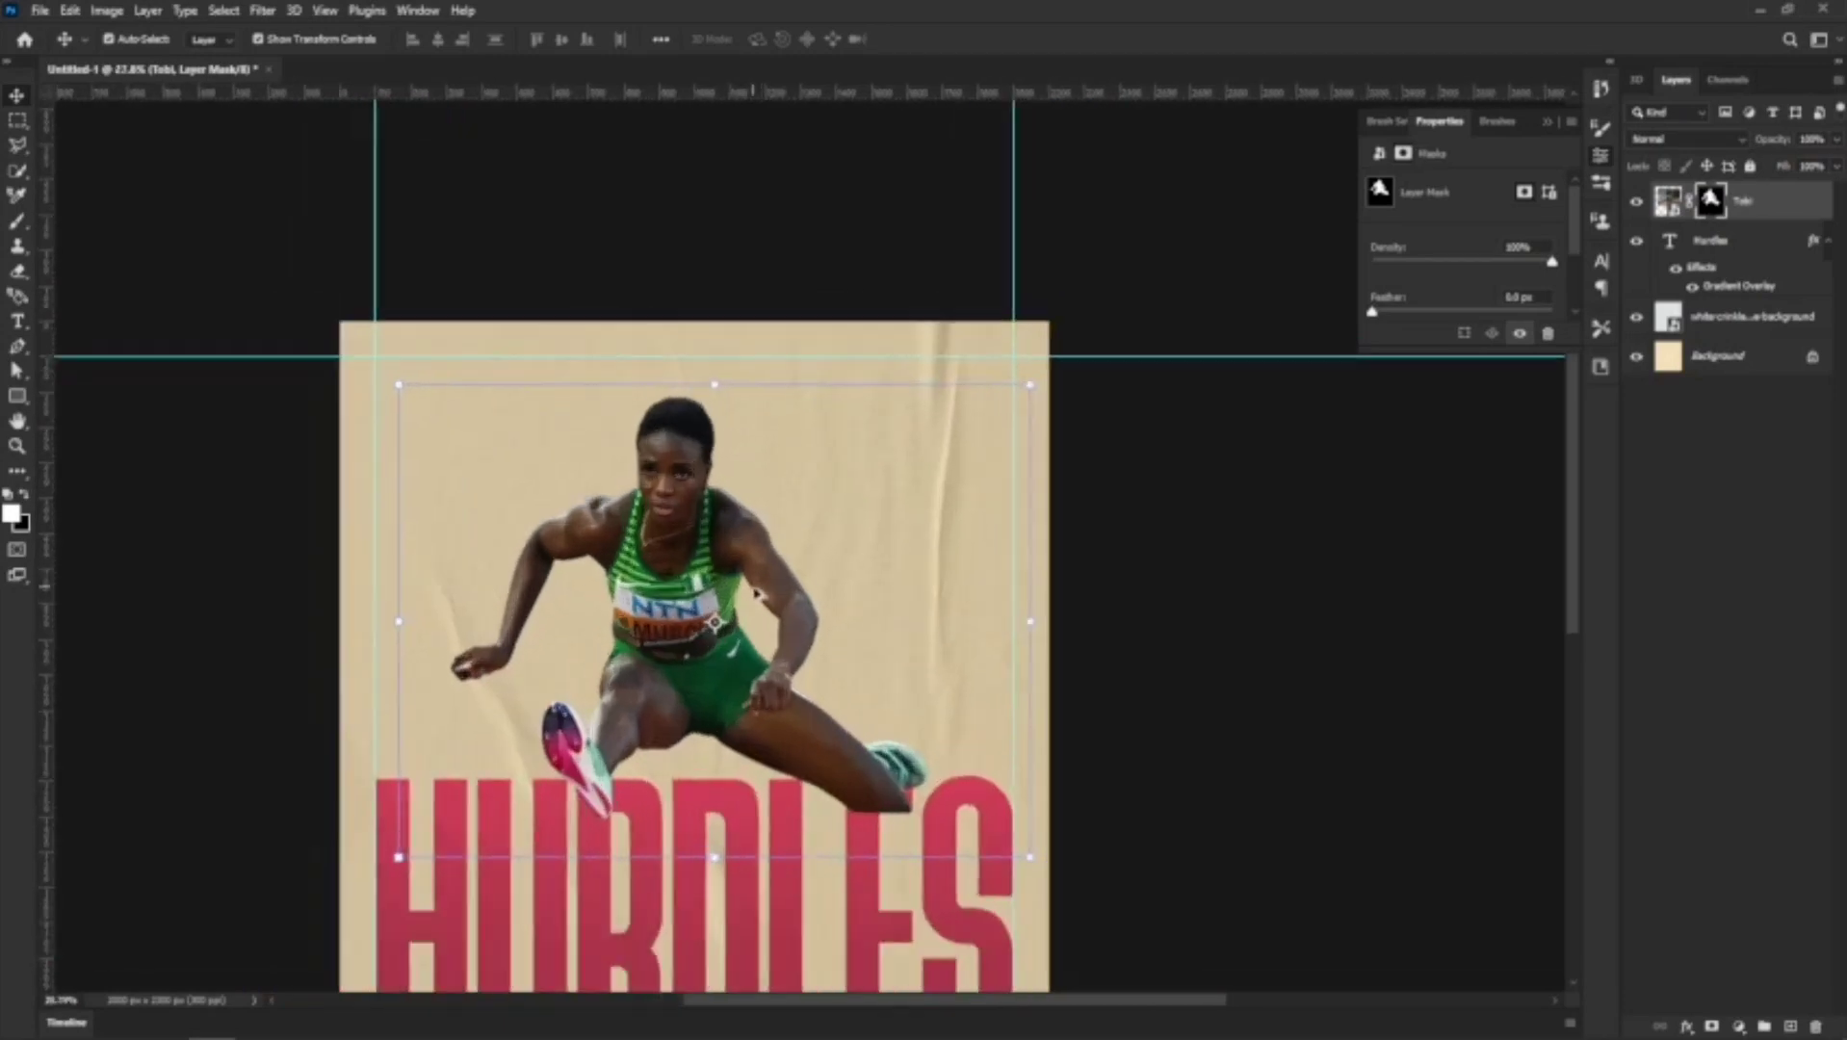
{"action": "scroll", "coordinate": [715, 496], "scroll_direction": "up", "scroll_amount": 5}
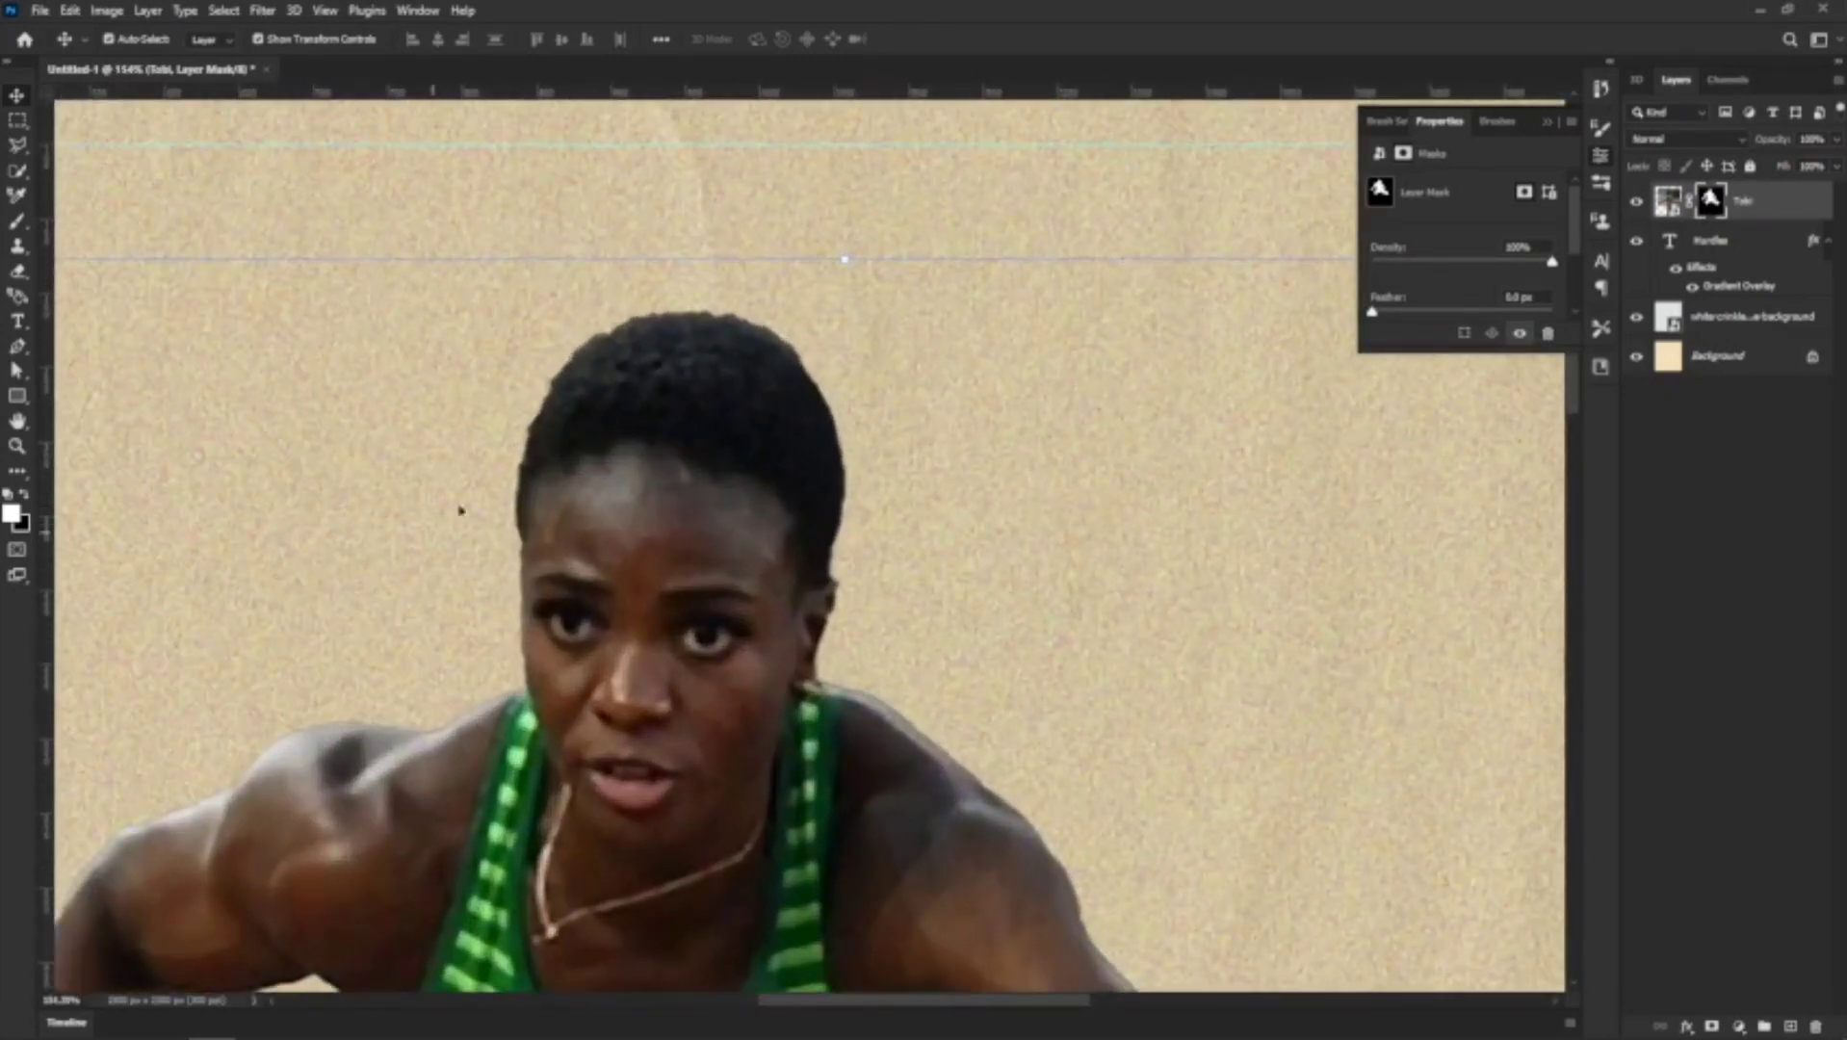
{"action": "scroll", "coordinate": [819, 694], "scroll_direction": "up", "scroll_amount": 3}
{"action": "scroll", "coordinate": [989, 672], "scroll_direction": "down", "scroll_amount": 4}
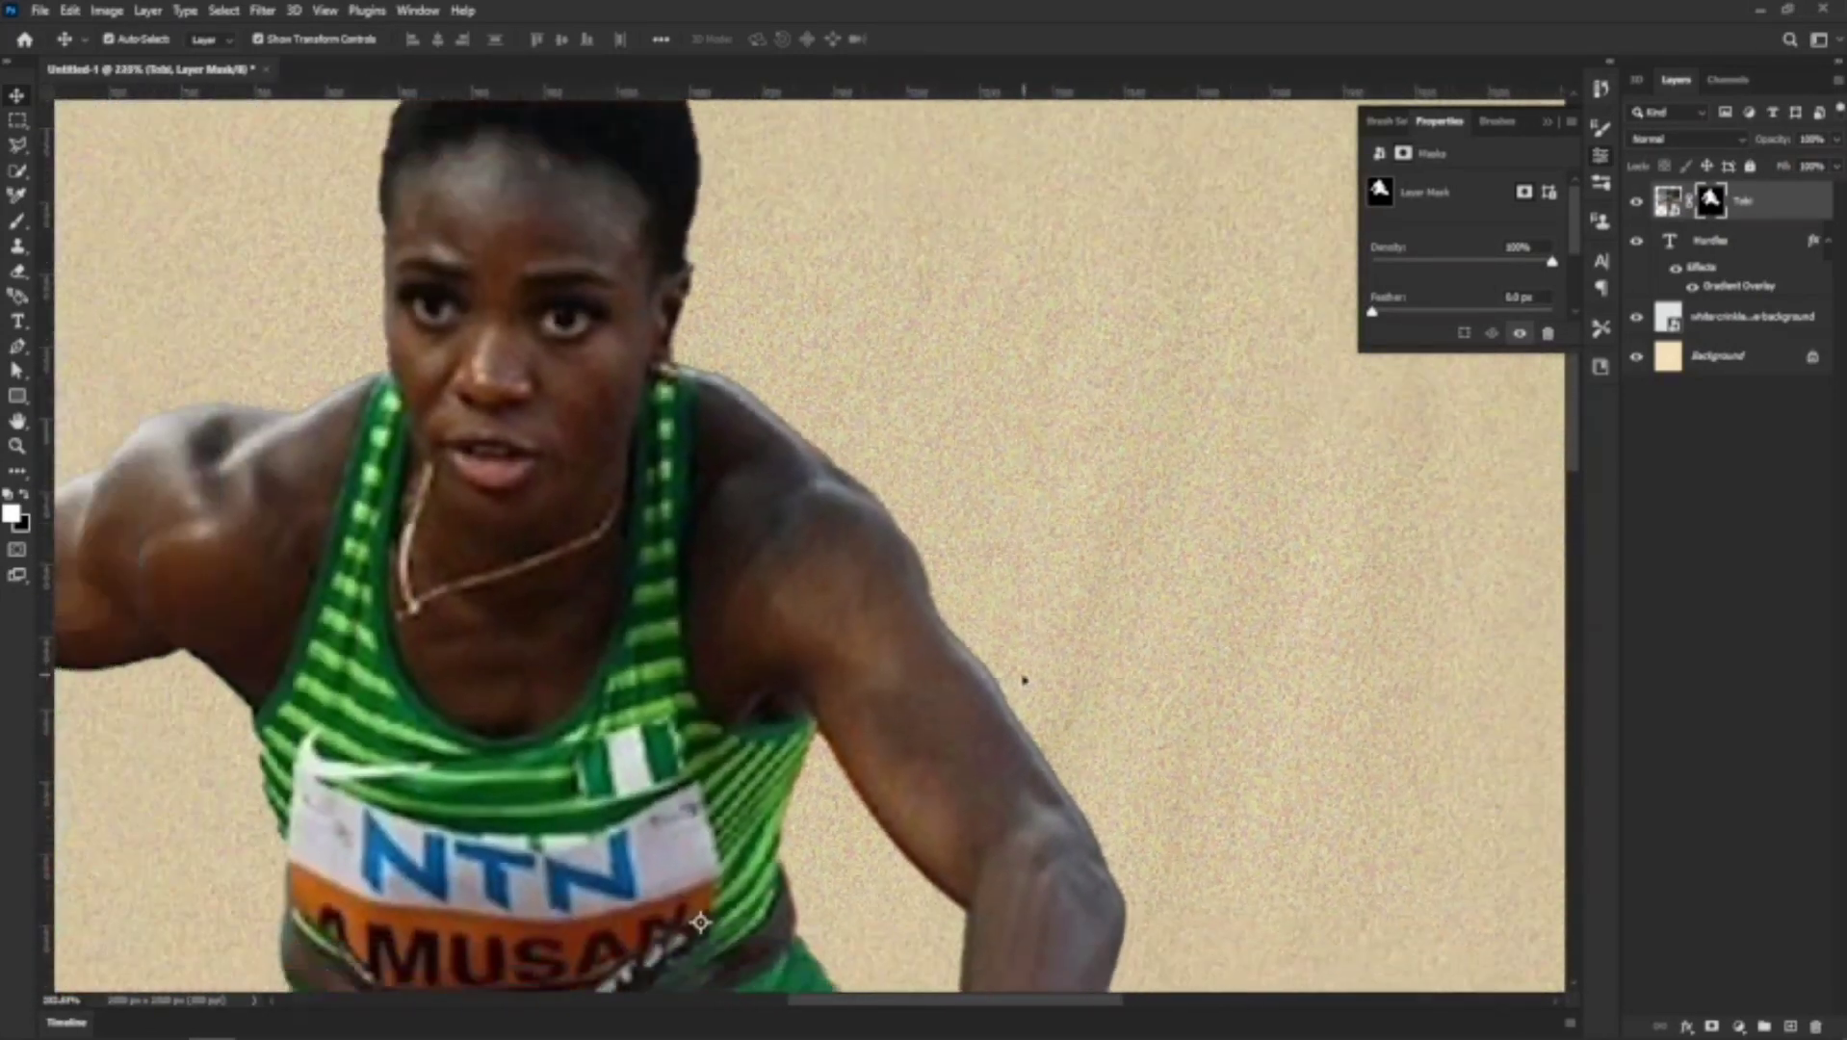
{"action": "scroll", "coordinate": [979, 710], "scroll_direction": "down", "scroll_amount": 4}
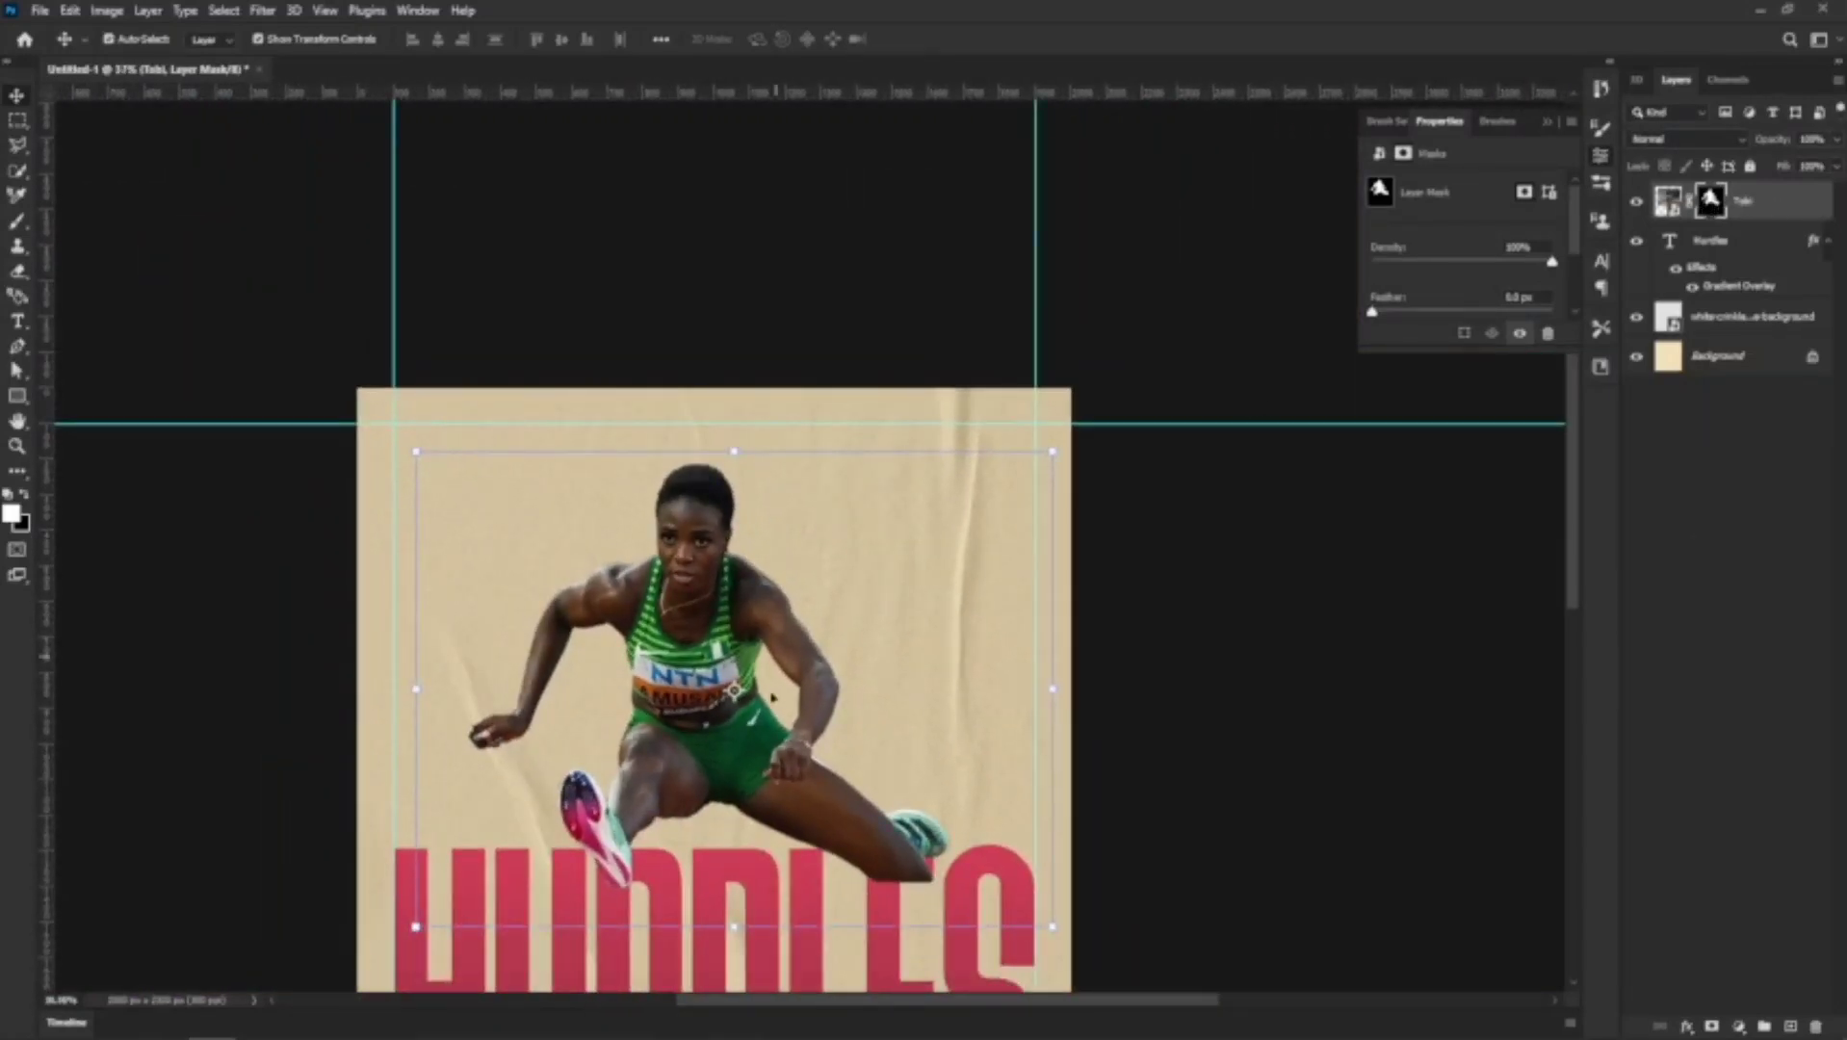
{"action": "scroll", "coordinate": [693, 777], "scroll_direction": "up", "scroll_amount": 2}
{"action": "scroll", "coordinate": [578, 703], "scroll_direction": "down", "scroll_amount": 1}
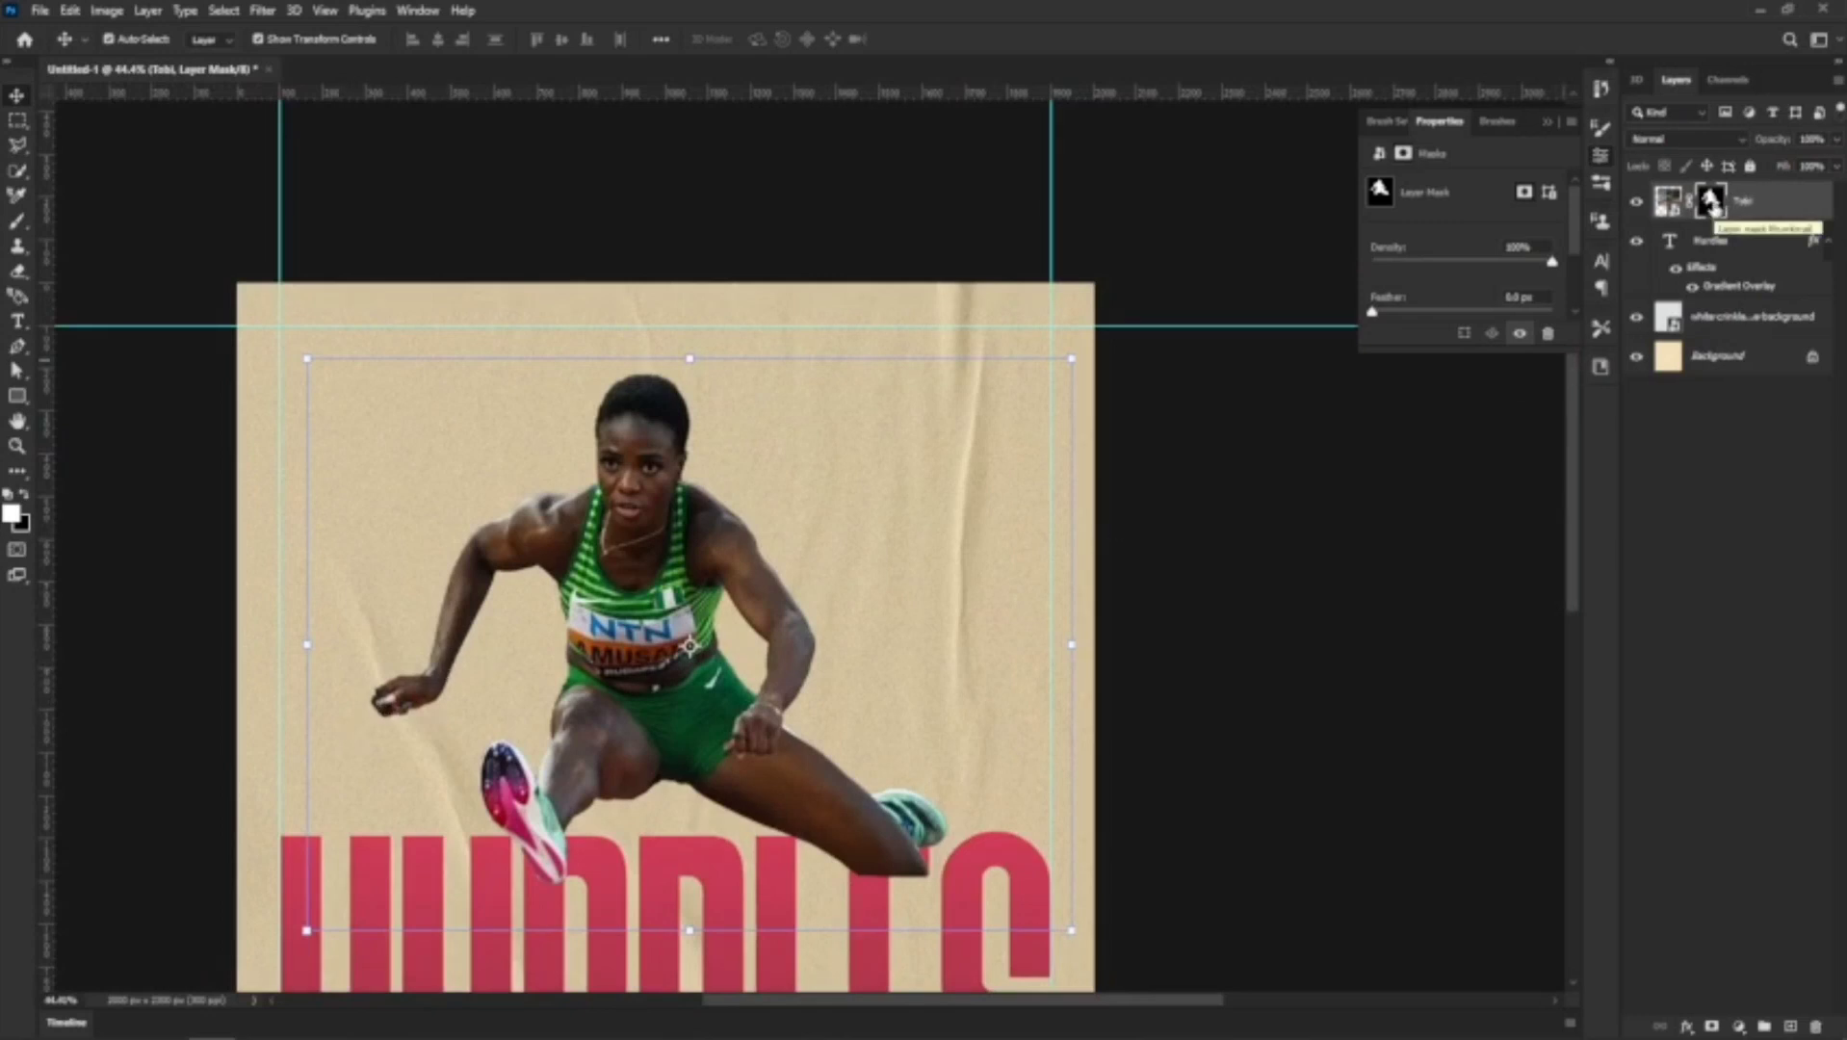
Refine the athlete's layer mask in Select and Mask with Smooth 41, Feather 4.2 px, Contrast 6% and Shift Edge -55%
{"action": "left_click", "coordinate": [1710, 202]}
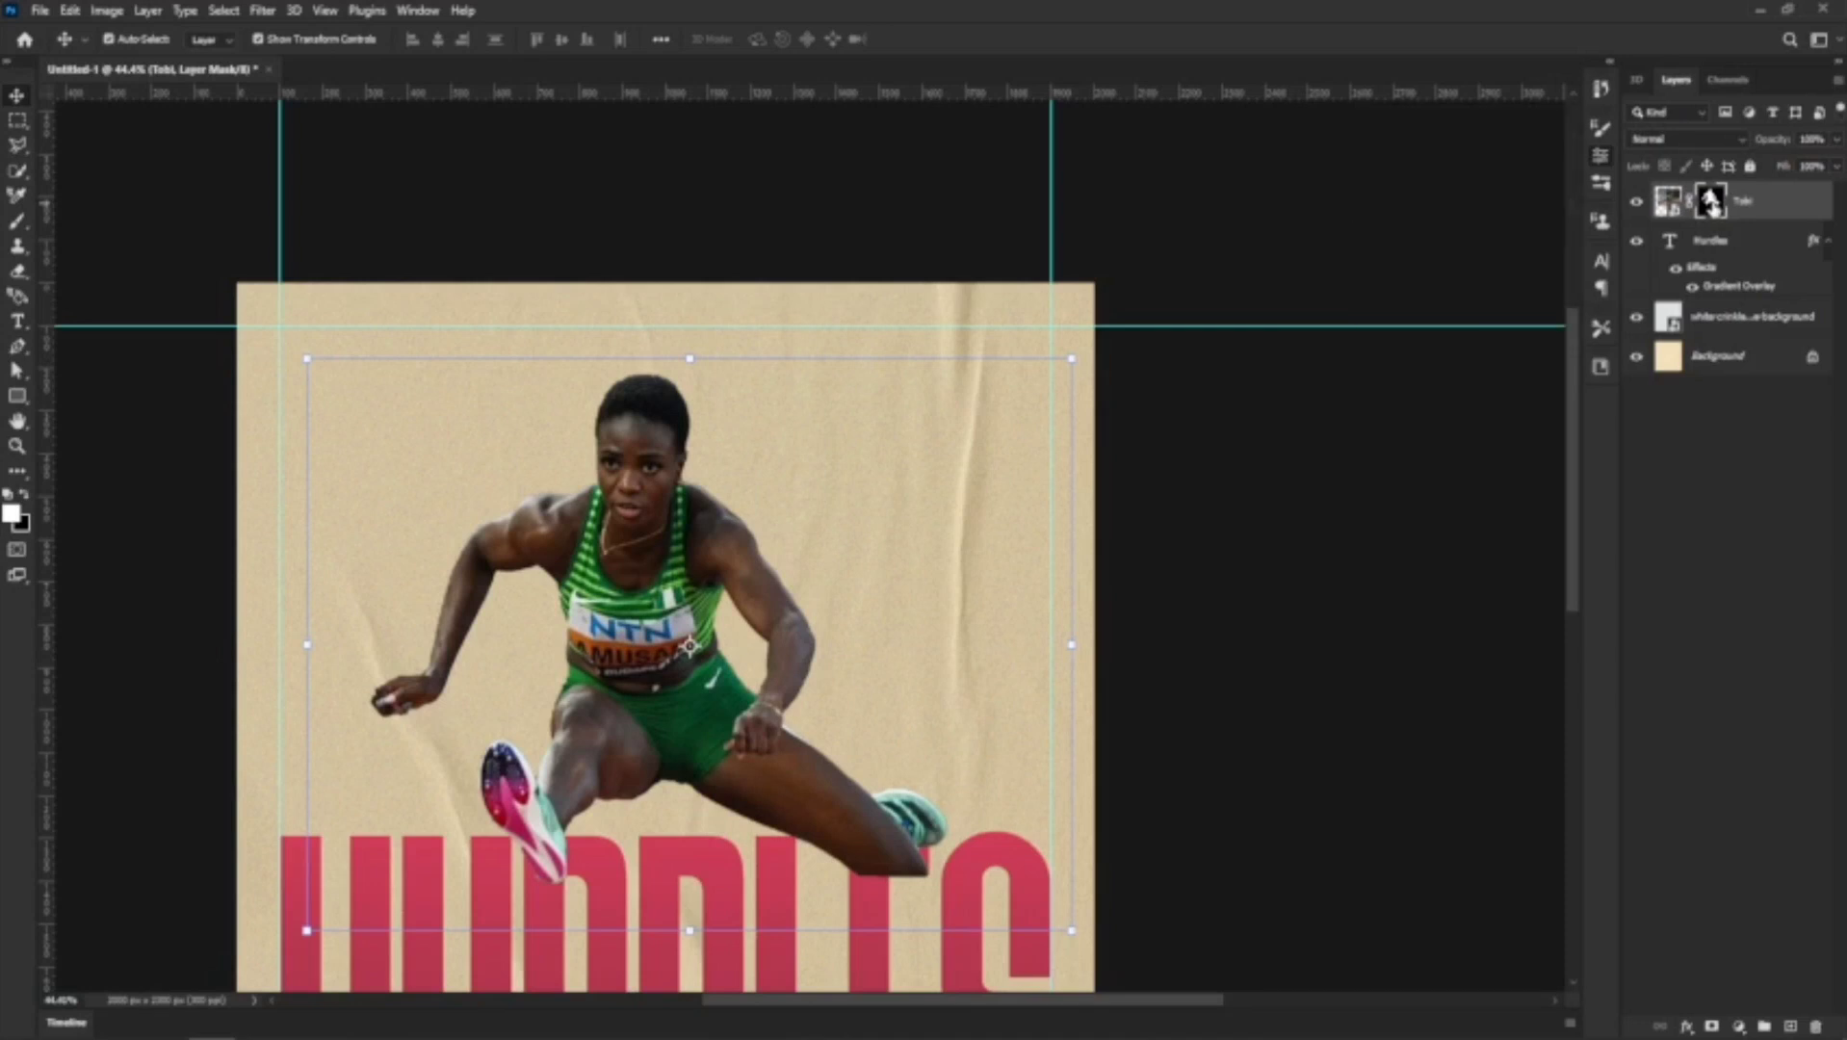
{"action": "double_click", "coordinate": [1711, 204]}
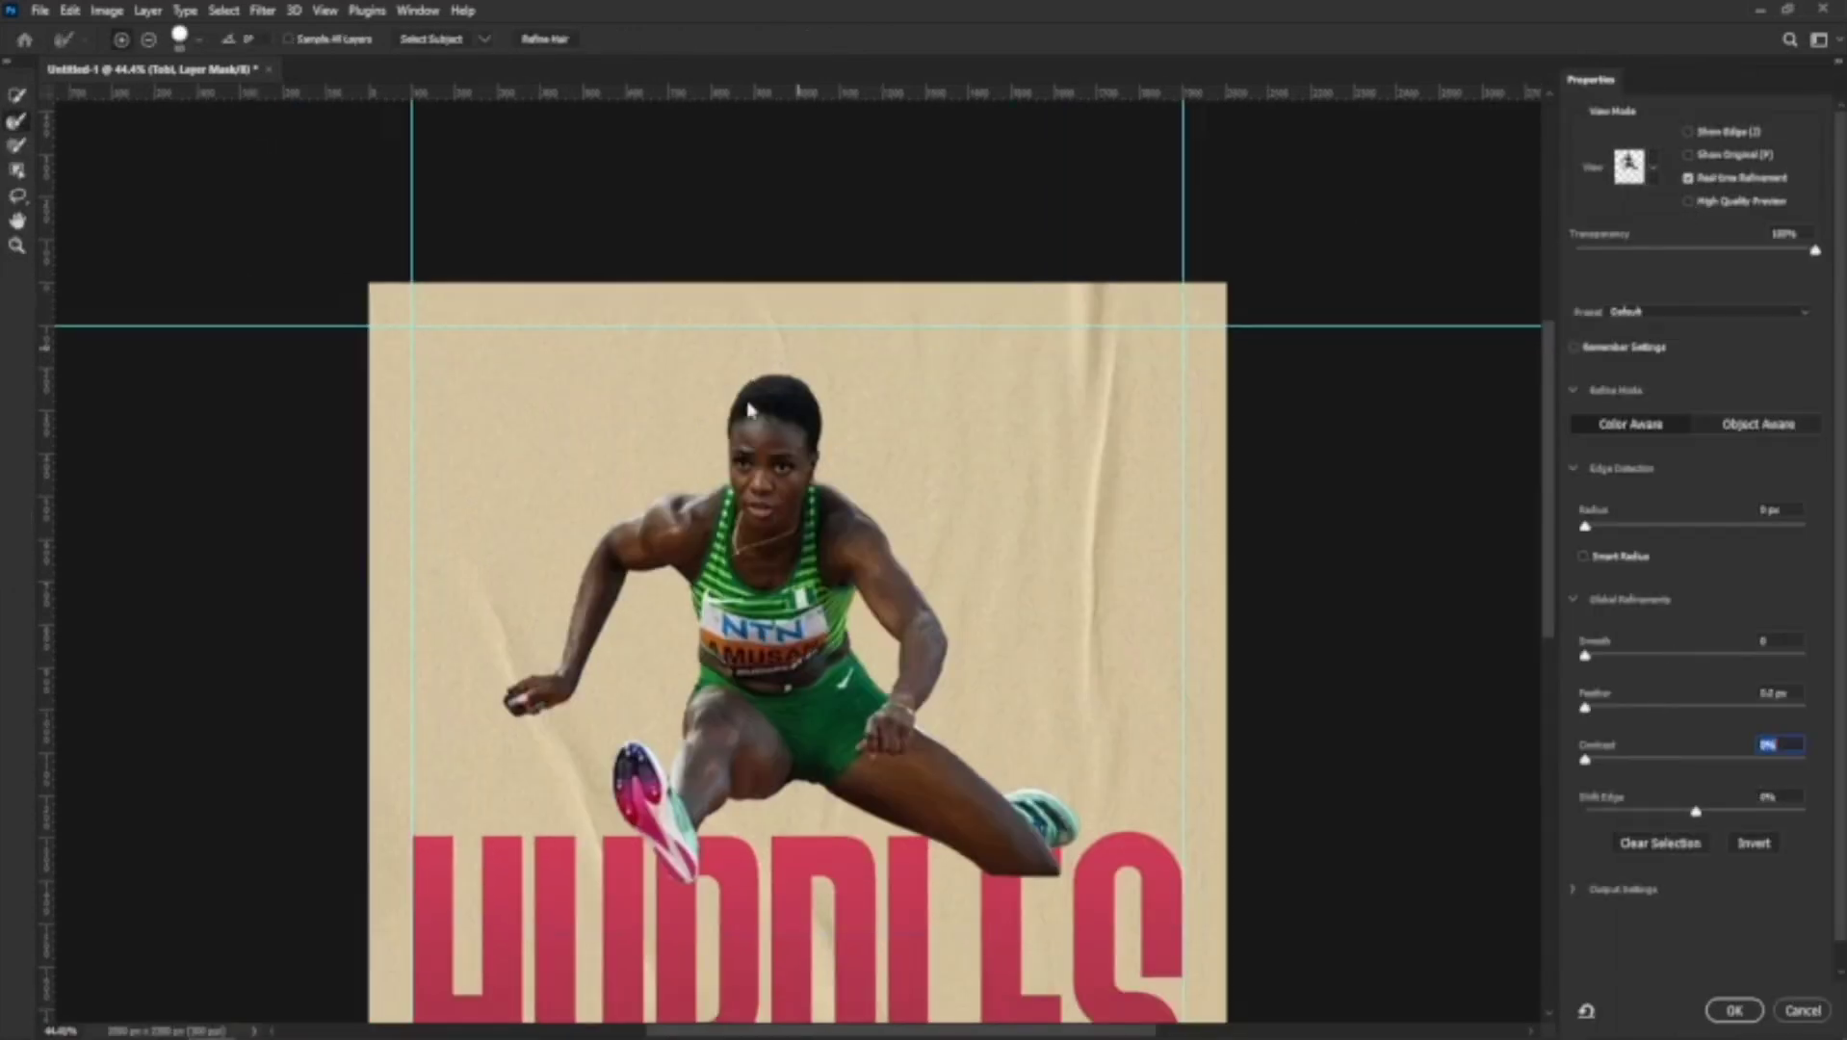
{"action": "left_click", "coordinate": [1665, 657]}
{"action": "left_click", "coordinate": [1630, 709]}
{"action": "left_click", "coordinate": [1612, 761]}
{"action": "left_click_drag", "start_coordinate": [1610, 763], "coordinate": [1602, 763]}
{"action": "left_click", "coordinate": [1636, 812]}
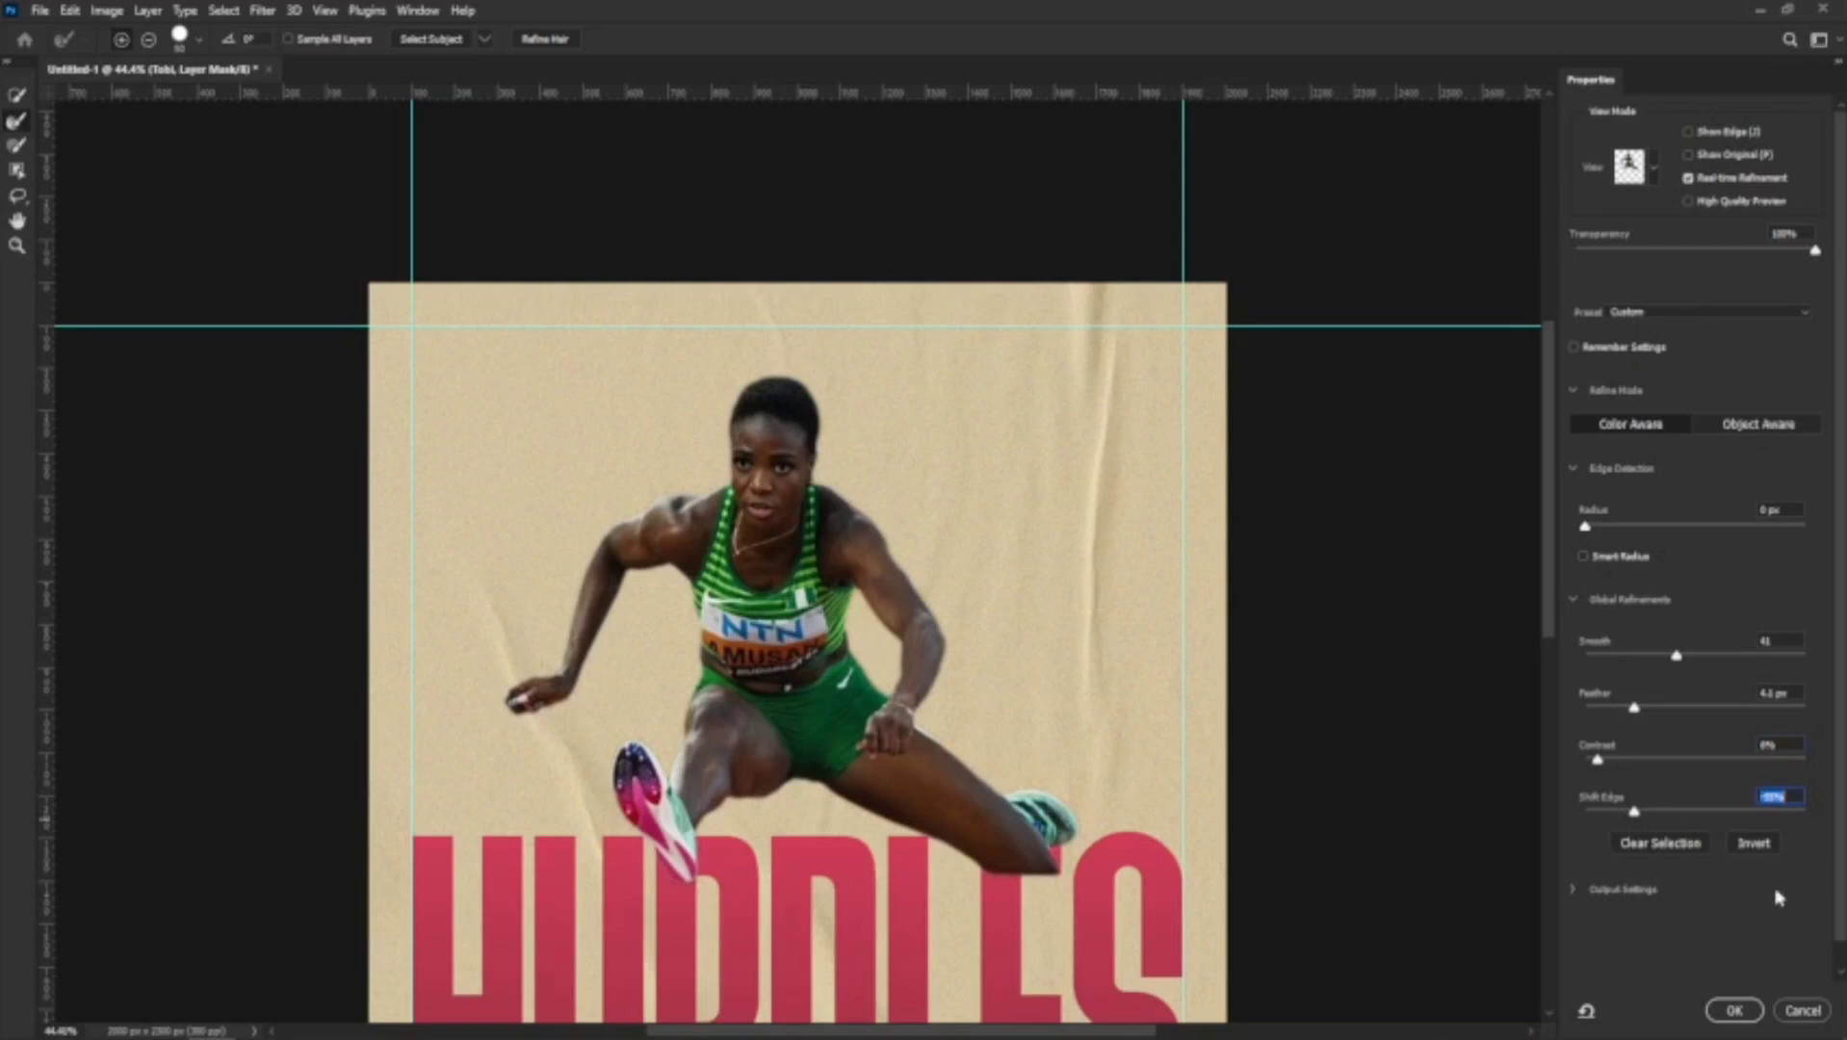
{"action": "left_click", "coordinate": [1733, 1011]}
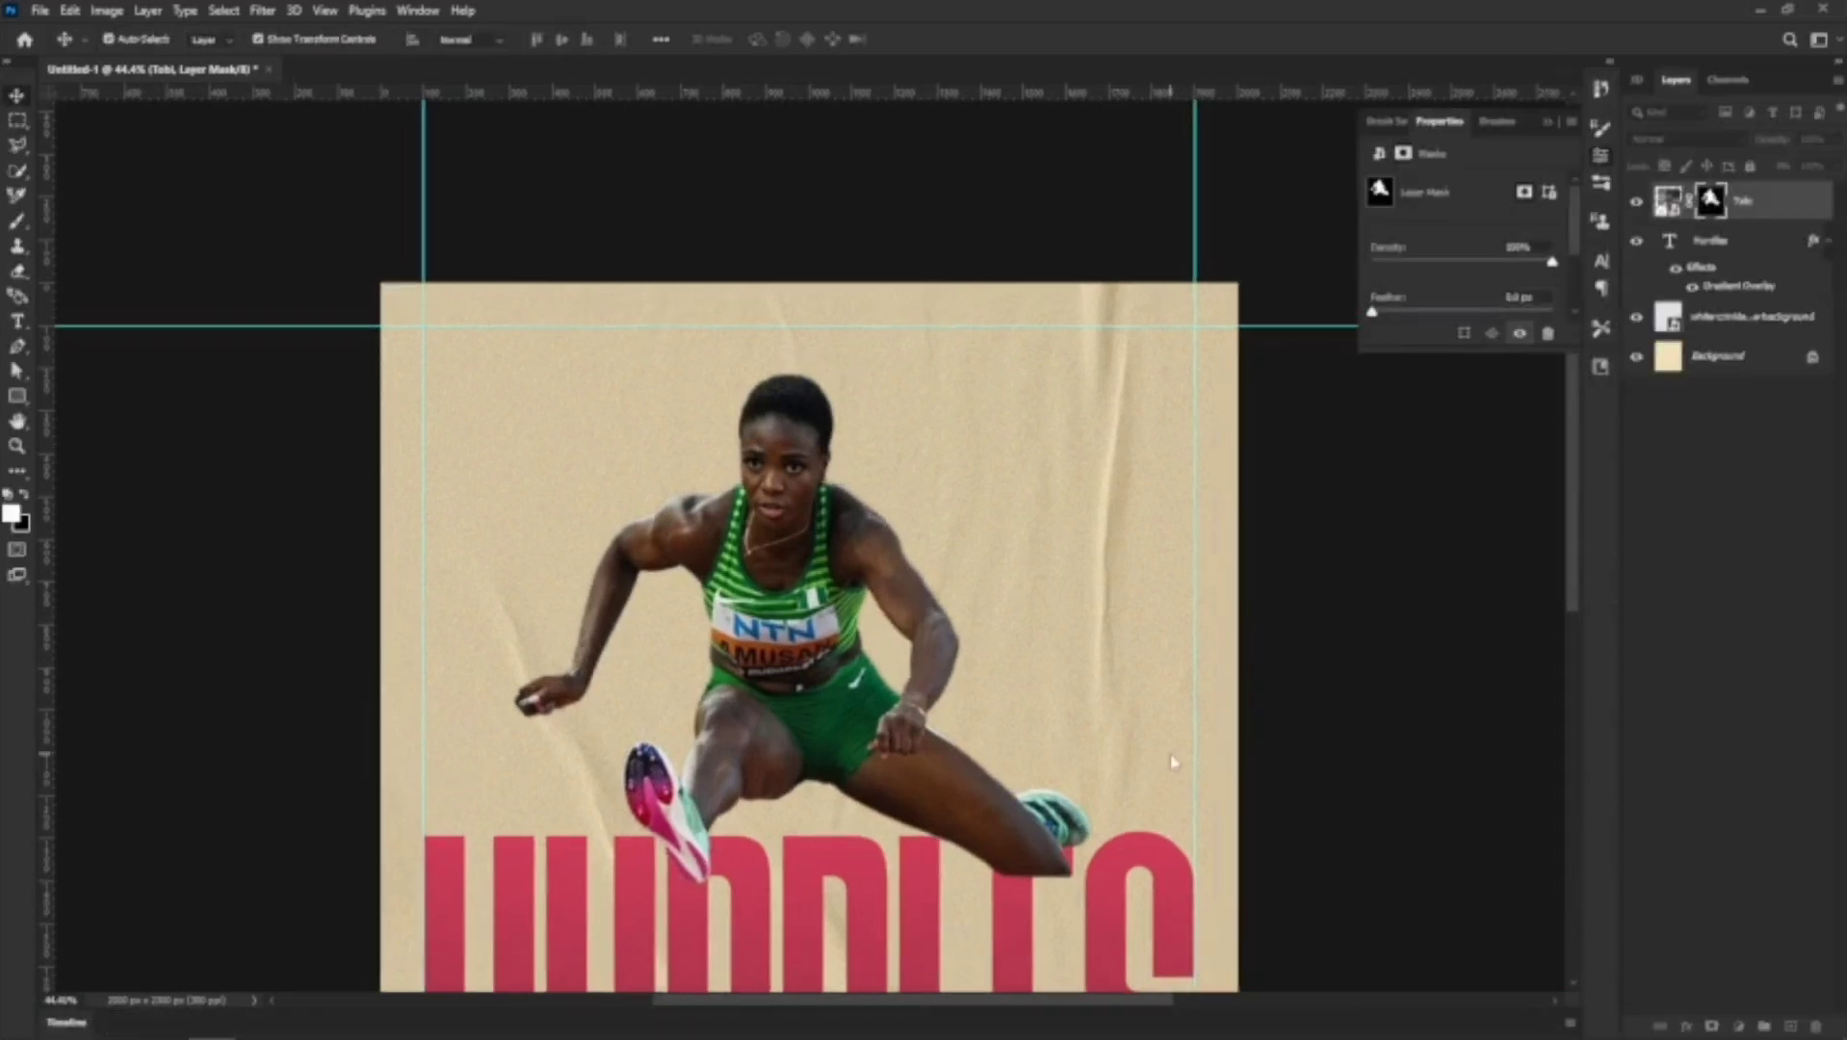
Examine the refined athlete cut-out and the places where the legs overlap the HURDLES letters
{"action": "scroll", "coordinate": [771, 697], "scroll_direction": "down", "scroll_amount": 3}
{"action": "scroll", "coordinate": [817, 787], "scroll_direction": "up", "scroll_amount": 3}
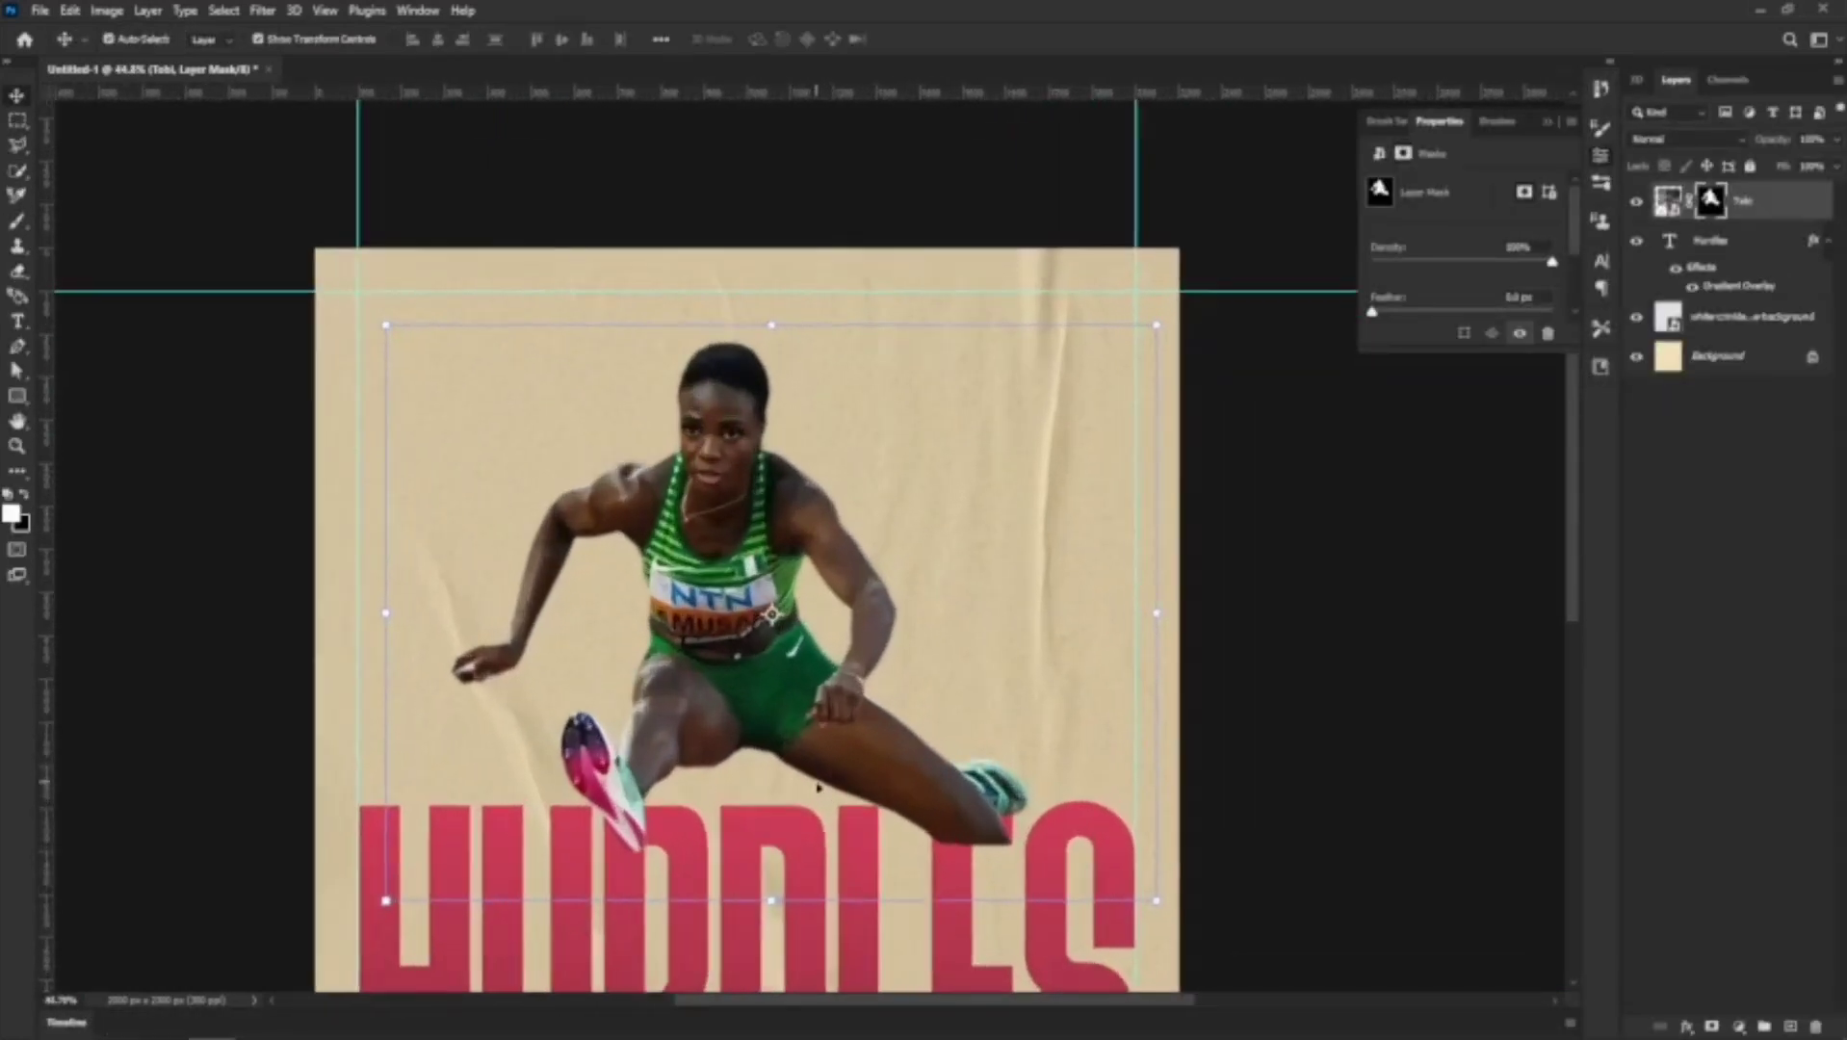
{"action": "scroll", "coordinate": [734, 690], "scroll_direction": "down", "scroll_amount": 3}
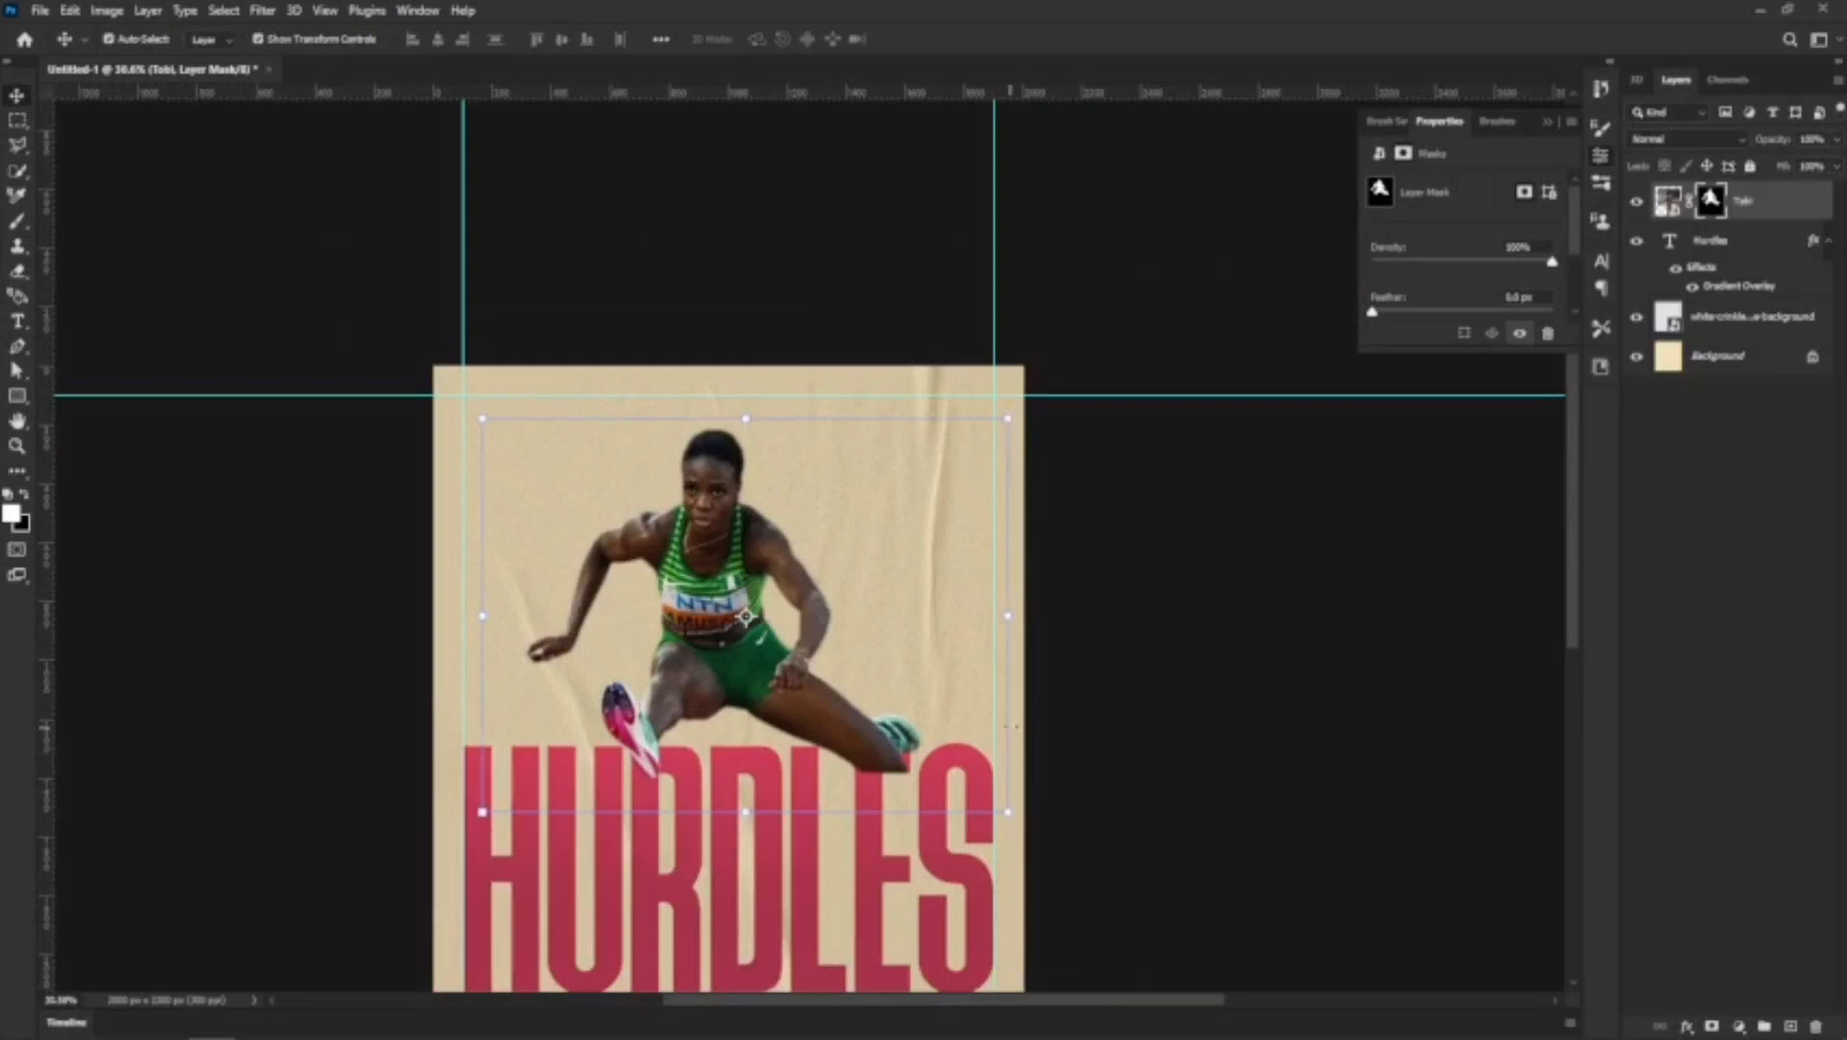
{"action": "scroll", "coordinate": [745, 615], "scroll_direction": "up", "scroll_amount": 3}
{"action": "scroll", "coordinate": [698, 682], "scroll_direction": "down", "scroll_amount": 1}
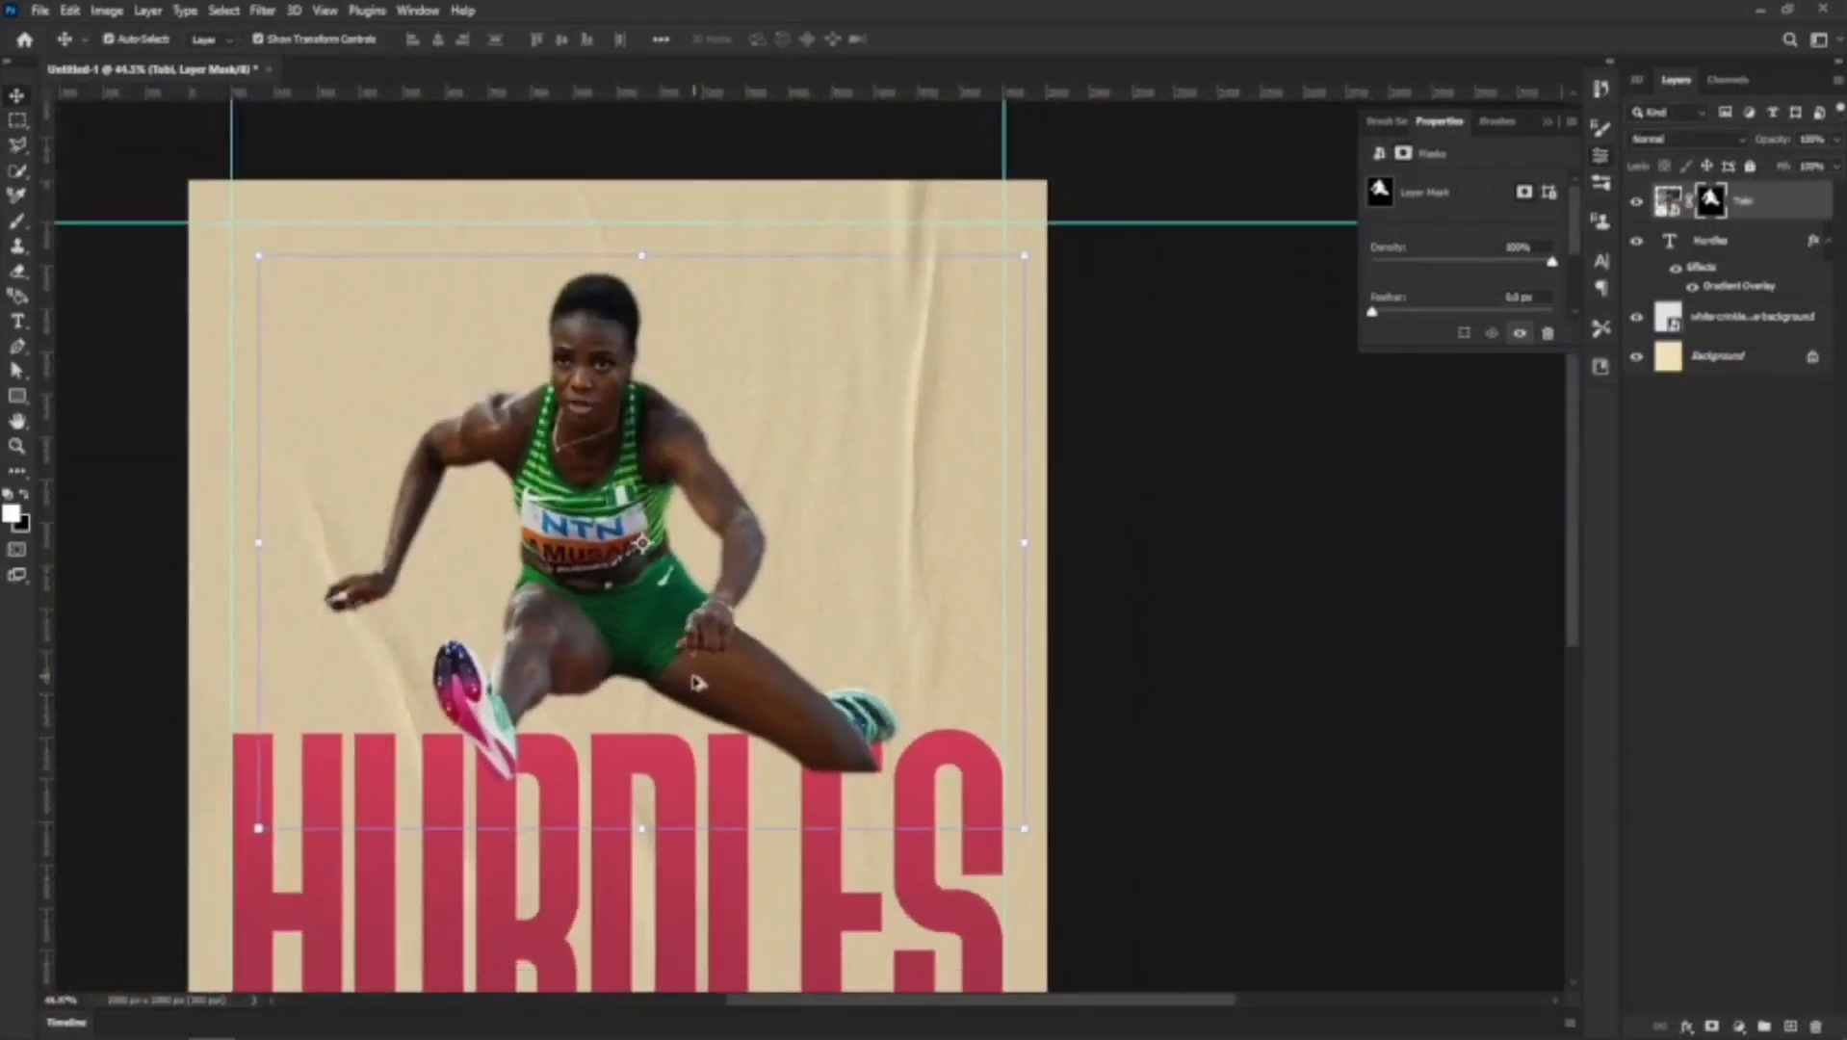
{"action": "scroll", "coordinate": [699, 683], "scroll_direction": "up", "scroll_amount": 1}
{"action": "scroll", "coordinate": [940, 472], "scroll_direction": "down", "scroll_amount": 1}
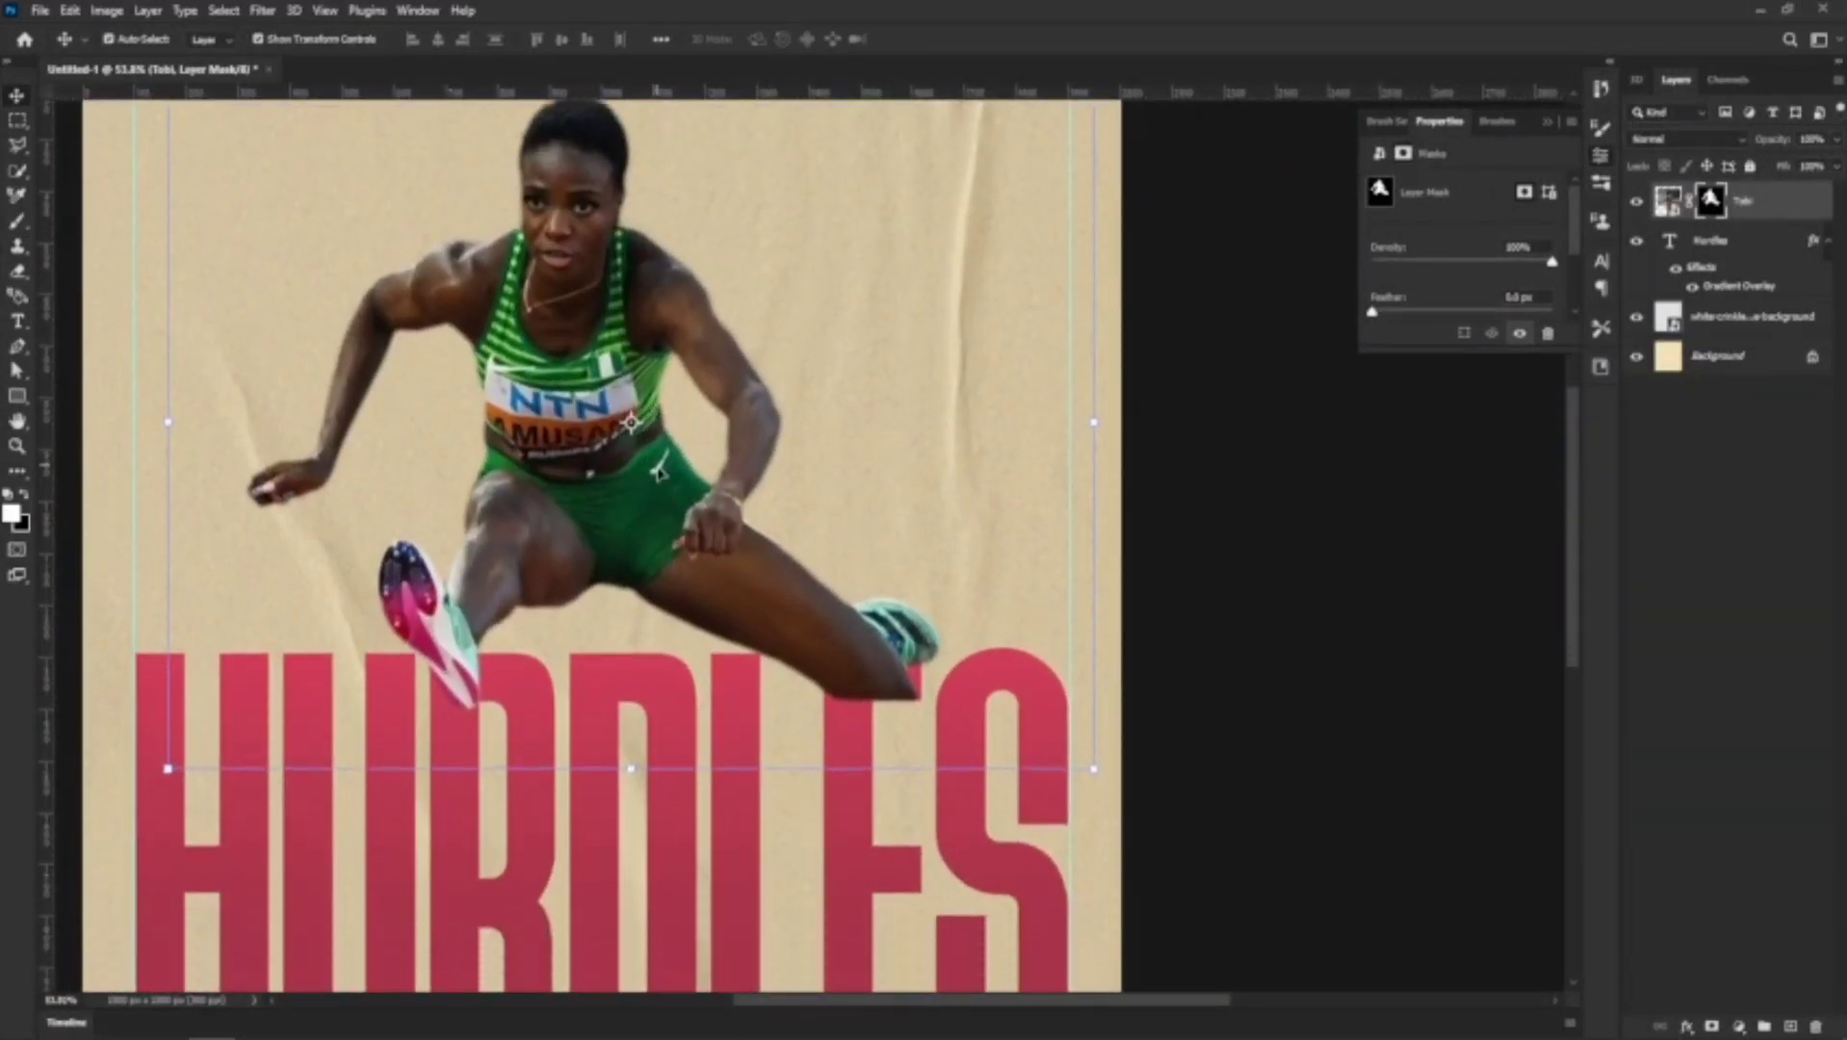
{"action": "scroll", "coordinate": [703, 503], "scroll_direction": "down", "scroll_amount": 1}
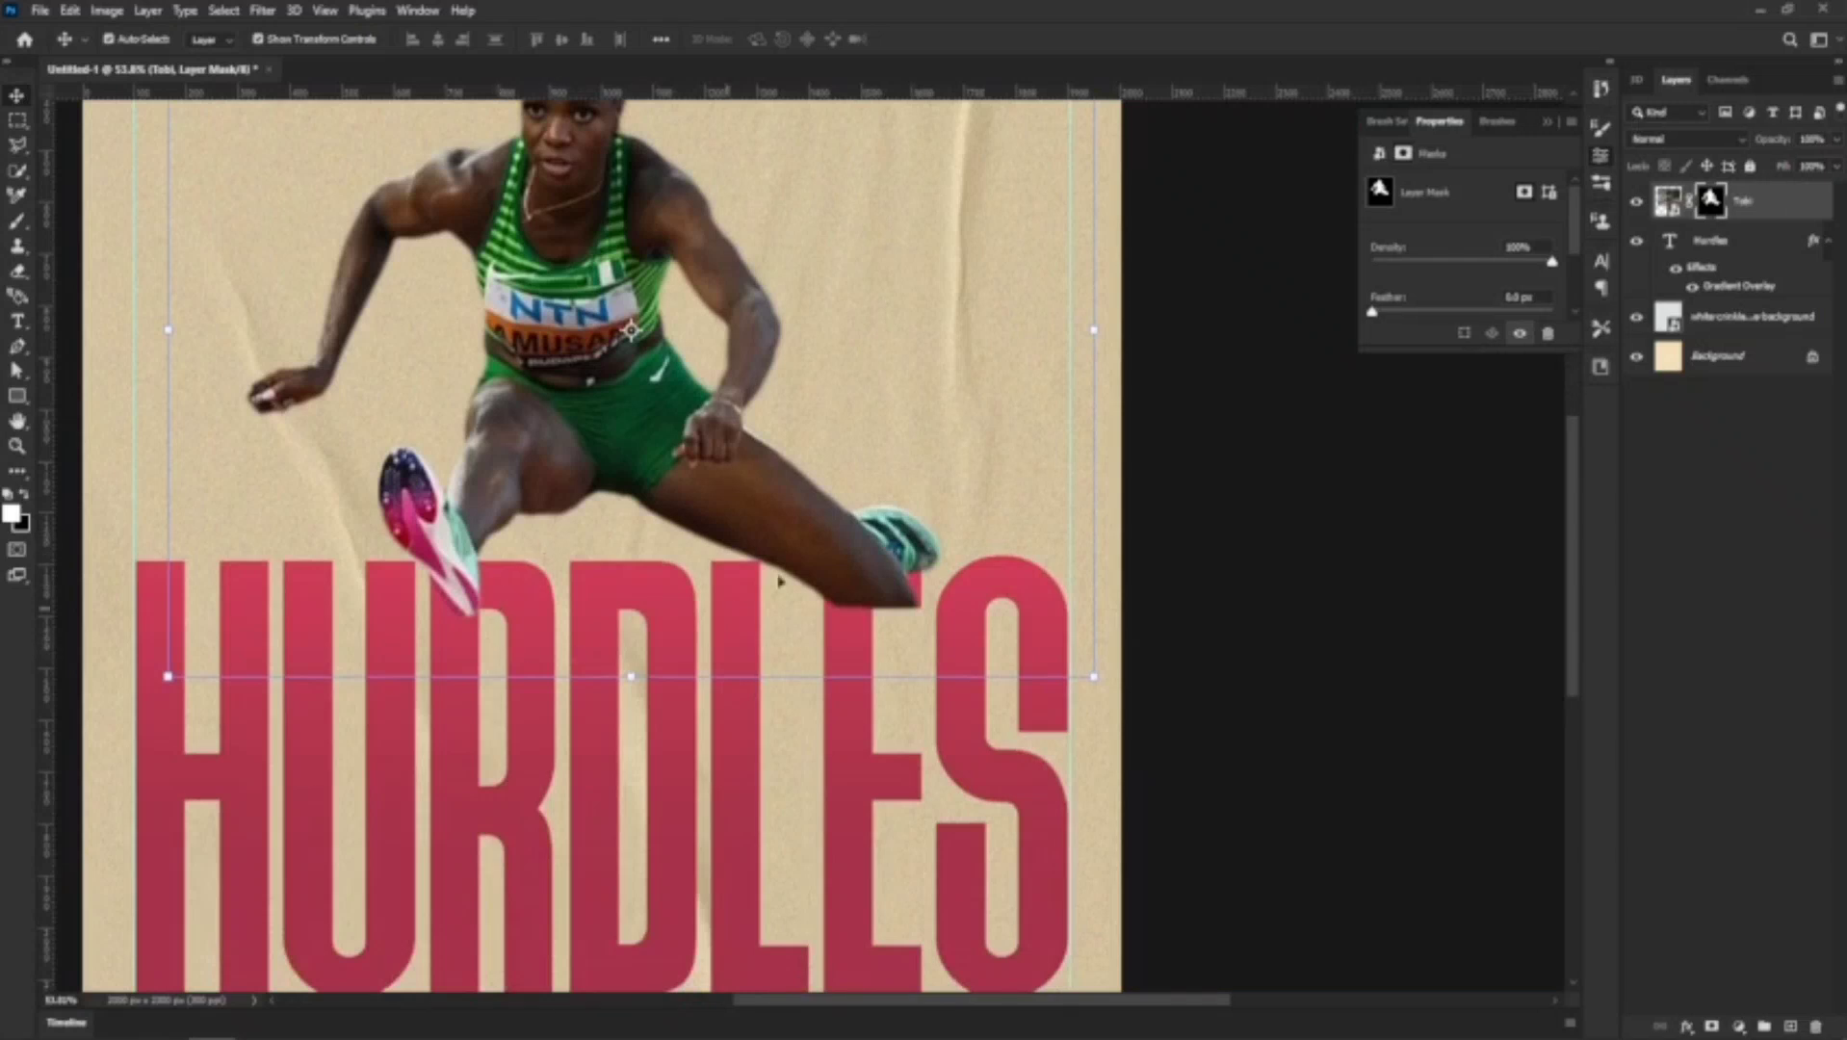
{"action": "scroll", "coordinate": [663, 577], "scroll_direction": "down", "scroll_amount": 1}
{"action": "scroll", "coordinate": [689, 529], "scroll_direction": "down", "scroll_amount": 3}
{"action": "scroll", "coordinate": [949, 413], "scroll_direction": "up", "scroll_amount": 4}
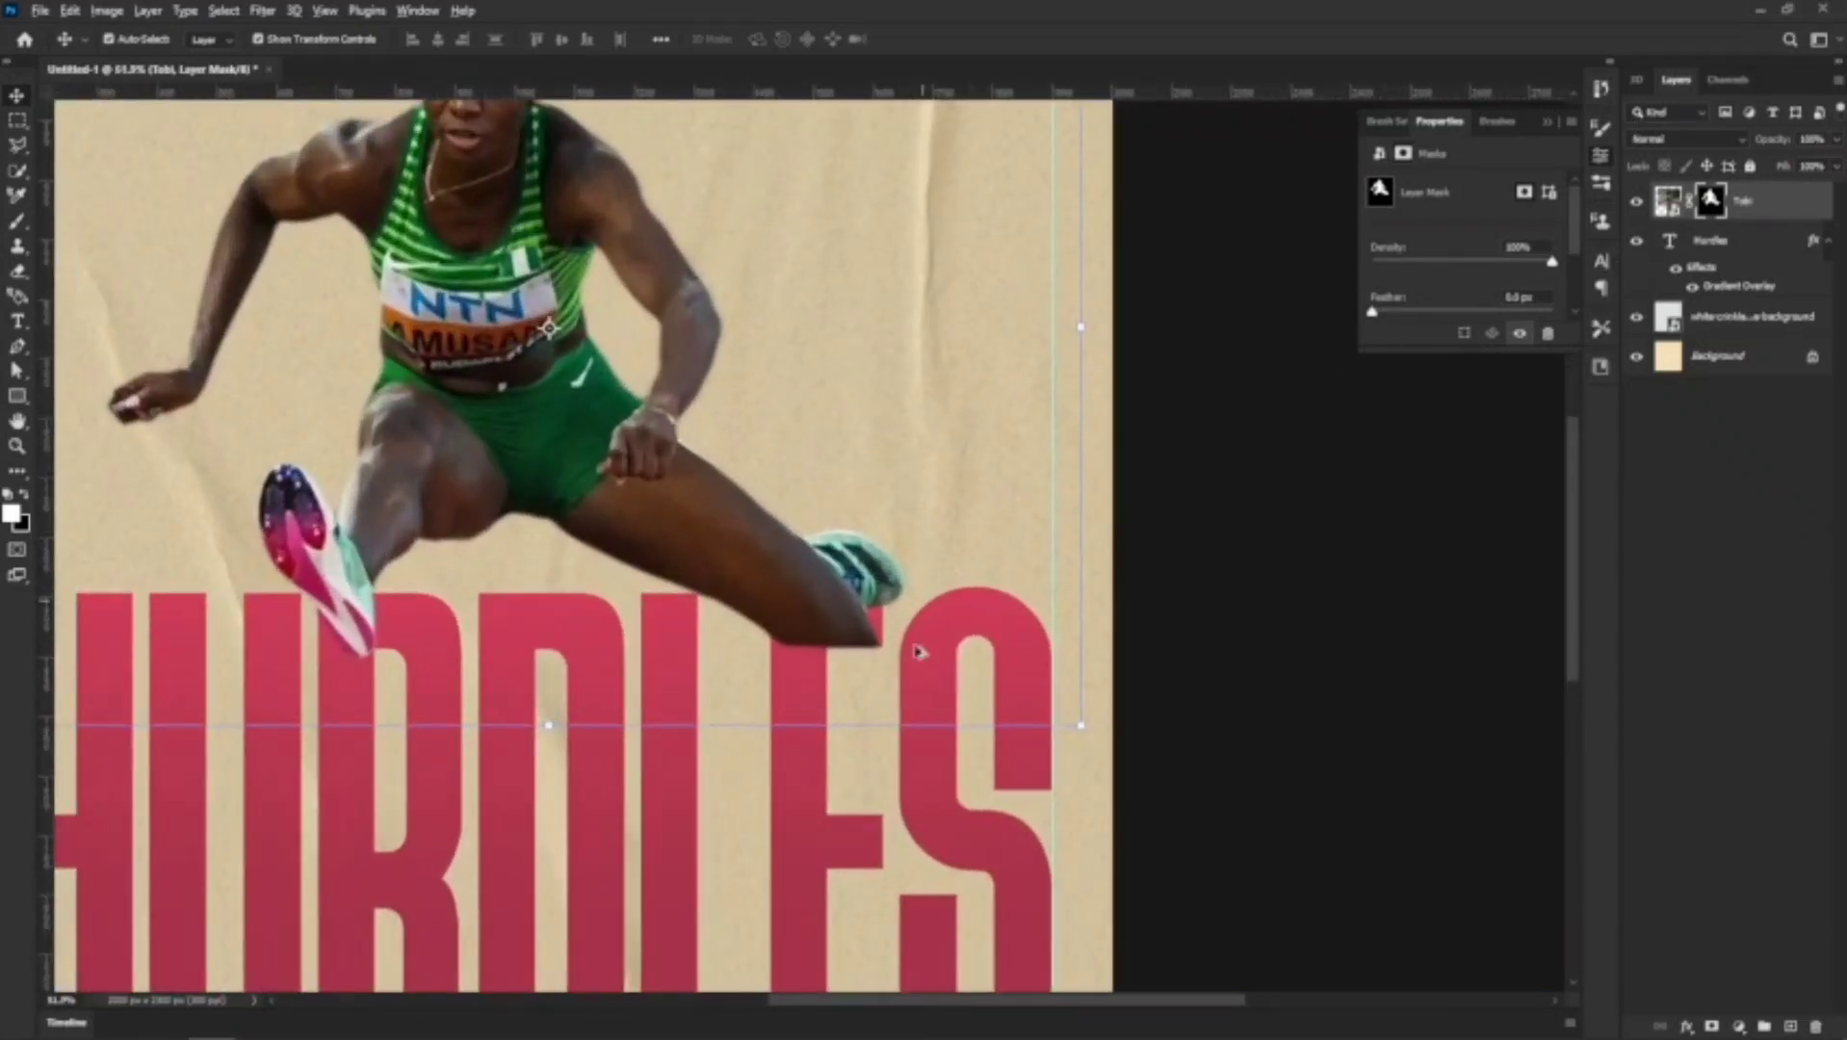
{"action": "scroll", "coordinate": [918, 651], "scroll_direction": "down", "scroll_amount": 2}
{"action": "scroll", "coordinate": [758, 575], "scroll_direction": "up", "scroll_amount": 2}
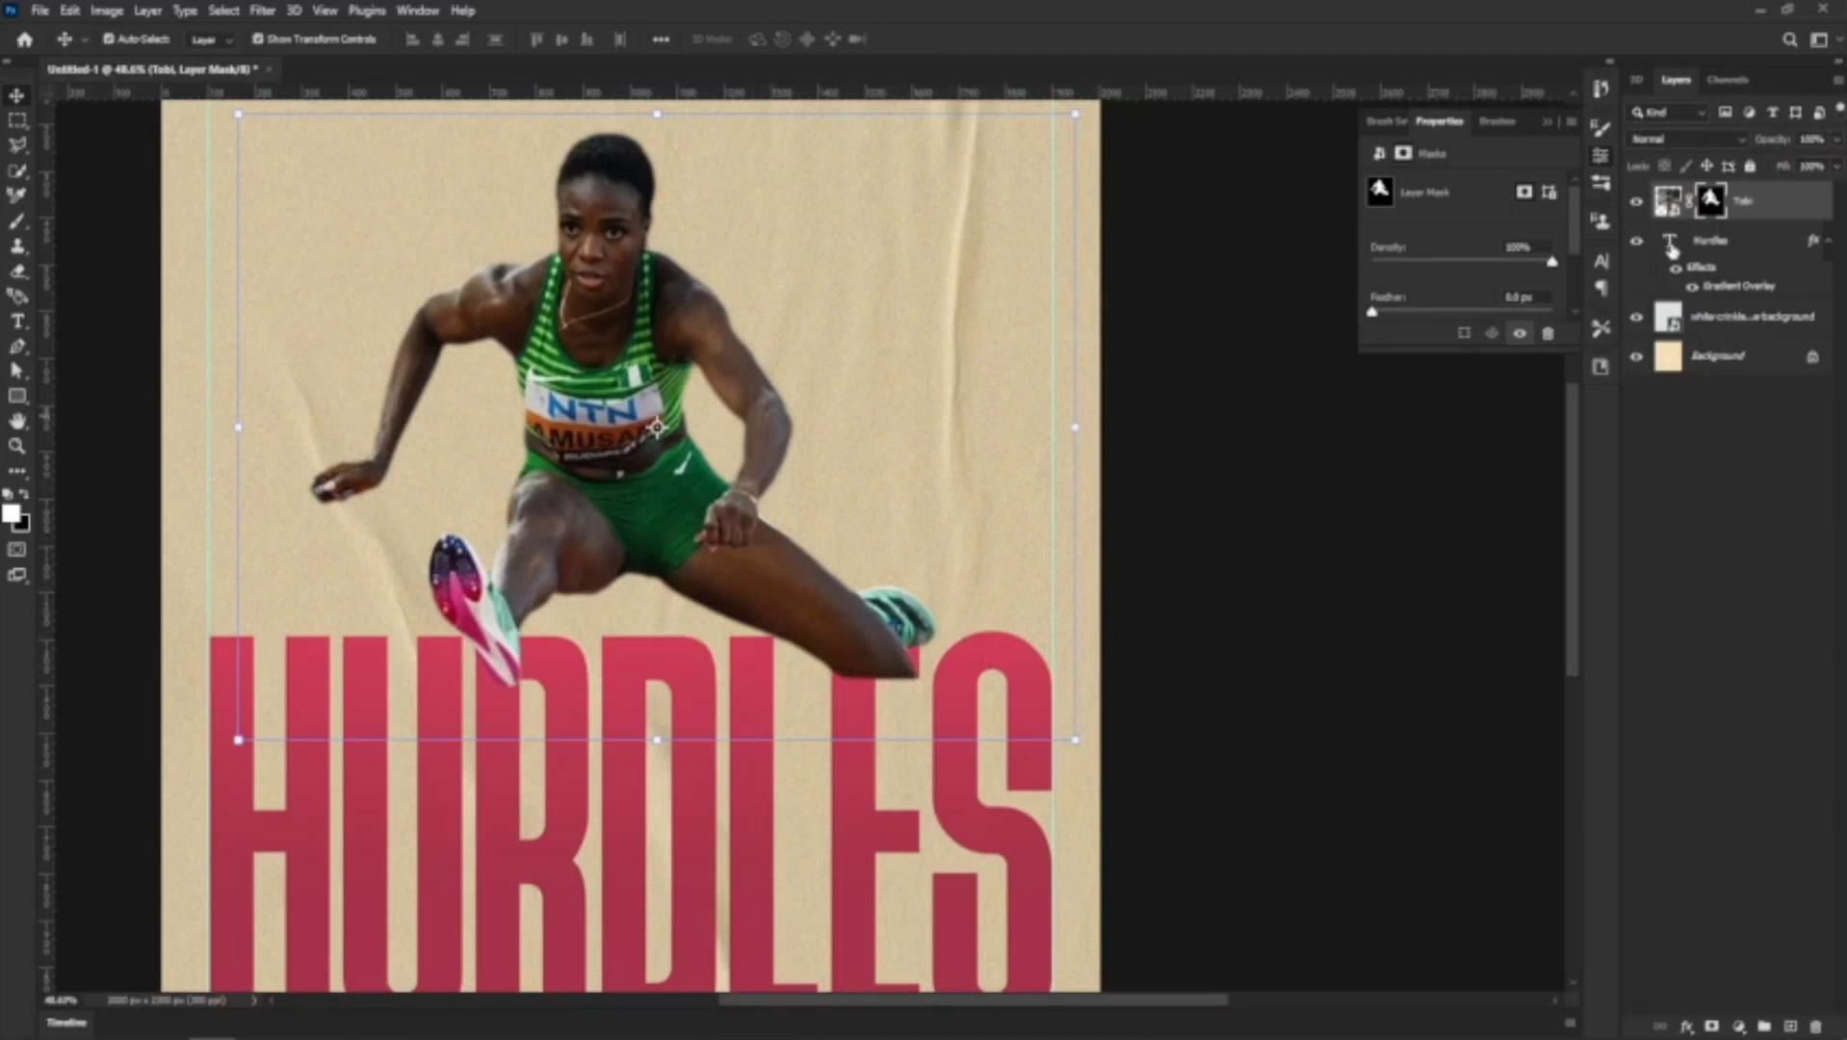
Load the letter outlines of the HURDLES title as a selection while keeping the Tobi layer active
{"action": "key", "text": "ctrl"}
{"action": "left_click", "coordinate": [1671, 245], "text": "ctrl"}
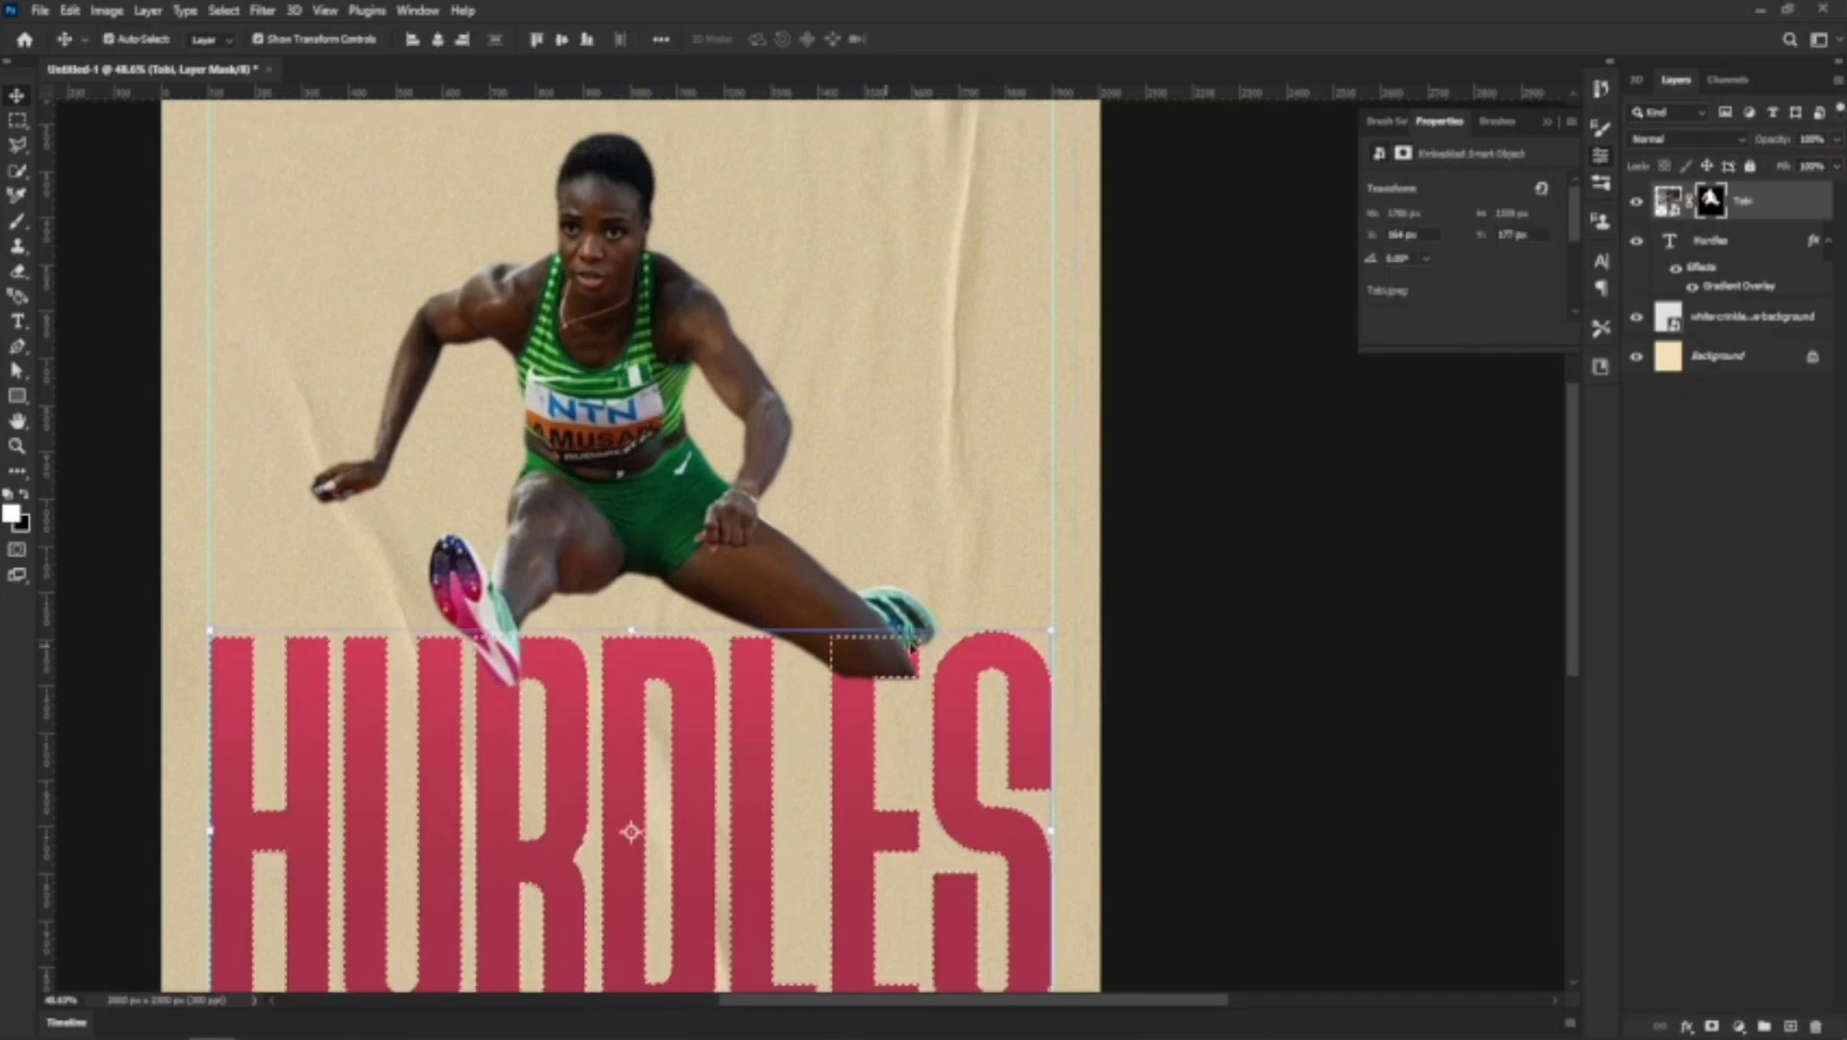
{"action": "scroll", "coordinate": [790, 616], "scroll_direction": "down", "scroll_amount": 2}
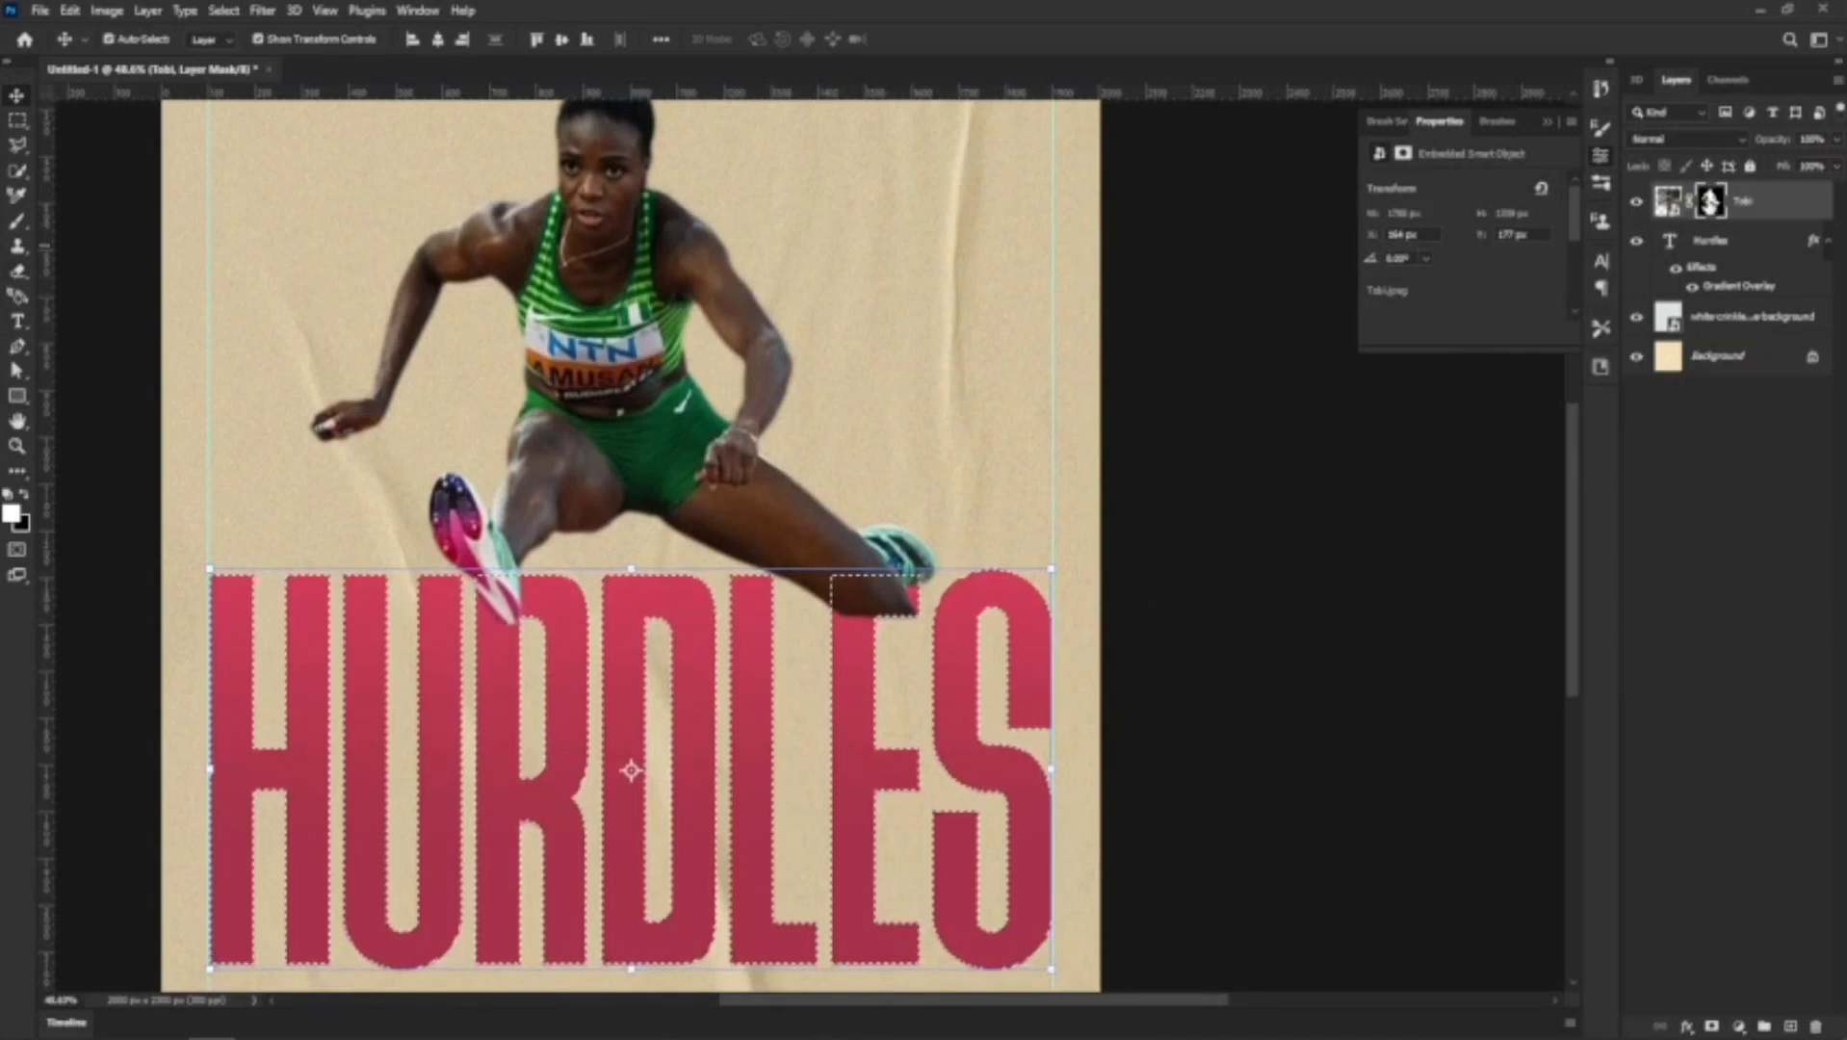
Erase the rear leg over the letter E on the athlete's layer mask, clear the selection, and return to the Move tool
{"action": "left_click", "coordinate": [1711, 200]}
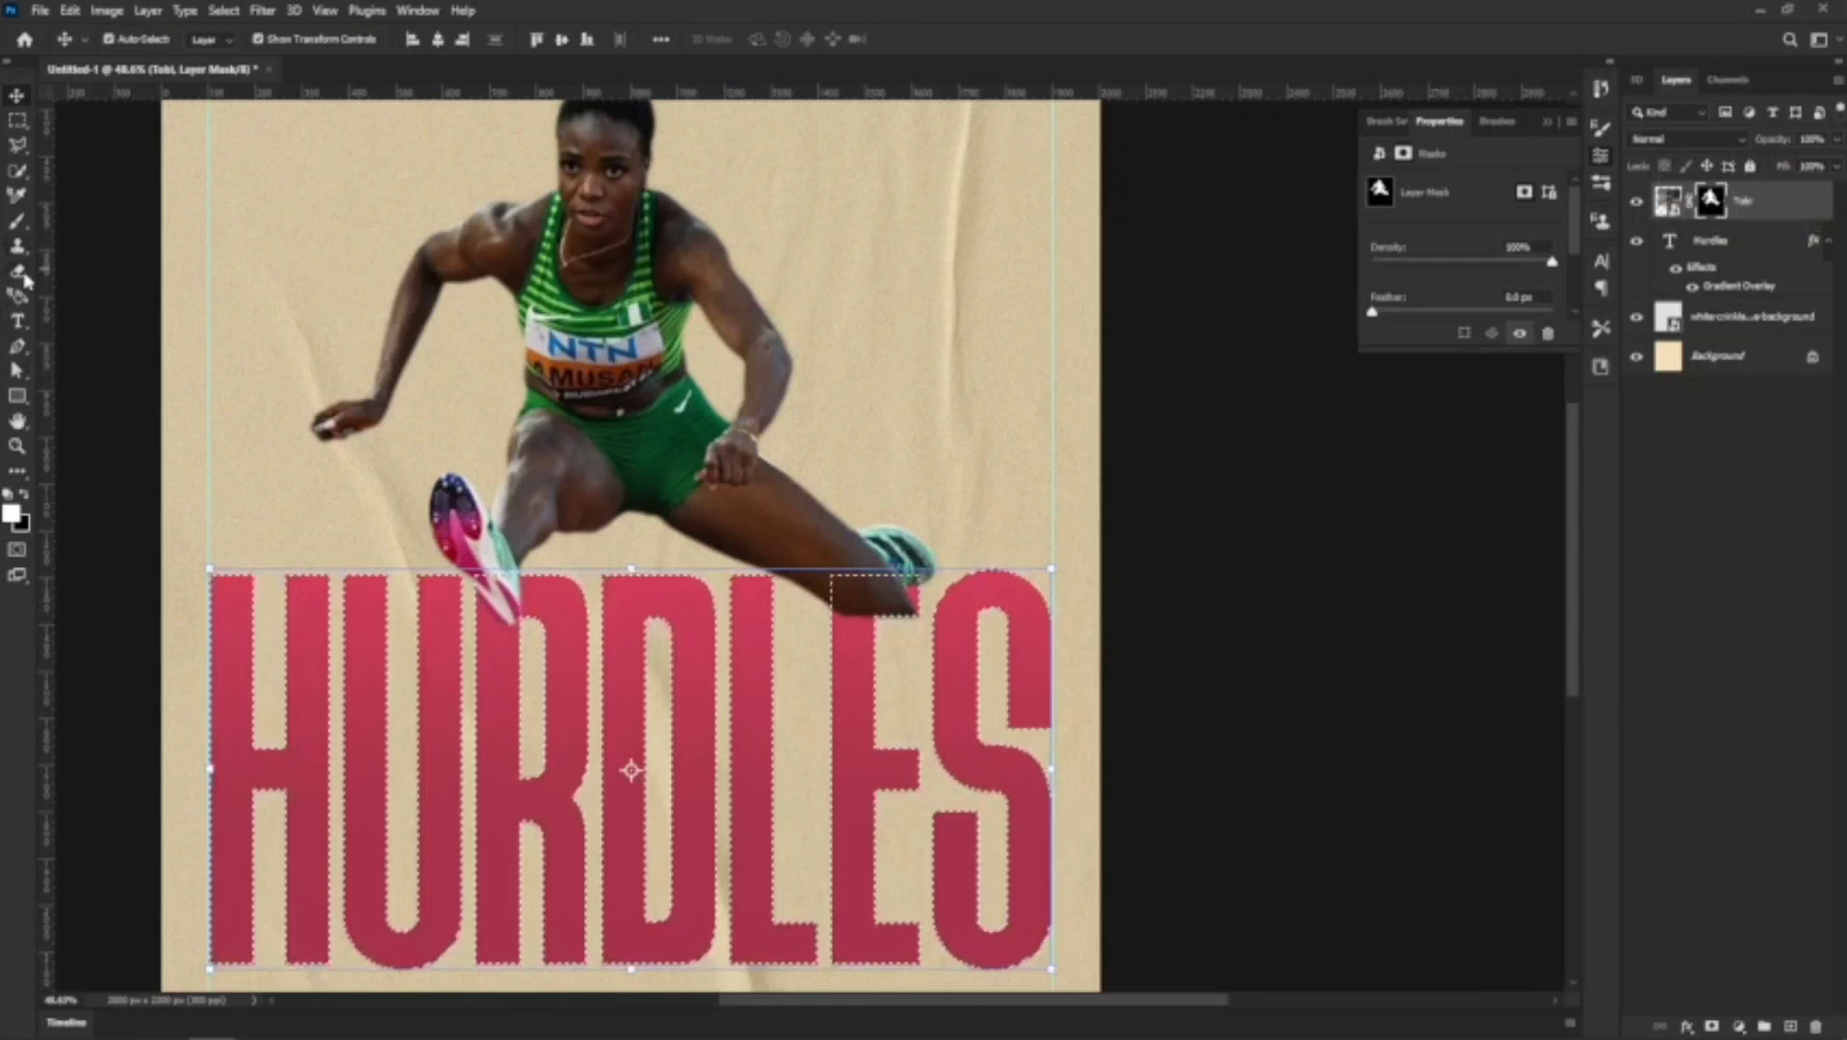
{"action": "left_click", "coordinate": [19, 274]}
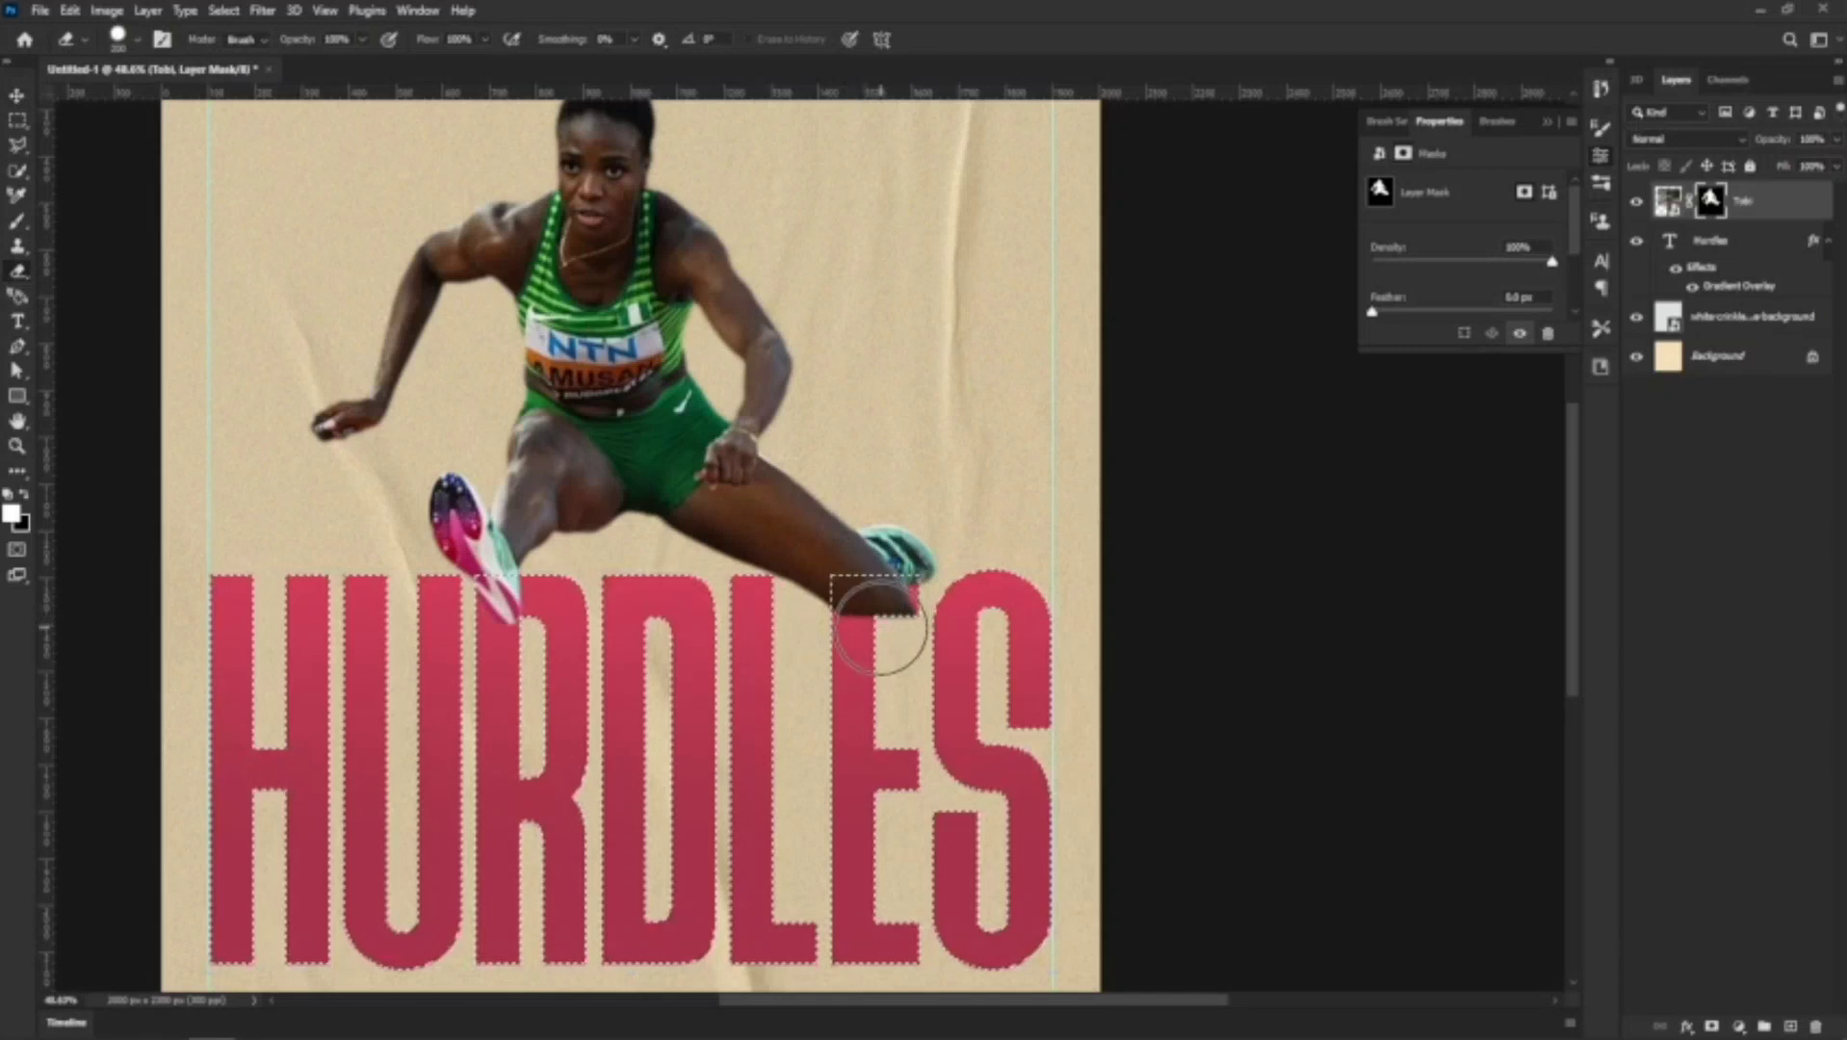
{"action": "scroll", "coordinate": [879, 631], "scroll_direction": "up", "scroll_amount": 6}
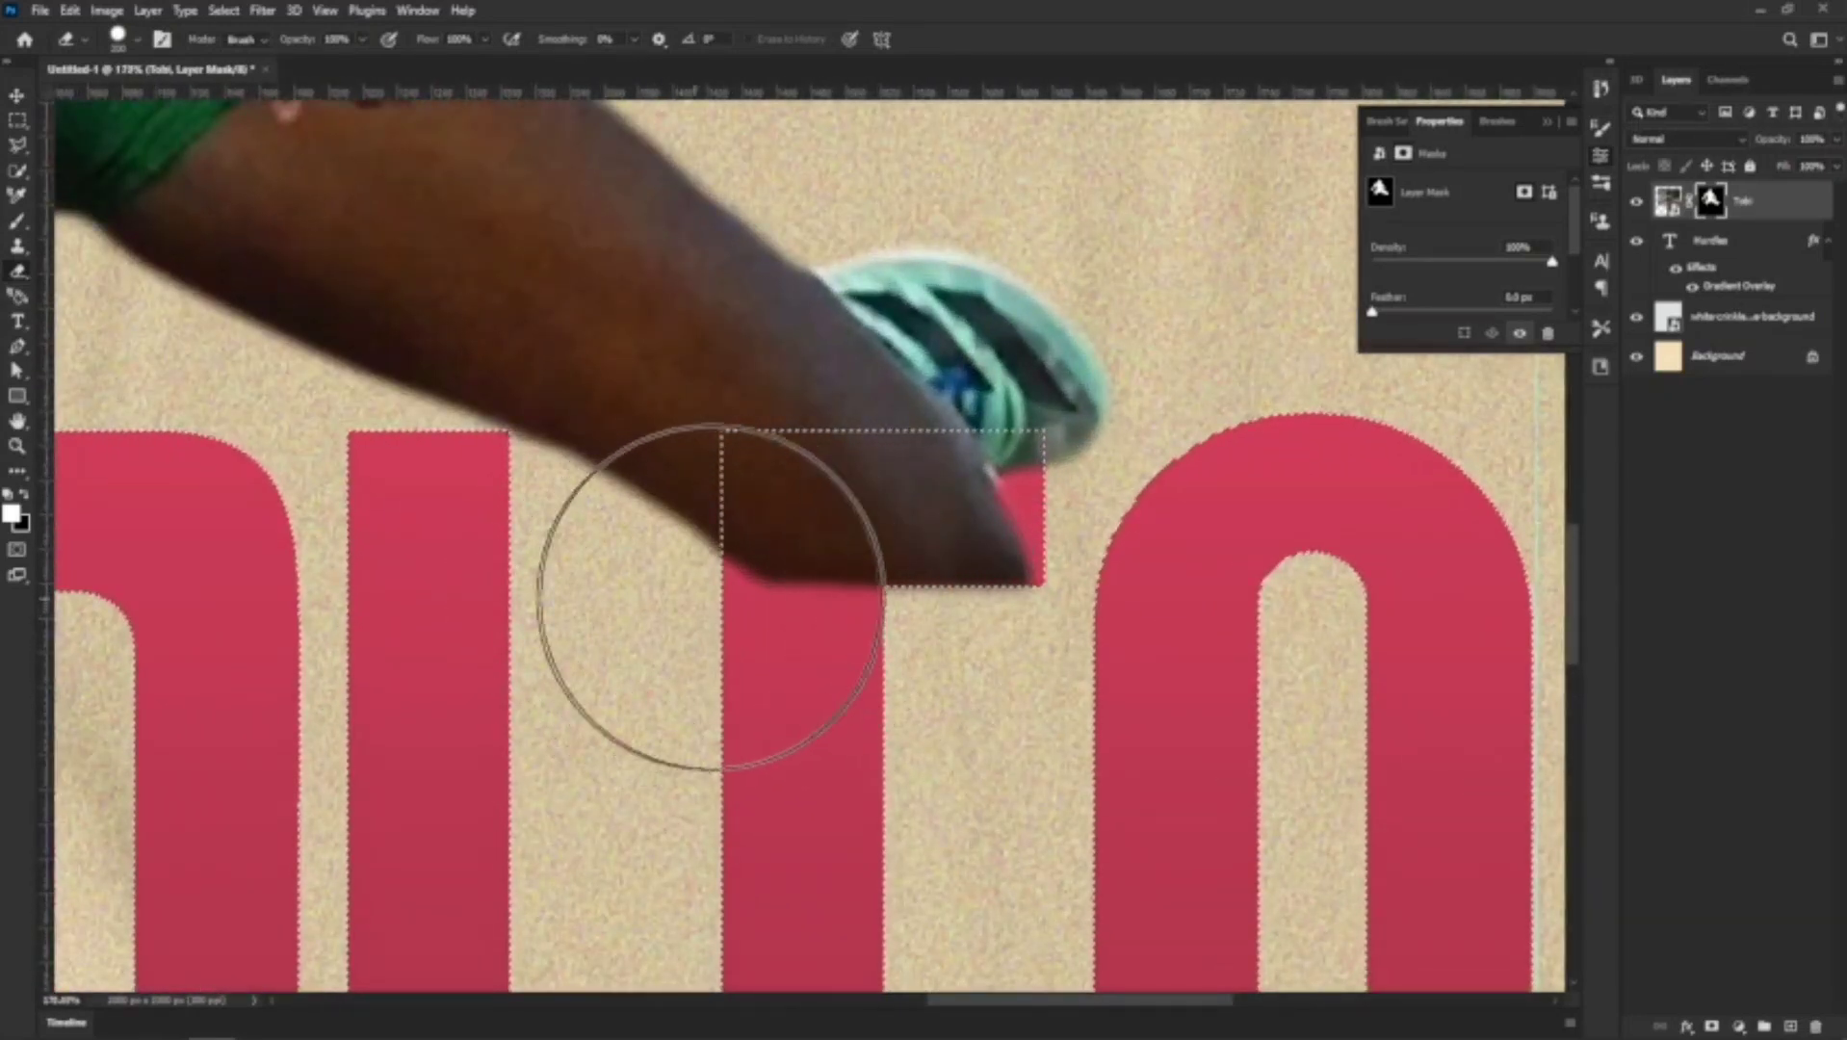
{"action": "mouse_move", "coordinate": [711, 597]}
{"action": "left_mouse_down"}
{"action": "mouse_move", "coordinate": [1086, 587]}
{"action": "mouse_move", "coordinate": [1013, 584]}
{"action": "mouse_move", "coordinate": [745, 597]}
{"action": "mouse_move", "coordinate": [1228, 601]}
{"action": "mouse_move", "coordinate": [647, 593]}
{"action": "left_mouse_up"}
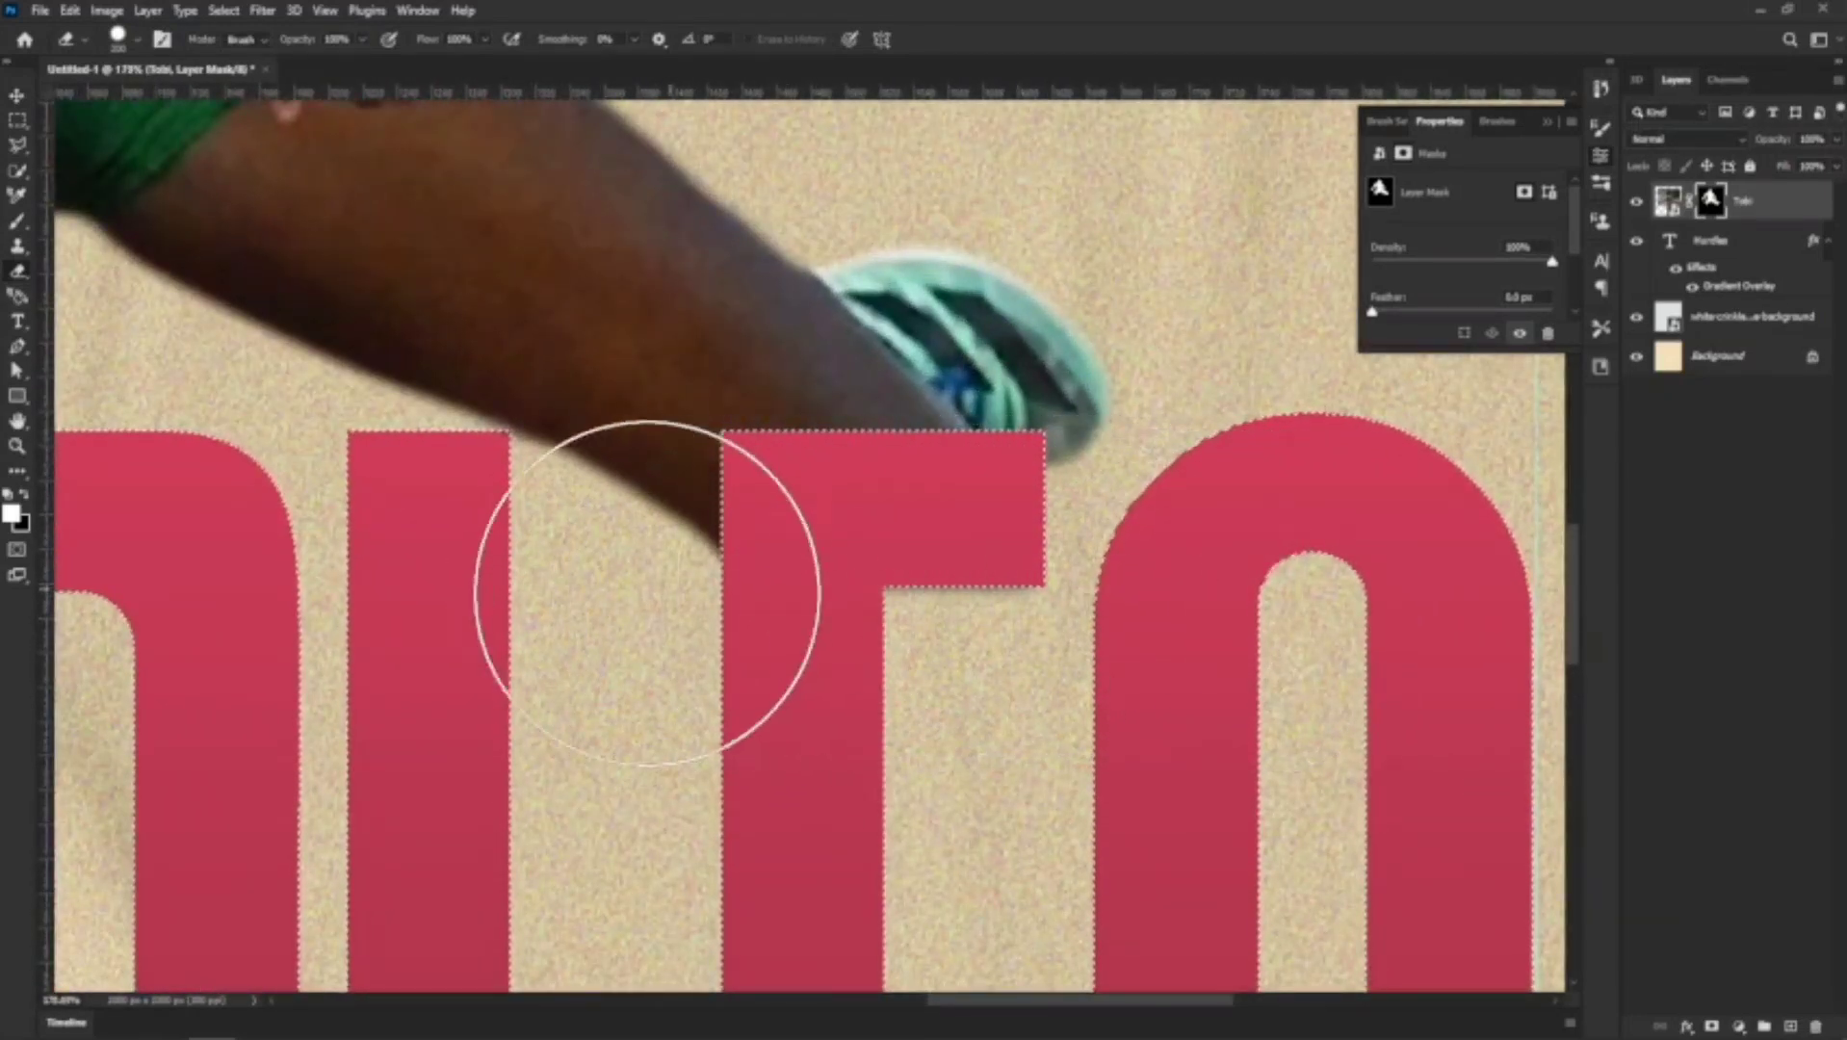
{"action": "scroll", "coordinate": [814, 659], "scroll_direction": "down", "scroll_amount": 3}
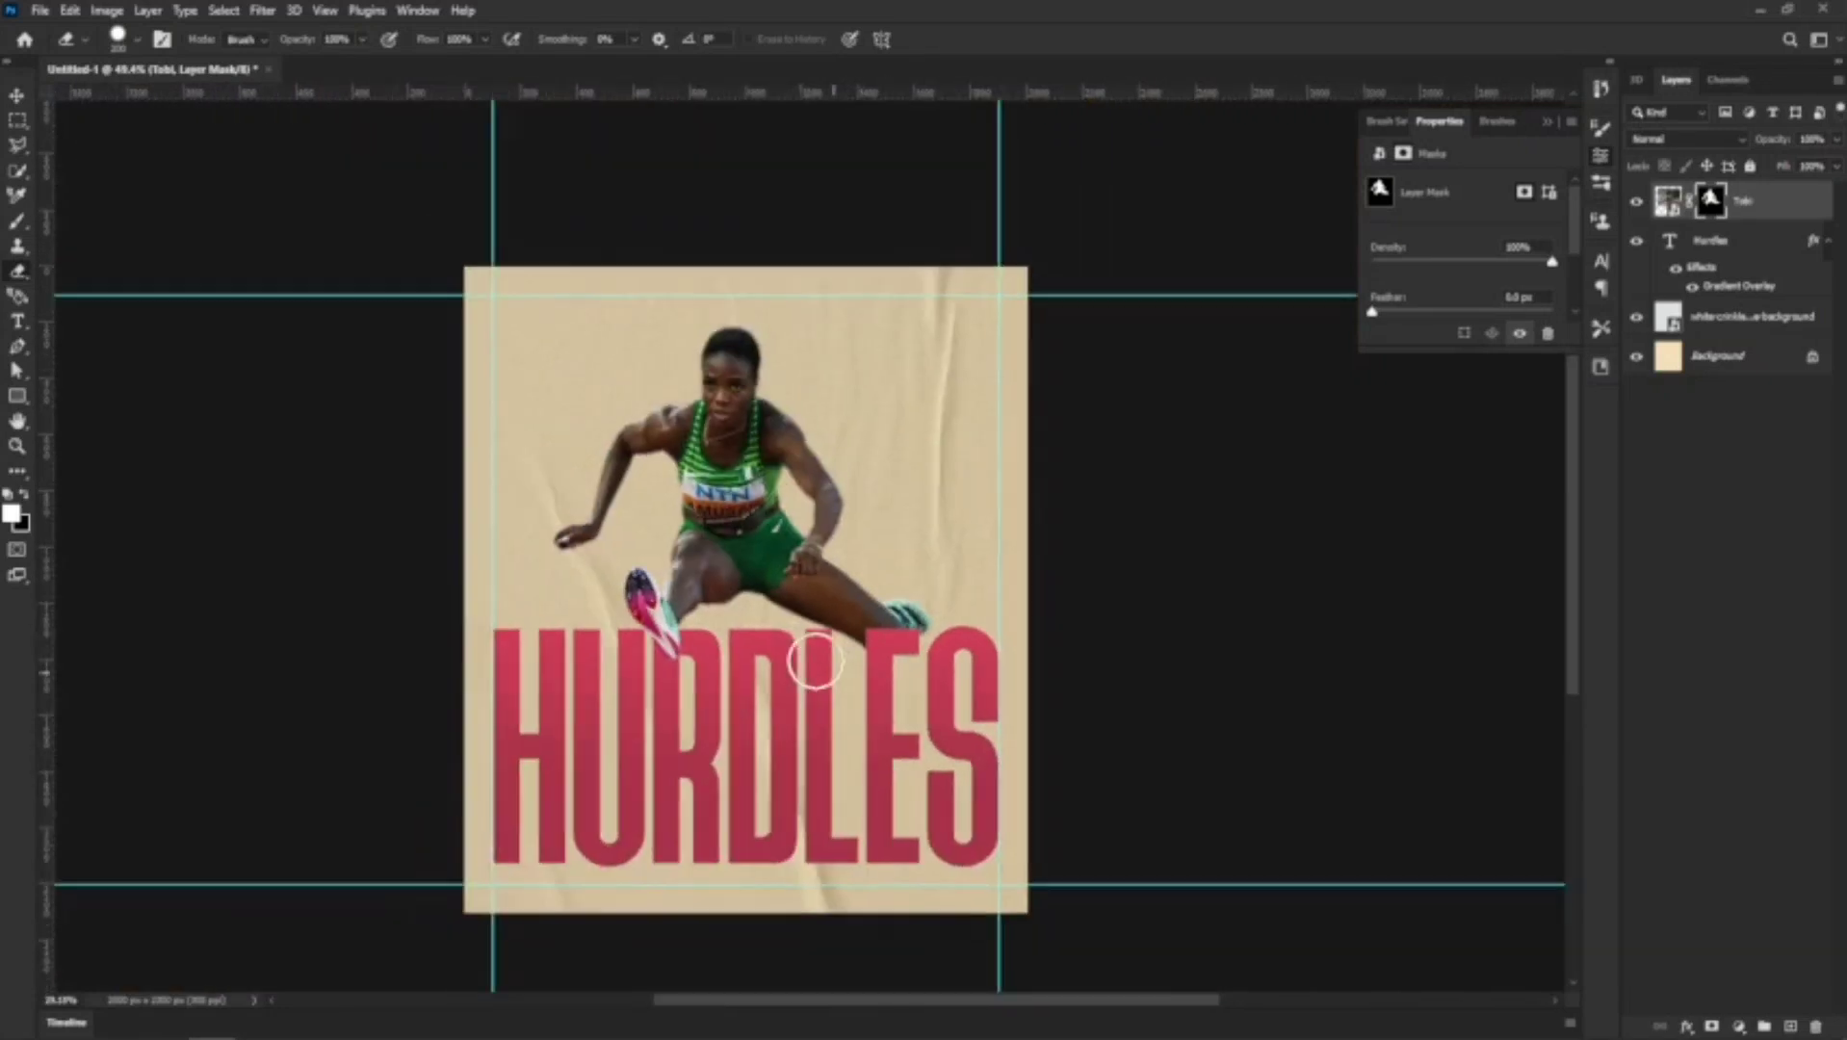
{"action": "scroll", "coordinate": [828, 574], "scroll_direction": "down", "scroll_amount": 3}
{"action": "scroll", "coordinate": [893, 718], "scroll_direction": "up", "scroll_amount": 2}
{"action": "scroll", "coordinate": [713, 648], "scroll_direction": "up", "scroll_amount": 2}
{"action": "scroll", "coordinate": [264, 635], "scroll_direction": "down", "scroll_amount": 3}
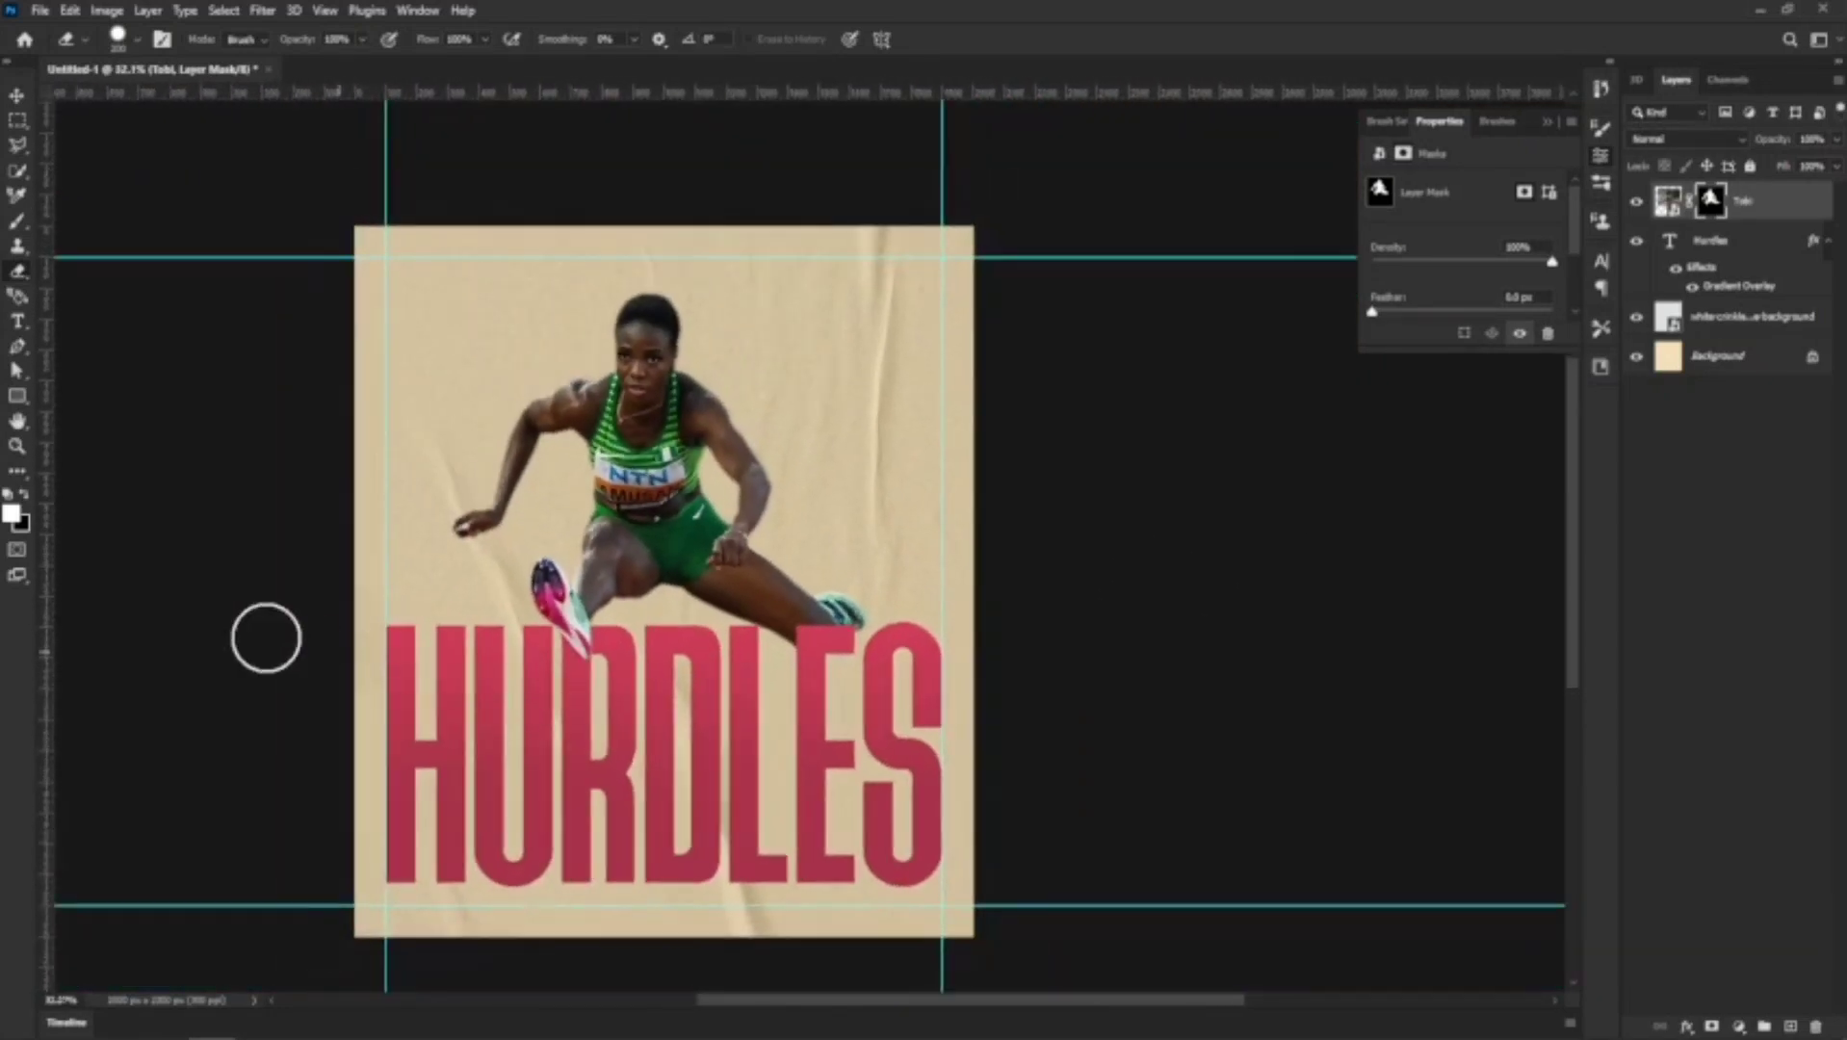
{"action": "scroll", "coordinate": [178, 399], "scroll_direction": "up", "scroll_amount": 1}
{"action": "left_click", "coordinate": [15, 98]}
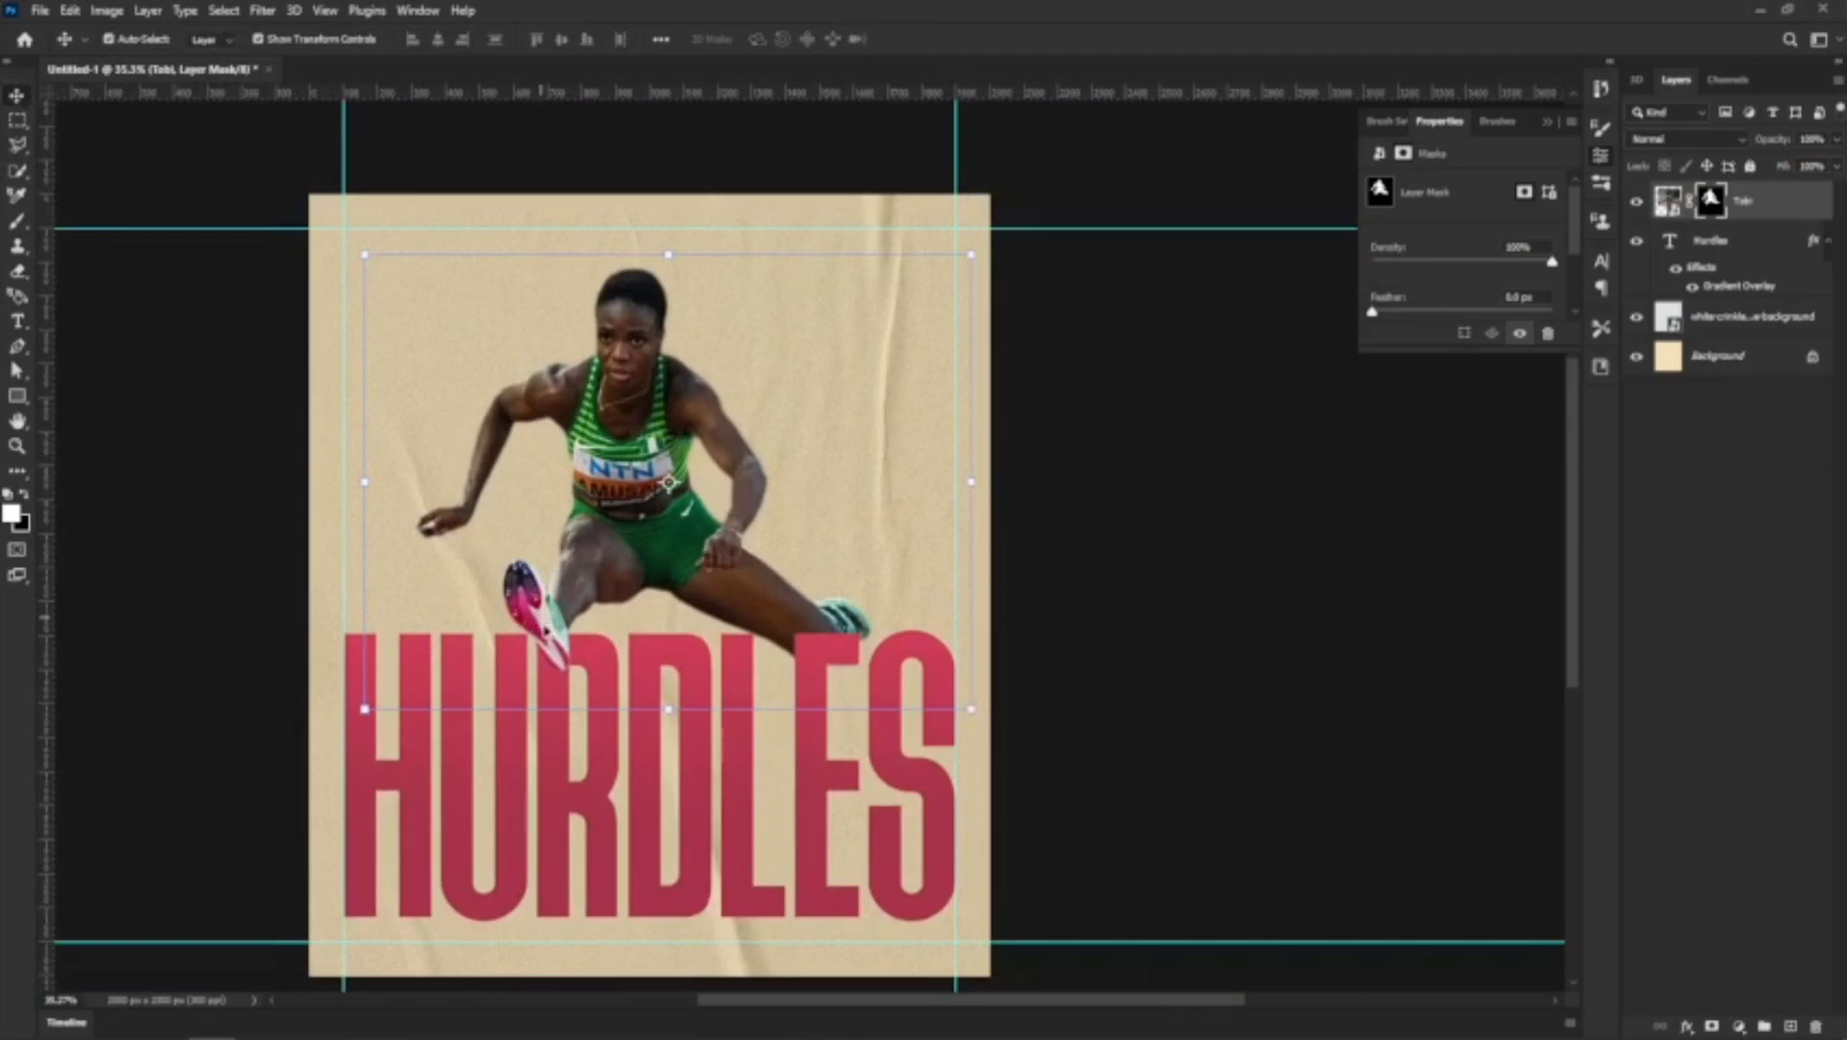
Add a new empty layer directly above the Hurdles text layer, beneath the athlete
{"action": "scroll", "coordinate": [554, 635], "scroll_direction": "up", "scroll_amount": 6}
{"action": "scroll", "coordinate": [568, 644], "scroll_direction": "up", "scroll_amount": 1}
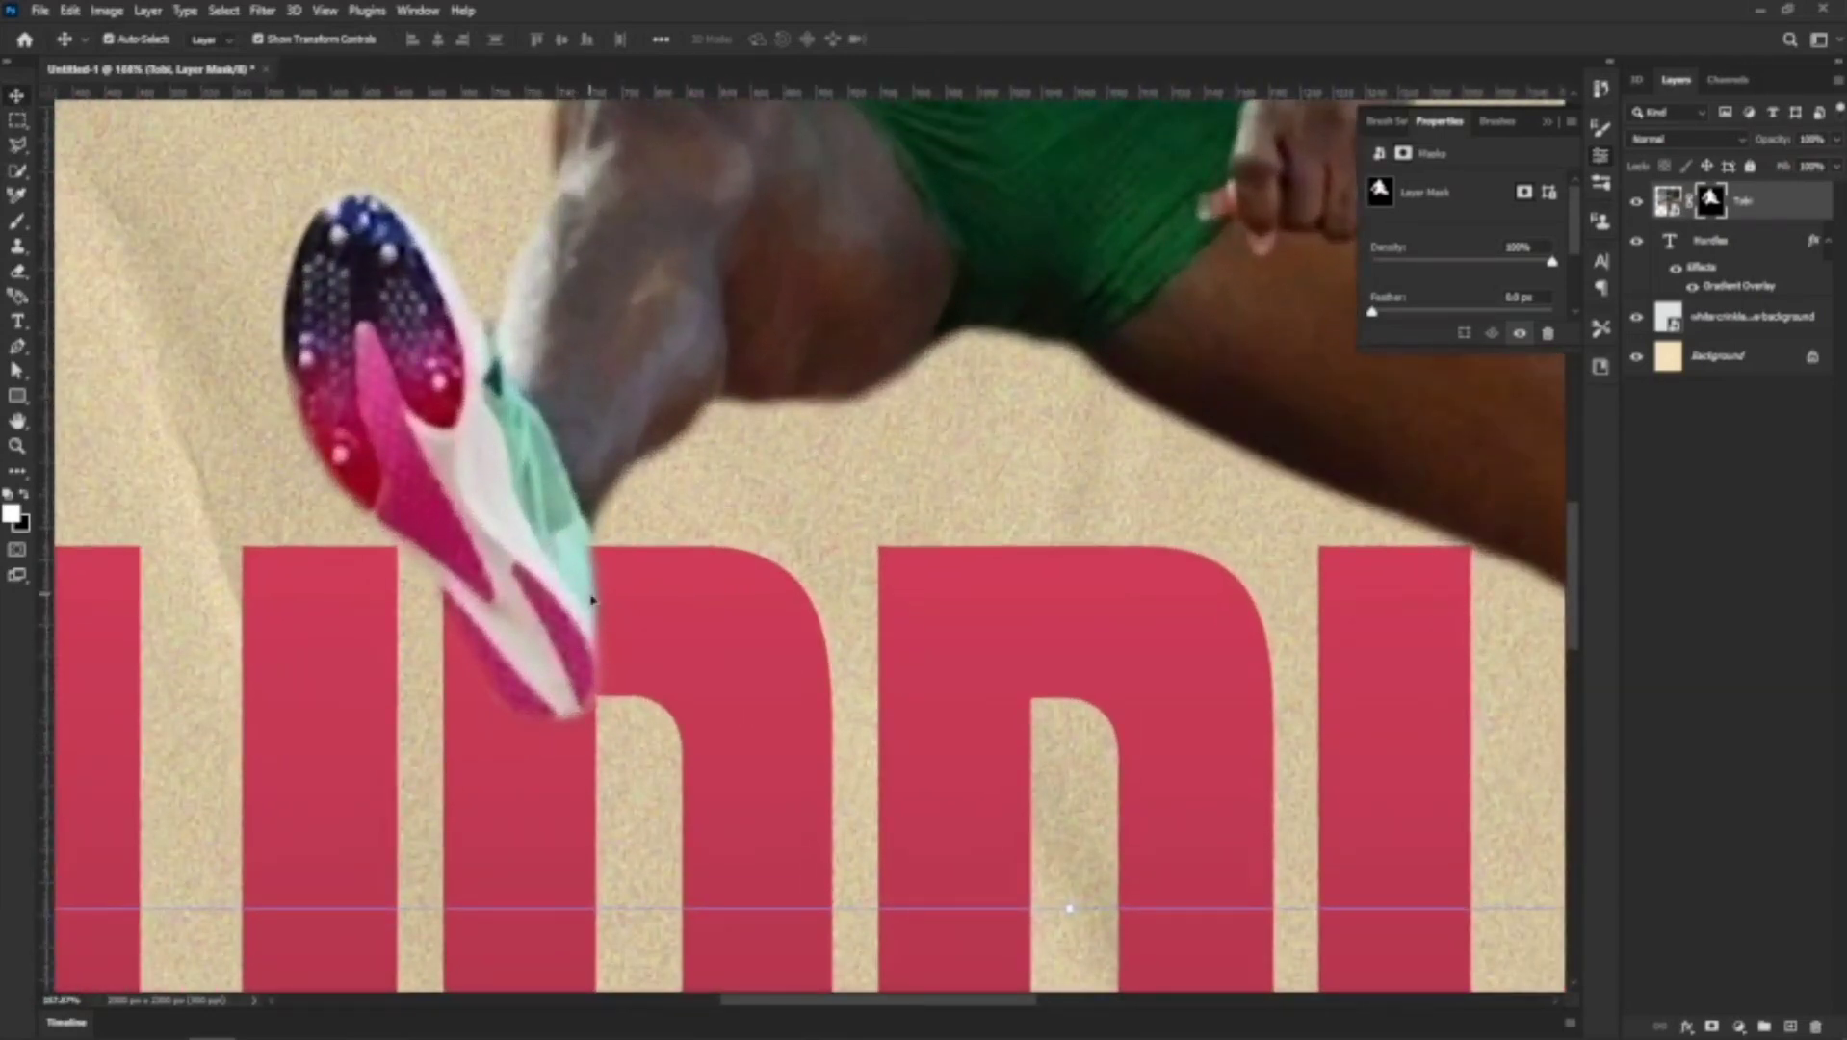
{"action": "scroll", "coordinate": [545, 569], "scroll_direction": "down", "scroll_amount": 3}
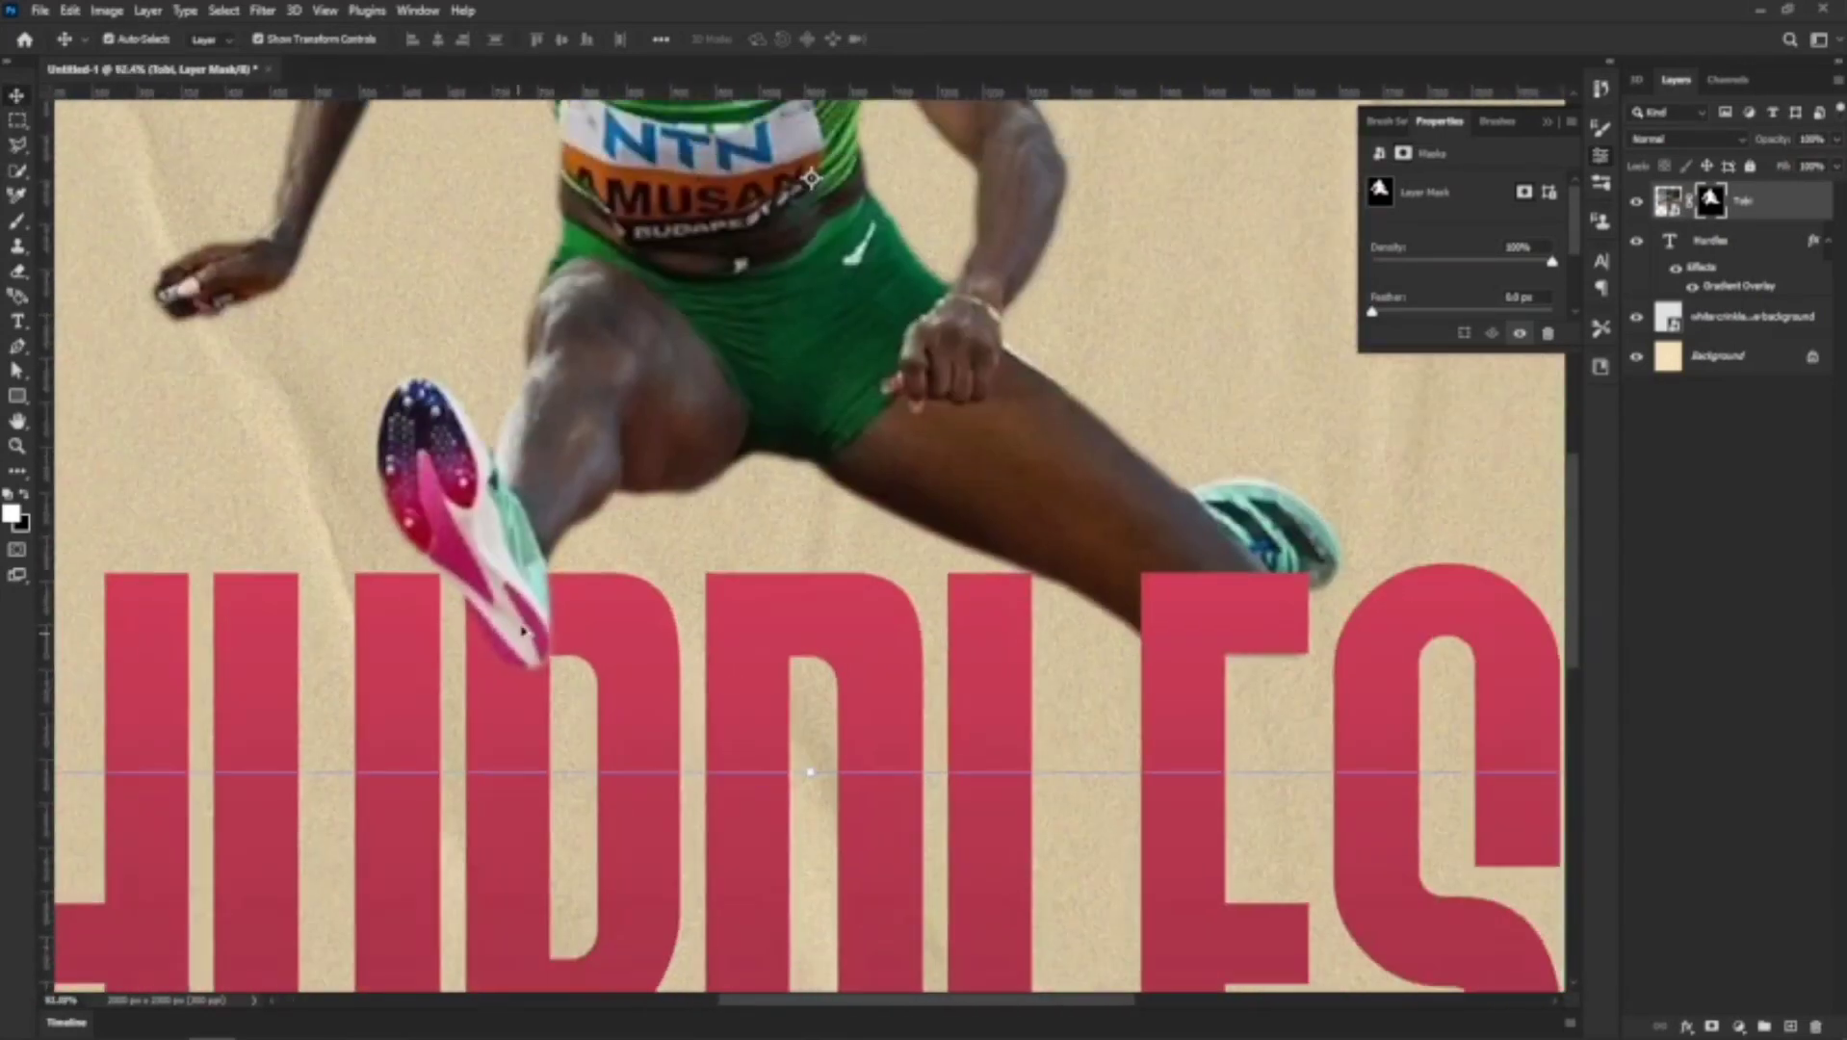
{"action": "scroll", "coordinate": [546, 587], "scroll_direction": "up", "scroll_amount": 3}
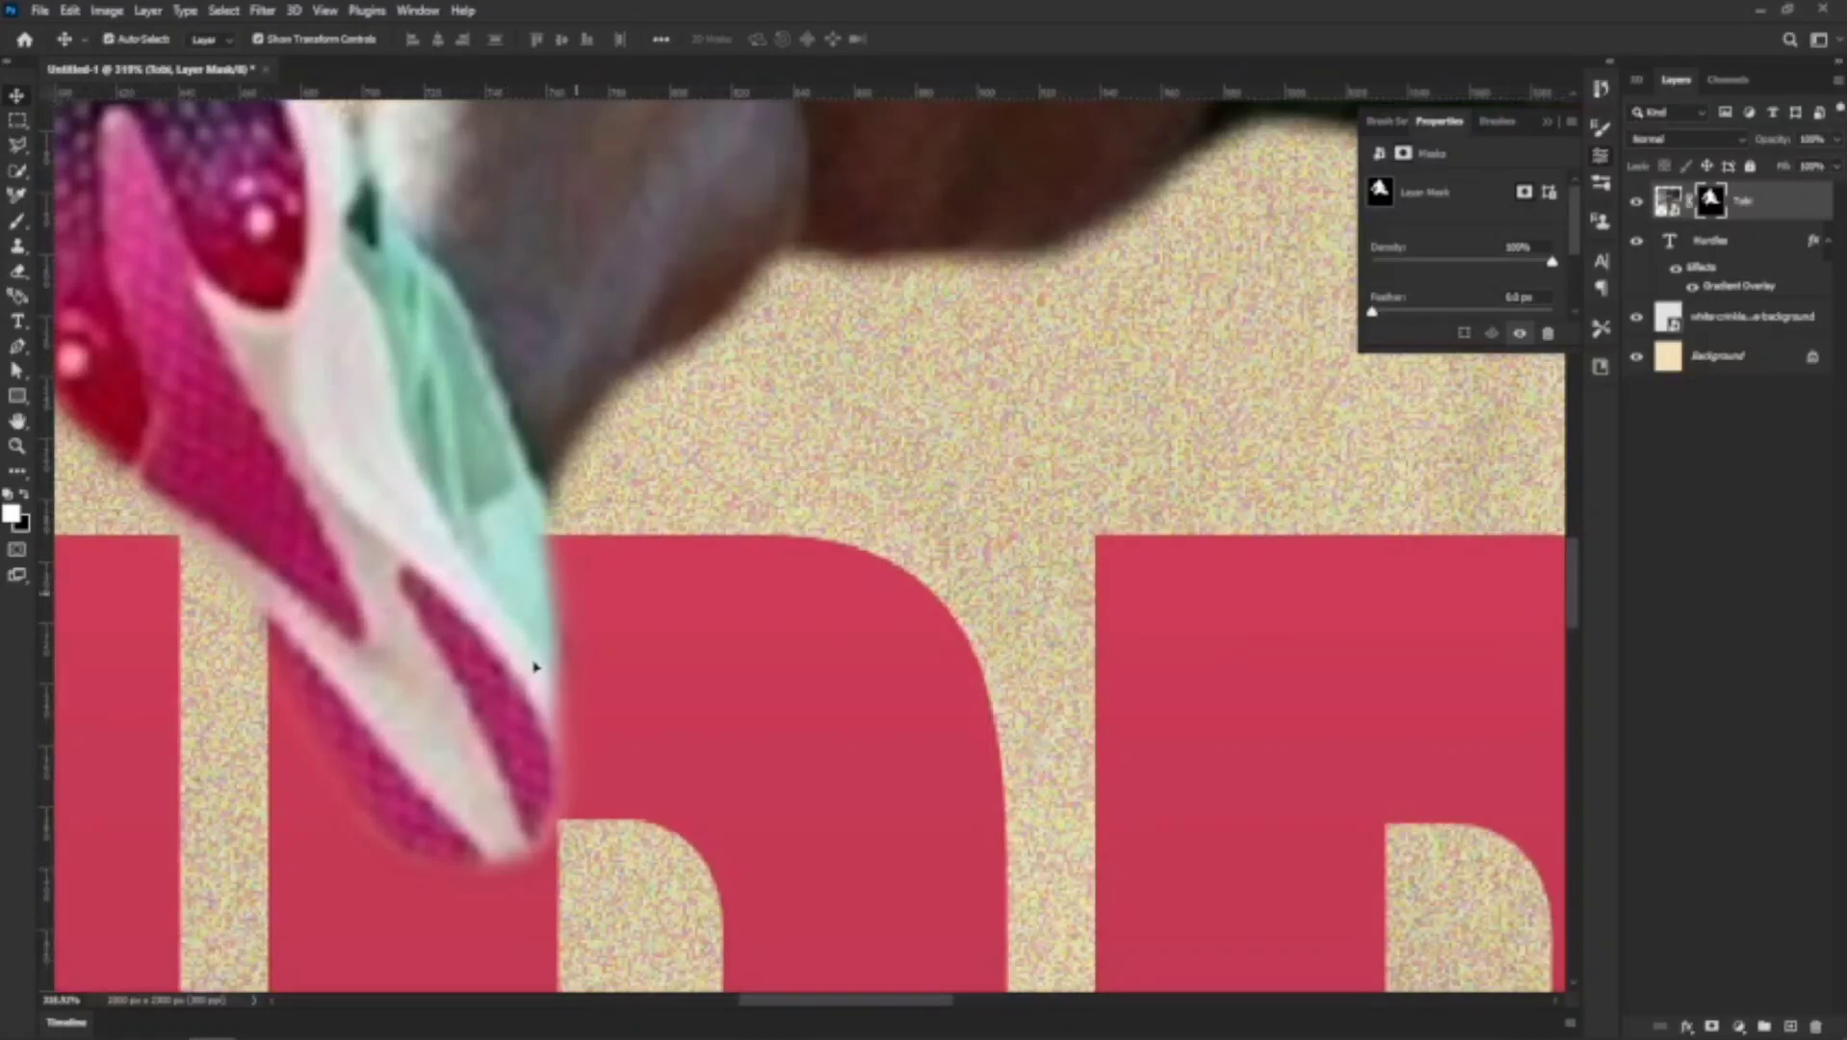
{"action": "scroll", "coordinate": [590, 636], "scroll_direction": "down", "scroll_amount": 8}
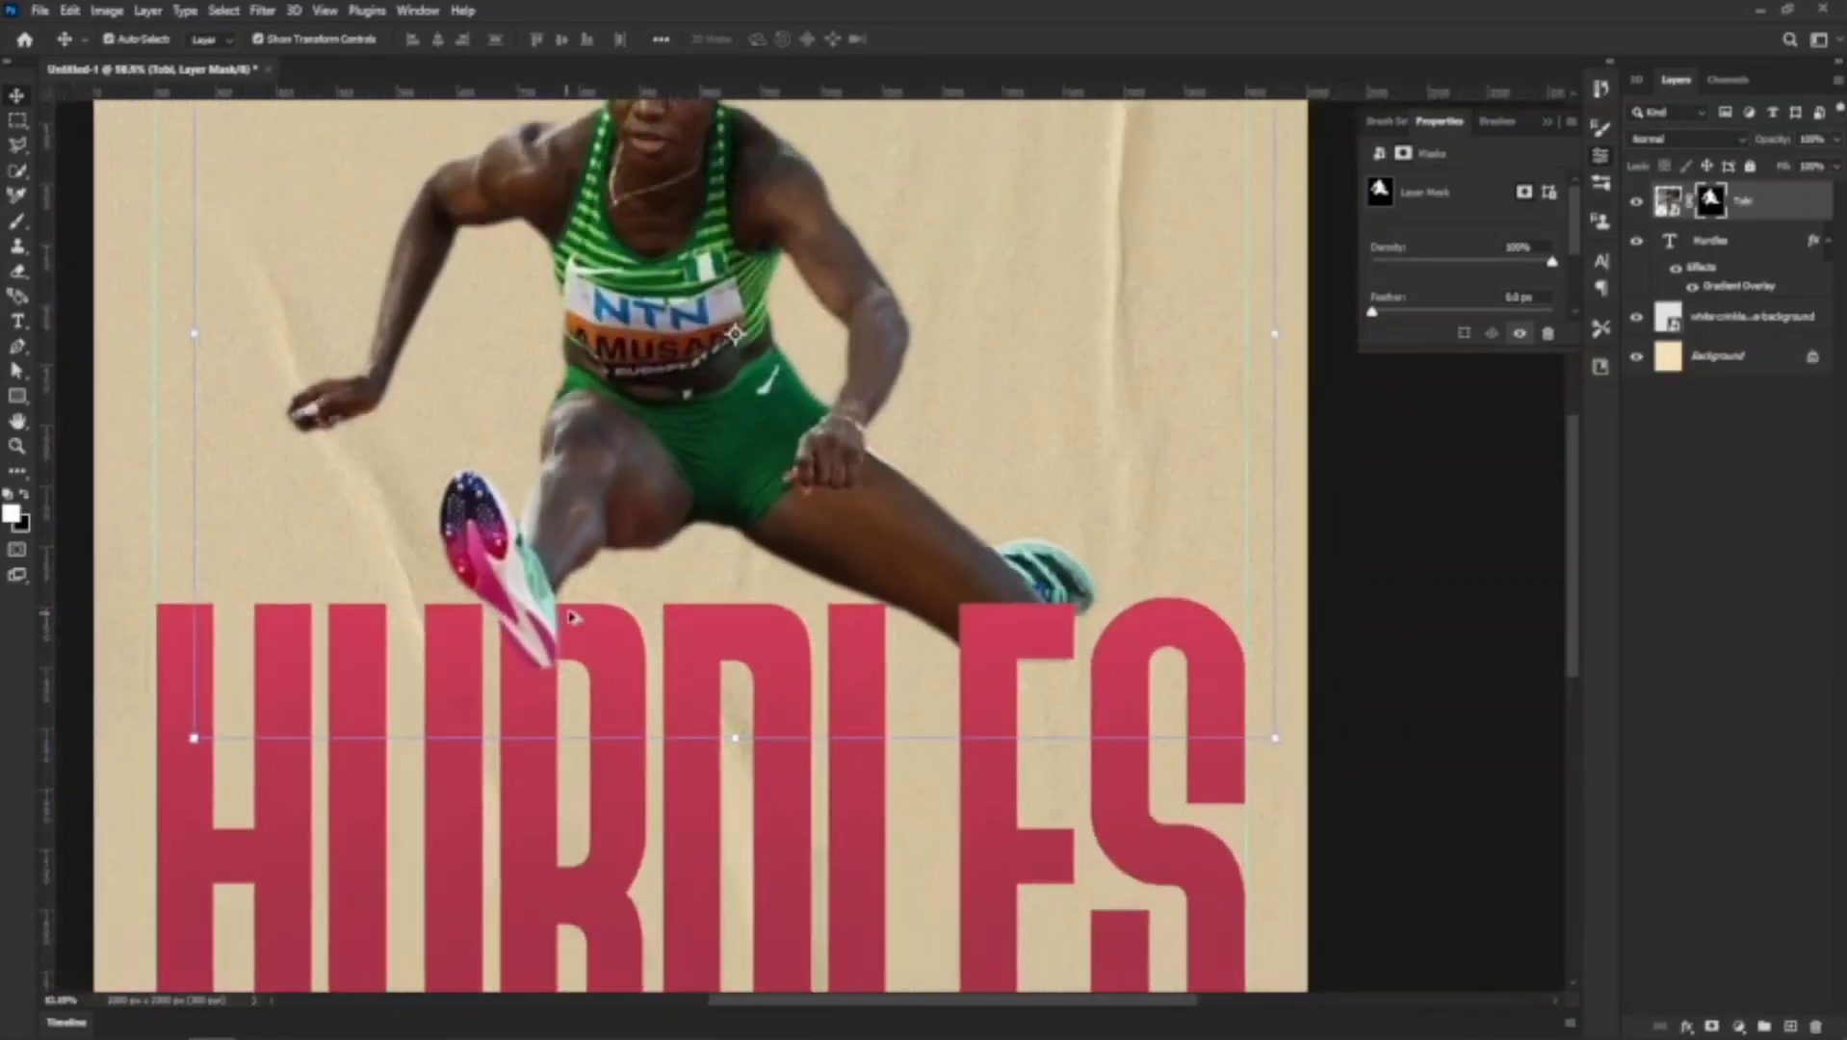
{"action": "scroll", "coordinate": [568, 653], "scroll_direction": "up", "scroll_amount": 3}
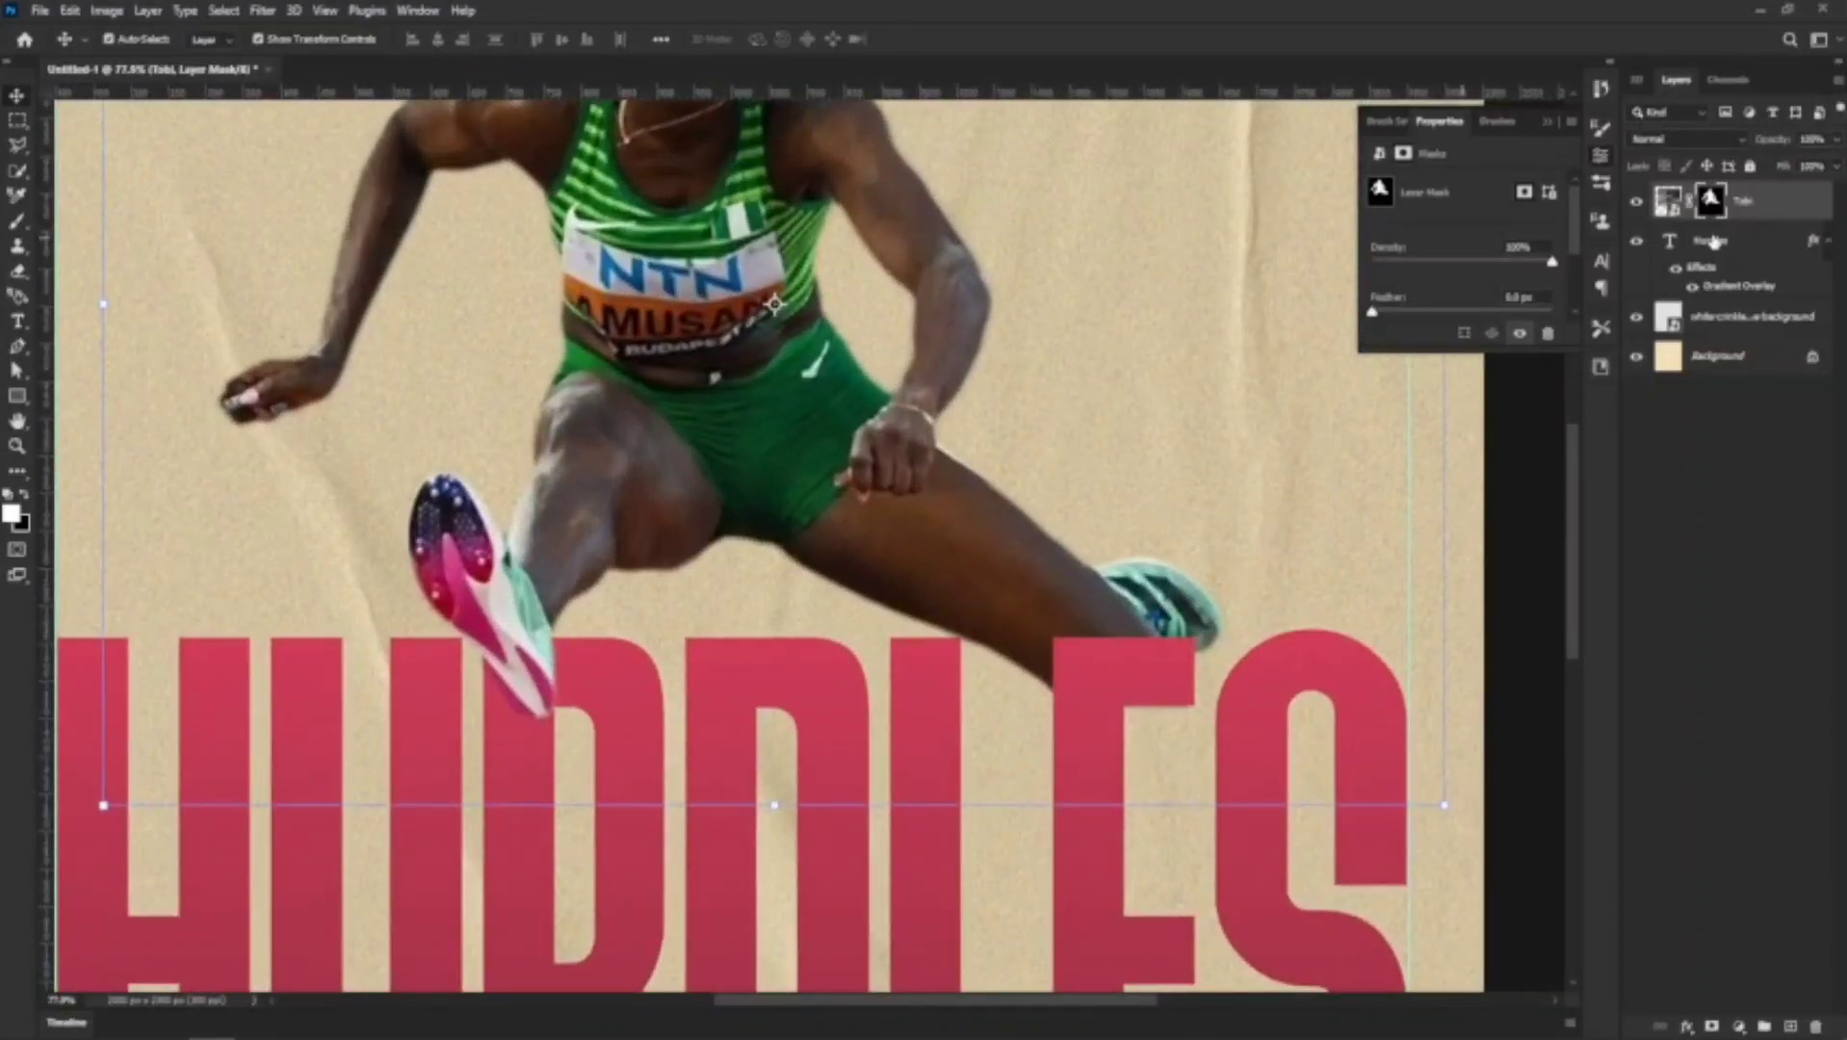
{"action": "left_click", "coordinate": [1700, 235]}
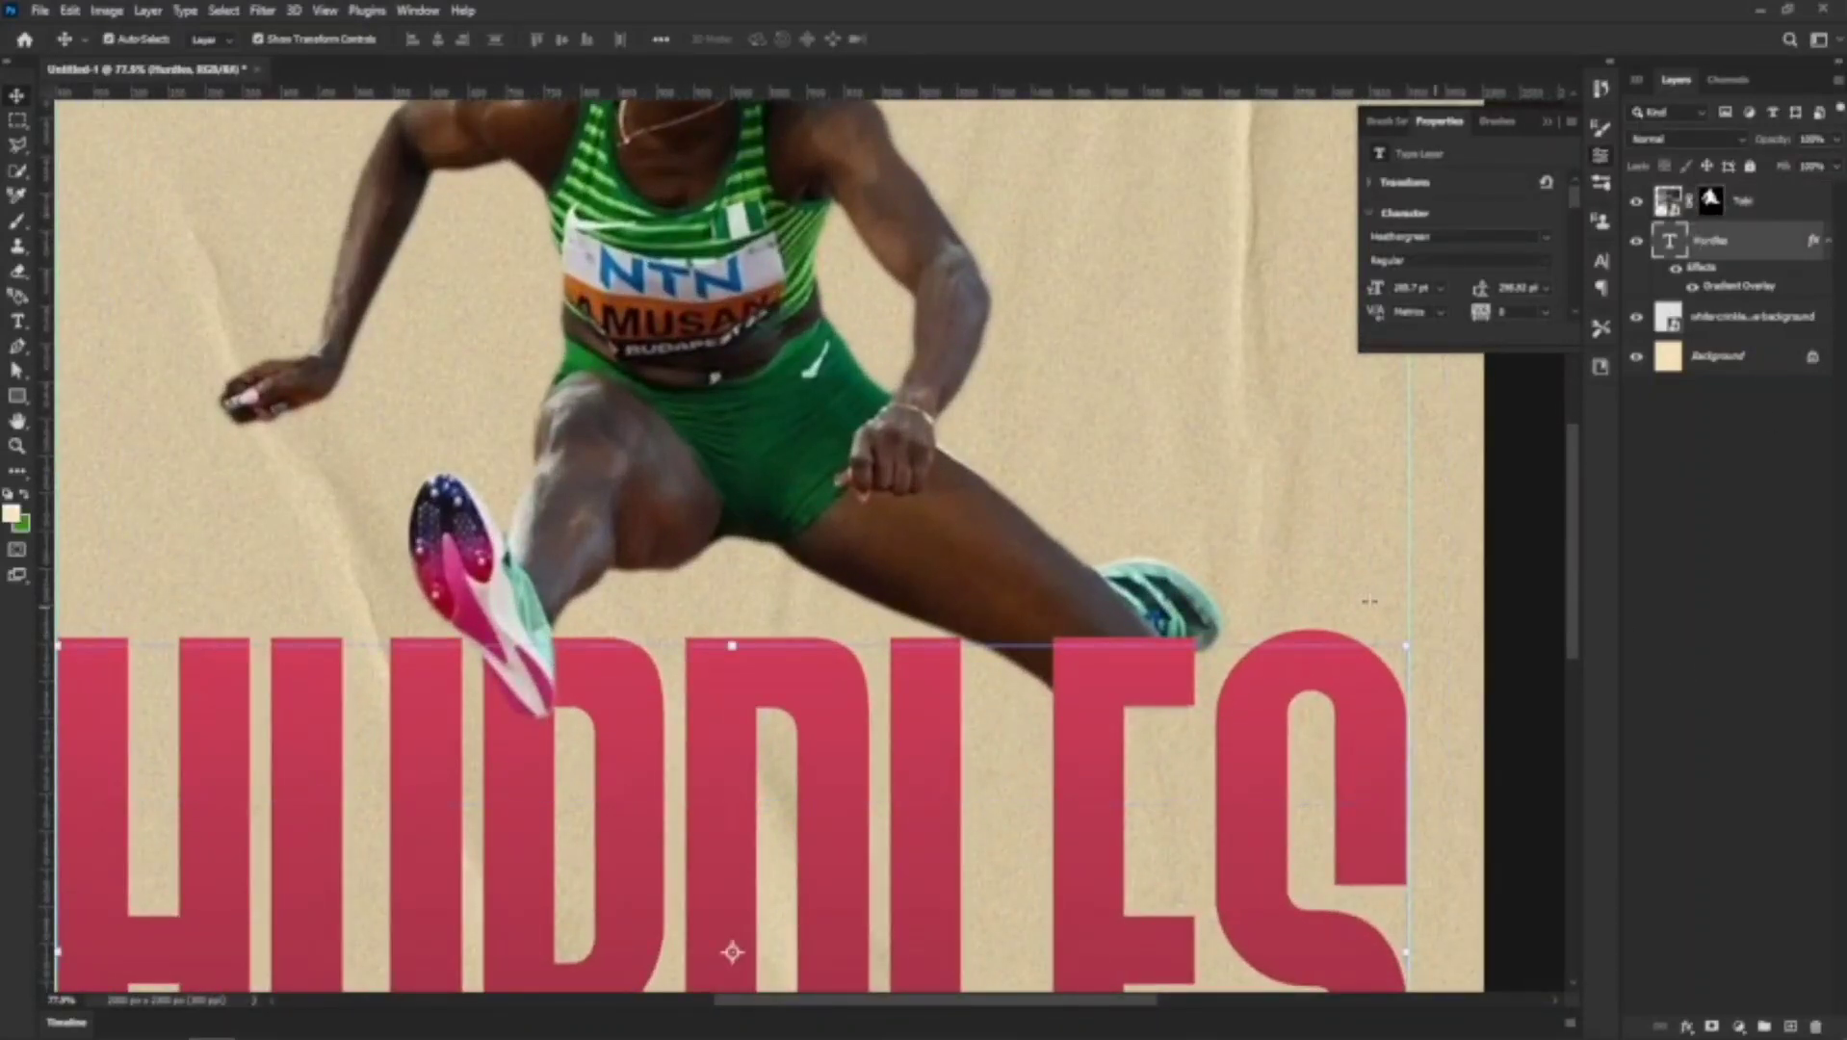
{"action": "scroll", "coordinate": [609, 676], "scroll_direction": "down", "scroll_amount": 3}
{"action": "scroll", "coordinate": [578, 679], "scroll_direction": "up", "scroll_amount": 2}
{"action": "scroll", "coordinate": [539, 682], "scroll_direction": "down", "scroll_amount": 3}
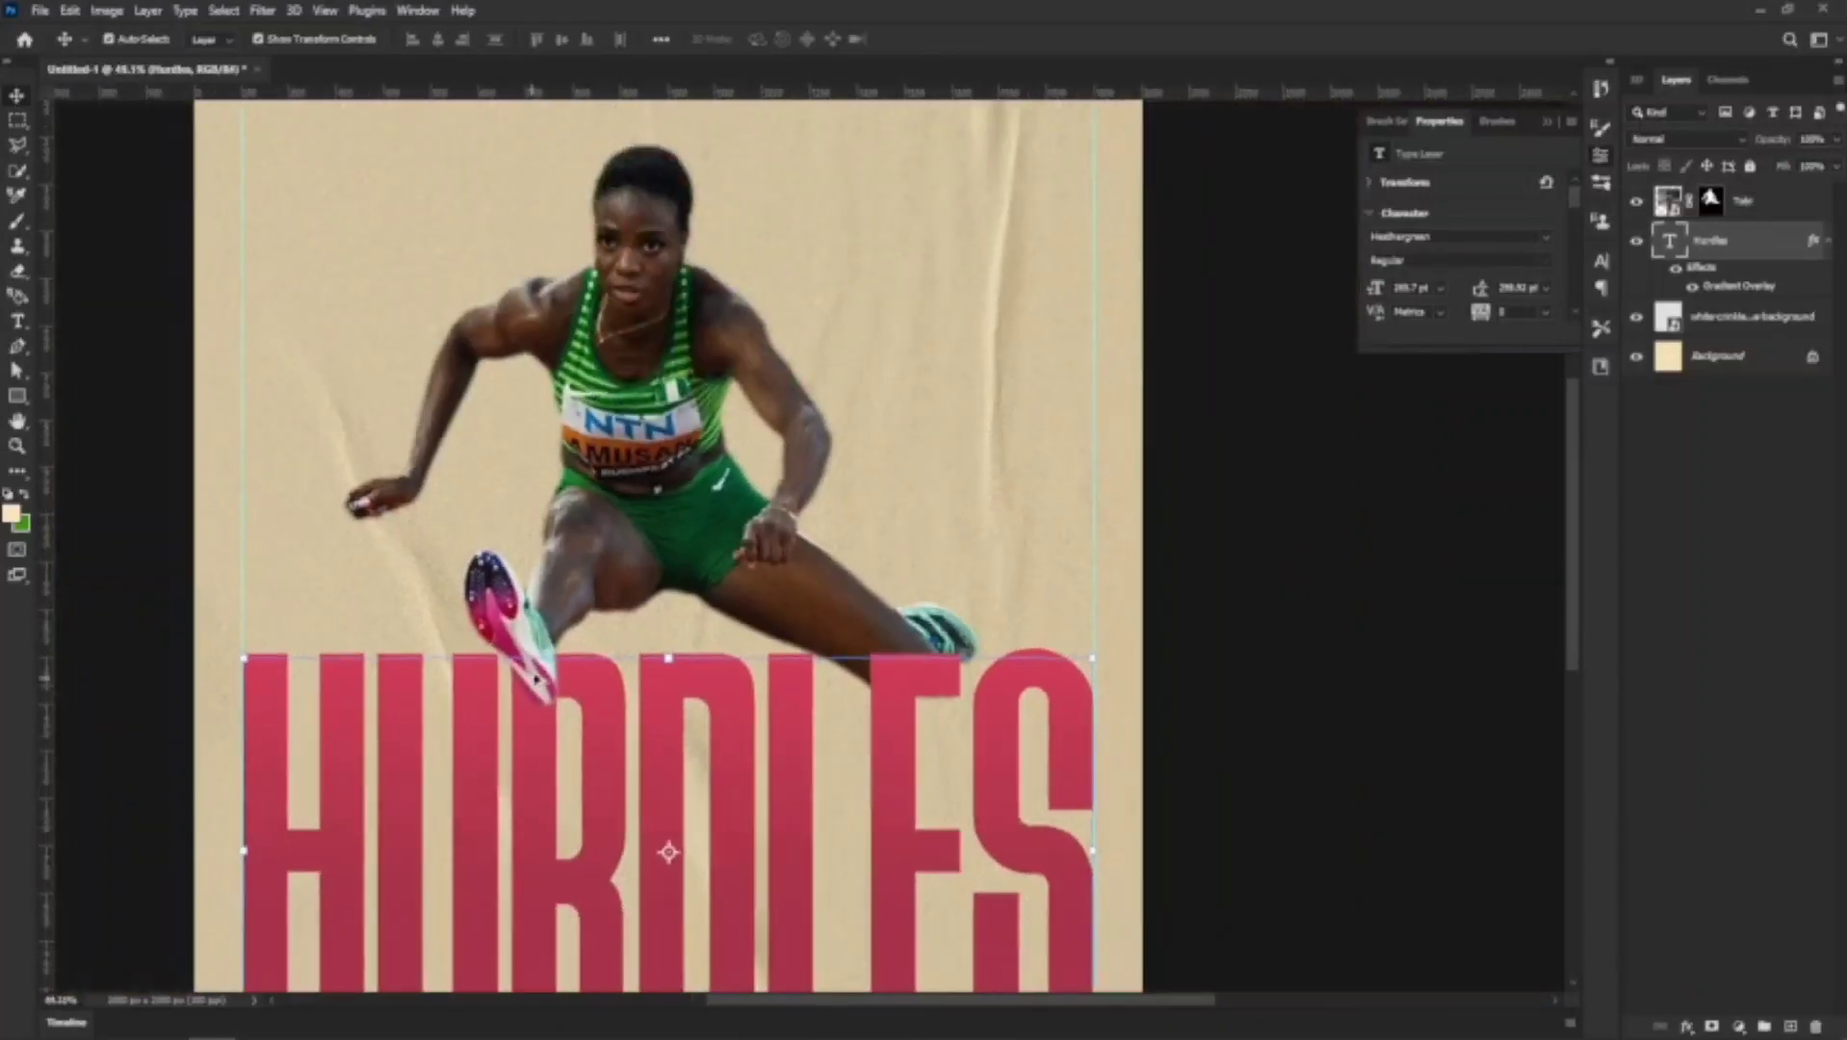
{"action": "scroll", "coordinate": [528, 679], "scroll_direction": "down", "scroll_amount": 1}
{"action": "scroll", "coordinate": [528, 674], "scroll_direction": "up", "scroll_amount": 3}
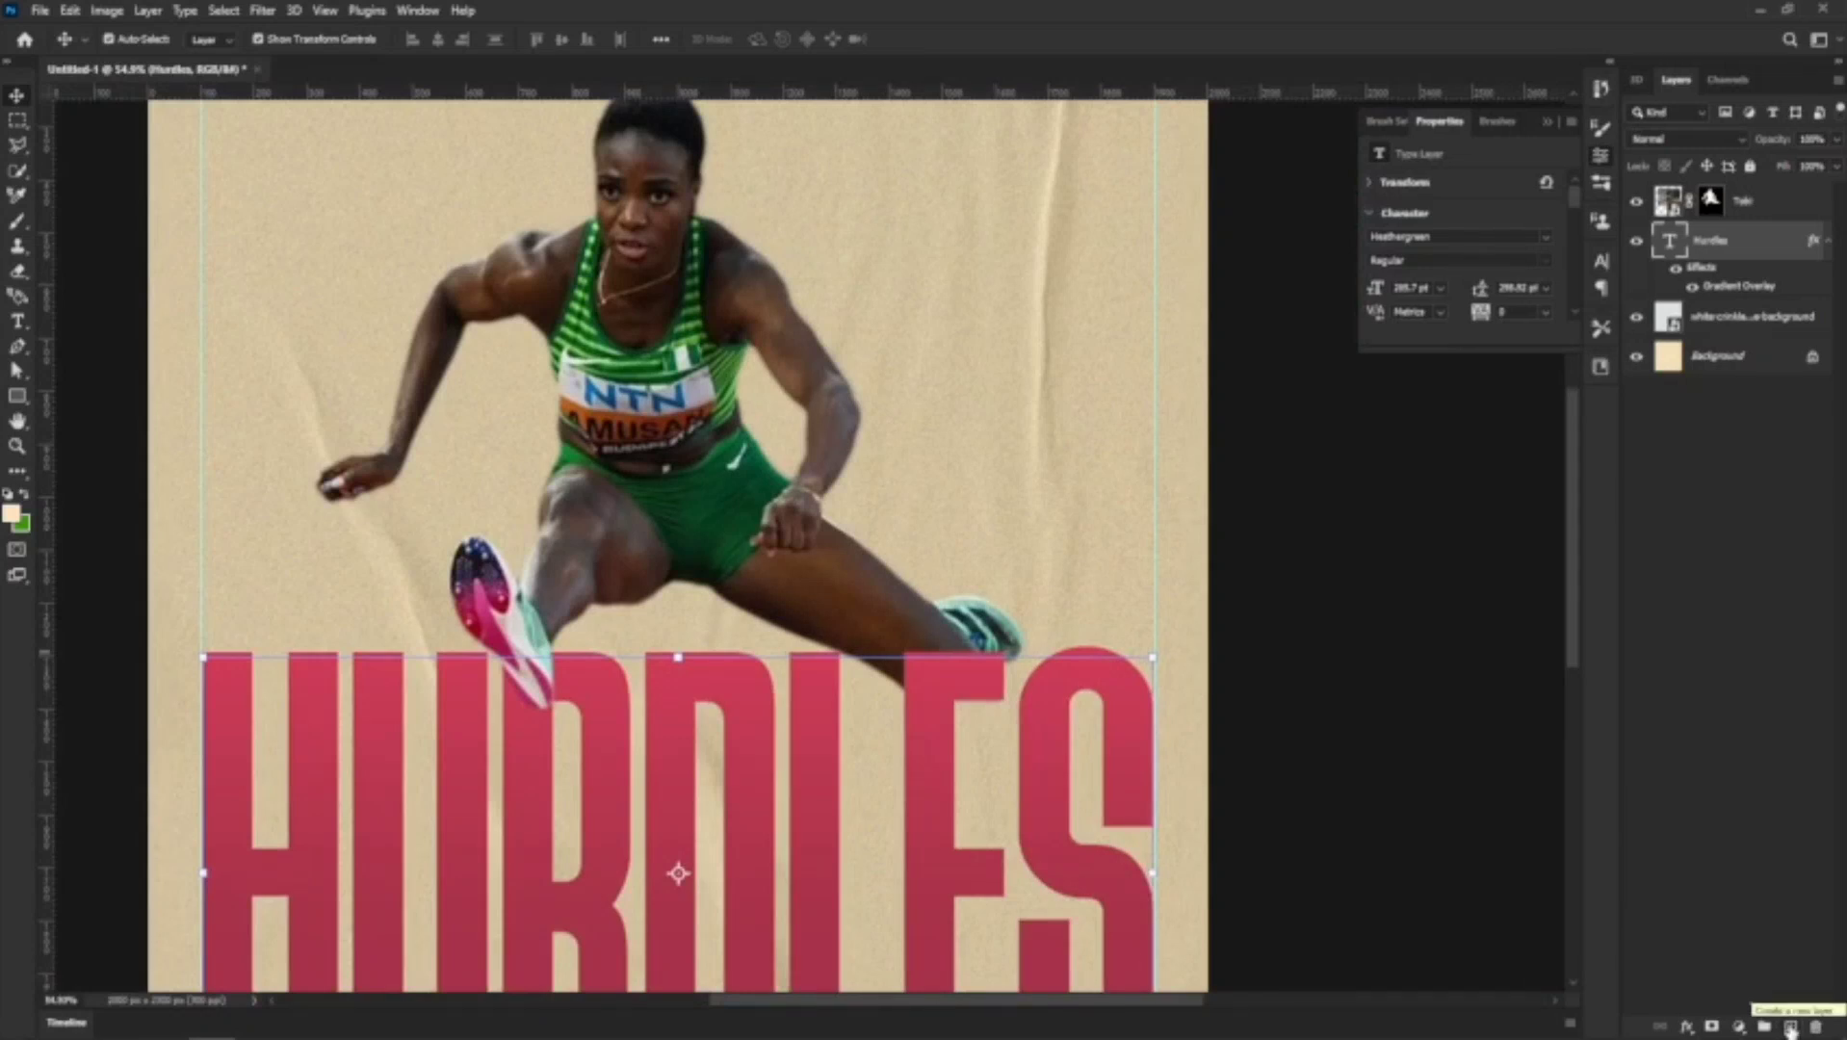
{"action": "left_click", "coordinate": [1789, 1029]}
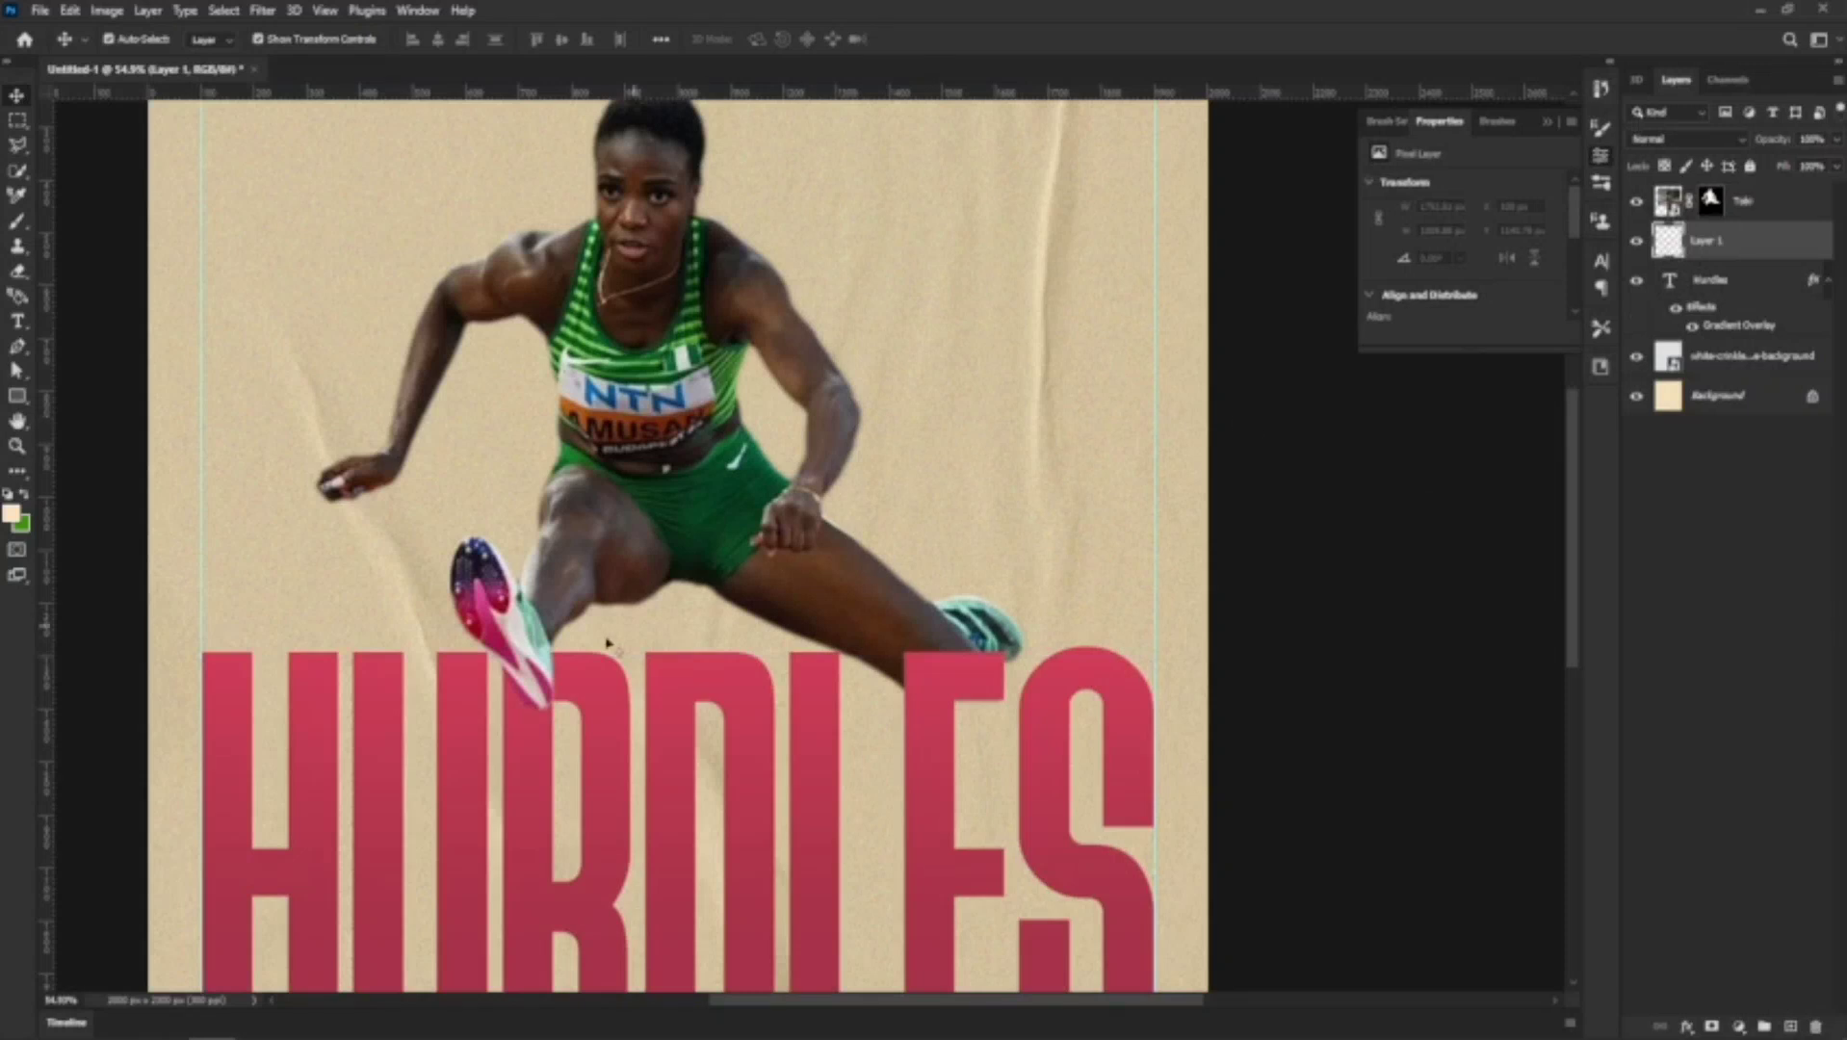
Switch to the Brush tool, enlarge its tip, and set the foreground colour to dark grey #262626
{"action": "left_click", "coordinate": [18, 230]}
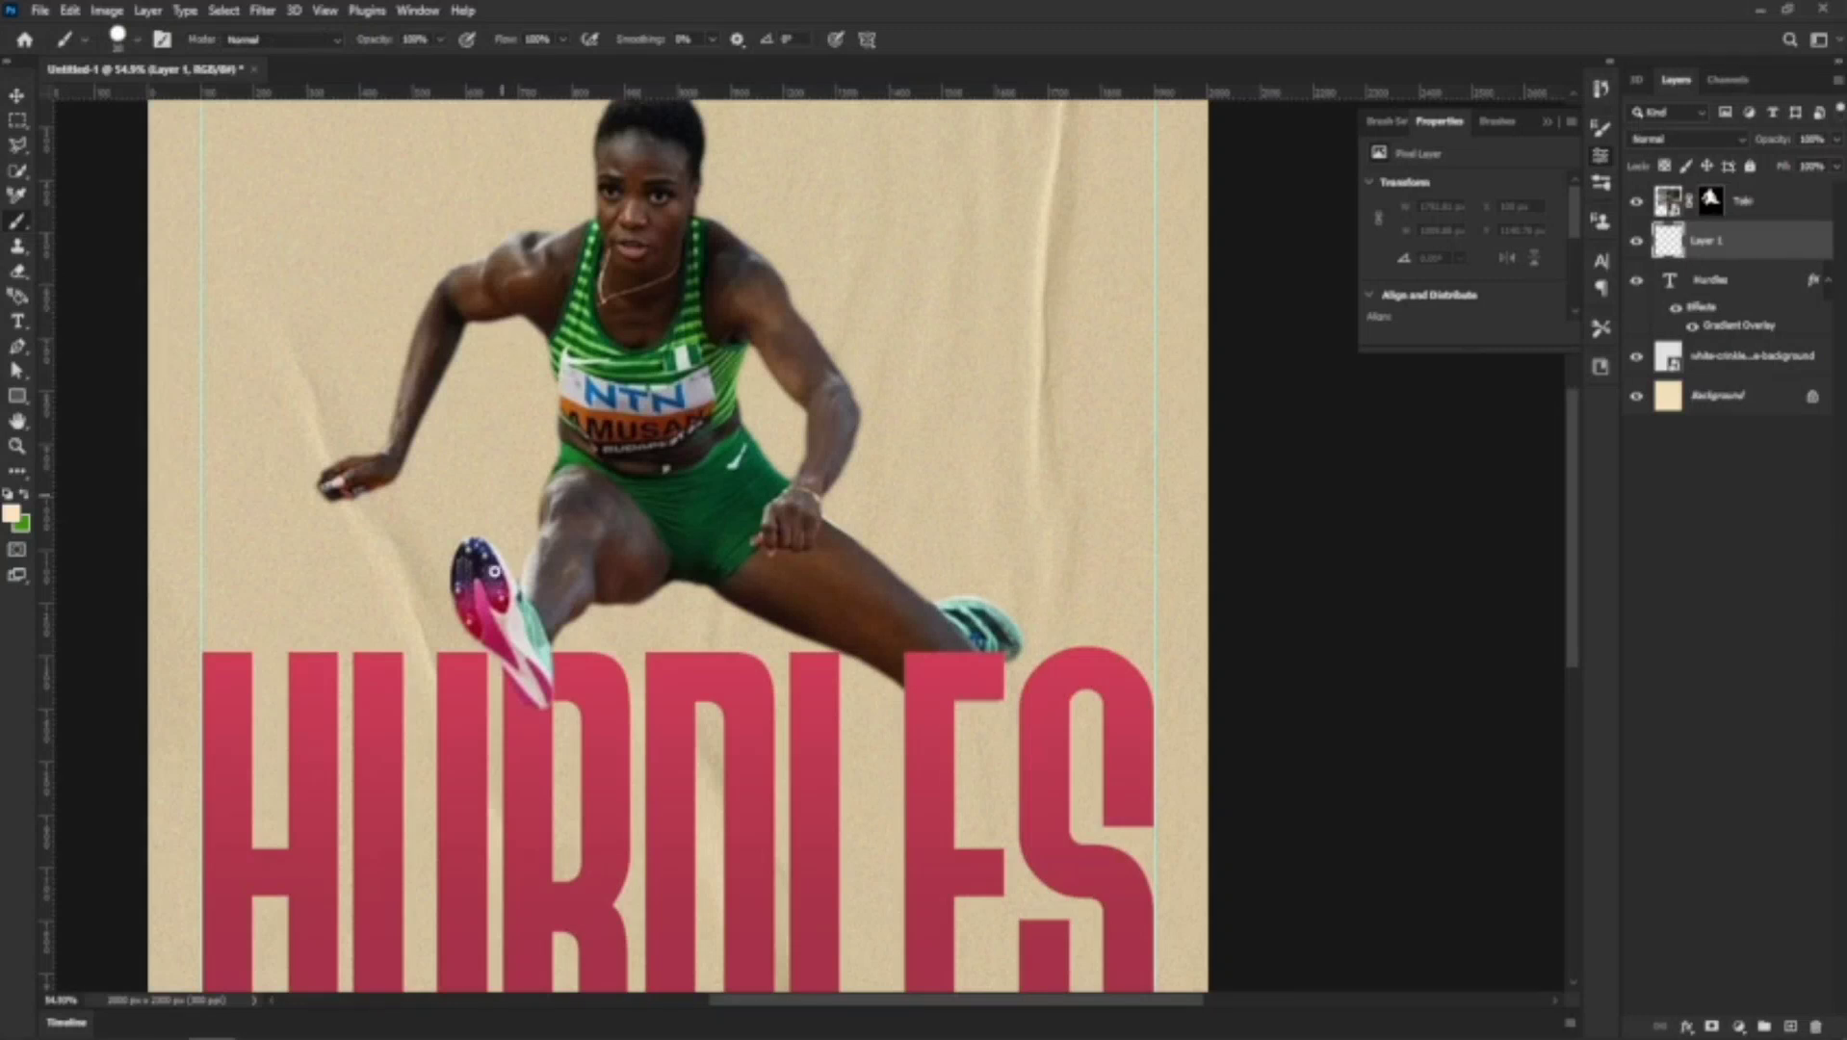
{"action": "key", "text": "bracketright"}
{"action": "key", "text": "bracketright"}
{"action": "key", "text": "bracketright"}
{"action": "key", "text": "bracketright"}
{"action": "left_click", "coordinate": [11, 513]}
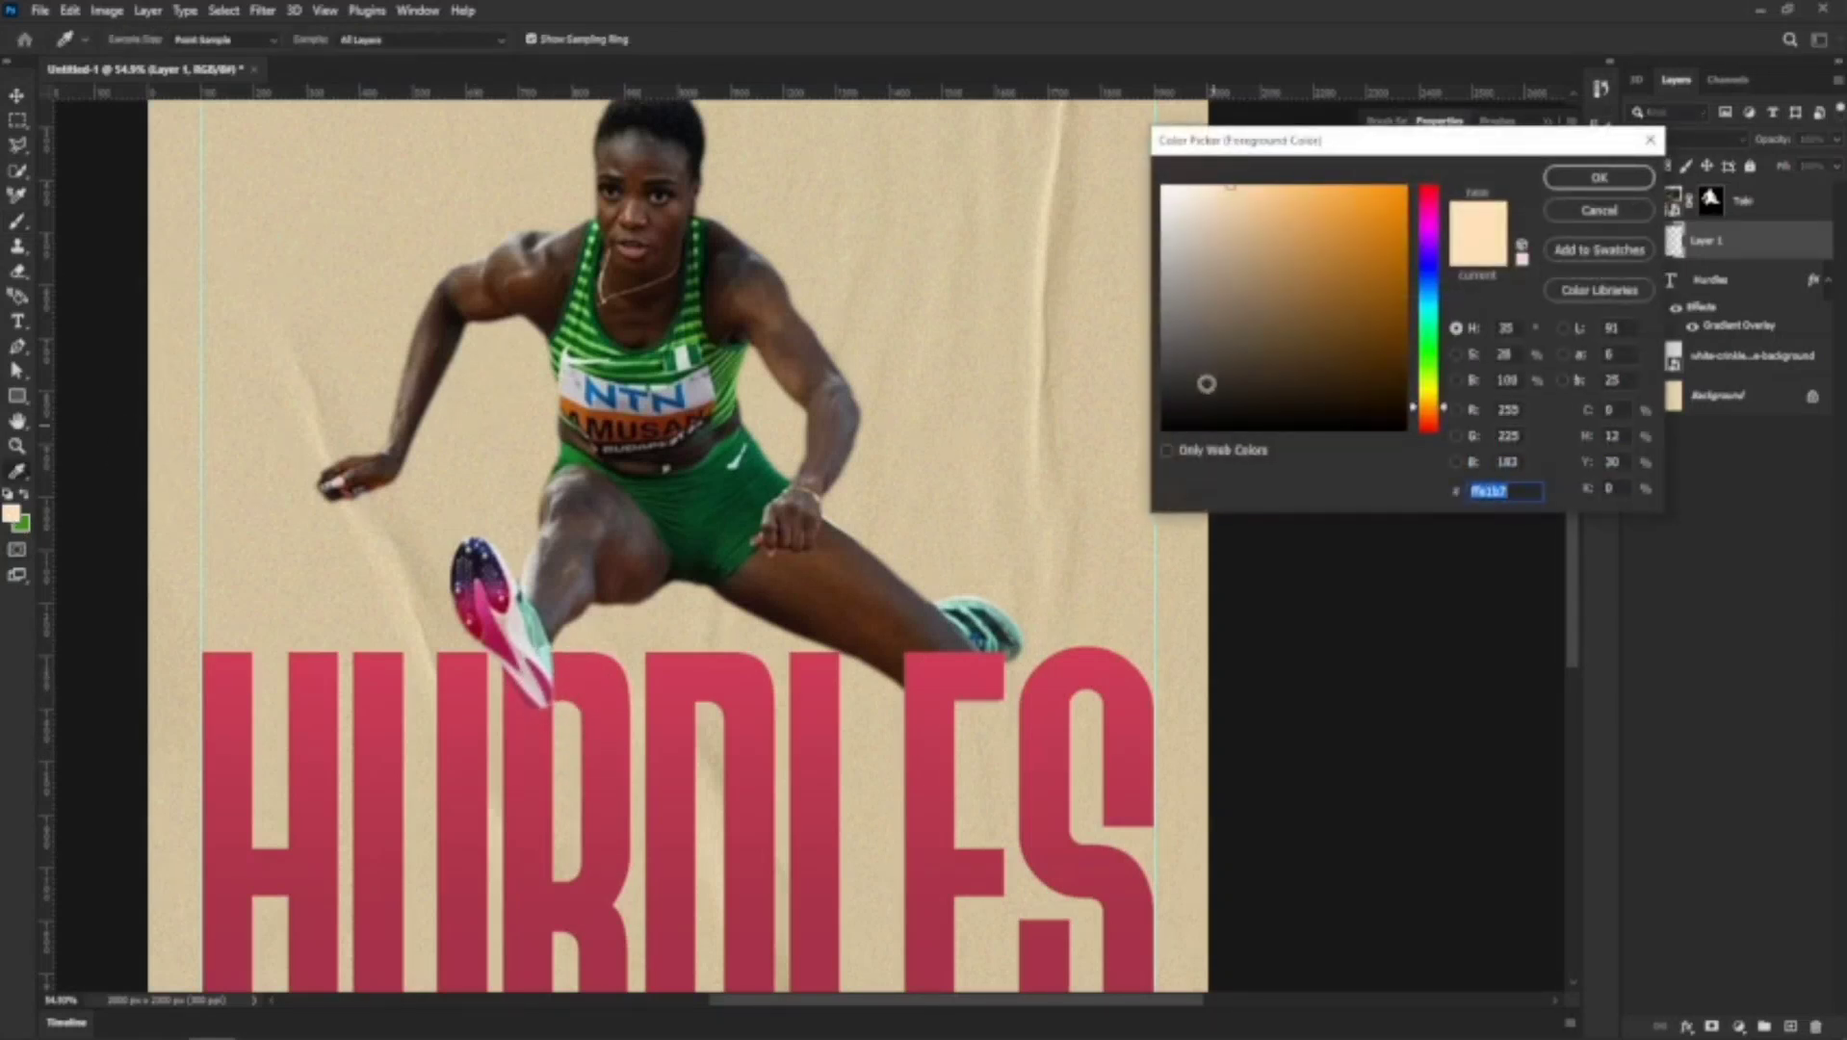
{"action": "left_click_drag", "start_coordinate": [1207, 384], "coordinate": [1085, 392]}
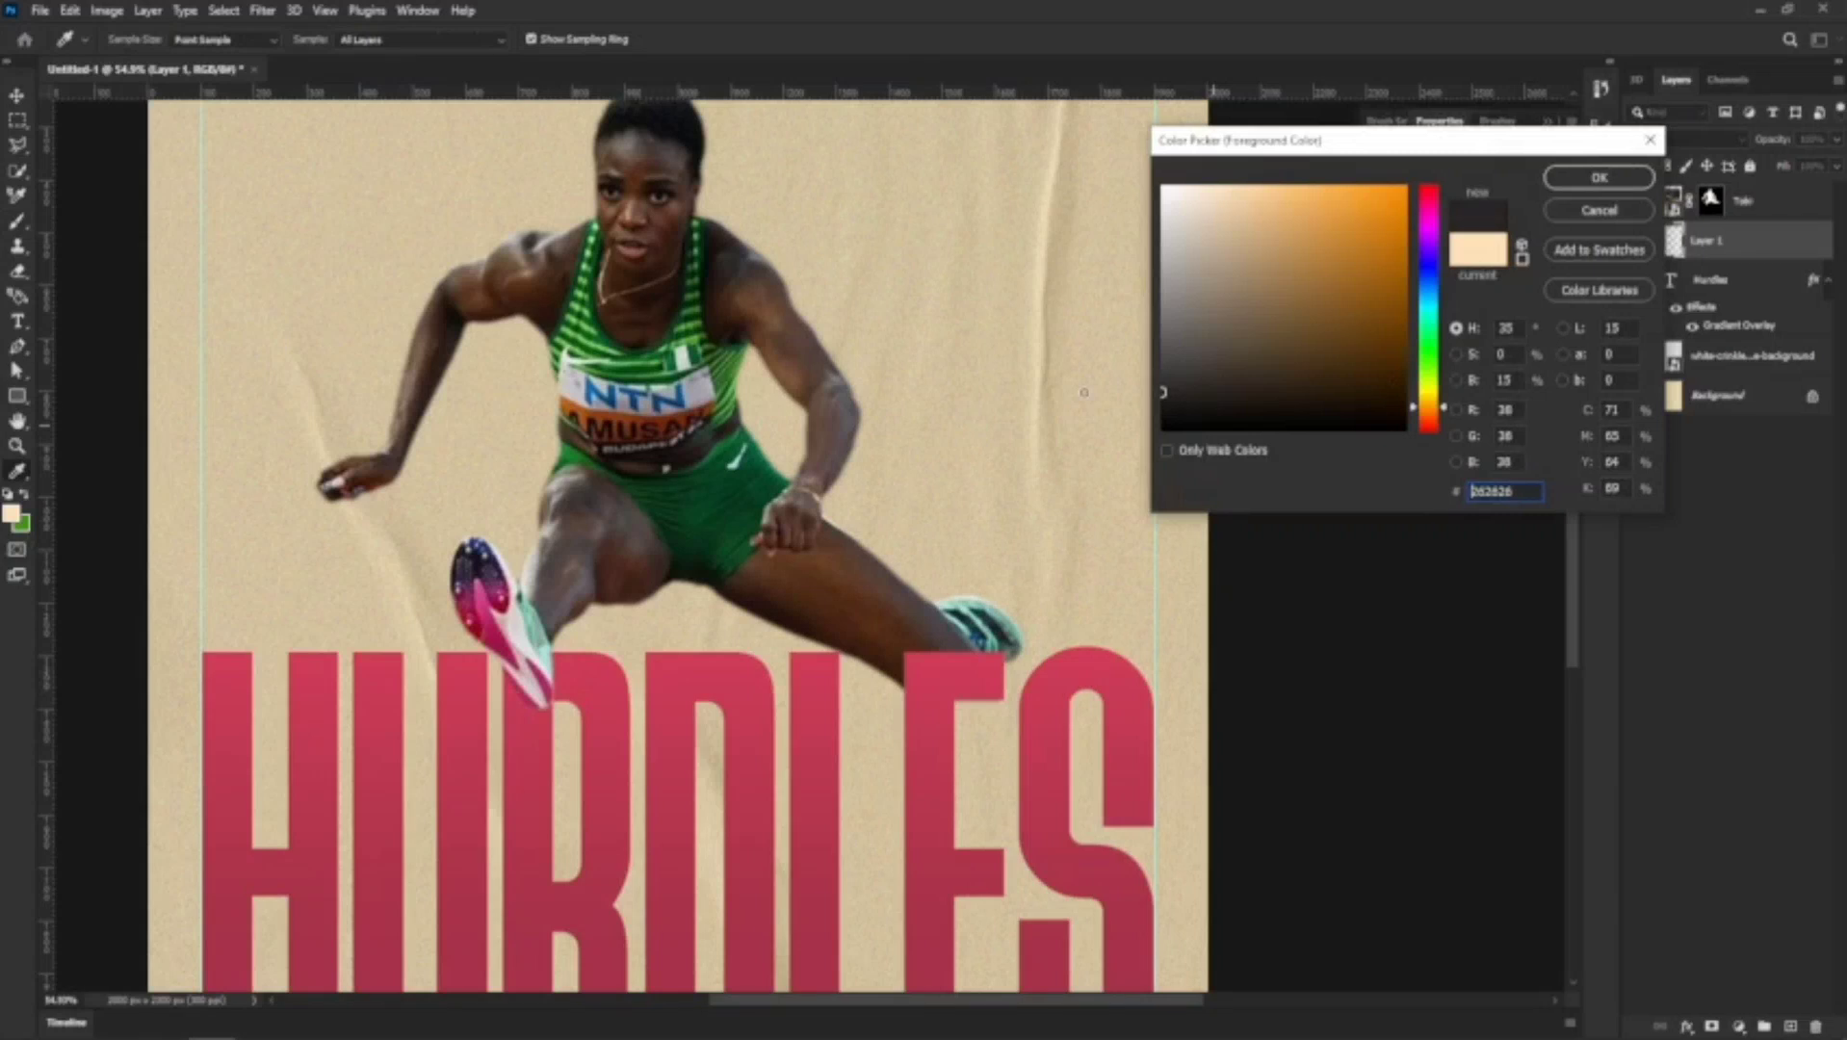
{"action": "left_click", "coordinate": [1617, 183]}
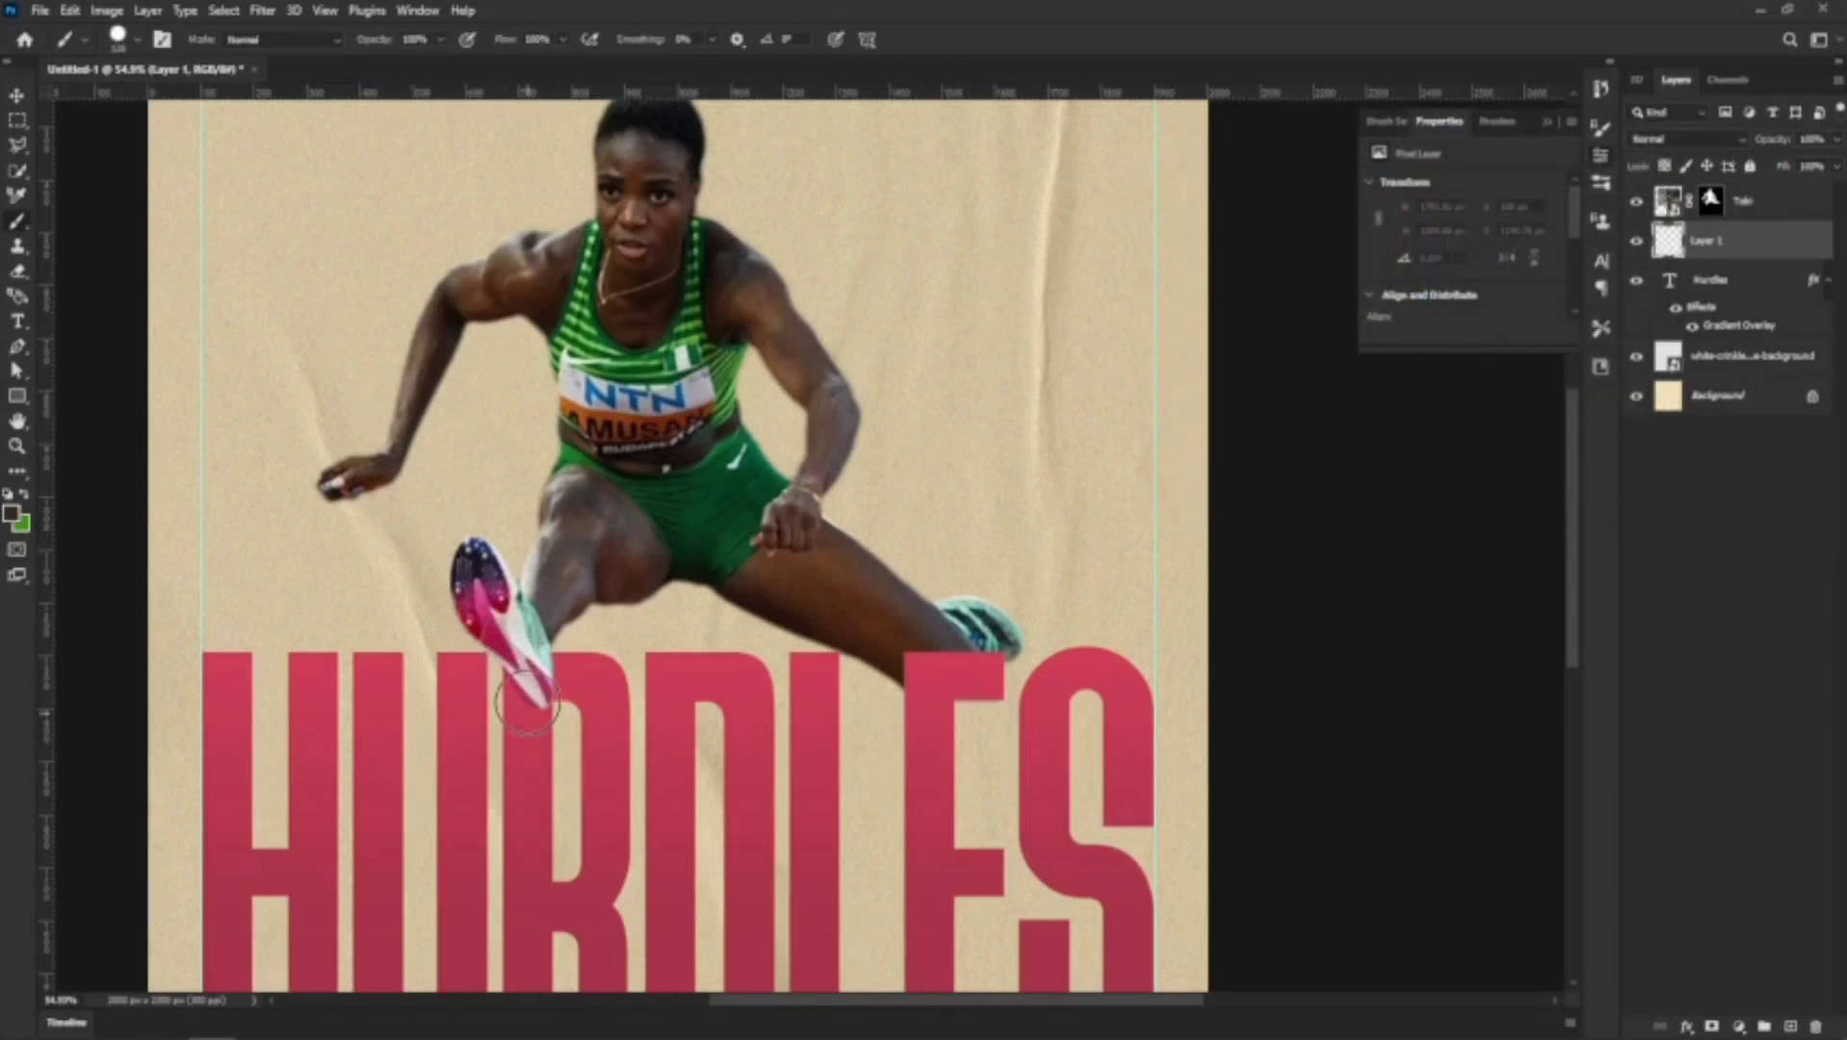
Soften the brush by setting its hardness to 0%
{"action": "right_click", "coordinate": [530, 669]}
{"action": "left_click_drag", "start_coordinate": [679, 765], "coordinate": [630, 767]}
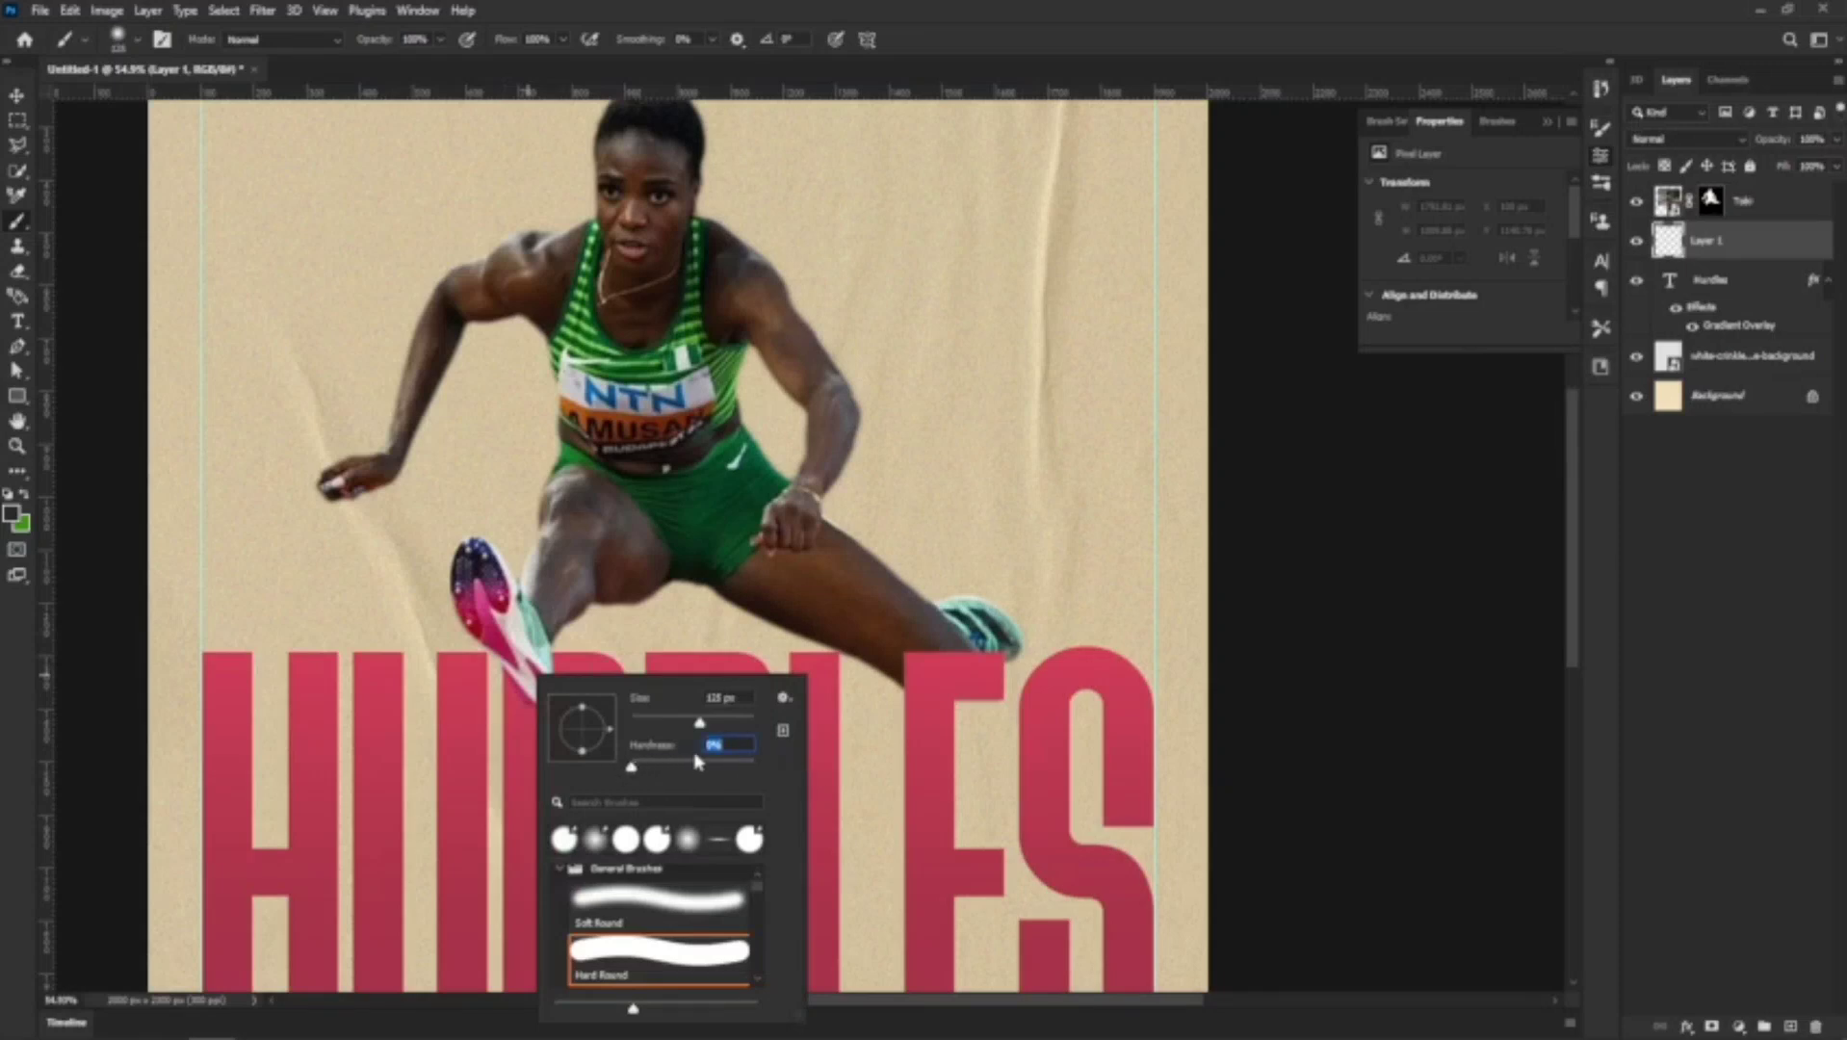
{"action": "key", "text": "Return"}
Try to paint a shadow beside the front shoe over the letter R at full brush opacity
{"action": "scroll", "coordinate": [610, 727], "scroll_direction": "up", "scroll_amount": 5}
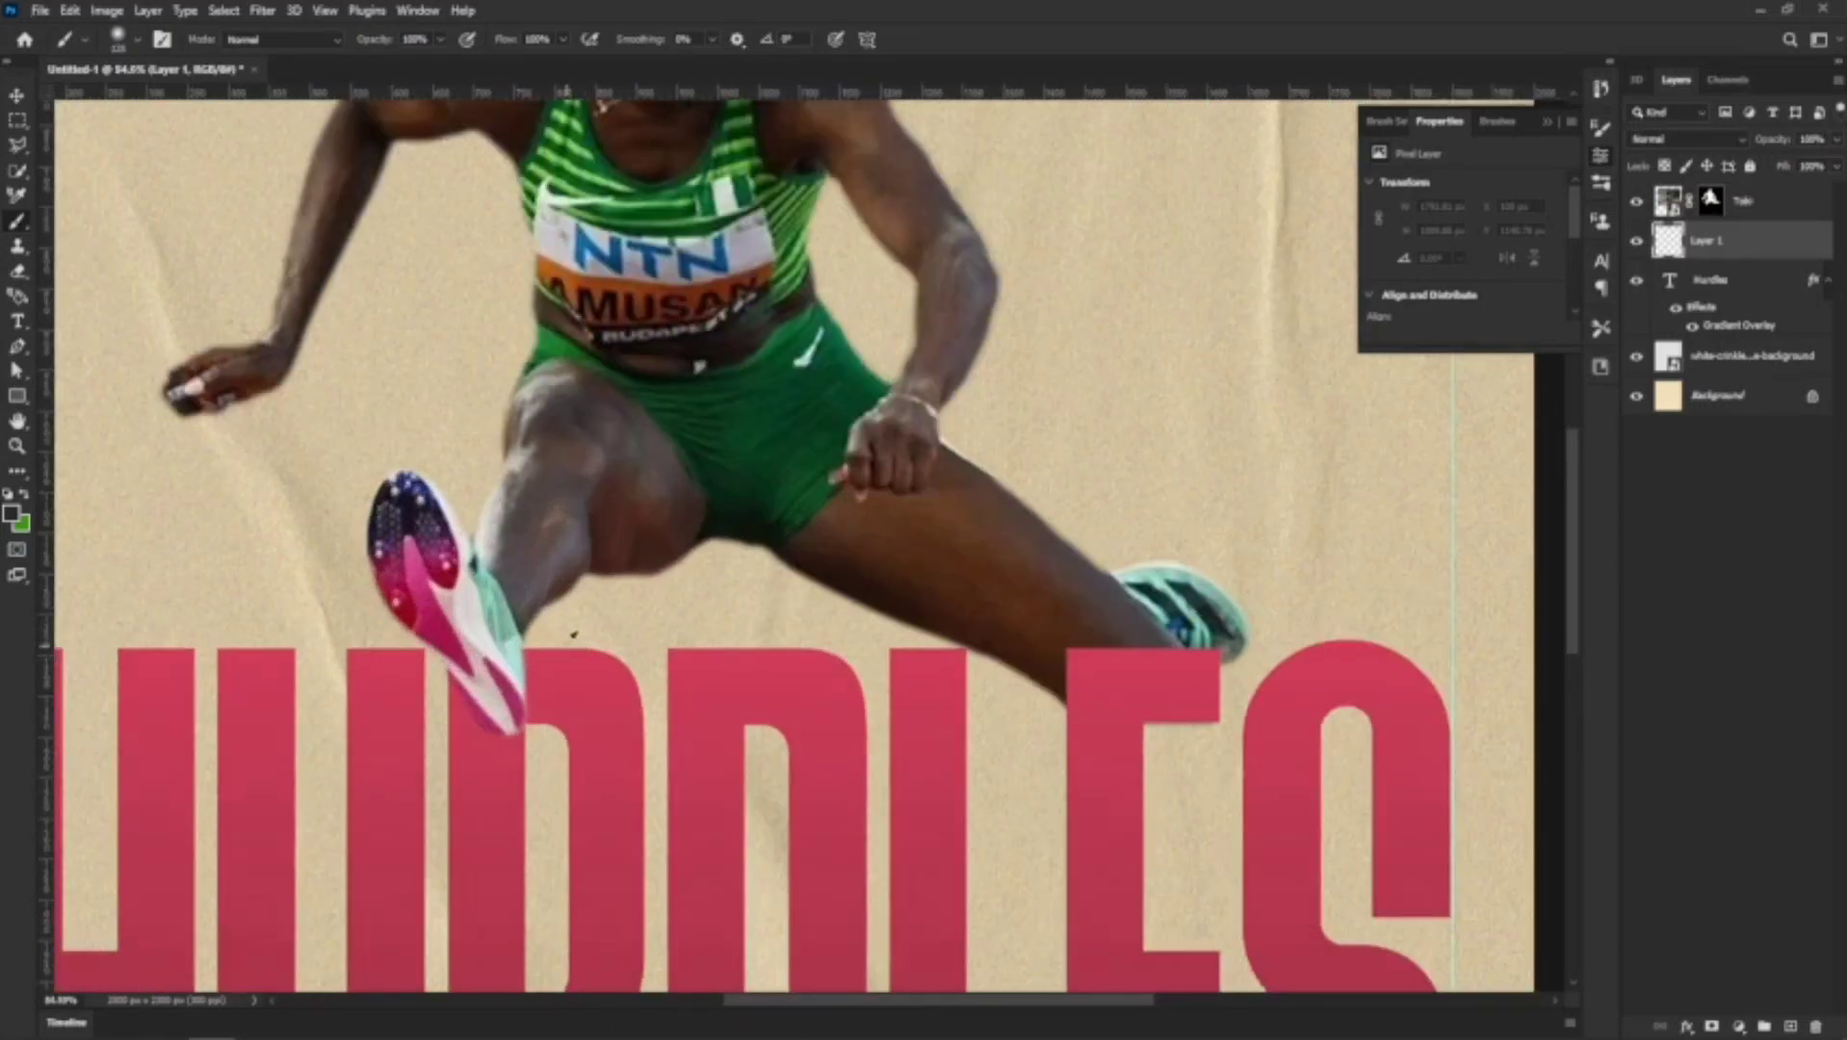
{"action": "scroll", "coordinate": [486, 598], "scroll_direction": "up", "scroll_amount": 4}
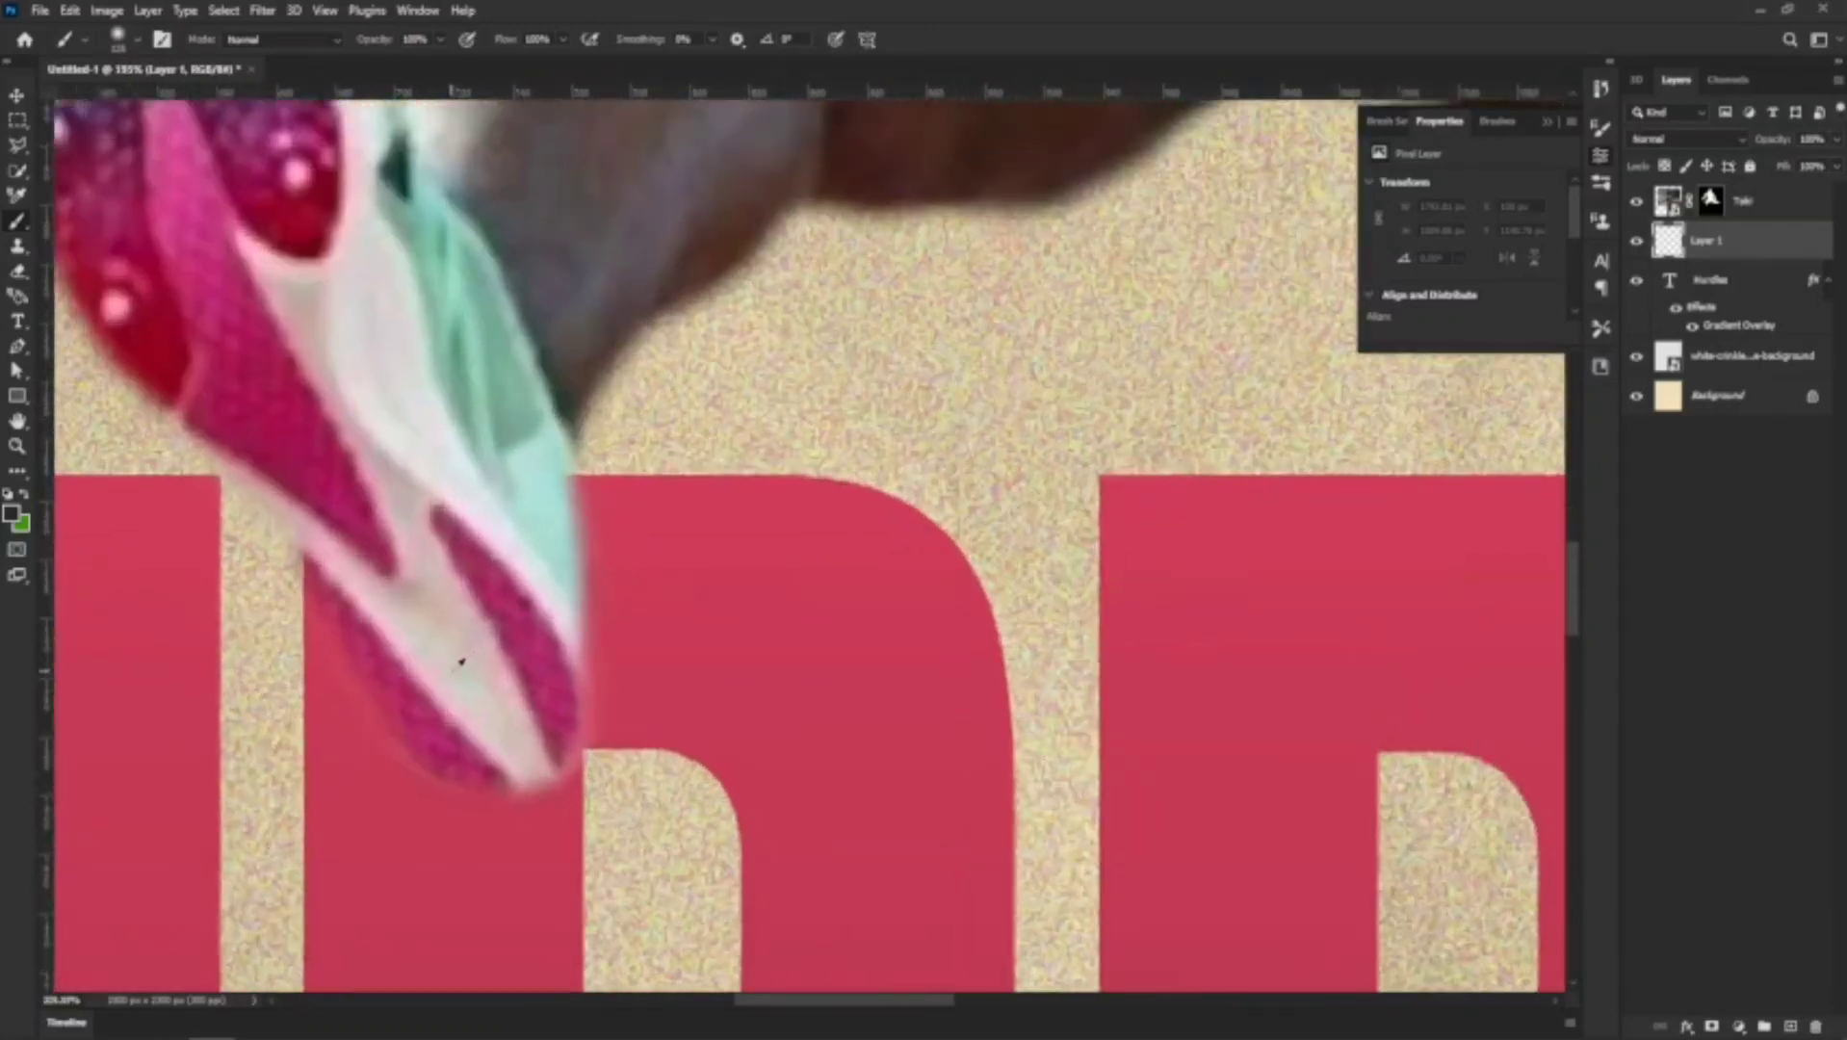
{"action": "mouse_move", "coordinate": [742, 536]}
{"action": "left_mouse_down"}
{"action": "mouse_move", "coordinate": [627, 742]}
{"action": "mouse_move", "coordinate": [741, 557]}
{"action": "left_mouse_up"}
{"action": "key", "text": "ctrl+z"}
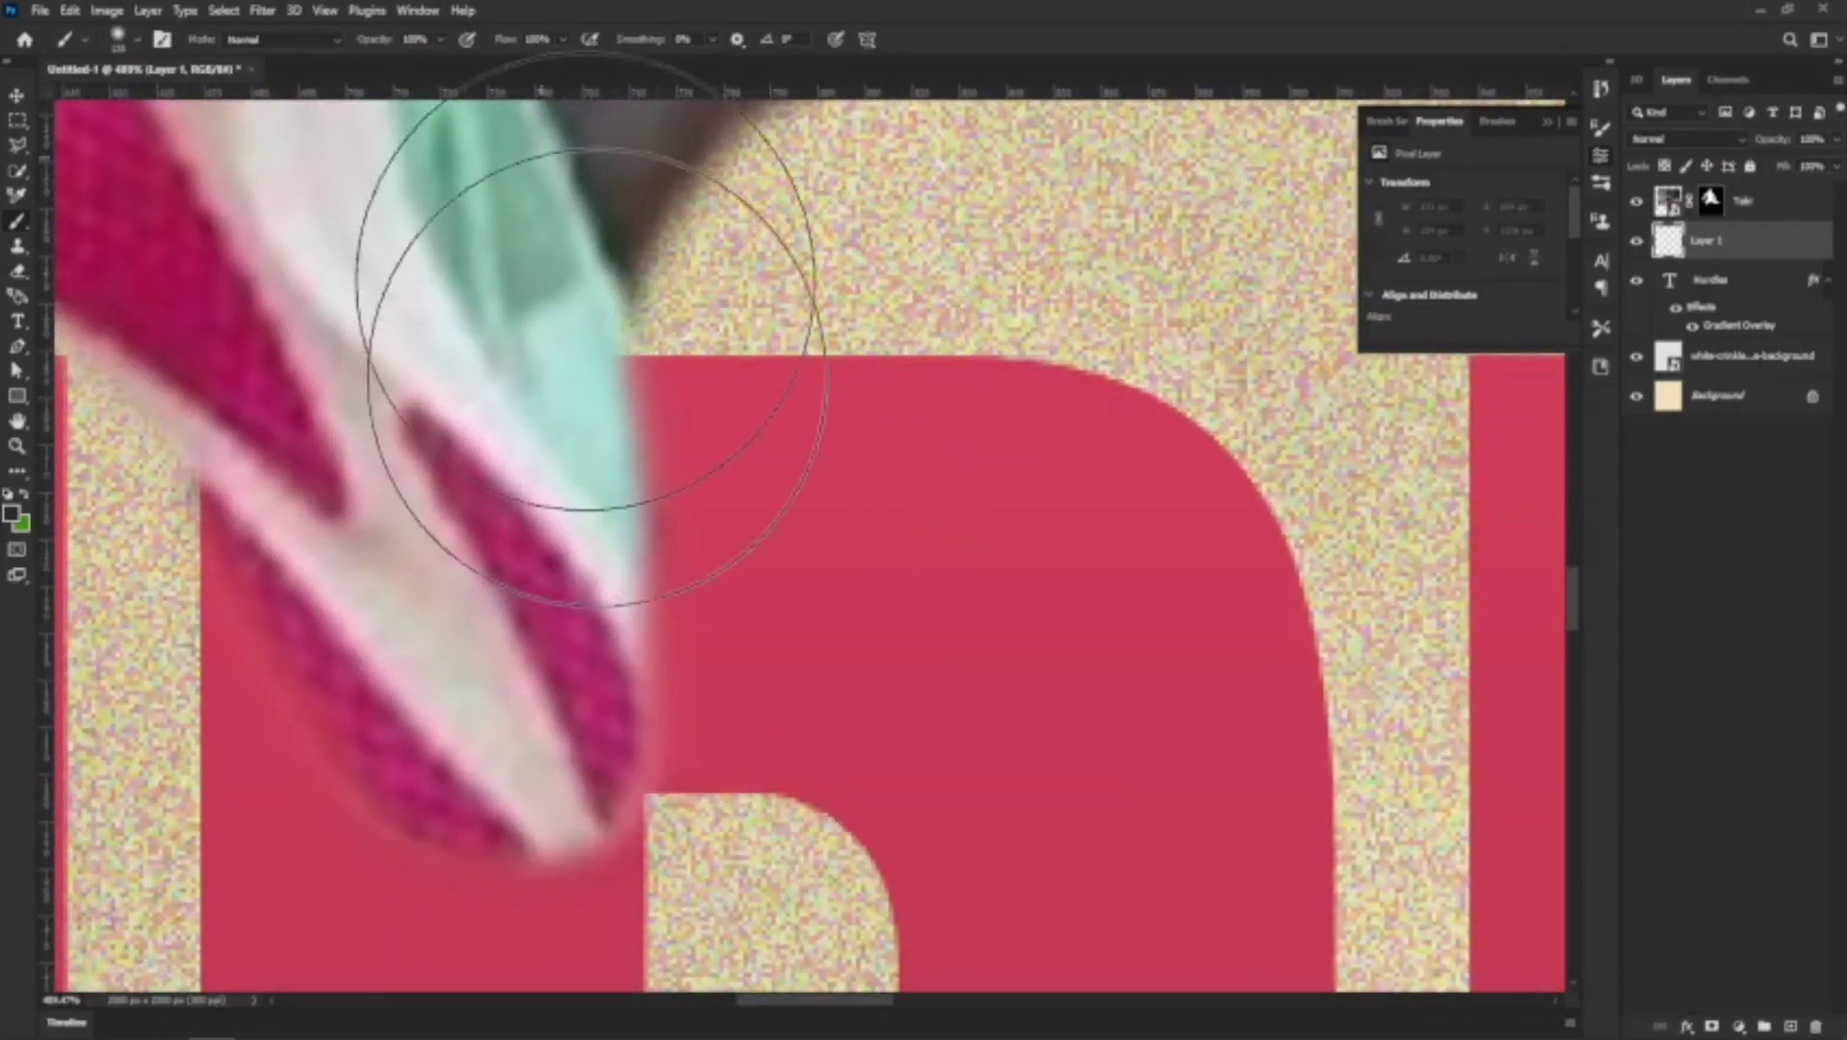
{"action": "mouse_move", "coordinate": [751, 470]}
{"action": "left_mouse_down"}
{"action": "mouse_move", "coordinate": [598, 742]}
{"action": "mouse_move", "coordinate": [659, 483]}
{"action": "left_mouse_up"}
{"action": "key", "text": "ctrl+z"}
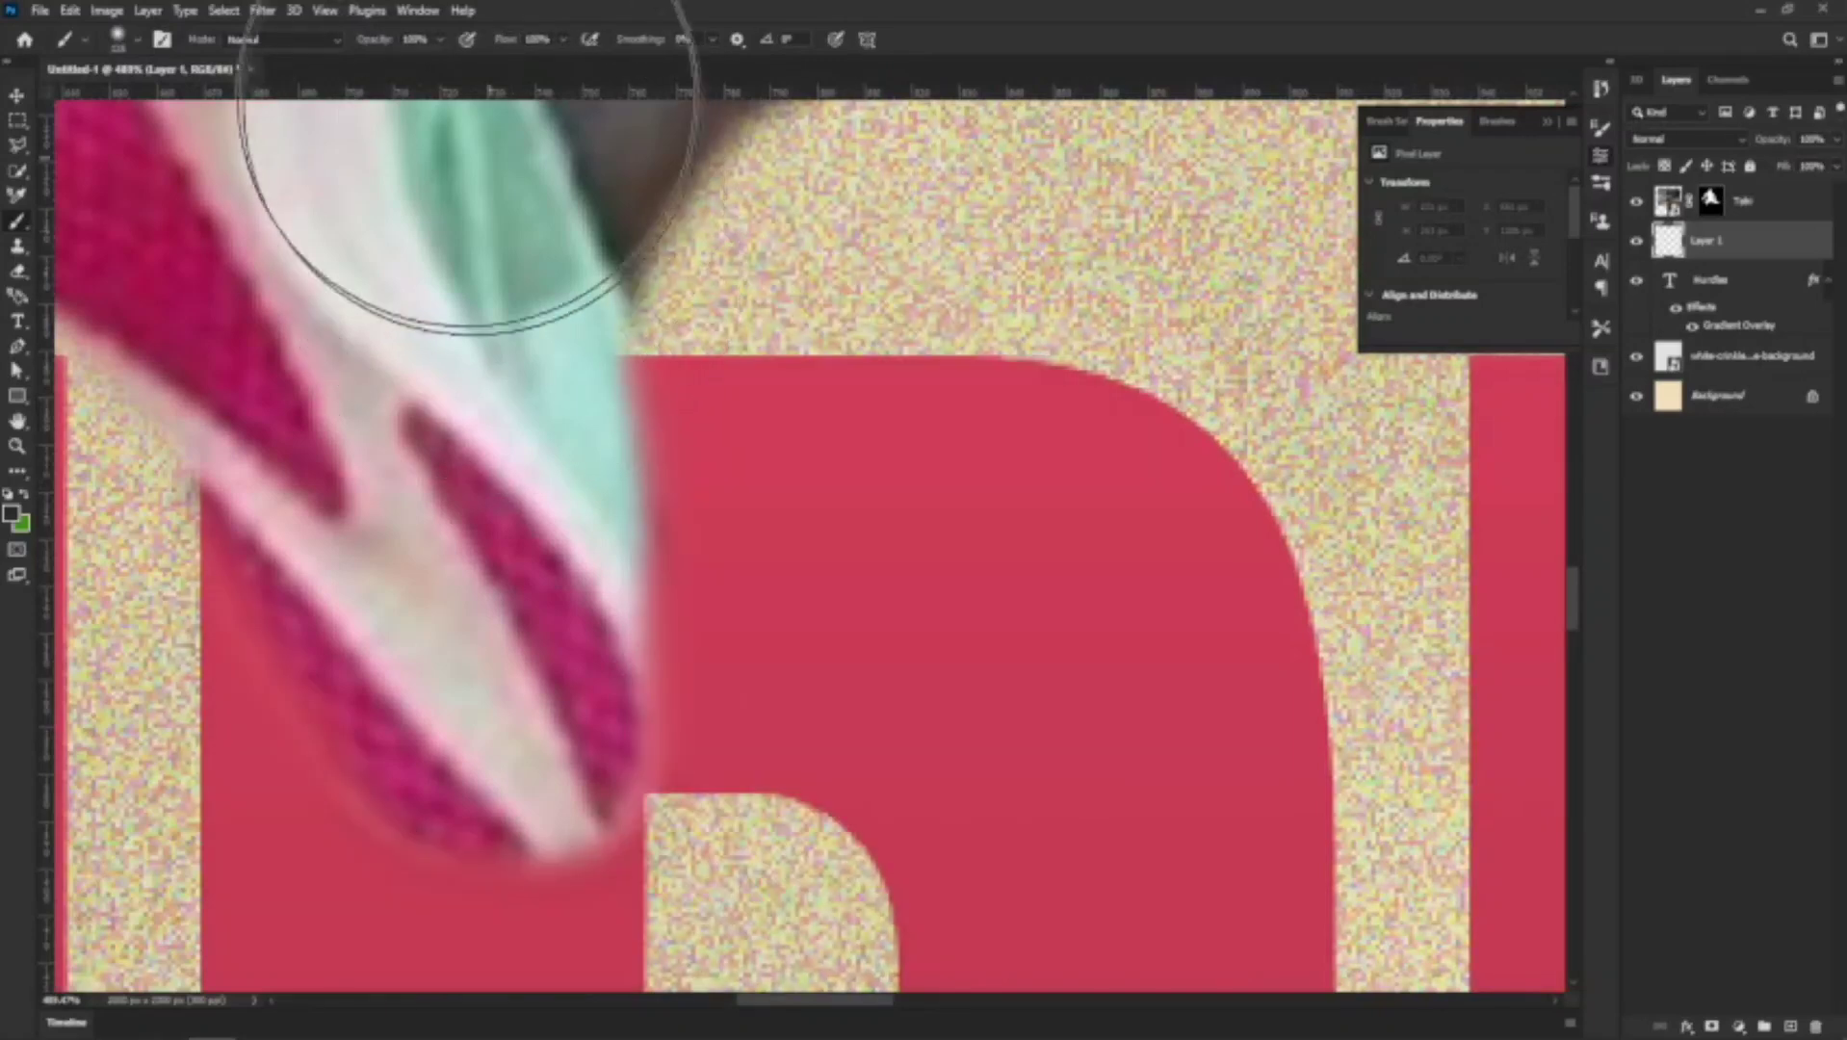
Lower the brush opacity to 10% and its flow to 30%
{"action": "left_click", "coordinate": [441, 42]}
{"action": "left_click_drag", "start_coordinate": [384, 64], "coordinate": [374, 64]}
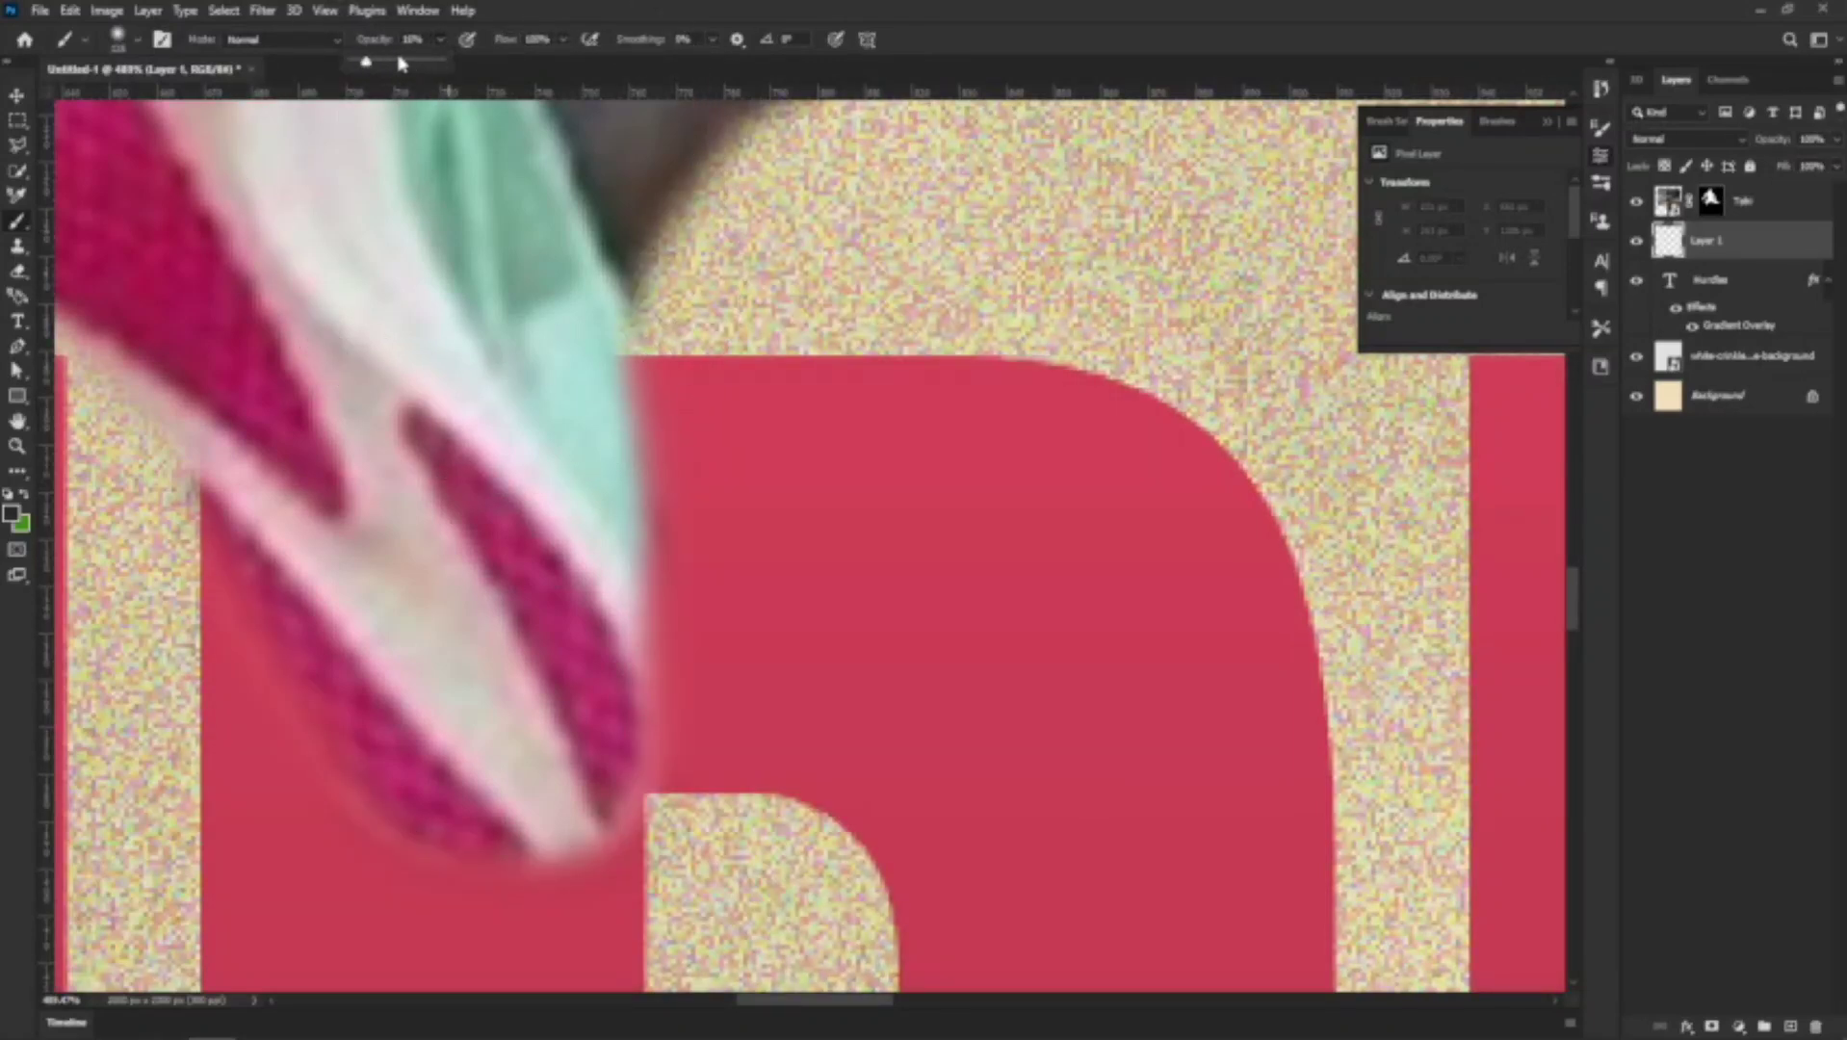
{"action": "left_click", "coordinate": [563, 41]}
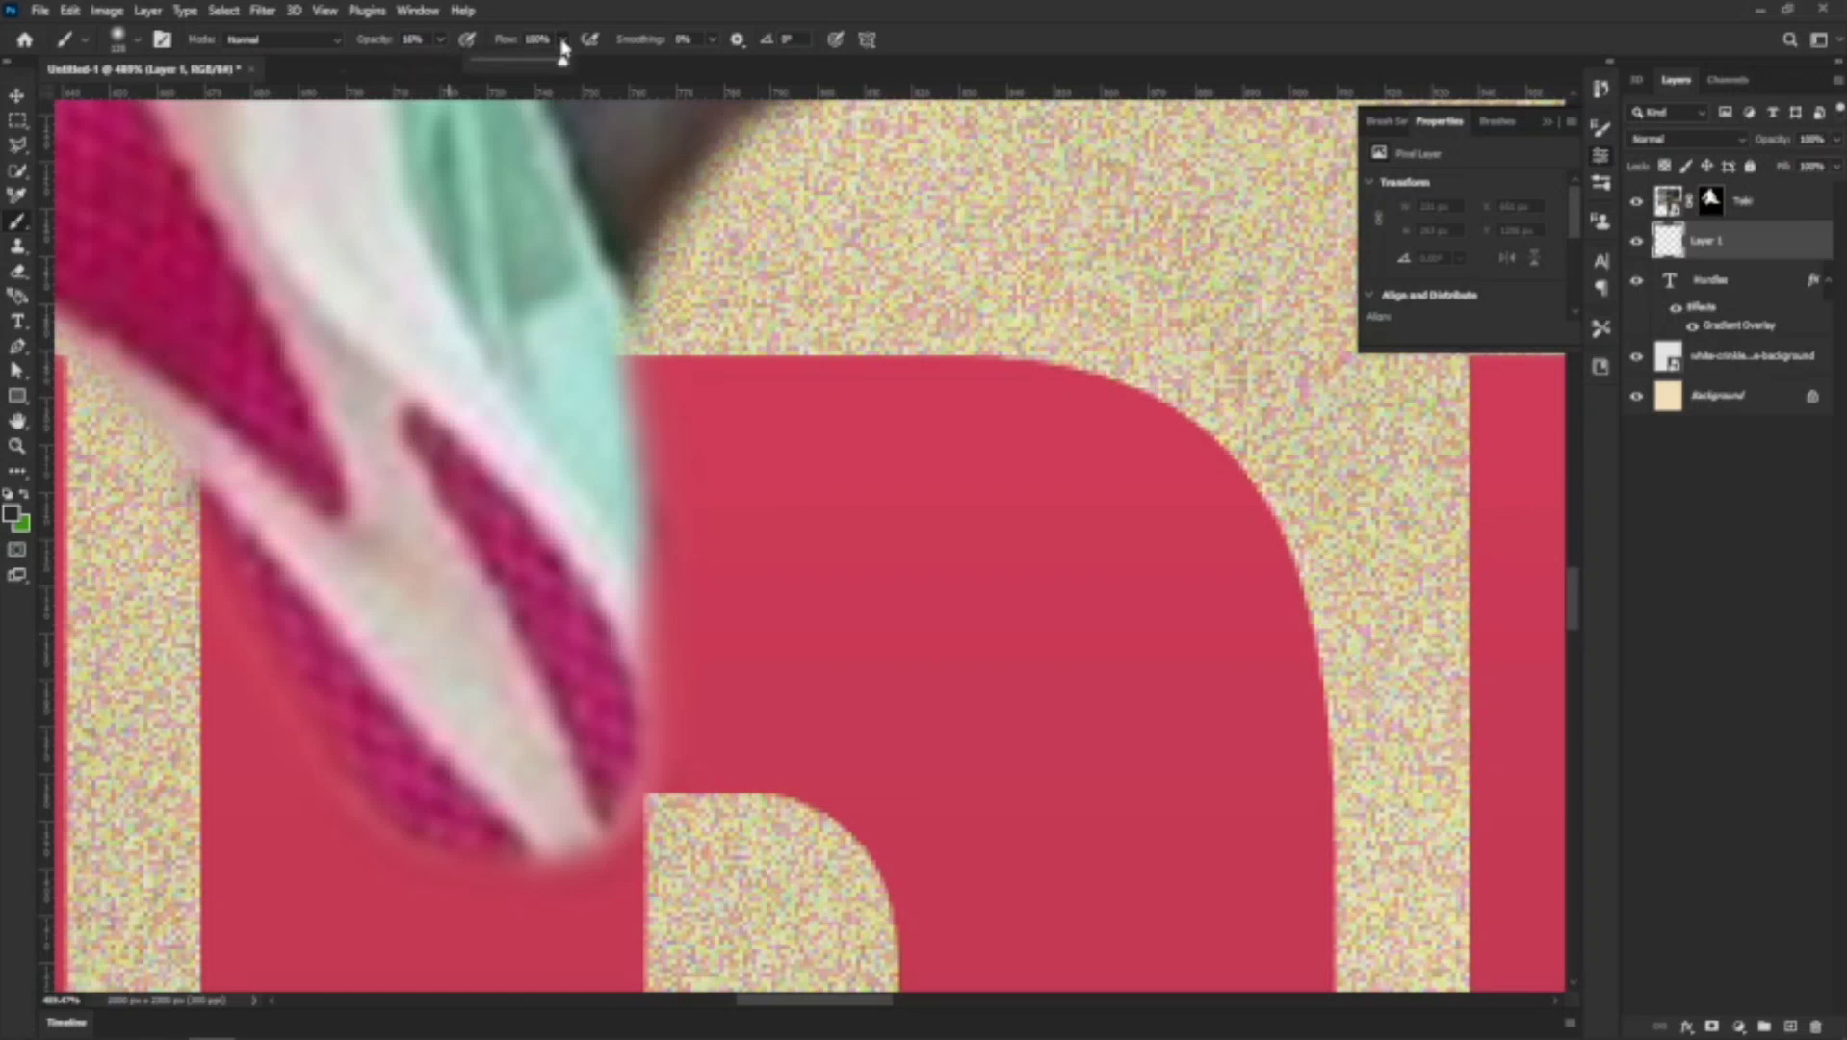
{"action": "left_click", "coordinate": [508, 62]}
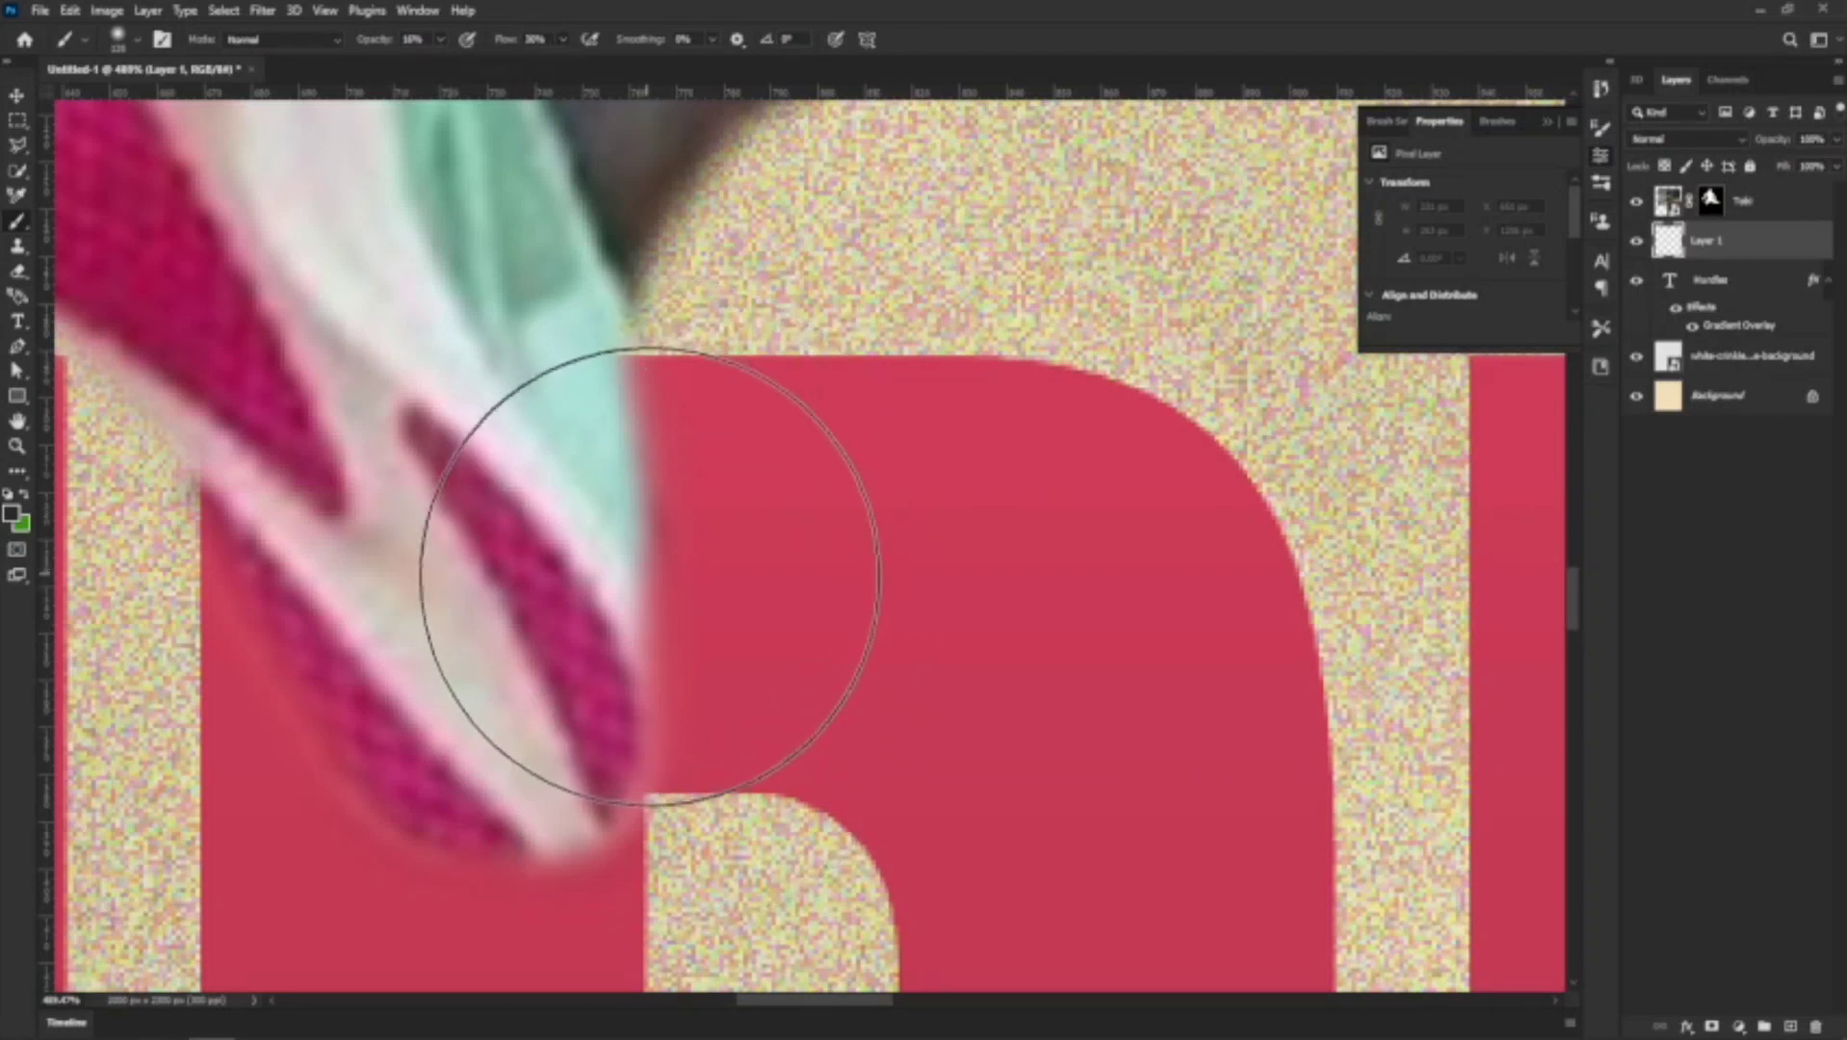
Paint a faint shadow on the letter R beside the front shoe using a smaller brush tip
{"action": "key", "text": "bracketleft"}
{"action": "key", "text": "bracketleft"}
{"action": "key", "text": "bracketleft"}
{"action": "key", "text": "bracketleft"}
{"action": "mouse_move", "coordinate": [648, 489]}
{"action": "left_mouse_down"}
{"action": "mouse_move", "coordinate": [627, 483]}
{"action": "mouse_move", "coordinate": [611, 751]}
{"action": "mouse_move", "coordinate": [627, 482]}
{"action": "mouse_move", "coordinate": [653, 441]}
{"action": "mouse_move", "coordinate": [618, 486]}
{"action": "mouse_move", "coordinate": [610, 763]}
{"action": "mouse_move", "coordinate": [783, 363]}
{"action": "mouse_move", "coordinate": [911, 658]}
{"action": "left_mouse_up"}
{"action": "key", "text": "ctrl+0"}
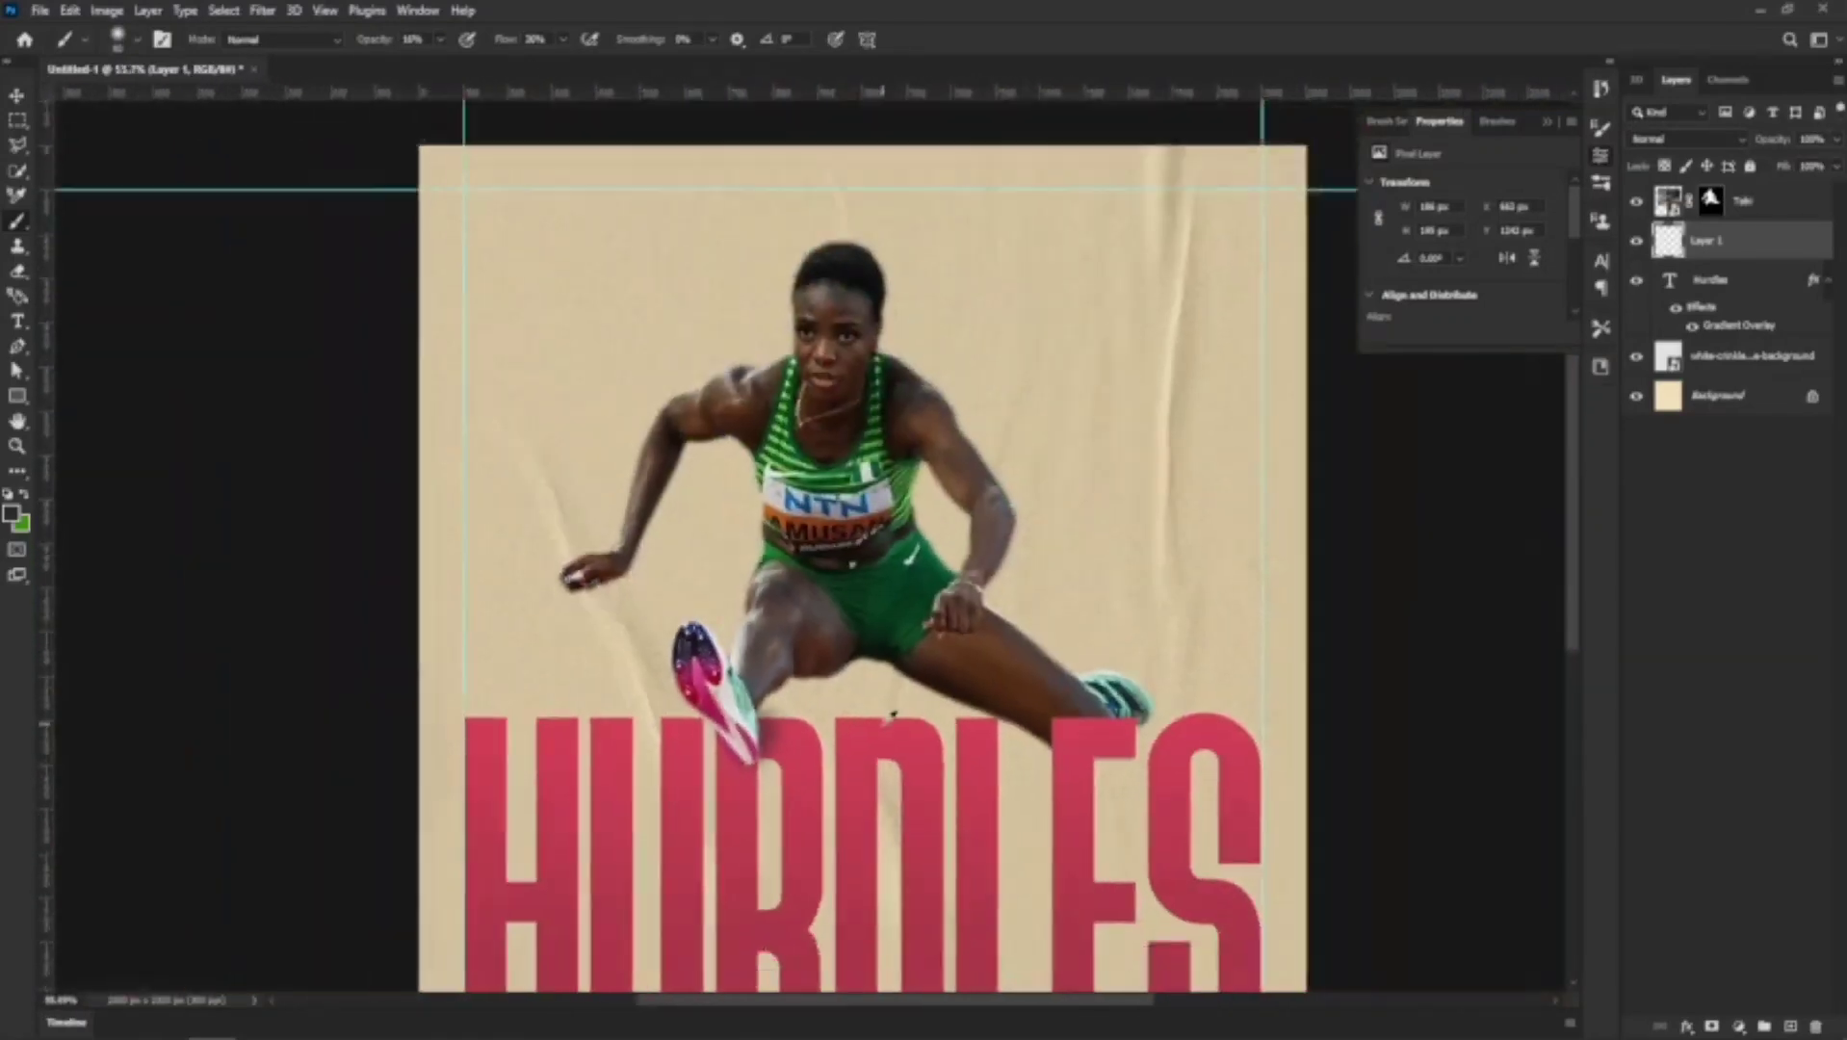
Extend the painted shadow beneath the tip of the front shoe and upward beside the ankle
{"action": "scroll", "coordinate": [846, 710], "scroll_direction": "up", "scroll_amount": 4}
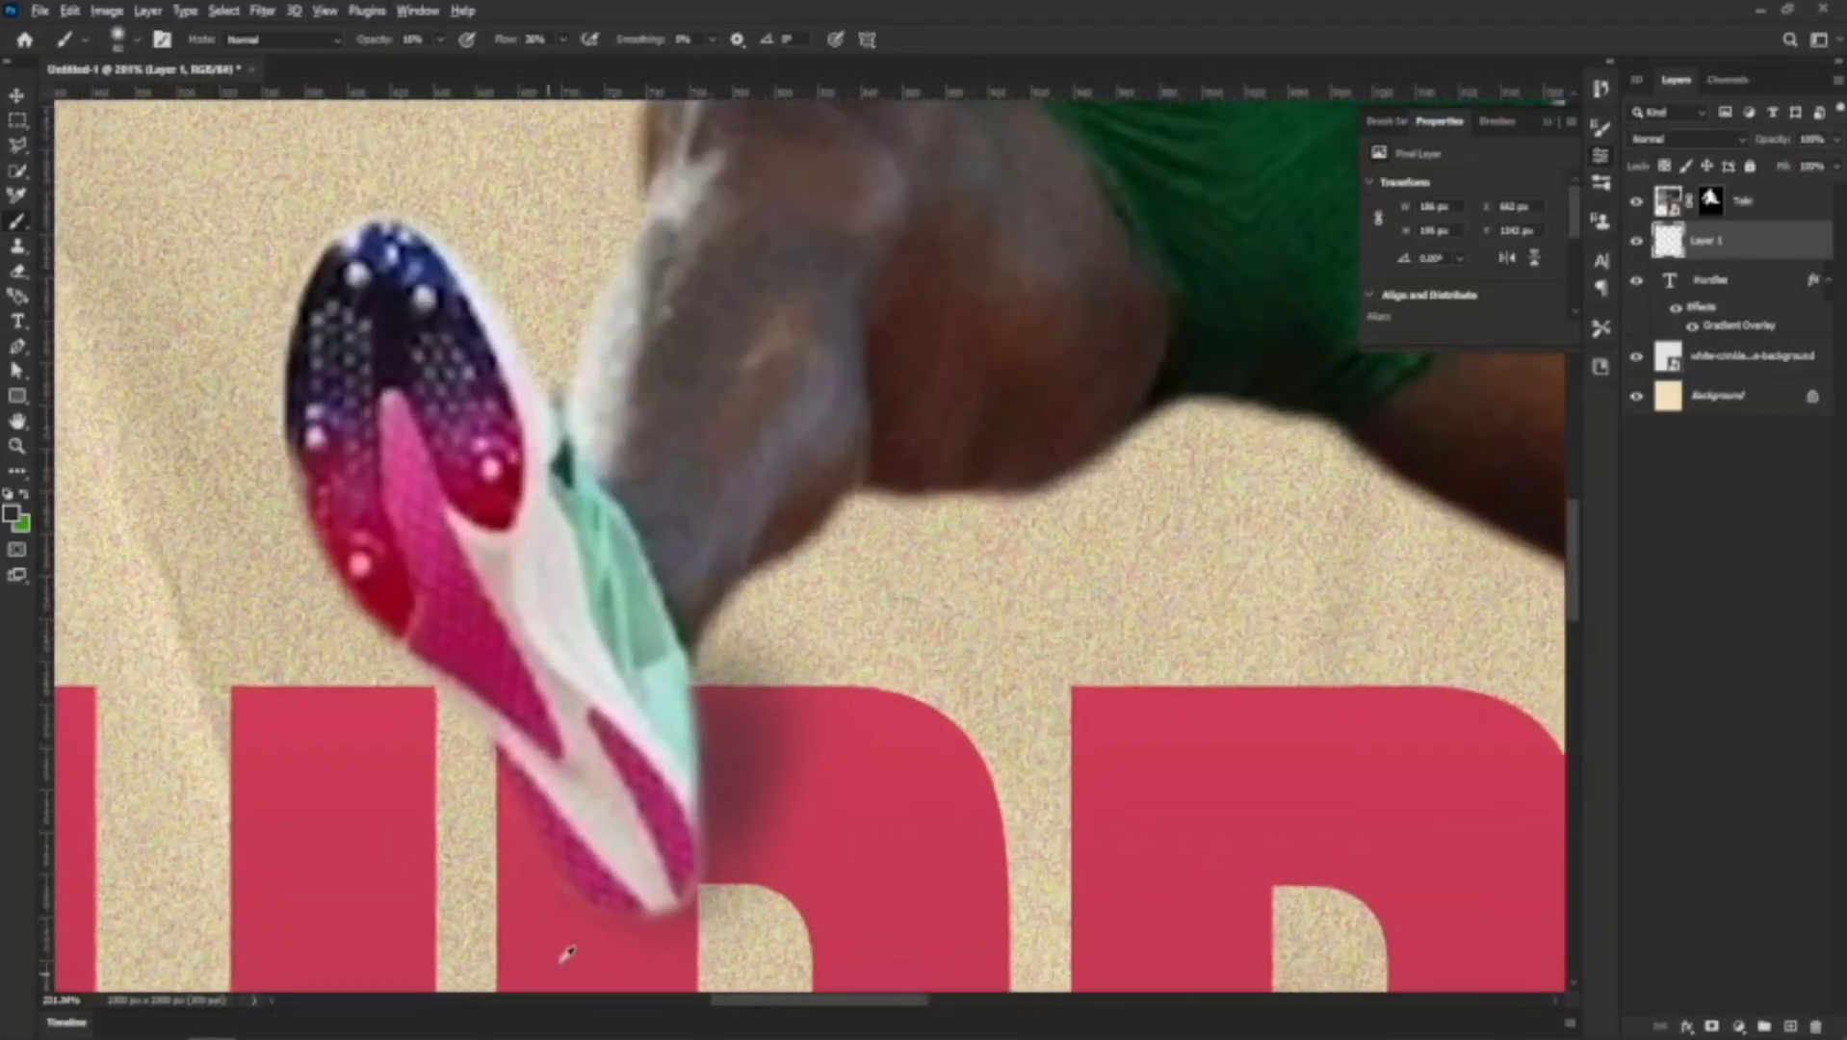
{"action": "scroll", "coordinate": [578, 954], "scroll_direction": "up", "scroll_amount": 4}
{"action": "mouse_move", "coordinate": [805, 546]}
{"action": "left_mouse_down"}
{"action": "mouse_move", "coordinate": [736, 816]}
{"action": "mouse_move", "coordinate": [762, 607]}
{"action": "mouse_move", "coordinate": [710, 869]}
{"action": "mouse_move", "coordinate": [782, 558]}
{"action": "mouse_move", "coordinate": [854, 474]}
{"action": "left_mouse_up"}
{"action": "scroll", "coordinate": [809, 510], "scroll_direction": "down", "scroll_amount": 3}
{"action": "scroll", "coordinate": [809, 510], "scroll_direction": "down", "scroll_amount": 1}
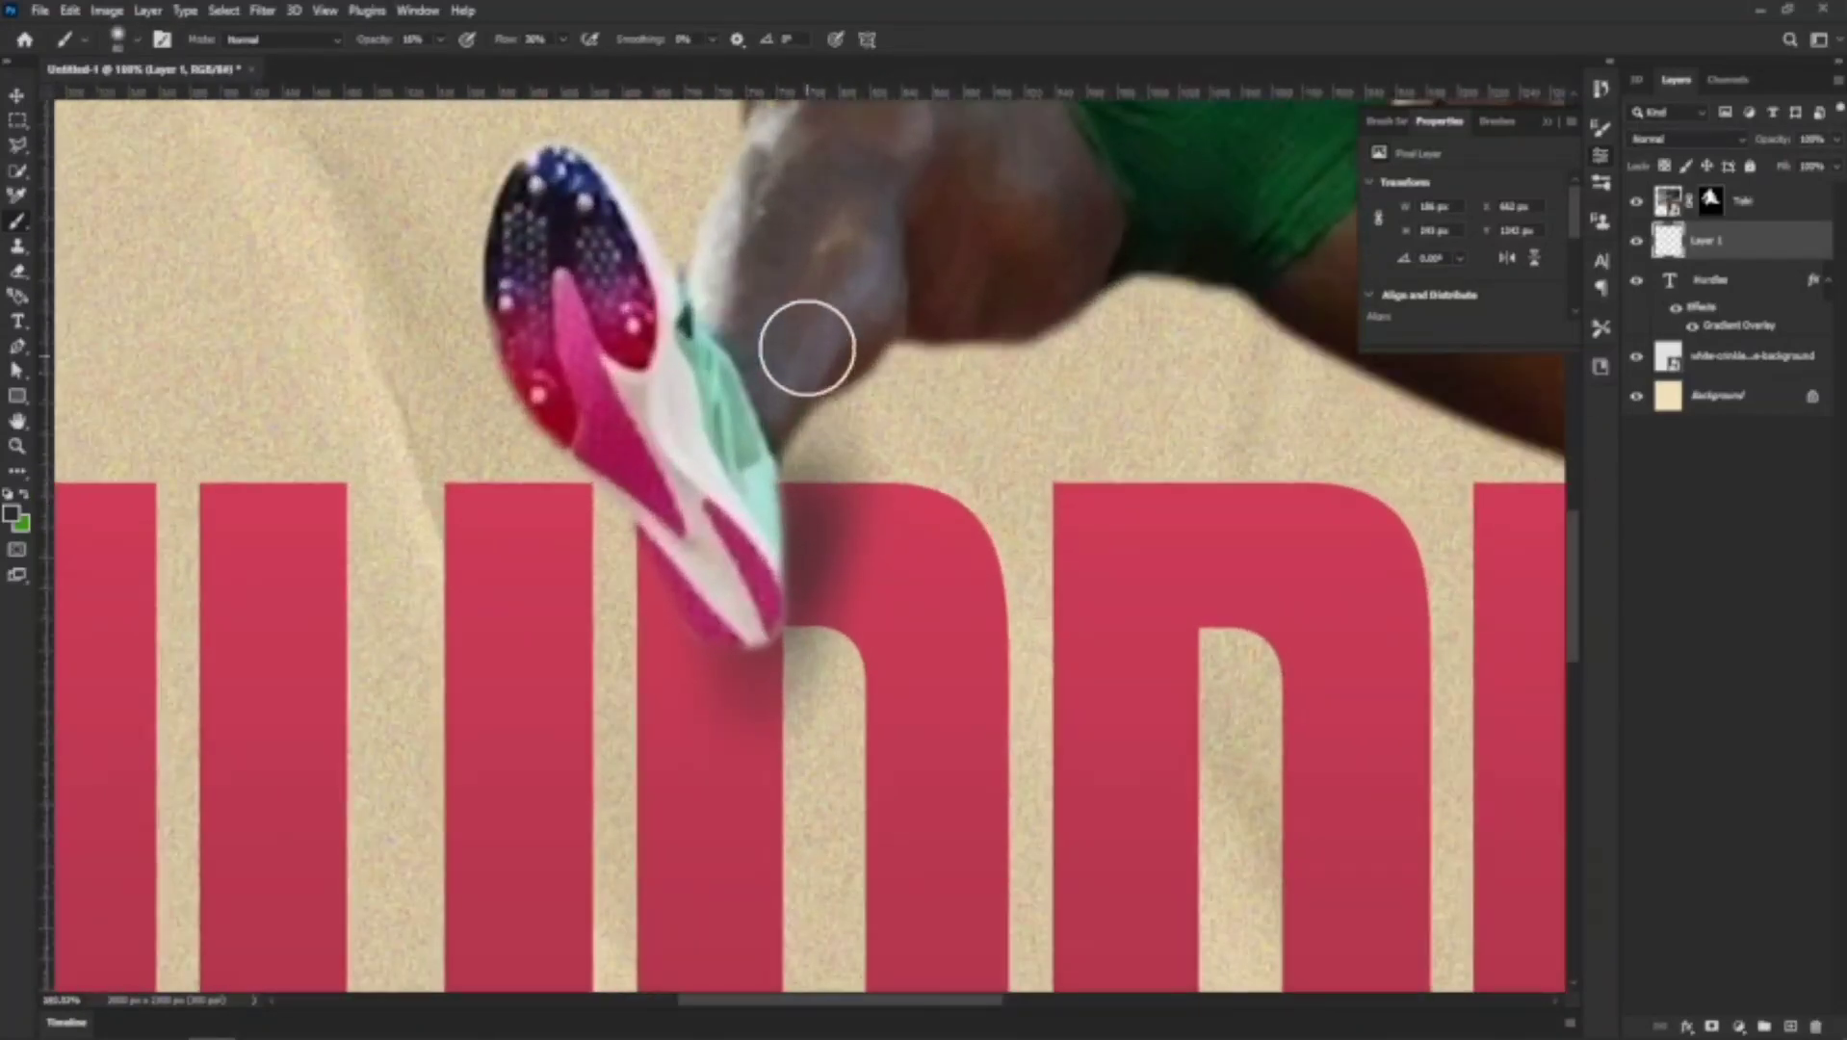
{"action": "scroll", "coordinate": [771, 524], "scroll_direction": "down", "scroll_amount": 3}
{"action": "scroll", "coordinate": [761, 461], "scroll_direction": "up", "scroll_amount": 3}
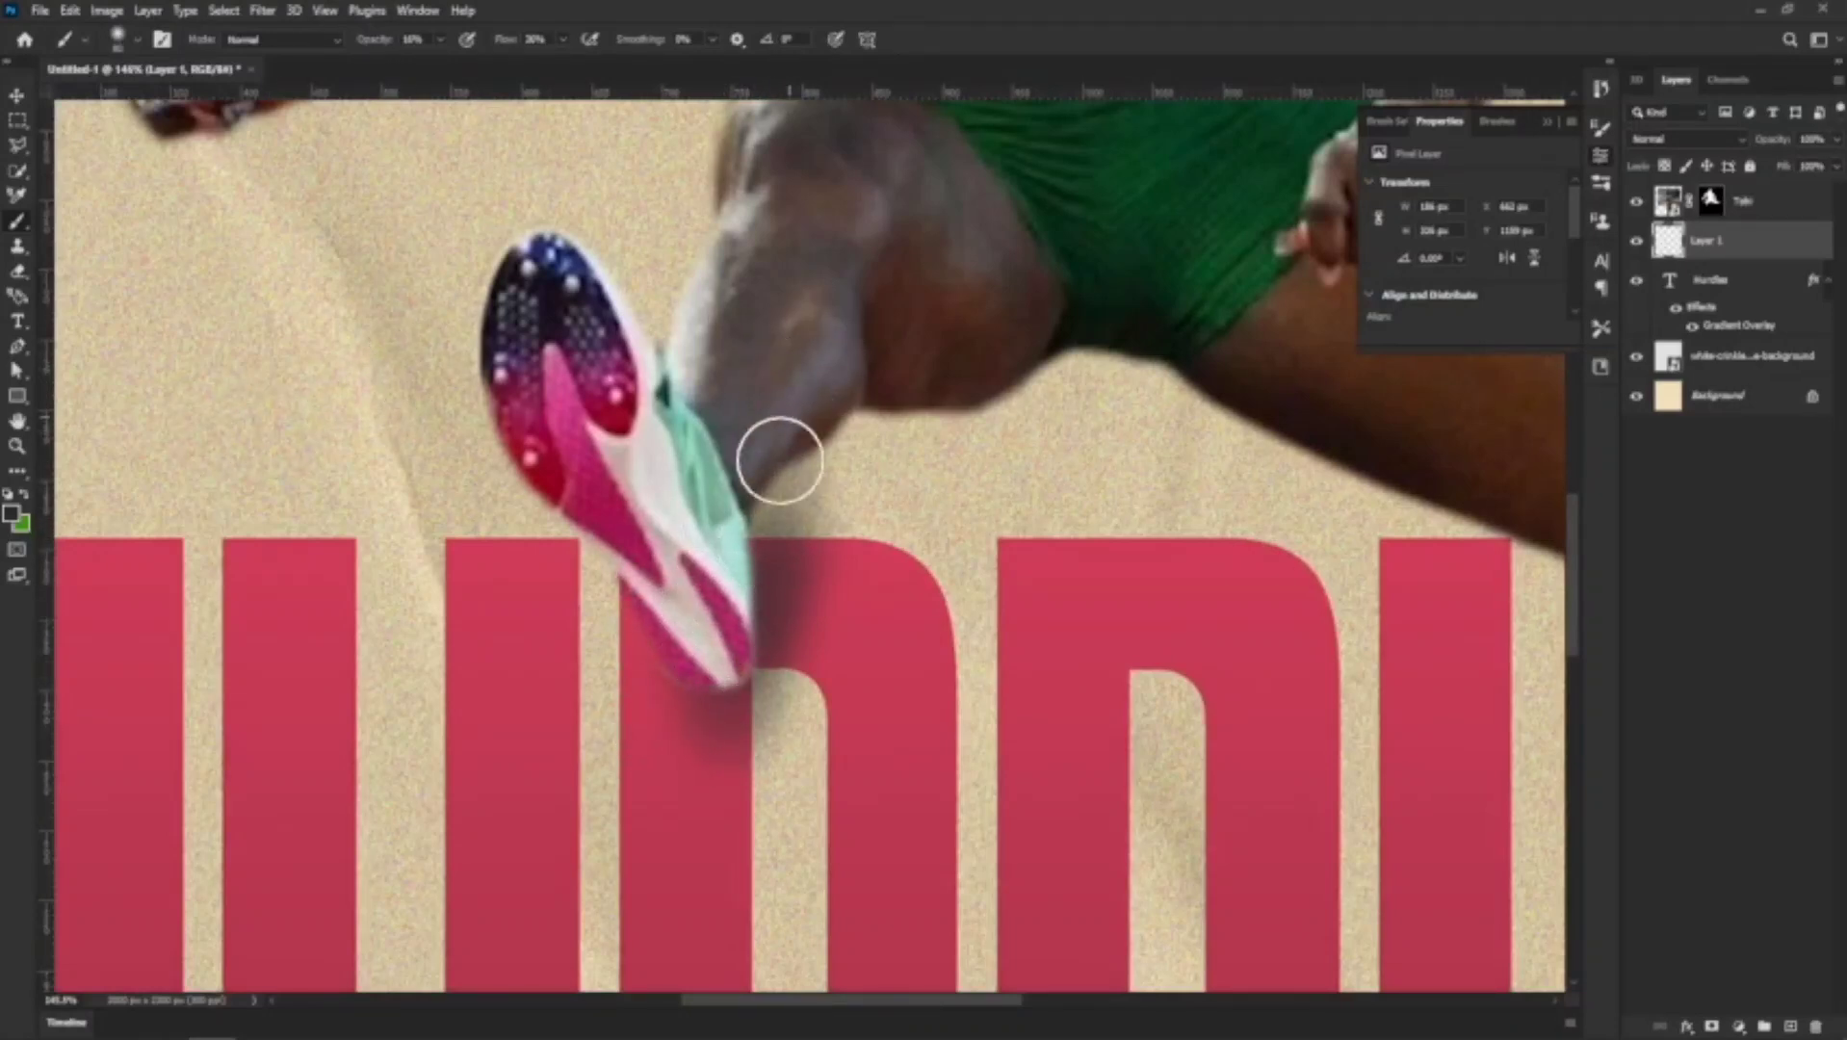
{"action": "scroll", "coordinate": [783, 444], "scroll_direction": "down", "scroll_amount": 3}
{"action": "scroll", "coordinate": [685, 683], "scroll_direction": "up", "scroll_amount": 4}
{"action": "scroll", "coordinate": [685, 683], "scroll_direction": "up", "scroll_amount": 2}
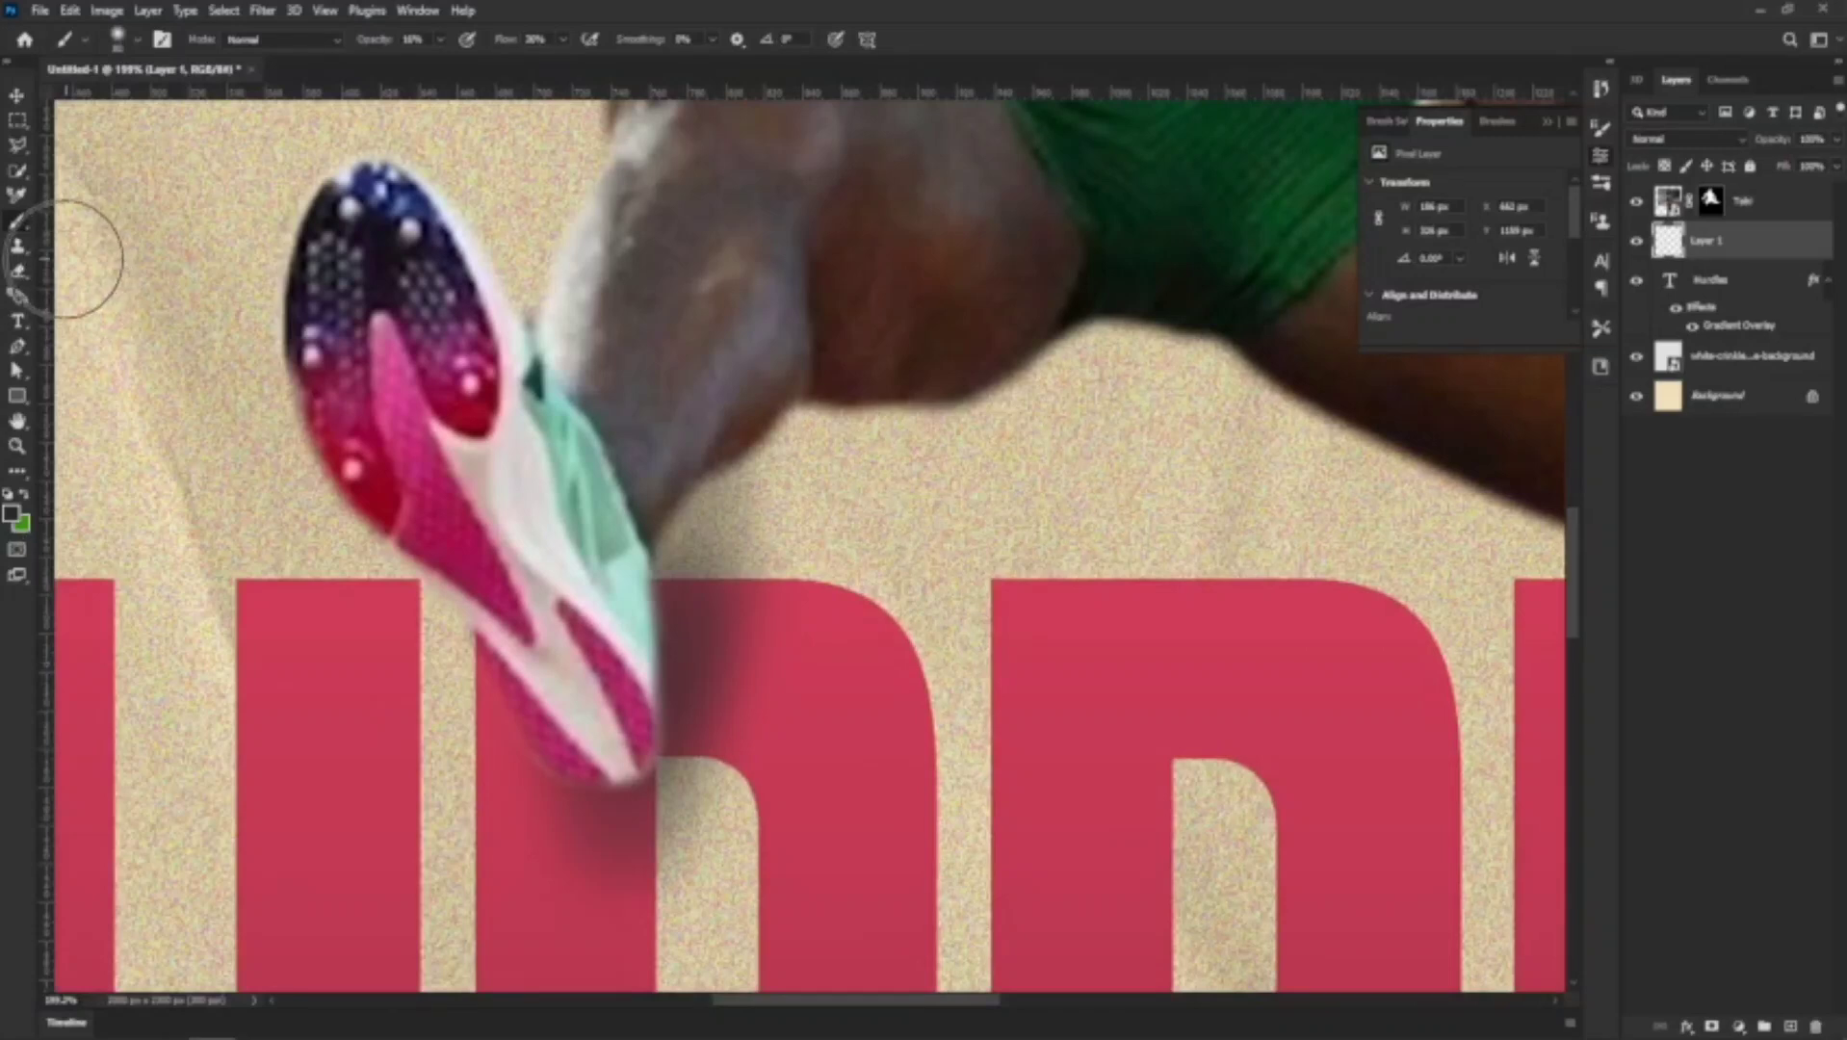
Trim the outer edge of the shoe shadow with a soft-edged Eraser
{"action": "left_click", "coordinate": [17, 271]}
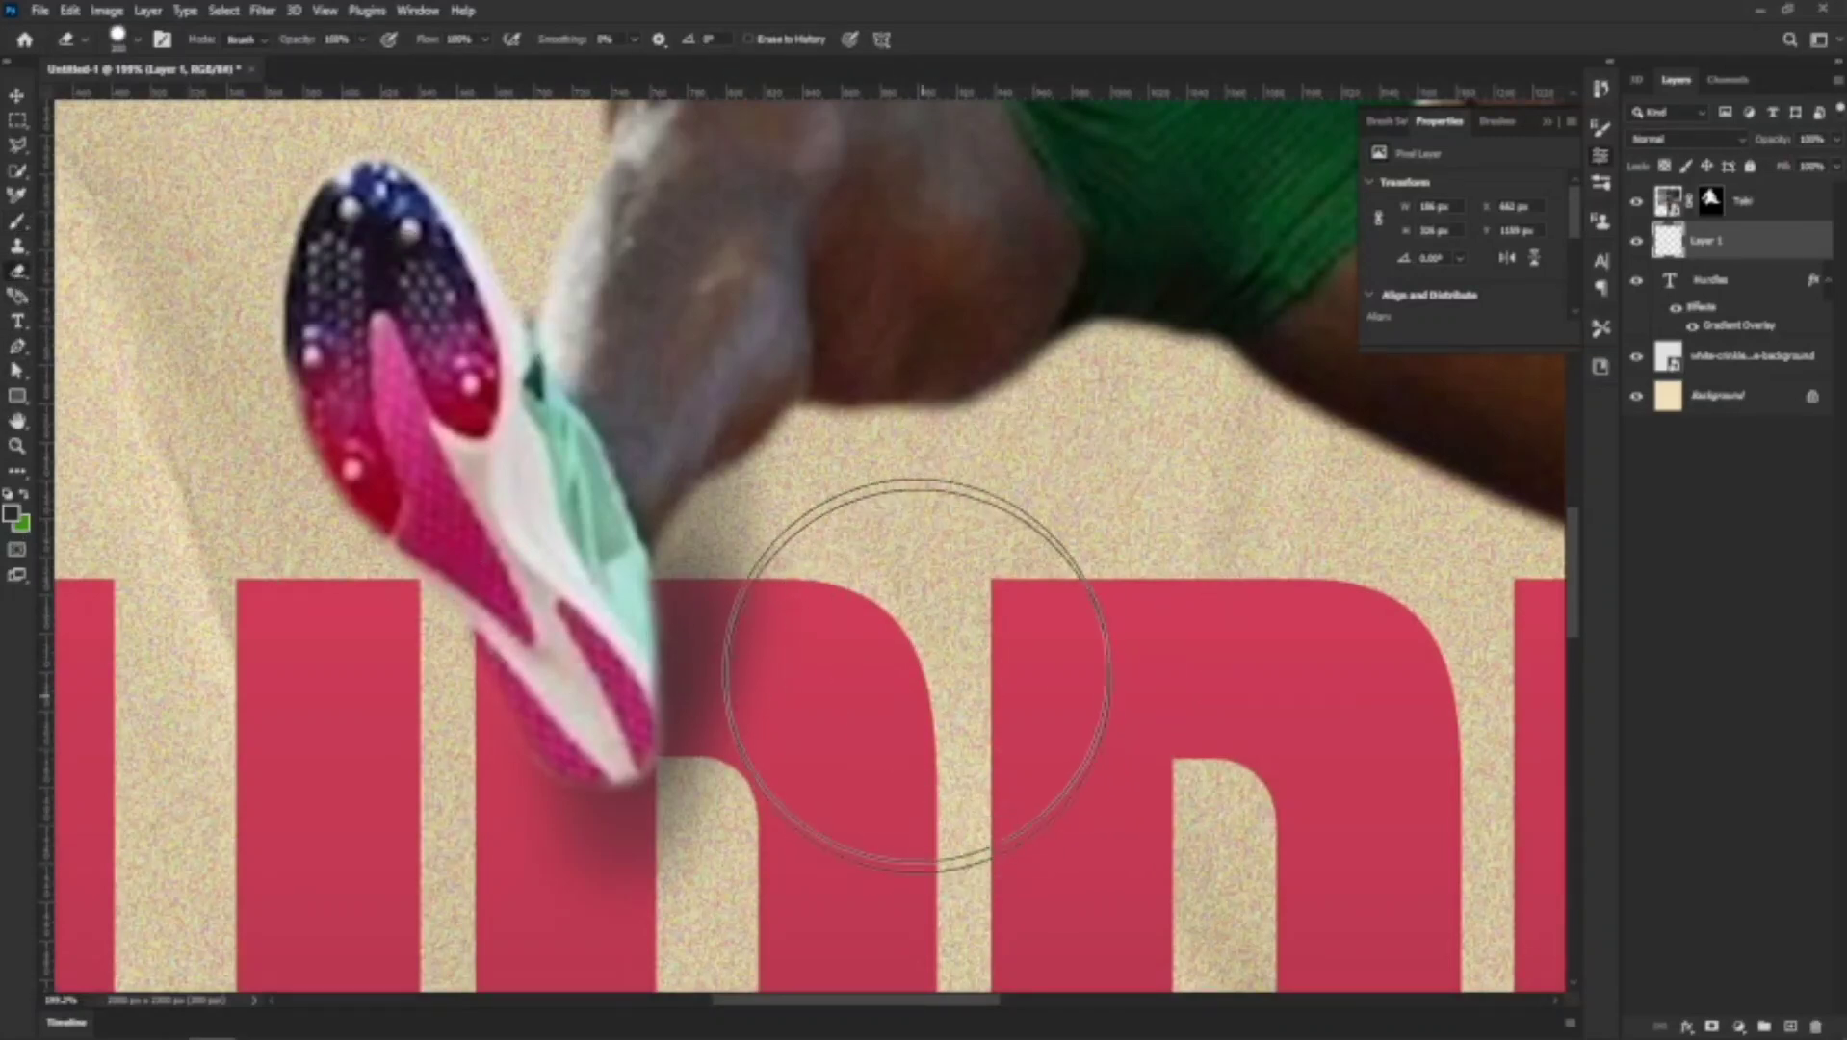
{"action": "right_click", "coordinate": [872, 595]}
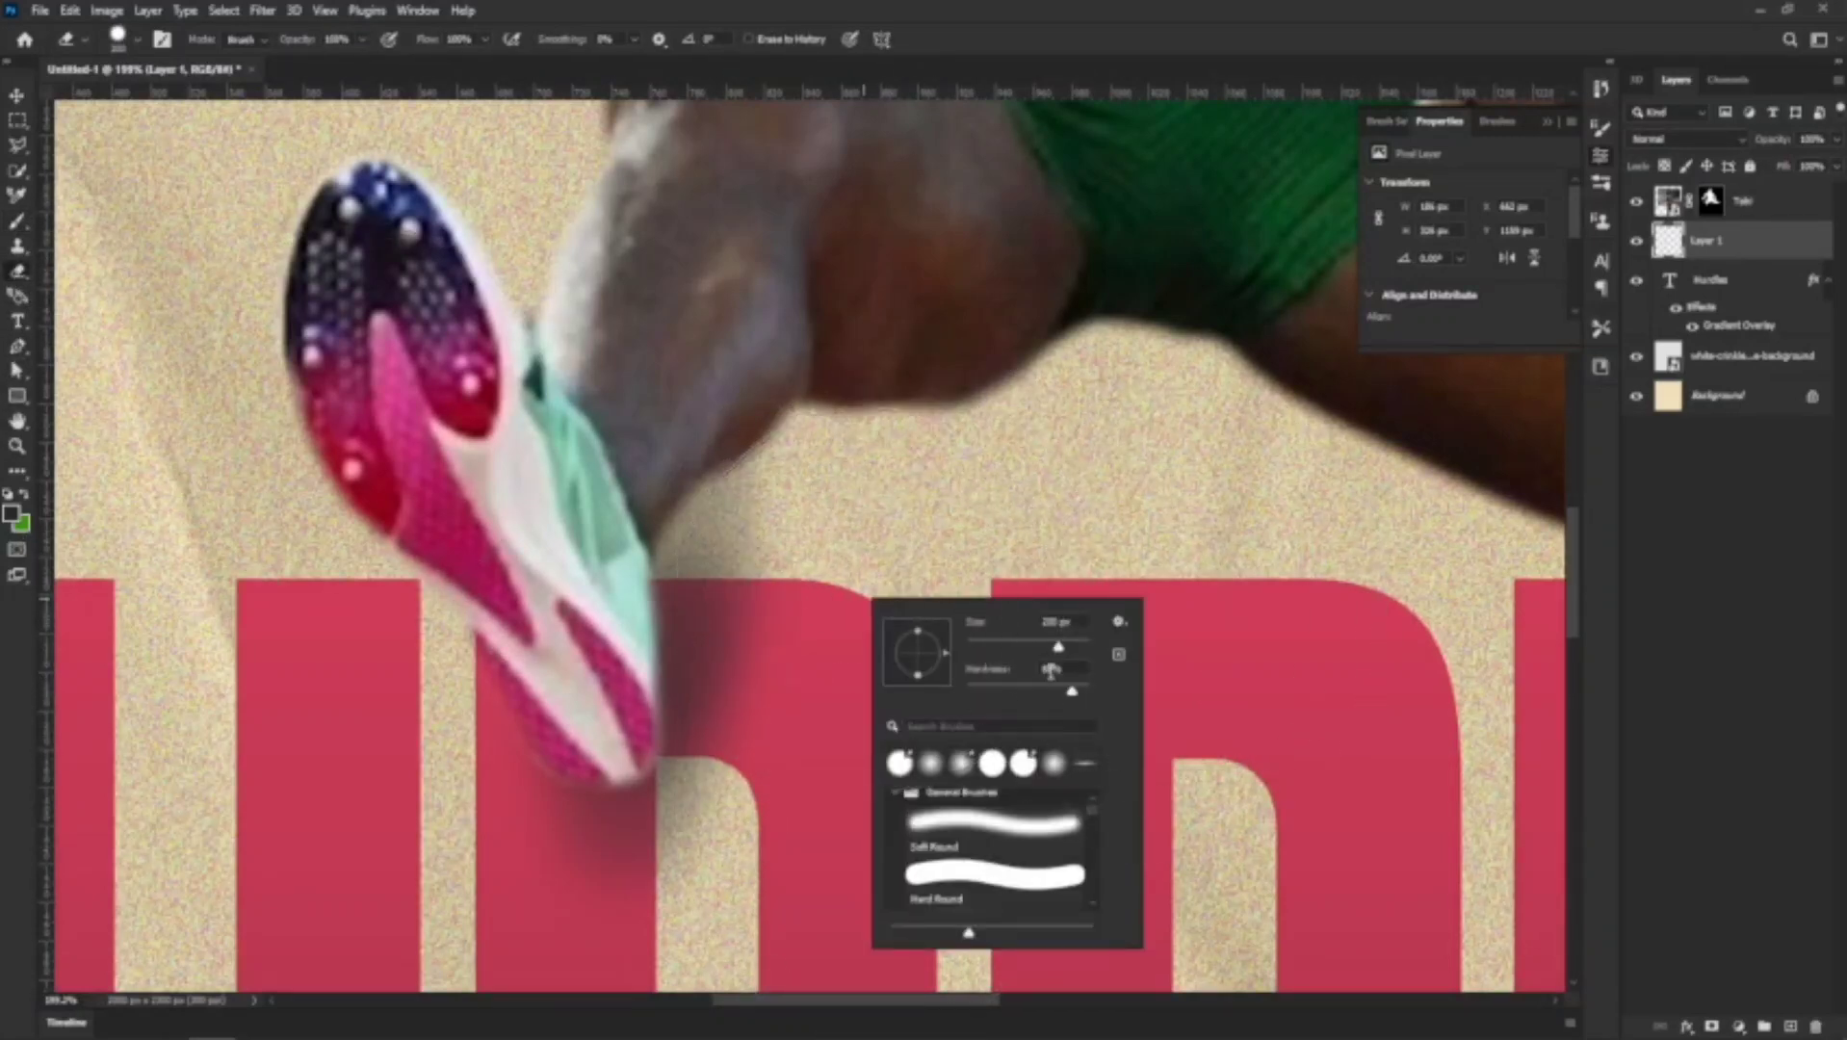
{"action": "left_click_drag", "start_coordinate": [1016, 690], "coordinate": [902, 695]}
{"action": "key", "text": "Return"}
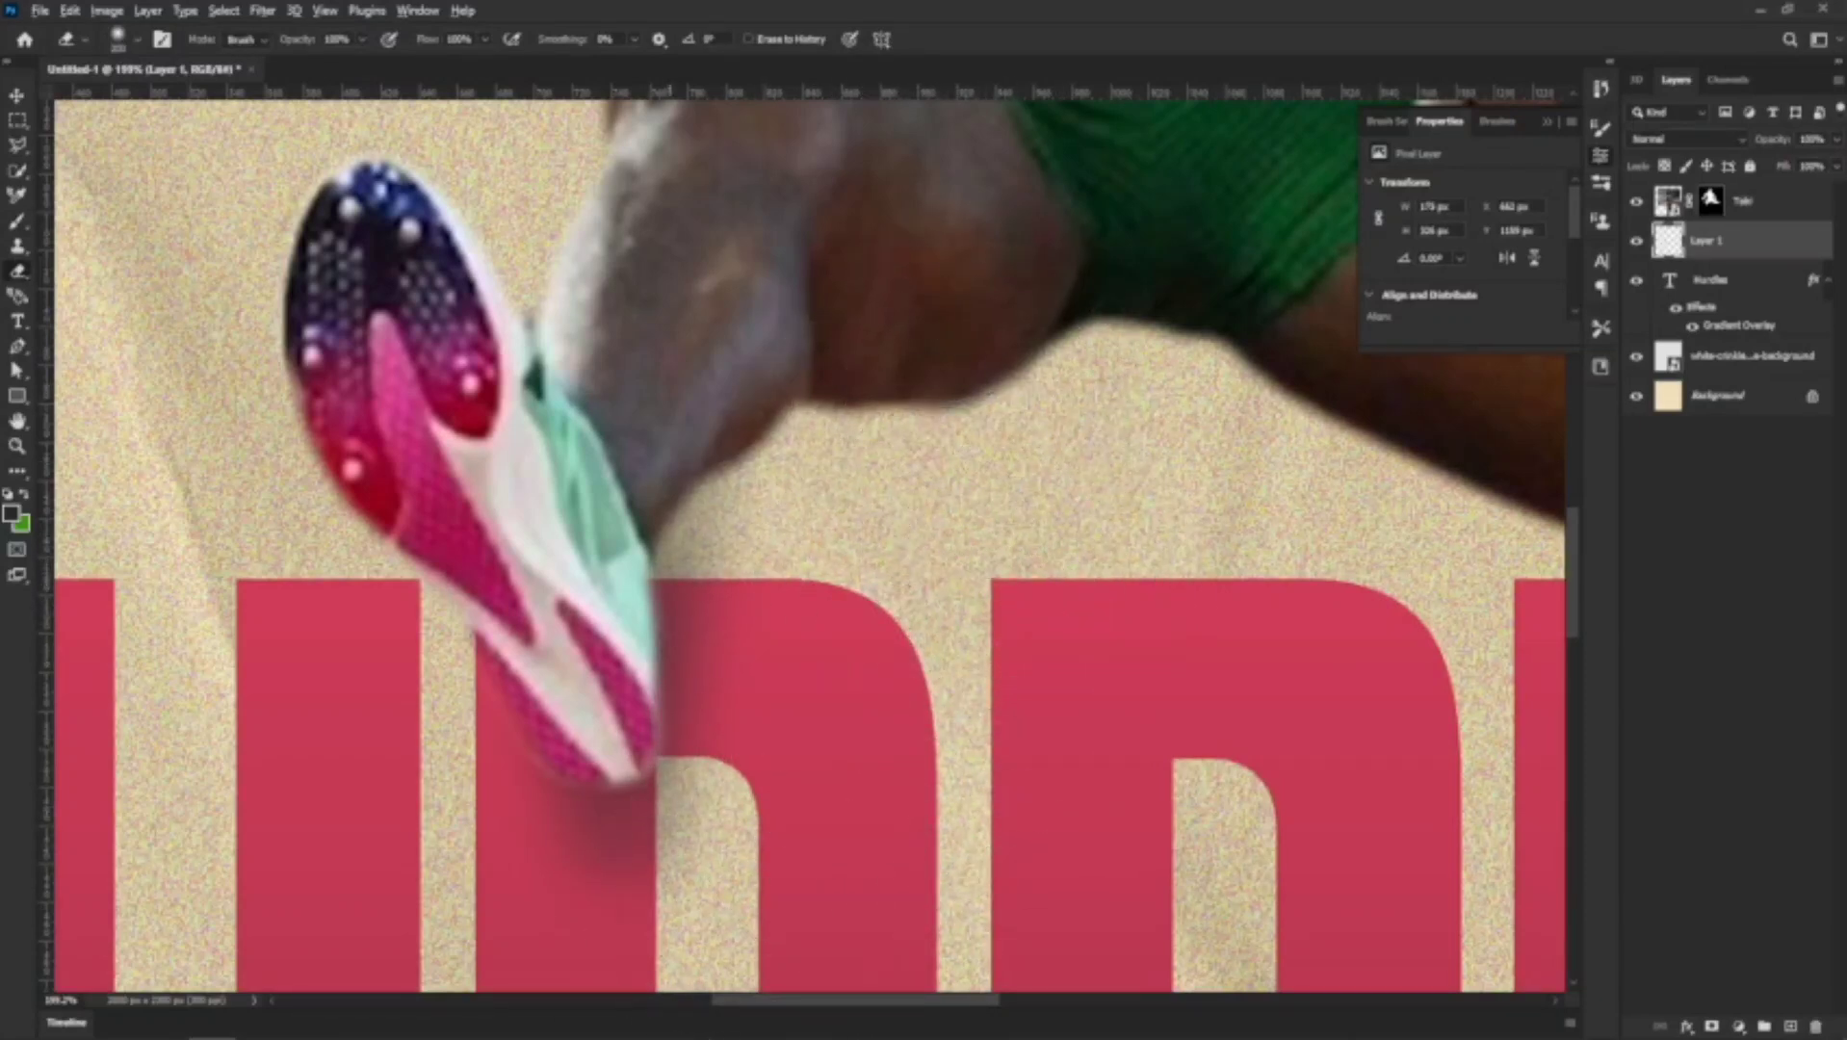
Nudge the shoe shadow slightly into place with the Move tool
{"action": "scroll", "coordinate": [612, 835], "scroll_direction": "down", "scroll_amount": 3}
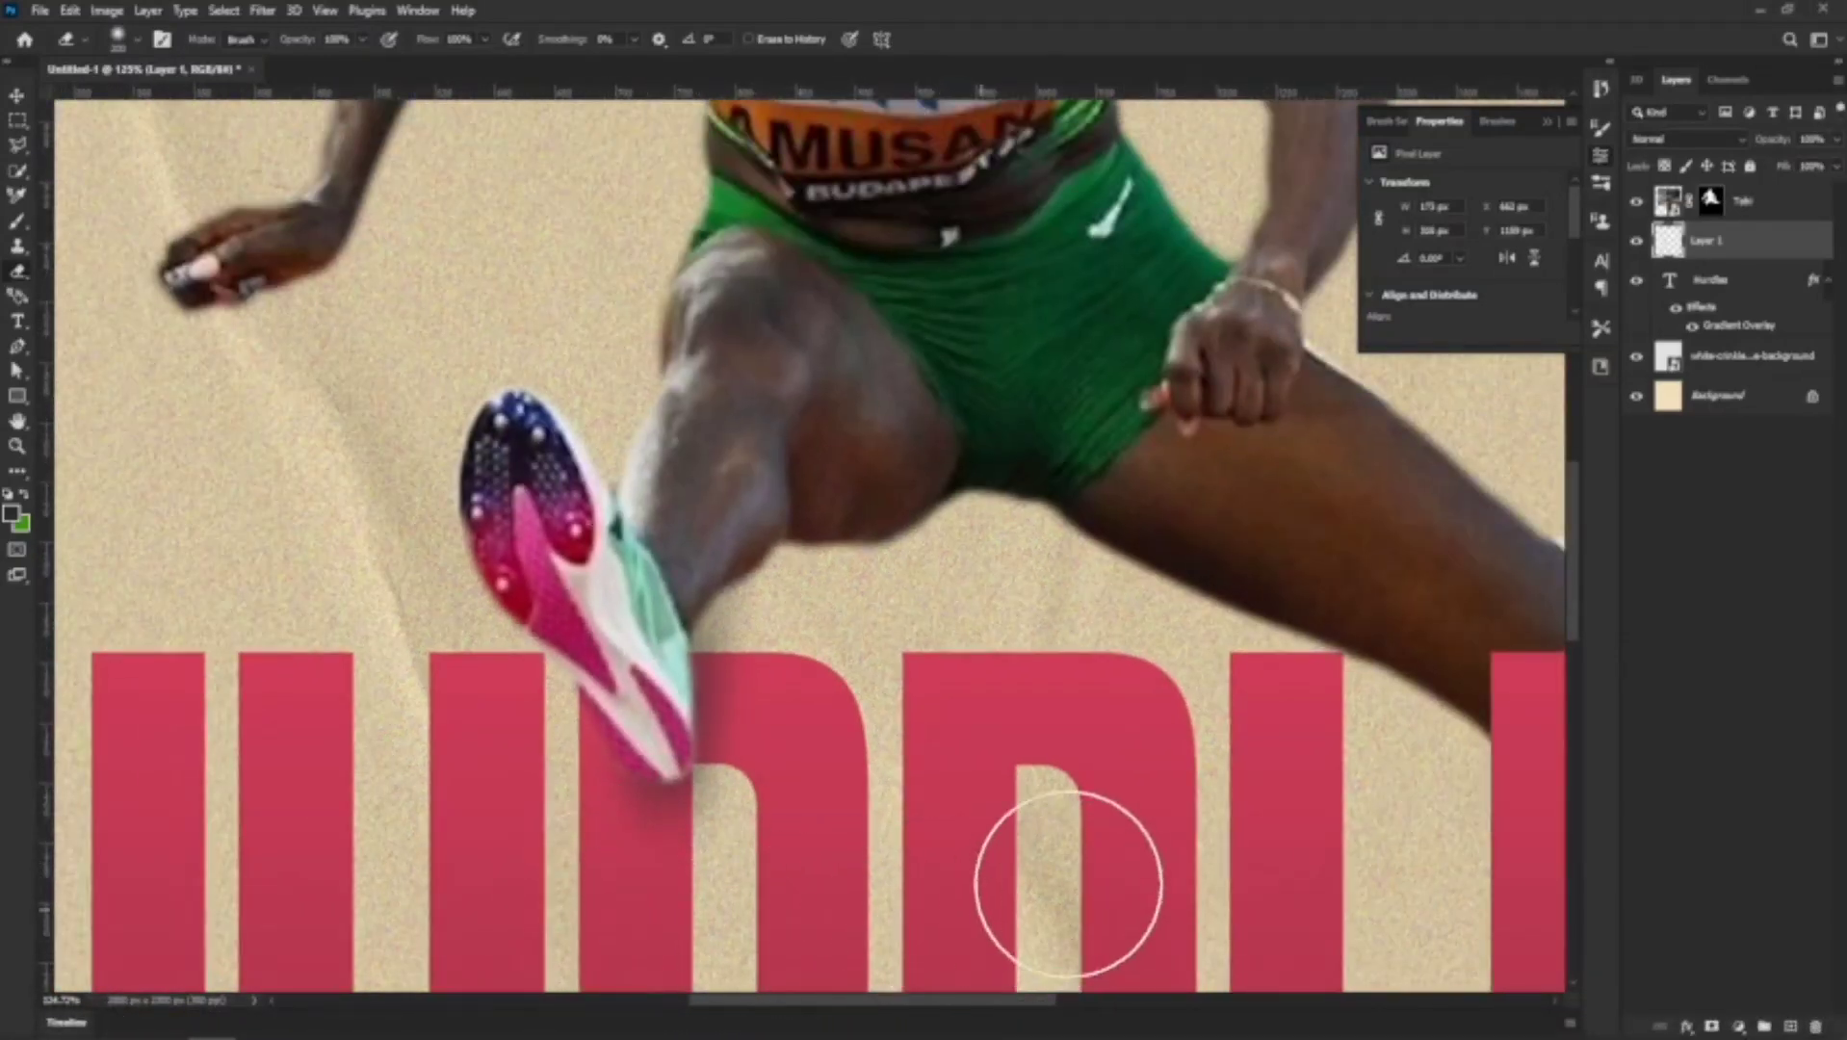
{"action": "scroll", "coordinate": [1052, 875], "scroll_direction": "down", "scroll_amount": 5}
{"action": "scroll", "coordinate": [963, 847], "scroll_direction": "up", "scroll_amount": 5}
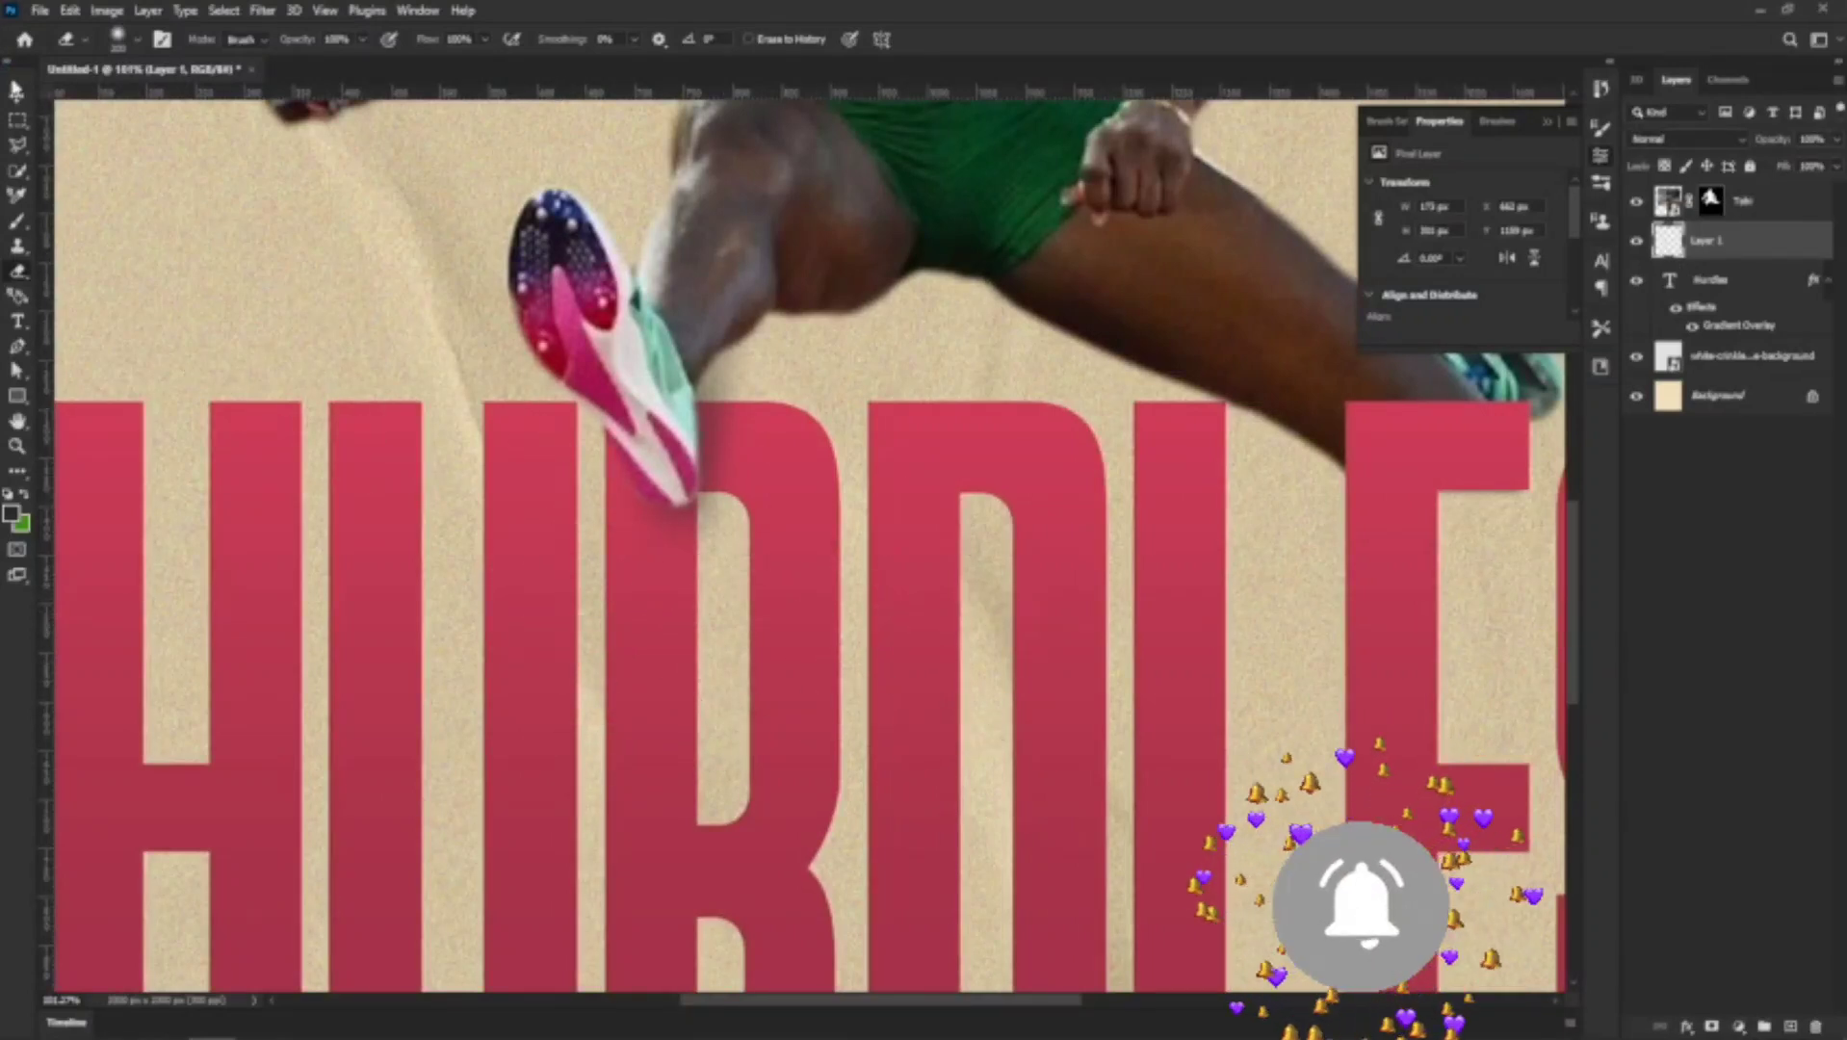
{"action": "key", "text": "v"}
{"action": "left_click_drag", "start_coordinate": [730, 401], "coordinate": [727, 410]}
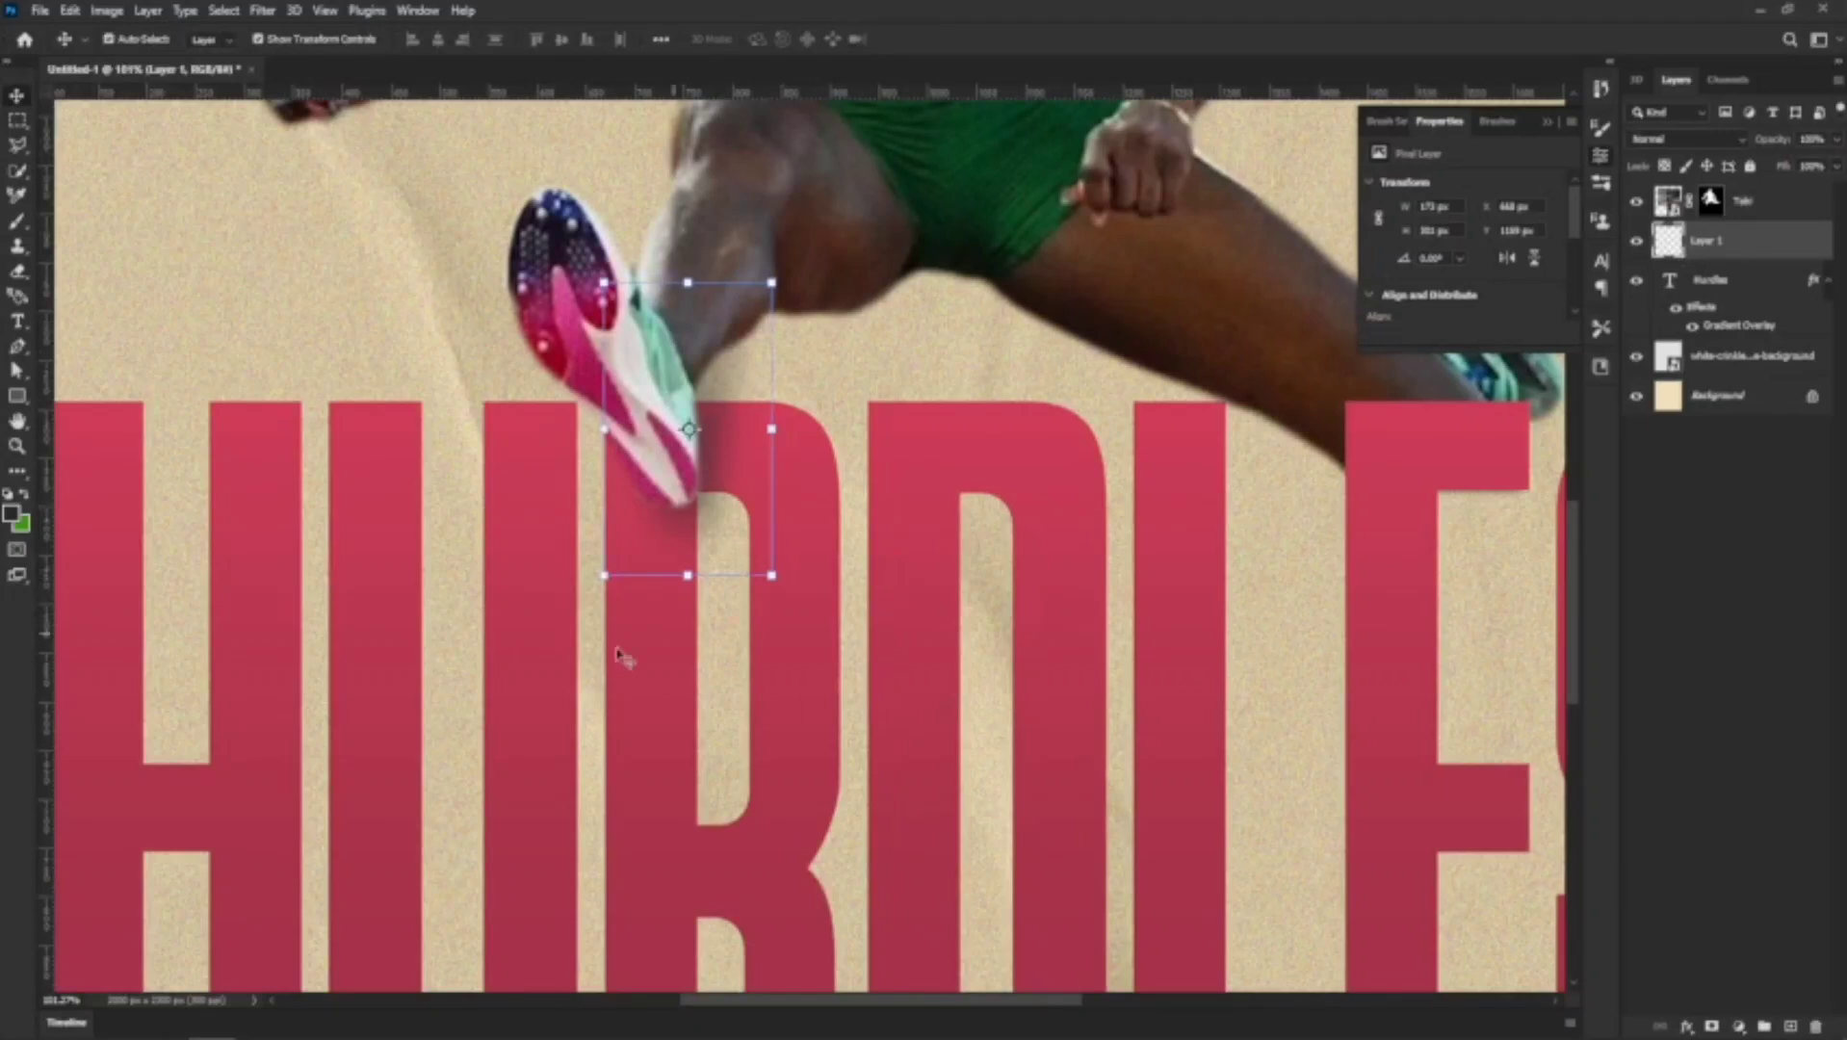
Soften the shoe shadow layer with a Gaussian Blur of about 20 pixels radius
{"action": "key", "text": "ctrl+0"}
{"action": "scroll", "coordinate": [631, 578], "scroll_direction": "up", "scroll_amount": 3}
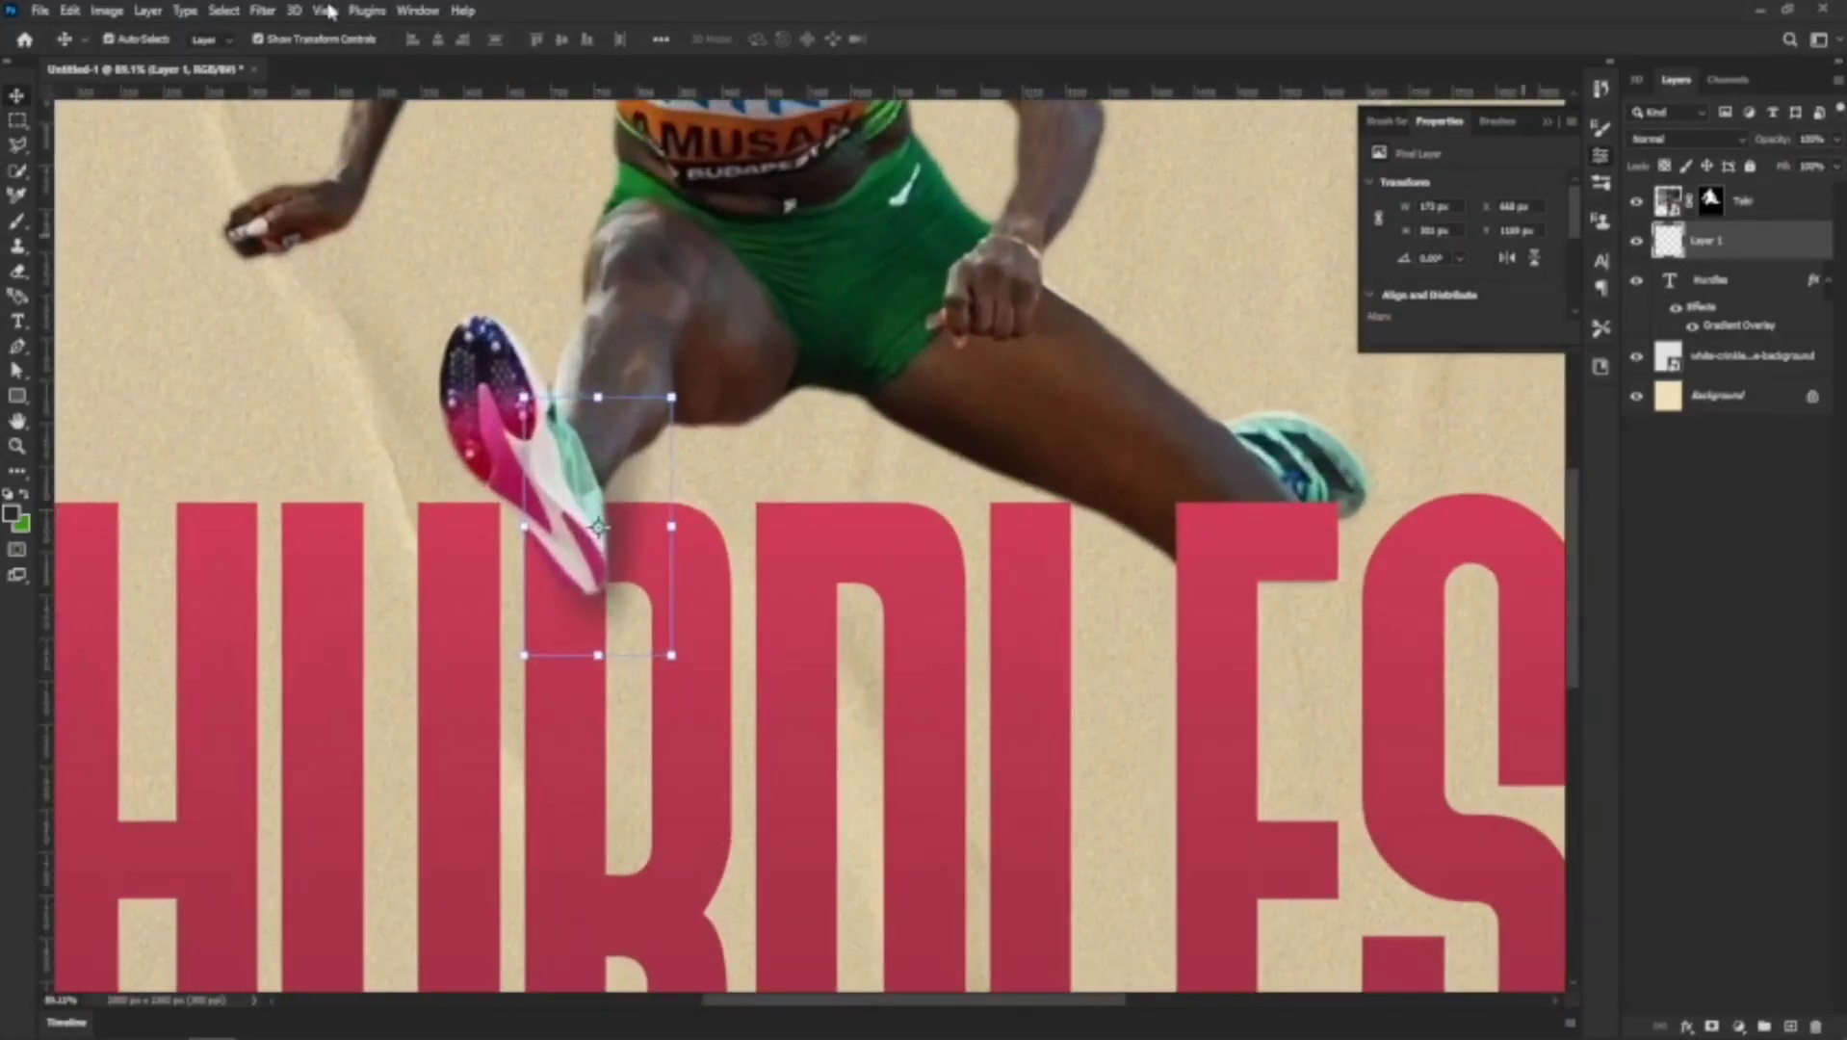
{"action": "left_click", "coordinate": [266, 13]}
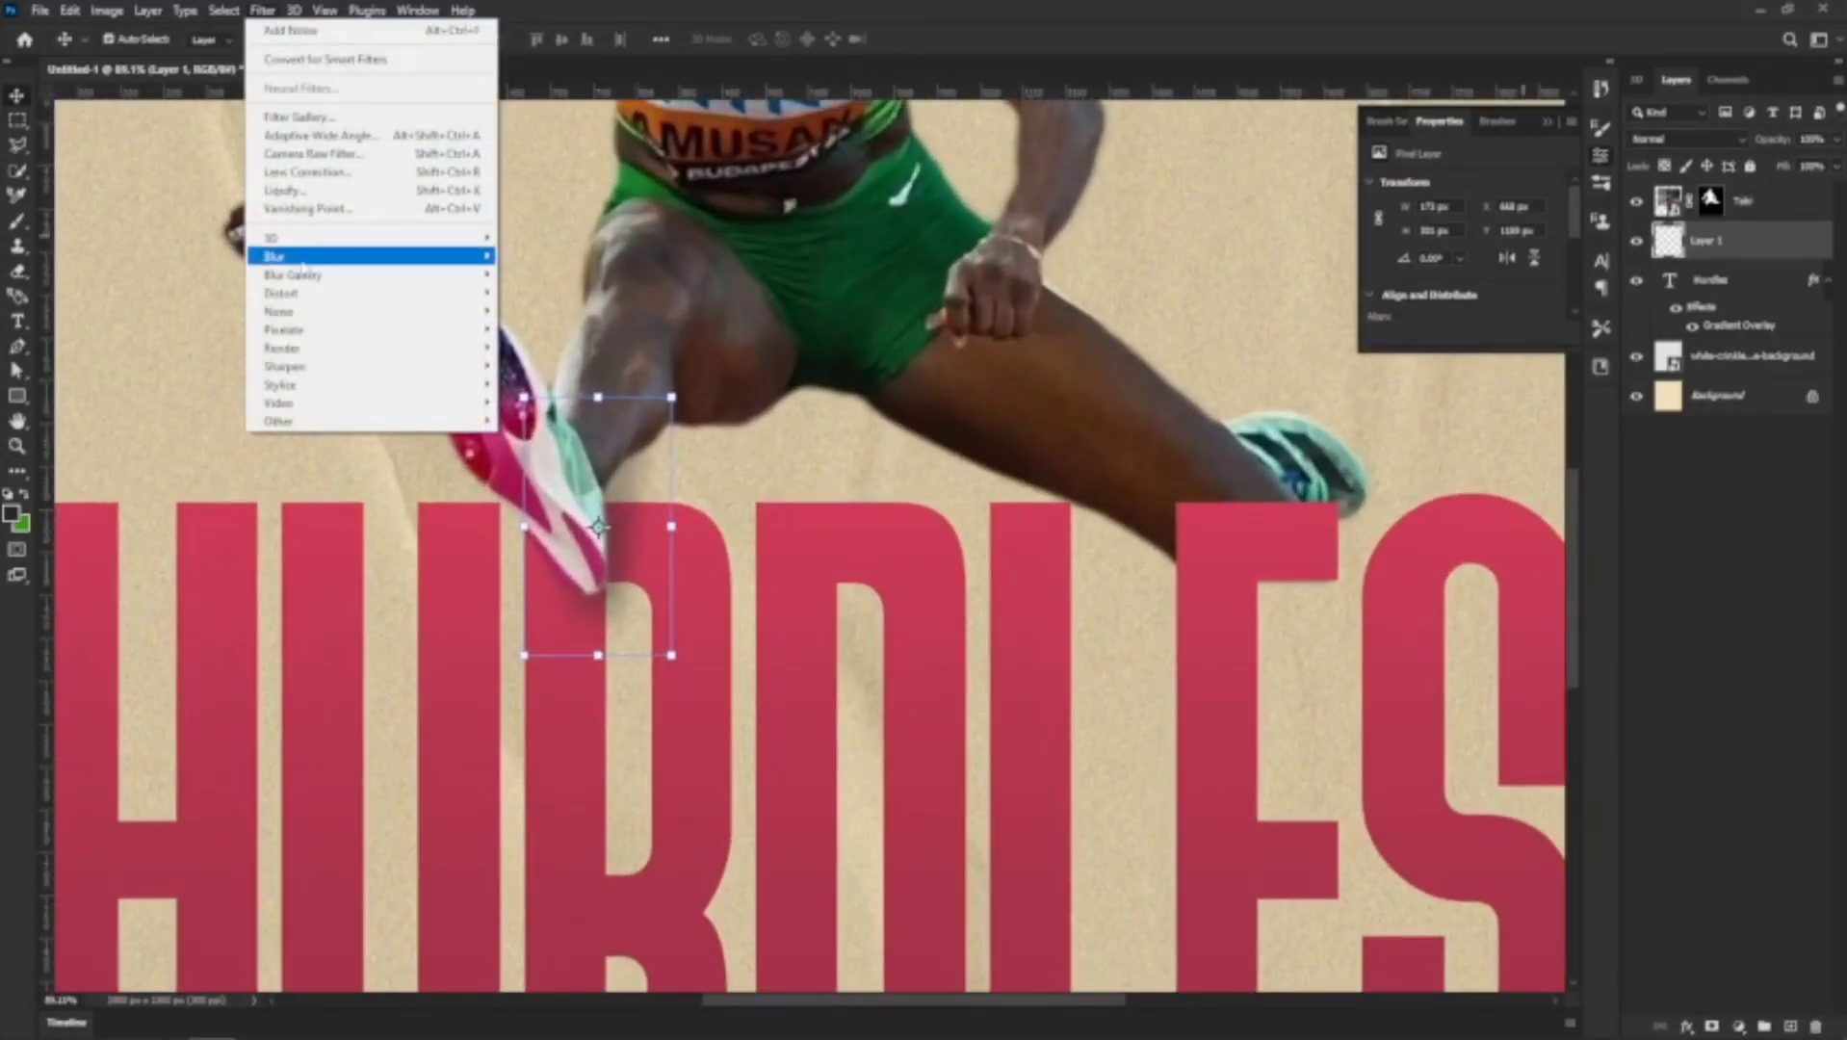
{"action": "mouse_move", "coordinate": [344, 263]}
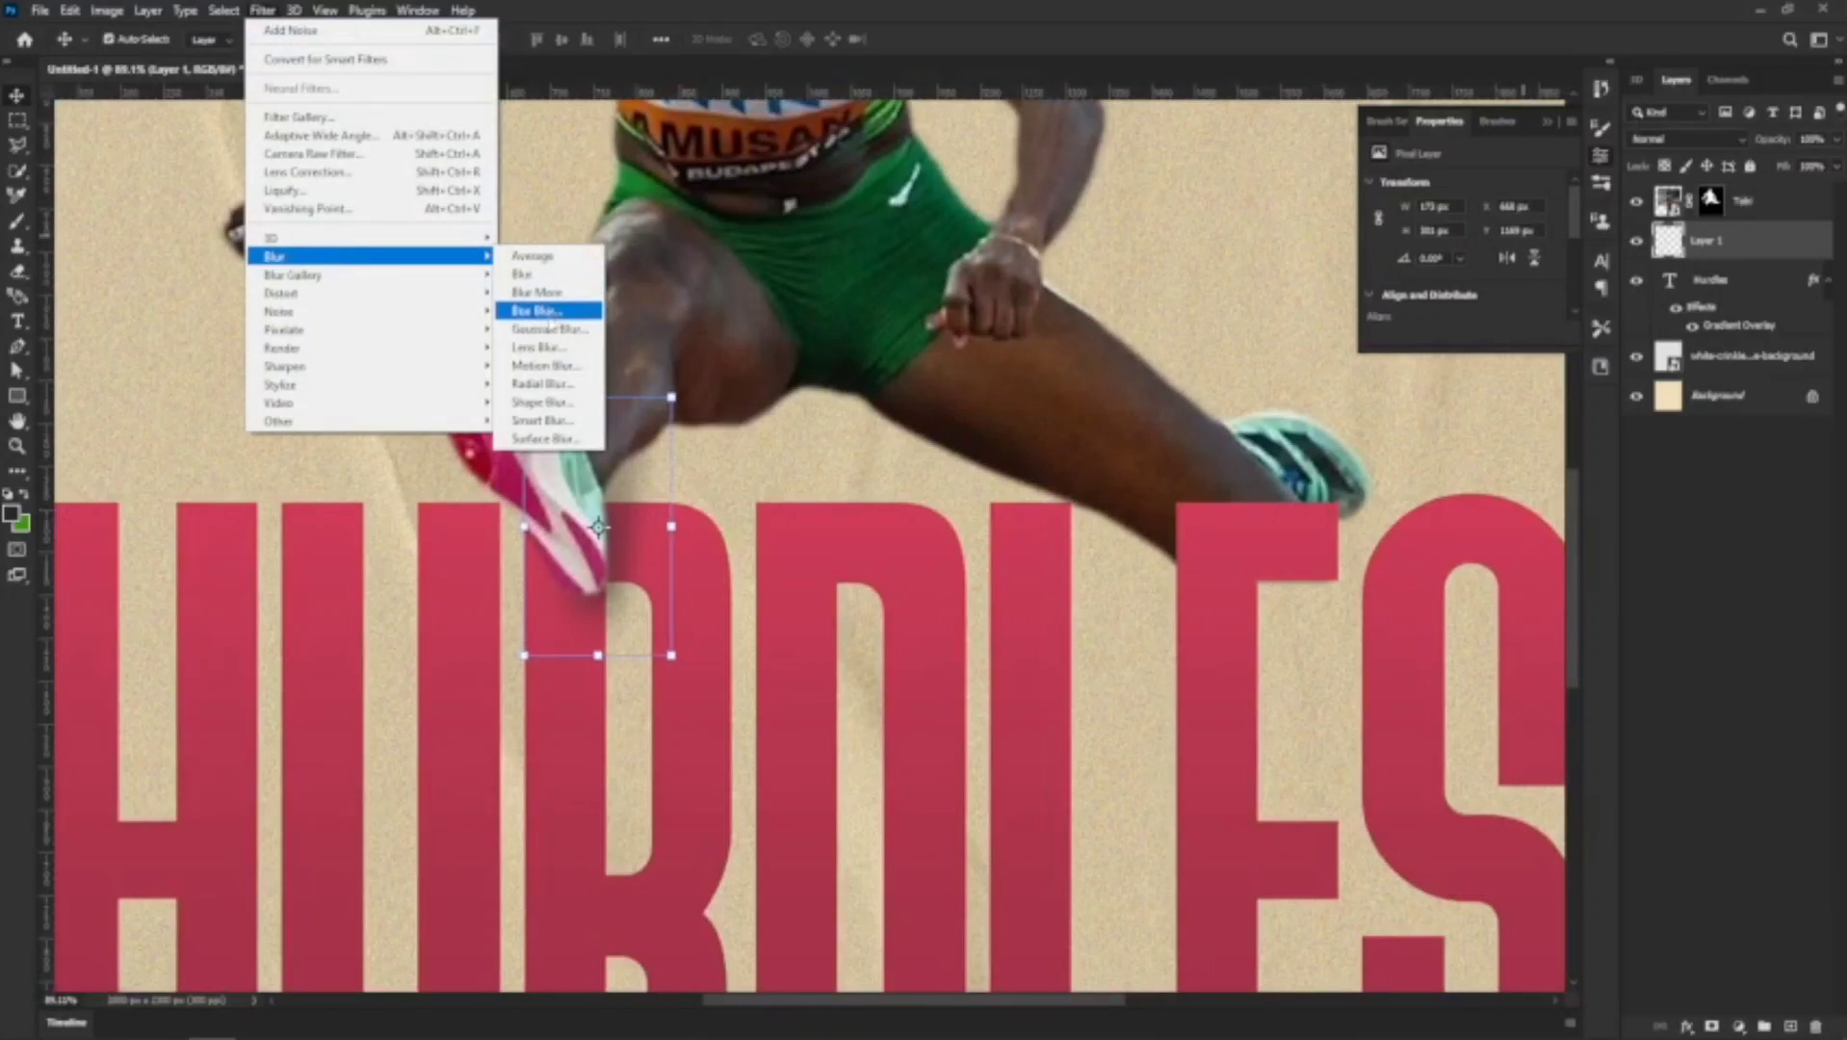
{"action": "left_click", "coordinate": [542, 329]}
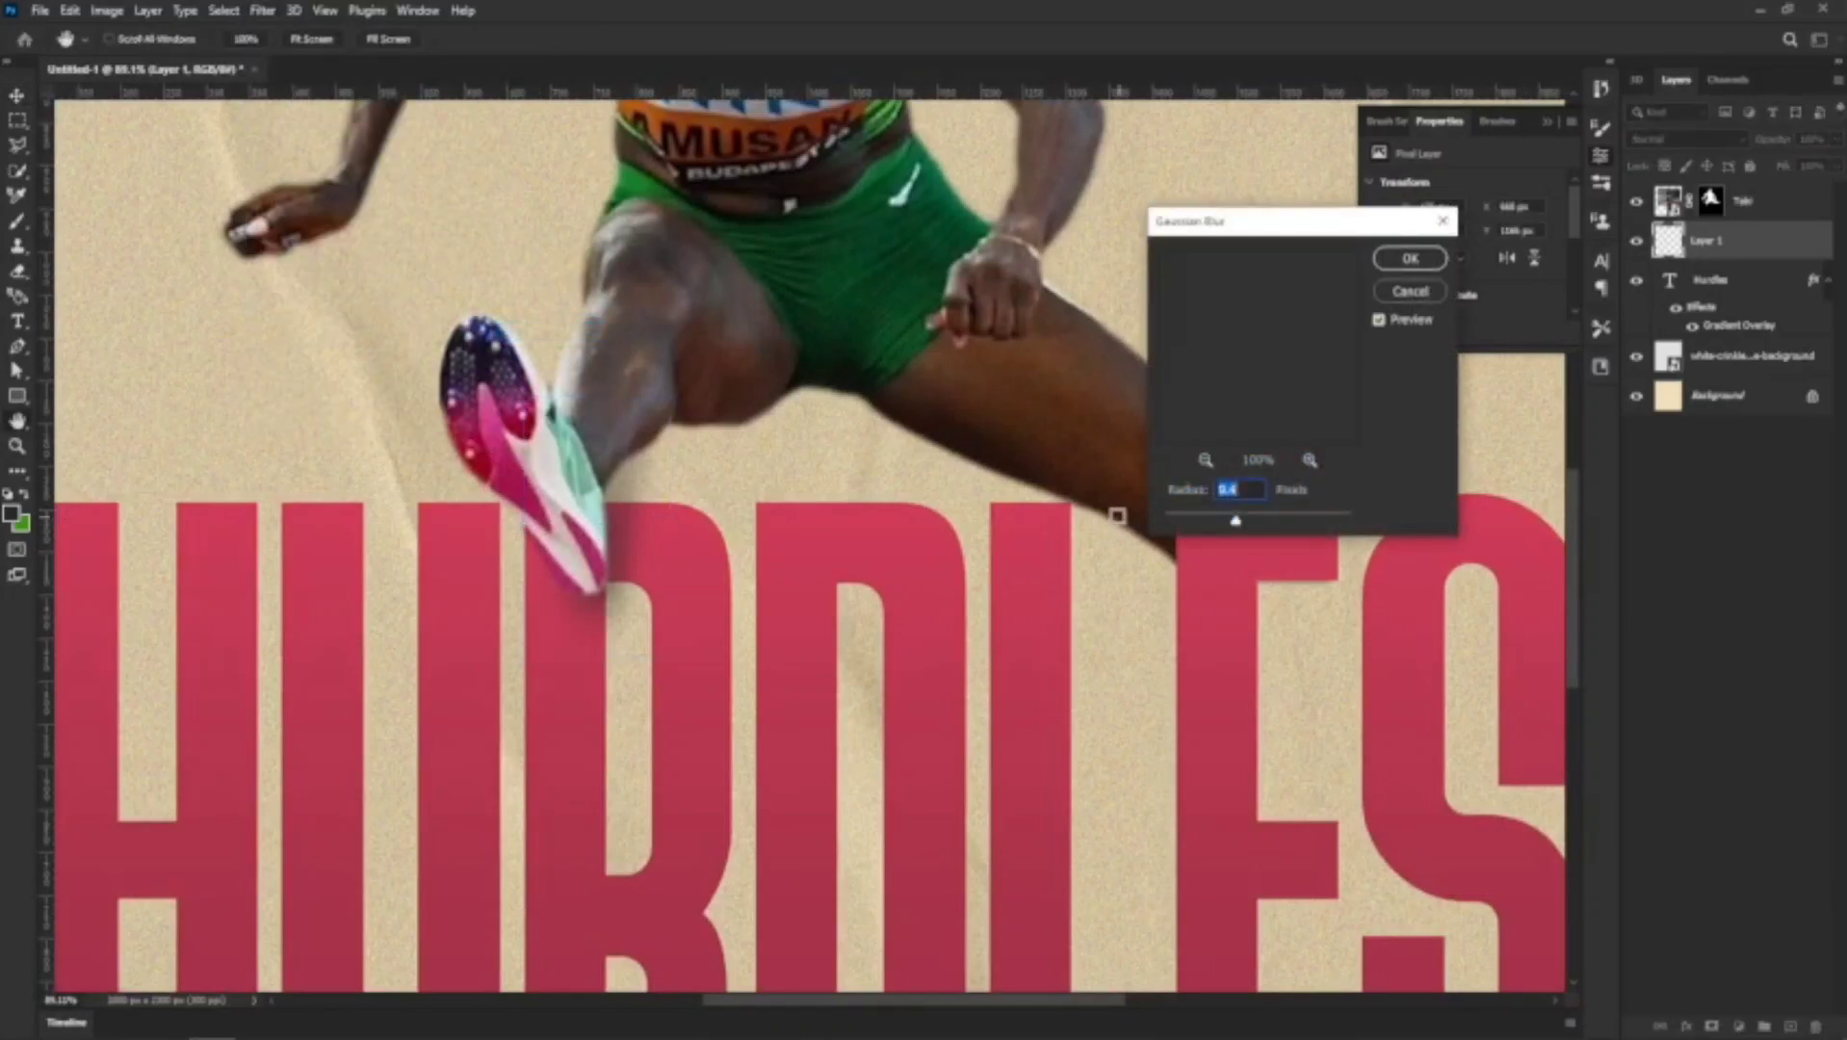
{"action": "mouse_move", "coordinate": [1271, 529]}
{"action": "left_mouse_down"}
{"action": "mouse_move", "coordinate": [1231, 524]}
{"action": "mouse_move", "coordinate": [1254, 523]}
{"action": "left_mouse_up"}
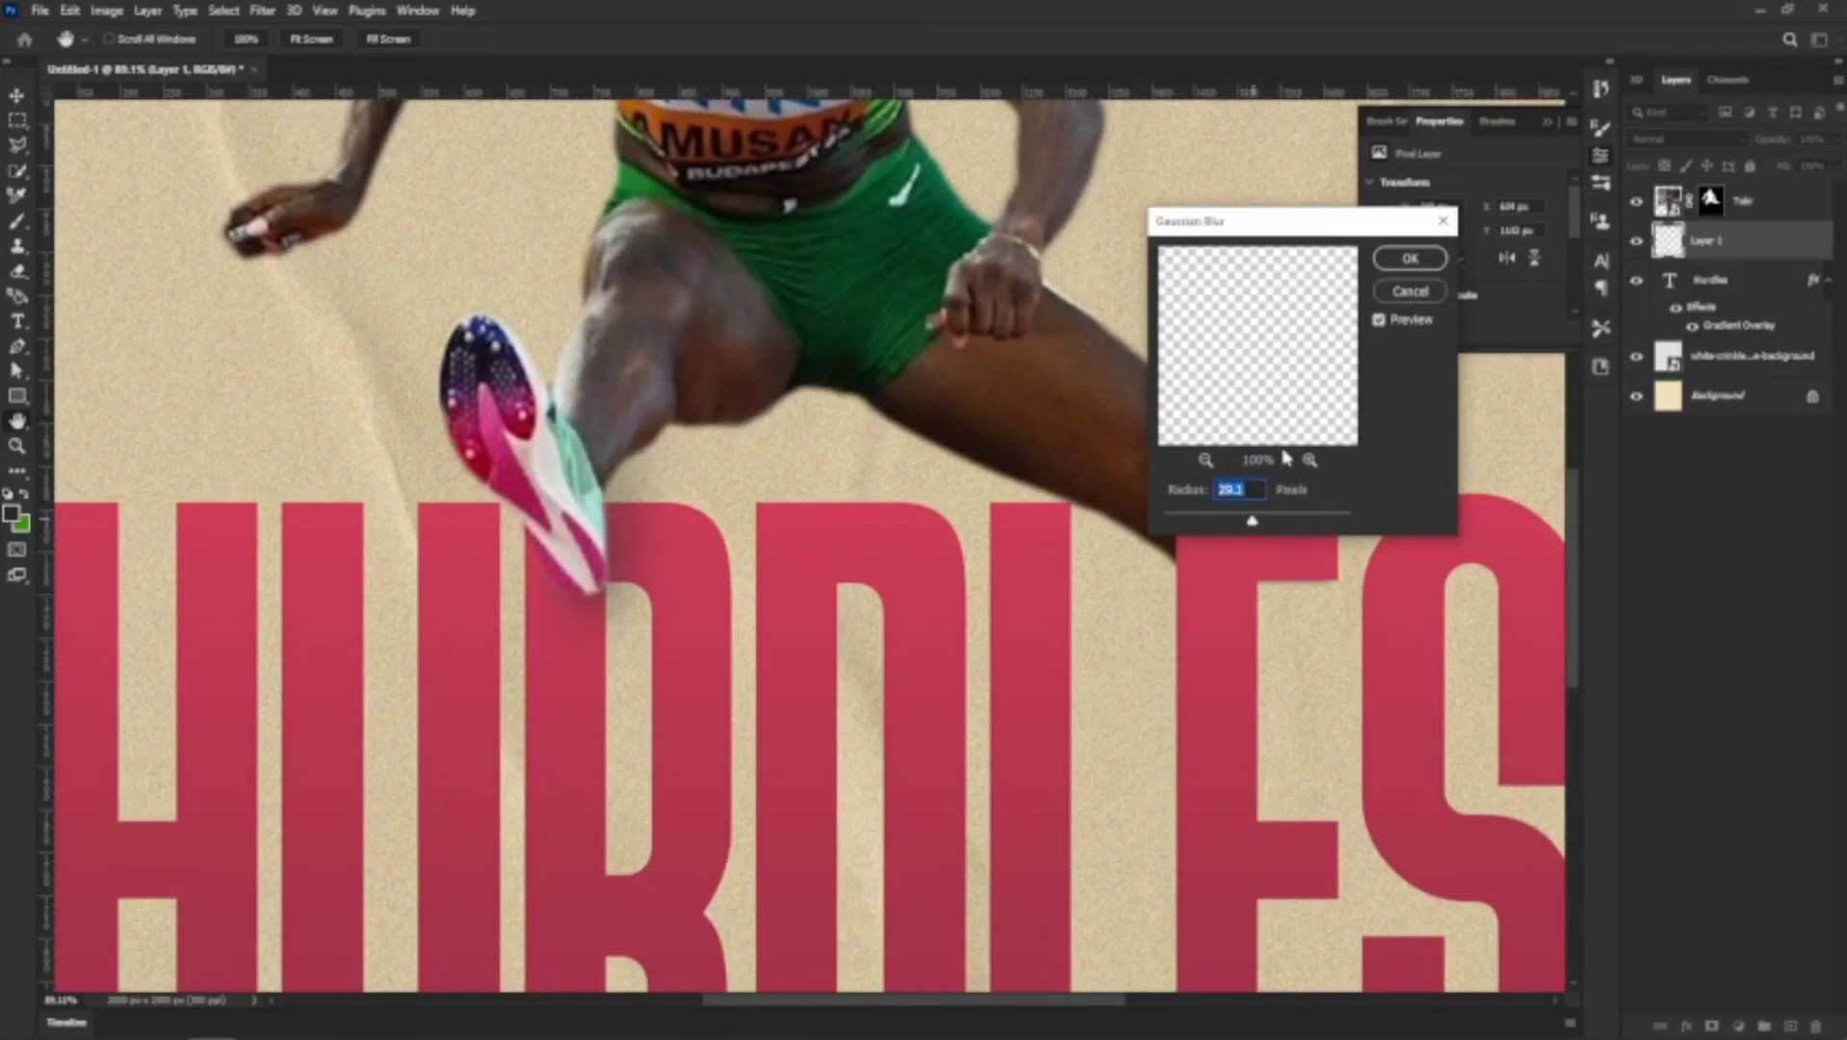
{"action": "left_click", "coordinate": [1409, 258]}
{"action": "key", "text": "v"}
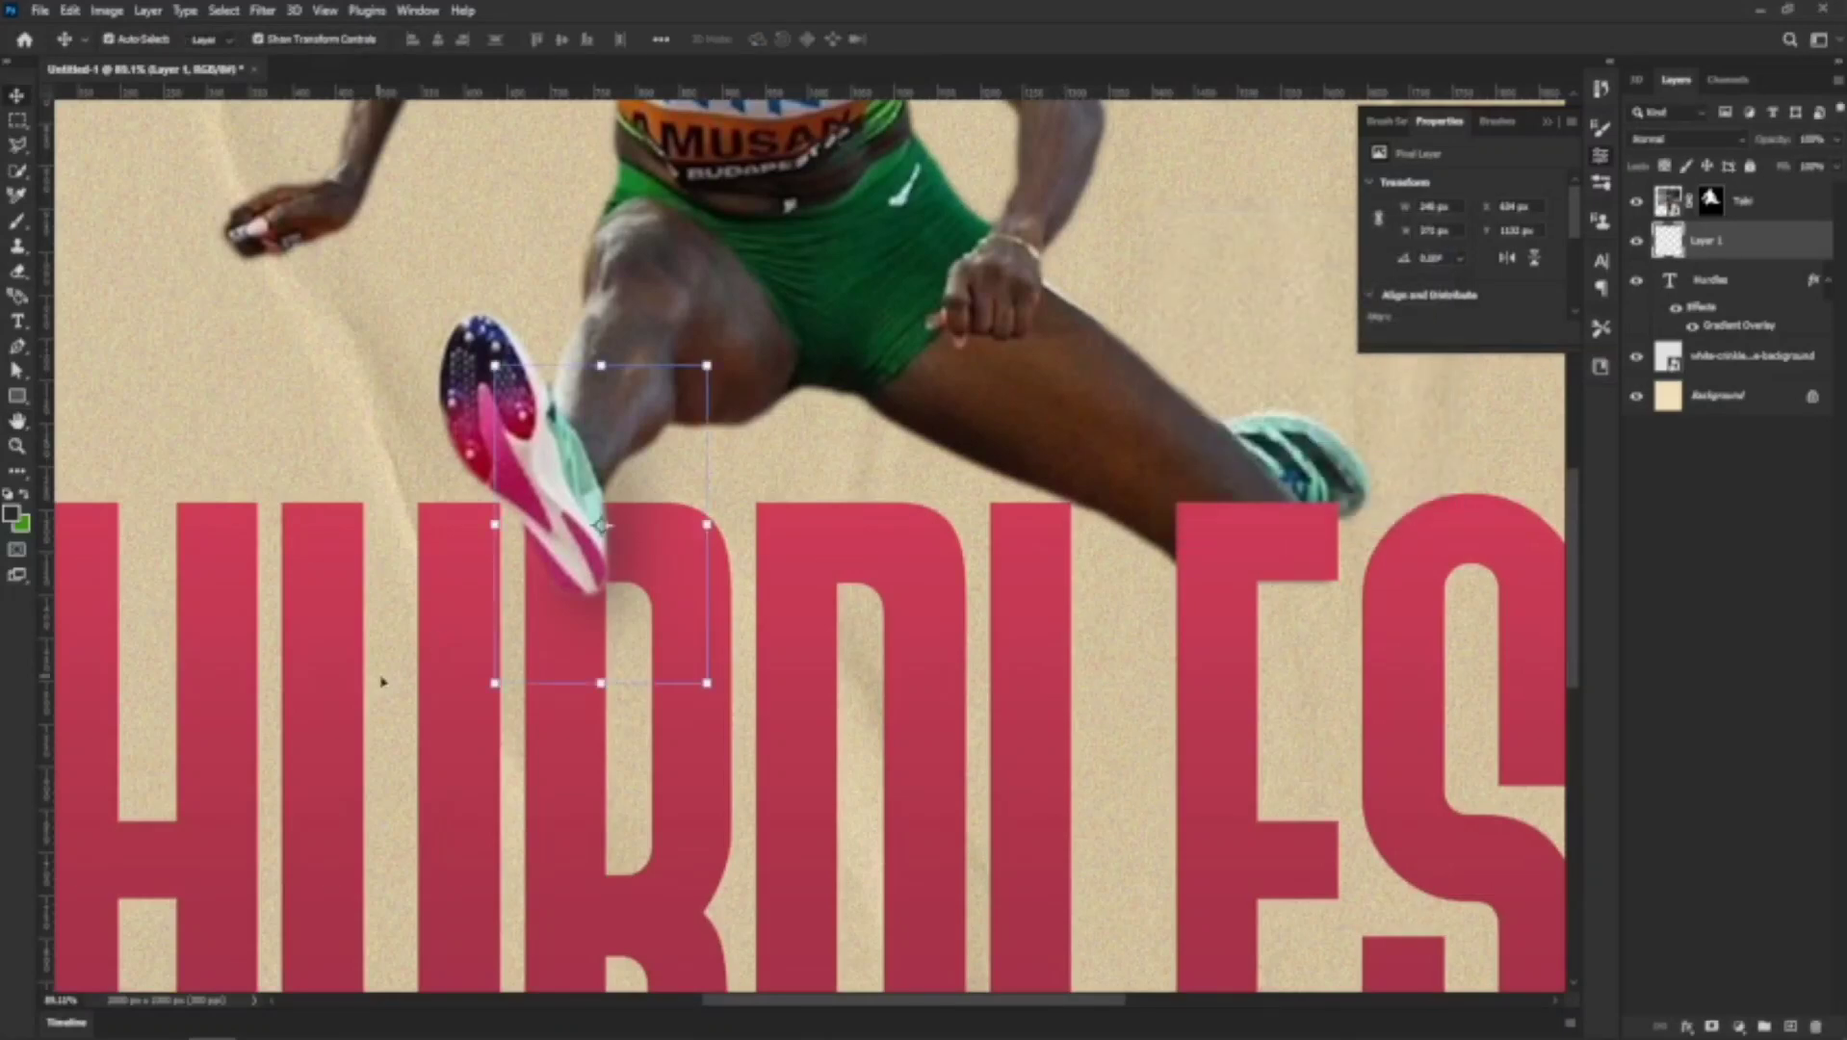
Deselect the shadow layer and examine how the softened shoe shadow reads against the whole flier
{"action": "scroll", "coordinate": [487, 619], "scroll_direction": "down", "scroll_amount": 4}
{"action": "scroll", "coordinate": [485, 621], "scroll_direction": "up", "scroll_amount": 3}
{"action": "scroll", "coordinate": [484, 621], "scroll_direction": "down", "scroll_amount": 4}
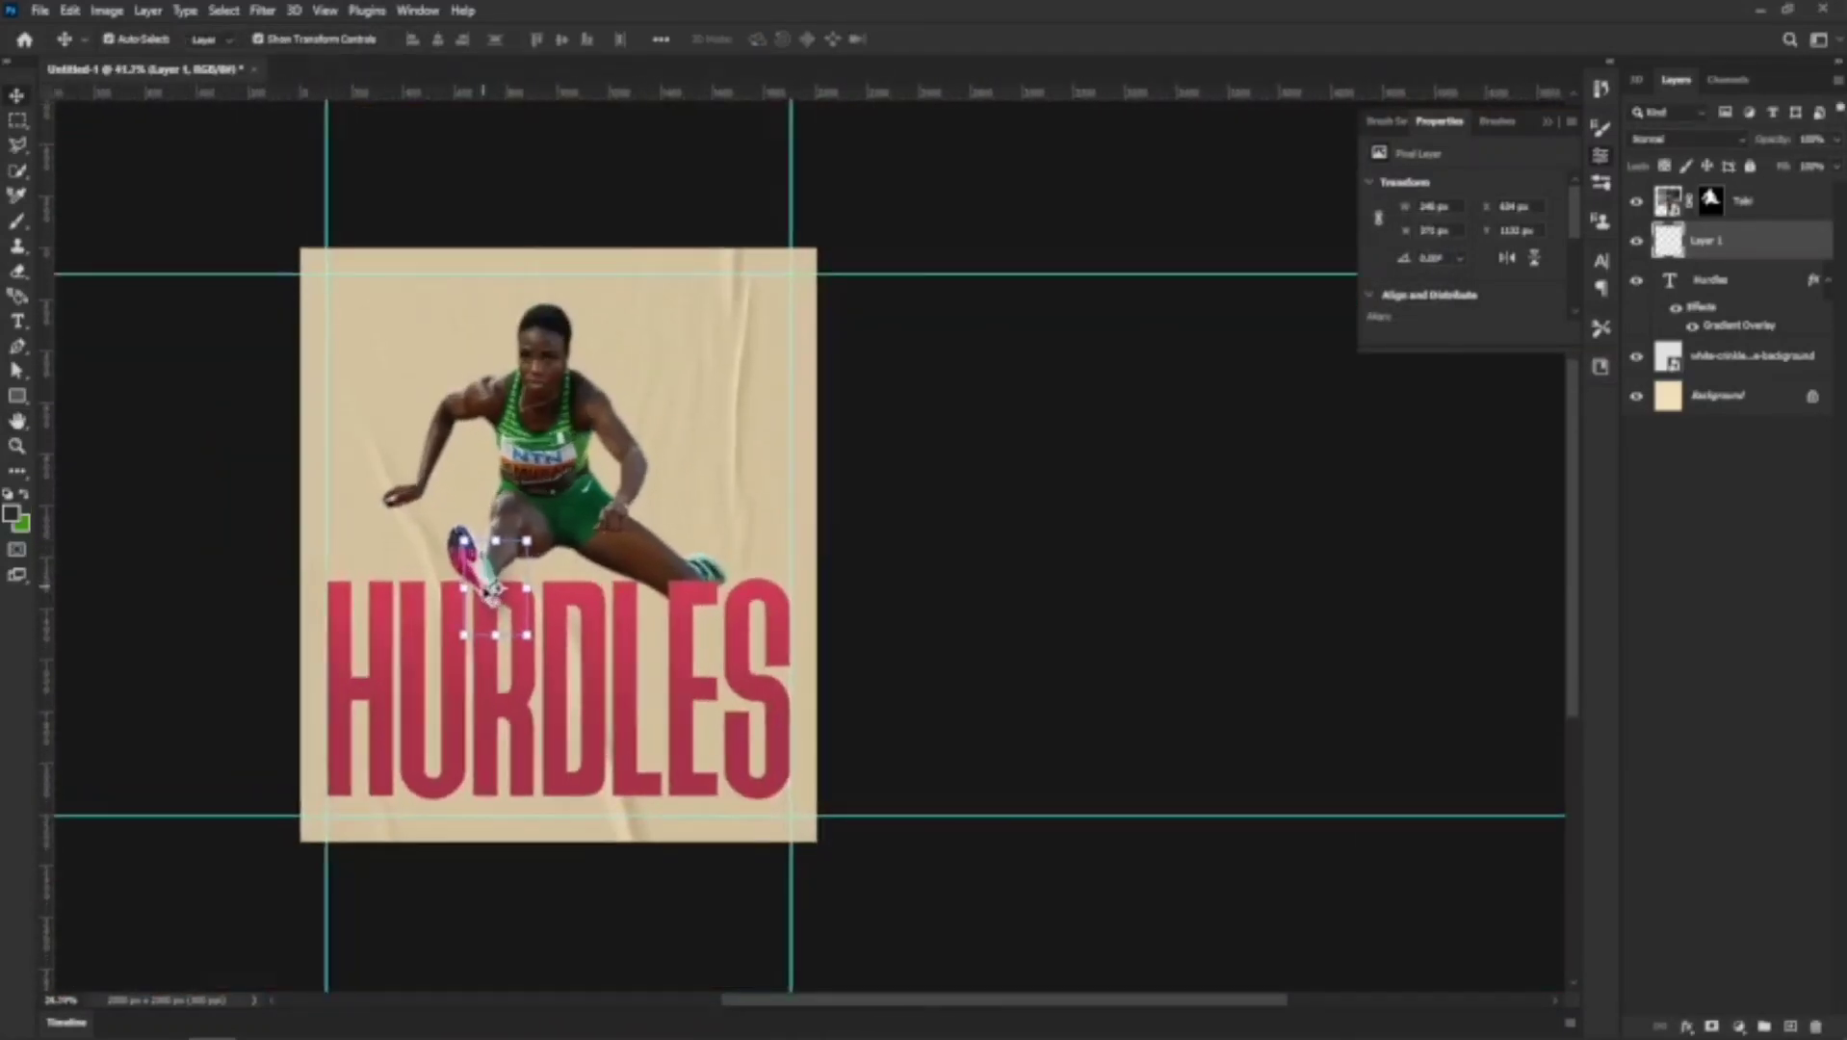
{"action": "scroll", "coordinate": [499, 578], "scroll_direction": "up", "scroll_amount": 2}
{"action": "scroll", "coordinate": [503, 592], "scroll_direction": "down", "scroll_amount": 1}
{"action": "scroll", "coordinate": [503, 590], "scroll_direction": "up", "scroll_amount": 1}
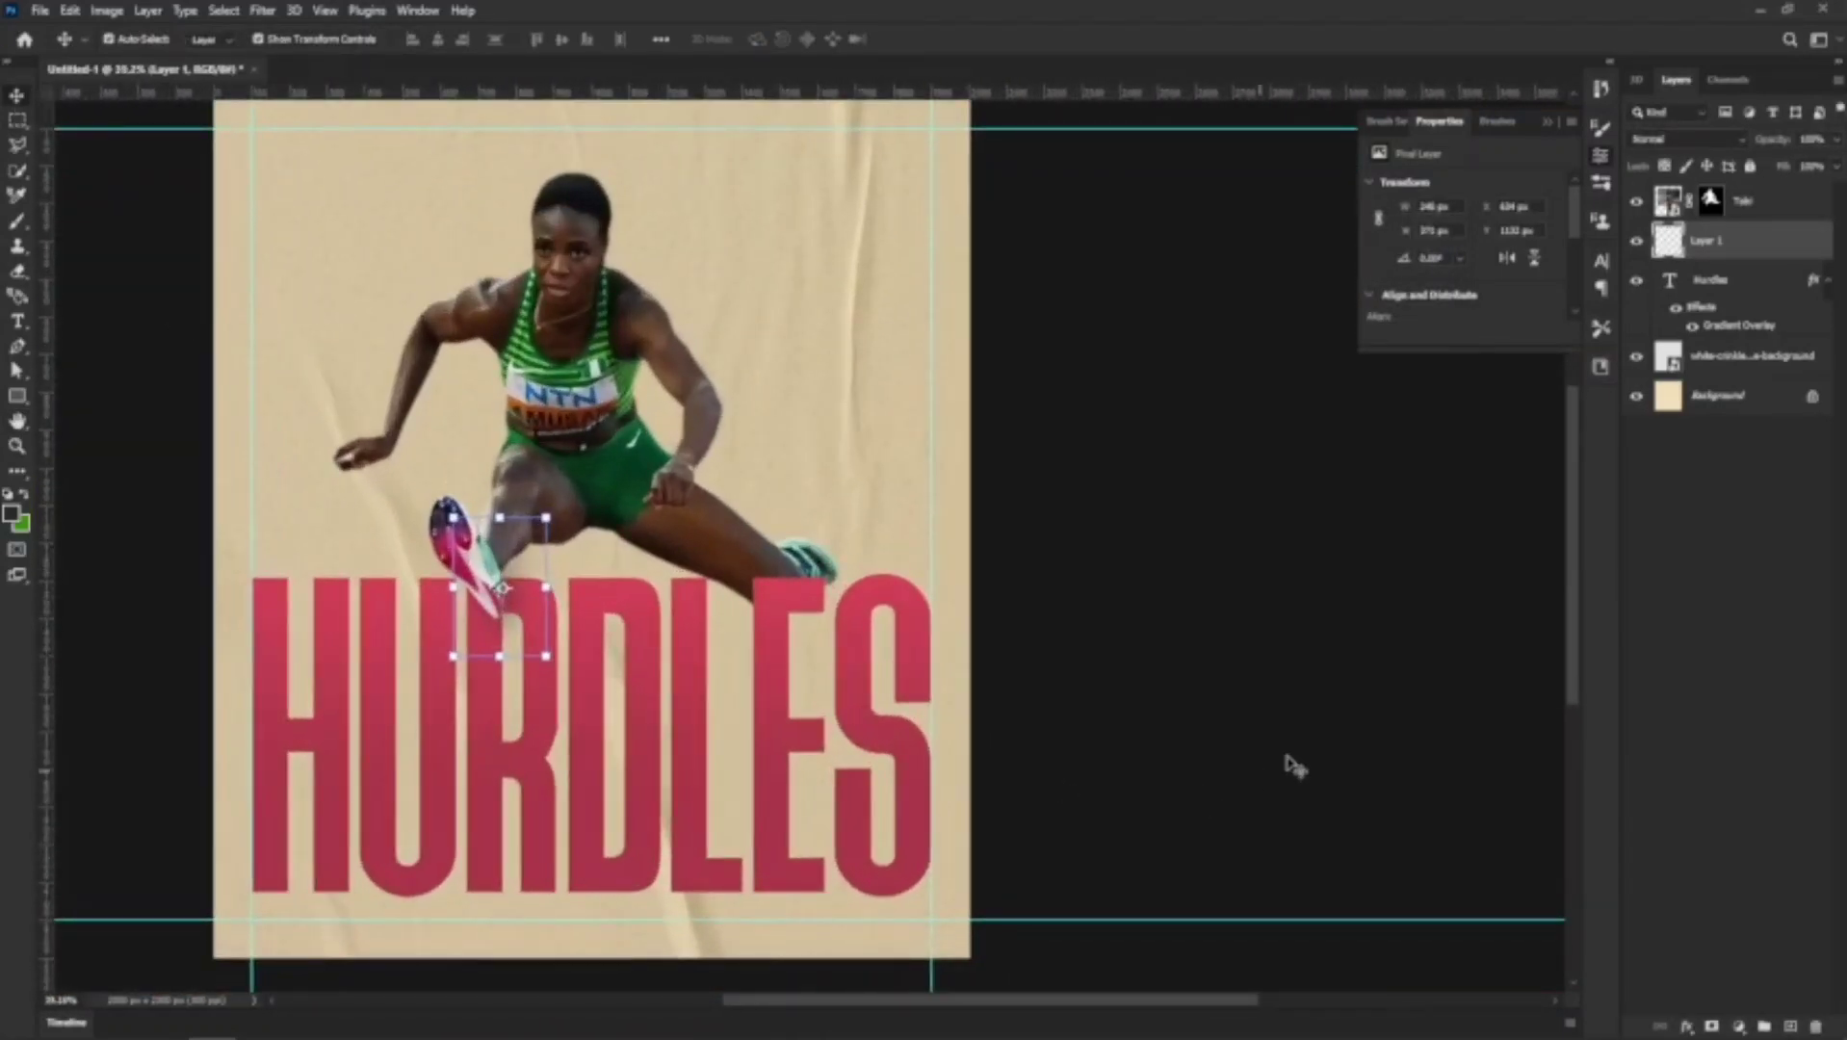
{"action": "left_click", "coordinate": [1298, 590]}
{"action": "scroll", "coordinate": [846, 545], "scroll_direction": "down", "scroll_amount": 2}
{"action": "scroll", "coordinate": [770, 578], "scroll_direction": "up", "scroll_amount": 2}
{"action": "scroll", "coordinate": [708, 600], "scroll_direction": "down", "scroll_amount": 1}
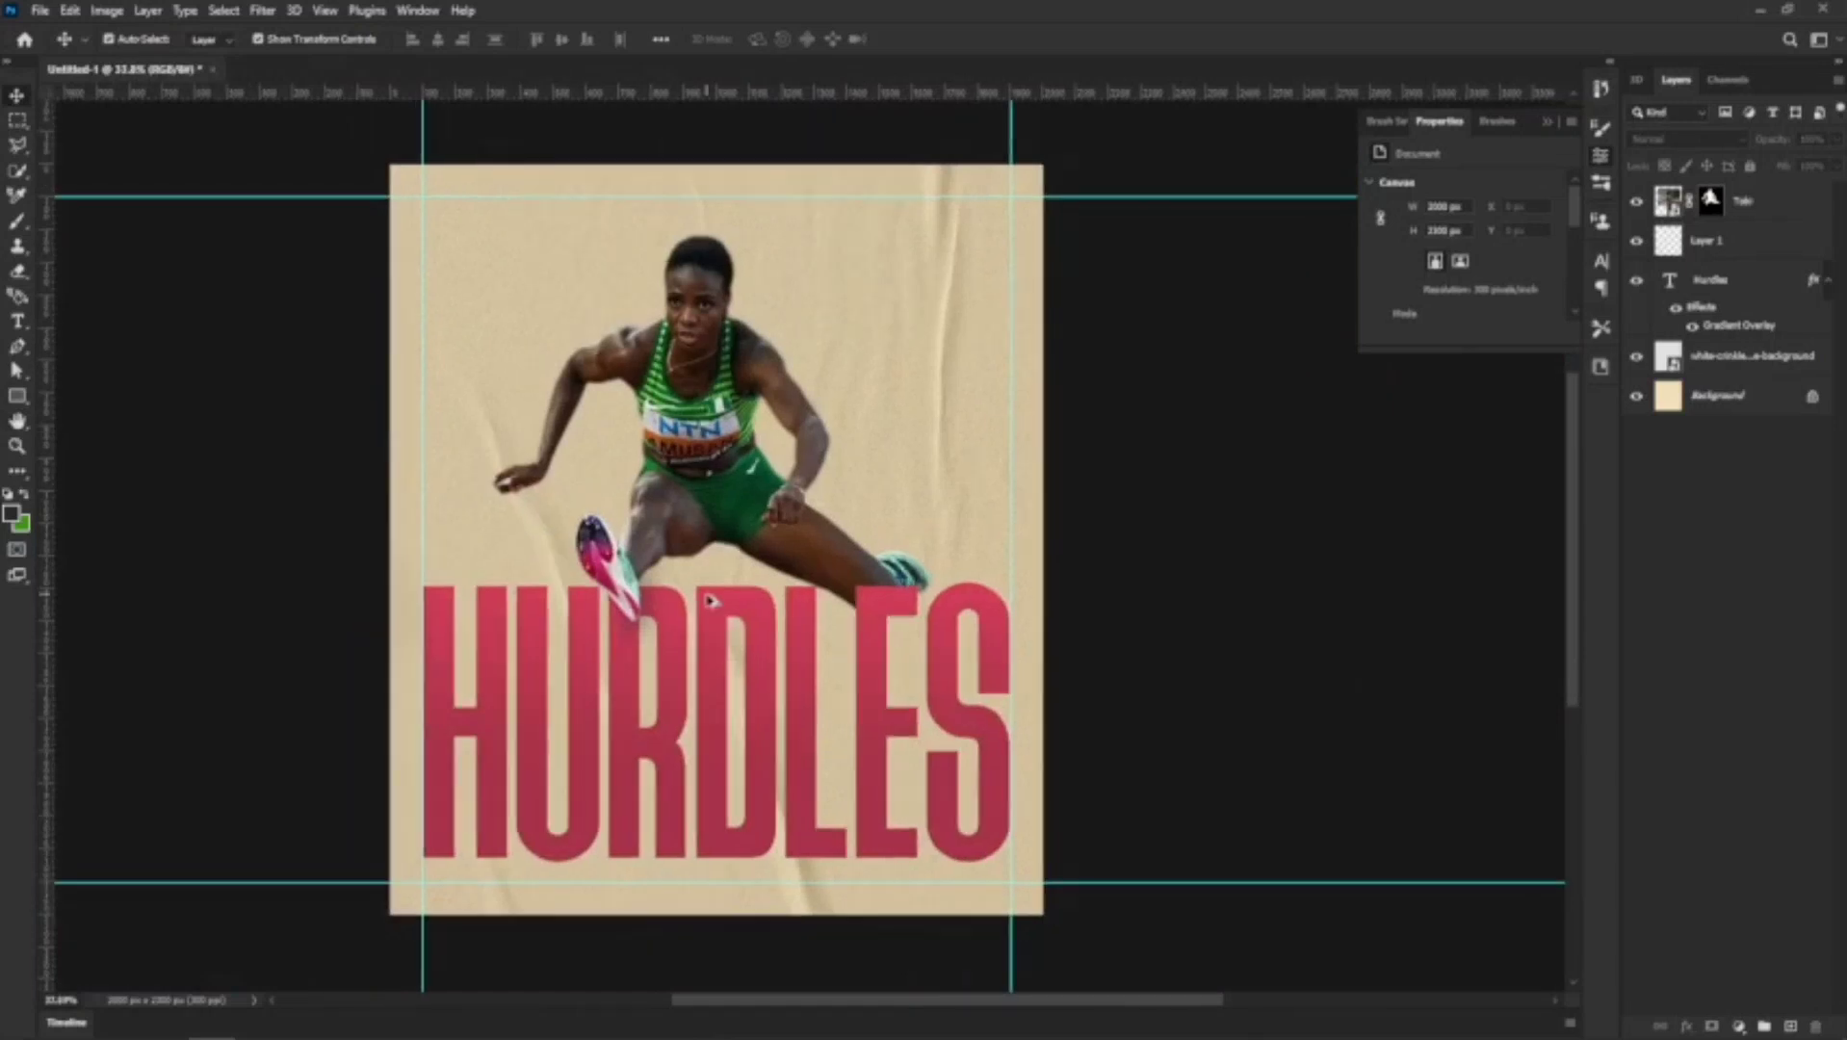
{"action": "scroll", "coordinate": [725, 395], "scroll_direction": "up", "scroll_amount": 1}
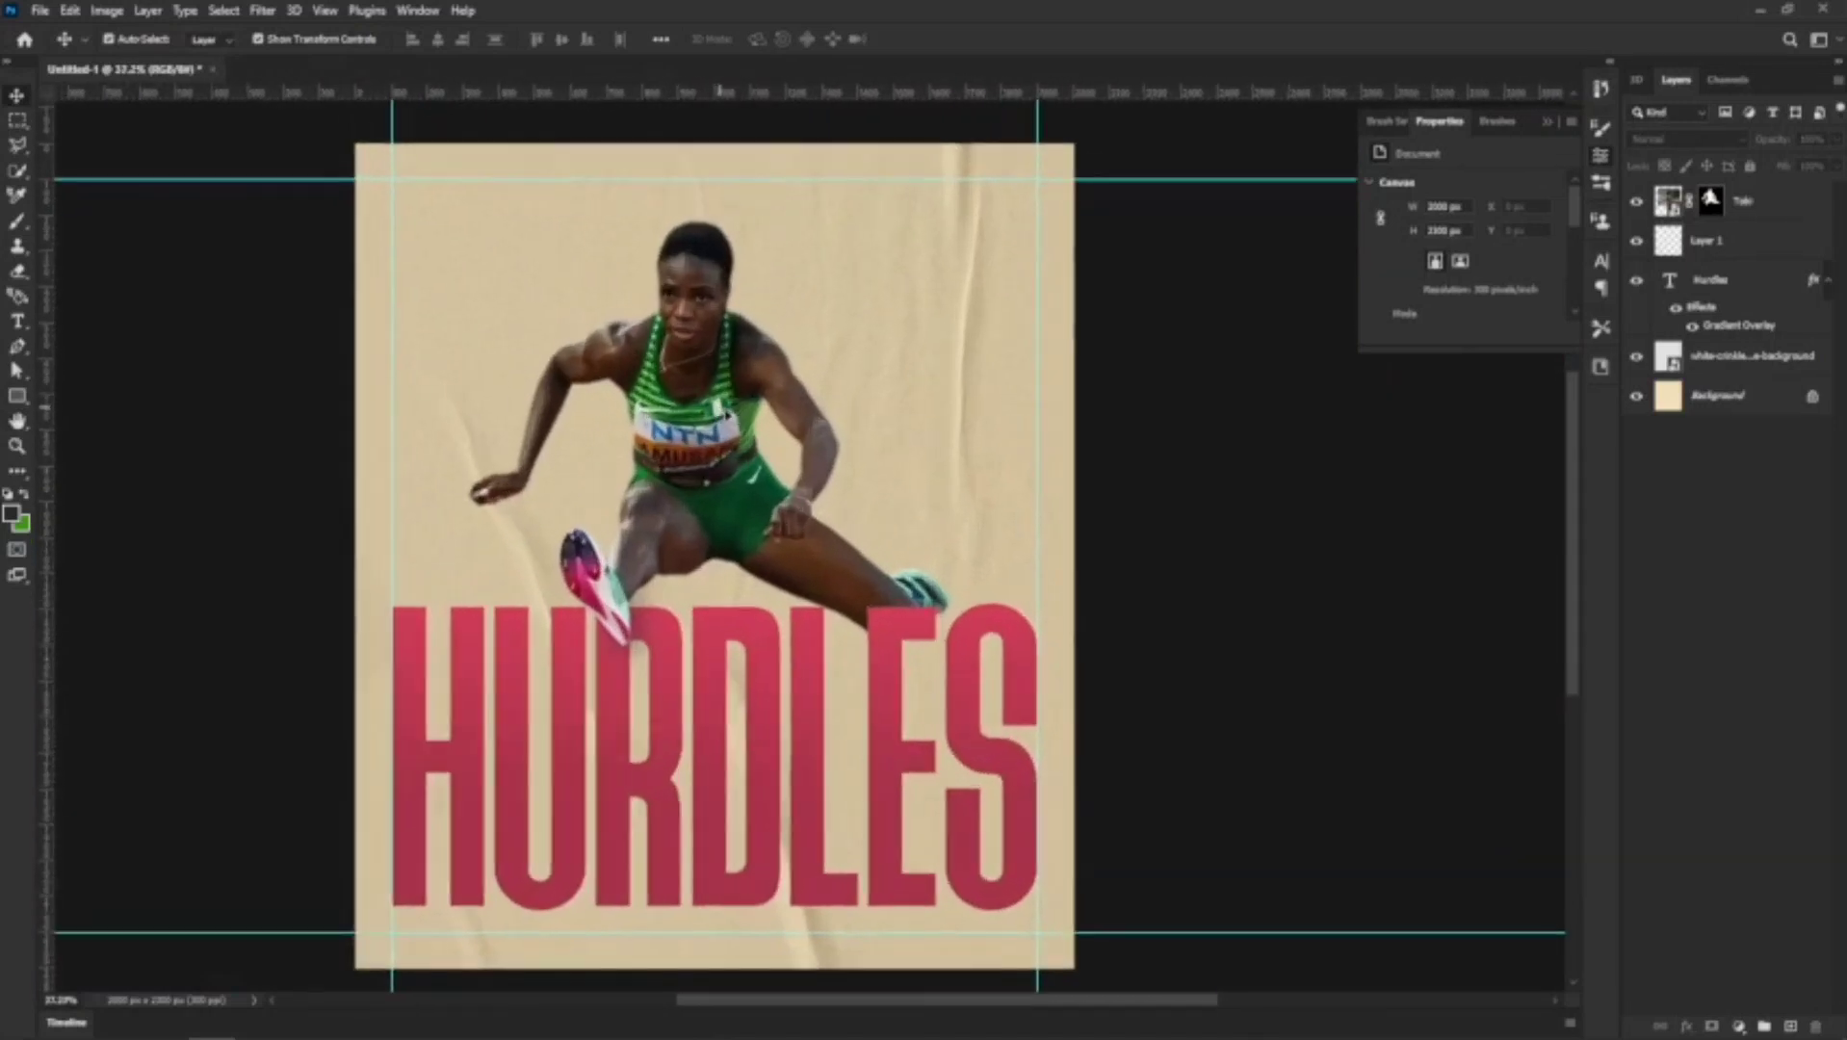
Open the athlete layer in the Camera Raw Filter
{"action": "left_click", "coordinate": [1676, 197]}
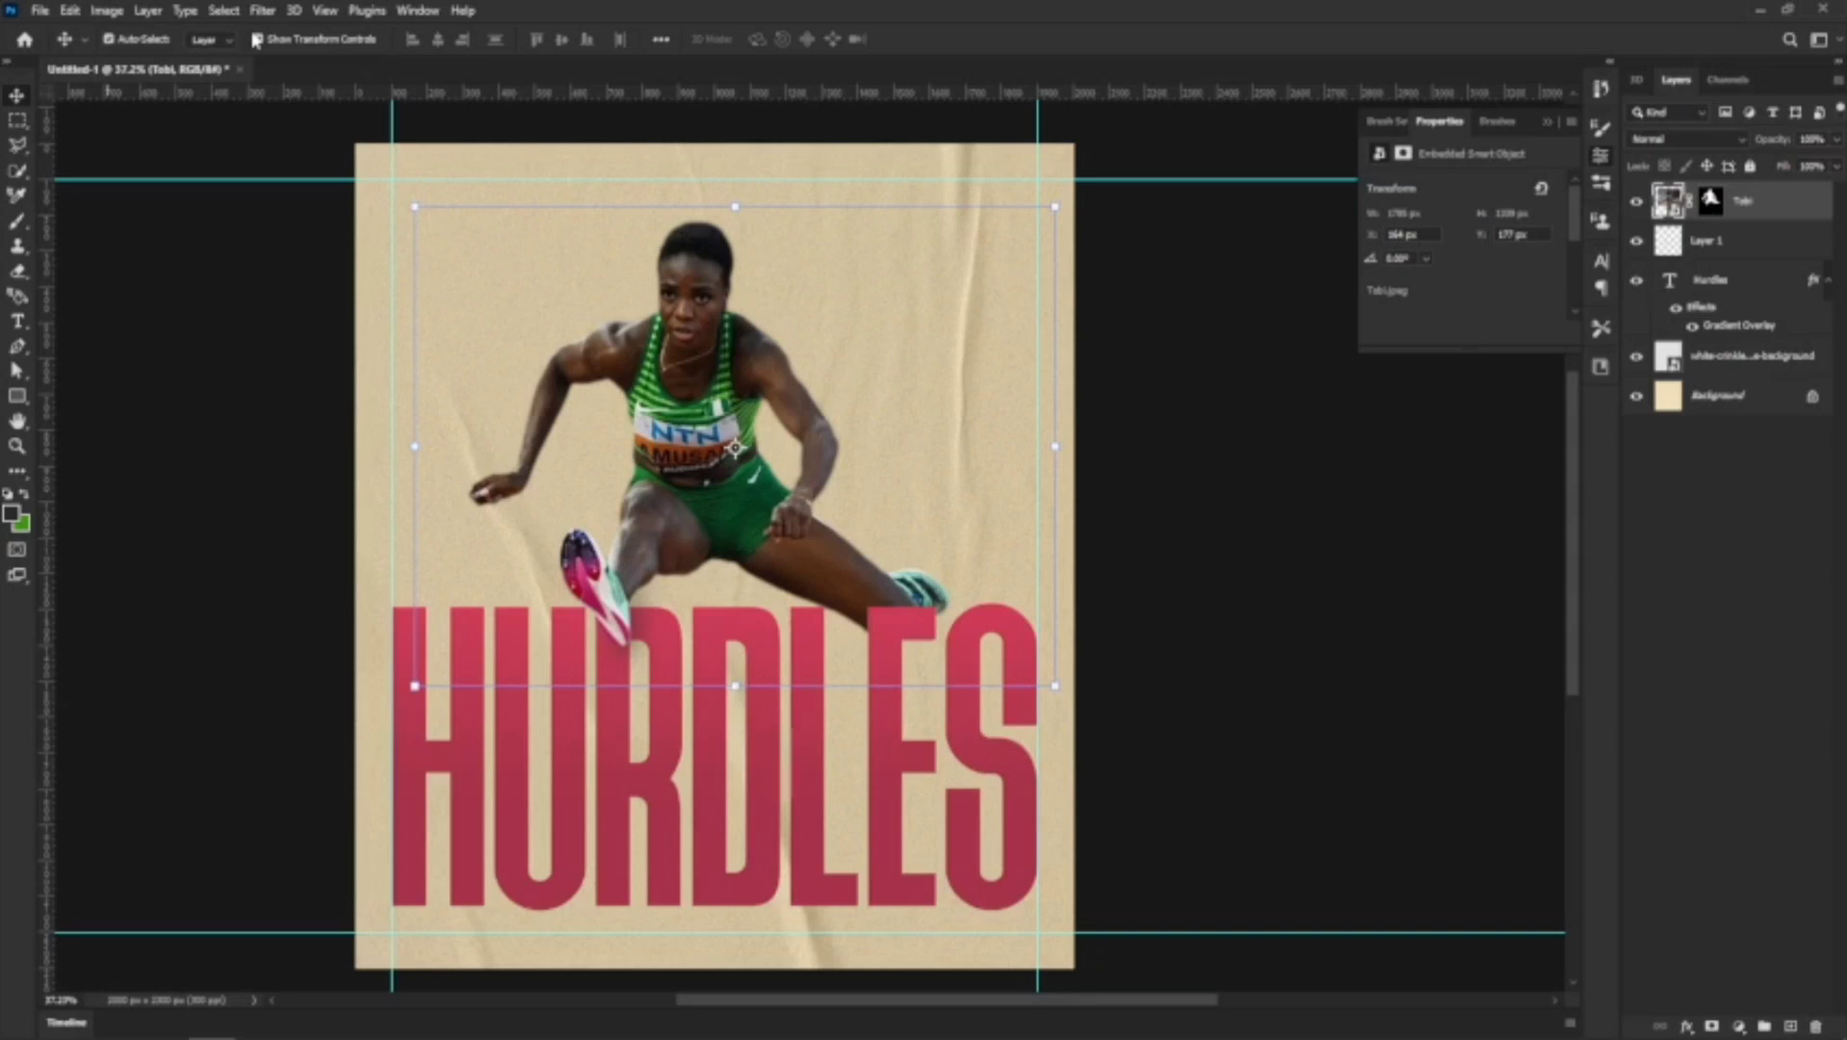
{"action": "left_click", "coordinate": [258, 9]}
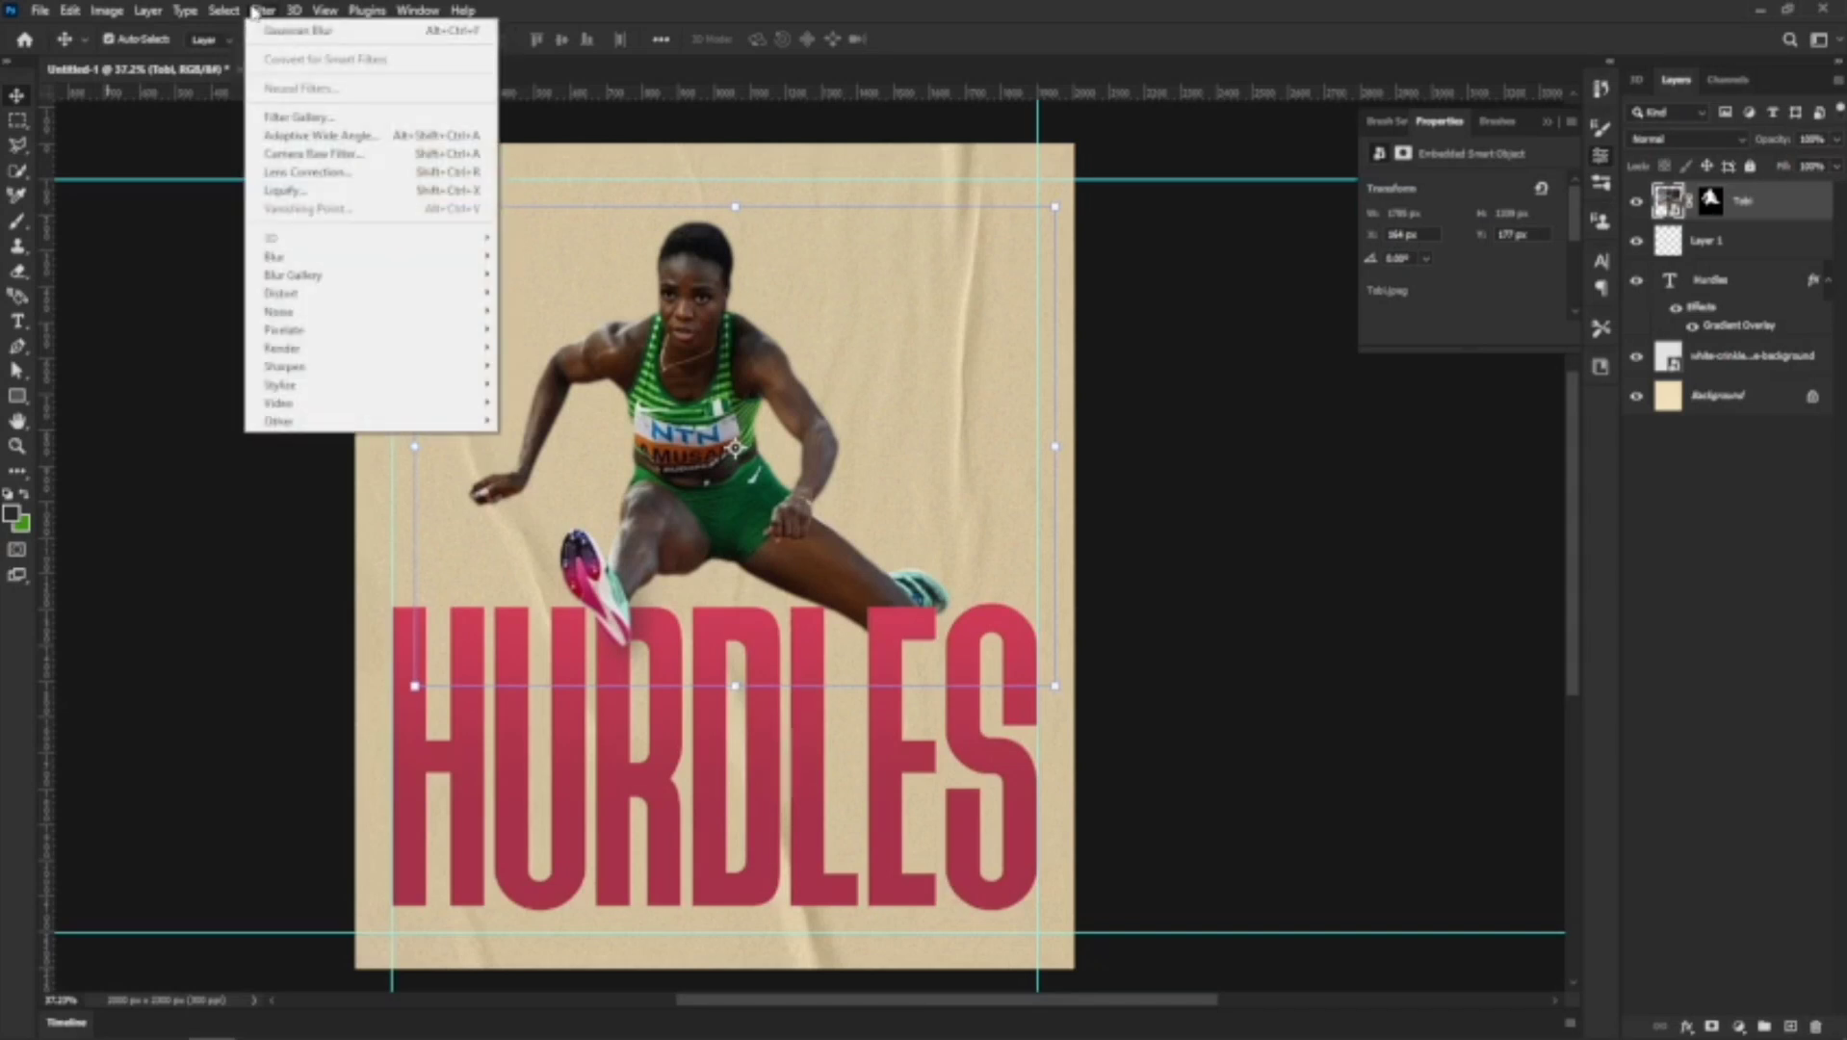
{"action": "left_click", "coordinate": [255, 11]}
{"action": "left_click", "coordinate": [304, 155]}
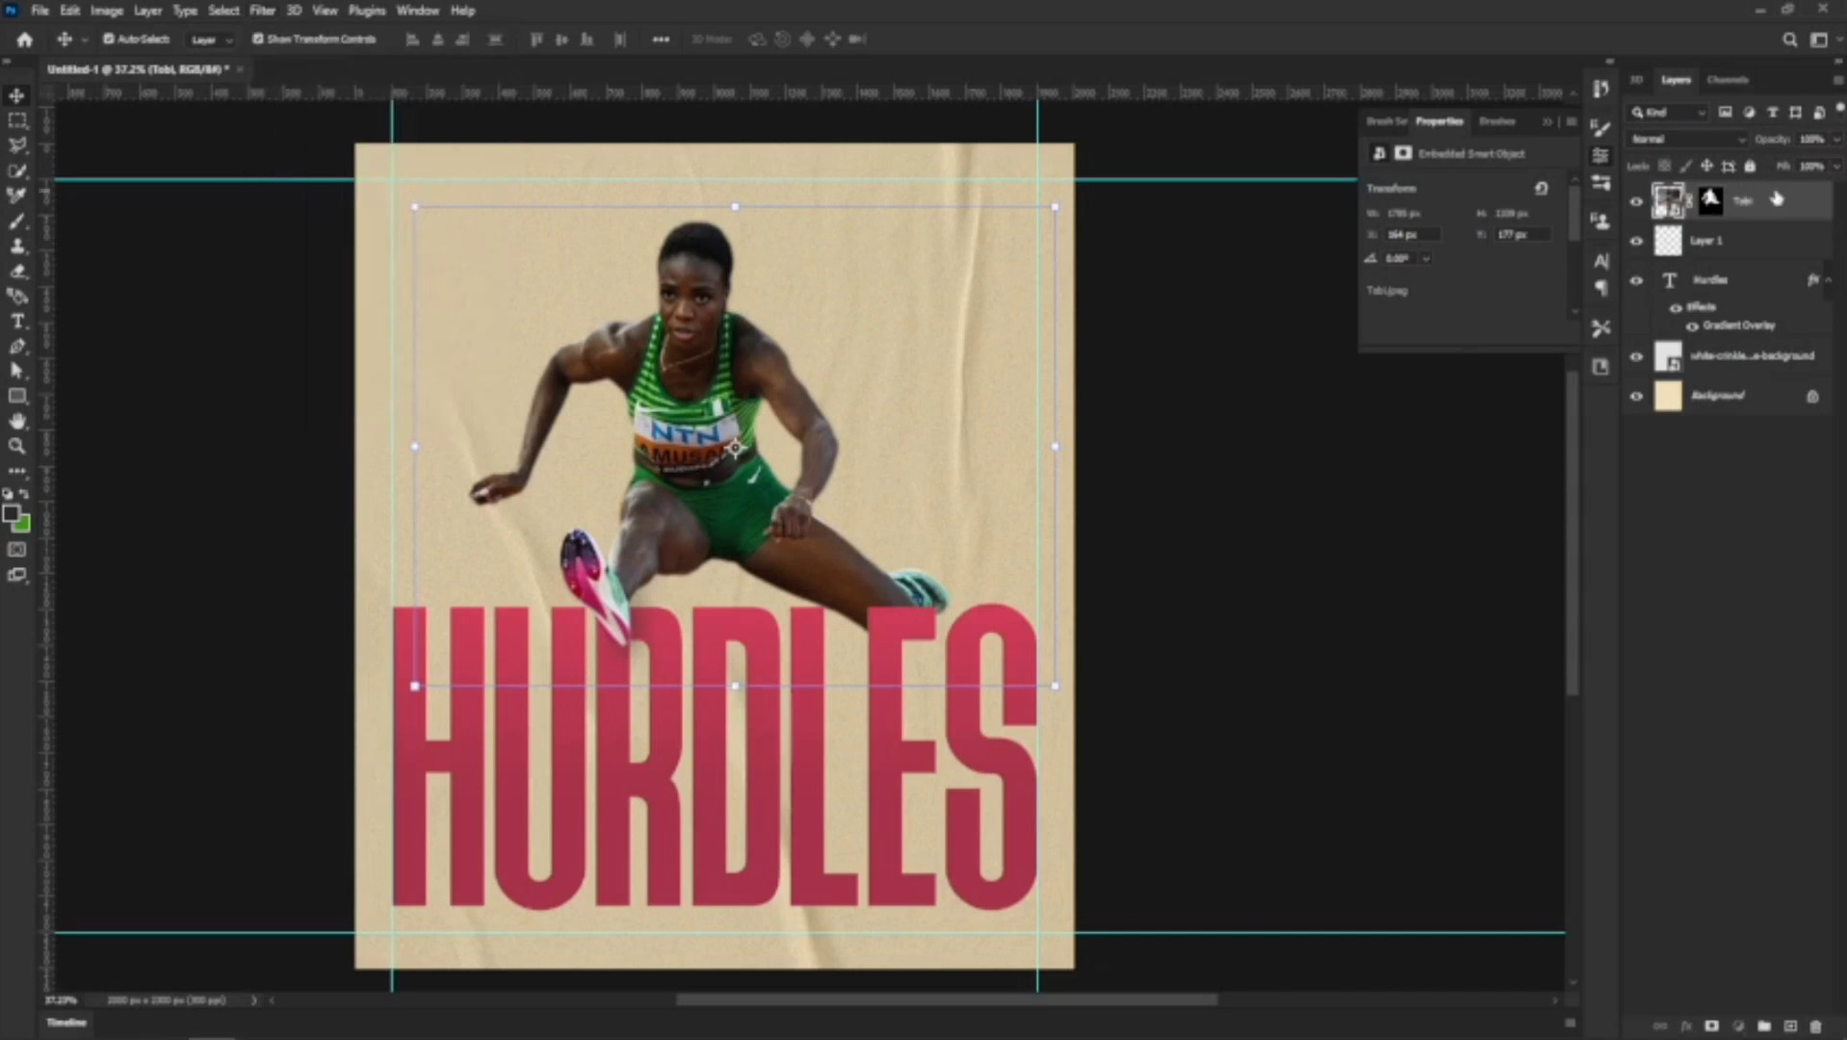
{"action": "left_click", "coordinate": [261, 11]}
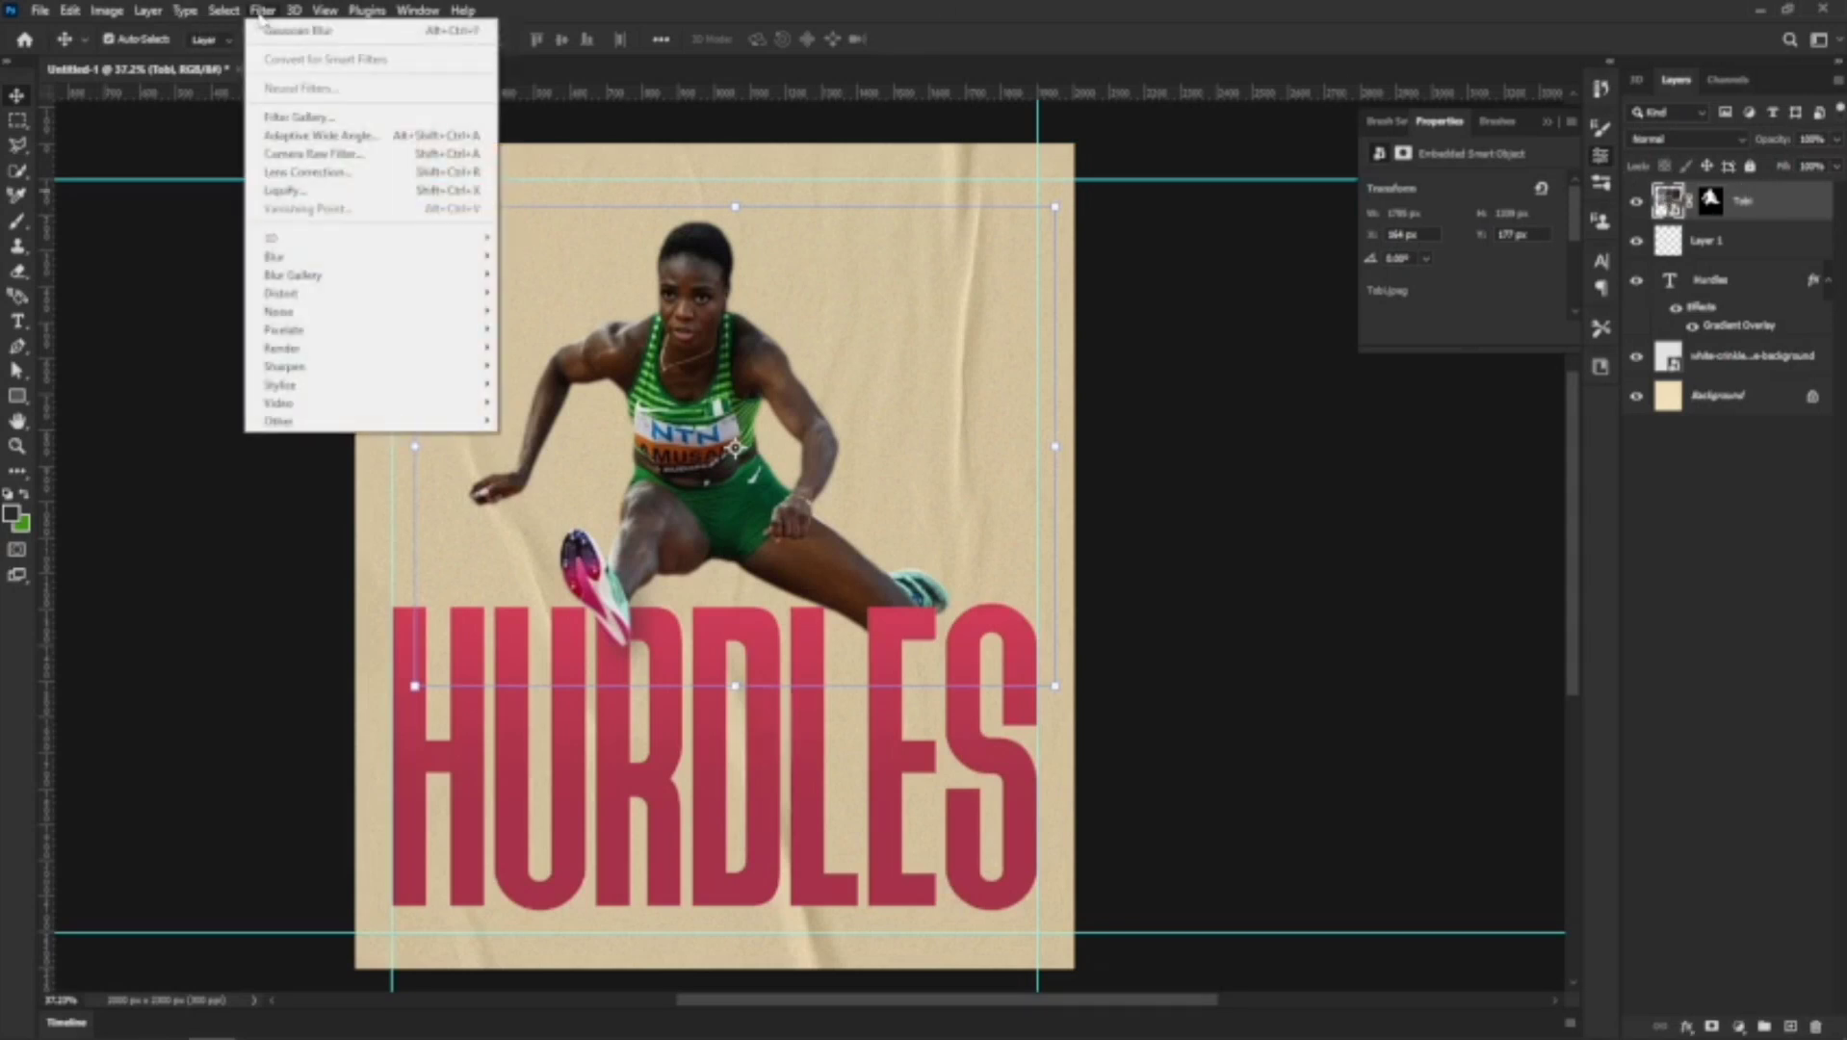
{"action": "left_click", "coordinate": [319, 155]}
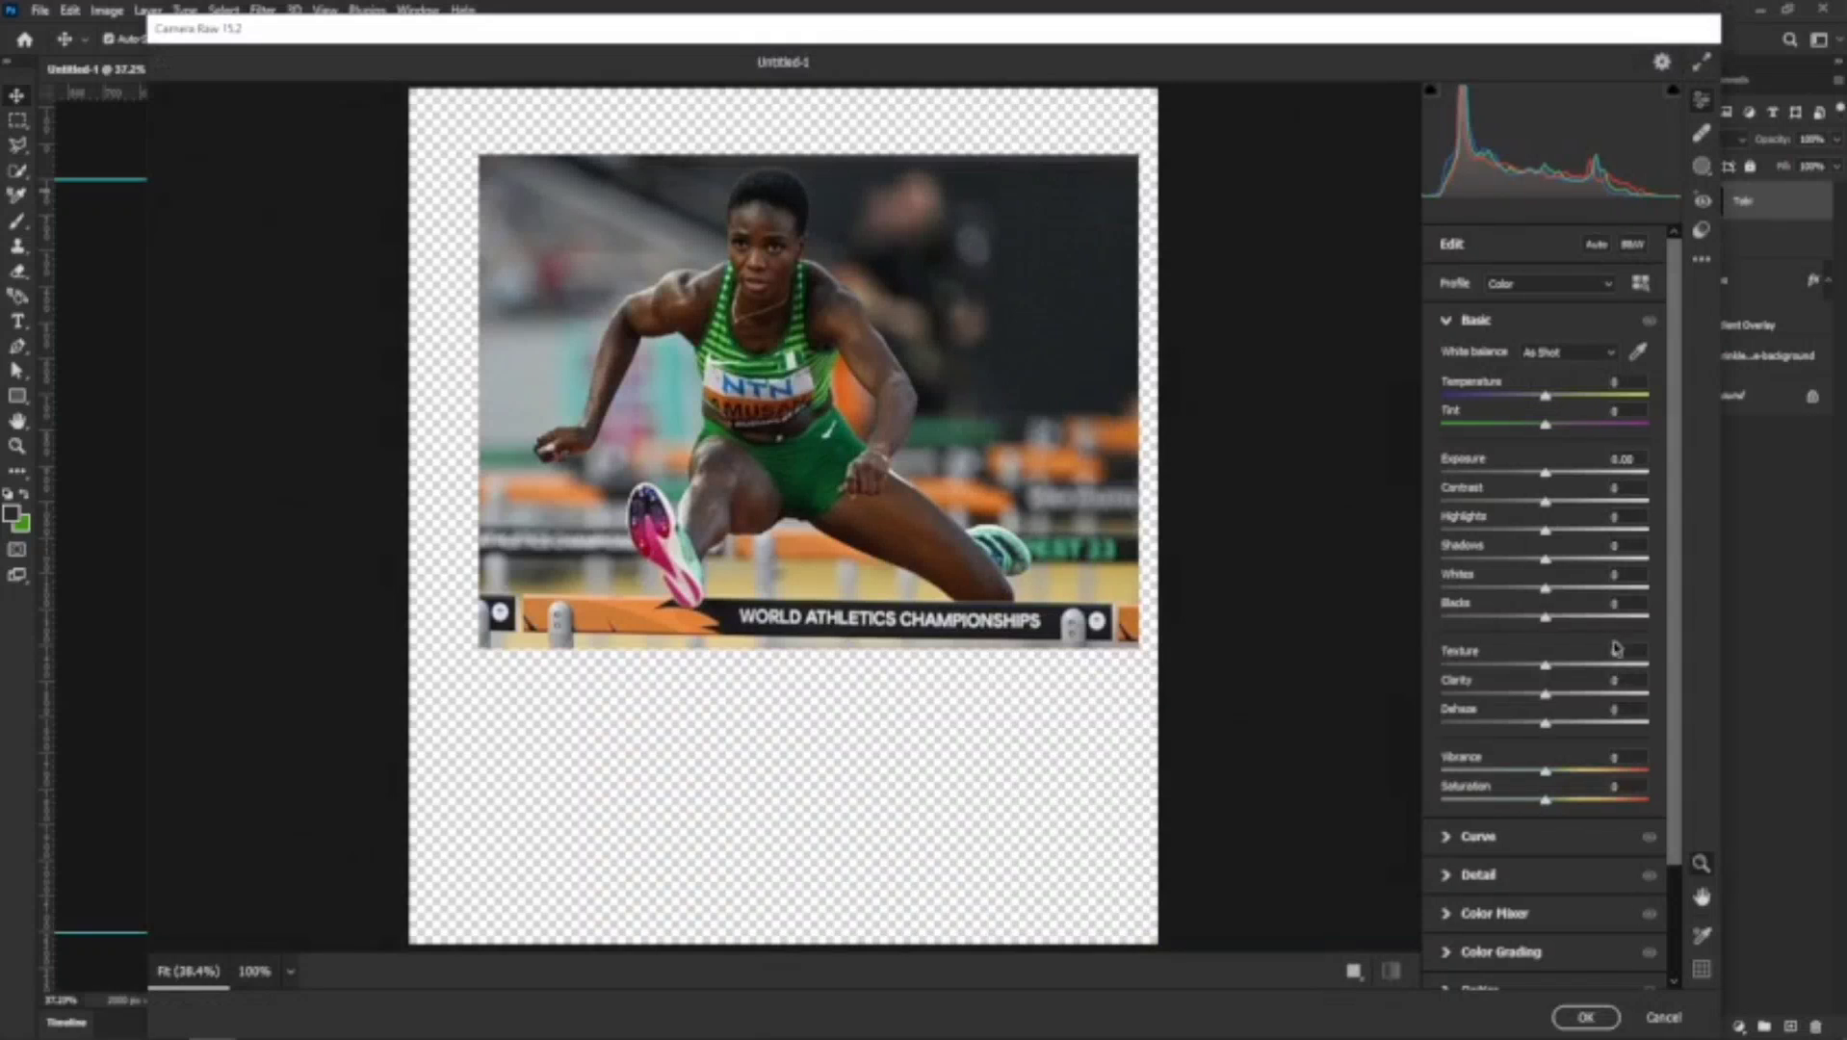
Set the athlete's Texture to about -9, Clarity to +63 and Dehaze to +47, and apply the filter
{"action": "left_click_drag", "start_coordinate": [1549, 674], "coordinate": [1612, 674]}
{"action": "mouse_move", "coordinate": [1550, 698]}
{"action": "left_mouse_down"}
{"action": "mouse_move", "coordinate": [1626, 698]}
{"action": "mouse_move", "coordinate": [1551, 677]}
{"action": "left_mouse_up"}
{"action": "left_click_drag", "start_coordinate": [1540, 676], "coordinate": [1592, 730]}
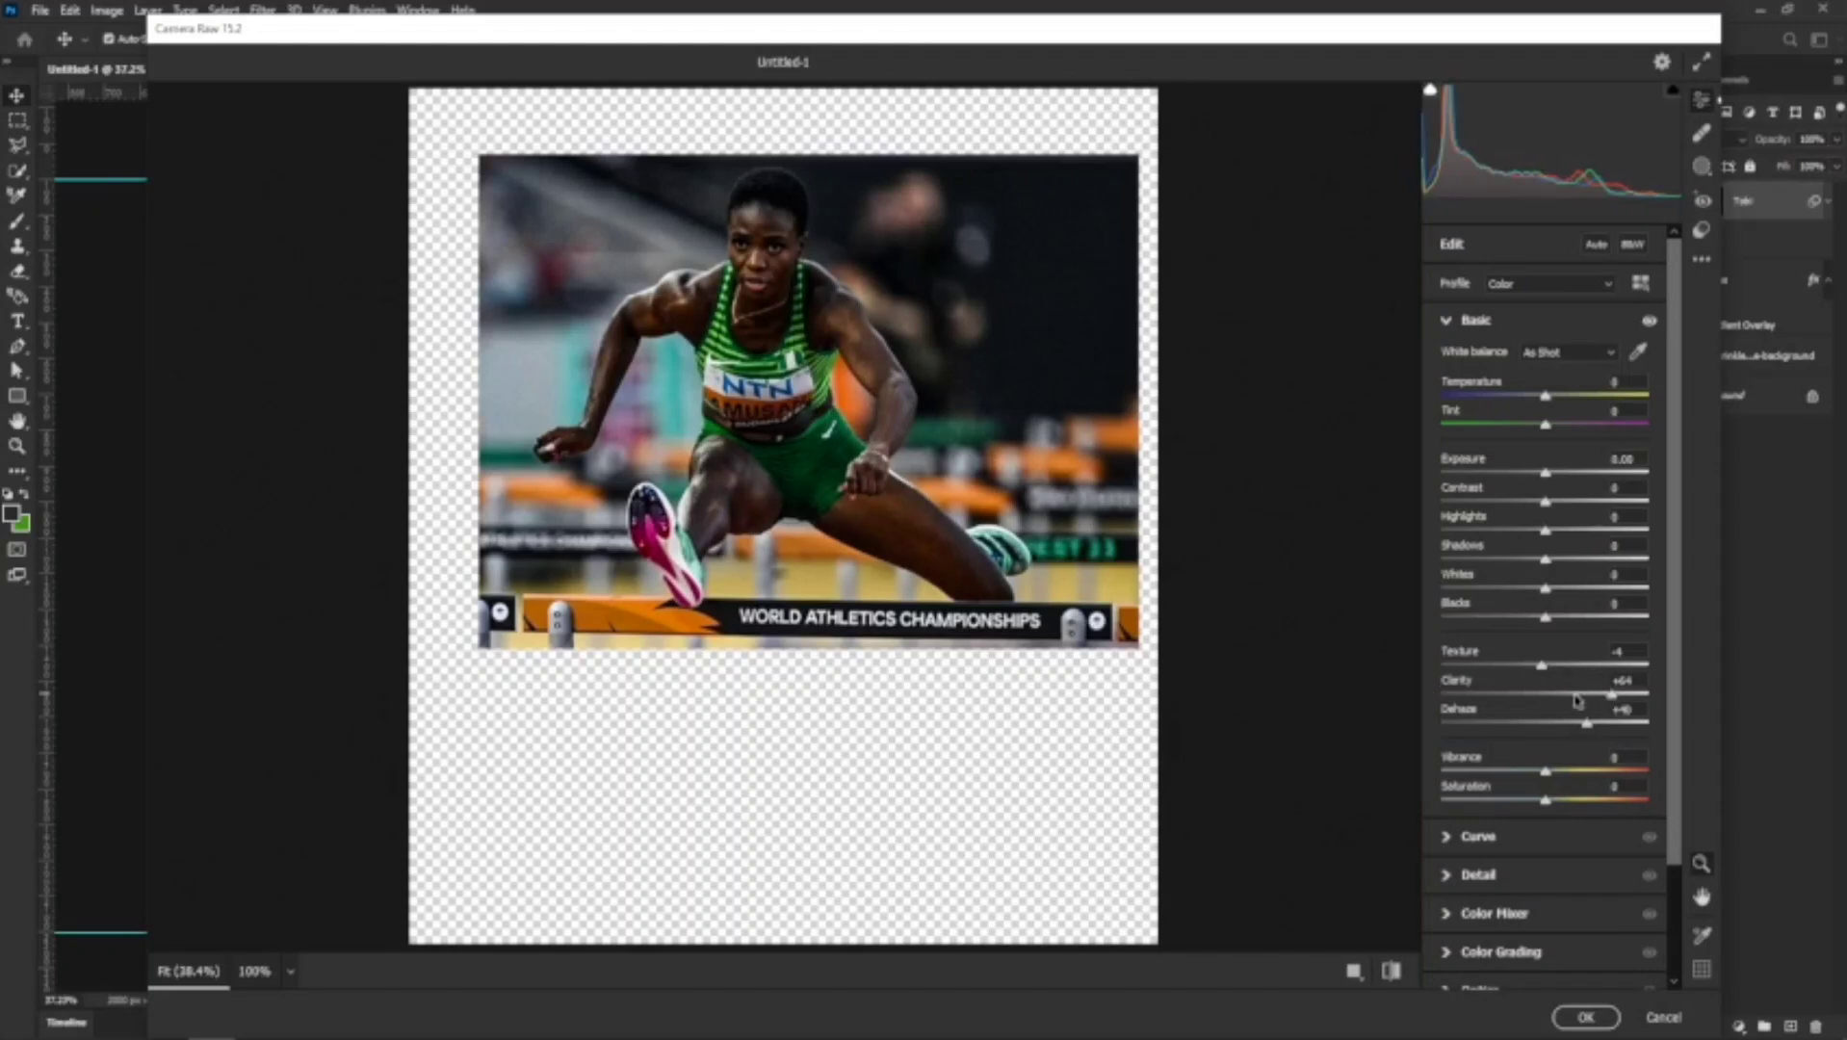
{"action": "left_click_drag", "start_coordinate": [1589, 730], "coordinate": [1600, 734]}
{"action": "scroll", "coordinate": [1544, 676], "scroll_direction": "down", "scroll_amount": 1}
{"action": "left_click_drag", "start_coordinate": [1543, 675], "coordinate": [1509, 689]}
{"action": "mouse_move", "coordinate": [1594, 724]}
{"action": "left_mouse_down"}
{"action": "mouse_move", "coordinate": [1624, 729]}
{"action": "mouse_move", "coordinate": [1597, 732]}
{"action": "left_mouse_up"}
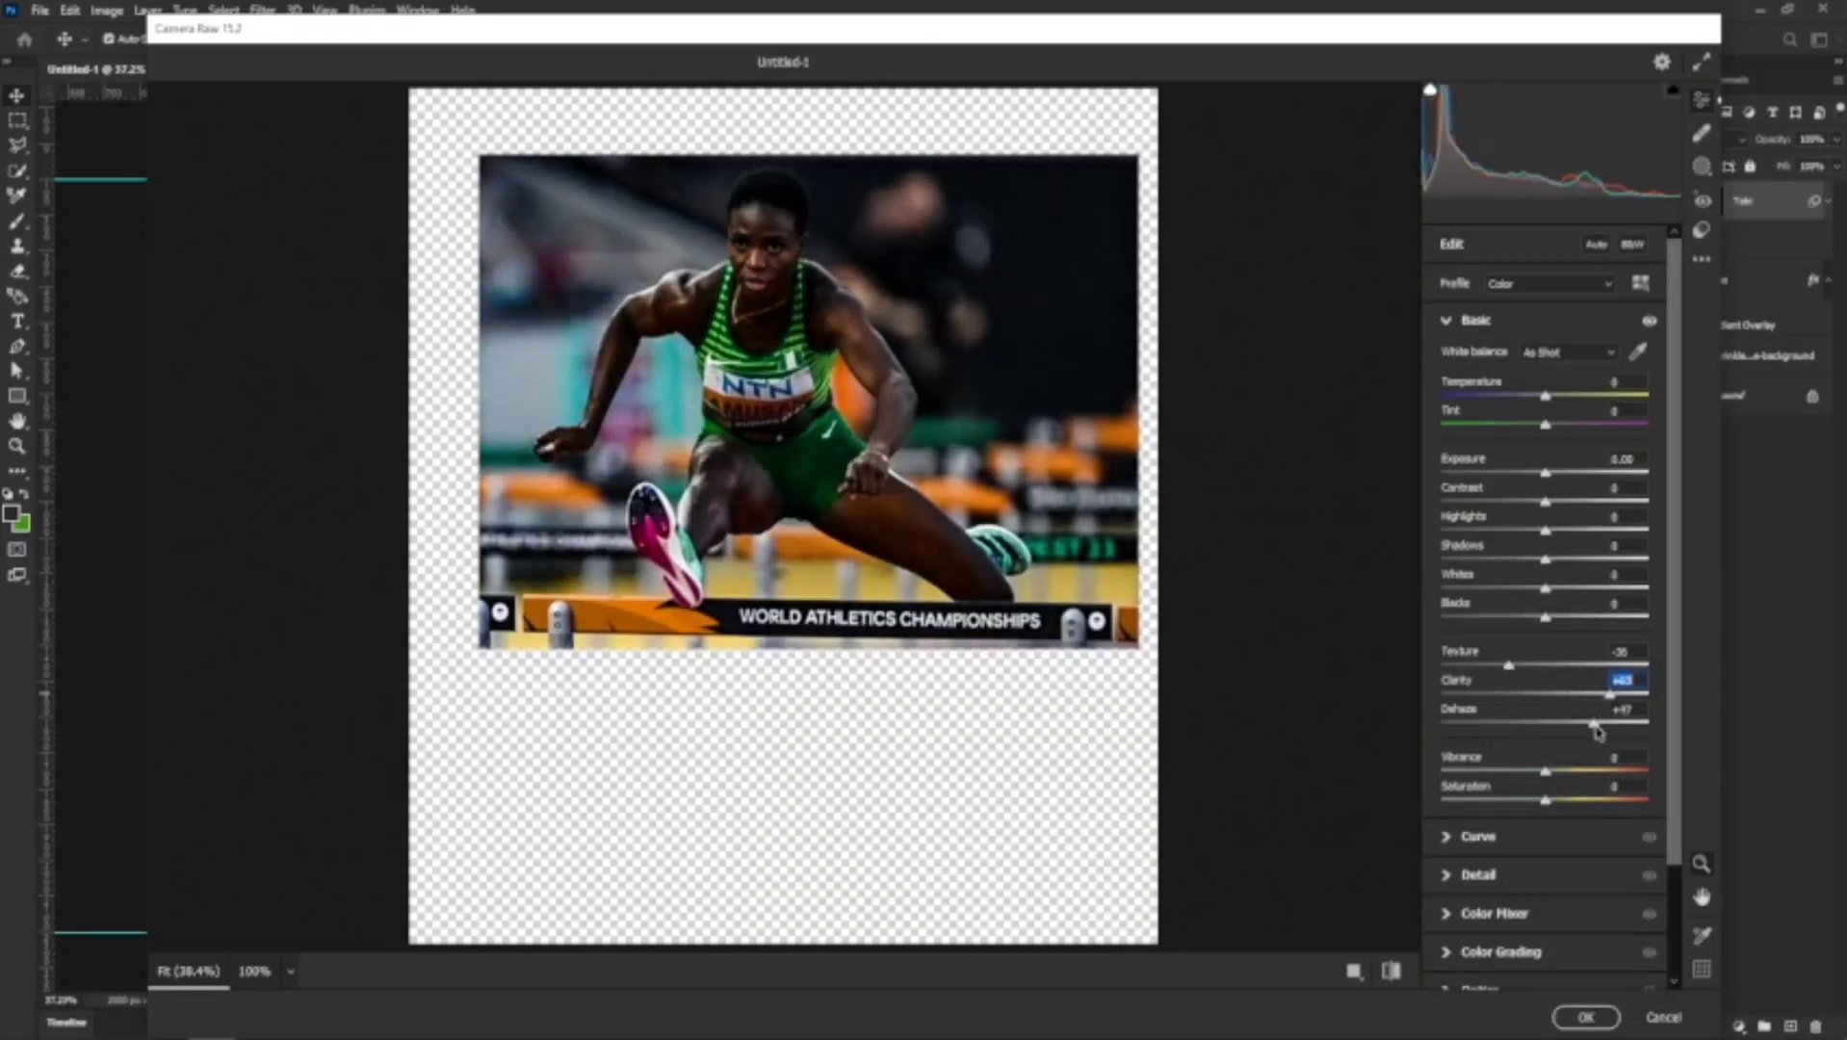
{"action": "left_click_drag", "start_coordinate": [1511, 666], "coordinate": [1539, 684]}
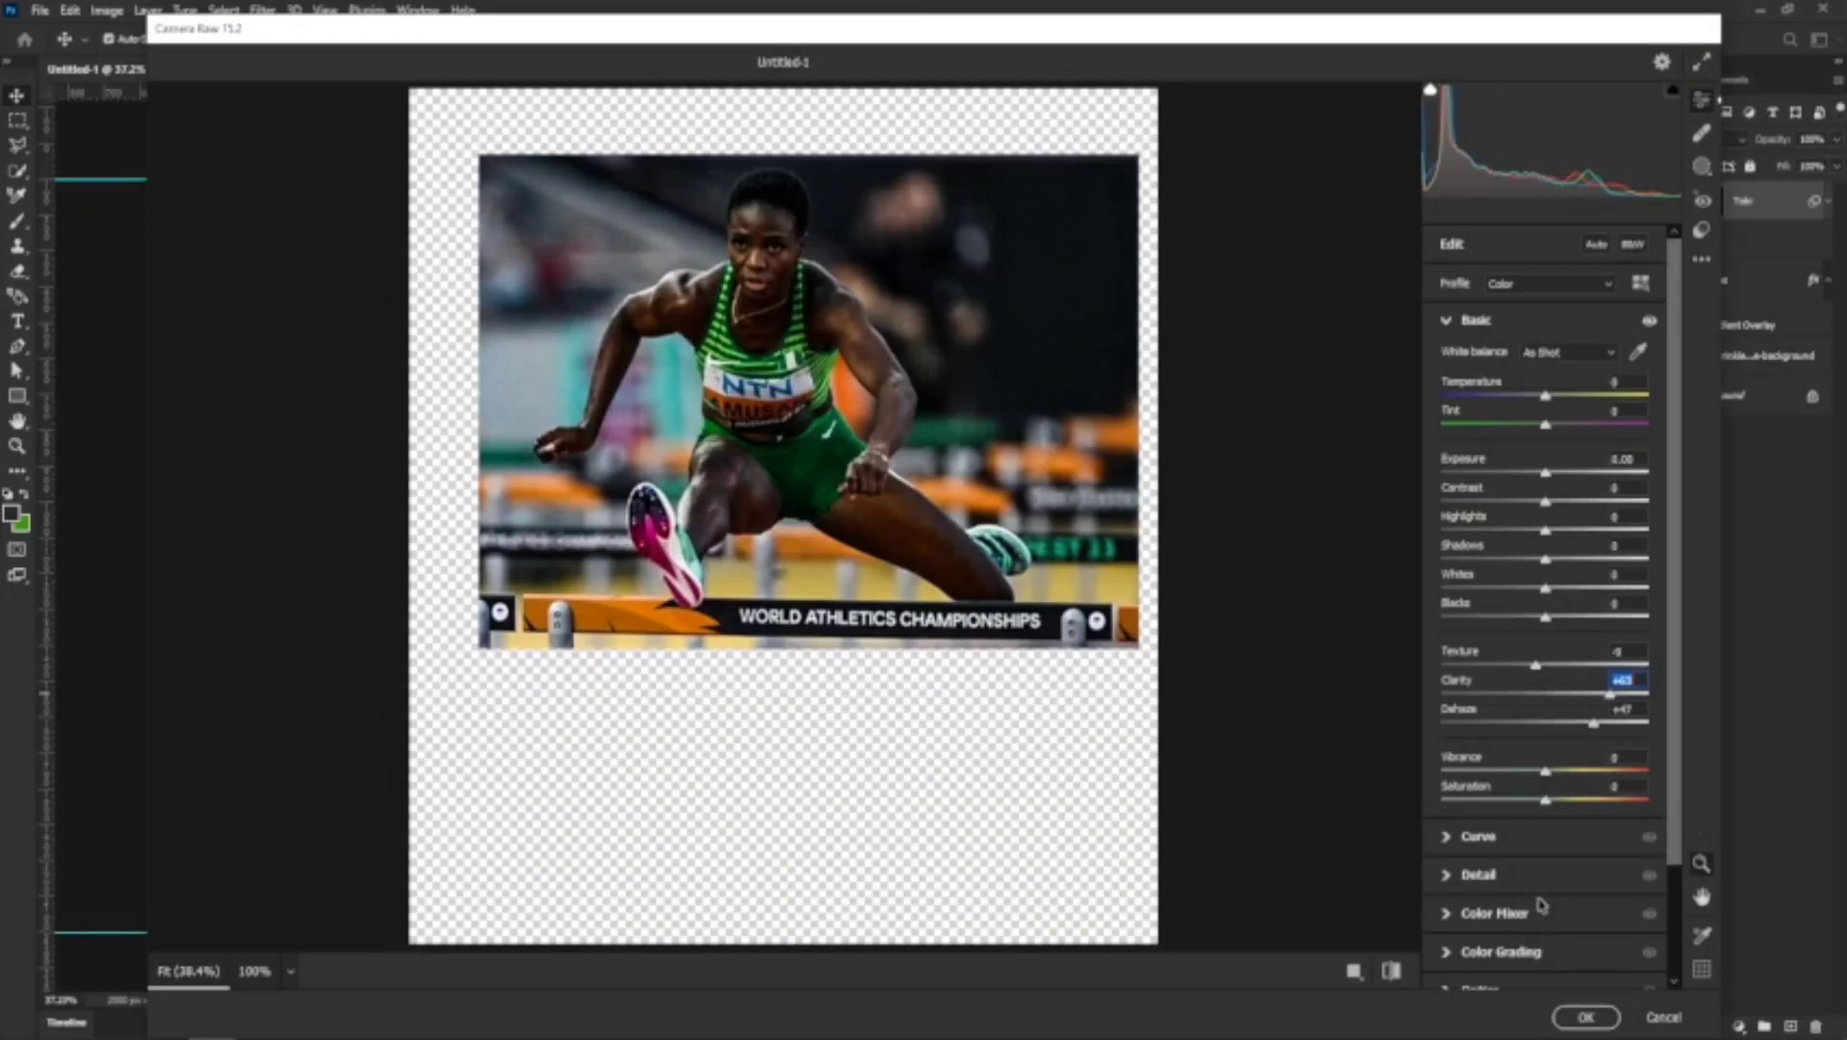
{"action": "left_click", "coordinate": [1586, 1016]}
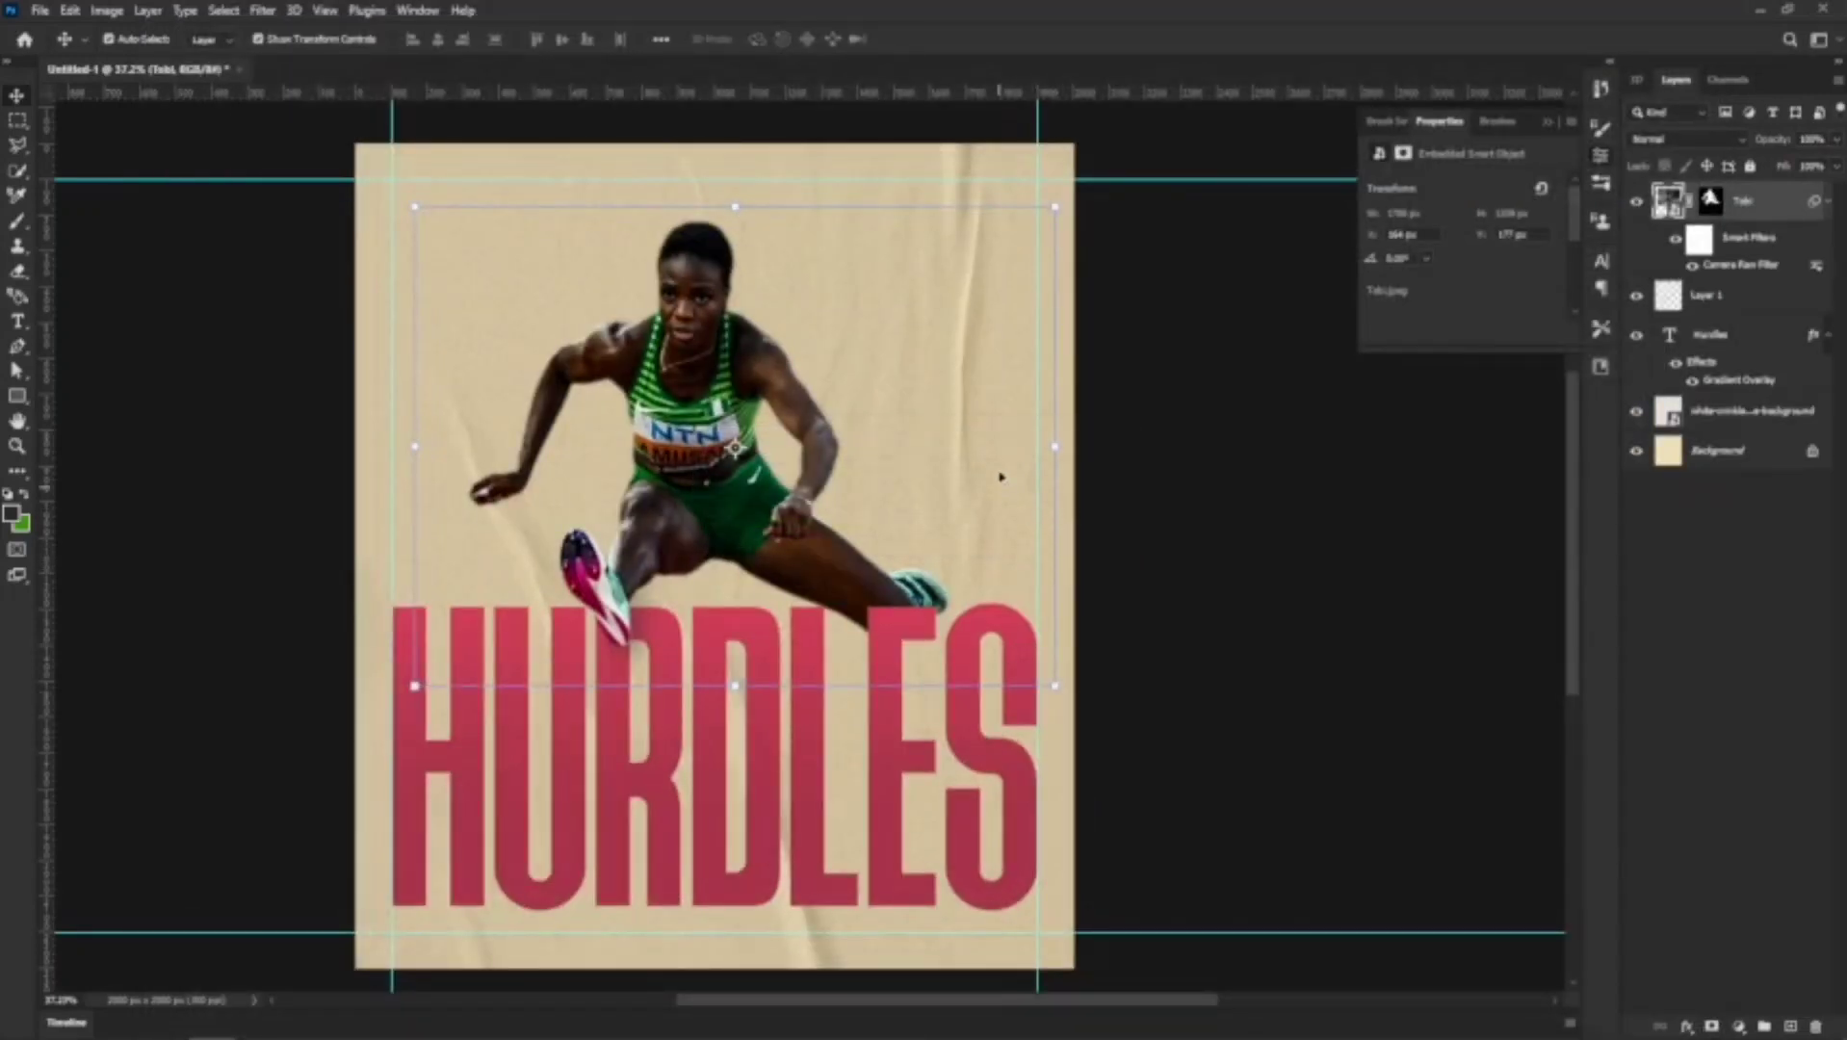
{"action": "scroll", "coordinate": [766, 442], "scroll_direction": "down", "scroll_amount": 3}
{"action": "scroll", "coordinate": [766, 442], "scroll_direction": "up", "scroll_amount": 2}
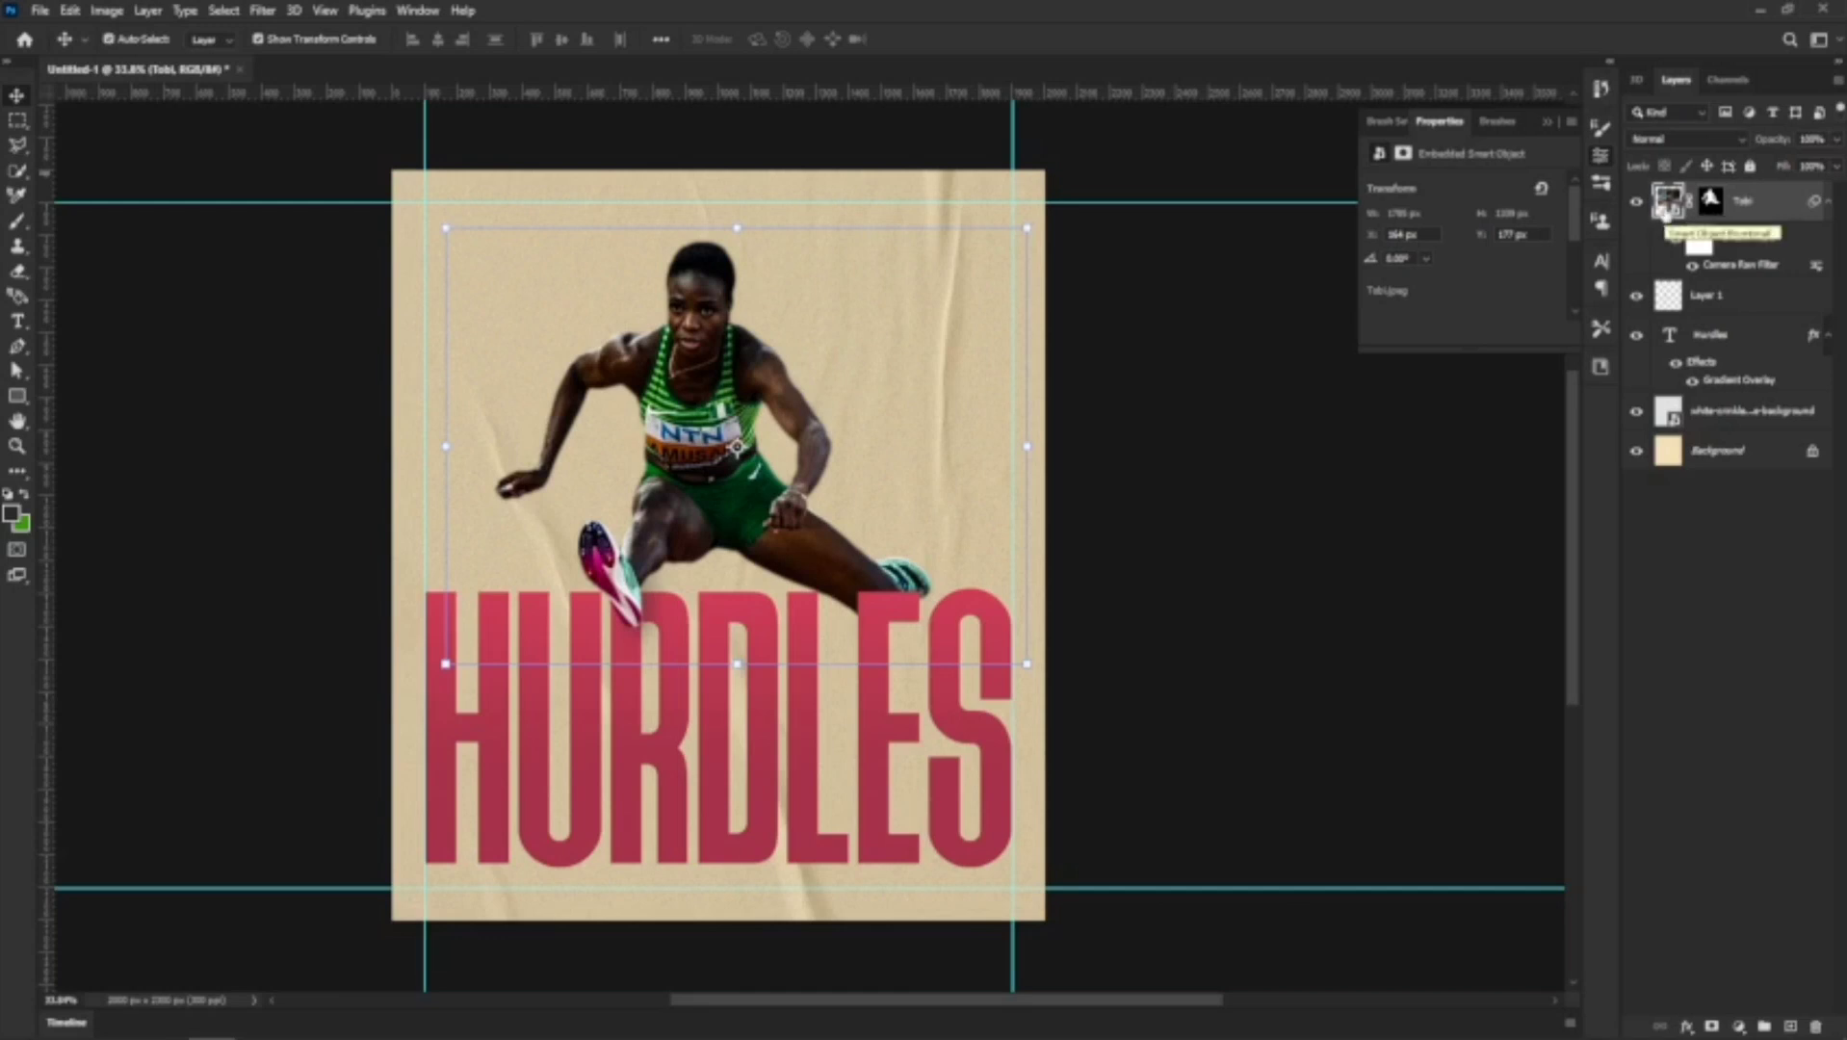
{"action": "key", "text": "ctrl"}
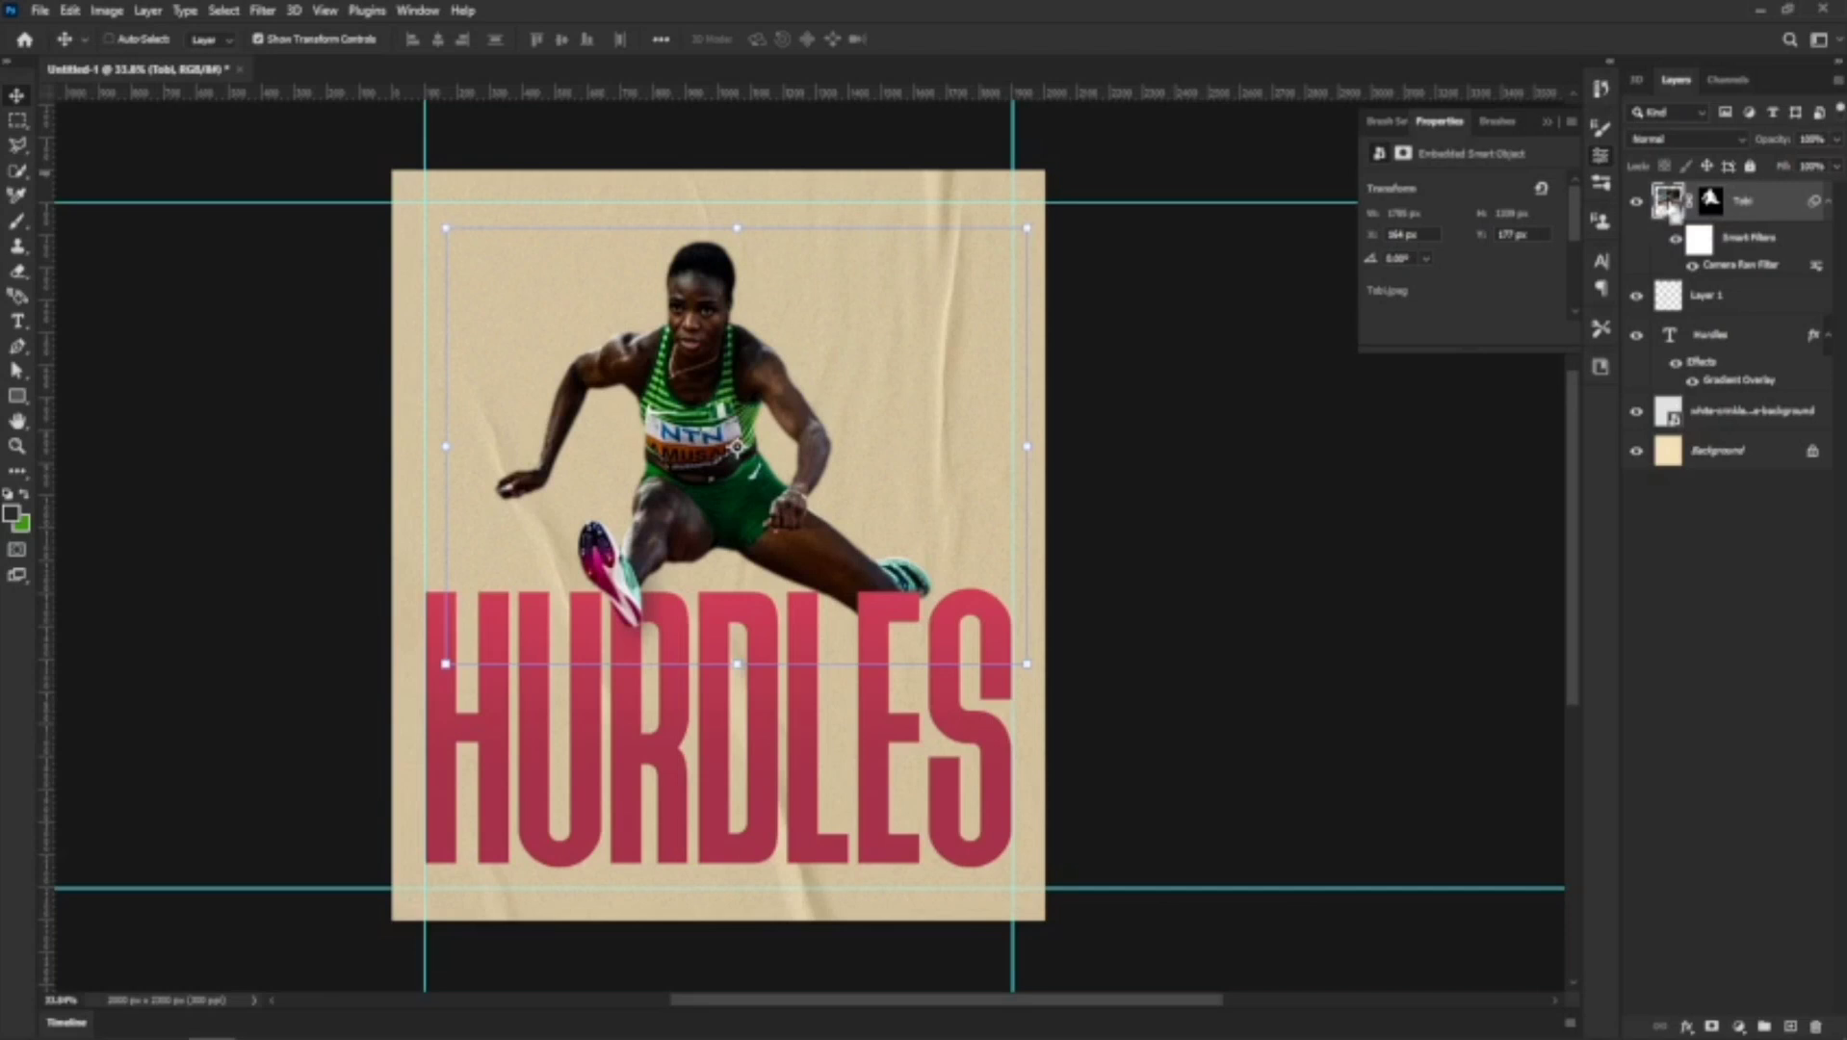
{"action": "key", "text": "ctrl+alt+shift+b"}
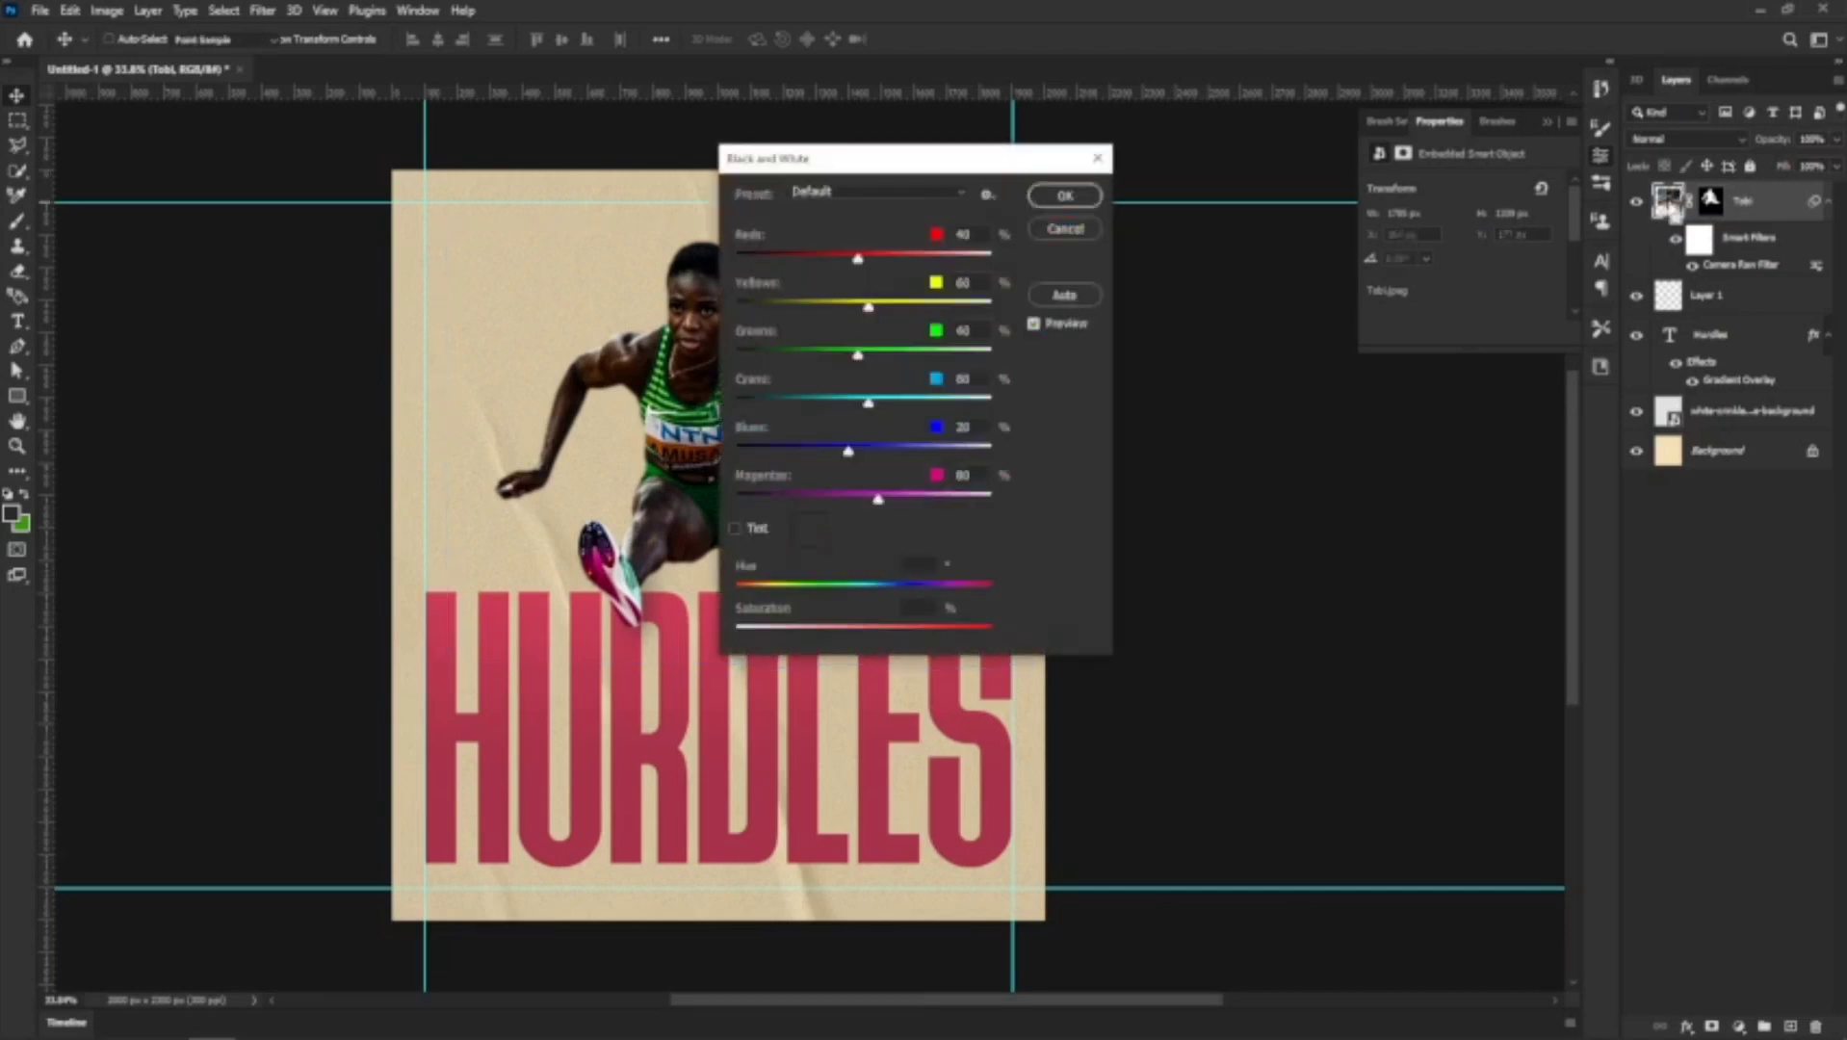
{"action": "left_click_drag", "start_coordinate": [973, 173], "coordinate": [1188, 136]}
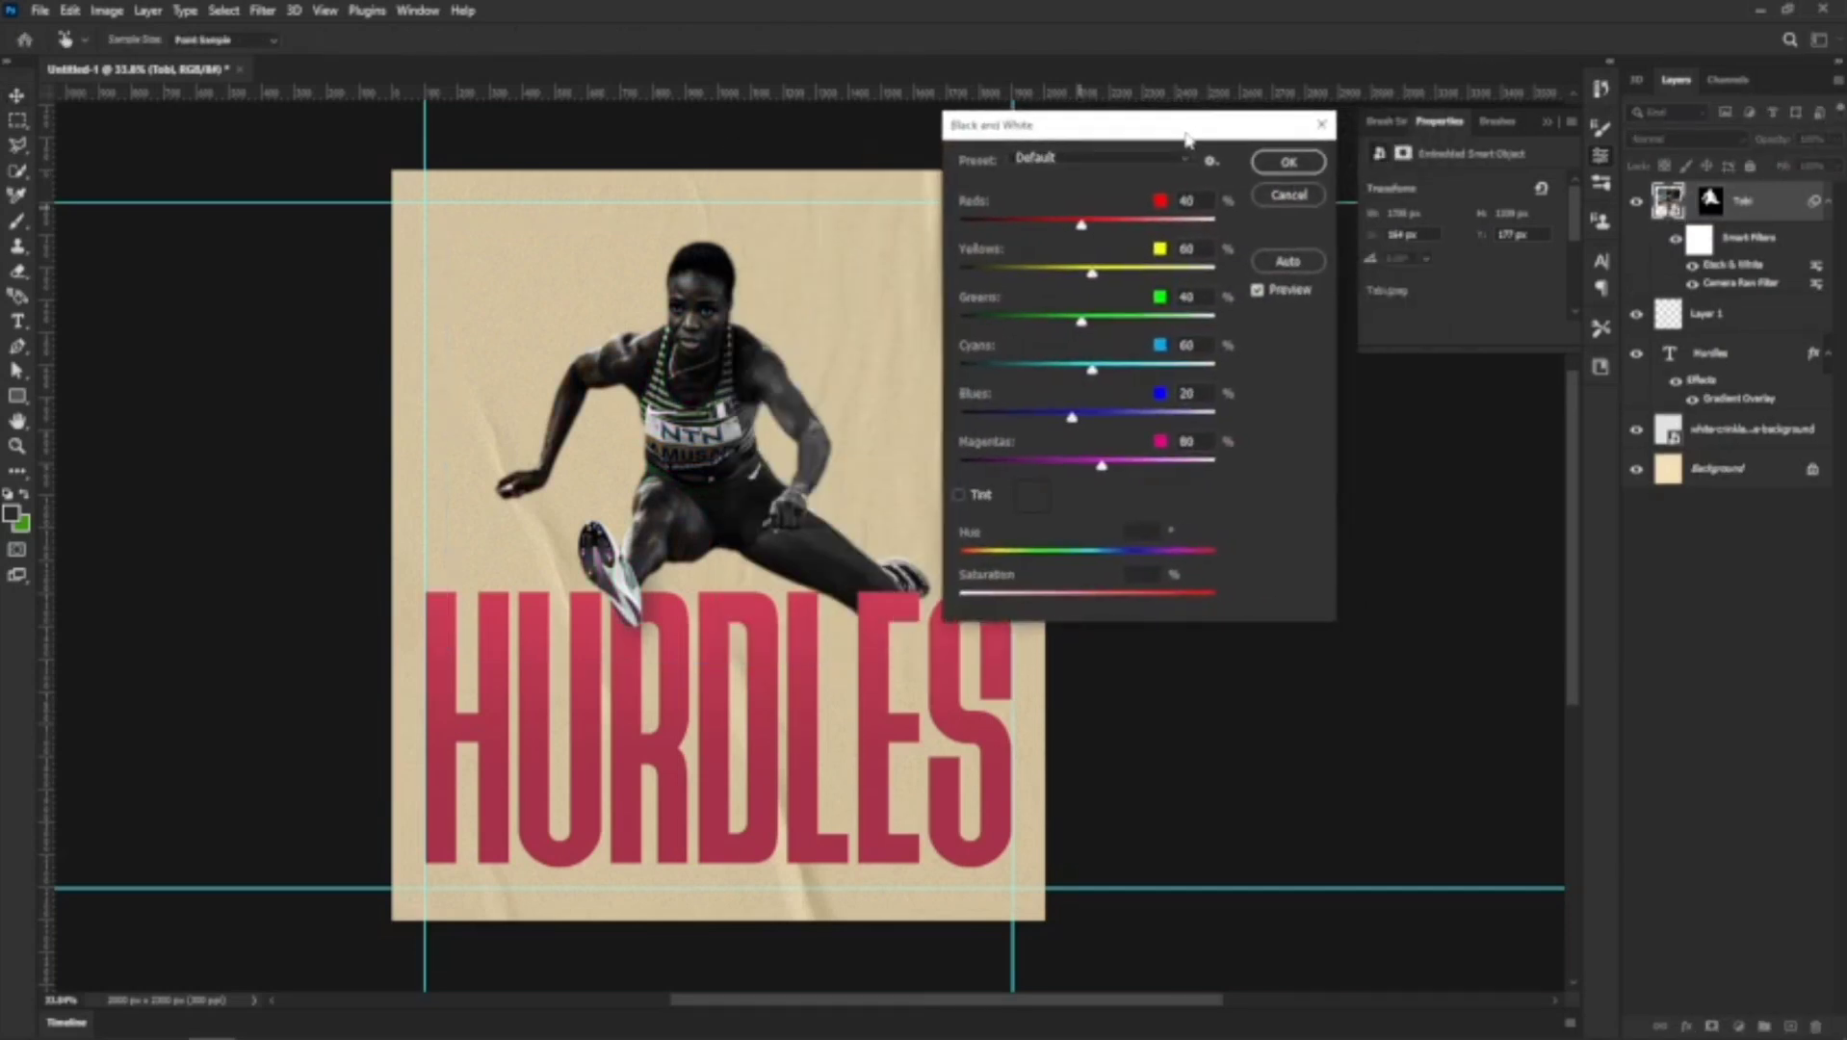
{"action": "left_click", "coordinate": [1323, 128]}
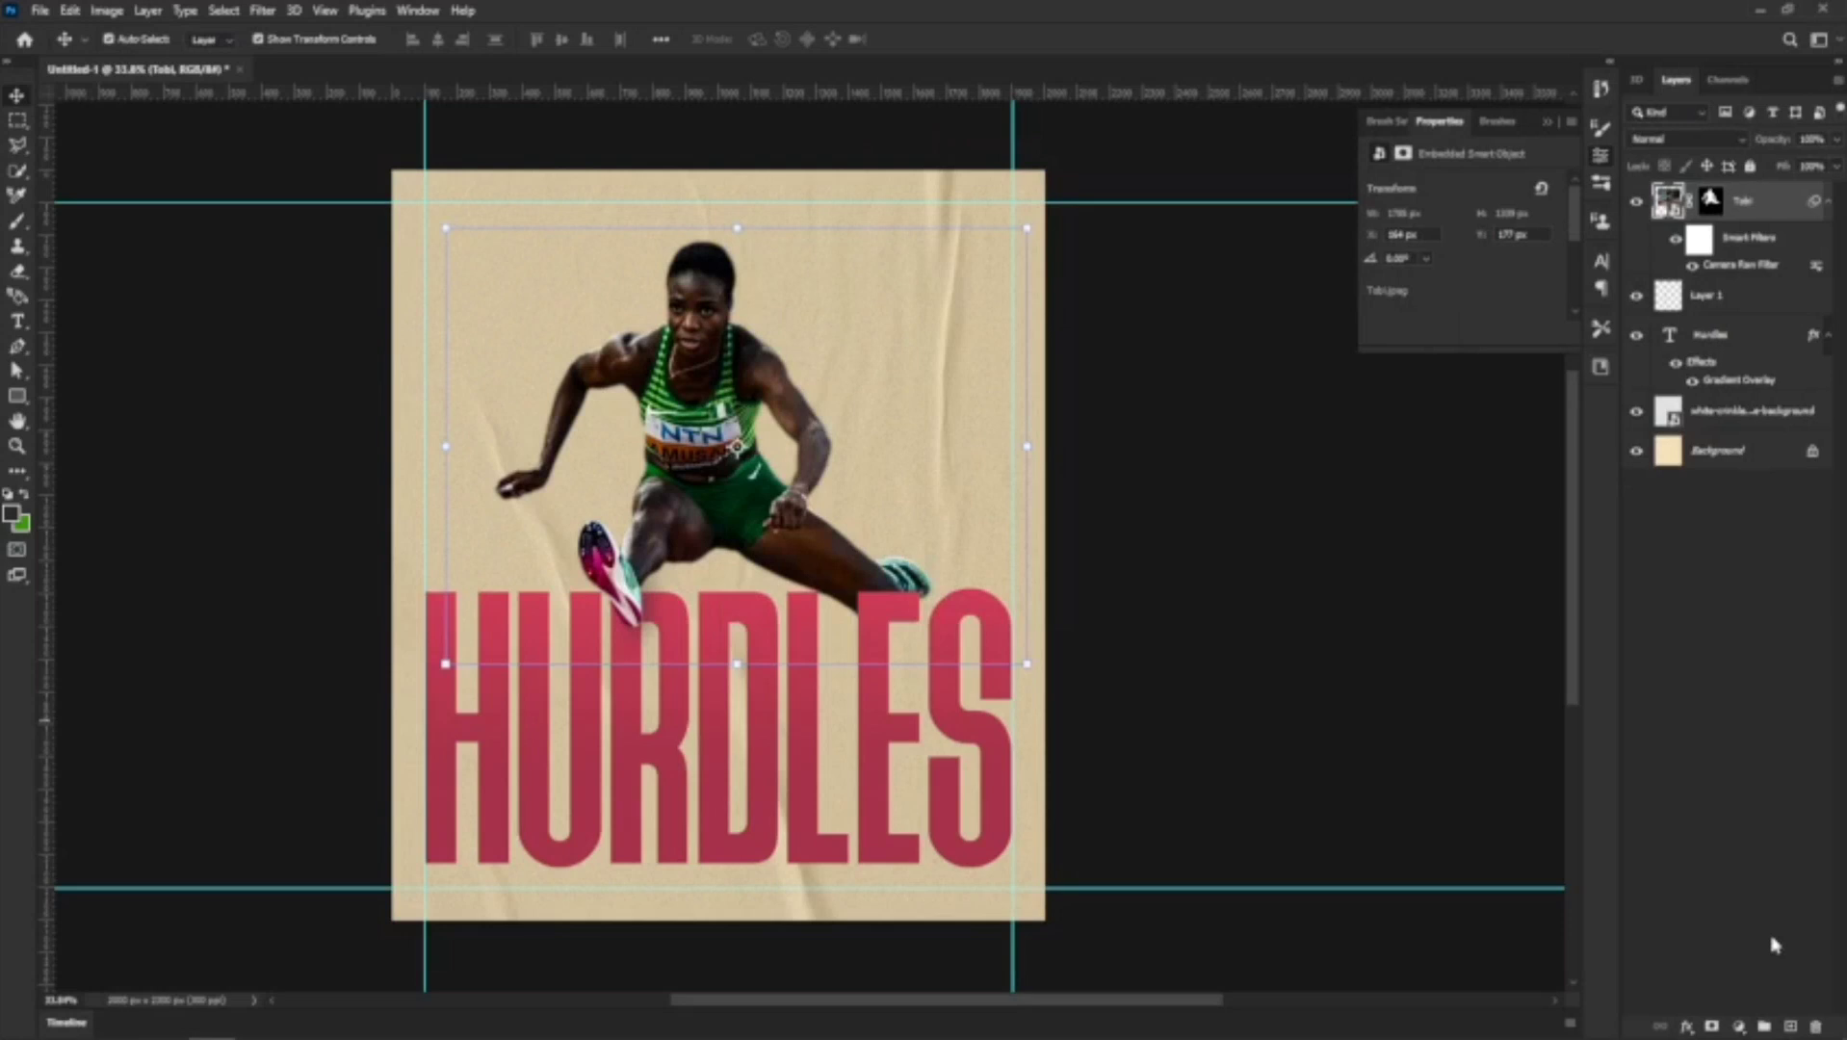
Try a Black & White adjustment layer clipped to the athlete layer, and undo it
{"action": "left_click", "coordinate": [1739, 1031]}
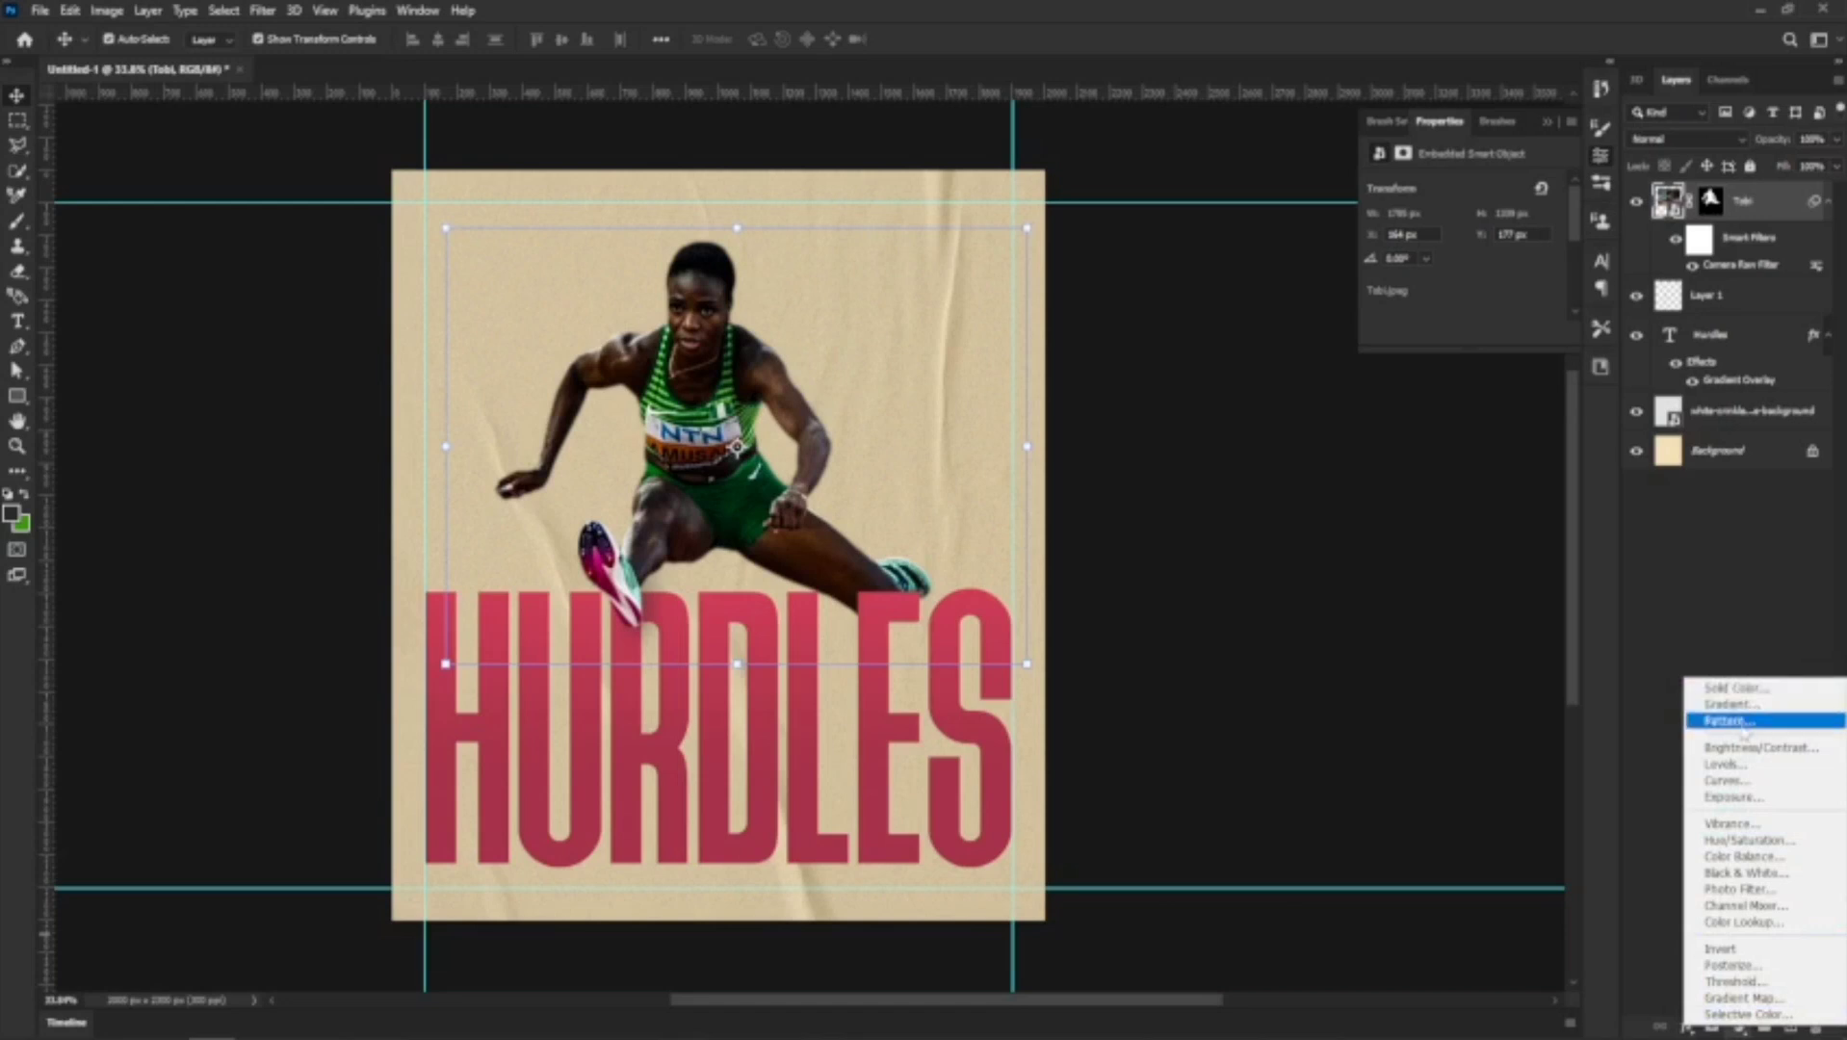
{"action": "left_click", "coordinate": [1720, 879]}
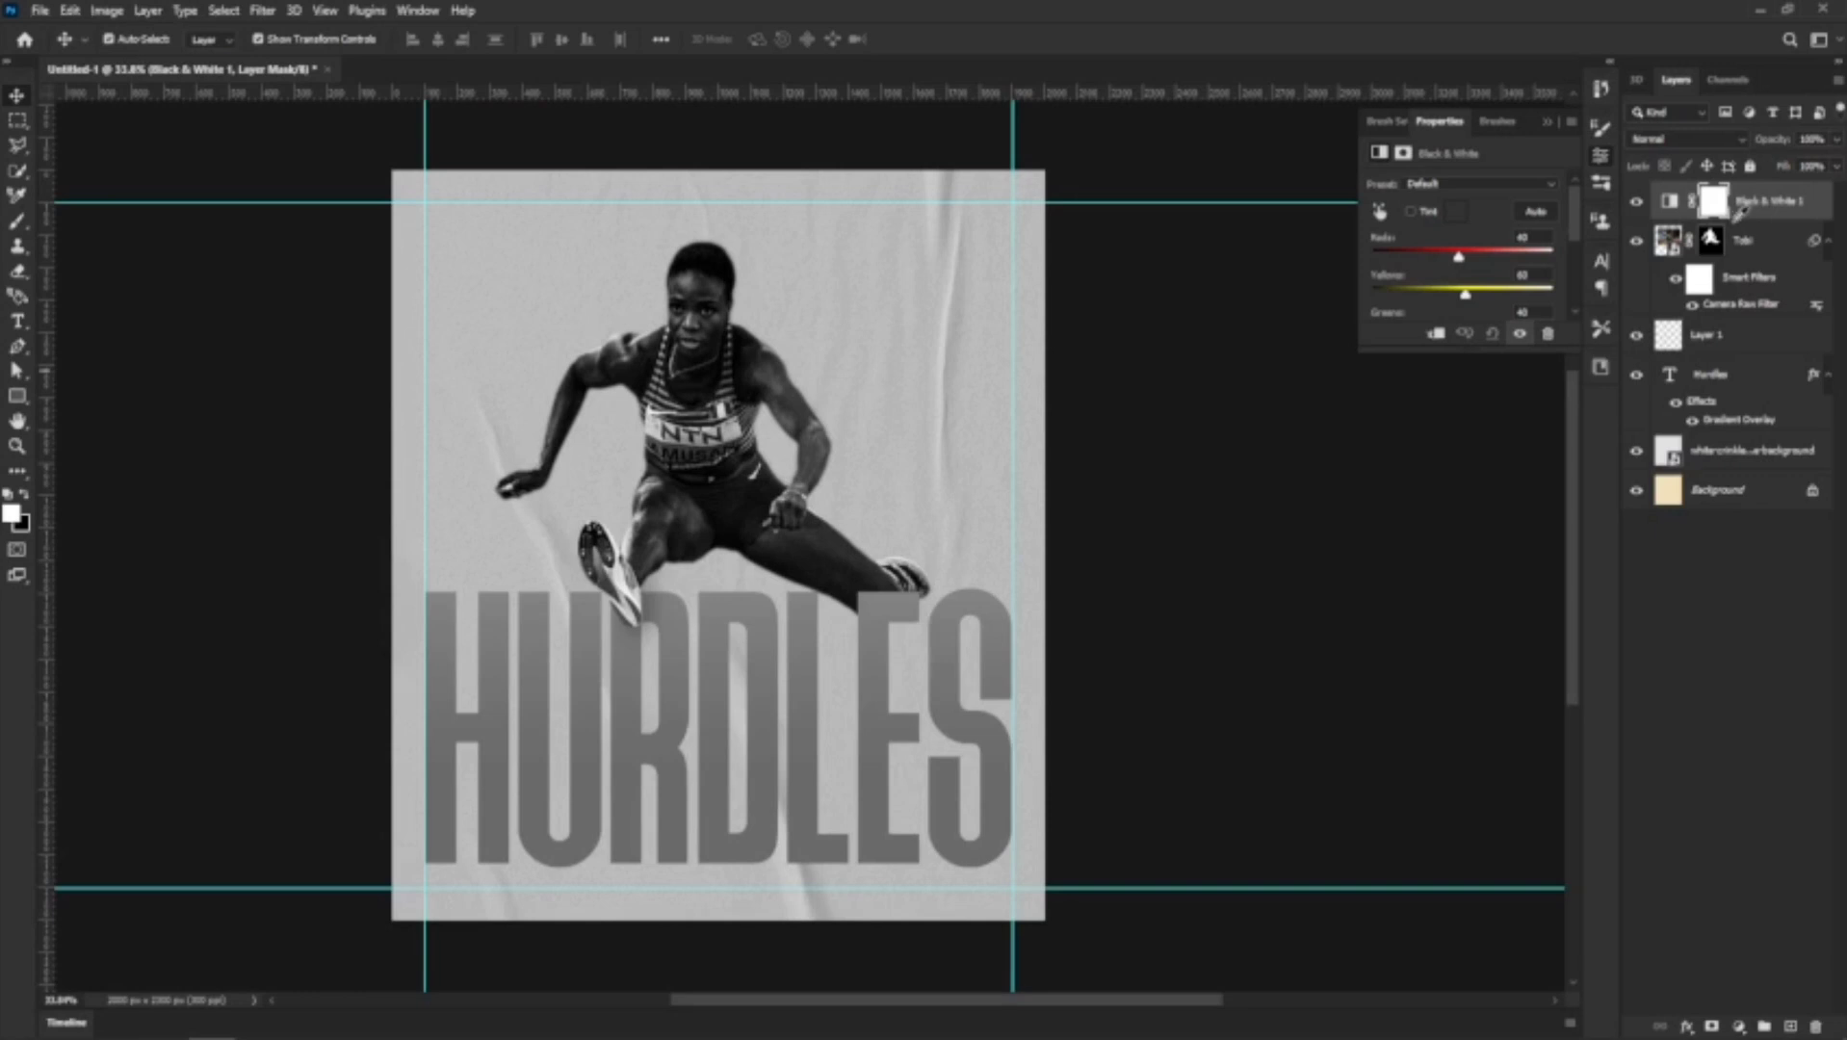
{"action": "key", "text": "ctrl+alt+g"}
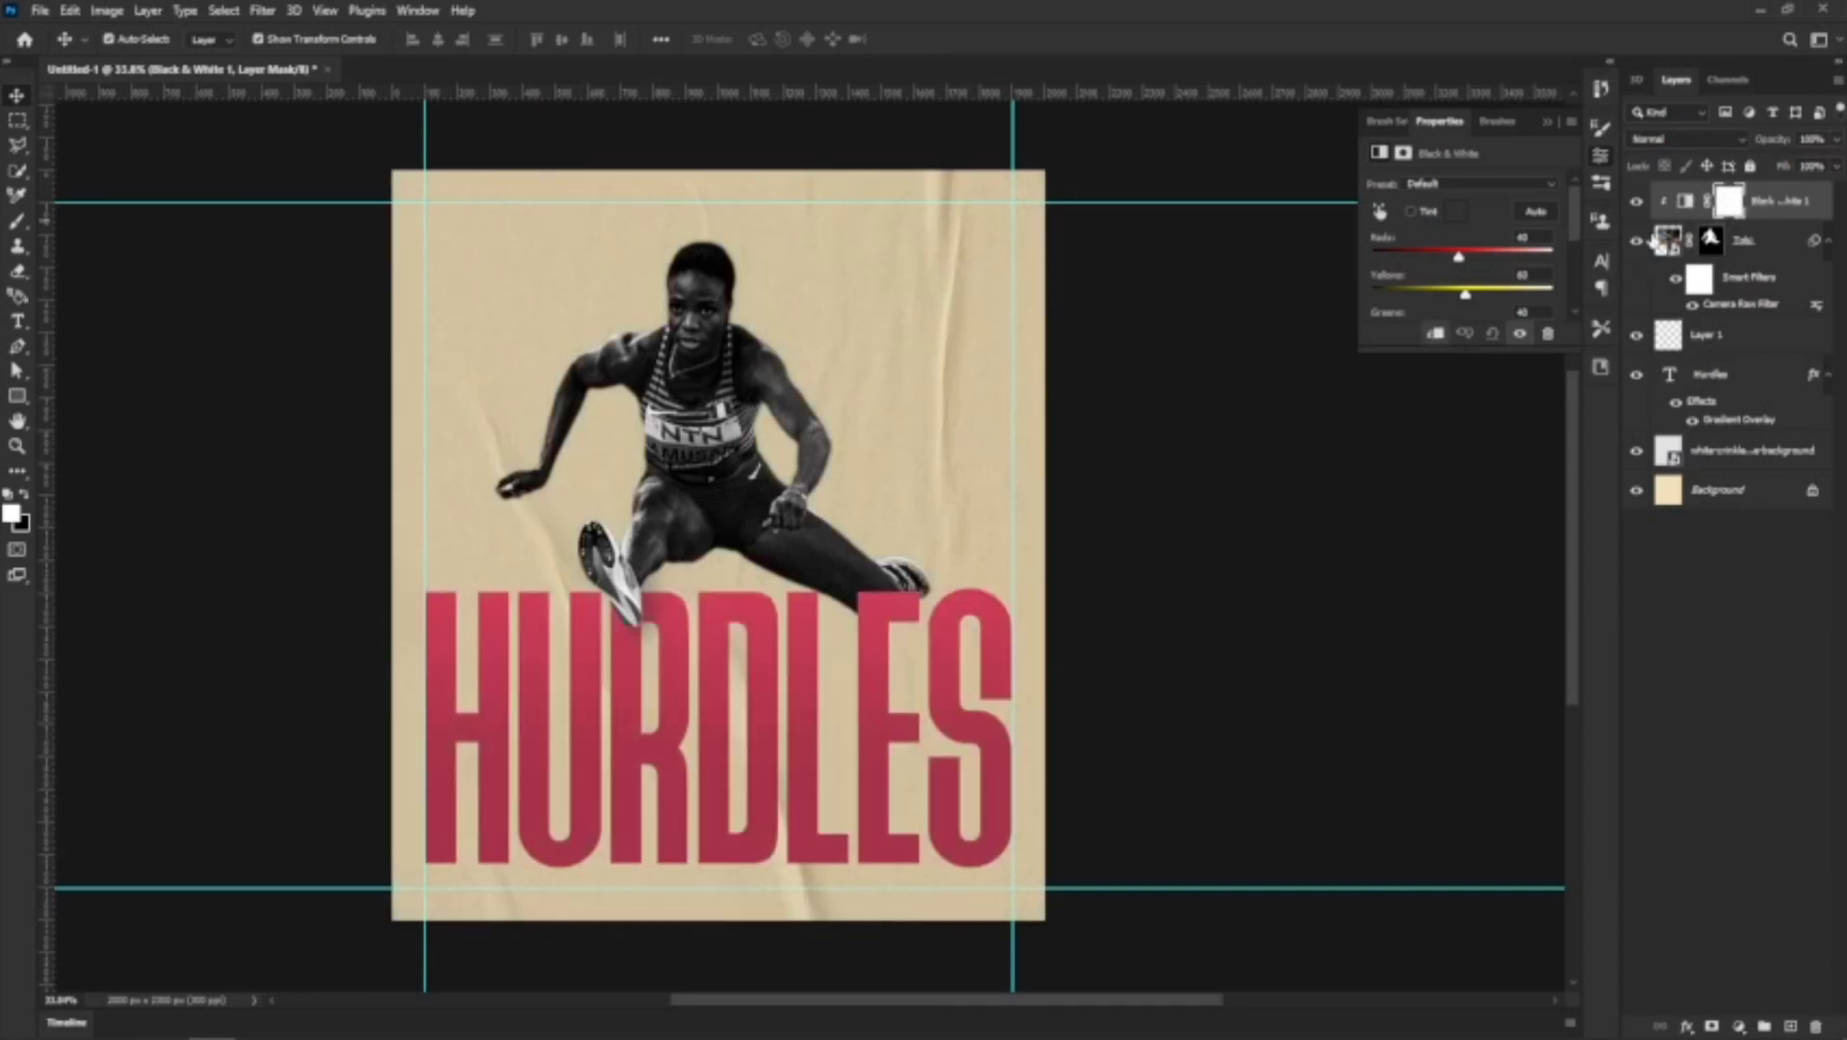
{"action": "key", "text": "ctrl+z"}
{"action": "key", "text": "ctrl+z"}
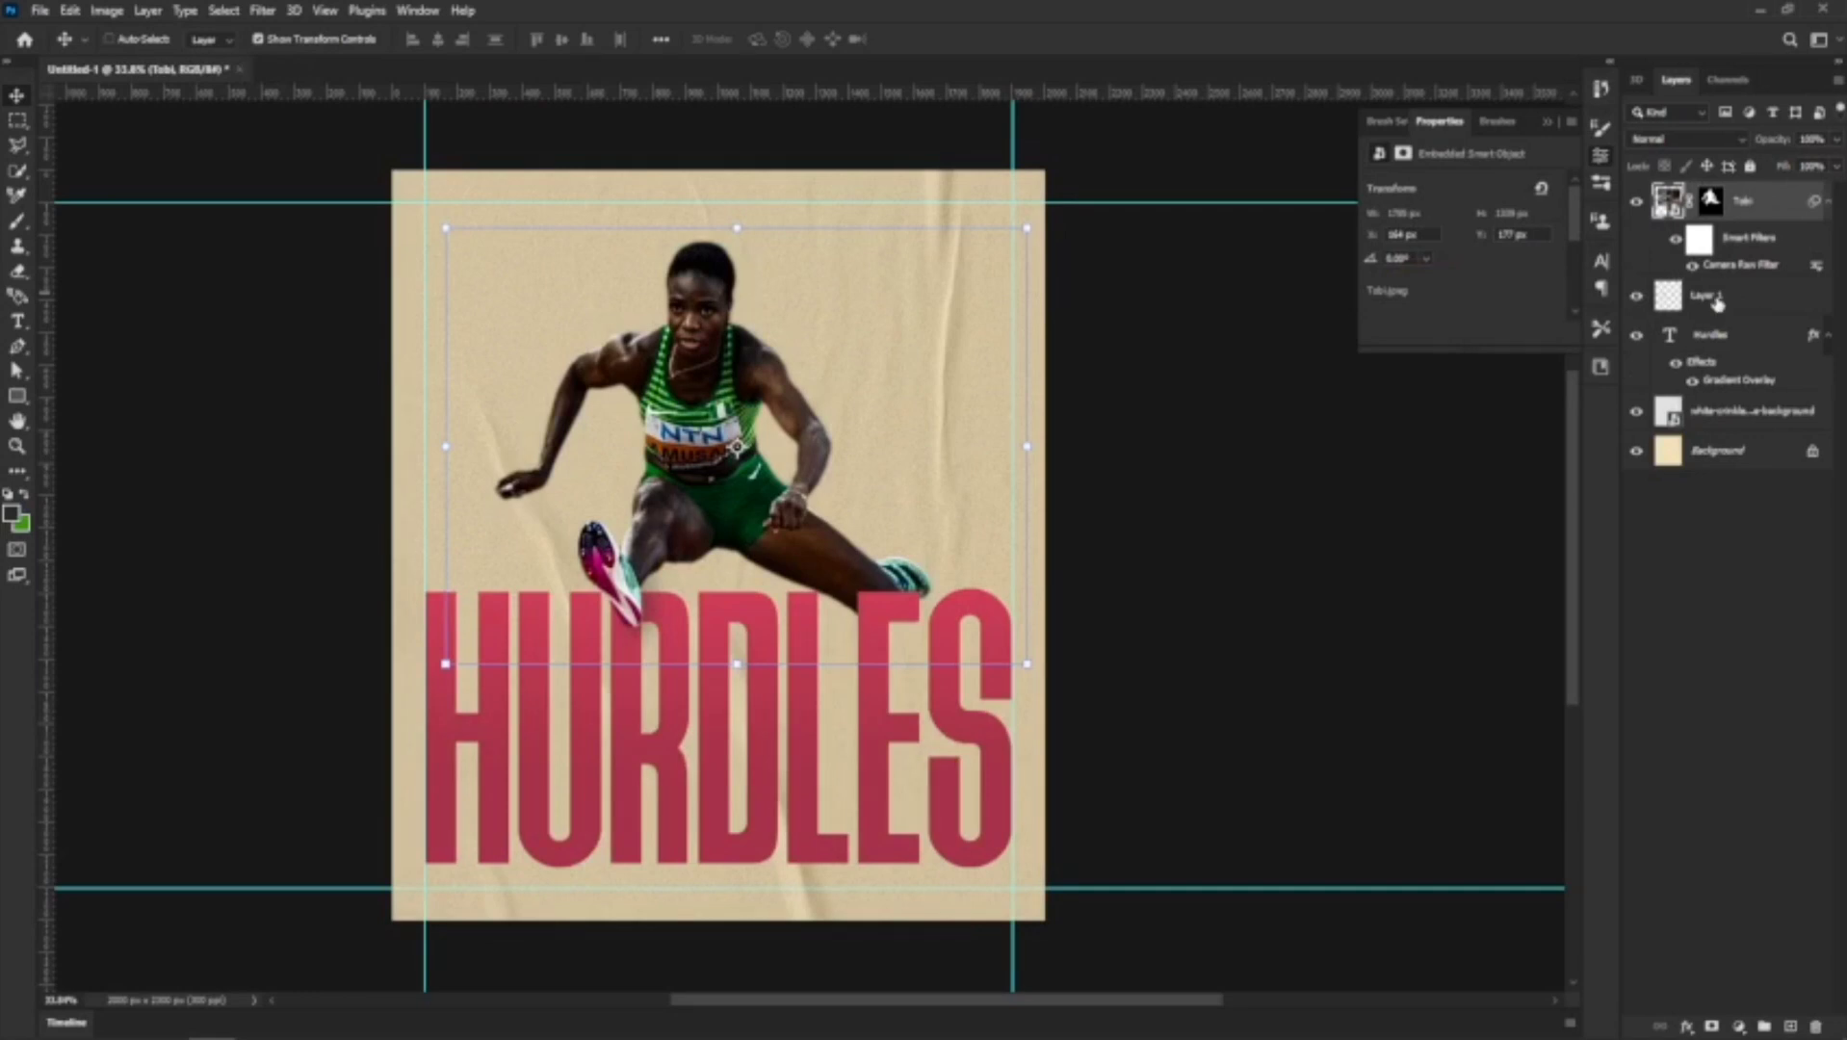
Convert the athlete layer to monochrome with a Black & White smart filter at the Default preset
{"action": "key", "text": "ctrl+alt+shift+b"}
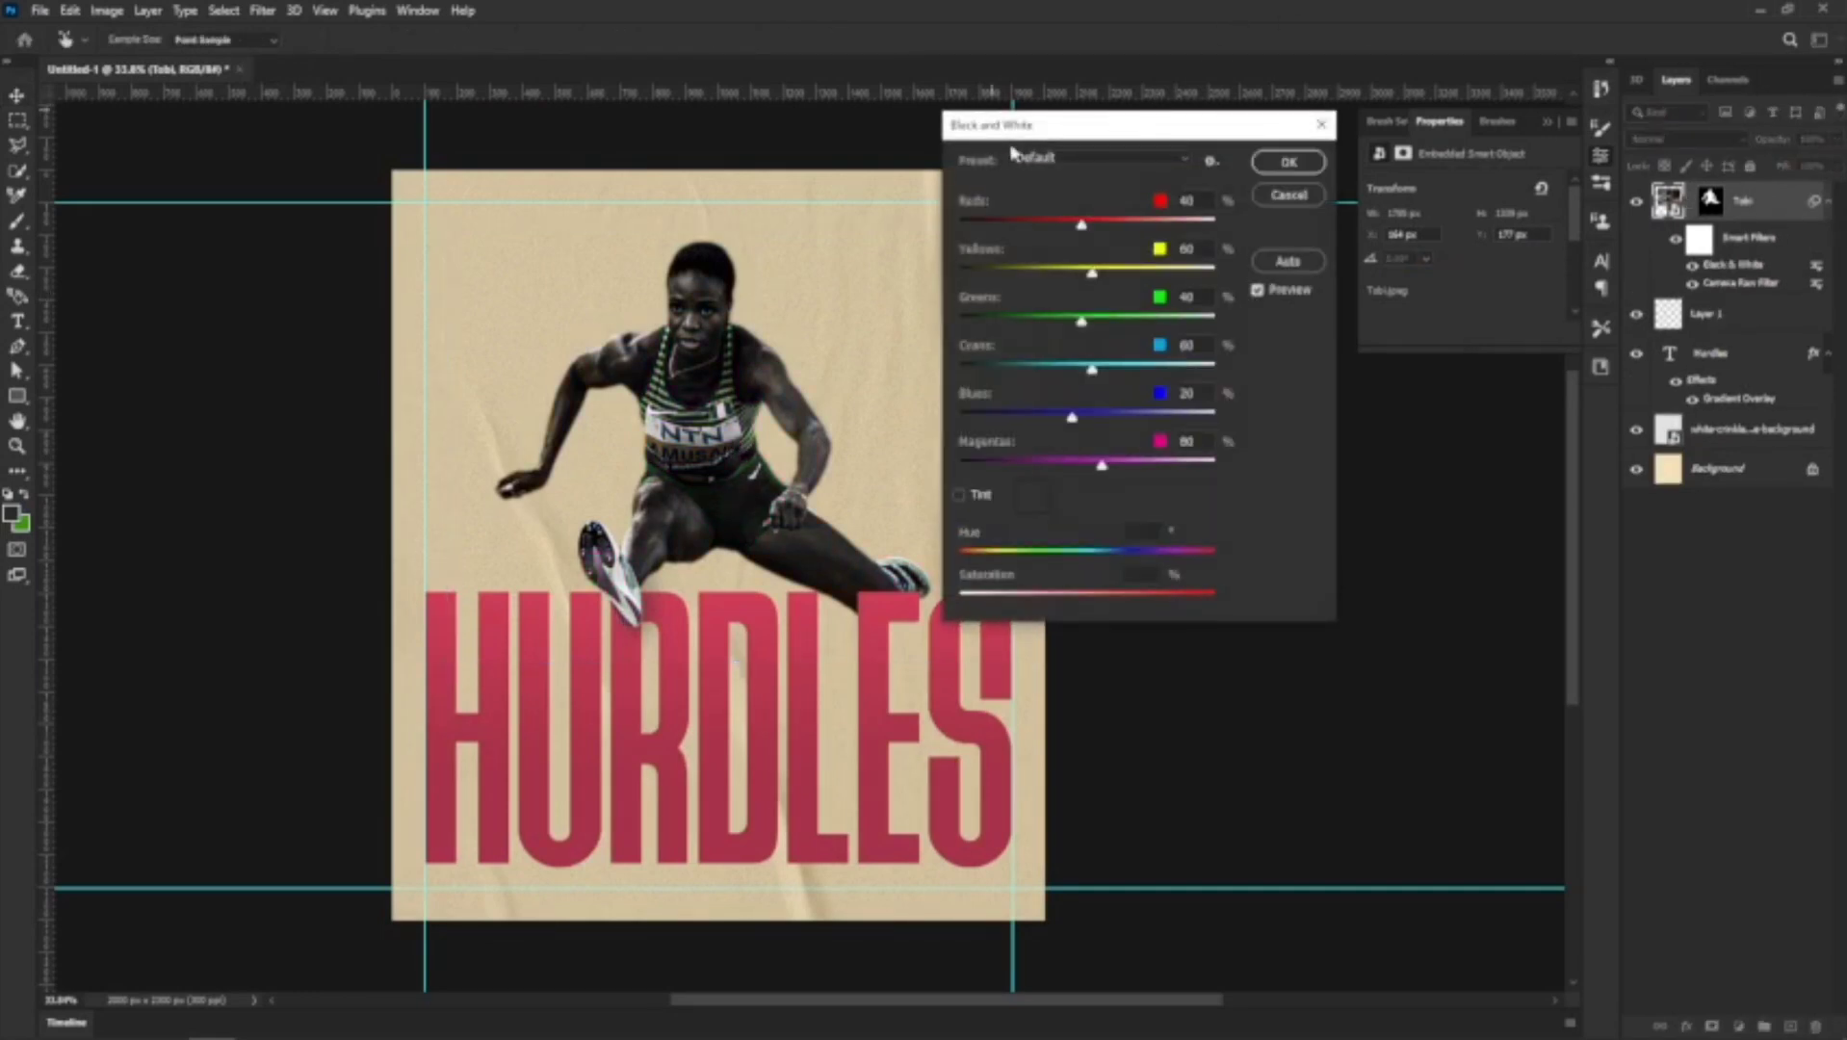
{"action": "left_click", "coordinate": [1289, 162]}
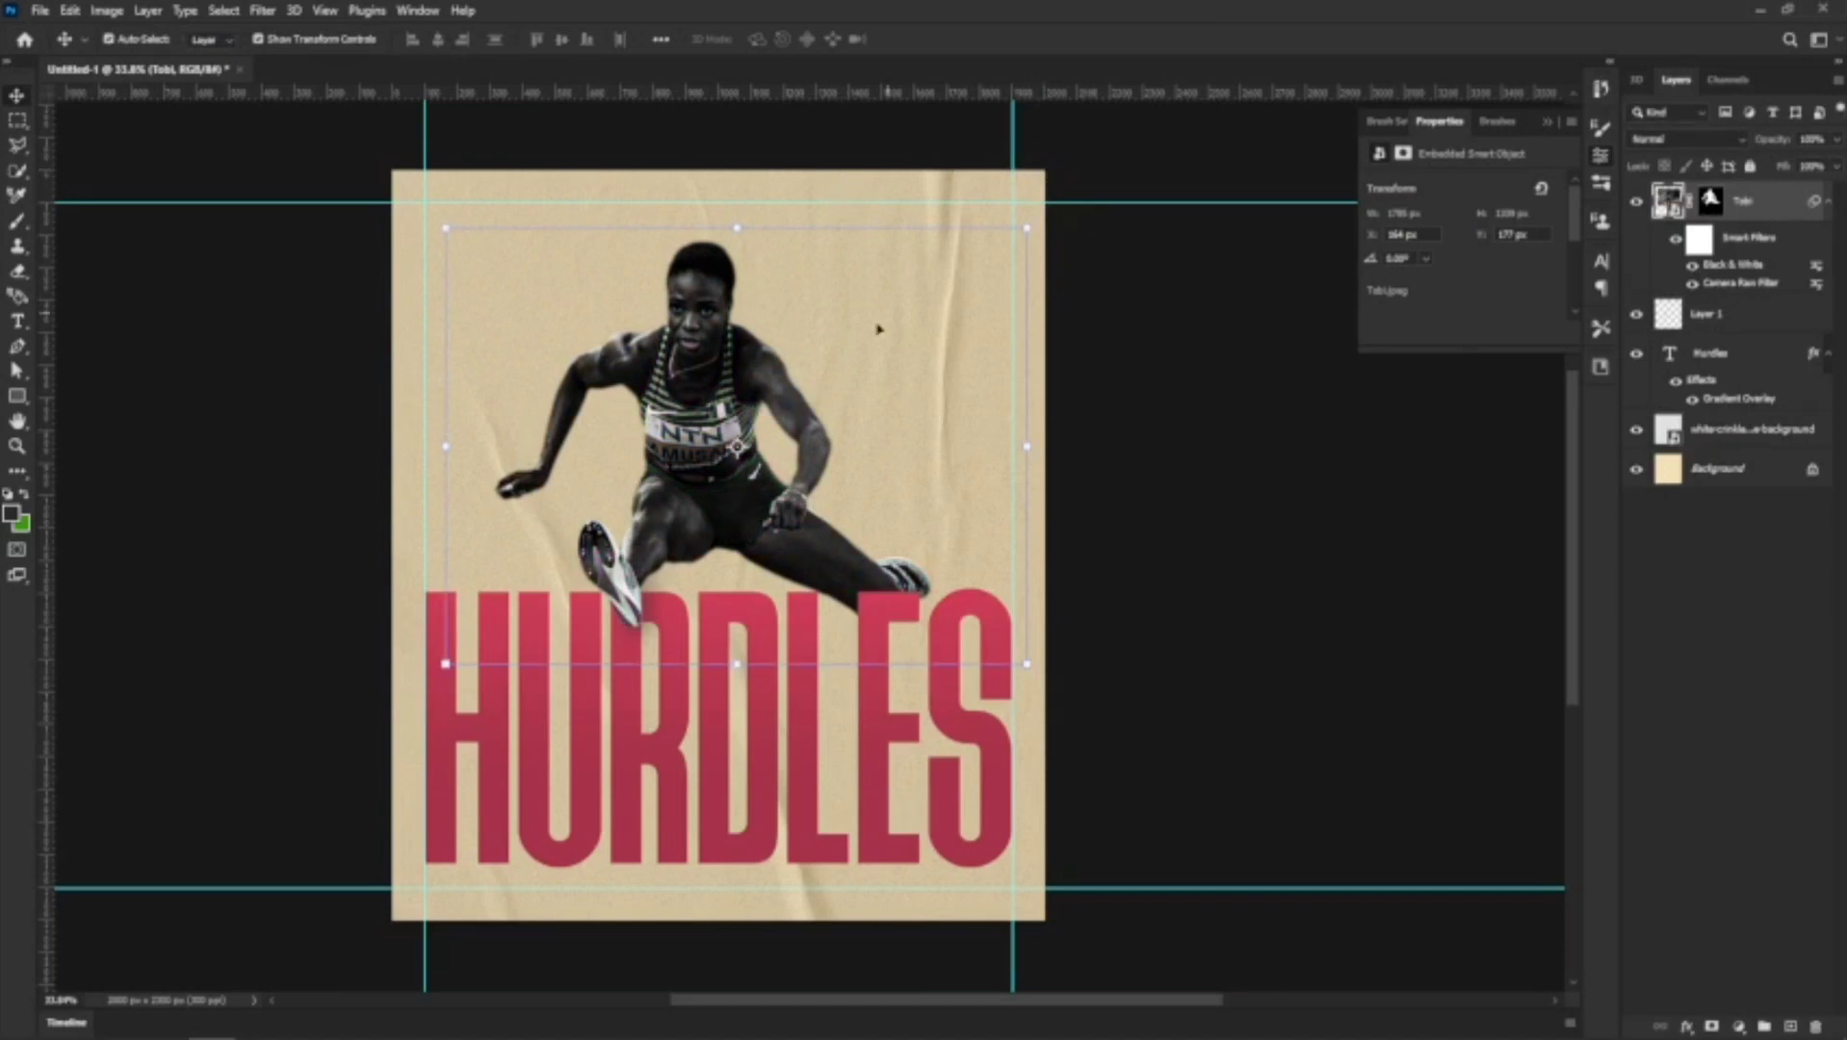
{"action": "scroll", "coordinate": [857, 528], "scroll_direction": "down", "scroll_amount": 2}
{"action": "scroll", "coordinate": [713, 488], "scroll_direction": "up", "scroll_amount": 3}
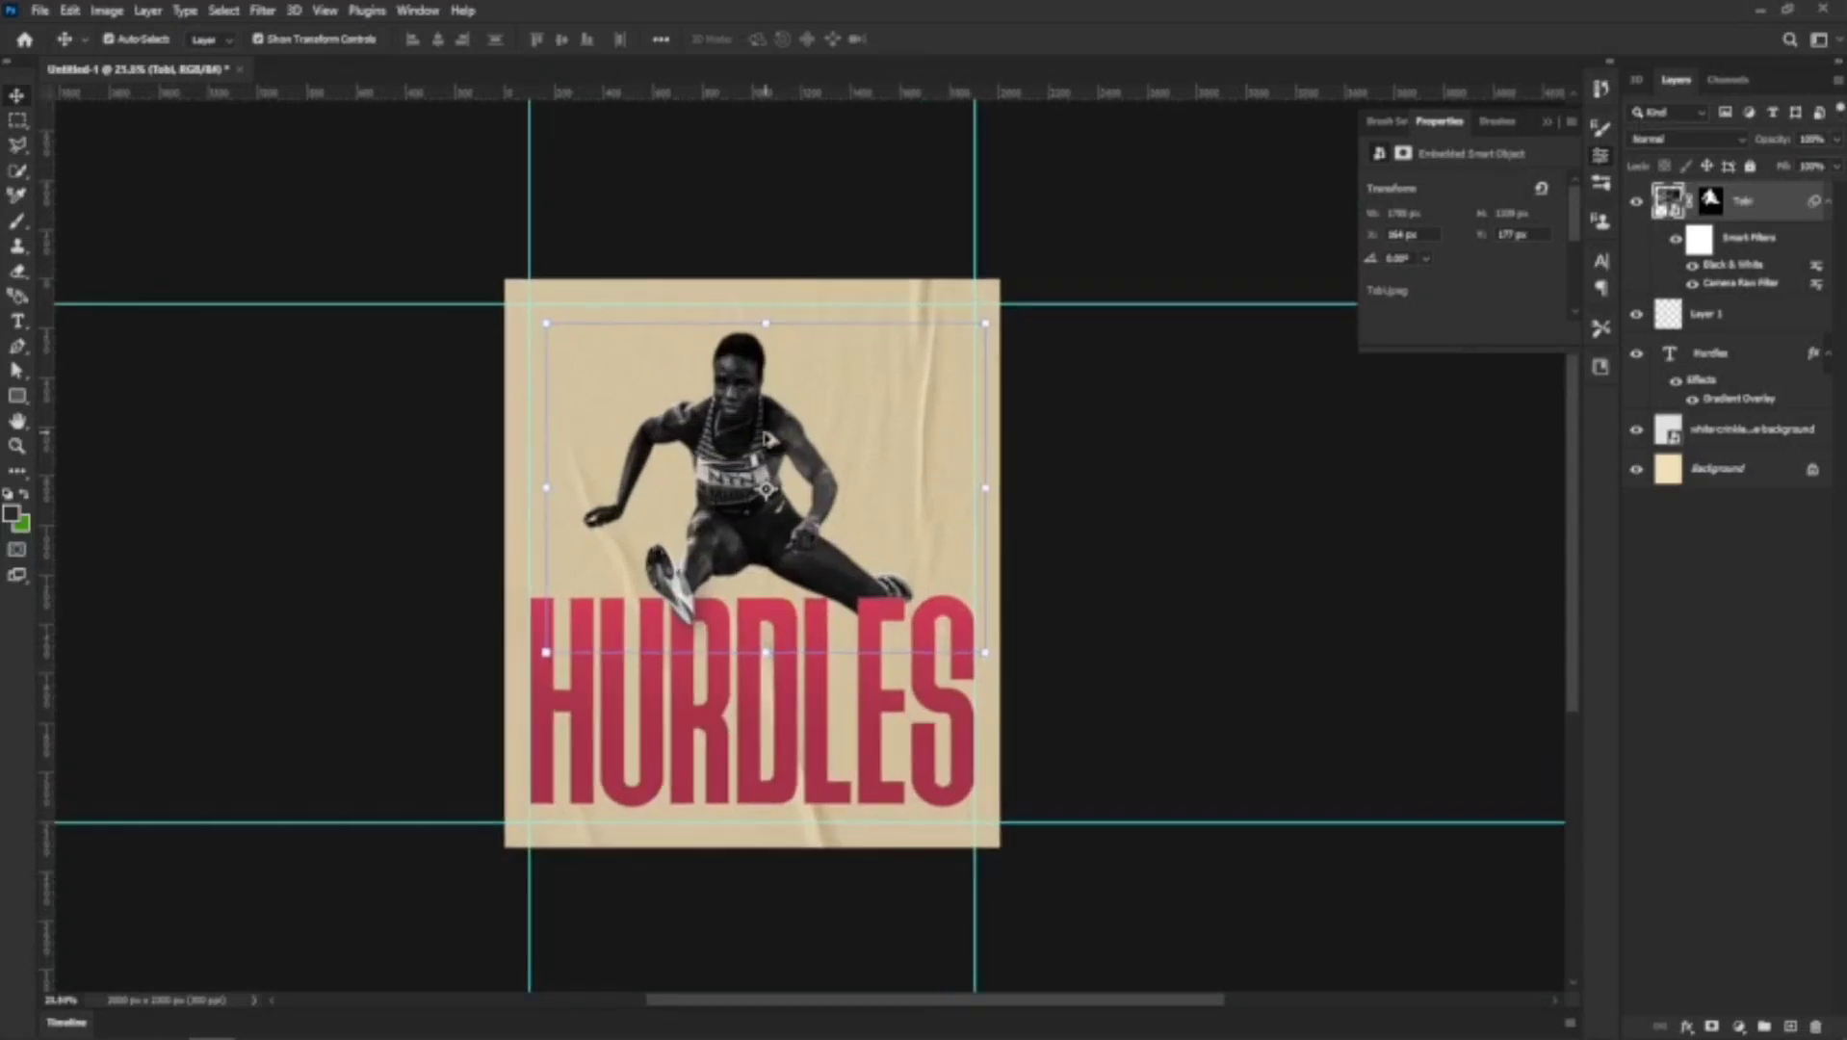
{"action": "scroll", "coordinate": [712, 397], "scroll_direction": "up", "scroll_amount": 3}
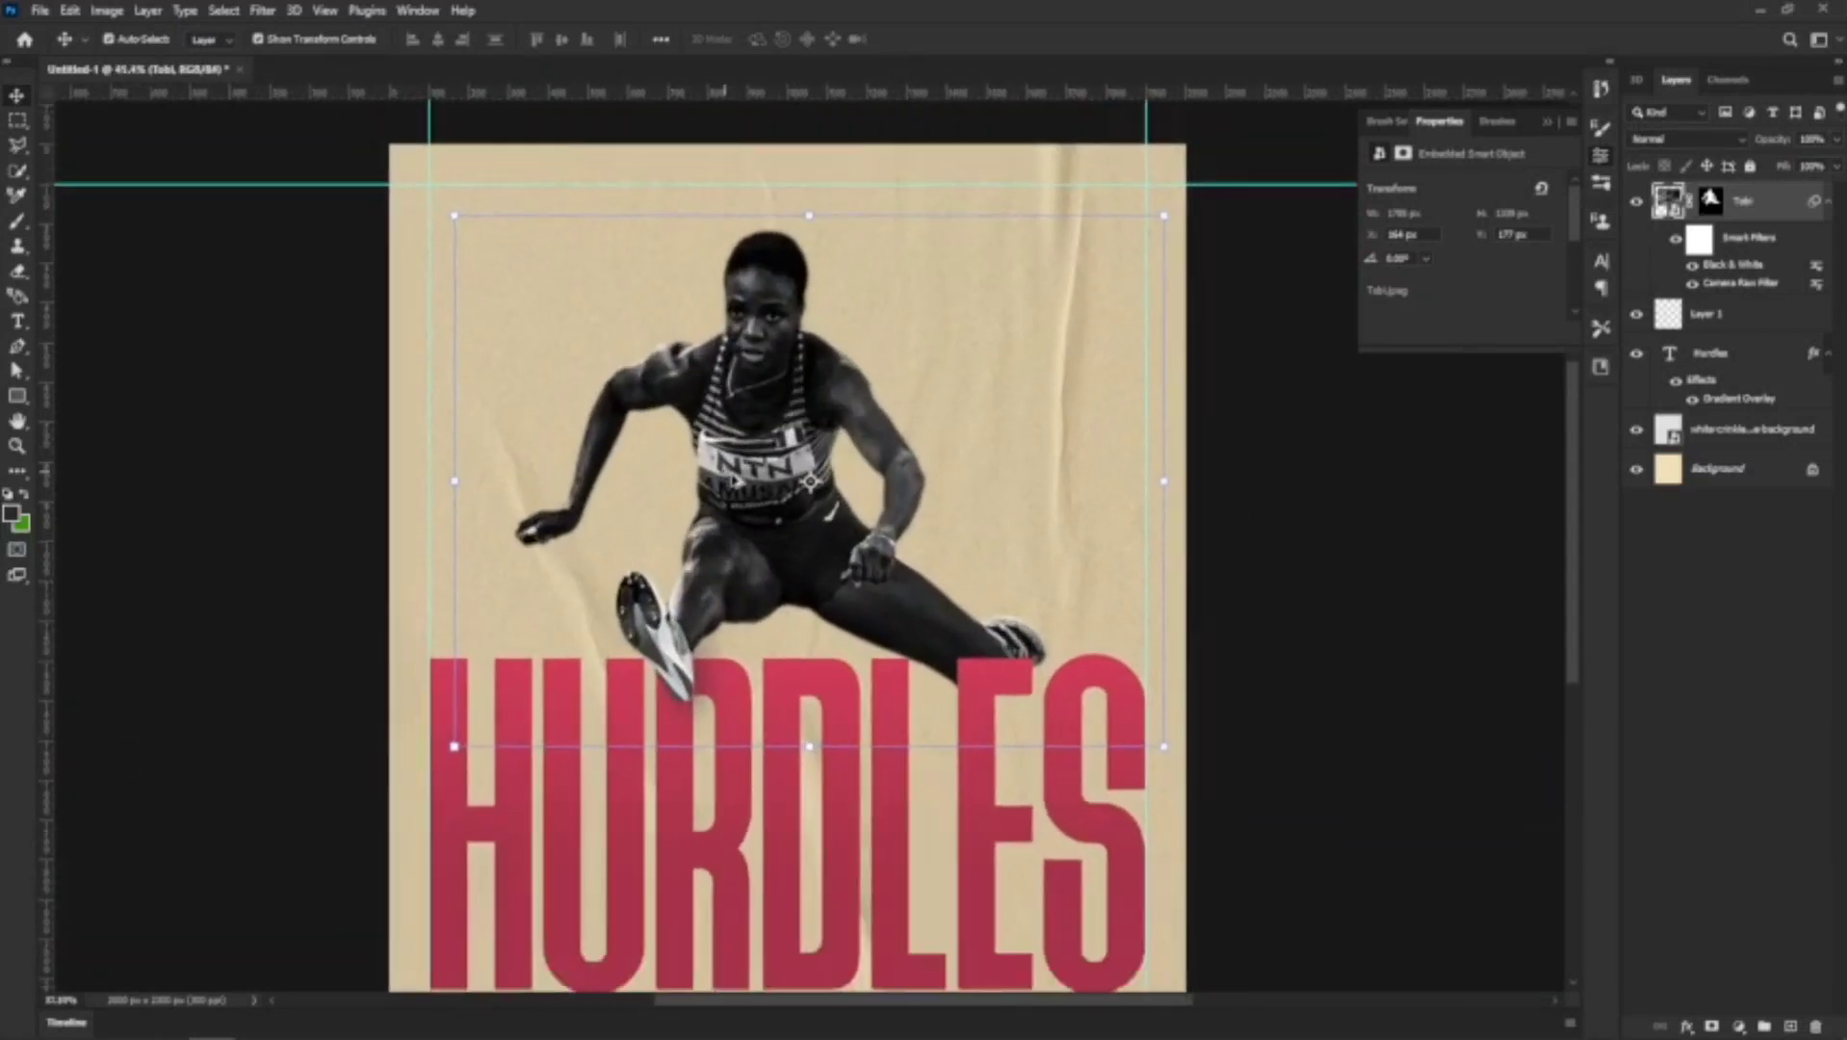
{"action": "scroll", "coordinate": [1060, 405], "scroll_direction": "down", "scroll_amount": 1}
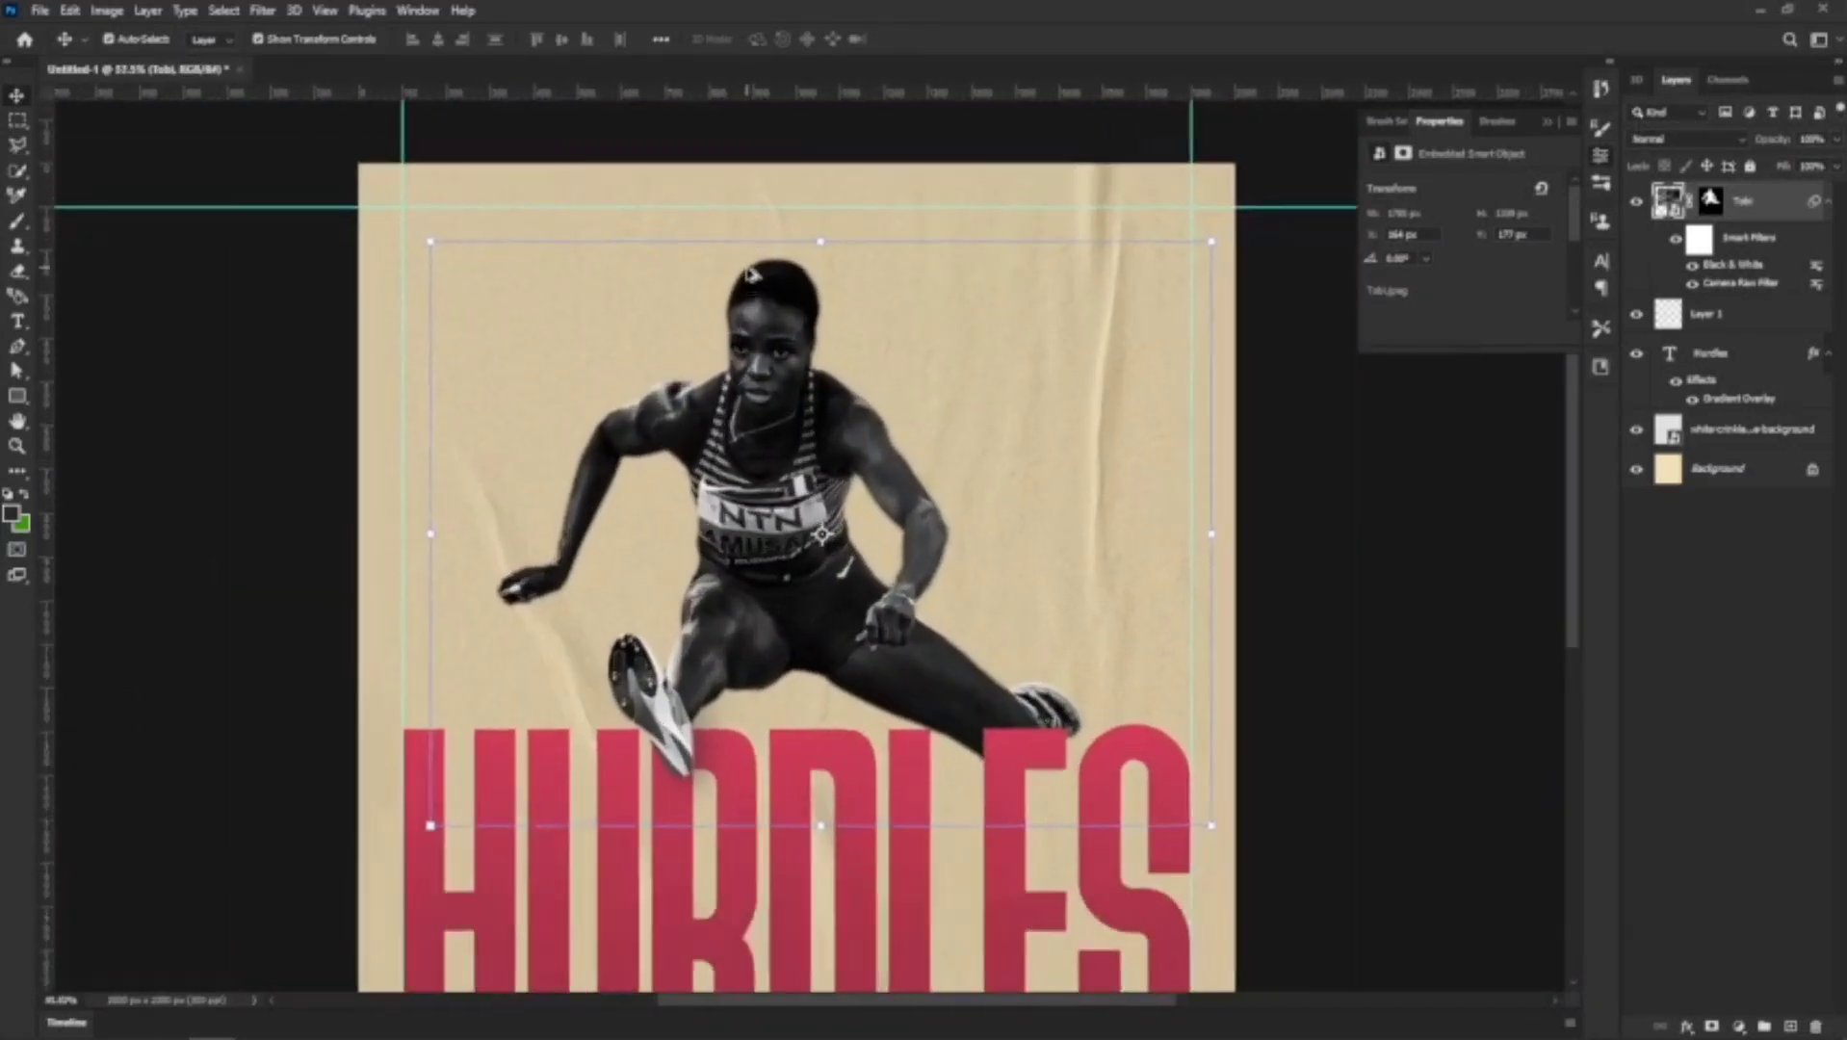
{"action": "scroll", "coordinate": [1107, 415], "scroll_direction": "up", "scroll_amount": 1}
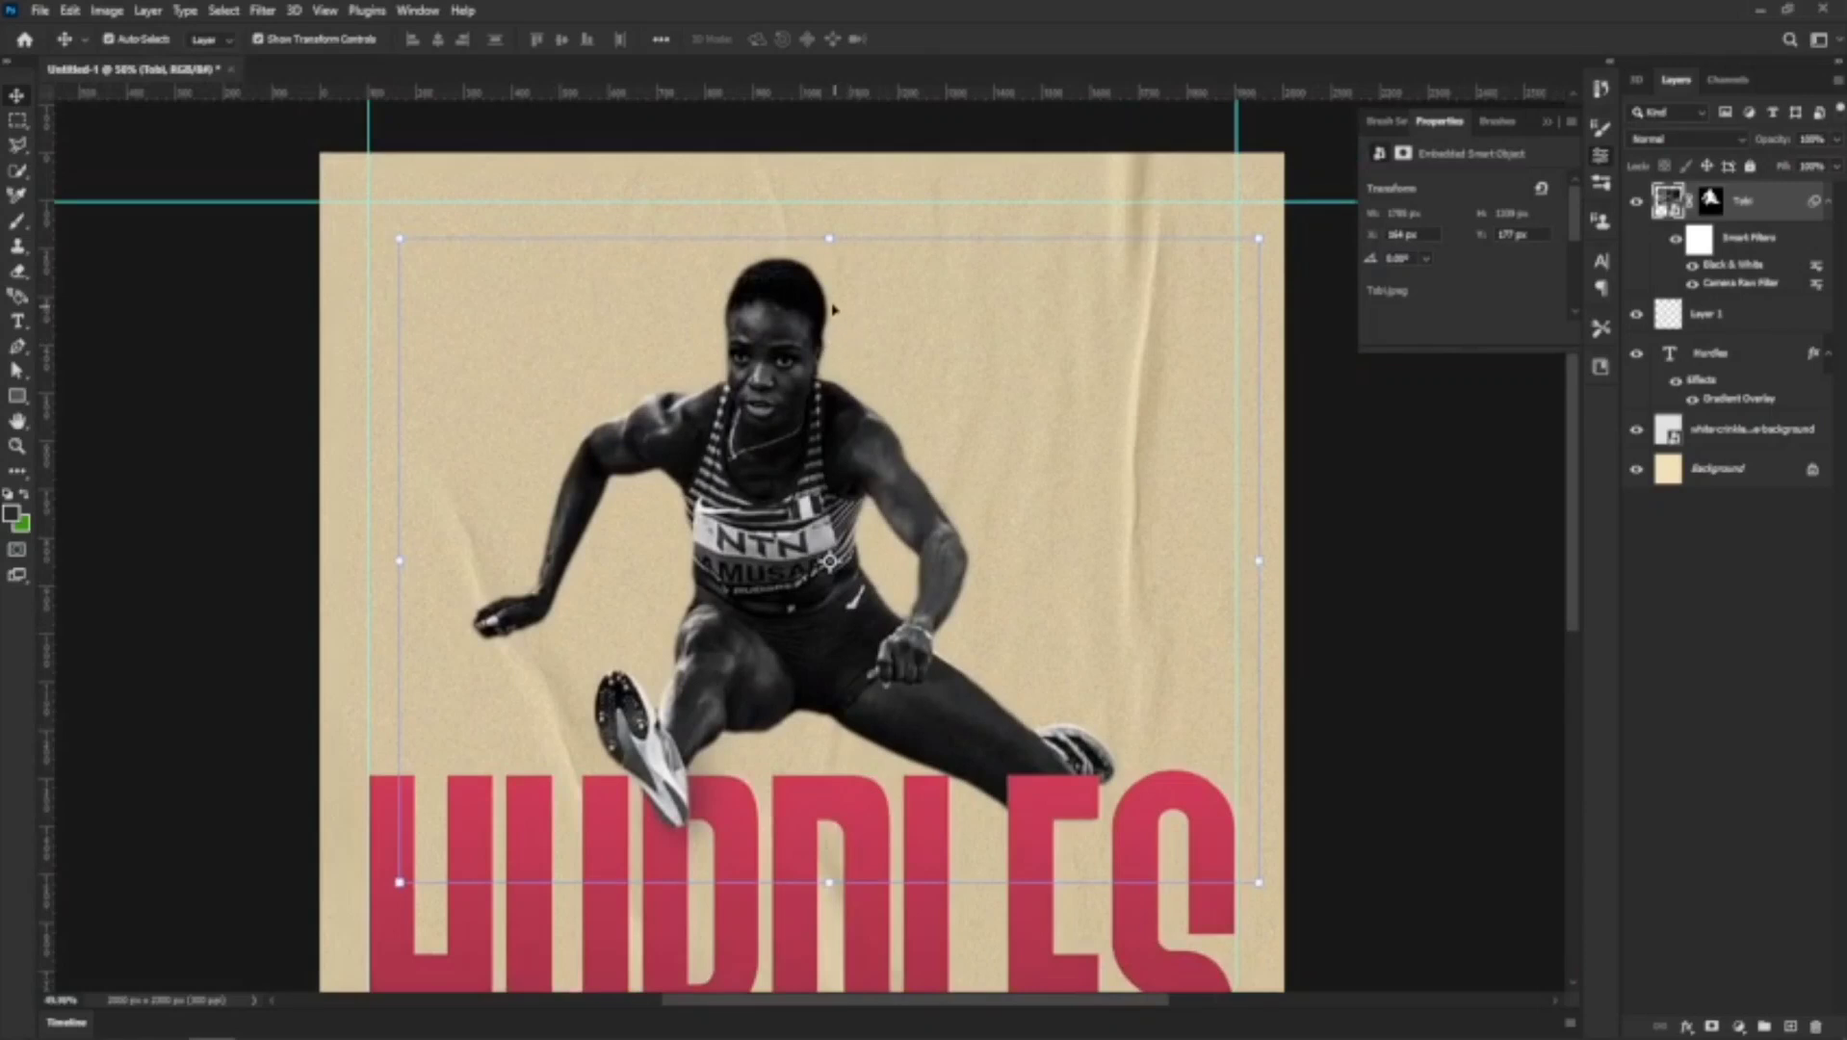
{"action": "scroll", "coordinate": [819, 302], "scroll_direction": "down", "scroll_amount": 1}
{"action": "scroll", "coordinate": [795, 475], "scroll_direction": "up", "scroll_amount": 1}
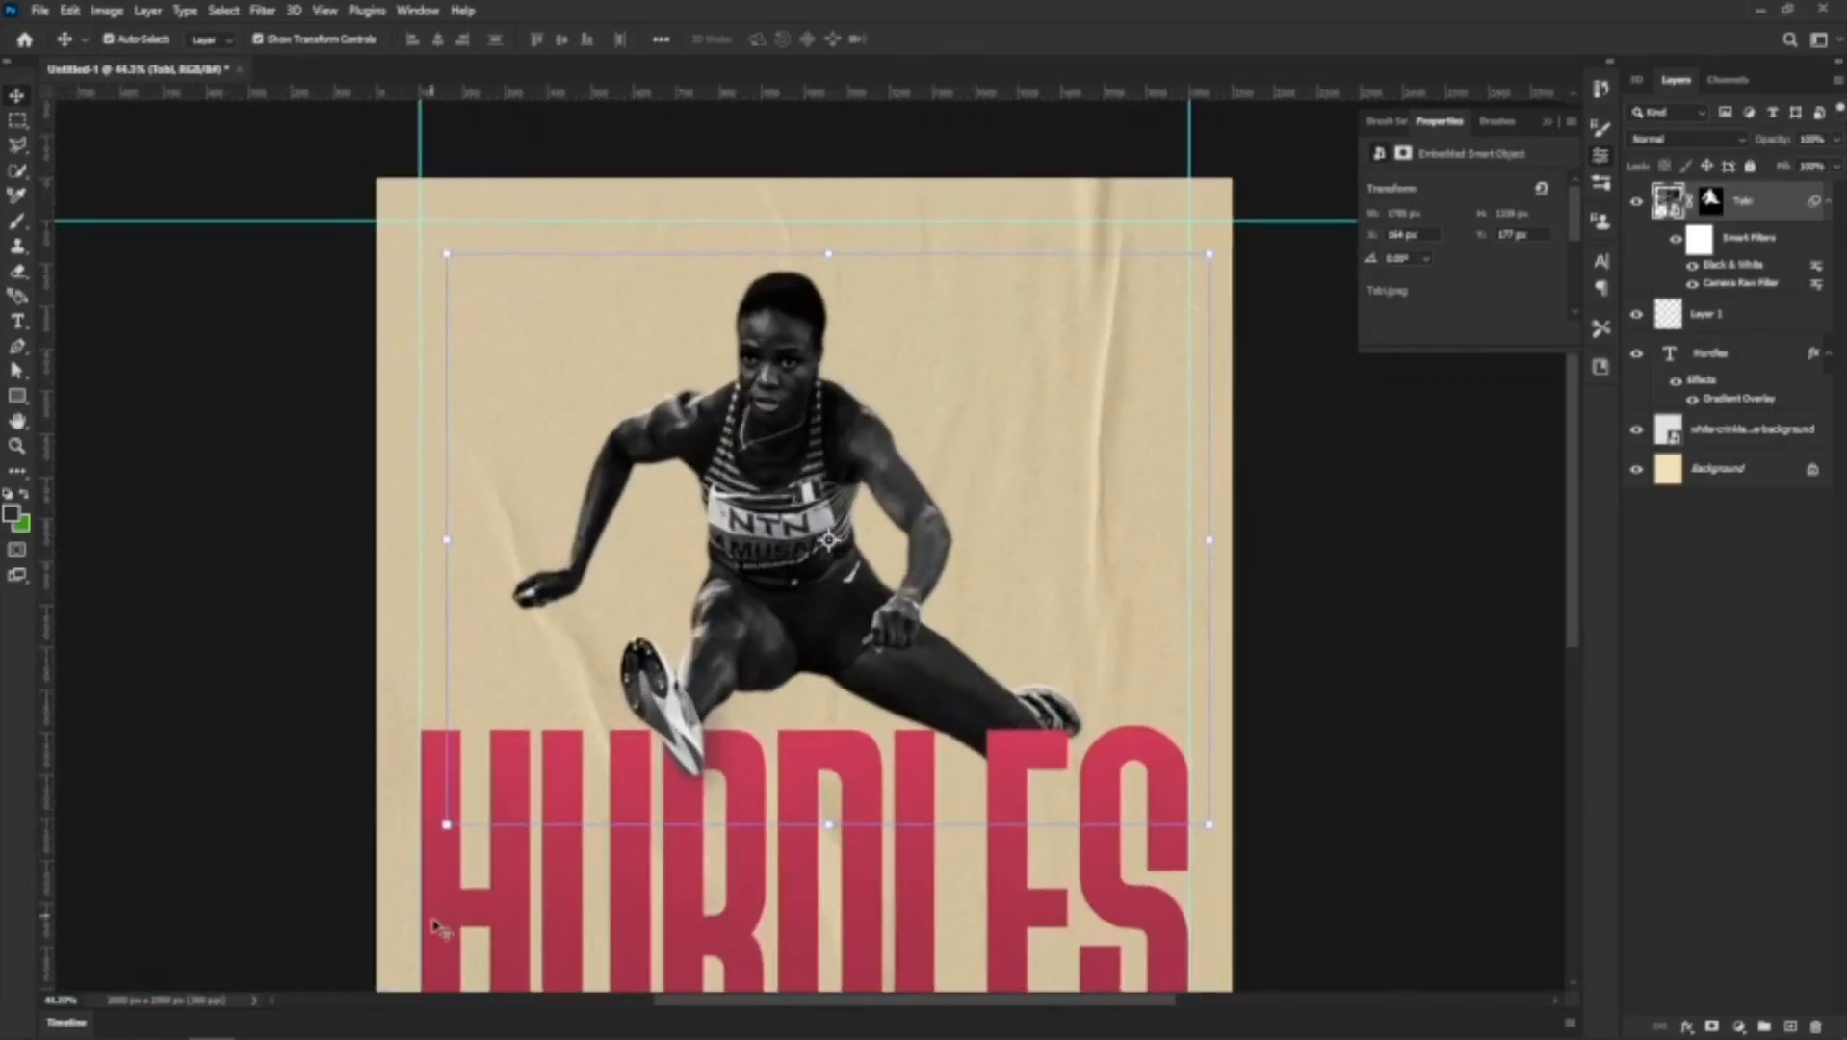
Place the Olympic rings image images.png from the athlete flier folder, centred horizontally over the hurdler's upper body
{"action": "mouse_move", "coordinate": [304, 1033]}
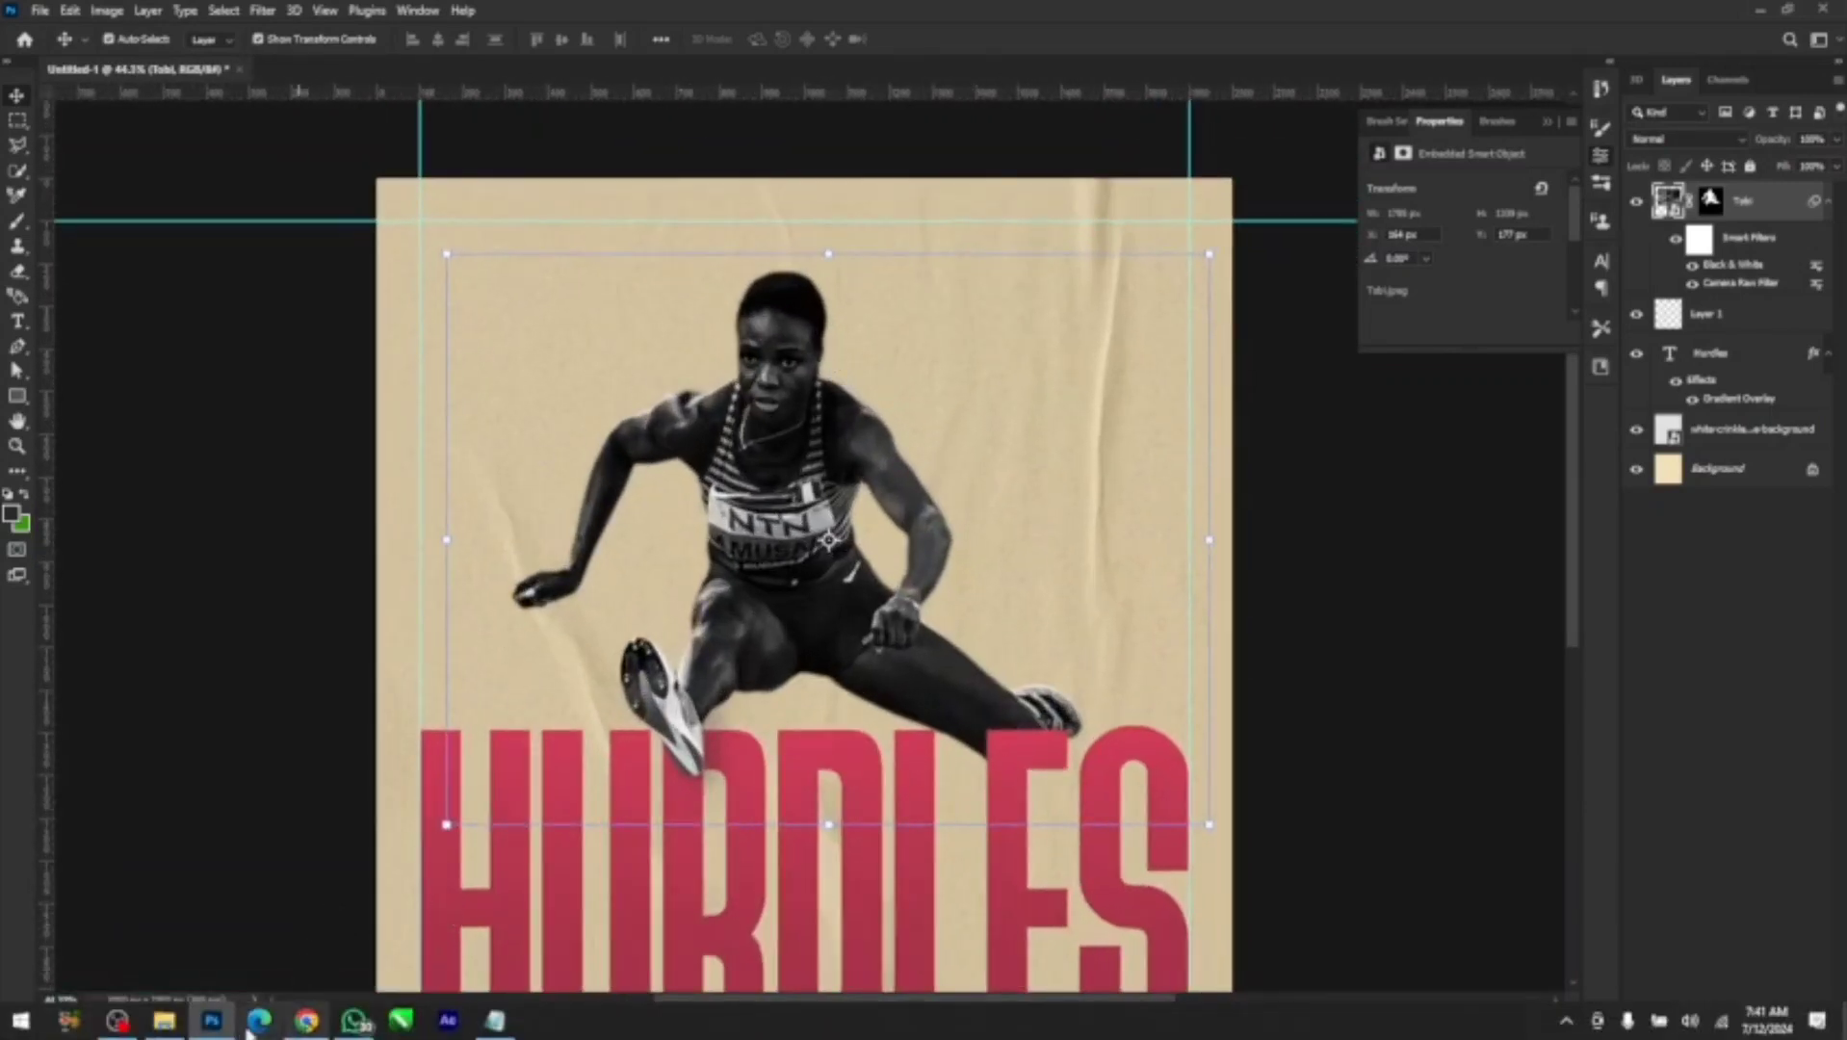
{"action": "left_click", "coordinate": [157, 1001]}
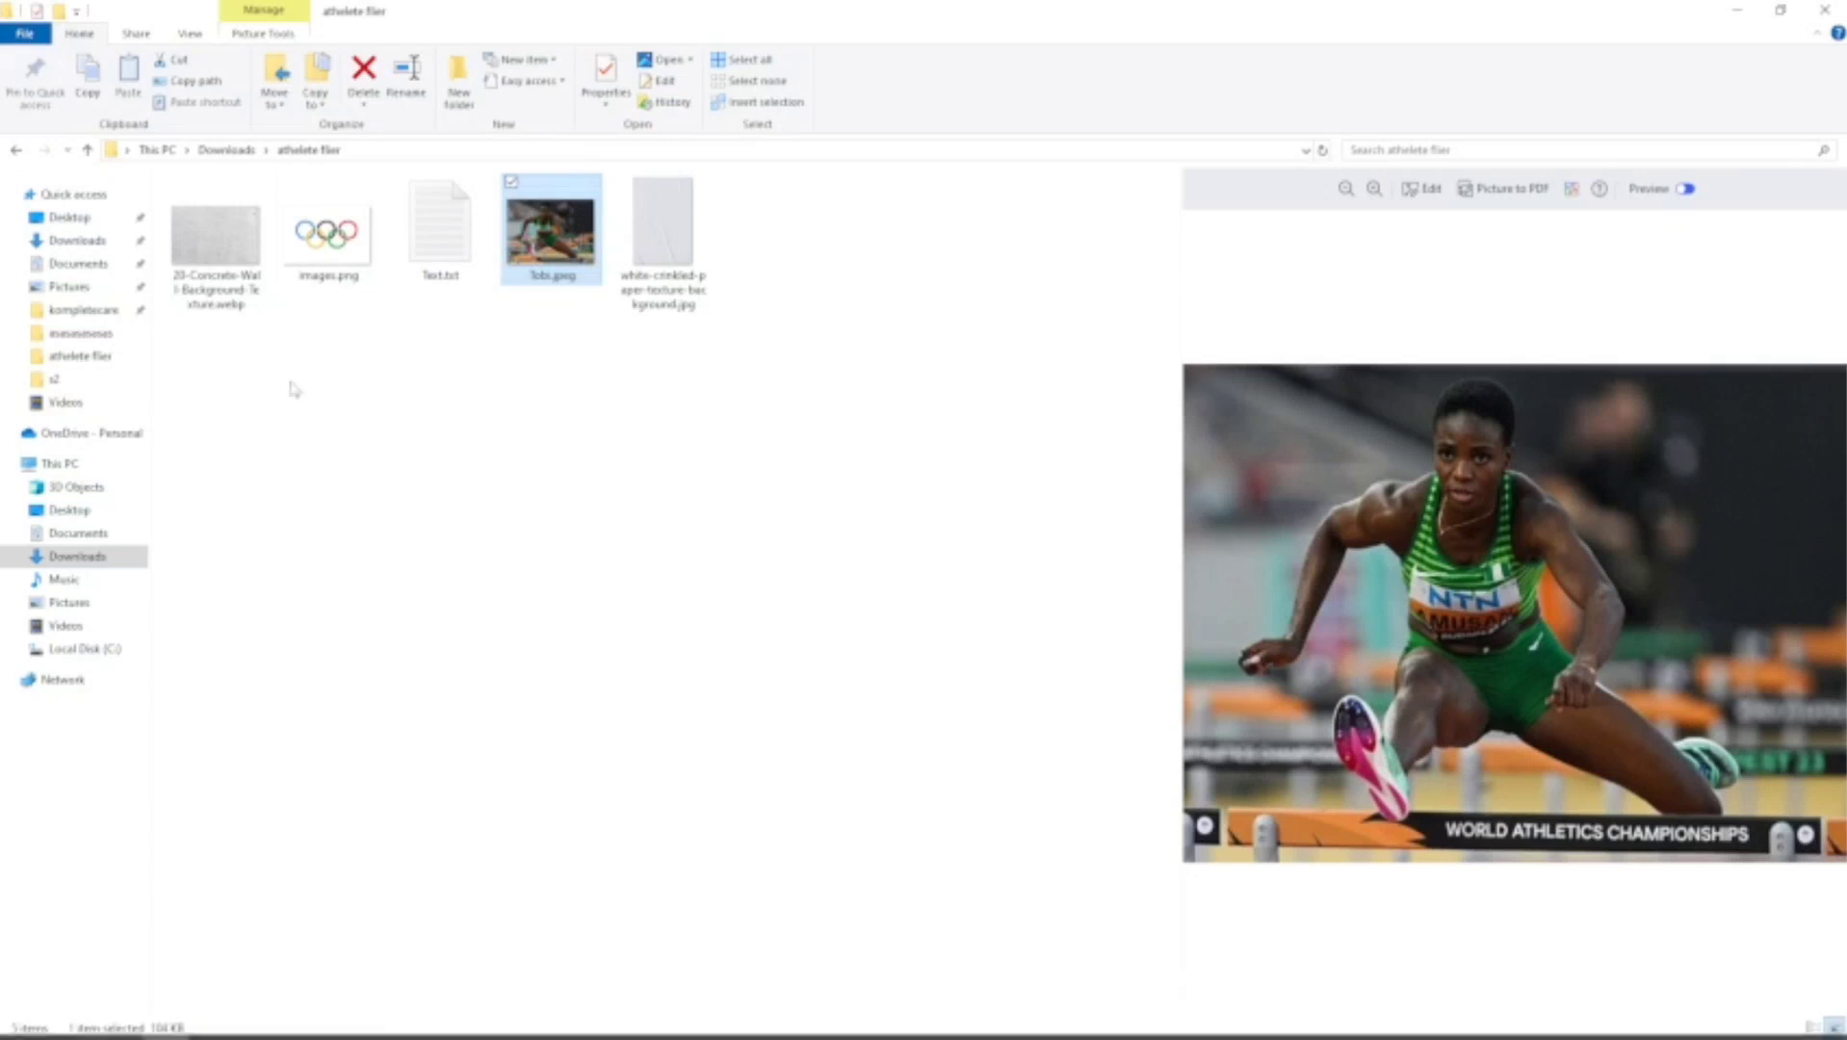
{"action": "left_click", "coordinate": [328, 241]}
{"action": "left_click_drag", "start_coordinate": [323, 258], "coordinate": [823, 506]}
{"action": "left_click_drag", "start_coordinate": [982, 507], "coordinate": [982, 436]}
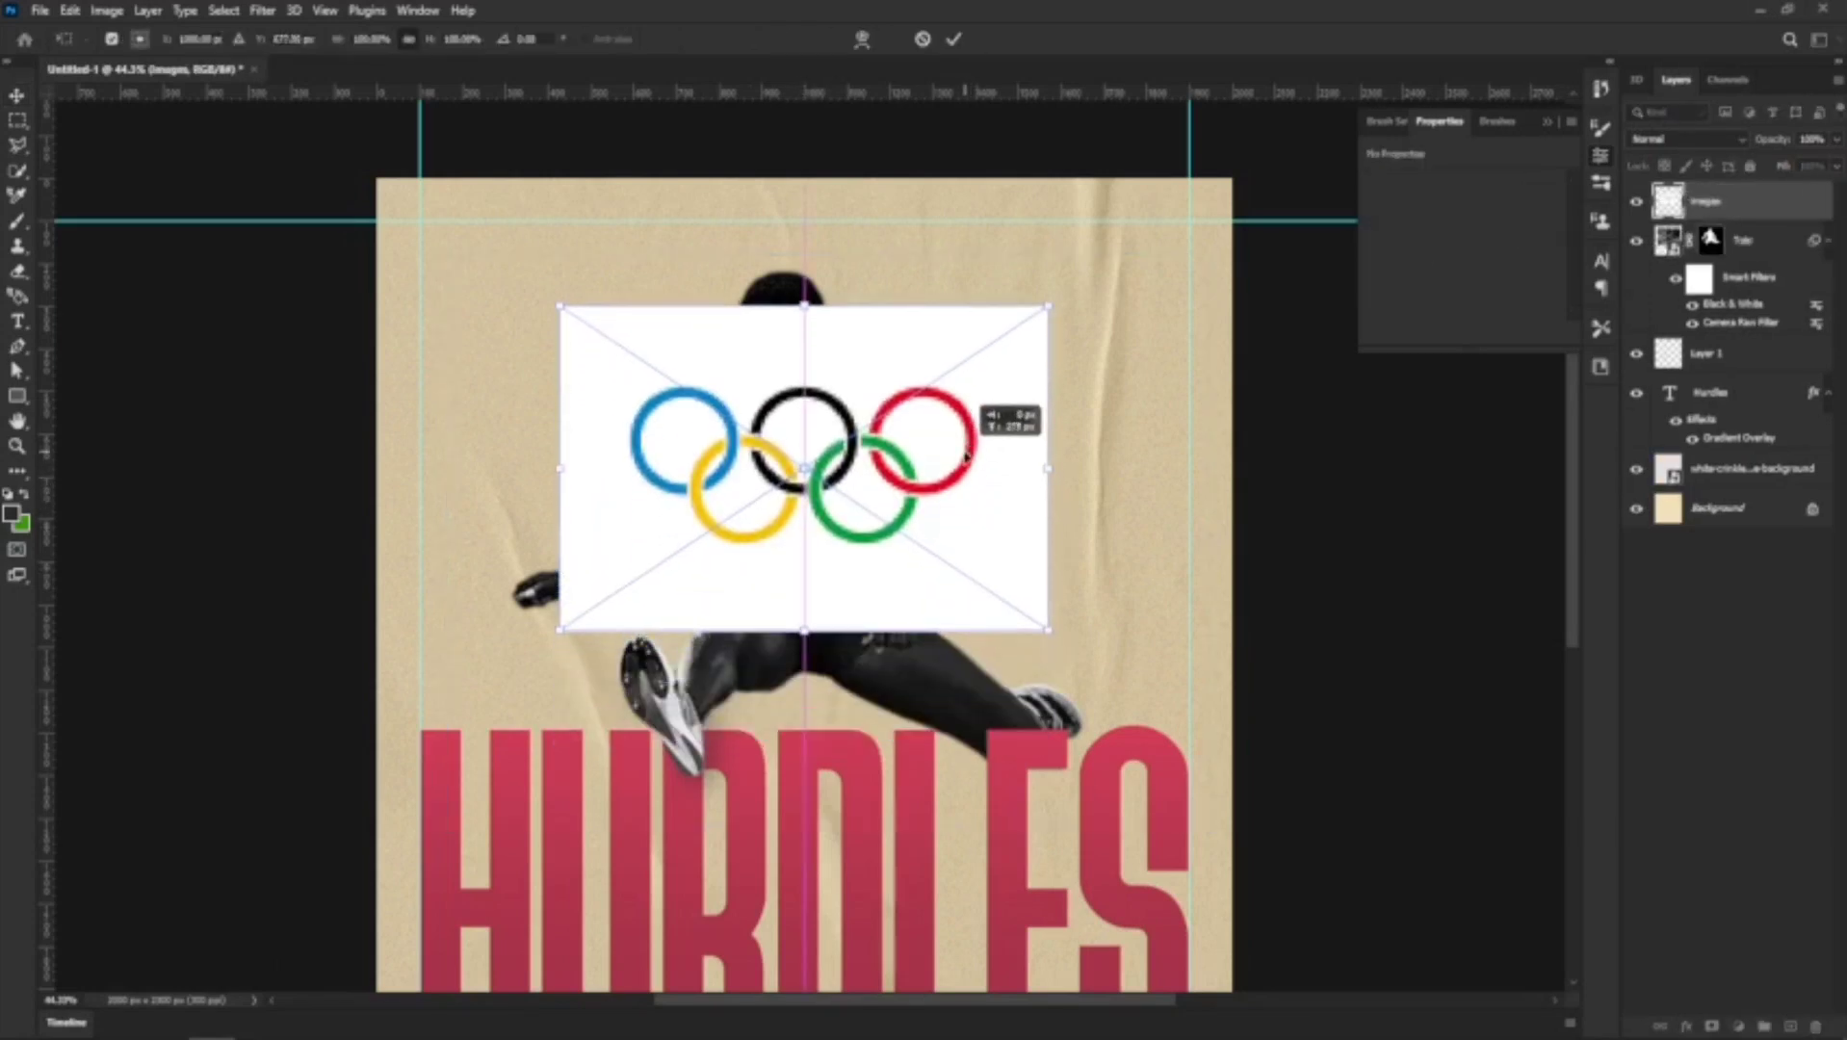
{"action": "key", "text": "Return"}
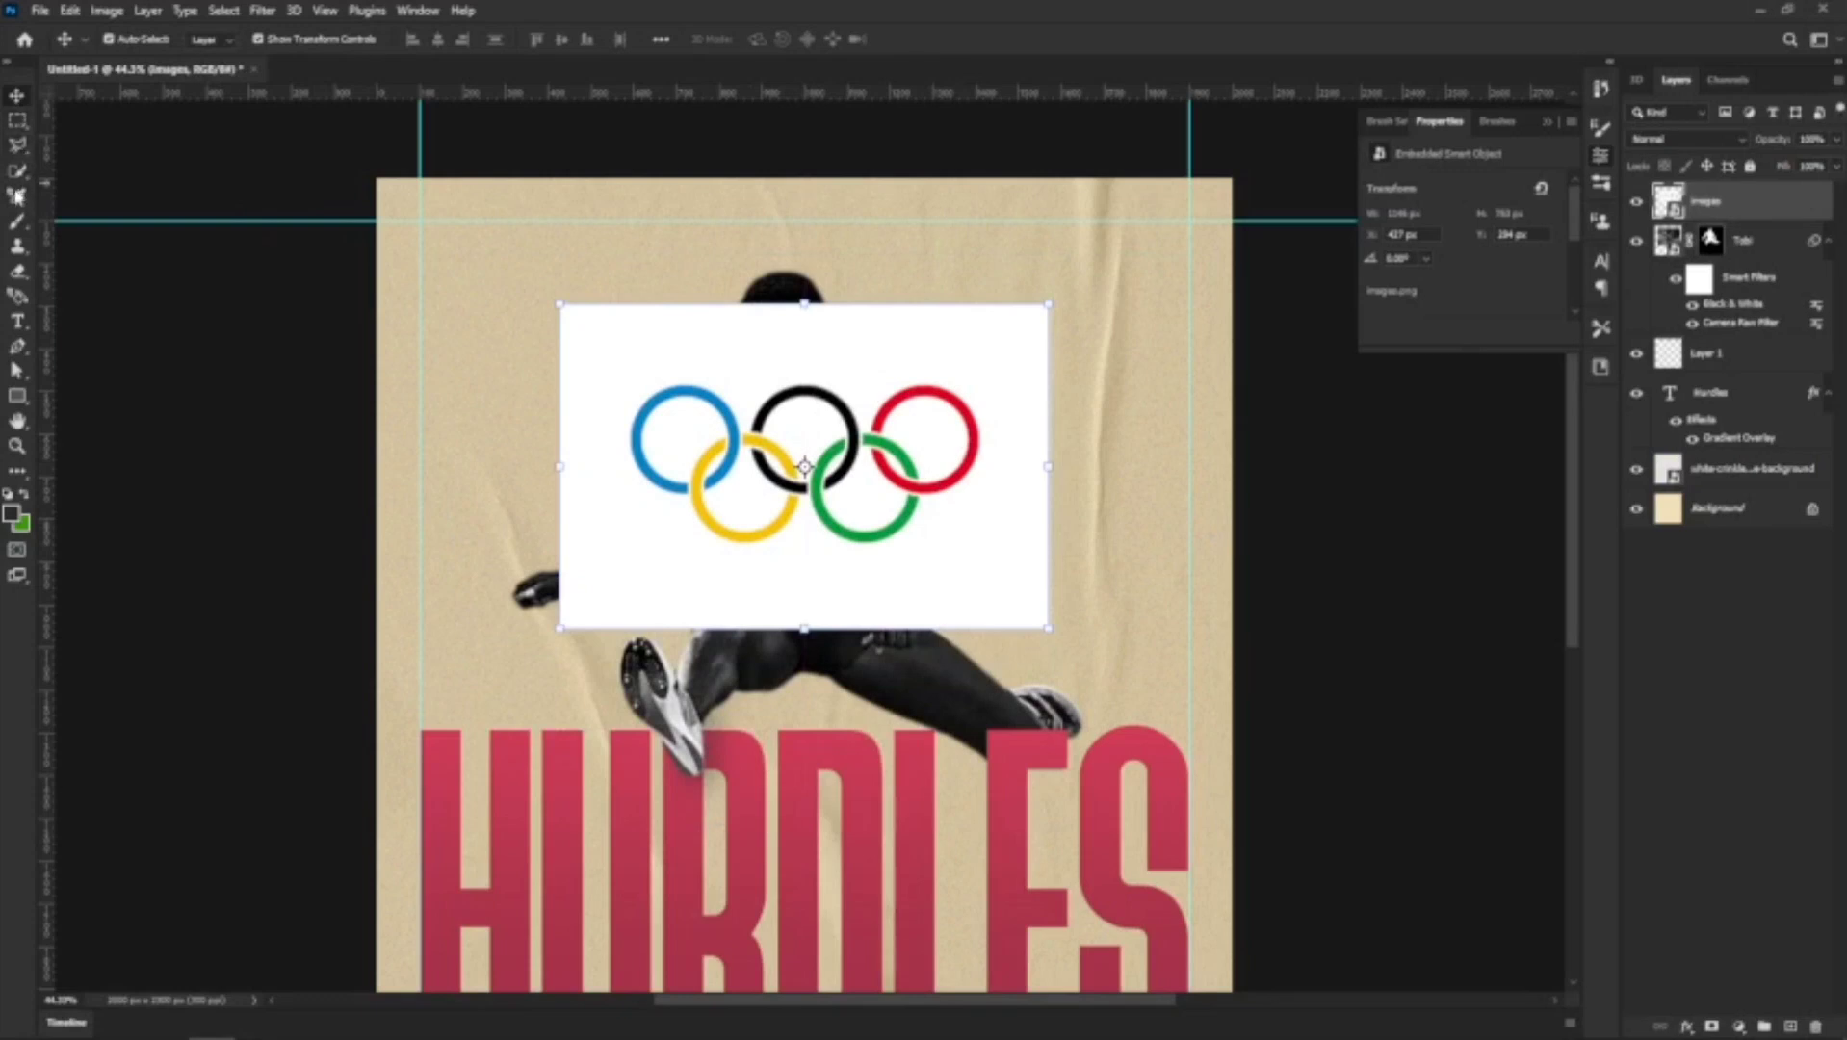
Select the white background around the Olympic rings with the Magic Wand and try to delete it
{"action": "right_click", "coordinate": [18, 174]}
{"action": "left_click", "coordinate": [91, 203]}
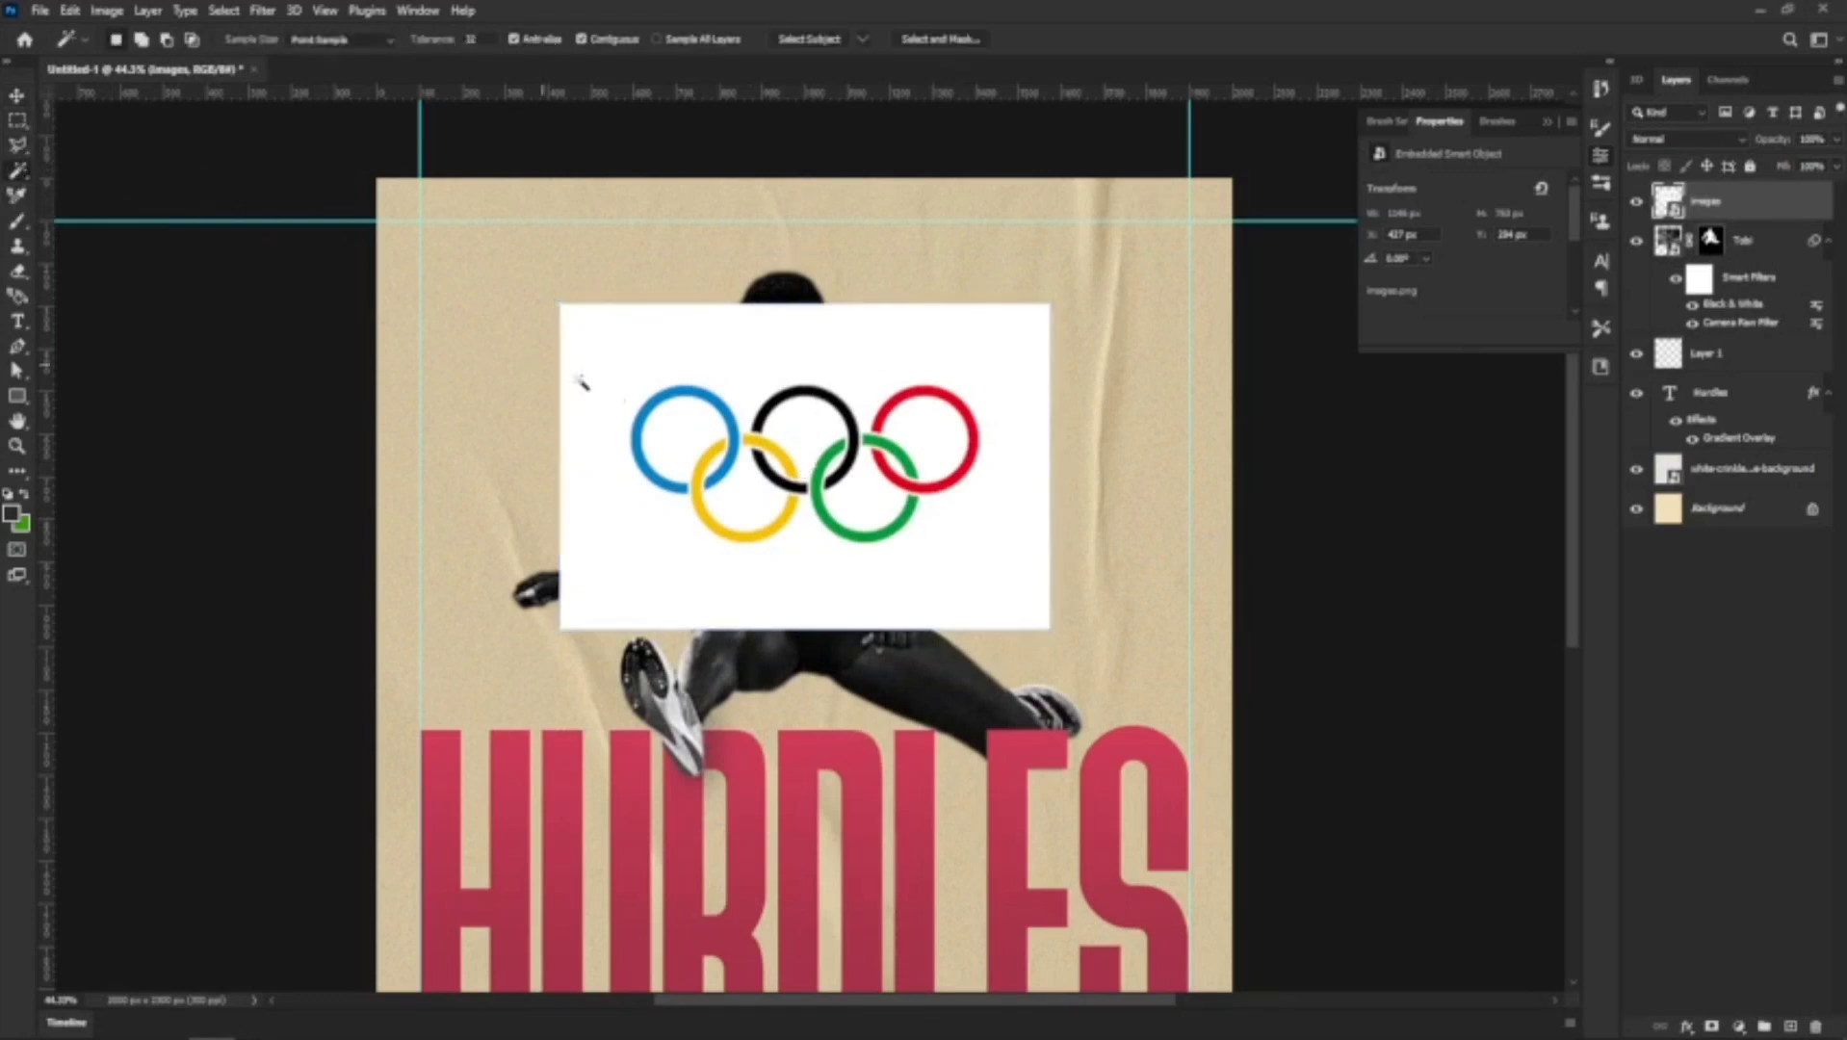
{"action": "left_click", "coordinate": [652, 373]}
{"action": "scroll", "coordinate": [780, 436], "scroll_direction": "up", "scroll_amount": 3}
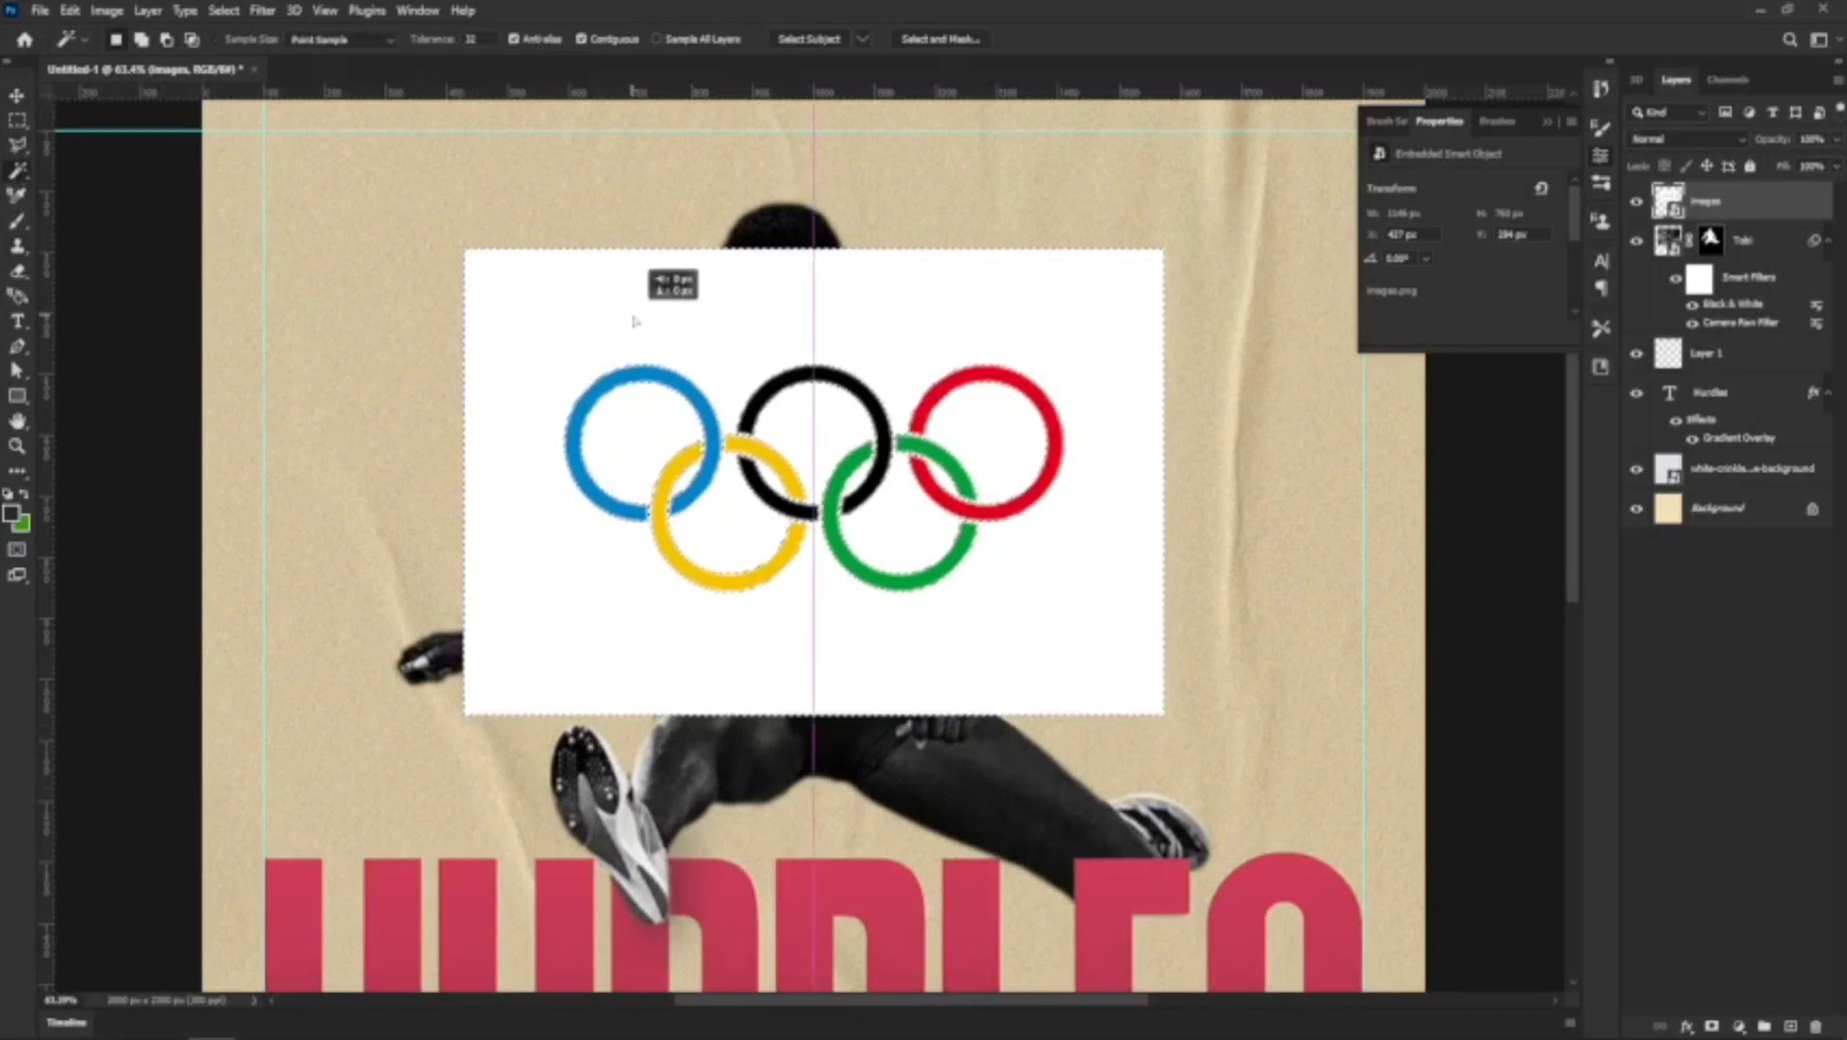
{"action": "key", "text": "Delete"}
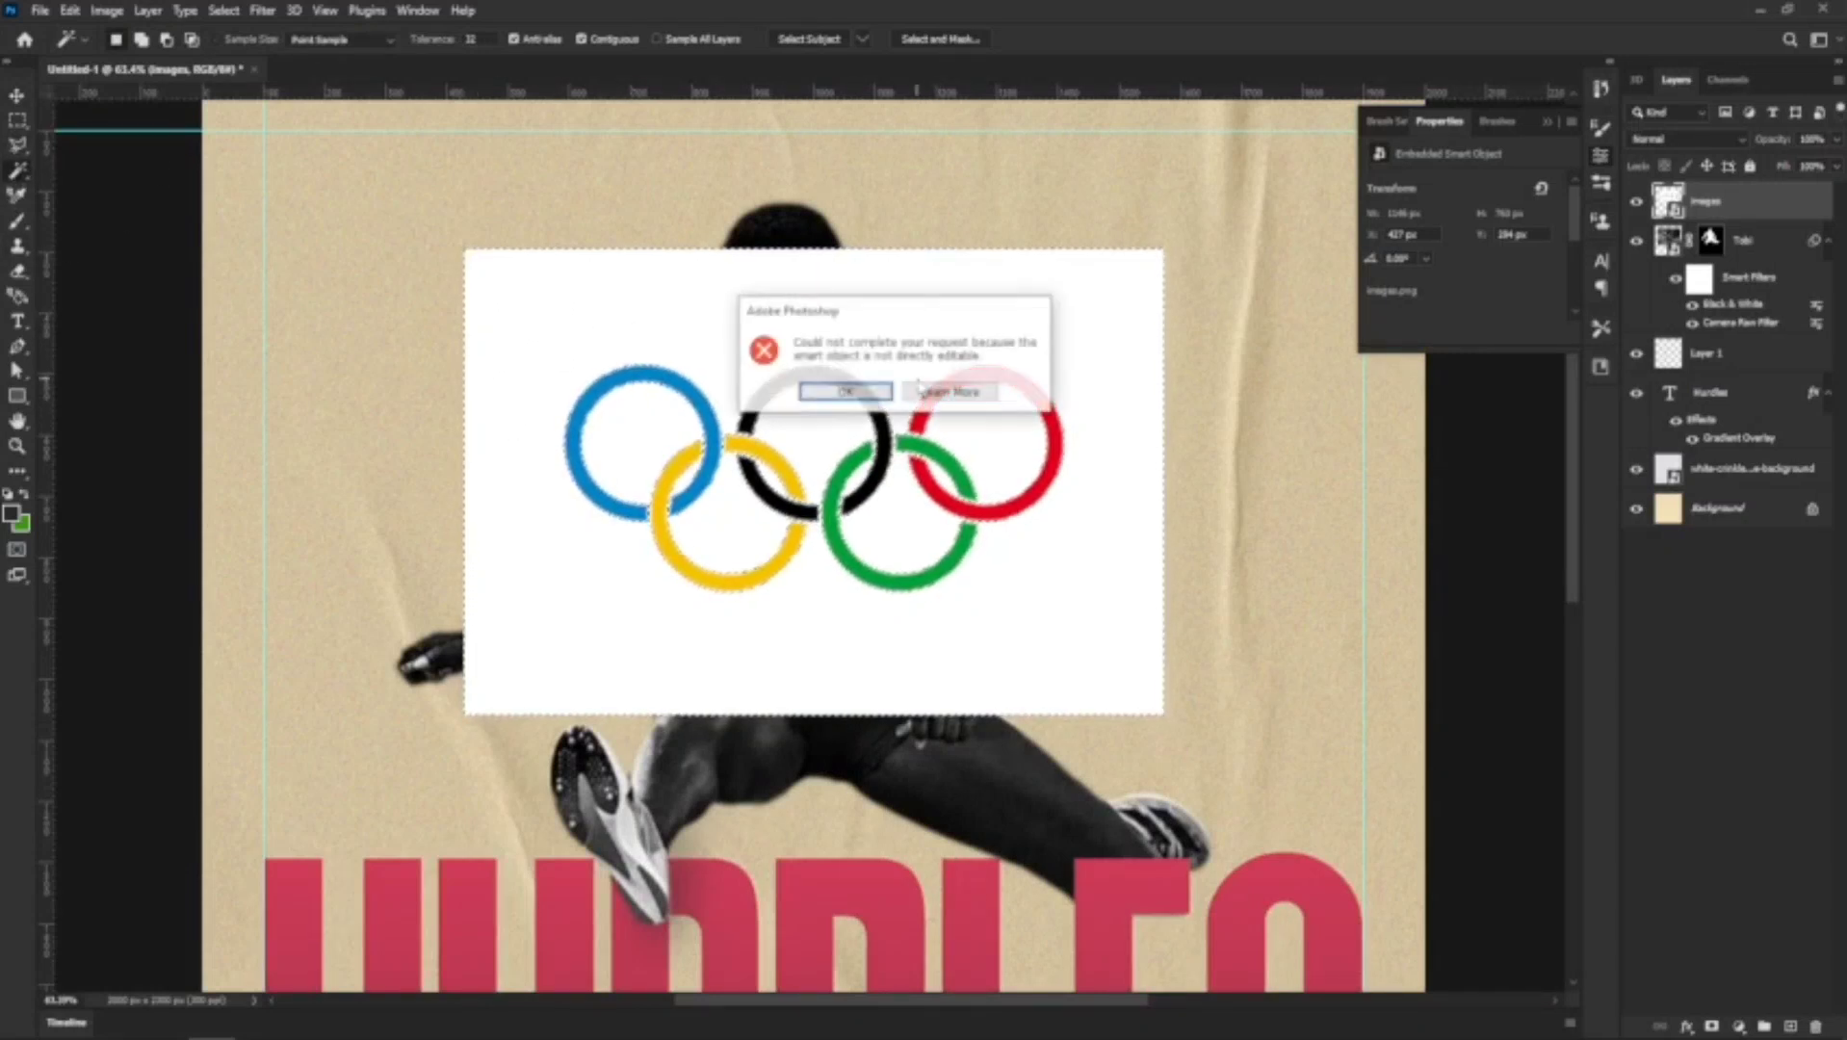
{"action": "left_click", "coordinate": [844, 393]}
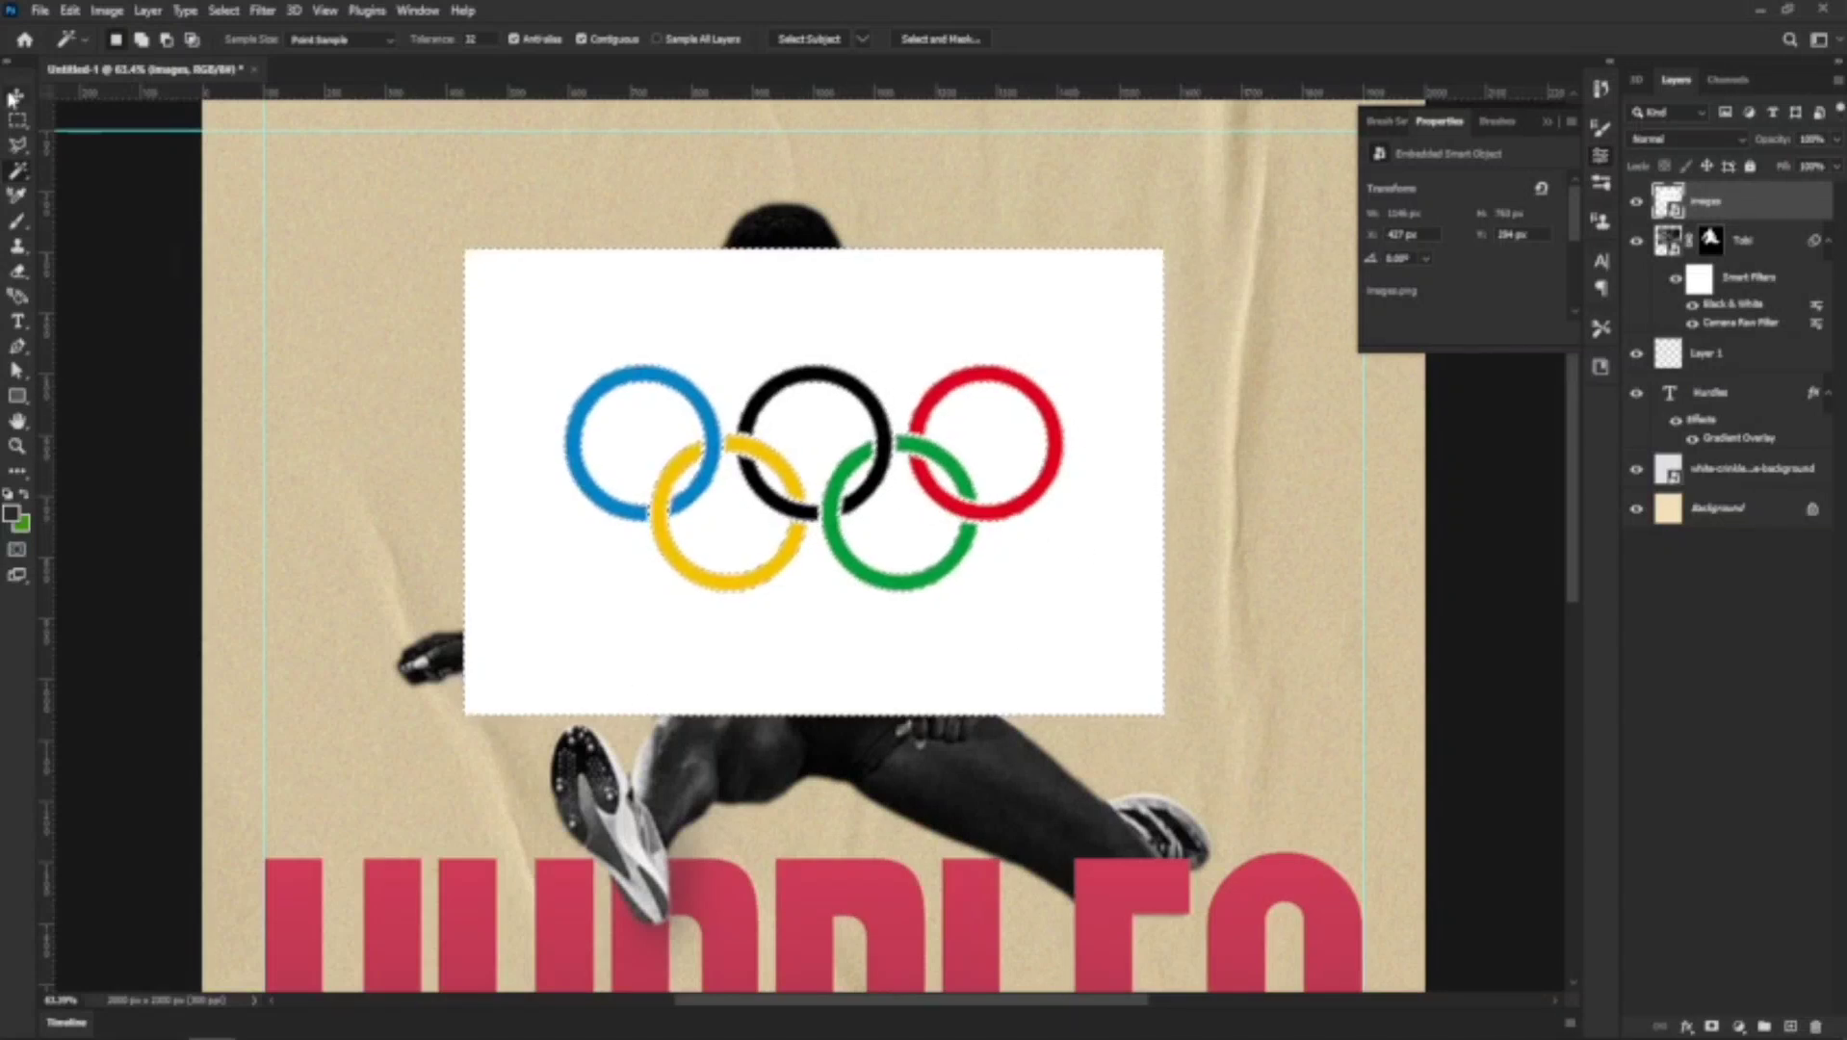
Rasterize the Olympic rings layer and delete the selected white background
{"action": "right_click", "coordinate": [1736, 214]}
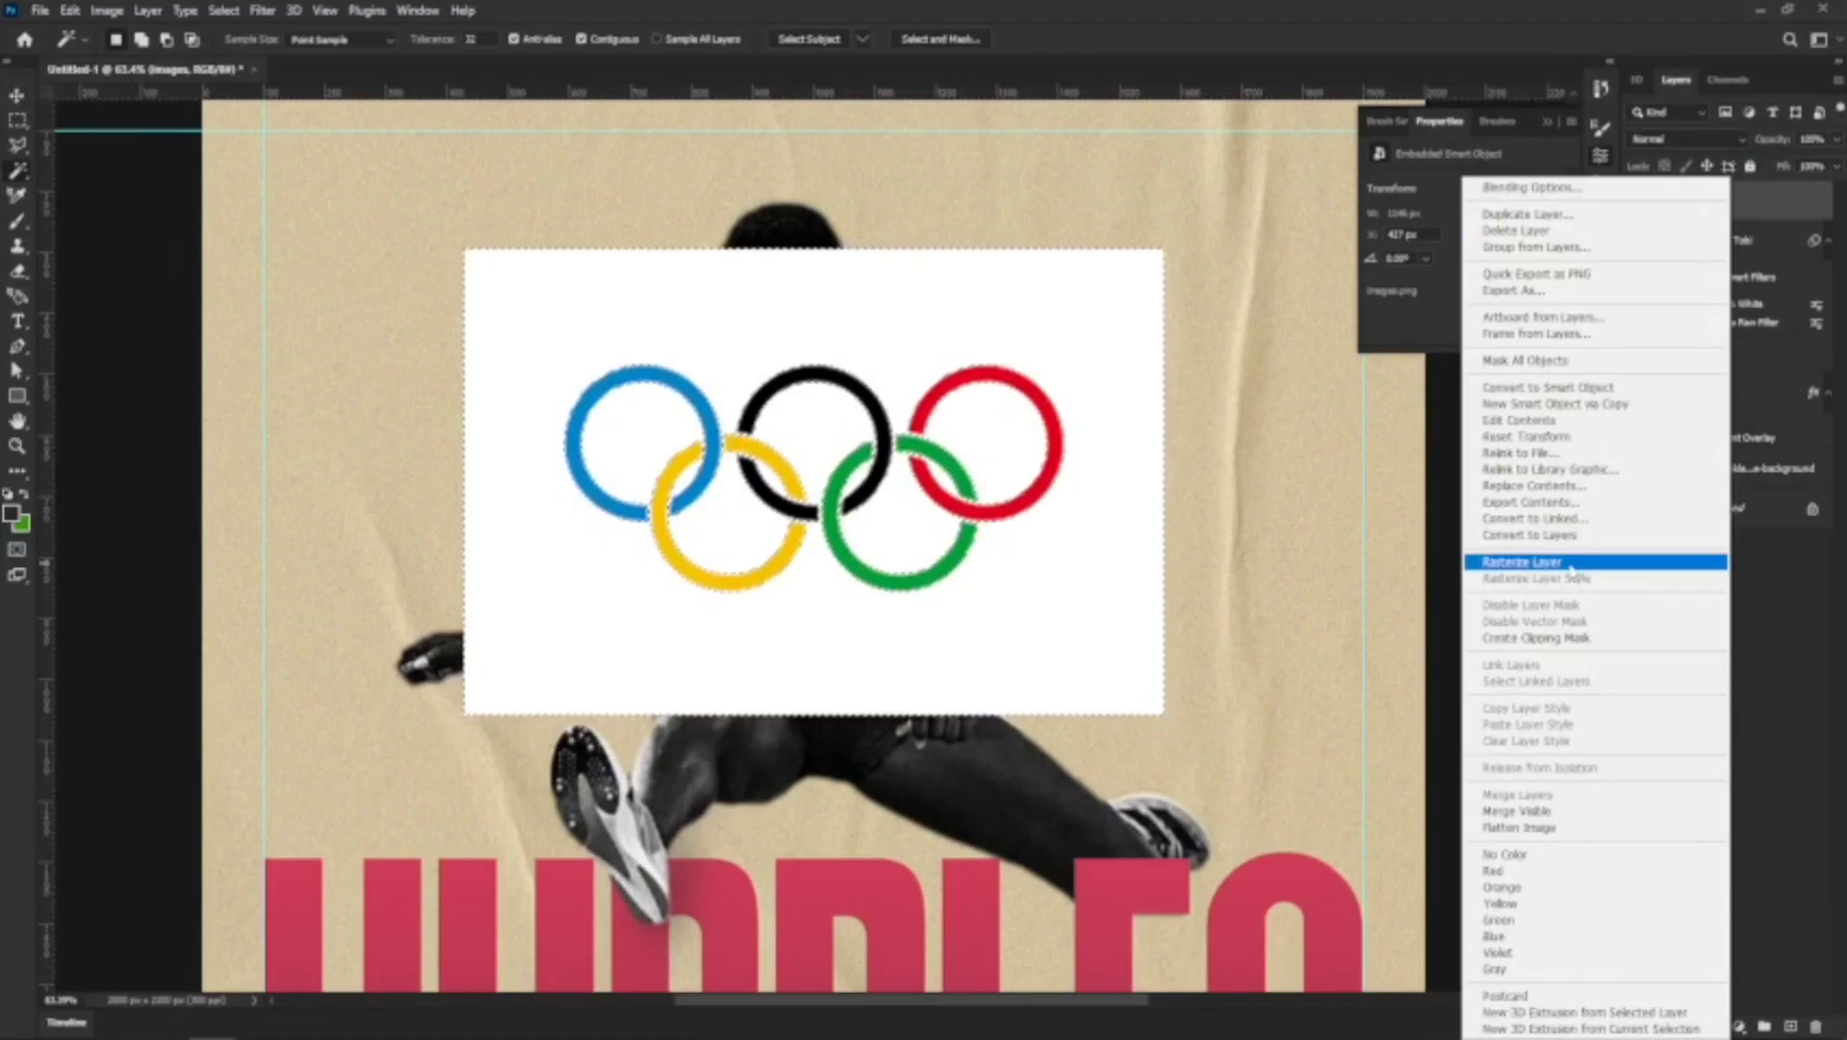
{"action": "right_click", "coordinate": [1759, 224]}
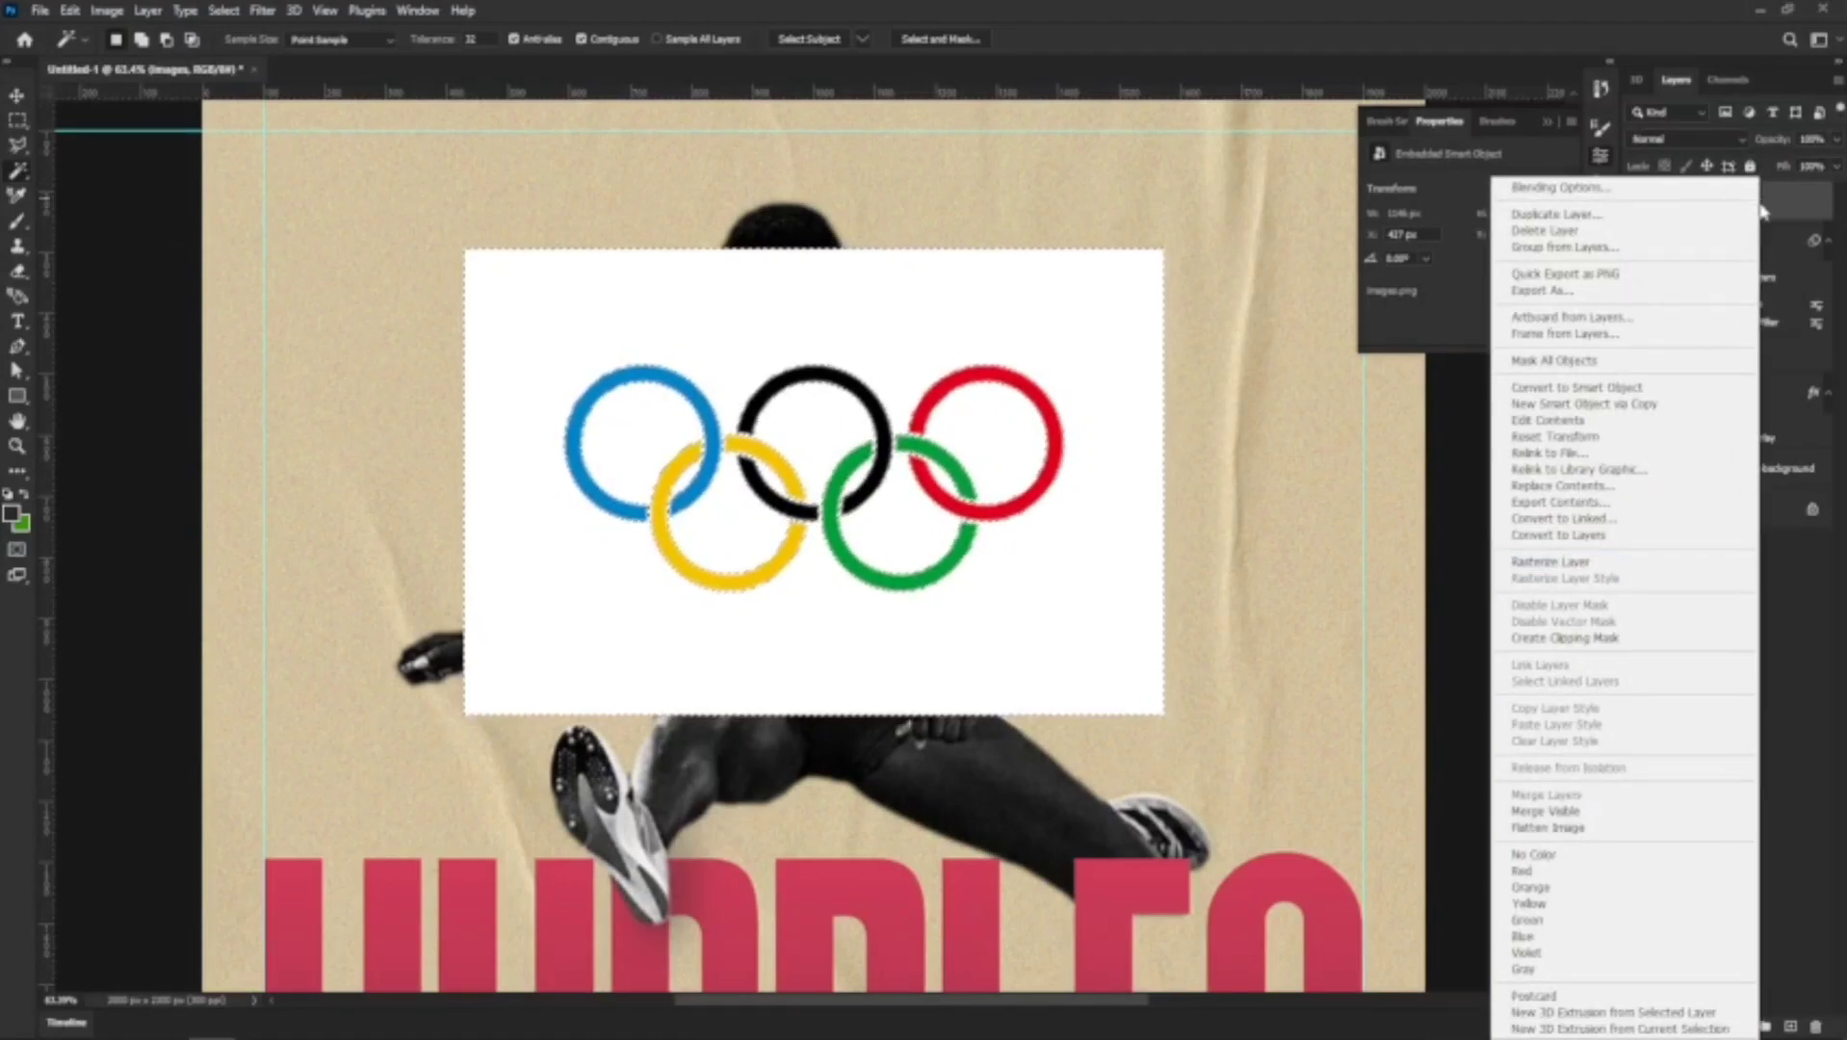
{"action": "left_click", "coordinate": [1570, 566]}
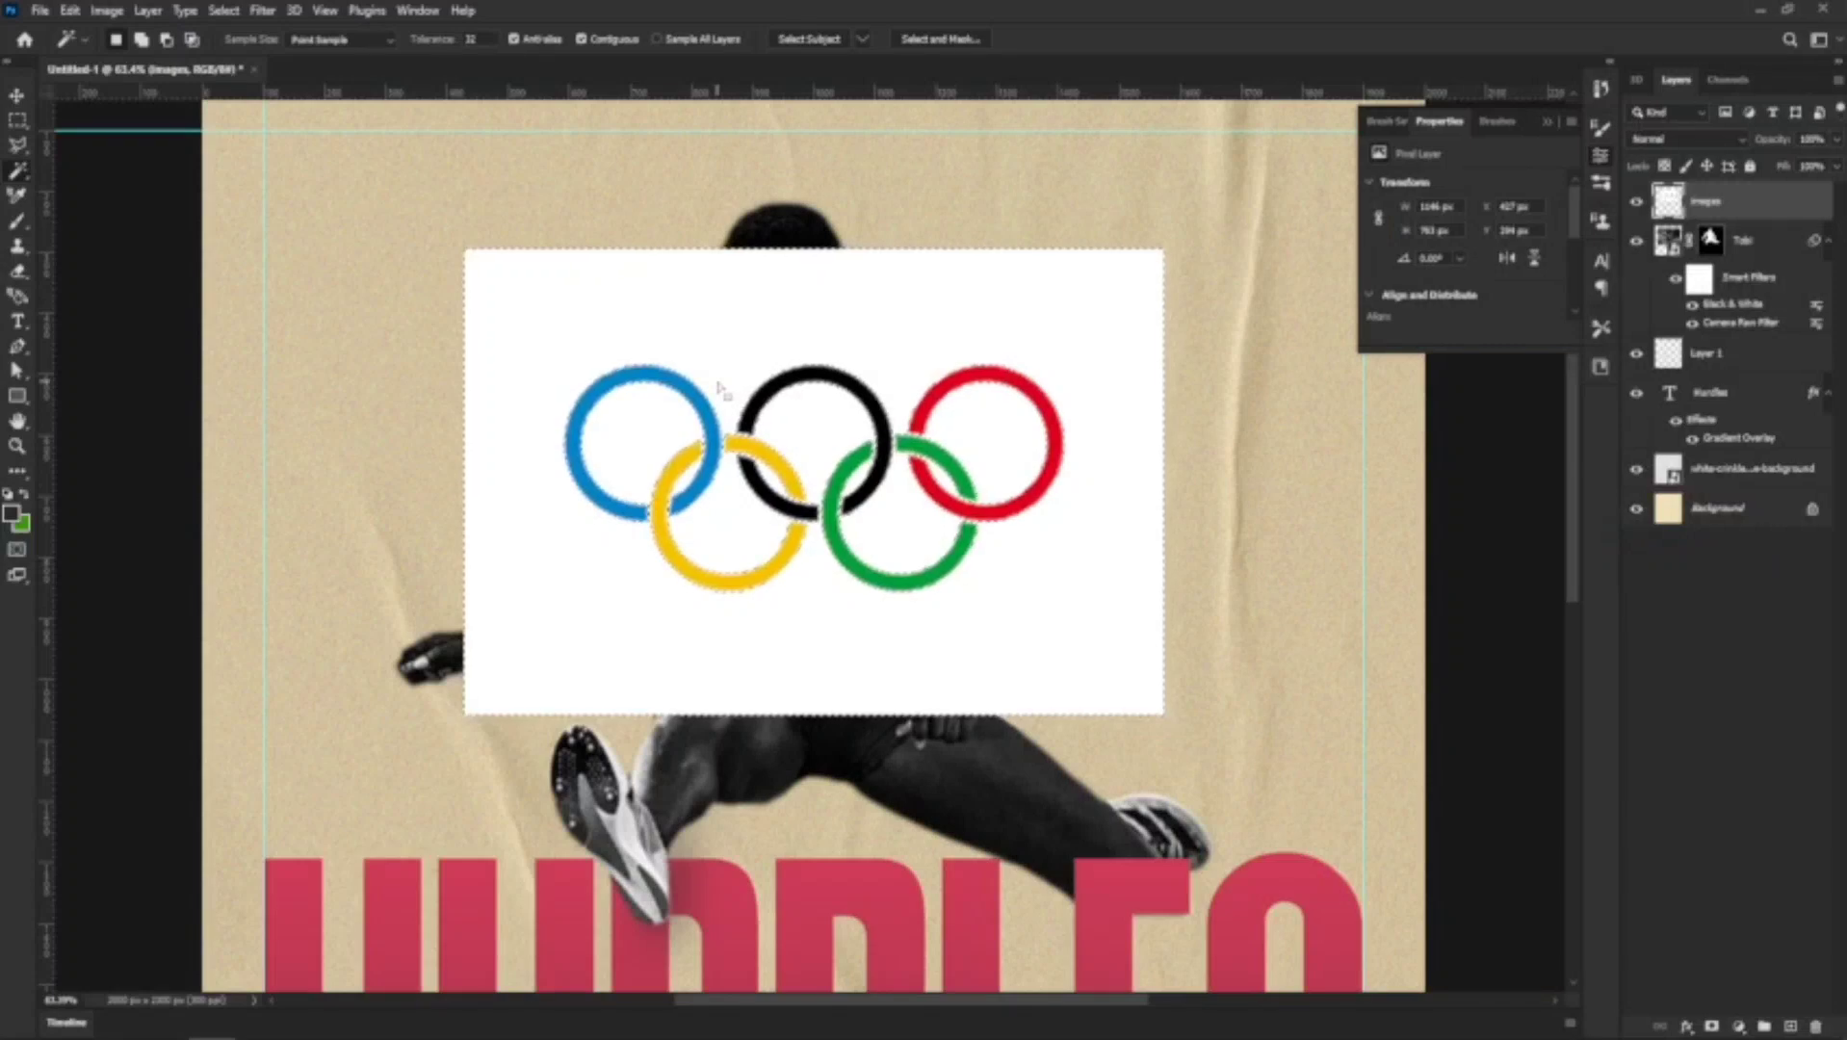
{"action": "key", "text": "Delete"}
{"action": "key", "text": "ctrl+minus"}
{"action": "key", "text": "ctrl+minus"}
{"action": "key", "text": "ctrl+minus"}
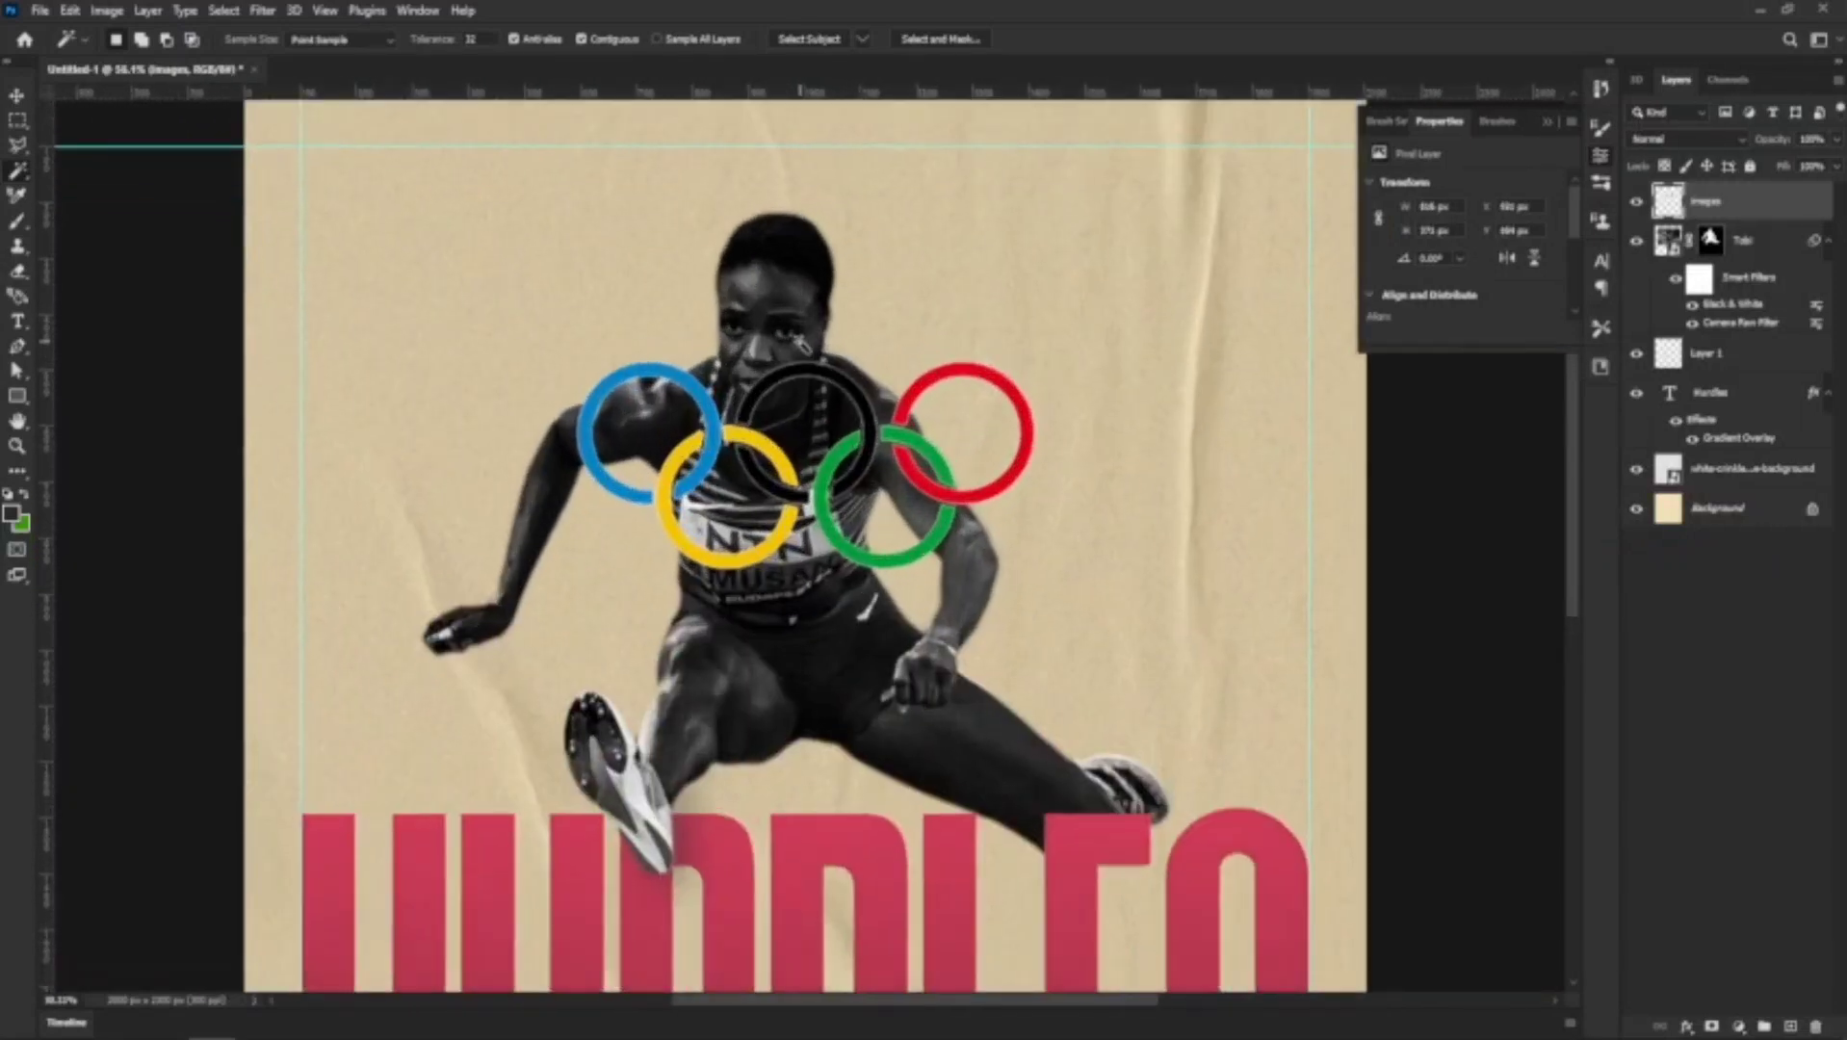
Add a layer mask from the Olympic rings' outline and open that mask in Select and Mask
{"action": "left_click", "coordinate": [19, 95]}
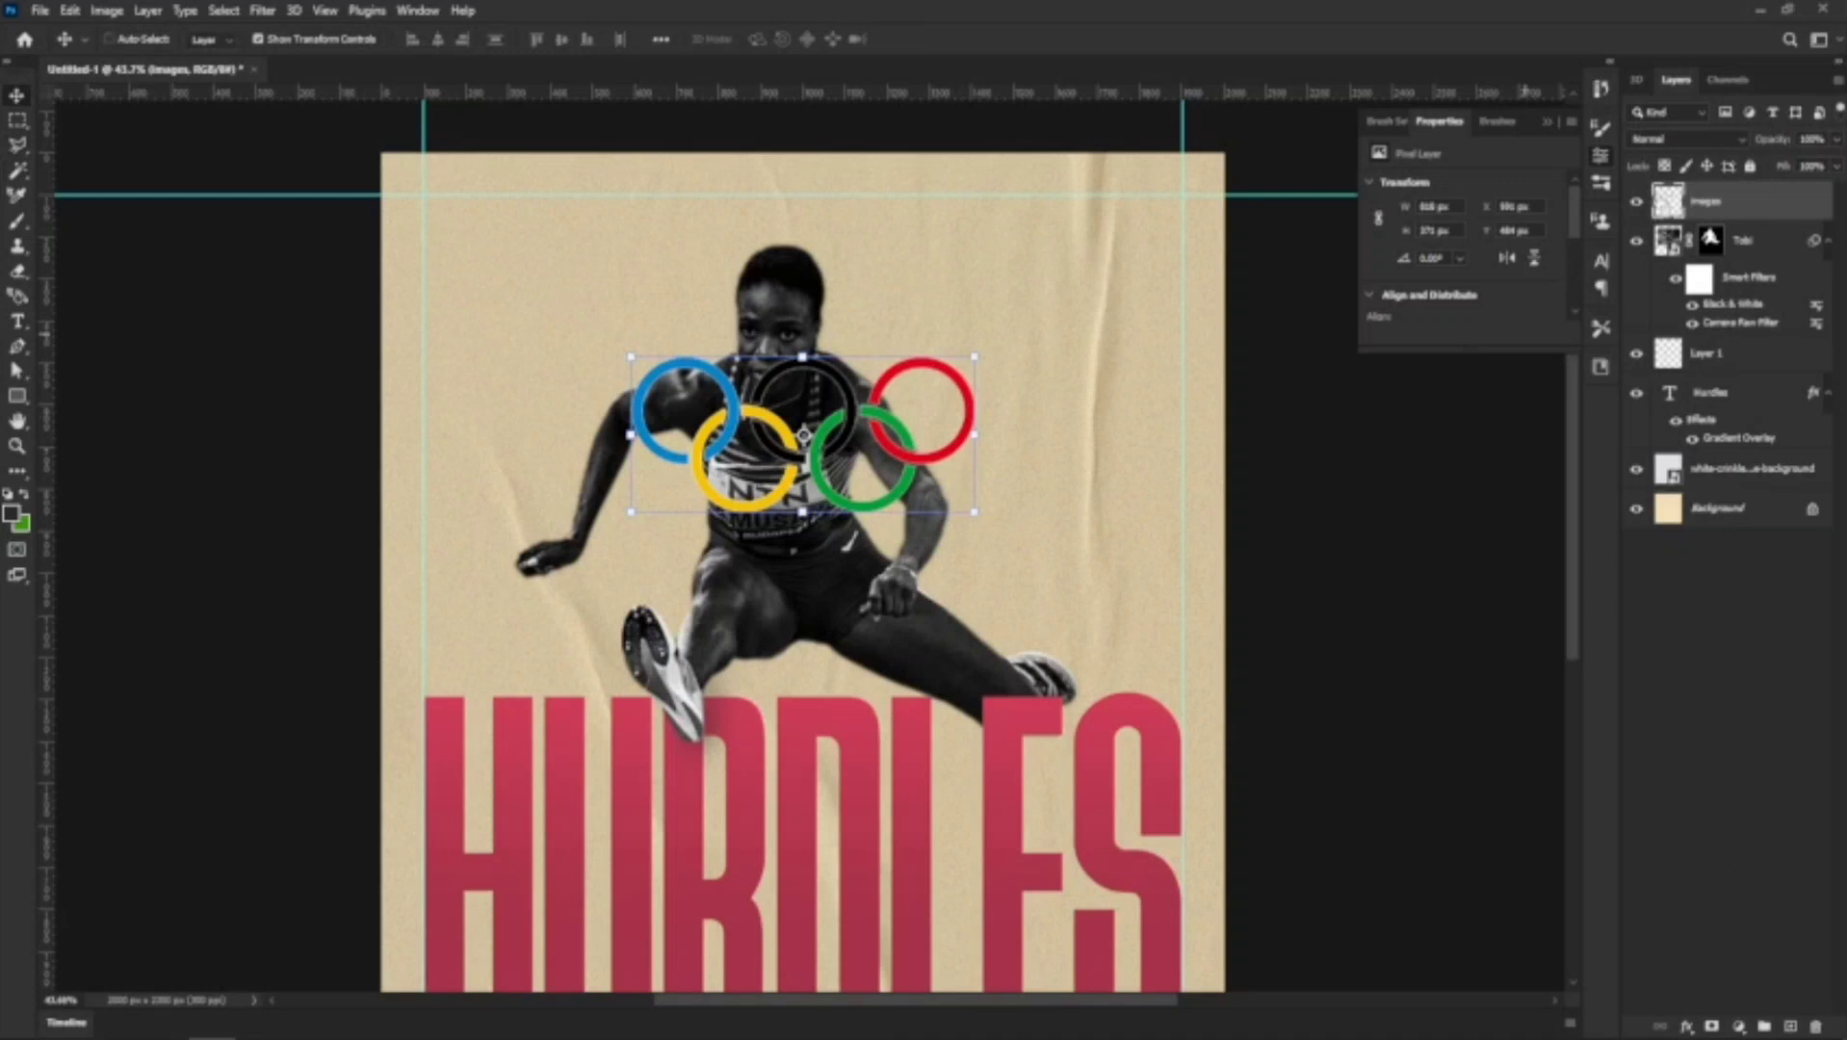
{"action": "left_click", "coordinate": [1657, 210], "text": "ctrl"}
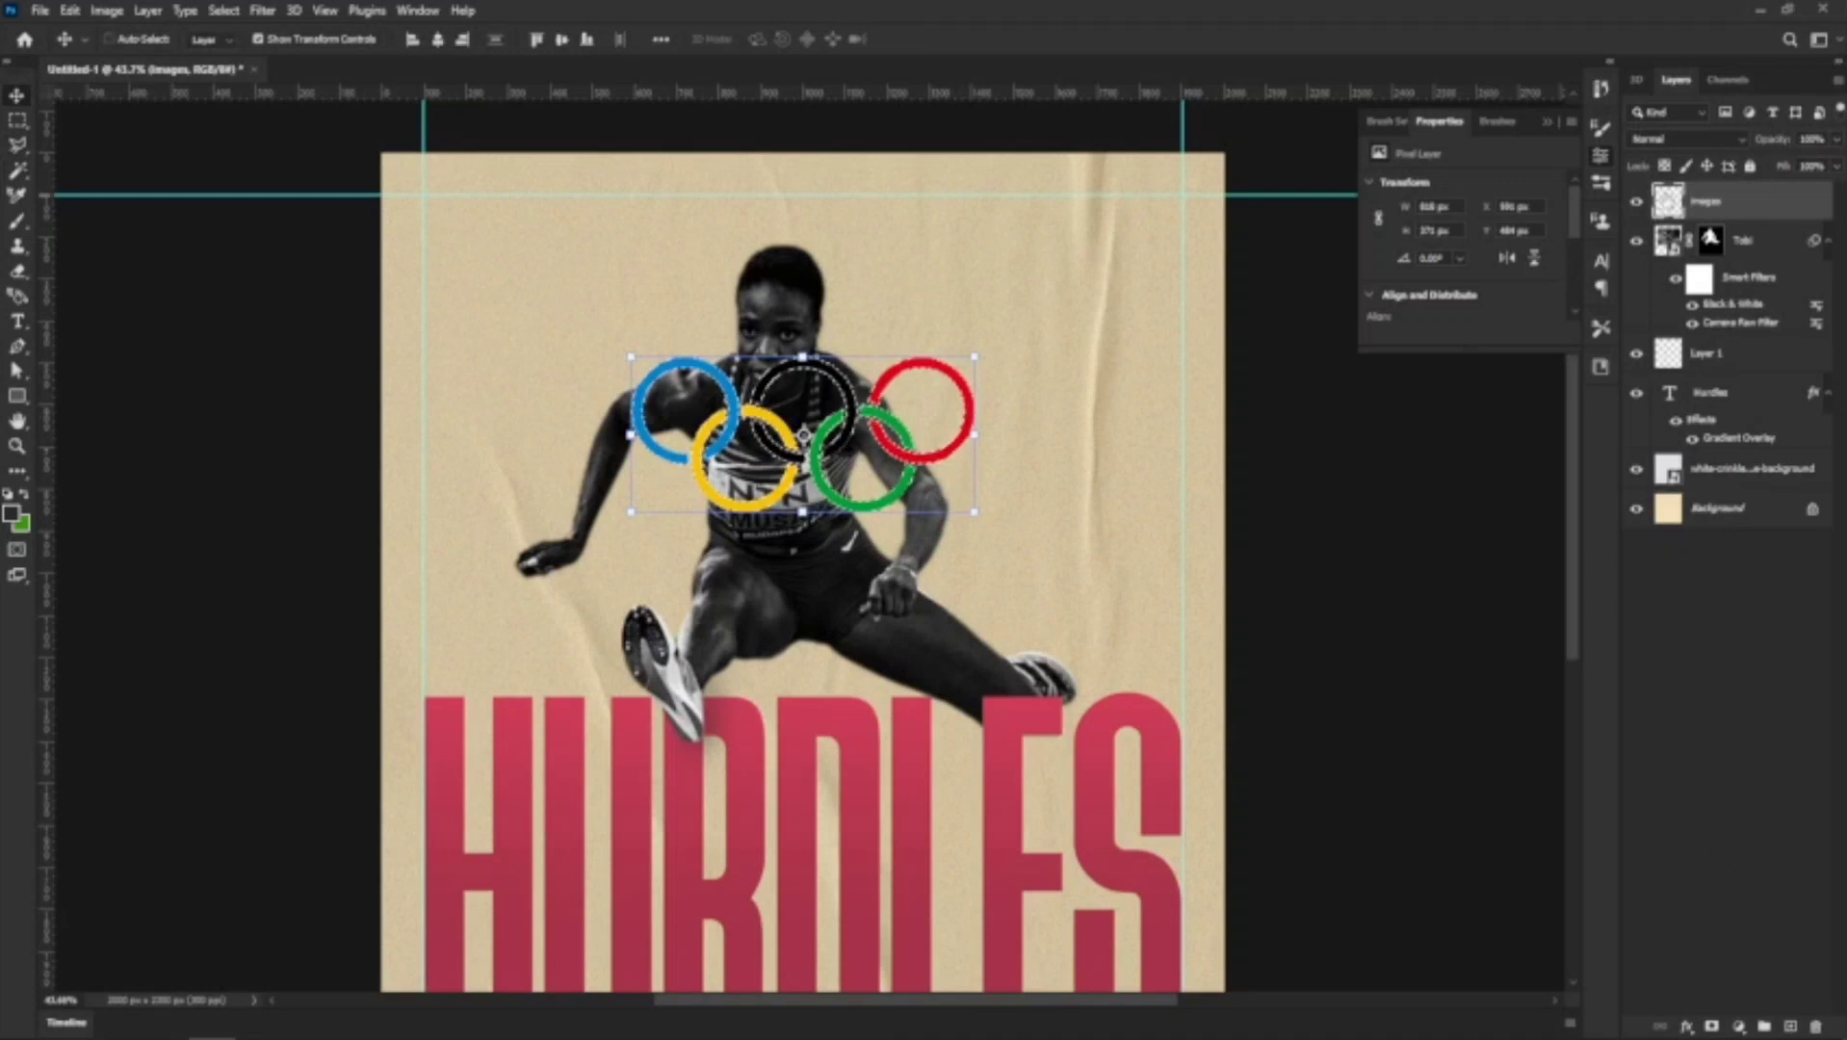
{"action": "left_click", "coordinate": [1712, 1027]}
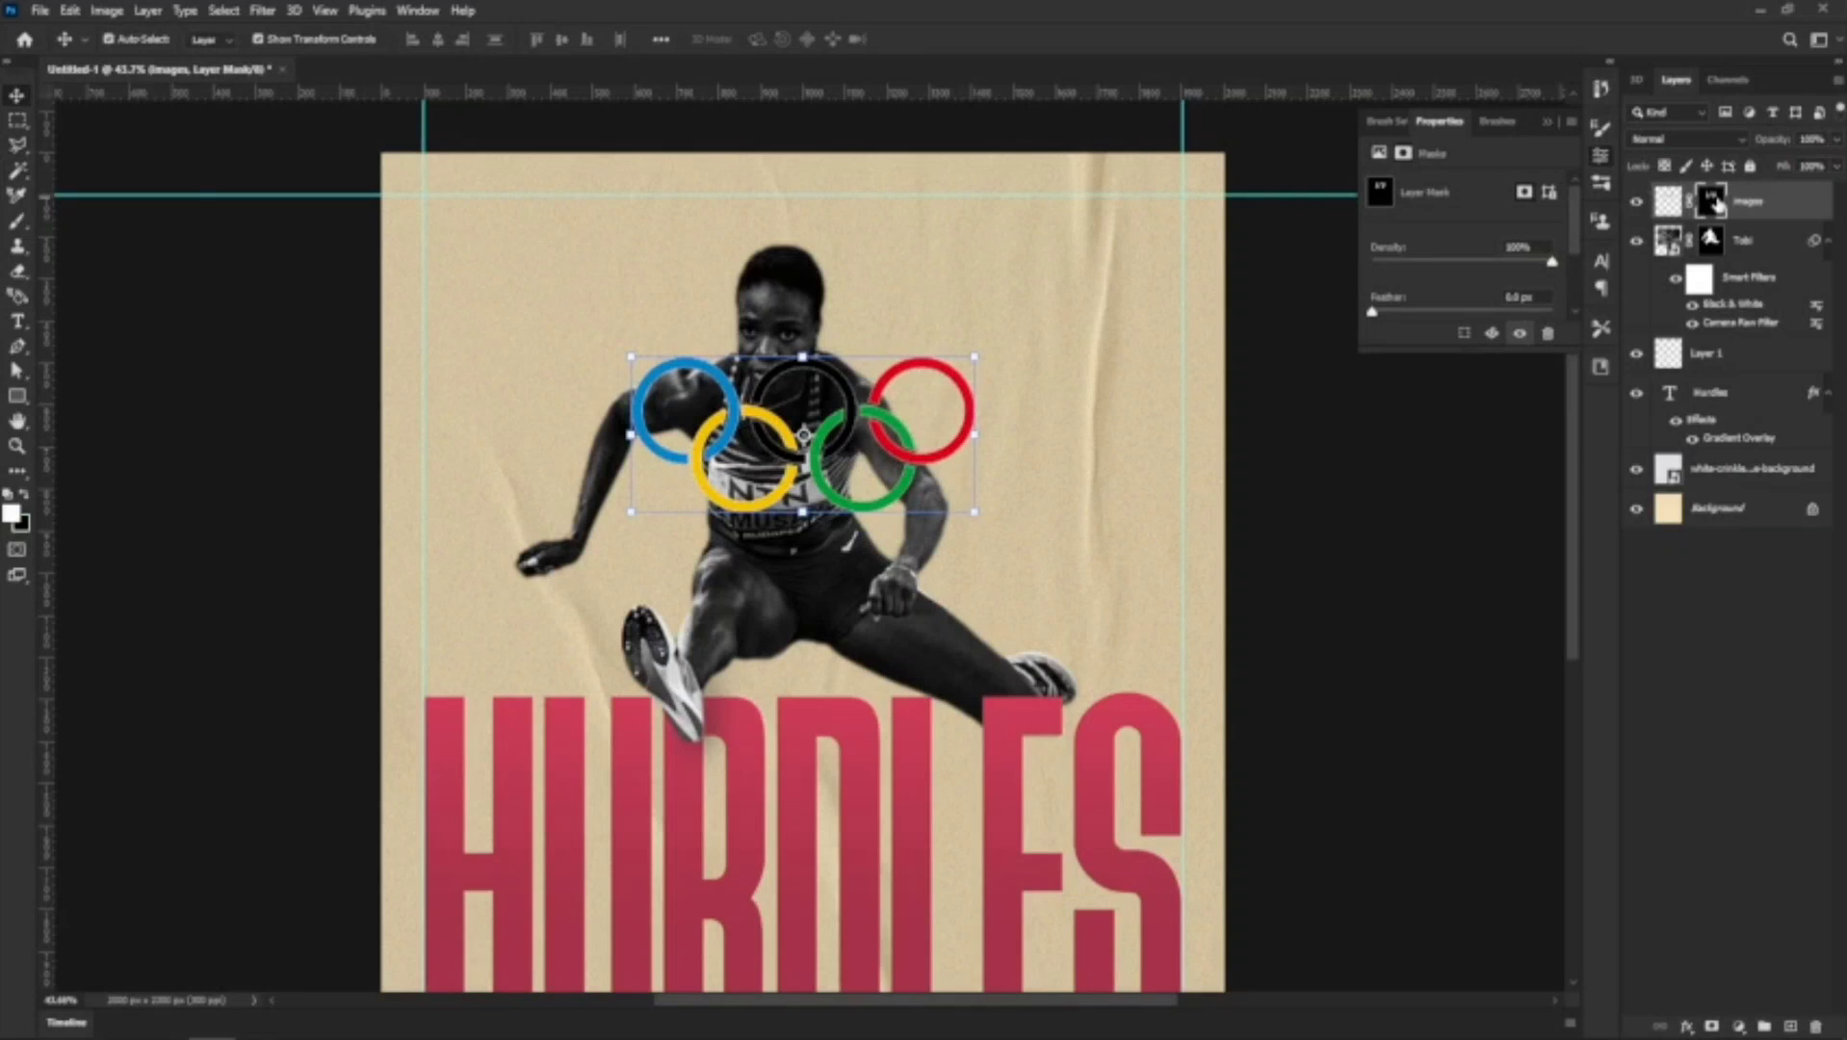
{"action": "double_click", "coordinate": [1713, 201]}
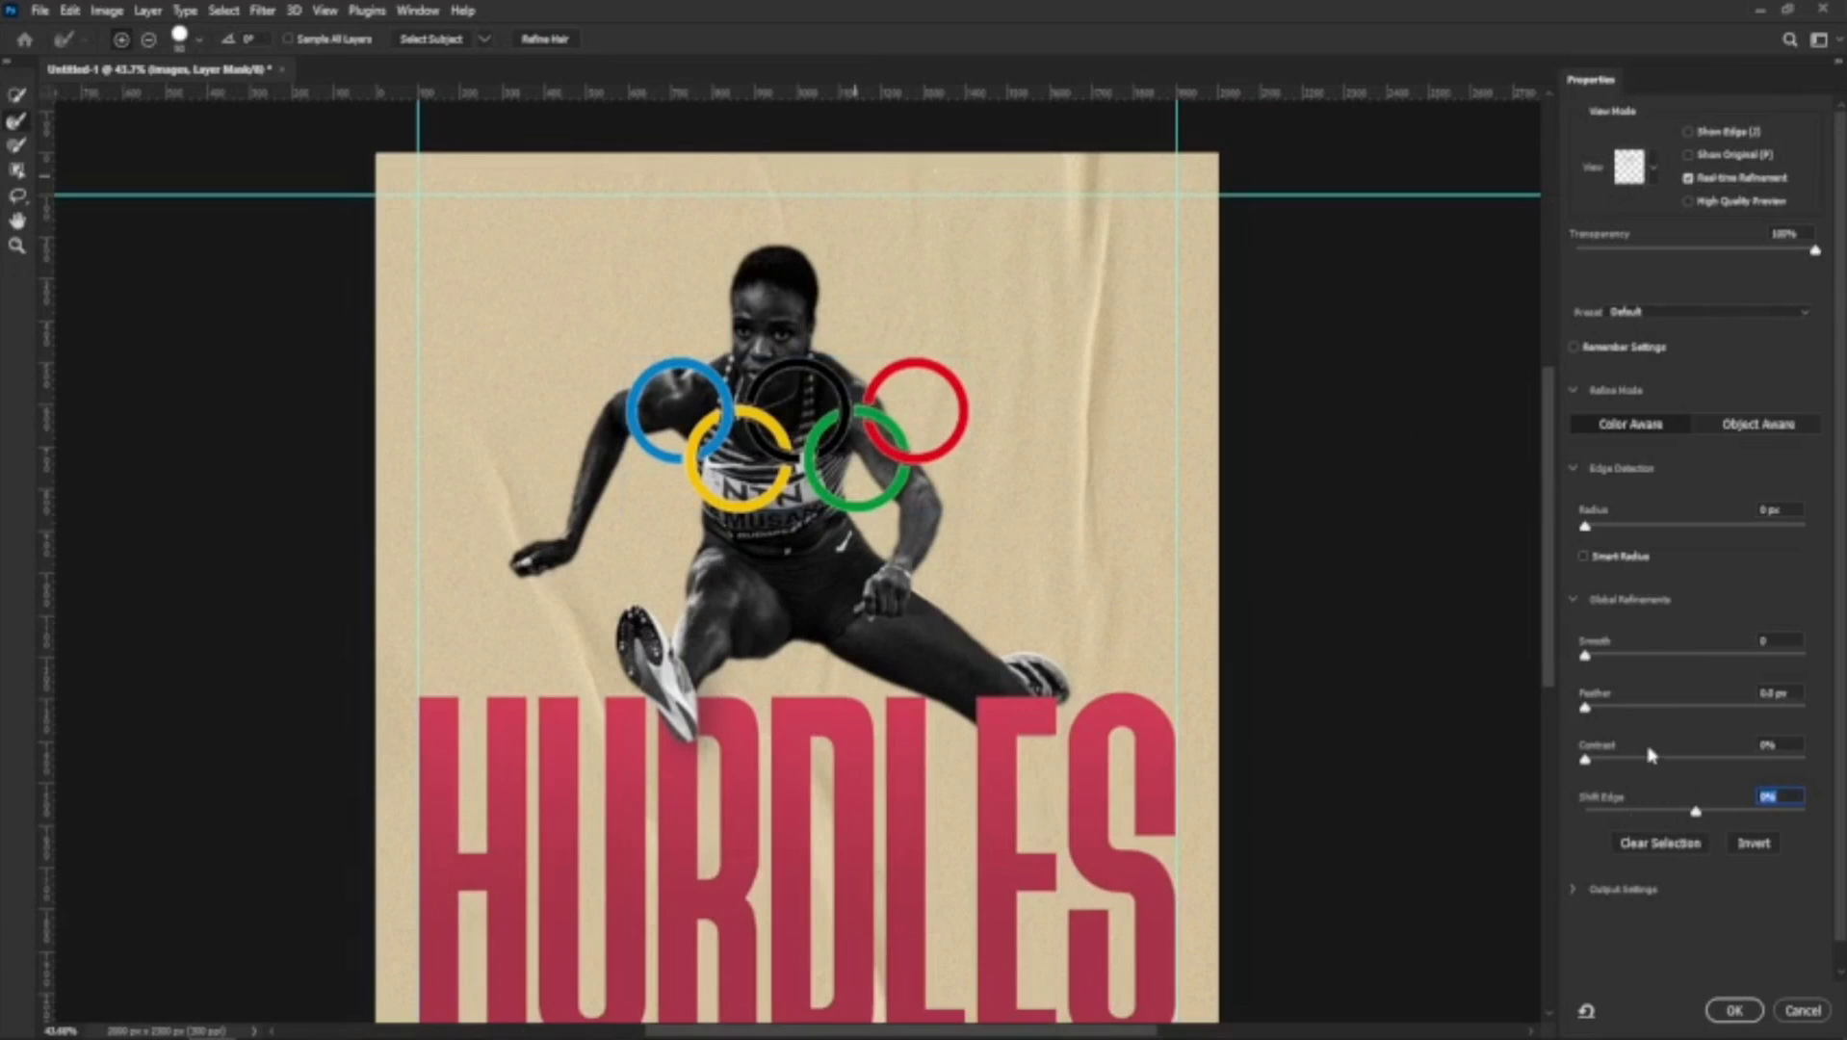
Refine the rings' mask with Smooth 21, Contrast 31%, Shift Edge -40% and a slight Feather, and apply it
{"action": "left_click", "coordinate": [1639, 710]}
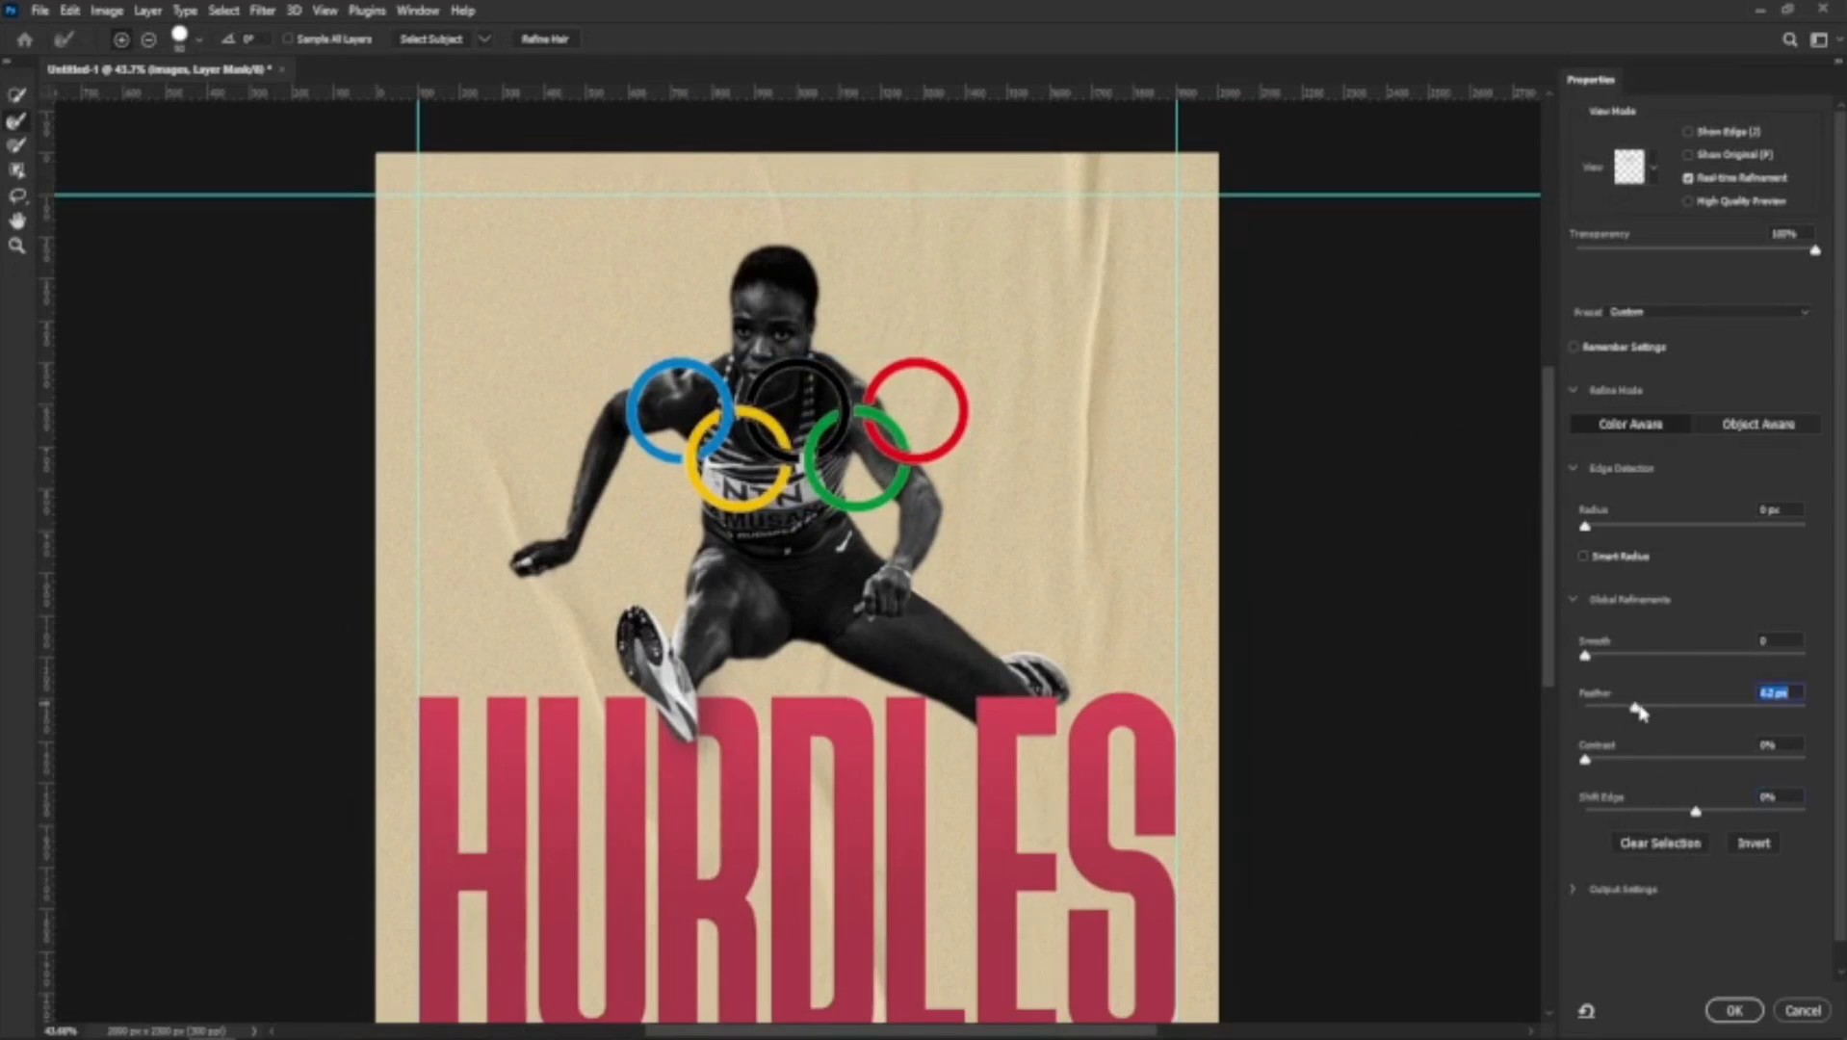
{"action": "left_click", "coordinate": [1655, 711]}
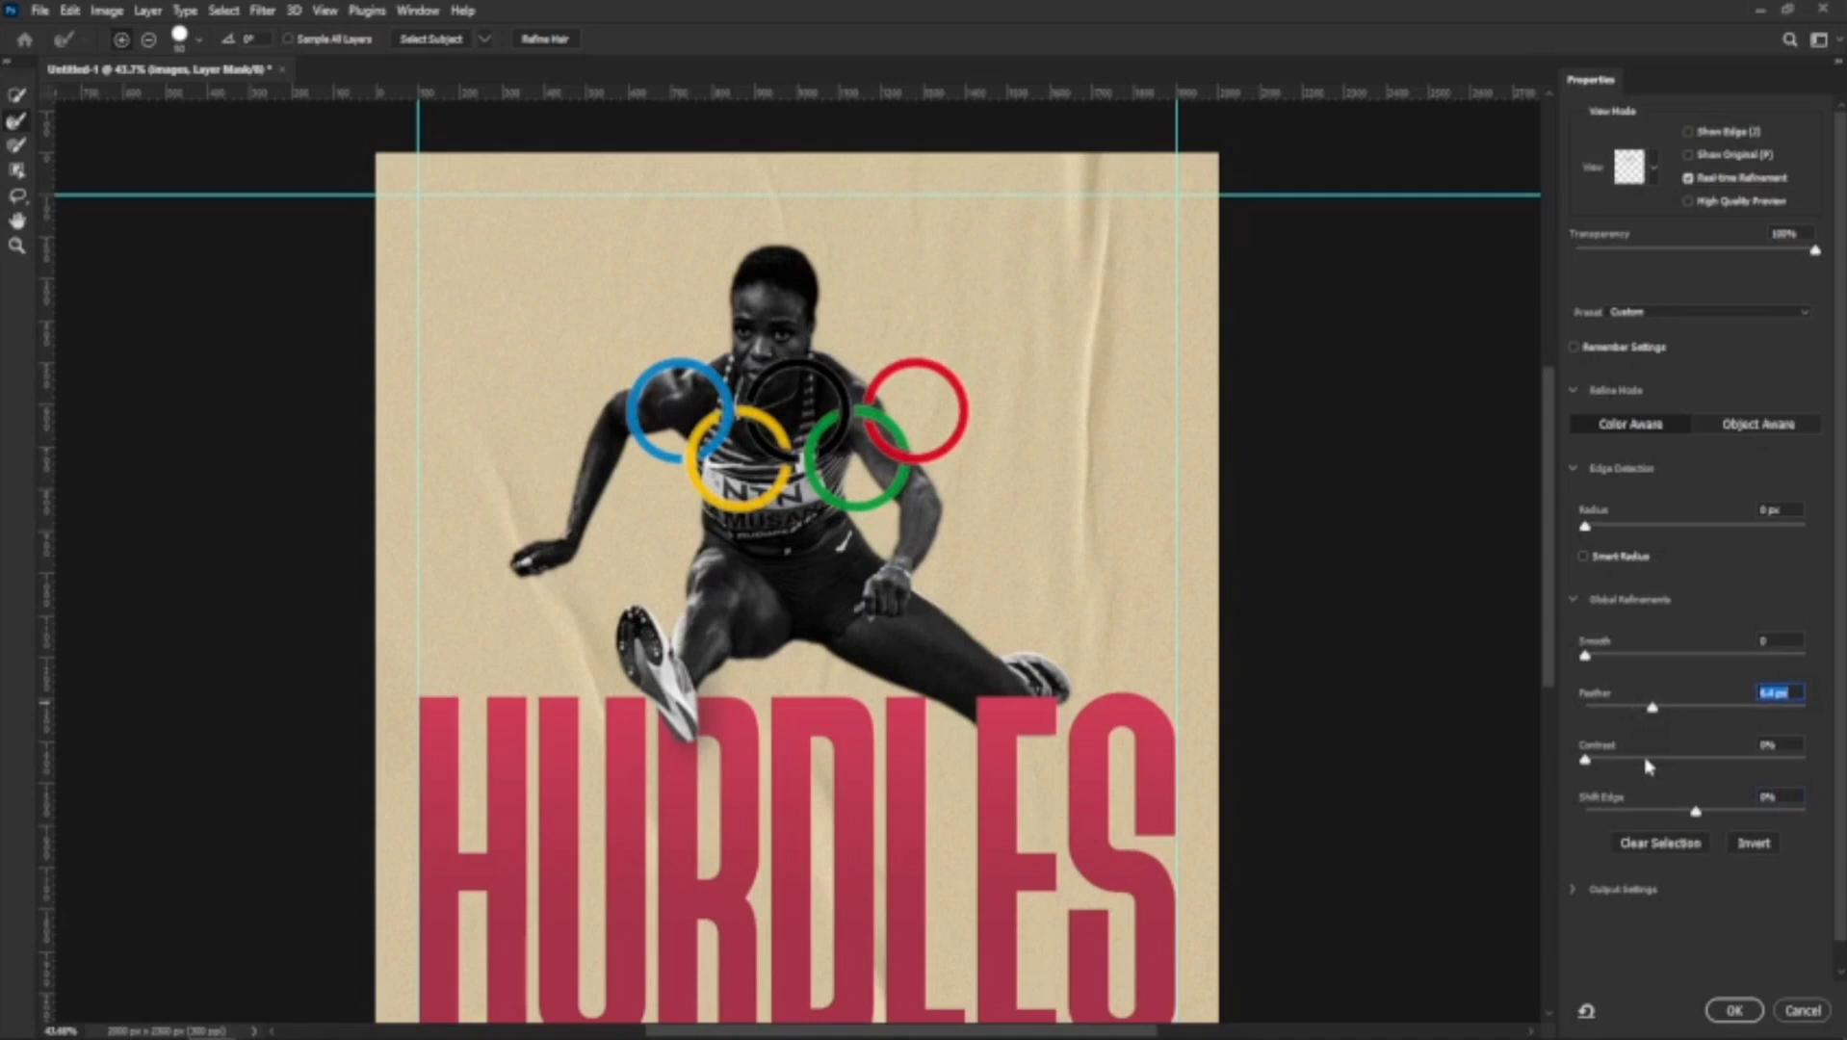
{"action": "left_click", "coordinate": [1651, 814]}
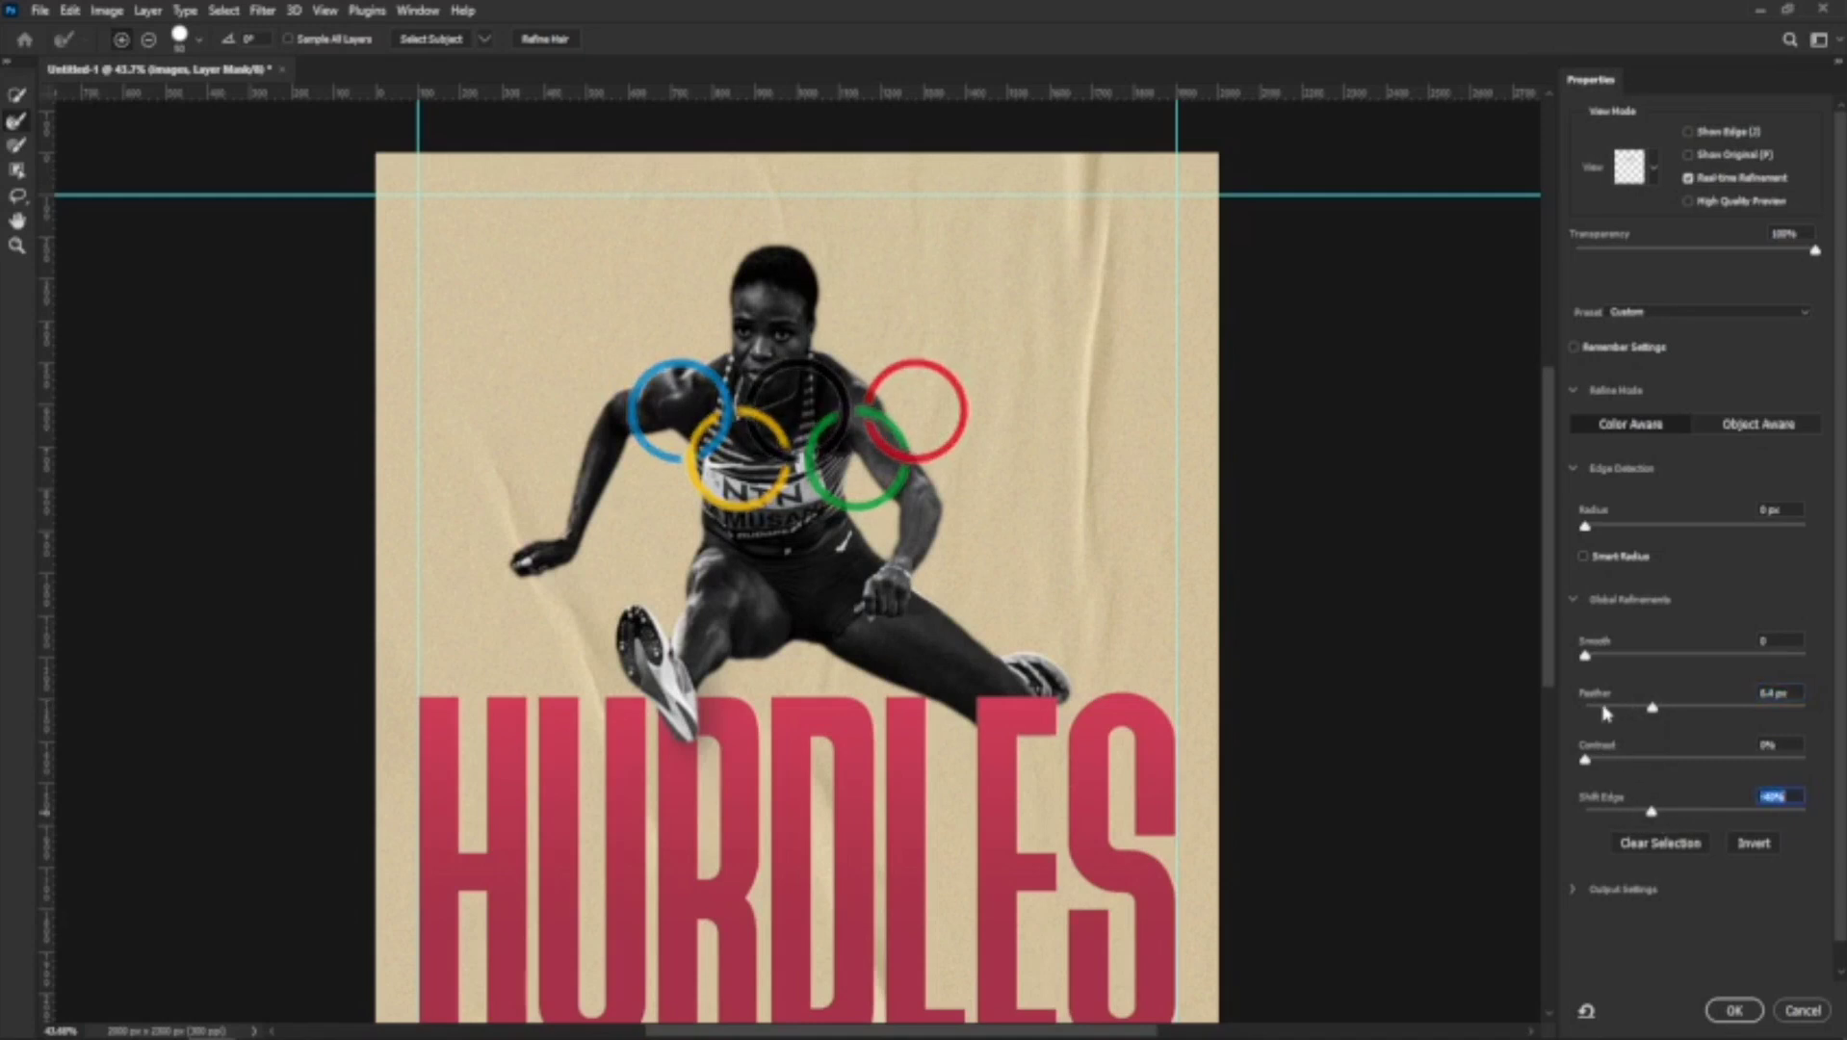
{"action": "key", "text": "shift+Tab"}
{"action": "left_click", "coordinate": [1635, 761]}
{"action": "left_click", "coordinate": [1657, 761]}
{"action": "left_click", "coordinate": [1635, 656]}
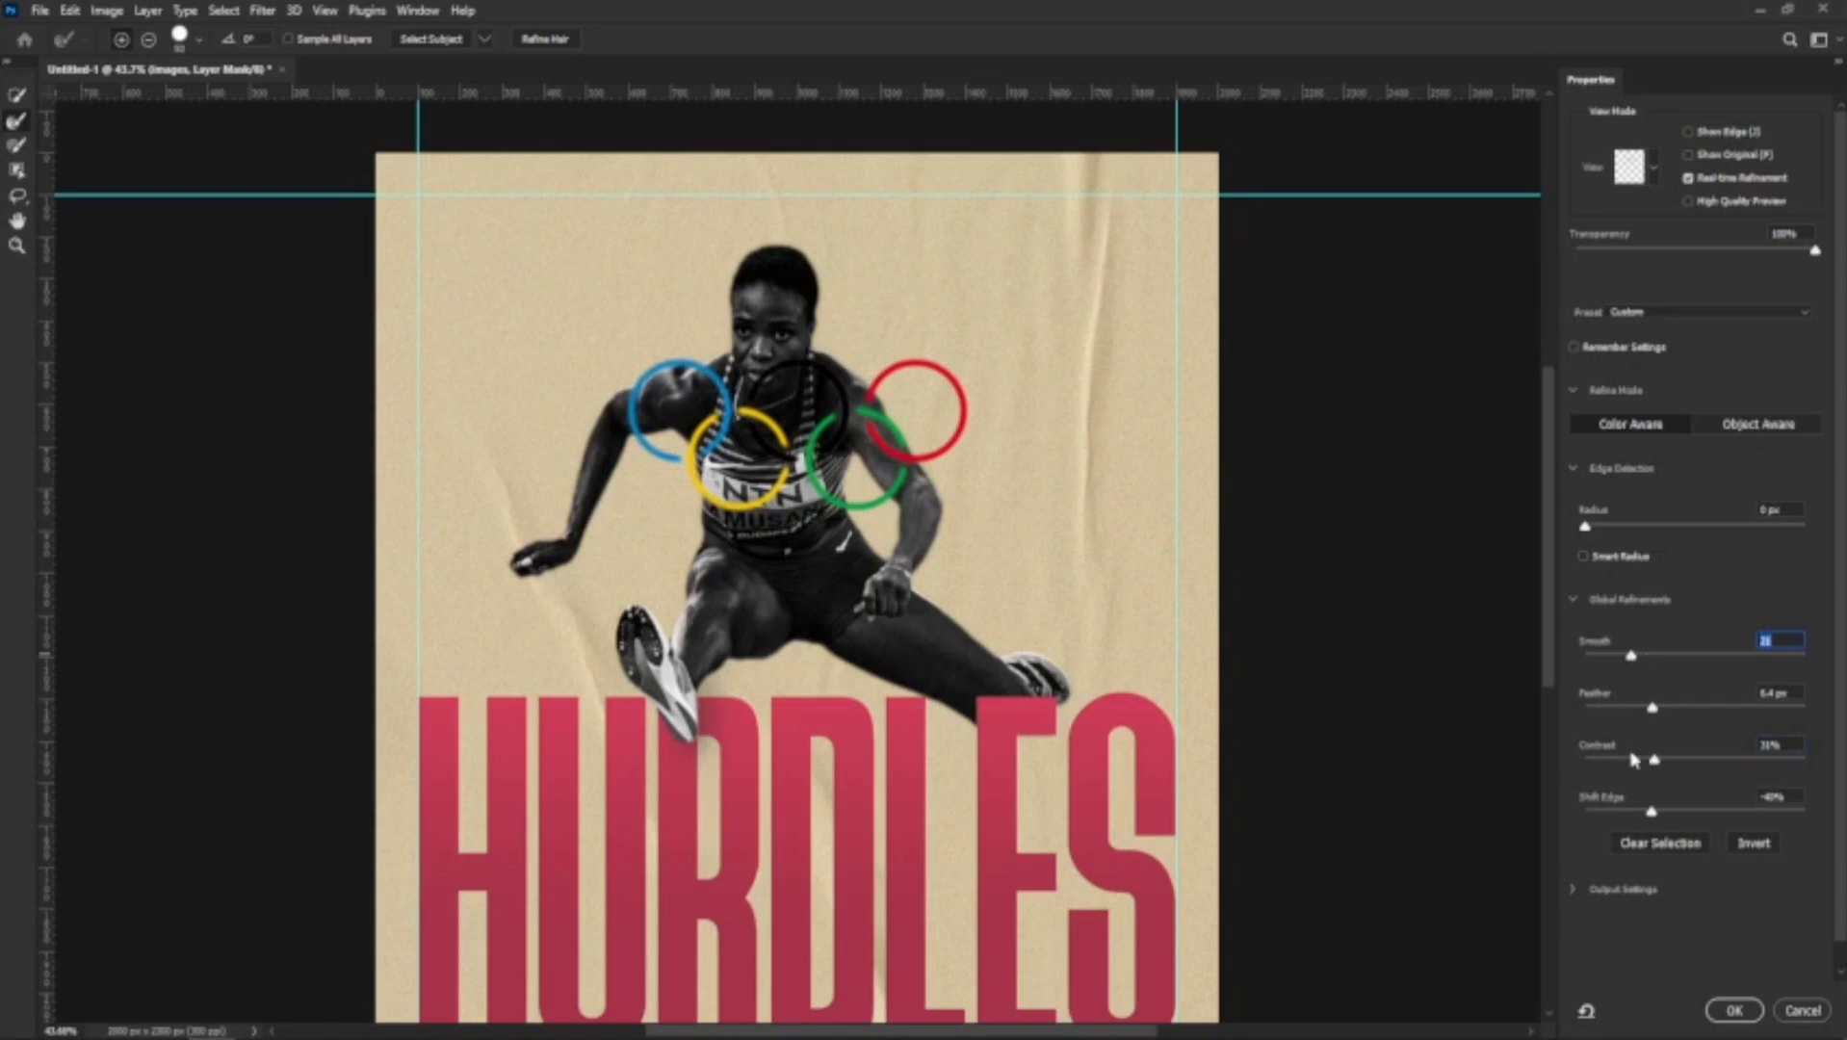
{"action": "left_click", "coordinate": [1609, 709]}
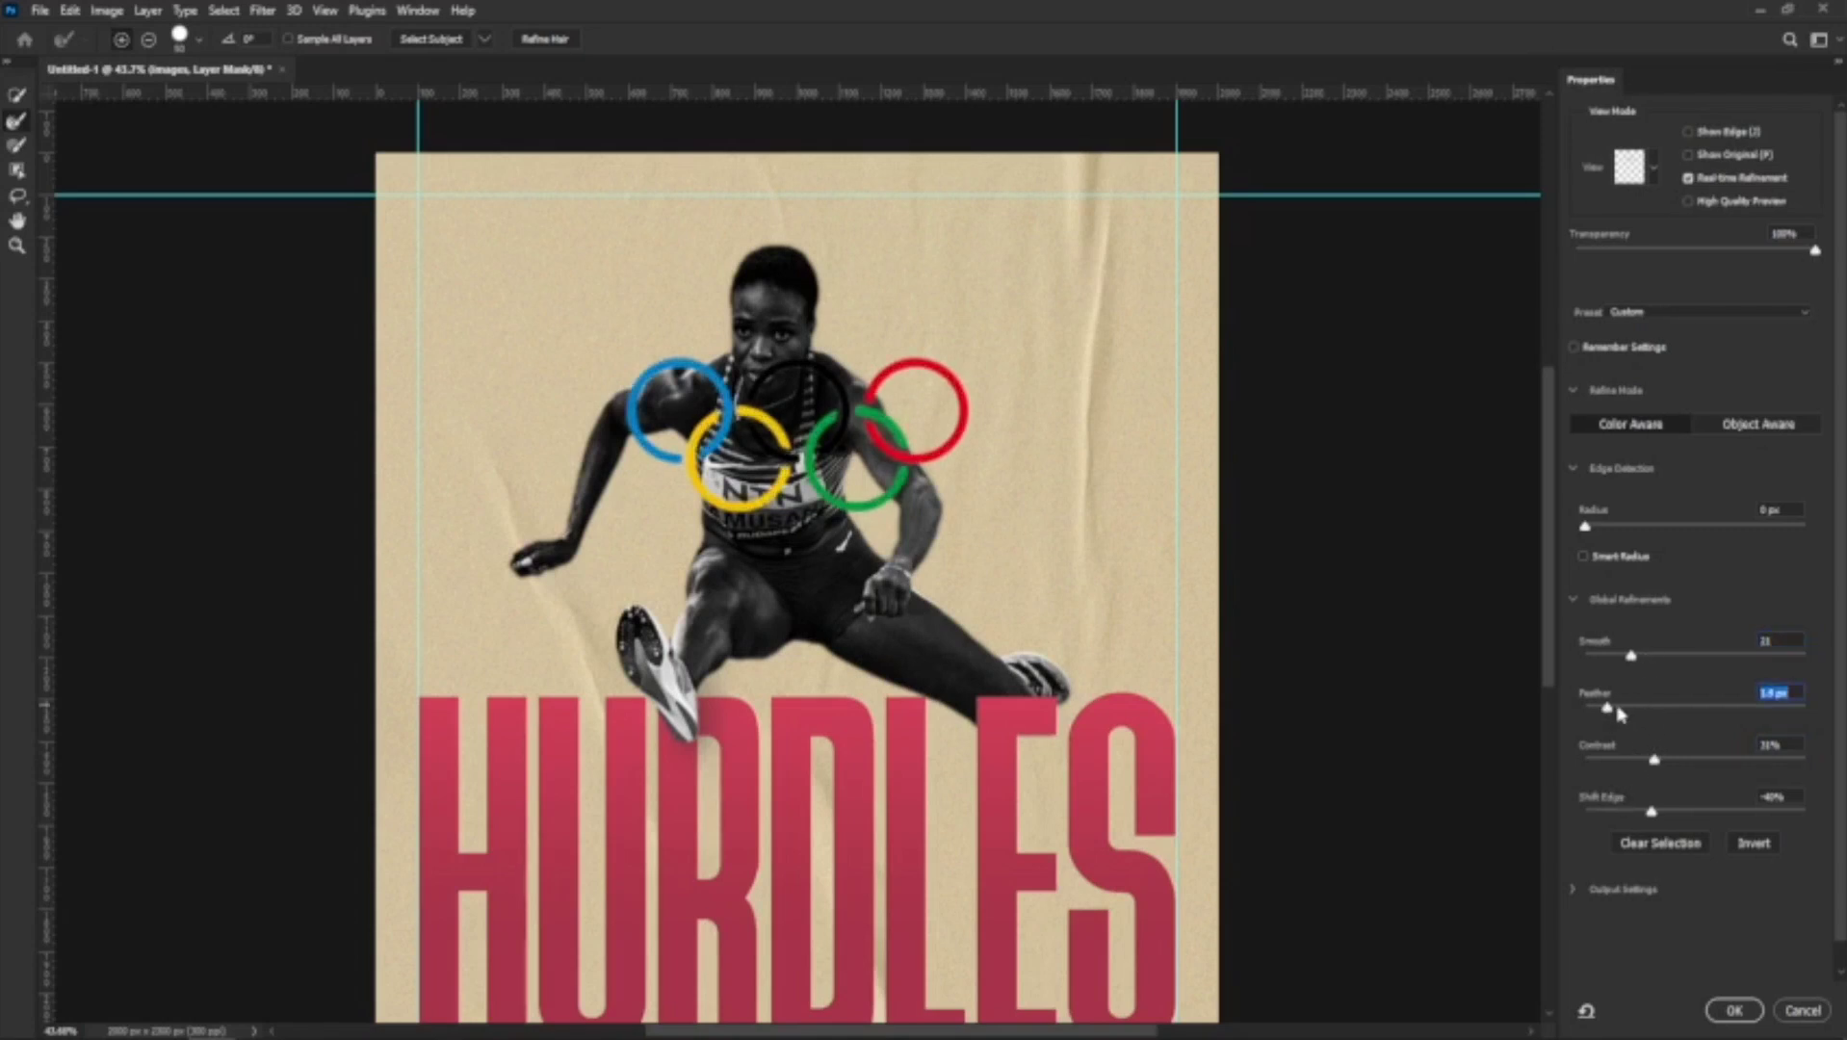
{"action": "left_click", "coordinate": [1626, 709]}
{"action": "left_click", "coordinate": [1734, 1010]}
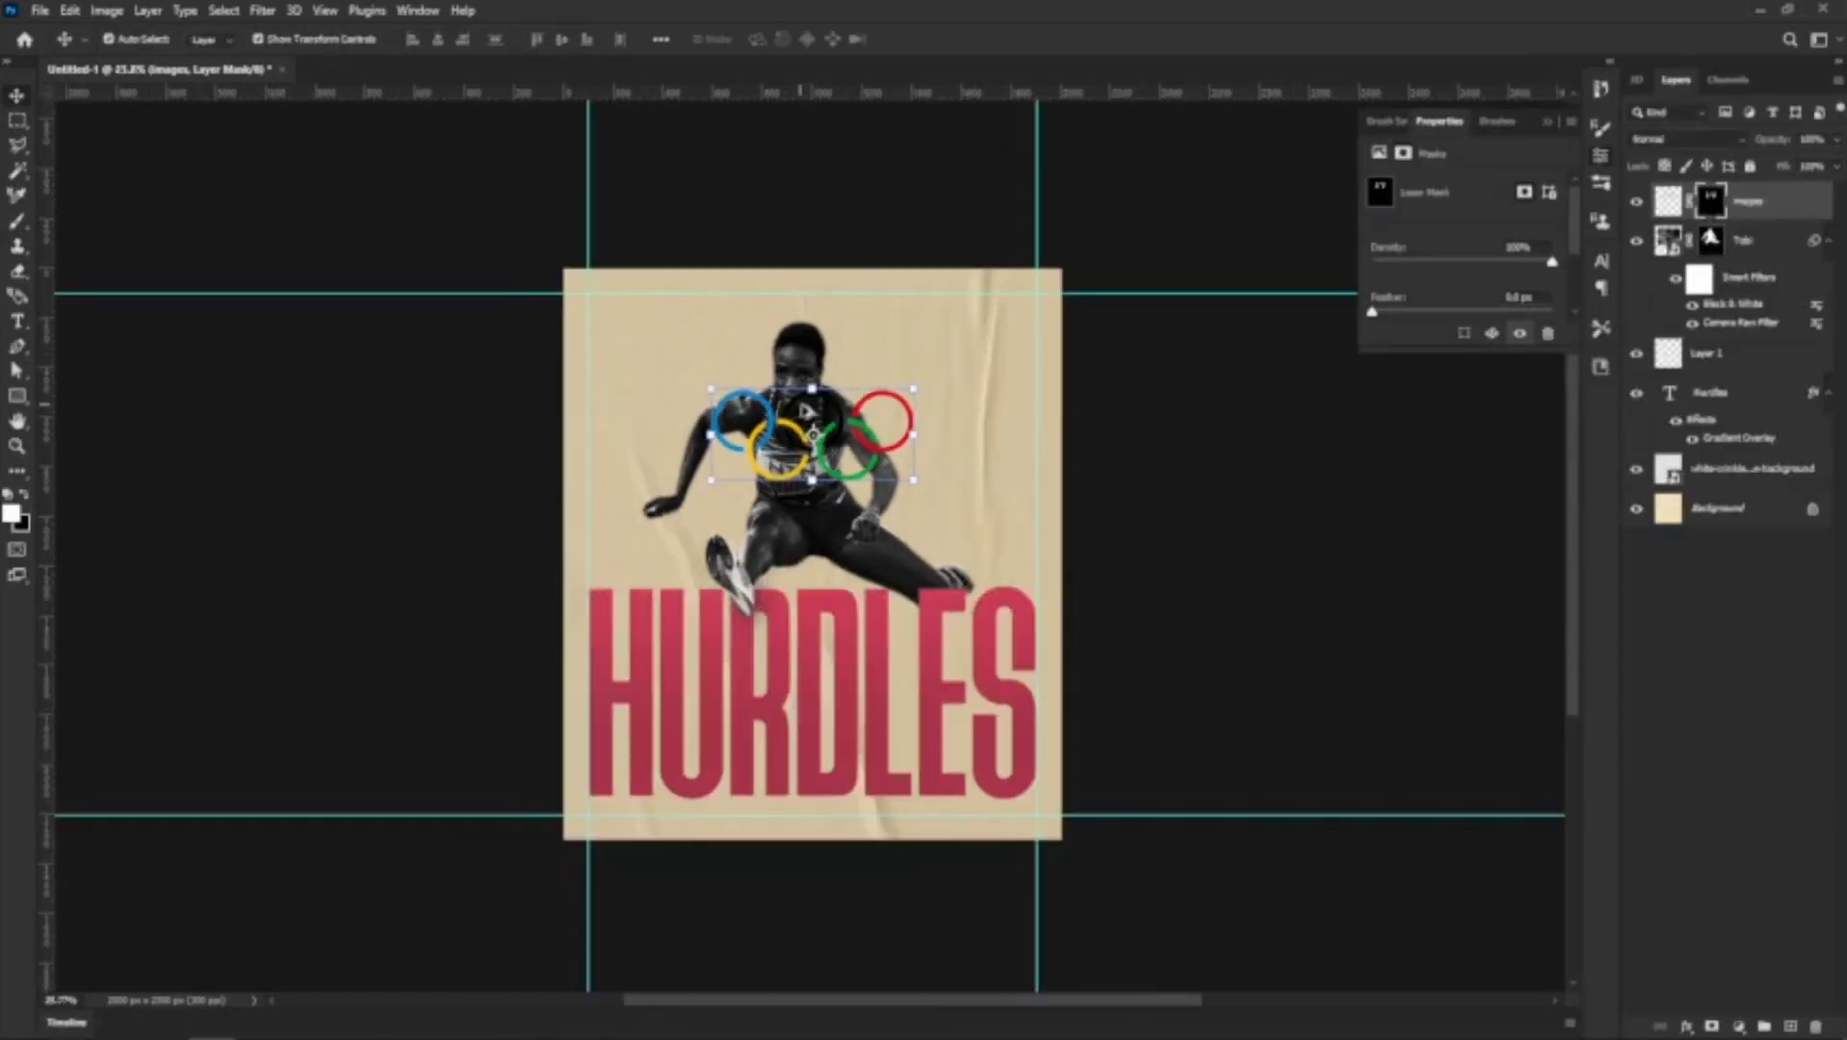
Enlarge the Olympic rings to about 1584 px wide, keeping them centred over the hurdler
{"action": "scroll", "coordinate": [853, 452], "scroll_direction": "up", "scroll_amount": 1}
{"action": "left_click_drag", "start_coordinate": [927, 371], "coordinate": [1040, 318]}
{"action": "mouse_move", "coordinate": [862, 430]}
{"action": "left_mouse_down"}
{"action": "mouse_move", "coordinate": [871, 456]}
{"action": "mouse_move", "coordinate": [901, 456]}
{"action": "mouse_move", "coordinate": [860, 445]}
{"action": "left_mouse_up"}
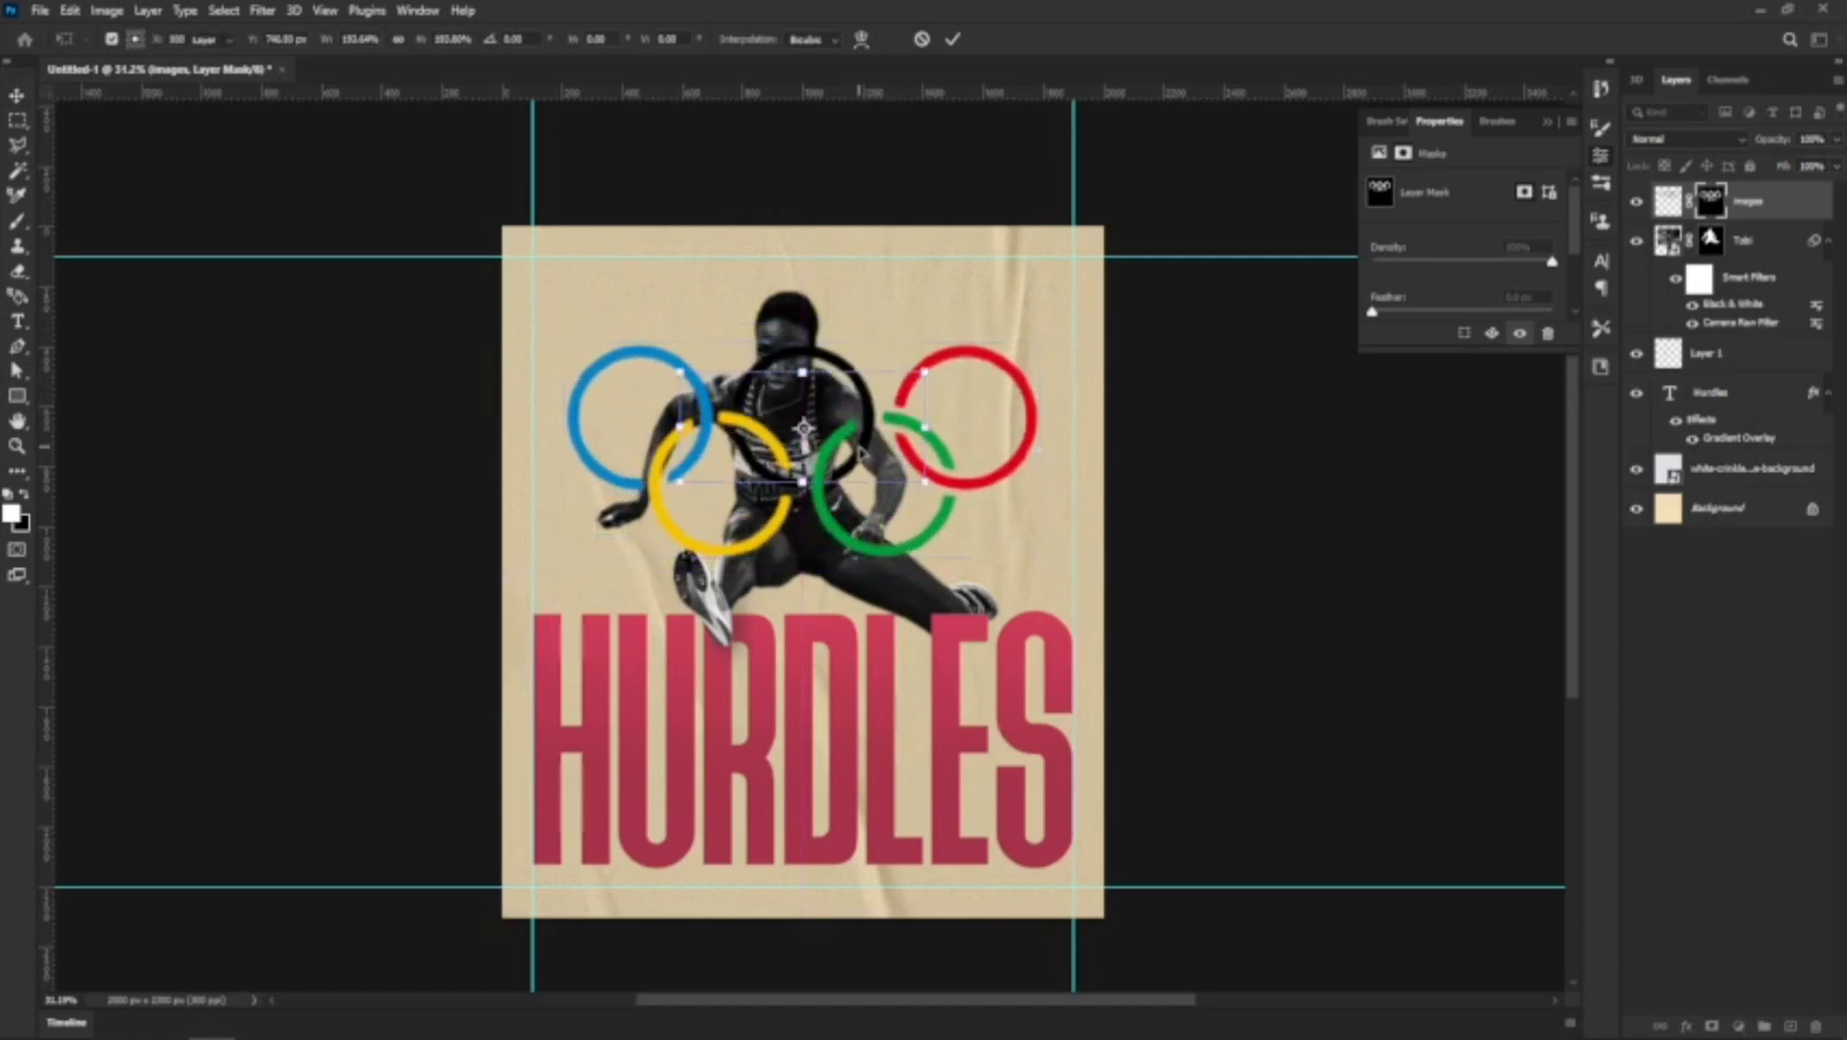
{"action": "key", "text": "Return"}
Move the rings layer beneath the HURDLES text layer and scale the rings to about 76%, roughly 1204 px wide
{"action": "left_click_drag", "start_coordinate": [1783, 221], "coordinate": [1795, 431]}
{"action": "key", "text": "ctrl+minus"}
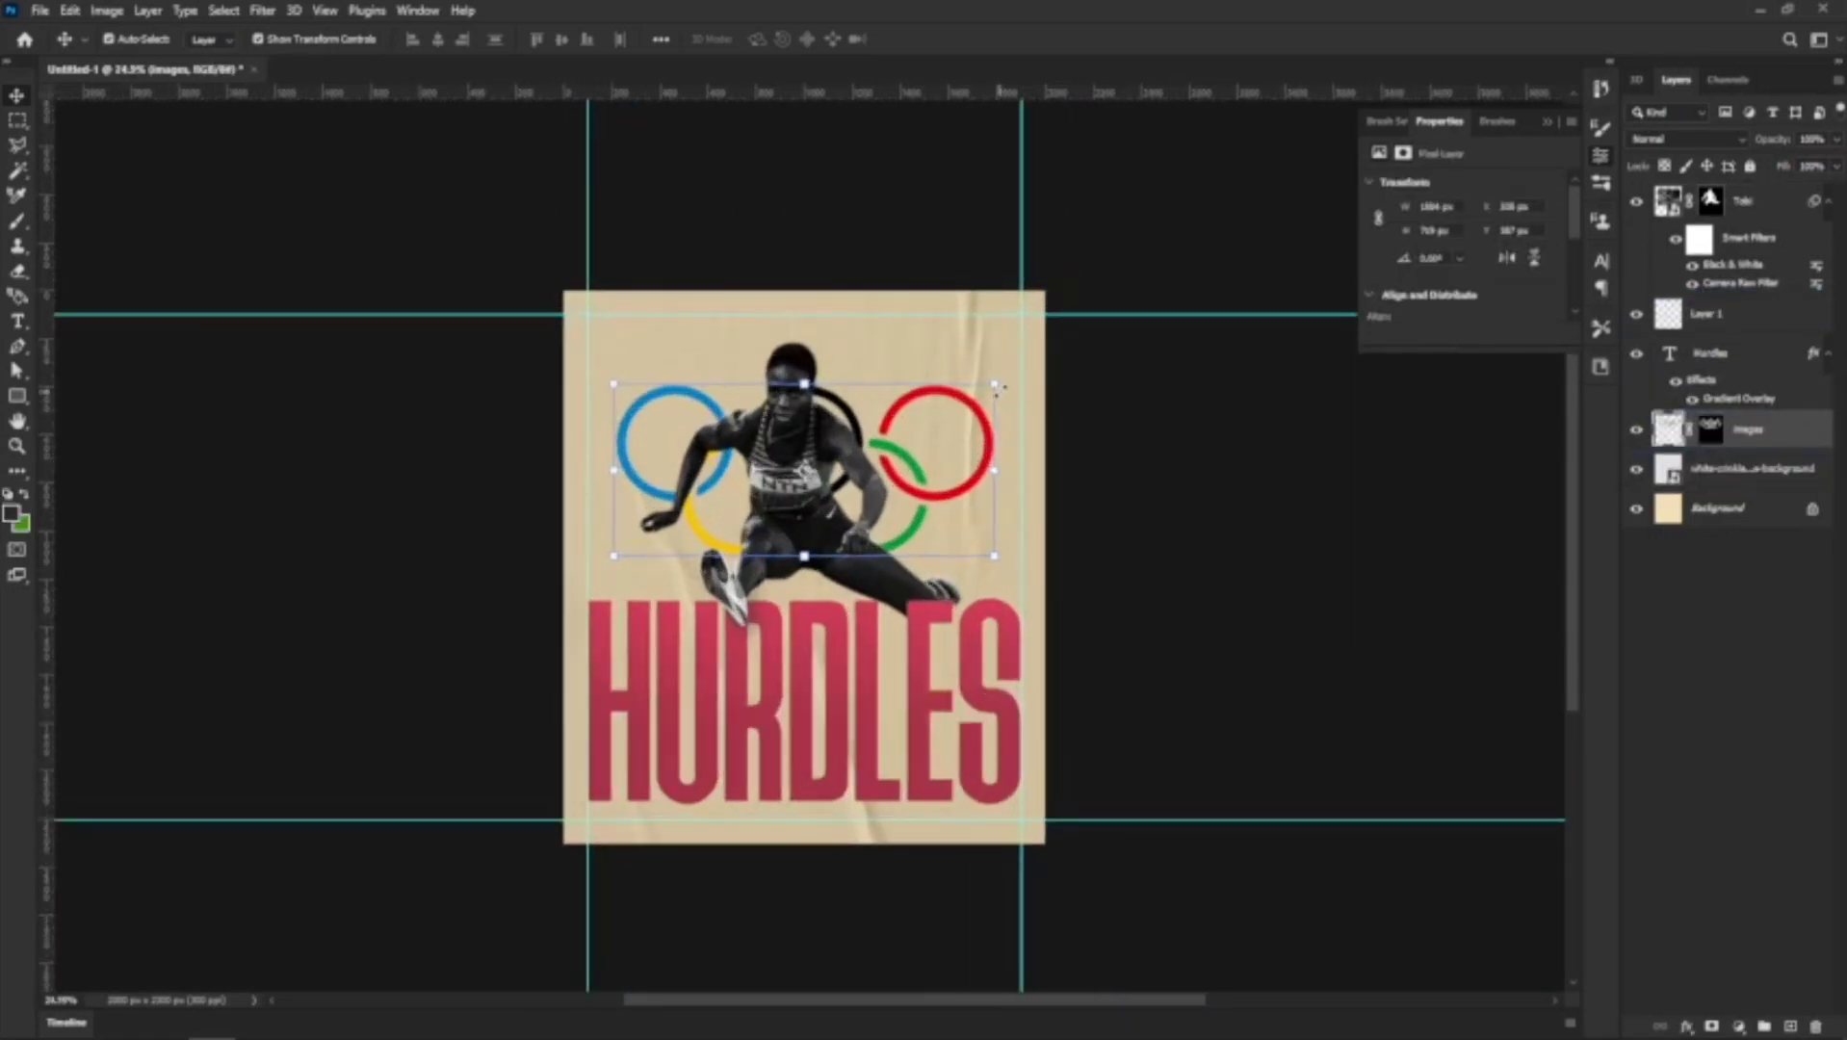
{"action": "left_click_drag", "start_coordinate": [982, 396], "coordinate": [956, 396]}
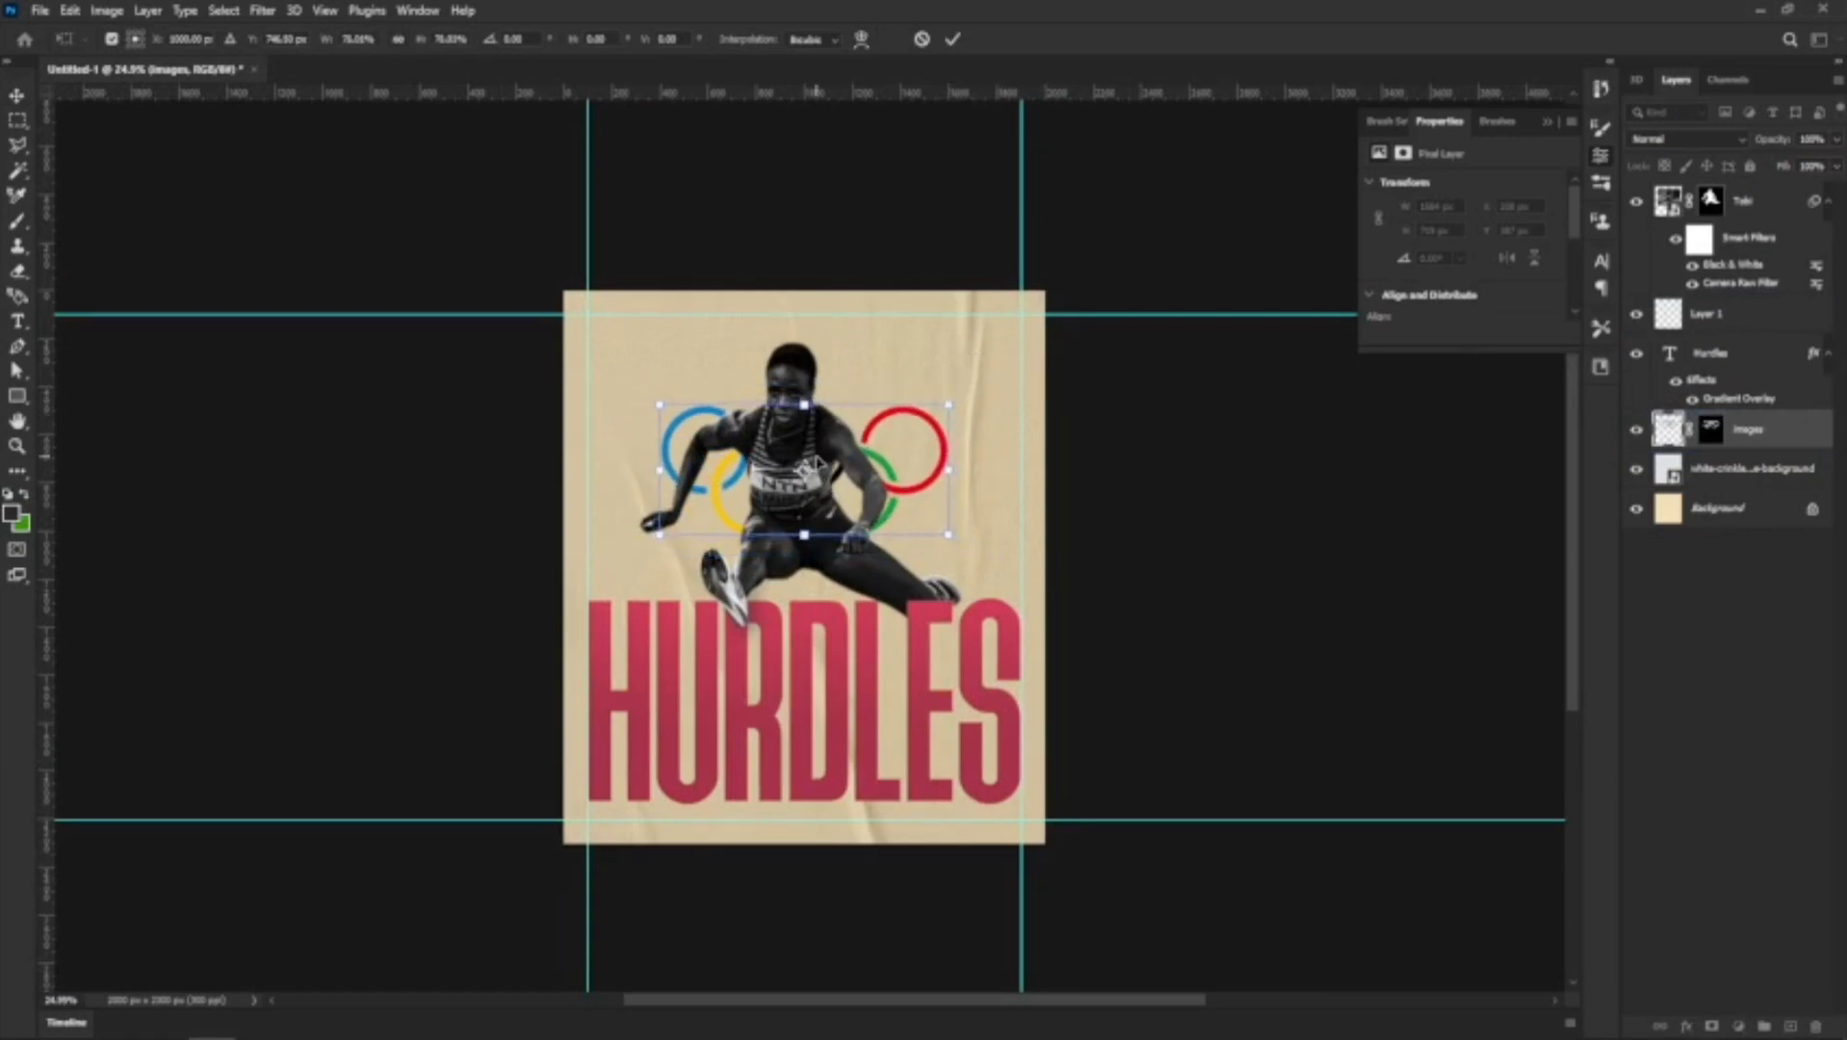
{"action": "key", "text": "Return"}
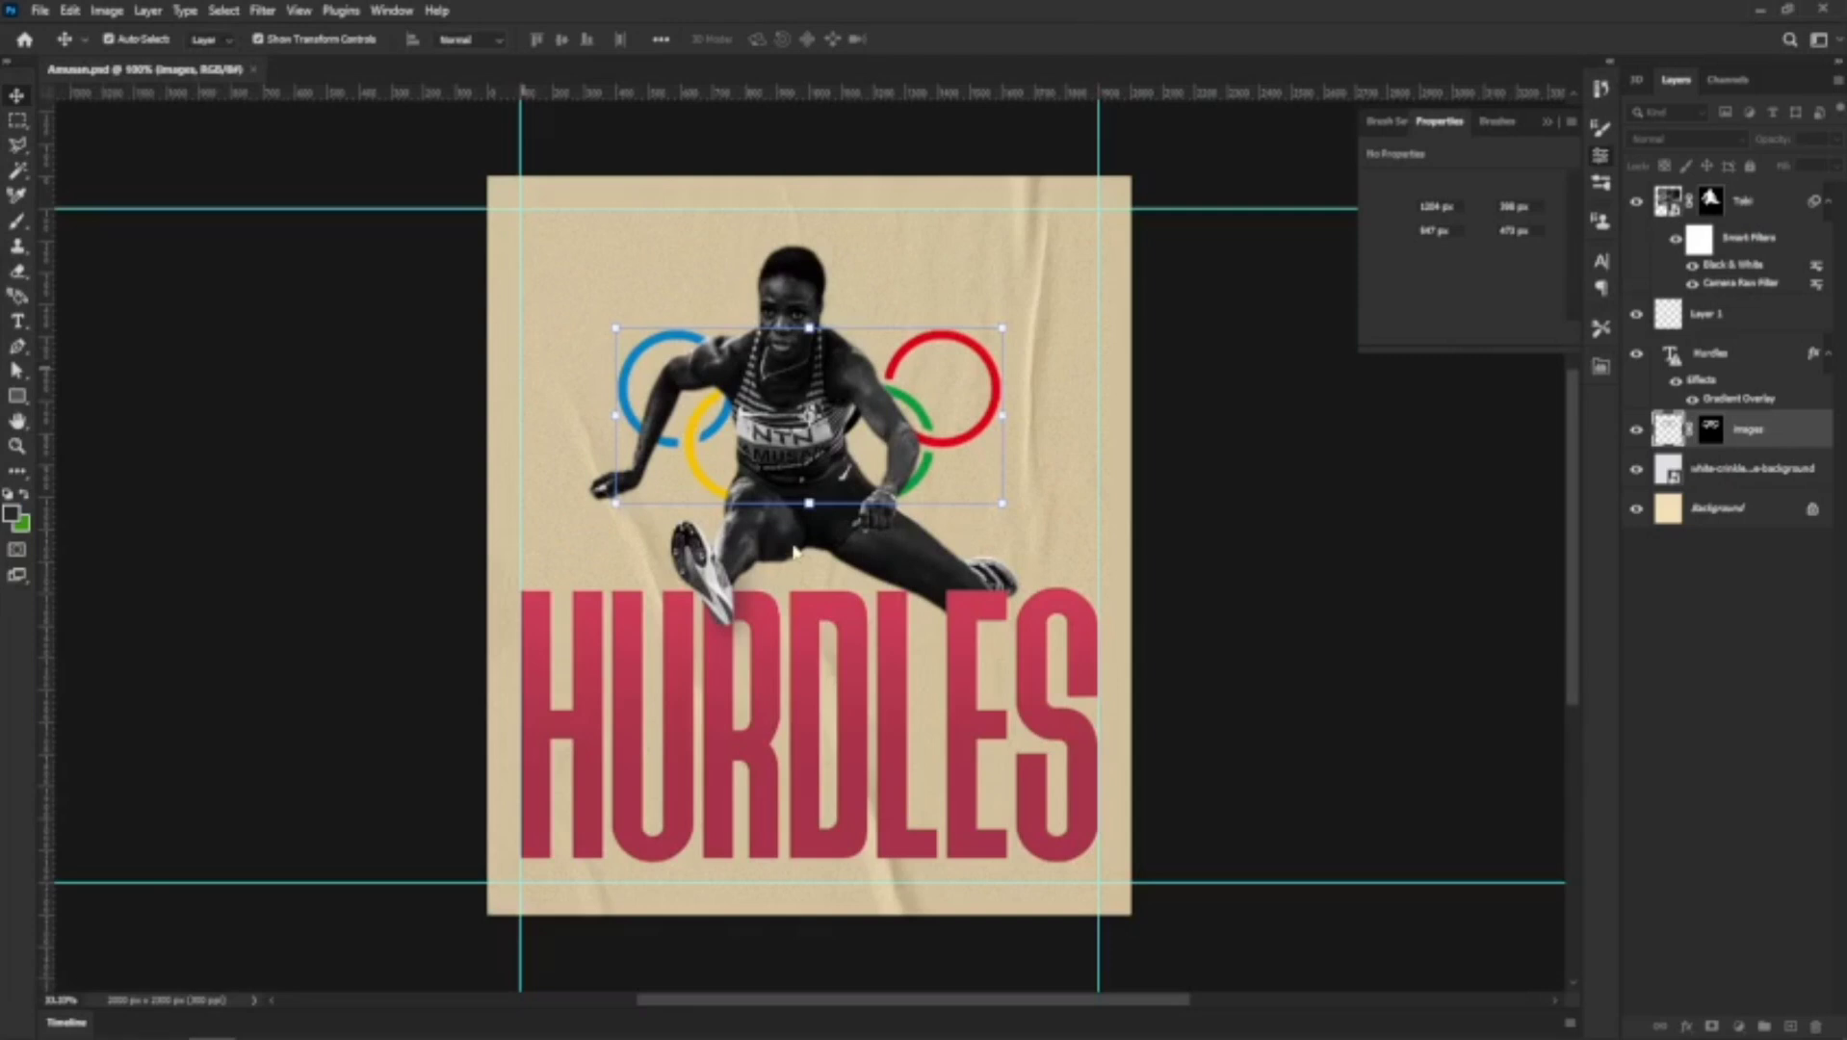
Load the Olympic rings' outline as a selection and make the athlete layer's mask active
{"action": "key", "text": "ctrl+plus"}
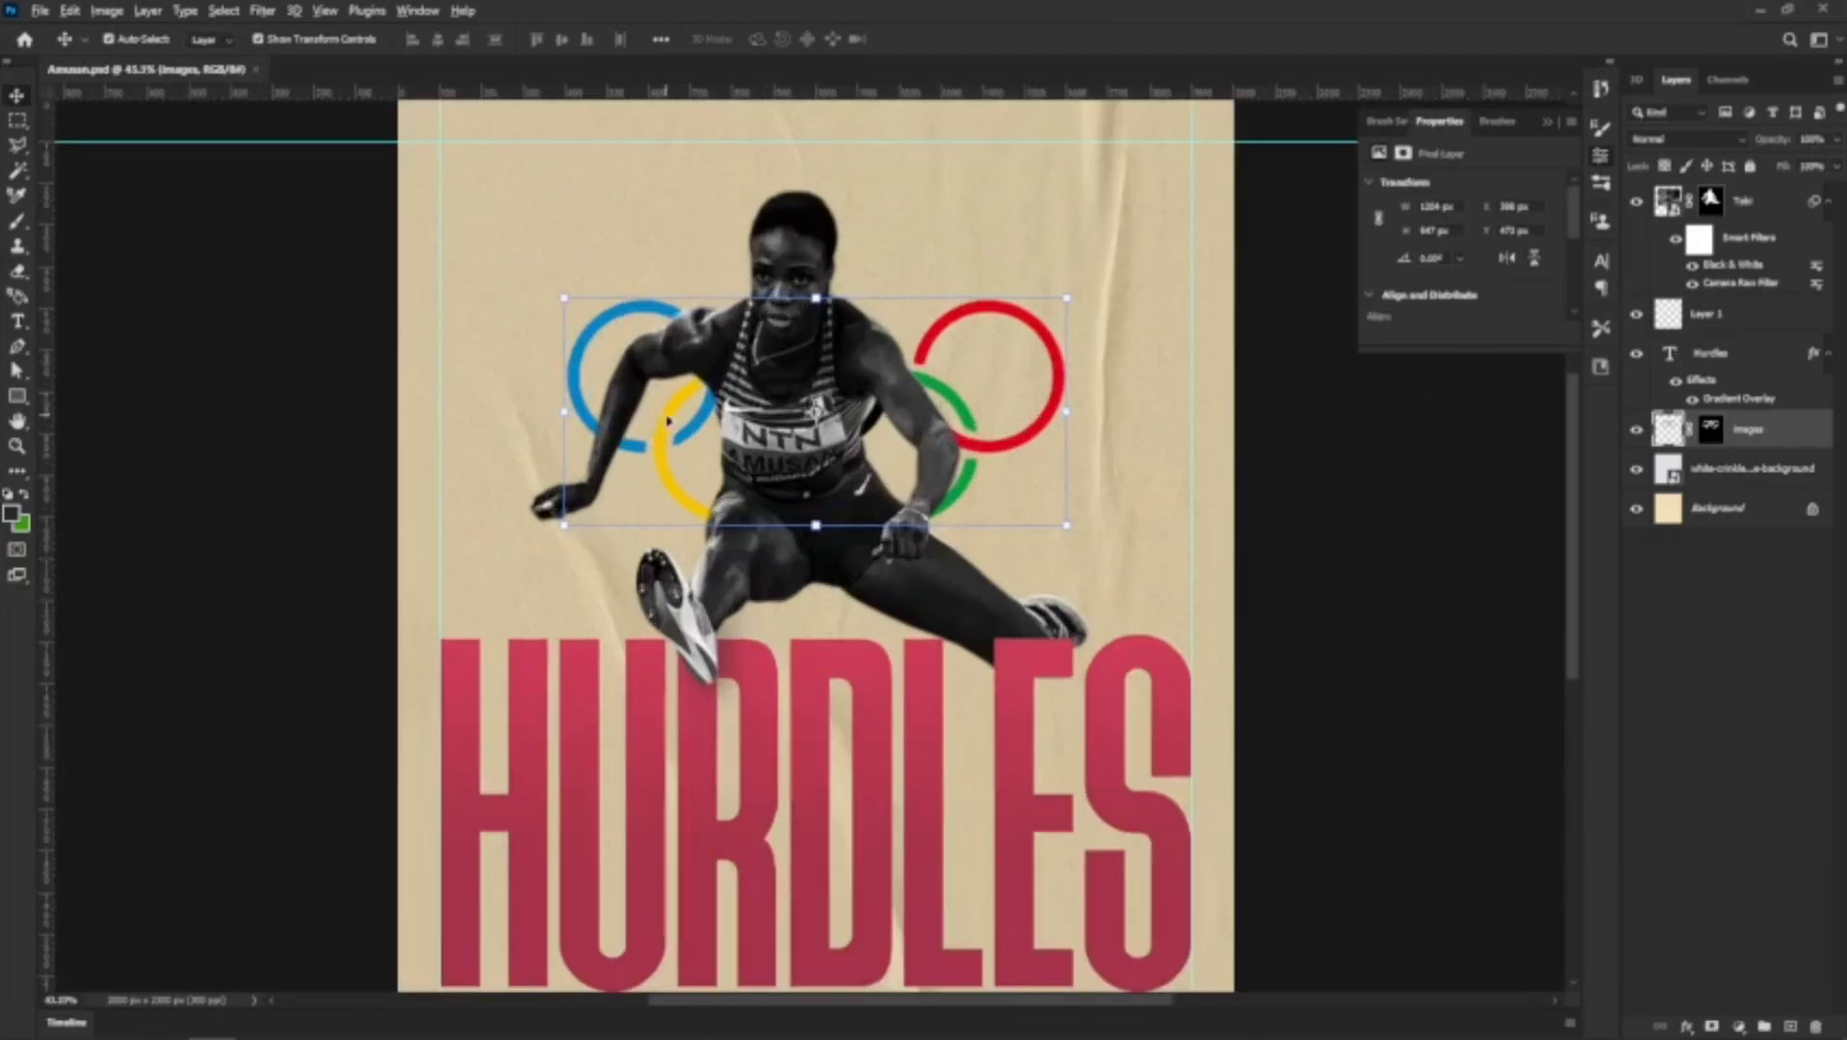
{"action": "scroll", "coordinate": [667, 421], "scroll_direction": "up", "scroll_amount": 2}
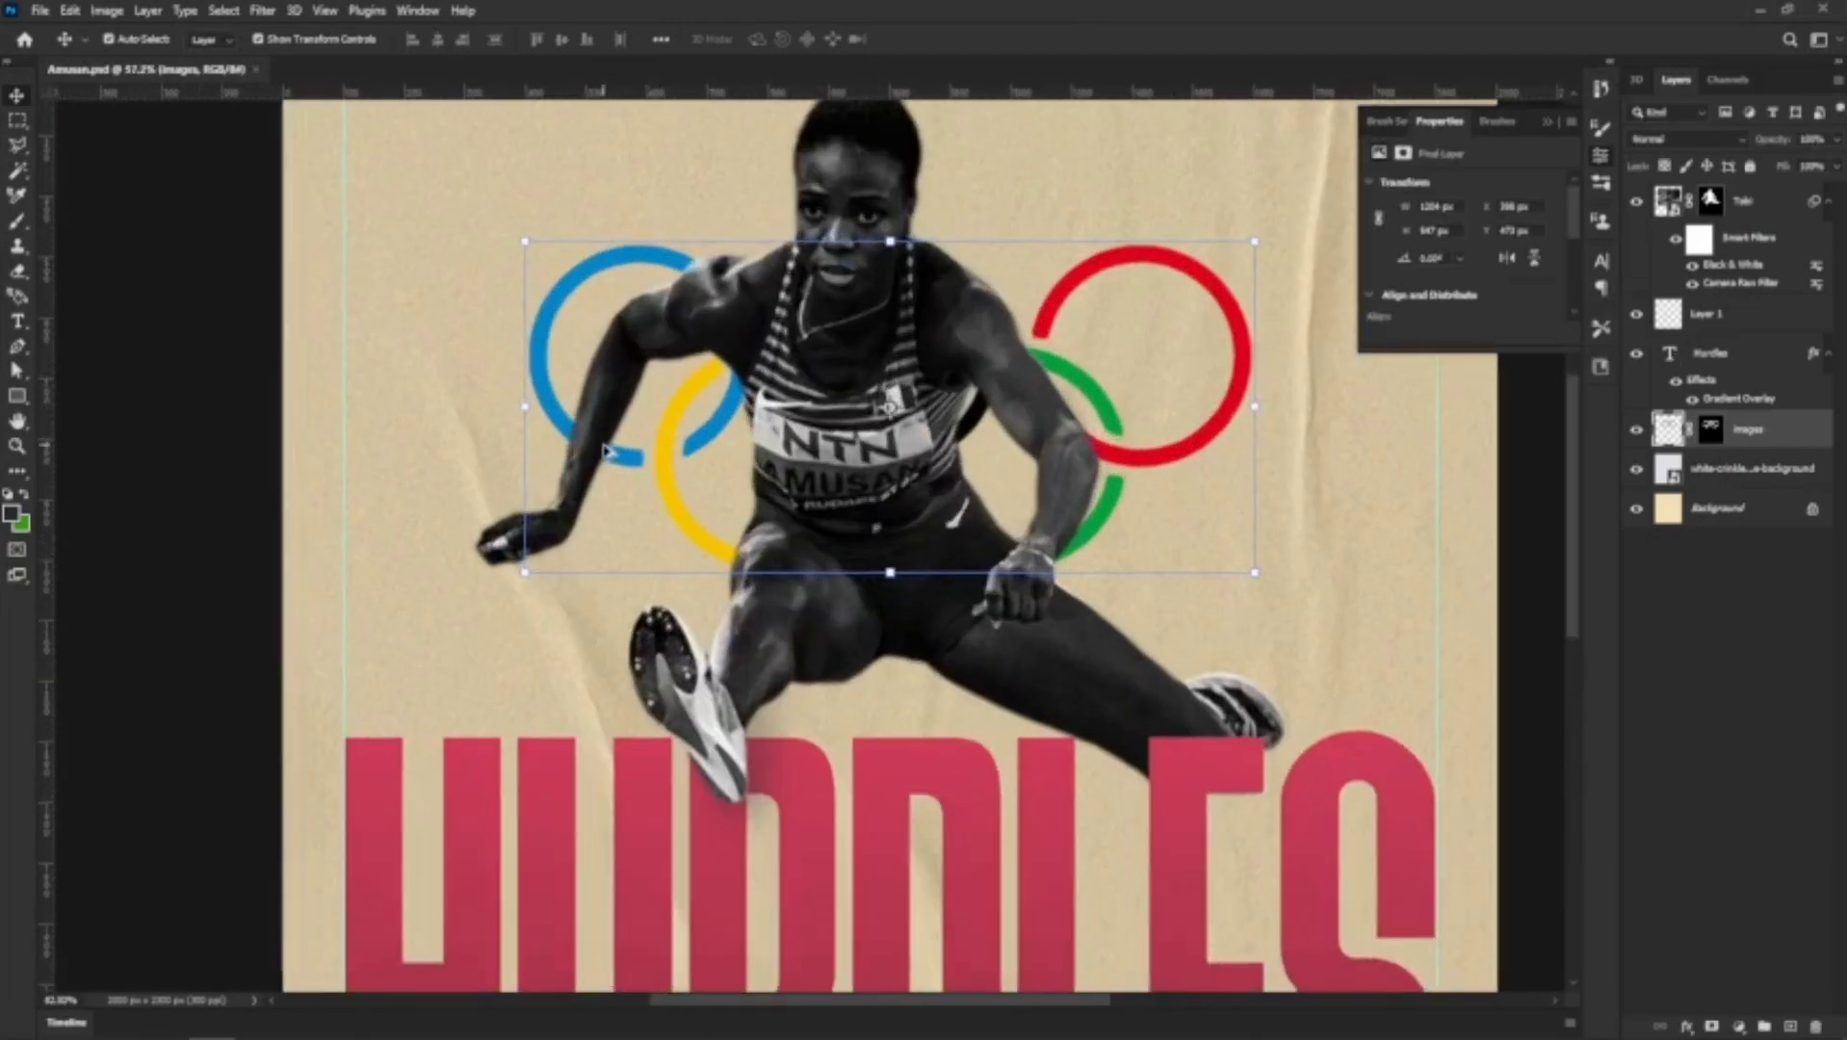
{"action": "scroll", "coordinate": [616, 443], "scroll_direction": "up", "scroll_amount": 1}
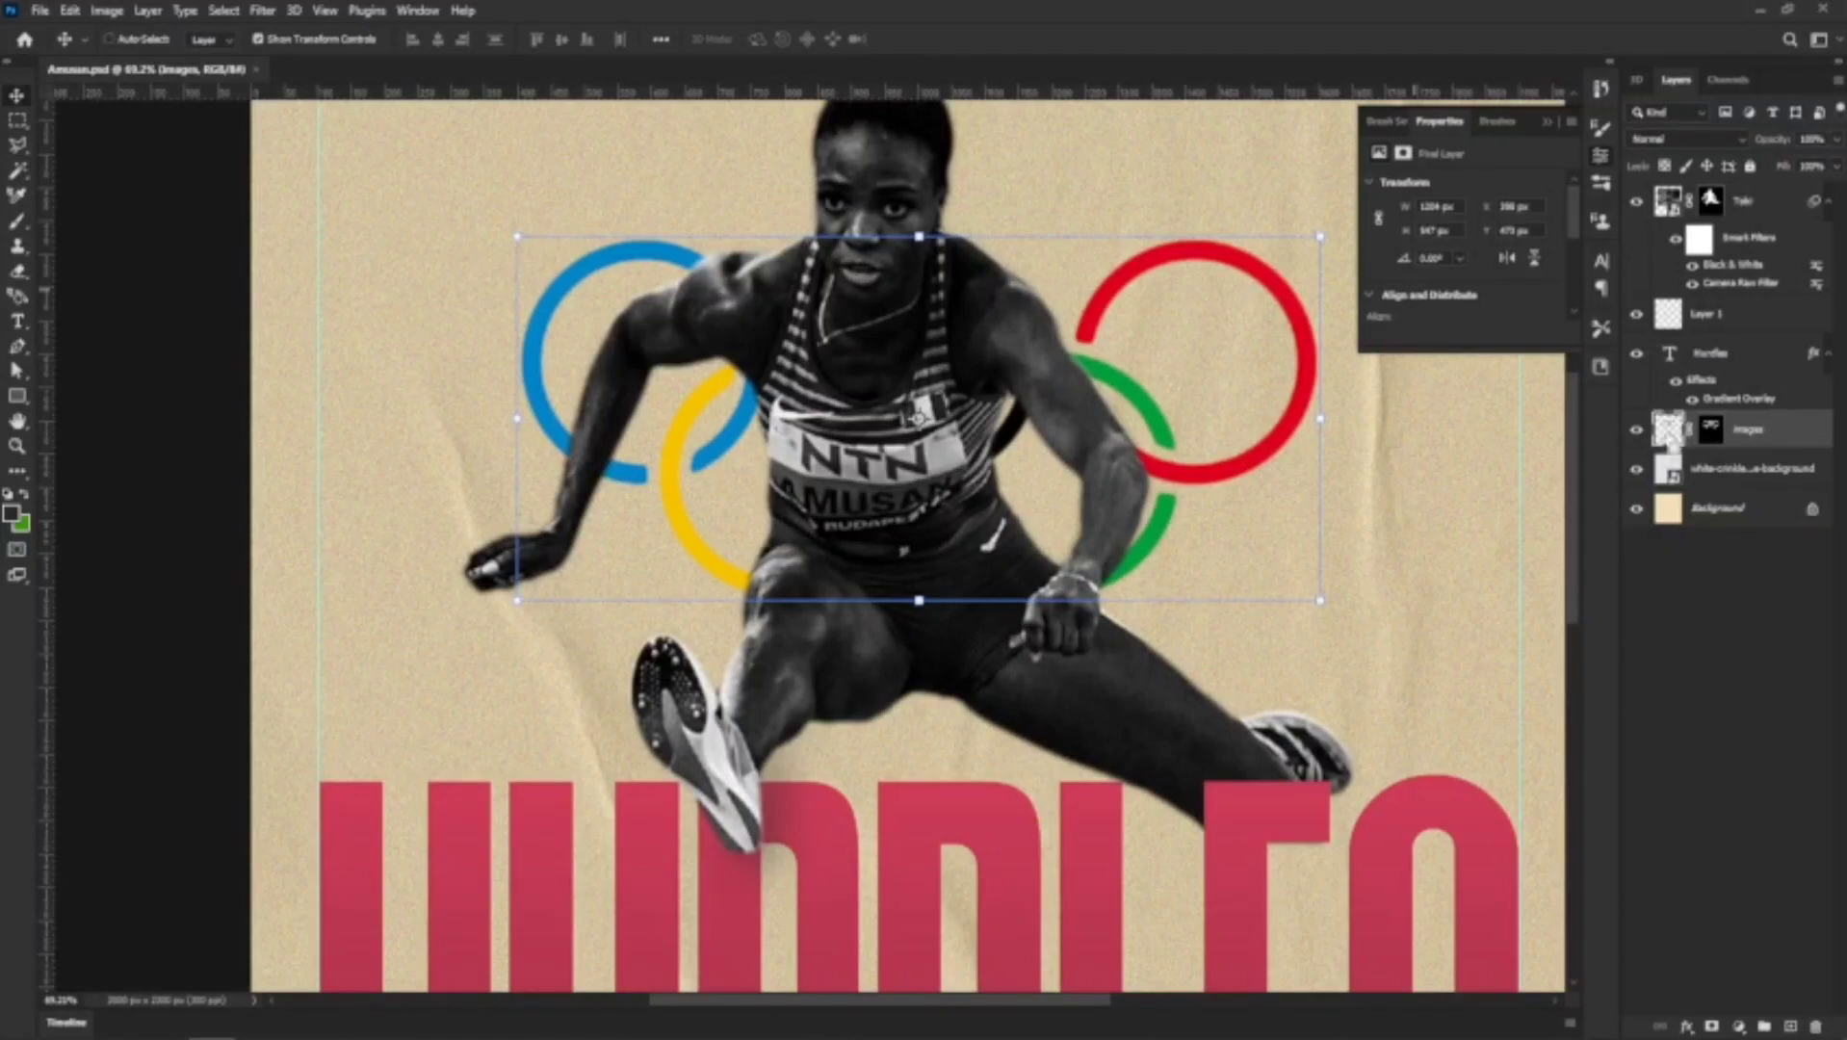
{"action": "left_click", "coordinate": [1712, 432], "text": "ctrl"}
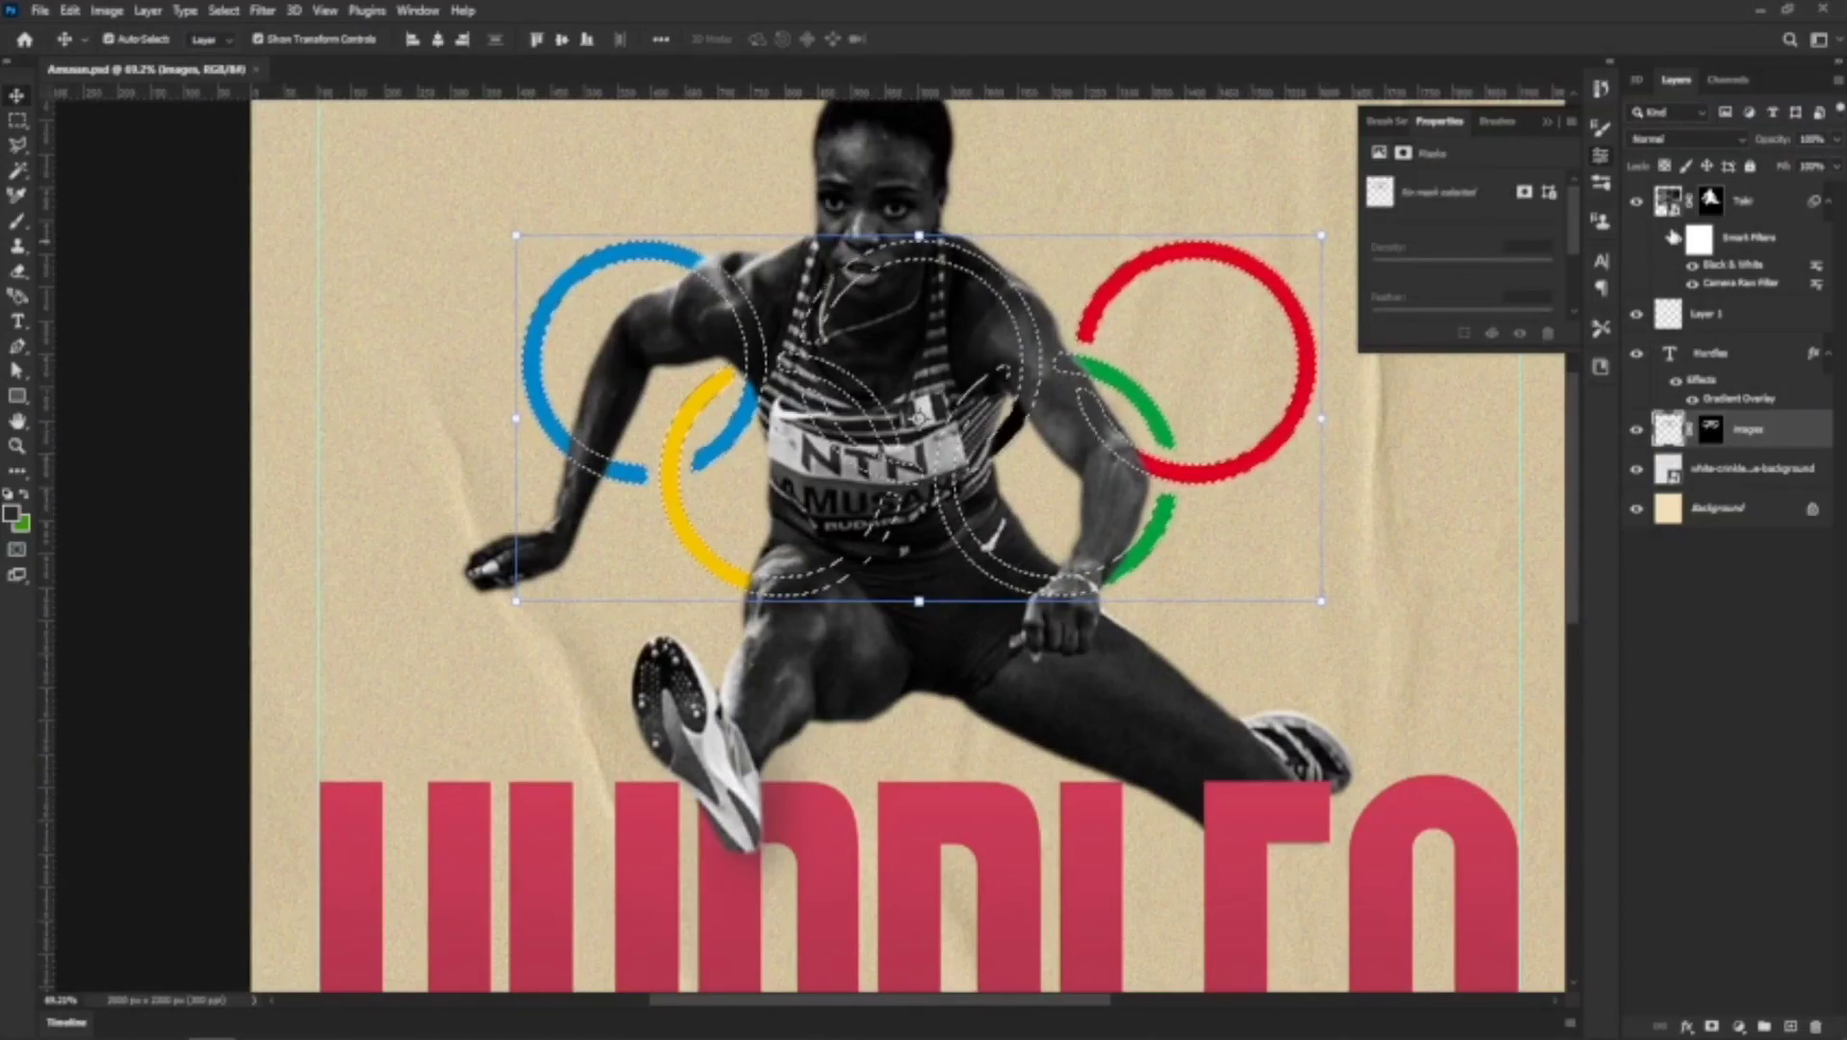
{"action": "left_click", "coordinate": [1708, 202]}
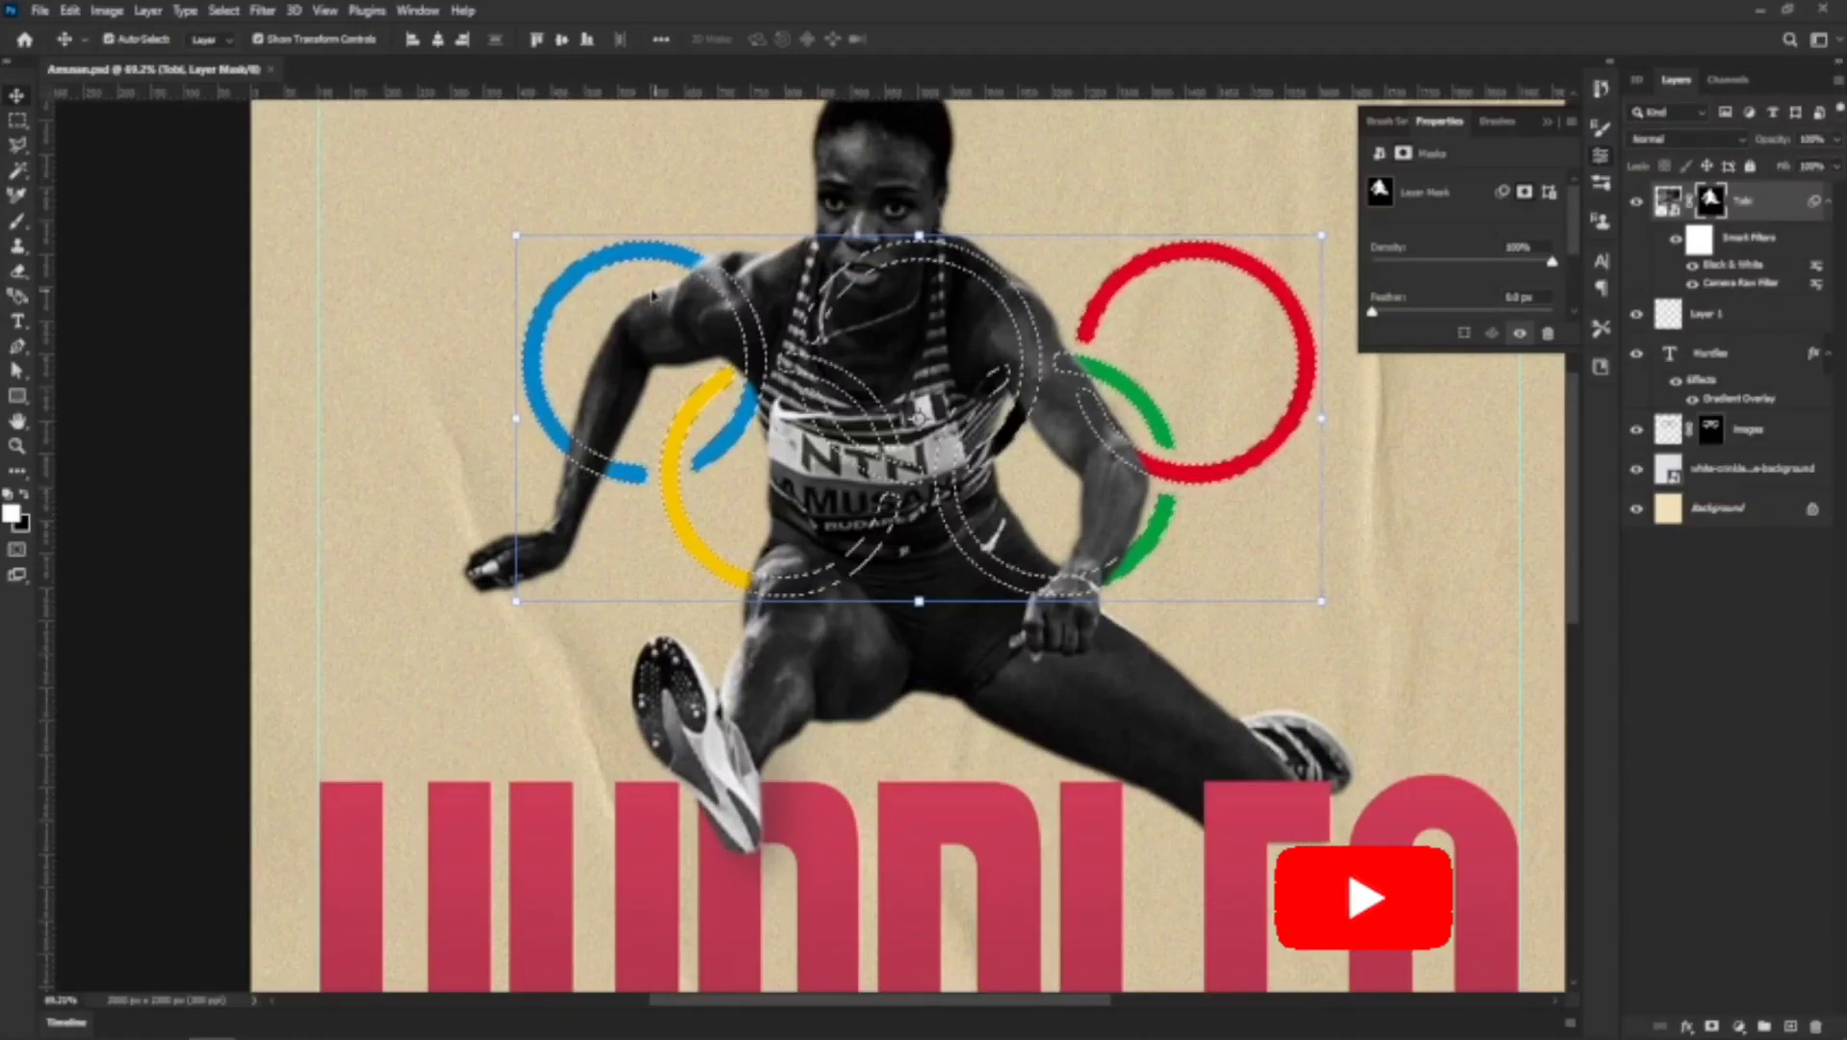
With a smaller Eraser, erase the athlete's mask inside the selection where the blue ring crosses the forearm, bringing the ring in front
{"action": "scroll", "coordinate": [590, 469], "scroll_direction": "up", "scroll_amount": 6}
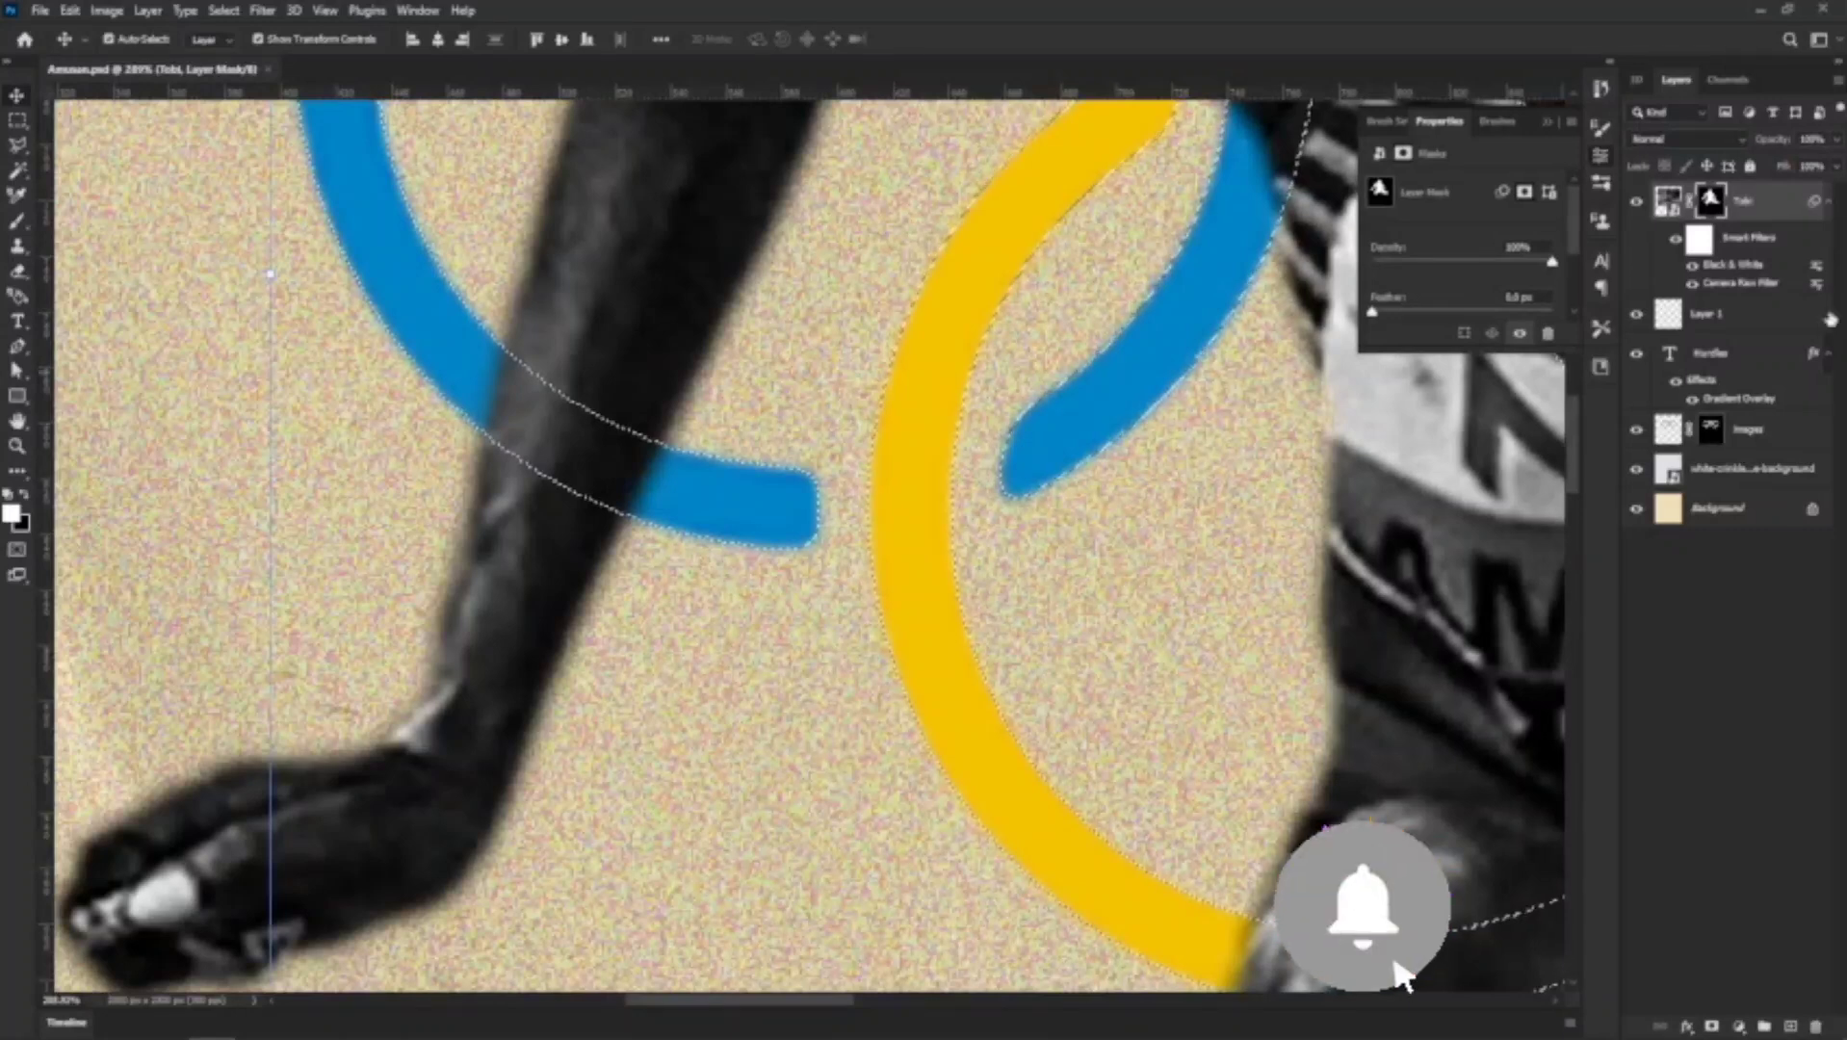
{"action": "left_click", "coordinate": [18, 270]}
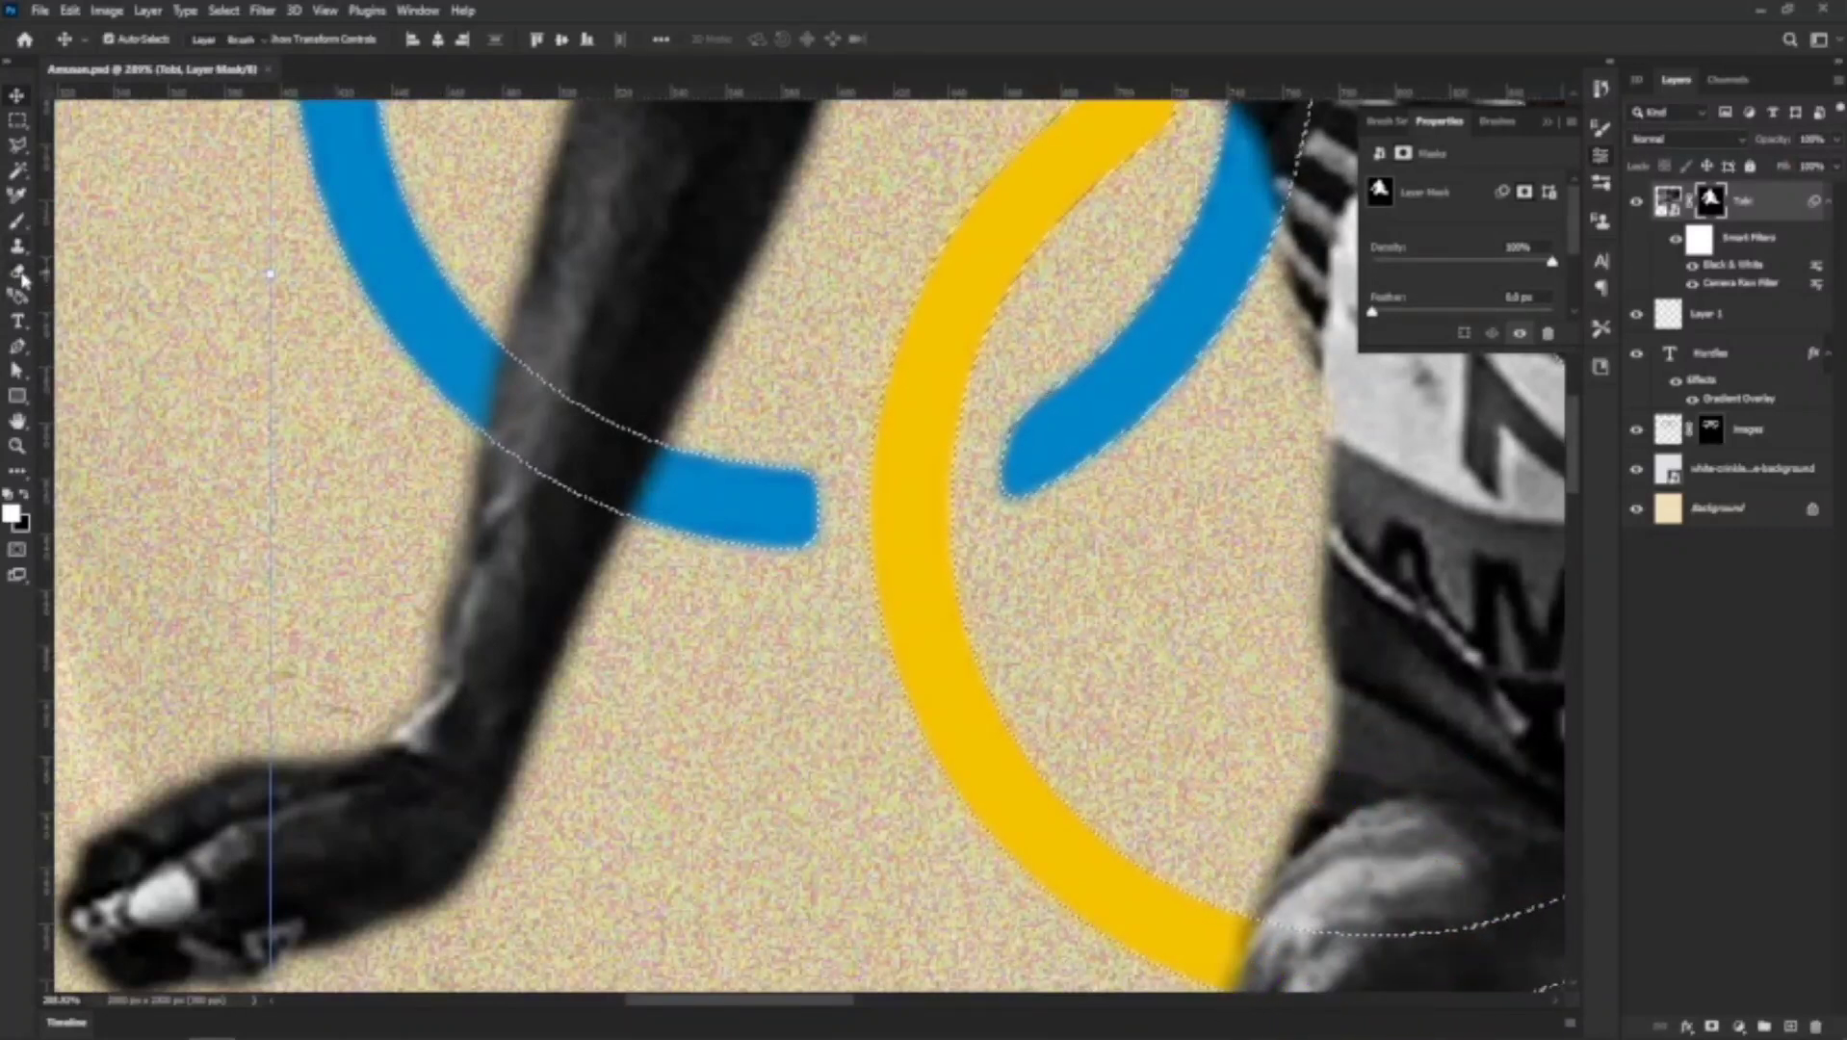
{"action": "key", "text": "bracketleft"}
{"action": "key", "text": "bracketleft"}
{"action": "key", "text": "bracketleft"}
{"action": "key", "text": "bracketleft"}
{"action": "key", "text": "bracketleft"}
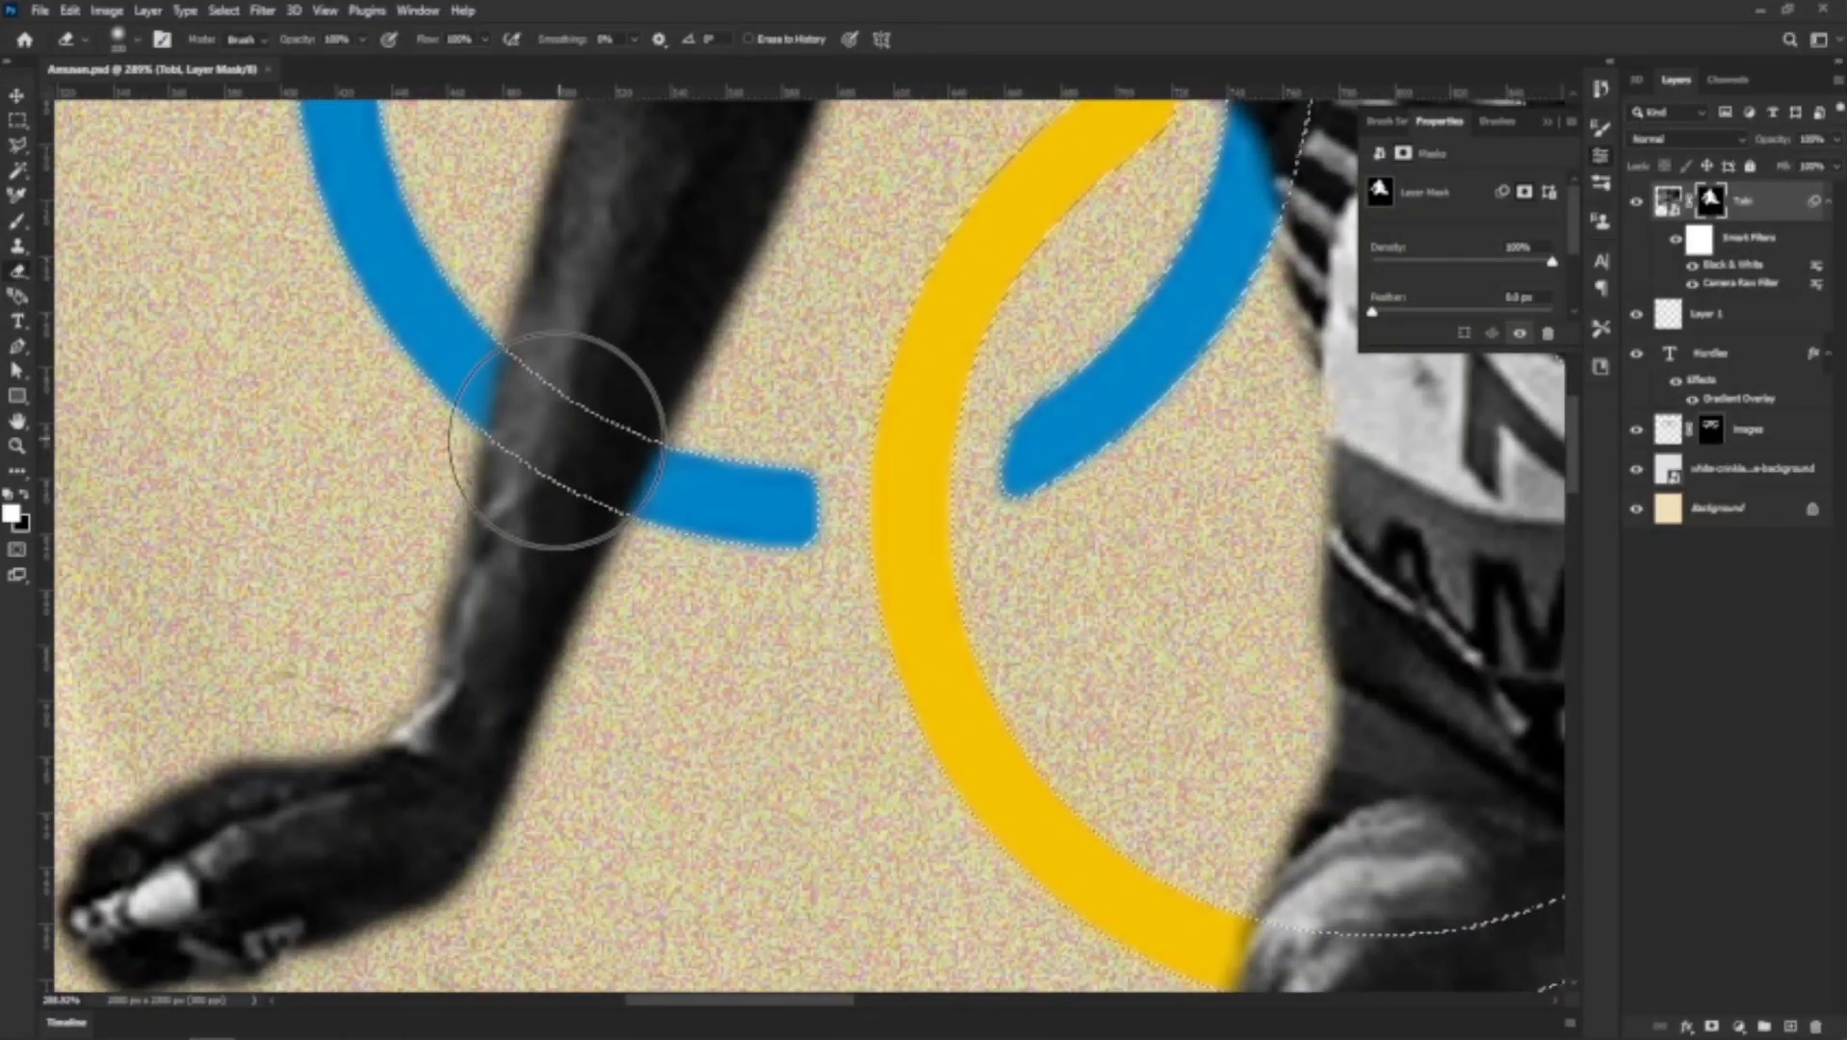
{"action": "mouse_move", "coordinate": [548, 445]}
{"action": "left_mouse_down"}
{"action": "mouse_move", "coordinate": [533, 404]}
{"action": "mouse_move", "coordinate": [692, 463]}
{"action": "mouse_move", "coordinate": [397, 370]}
{"action": "mouse_move", "coordinate": [657, 478]}
{"action": "mouse_move", "coordinate": [412, 351]}
{"action": "left_mouse_up"}
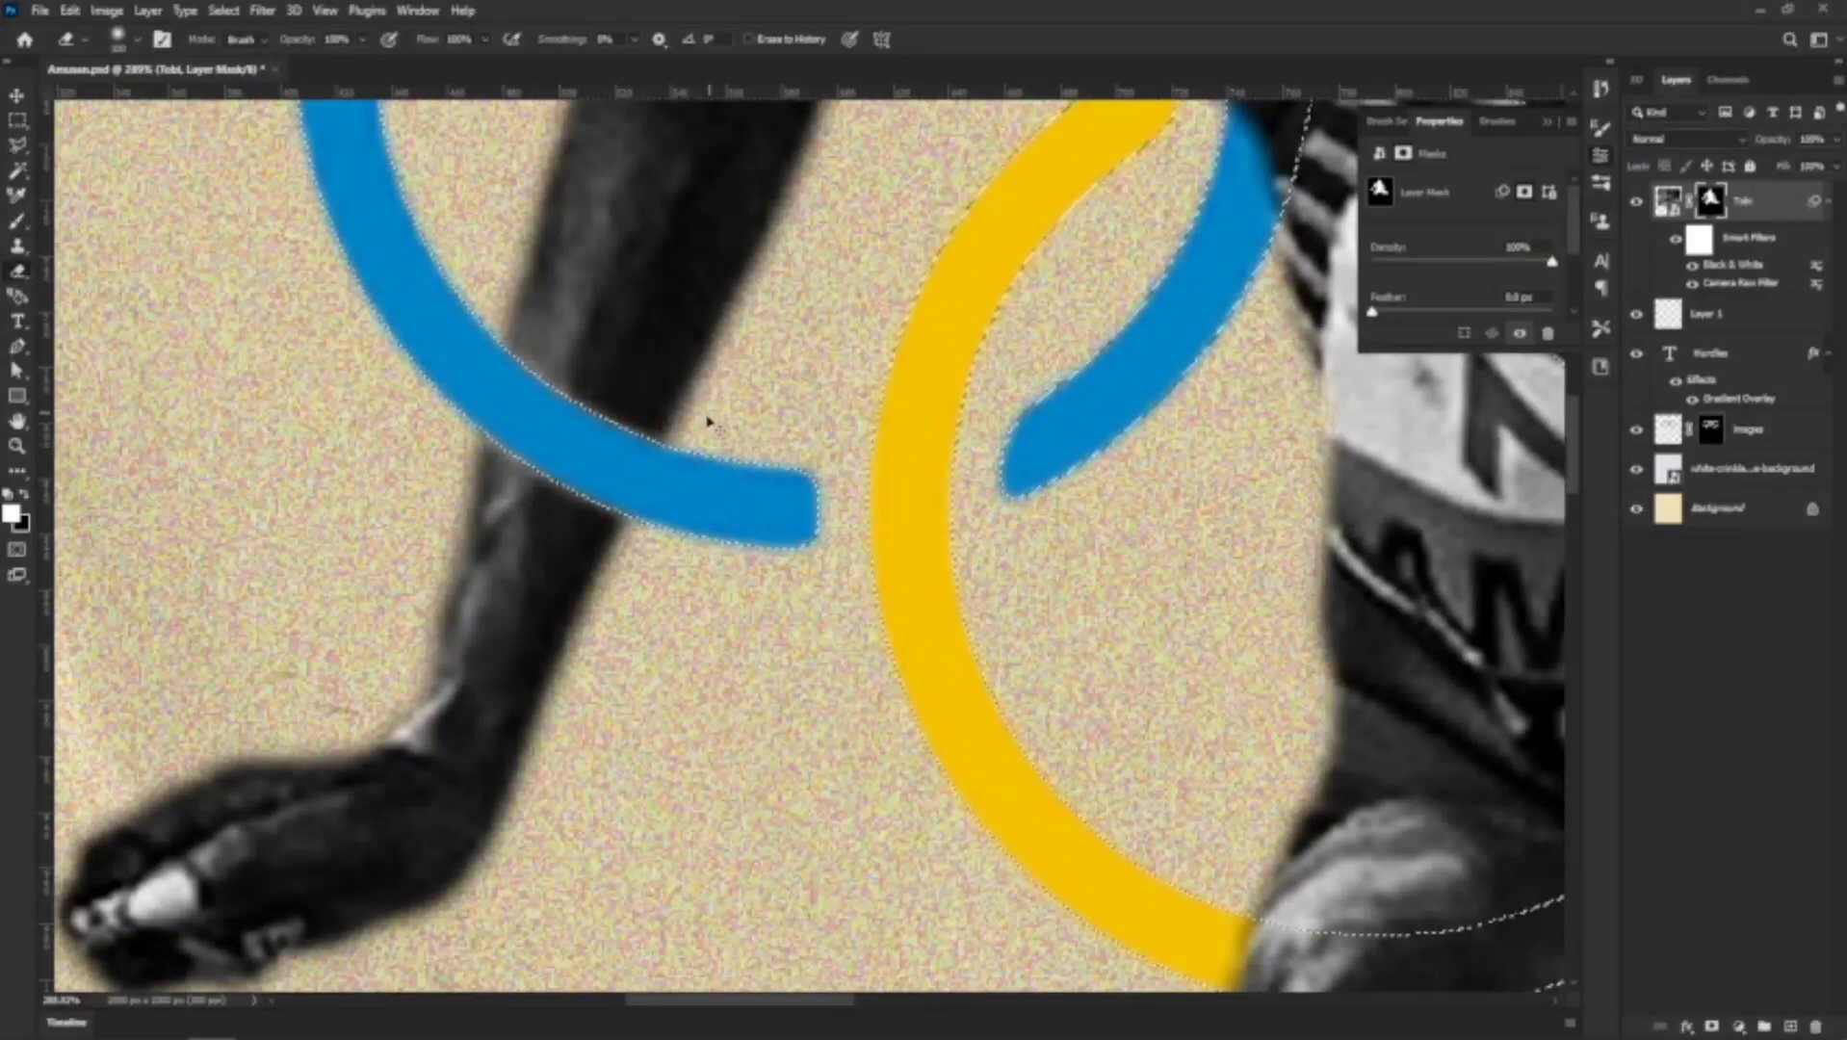
Clear the rings selection and switch to the Move tool
{"action": "key", "text": "ctrl+d"}
{"action": "left_click", "coordinate": [16, 95]}
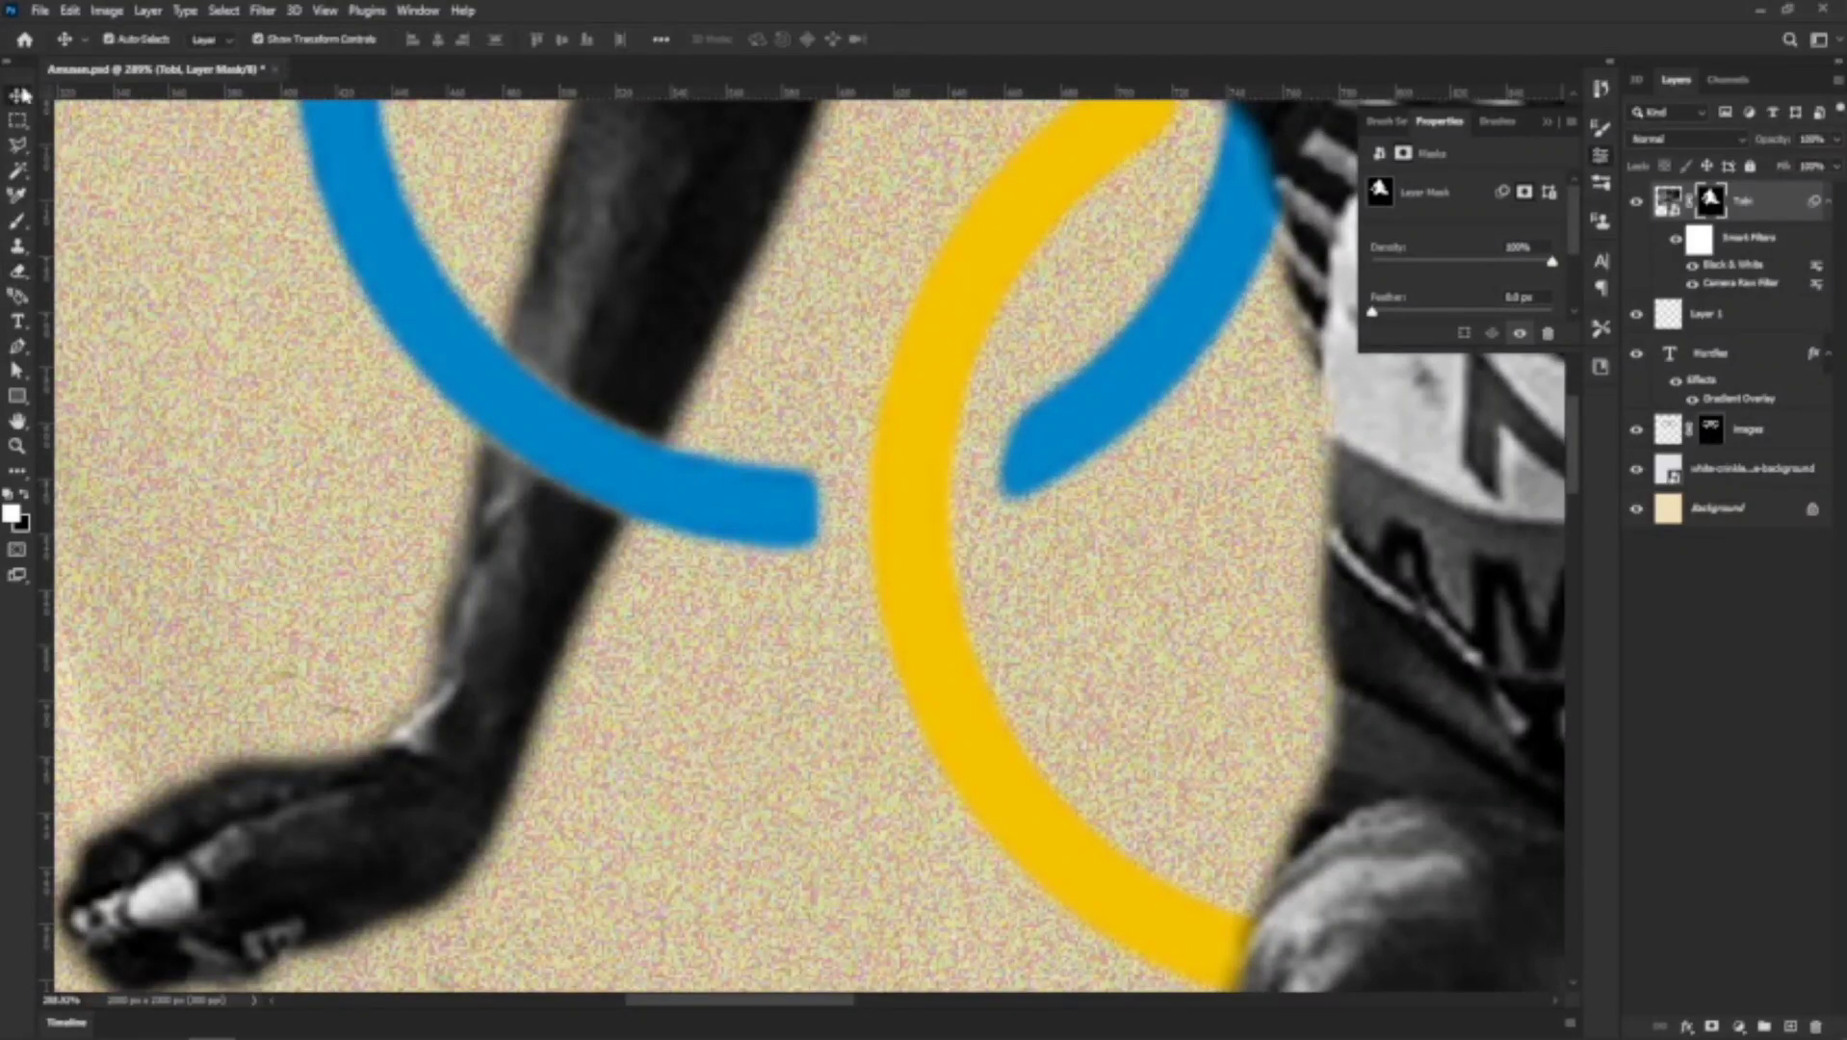
Examine the whole flier, checking how the hurdler, rings and HURDLES title sit against the margin guides
{"action": "scroll", "coordinate": [643, 528], "scroll_direction": "down", "scroll_amount": 10}
{"action": "scroll", "coordinate": [841, 472], "scroll_direction": "down", "scroll_amount": 3}
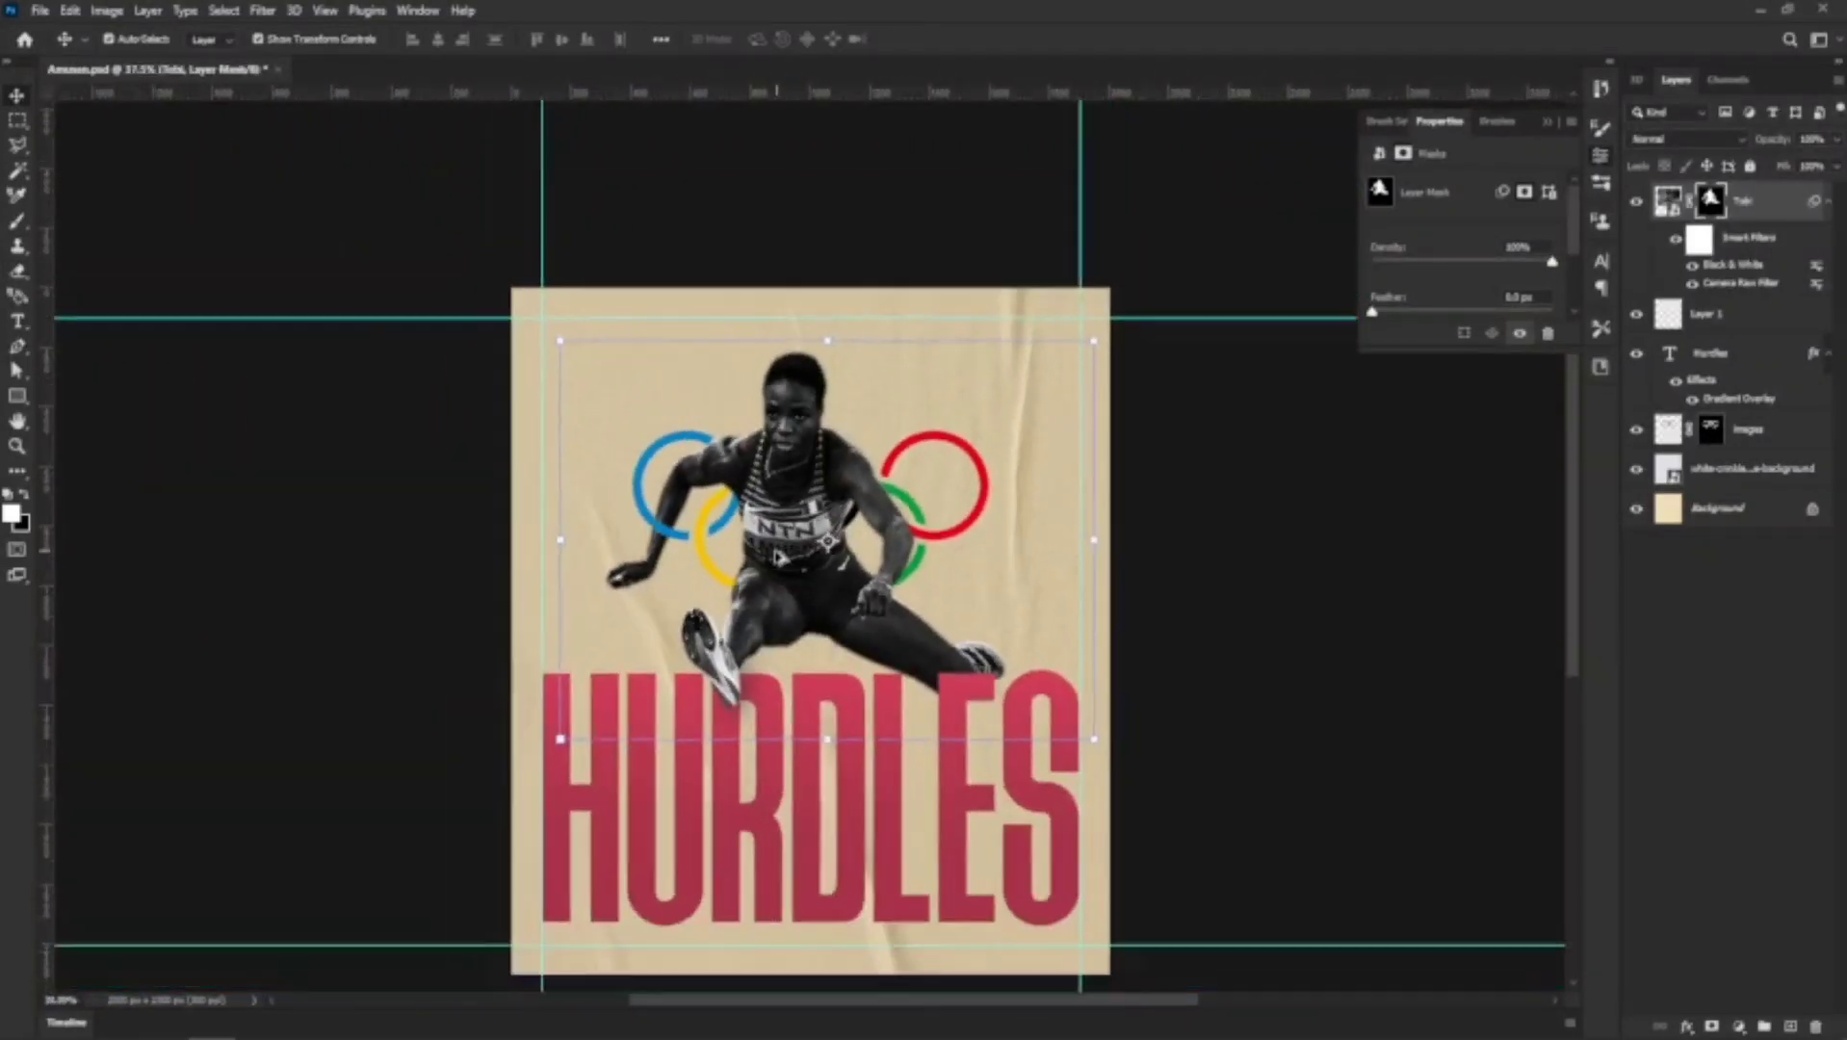
{"action": "scroll", "coordinate": [836, 501], "scroll_direction": "up", "scroll_amount": 4}
{"action": "scroll", "coordinate": [828, 556], "scroll_direction": "down", "scroll_amount": 5}
{"action": "scroll", "coordinate": [830, 556], "scroll_direction": "up", "scroll_amount": 3}
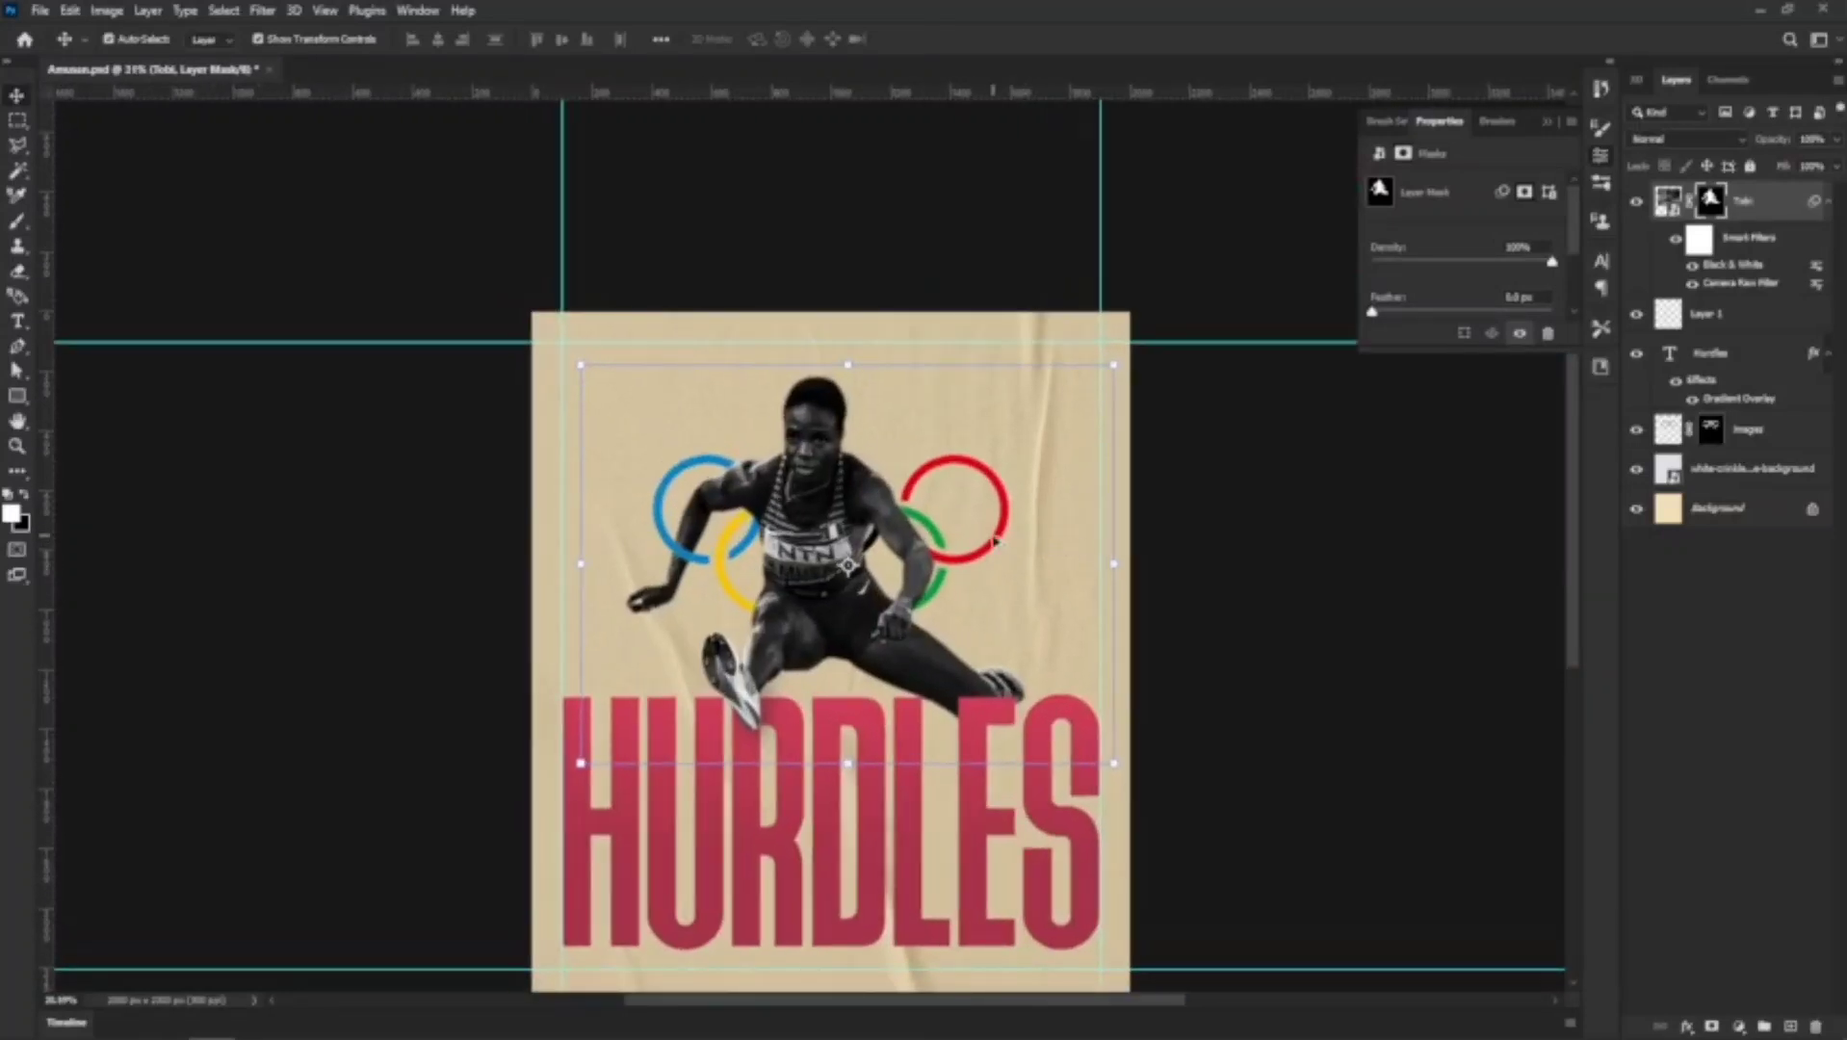
{"action": "scroll", "coordinate": [838, 564], "scroll_direction": "down", "scroll_amount": 3}
{"action": "scroll", "coordinate": [830, 561], "scroll_direction": "up", "scroll_amount": 2}
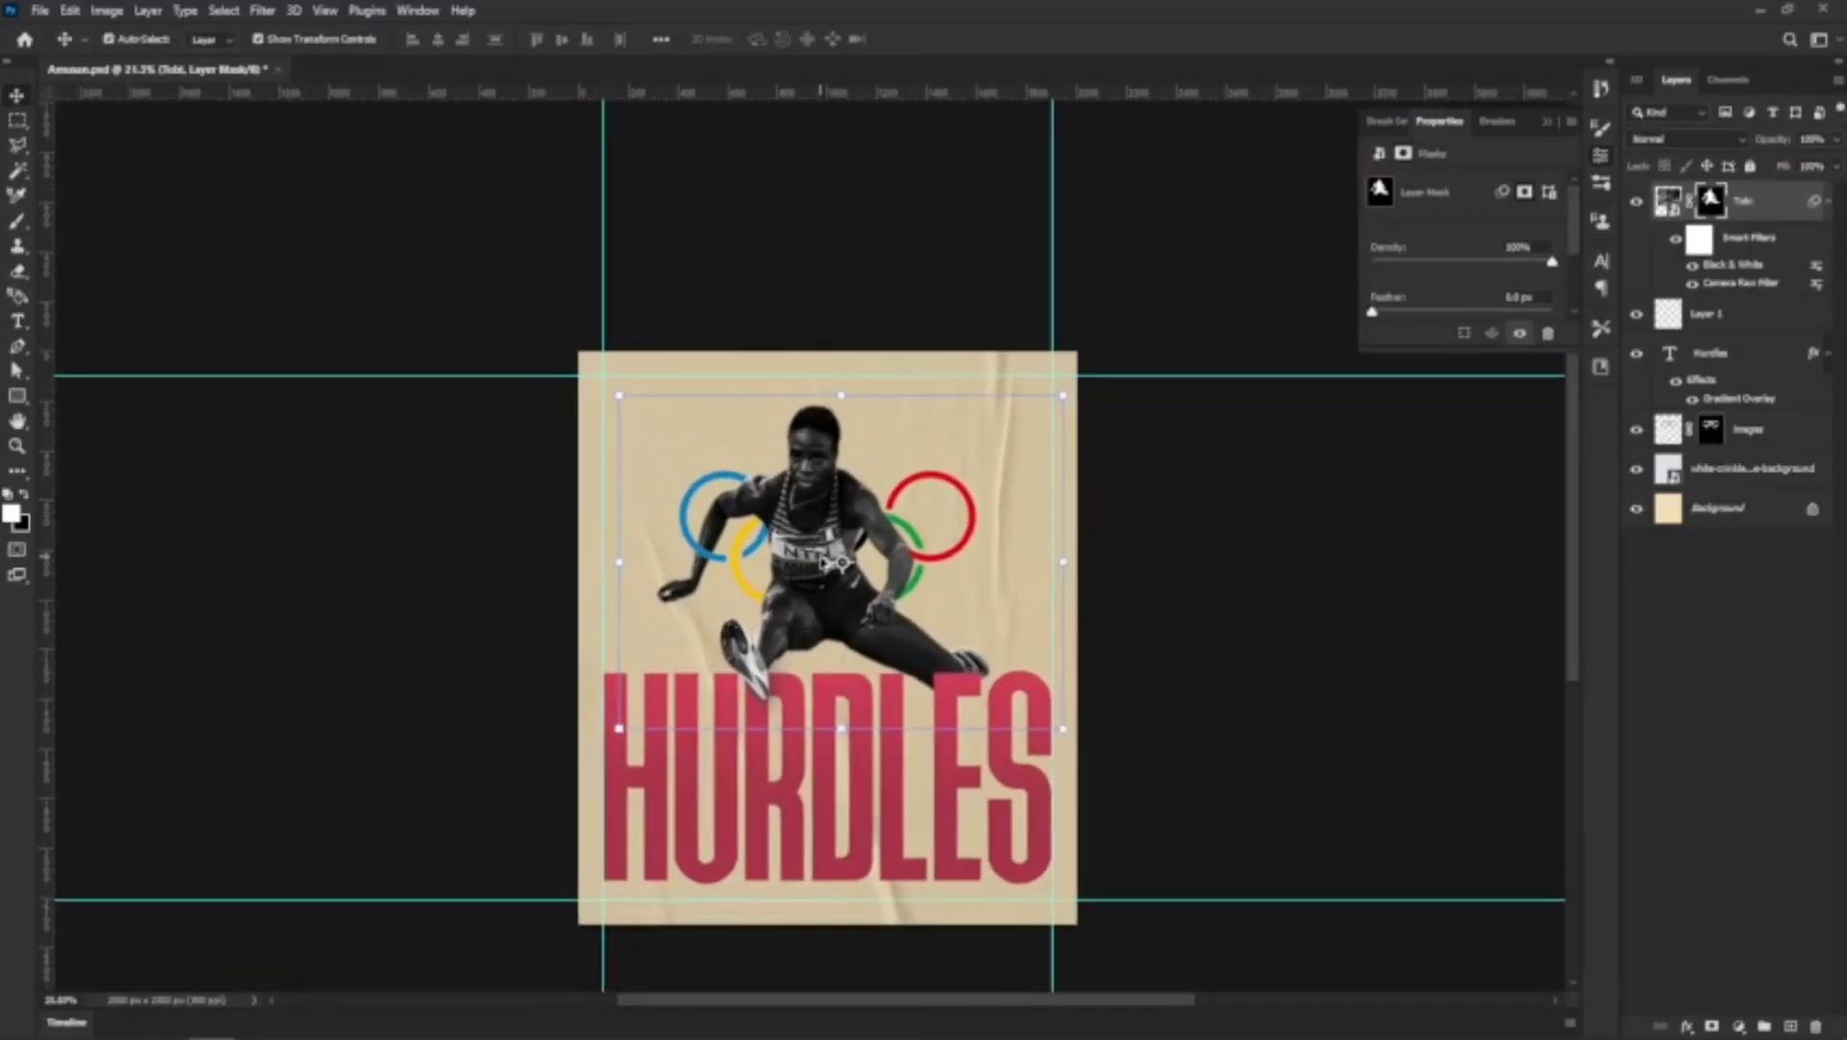
{"action": "scroll", "coordinate": [824, 559], "scroll_direction": "down", "scroll_amount": 1}
{"action": "scroll", "coordinate": [819, 553], "scroll_direction": "up", "scroll_amount": 2}
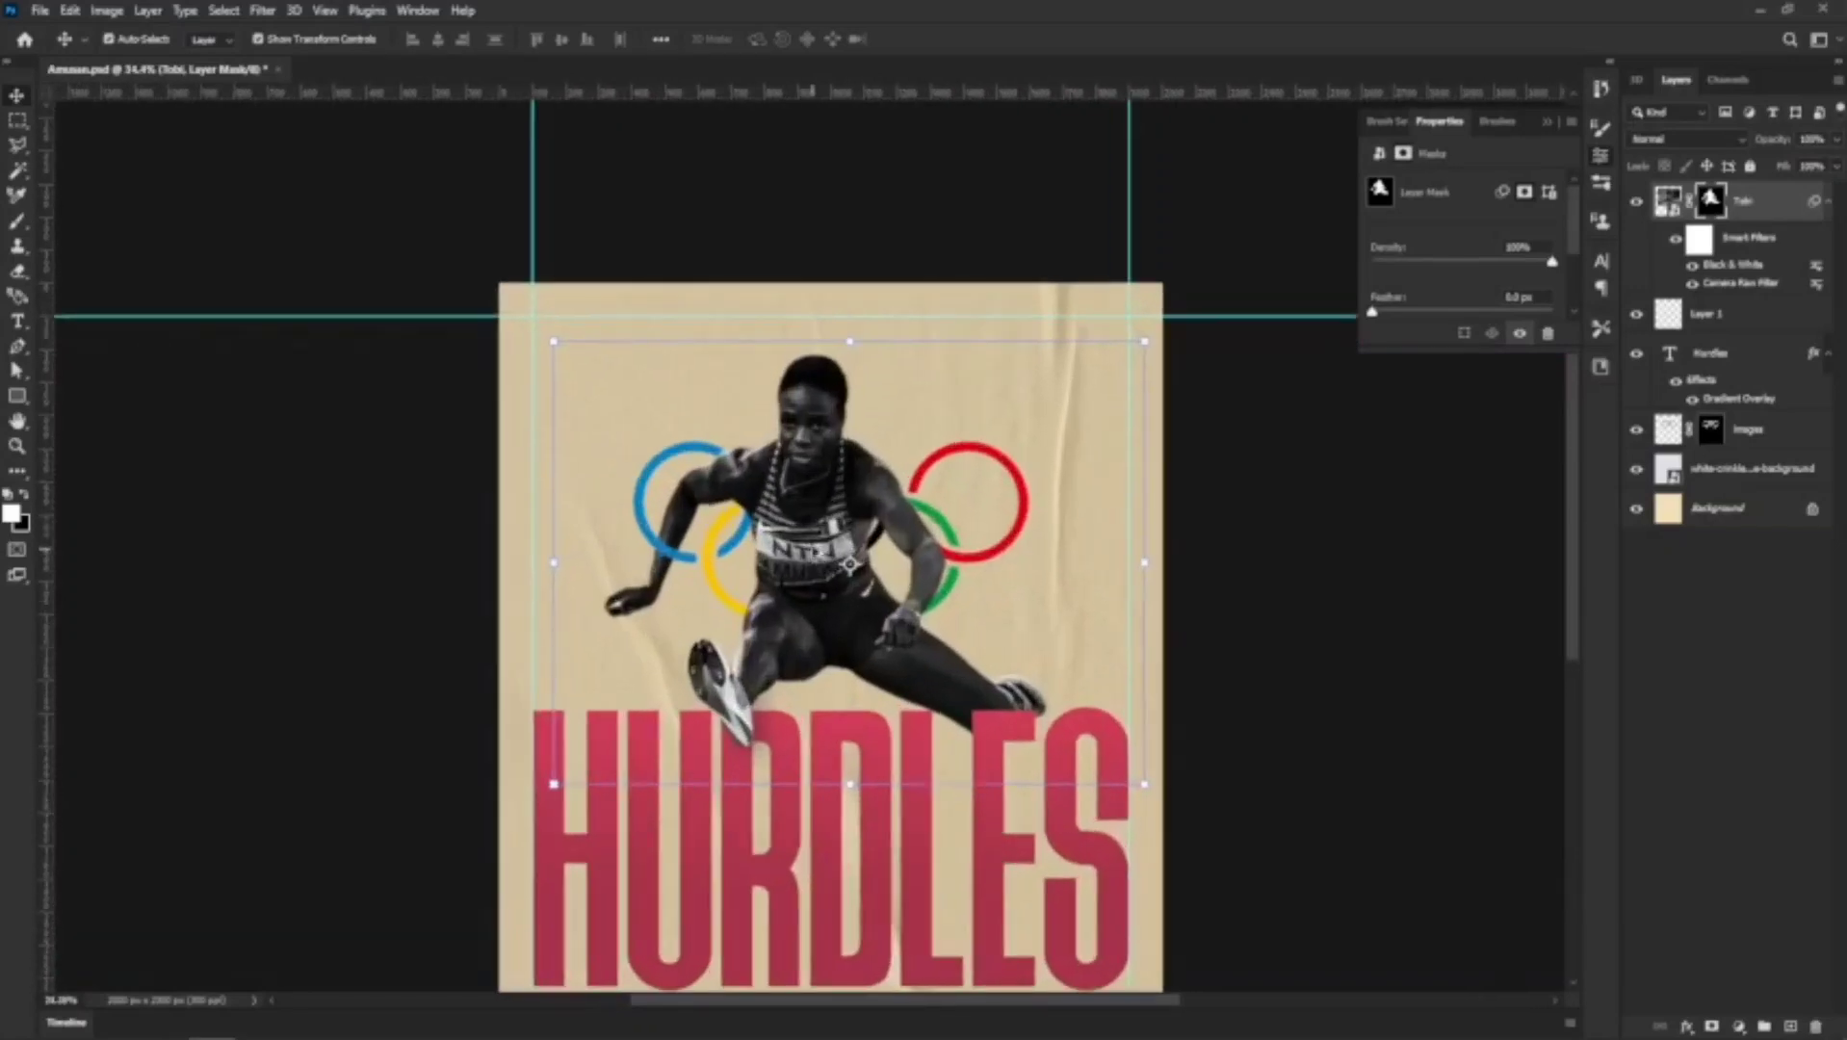
{"action": "scroll", "coordinate": [823, 539], "scroll_direction": "down", "scroll_amount": 3}
{"action": "scroll", "coordinate": [828, 524], "scroll_direction": "up", "scroll_amount": 3}
{"action": "scroll", "coordinate": [828, 517], "scroll_direction": "up", "scroll_amount": 2}
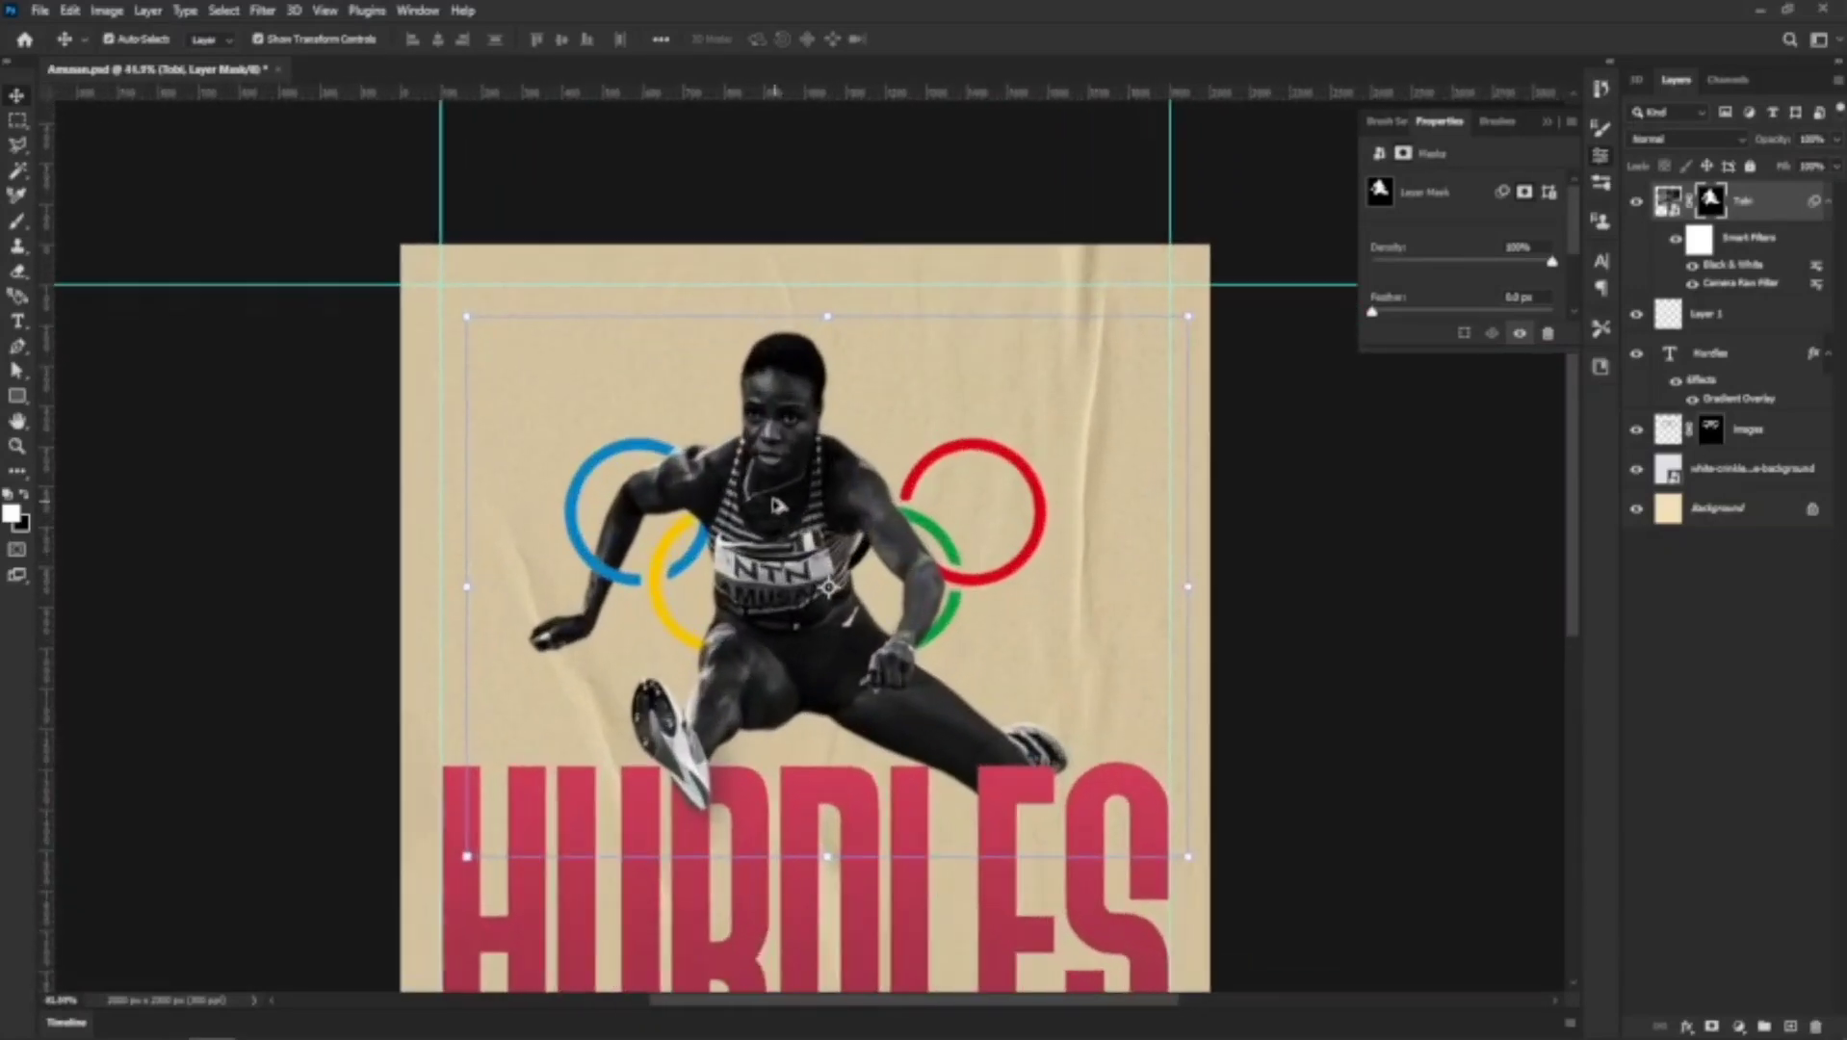
{"action": "scroll", "coordinate": [799, 501], "scroll_direction": "down", "scroll_amount": 2}
{"action": "scroll", "coordinate": [770, 462], "scroll_direction": "up", "scroll_amount": 3}
{"action": "scroll", "coordinate": [757, 446], "scroll_direction": "down", "scroll_amount": 3}
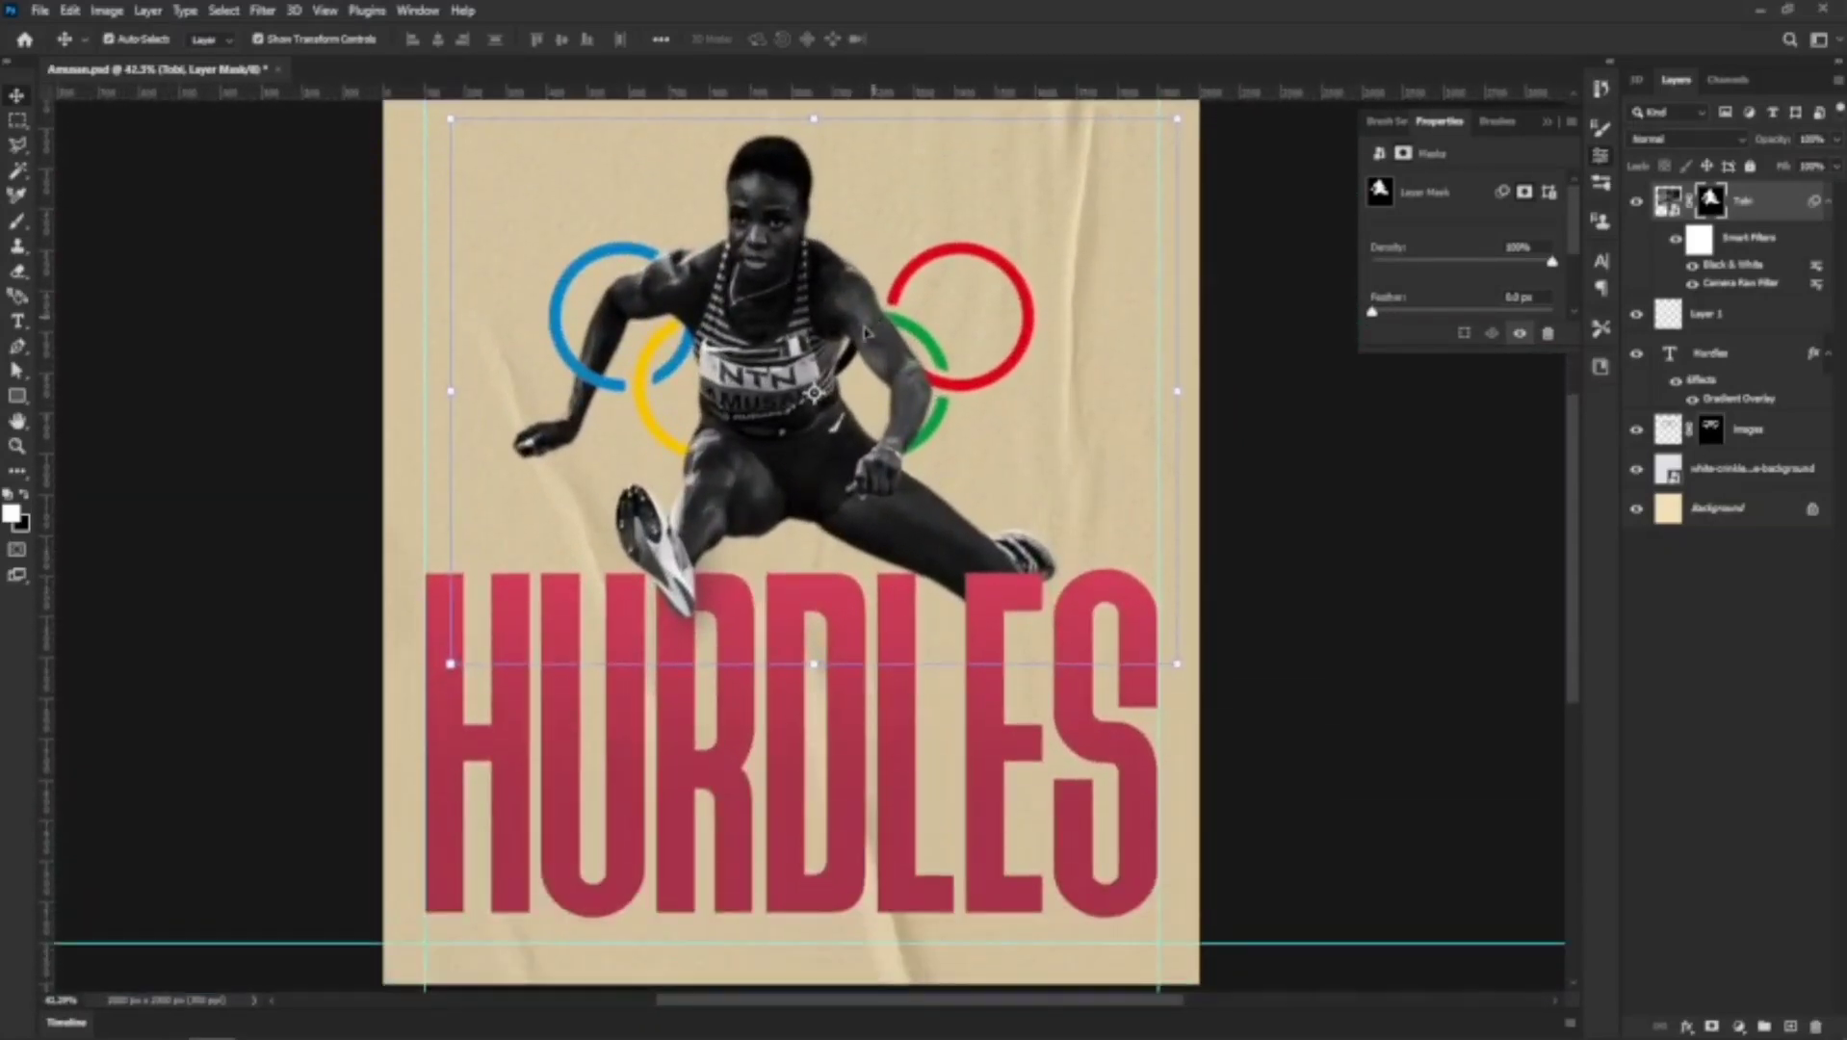
{"action": "scroll", "coordinate": [742, 434], "scroll_direction": "up", "scroll_amount": 2}
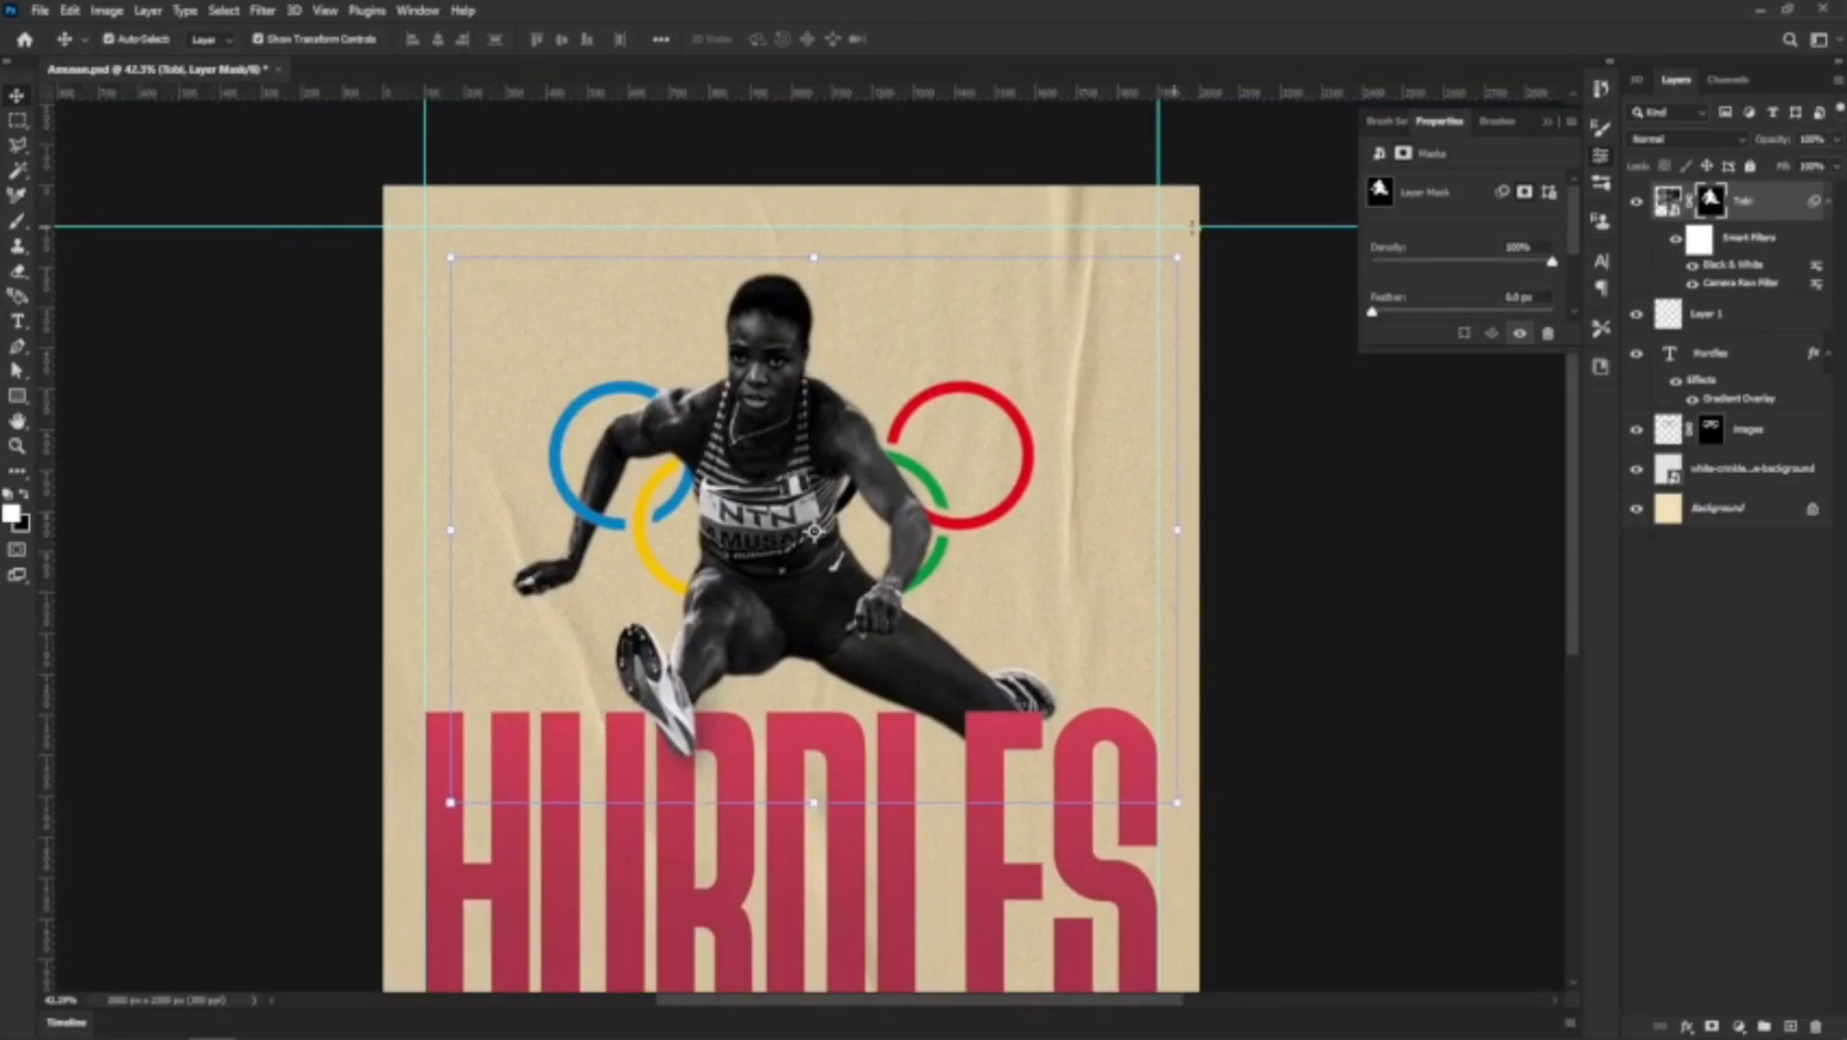
{"action": "scroll", "coordinate": [1182, 237], "scroll_direction": "down", "scroll_amount": 2}
{"action": "scroll", "coordinate": [1114, 280], "scroll_direction": "up", "scroll_amount": 2}
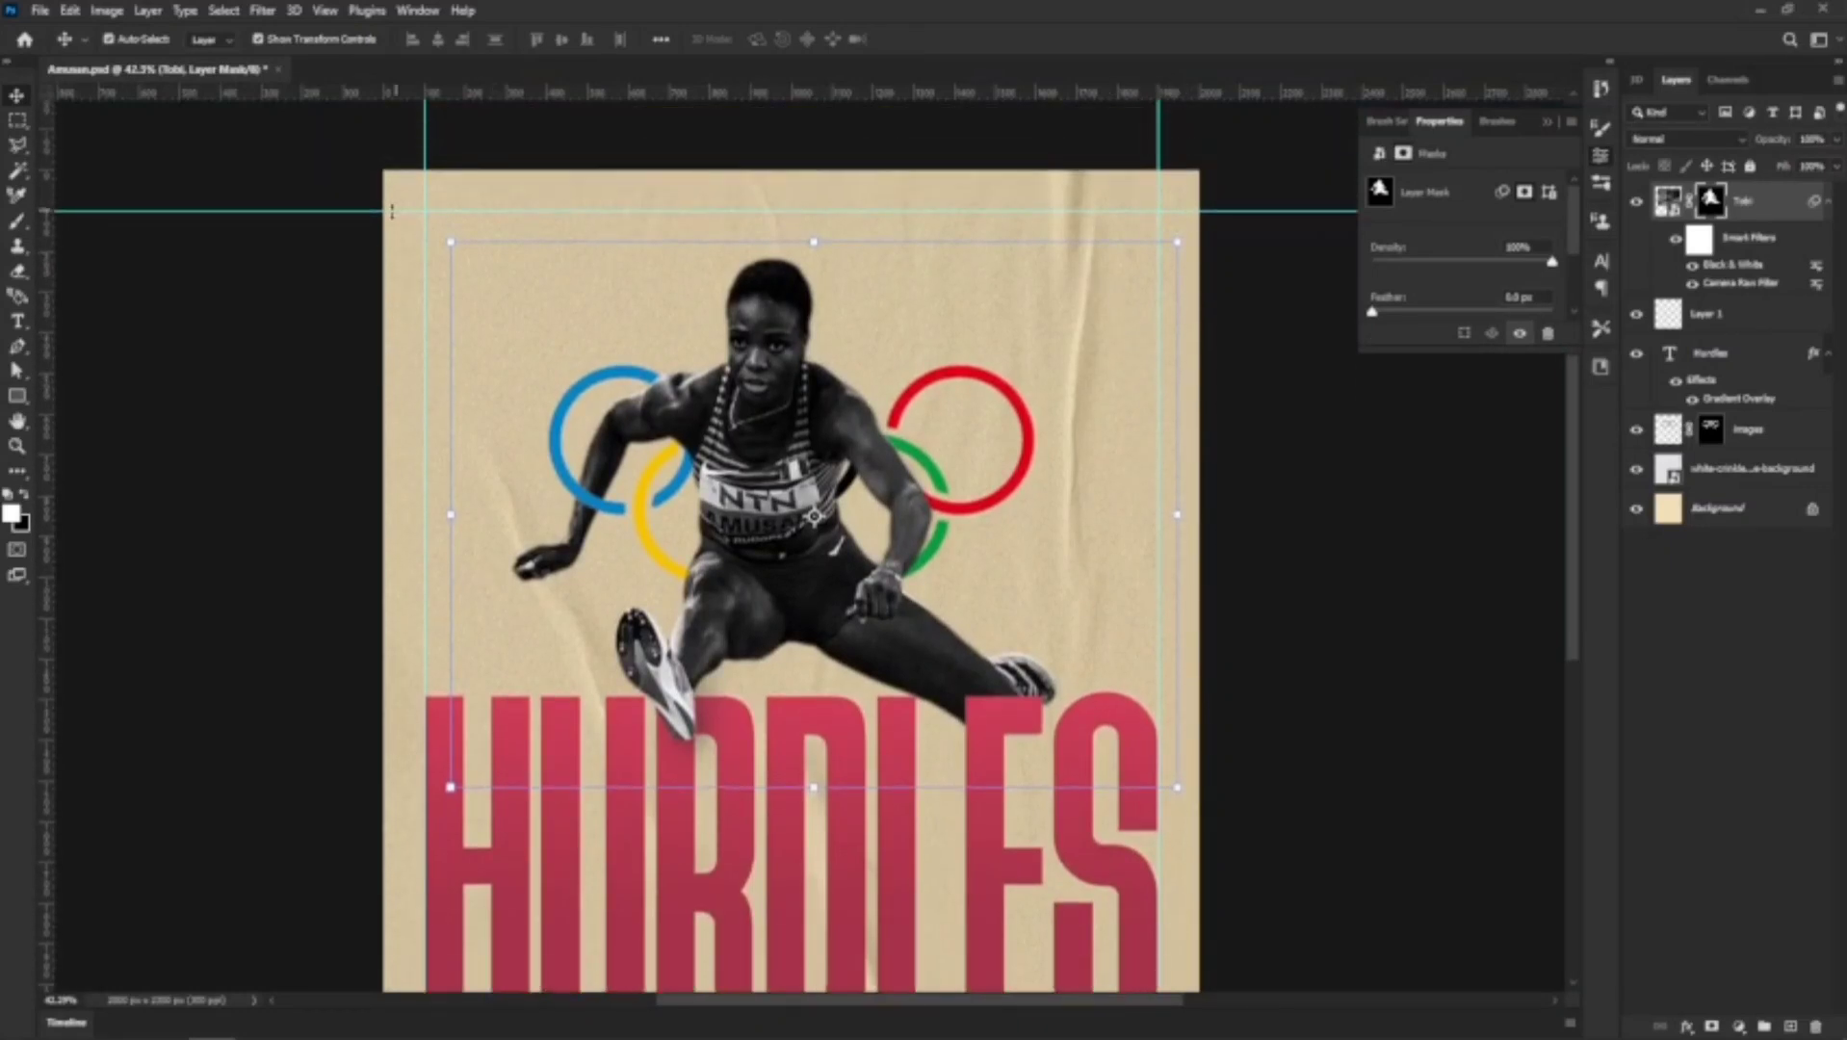
{"action": "scroll", "coordinate": [1223, 267], "scroll_direction": "down", "scroll_amount": 2}
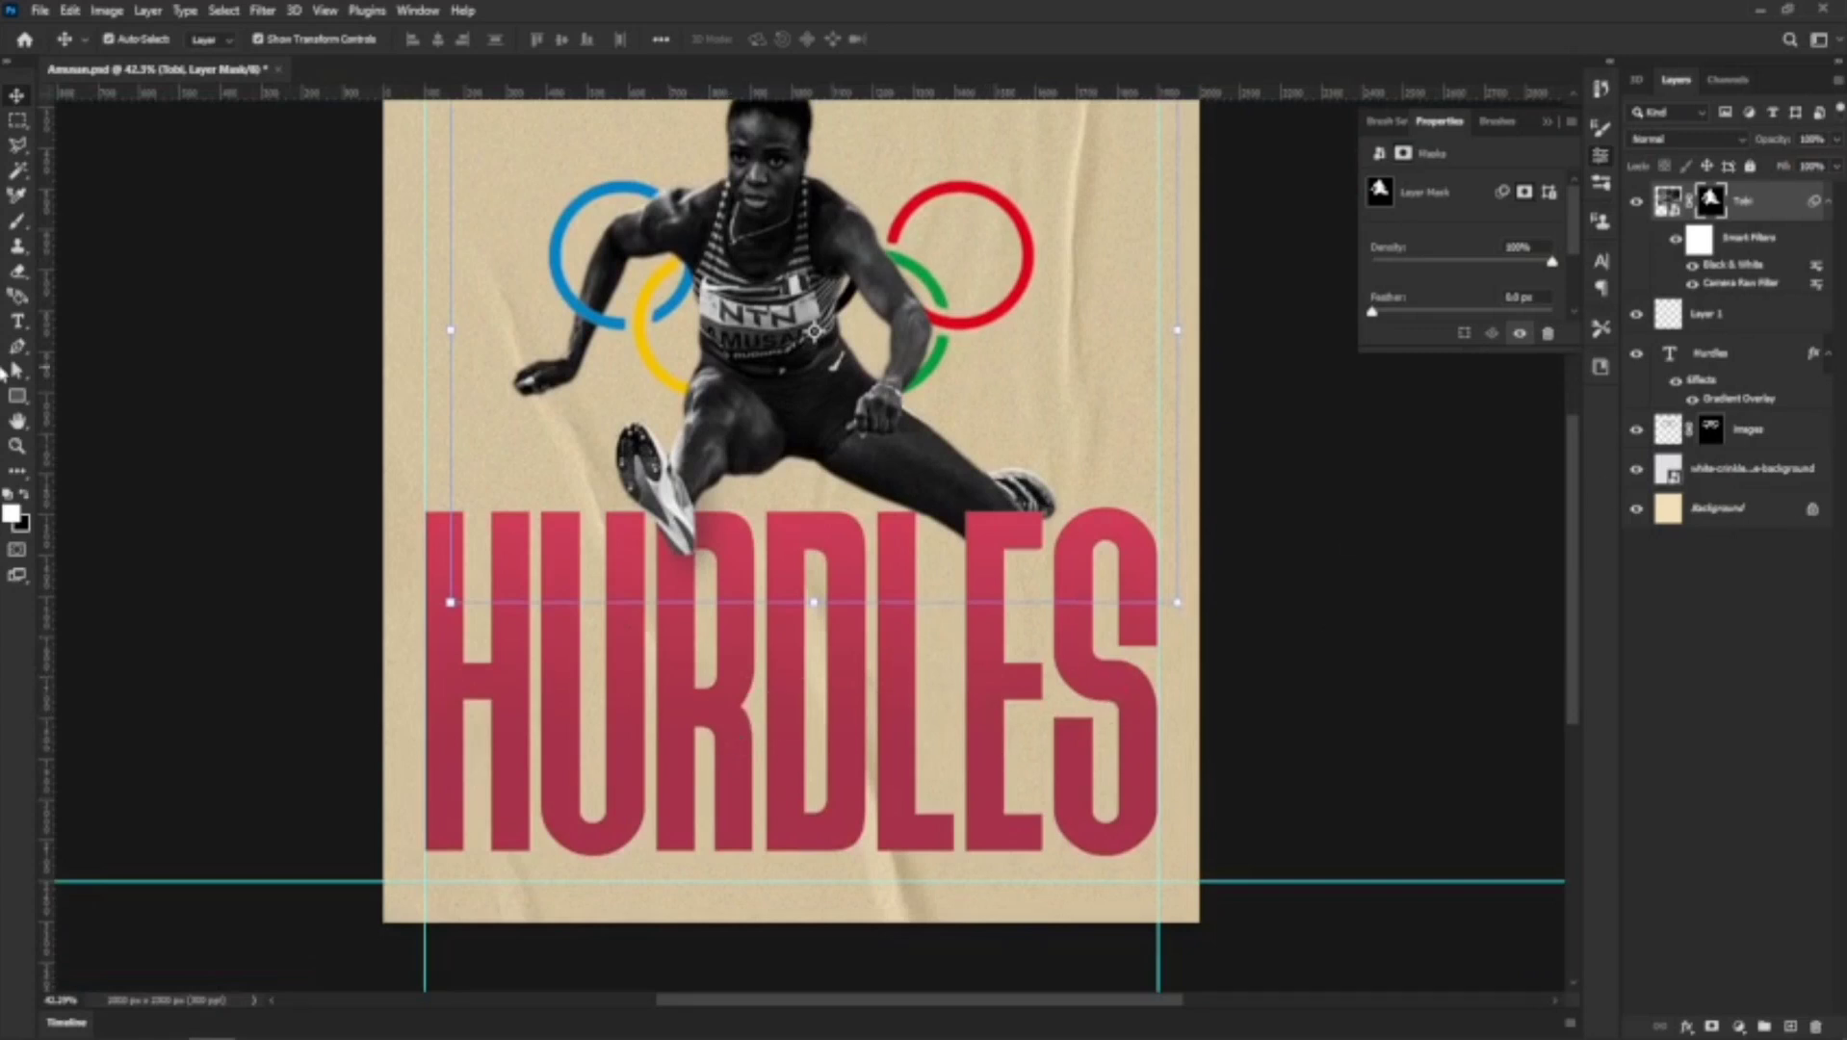
Select a full-width rectangular band across the lower part of the HURDLES letters and try masking the text layer with it
{"action": "left_click", "coordinate": [16, 122]}
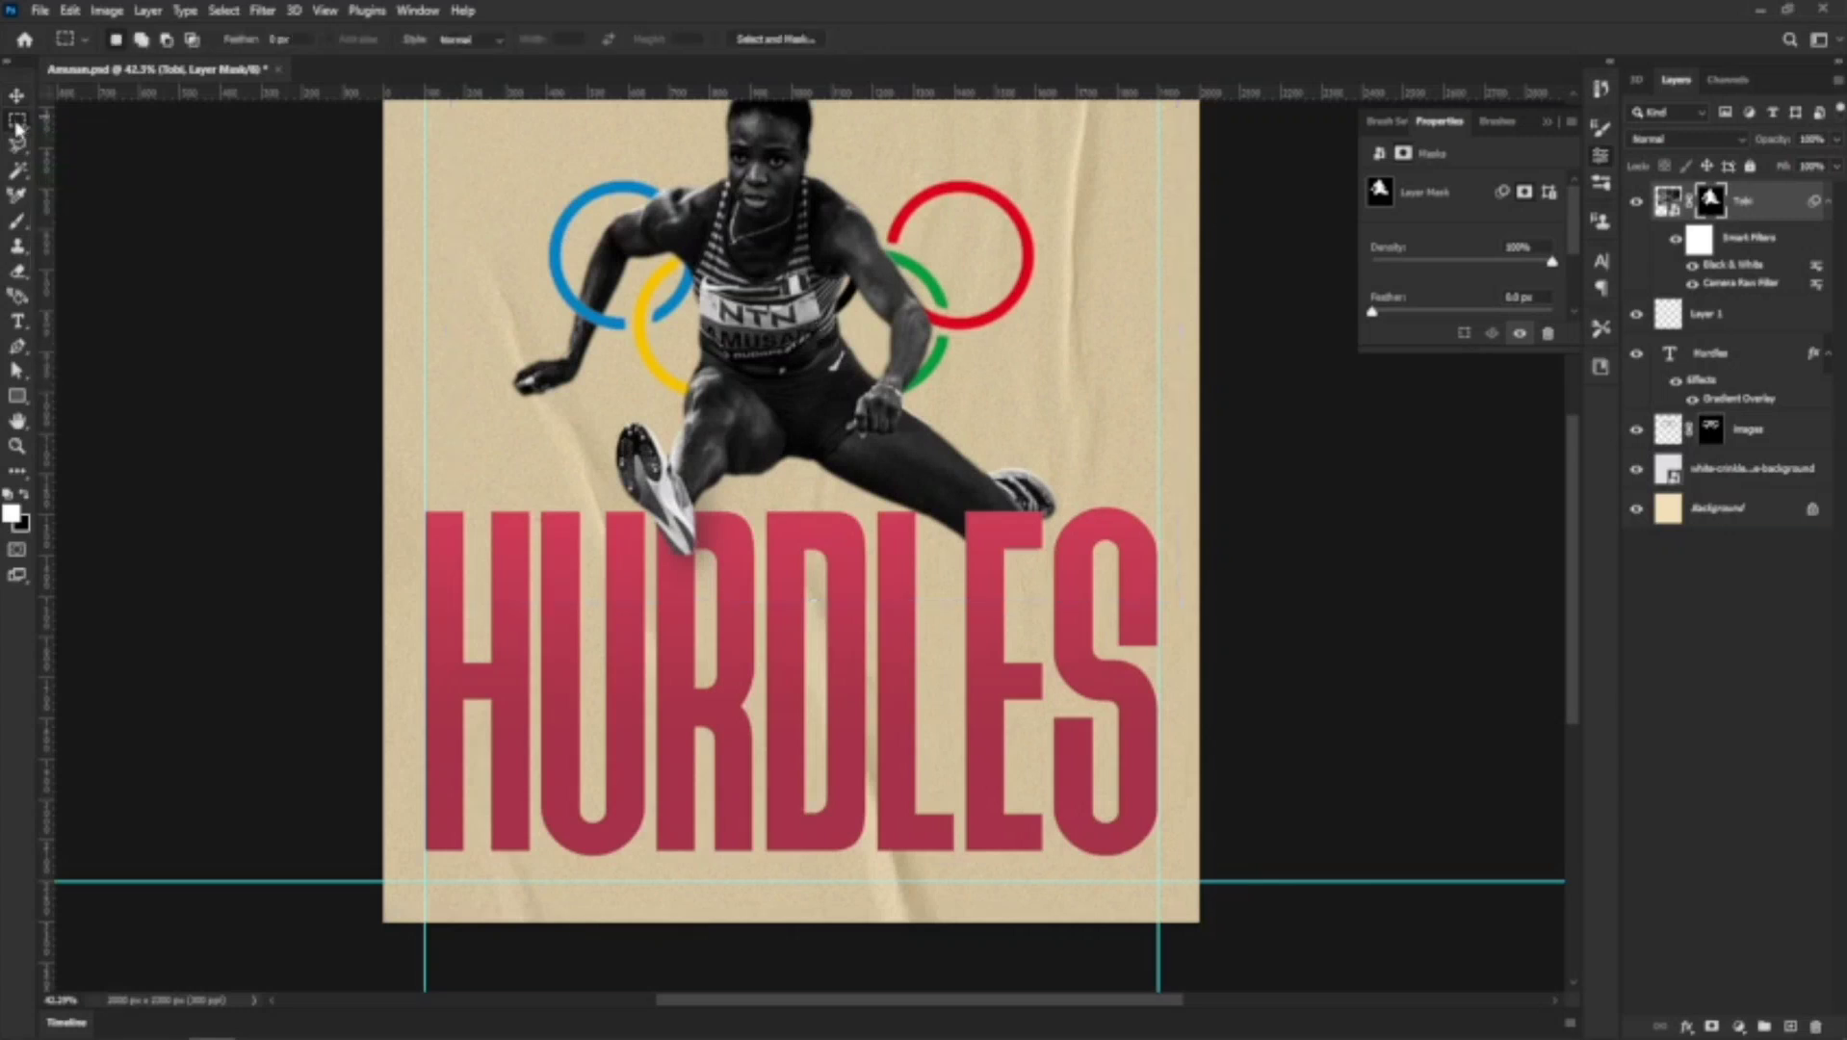
{"action": "left_click_drag", "start_coordinate": [409, 763], "coordinate": [1200, 825]}
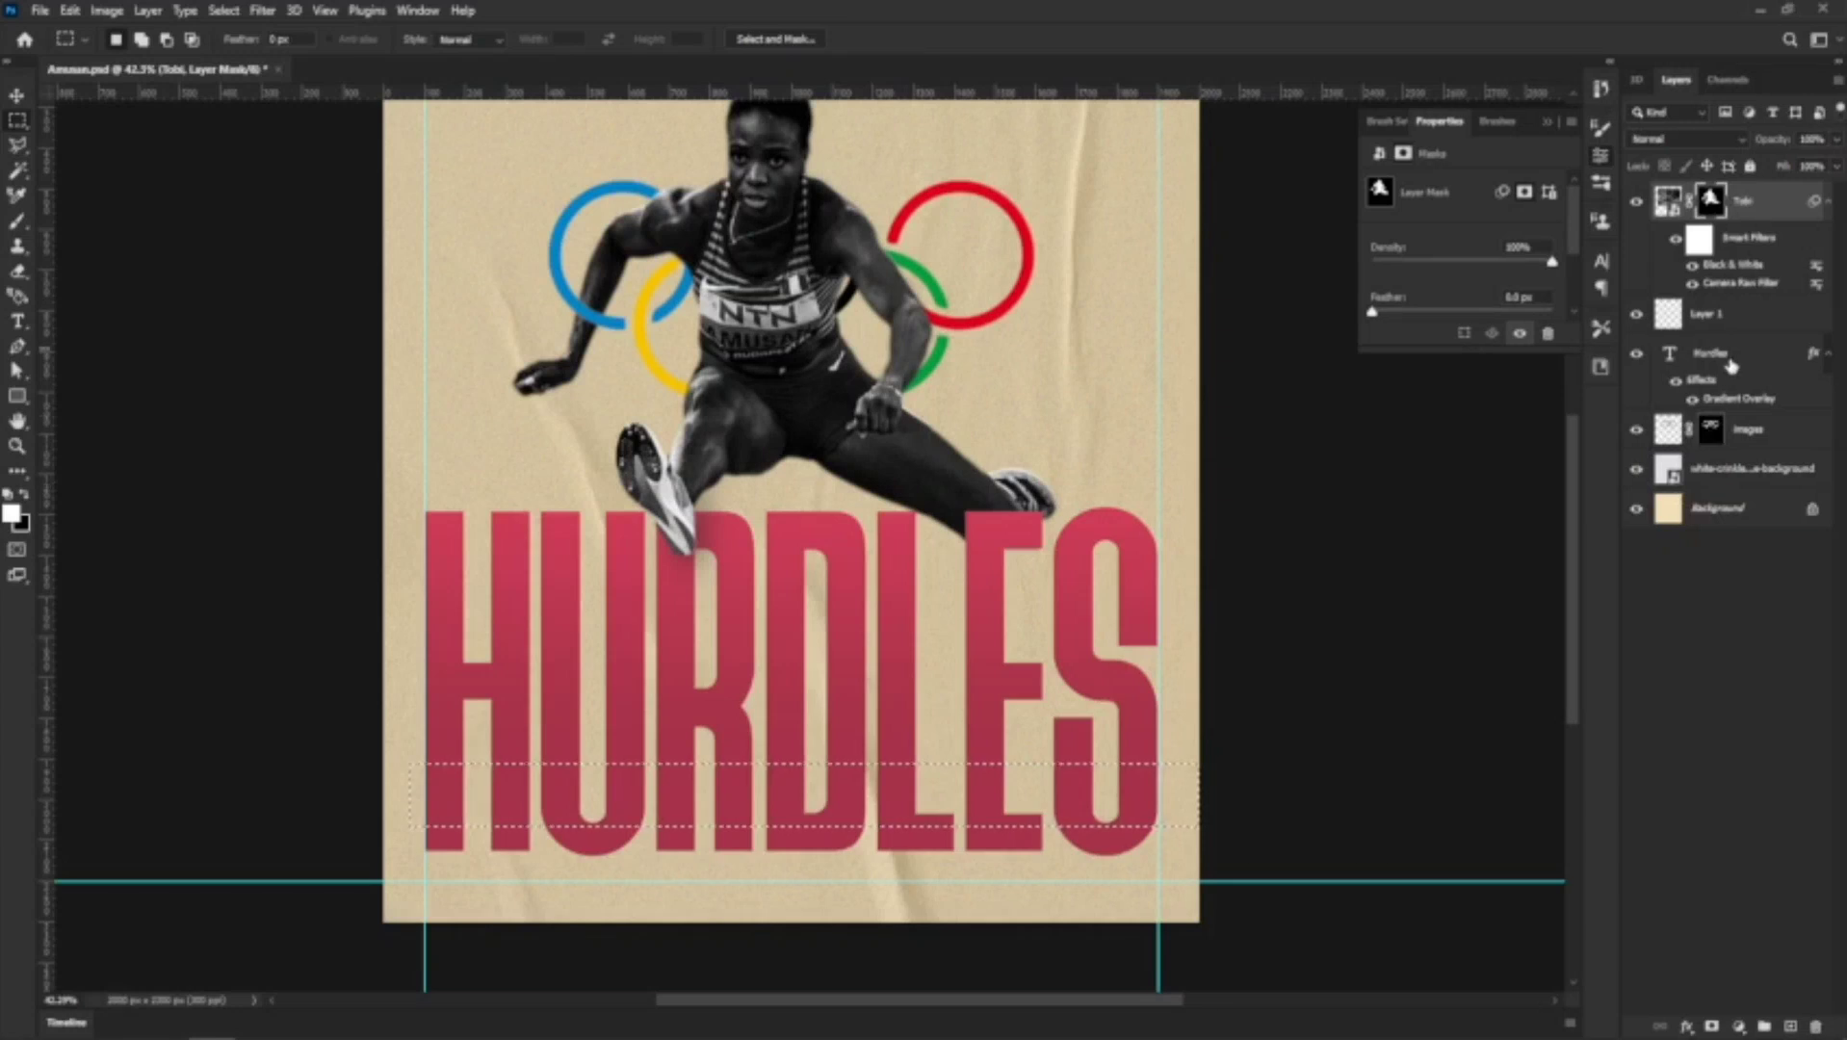
{"action": "left_click", "coordinate": [1677, 356]}
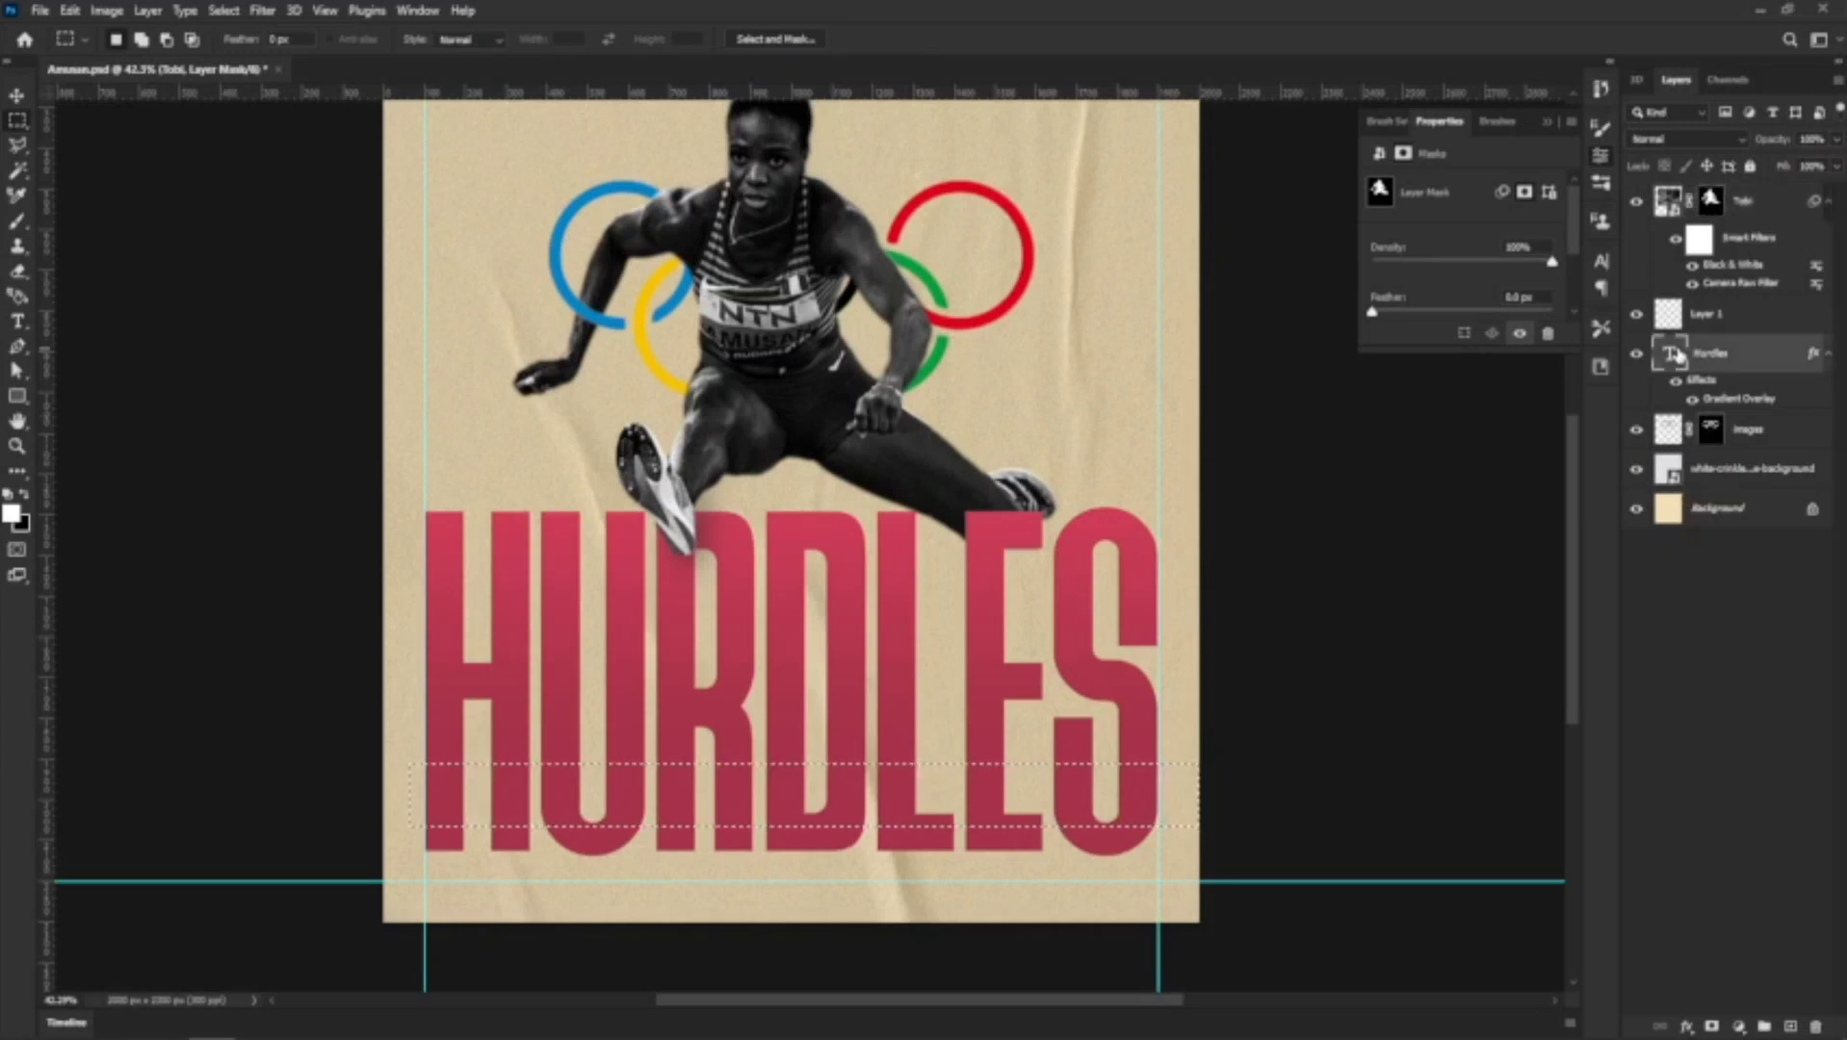
{"action": "left_click", "coordinate": [1711, 1027]}
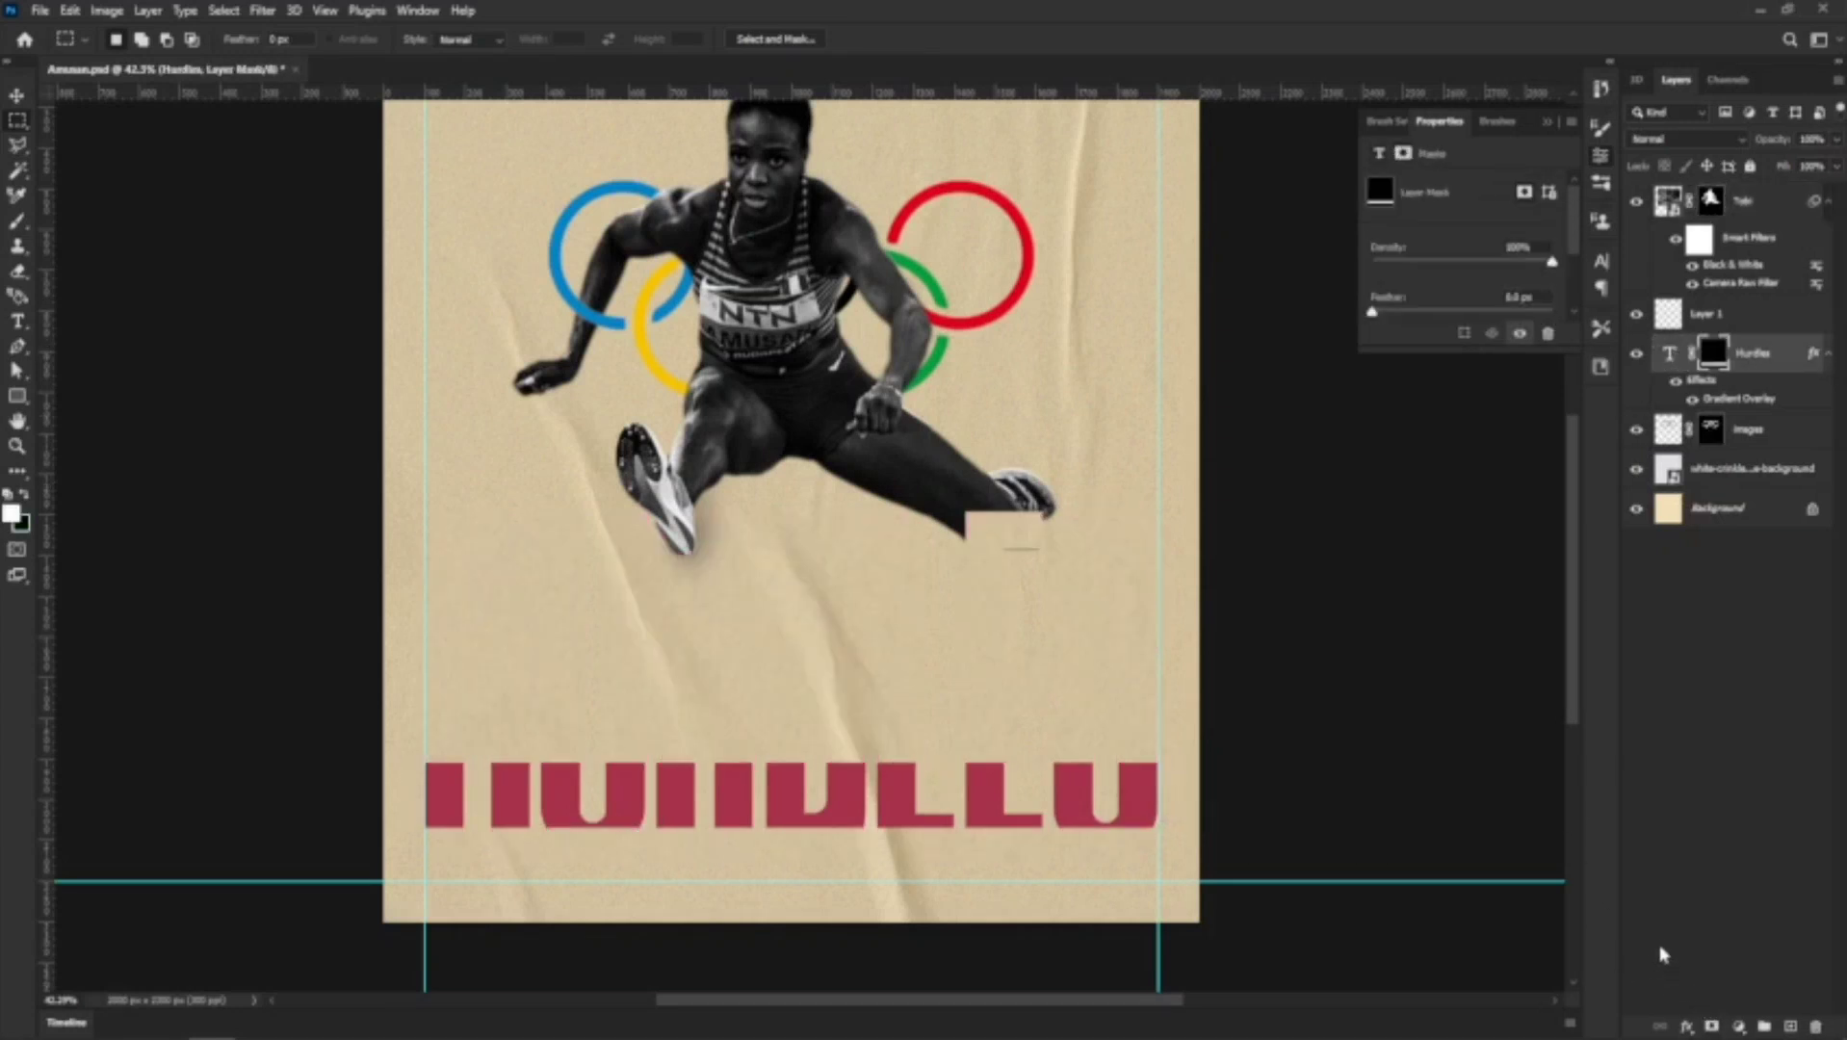
{"action": "key", "text": "ctrl+z"}
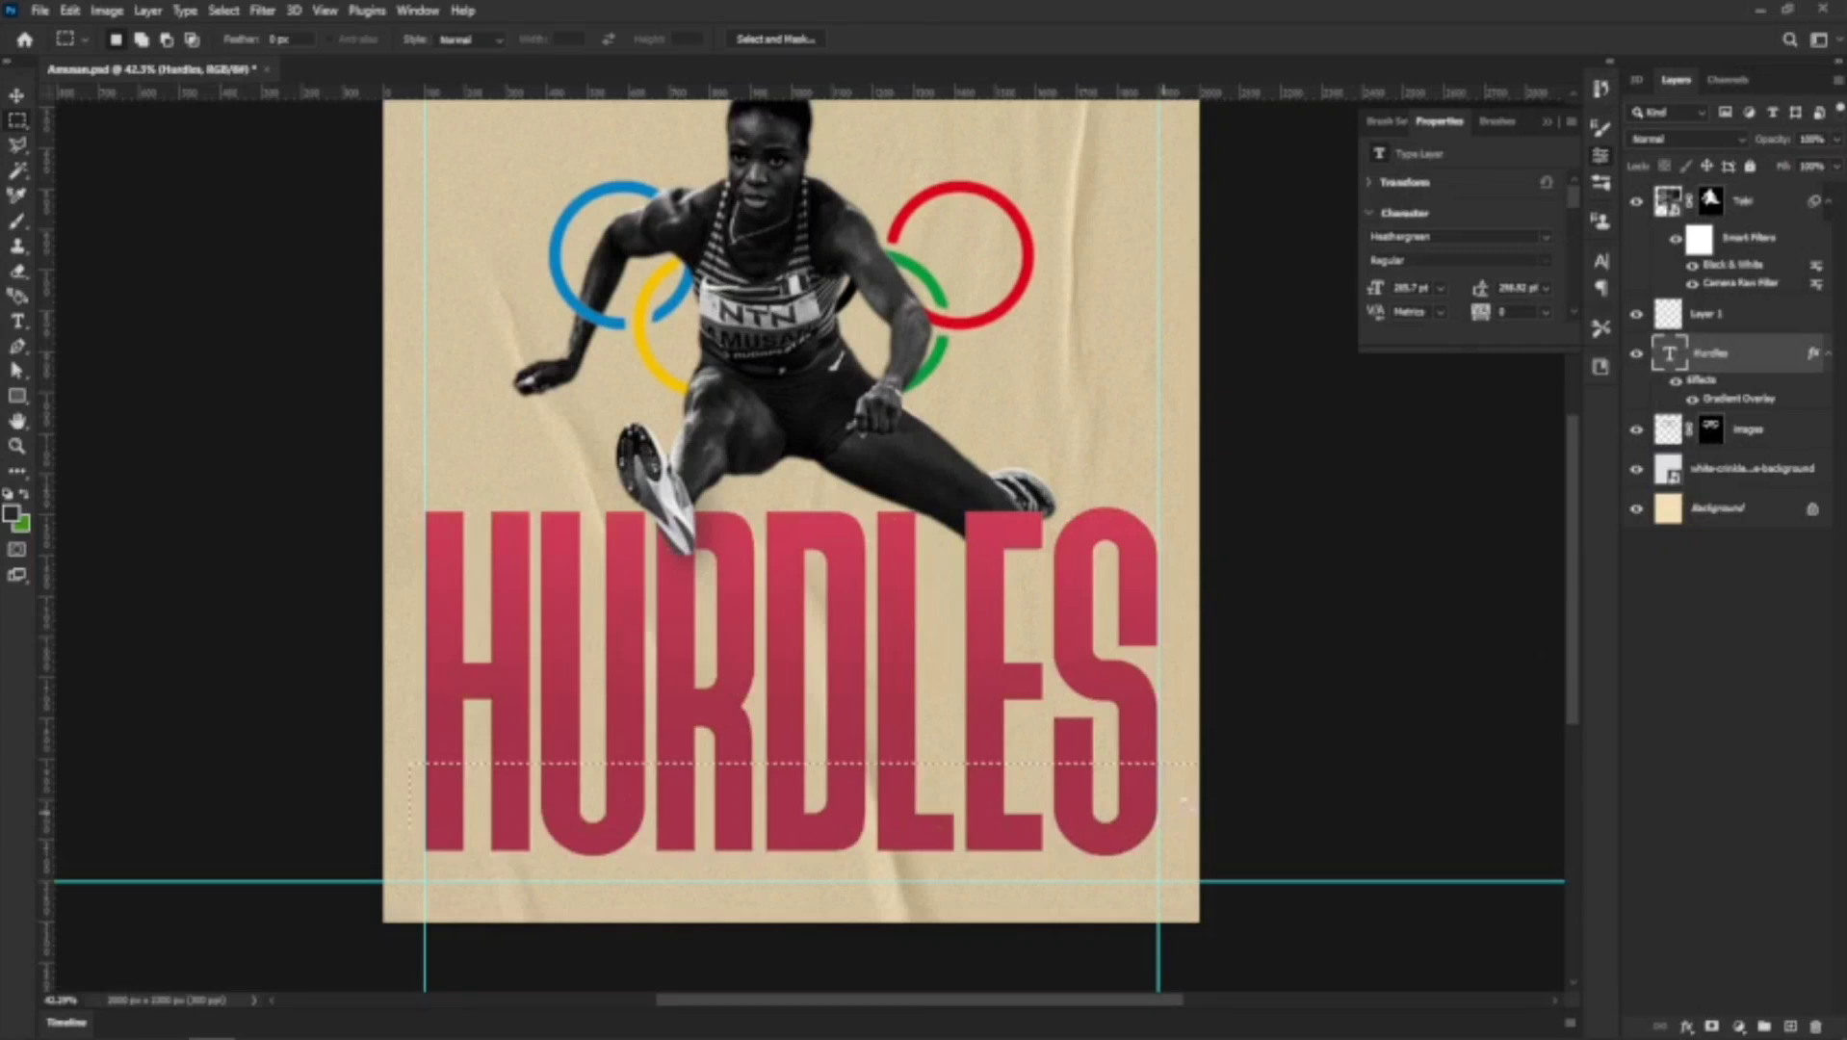
Invert the band selection and add a layer mask to the HURDLES text that cuts the band out of the letters
{"action": "scroll", "coordinate": [724, 779], "scroll_direction": "up", "scroll_amount": 2}
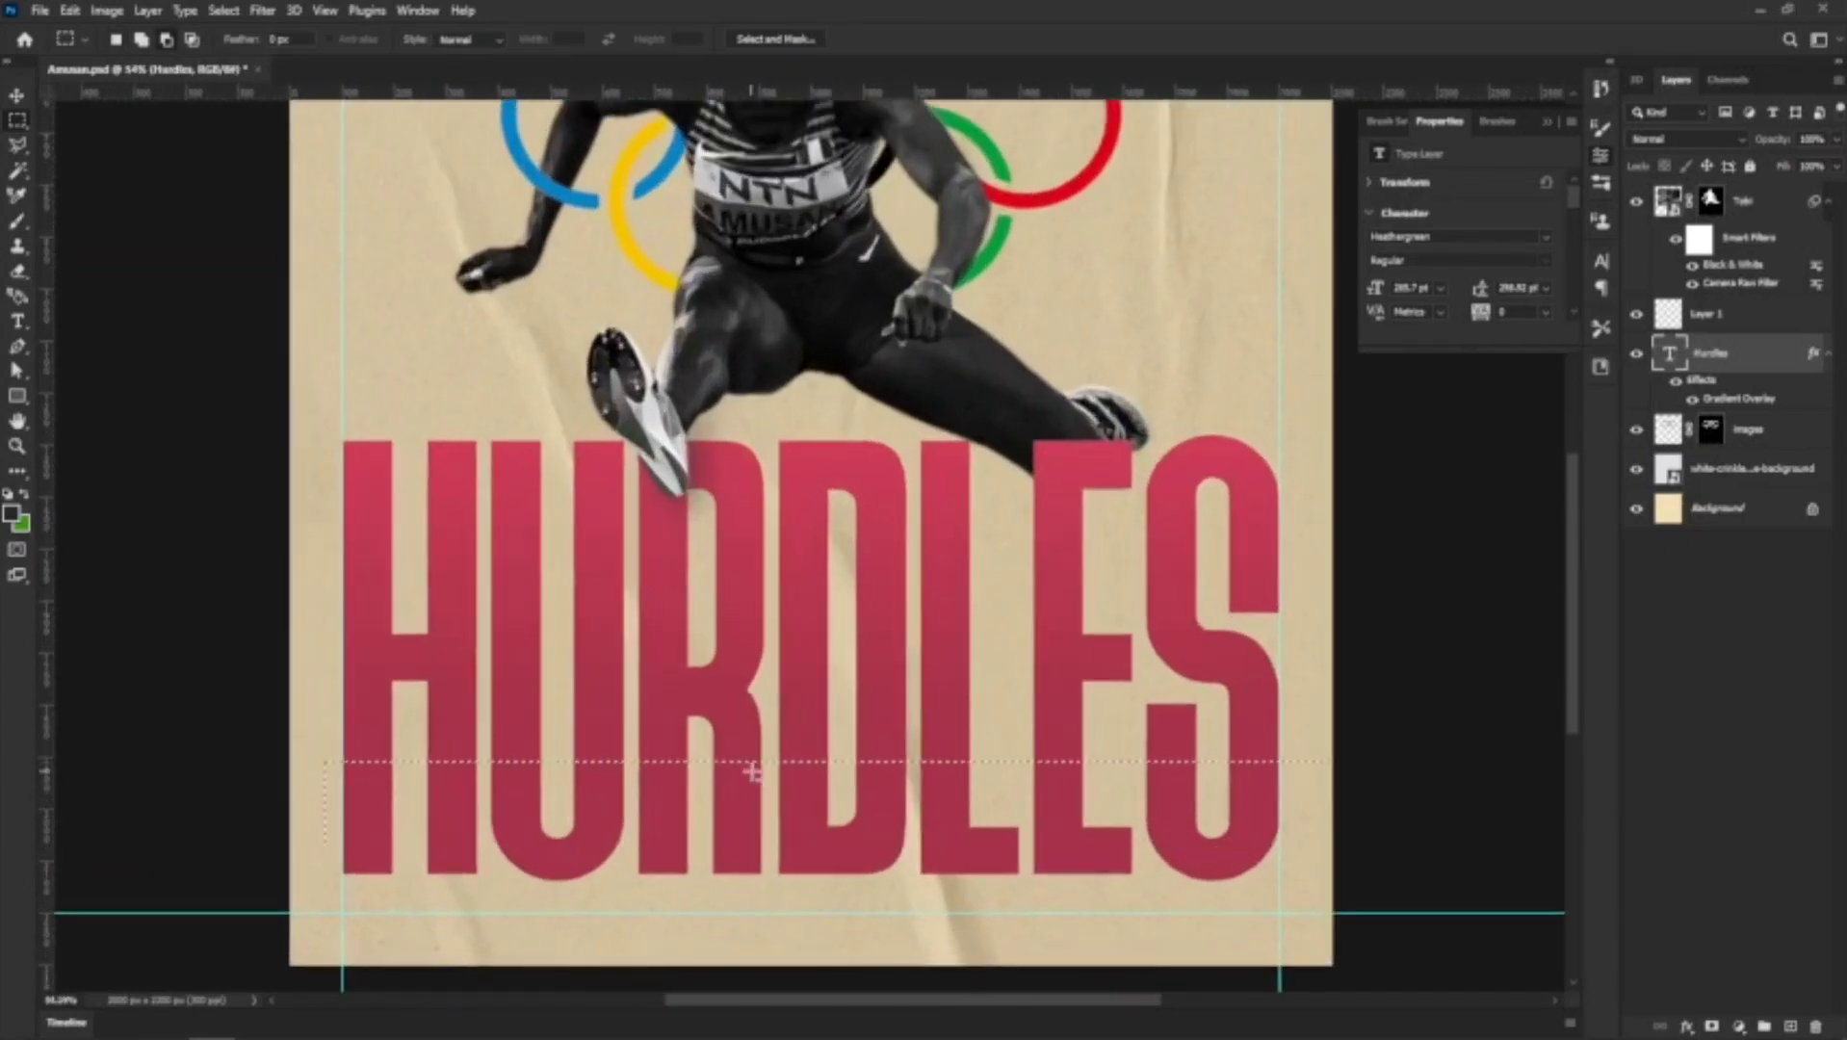
{"action": "left_click", "coordinate": [229, 12]}
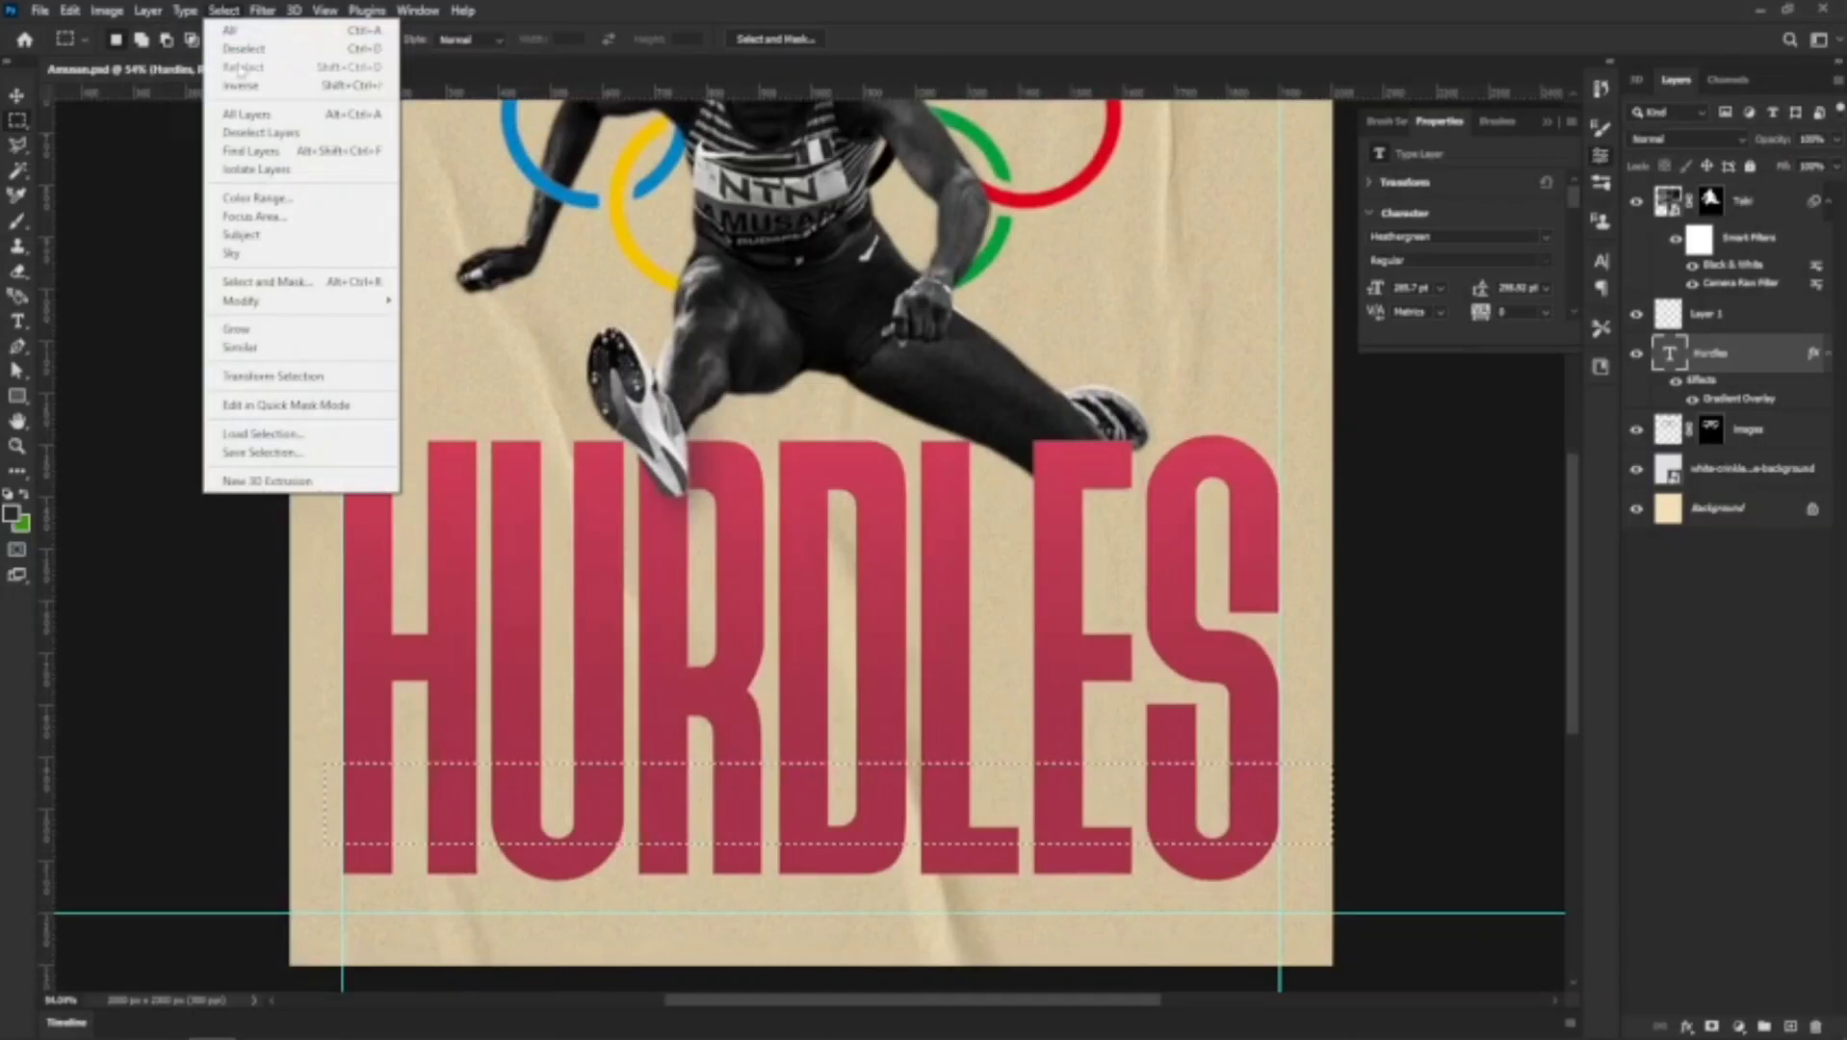
{"action": "left_click", "coordinate": [258, 87]}
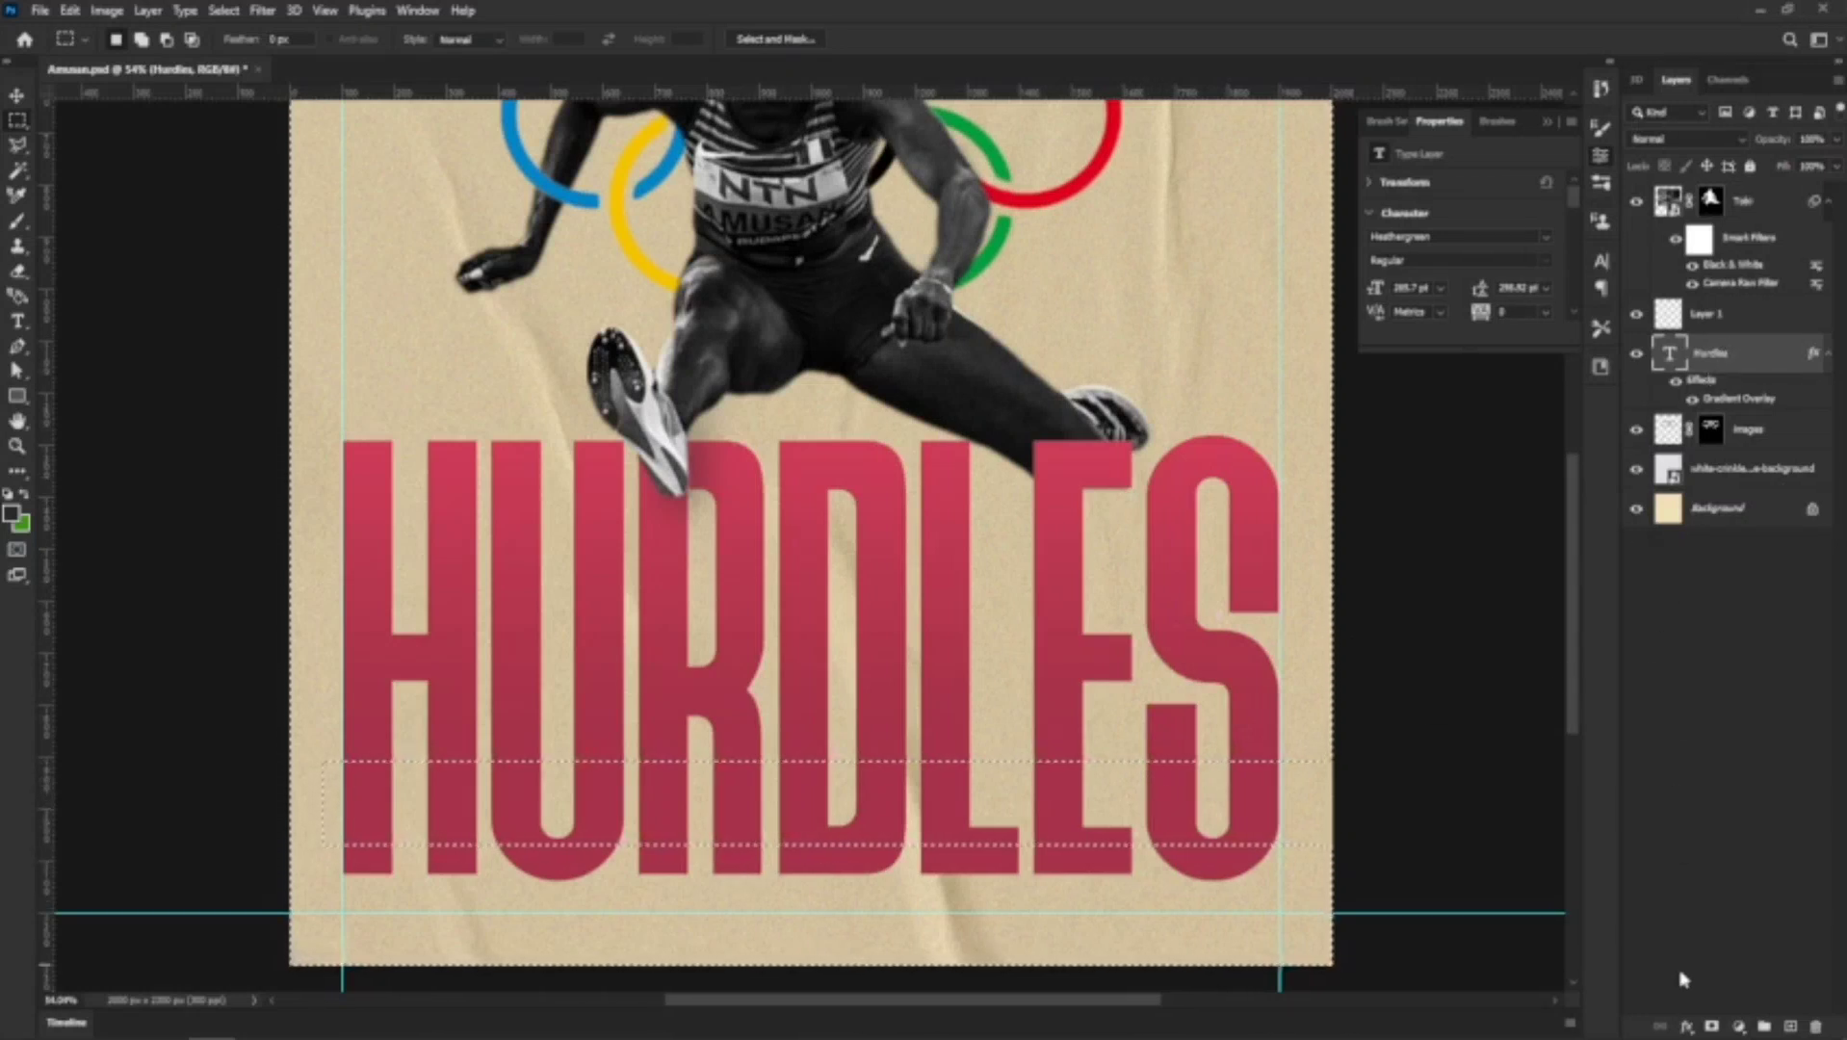
{"action": "left_click", "coordinate": [1711, 1027], "text": "alt"}
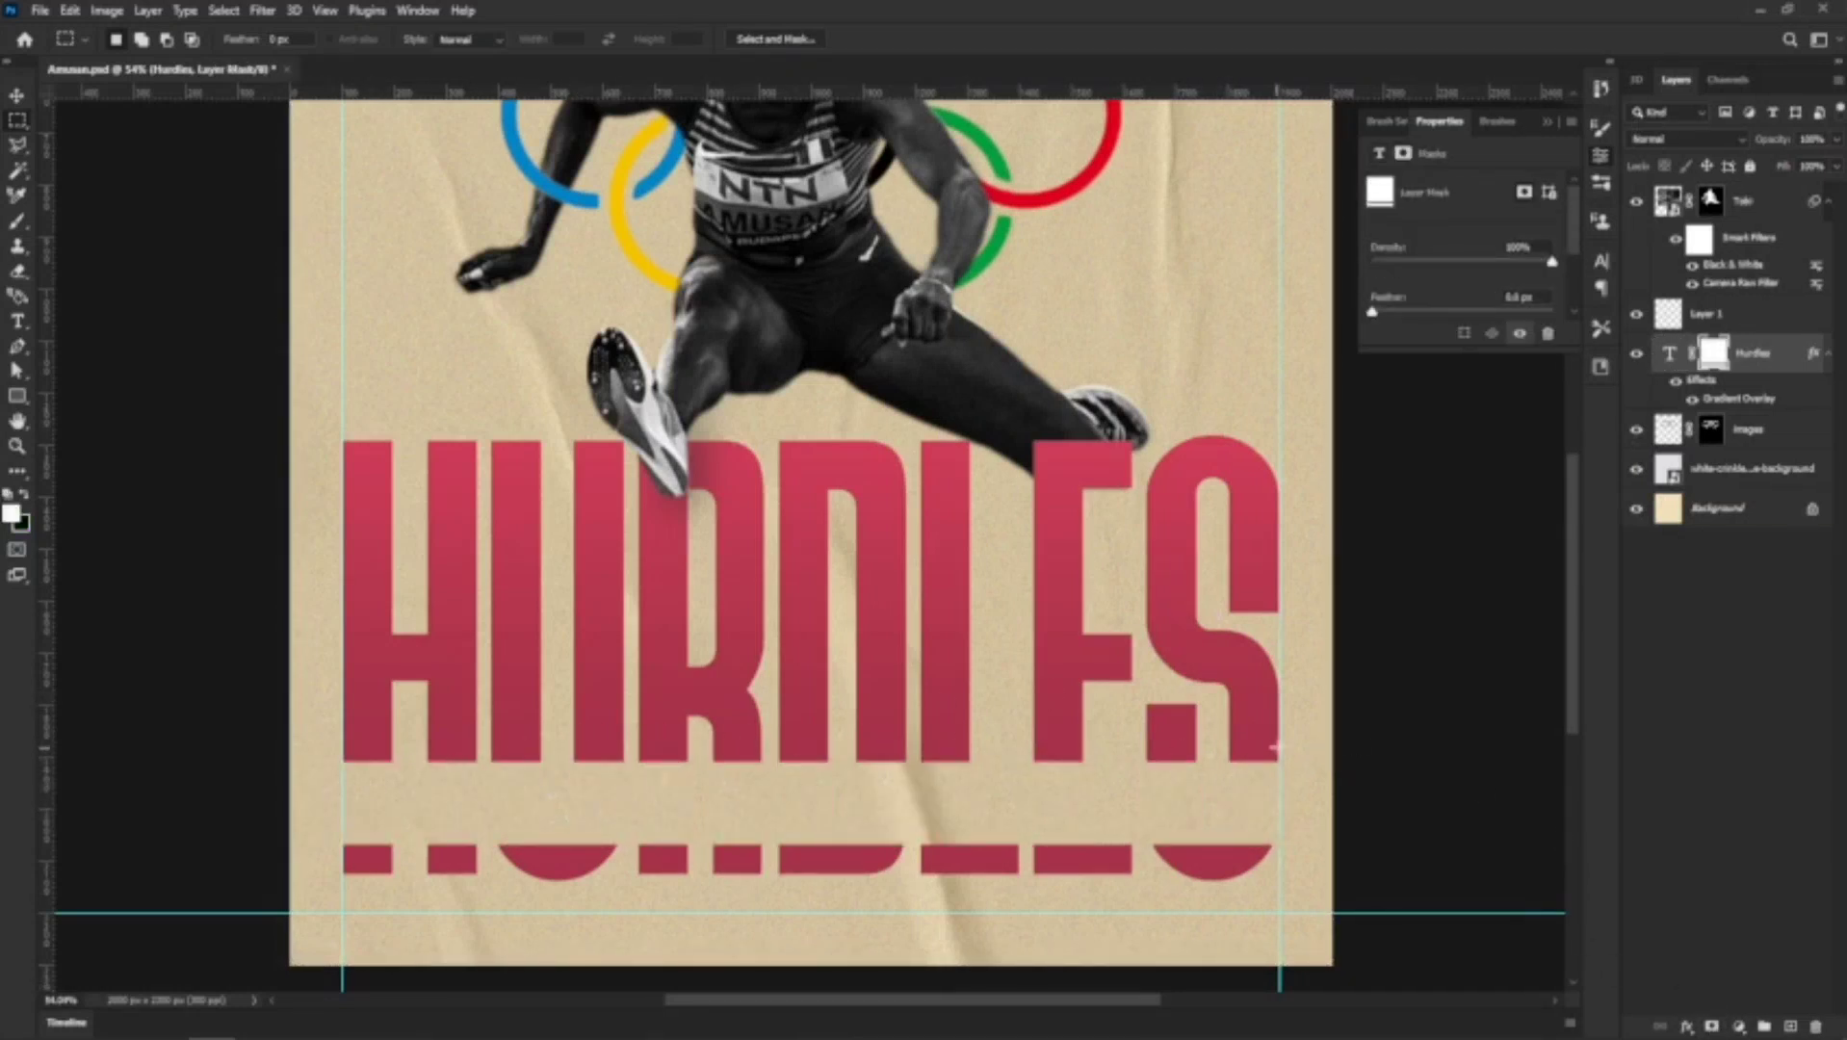
Add the text line TOBI AMUSAN in the upper part of the flier, beside the hurdler's head
{"action": "scroll", "coordinate": [870, 715], "scroll_direction": "down", "scroll_amount": 5}
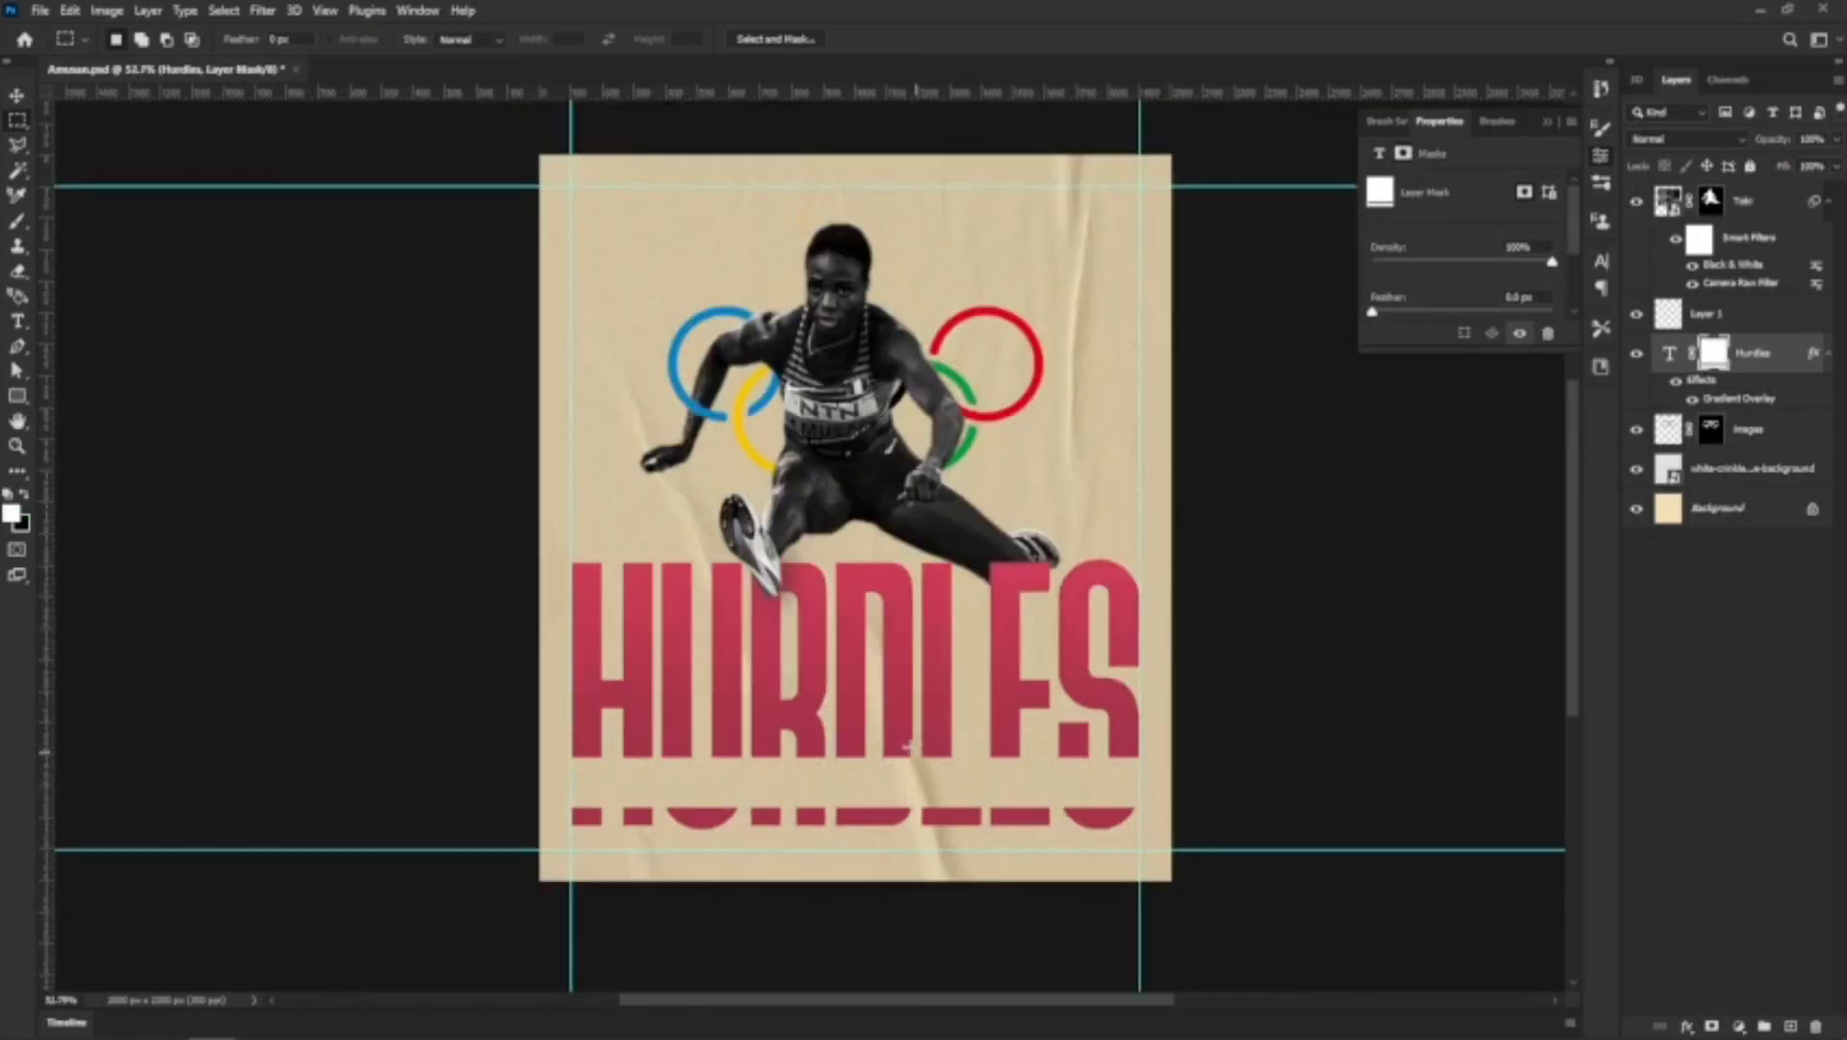
{"action": "left_click", "coordinate": [16, 321]}
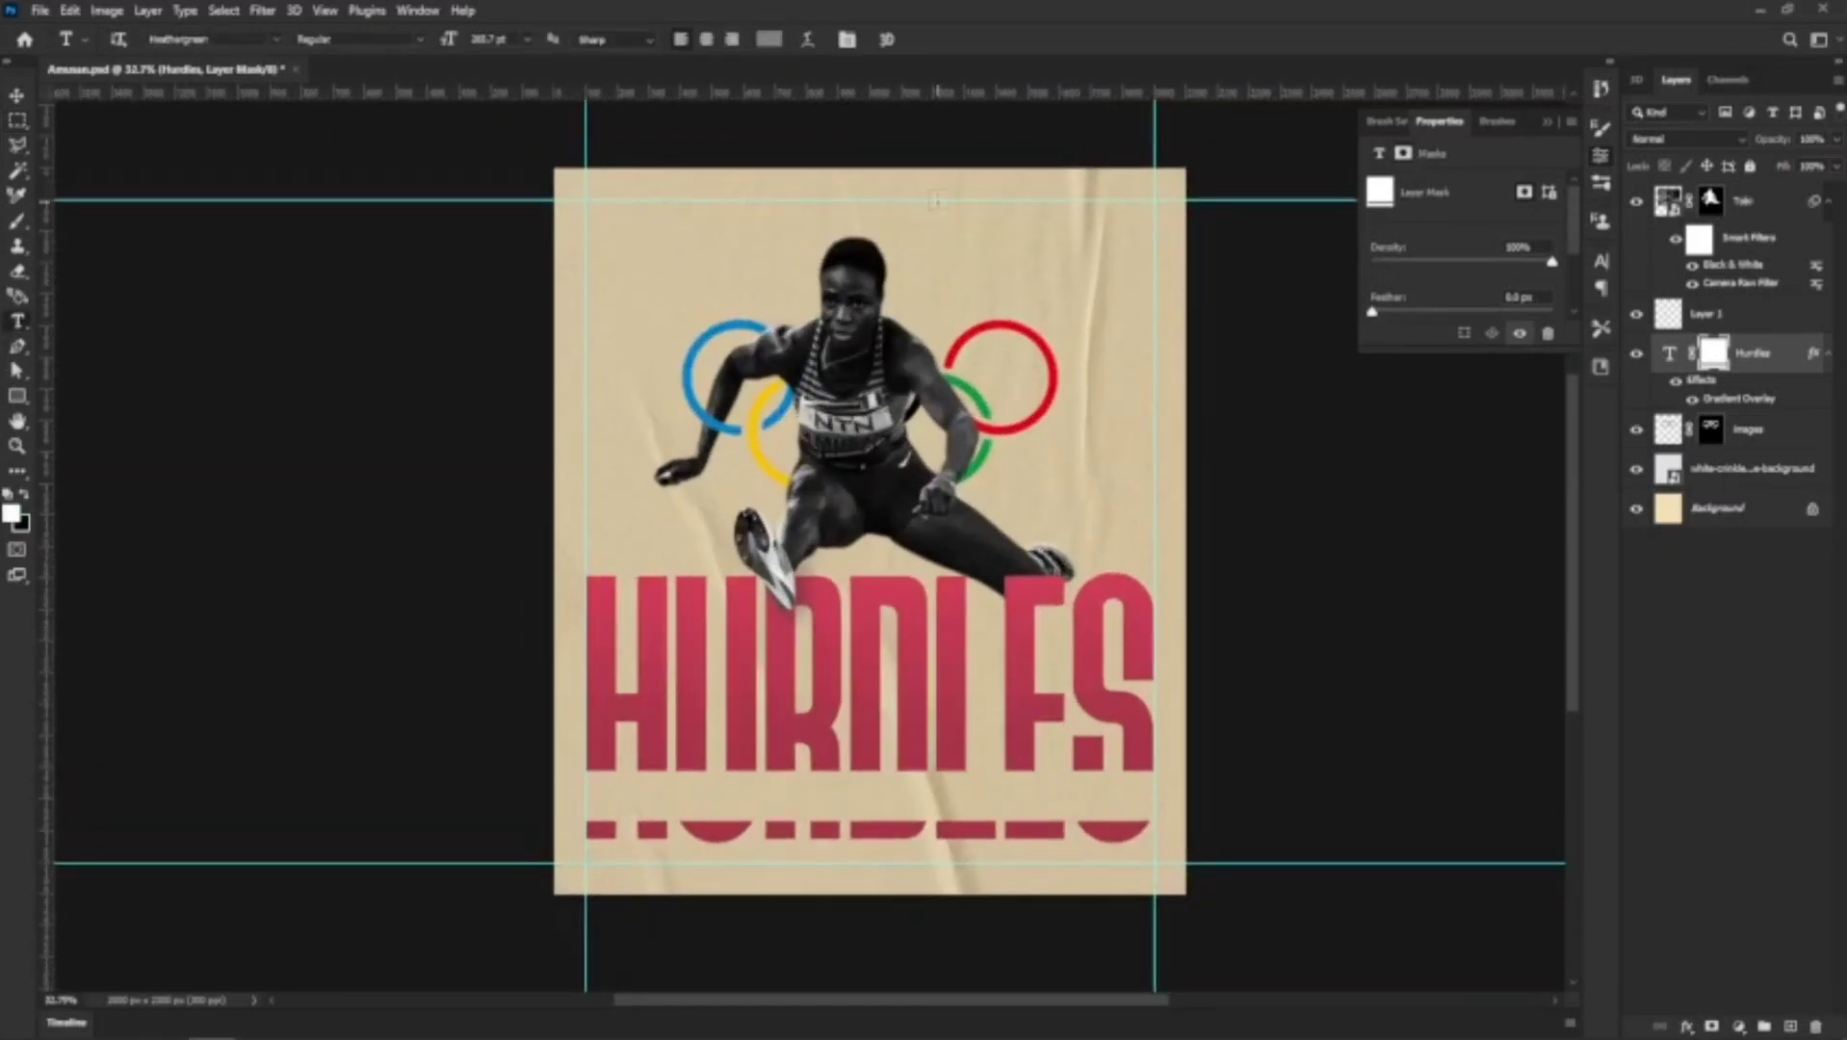
{"action": "left_click", "coordinate": [664, 228]}
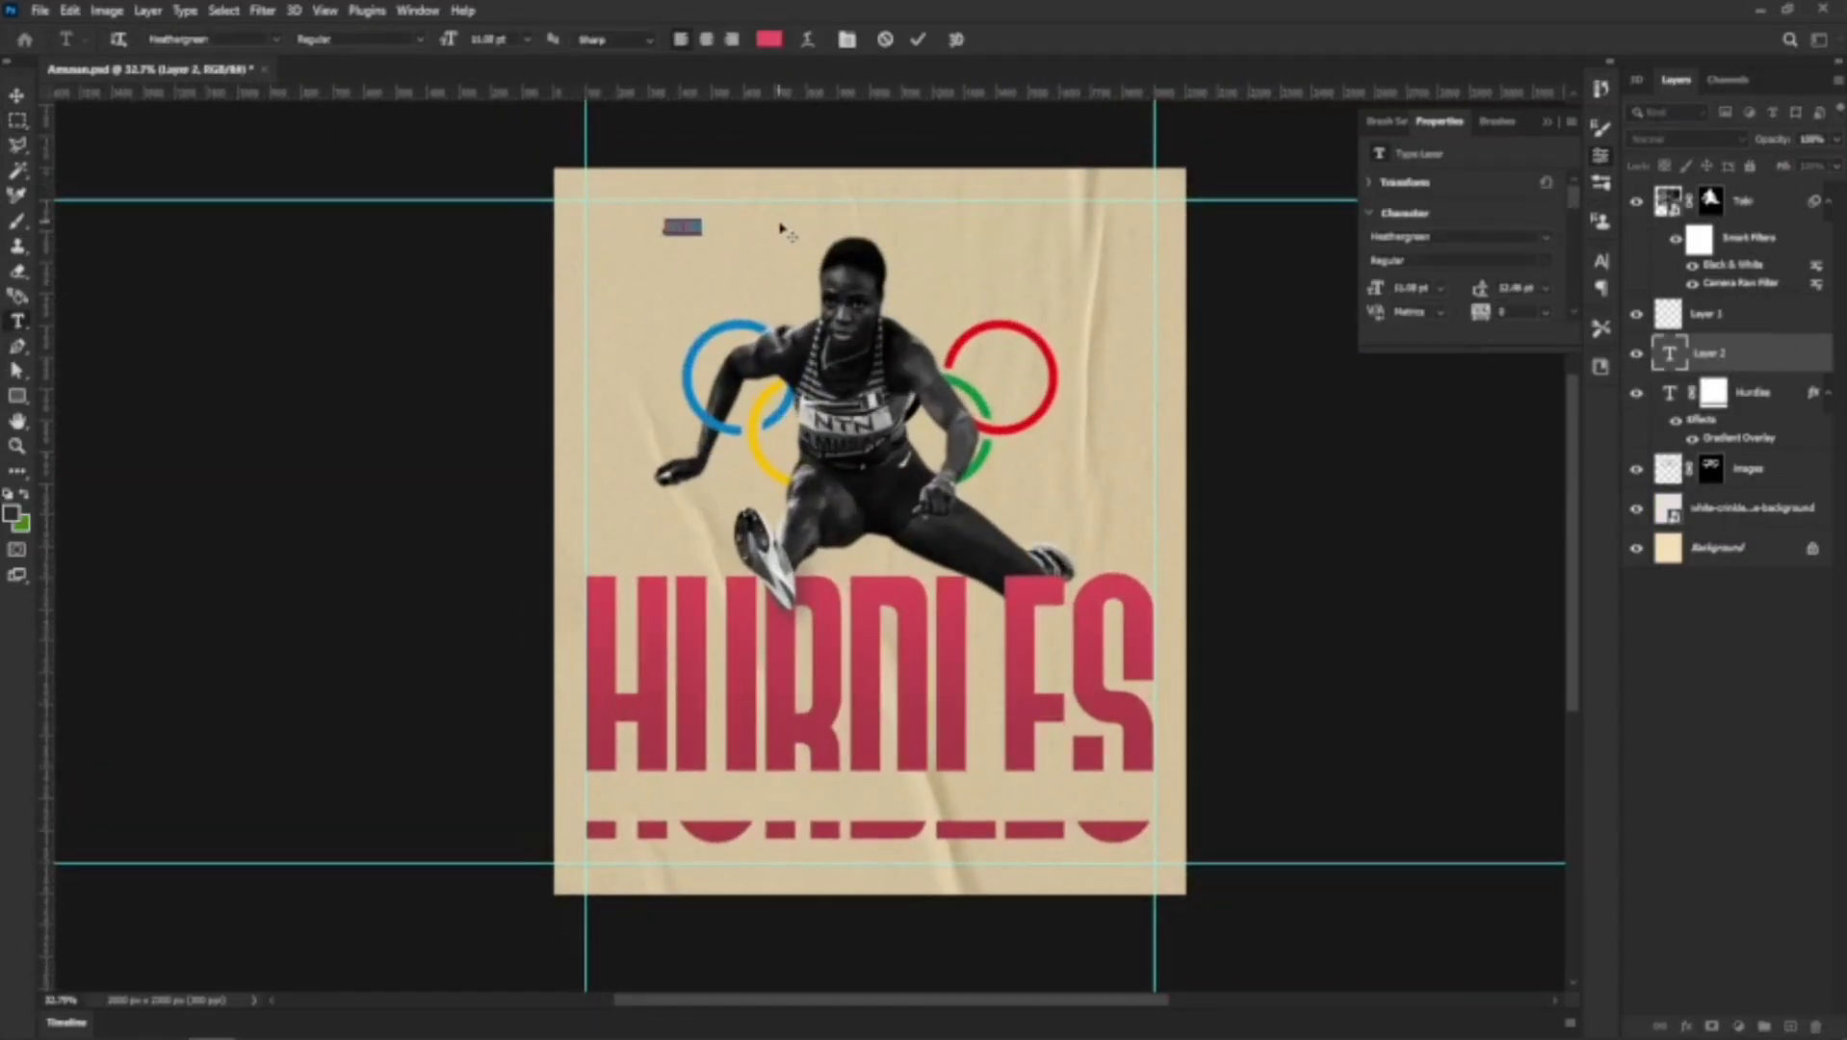
{"action": "left_click", "coordinate": [782, 229]}
{"action": "left_click", "coordinate": [12, 100]}
{"action": "key", "text": "ctrl+t"}
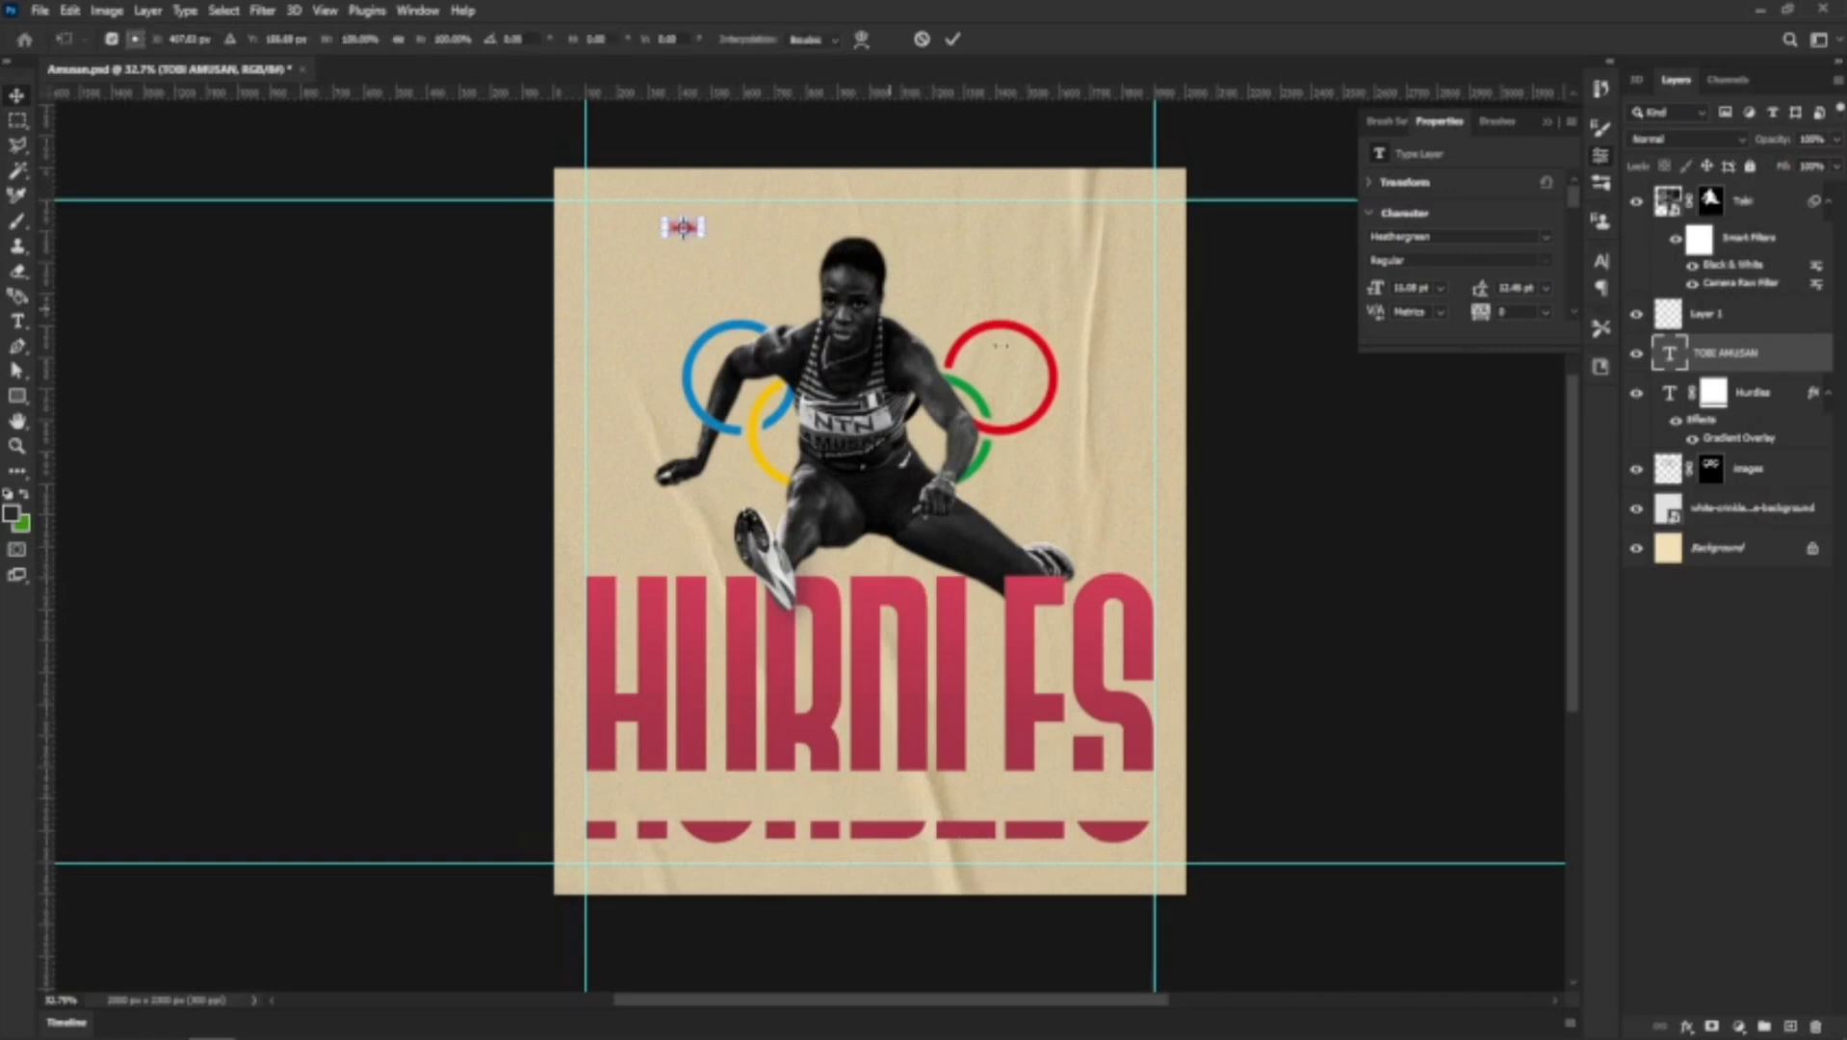
{"action": "left_click_drag", "start_coordinate": [705, 233], "coordinate": [861, 465]}
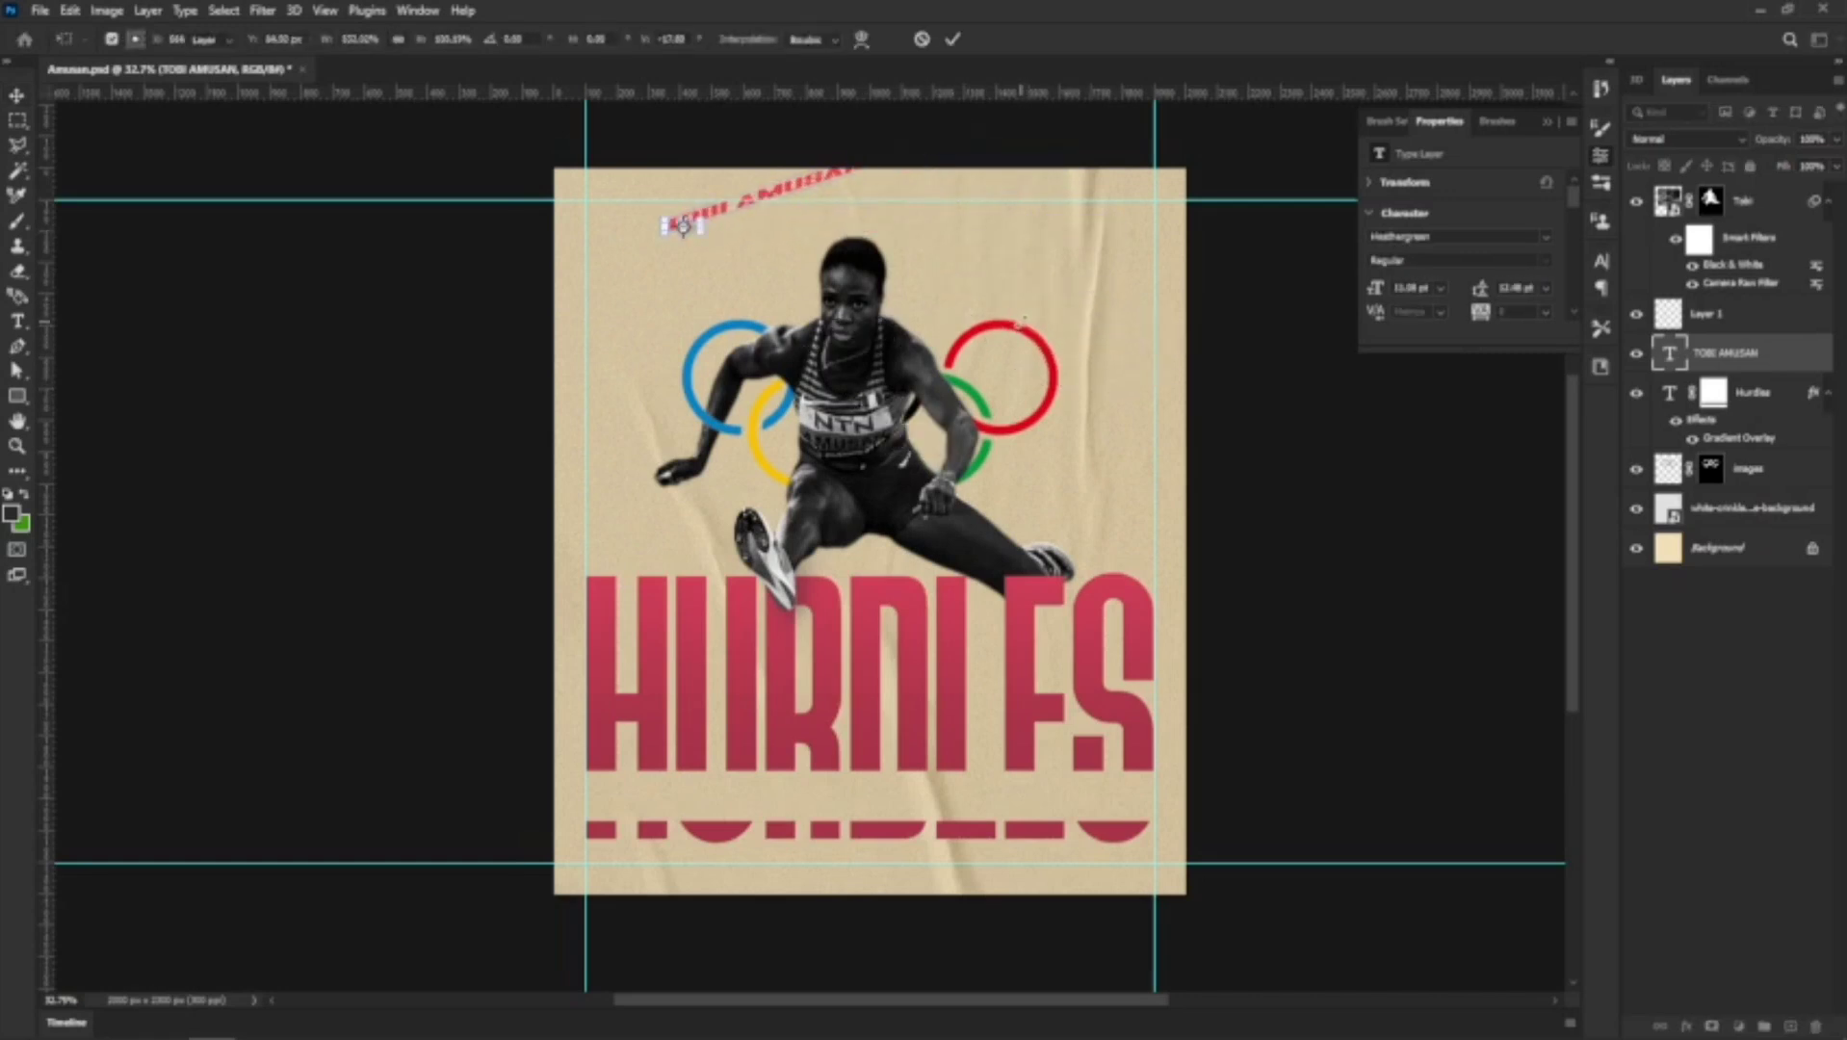
{"action": "key", "text": "Escape"}
Scale the TOBI AMUSAN text up to about 117 pt and move it down over the gap in the HURDLES title
{"action": "key", "text": "ctrl+t"}
{"action": "left_click_drag", "start_coordinate": [704, 236], "coordinate": [1069, 346]}
{"action": "left_click_drag", "start_coordinate": [910, 289], "coordinate": [911, 761]}
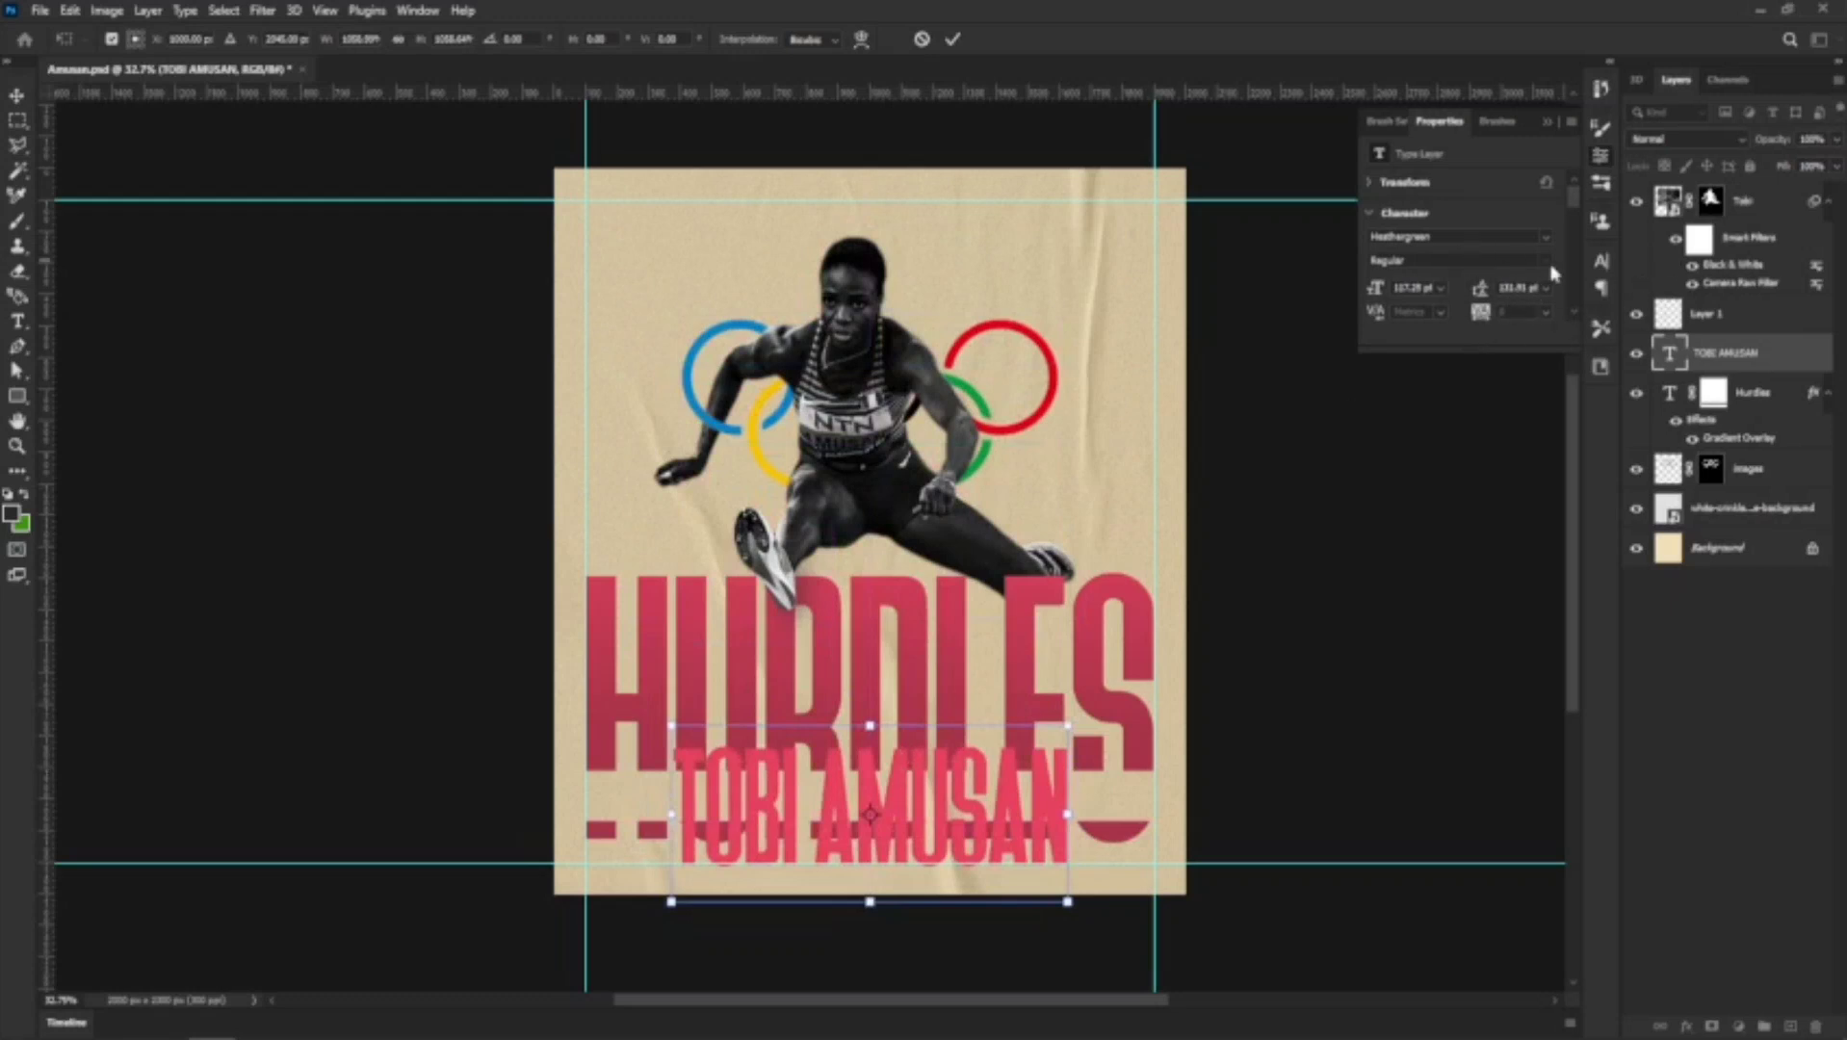
{"action": "scroll", "coordinate": [1524, 279], "scroll_direction": "down", "scroll_amount": 1}
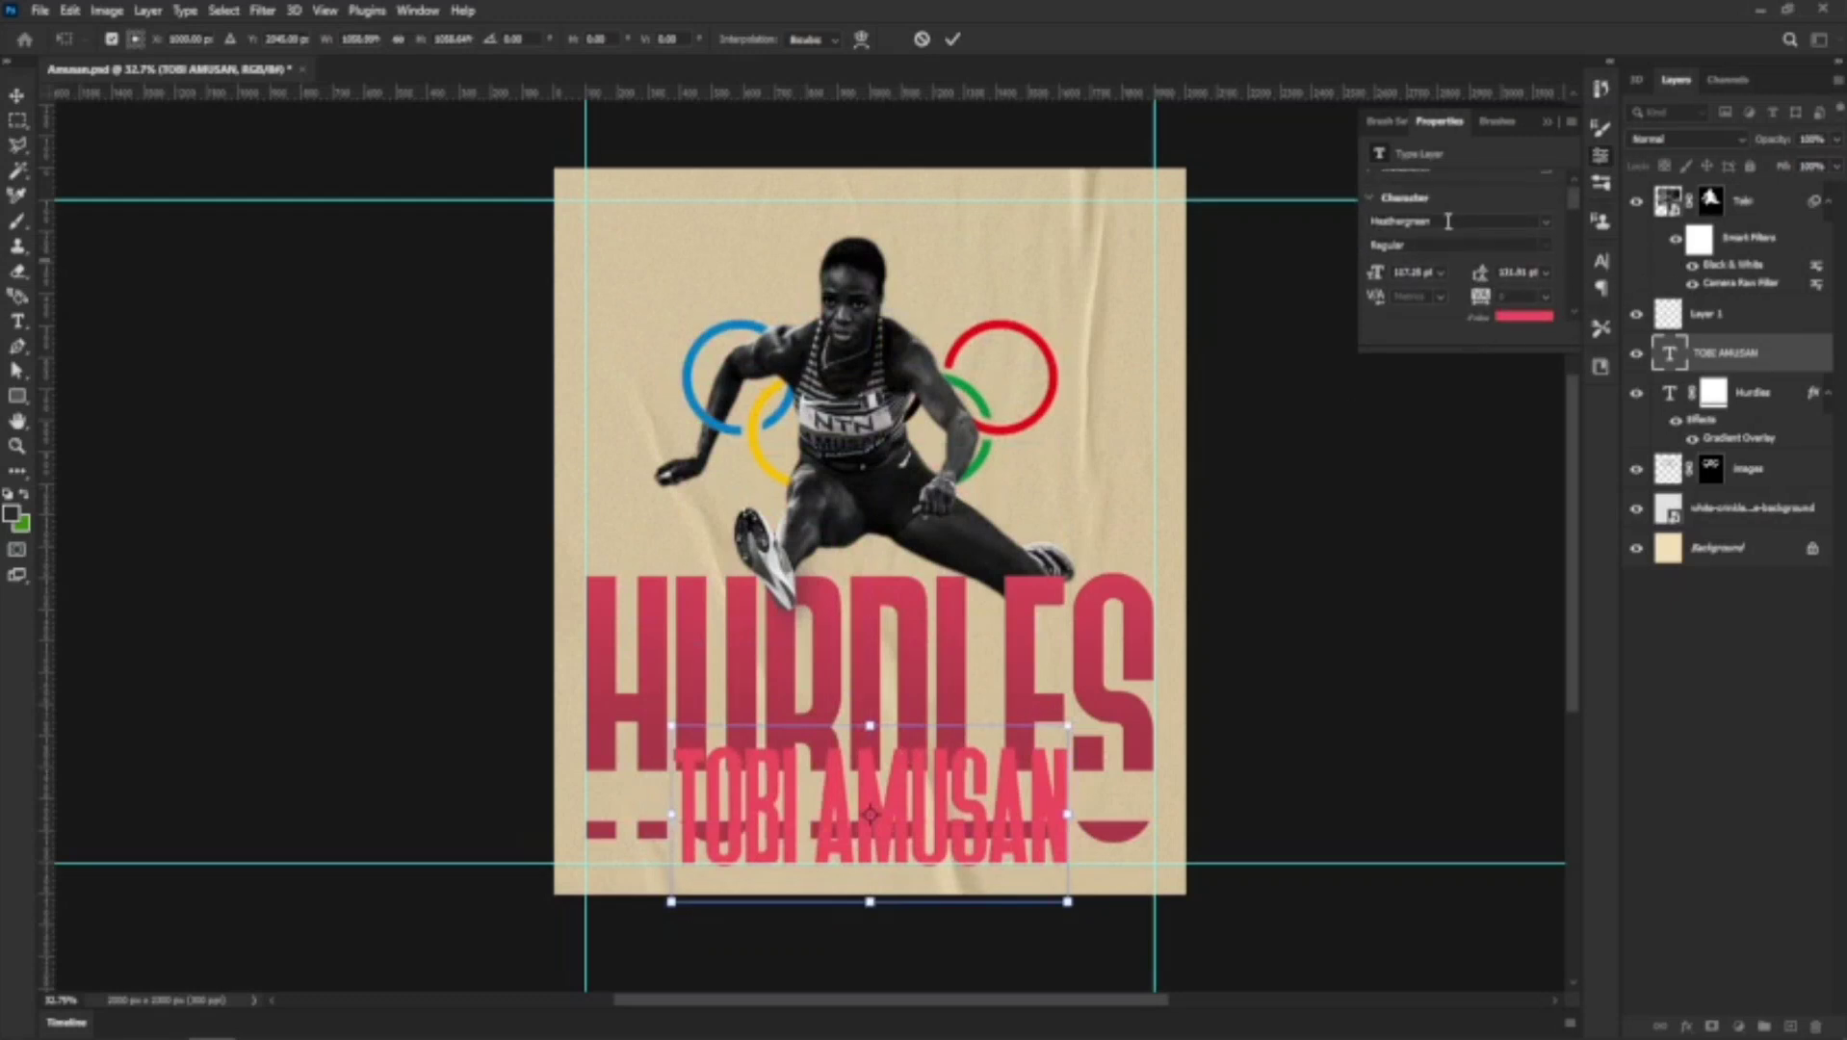
{"action": "key", "text": "Return"}
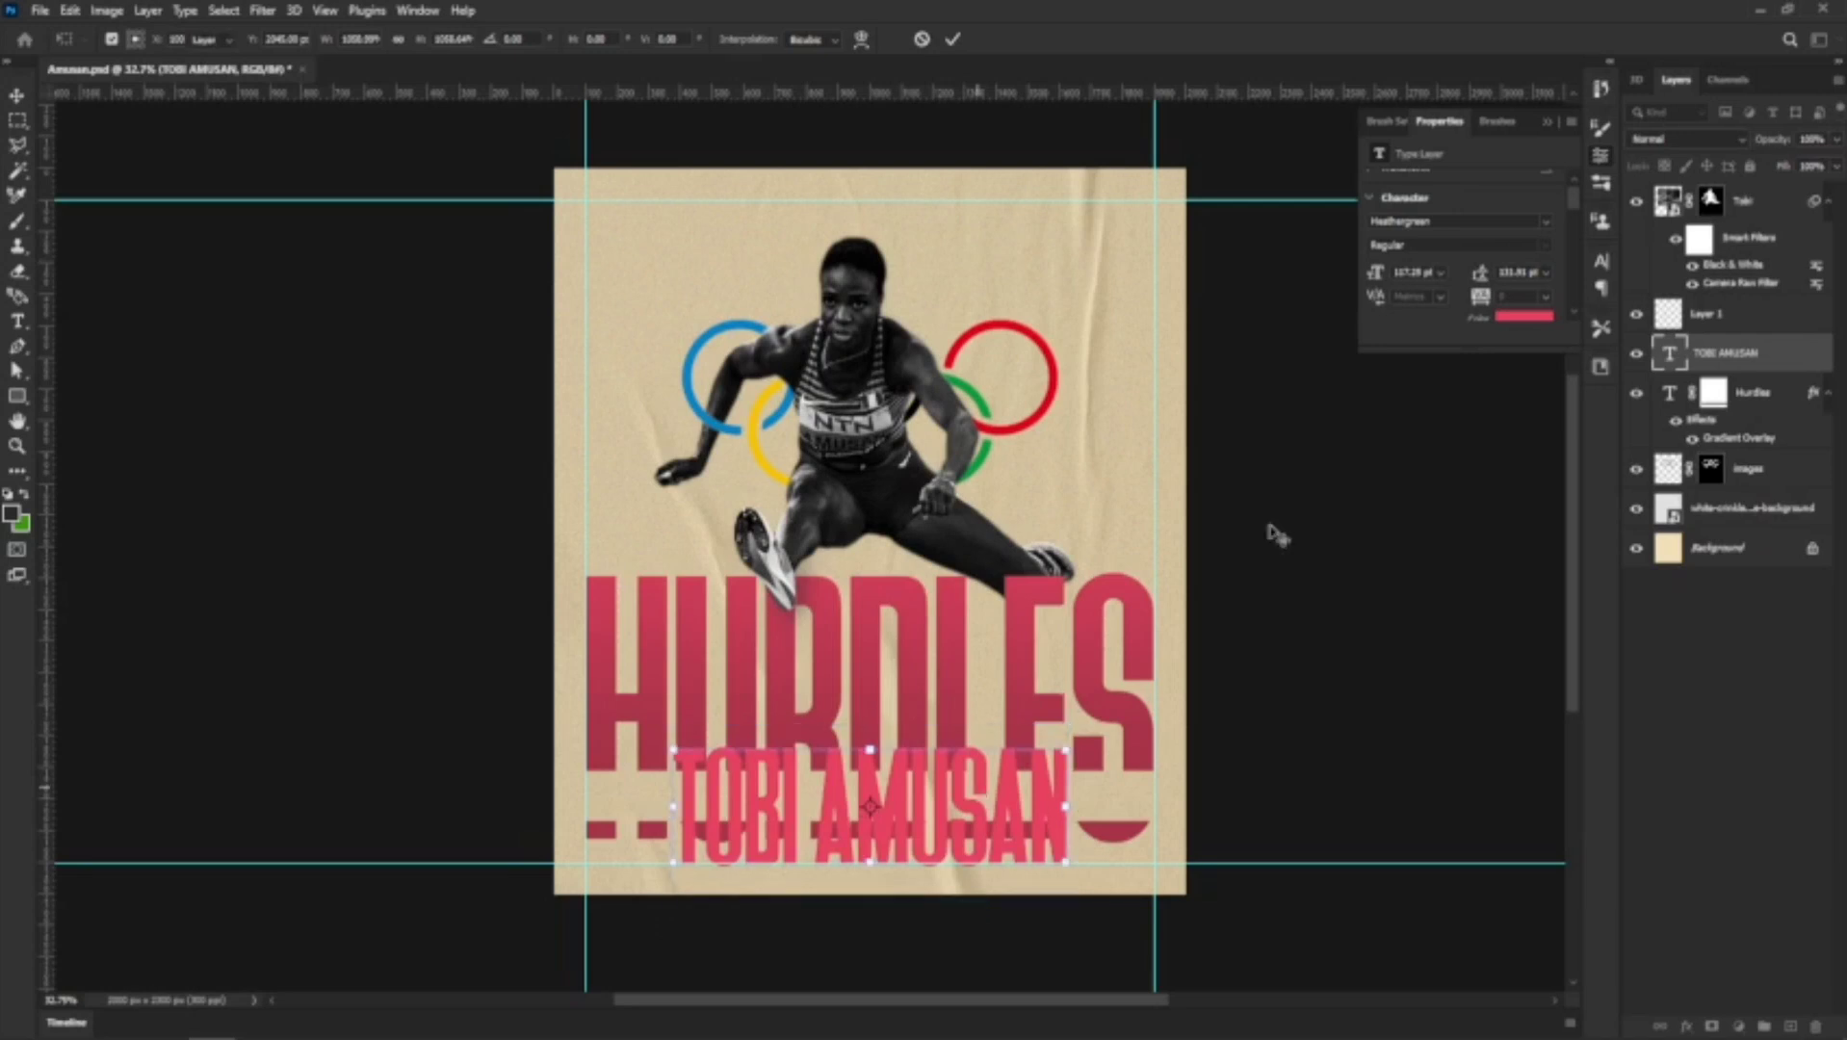
Change the TOBI AMUSAN text's font to Cabinet Grotesk Medium
{"action": "left_click", "coordinate": [1447, 223]}
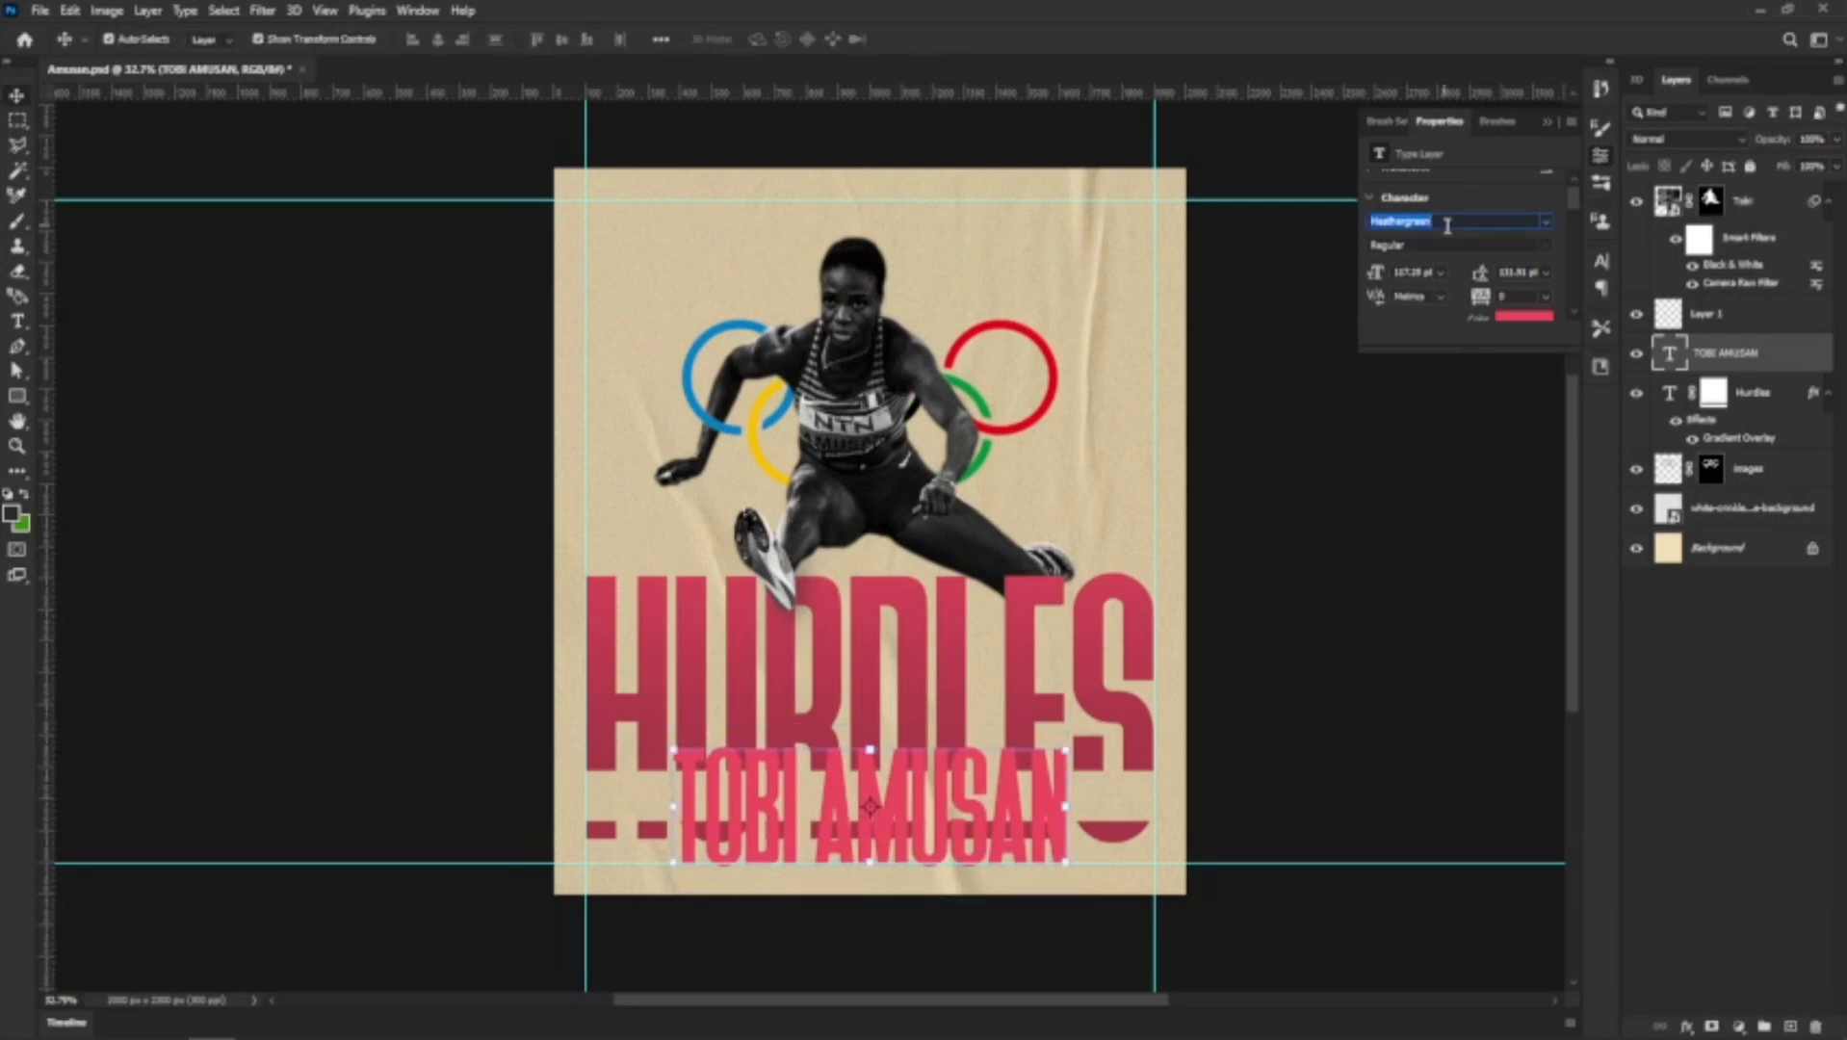
{"action": "type", "text": "Mi"}
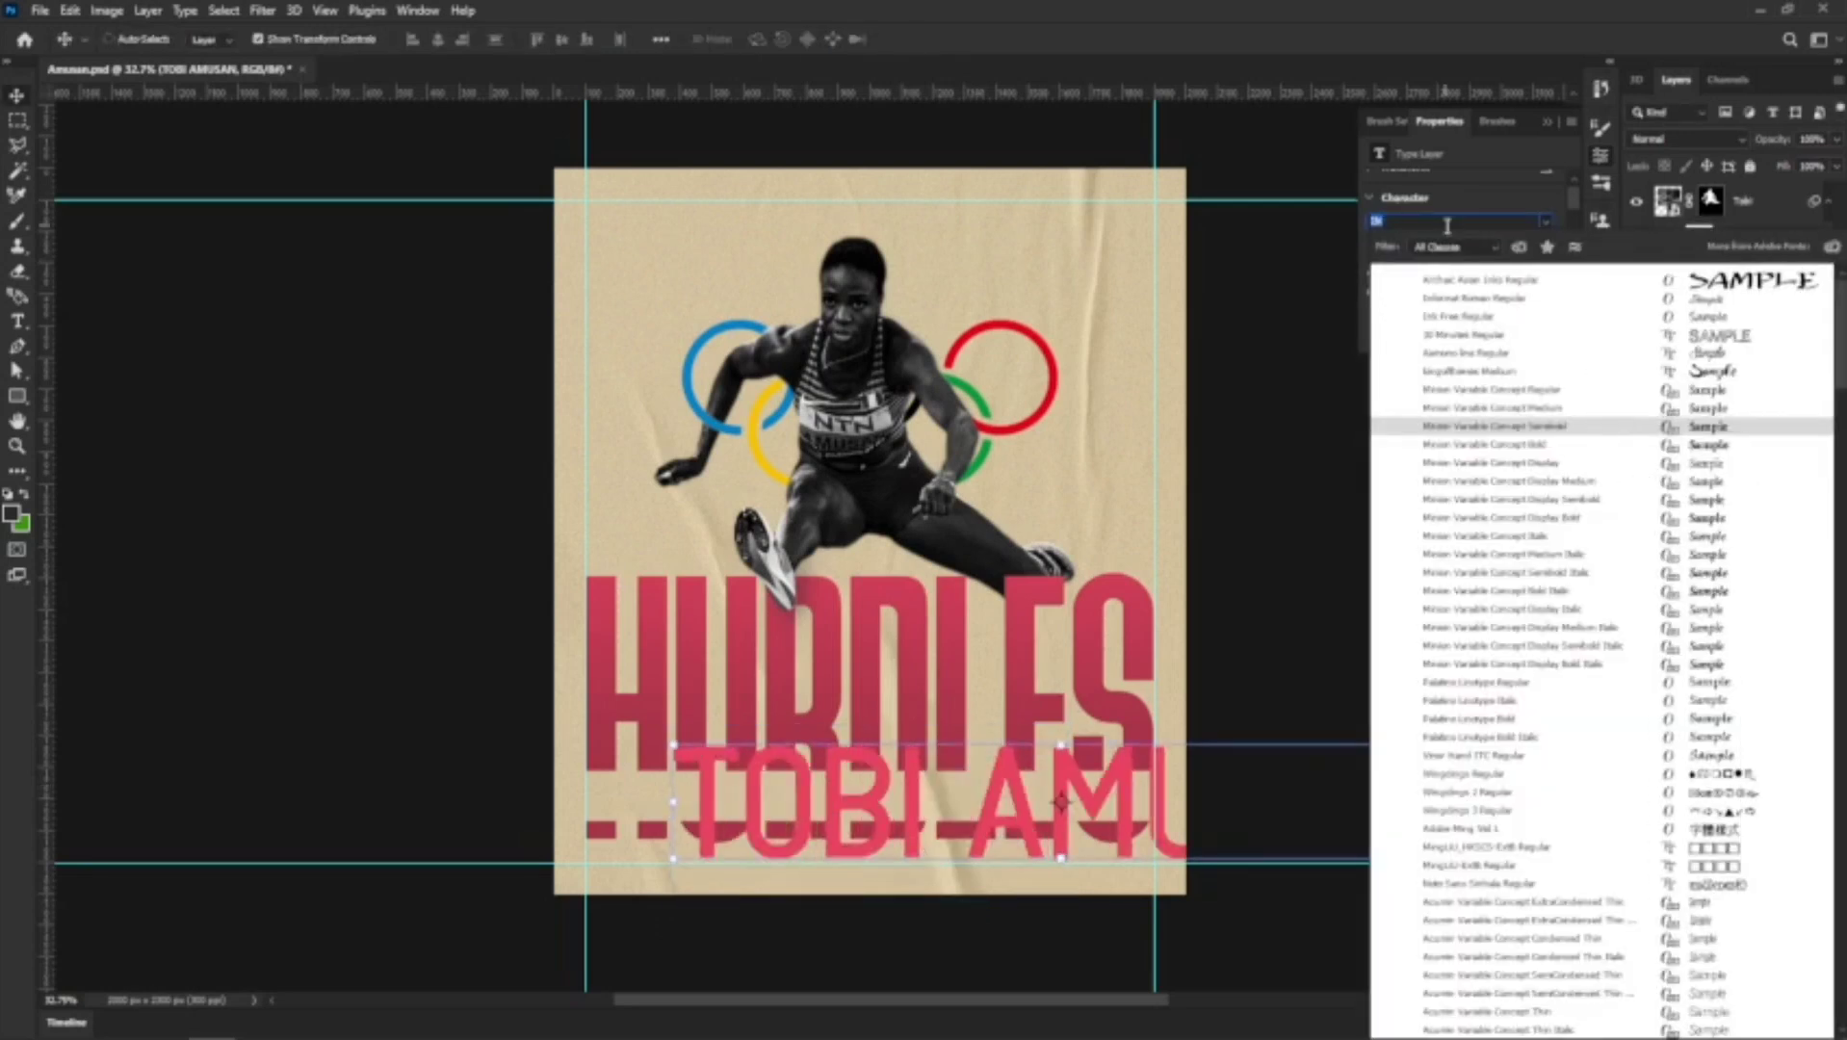
{"action": "type", "text": "CABIN"}
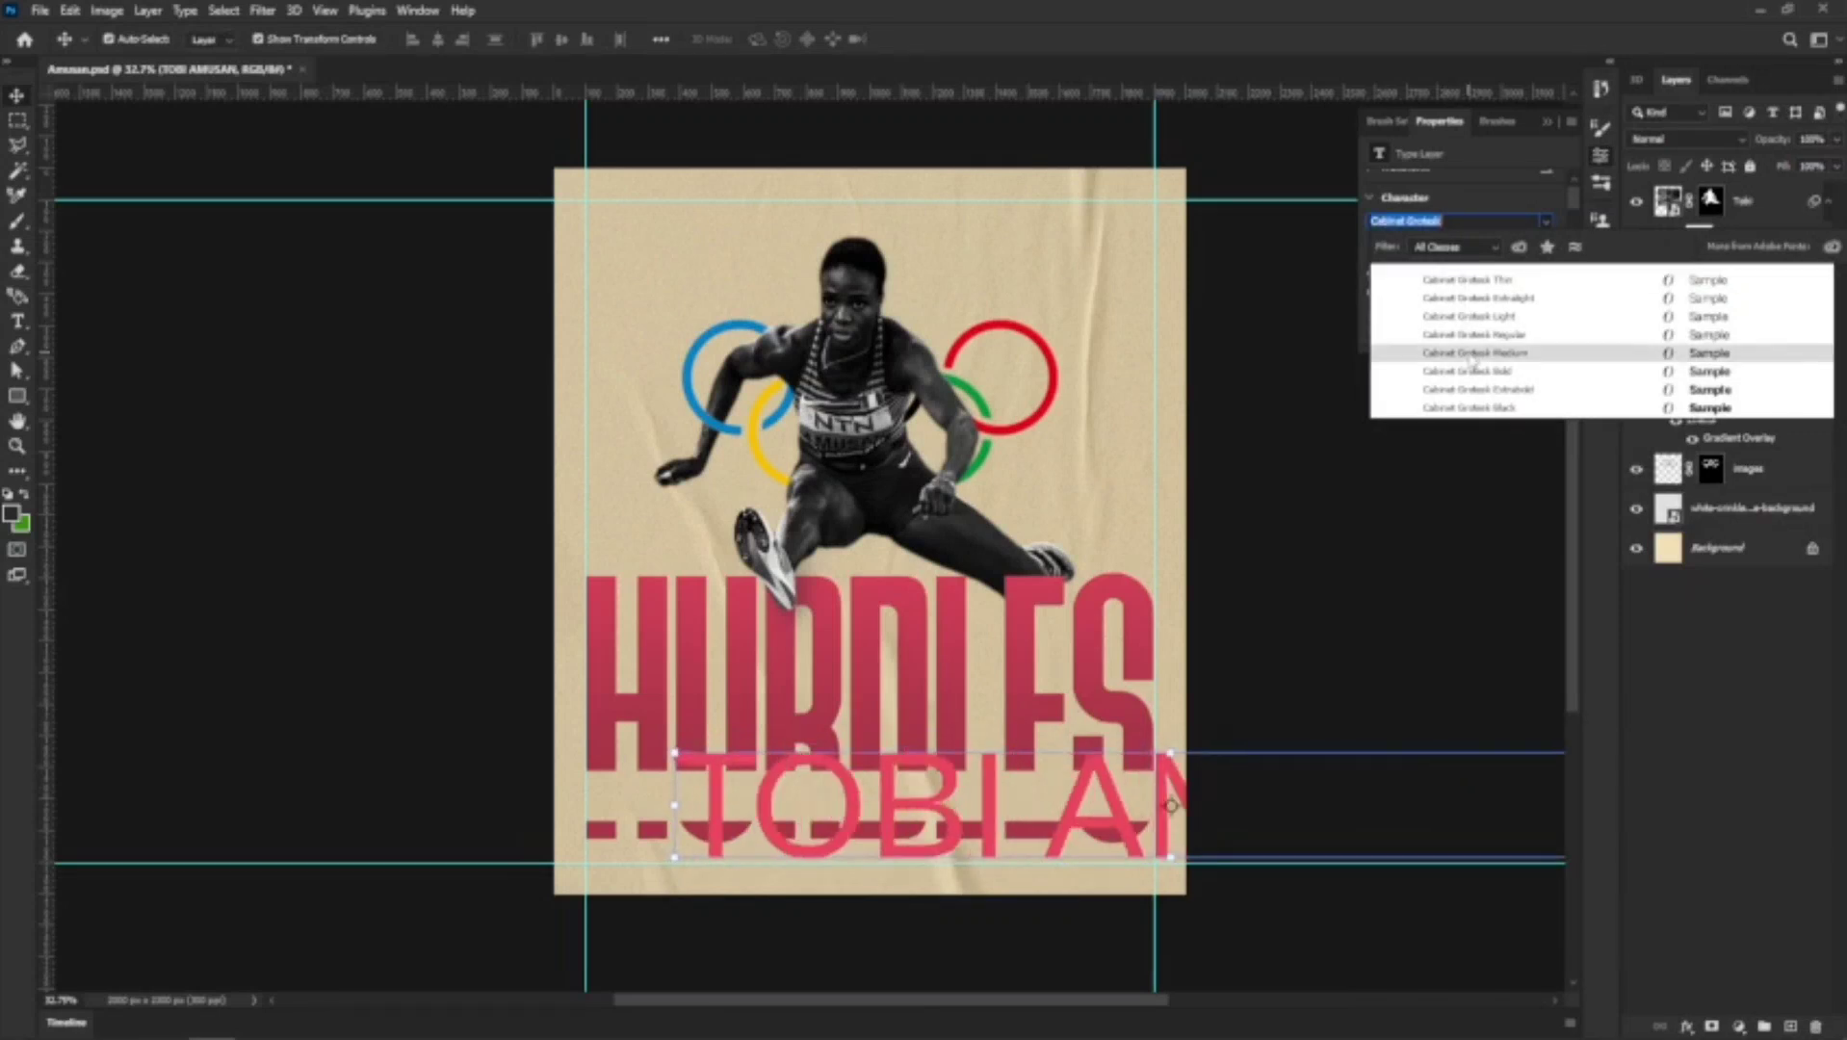
{"action": "left_click", "coordinate": [1470, 354]}
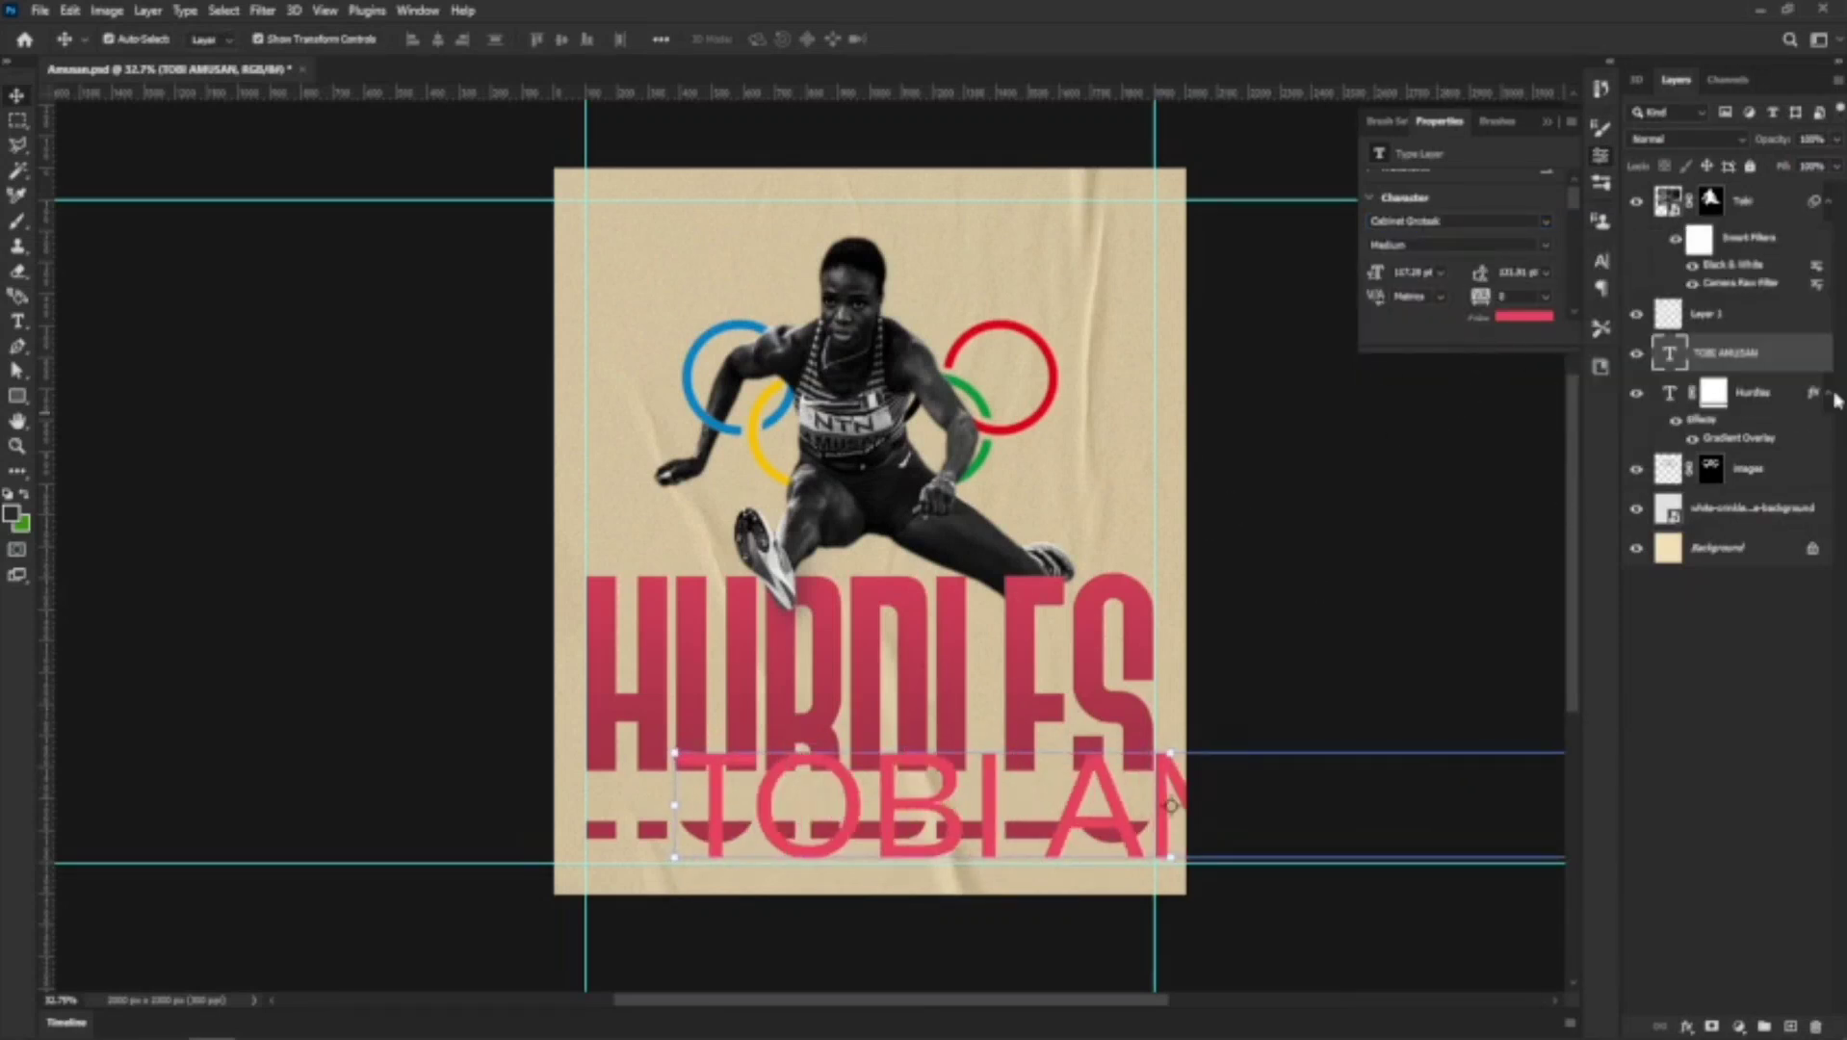
Set the TOBI AMUSAN text size to 35 pt and centre the line inside the gap in the HURDLES letters
{"action": "left_click", "coordinate": [1412, 275]}
{"action": "type", "text": "20"}
{"action": "key", "text": "Return"}
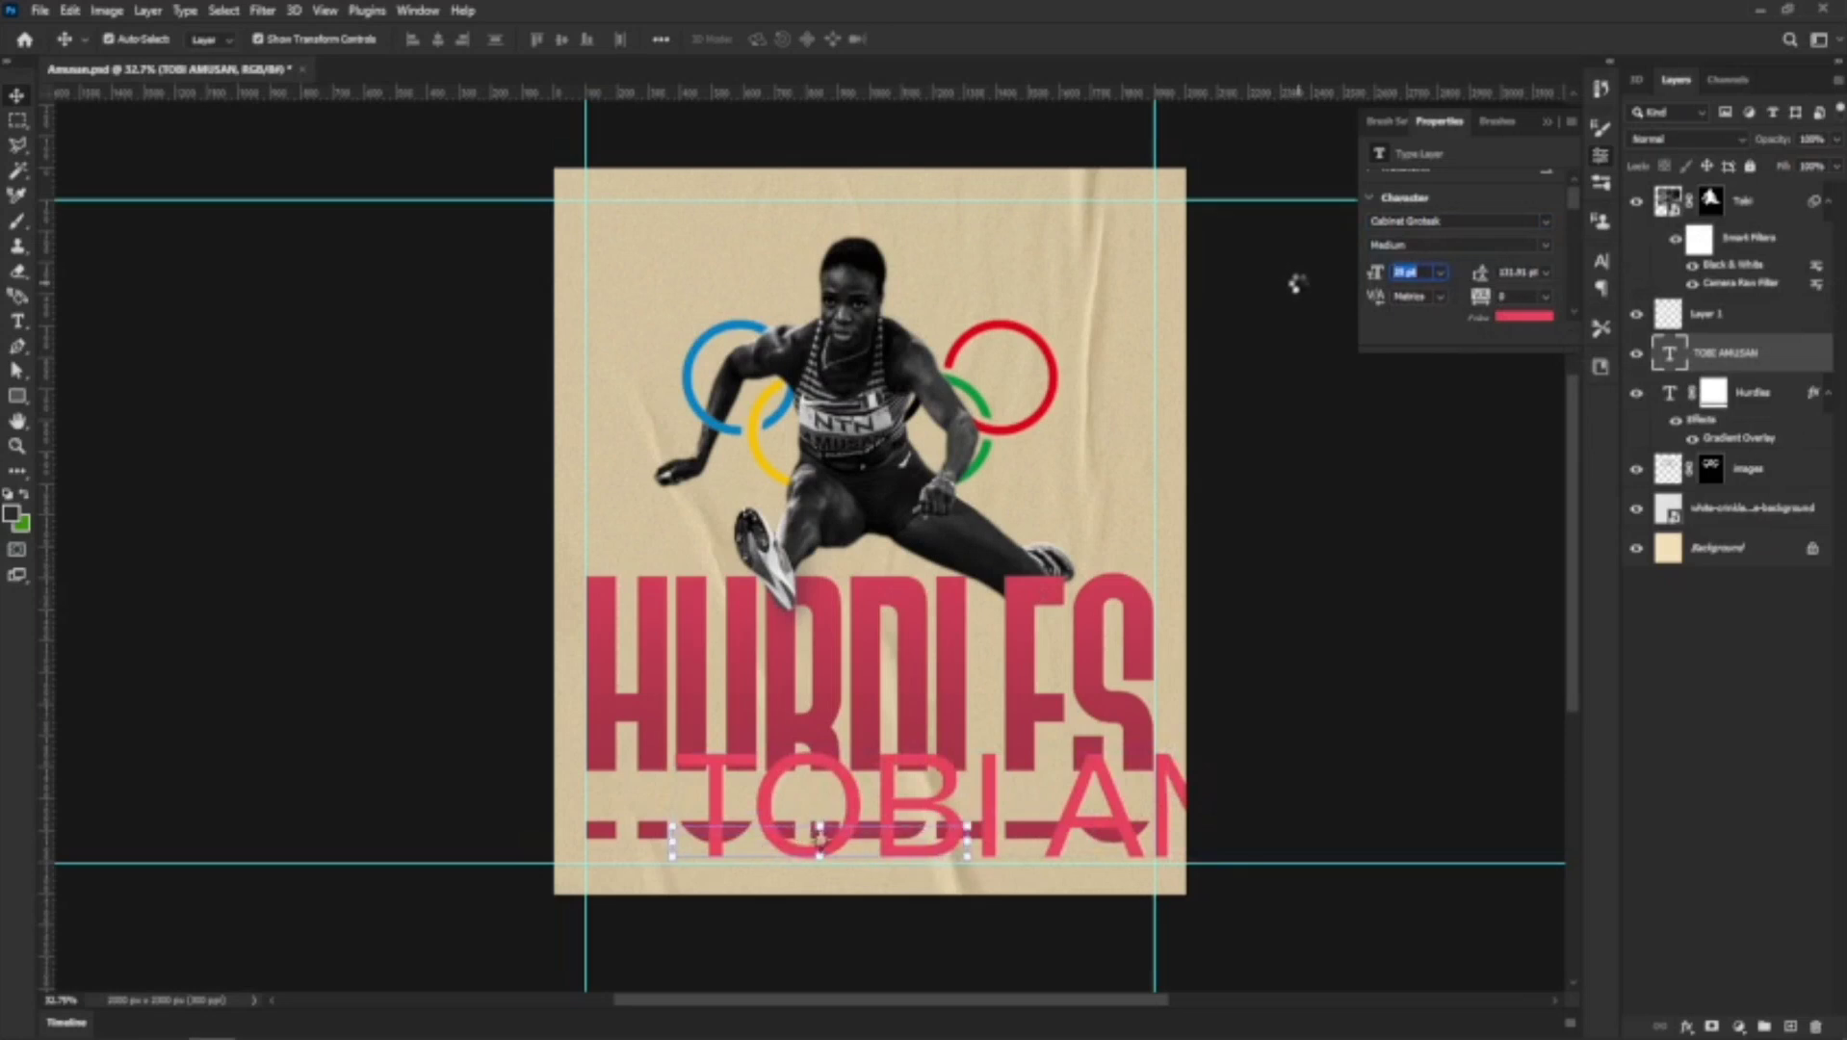
{"action": "left_click_drag", "start_coordinate": [872, 838], "coordinate": [915, 793]}
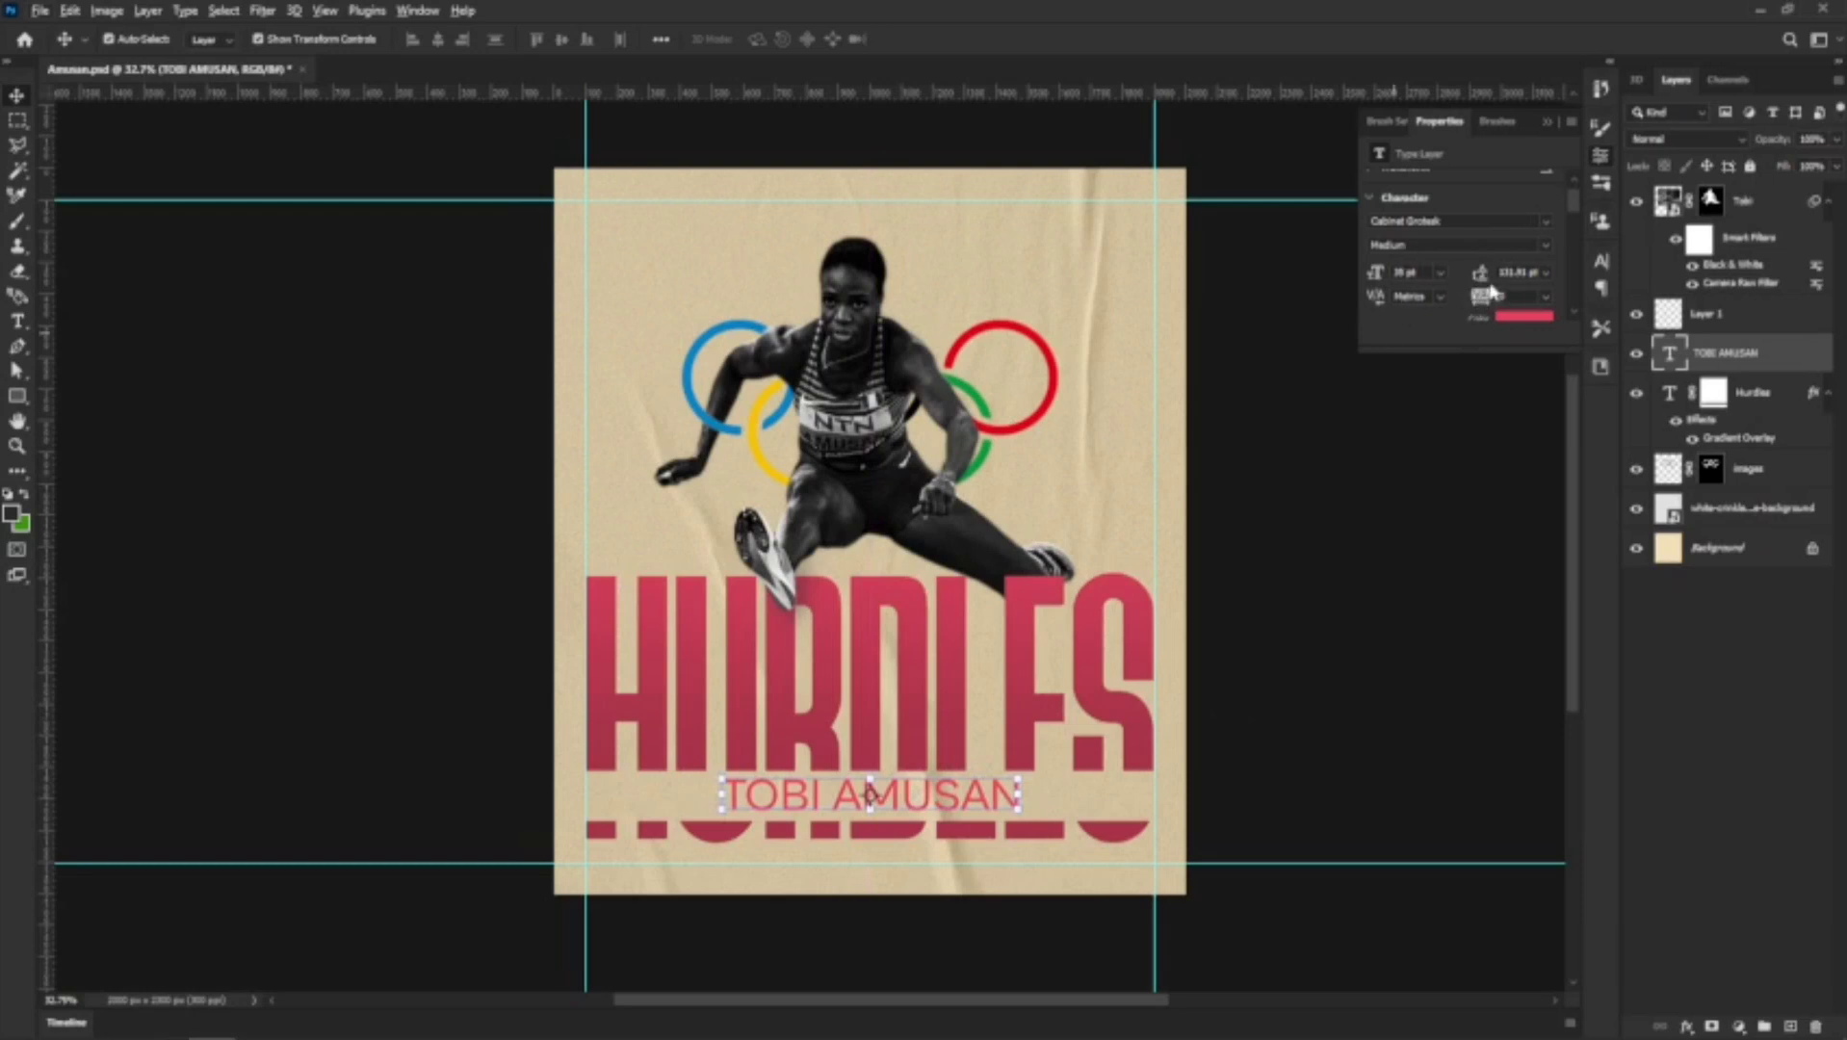
Set the TOBI AMUSAN text's tracking to 440 and scale the line down to about 20 pt inside the HURDLES gap
{"action": "scroll", "coordinate": [1492, 291], "scroll_direction": "down", "scroll_amount": 1}
{"action": "left_click_drag", "start_coordinate": [1480, 291], "coordinate": [1499, 291]}
{"action": "left_click_drag", "start_coordinate": [1012, 809], "coordinate": [908, 807]}
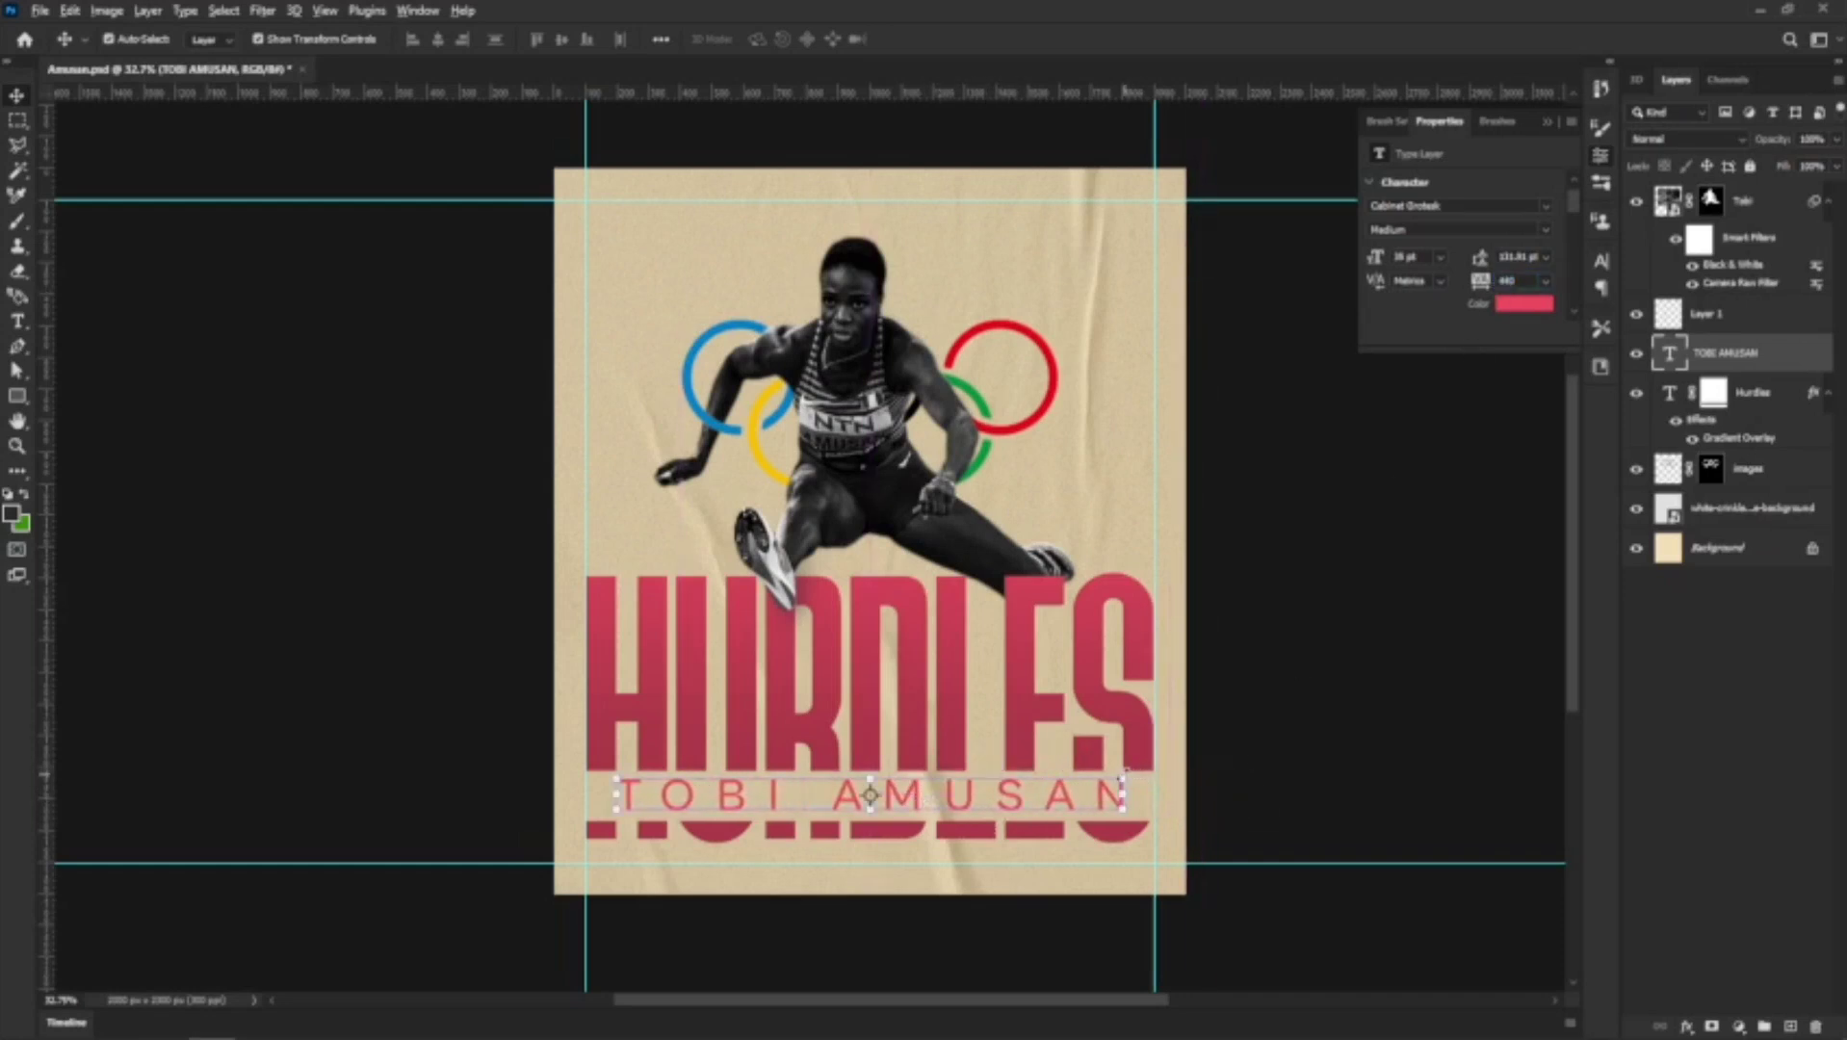
{"action": "left_click_drag", "start_coordinate": [1125, 795], "coordinate": [1036, 785]}
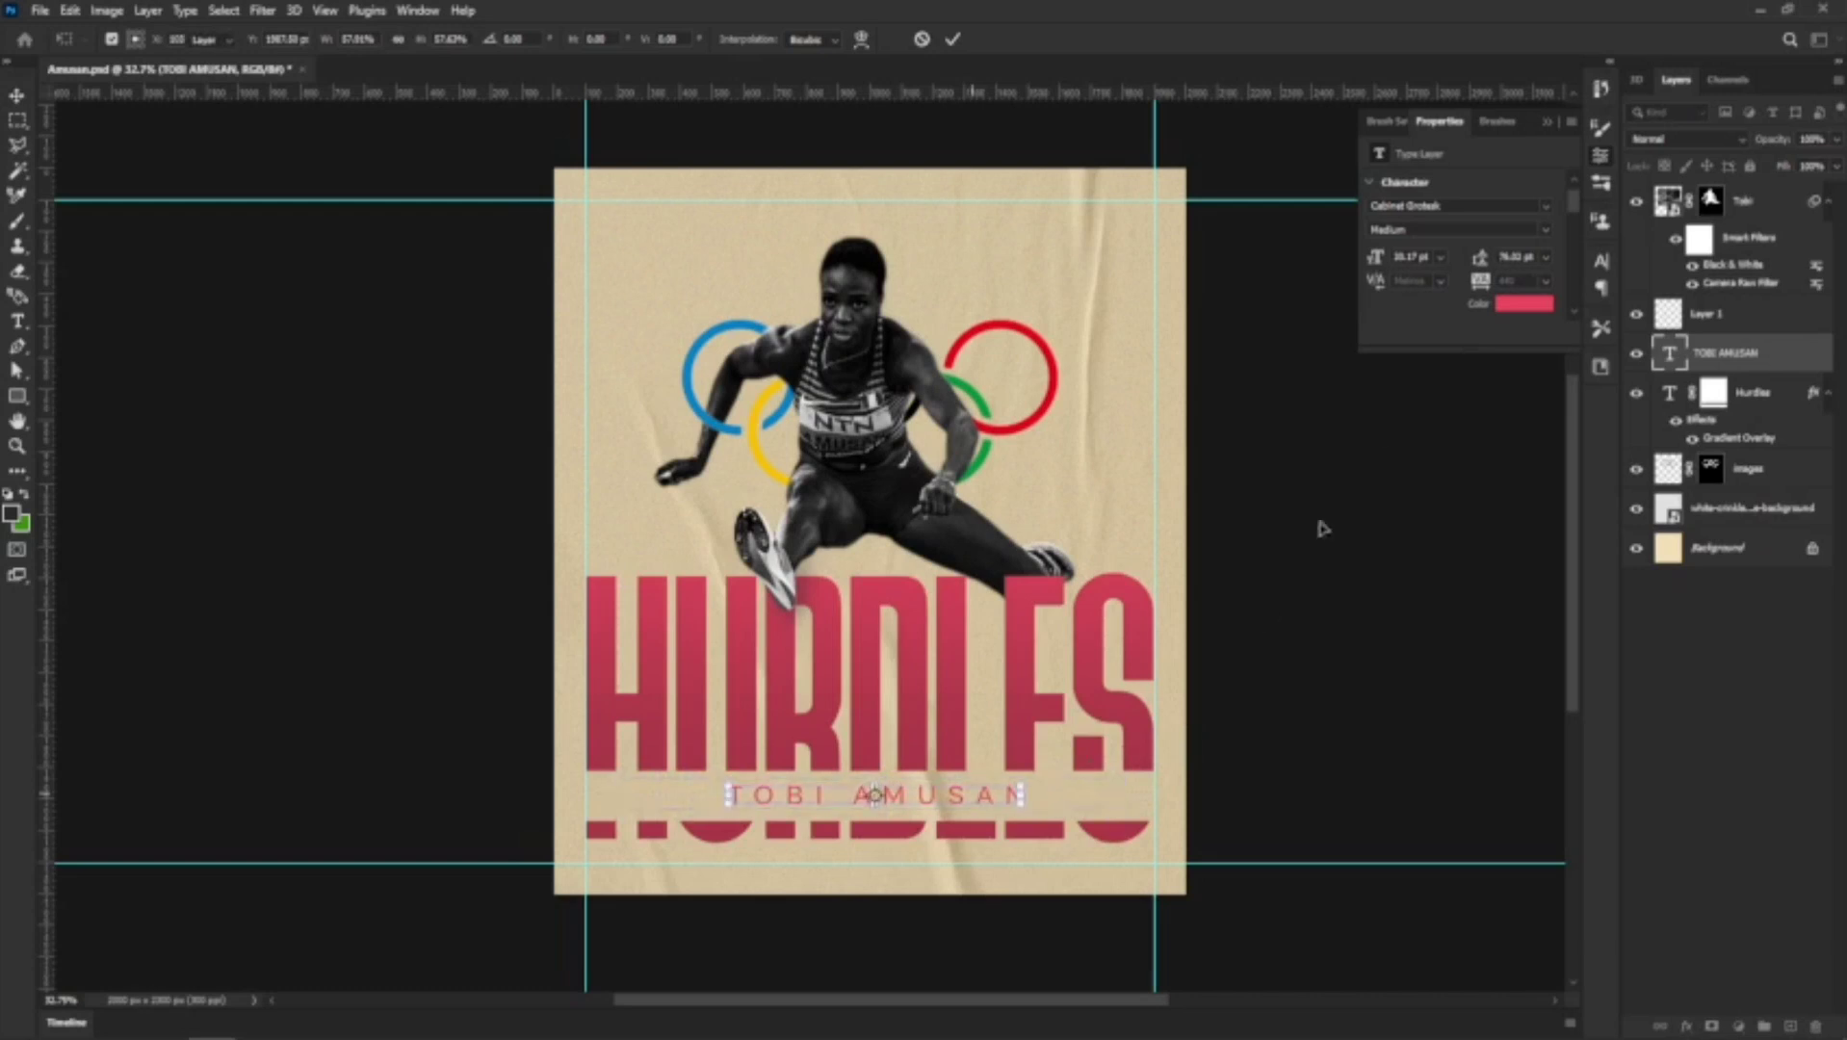
{"action": "key", "text": "Return"}
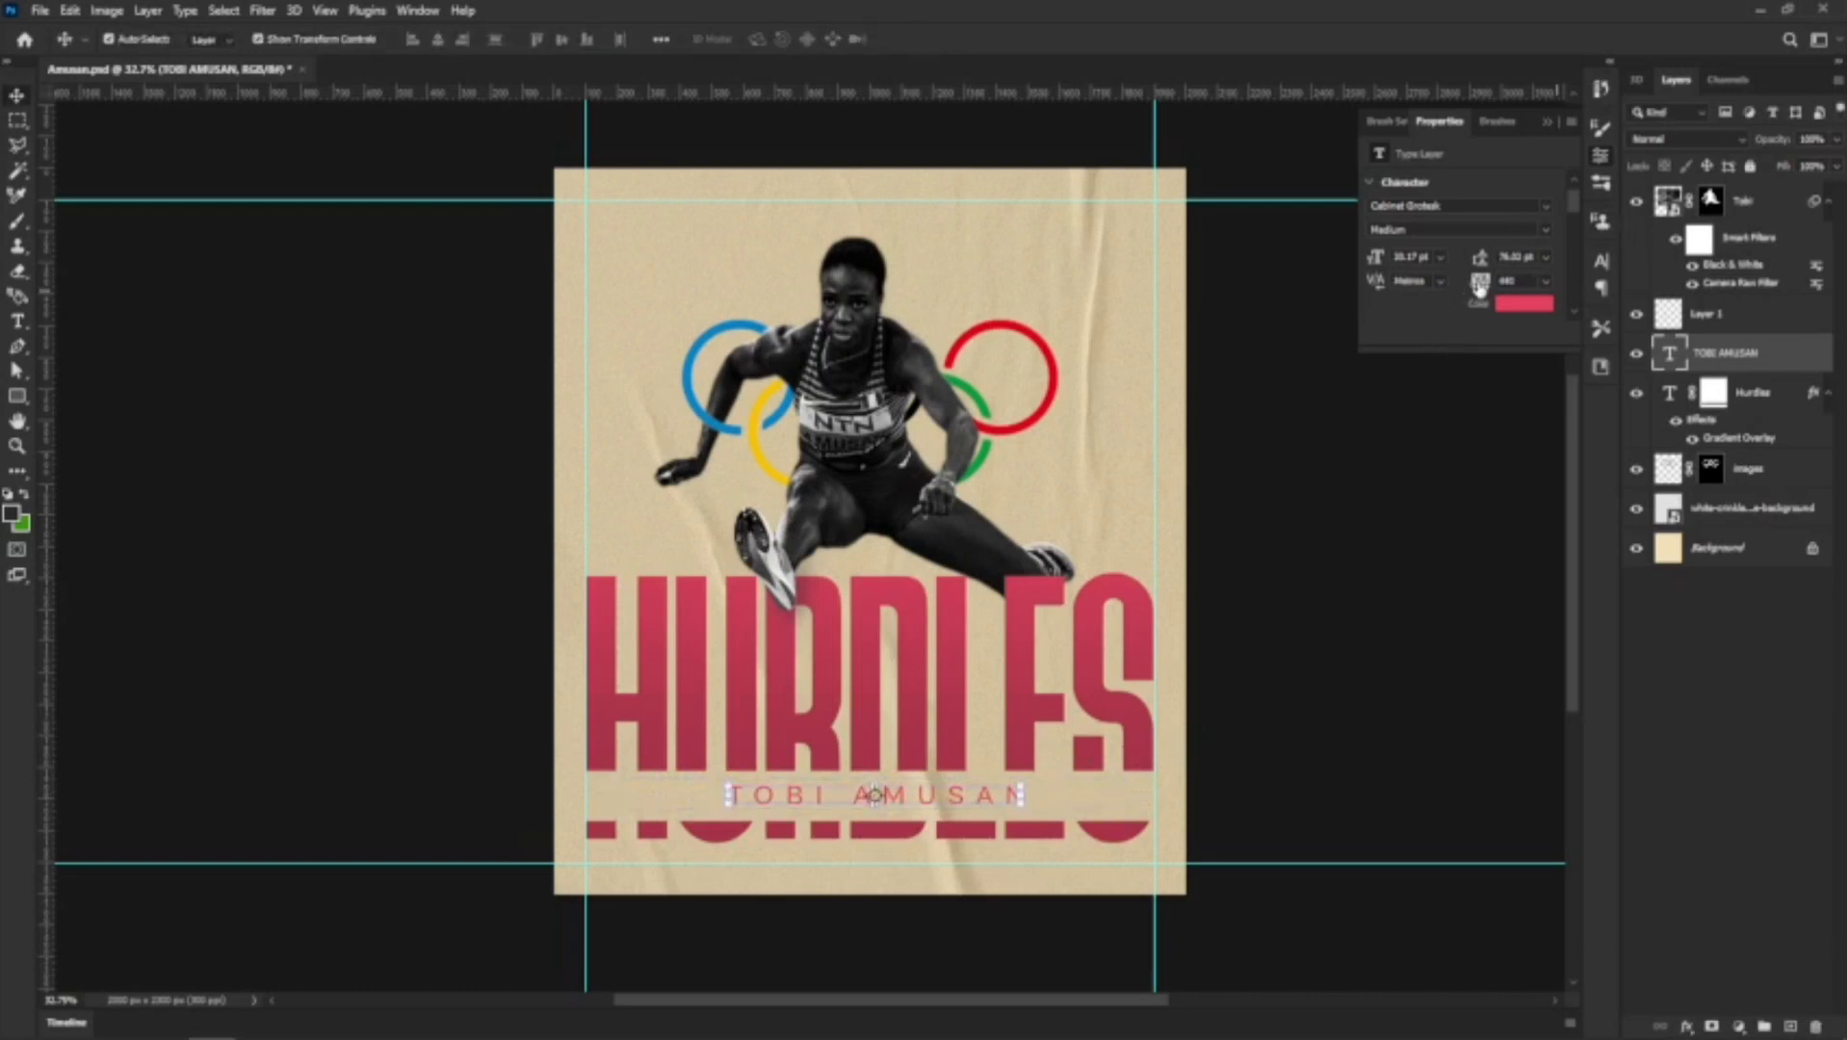
Widen the TOBI AMUSAN tracking to 1420 and align the line so it spans between the two vertical margin guides
{"action": "left_click_drag", "start_coordinate": [1480, 287], "coordinate": [1521, 282]}
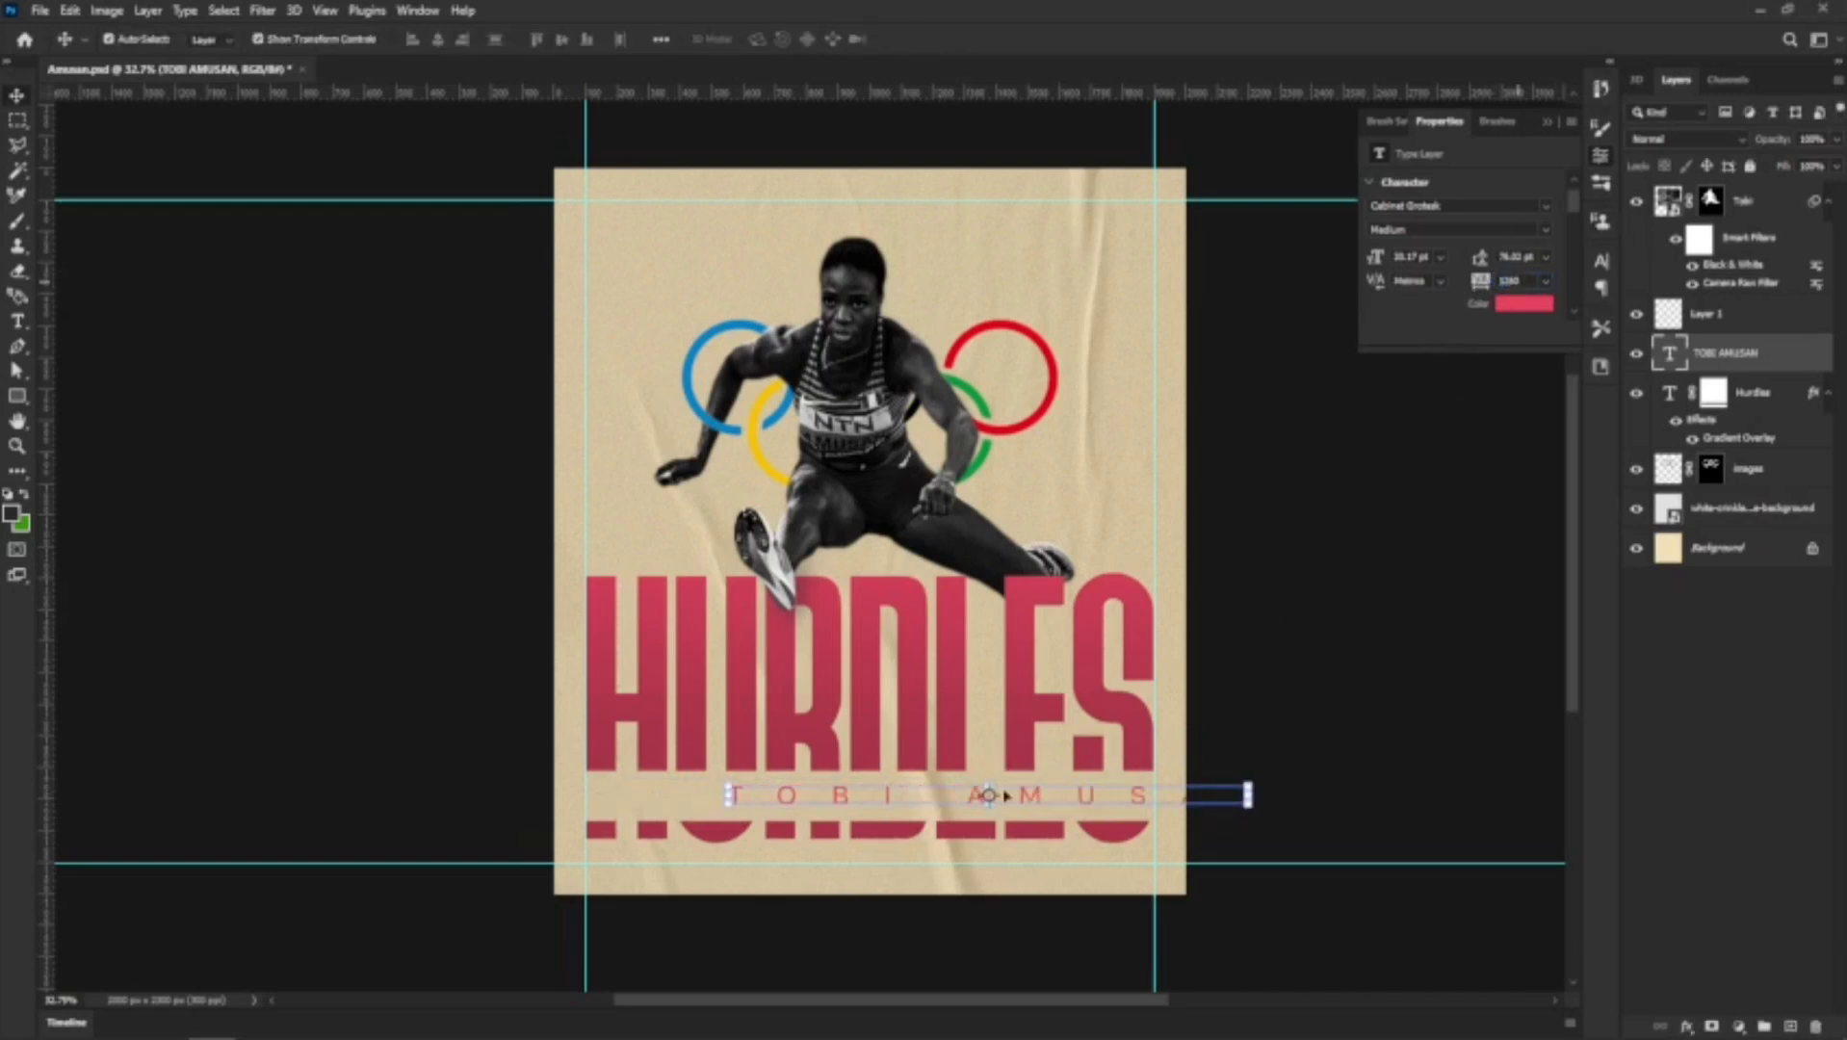
{"action": "left_click_drag", "start_coordinate": [1005, 795], "coordinate": [928, 800]}
{"action": "left_click_drag", "start_coordinate": [896, 799], "coordinate": [883, 801]}
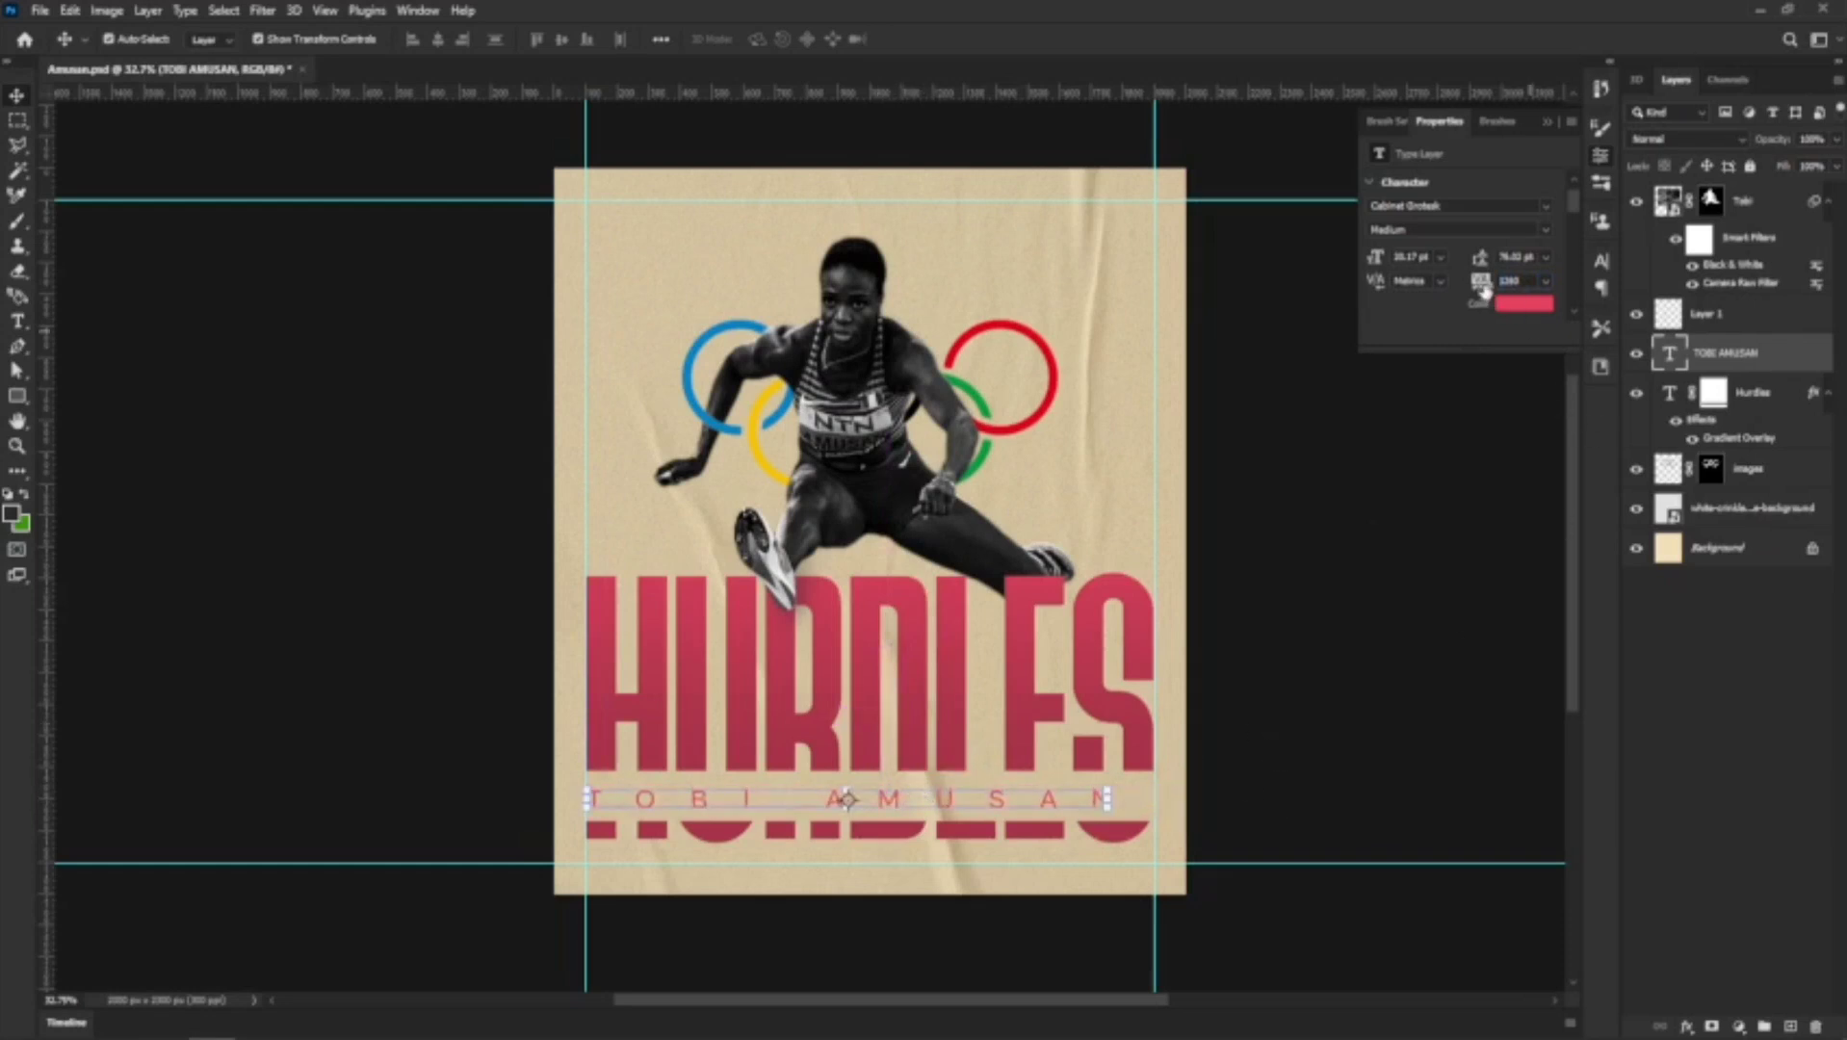
{"action": "left_click_drag", "start_coordinate": [1484, 291], "coordinate": [1504, 327]}
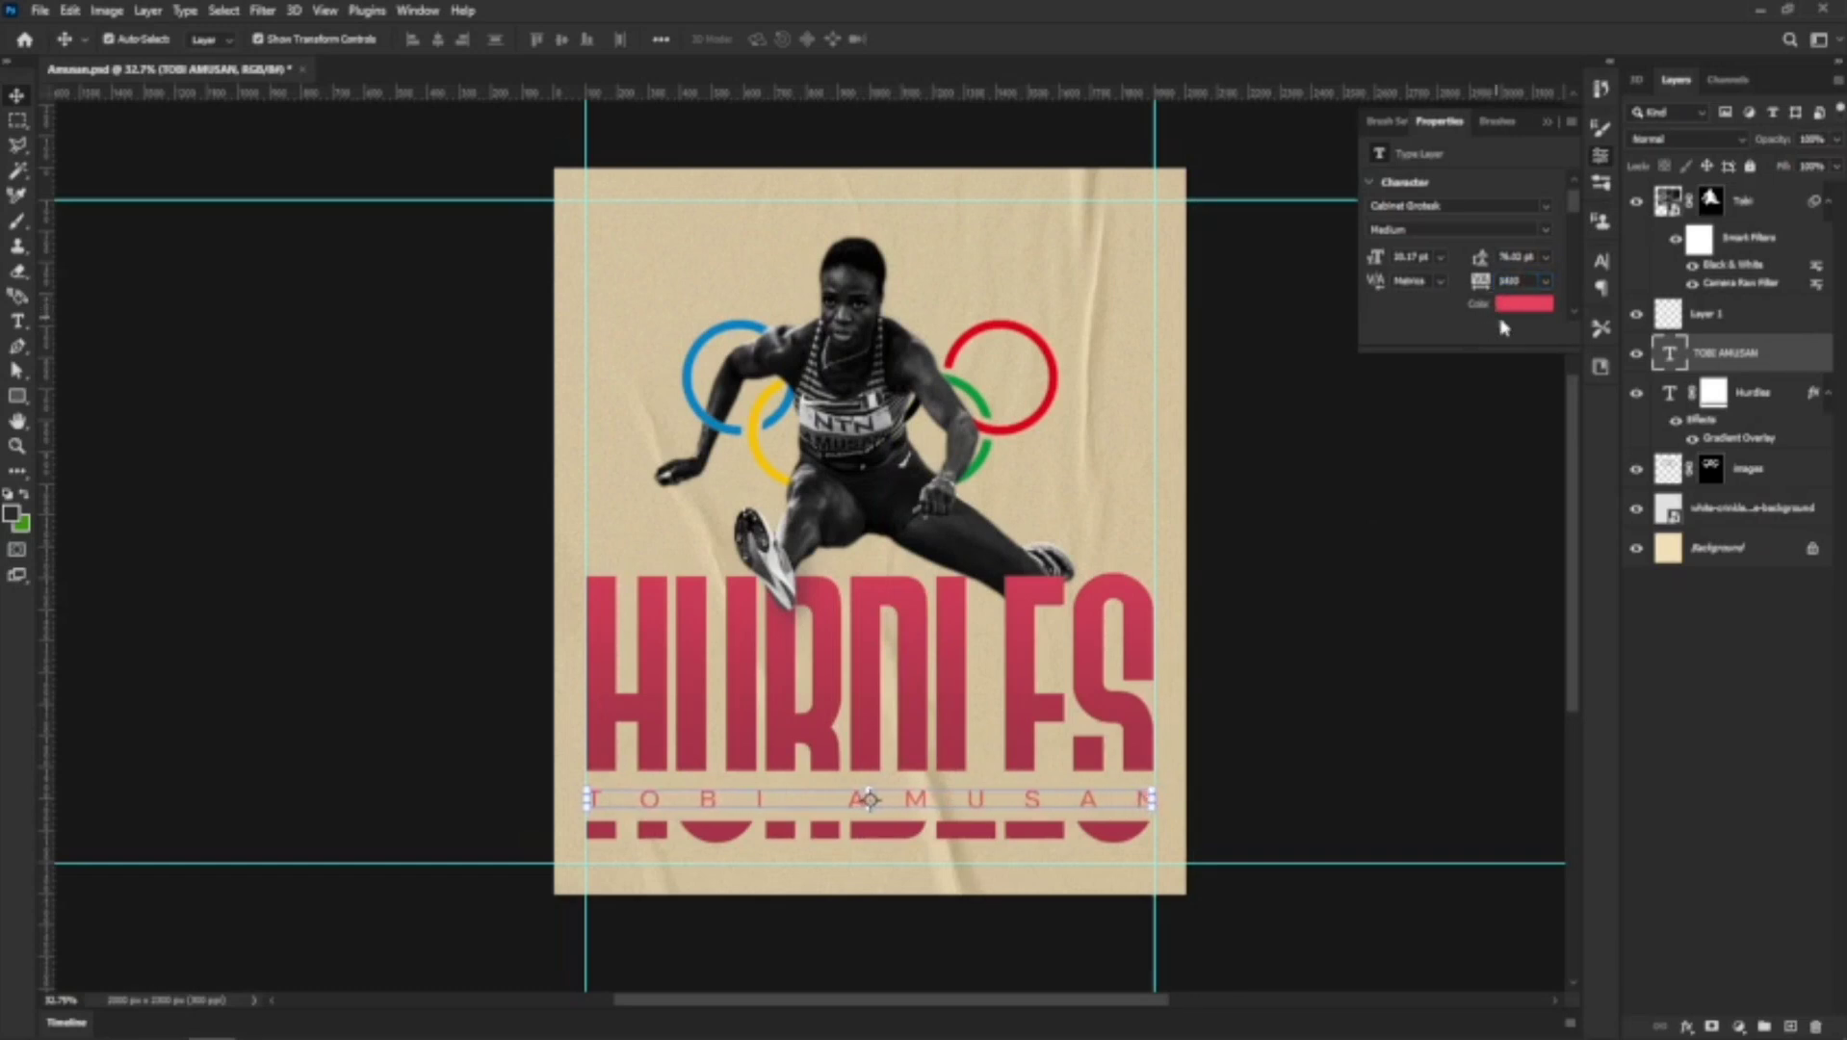
{"action": "left_click", "coordinate": [1200, 782]}
Hide the guides and nudge the TOBI AMUSAN line slightly upward within the gap of the HURDLES letters
{"action": "scroll", "coordinate": [828, 809], "scroll_direction": "down", "scroll_amount": 3}
{"action": "scroll", "coordinate": [848, 724], "scroll_direction": "up", "scroll_amount": 4}
{"action": "key", "text": "ctrl+semicolon"}
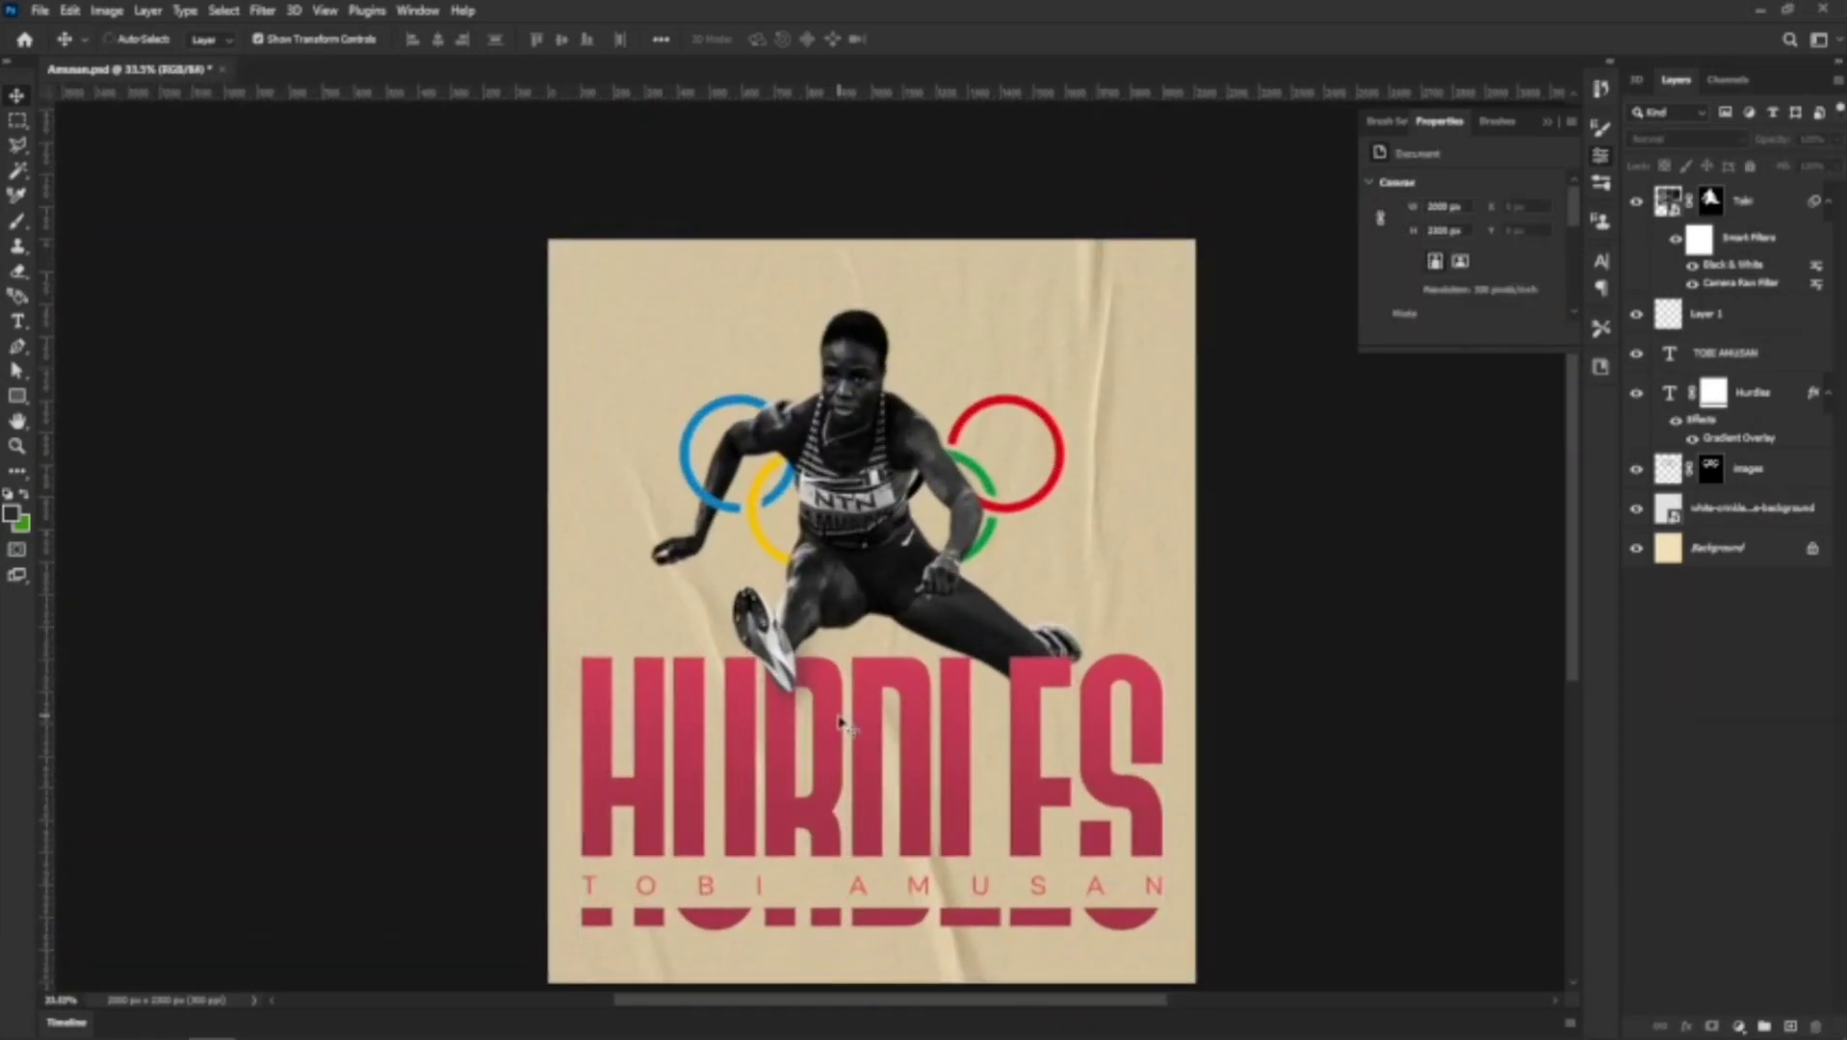
{"action": "scroll", "coordinate": [876, 760], "scroll_direction": "down", "scroll_amount": 2}
{"action": "scroll", "coordinate": [761, 956], "scroll_direction": "up", "scroll_amount": 3}
{"action": "scroll", "coordinate": [761, 956], "scroll_direction": "up", "scroll_amount": 2}
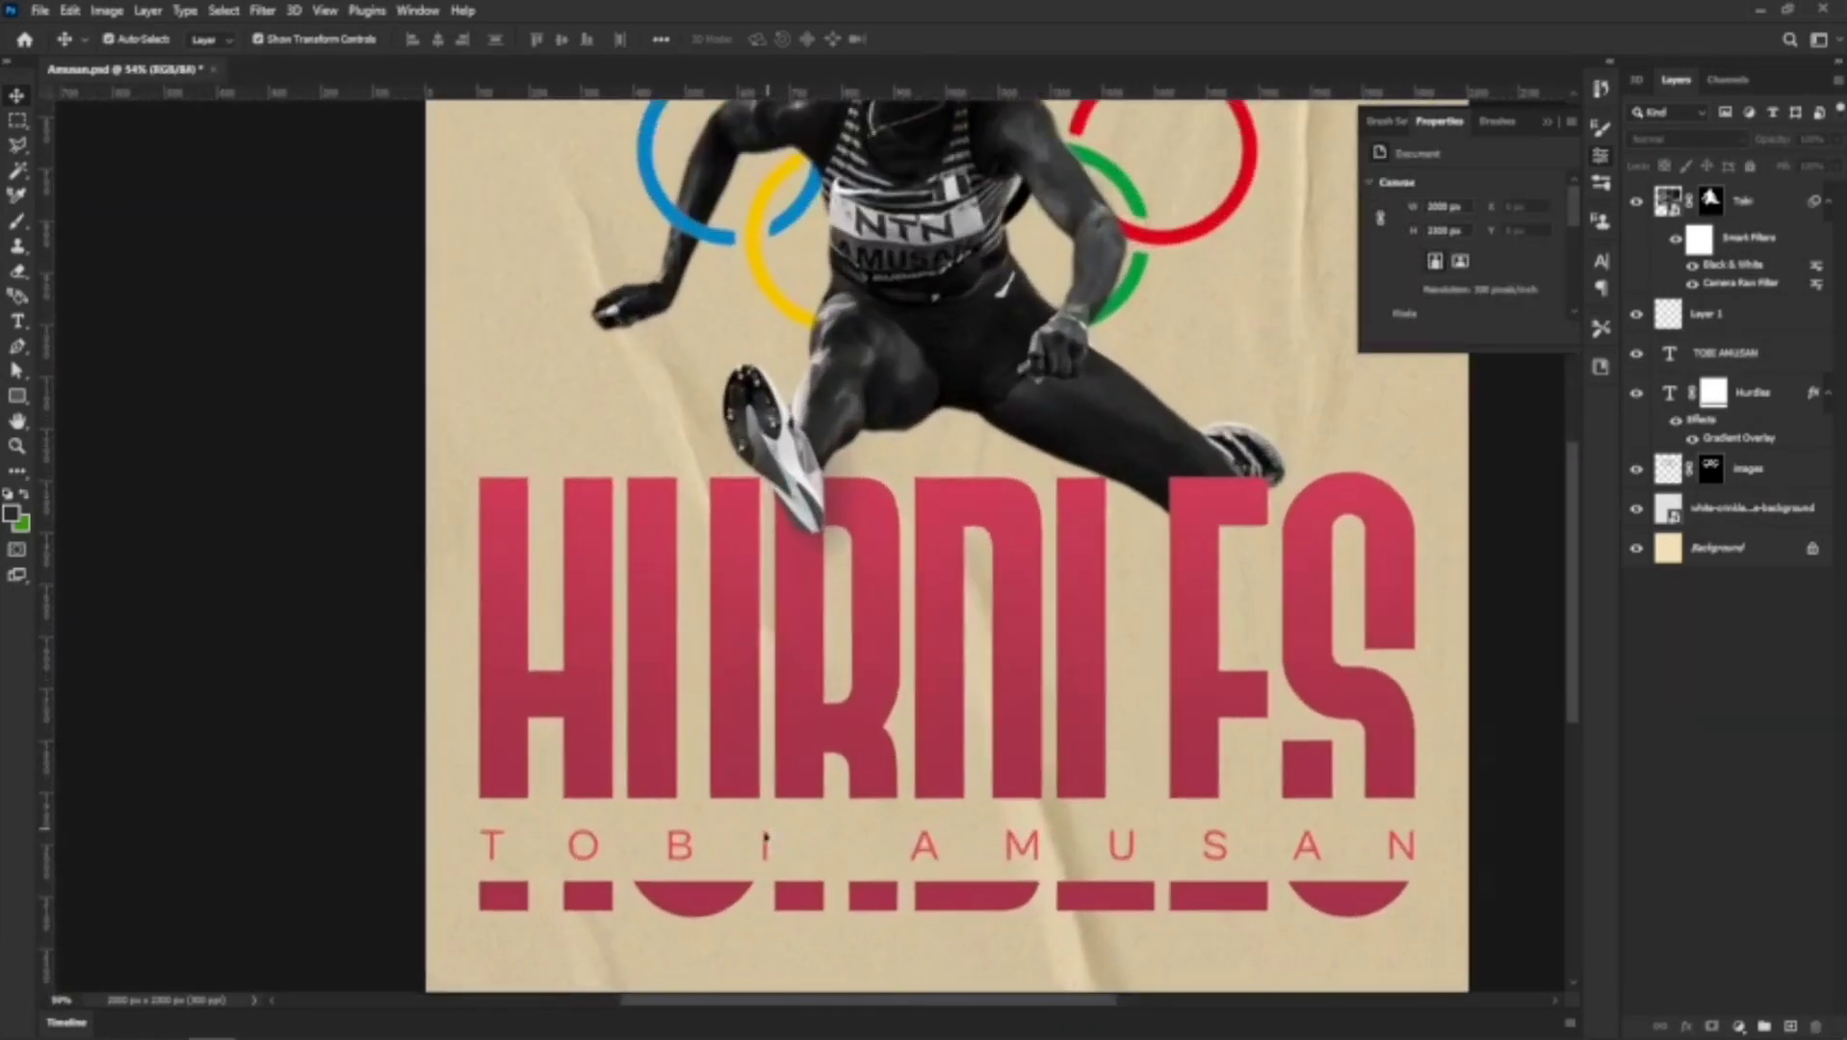
{"action": "left_click_drag", "start_coordinate": [764, 852], "coordinate": [761, 843]}
{"action": "scroll", "coordinate": [809, 780], "scroll_direction": "down", "scroll_amount": 3}
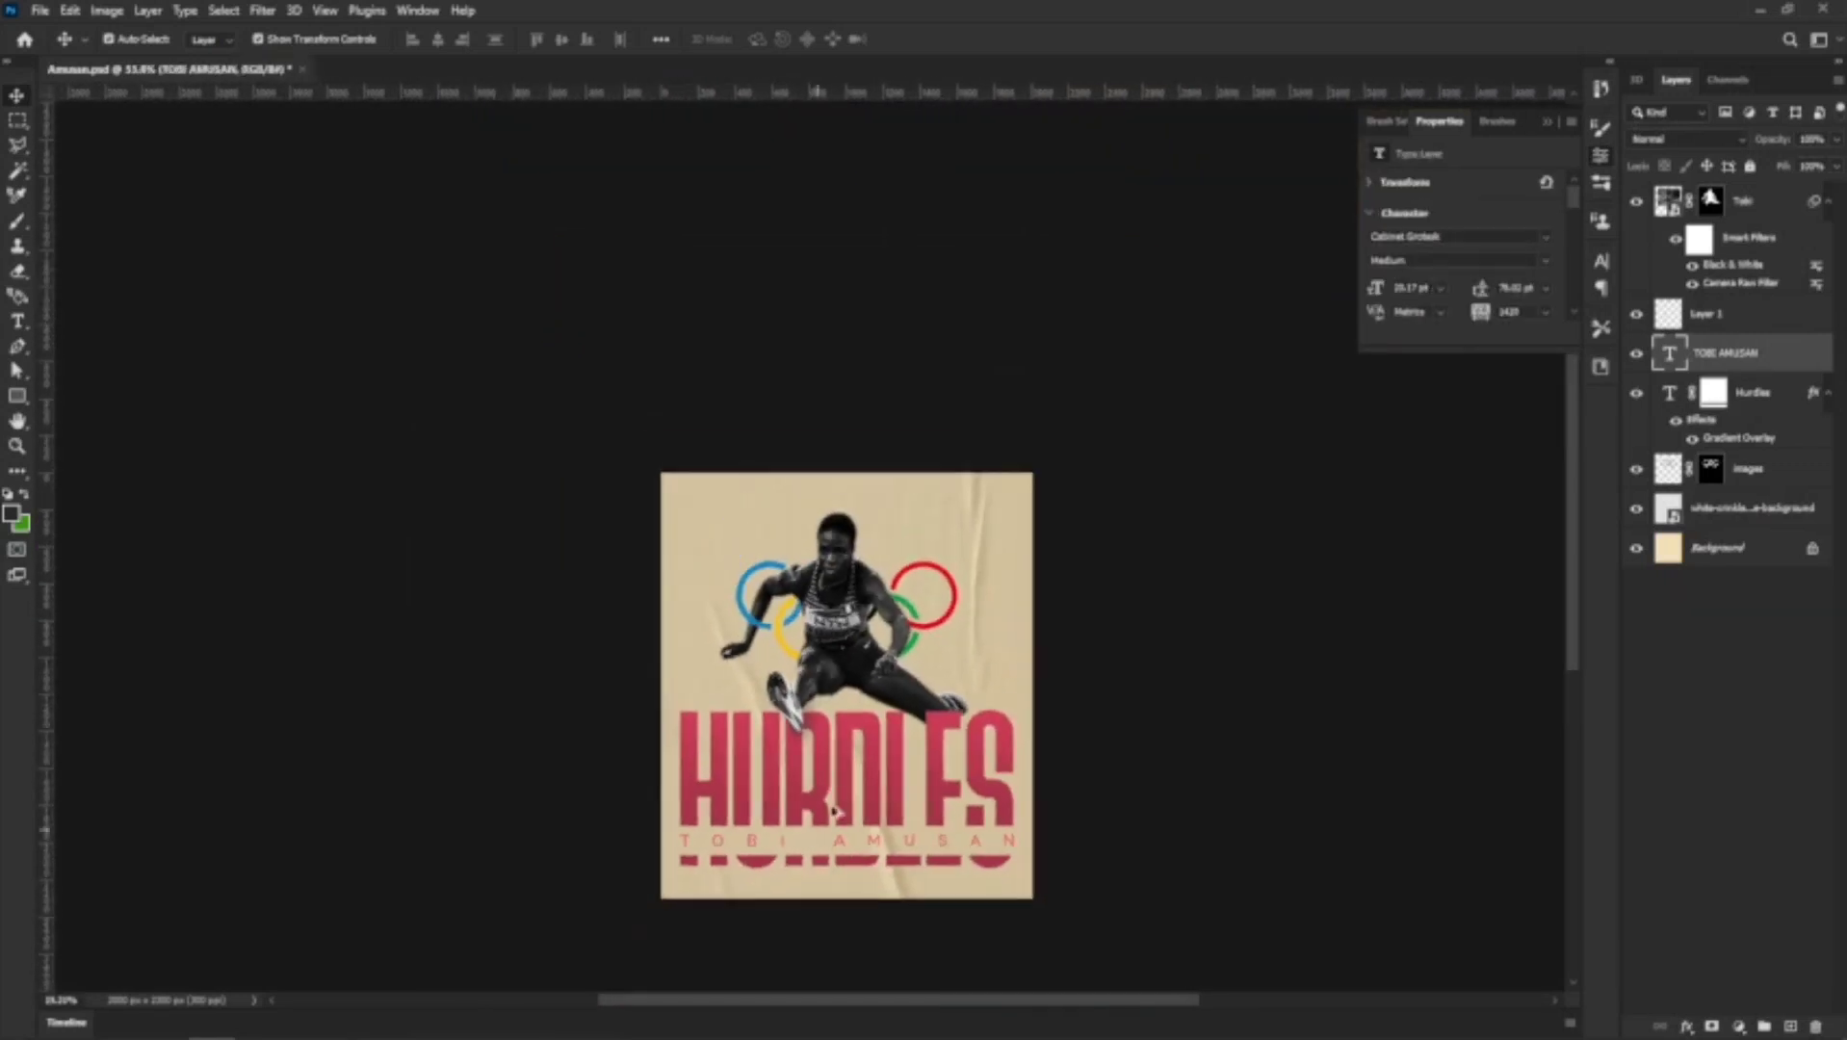
{"action": "scroll", "coordinate": [809, 780], "scroll_direction": "up", "scroll_amount": 2}
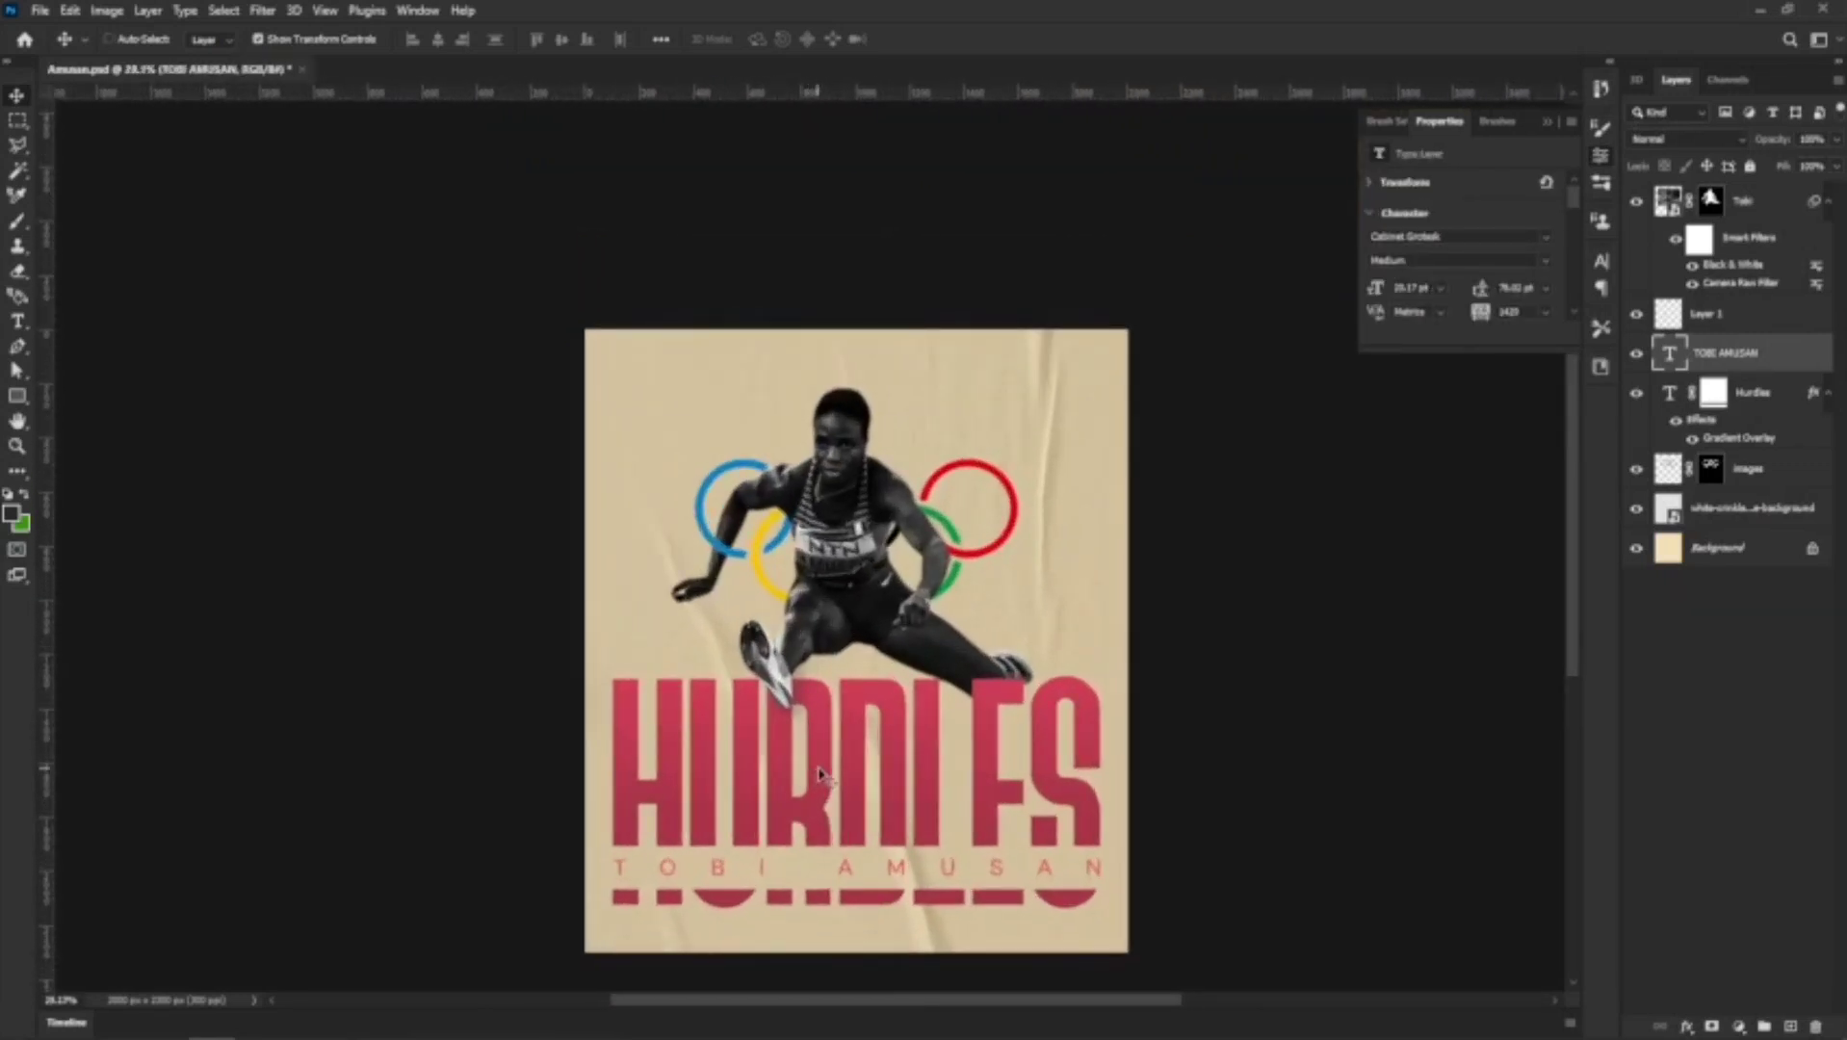
Show the guides again and examine the free space around the hurdler's head in the flier's upper area
{"action": "key", "text": "ctrl+semicolon"}
{"action": "scroll", "coordinate": [748, 364], "scroll_direction": "up", "scroll_amount": 3}
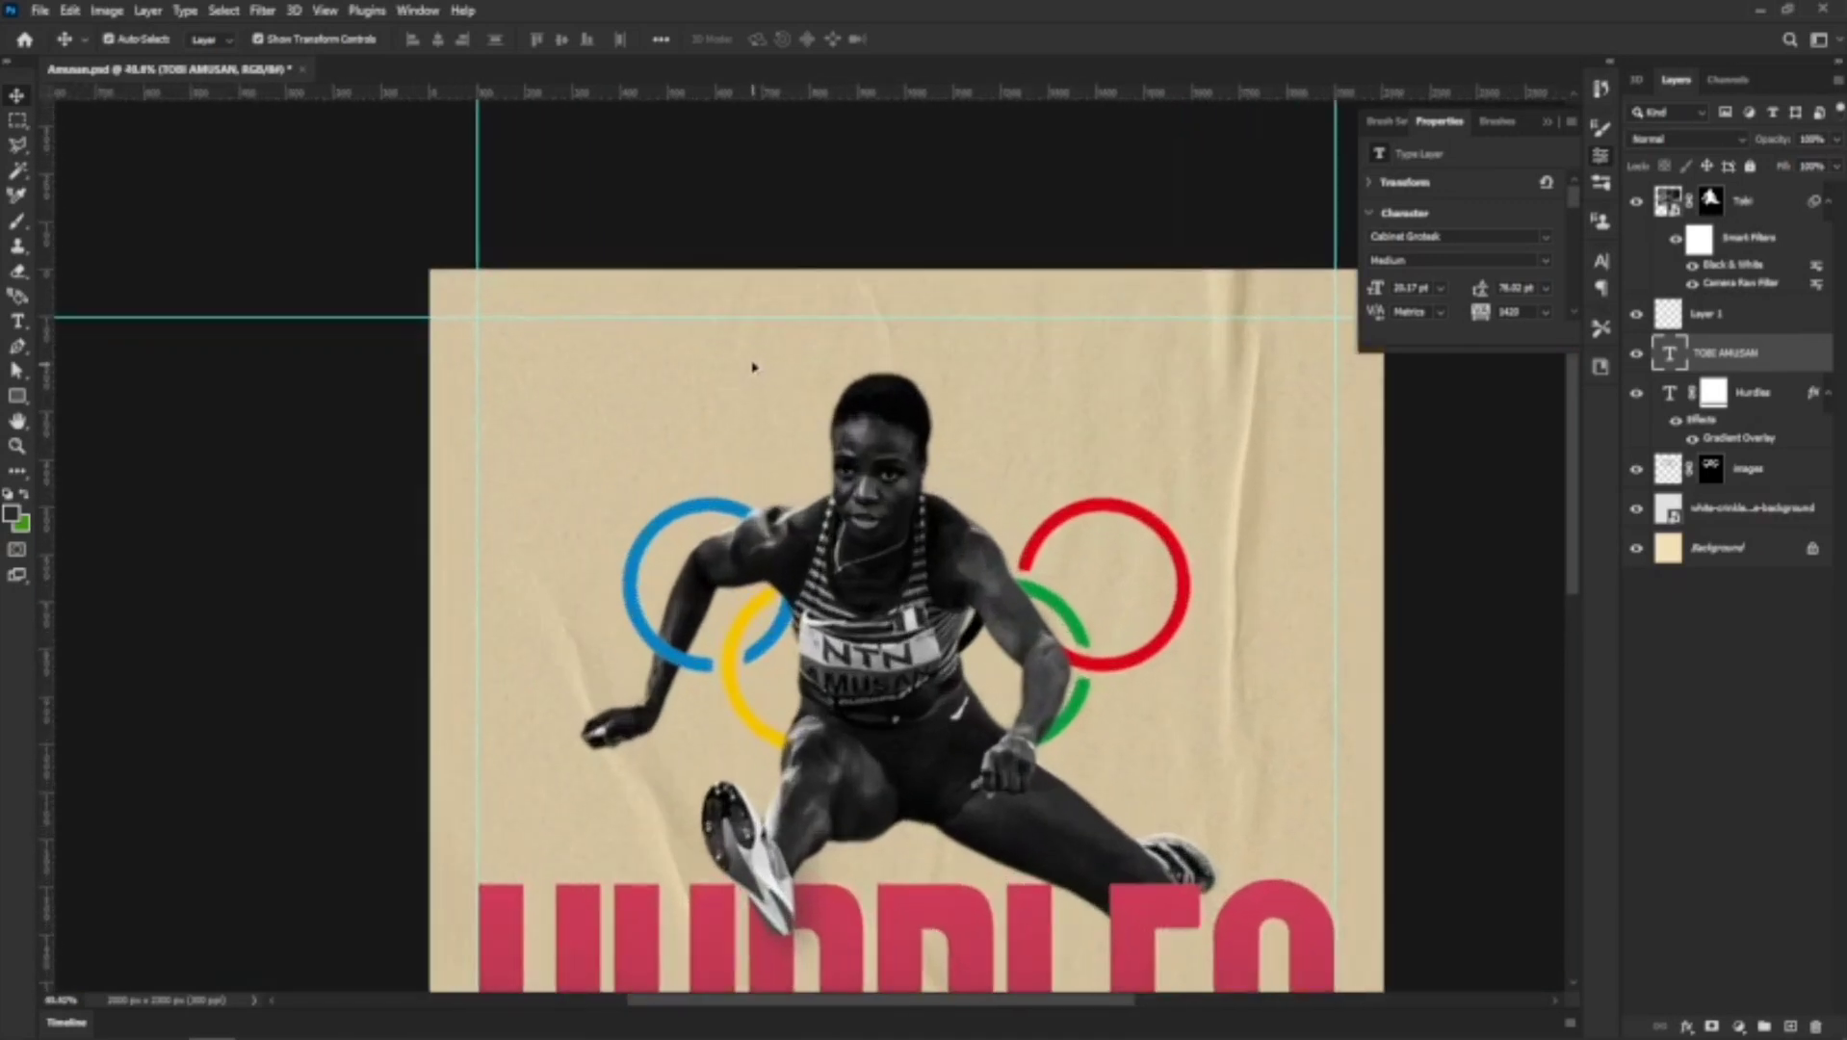
{"action": "scroll", "coordinate": [744, 351], "scroll_direction": "down", "scroll_amount": 2}
{"action": "scroll", "coordinate": [752, 351], "scroll_direction": "up", "scroll_amount": 1}
{"action": "scroll", "coordinate": [761, 349], "scroll_direction": "down", "scroll_amount": 1}
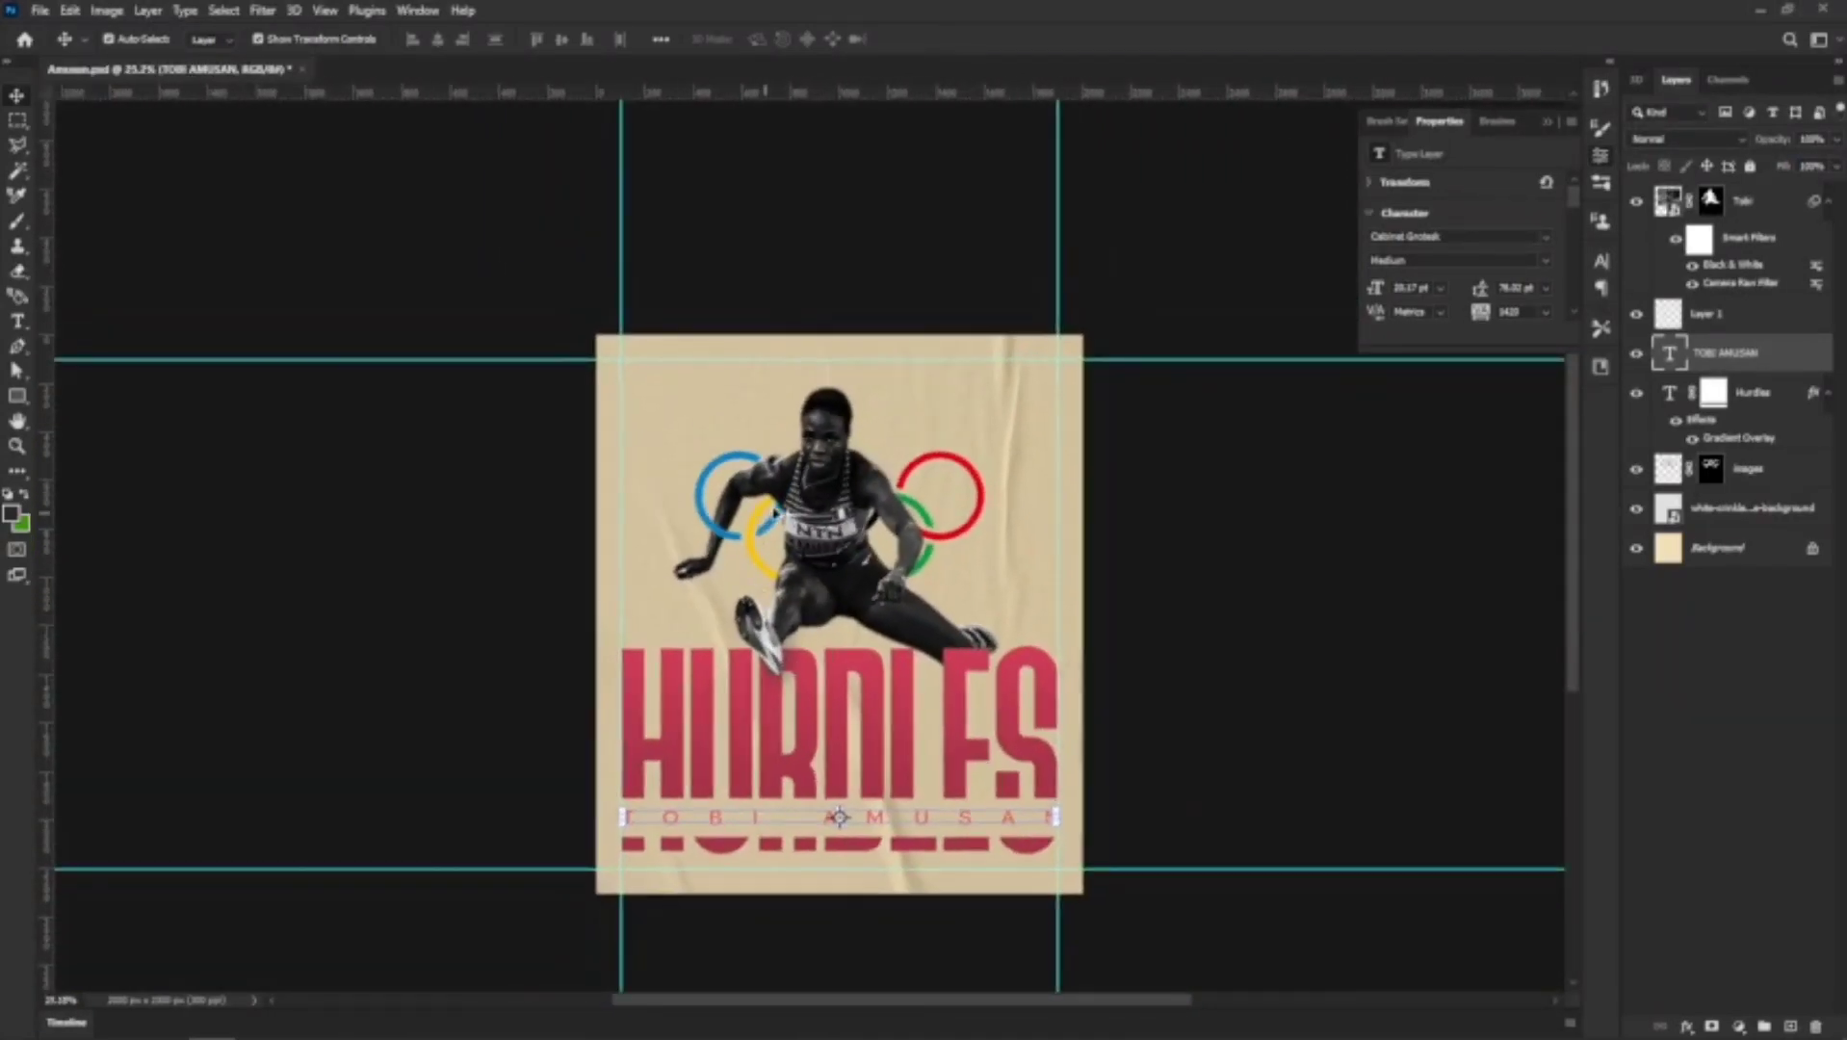
{"action": "scroll", "coordinate": [785, 348], "scroll_direction": "up", "scroll_amount": 3}
{"action": "scroll", "coordinate": [784, 349], "scroll_direction": "down", "scroll_amount": 2}
{"action": "scroll", "coordinate": [799, 376], "scroll_direction": "up", "scroll_amount": 2}
{"action": "scroll", "coordinate": [804, 383], "scroll_direction": "down", "scroll_amount": 2}
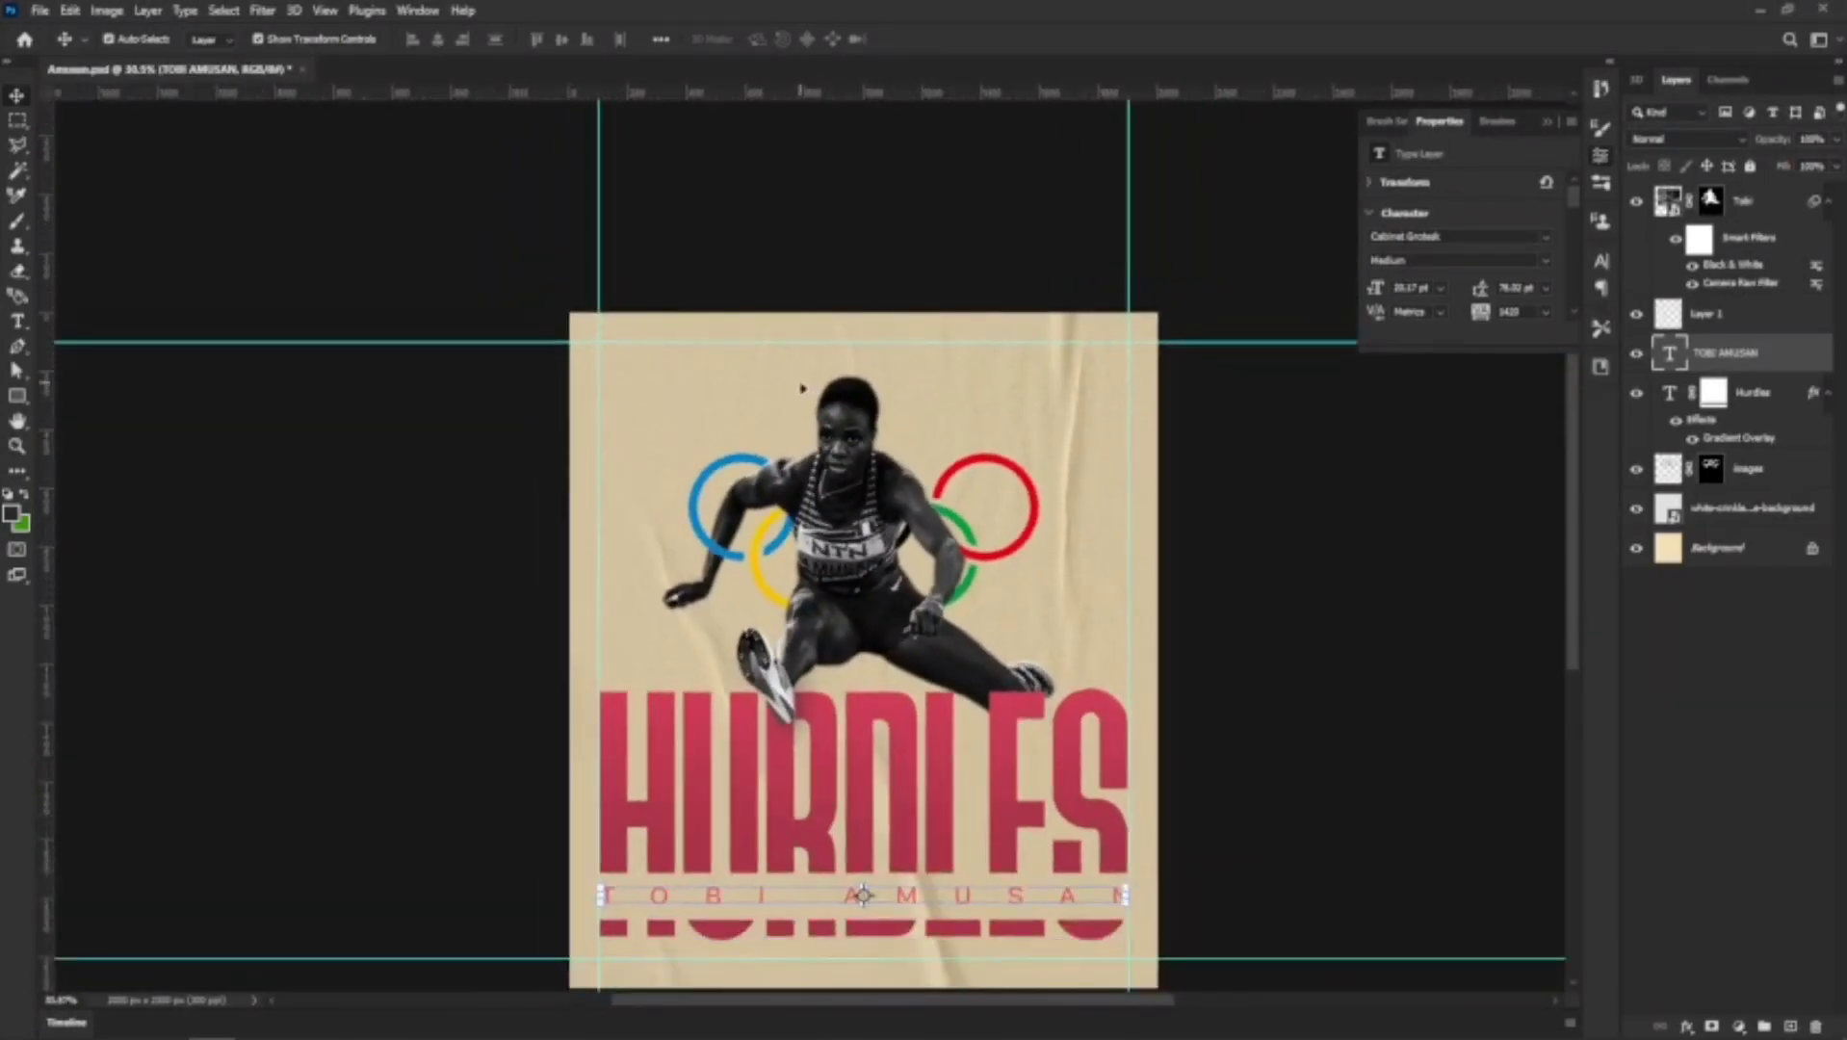
{"action": "scroll", "coordinate": [796, 378], "scroll_direction": "up", "scroll_amount": 1}
{"action": "scroll", "coordinate": [797, 378], "scroll_direction": "down", "scroll_amount": 2}
{"action": "scroll", "coordinate": [771, 326], "scroll_direction": "up", "scroll_amount": 4}
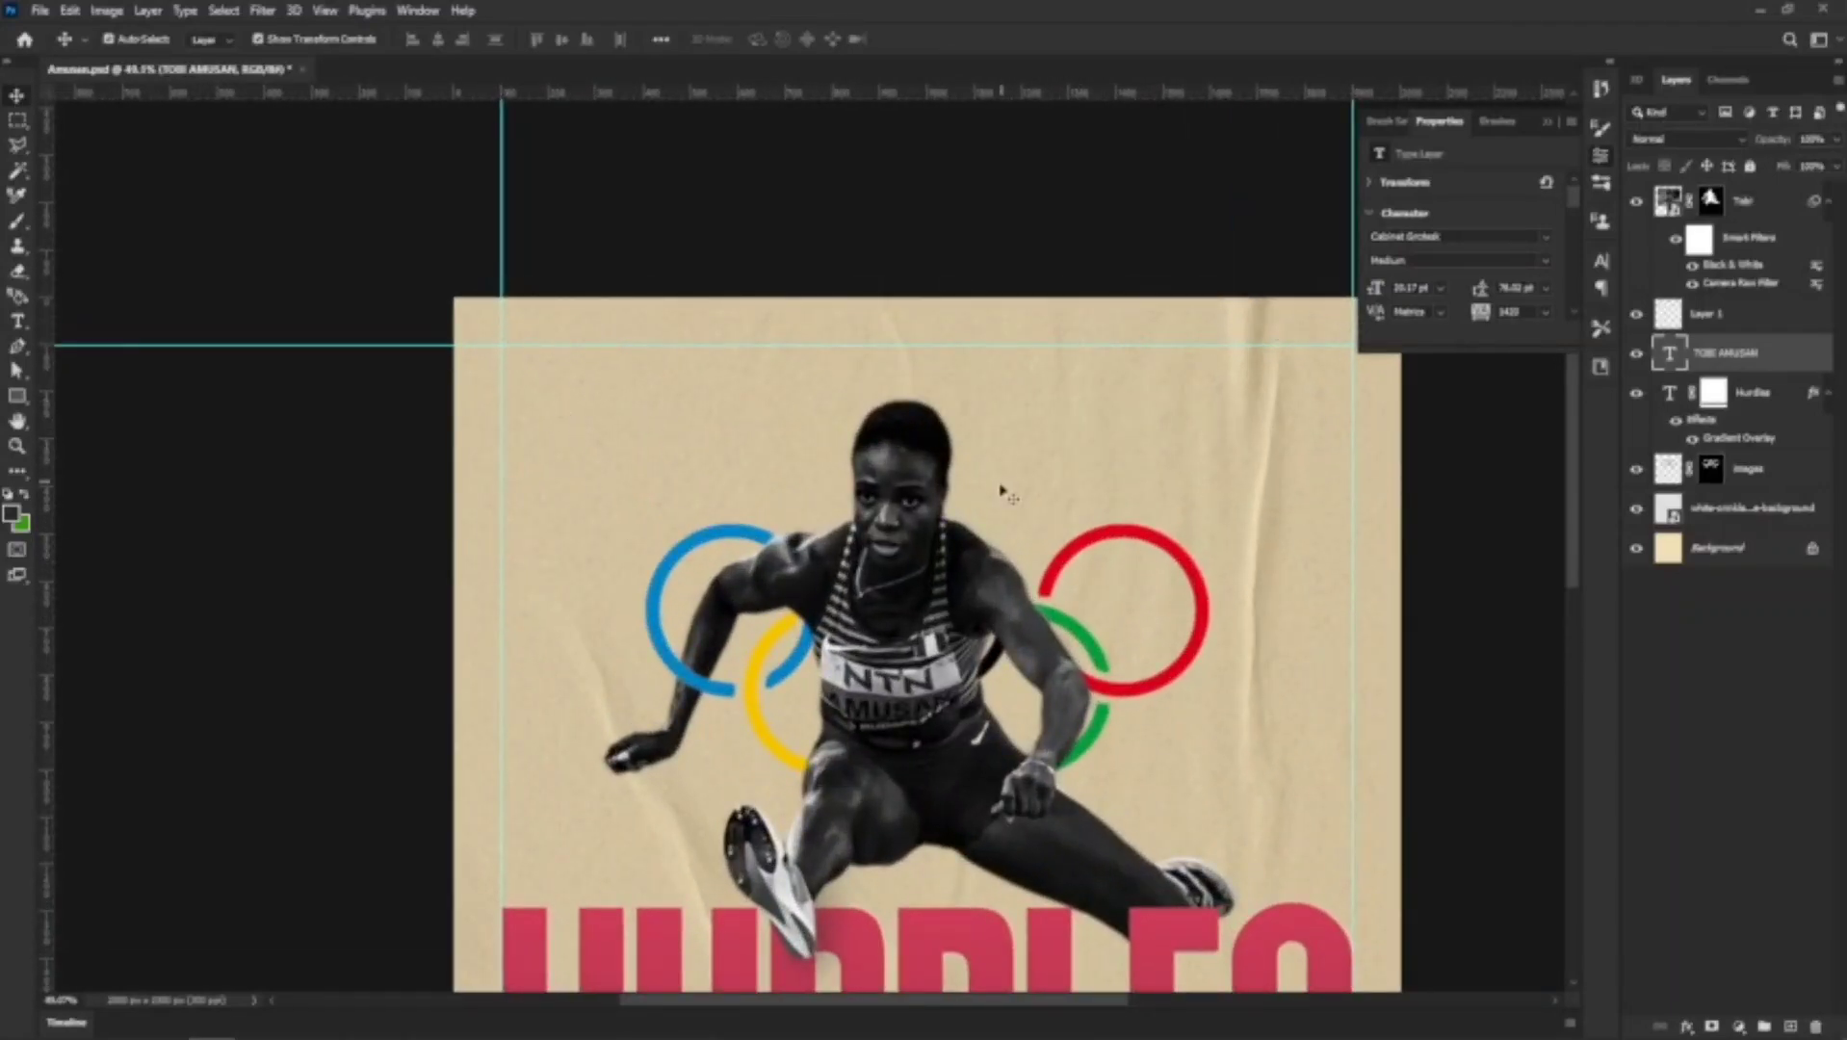
{"action": "scroll", "coordinate": [1001, 491], "scroll_direction": "down", "scroll_amount": 1}
{"action": "scroll", "coordinate": [1001, 491], "scroll_direction": "down", "scroll_amount": 2}
{"action": "scroll", "coordinate": [925, 414], "scroll_direction": "up", "scroll_amount": 2}
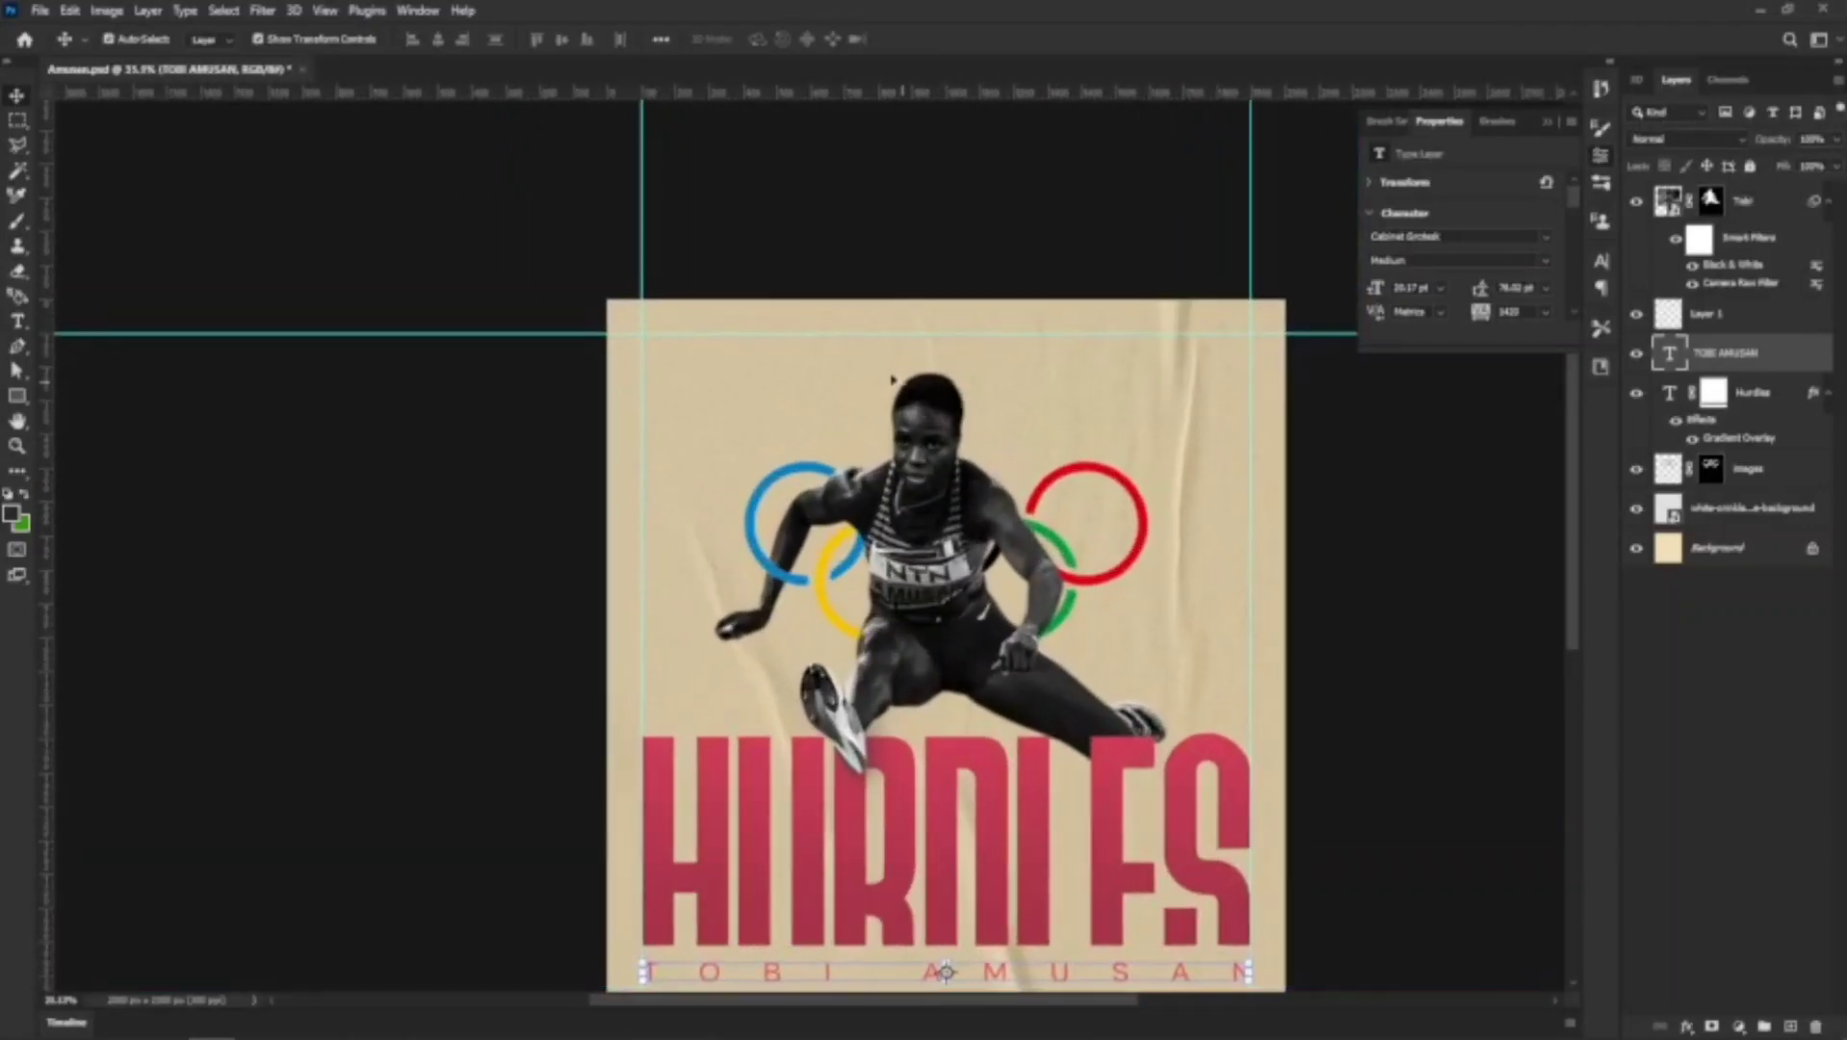
{"action": "scroll", "coordinate": [891, 380], "scroll_direction": "up", "scroll_amount": 2}
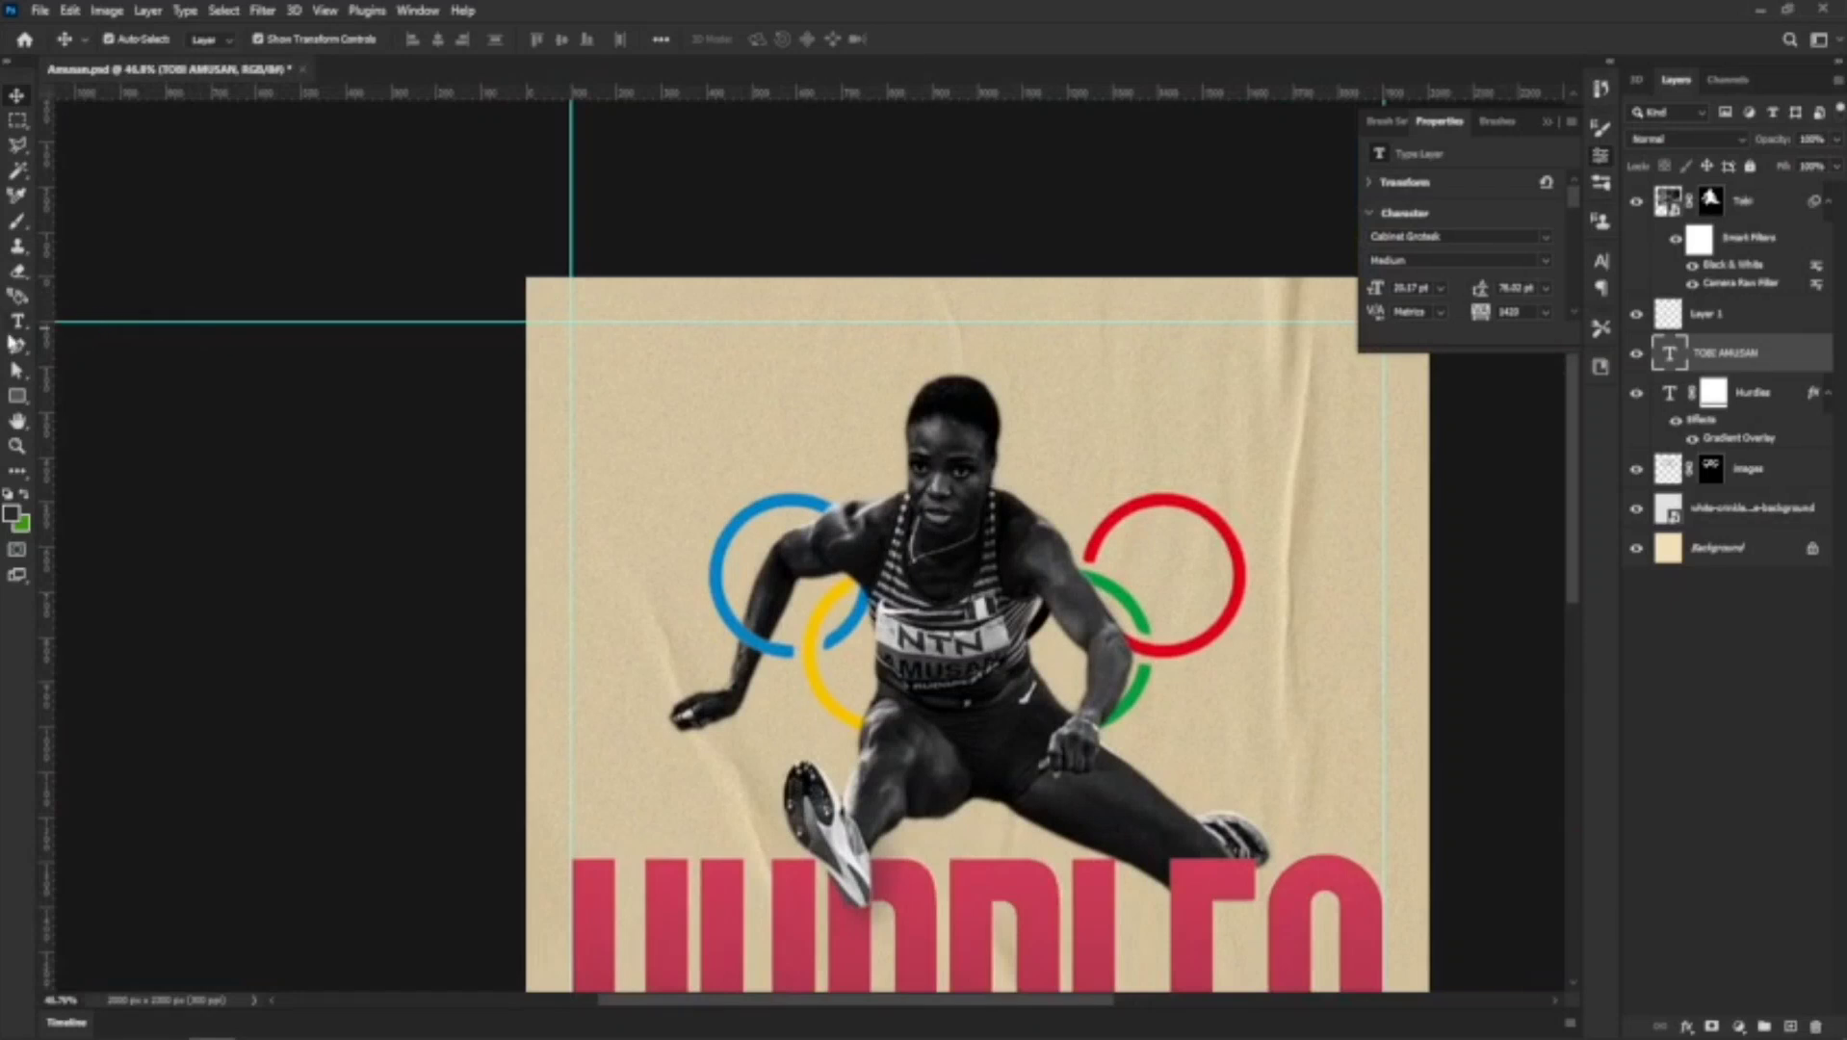
Copy the "Title - Hurdles" lines from Test.txt in Notepad and paste them as new text near the flier's upper-left guide corner
{"action": "left_click", "coordinate": [18, 326]}
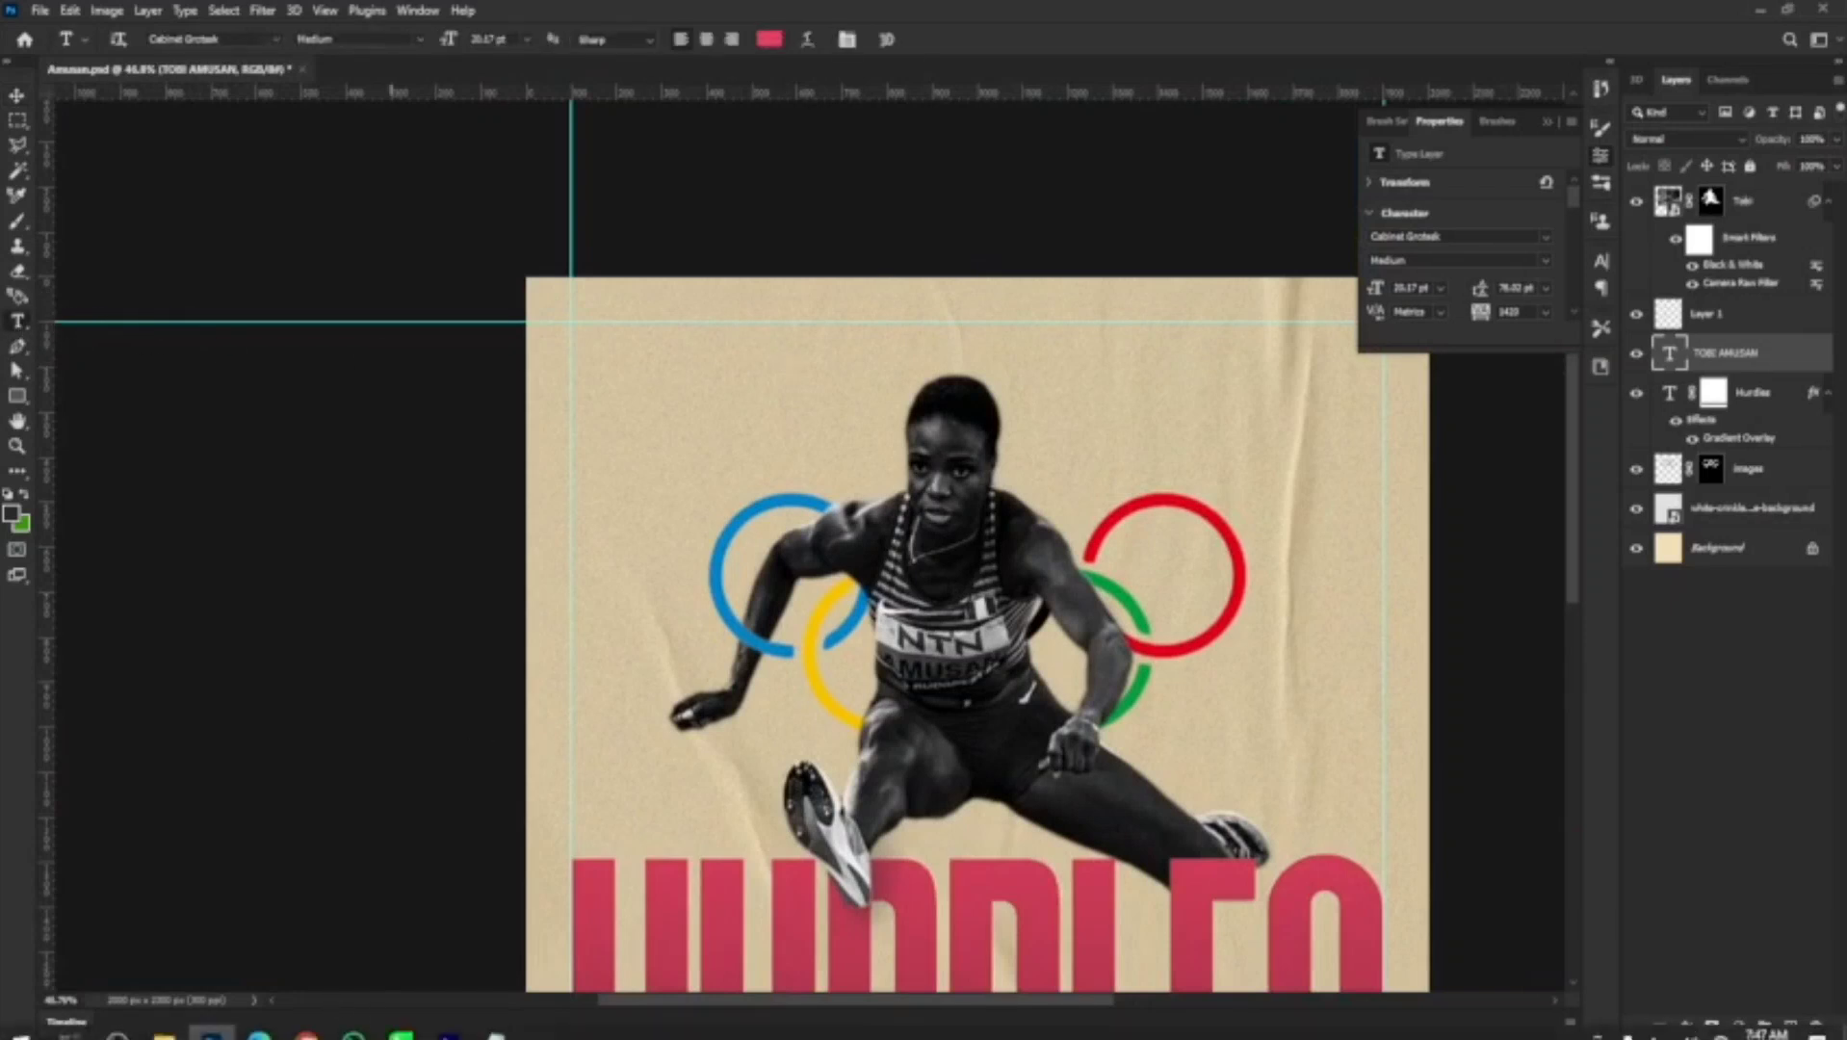
{"action": "left_click", "coordinate": [494, 1023]}
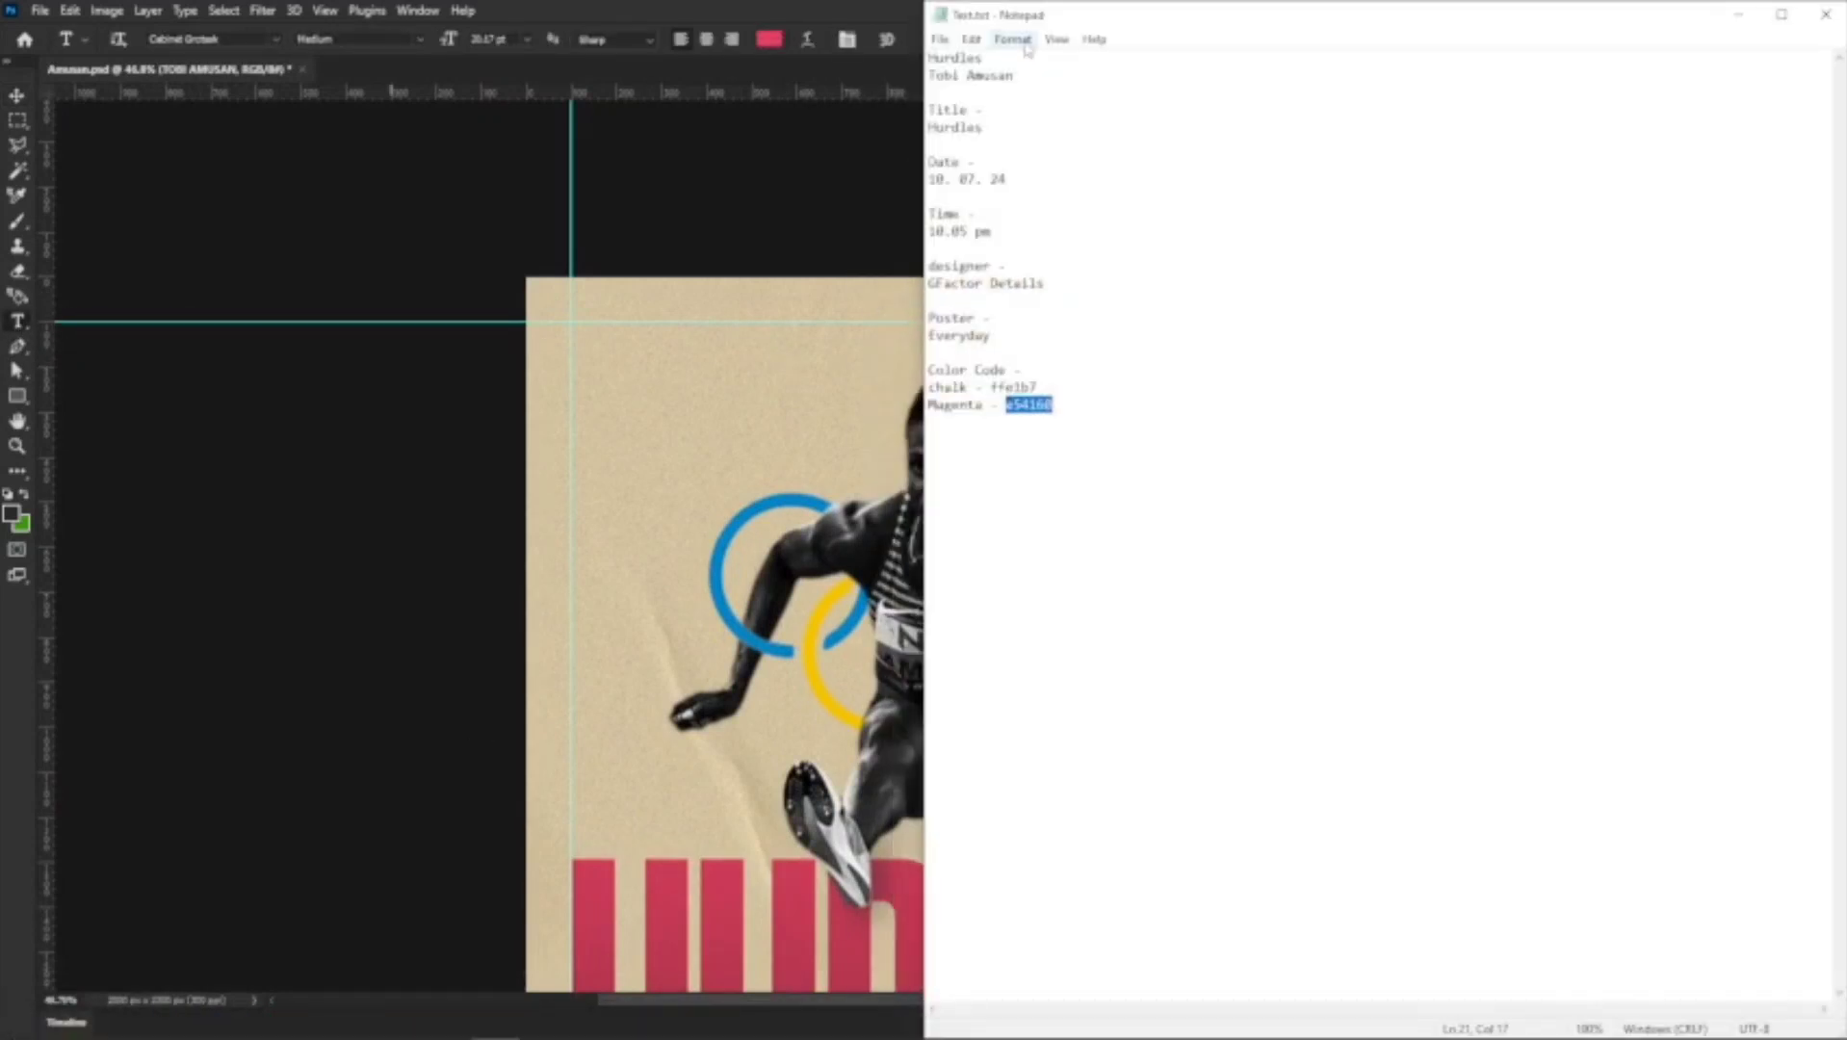
{"action": "left_click_drag", "start_coordinate": [1016, 75], "coordinate": [892, 69]}
{"action": "left_click_drag", "start_coordinate": [985, 128], "coordinate": [895, 105]}
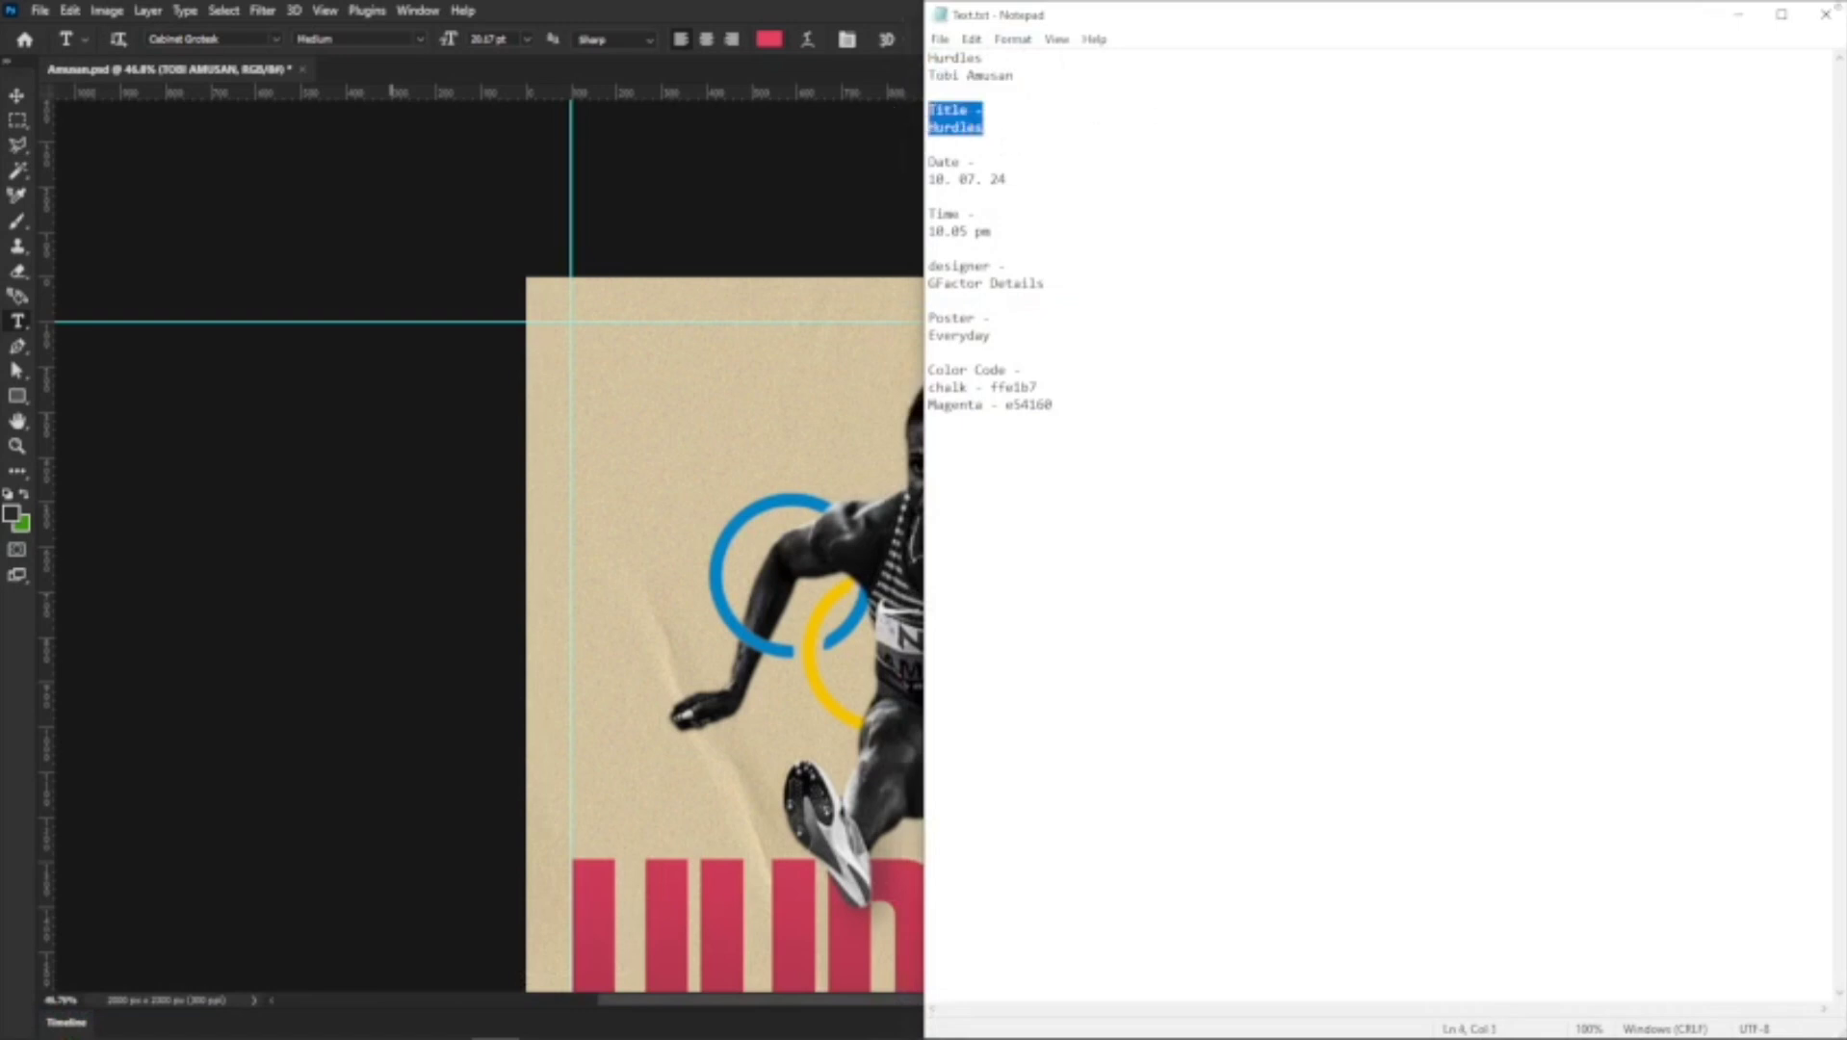
{"action": "left_click", "coordinate": [1739, 14]}
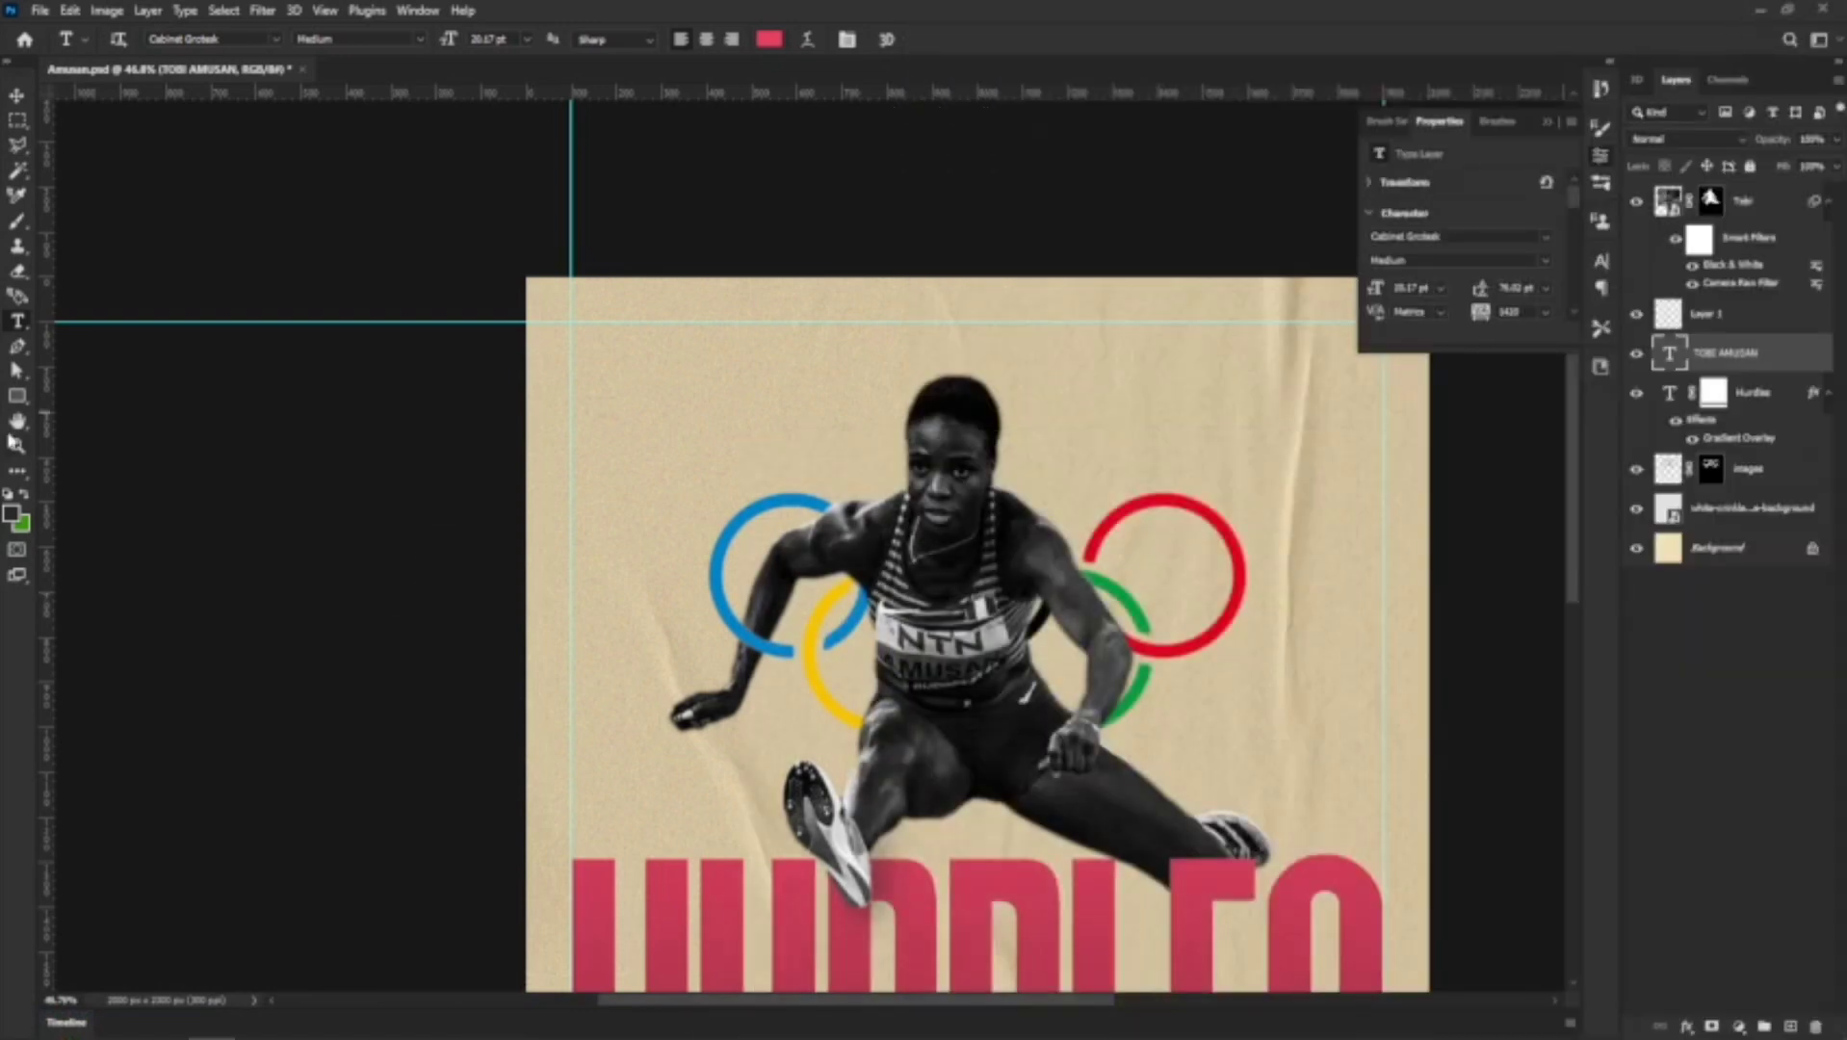
{"action": "left_click", "coordinate": [585, 344]}
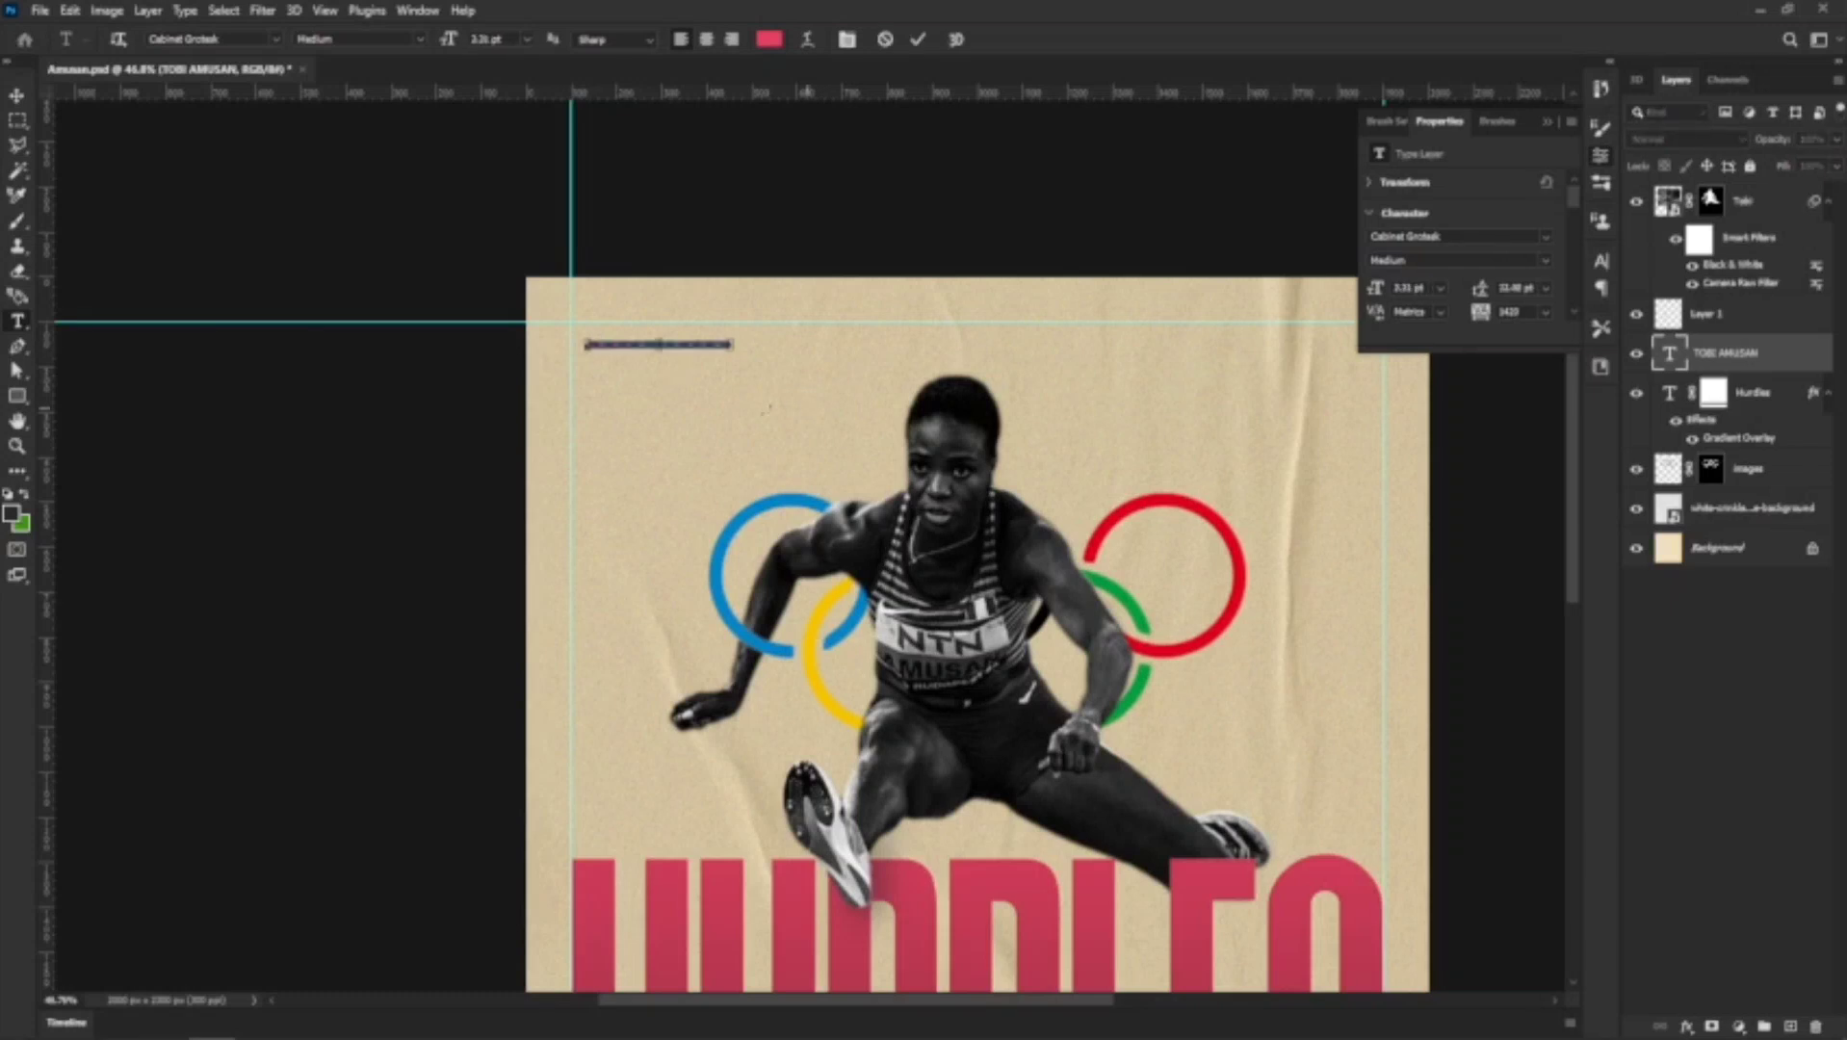
{"action": "key", "text": "ctrl+v"}
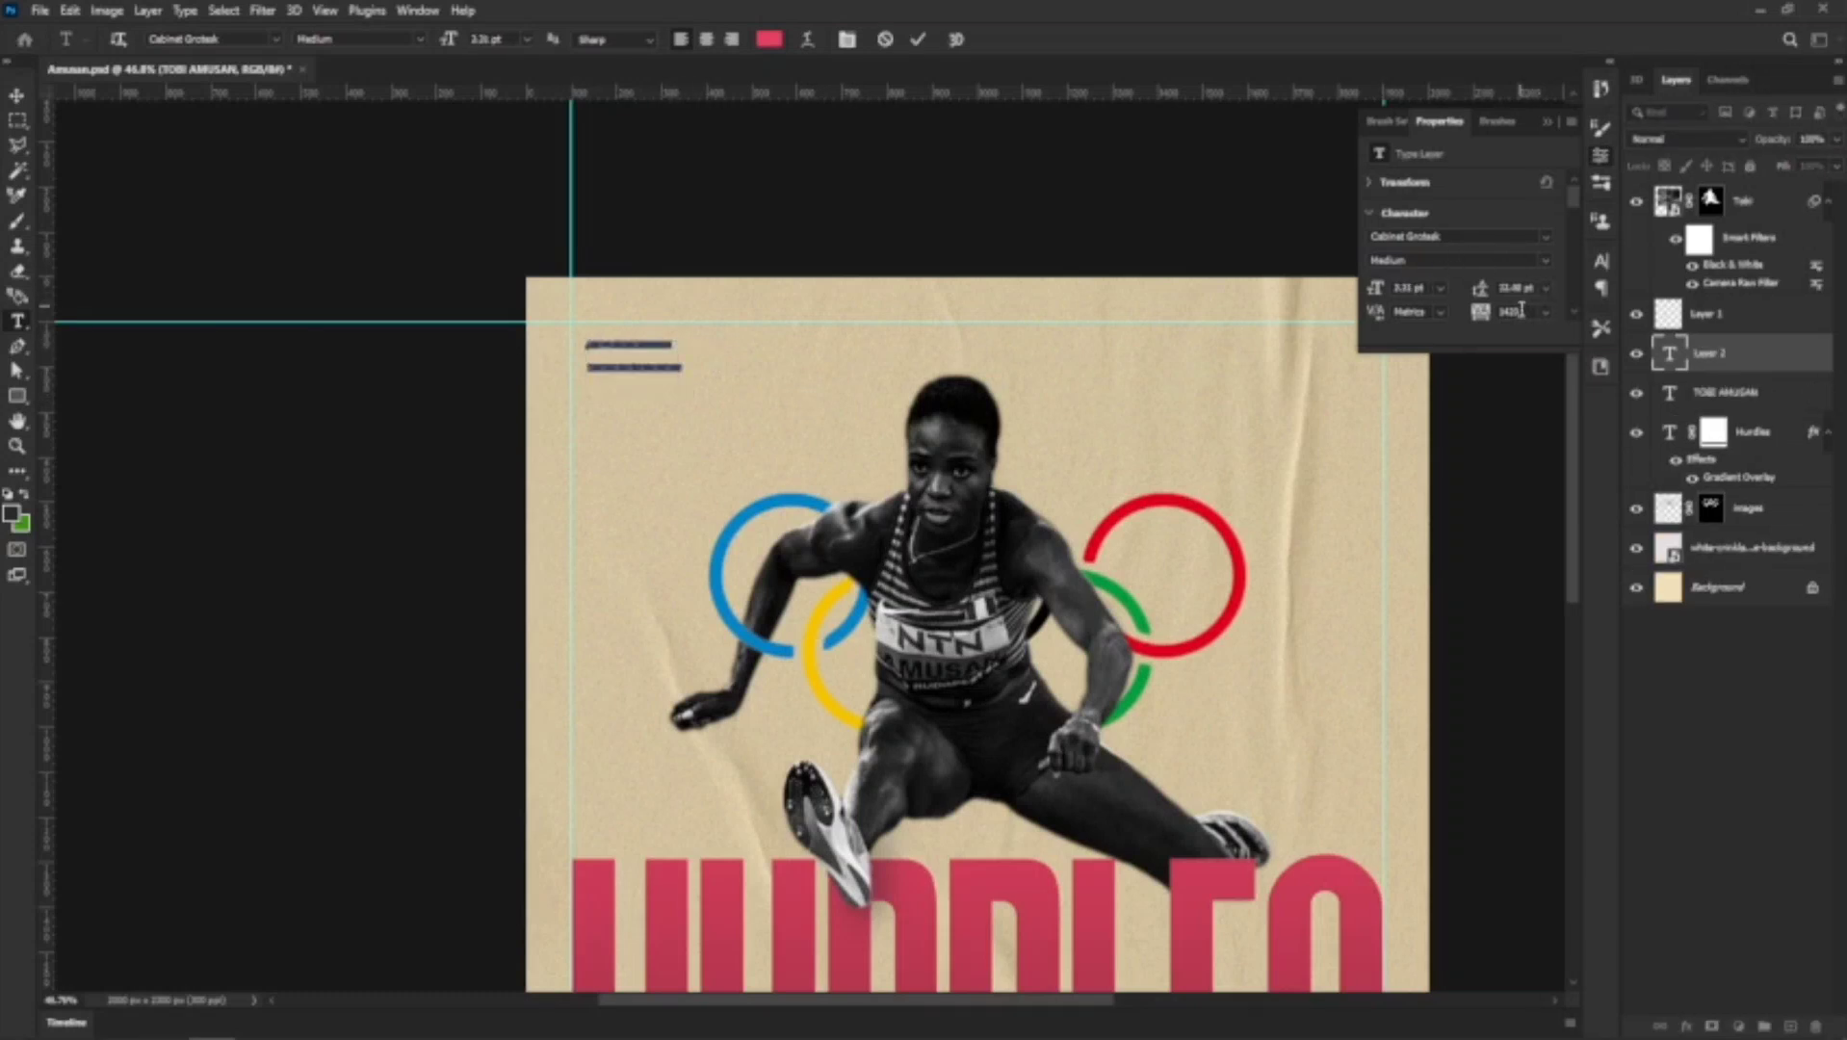
Set the pasted Title - Hurdles text's tracking to 0 and its size to 12 pt
{"action": "left_click", "coordinate": [1522, 309]}
{"action": "key", "text": "Return"}
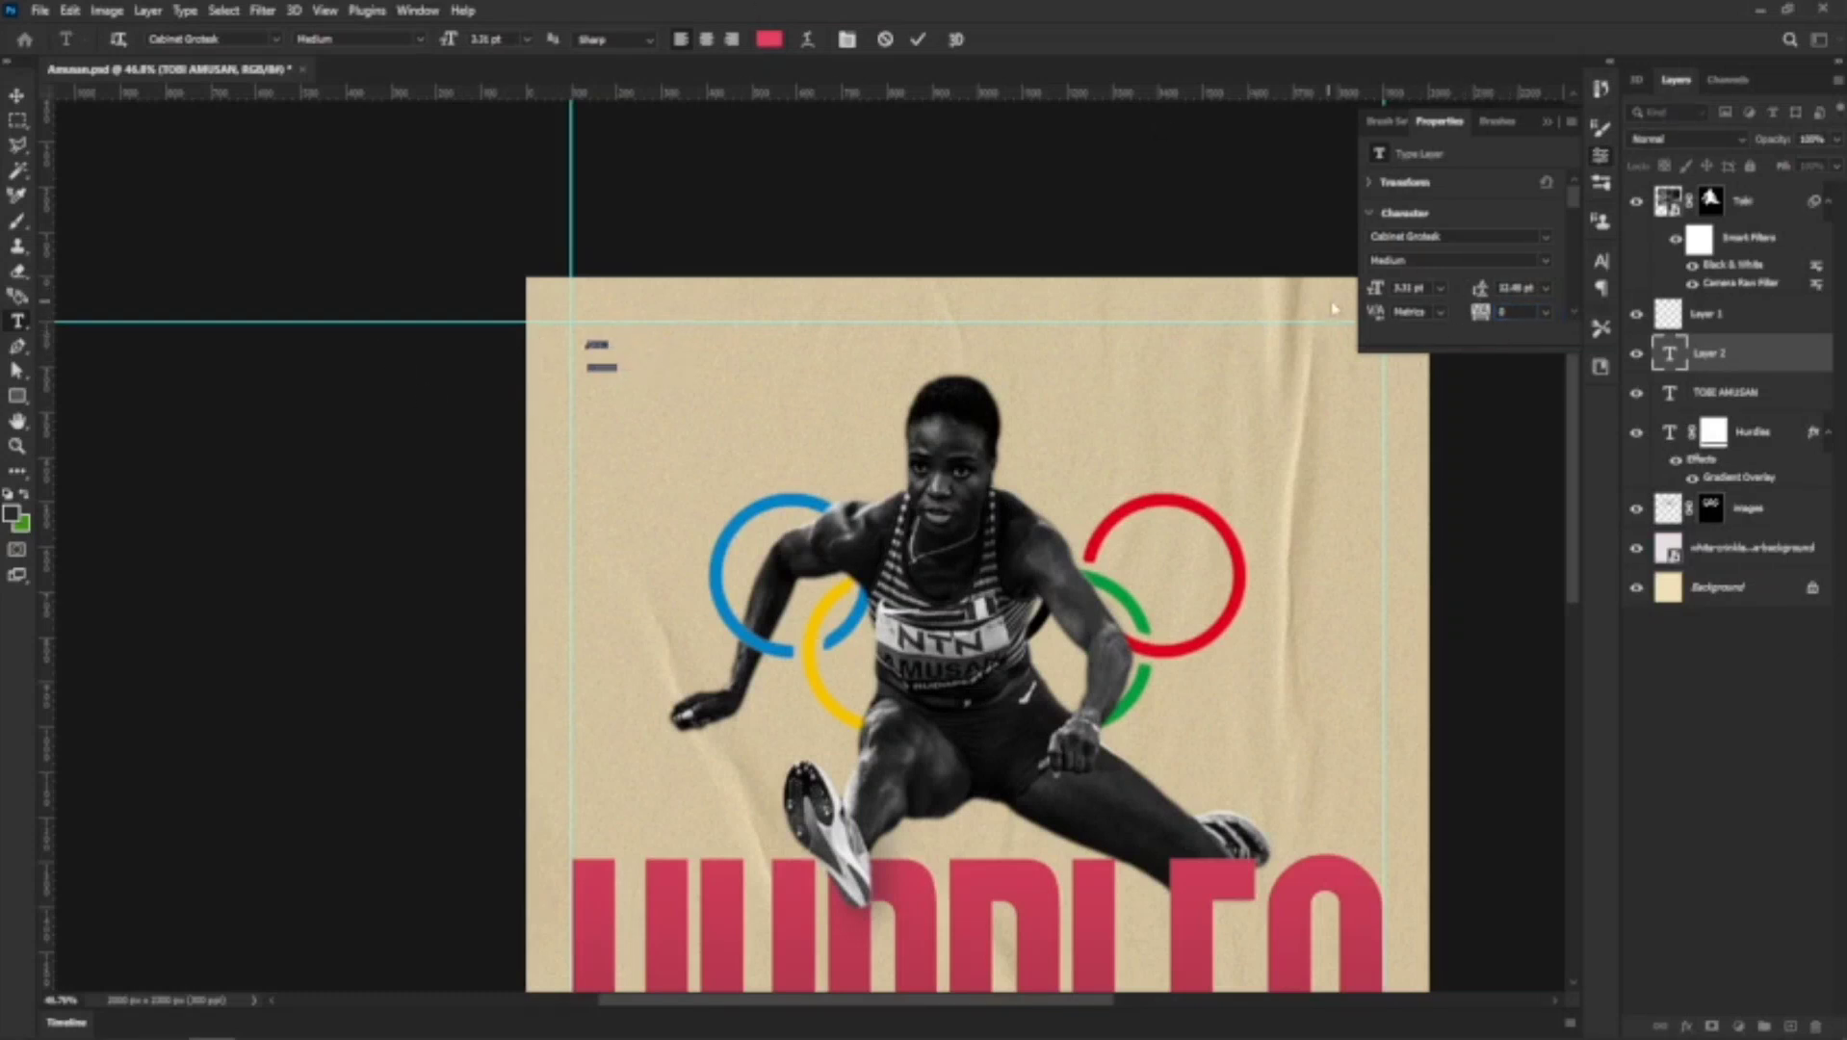
{"action": "left_click_drag", "start_coordinate": [1401, 289], "coordinate": [1385, 297]}
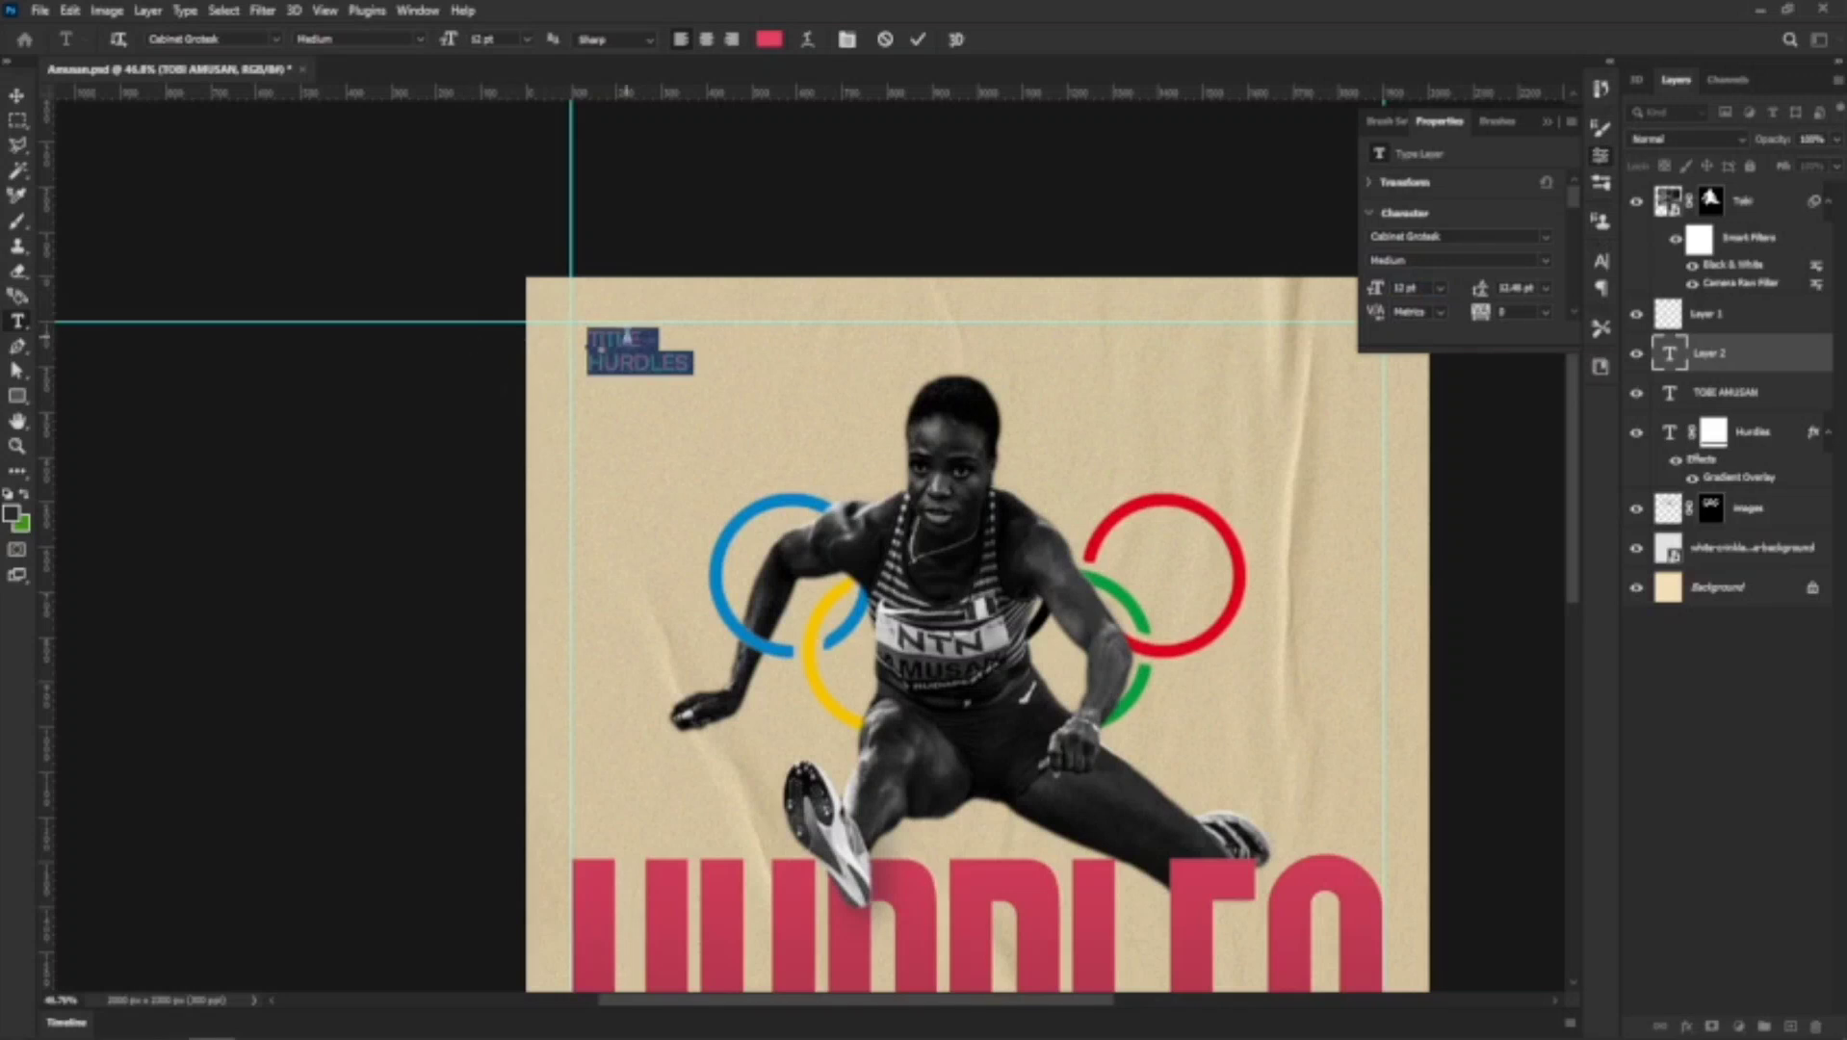
Turn off All Caps for both lines of the Title - Hurdles text
{"action": "scroll", "coordinate": [622, 337], "scroll_direction": "up", "scroll_amount": 3}
{"action": "left_click", "coordinate": [627, 338]}
{"action": "left_click_drag", "start_coordinate": [685, 337], "coordinate": [567, 343]}
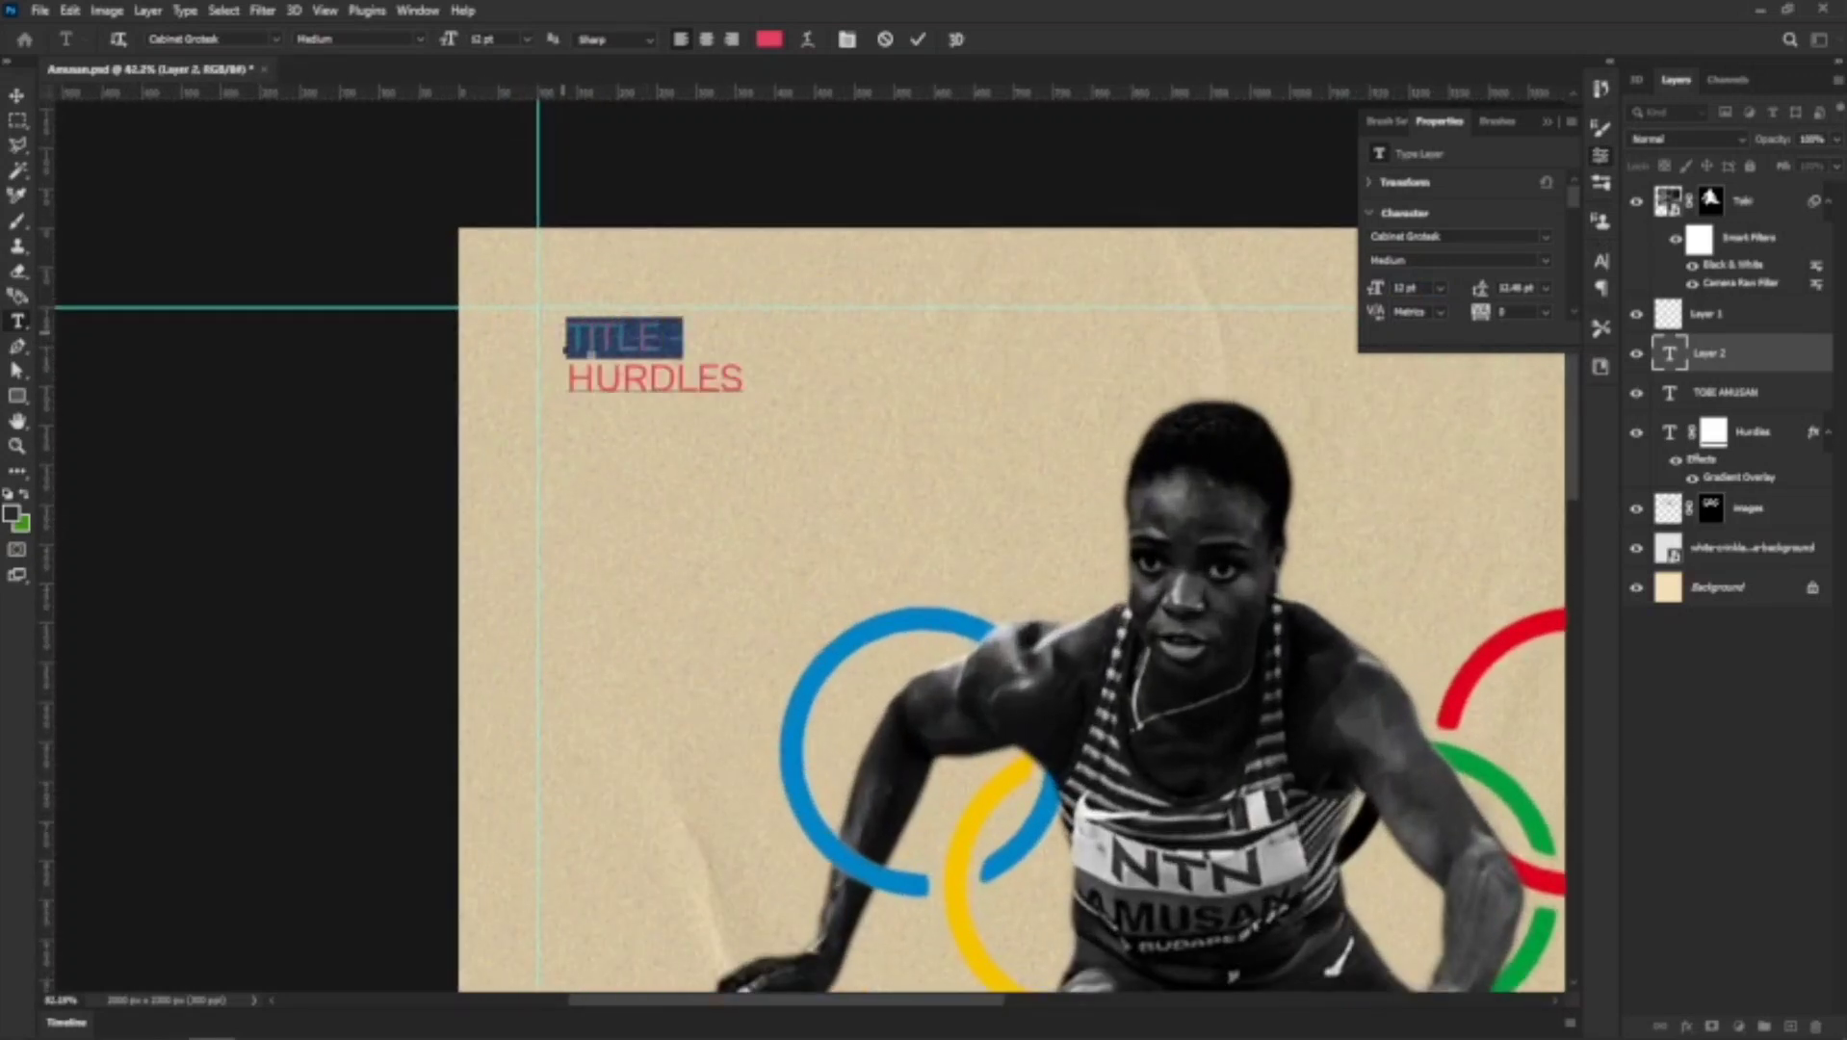
{"action": "key", "text": "ctrl+a"}
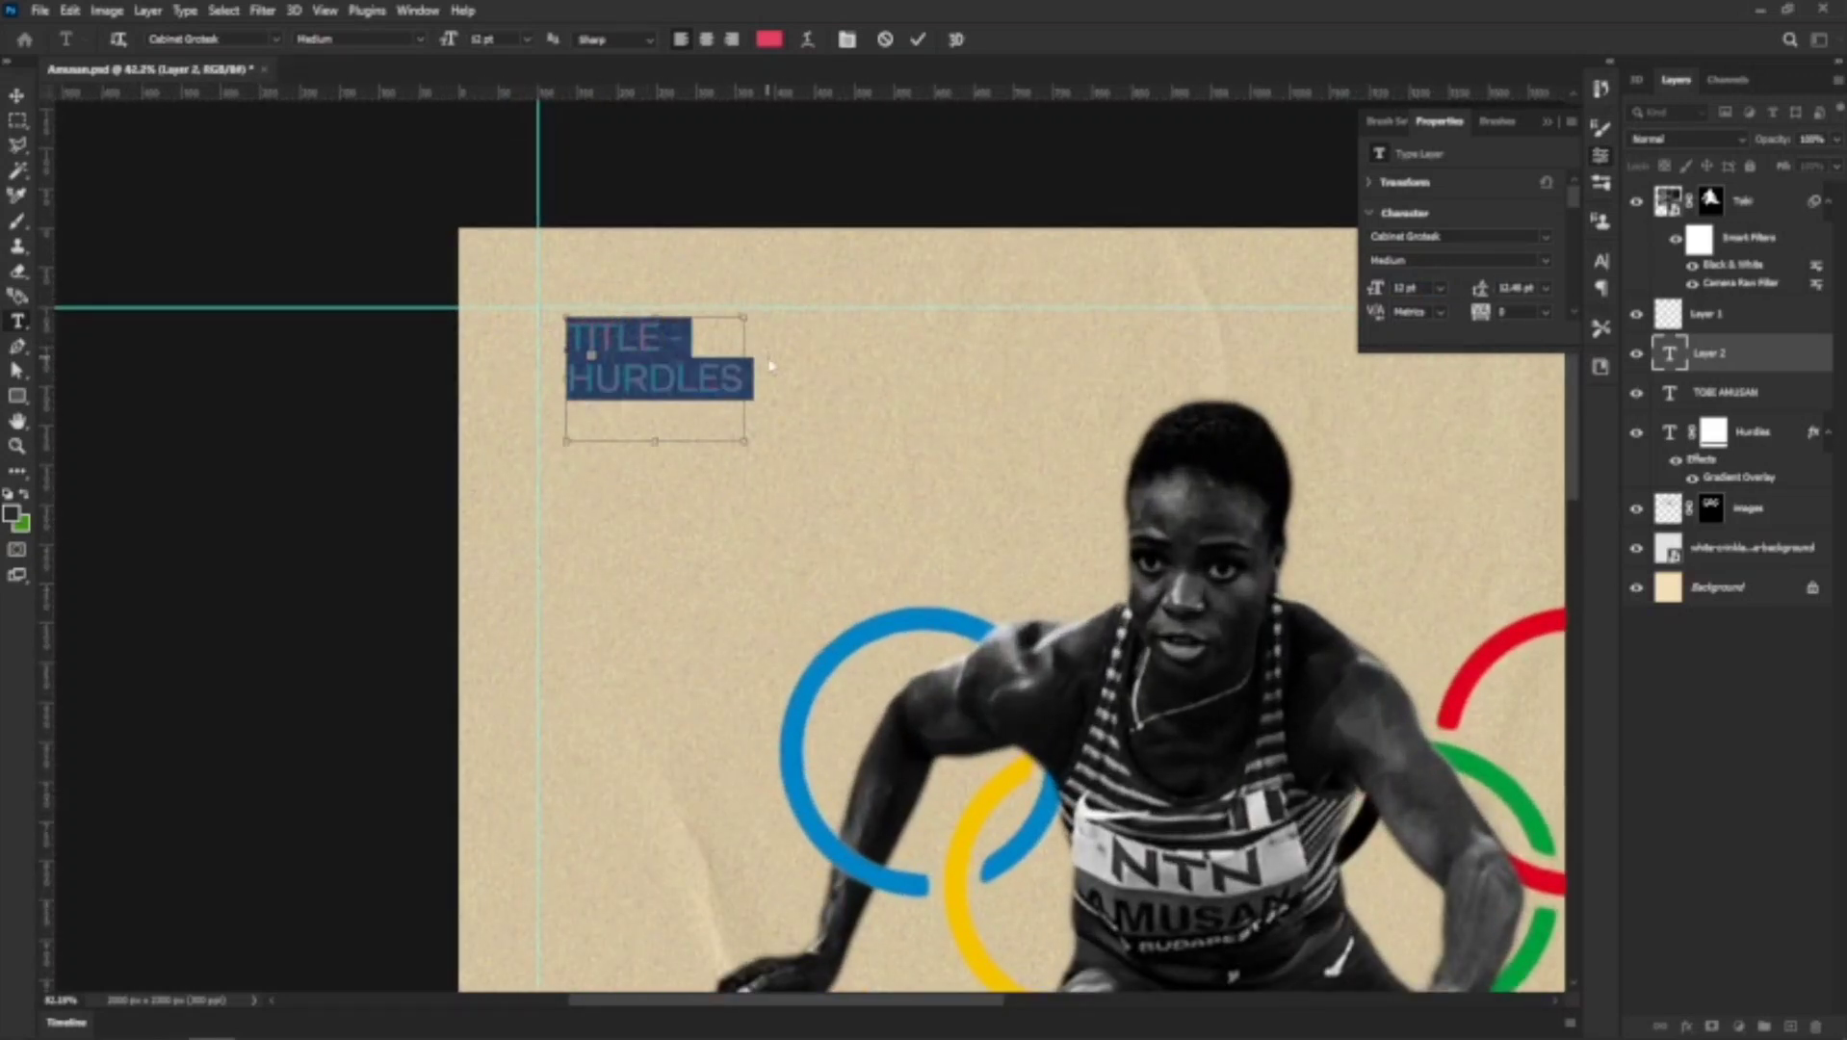
{"action": "key", "text": "ctrl+shift+k"}
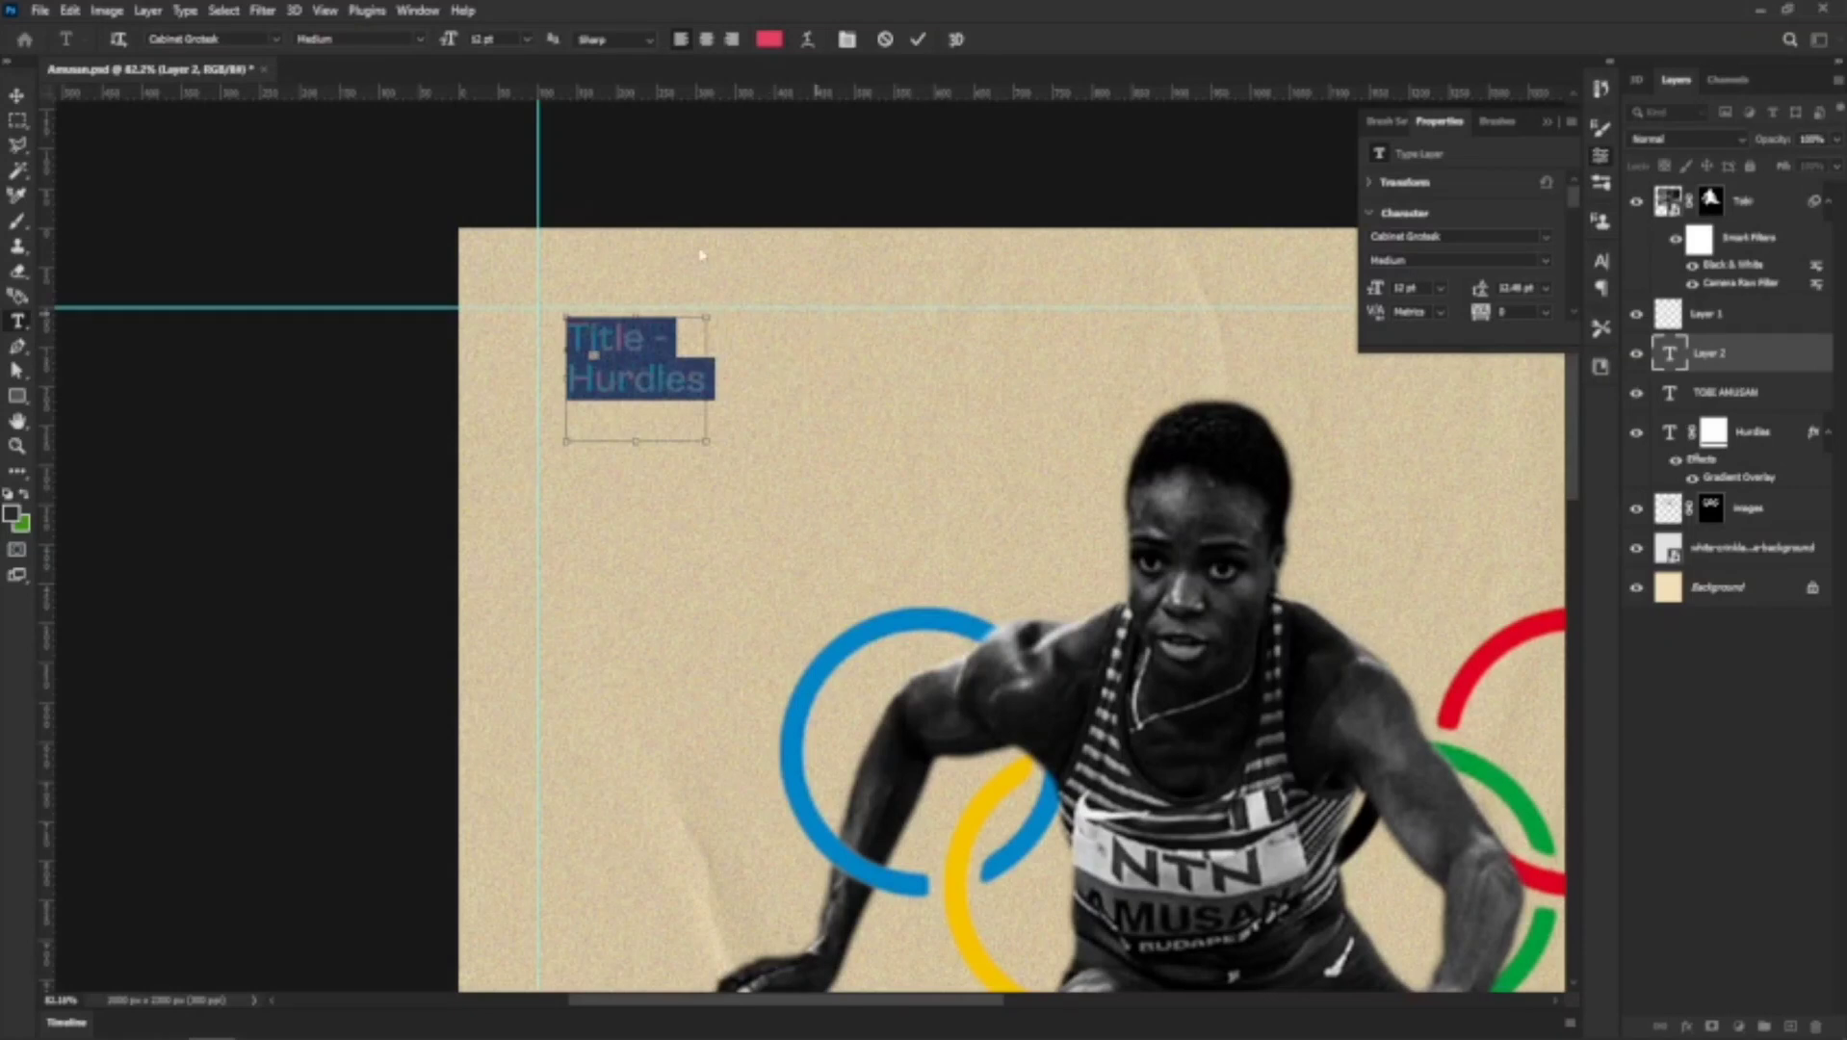
Change the "Title -" line's font weight to Bold
{"action": "left_click", "coordinate": [666, 339]}
{"action": "left_click_drag", "start_coordinate": [666, 339], "coordinate": [566, 341]}
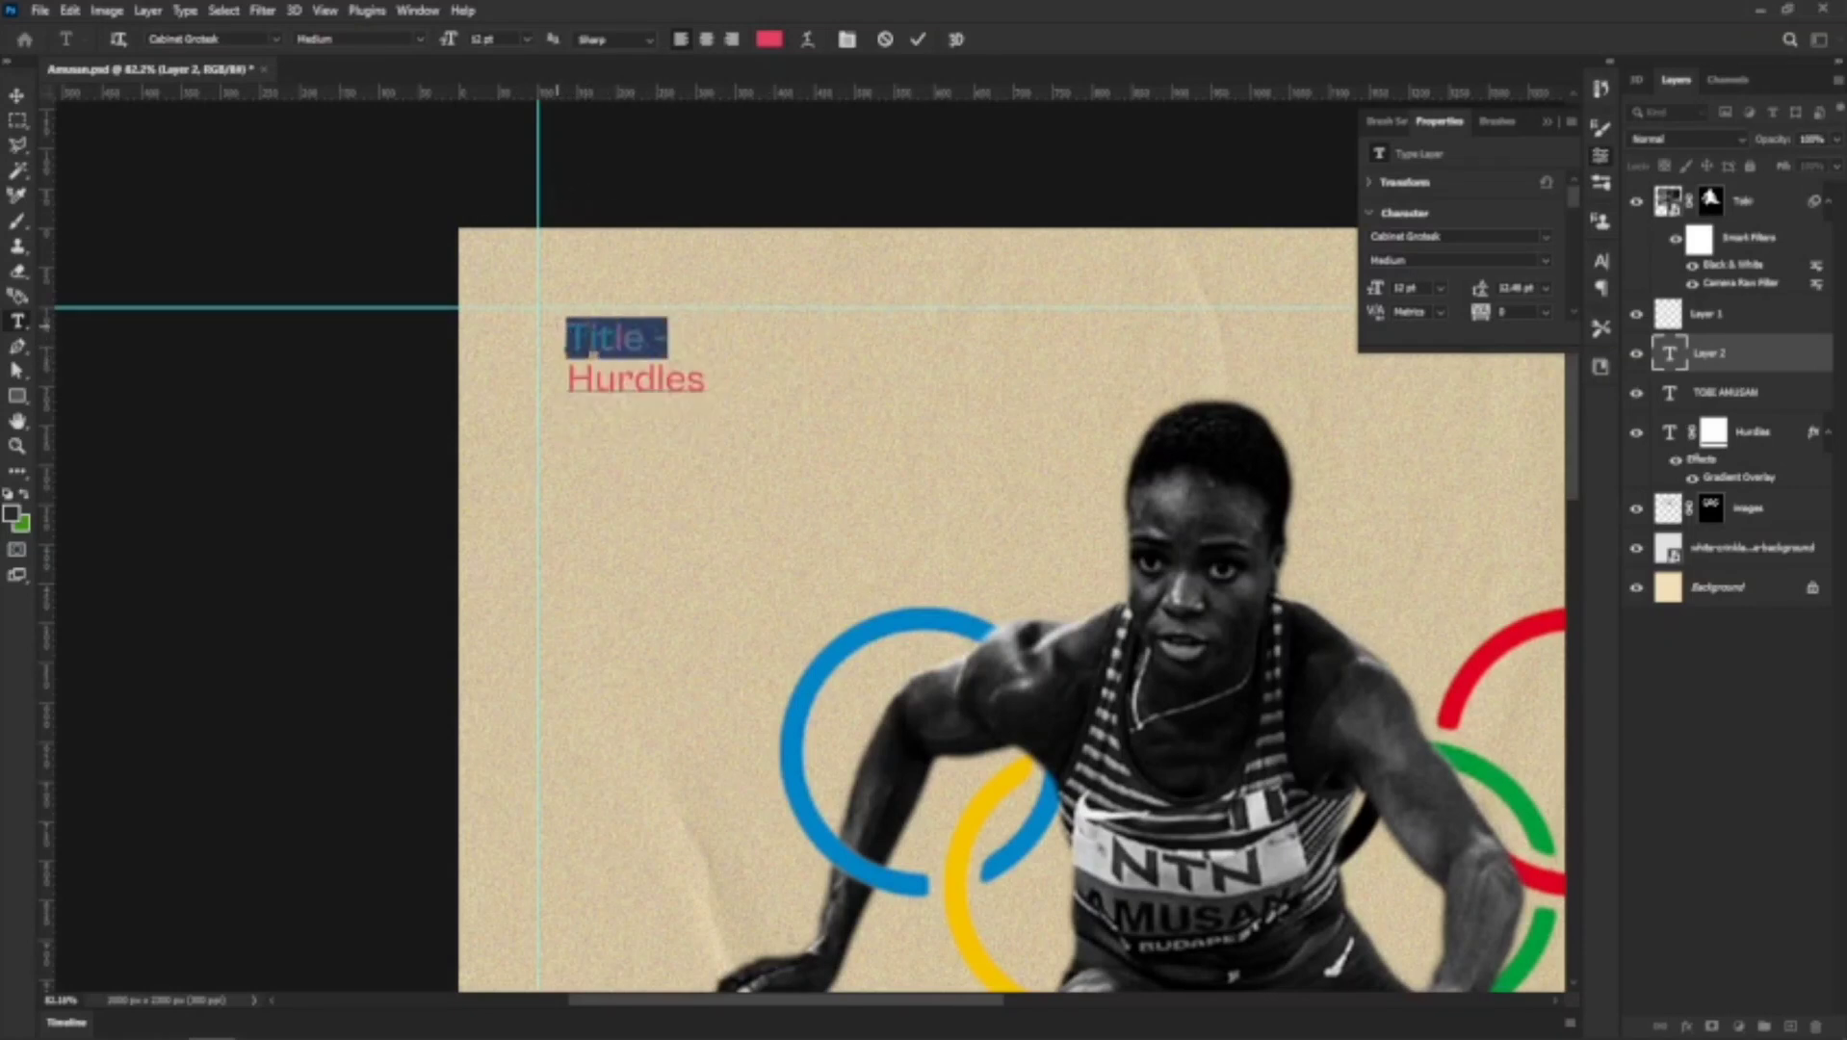
{"action": "left_click", "coordinate": [1545, 270]}
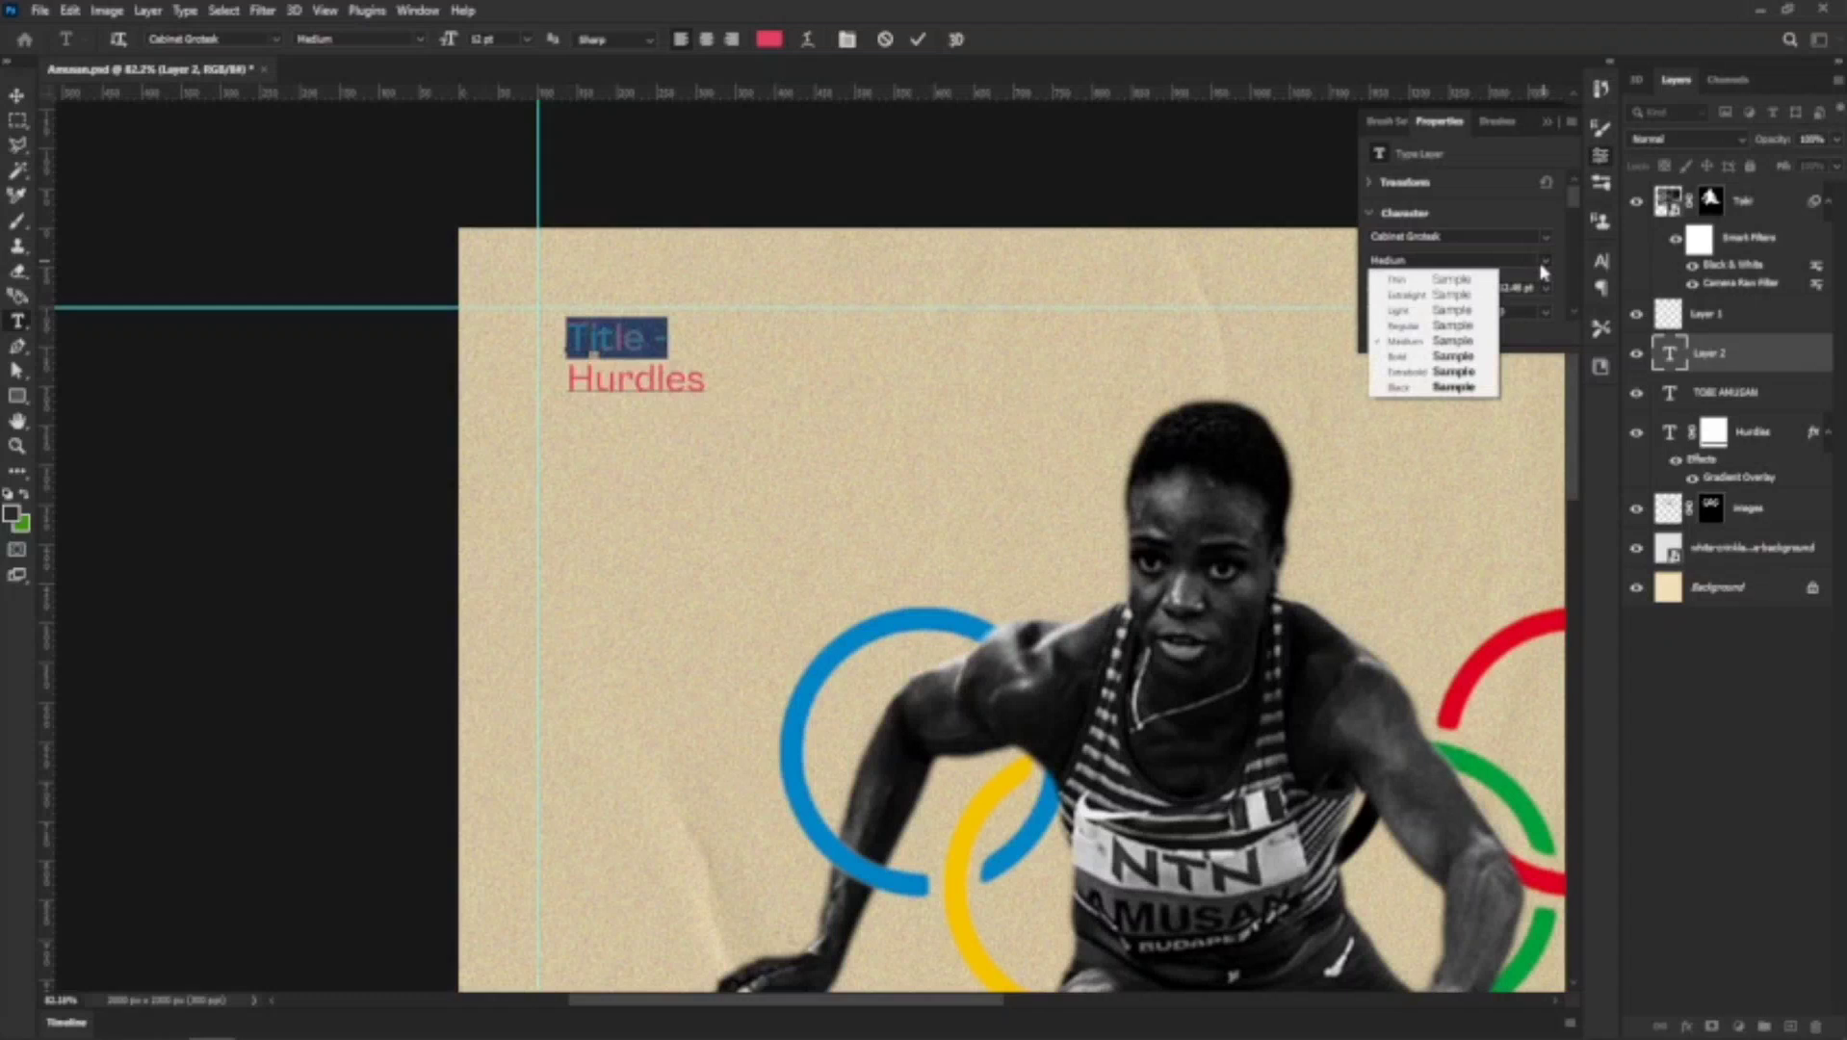
{"action": "left_click", "coordinate": [1469, 362]}
{"action": "left_click", "coordinate": [568, 373]}
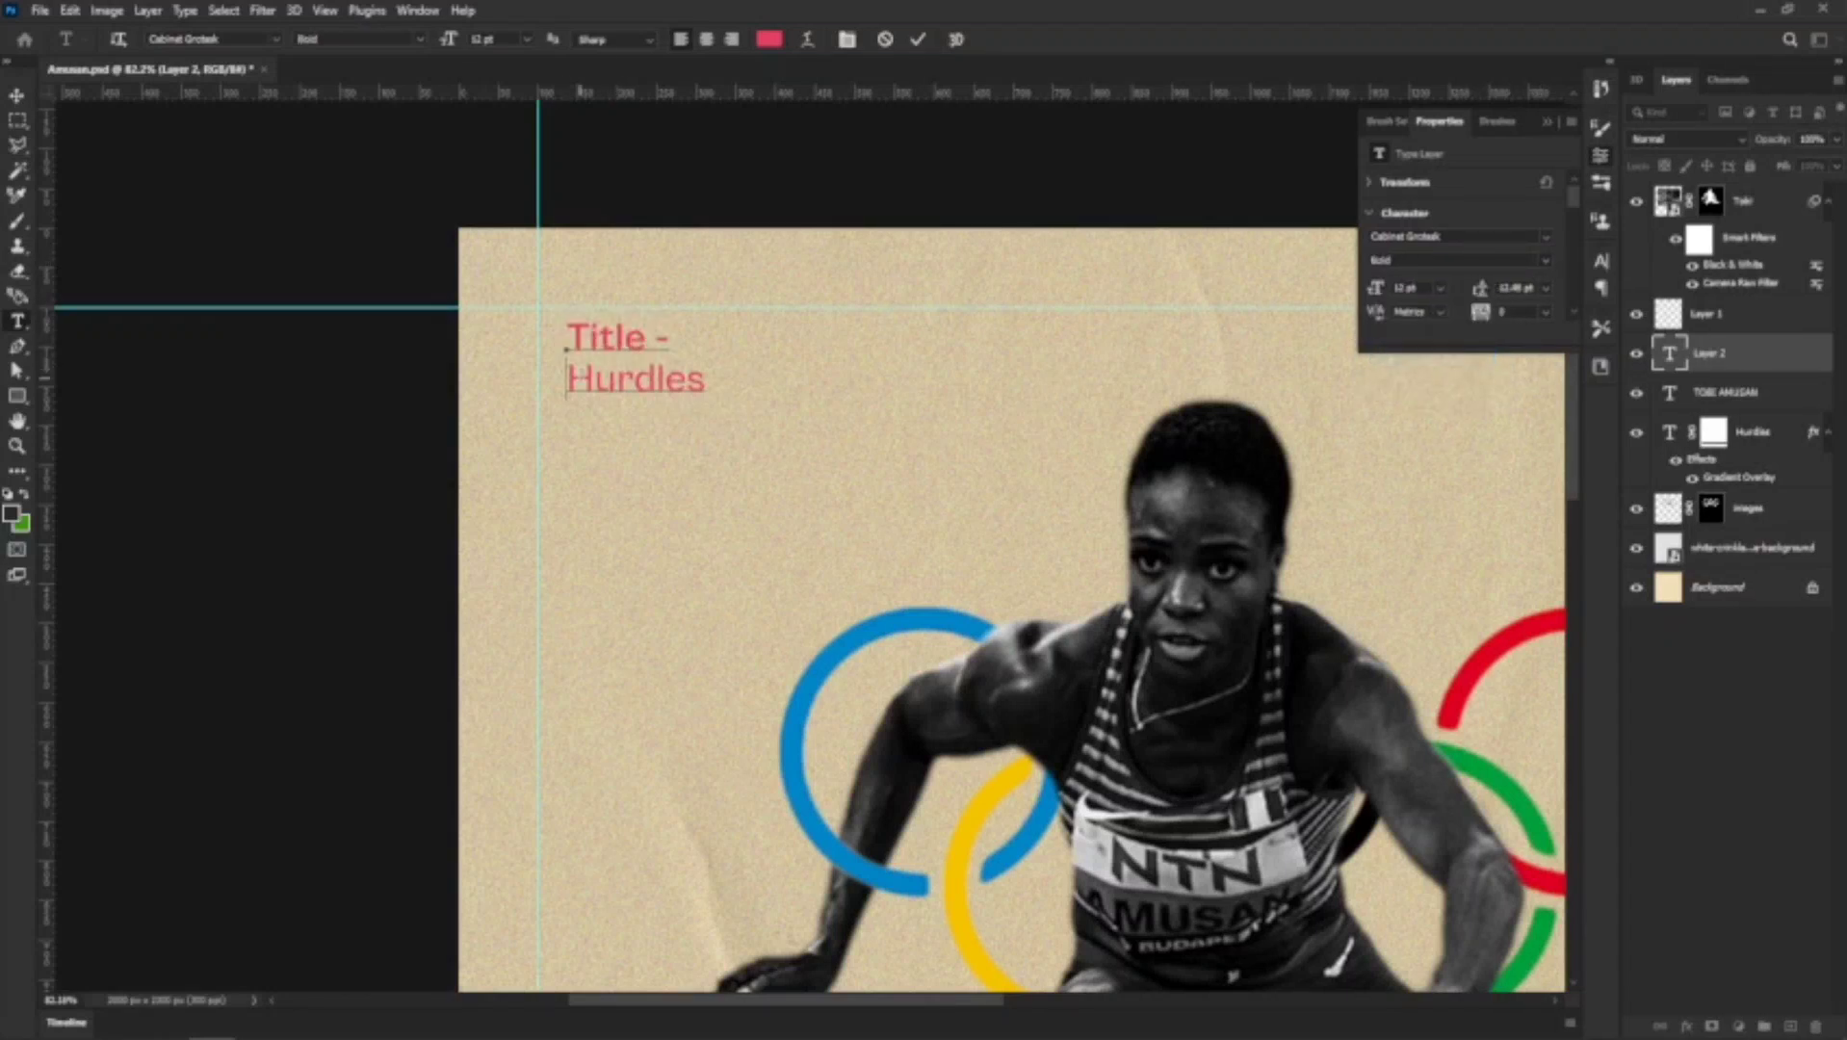
Apply the Medium weight to the "Hurdles" line beneath the title label and finish editing the text
{"action": "left_click_drag", "start_coordinate": [568, 377], "coordinate": [707, 379]}
{"action": "scroll", "coordinate": [674, 380], "scroll_direction": "right", "scroll_amount": 2}
{"action": "left_click", "coordinate": [568, 377]}
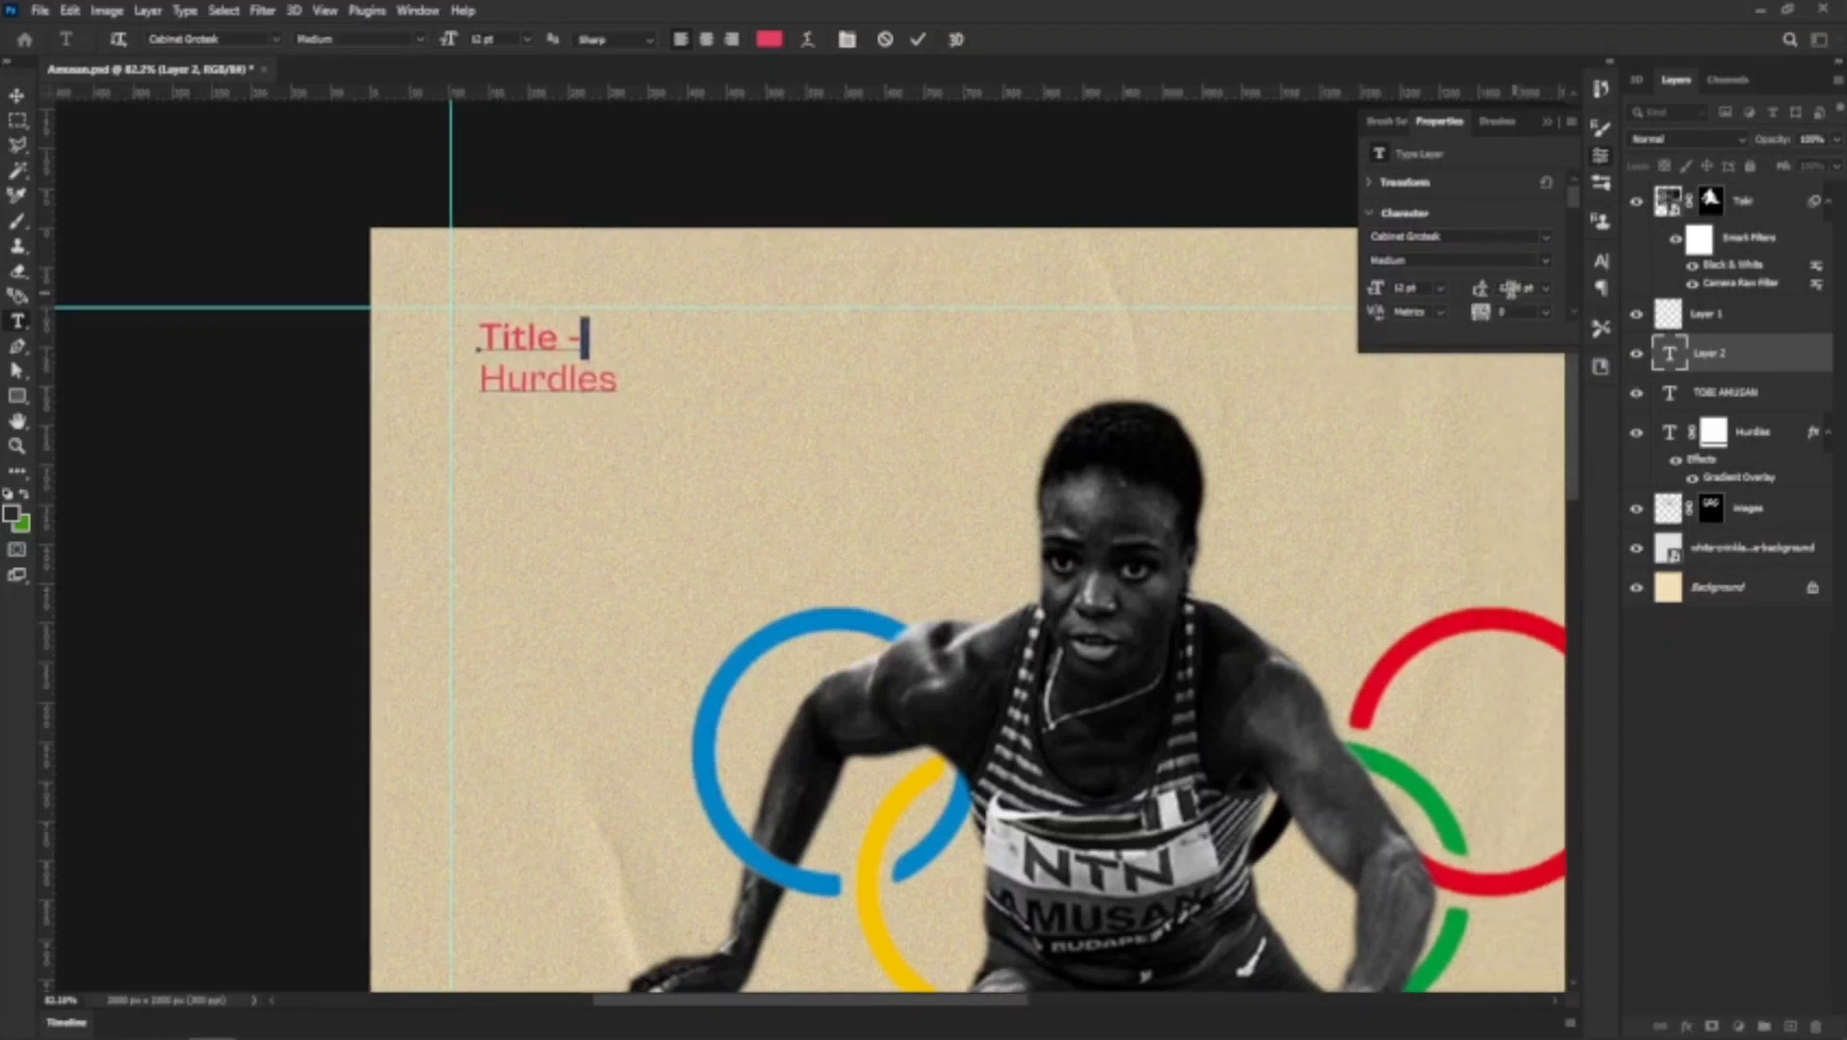
{"action": "left_click_drag", "start_coordinate": [568, 377], "coordinate": [618, 380]}
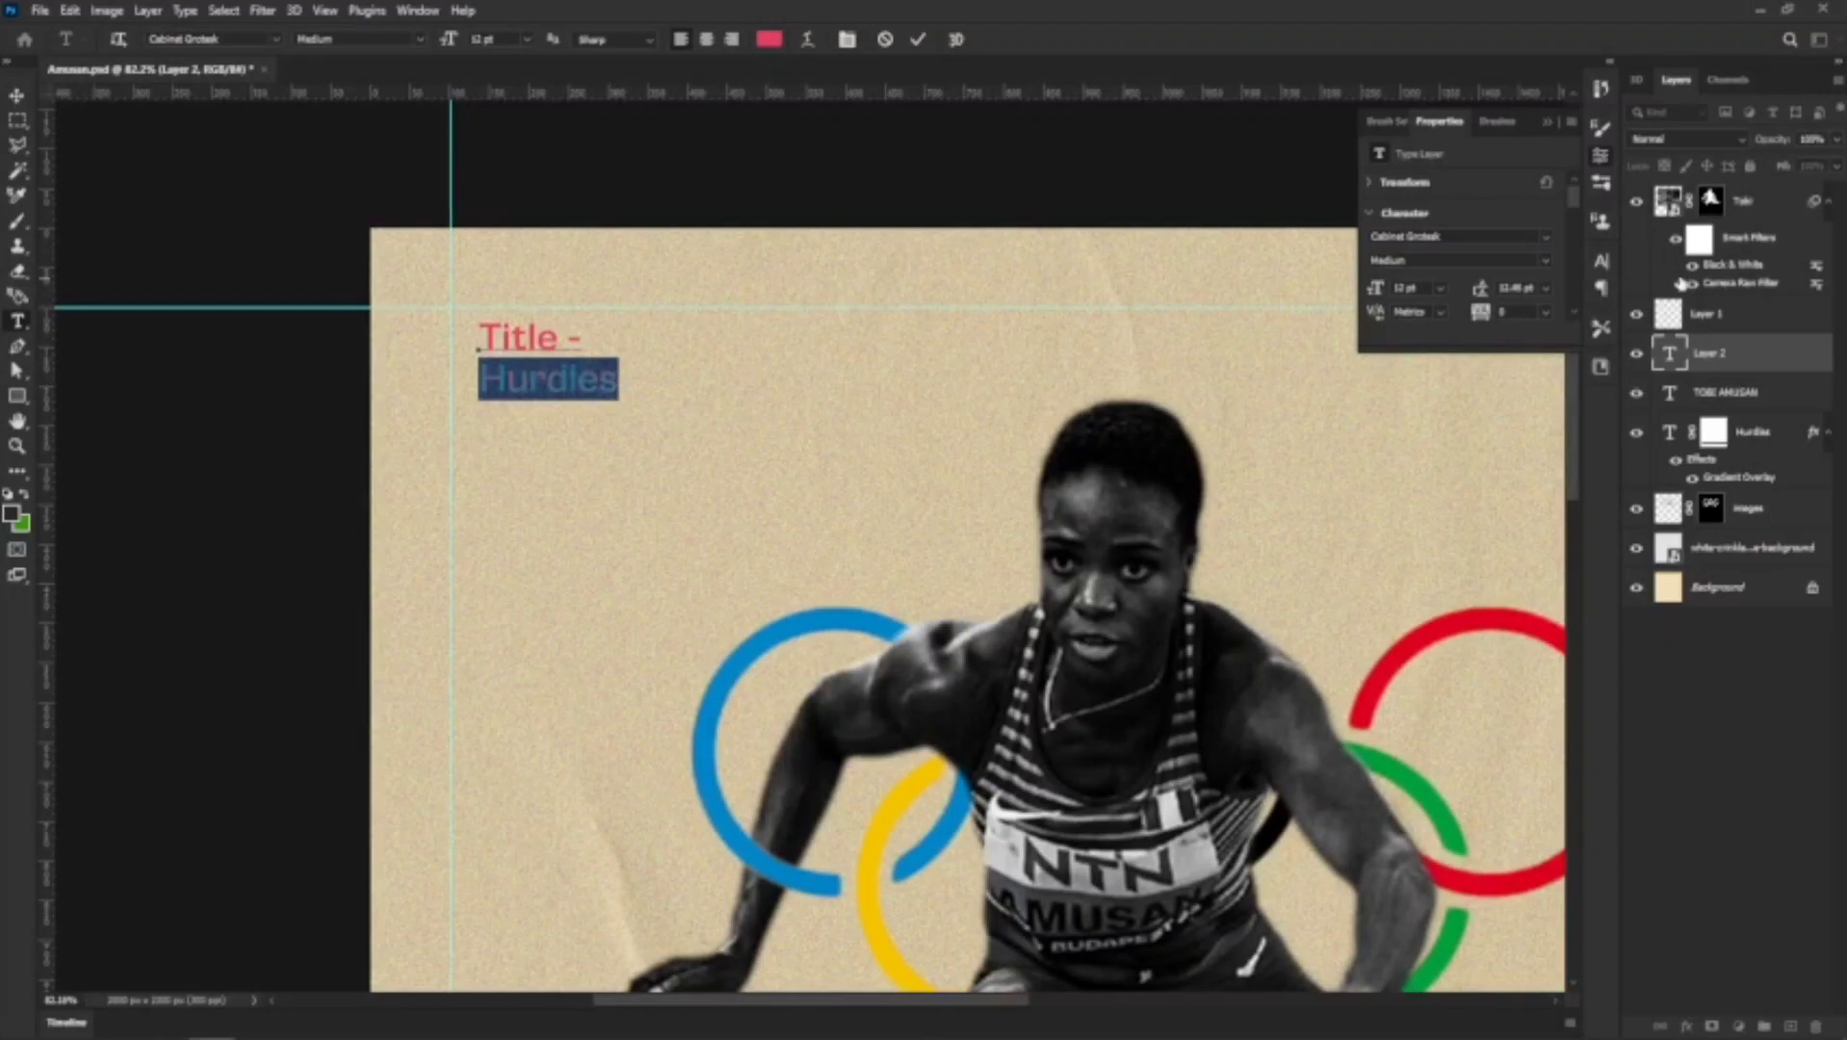
{"action": "left_click", "coordinate": [1545, 268]}
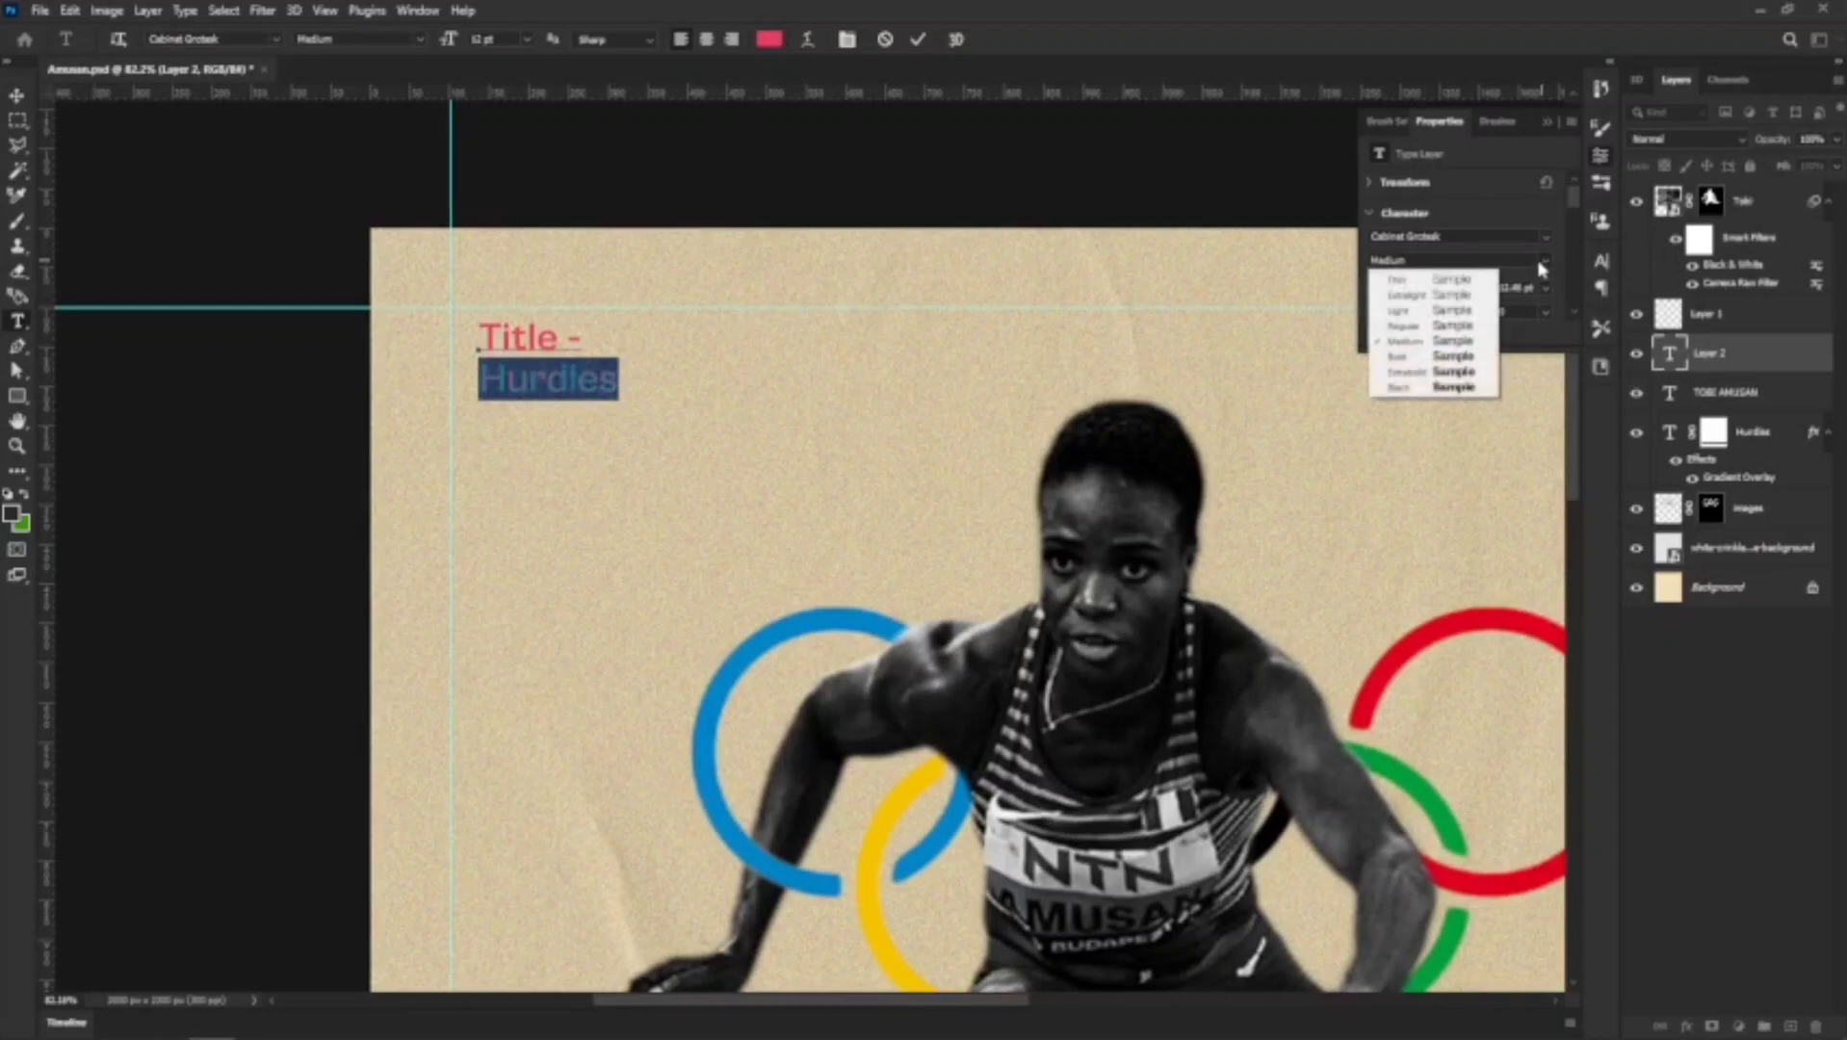
{"action": "left_click", "coordinate": [1429, 342]}
{"action": "scroll", "coordinate": [1473, 270], "scroll_direction": "down", "scroll_amount": 1}
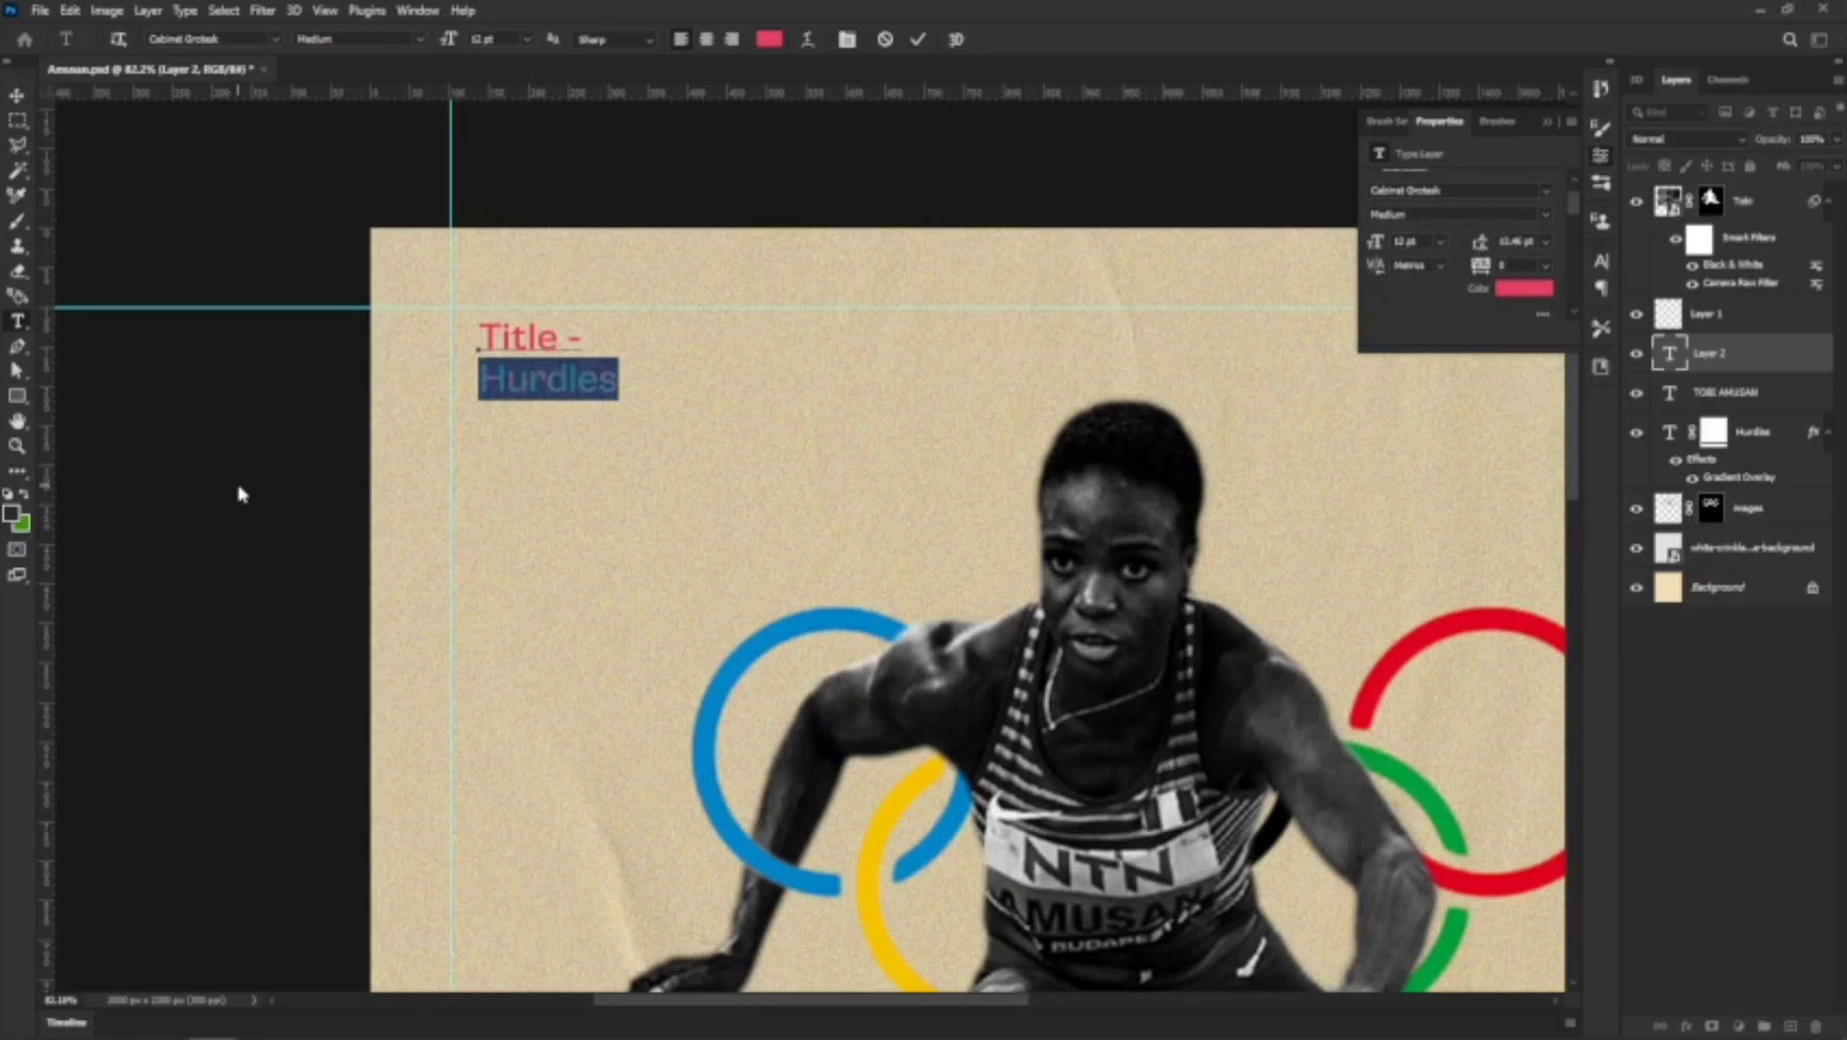
{"action": "left_click", "coordinate": [17, 96]}
{"action": "scroll", "coordinate": [351, 441], "scroll_direction": "down", "scroll_amount": 1}
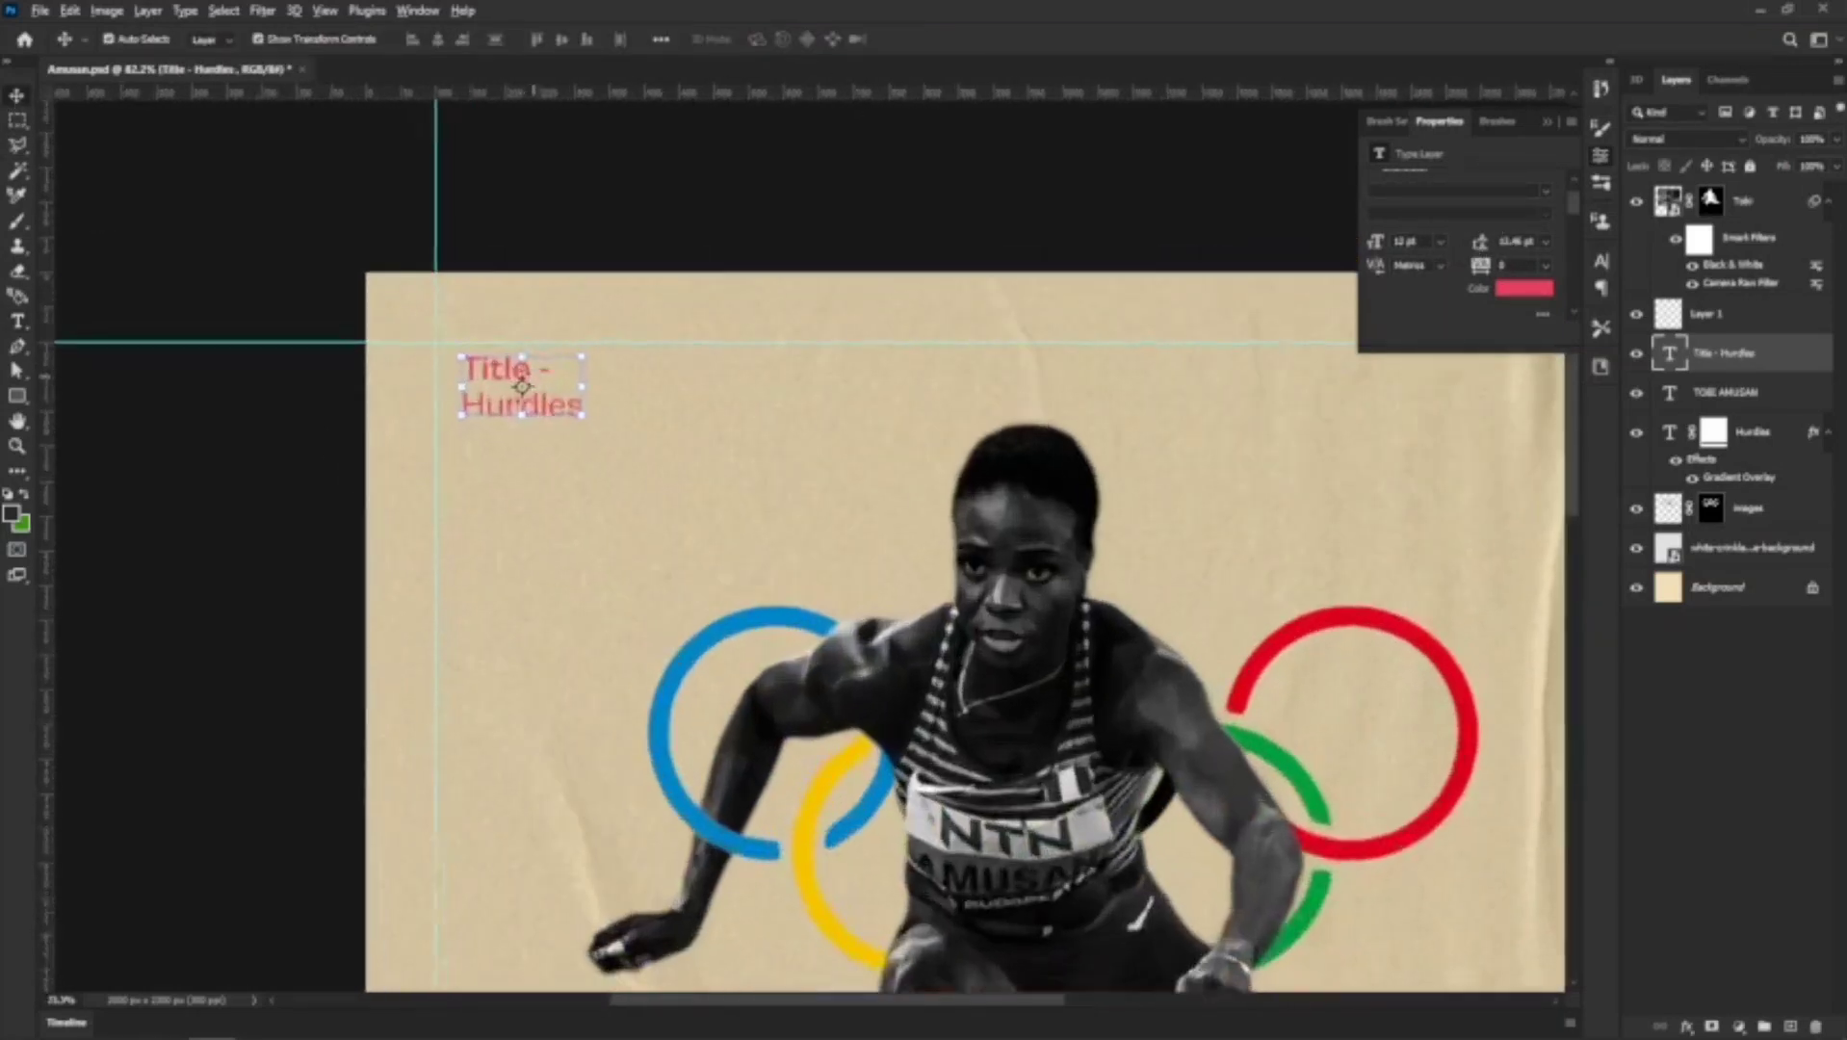
Duplicate the Title - Hurdles caption and place the copy beside it on the same line
{"action": "left_click_drag", "start_coordinate": [491, 376], "coordinate": [803, 394]}
{"action": "scroll", "coordinate": [763, 382], "scroll_direction": "down", "scroll_amount": 3}
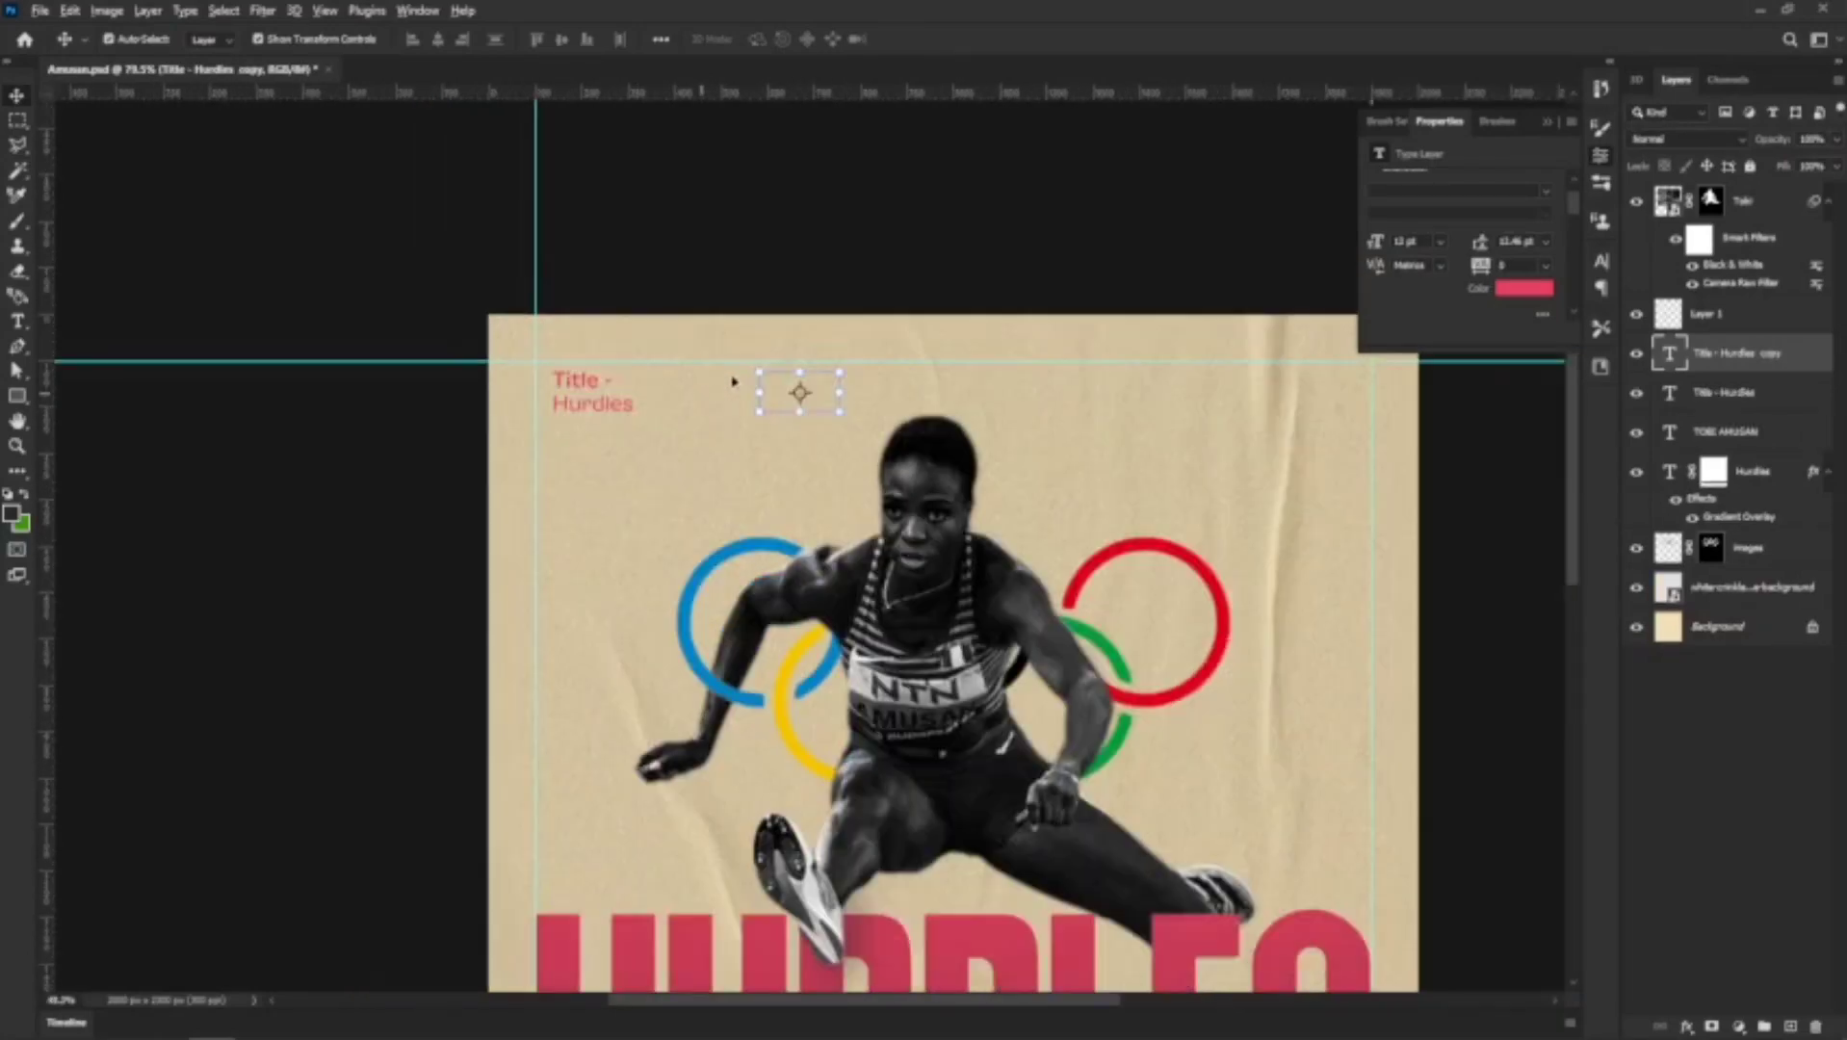
{"action": "scroll", "coordinate": [778, 398], "scroll_direction": "up", "scroll_amount": 3}
{"action": "scroll", "coordinate": [778, 398], "scroll_direction": "down", "scroll_amount": 2}
{"action": "scroll", "coordinate": [674, 414], "scroll_direction": "up", "scroll_amount": 1}
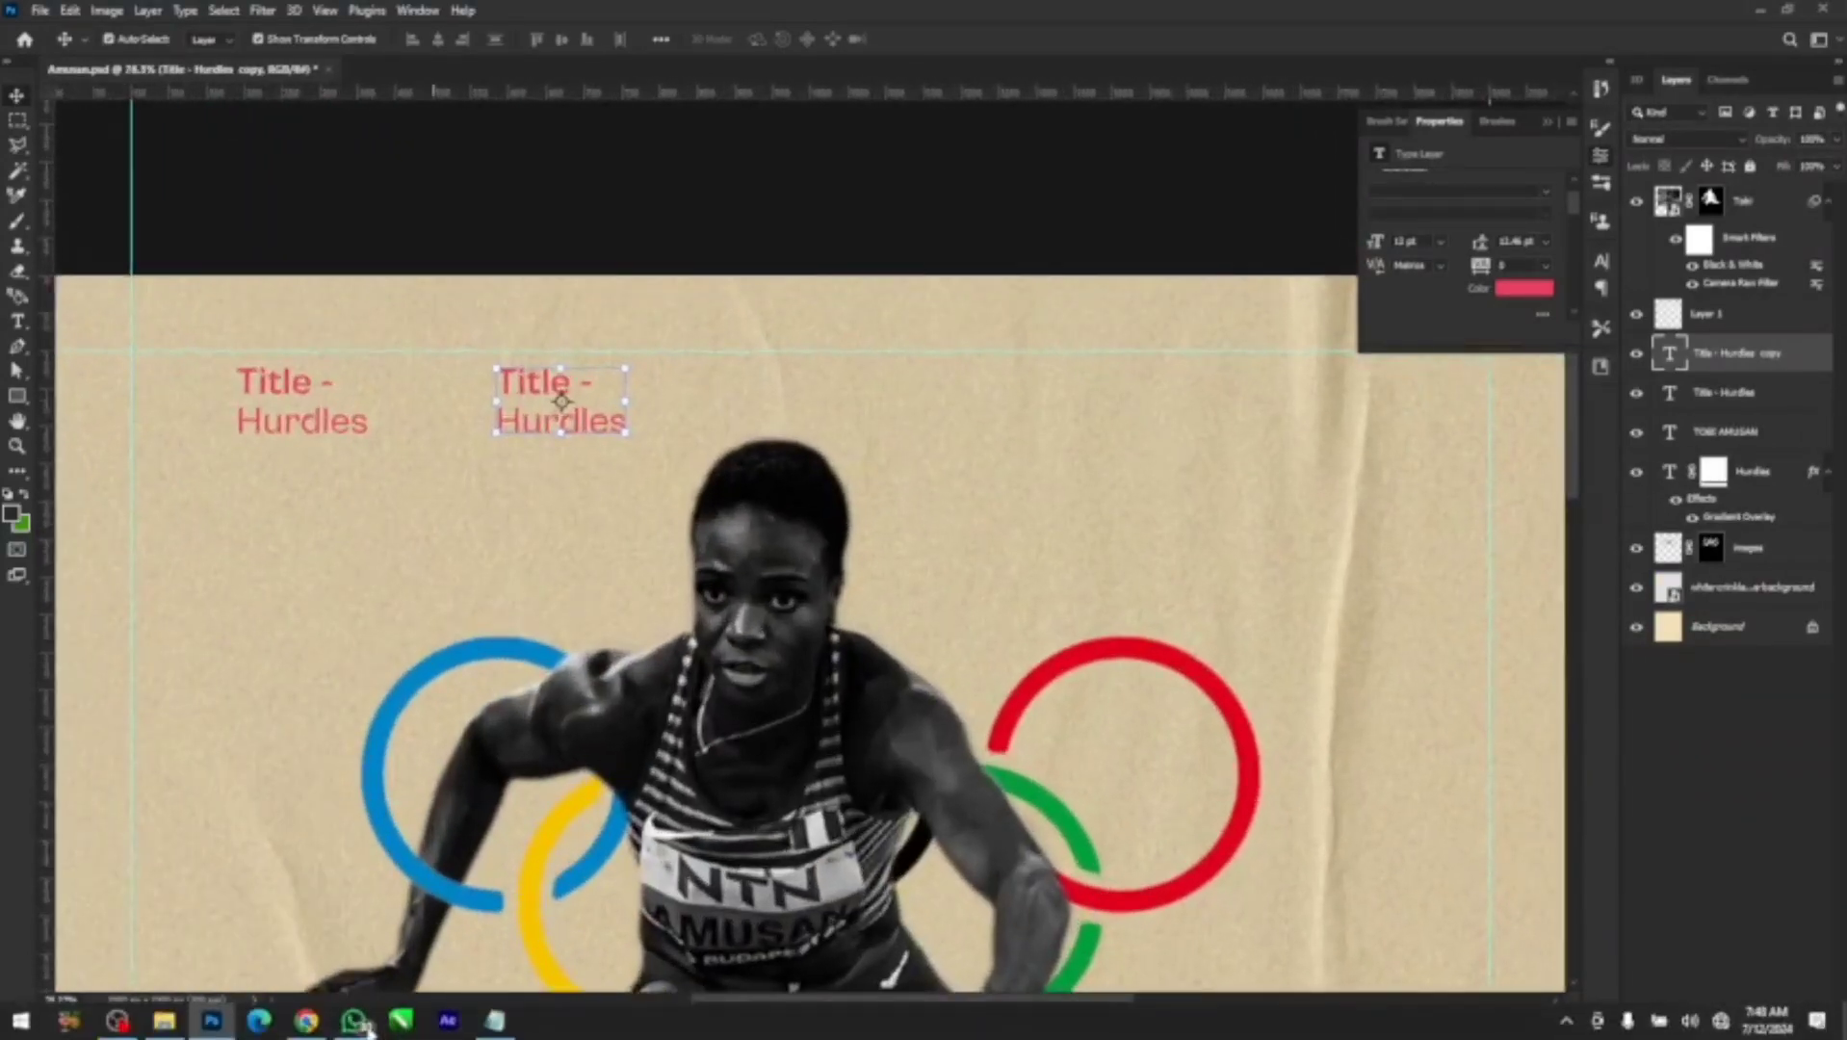
Copy the "Date - 10. 07. 24" entry from the Notepad notes and paste it over the word "Title" in the duplicate Photoshop caption
{"action": "left_click", "coordinate": [494, 1018]}
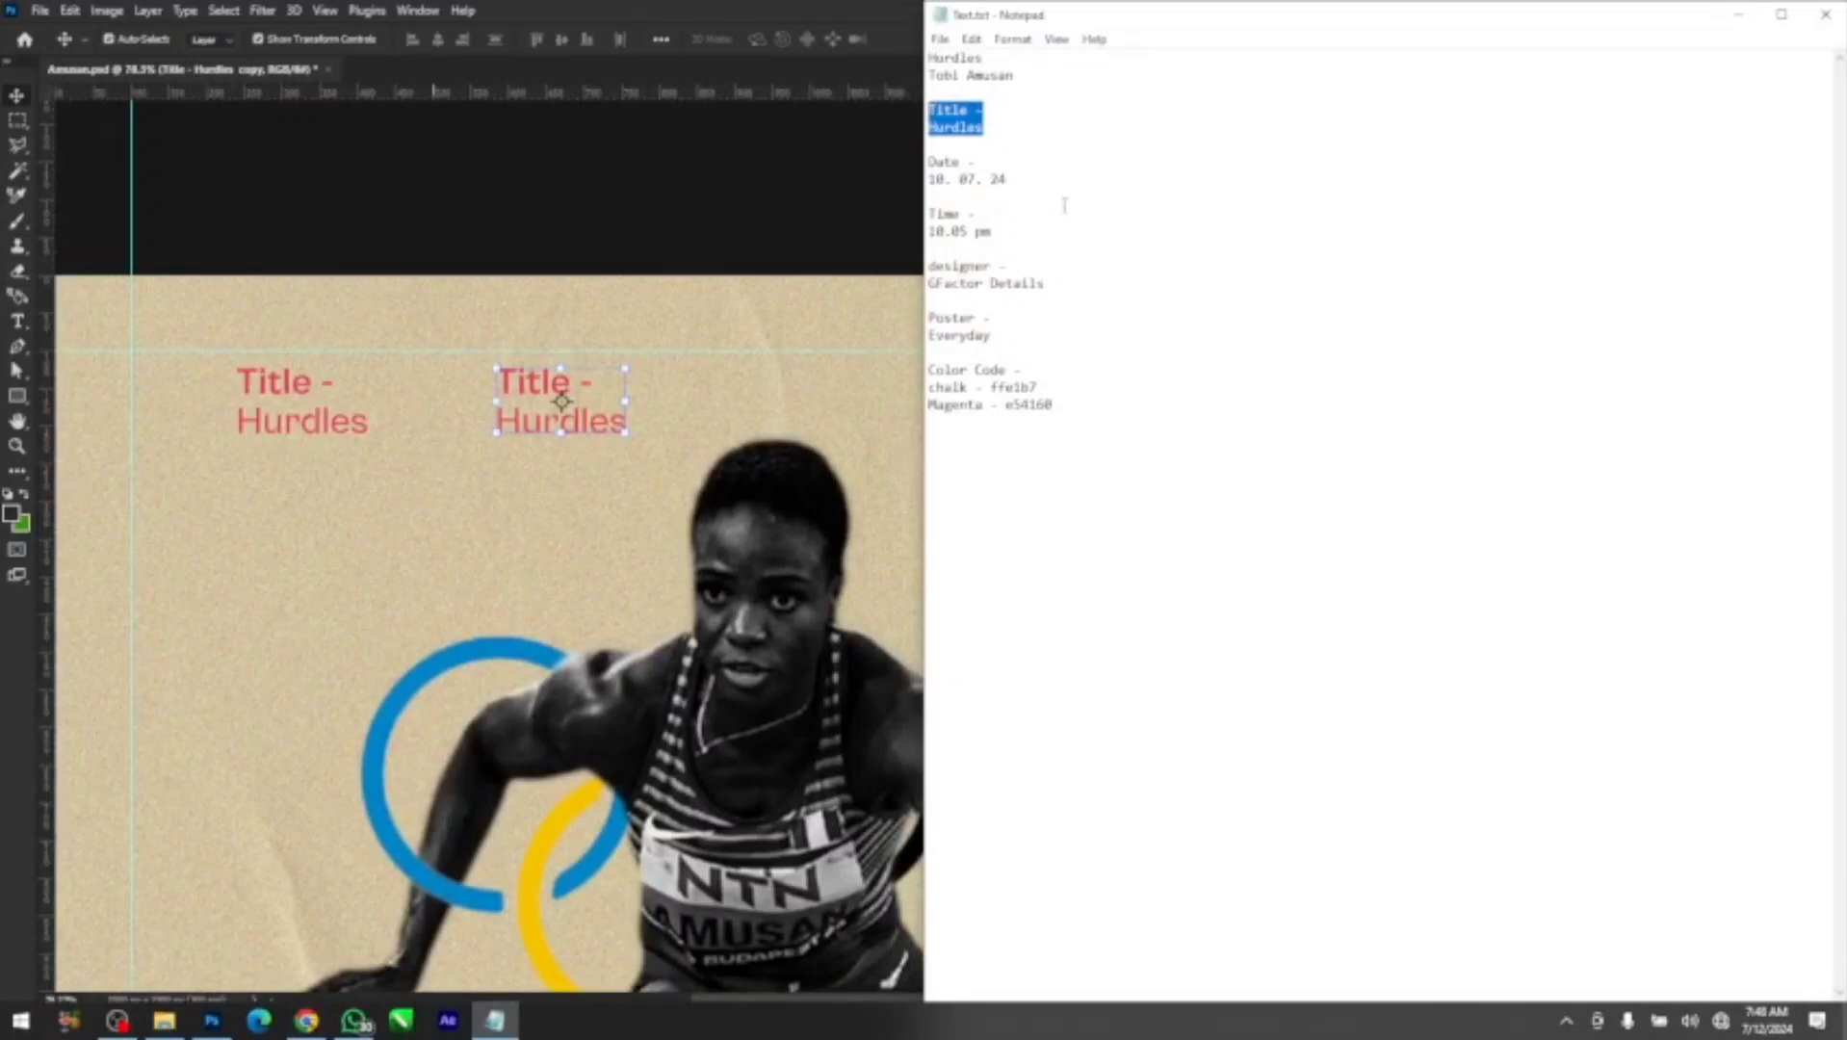
{"action": "left_click_drag", "start_coordinate": [1021, 179], "coordinate": [887, 169]}
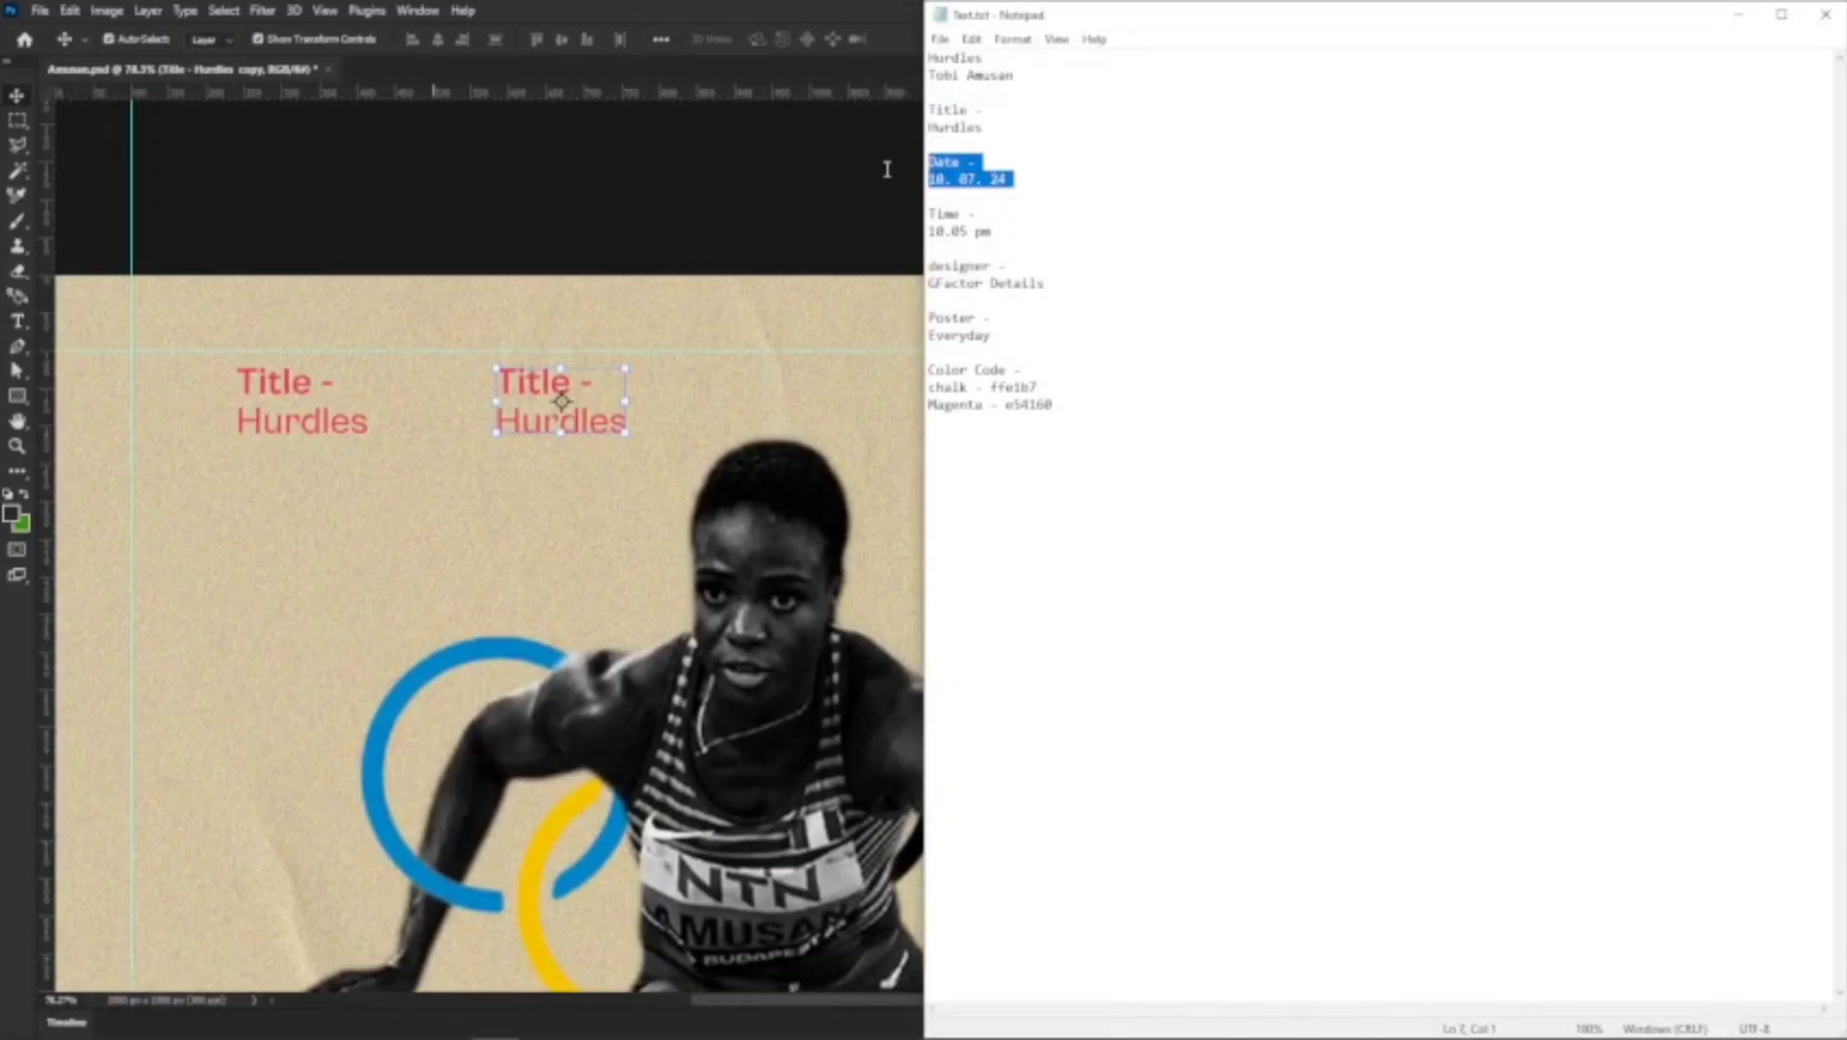
{"action": "left_click", "coordinate": [561, 401]}
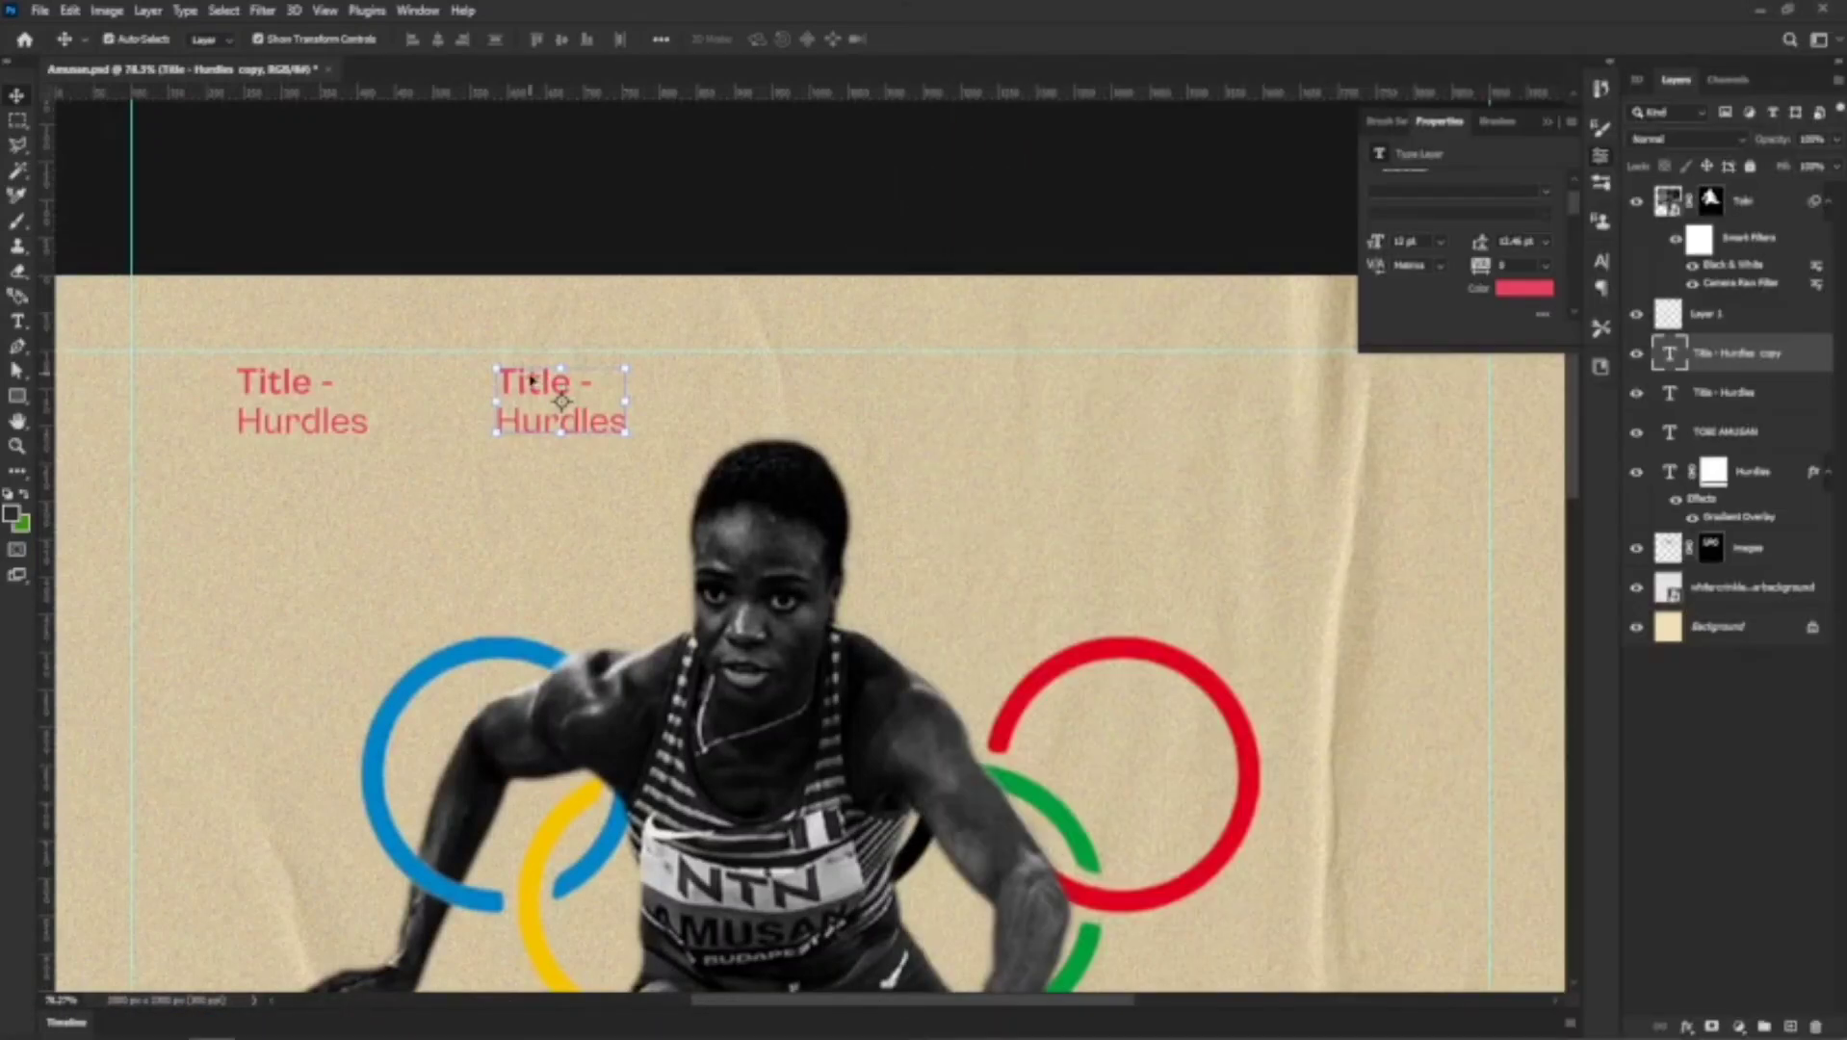
{"action": "double_click", "coordinate": [551, 383]}
{"action": "mouse_move", "coordinate": [570, 383]}
{"action": "left_mouse_down"}
{"action": "mouse_move", "coordinate": [495, 385]}
{"action": "mouse_move", "coordinate": [593, 384]}
{"action": "left_mouse_up"}
{"action": "double_click", "coordinate": [496, 385]}
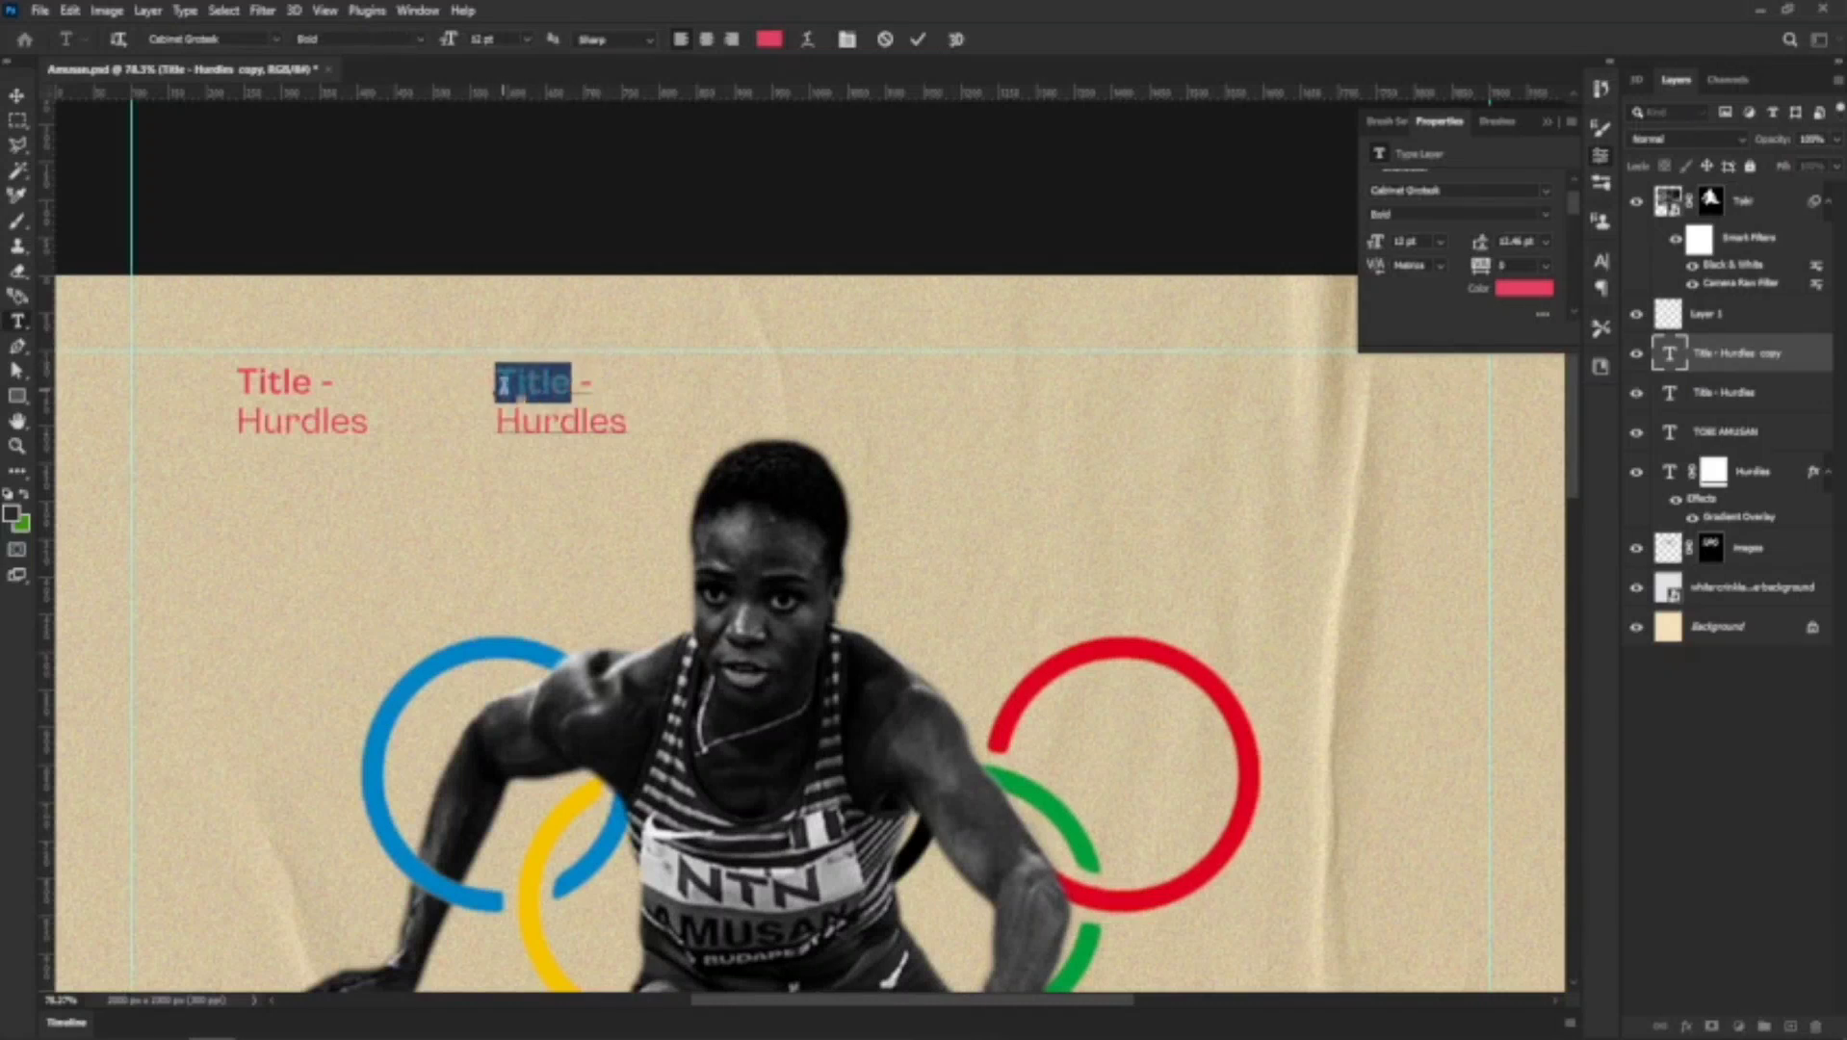
{"action": "left_click", "coordinate": [511, 391]}
{"action": "type", "text": "Date - 10. 07. 24 -"}
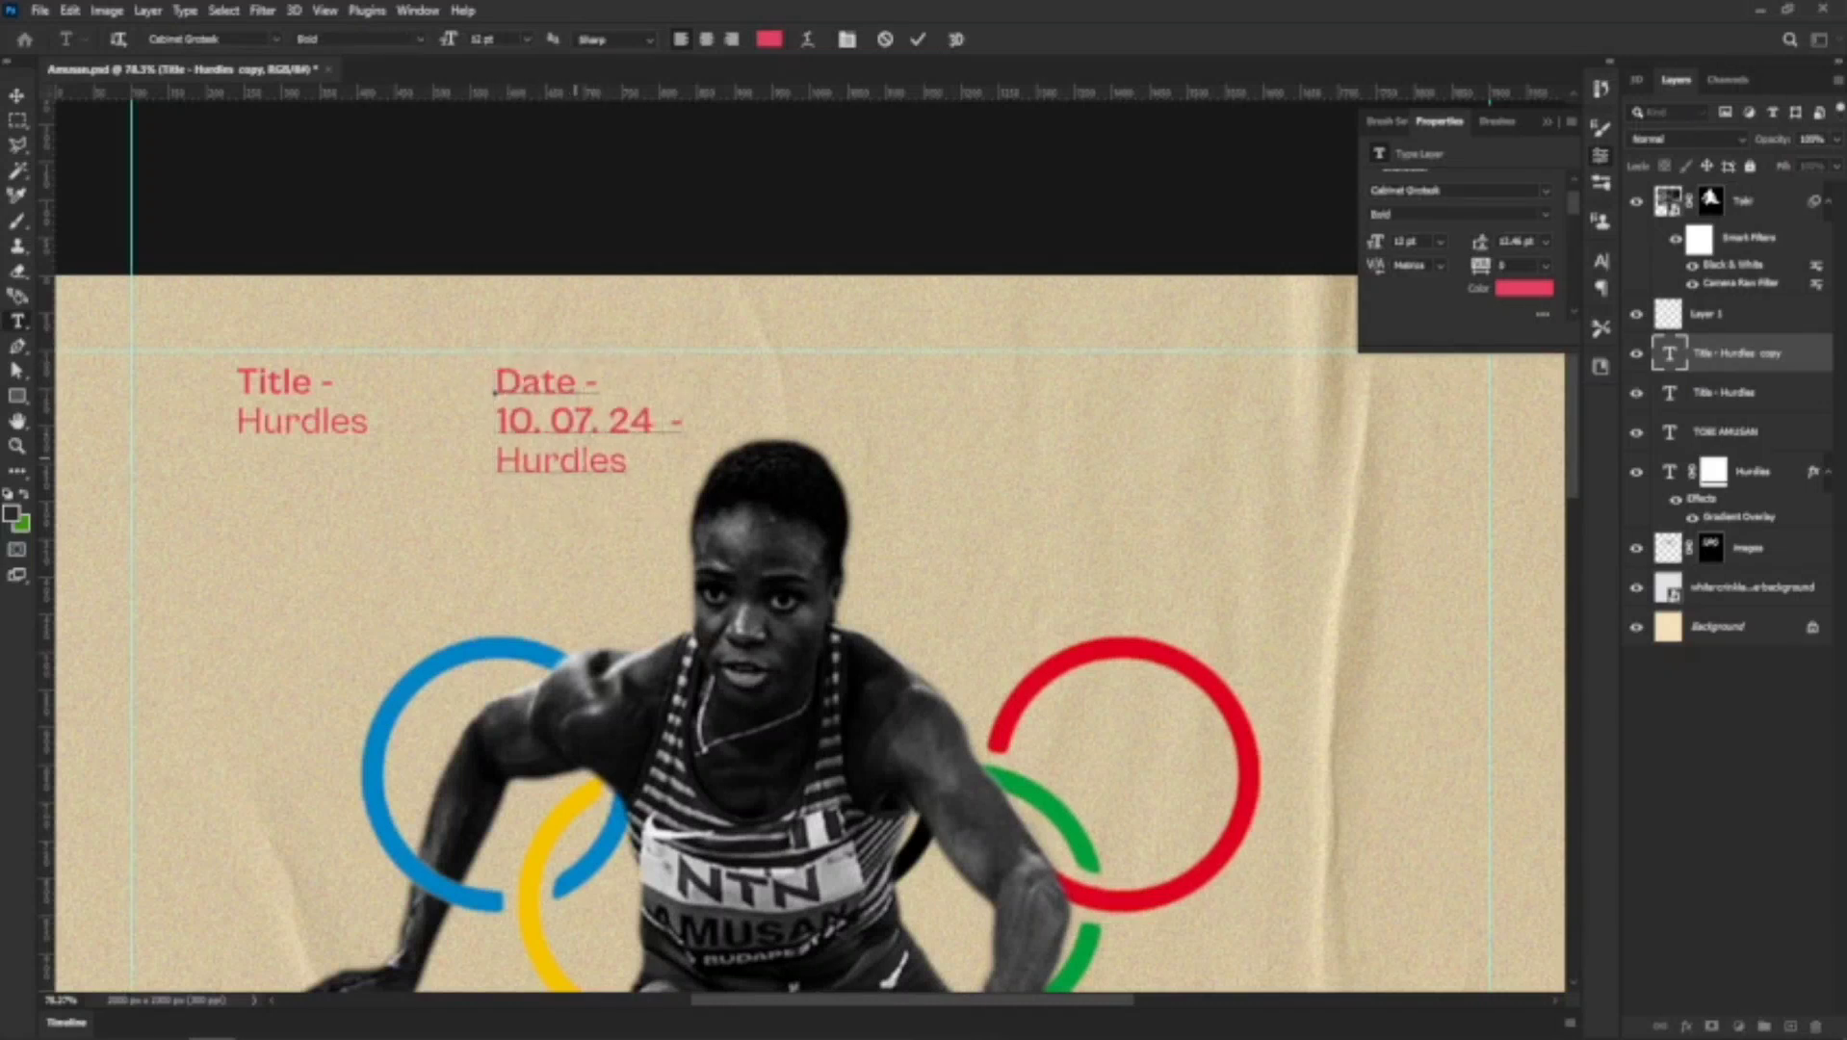
Replace the word "Hurdles" in the duplicate caption with "10. 07. 24" in the Medium weight
{"action": "double_click", "coordinate": [561, 461]}
{"action": "type", "text": "1"}
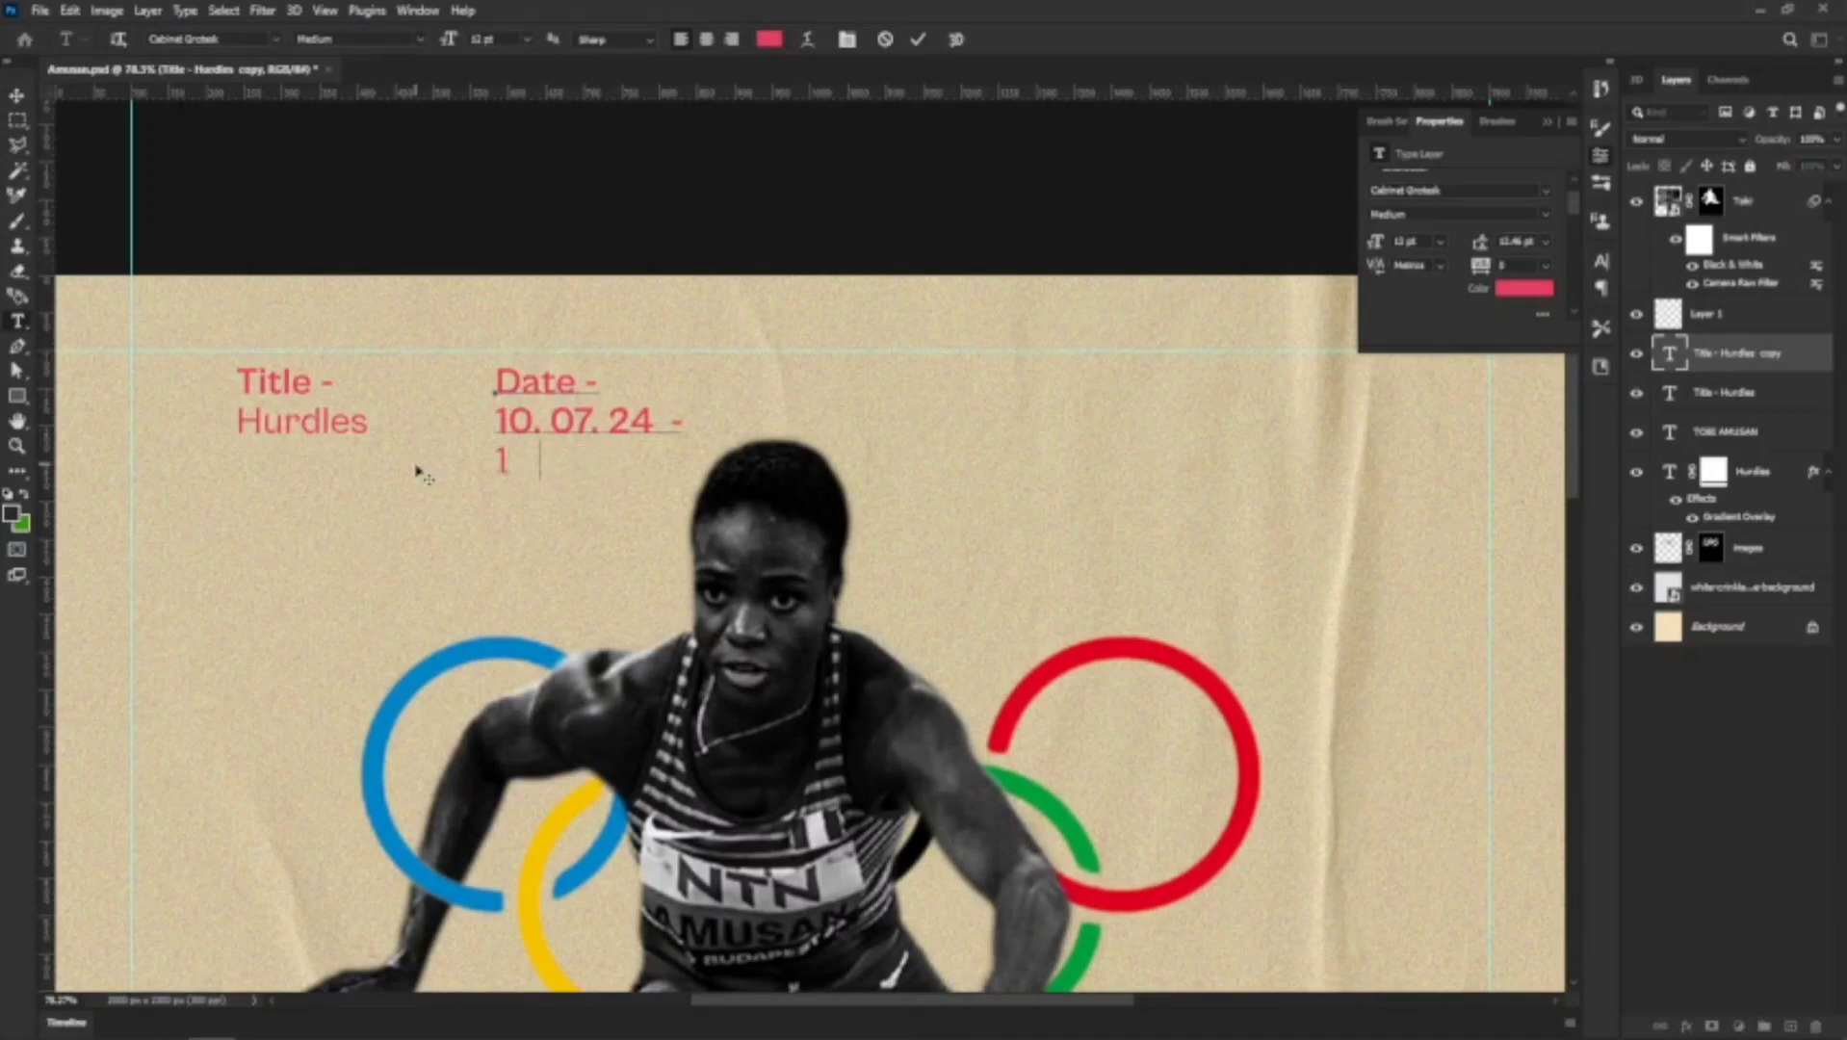
{"action": "type", "text": "0. 07. 24"}
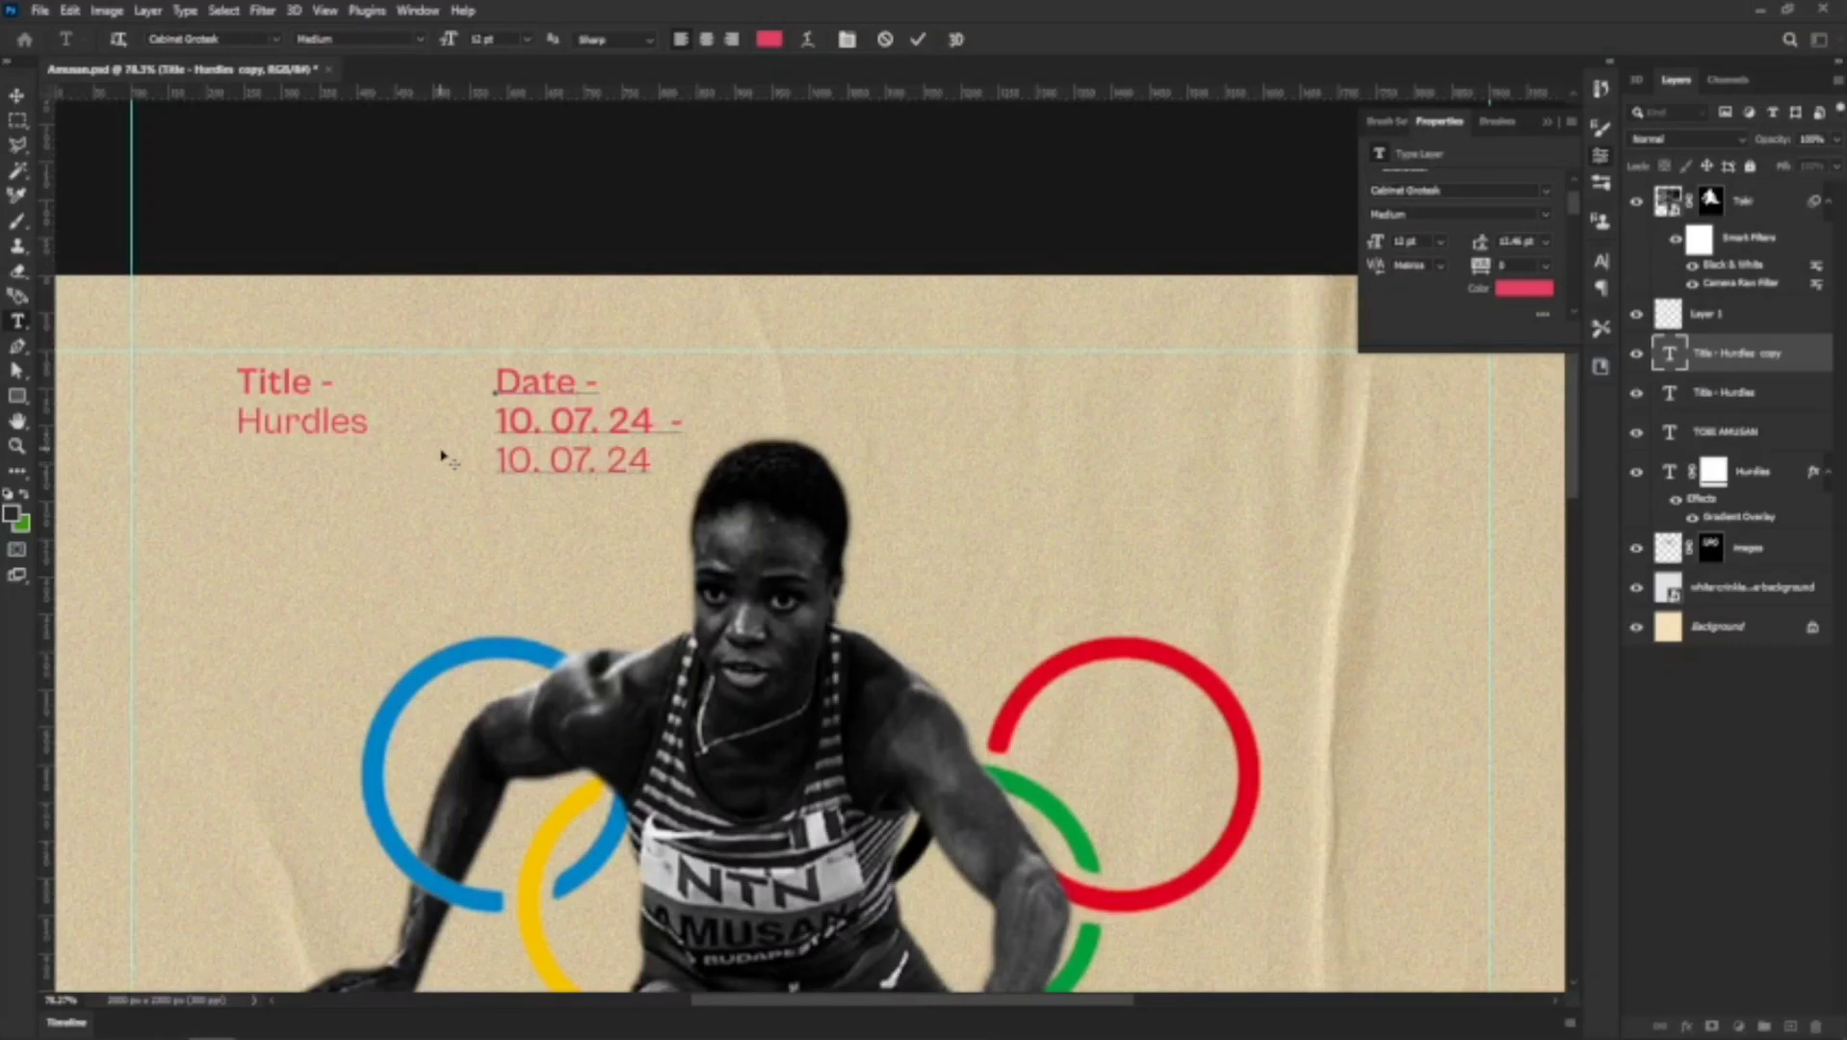
Change the day in the Medium date line to 13, delete the redundant bold date line above it, and finish editing
{"action": "key", "text": "shift+Left"}
{"action": "type", "text": "3"}
{"action": "left_click_drag", "start_coordinate": [686, 421], "coordinate": [423, 421]}
{"action": "key", "text": "BackSpace"}
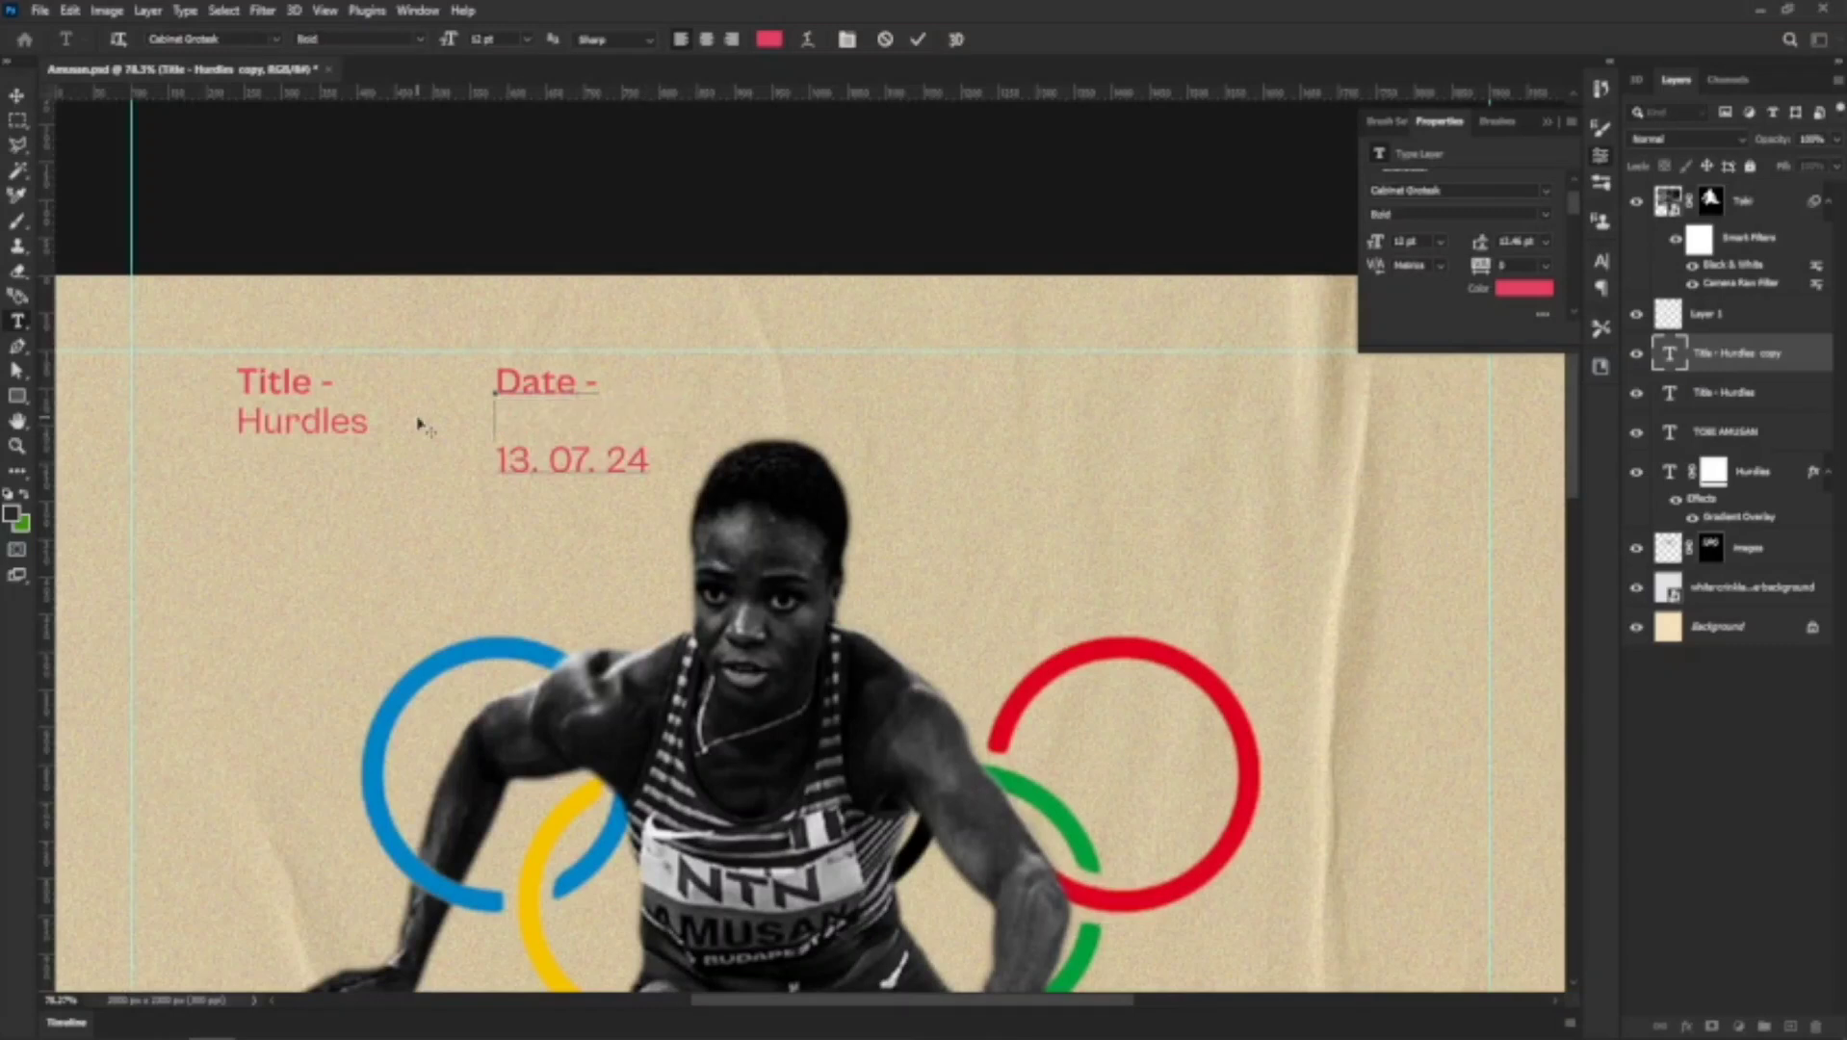
{"action": "key", "text": "BackSpace"}
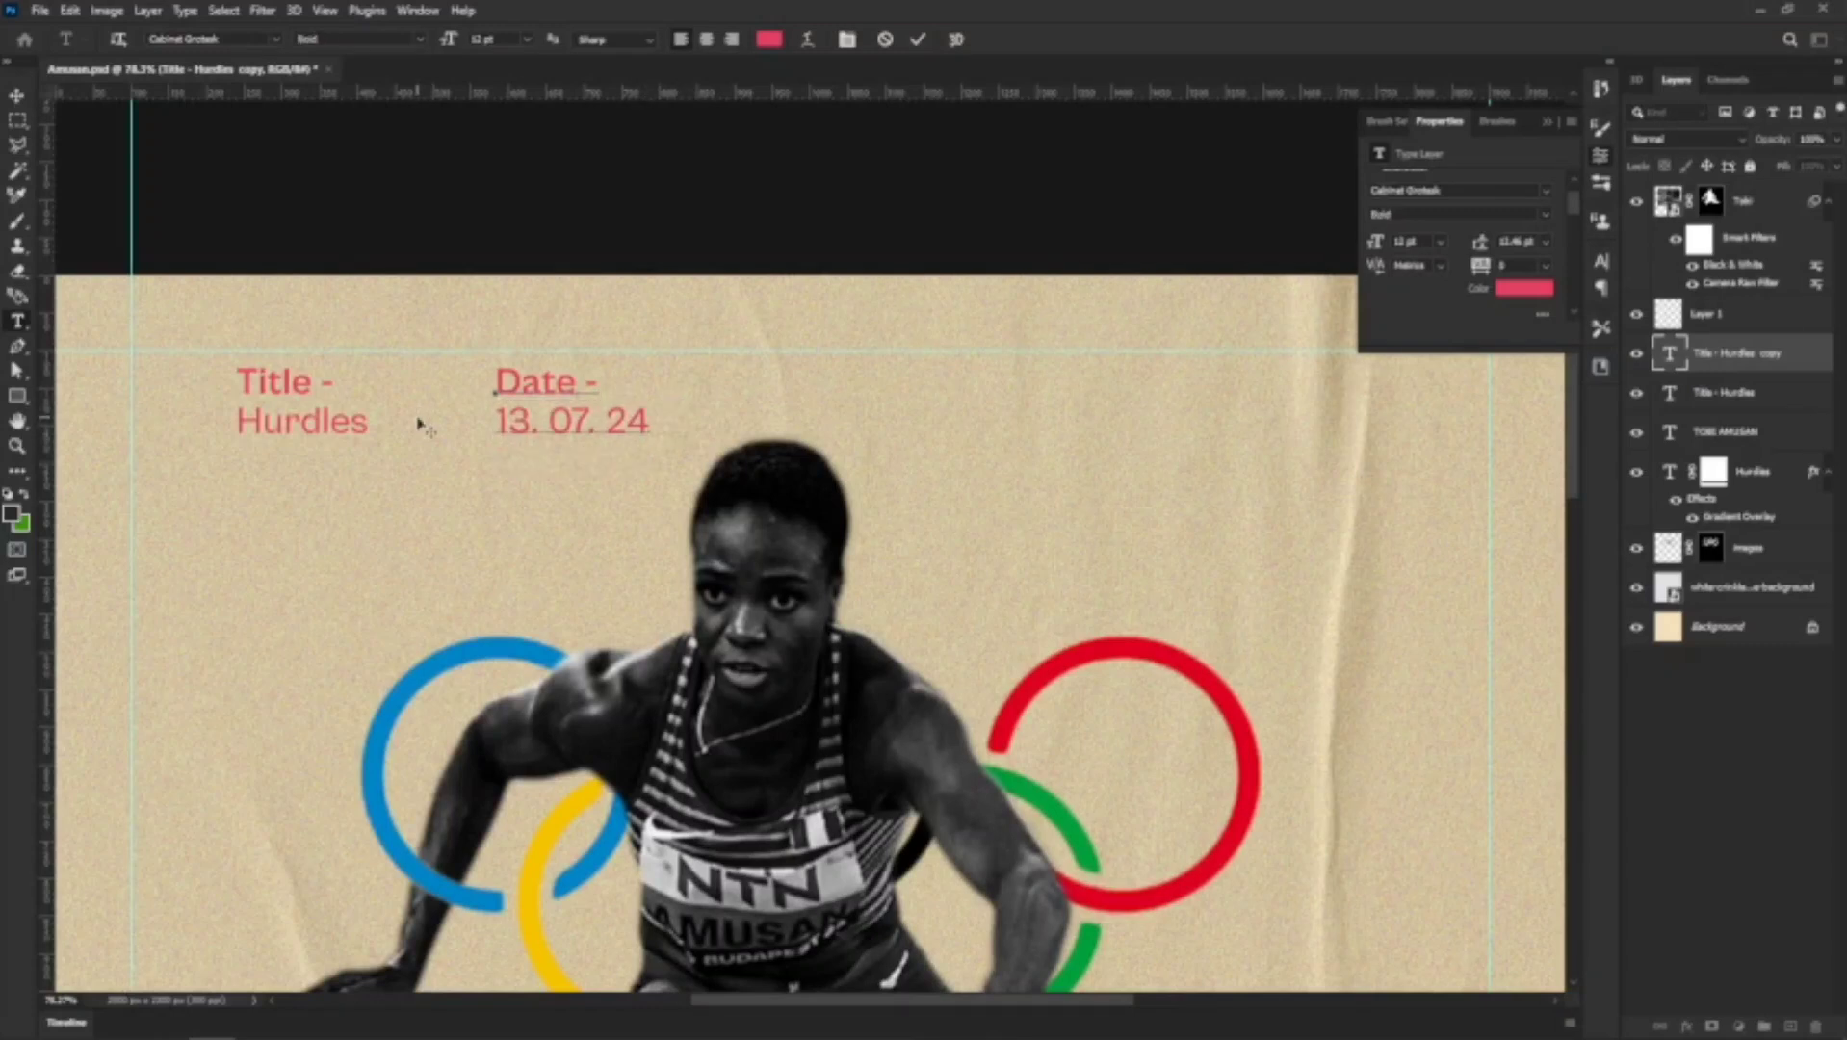
{"action": "left_click", "coordinate": [11, 96]}
Check the Time entry in the Notepad notes, undo its deletion there, and return to Photoshop
{"action": "left_click", "coordinate": [498, 1023]}
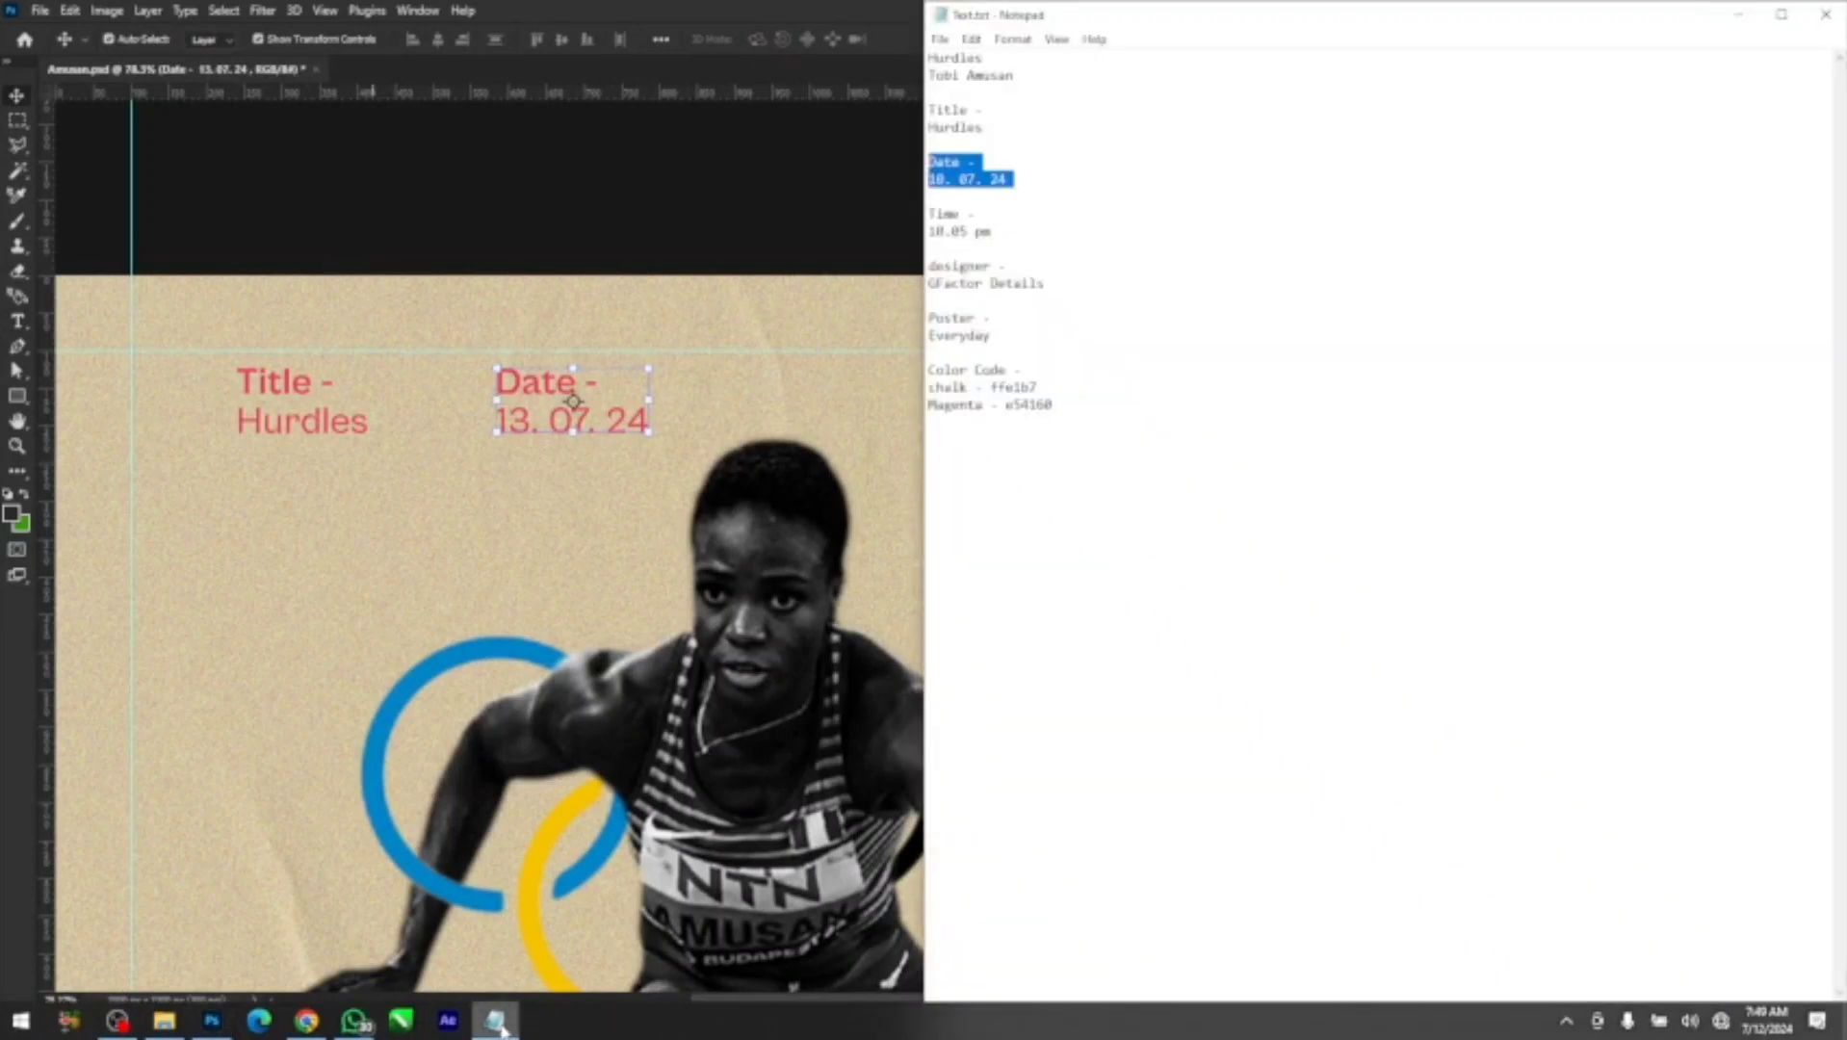
{"action": "left_click_drag", "start_coordinate": [992, 232], "coordinate": [858, 208]}
{"action": "key", "text": "BackSpace"}
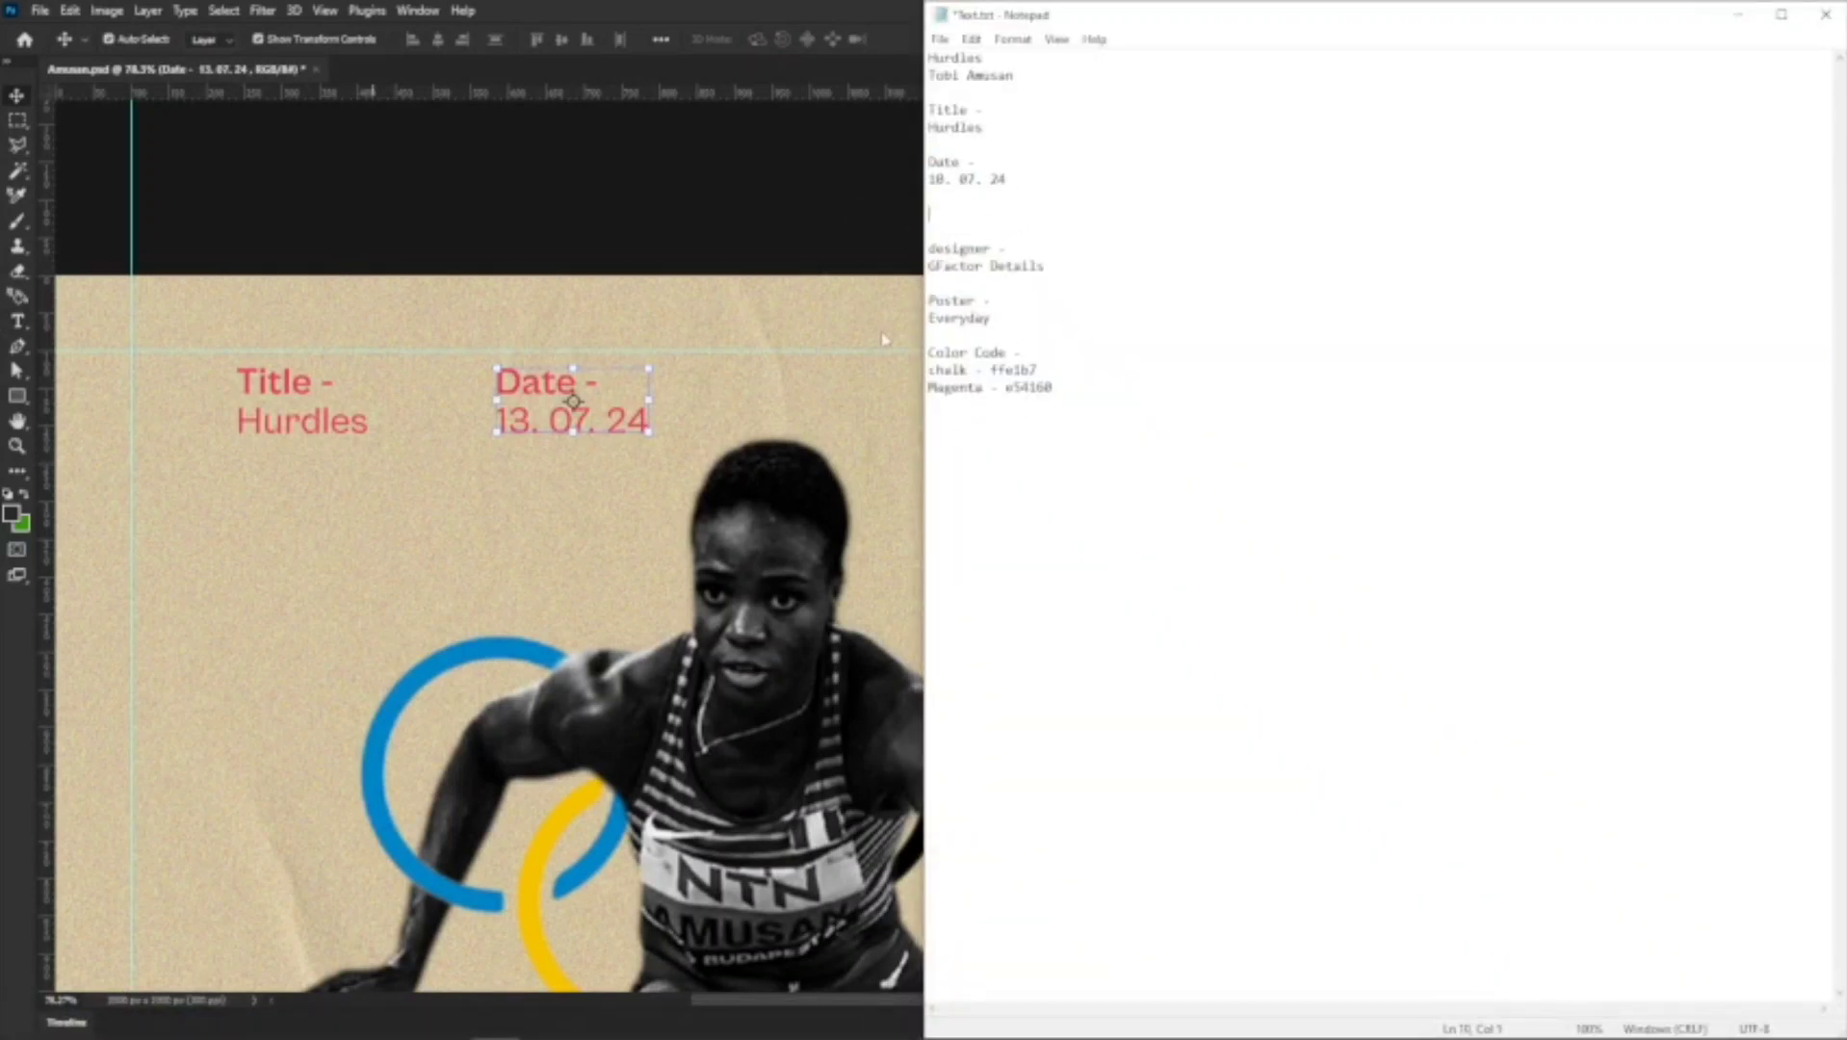
{"action": "key", "text": "ctrl+z"}
{"action": "left_click", "coordinate": [542, 403]}
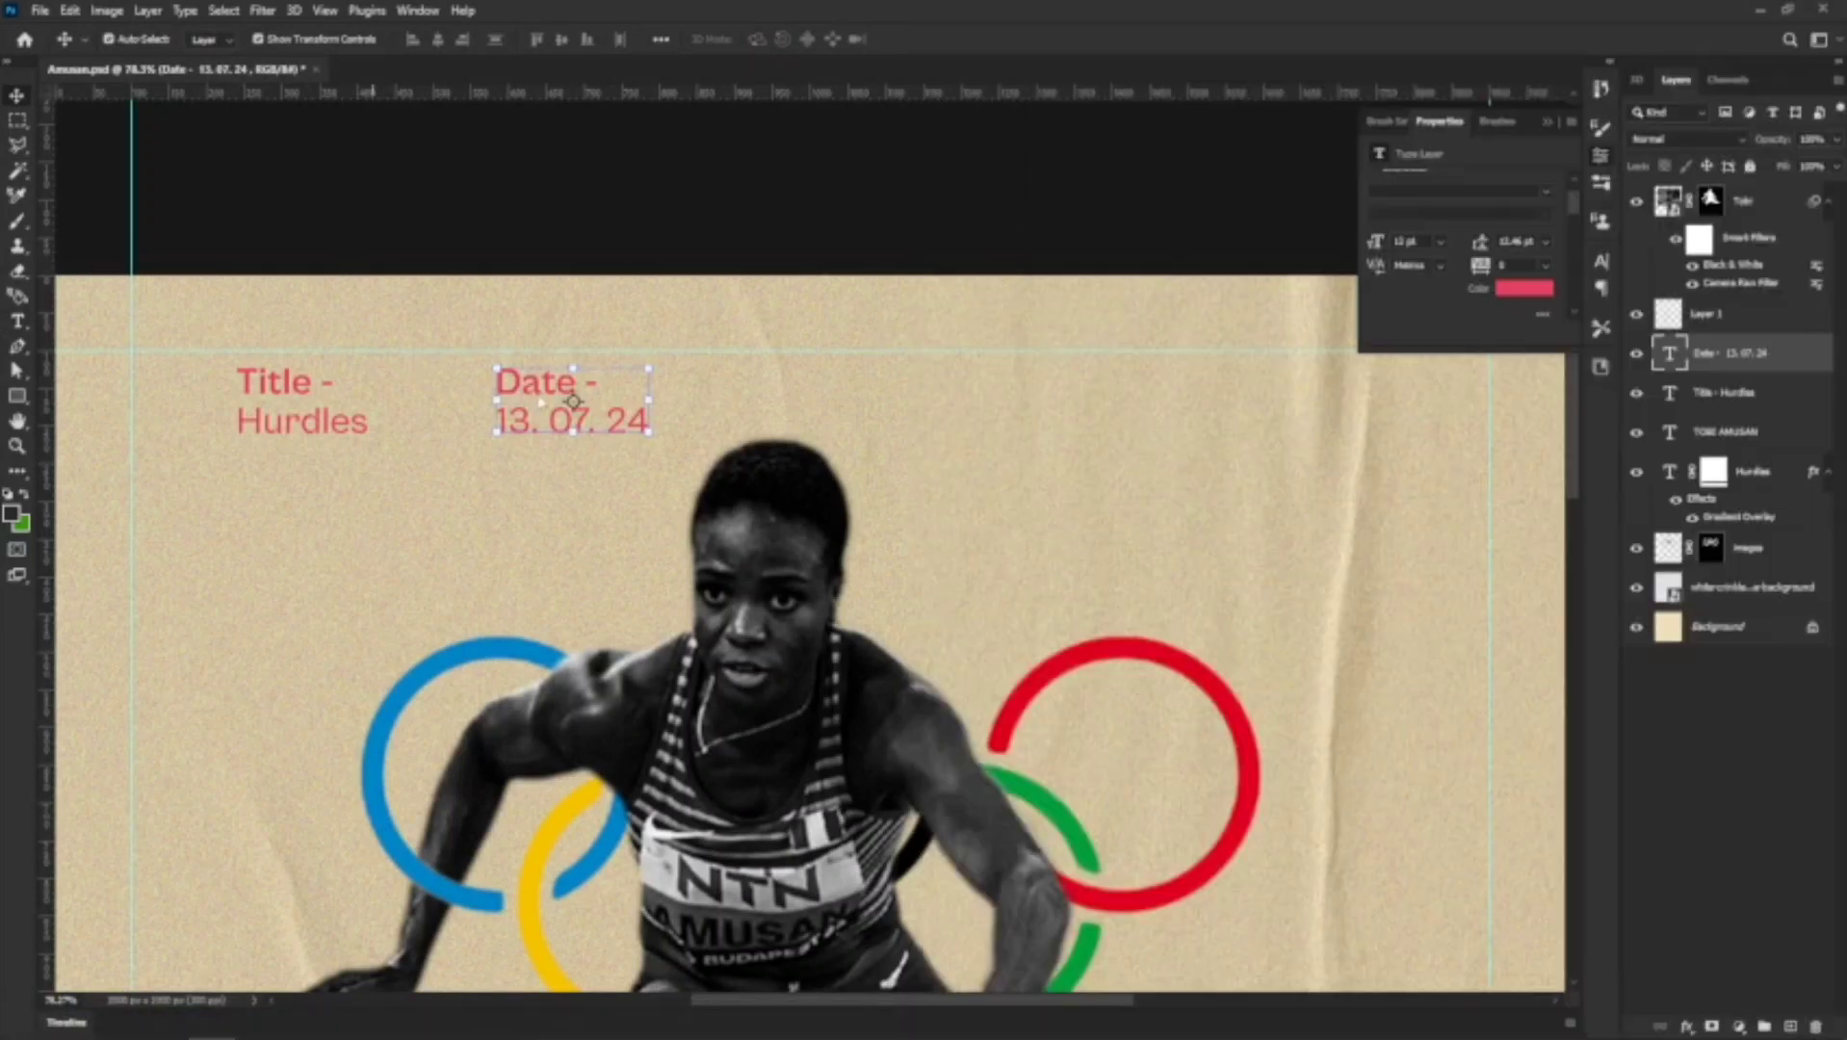
Duplicate the Date caption further right along the same line and change the copy's label to "Time -"
{"action": "left_click_drag", "start_coordinate": [517, 393], "coordinate": [801, 393]}
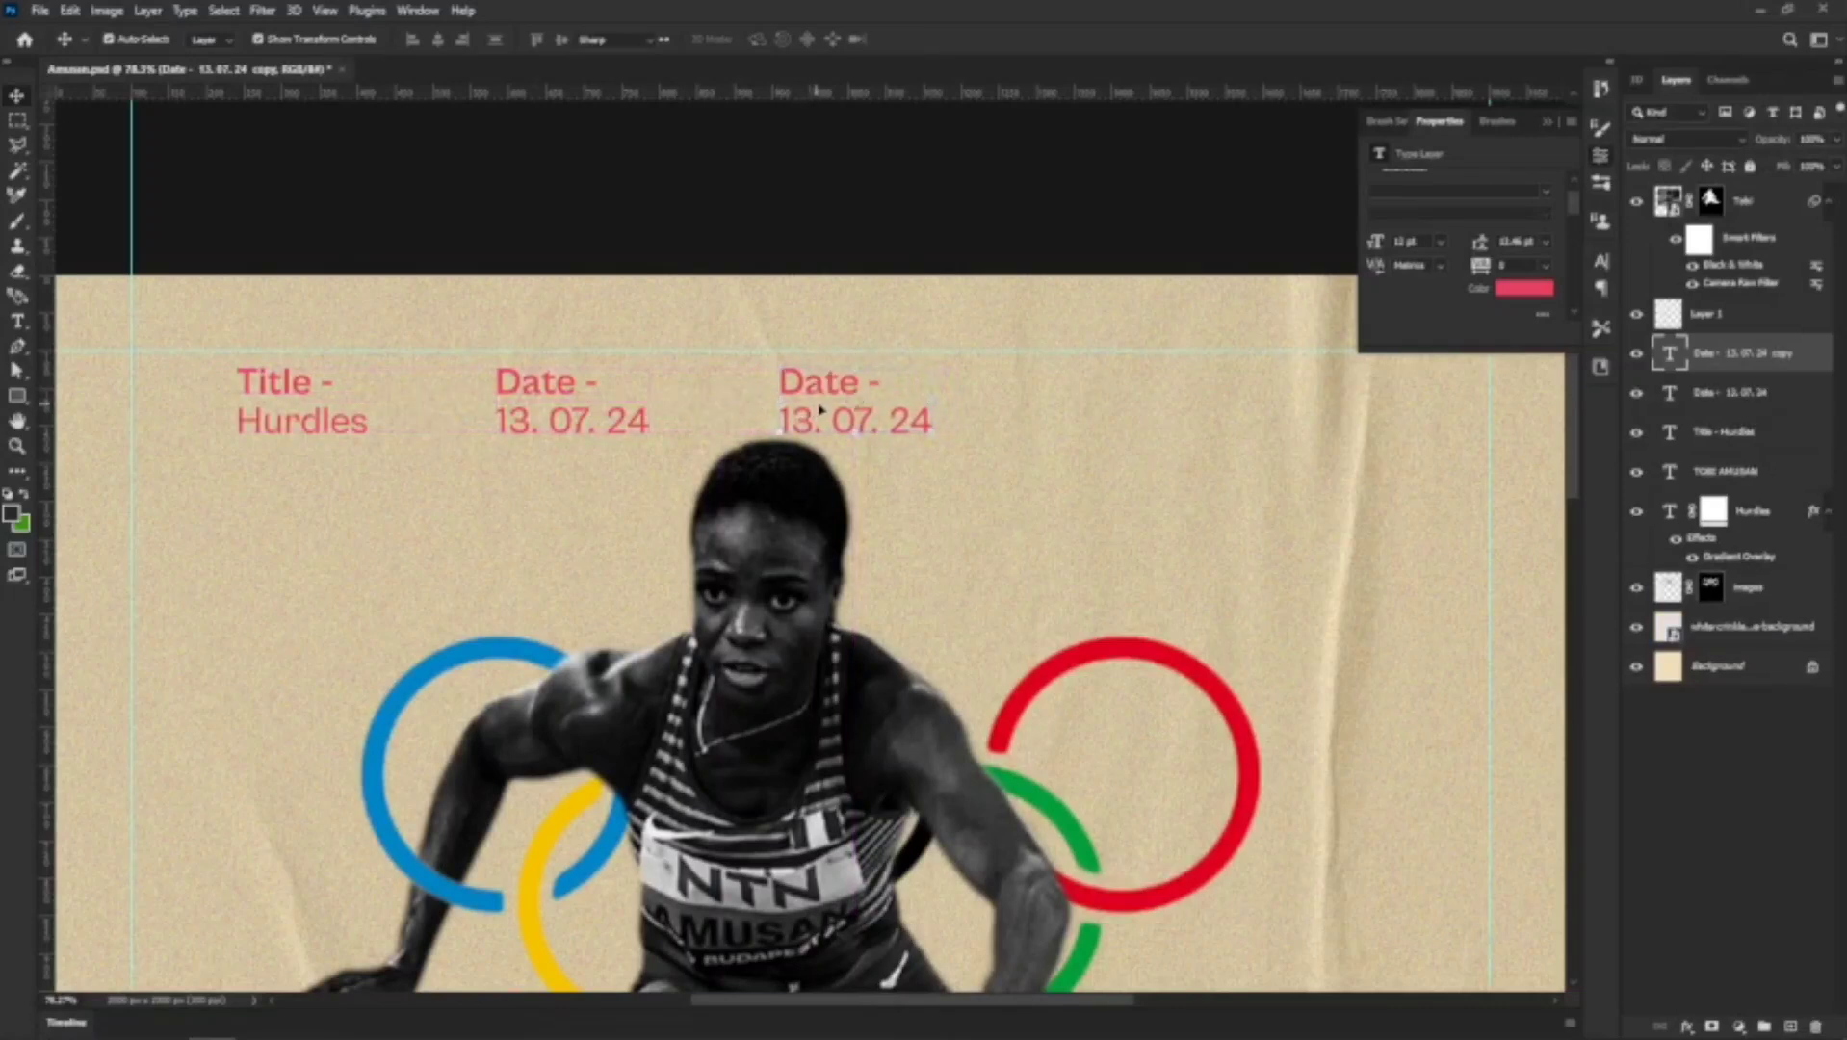
{"action": "double_click", "coordinate": [848, 385]}
{"action": "double_click", "coordinate": [848, 385]}
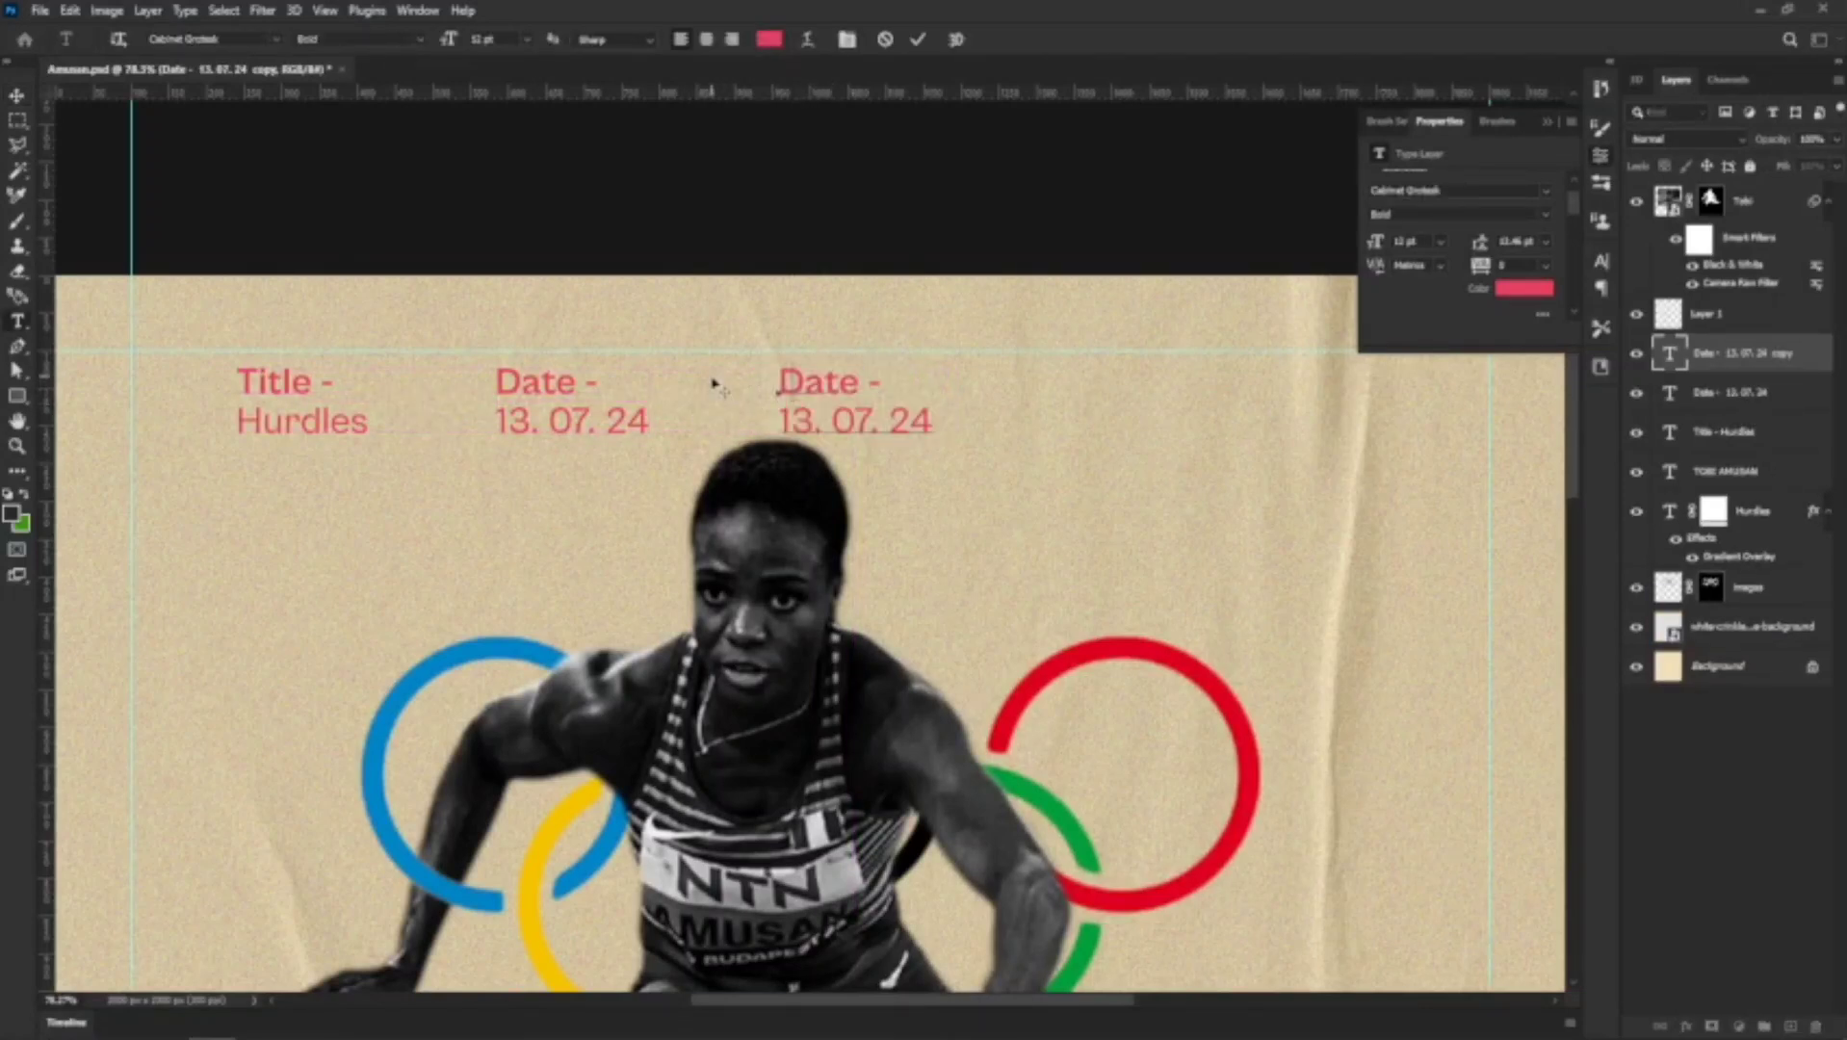
{"action": "type", "text": "T"}
{"action": "key", "text": "BackSpace"}
{"action": "key", "text": "BackSpace"}
{"action": "type", "text": "Time"}
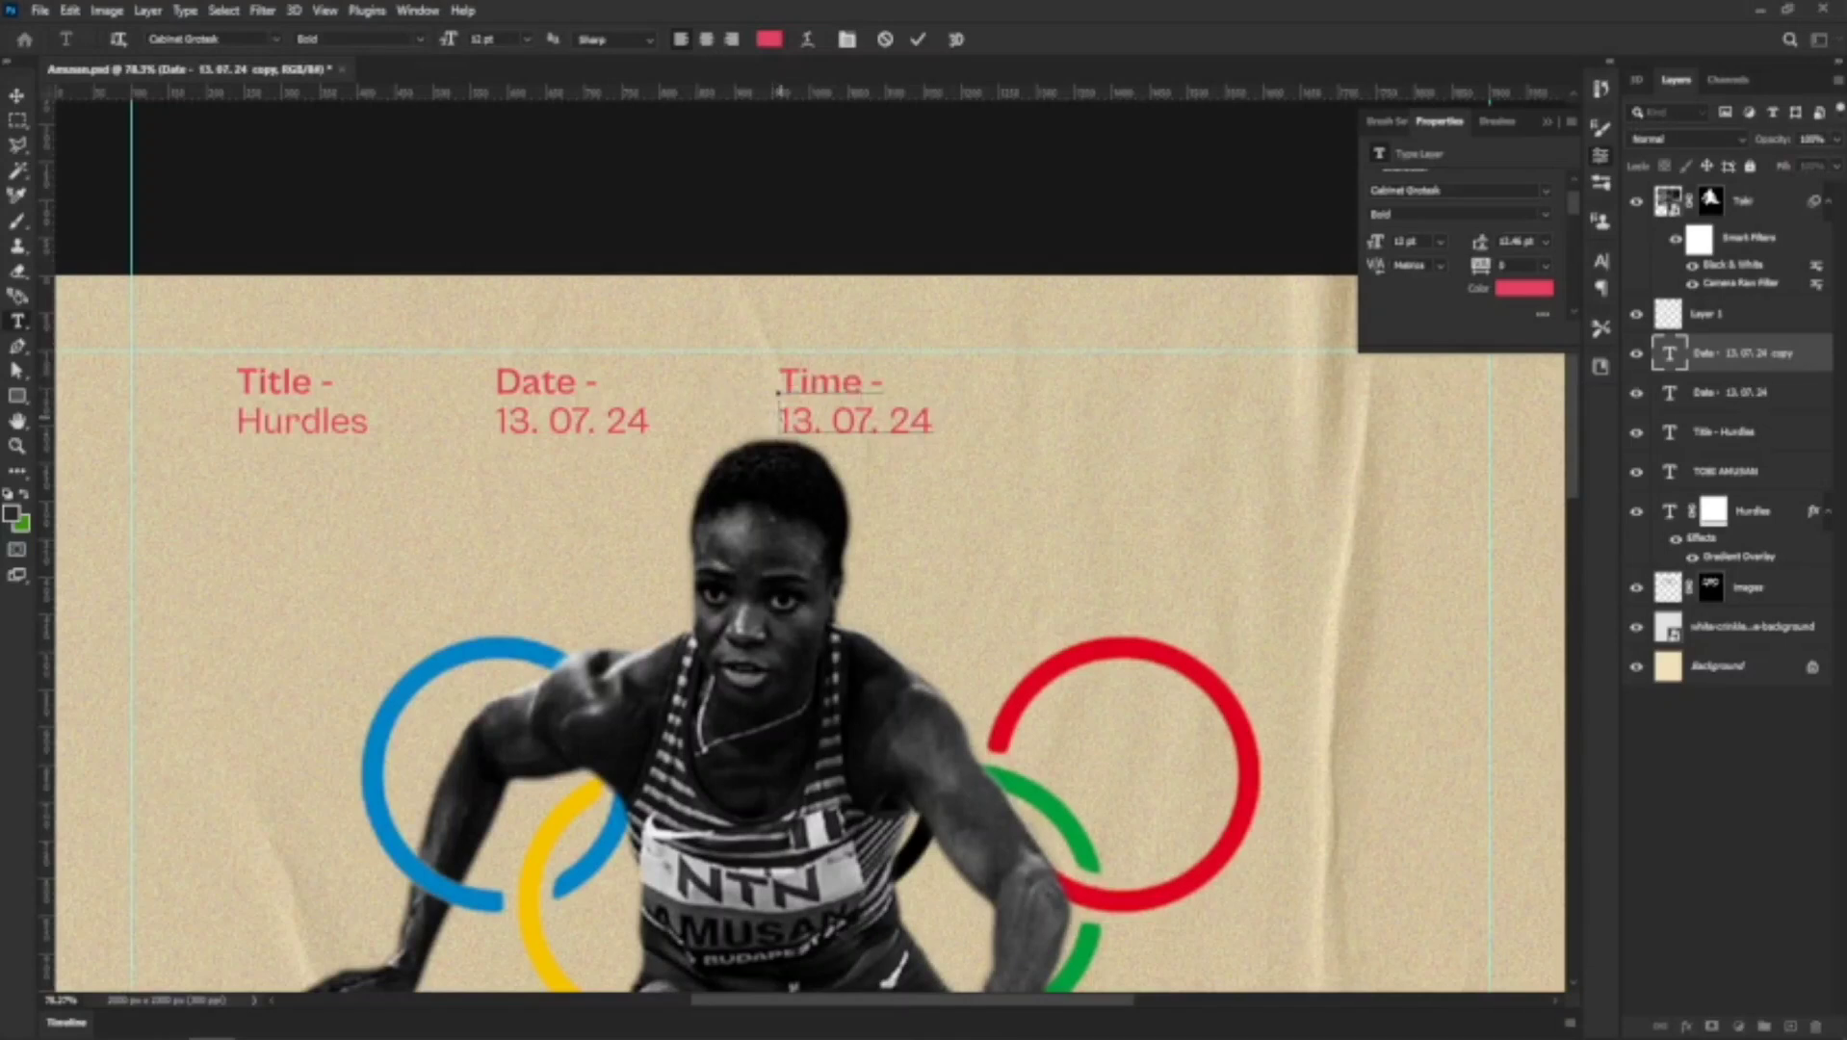
Replace the date beneath the "Time -" label with "10. 05 PM" and finish editing the text
{"action": "triple_click", "coordinate": [780, 420]}
{"action": "type", "text": "10."}
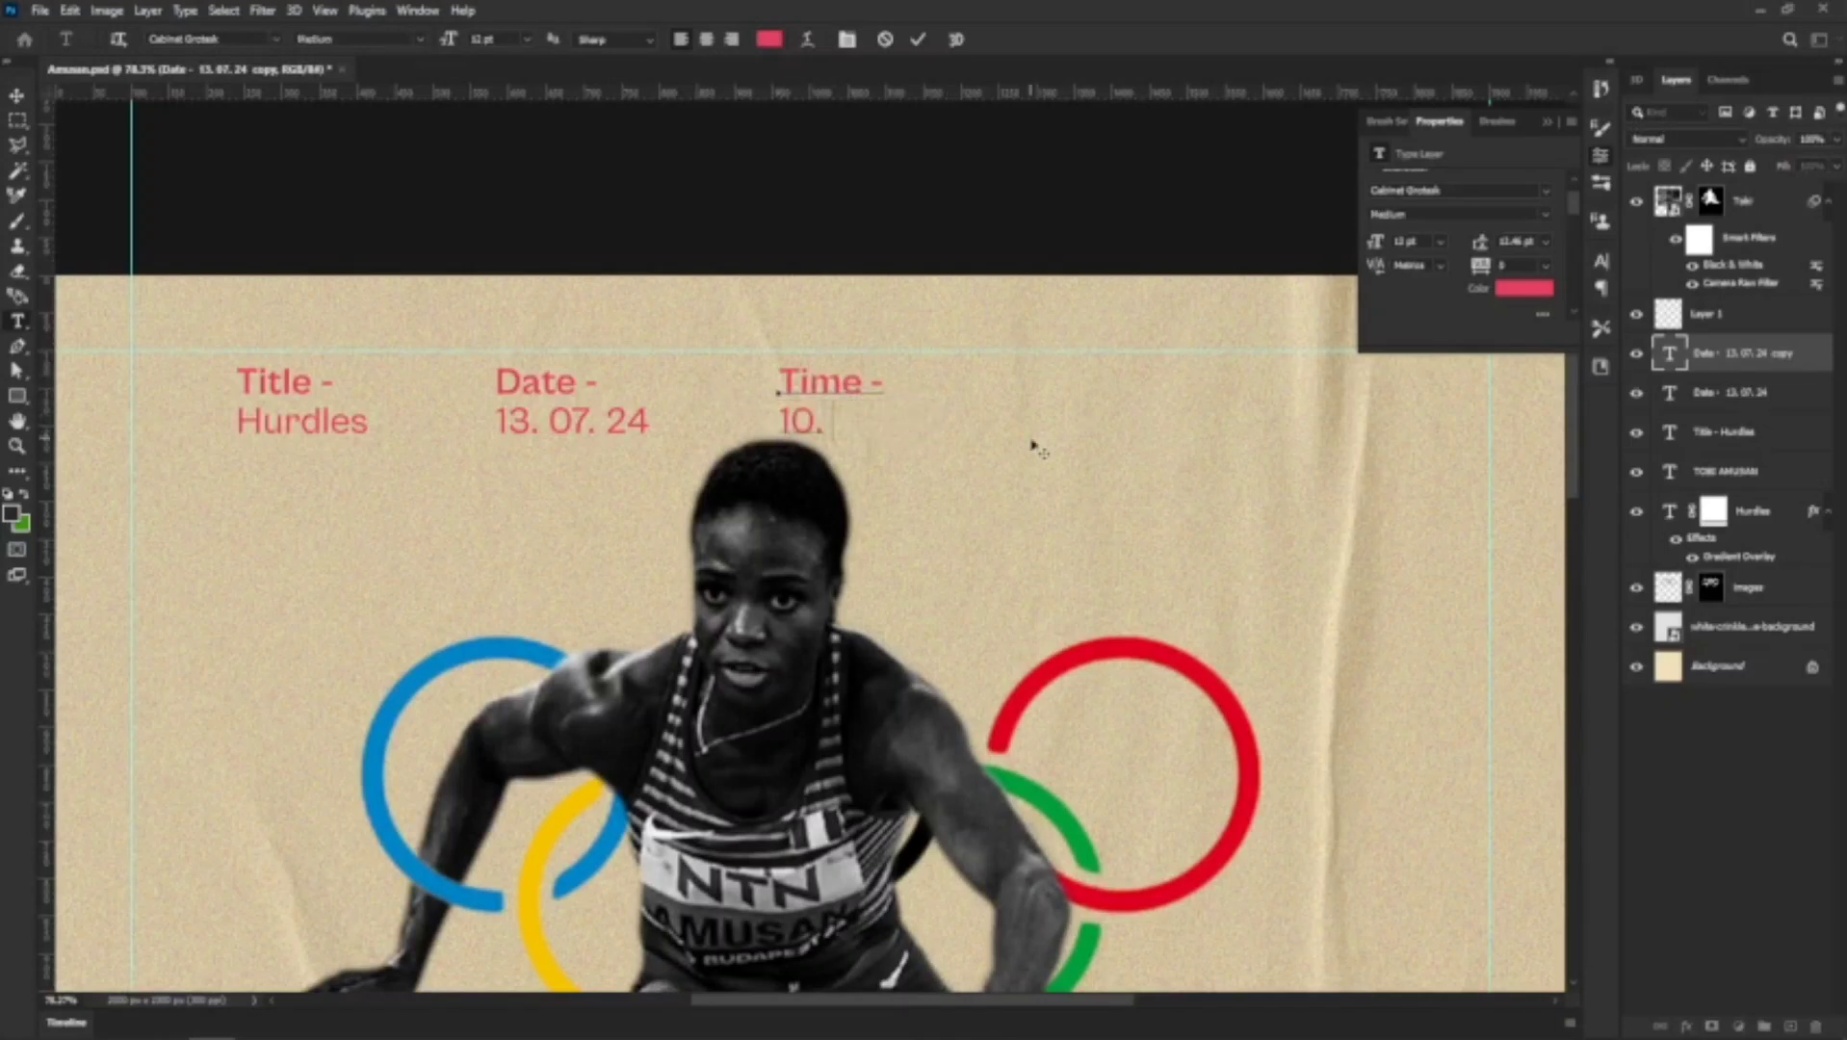
{"action": "type", "text": " 05 PM"}
{"action": "key", "text": "ctrl+Return"}
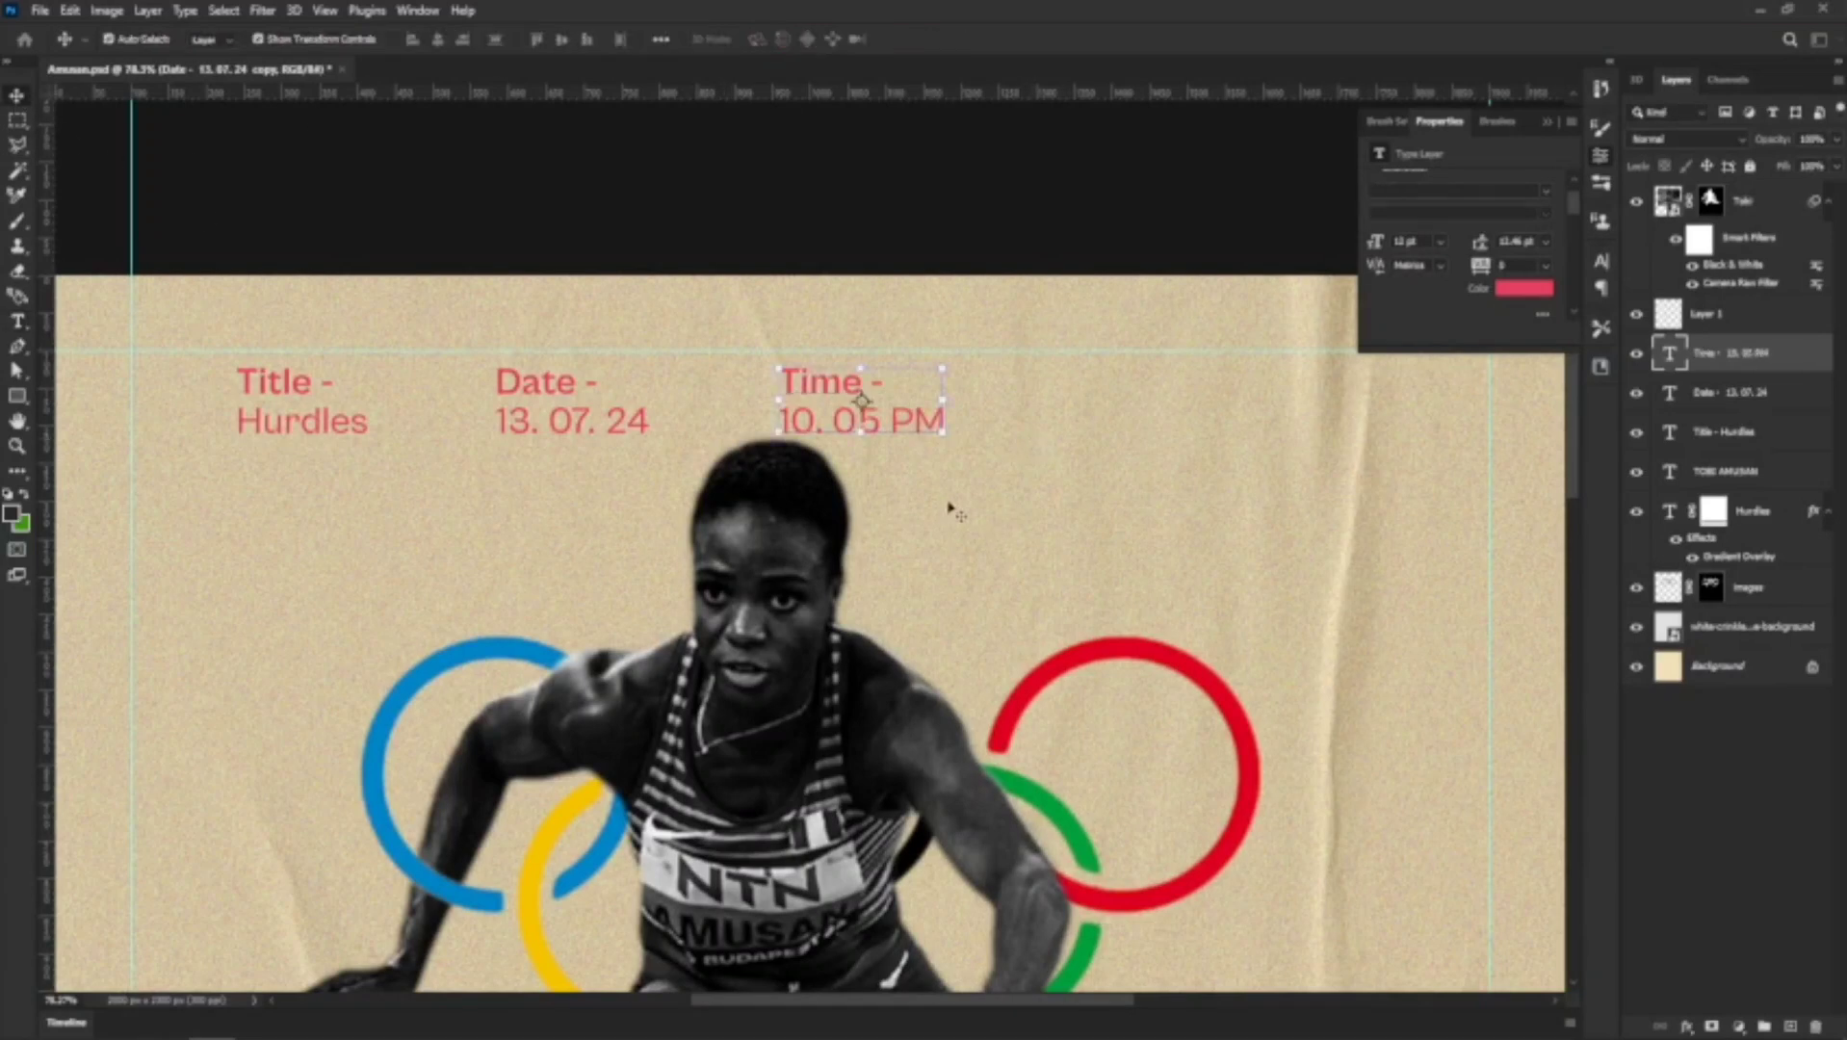
Duplicate the Time caption further right along the same line and look up the designer entry in the Notepad notes
{"action": "scroll", "coordinate": [949, 507], "scroll_direction": "down", "scroll_amount": 3}
{"action": "scroll", "coordinate": [782, 412], "scroll_direction": "up", "scroll_amount": 2}
{"action": "left_click_drag", "start_coordinate": [753, 426], "coordinate": [1008, 426]}
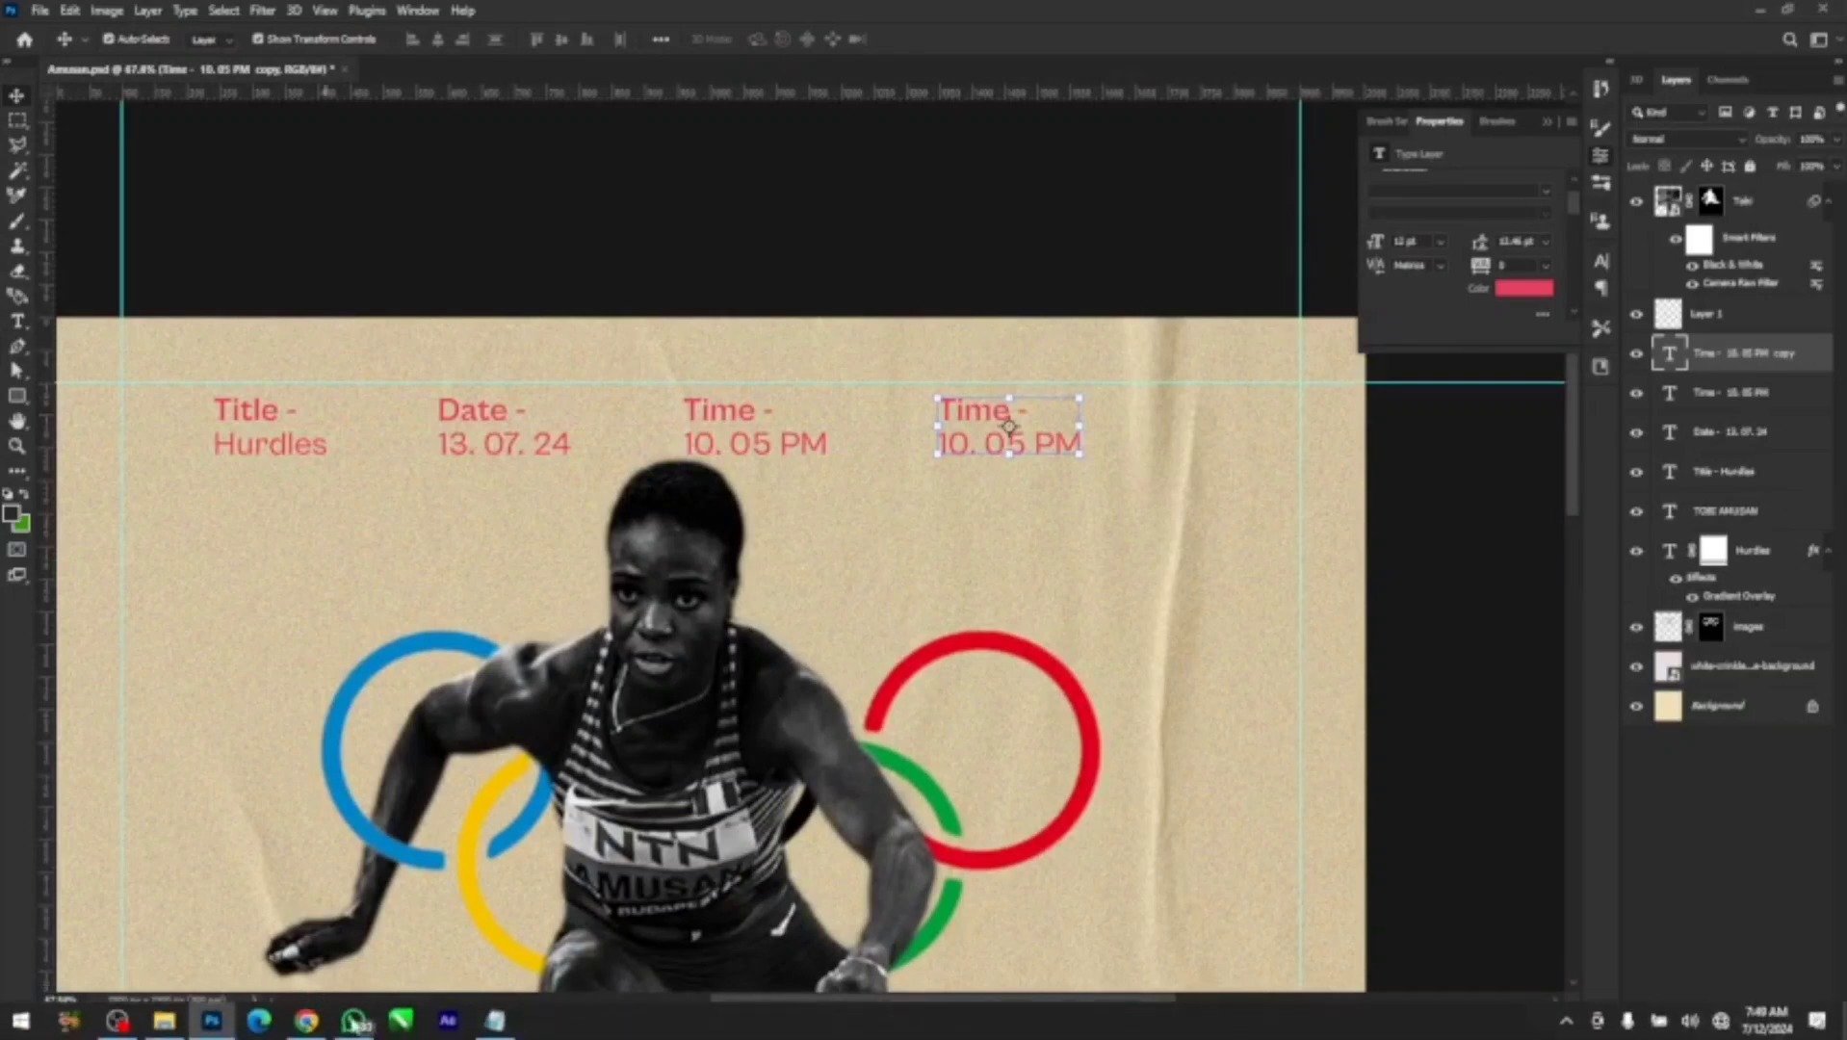
{"action": "left_click", "coordinate": [494, 1021]}
{"action": "left_click_drag", "start_coordinate": [1044, 284], "coordinate": [878, 277]}
{"action": "left_click", "coordinate": [749, 448]}
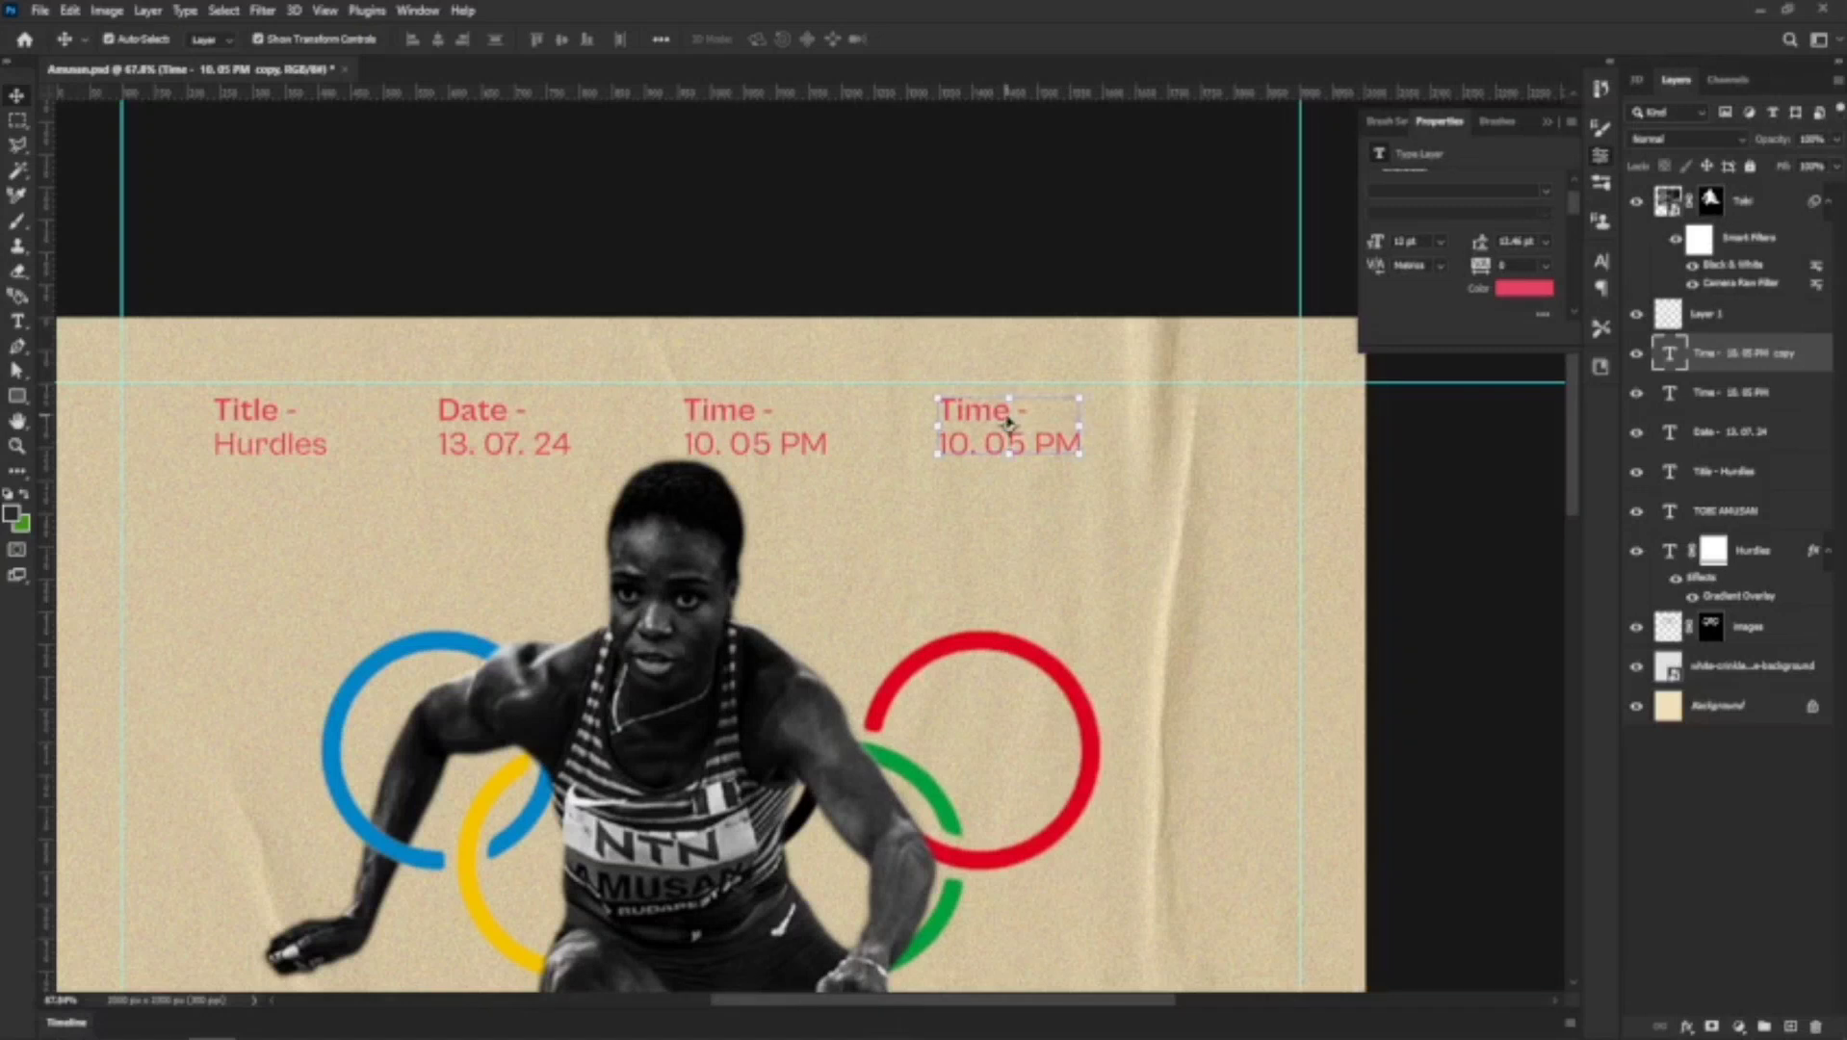
Change the fourth caption's label to "Designer -" and its second line to "Gfactor Details", and finish editing the text
{"action": "double_click", "coordinate": [1007, 422]}
{"action": "left_click_drag", "start_coordinate": [1009, 416], "coordinate": [937, 414]}
{"action": "left_click", "coordinate": [961, 414]}
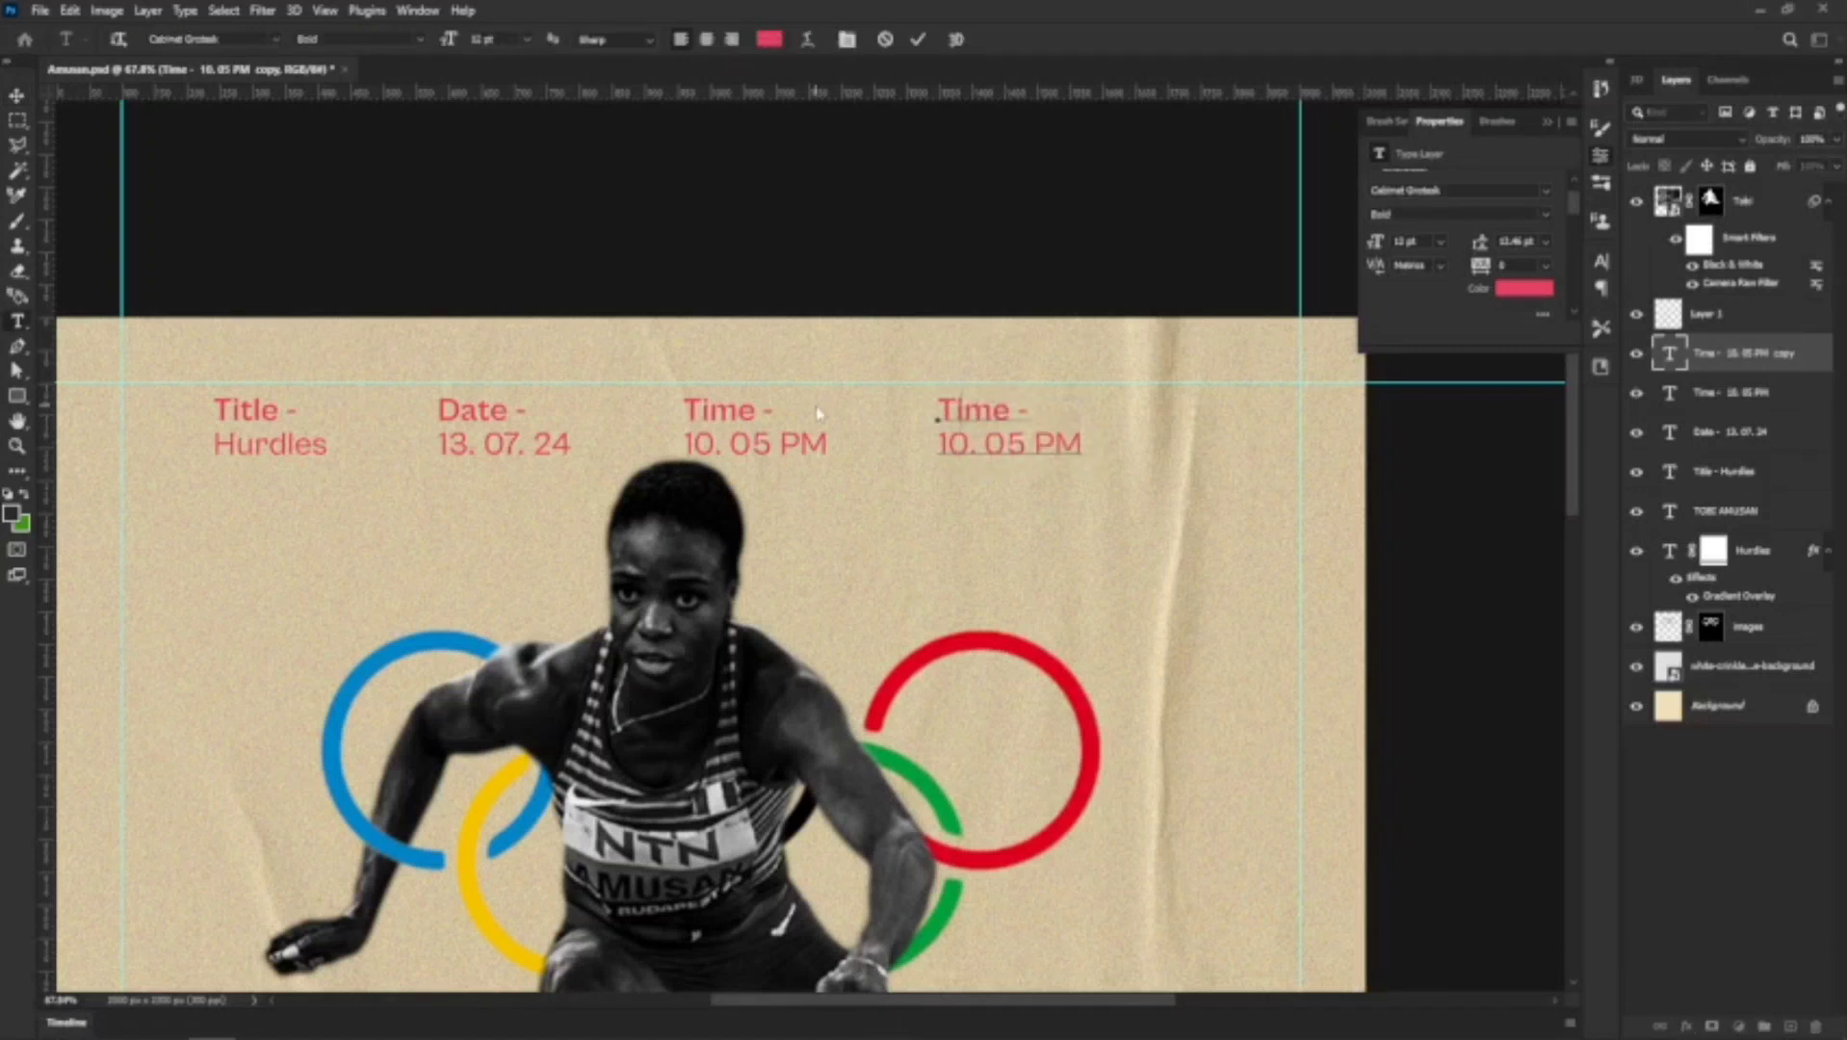
{"action": "type", "text": "Designer"}
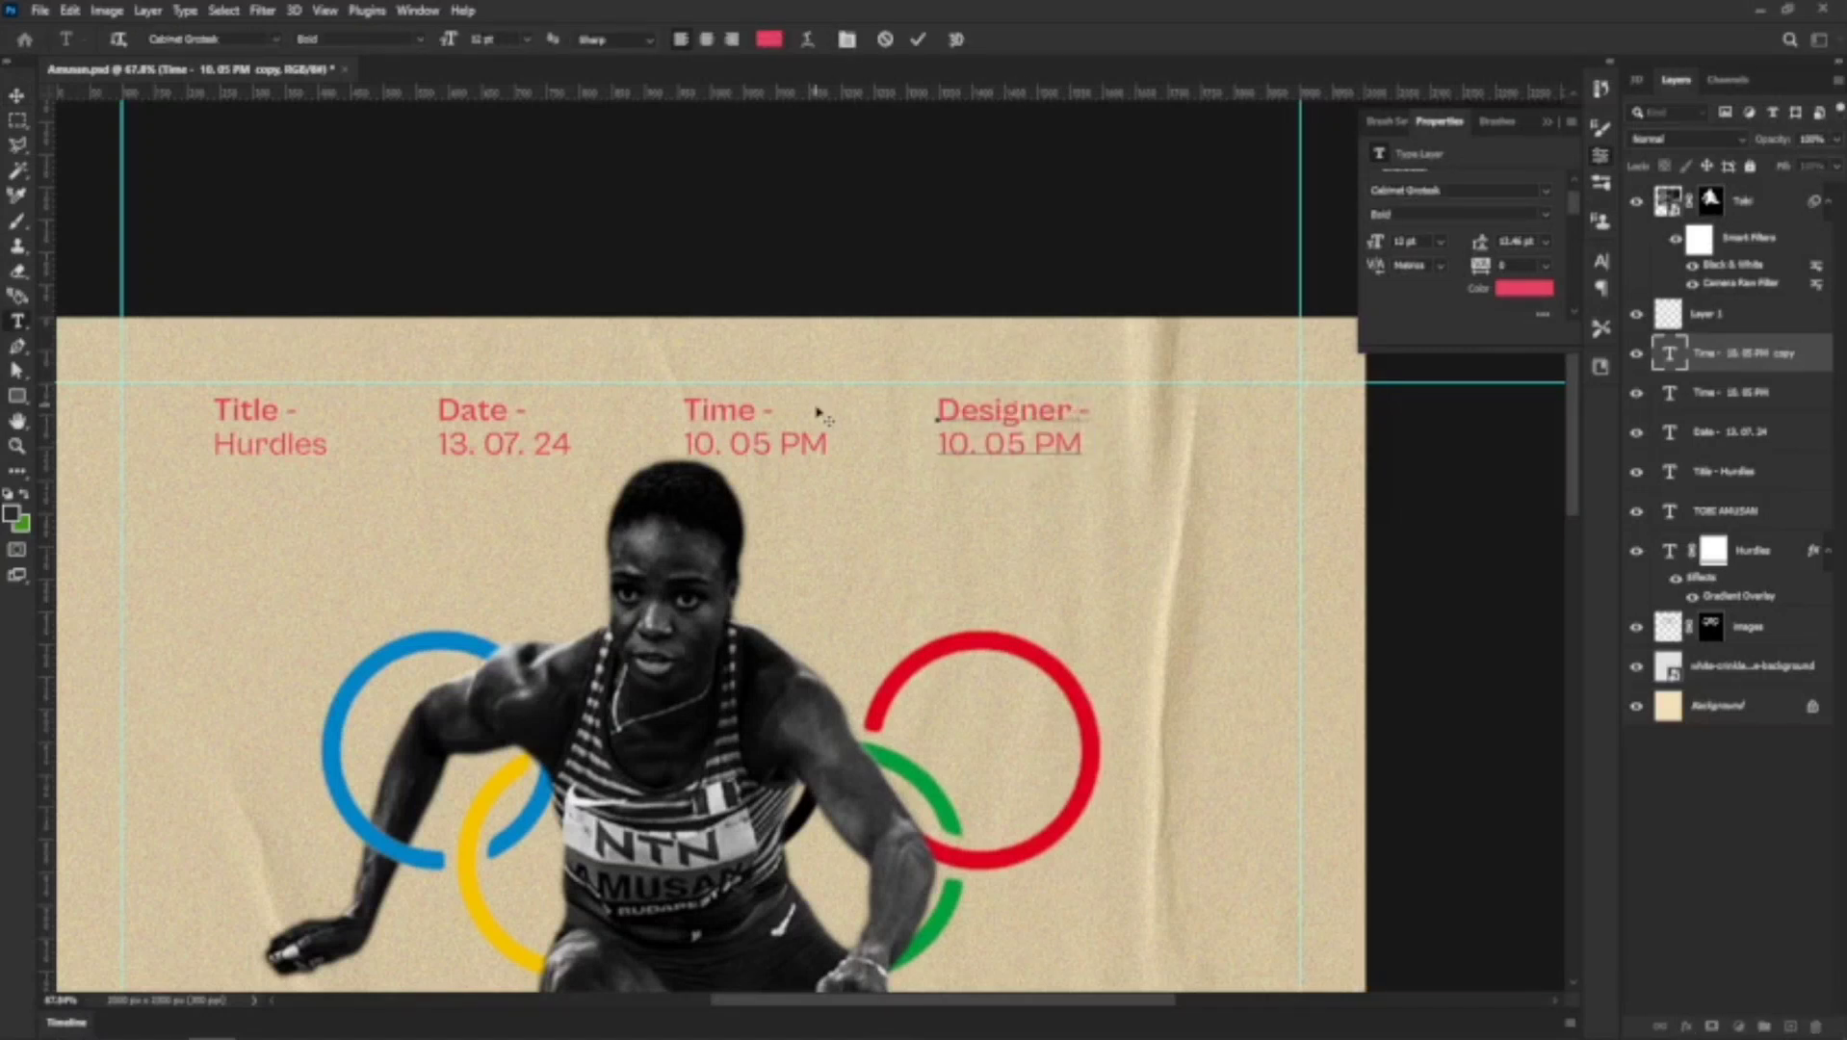
{"action": "left_click_drag", "start_coordinate": [939, 445], "coordinate": [1123, 449]}
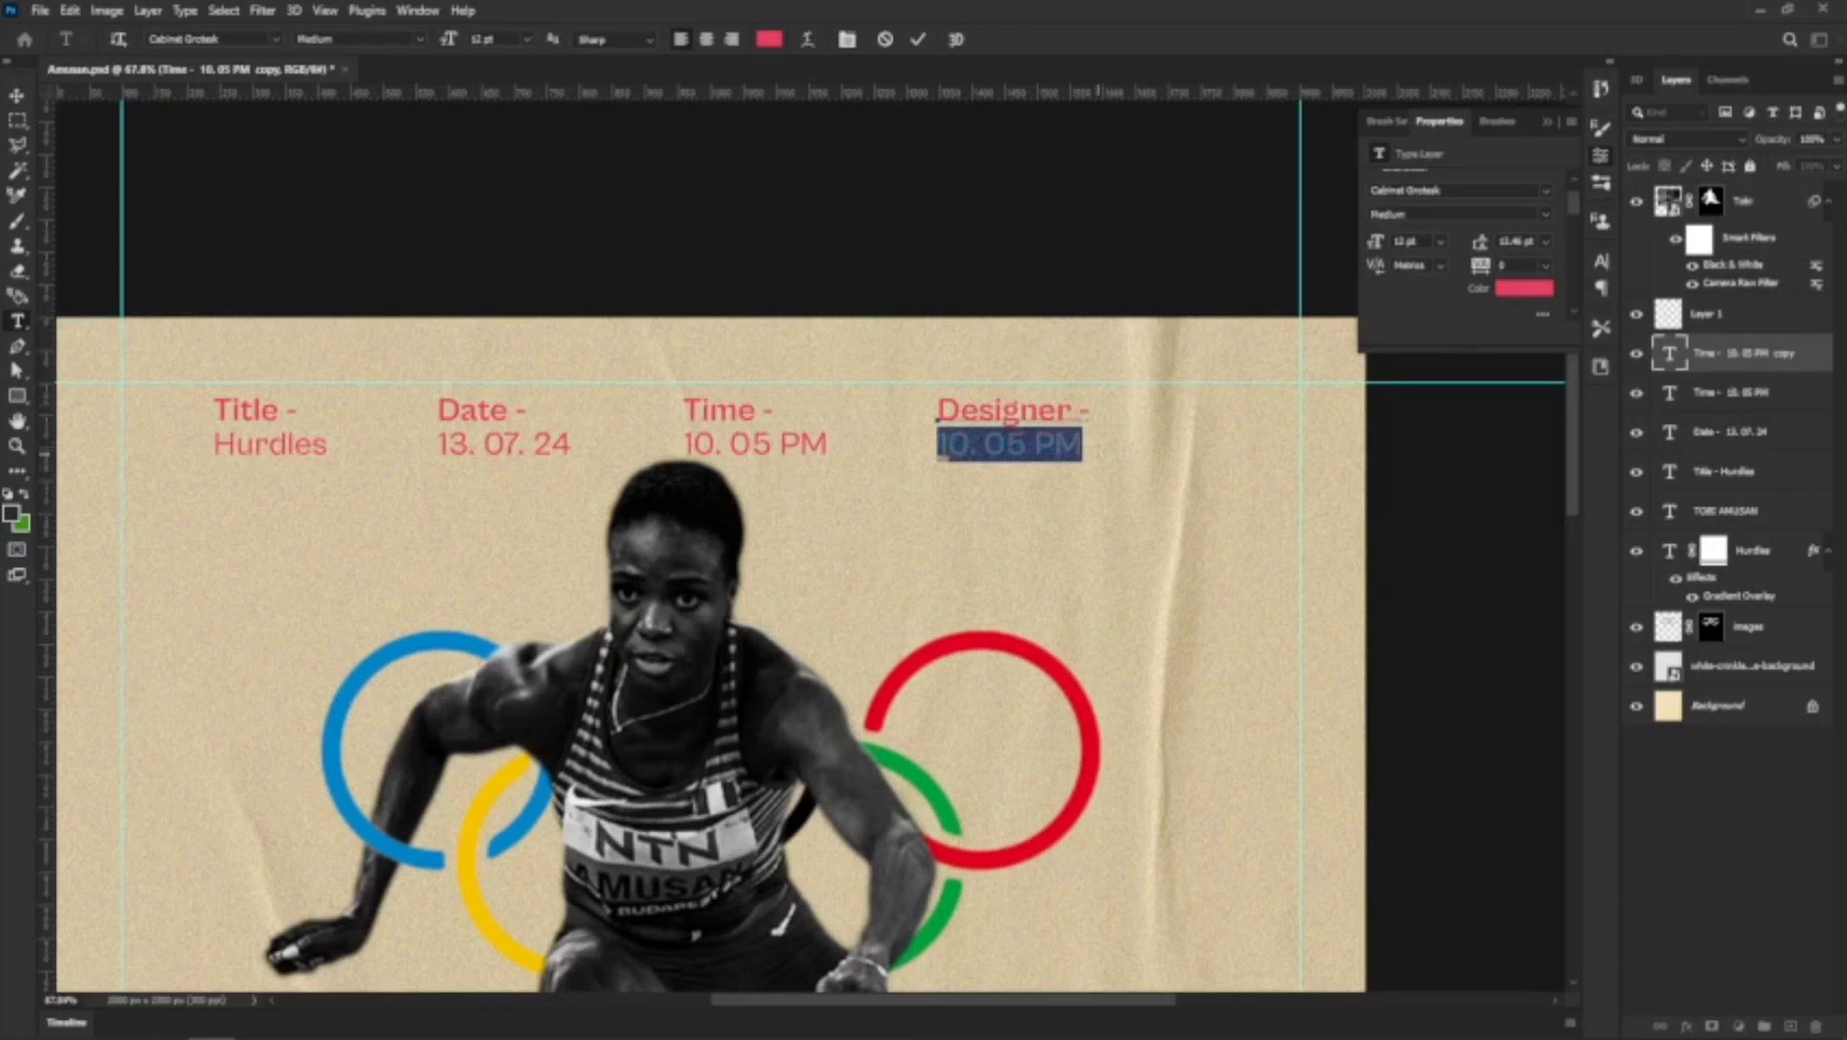
{"action": "type", "text": "Gfactor Details"}
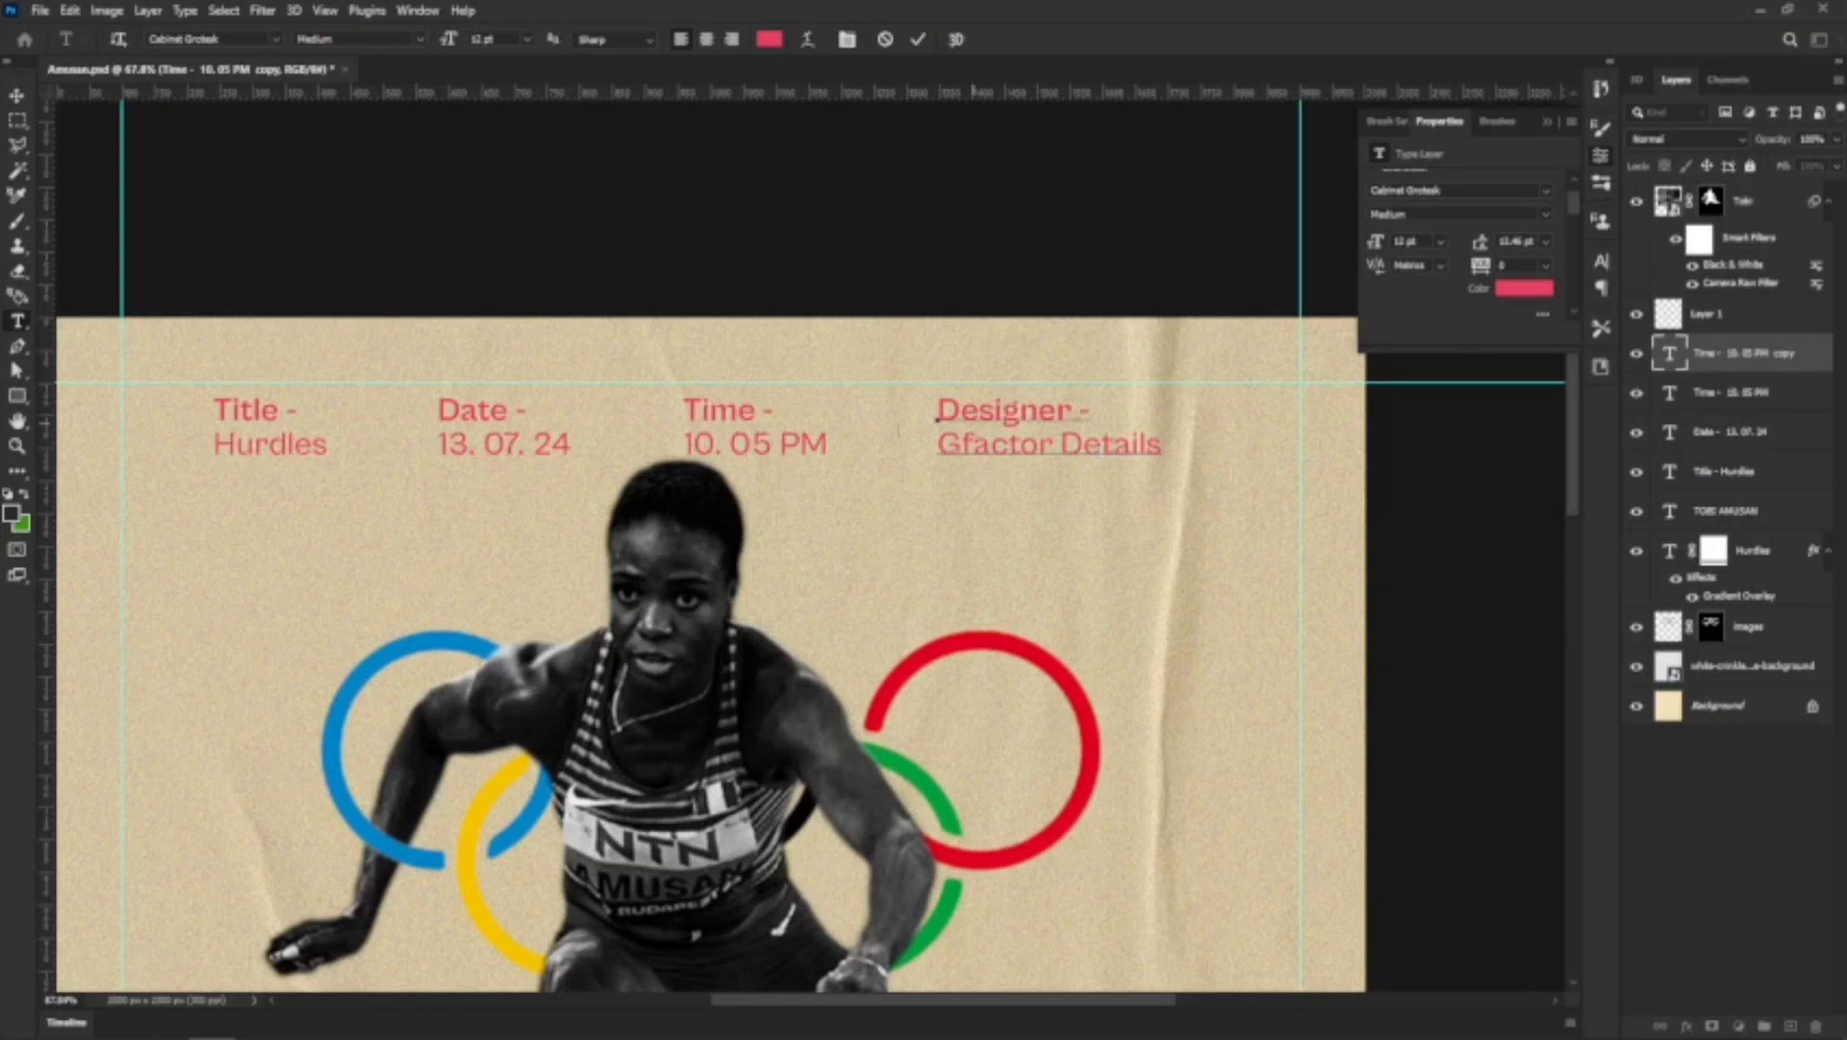
{"action": "left_click", "coordinate": [16, 96]}
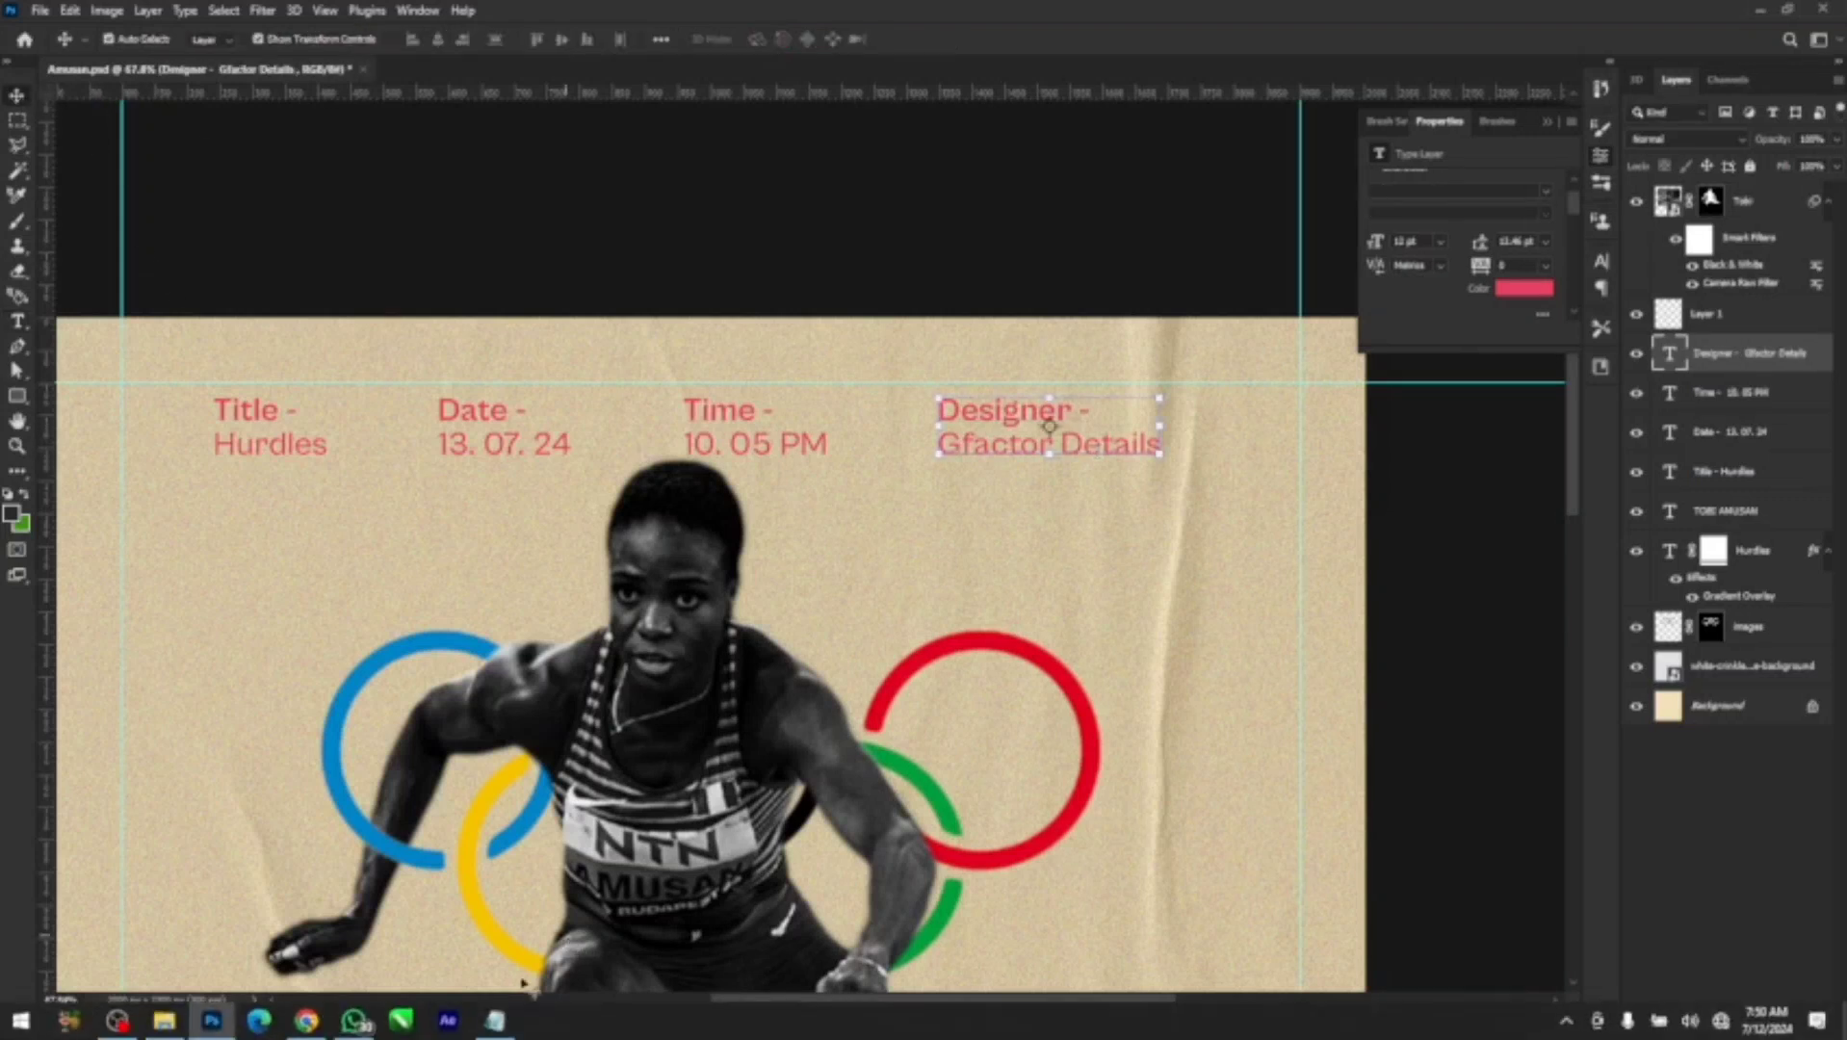
Check the Poster entry in the Notepad notes and return to Photoshop
{"action": "left_click", "coordinate": [495, 1023]}
{"action": "mouse_move", "coordinate": [928, 310]}
{"action": "left_mouse_down"}
{"action": "mouse_move", "coordinate": [992, 337]}
{"action": "mouse_move", "coordinate": [914, 327]}
{"action": "left_mouse_up"}
{"action": "left_click", "coordinate": [952, 315]}
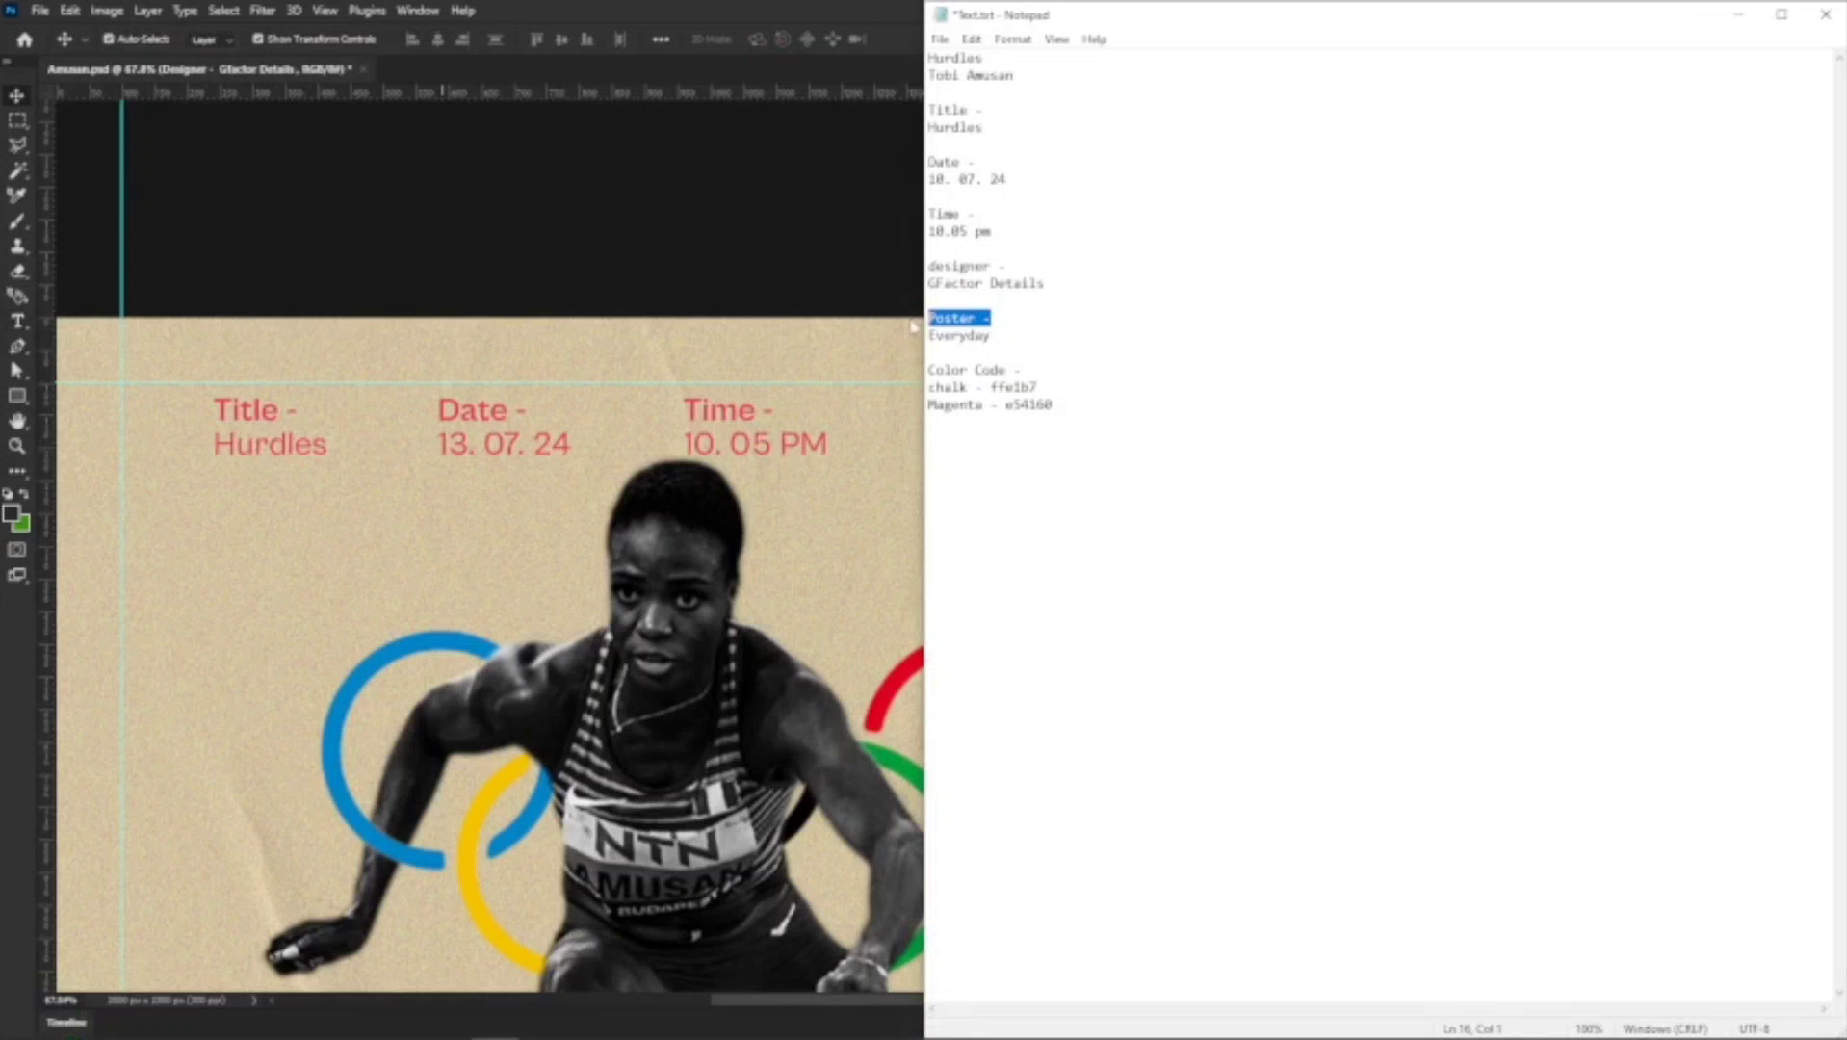
{"action": "left_click", "coordinate": [700, 479]}
Select the Time and Designer captions together and shift them right, widening the gap after the Date caption
{"action": "scroll", "coordinate": [977, 422], "scroll_direction": "down", "scroll_amount": 4}
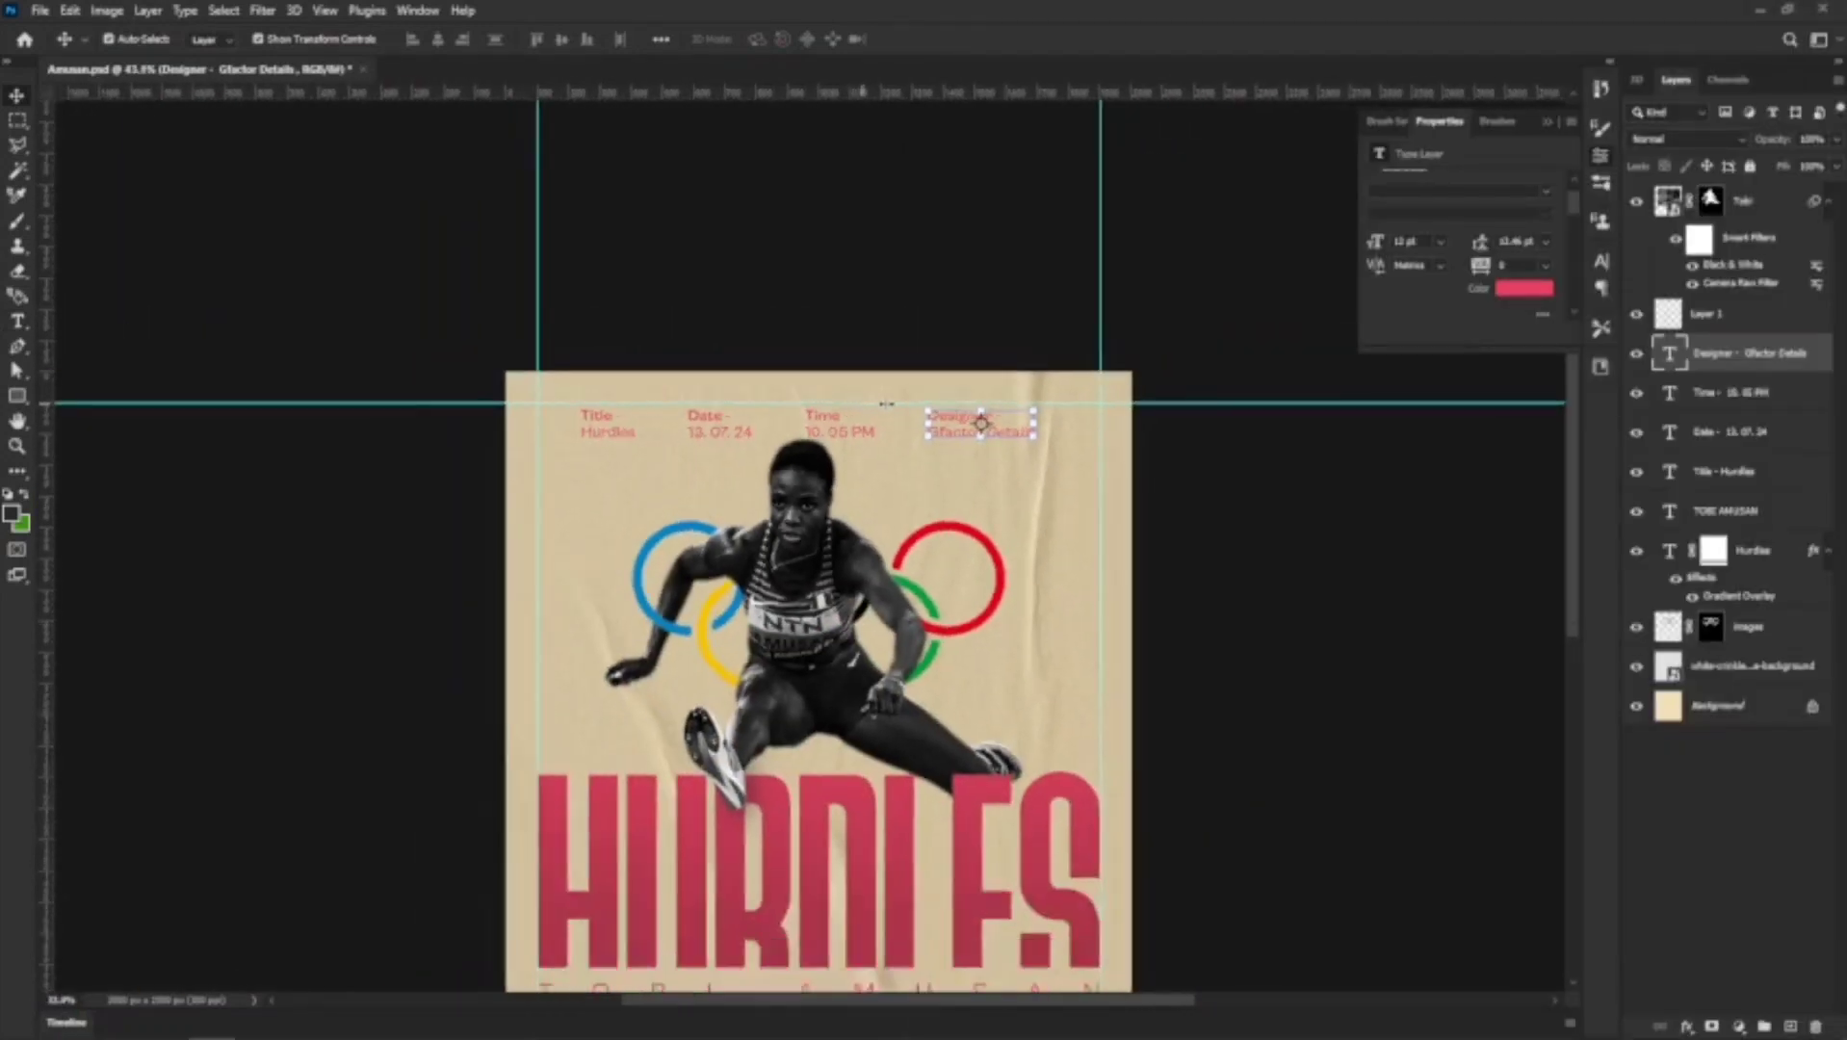
{"action": "scroll", "coordinate": [915, 416], "scroll_direction": "down", "scroll_amount": 2}
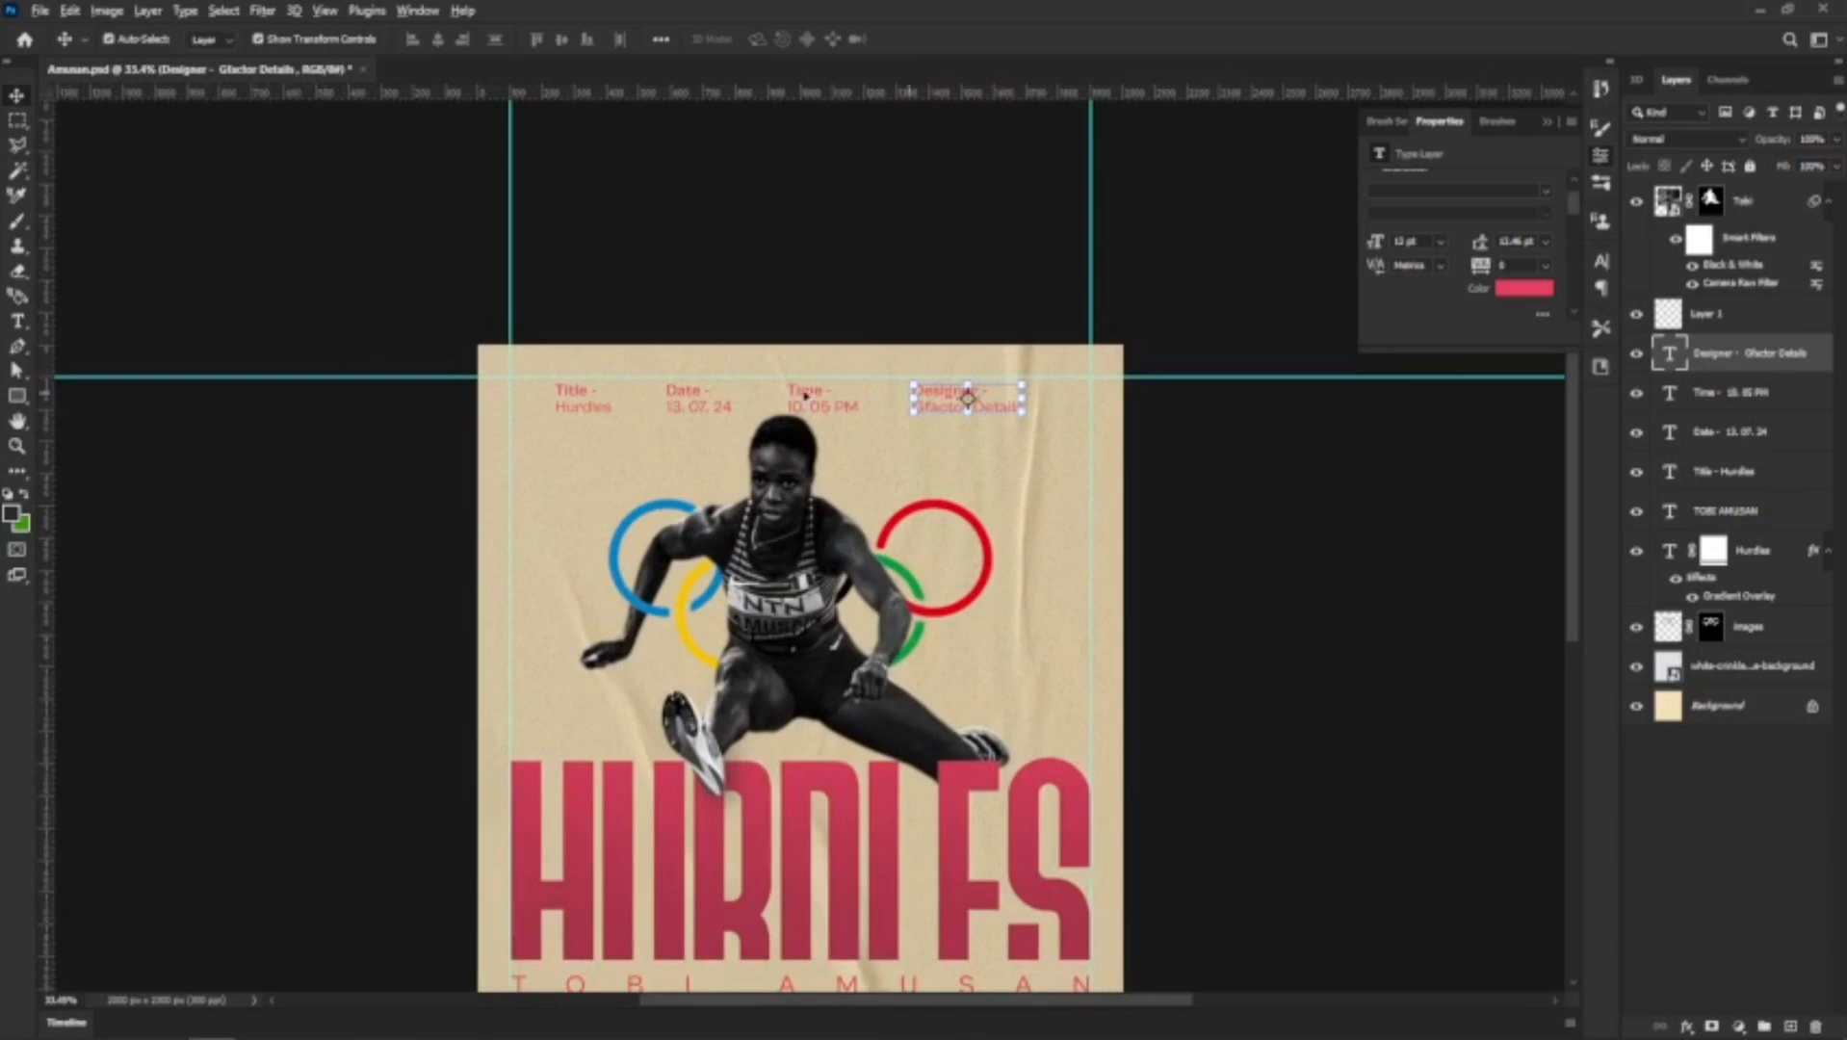
{"action": "scroll", "coordinate": [746, 371], "scroll_direction": "up", "scroll_amount": 2}
{"action": "left_click", "coordinate": [892, 395], "text": "shift"}
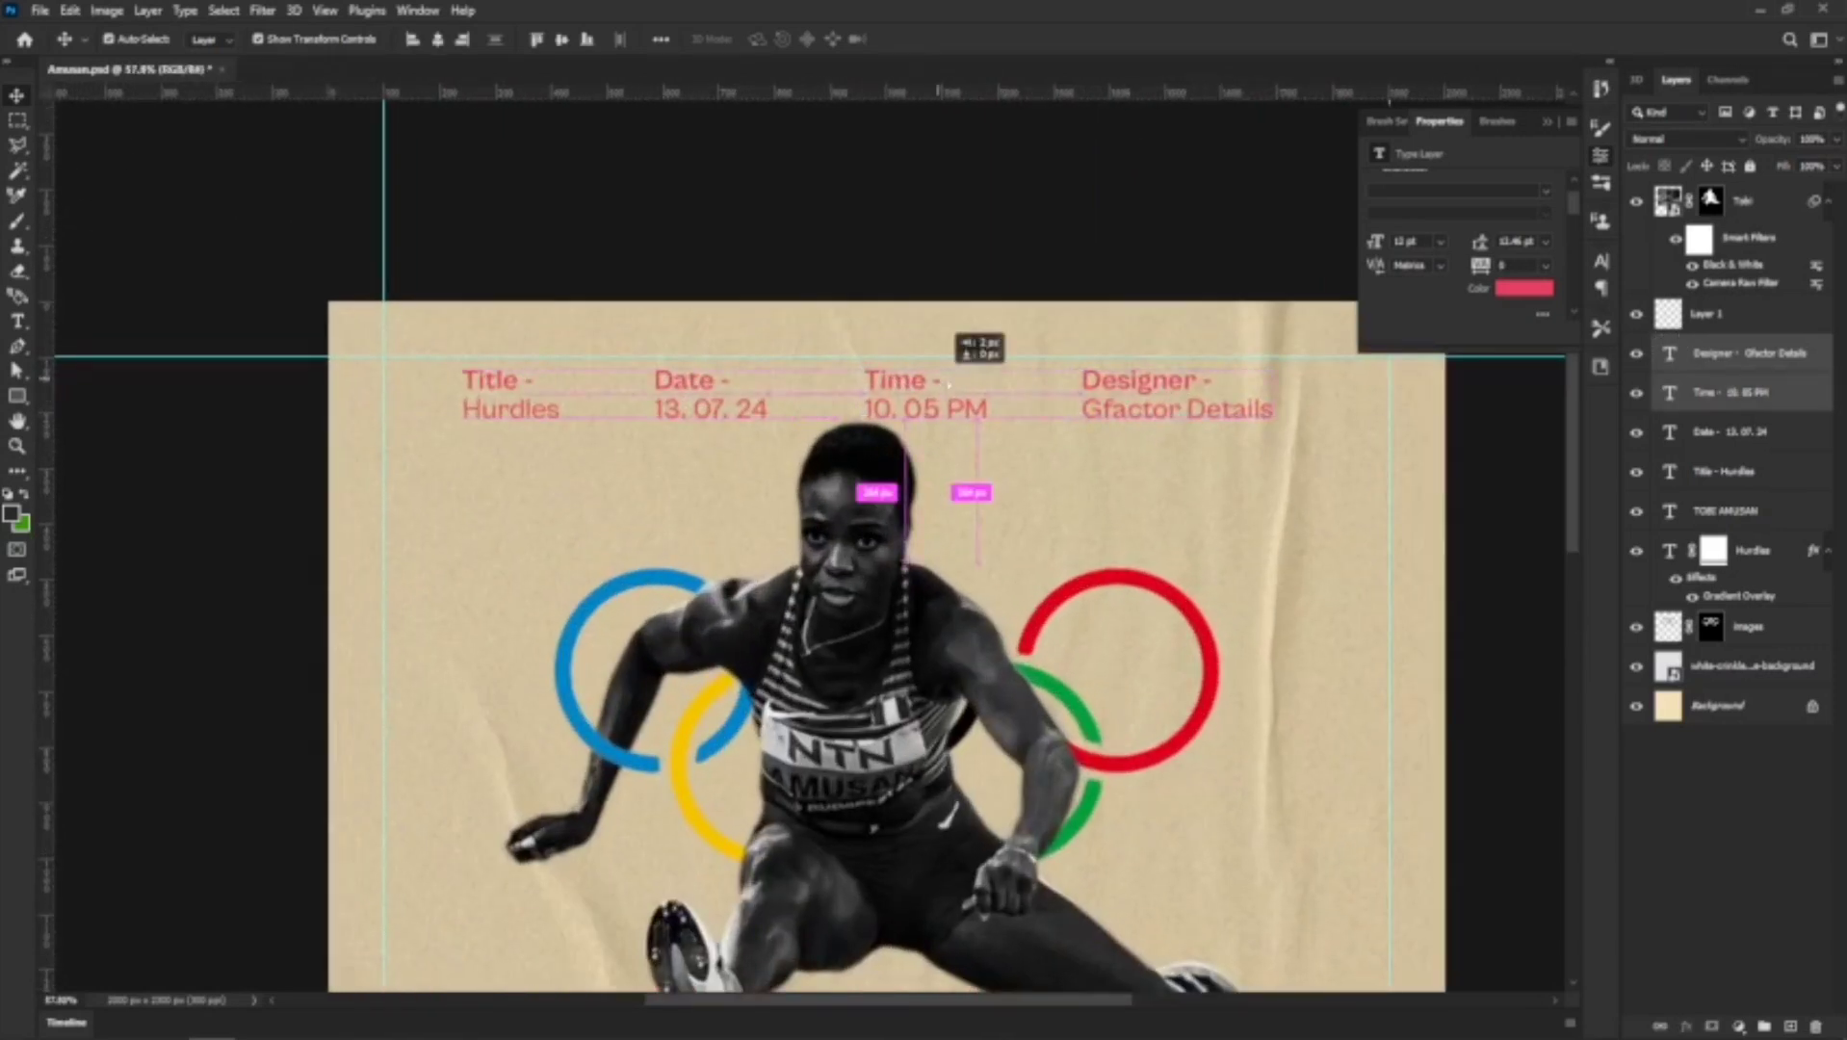
{"action": "left_click_drag", "start_coordinate": [893, 395], "coordinate": [948, 381]}
{"action": "scroll", "coordinate": [1122, 395], "scroll_direction": "down", "scroll_amount": 2}
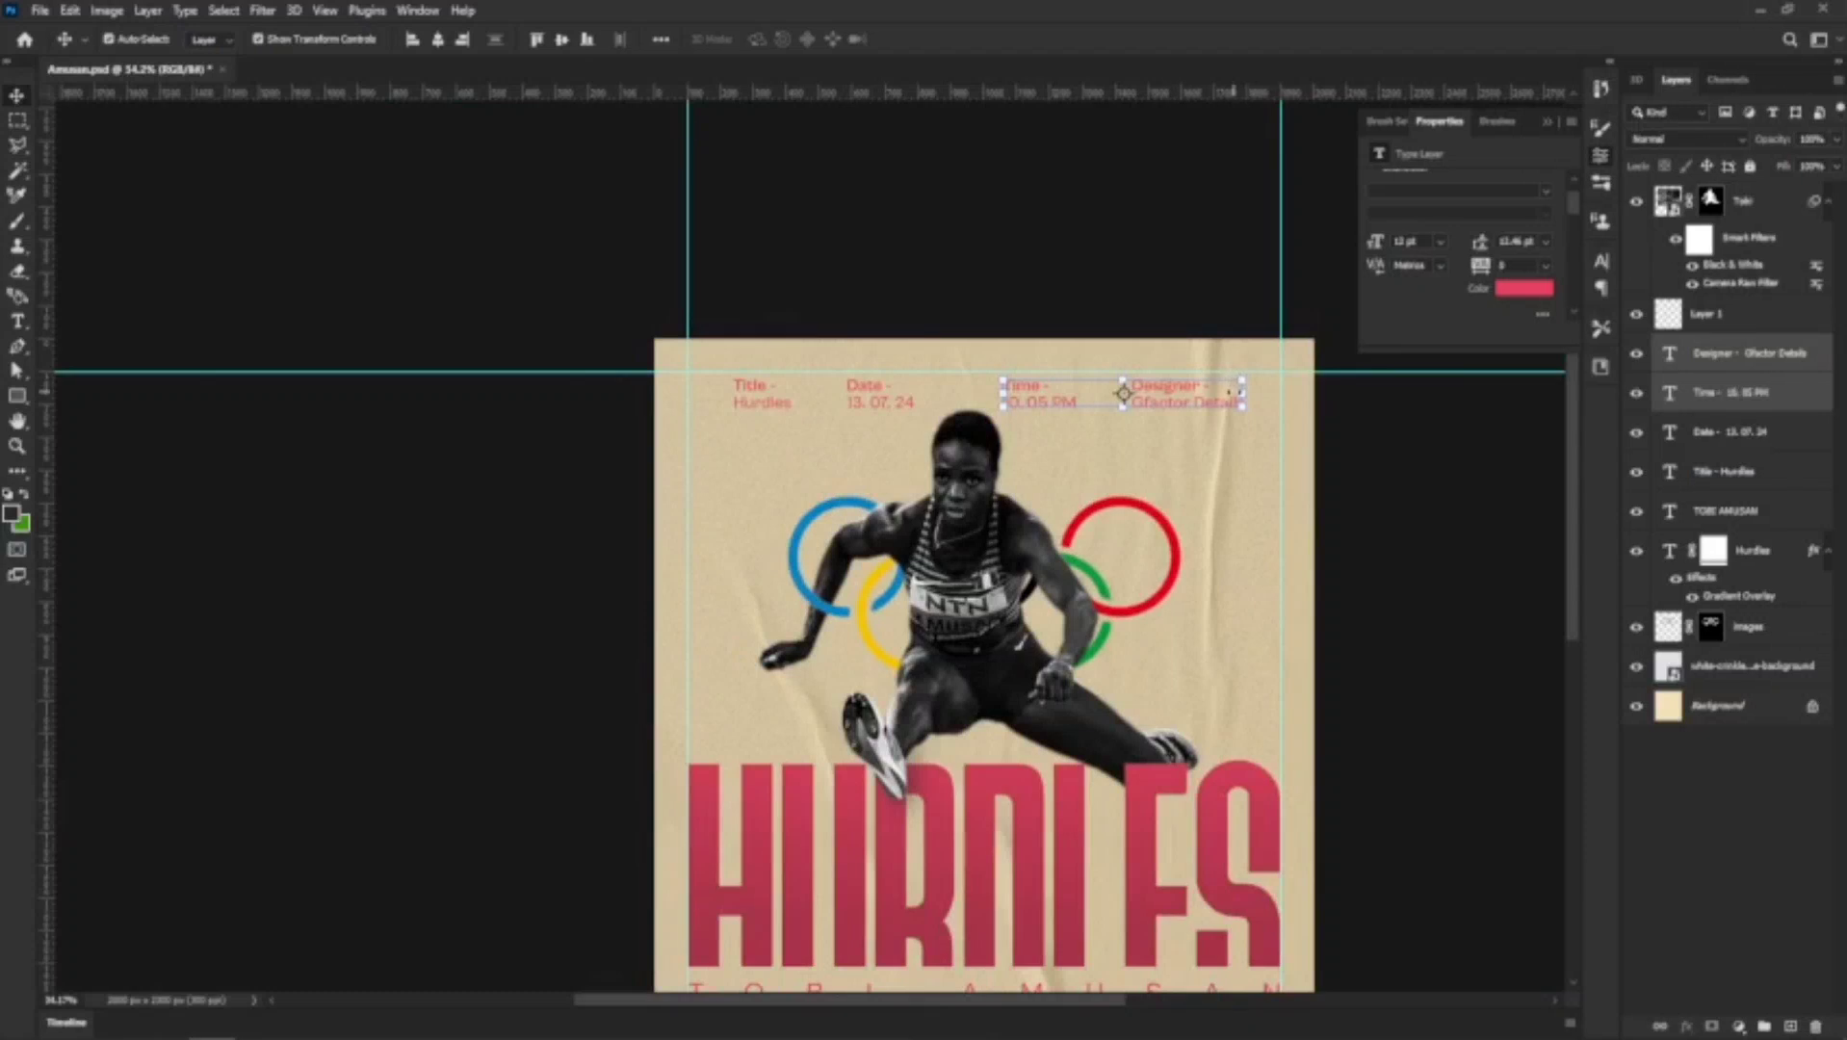
Deselect the captions, examine the whole poster with the guides hidden, and show the guides again
{"action": "scroll", "coordinate": [975, 487], "scroll_direction": "down", "scroll_amount": 3}
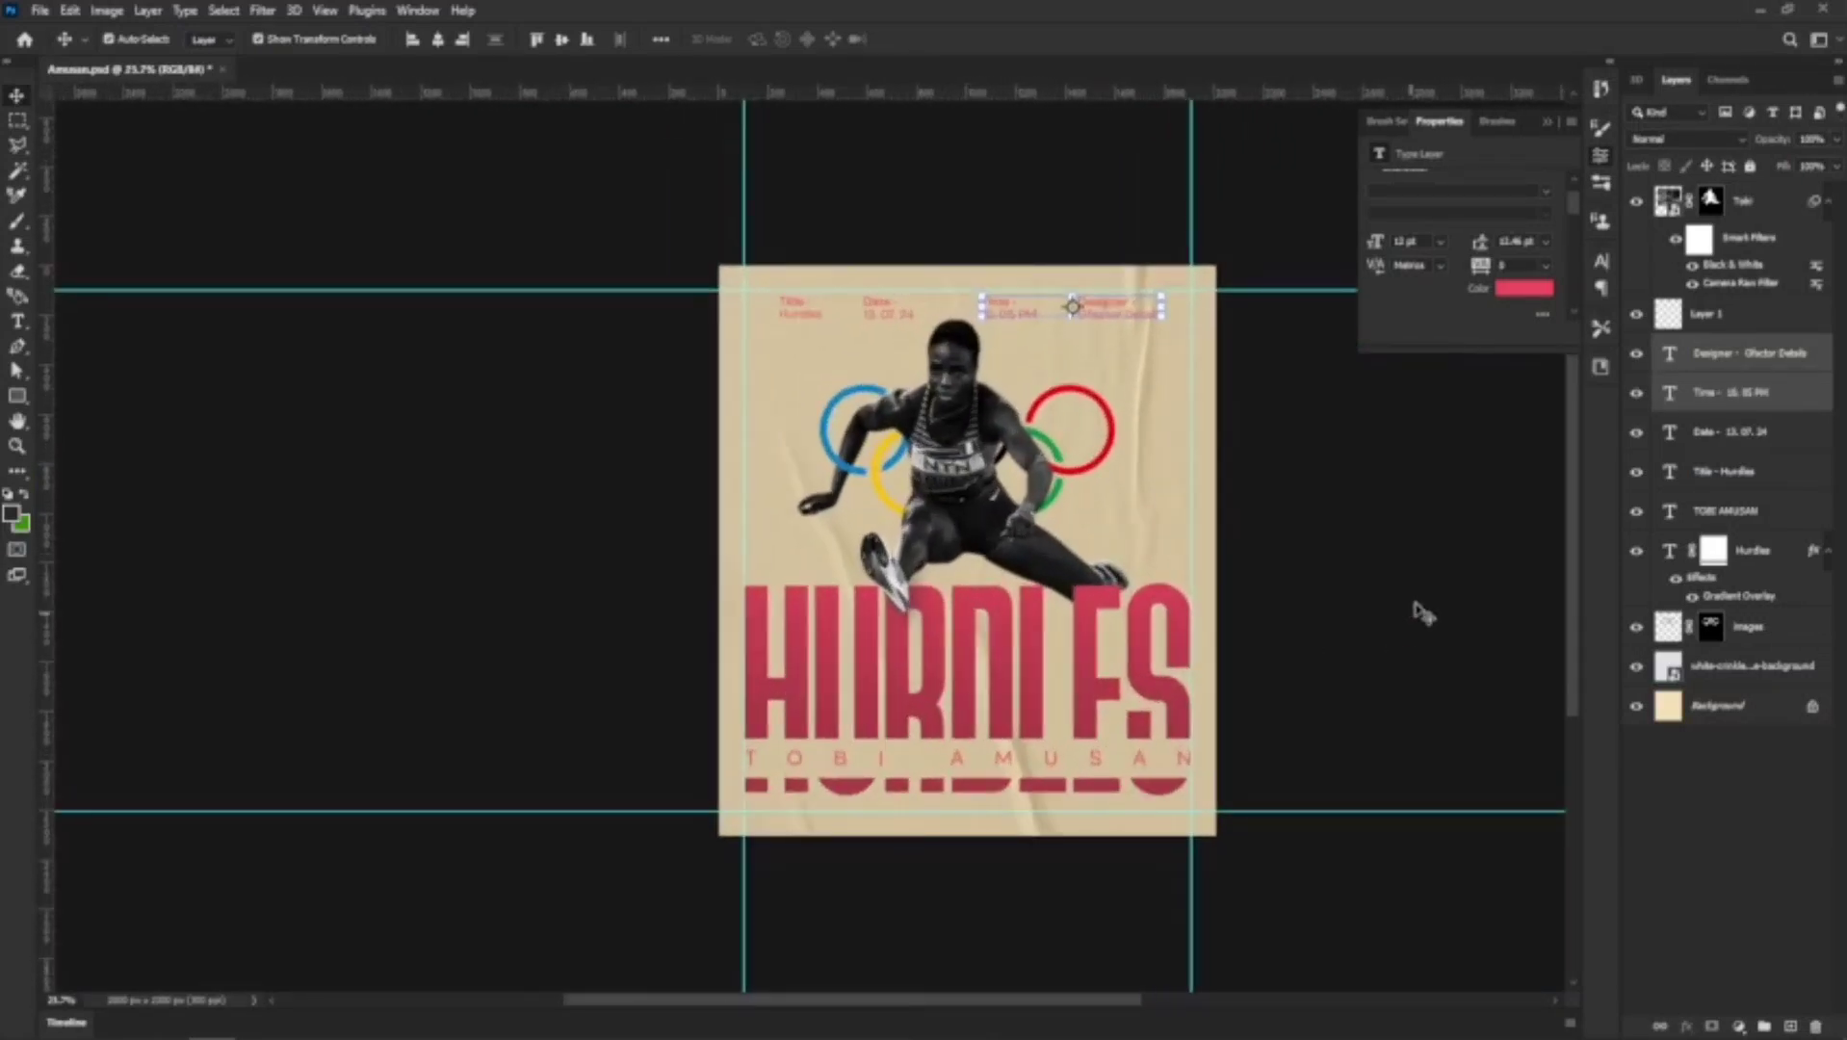
{"action": "left_click", "coordinate": [1424, 613]}
{"action": "scroll", "coordinate": [1059, 385], "scroll_direction": "up", "scroll_amount": 2}
{"action": "scroll", "coordinate": [994, 363], "scroll_direction": "down", "scroll_amount": 2}
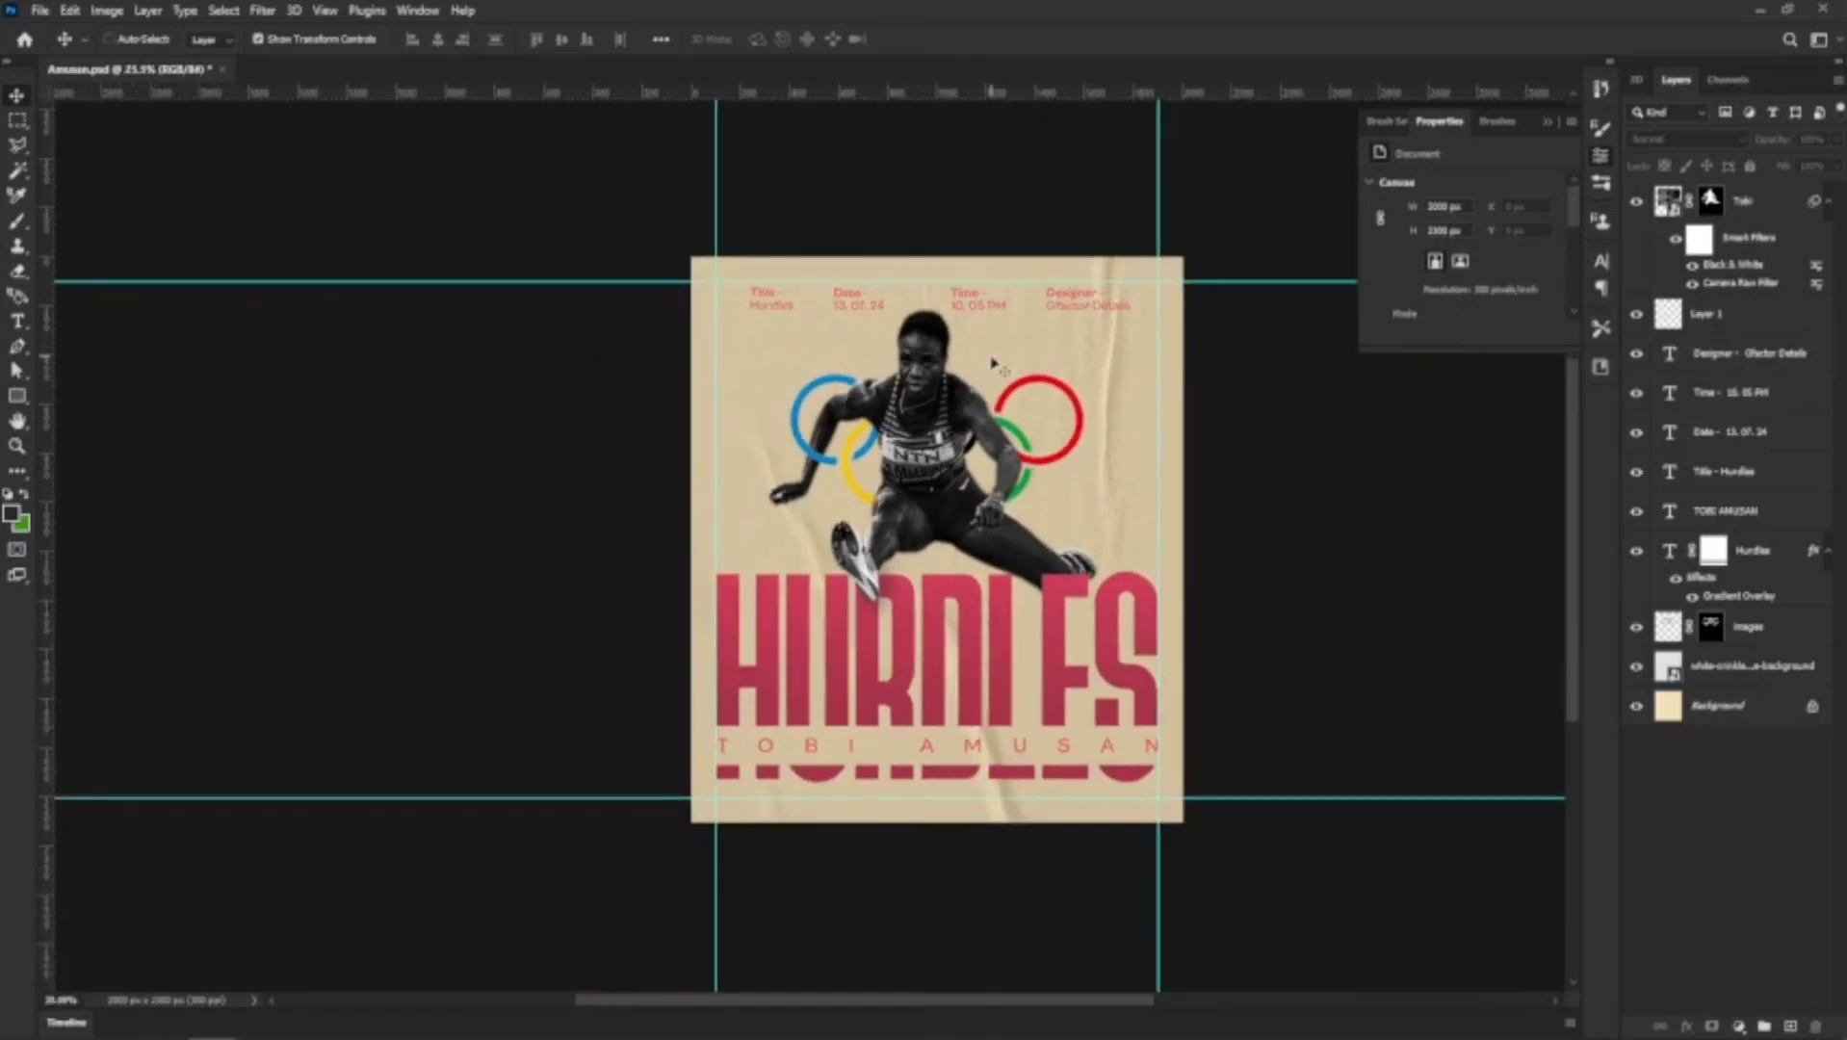
{"action": "key", "text": "ctrl+semicolon"}
{"action": "mouse_move", "coordinate": [86, 1035]}
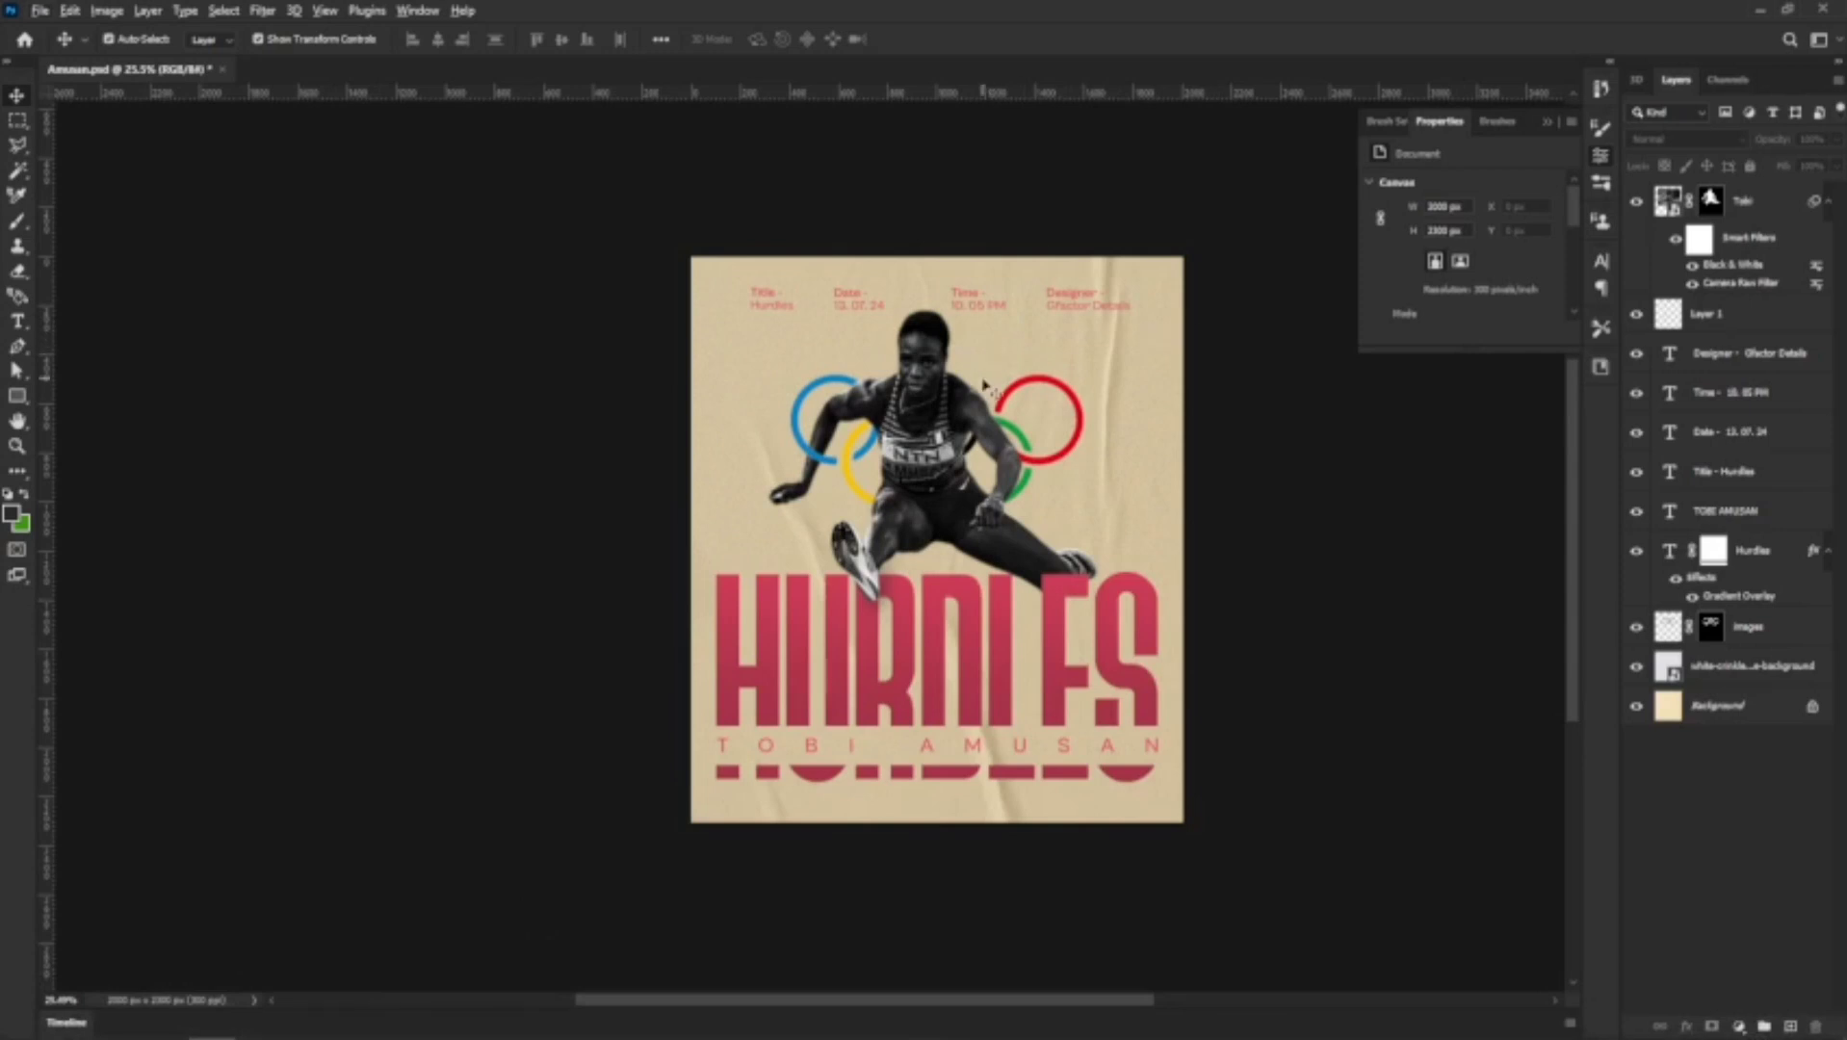
{"action": "key", "text": "ctrl+semicolon"}
{"action": "scroll", "coordinate": [914, 327], "scroll_direction": "up", "scroll_amount": 3}
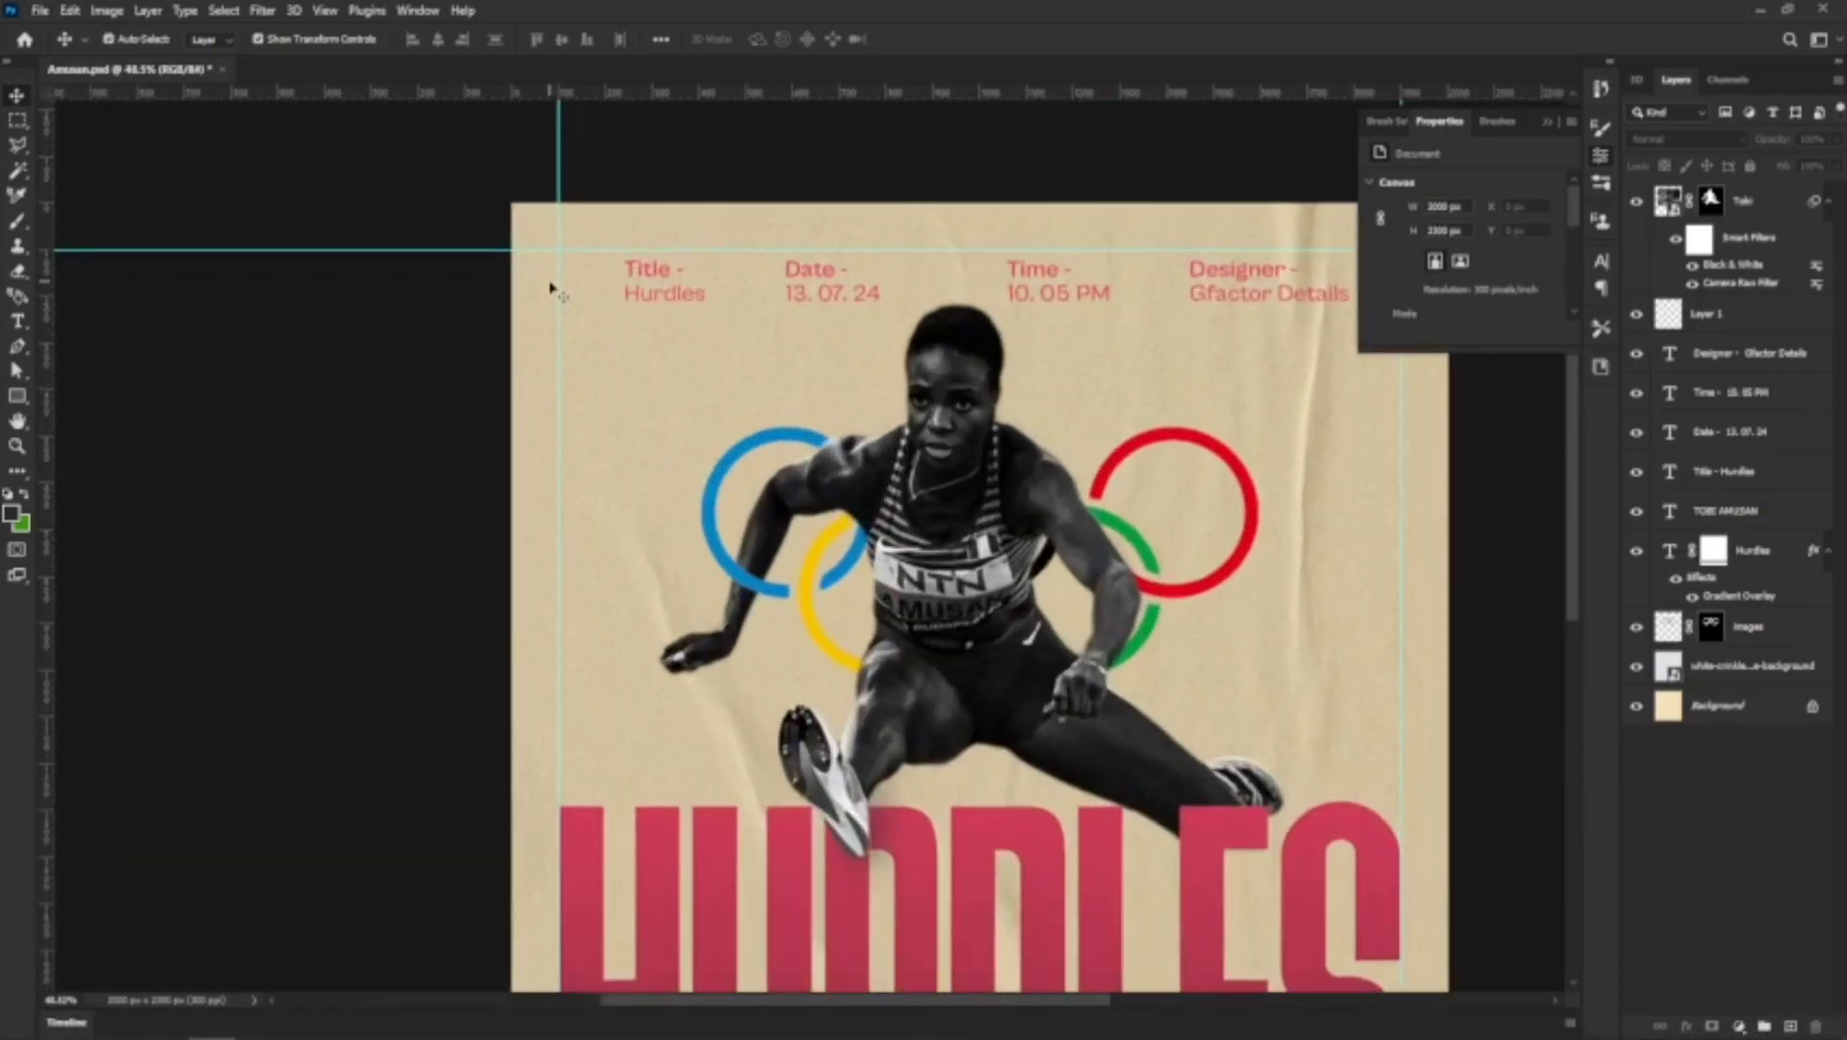
Add a separate "+" text on the empty paper to the left of the Olympic rings
{"action": "scroll", "coordinate": [552, 289], "scroll_direction": "down", "scroll_amount": 2}
{"action": "scroll", "coordinate": [893, 310], "scroll_direction": "up", "scroll_amount": 2}
{"action": "left_click", "coordinate": [1002, 308]}
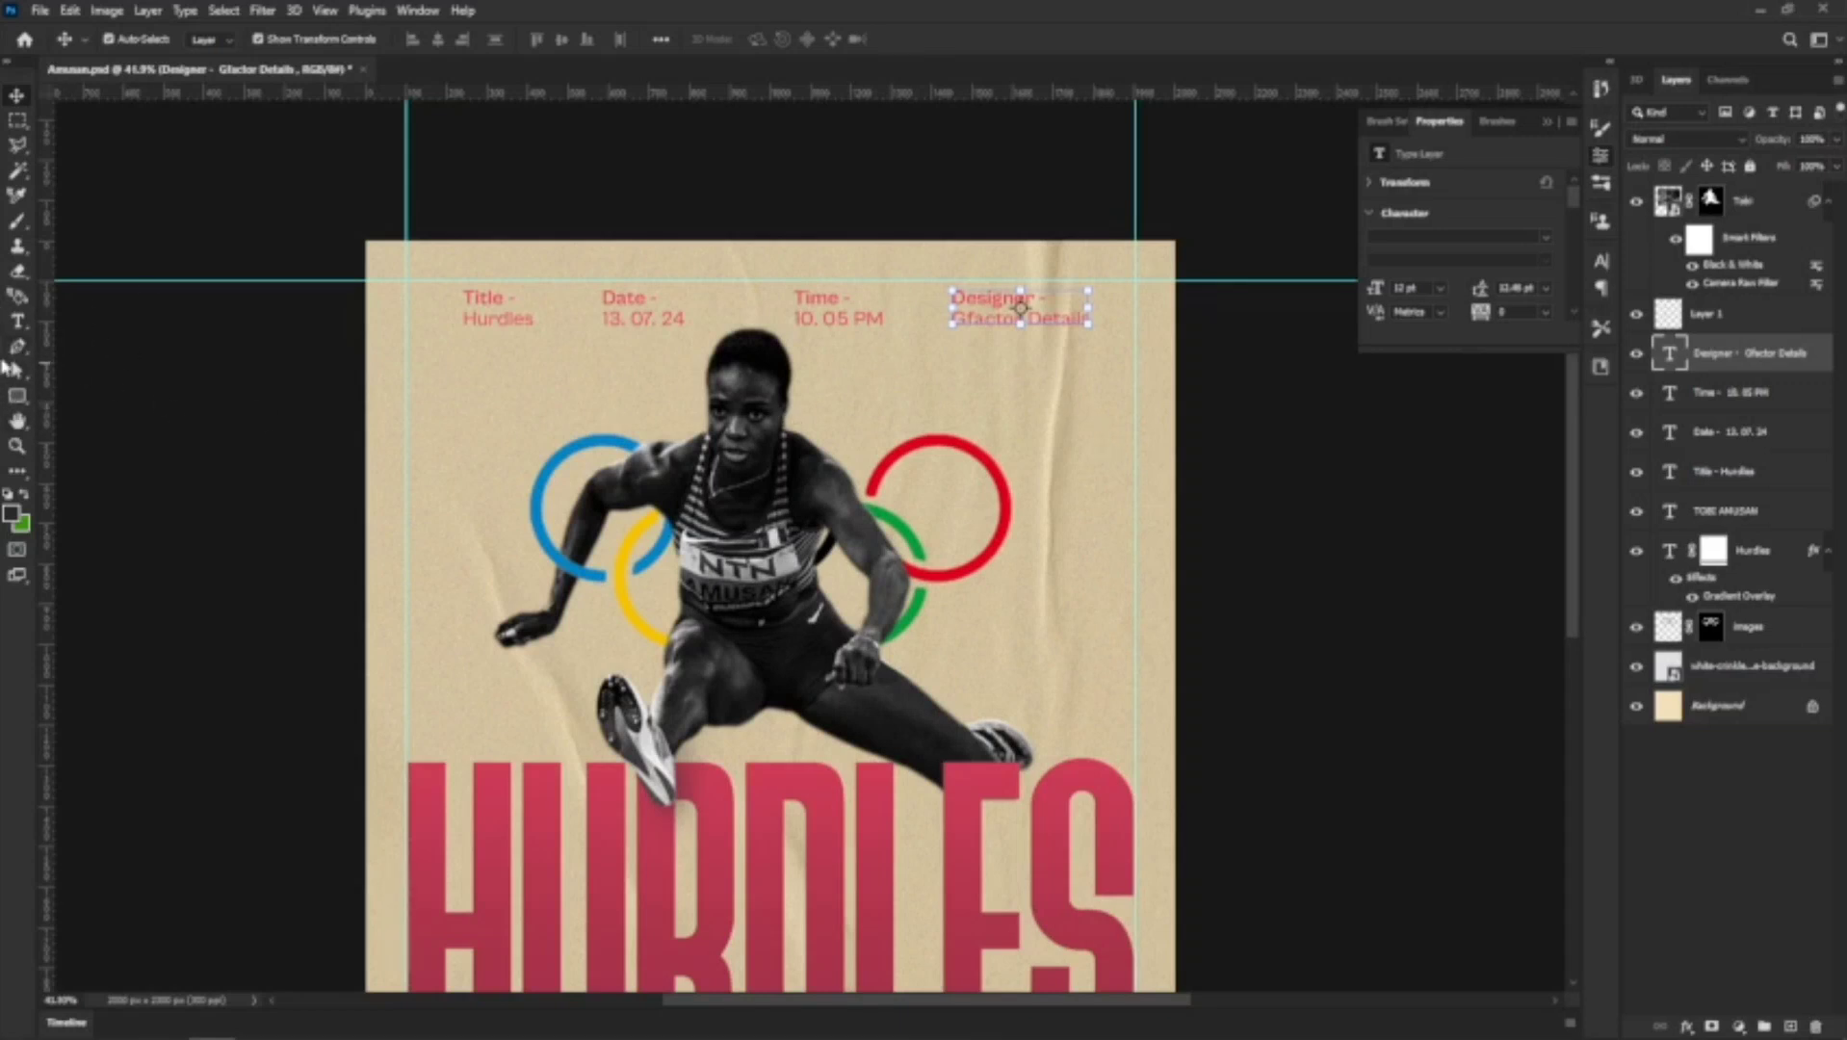
{"action": "left_click", "coordinate": [17, 321]}
{"action": "left_click", "coordinate": [426, 535]}
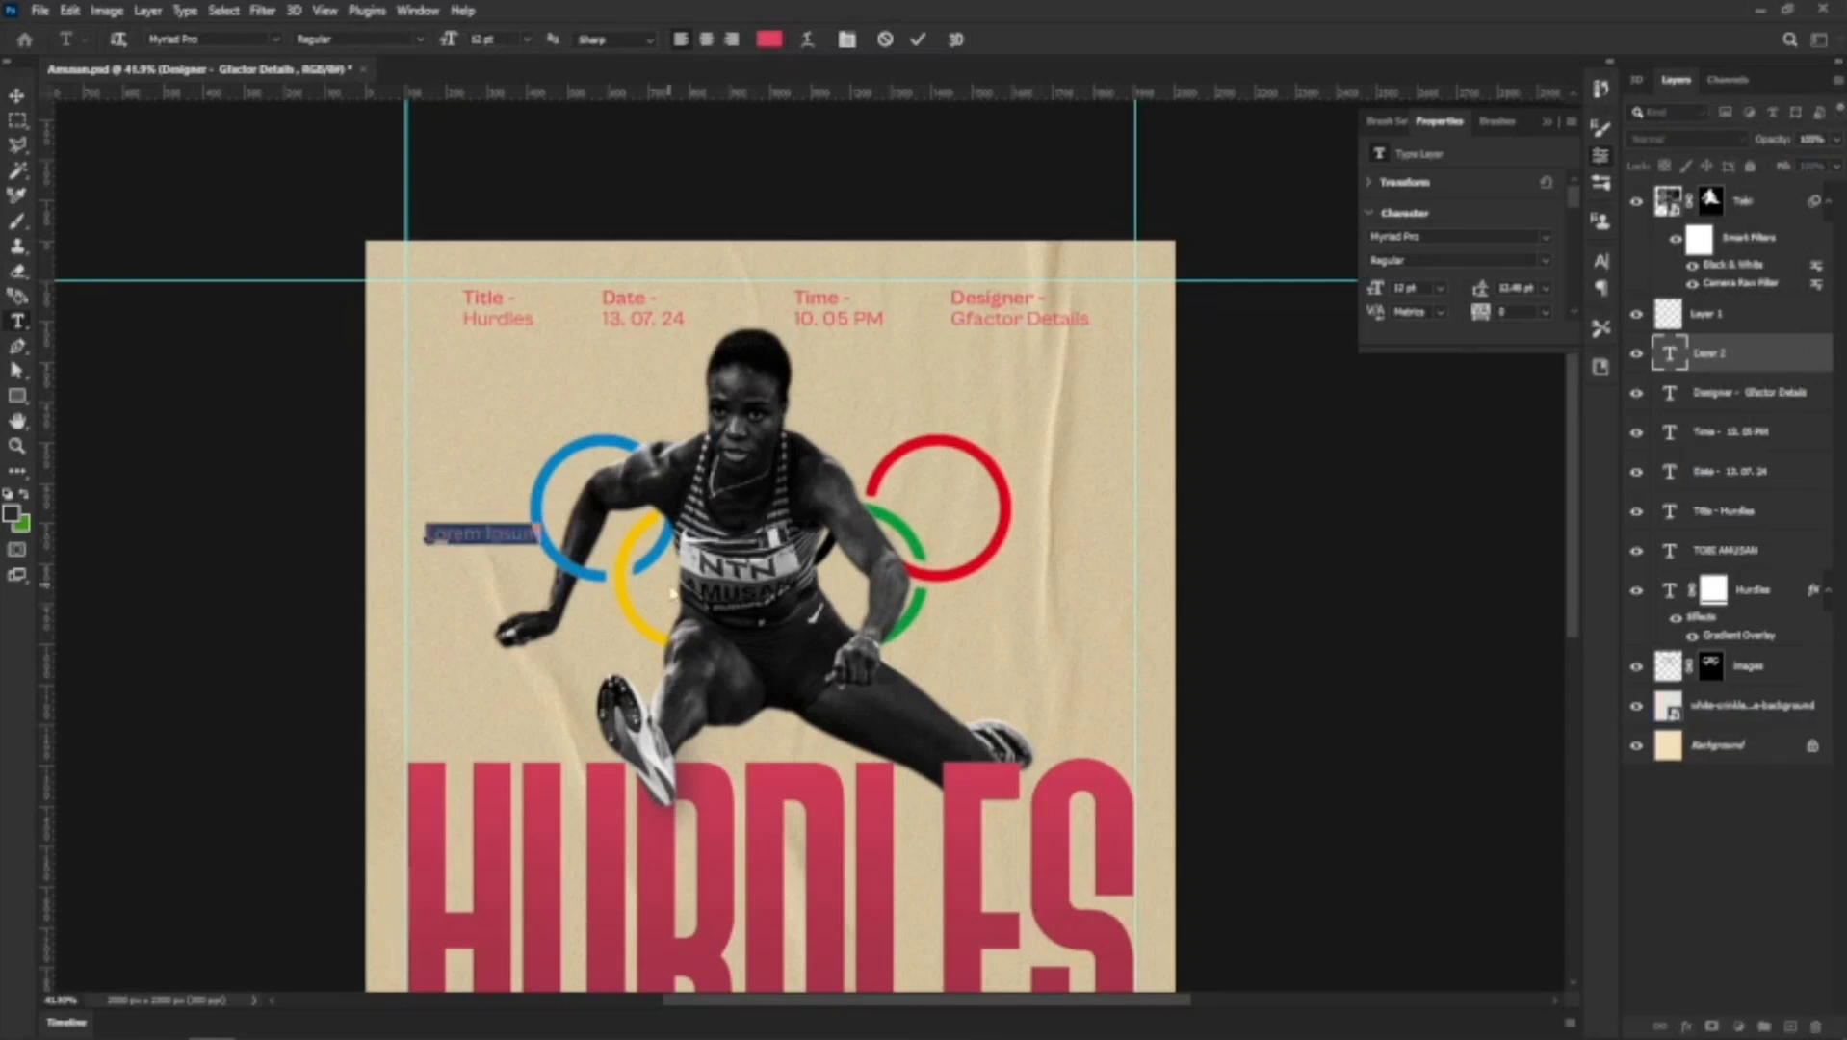
{"action": "key", "text": "BackSpace"}
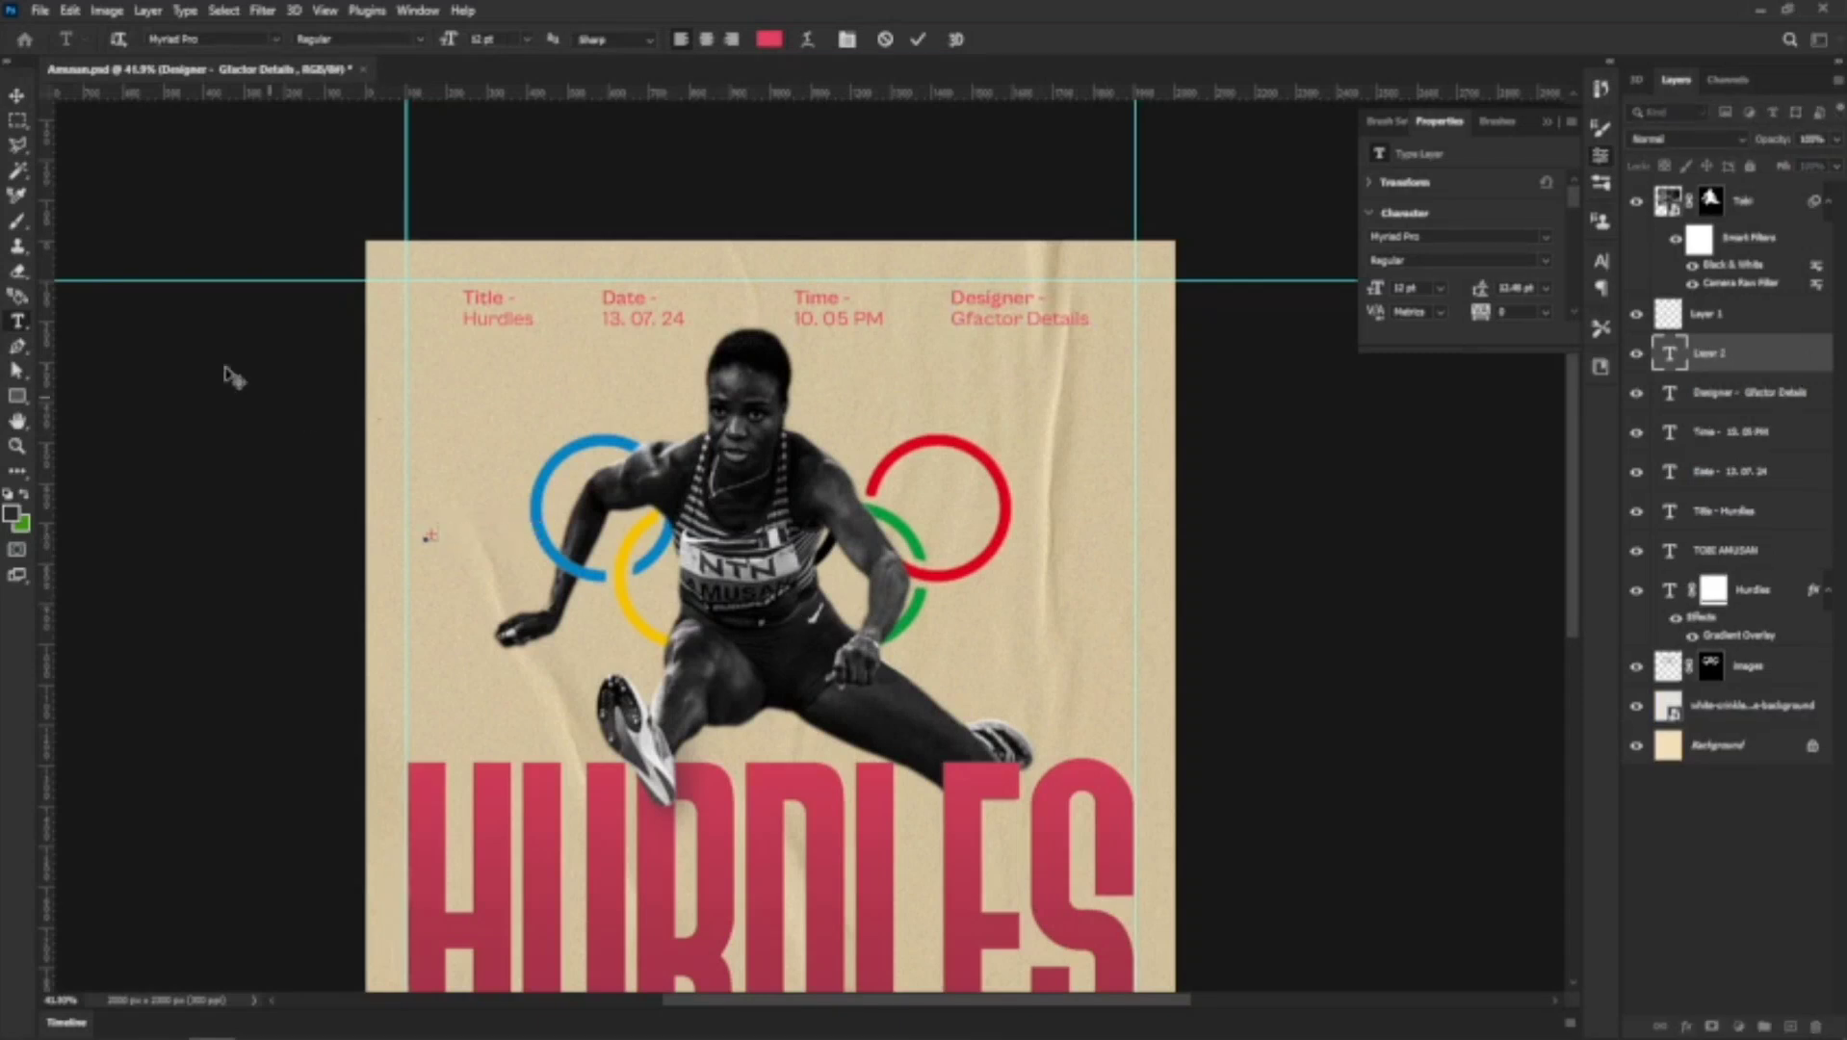
{"action": "left_click", "coordinate": [17, 96]}
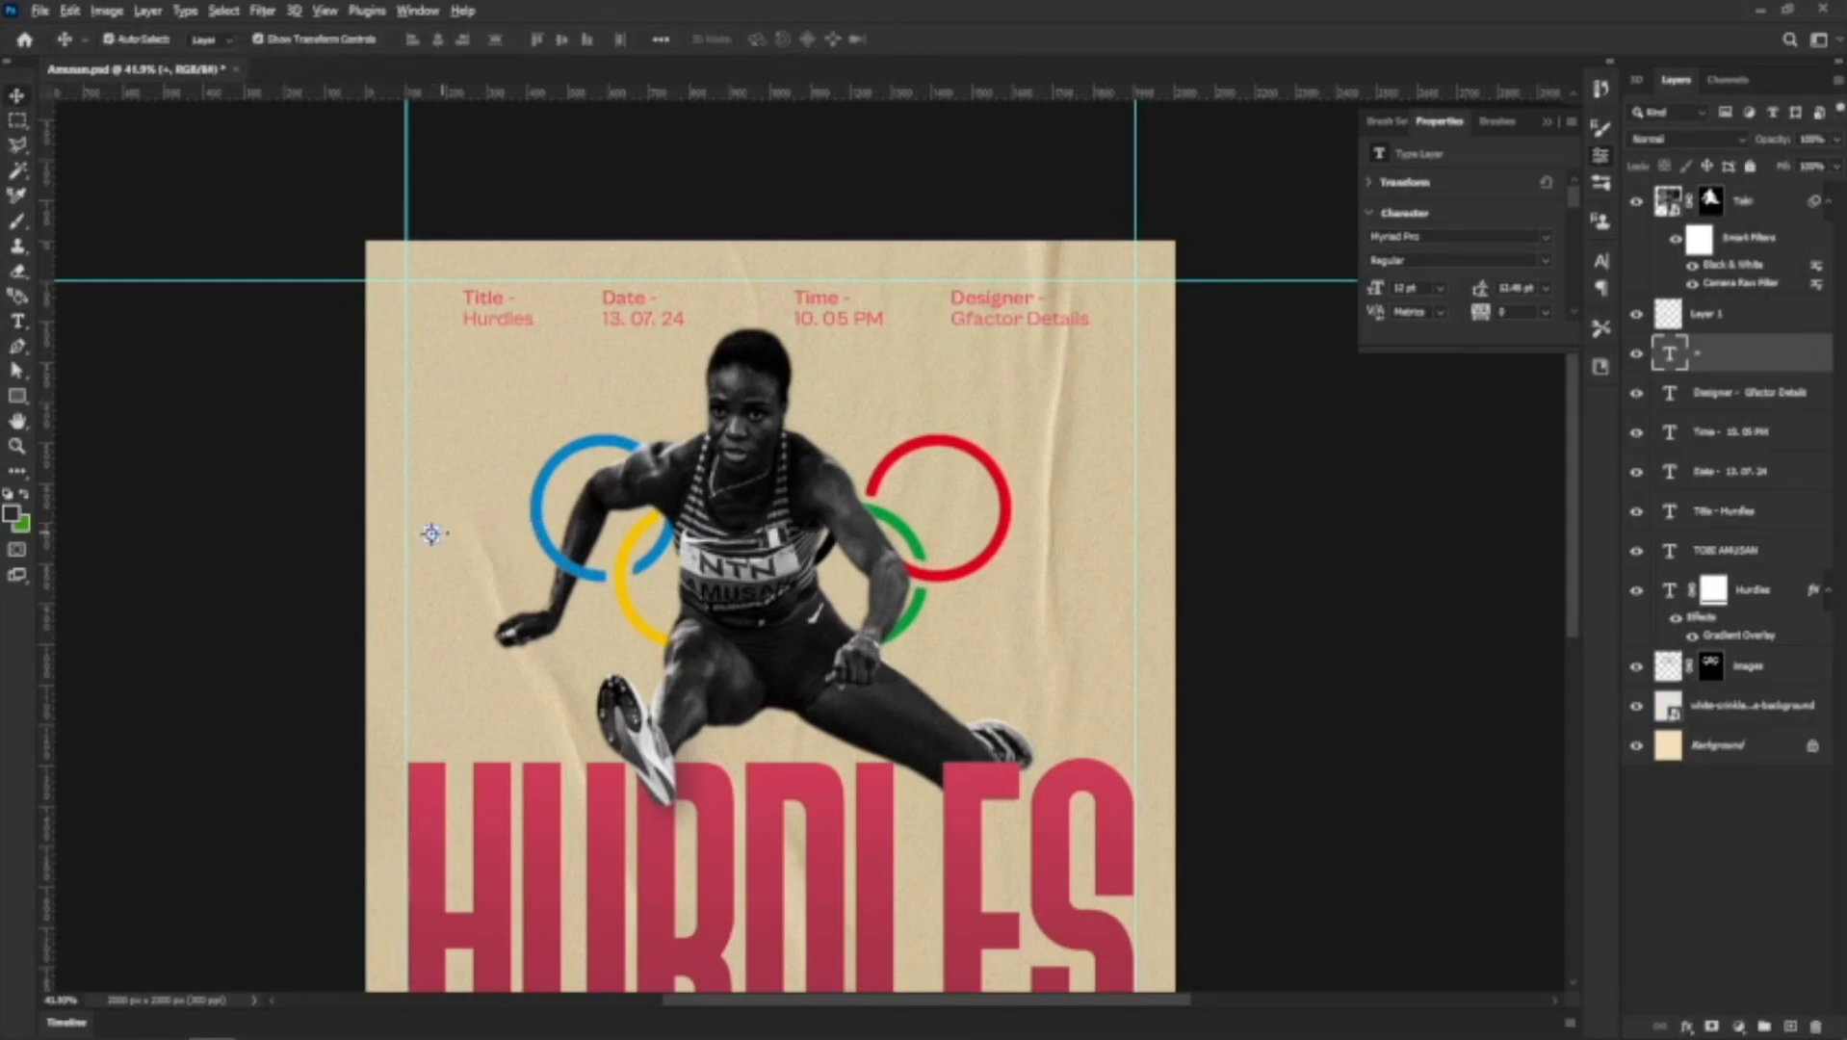
Enlarge the plus sign and set its font to Cabinet Grotesk Thin
{"action": "key", "text": "ctrl+t"}
{"action": "left_click_drag", "start_coordinate": [444, 510], "coordinate": [477, 457]}
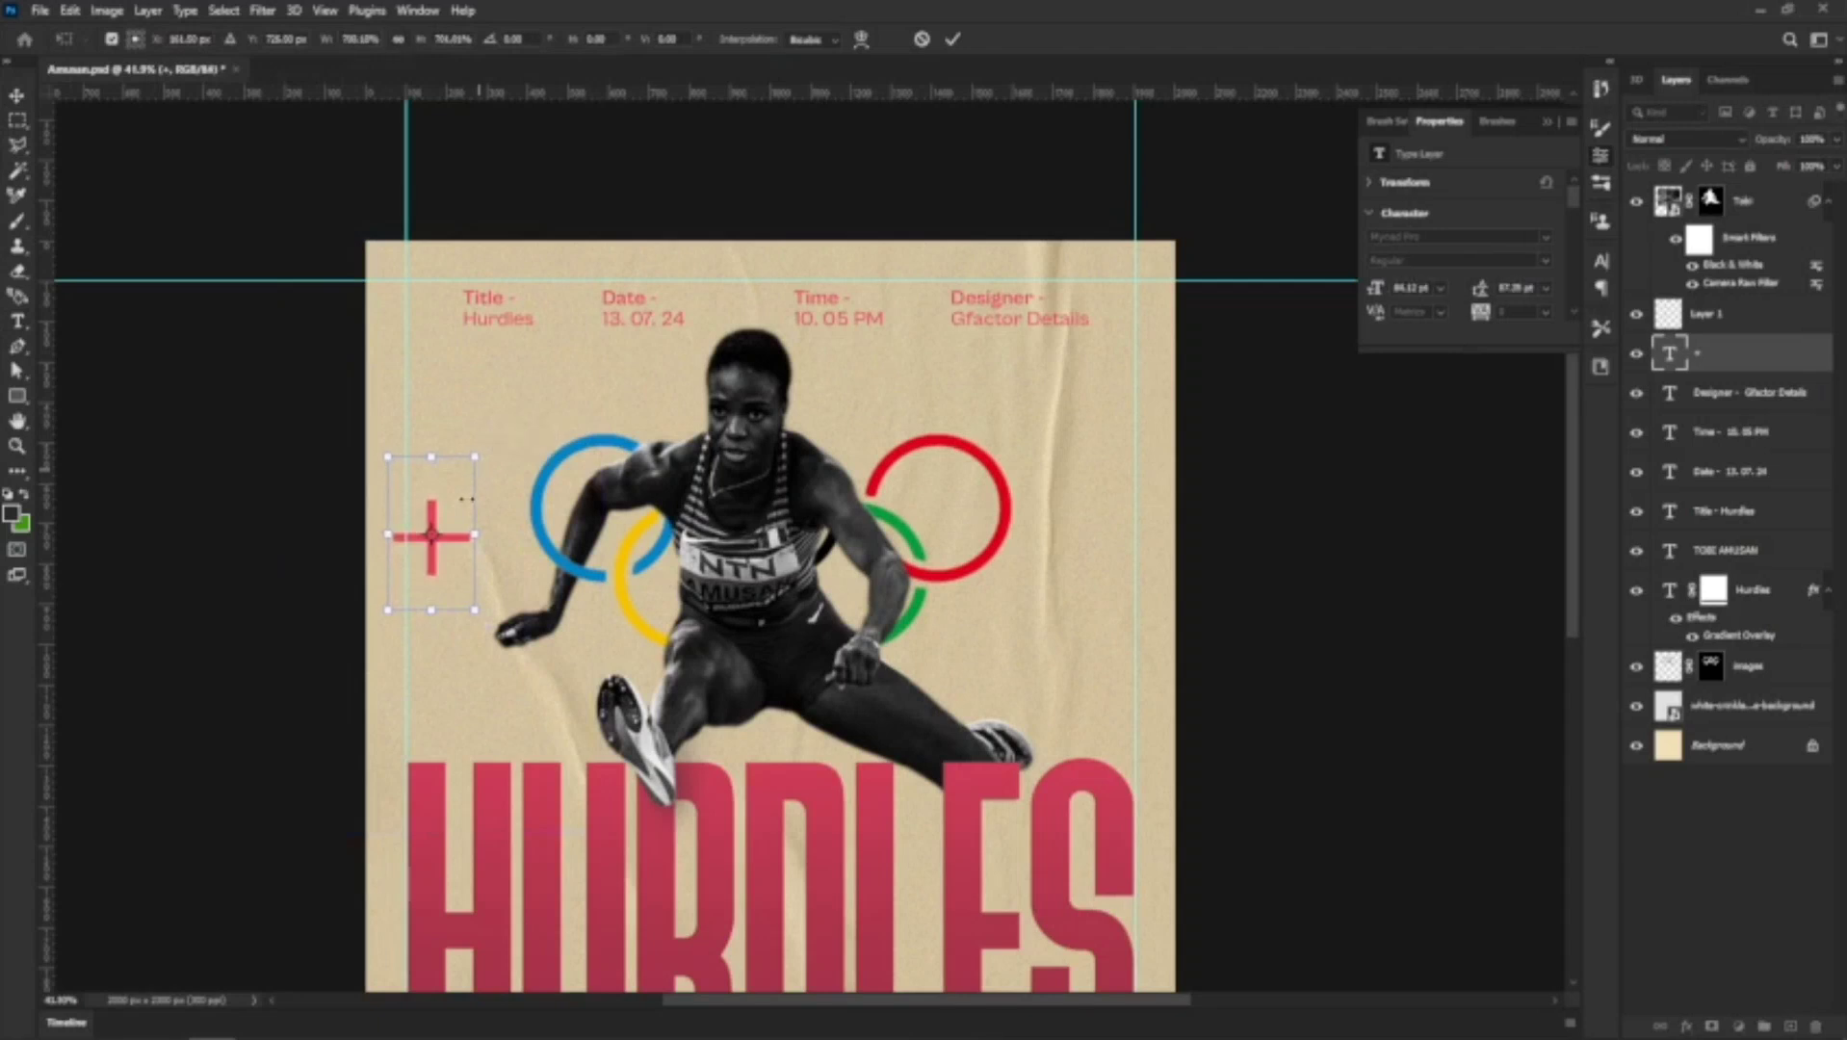
{"action": "key", "text": "Return"}
{"action": "left_click", "coordinate": [1467, 236]}
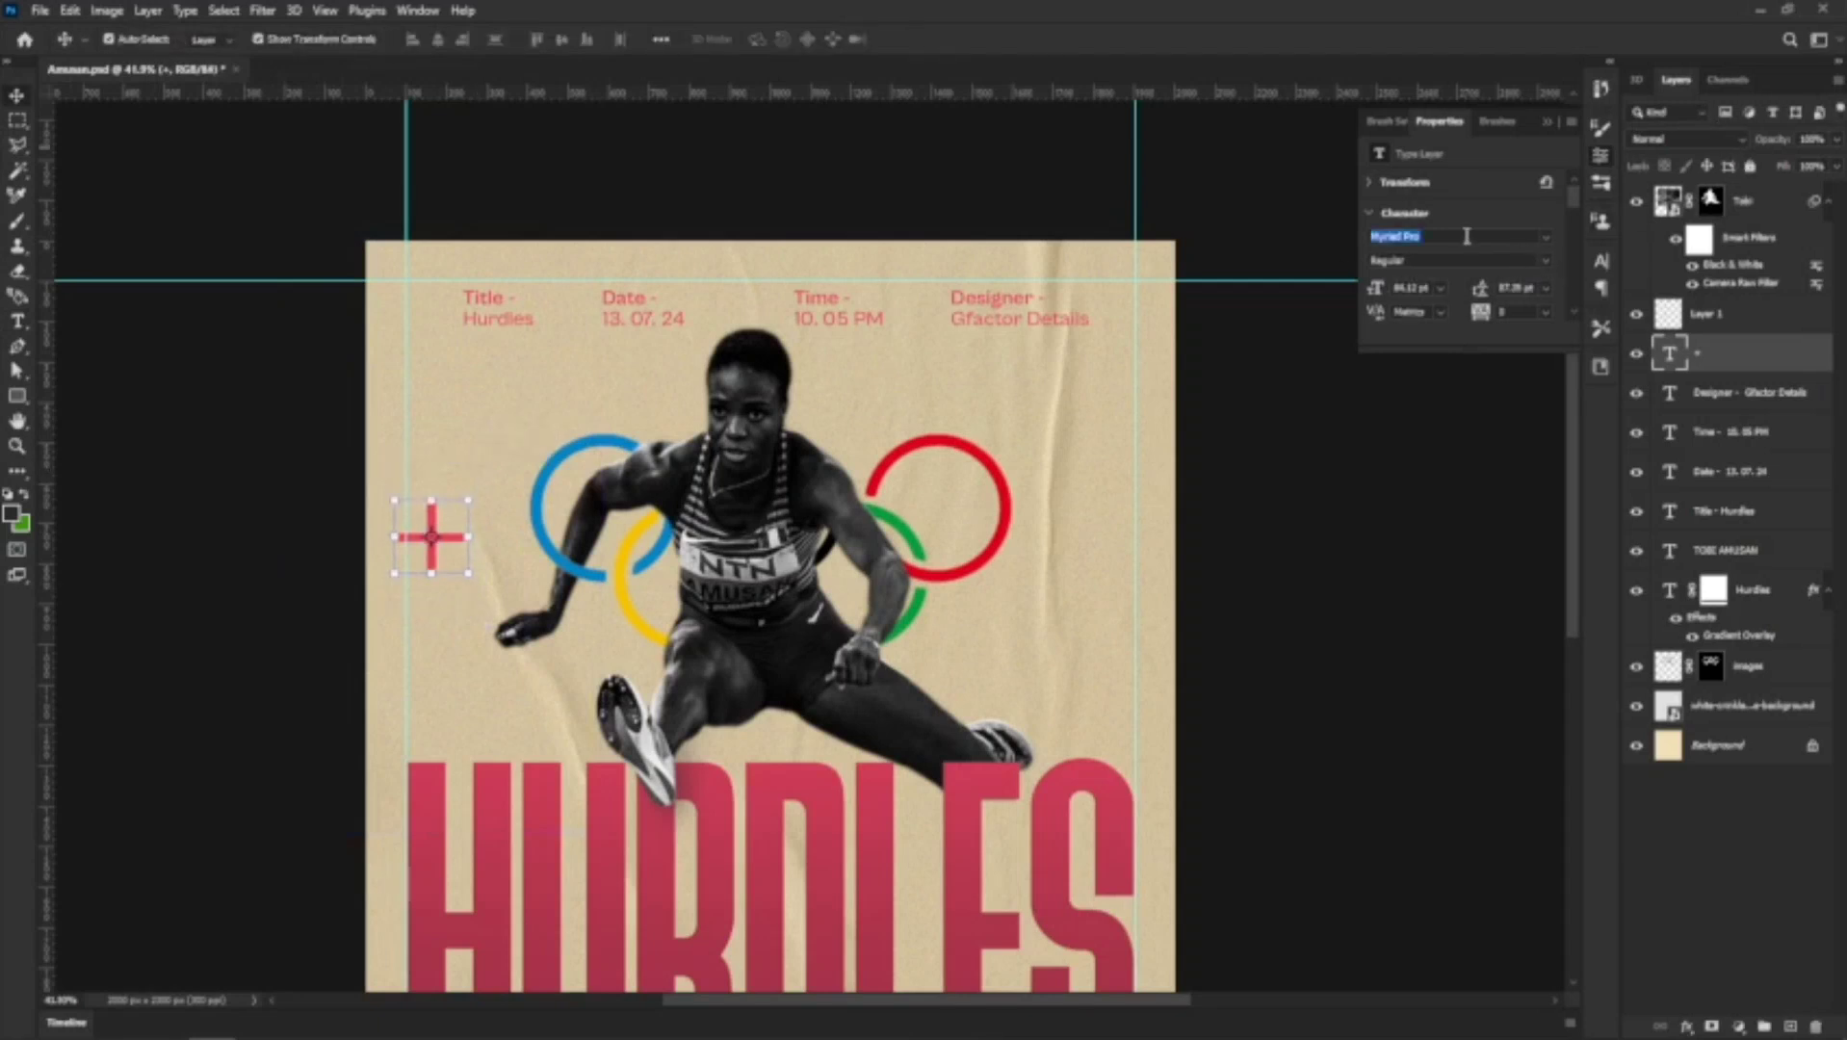
{"action": "type", "text": "cabin"}
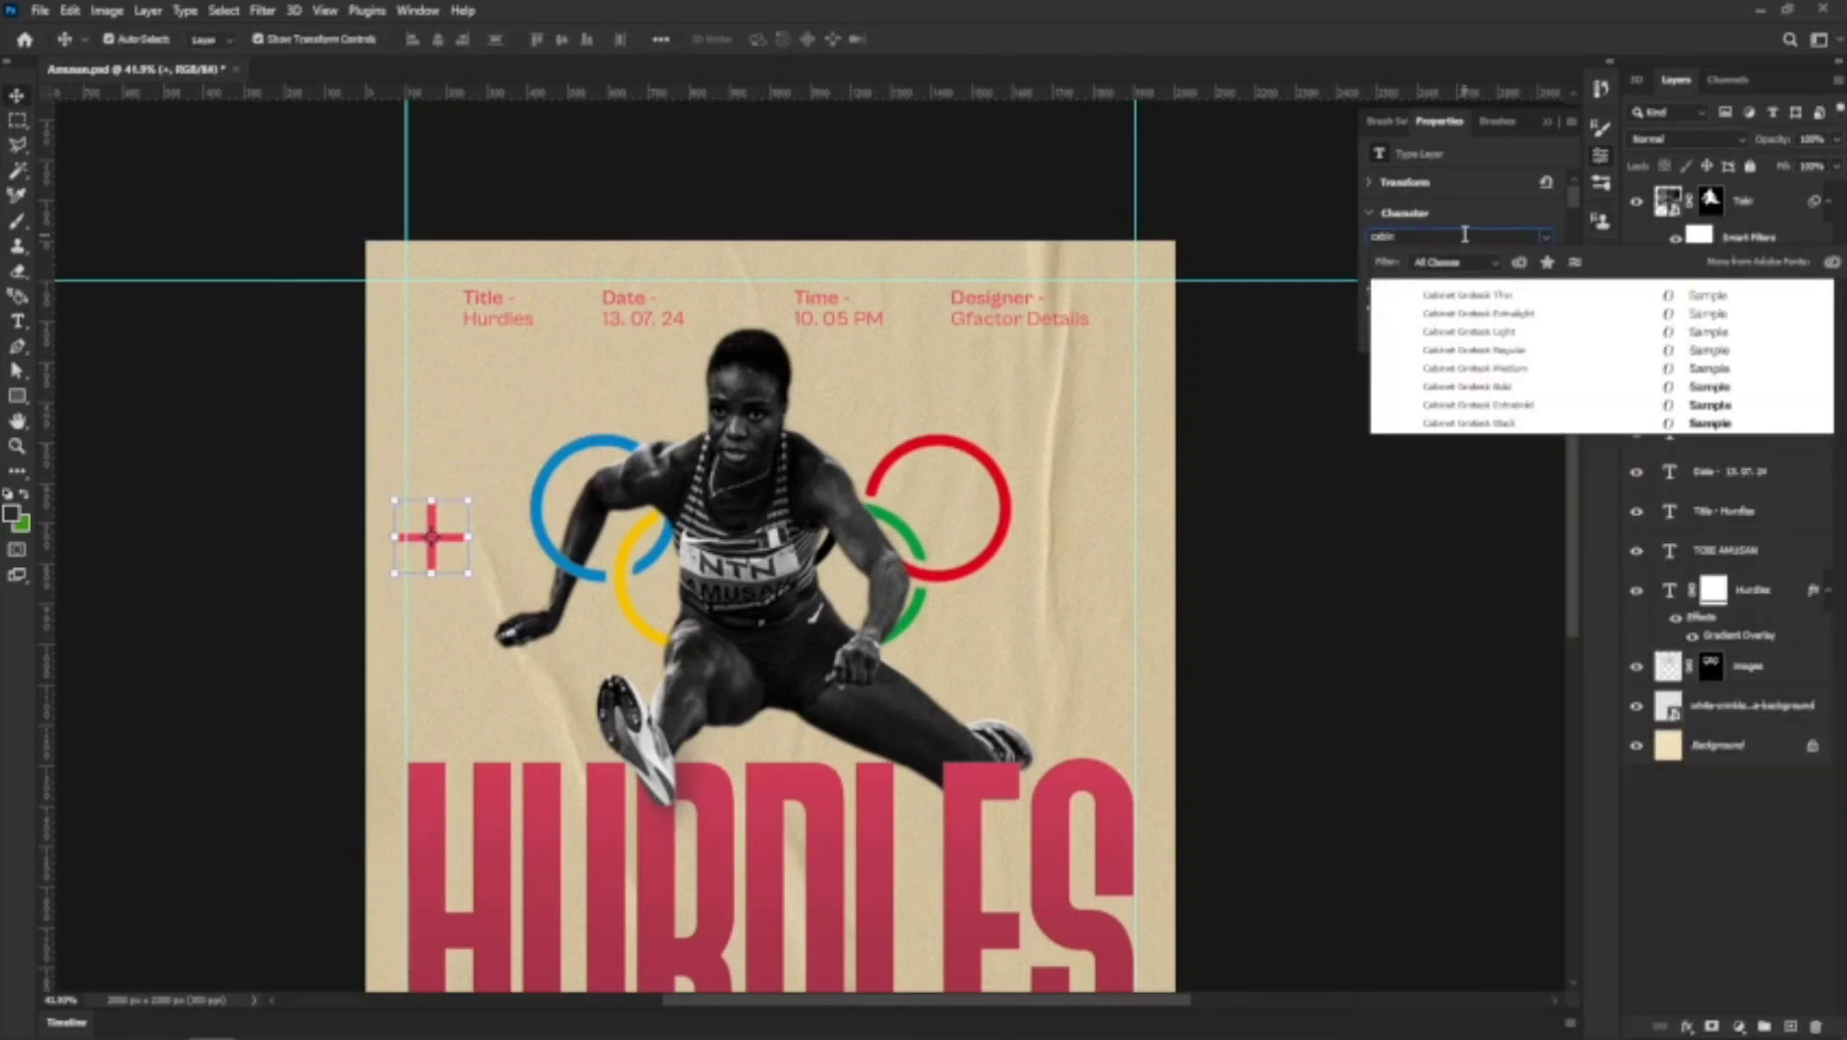
{"action": "left_click", "coordinate": [1469, 295]}
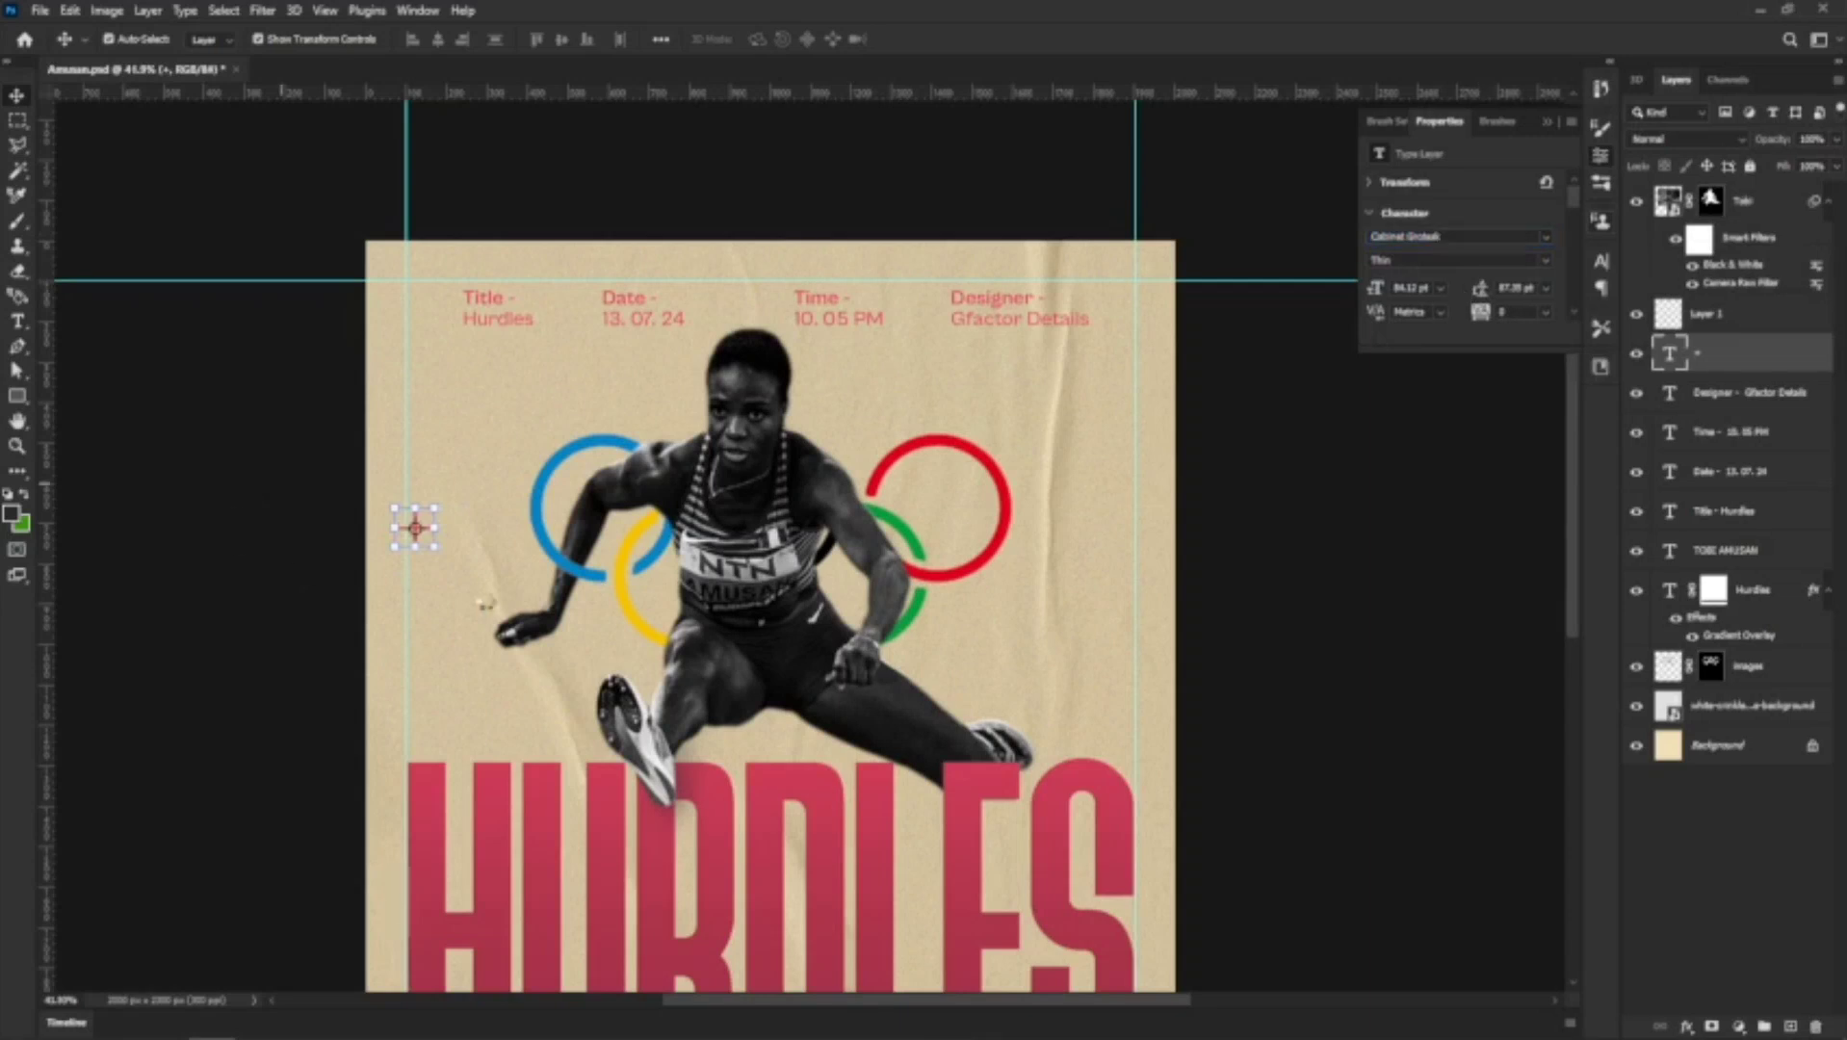
Scale the thin plus sign up to about 112 pt and confirm the transform
{"action": "key", "text": "ctrl+t"}
{"action": "left_click_drag", "start_coordinate": [430, 561], "coordinate": [465, 501]}
{"action": "left_click_drag", "start_coordinate": [477, 395], "coordinate": [486, 388]}
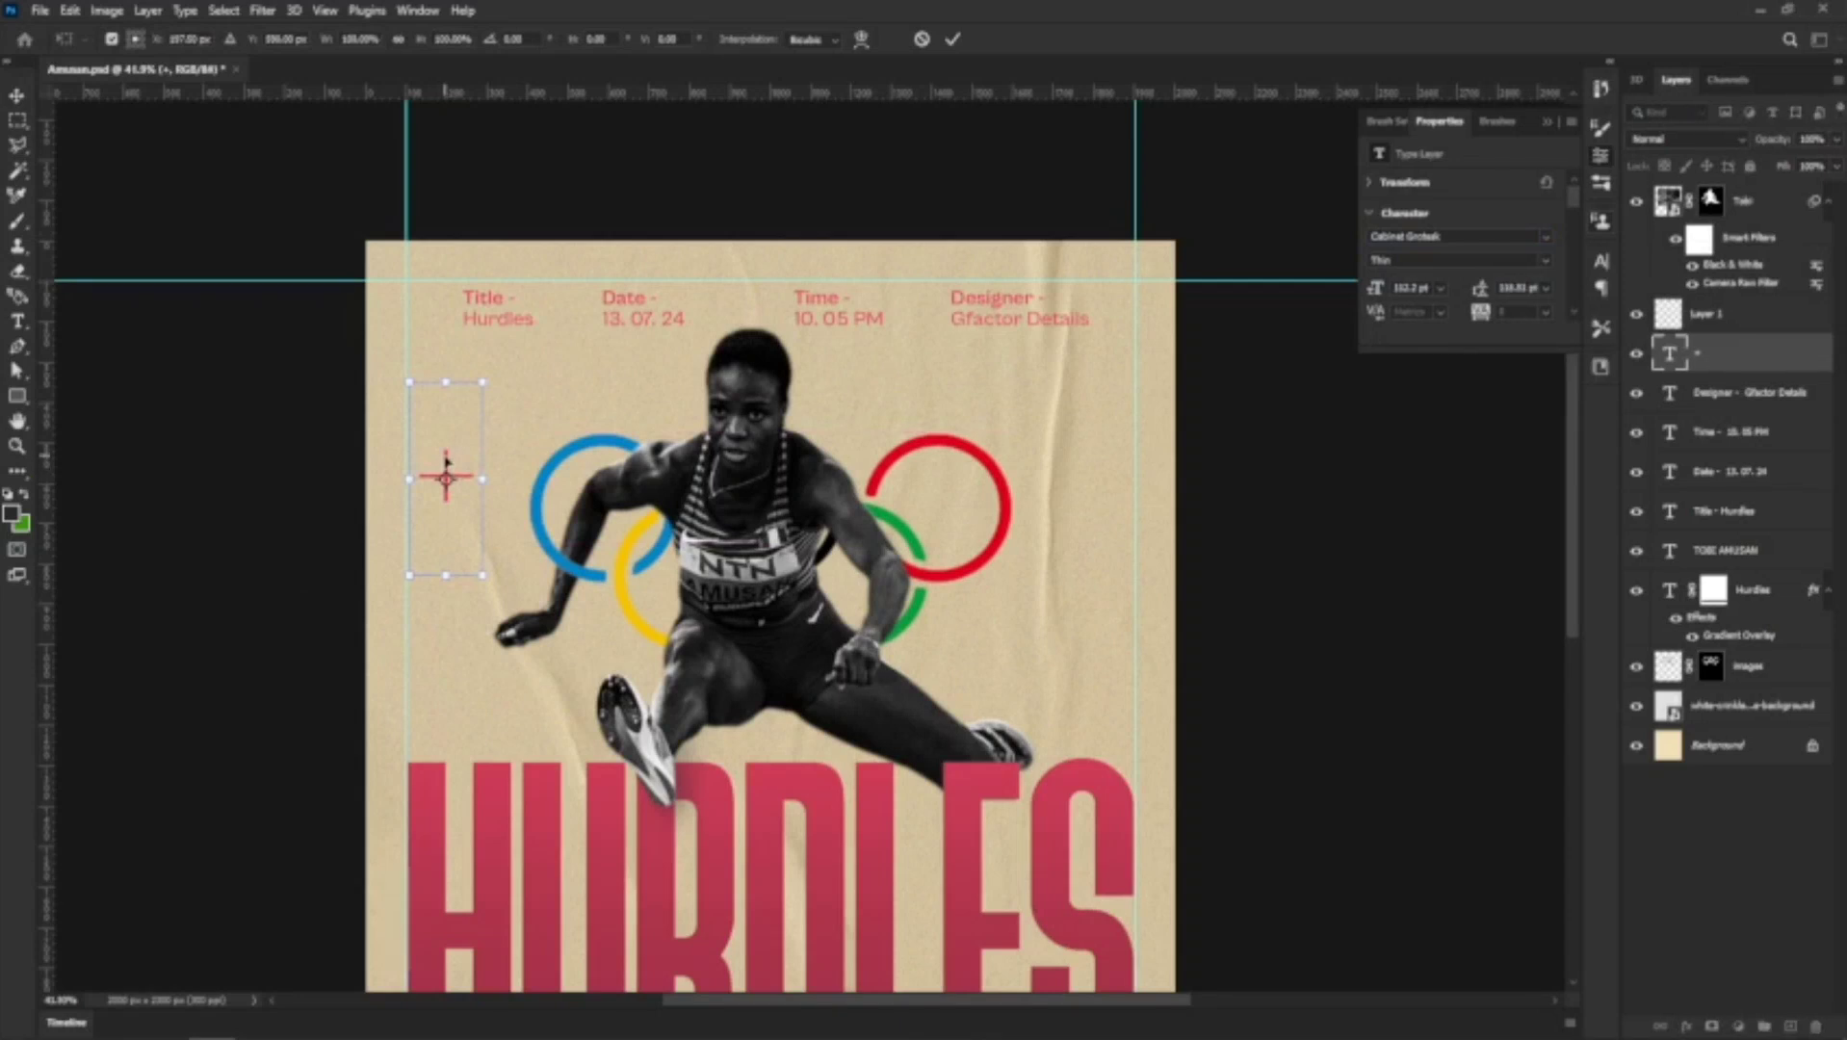
{"action": "key", "text": "ctrl+z"}
{"action": "key", "text": "Return"}
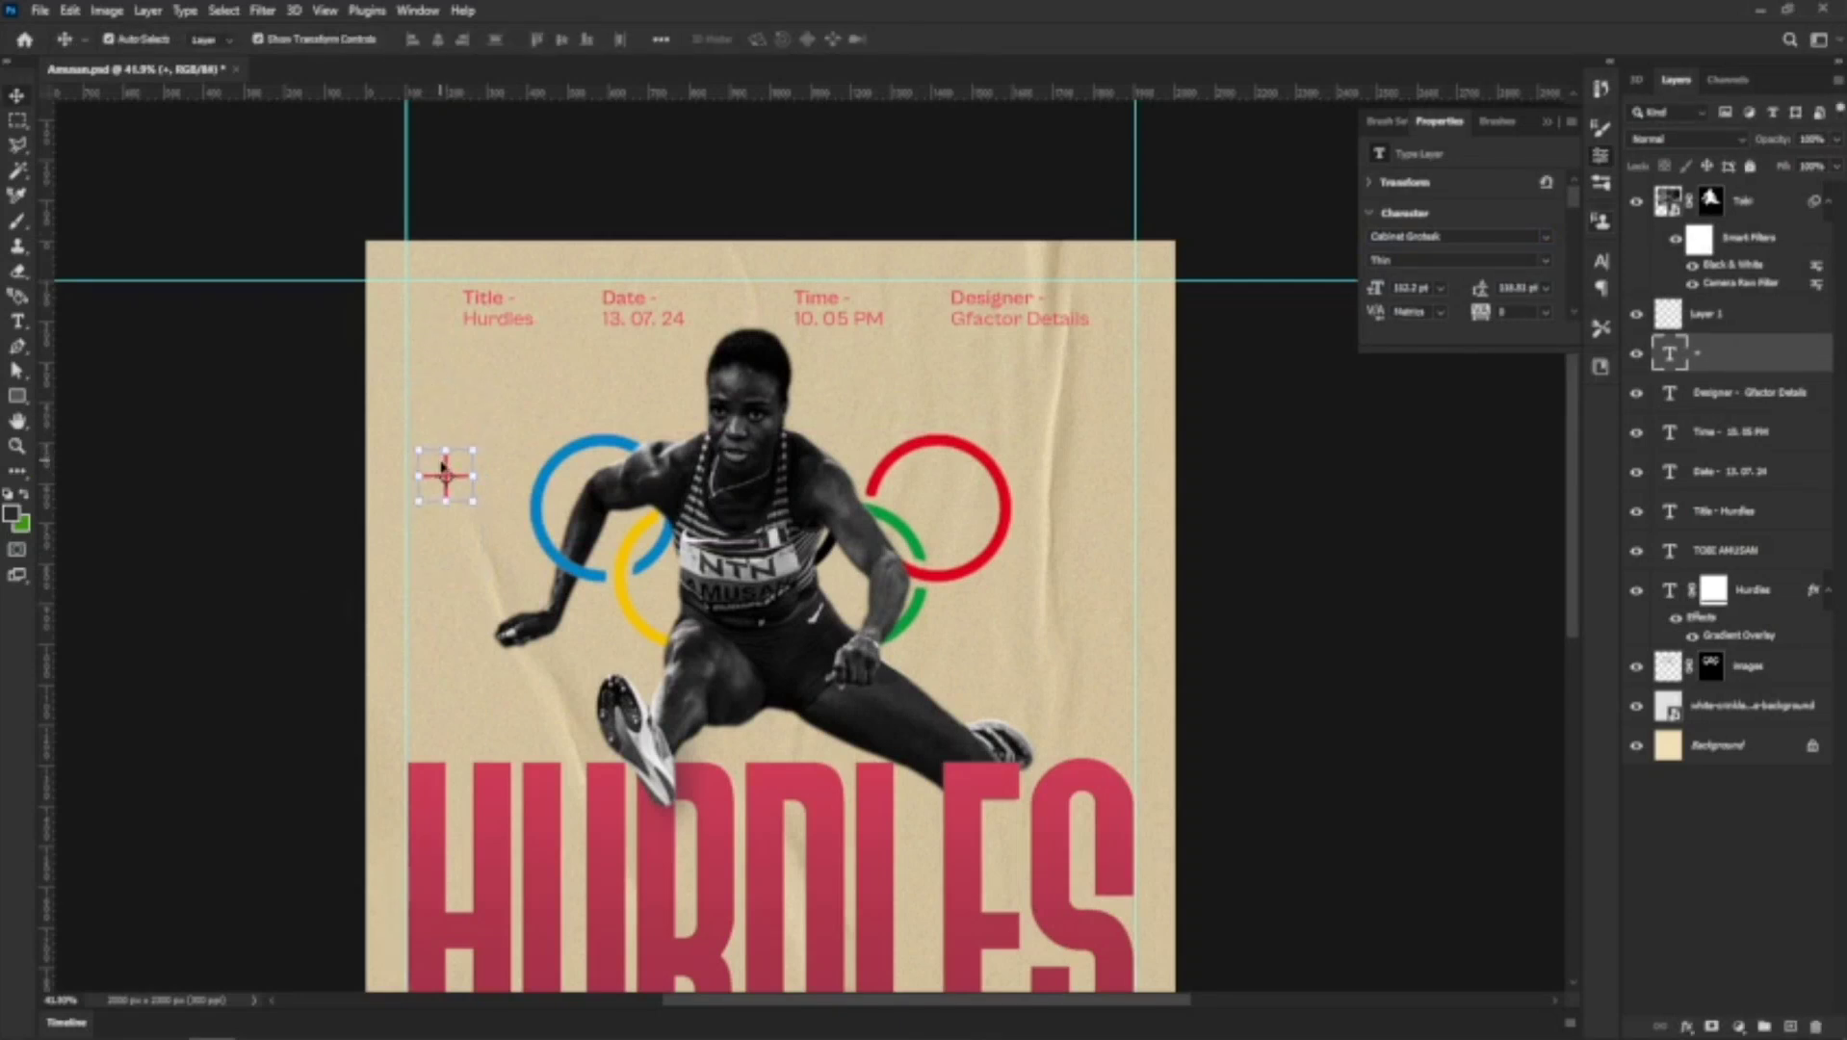
Move the plus sign to the poster's upper-left guide corner beside the Title caption and shrink it to fit inside the margin
{"action": "left_click_drag", "start_coordinate": [446, 469], "coordinate": [435, 302]}
{"action": "key", "text": "ctrl+t"}
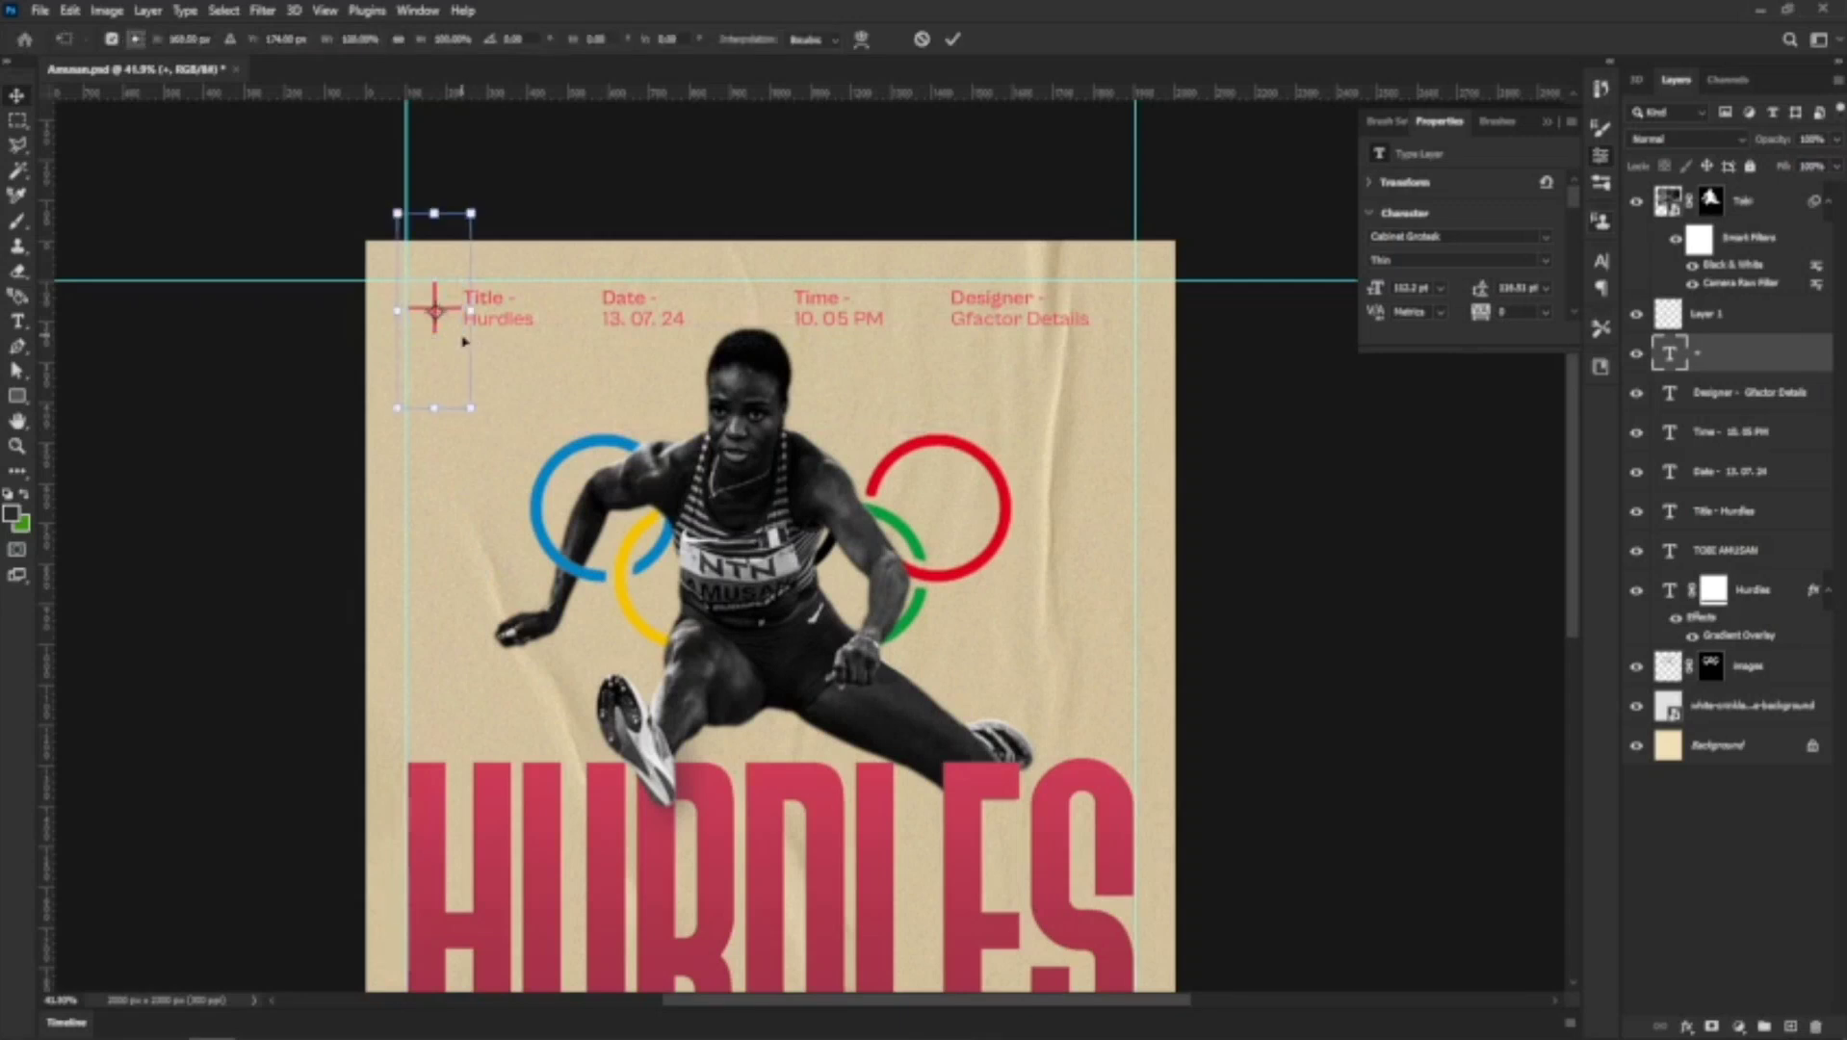
{"action": "left_click_drag", "start_coordinate": [468, 405], "coordinate": [438, 326]}
{"action": "key", "text": "Return"}
Duplicate the plus sign straight across to the right margin, after the Designer caption
{"action": "scroll", "coordinate": [431, 316], "scroll_direction": "up", "scroll_amount": 5}
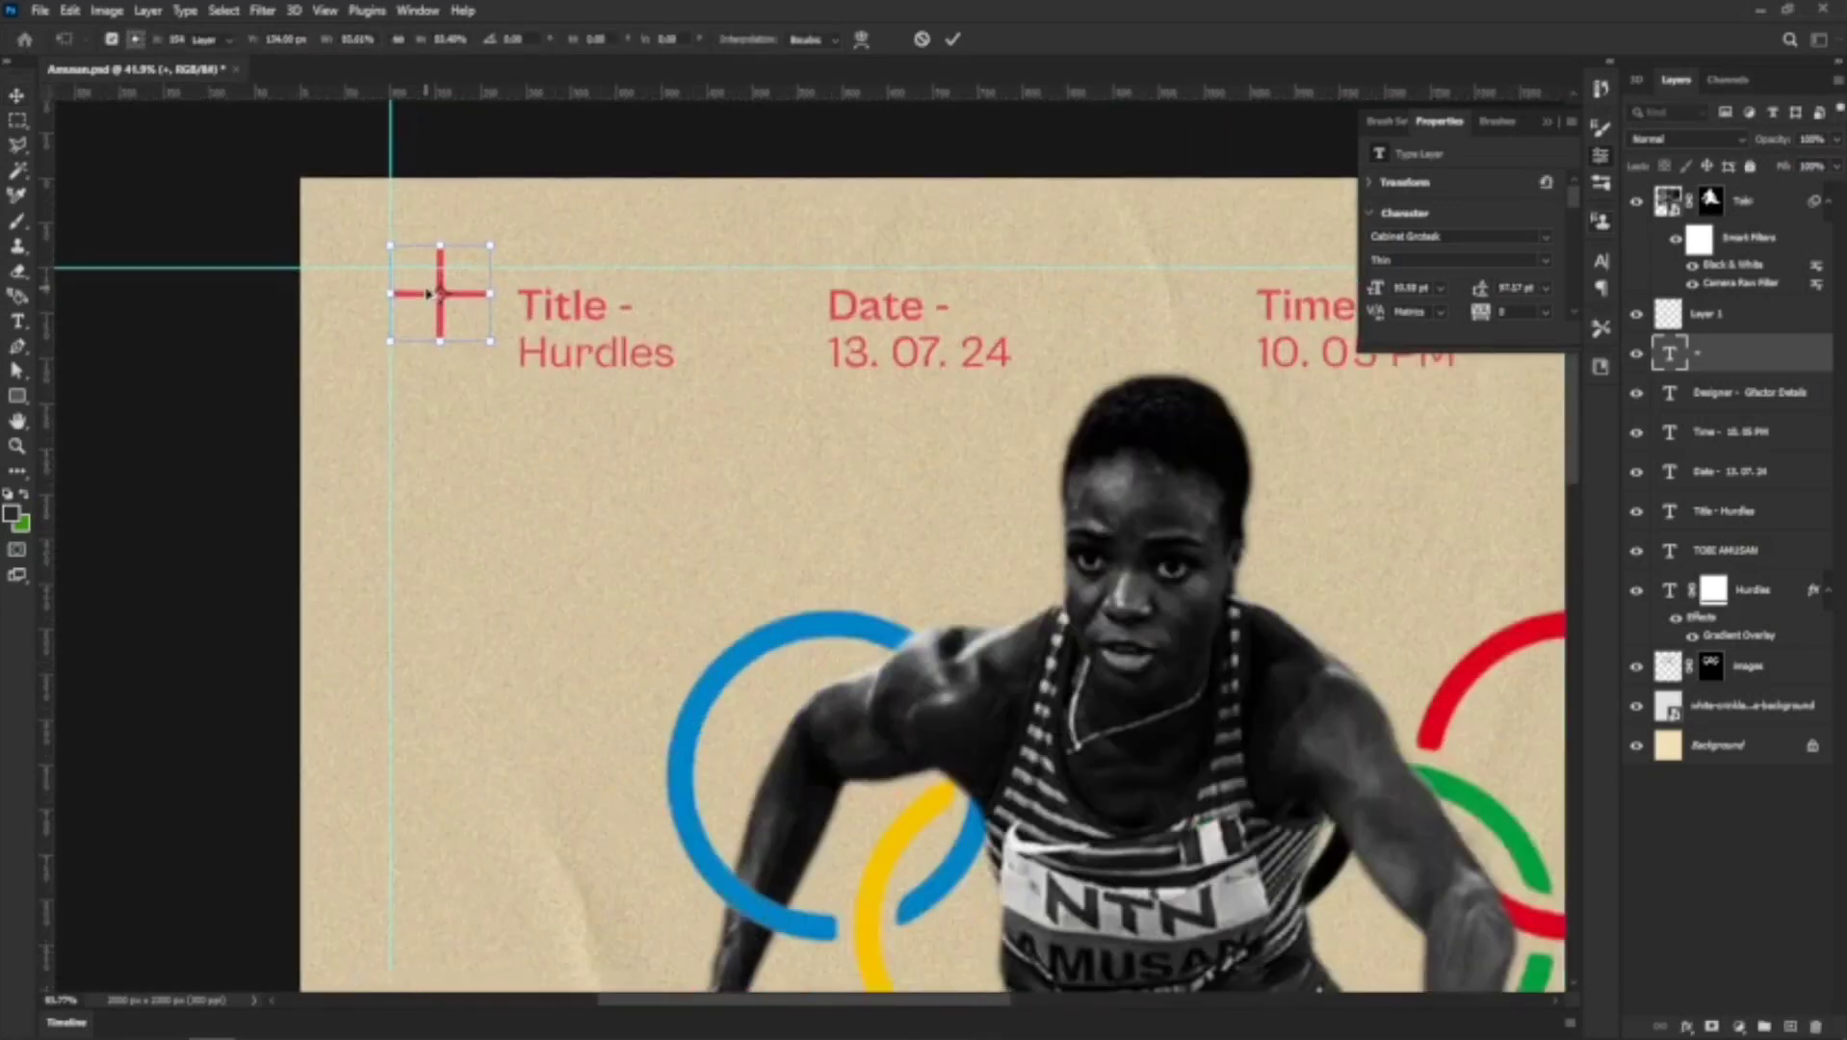
{"action": "left_click_drag", "start_coordinate": [441, 286], "coordinate": [1284, 289]}
{"action": "scroll", "coordinate": [433, 298], "scroll_direction": "down", "scroll_amount": 5}
{"action": "scroll", "coordinate": [434, 296], "scroll_direction": "up", "scroll_amount": 2}
Select the four detail captions together and scale them down about their centre, leaving more space beside the plus signs
{"action": "left_click", "coordinate": [1105, 314]}
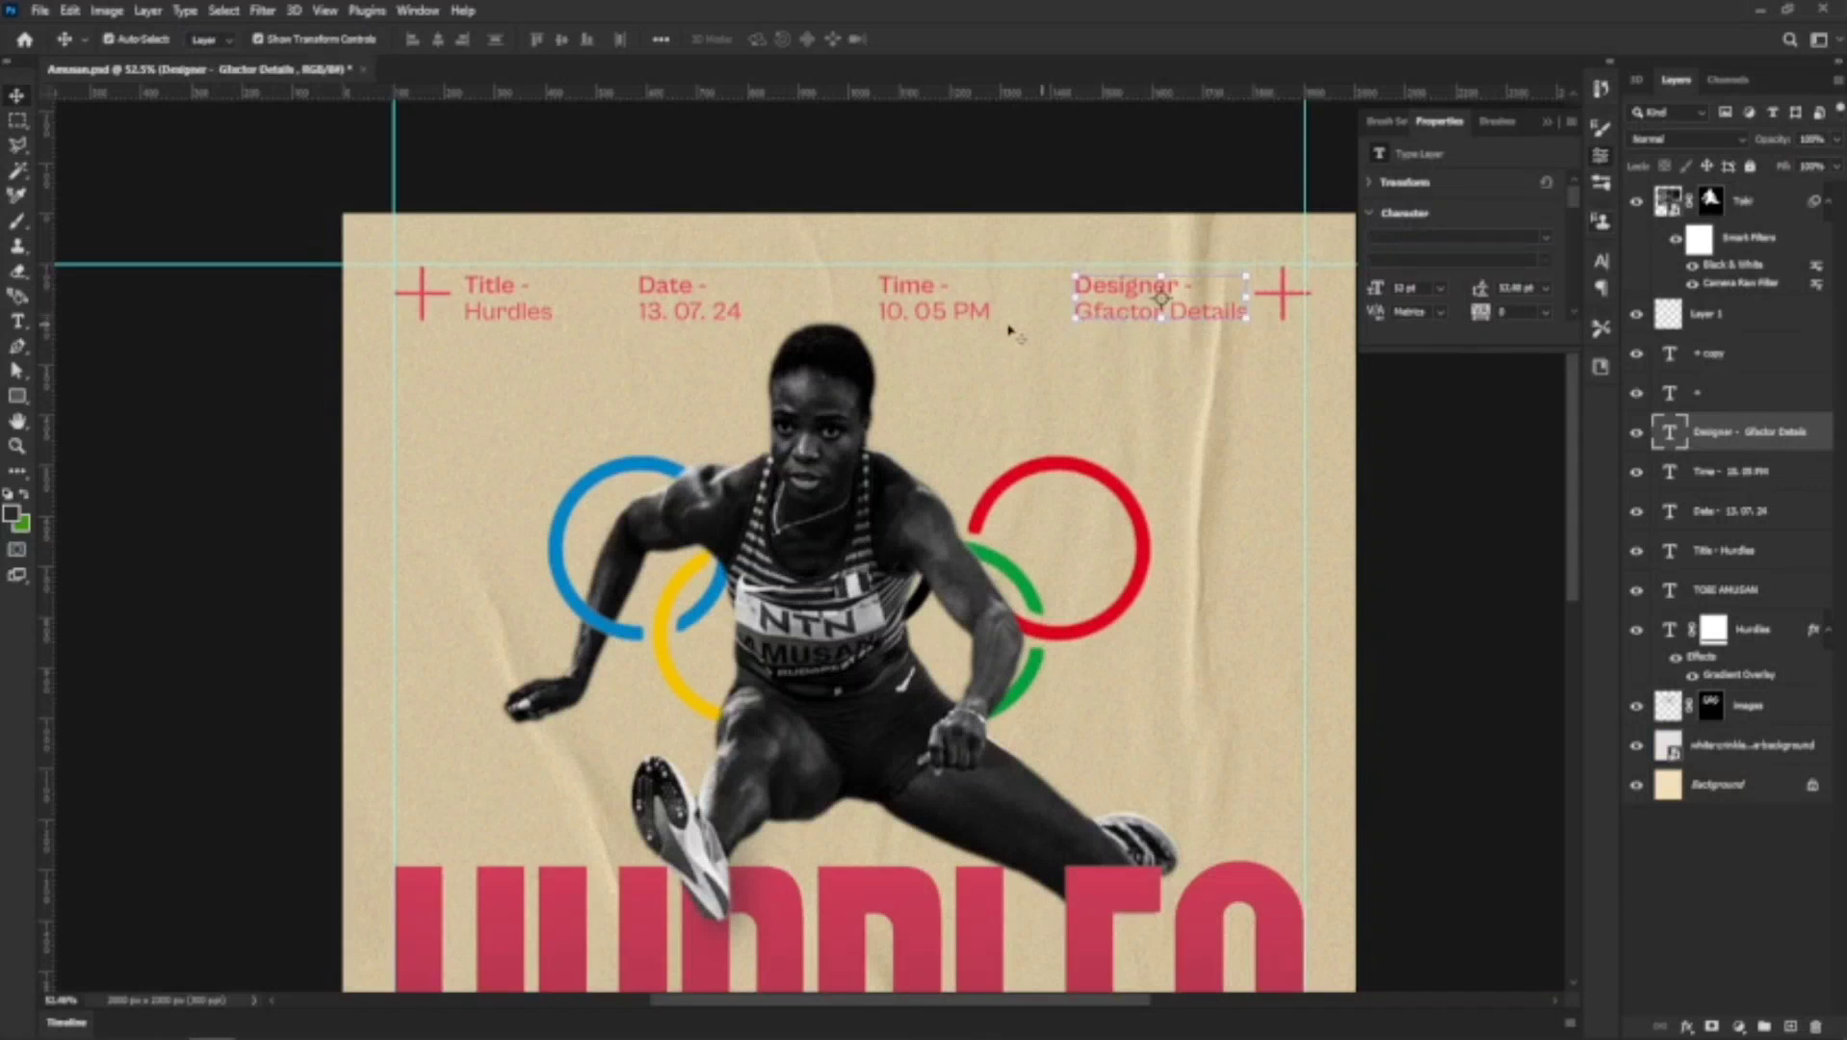
{"action": "left_click", "coordinate": [905, 293], "text": "shift"}
{"action": "left_click", "coordinate": [741, 300], "text": "shift"}
{"action": "left_click", "coordinate": [487, 300], "text": "shift"}
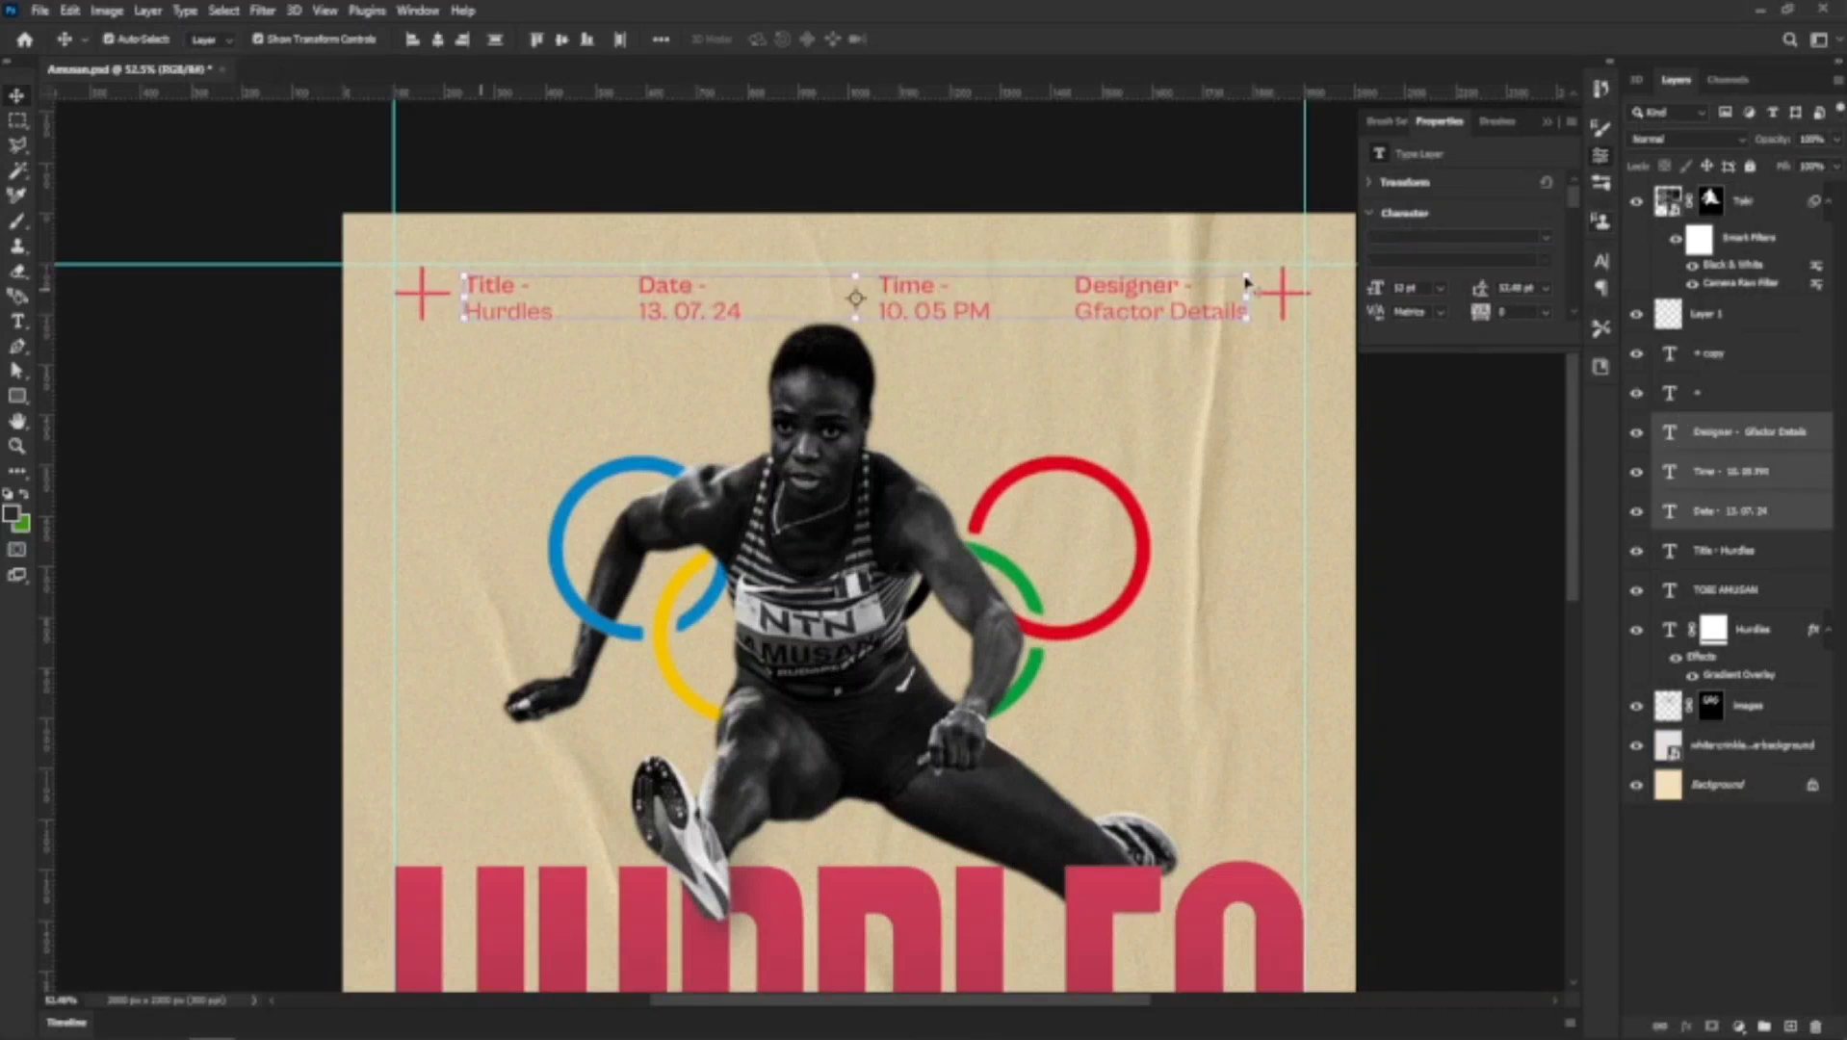
{"action": "left_click_drag", "start_coordinate": [1247, 279], "coordinate": [1197, 278]}
{"action": "key", "text": "Return"}
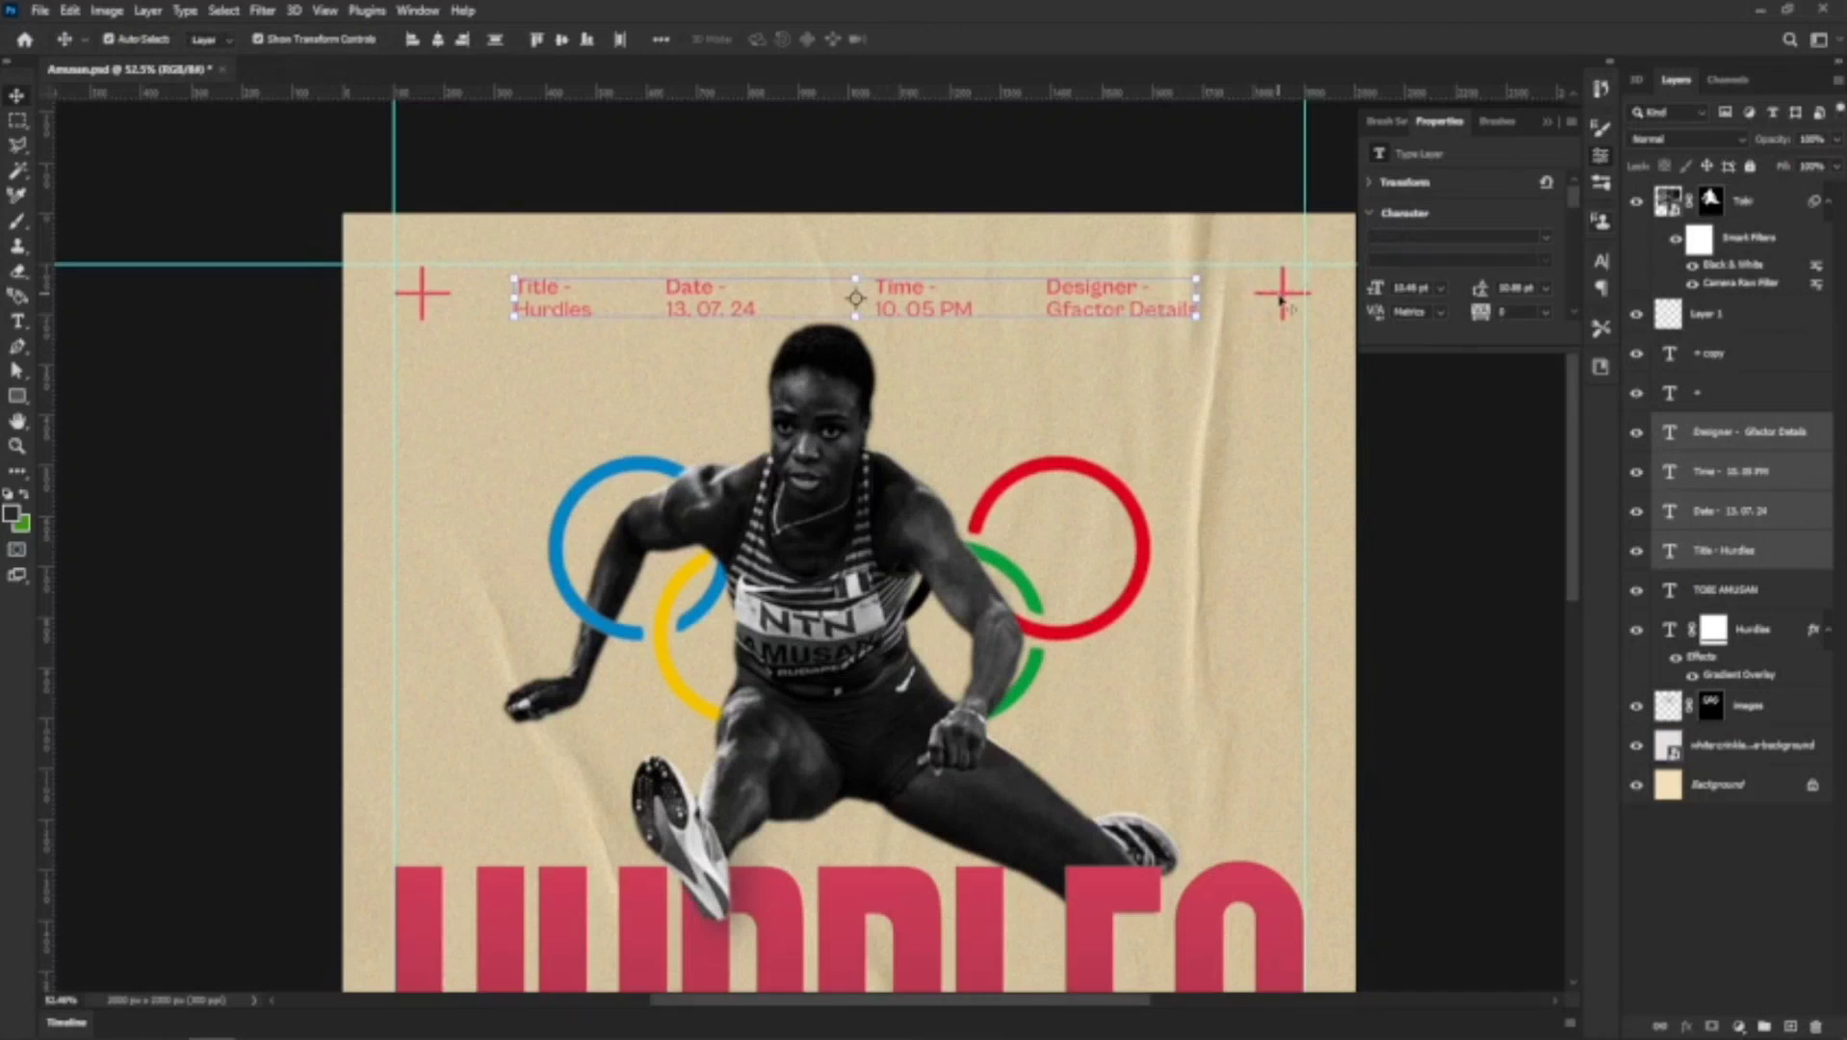
Duplicate both plus signs straight down to just above the HURDLES title and deselect the copies
{"action": "left_click", "coordinate": [1282, 295]}
{"action": "left_click", "coordinate": [421, 294], "text": "shift"}
{"action": "left_click_drag", "start_coordinate": [421, 298], "coordinate": [427, 834]}
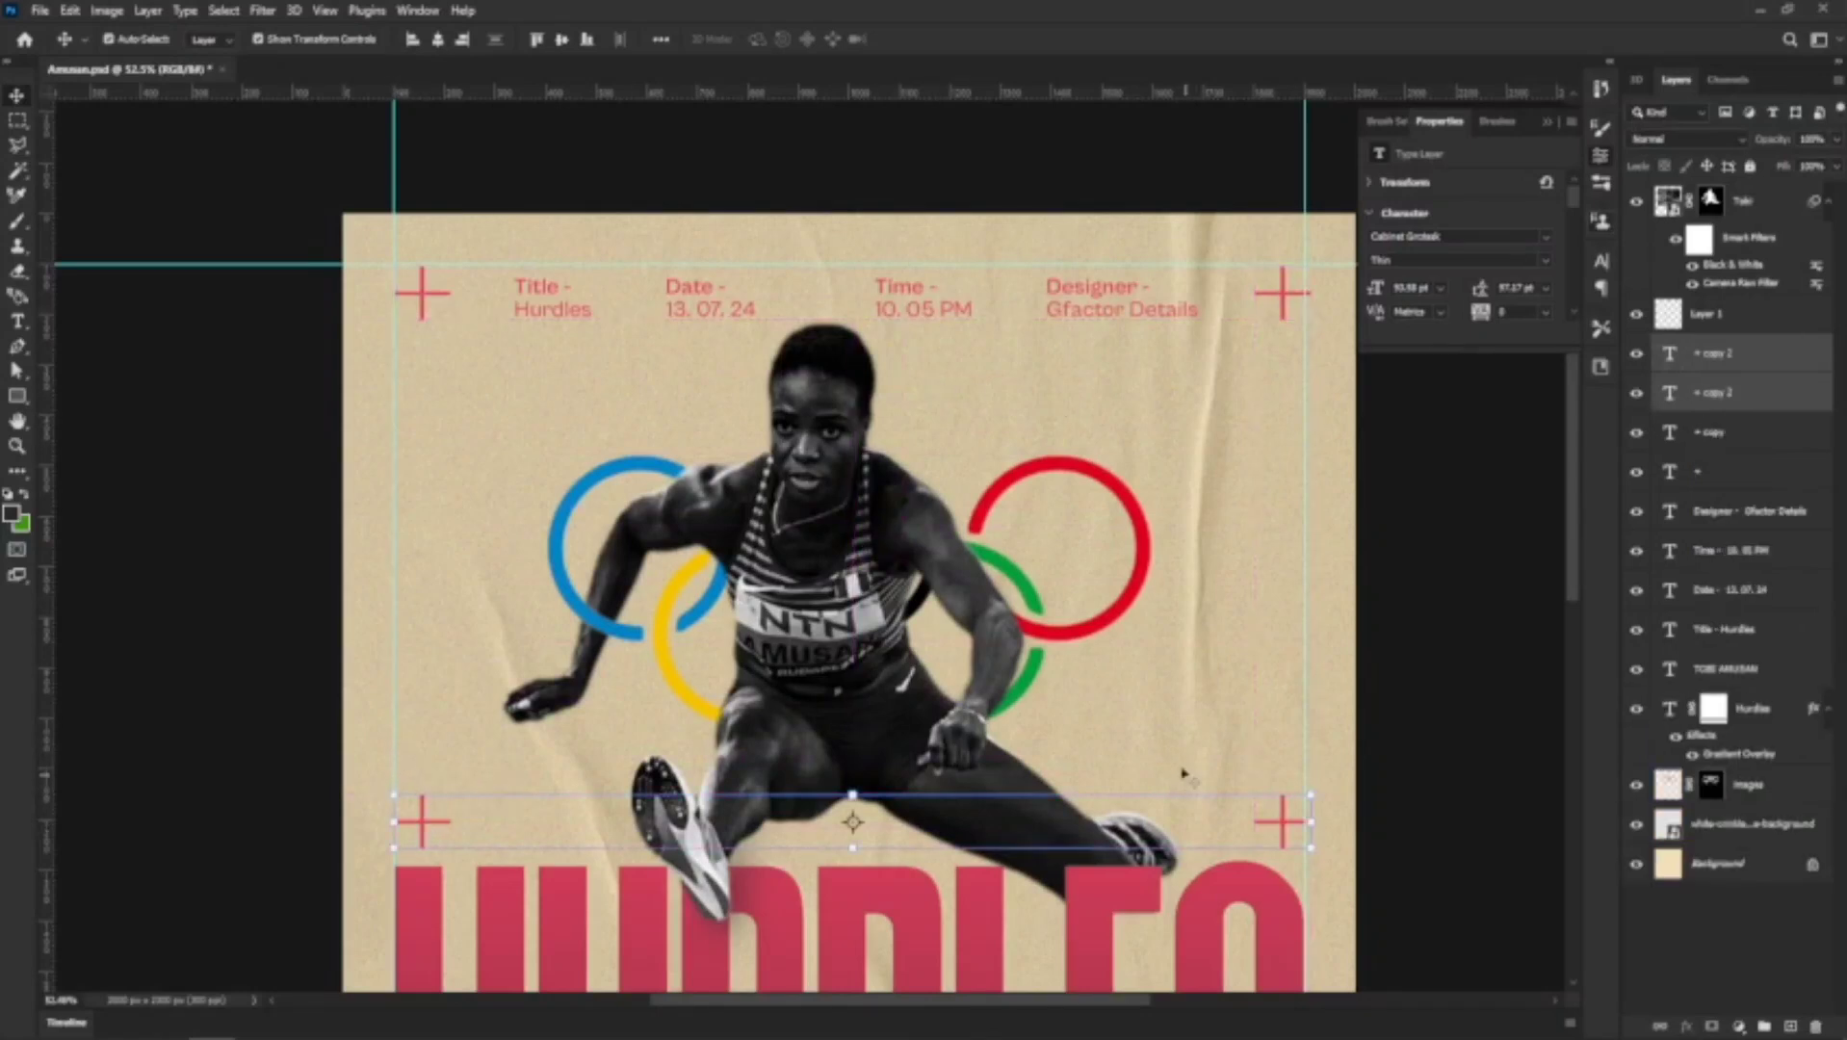
{"action": "left_click", "coordinate": [1348, 717]}
Check the alignment of the right-hand plus signs, then examine the whole poster with the guides hidden and shown again
{"action": "left_click", "coordinate": [1280, 293]}
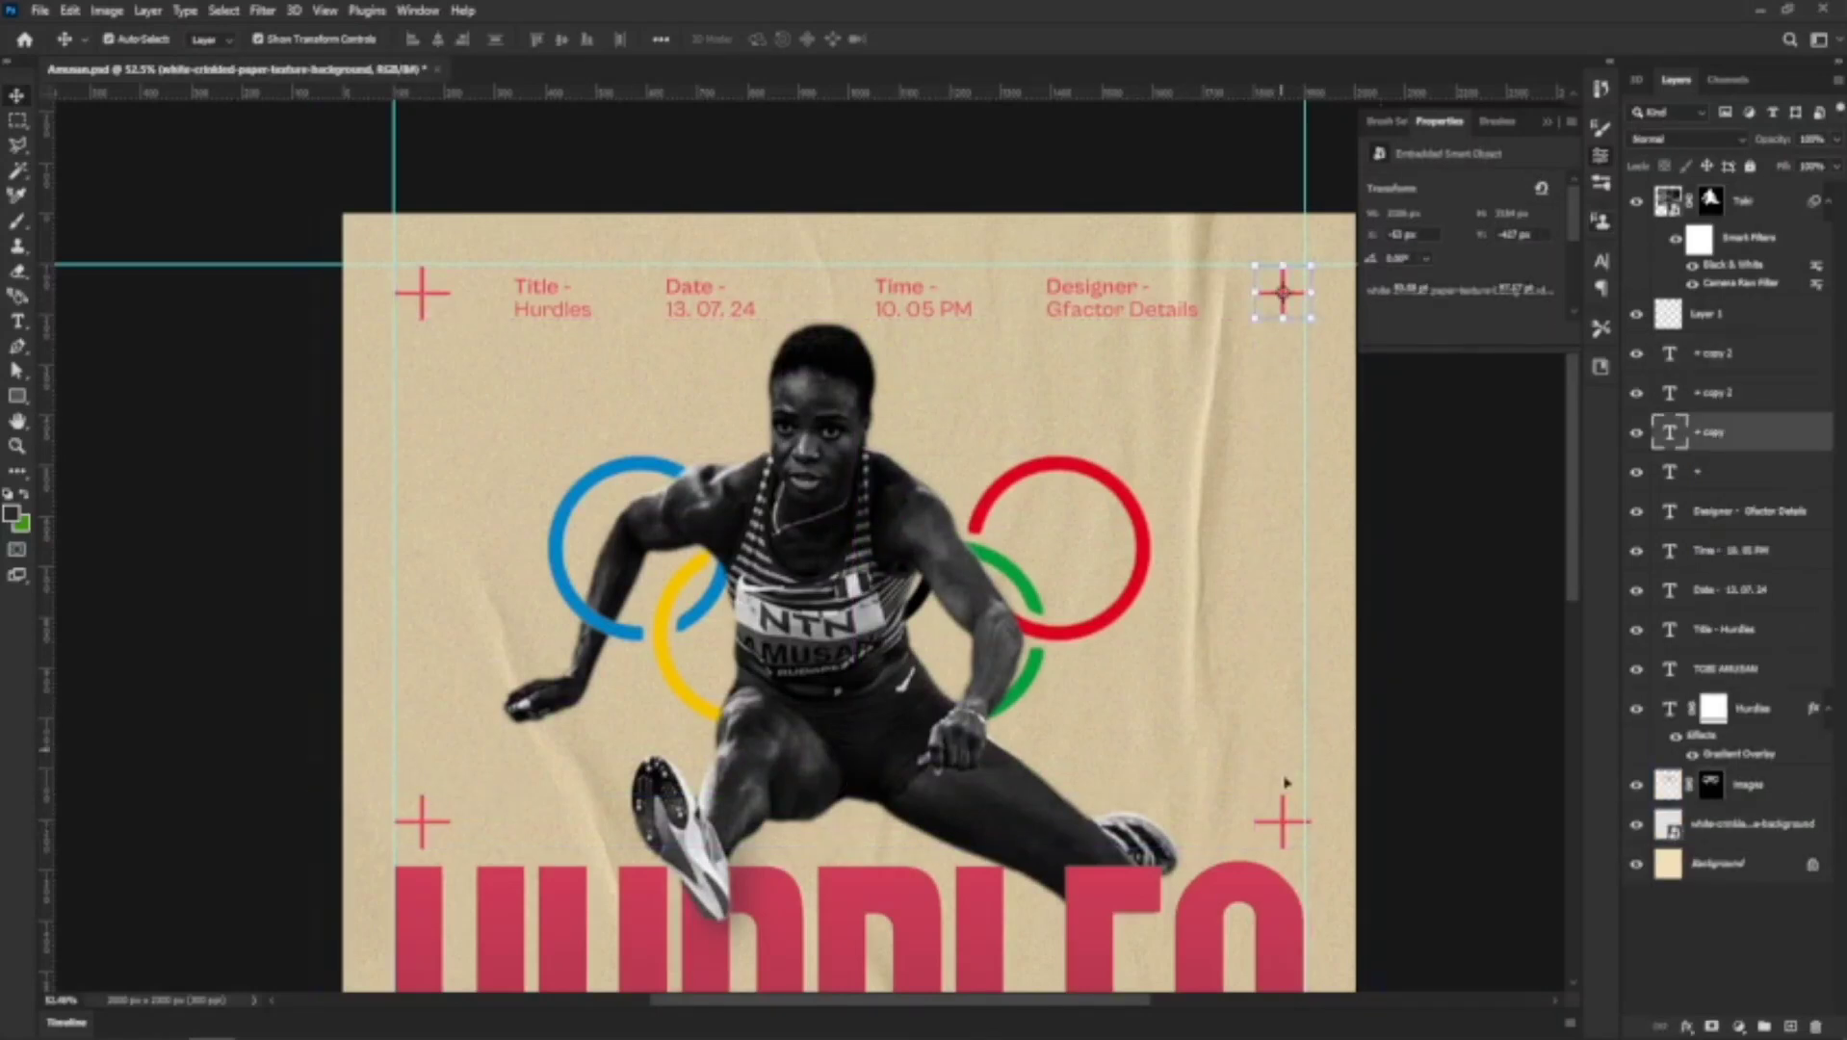
{"action": "left_click", "coordinate": [1281, 830], "text": "shift"}
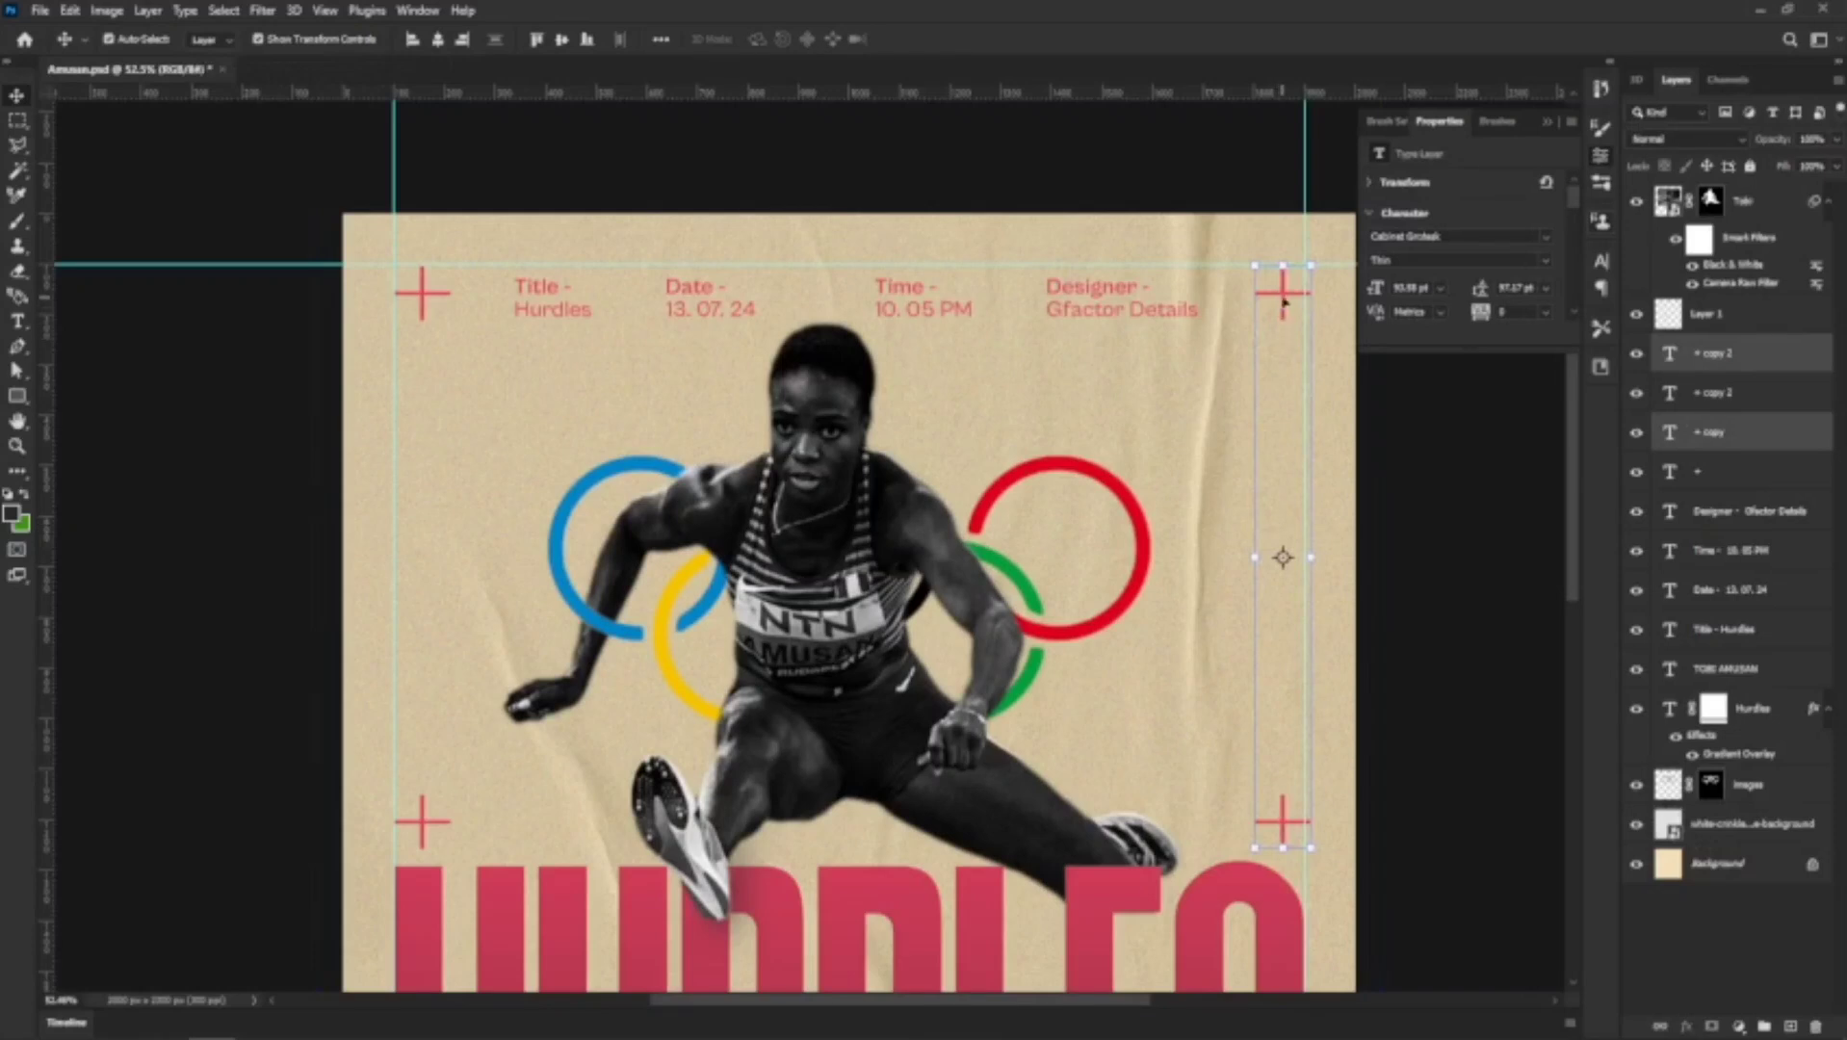
{"action": "scroll", "coordinate": [674, 770], "scroll_direction": "down", "scroll_amount": 3}
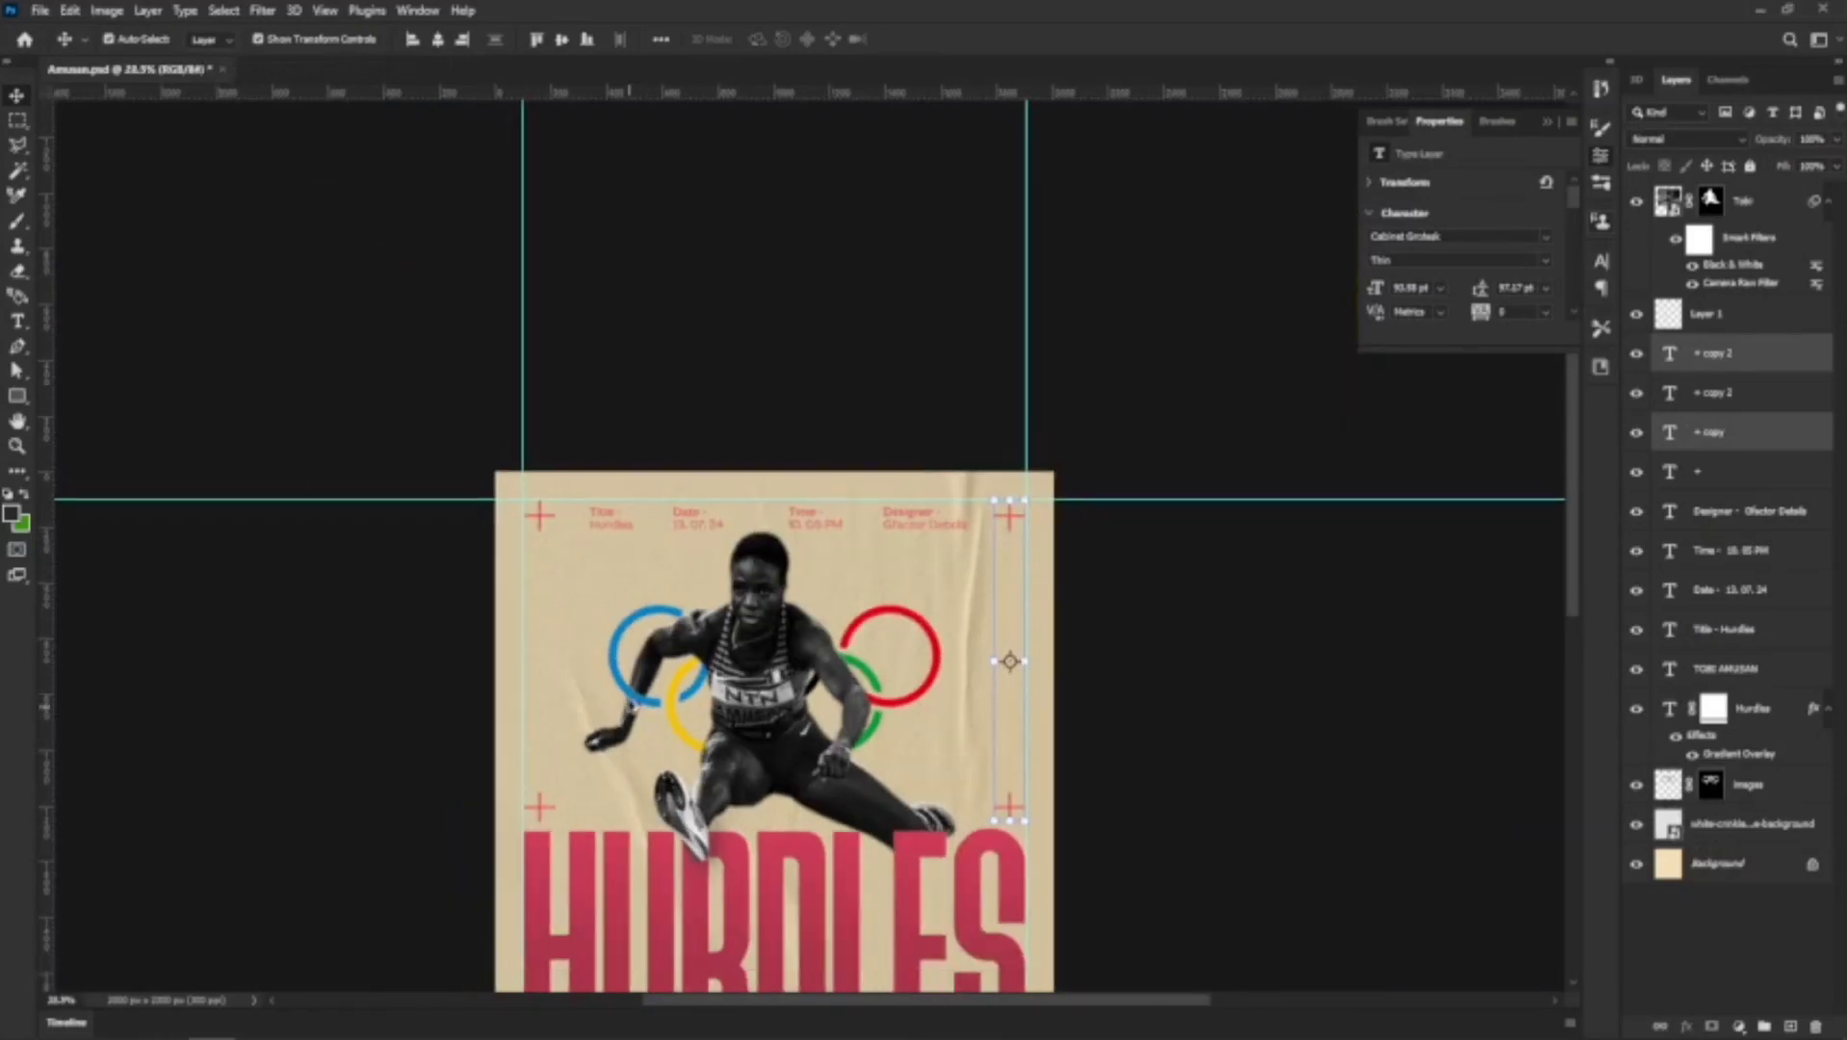
{"action": "scroll", "coordinate": [931, 503], "scroll_direction": "down", "scroll_amount": 3}
{"action": "left_click", "coordinate": [1295, 713]}
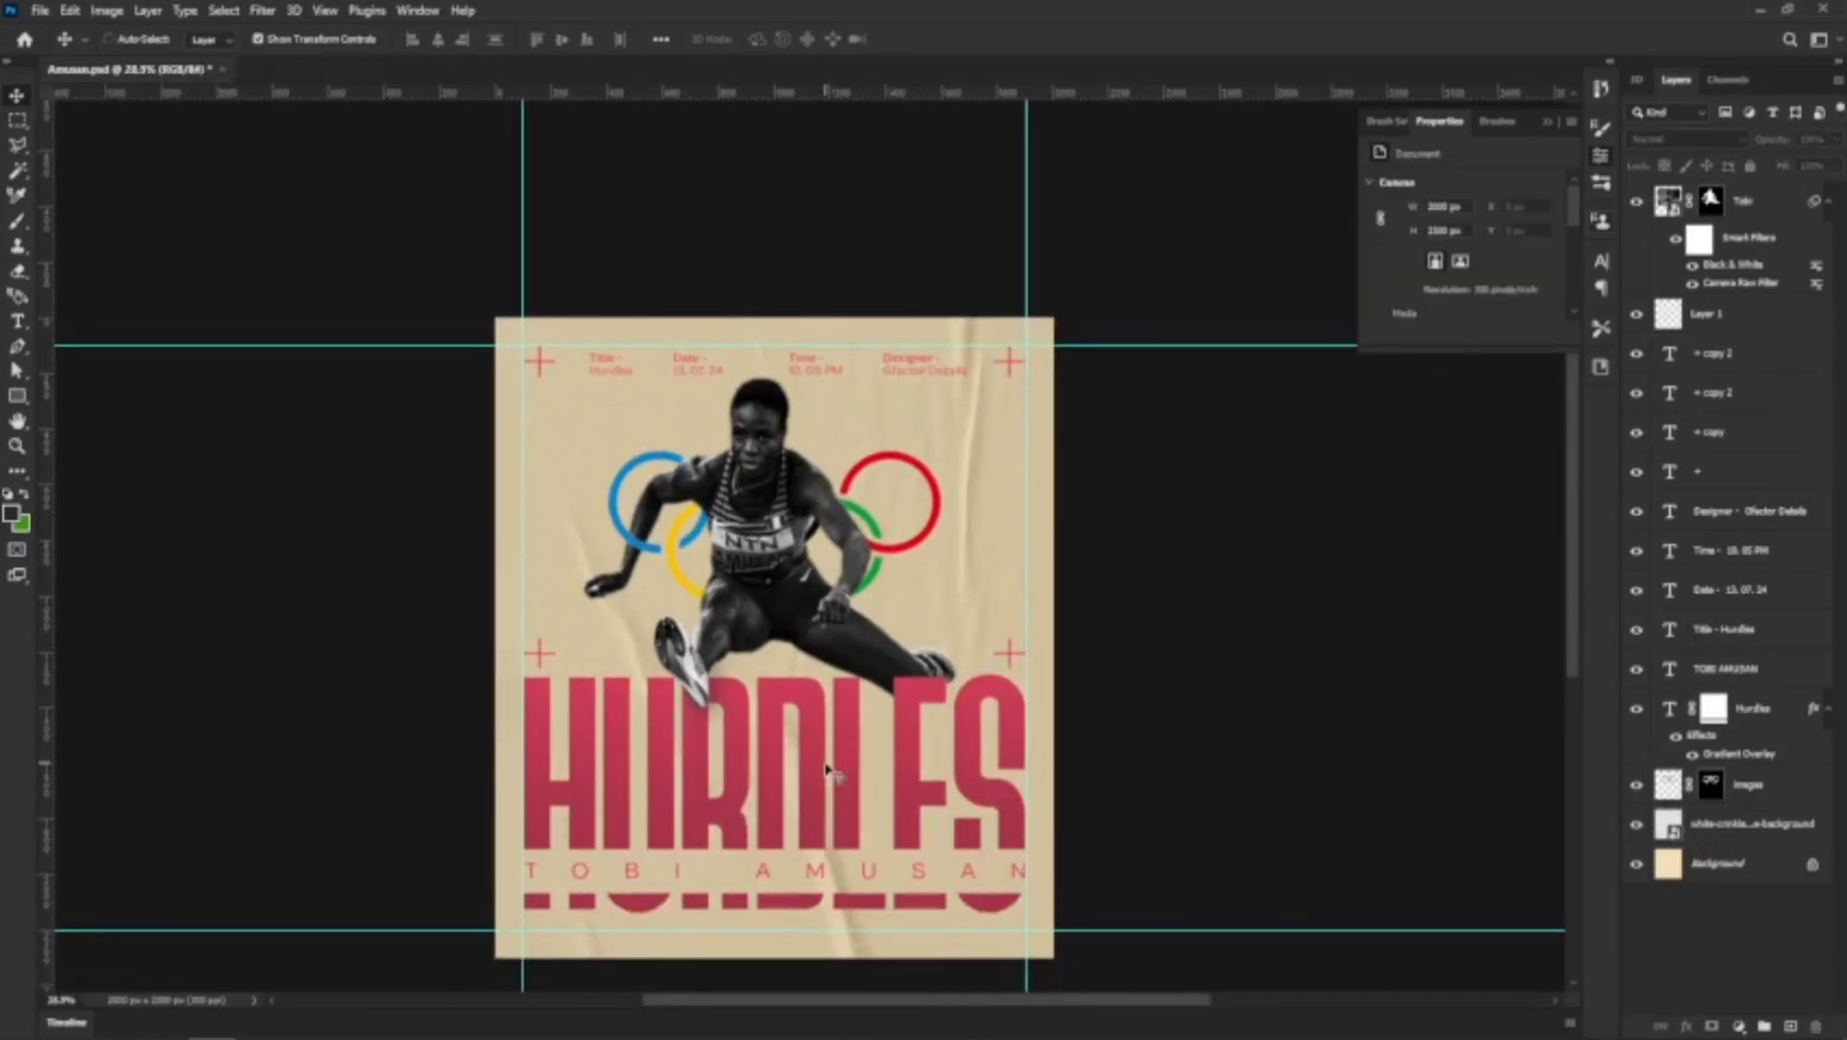
{"action": "key", "text": "ctrl+semicolon"}
{"action": "scroll", "coordinate": [766, 462], "scroll_direction": "up", "scroll_amount": 3}
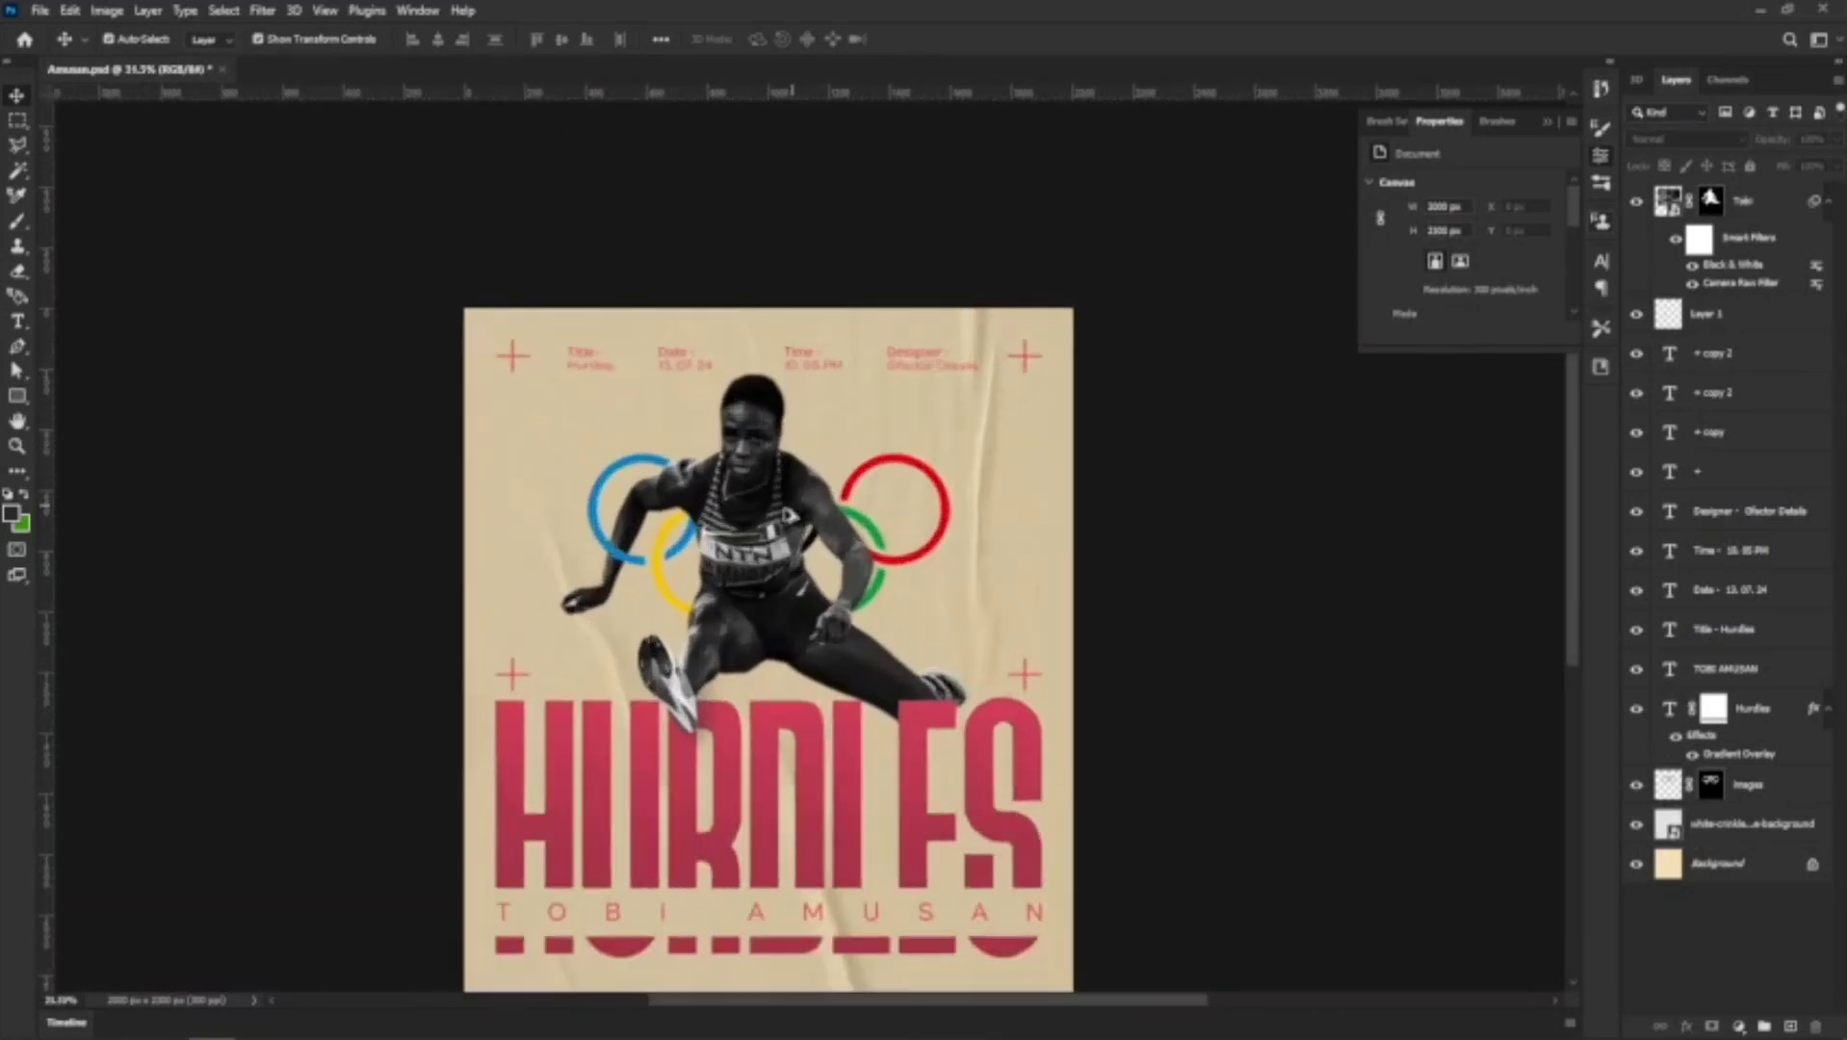
{"action": "scroll", "coordinate": [756, 452], "scroll_direction": "down", "scroll_amount": 3}
{"action": "scroll", "coordinate": [723, 472], "scroll_direction": "up", "scroll_amount": 2}
{"action": "scroll", "coordinate": [698, 436], "scroll_direction": "down", "scroll_amount": 2}
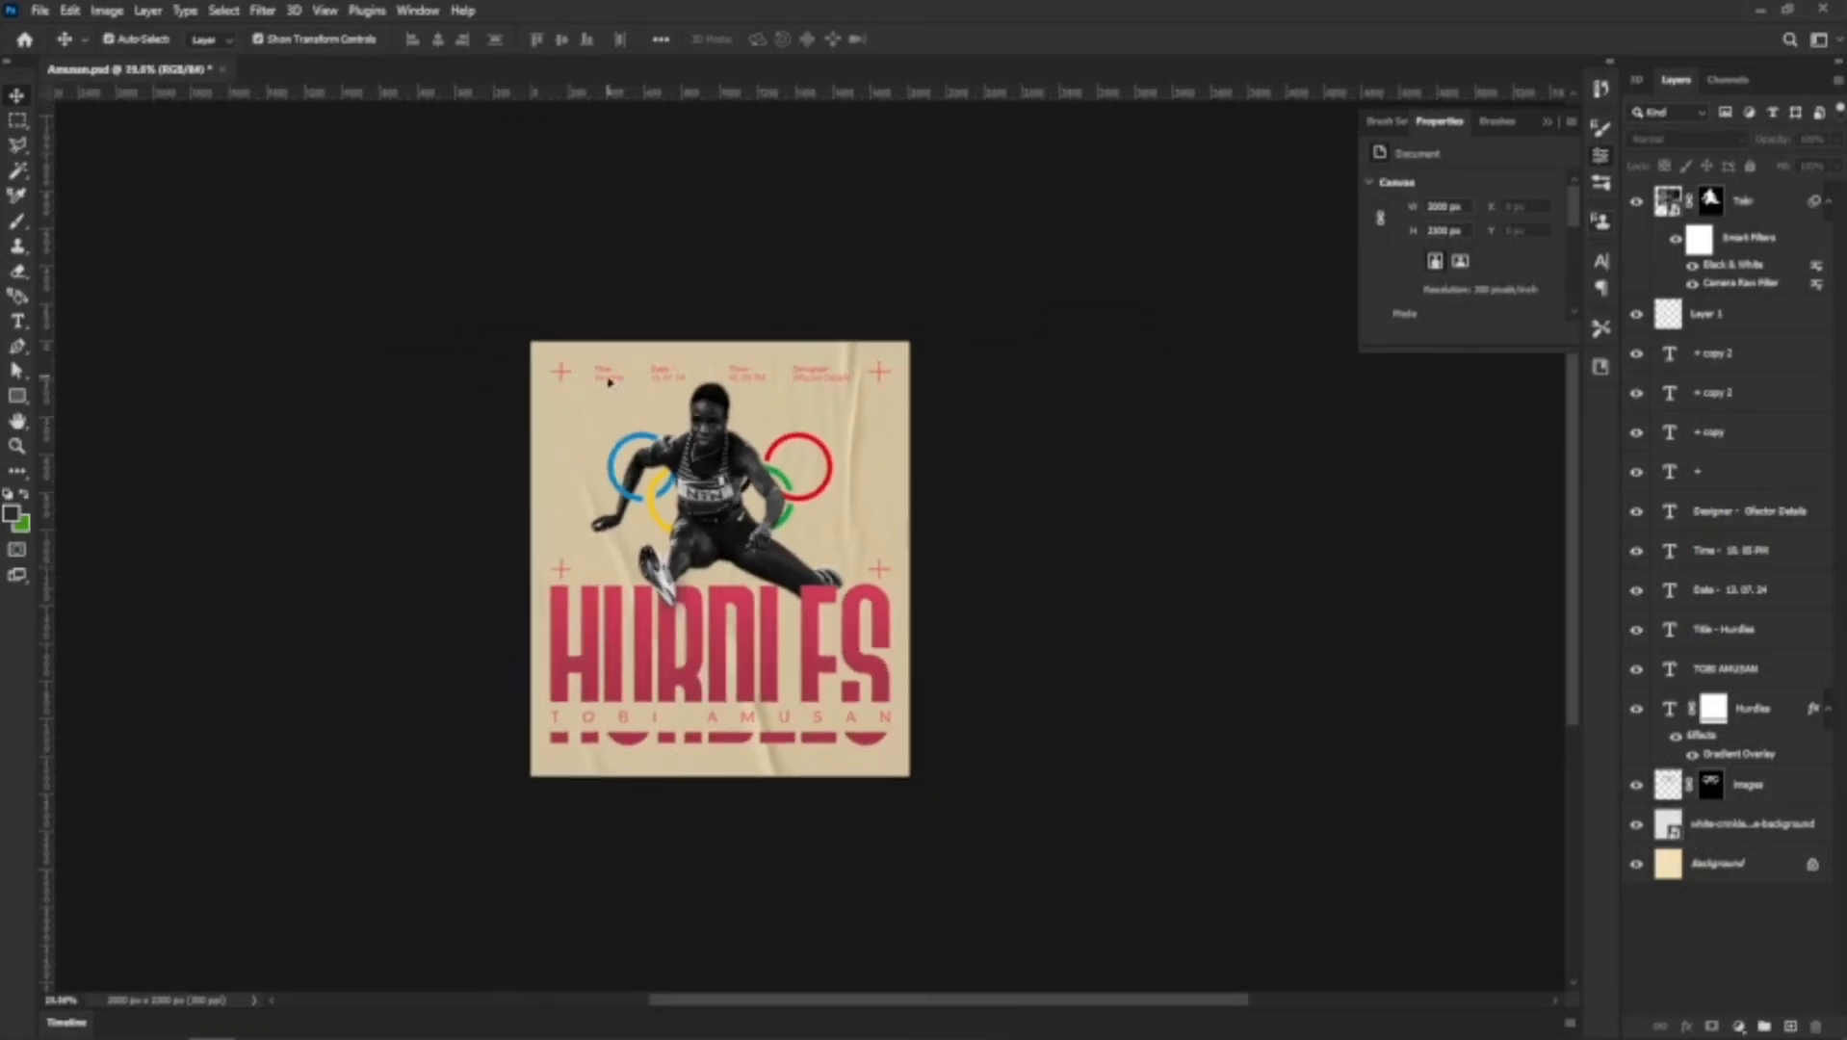
{"action": "scroll", "coordinate": [606, 390], "scroll_direction": "up", "scroll_amount": 2}
{"action": "scroll", "coordinate": [528, 428], "scroll_direction": "down", "scroll_amount": 1}
{"action": "scroll", "coordinate": [544, 416], "scroll_direction": "up", "scroll_amount": 3}
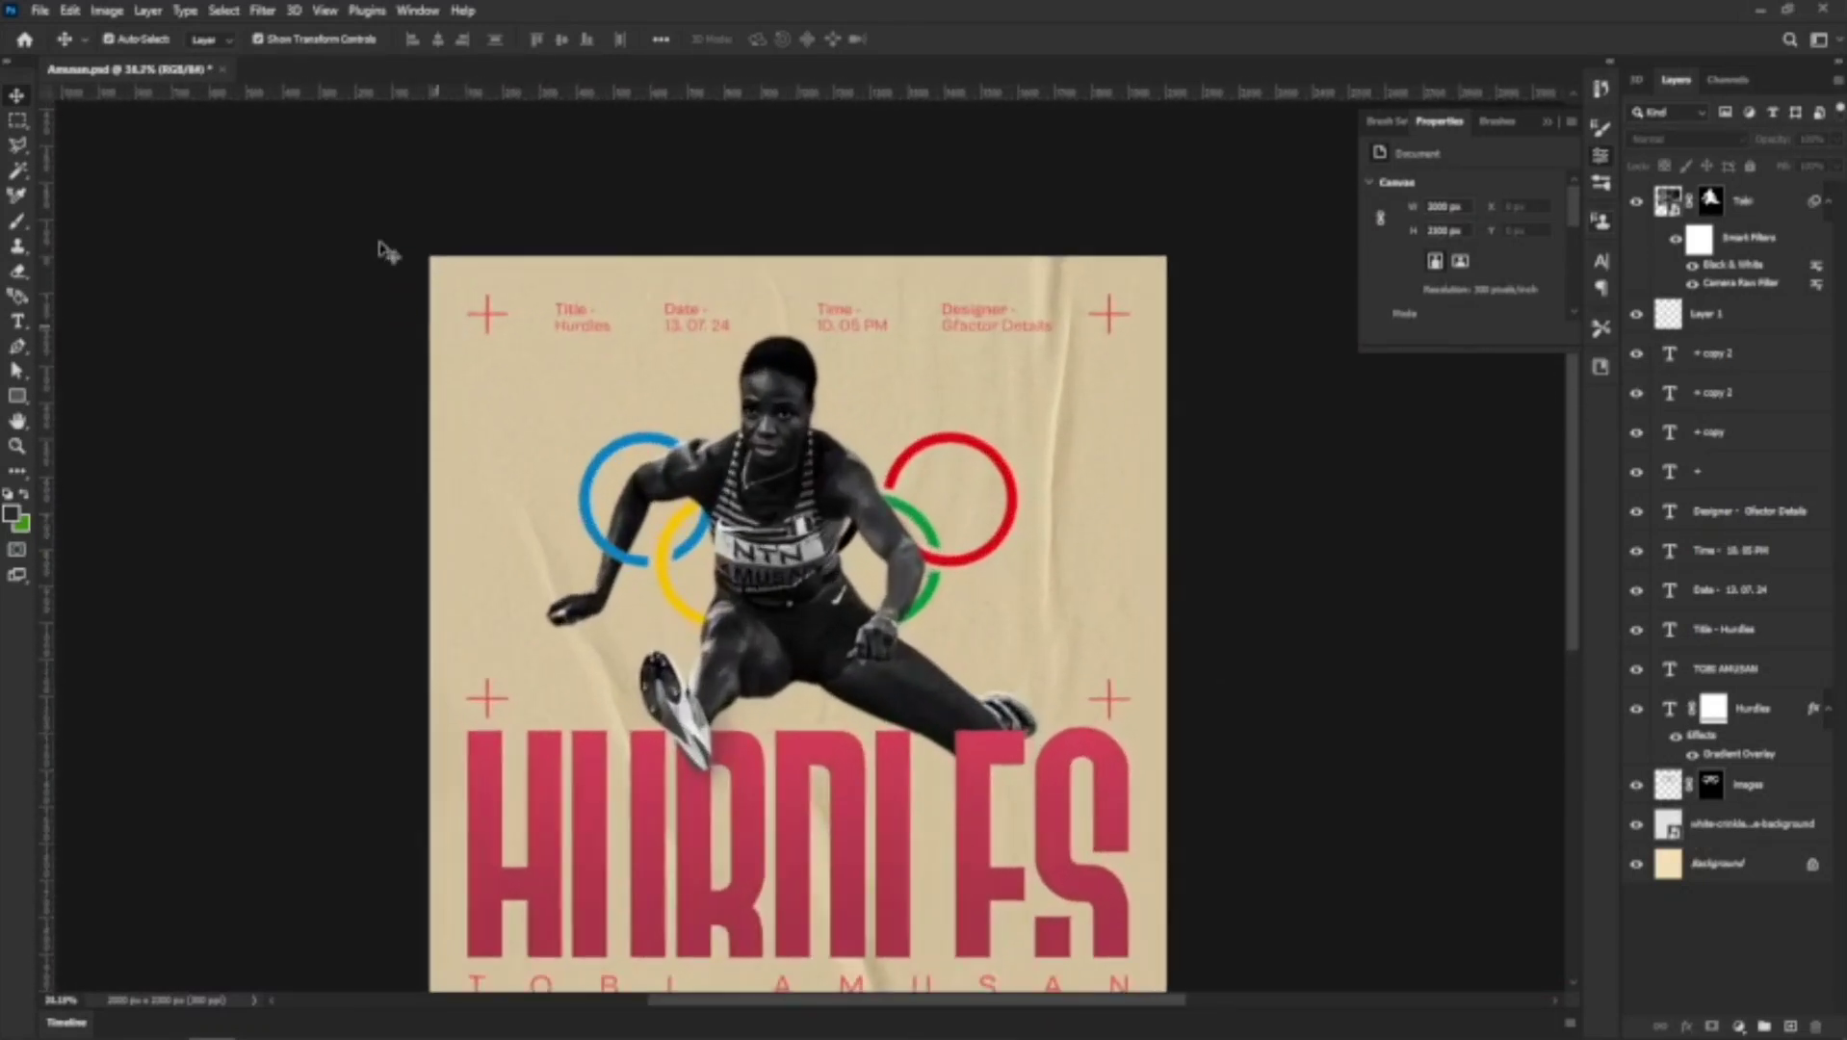
{"action": "key", "text": "ctrl+semicolon"}
{"action": "scroll", "coordinate": [1133, 280], "scroll_direction": "down", "scroll_amount": 3}
{"action": "scroll", "coordinate": [862, 268], "scroll_direction": "up", "scroll_amount": 3}
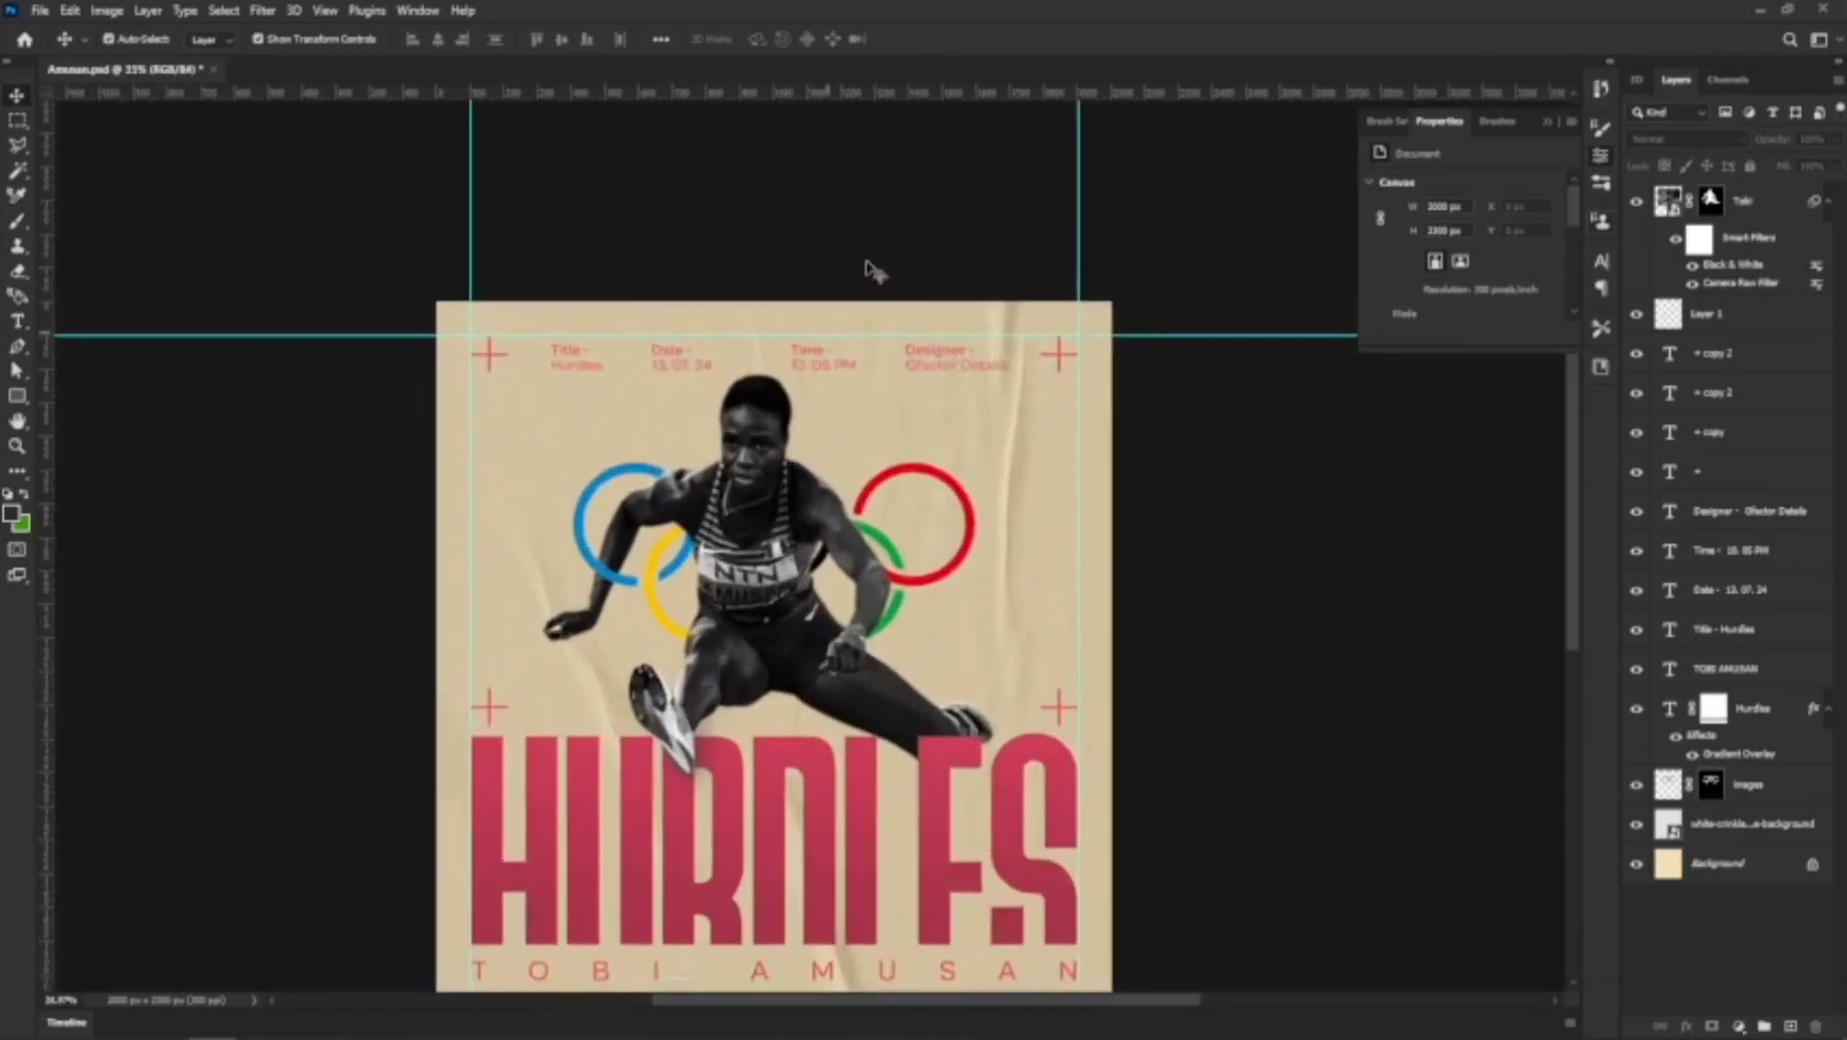
{"action": "scroll", "coordinate": [913, 204], "scroll_direction": "down", "scroll_amount": 1}
{"action": "scroll", "coordinate": [679, 401], "scroll_direction": "down", "scroll_amount": 1}
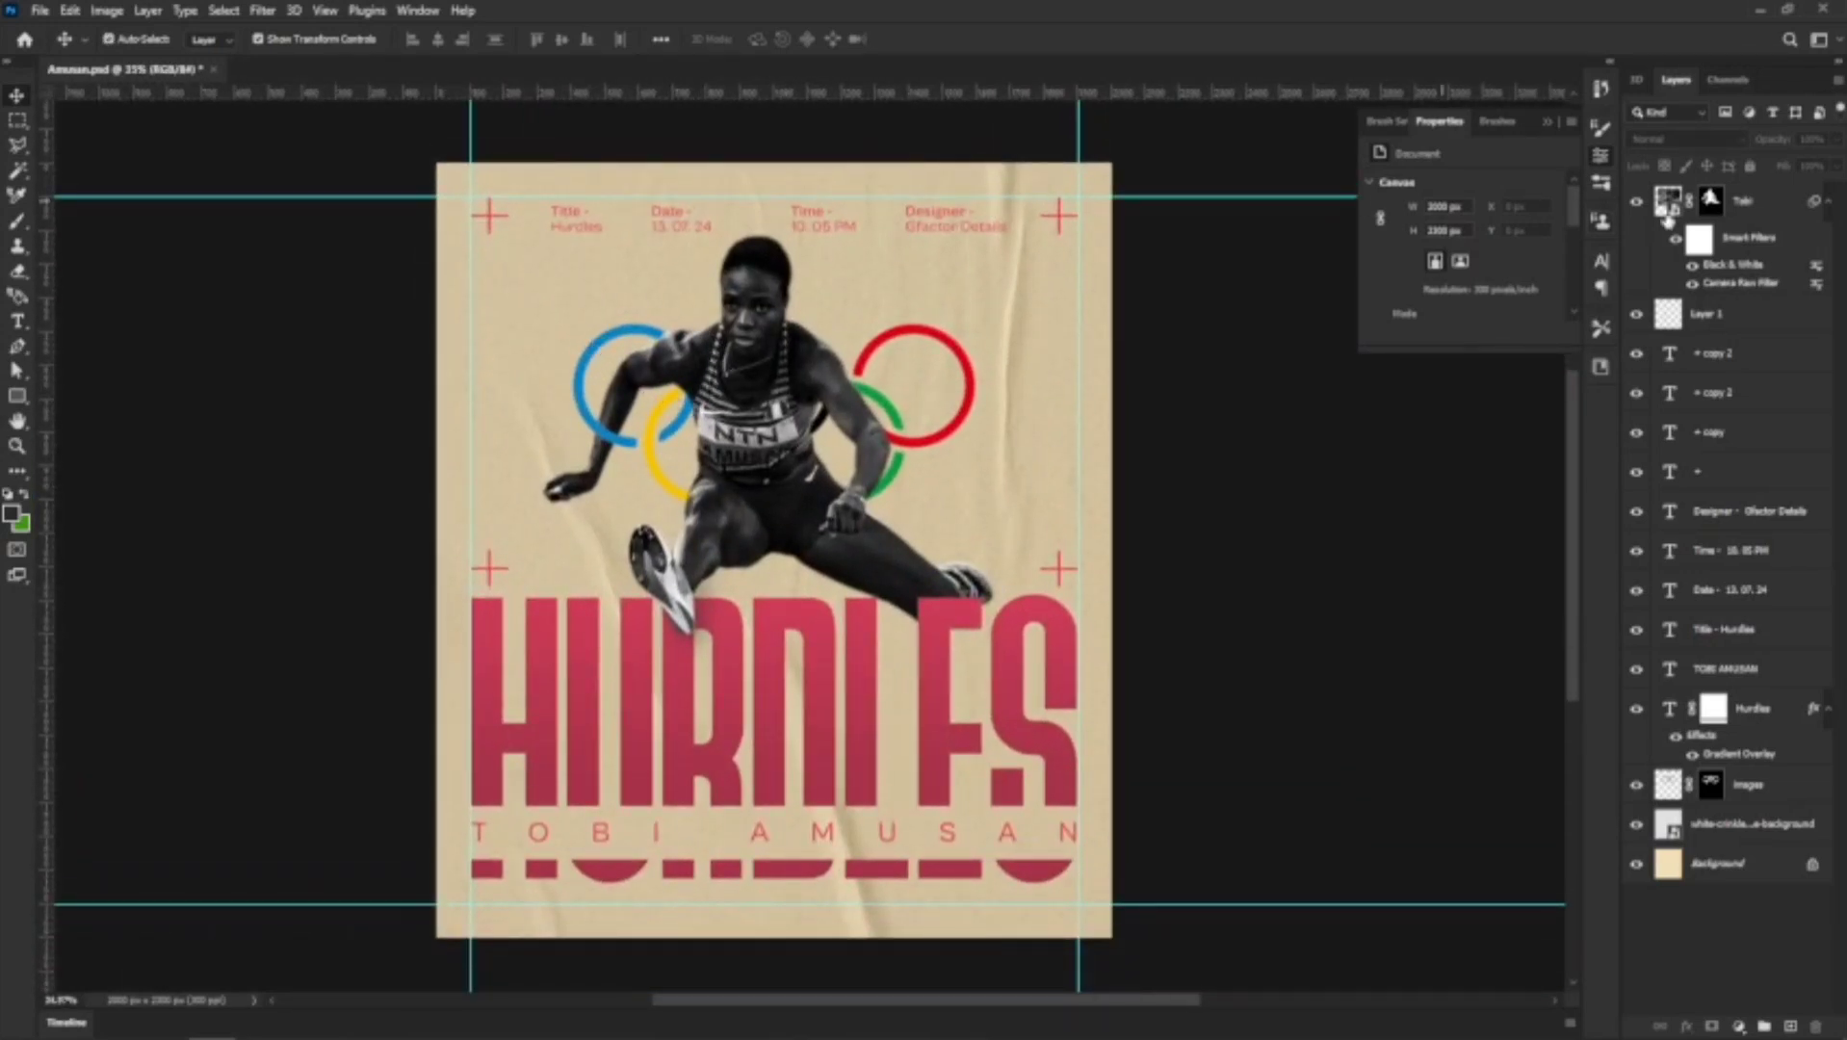
Add a new layer above the hurdler and fill it with a darker near-black using the Paint Bucket tool
{"action": "left_click", "coordinate": [1710, 202]}
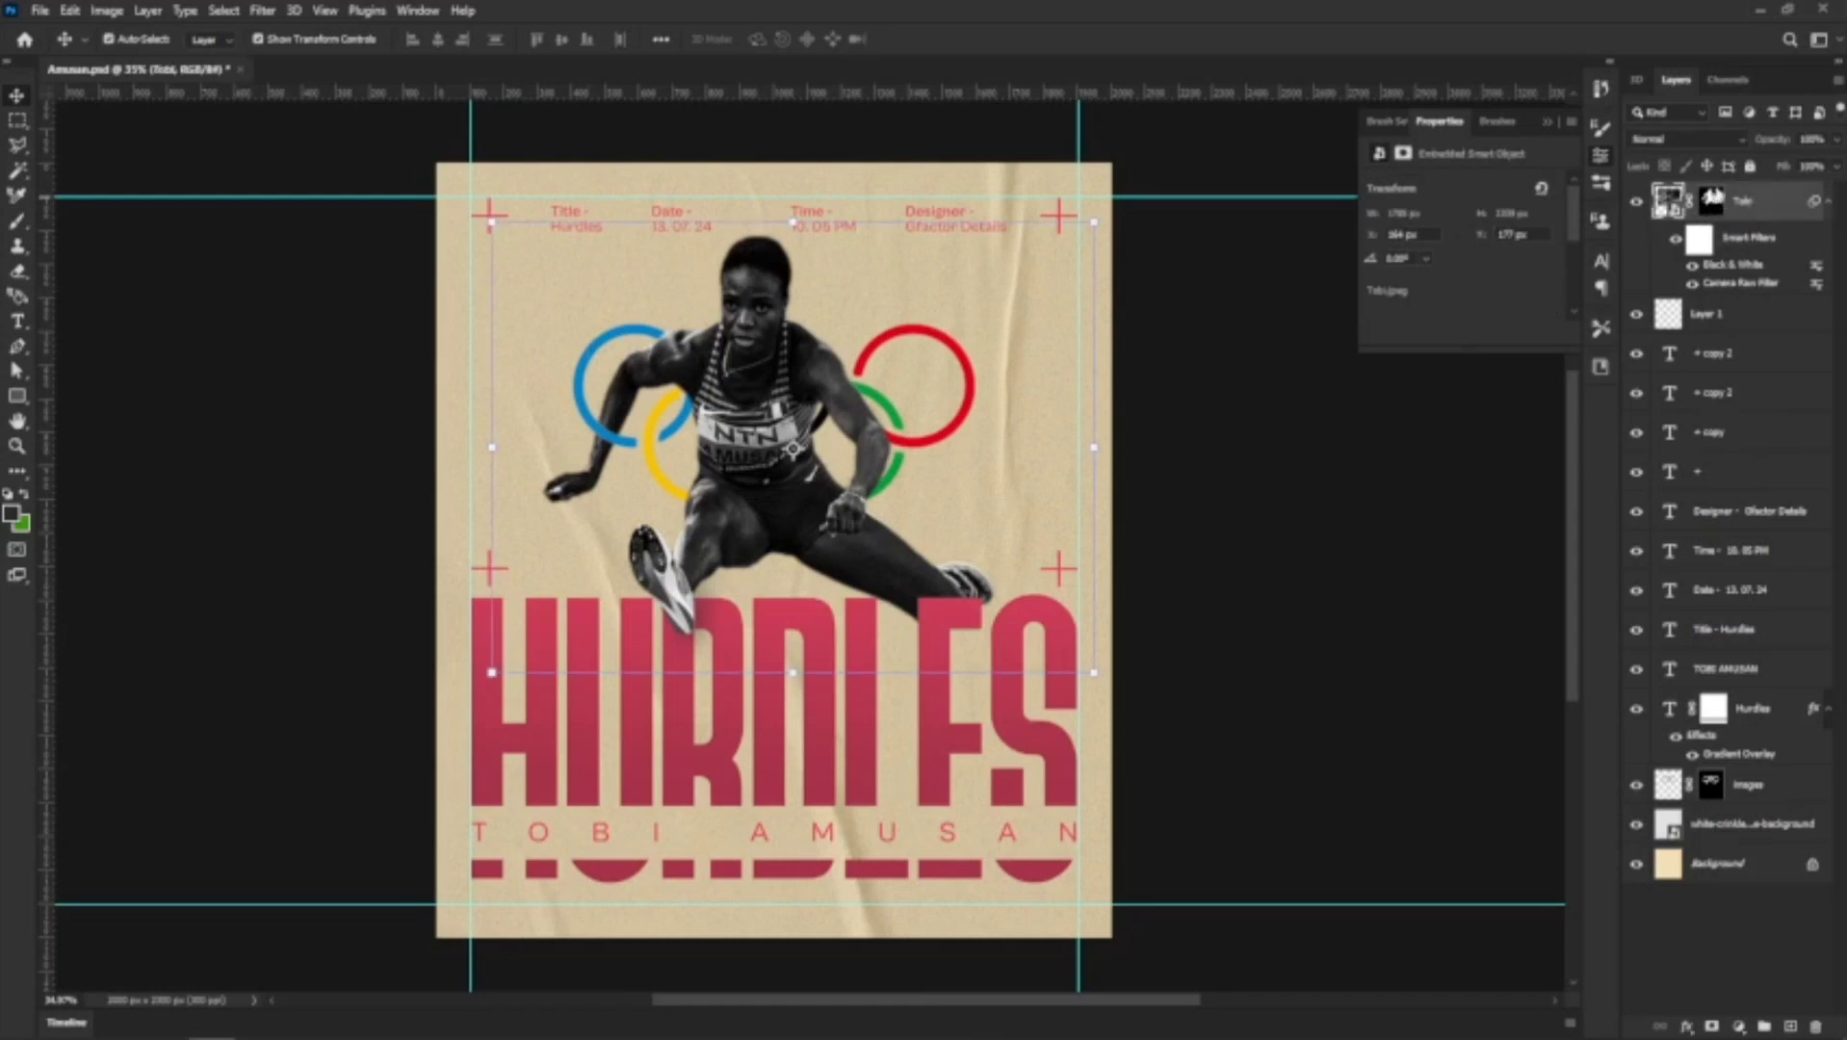
{"action": "left_click", "coordinate": [1790, 1027]}
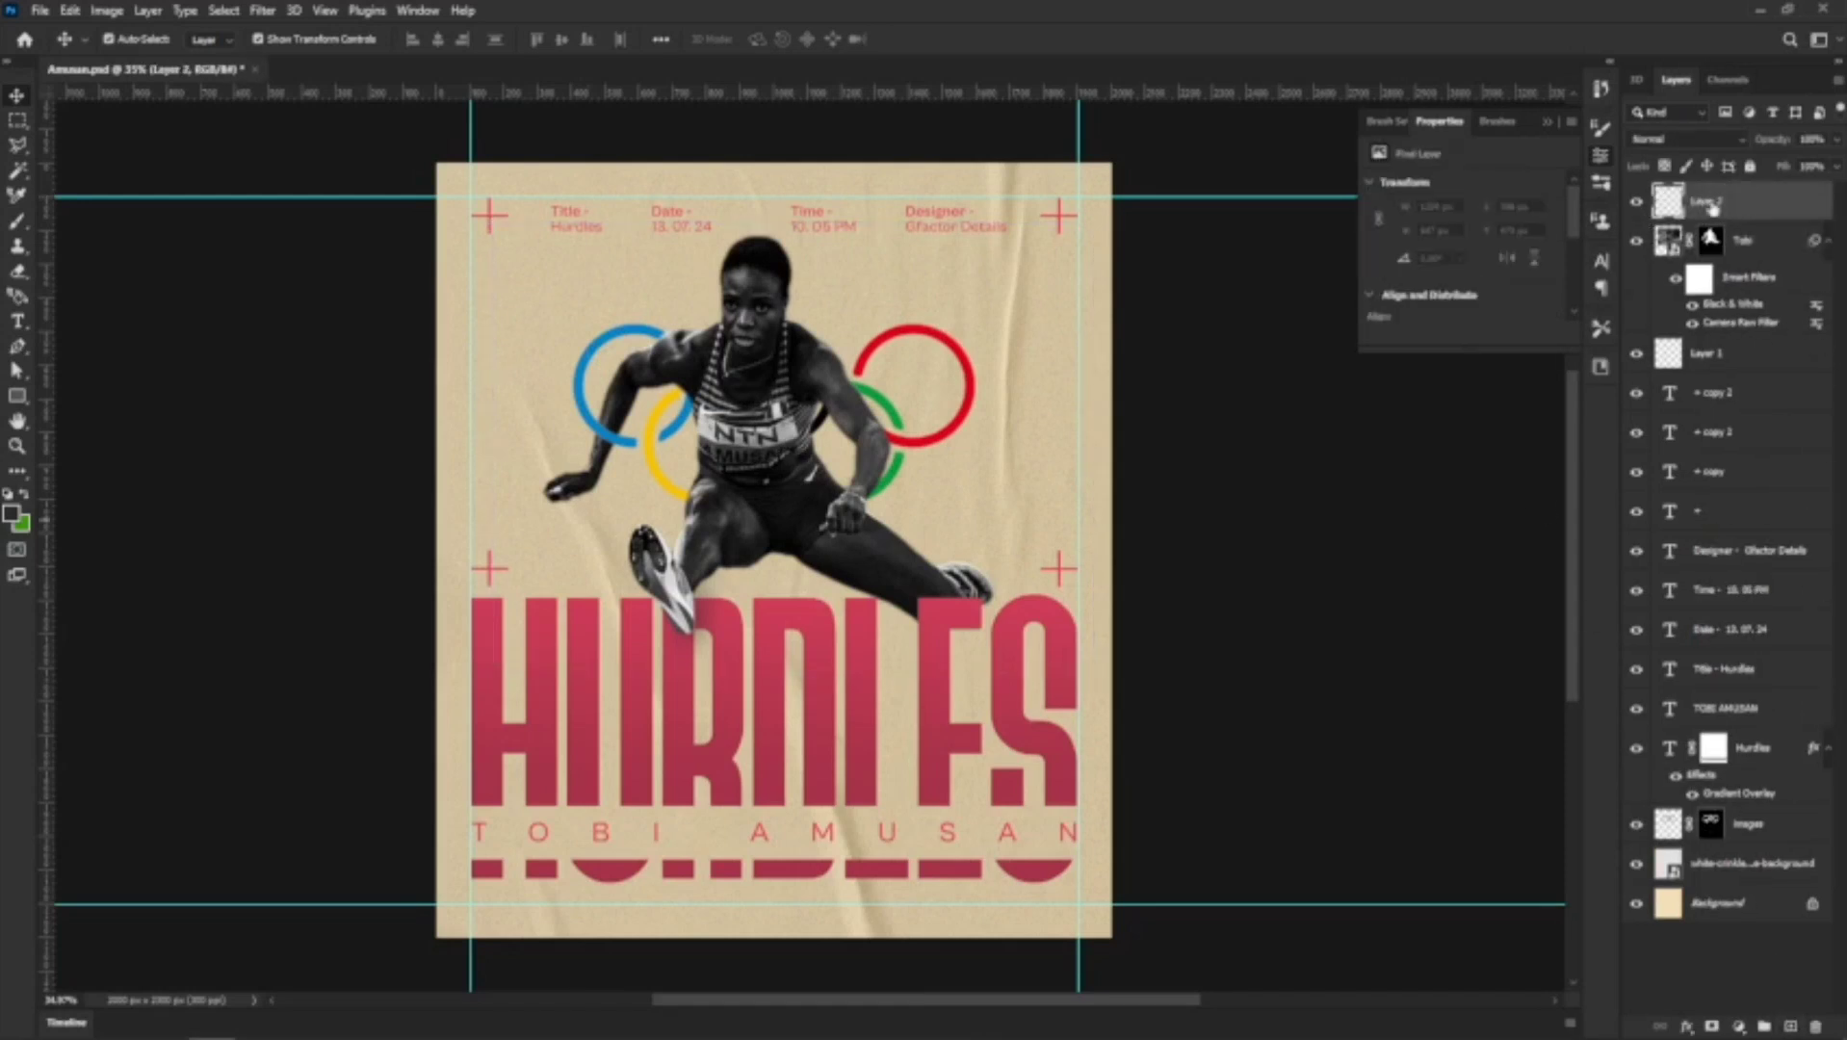
{"action": "left_click", "coordinate": [13, 513]}
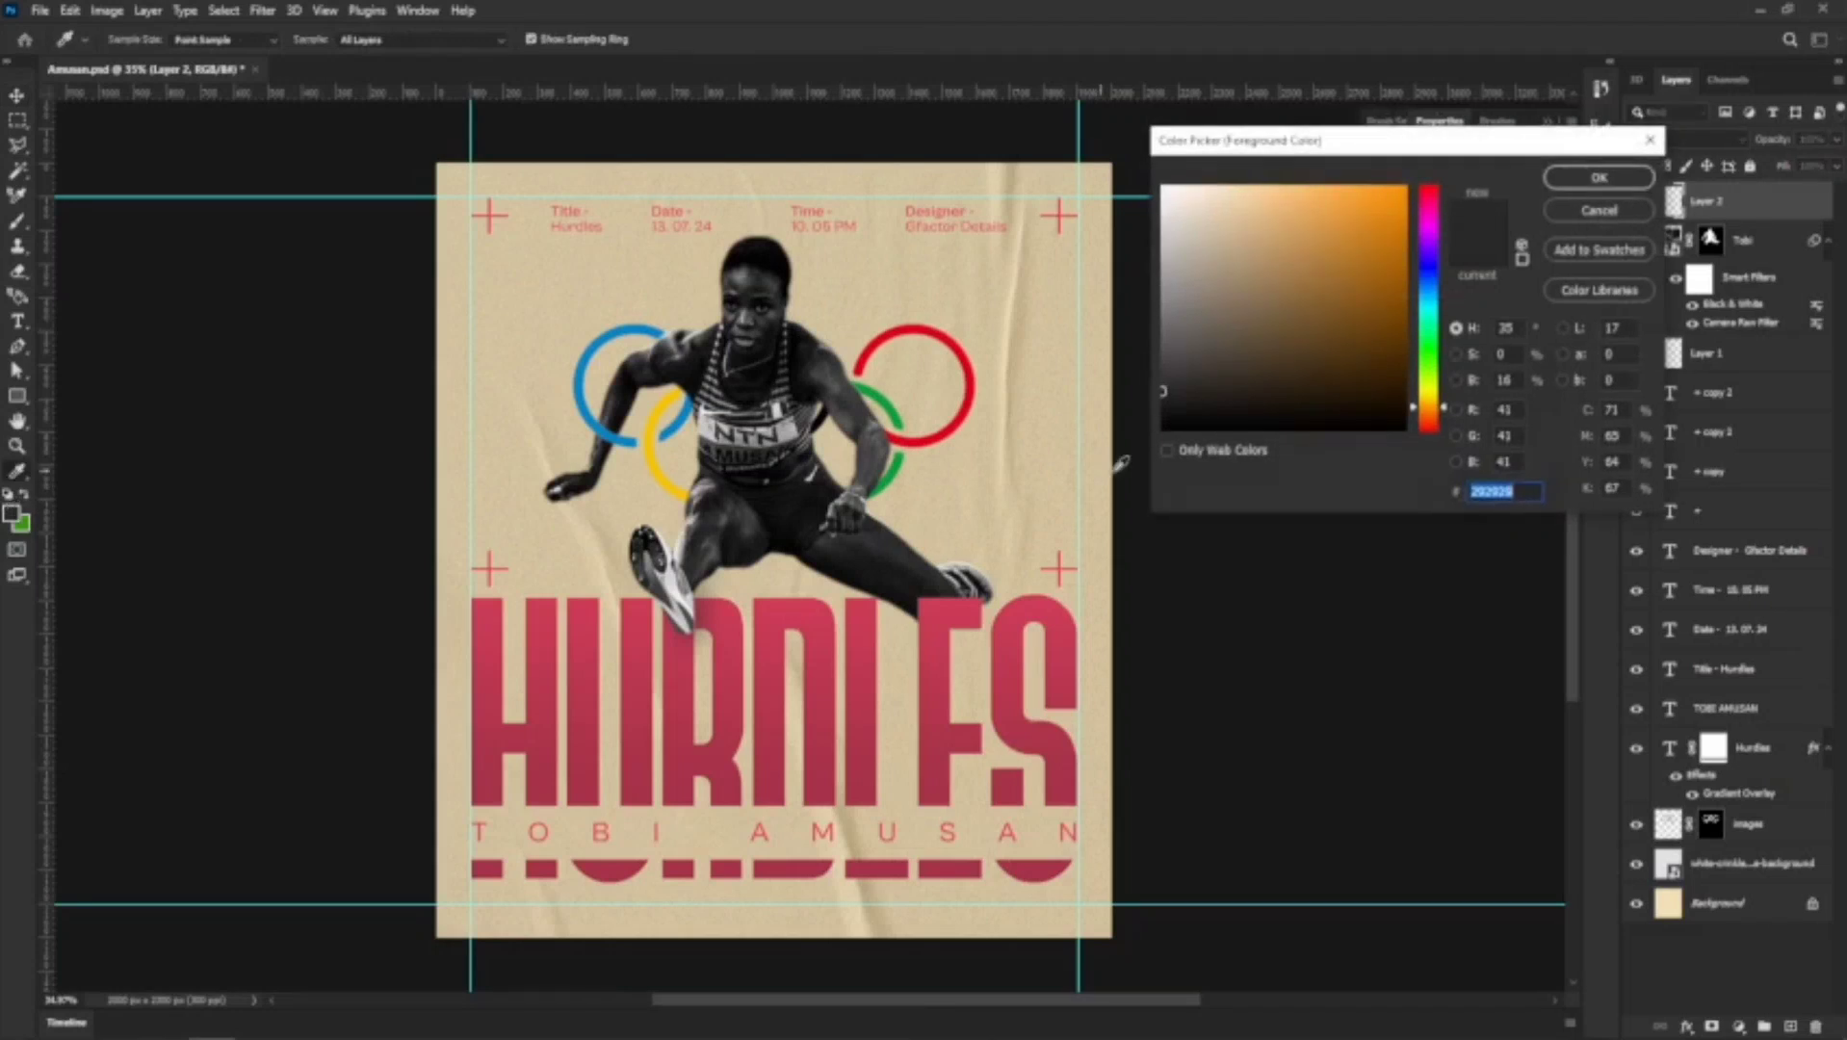
{"action": "left_click_drag", "start_coordinate": [1163, 387], "coordinate": [1156, 408]}
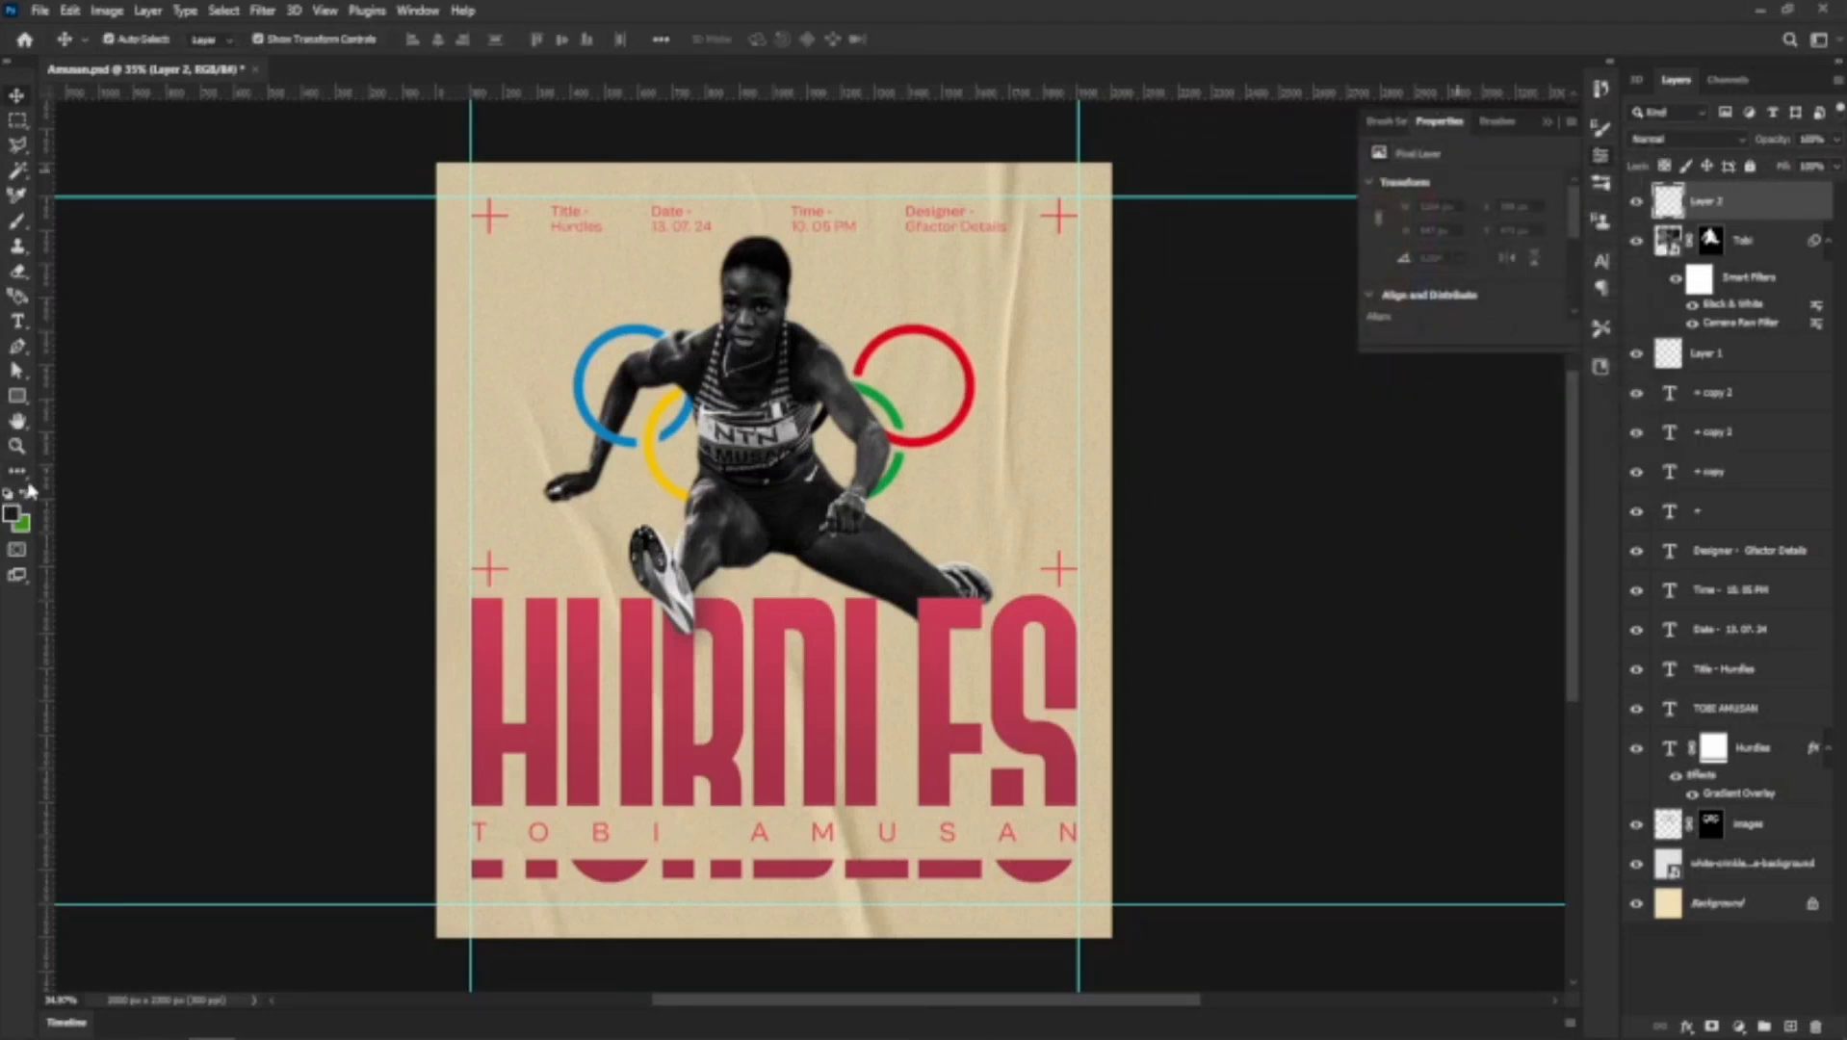
{"action": "left_click", "coordinate": [20, 471]}
{"action": "left_click", "coordinate": [82, 958]}
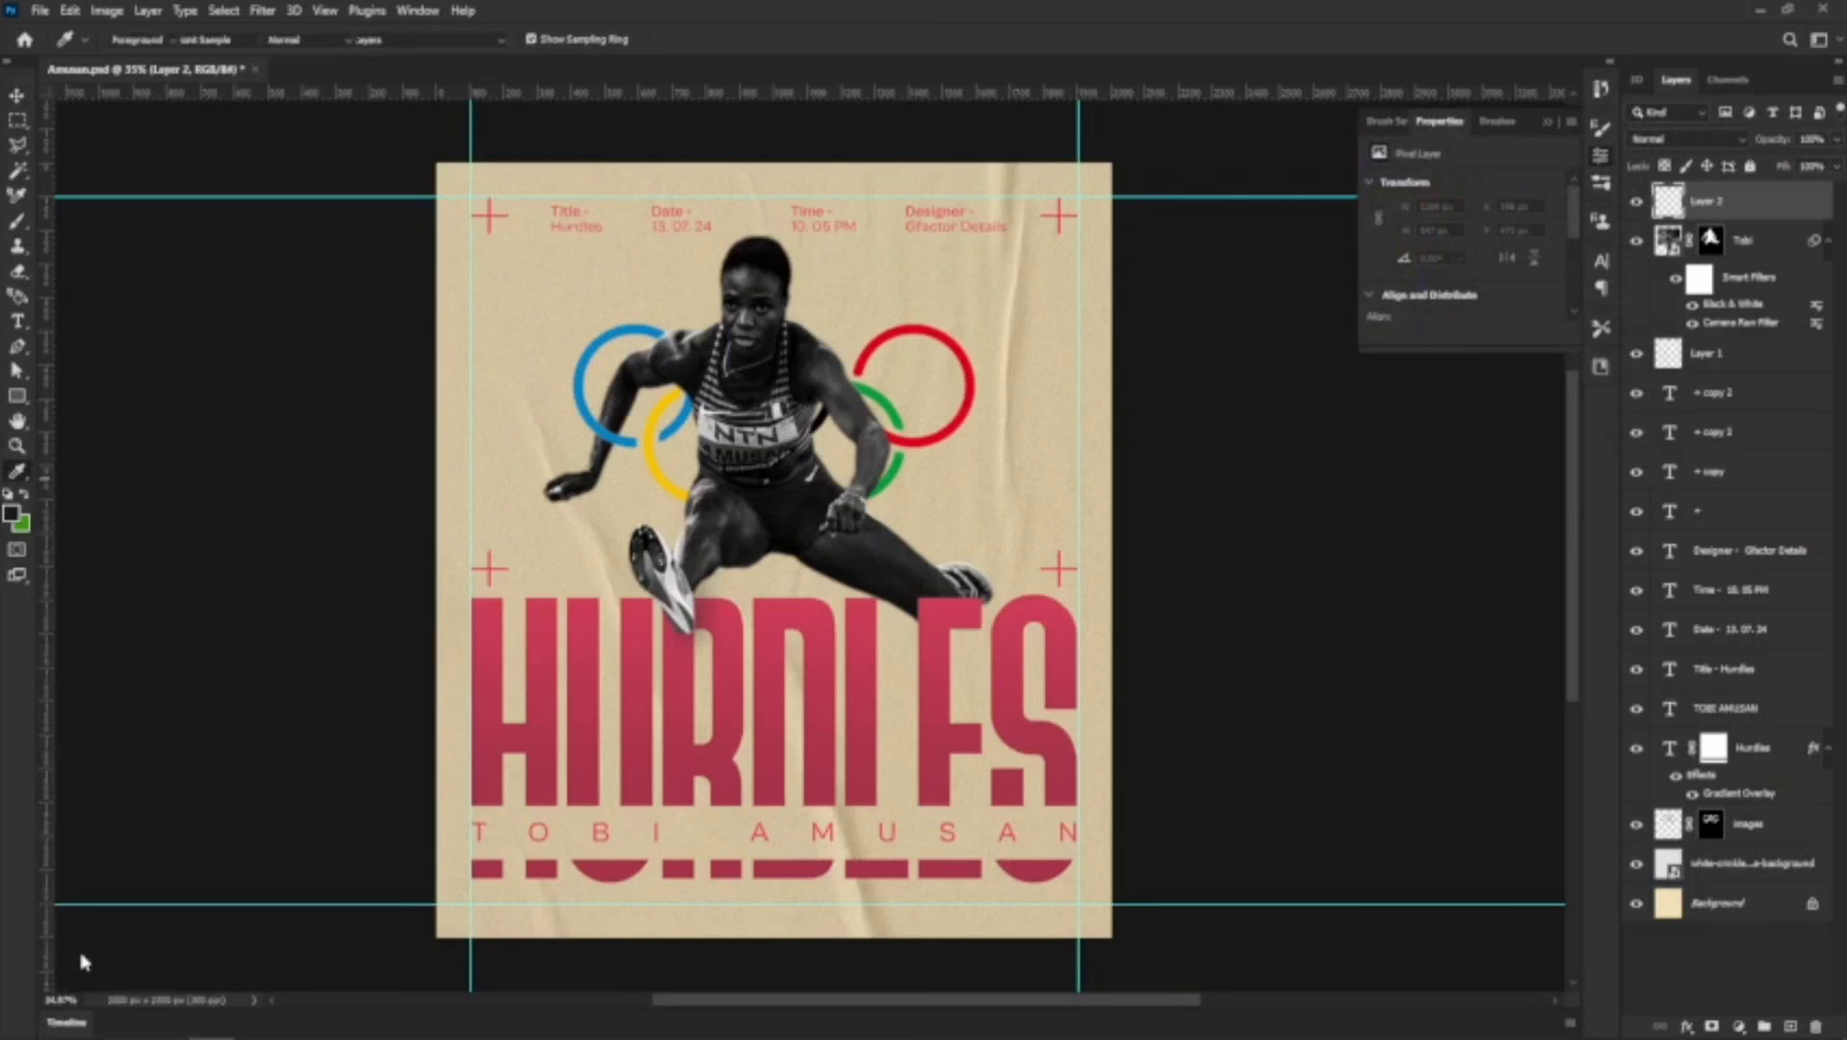
{"action": "key", "text": "g"}
{"action": "left_click", "coordinate": [685, 437]}
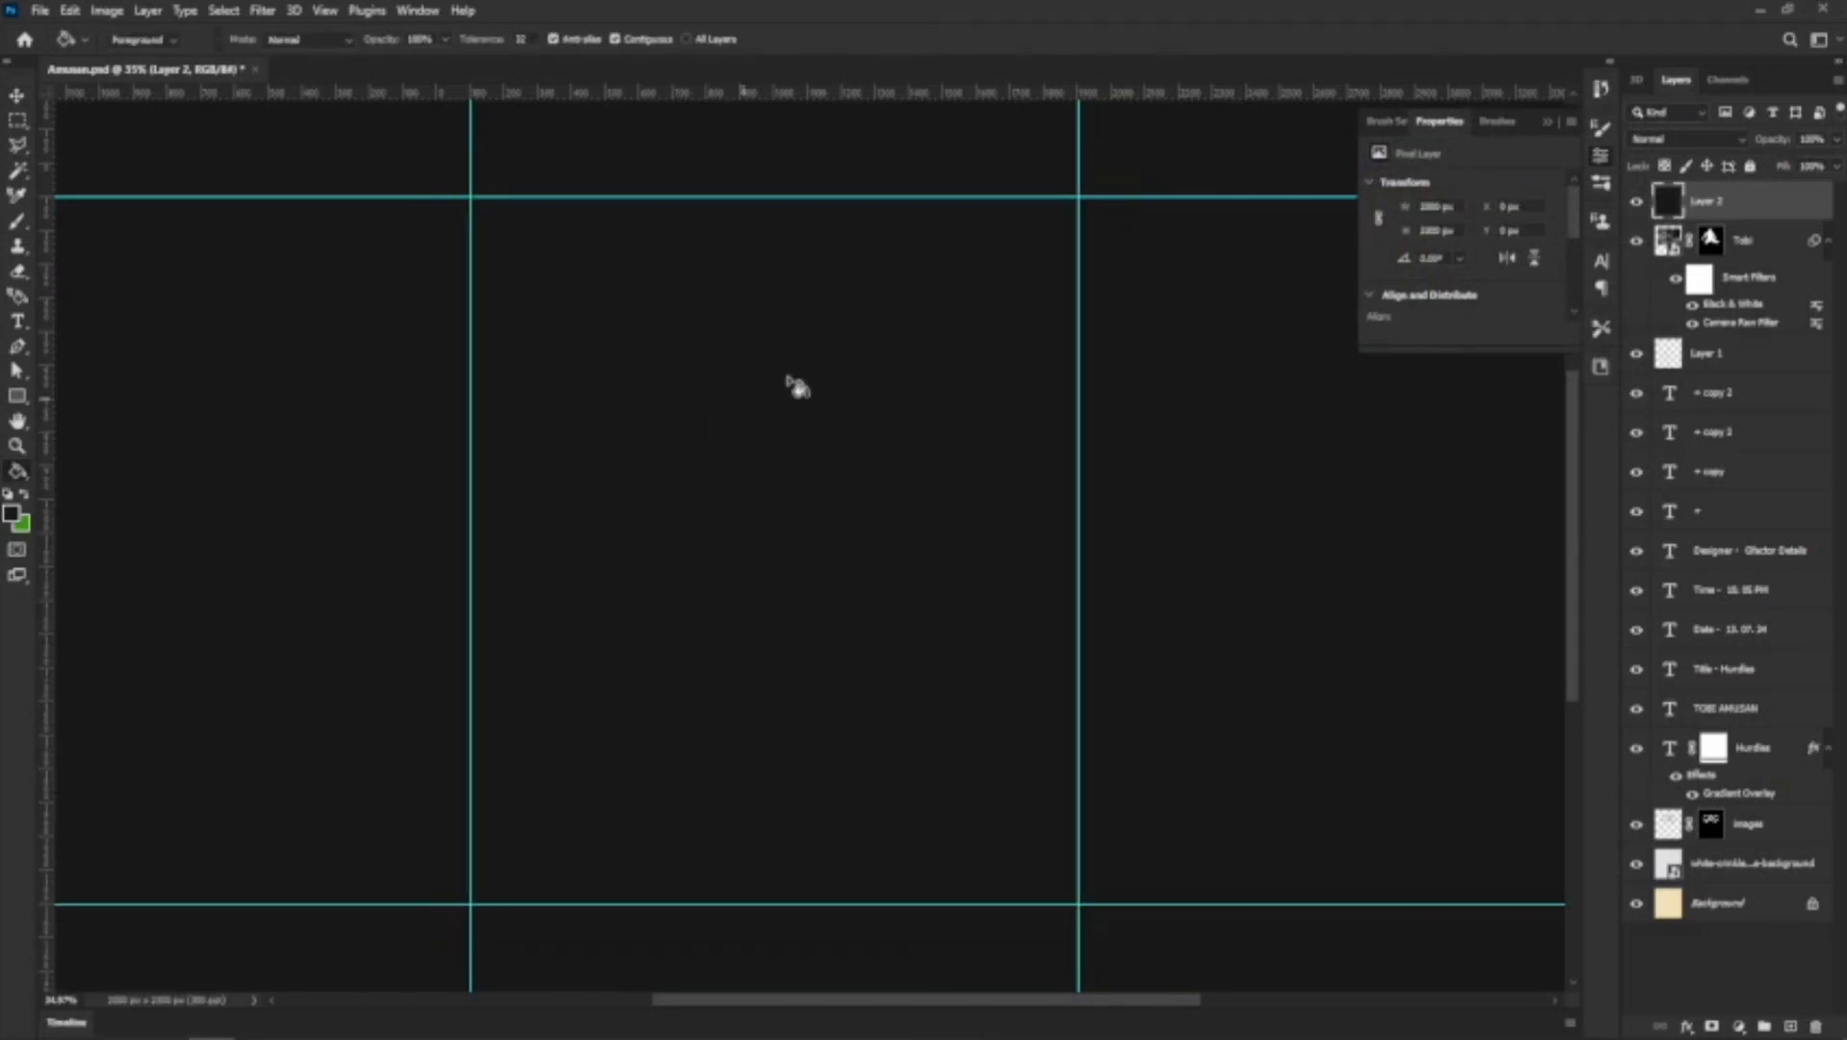
Apply the Filter Gallery's Reticulation filter to the dark layer with Density 12, Background Level 4 and a near-maximum Foreground Level
{"action": "left_click", "coordinate": [264, 11]}
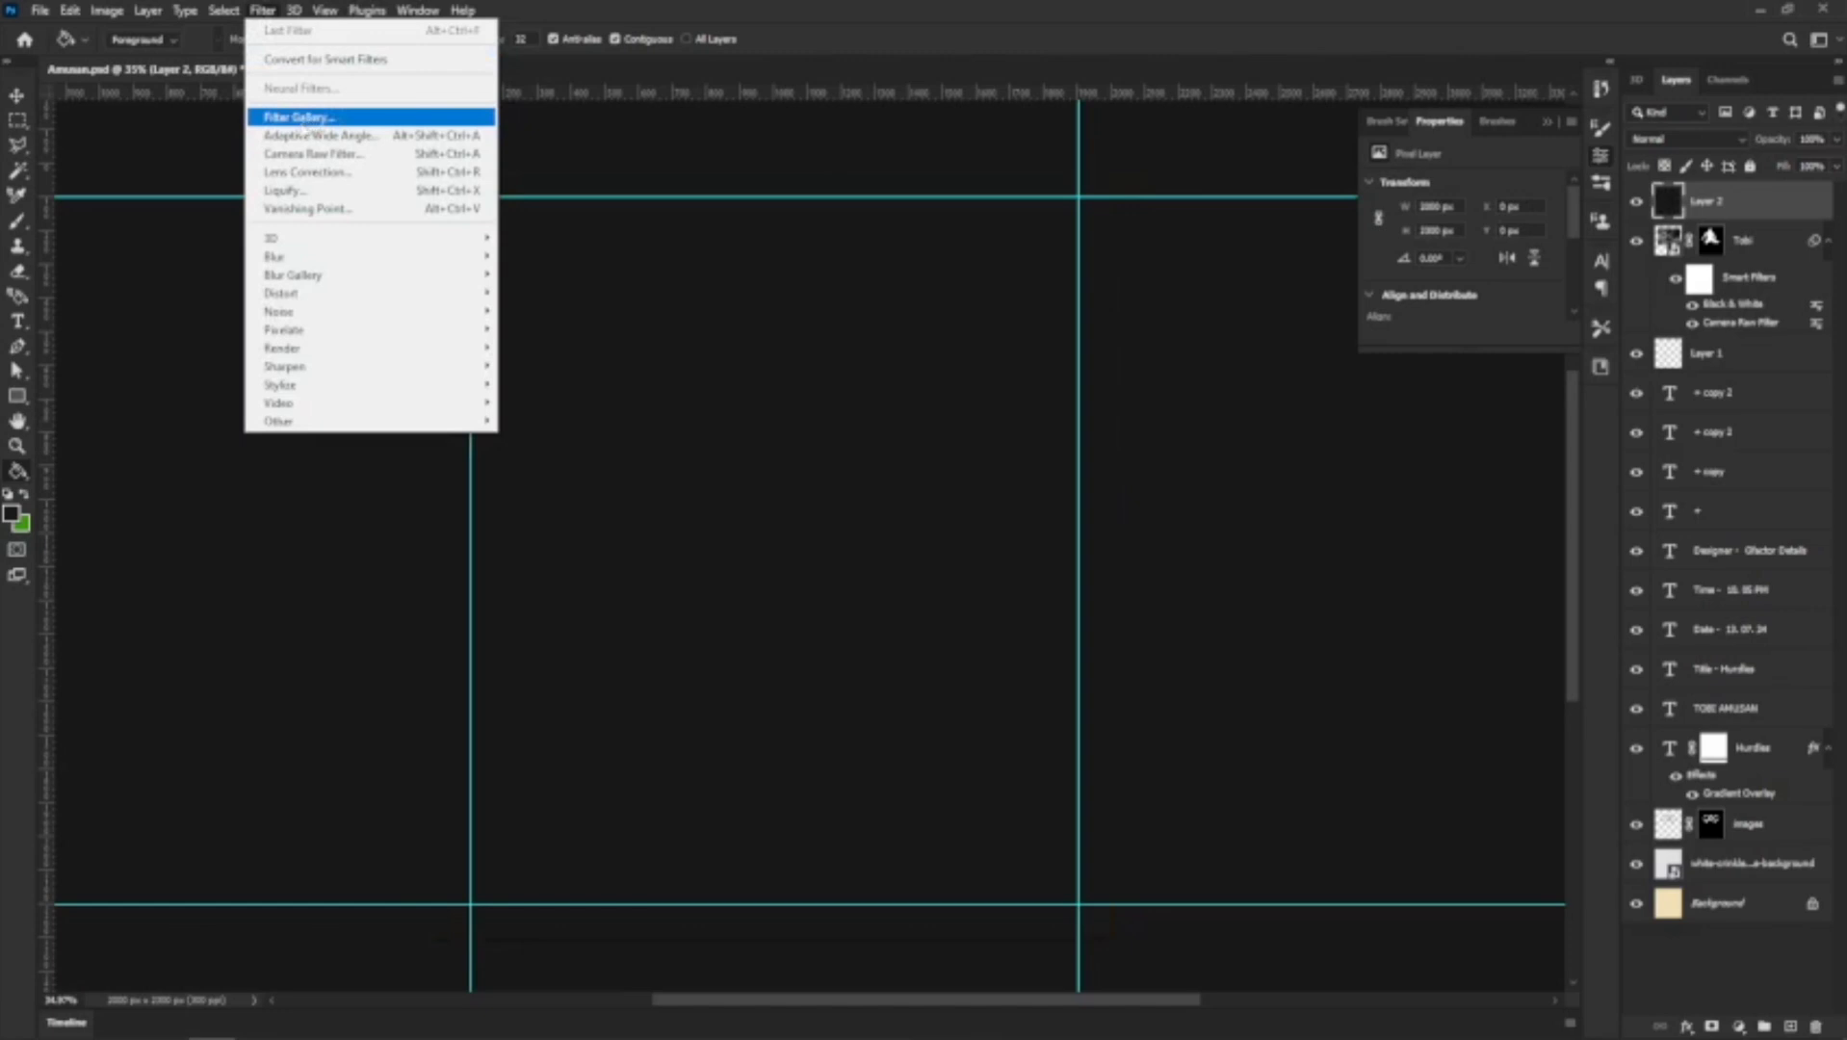
{"action": "left_click", "coordinate": [301, 118]}
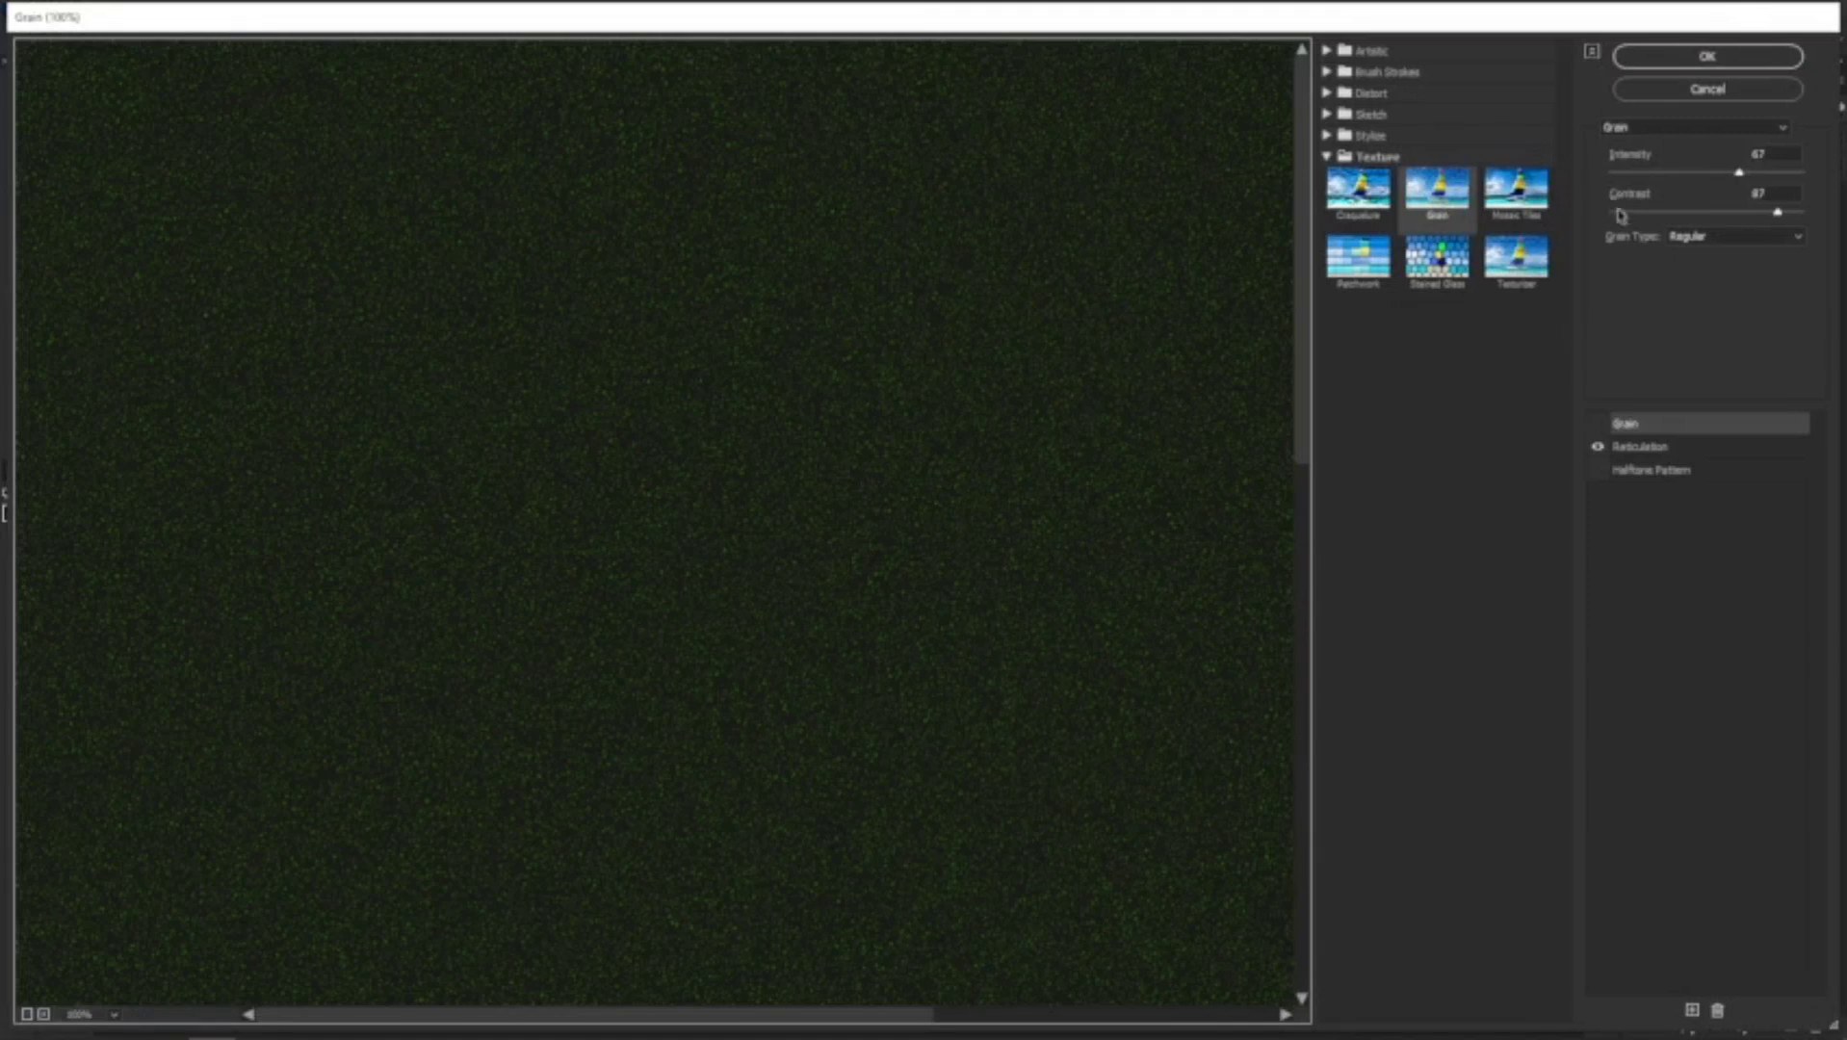
{"action": "left_click", "coordinate": [1640, 450]}
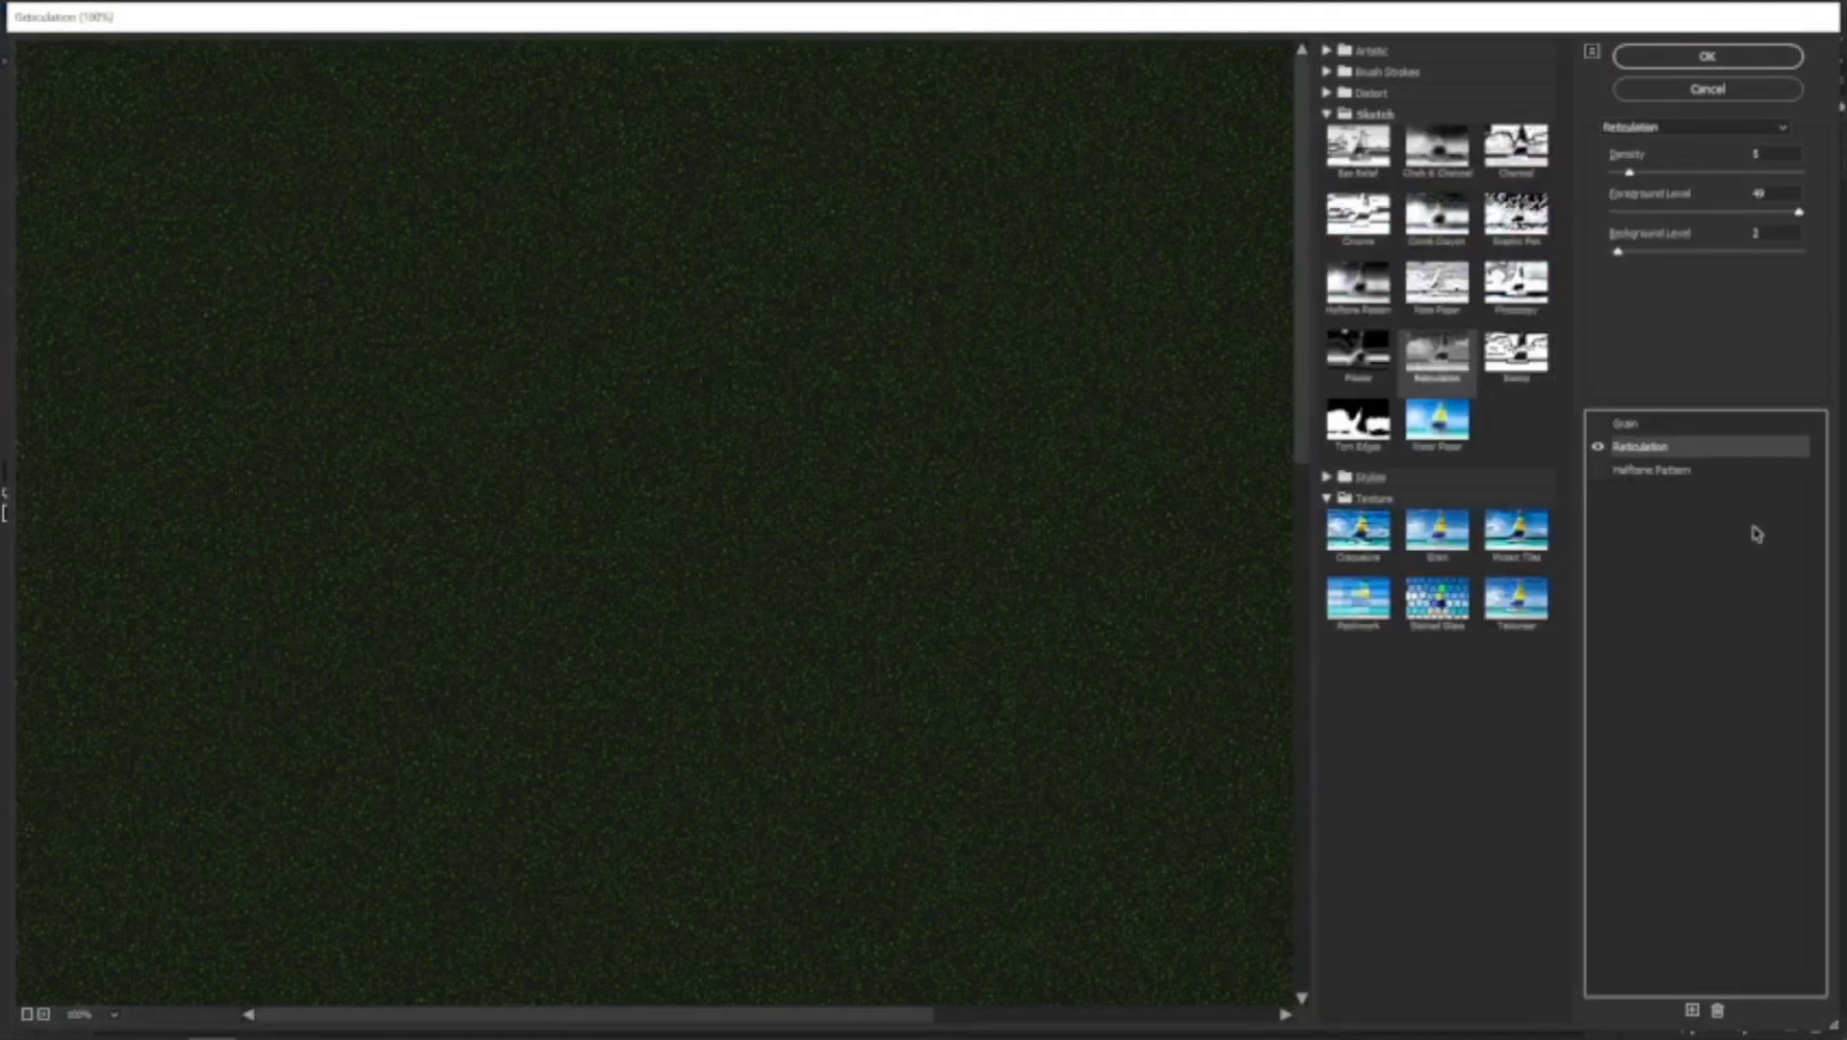
{"action": "left_click", "coordinate": [1437, 364]}
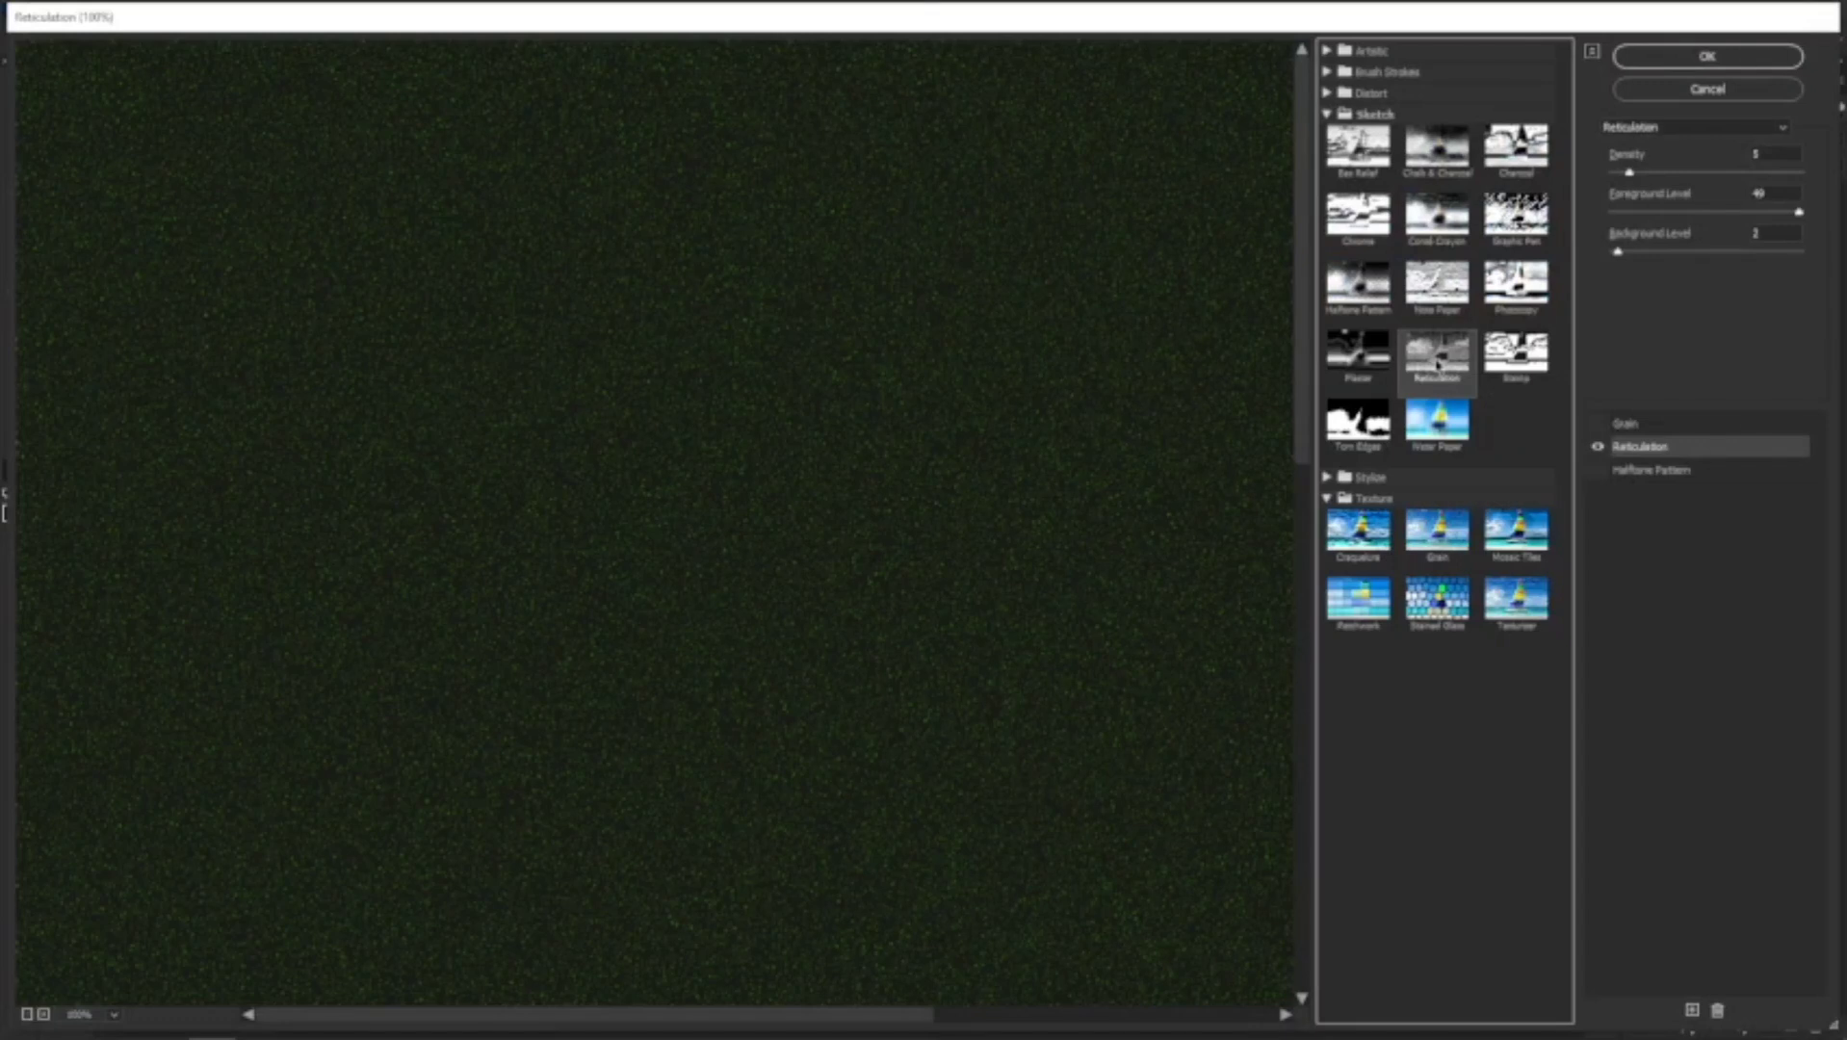
{"action": "left_click", "coordinate": [1638, 172]}
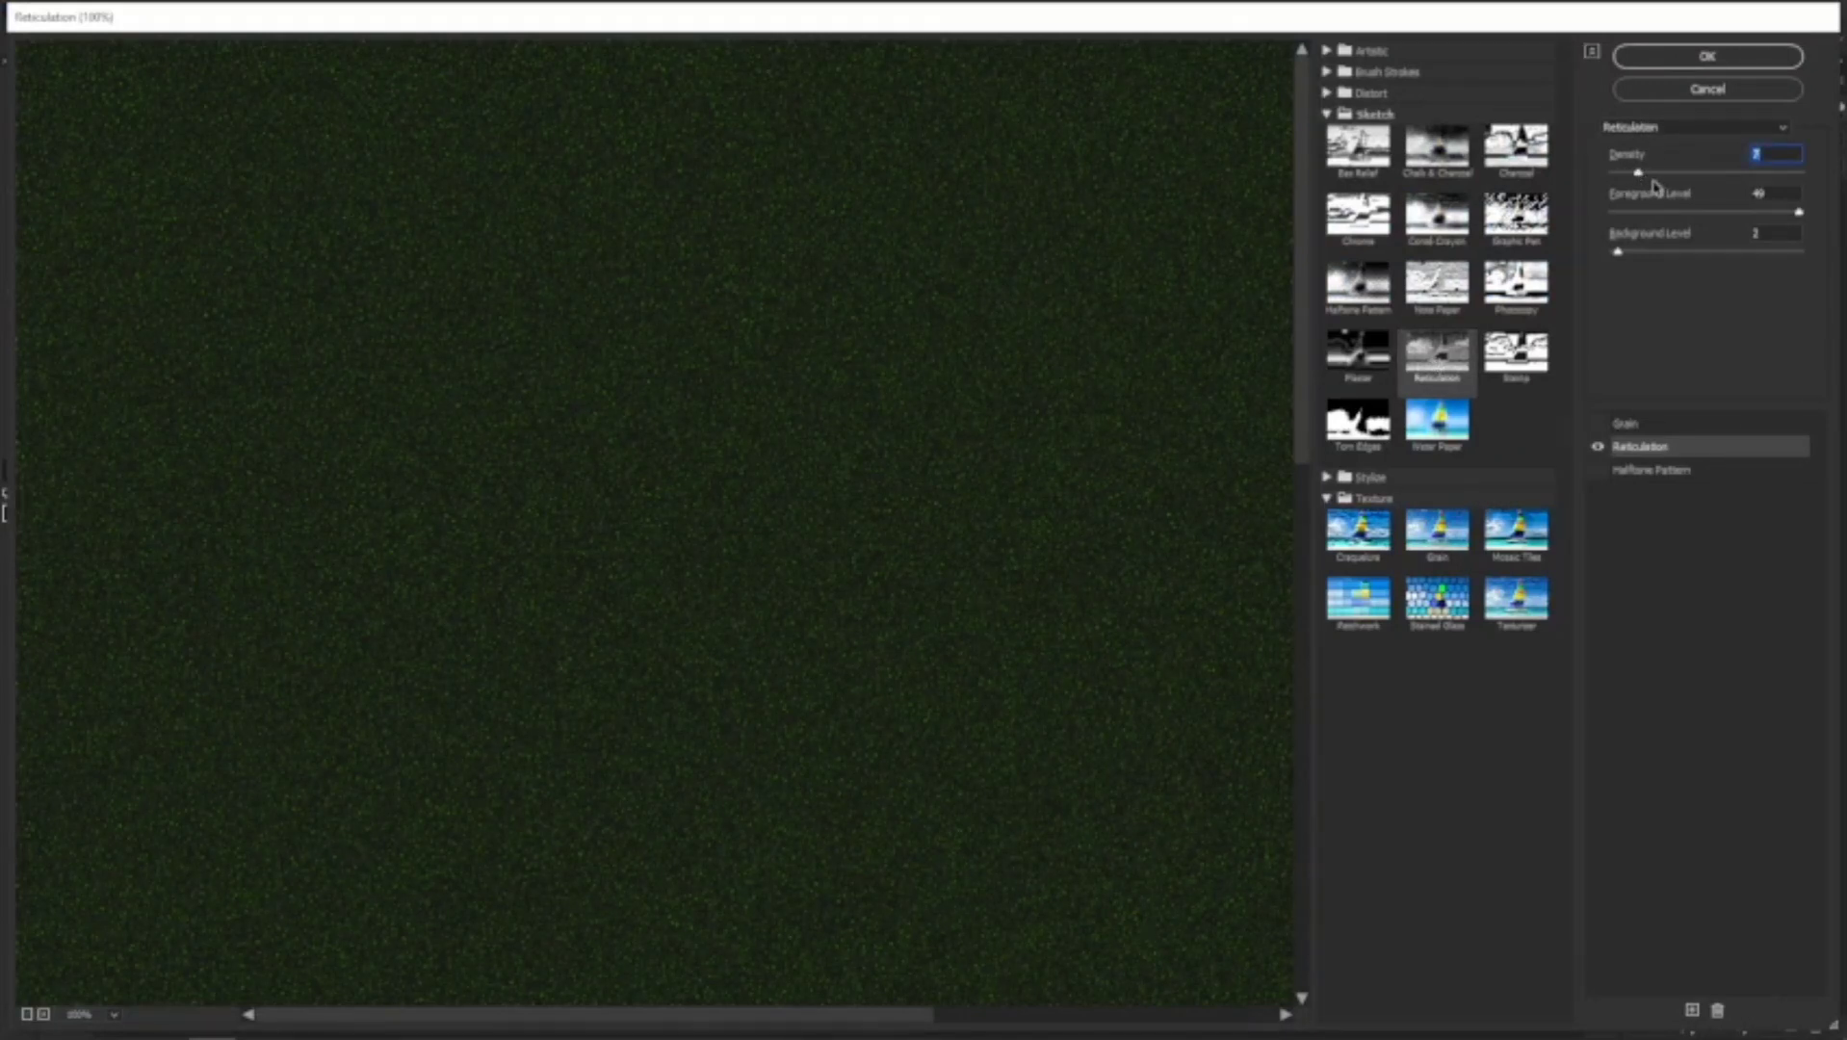
{"action": "left_click", "coordinate": [1655, 173]}
{"action": "left_click", "coordinate": [1650, 253]}
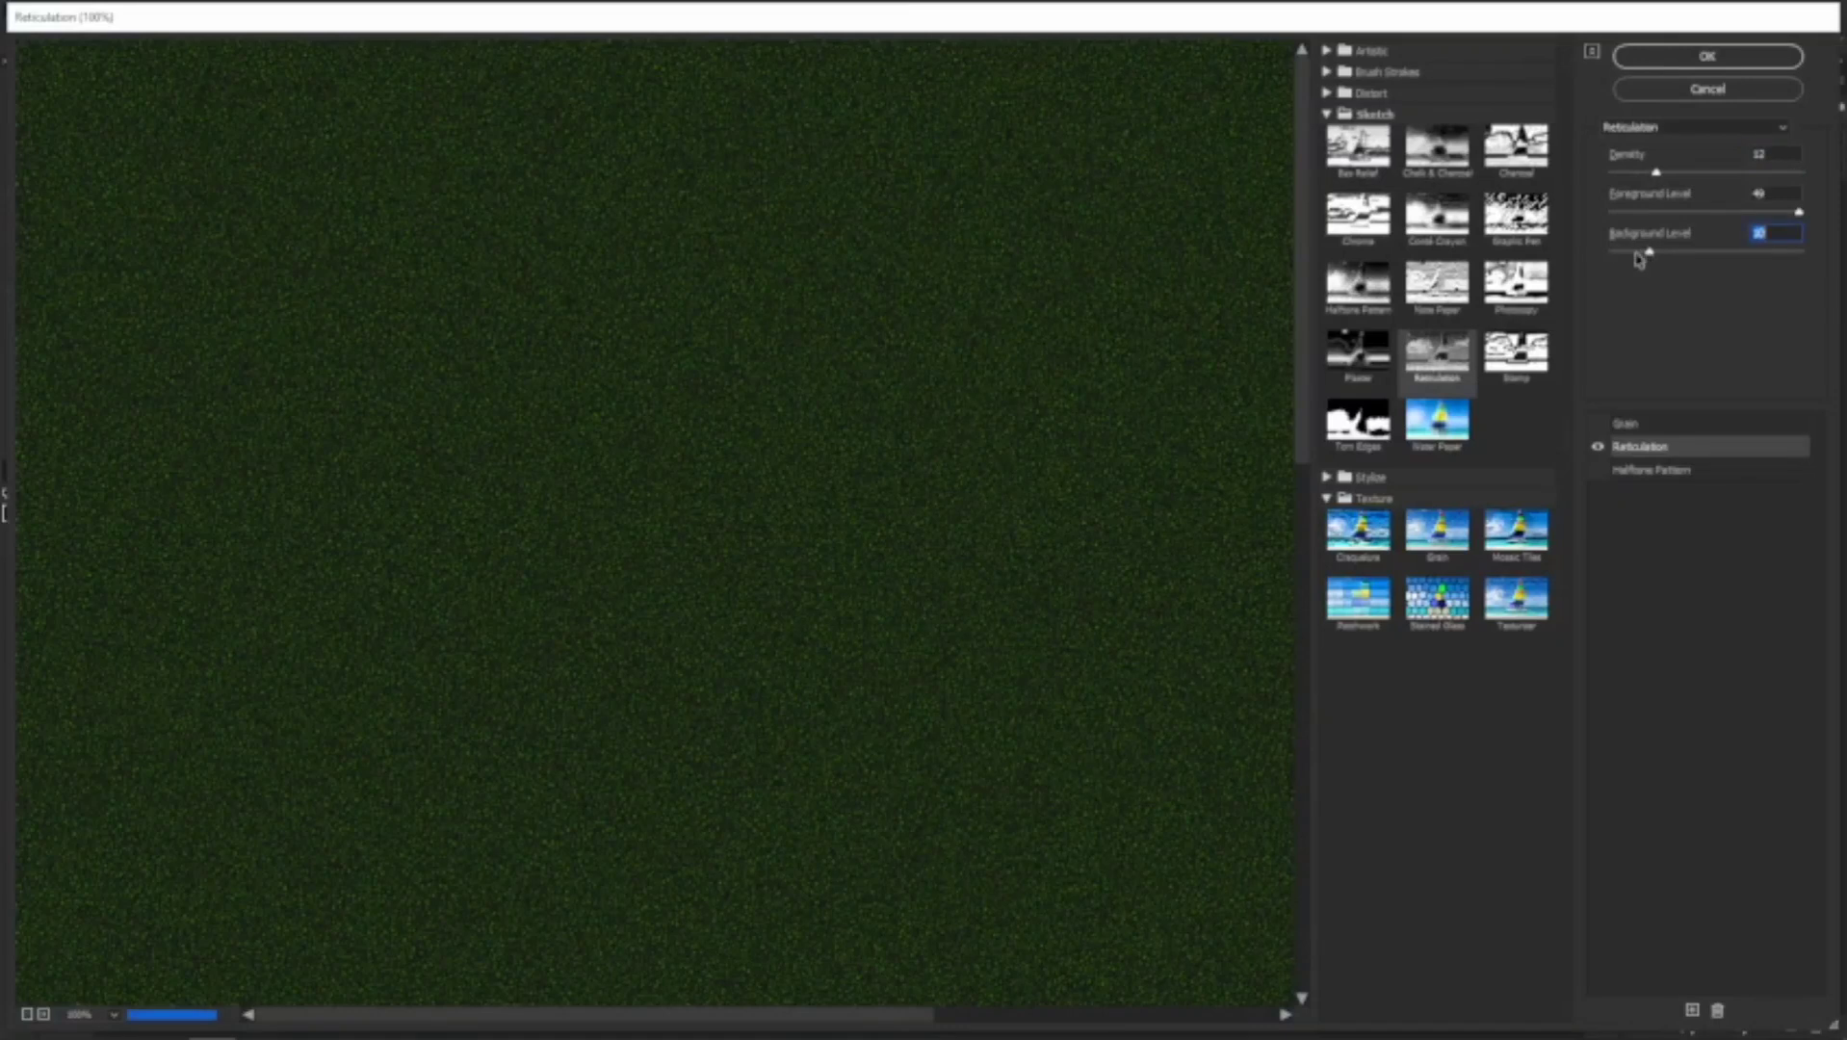
{"action": "left_click", "coordinate": [1626, 253]}
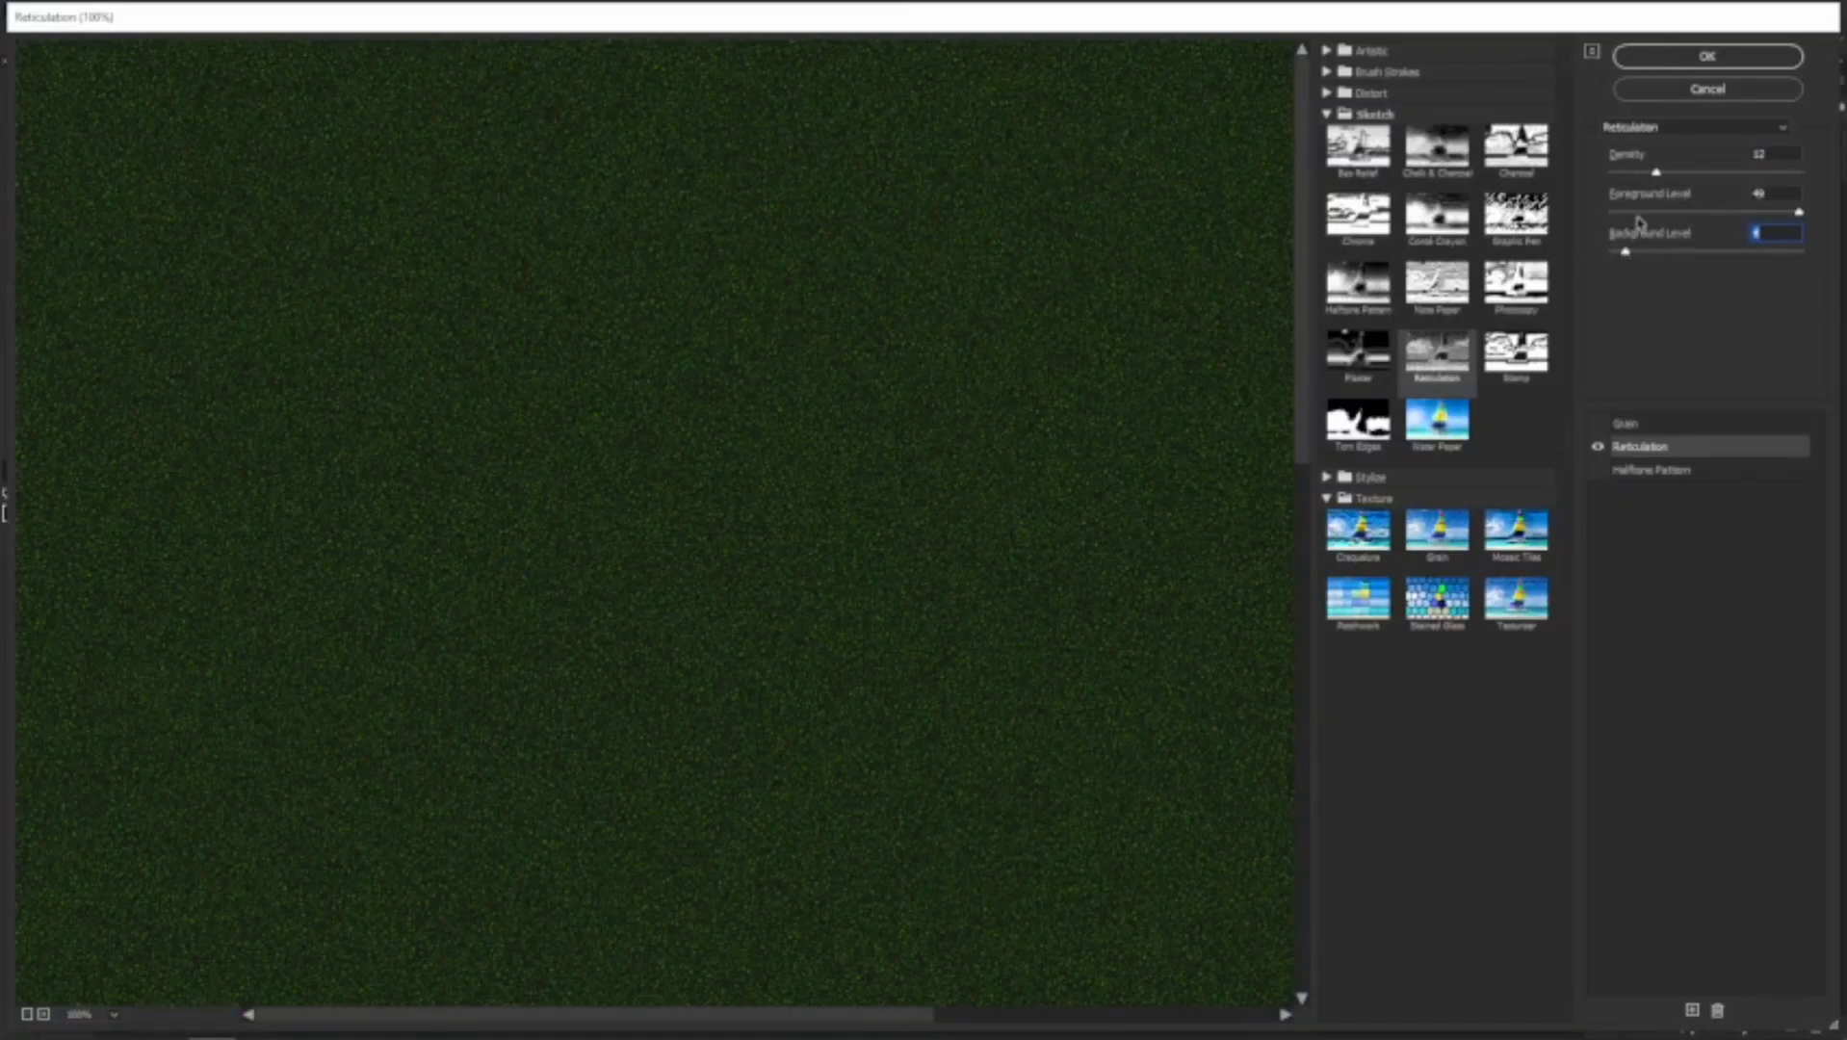
{"action": "left_click", "coordinate": [1667, 213]}
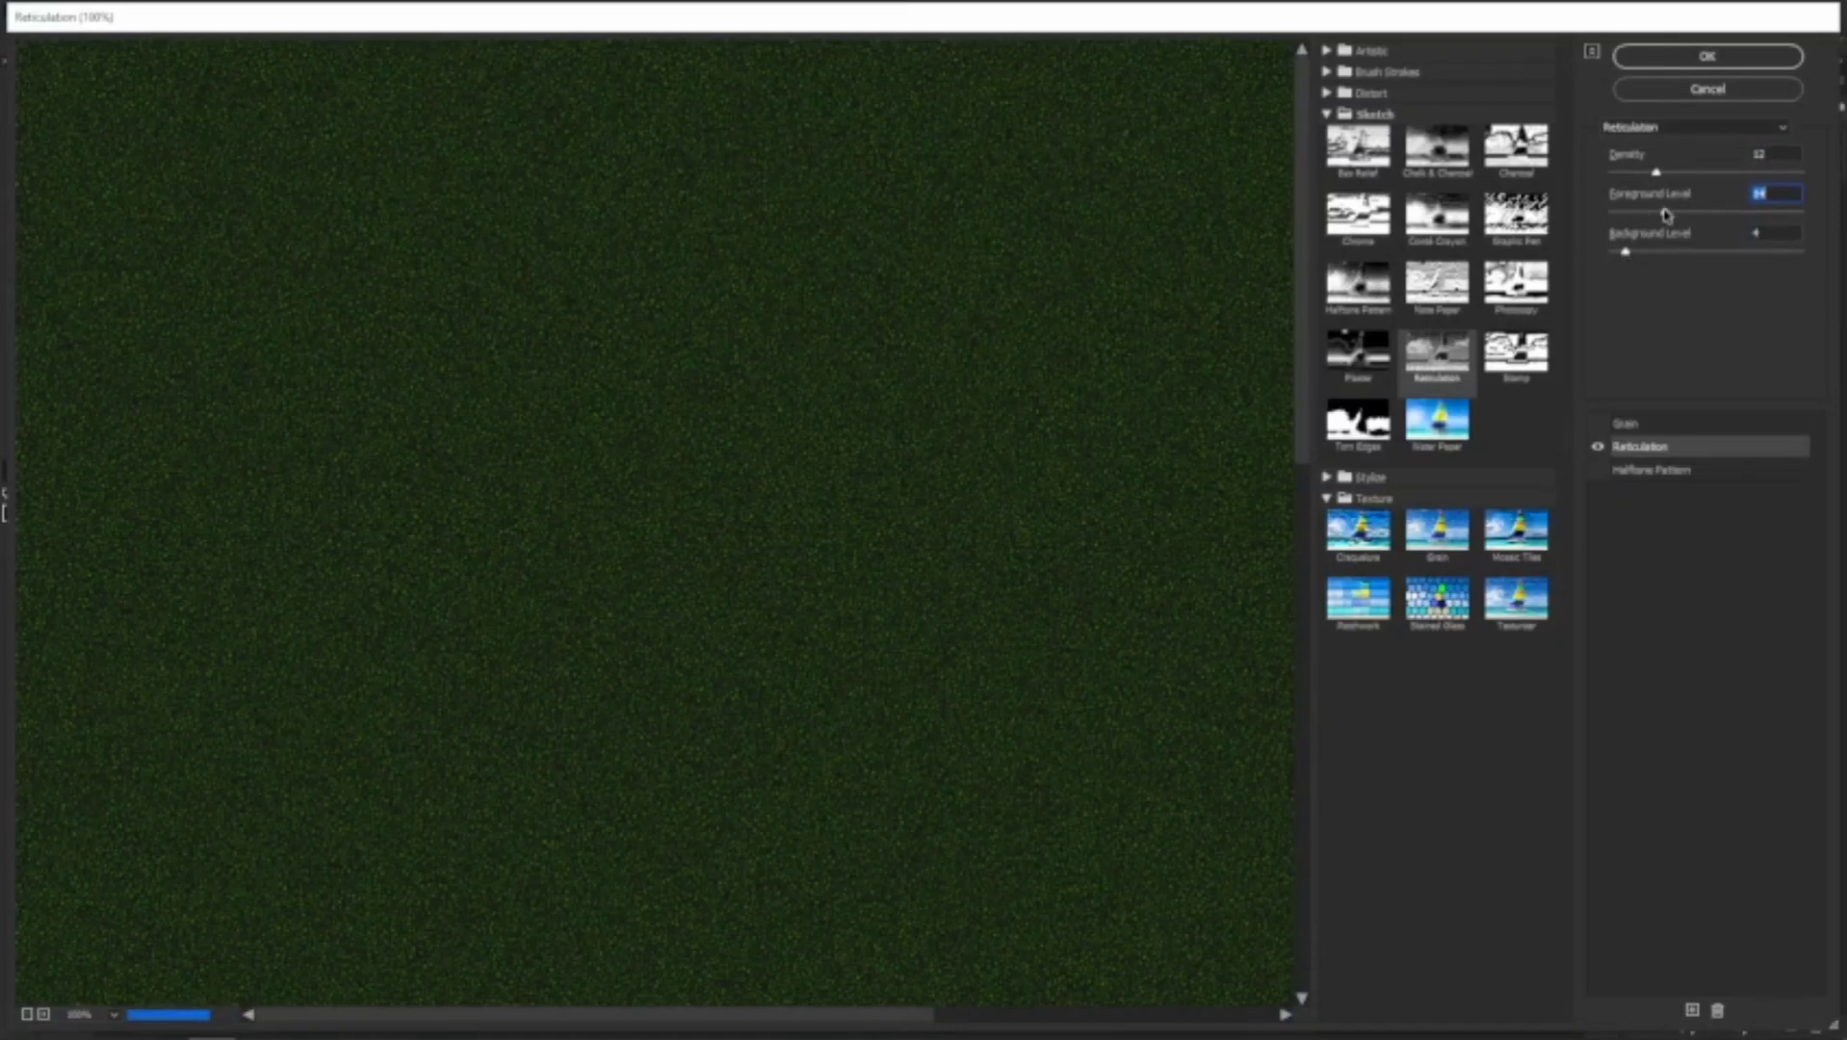
{"action": "left_click", "coordinate": [1784, 213]}
{"action": "left_click", "coordinate": [1707, 57]}
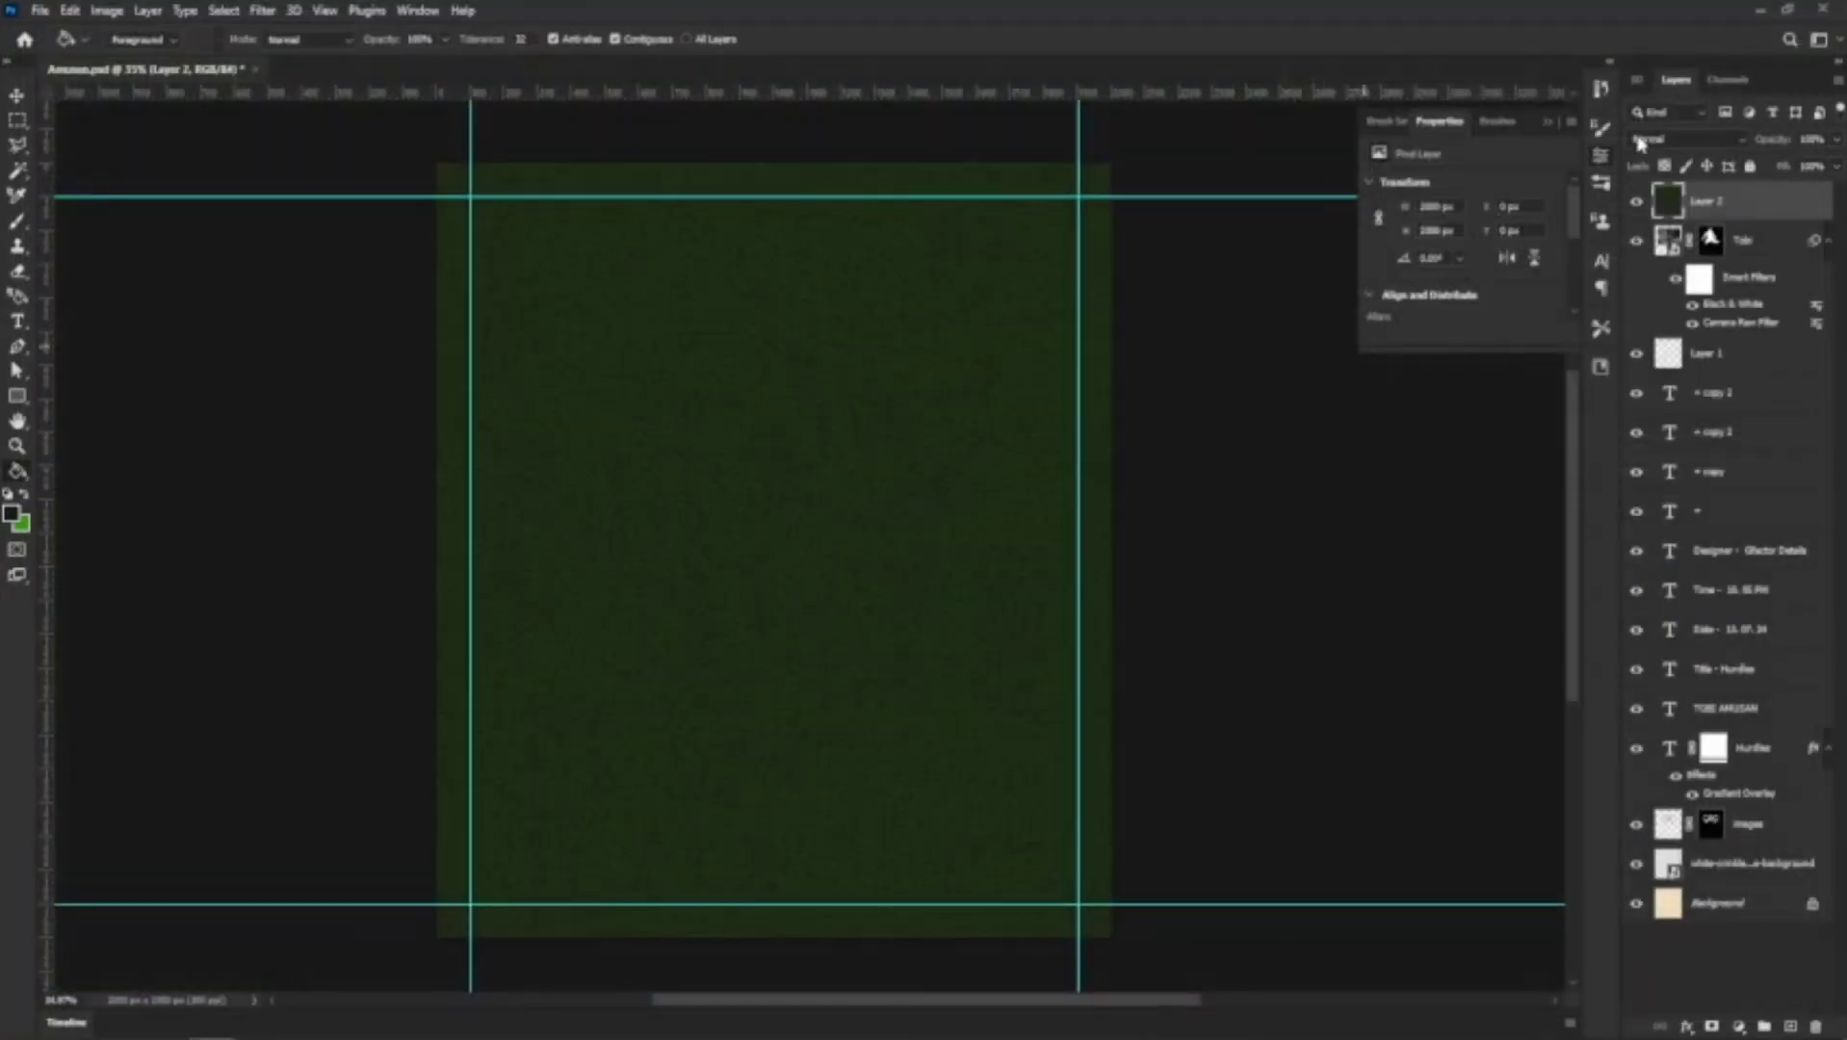
Set the grain layer's blend mode to Screen and deselect the layer with the Move tool
{"action": "left_click", "coordinate": [1642, 140]}
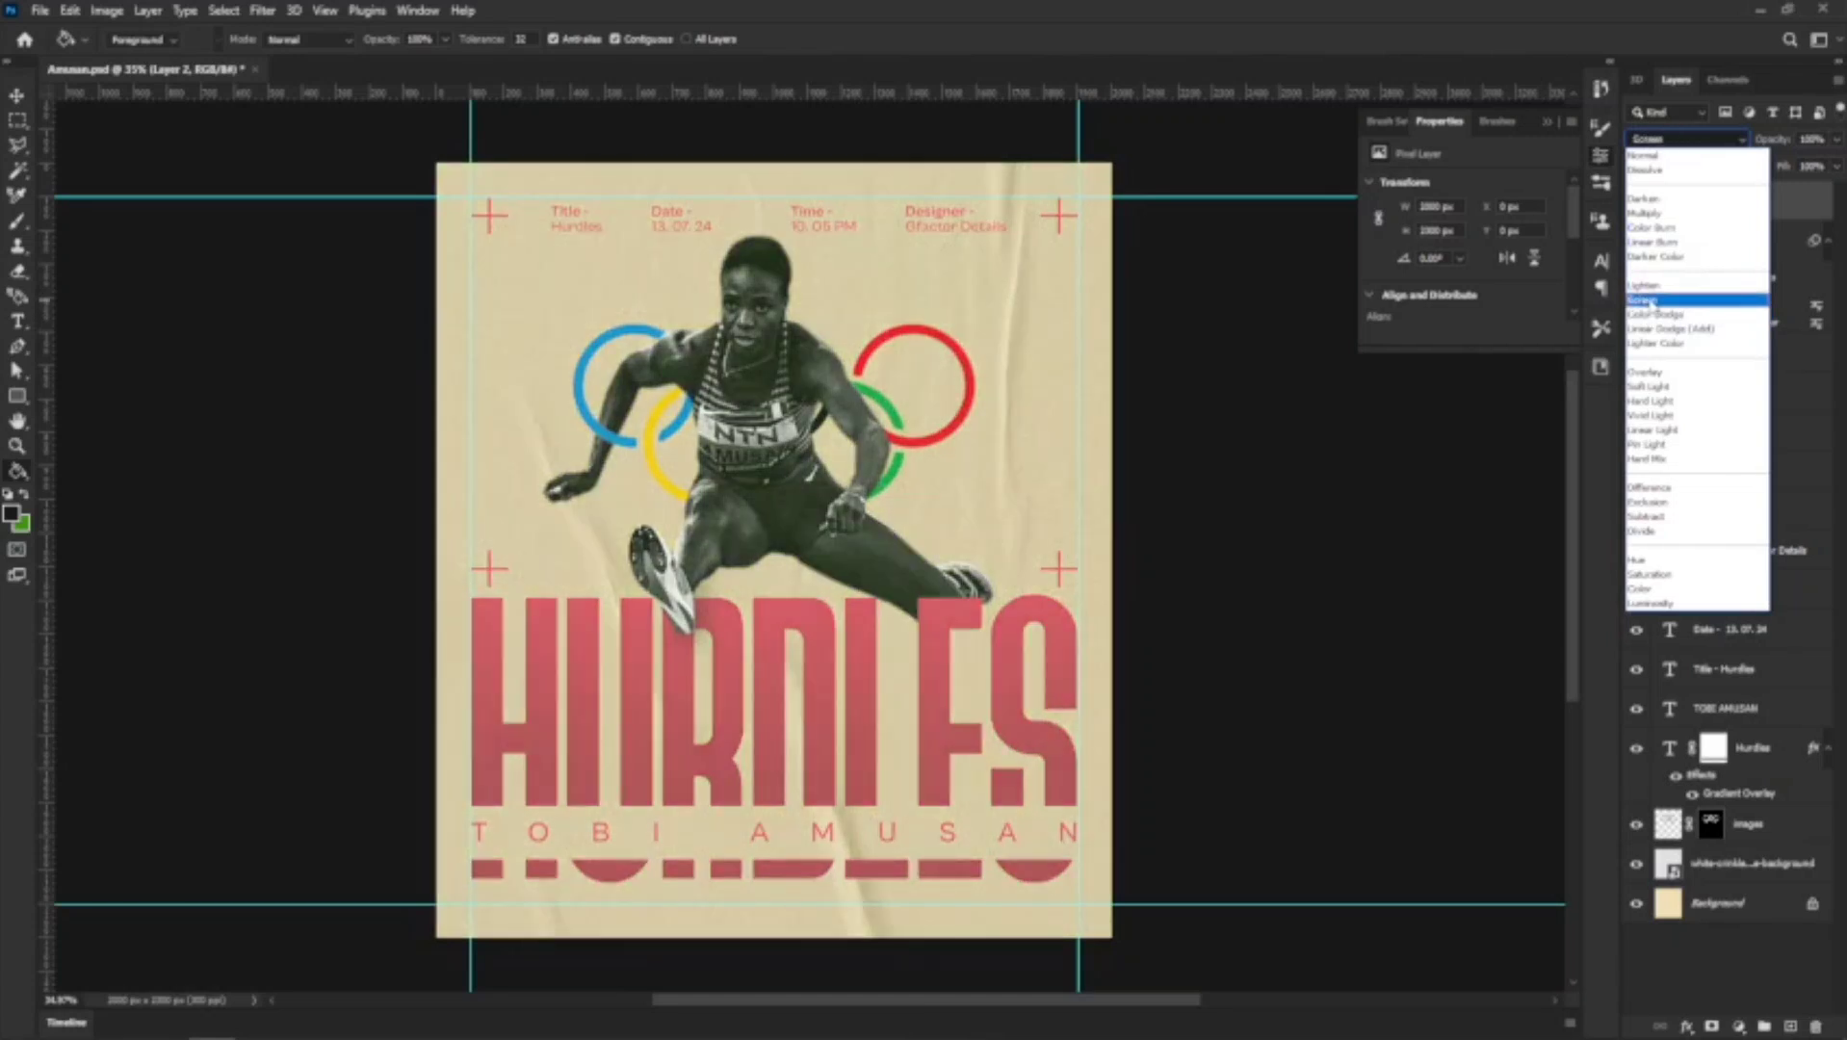
{"action": "left_click", "coordinate": [1647, 302]}
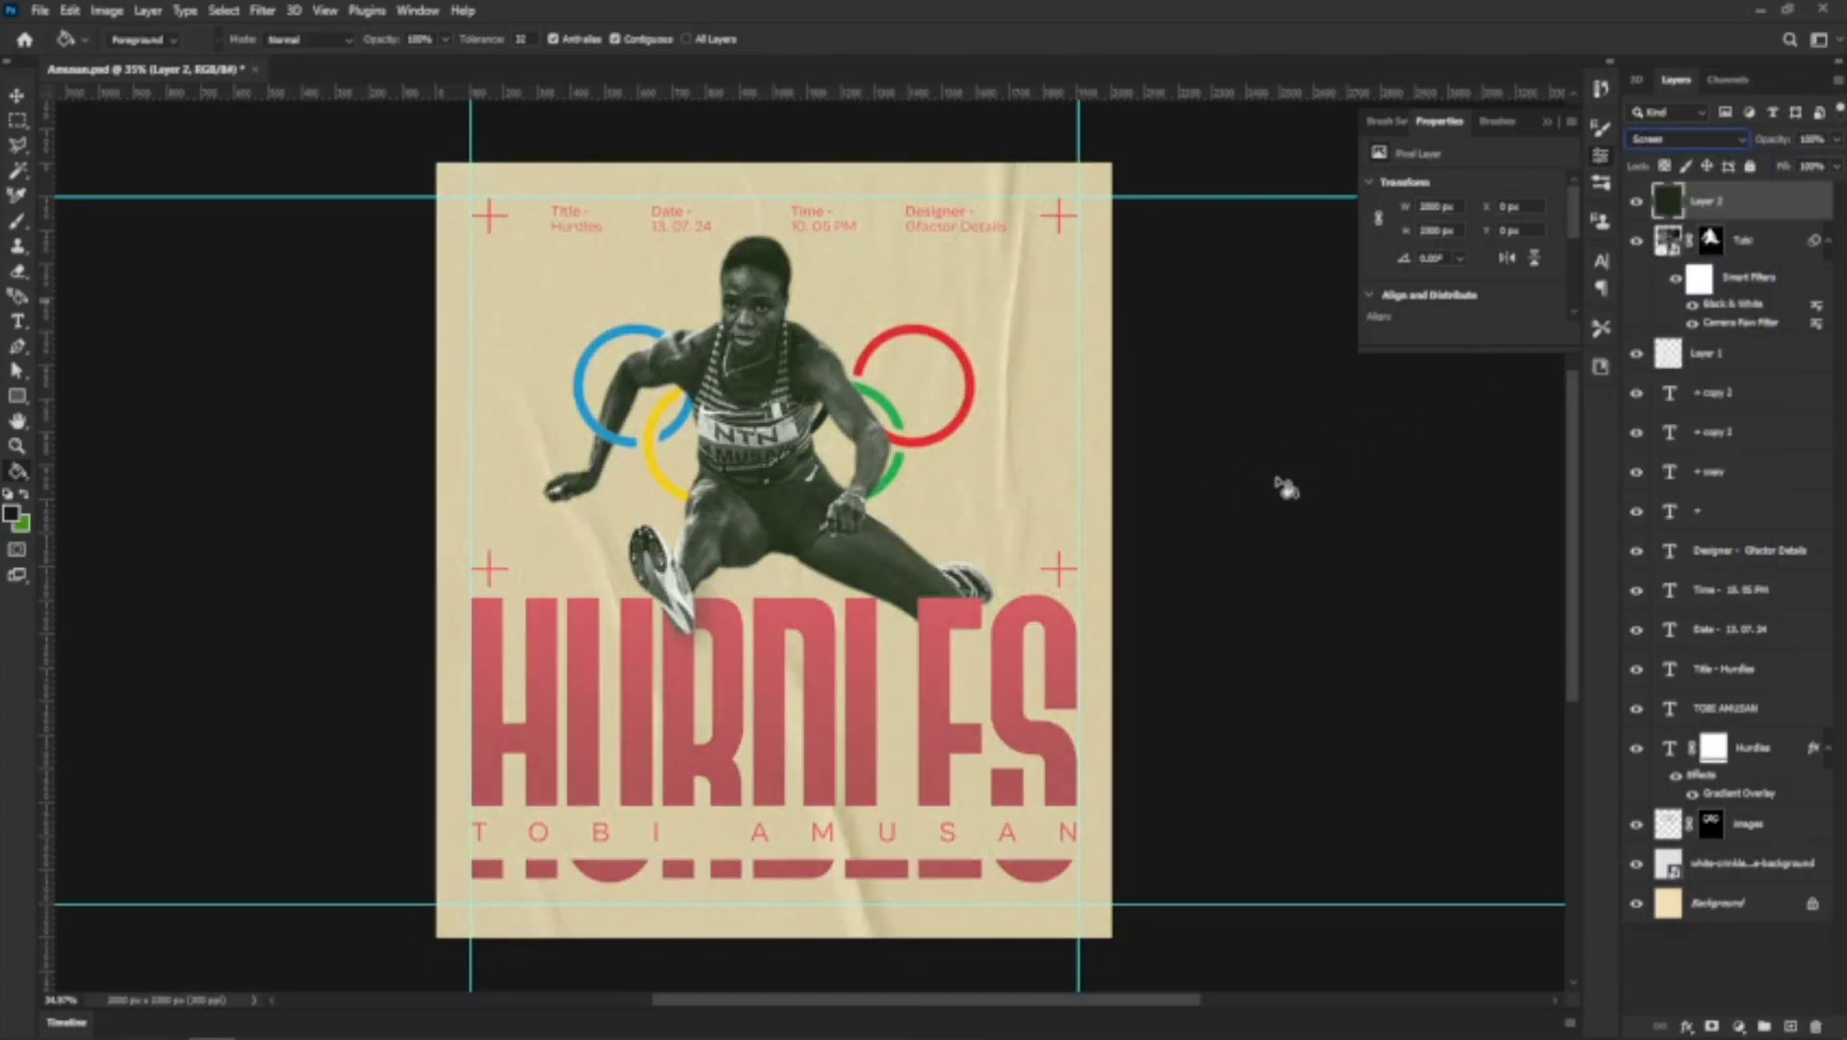
{"action": "left_click", "coordinate": [16, 95]}
{"action": "left_click", "coordinate": [144, 528]}
Examine the grain texture over the hurdler, the title and the creased paper, both close up and across the whole poster
{"action": "scroll", "coordinate": [602, 423], "scroll_direction": "down", "scroll_amount": 1}
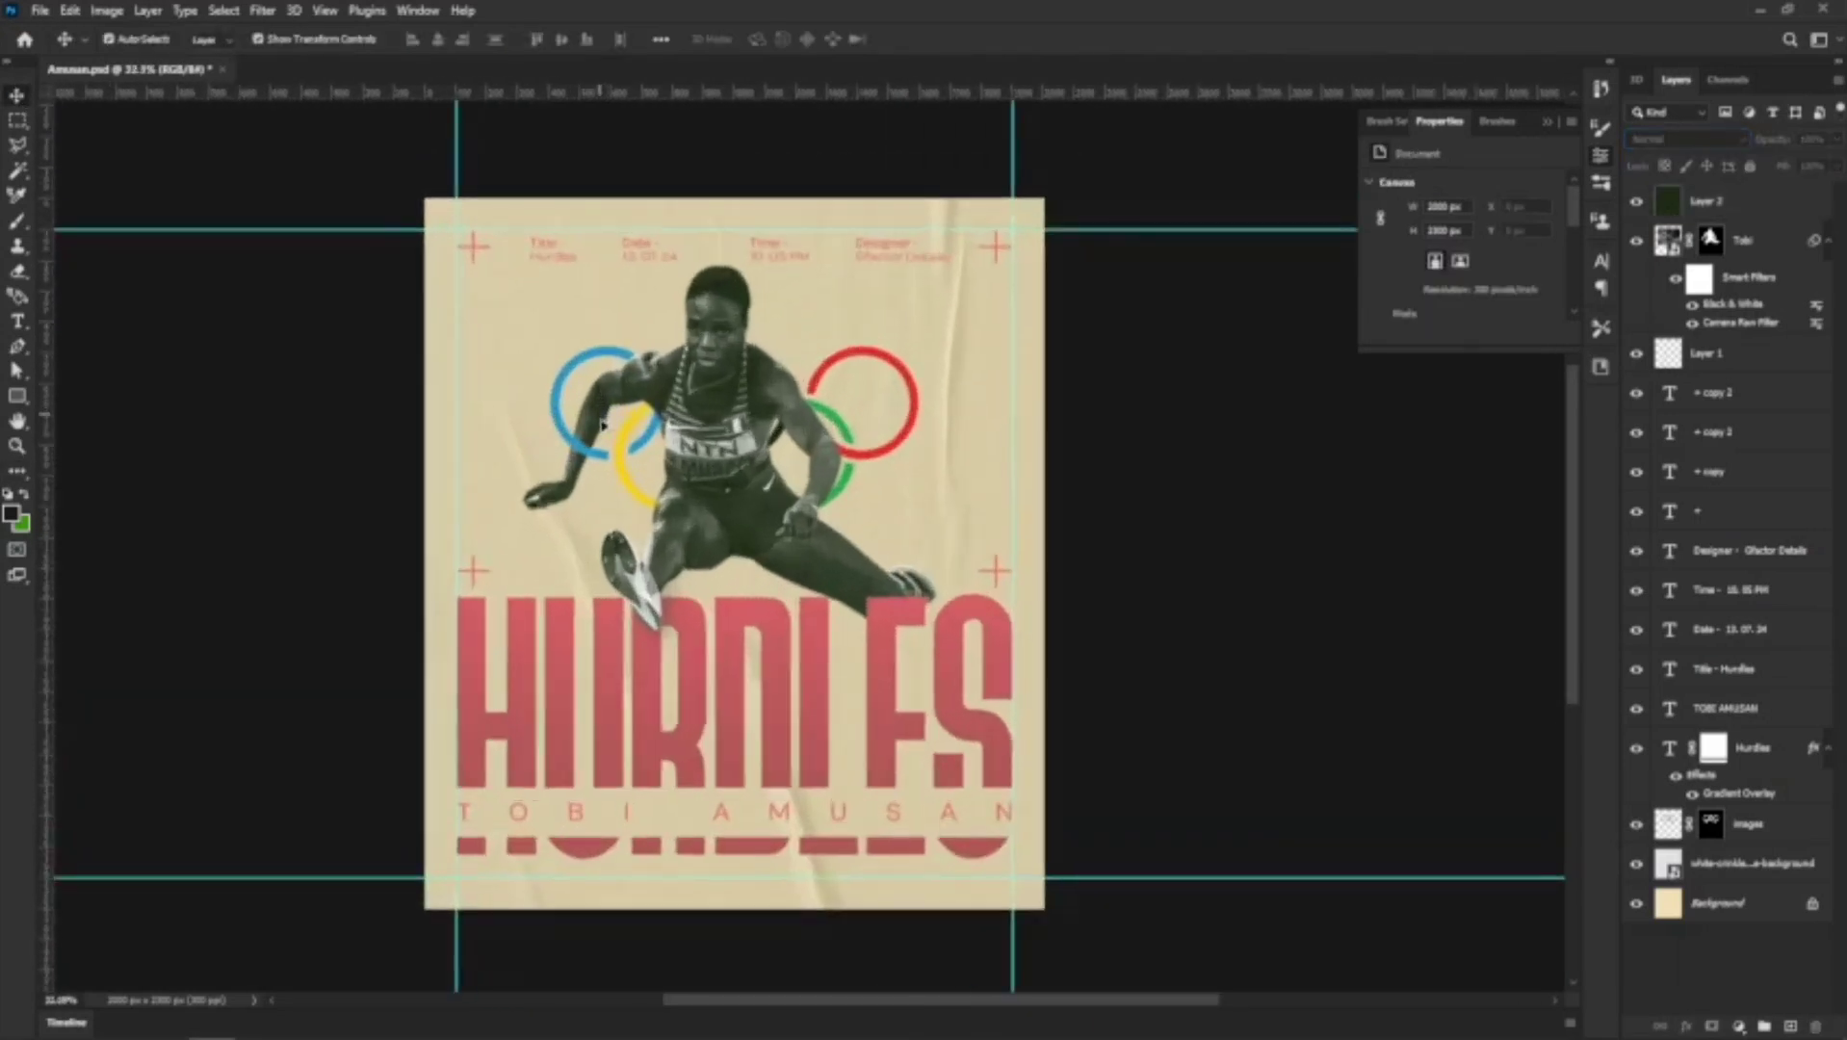
{"action": "scroll", "coordinate": [602, 424], "scroll_direction": "up", "scroll_amount": 2}
{"action": "scroll", "coordinate": [574, 491], "scroll_direction": "down", "scroll_amount": 1}
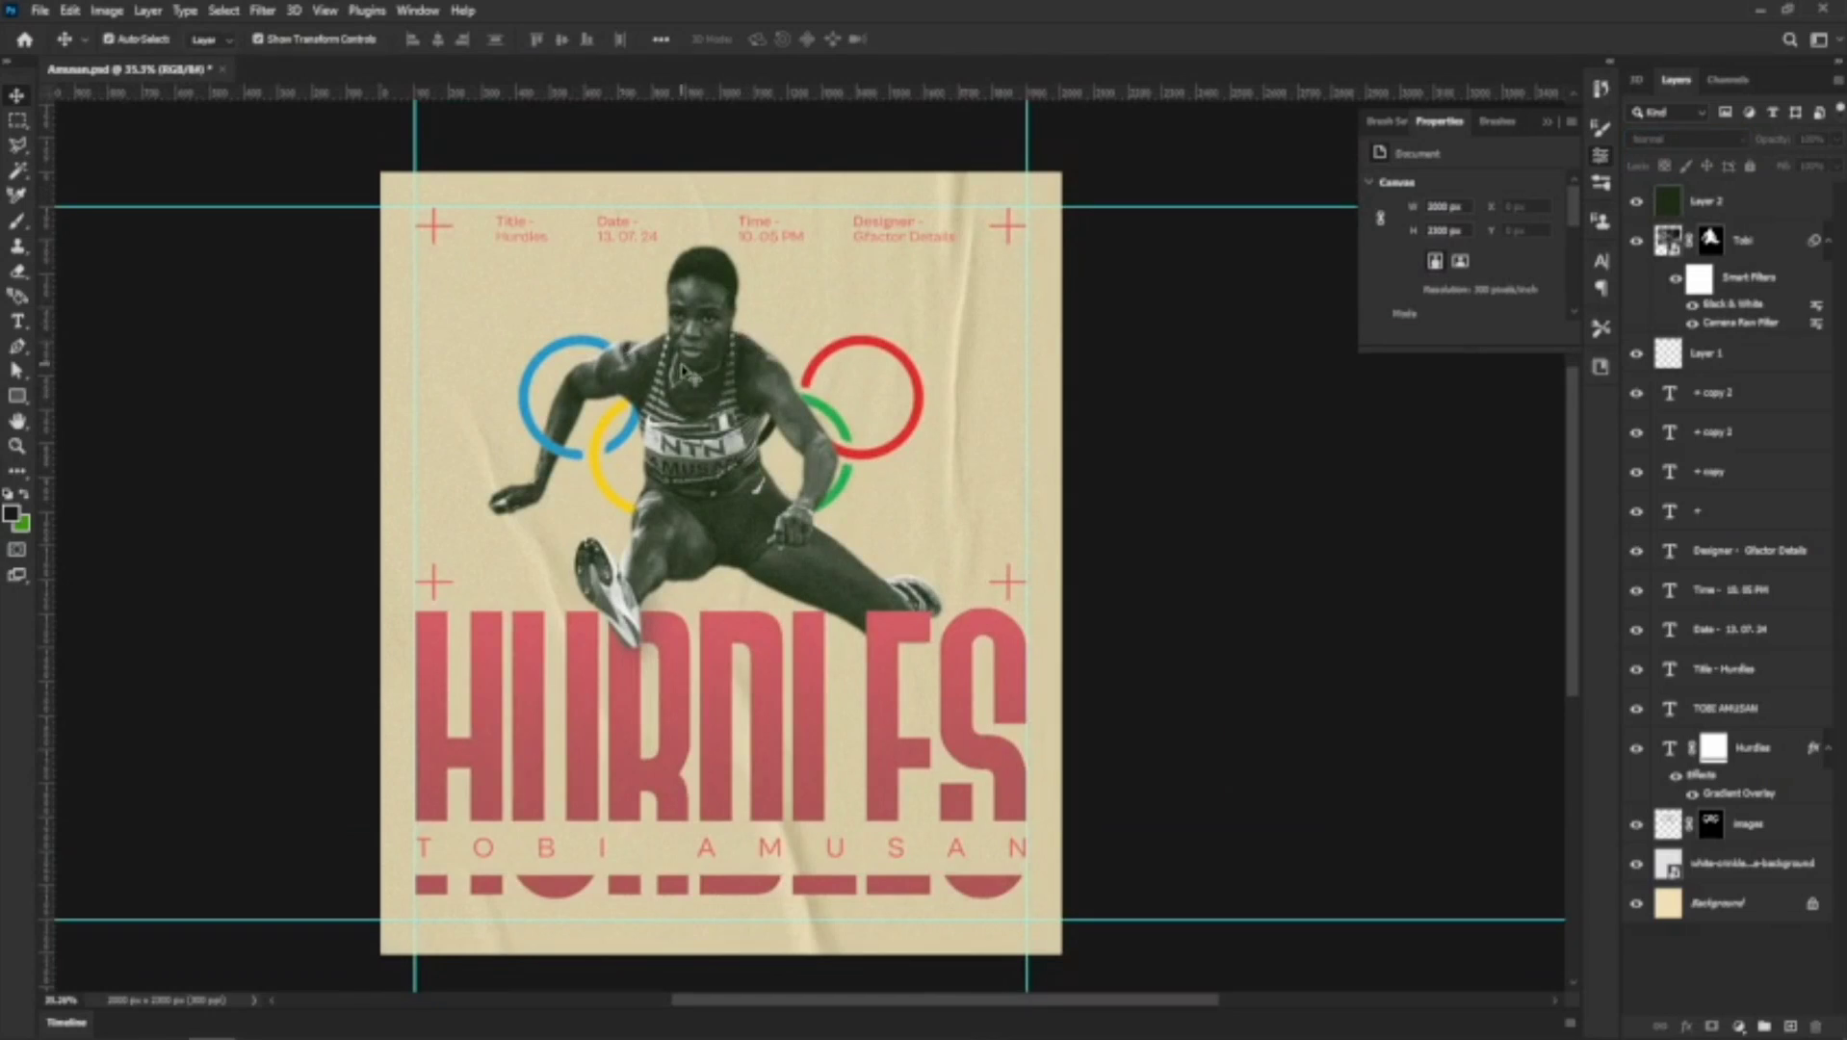
{"action": "scroll", "coordinate": [681, 370], "scroll_direction": "down", "scroll_amount": 2}
{"action": "scroll", "coordinate": [674, 347], "scroll_direction": "up", "scroll_amount": 2}
{"action": "scroll", "coordinate": [655, 337], "scroll_direction": "down", "scroll_amount": 2}
{"action": "scroll", "coordinate": [634, 329], "scroll_direction": "up", "scroll_amount": 2}
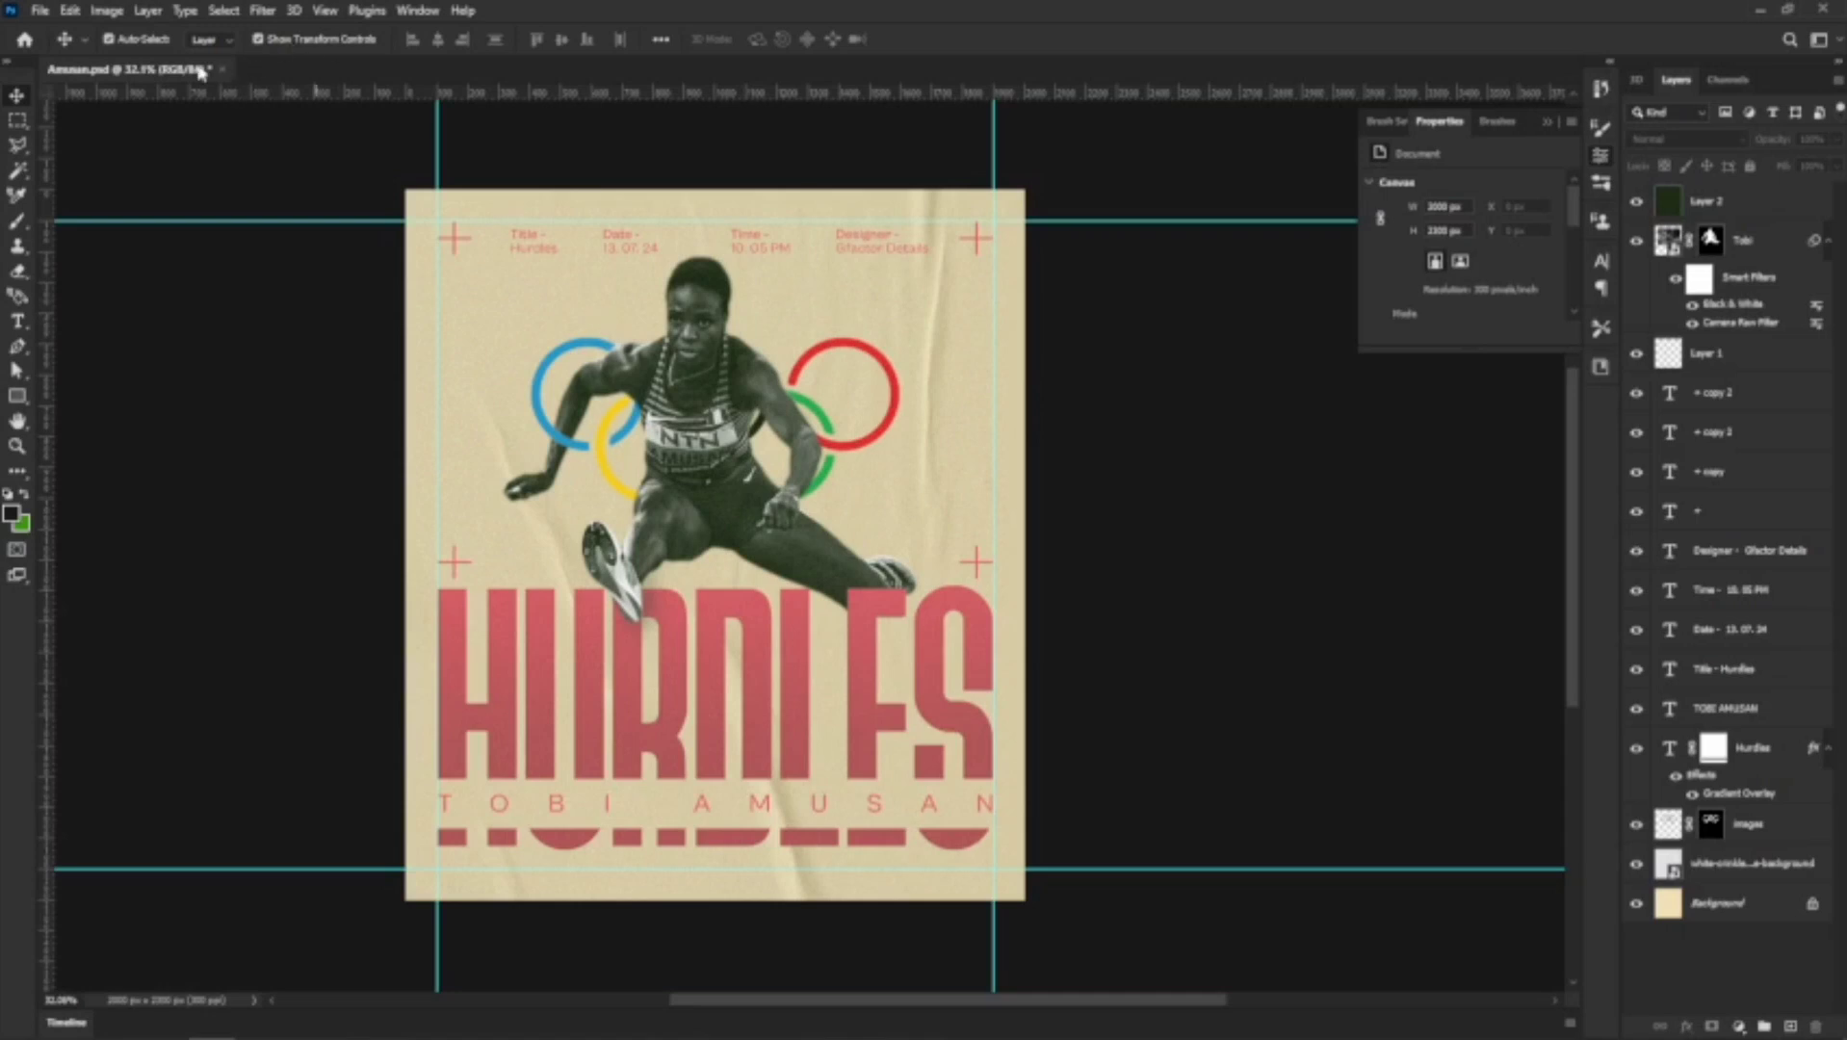
Save the poster document and open its export options
{"action": "key", "text": "ctrl+s"}
{"action": "left_click", "coordinate": [41, 11]}
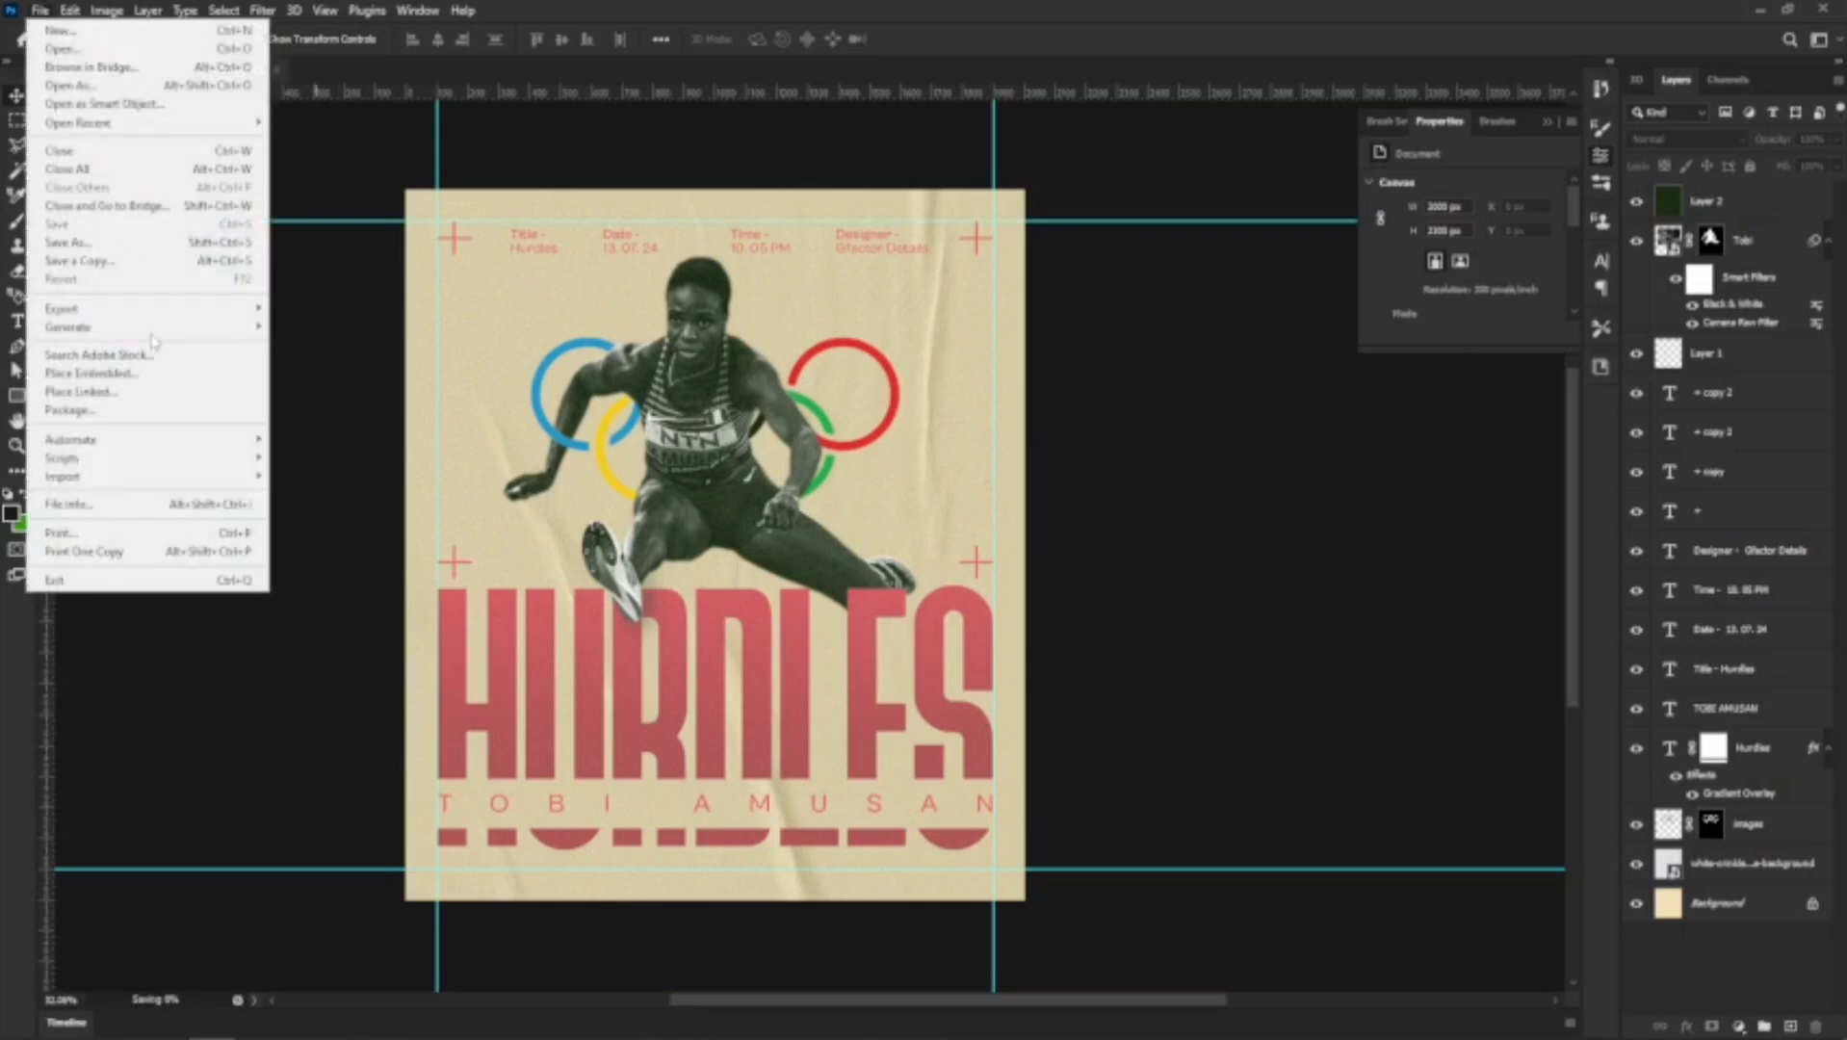
{"action": "mouse_move", "coordinate": [156, 310]}
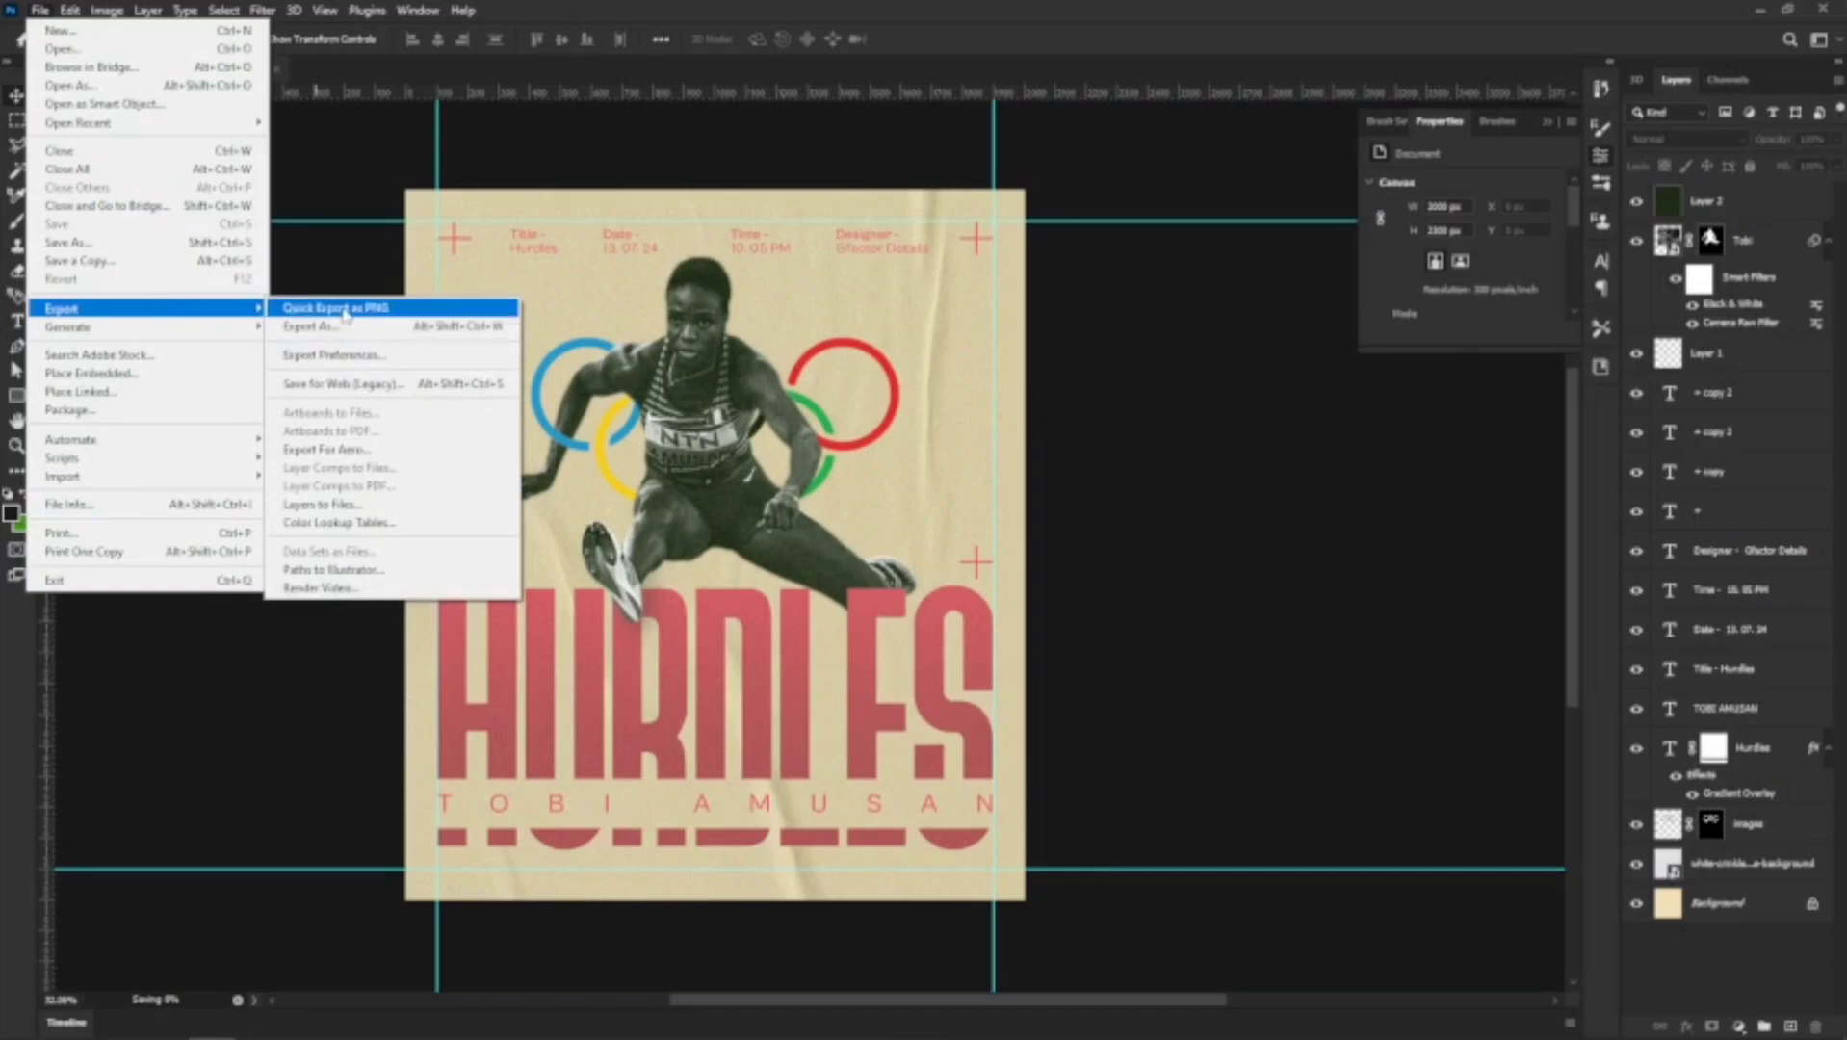